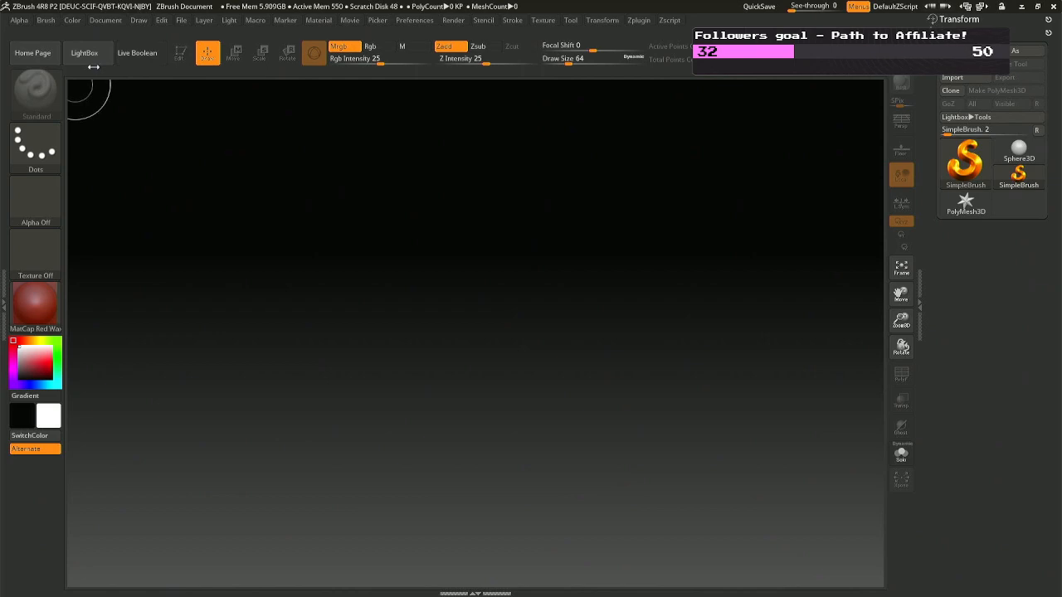
# - Open the Xbatsy.ZPR project from the Ergol folder inside Sculptris
pyautogui.hotkey('ctrl', 'o')
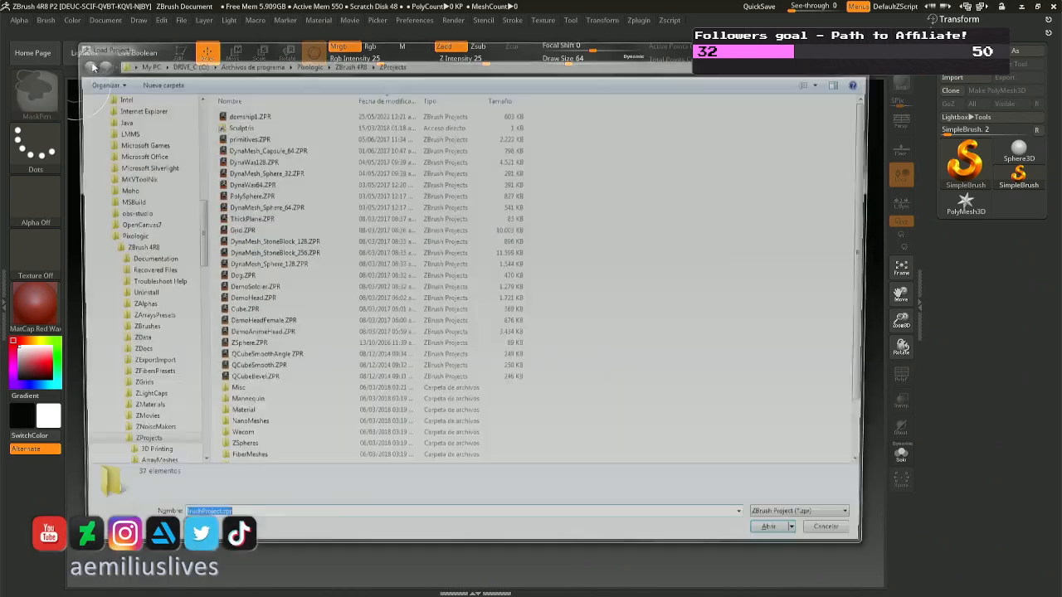
pyautogui.doubleClick(265, 125)
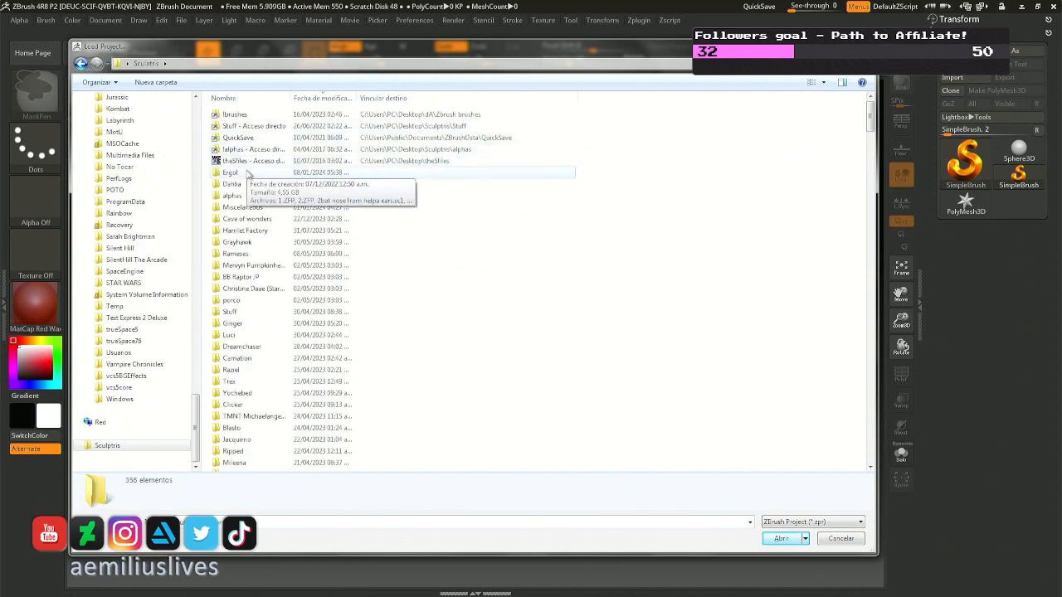
pyautogui.doubleClick(249, 172)
pyautogui.doubleClick(257, 125)
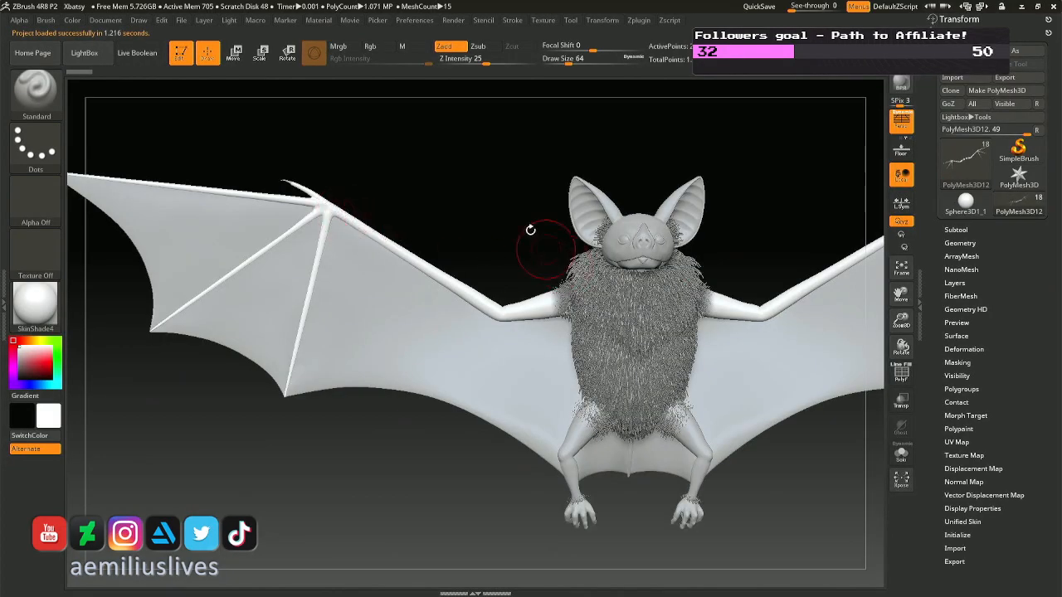
# - Examine the bat model from the front and back, including the wings, fur and spikes
pyautogui.keyDown('alt'); pyautogui.moveTo(488, 194); pyautogui.dragTo(422, 189); pyautogui.keyUp('alt')
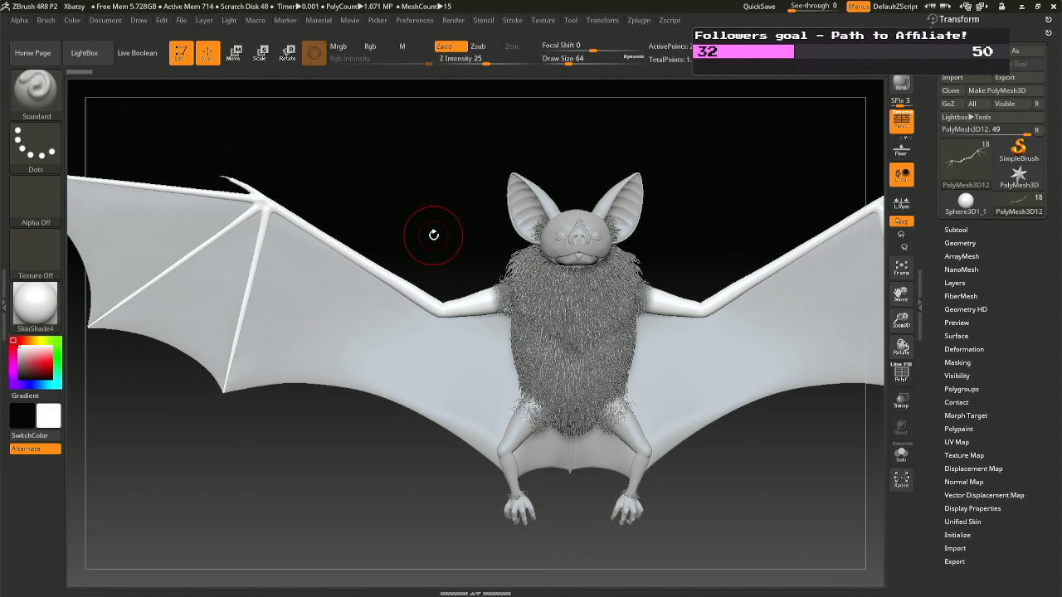
pyautogui.moveTo(450, 243)
pyautogui.keyDown('ctrl'); pyautogui.mouseDown(button='right')
pyautogui.moveTo(471, 295)
pyautogui.moveTo(448, 228)
pyautogui.moveTo(462, 218)
pyautogui.moveTo(438, 284)
pyautogui.moveTo(405, 281)
pyautogui.mouseUp(button='right'); pyautogui.keyUp('ctrl')
pyautogui.moveTo(664, 274)
pyautogui.mouseDown(button='right')
pyautogui.moveTo(478, 257)
pyautogui.moveTo(469, 279)
pyautogui.mouseUp(button='right')
pyautogui.keyDown('alt'); pyautogui.moveTo(503, 423); pyautogui.dragTo(492, 298, button='right'); pyautogui.keyUp('alt')
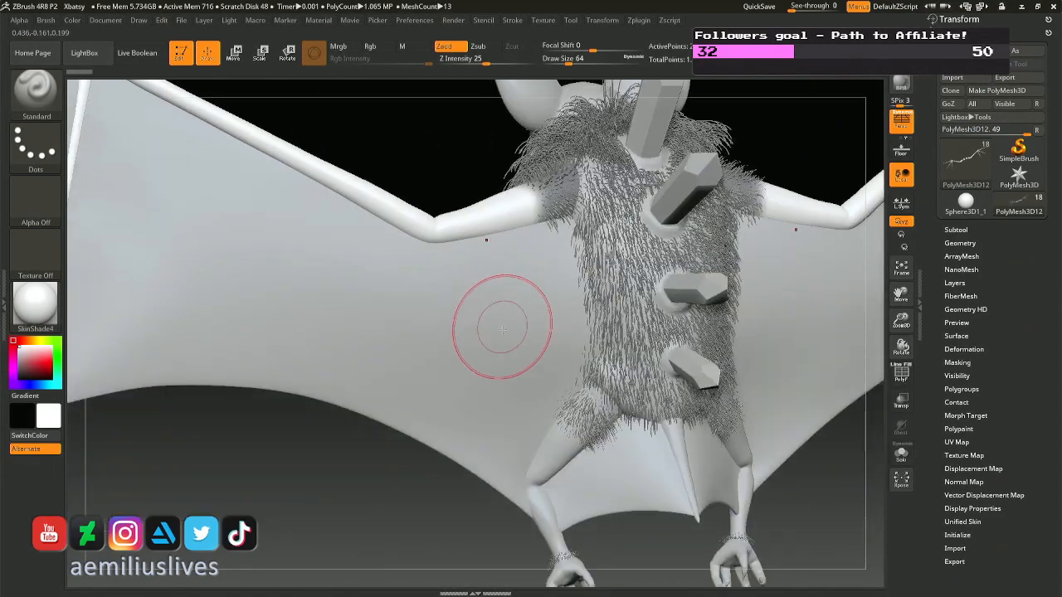
pyautogui.moveTo(493, 340); pyautogui.dragTo(630, 332, button='right')
pyautogui.rightClick(562, 336)
pyautogui.click(517, 341)
pyautogui.keyDown('ctrl'); pyautogui.moveTo(464, 316); pyautogui.dragTo(465, 249, button='right'); pyautogui.keyUp('ctrl')
pyautogui.moveTo(270, 319)
pyautogui.keyDown('alt'); pyautogui.mouseDown(button='right')
pyautogui.moveTo(469, 314)
pyautogui.moveTo(450, 263)
pyautogui.moveTo(462, 281)
pyautogui.moveTo(445, 279)
pyautogui.mouseUp(button='right'); pyautogui.keyUp('alt')
pyautogui.moveTo(497, 247); pyautogui.dragTo(558, 303, button='right')
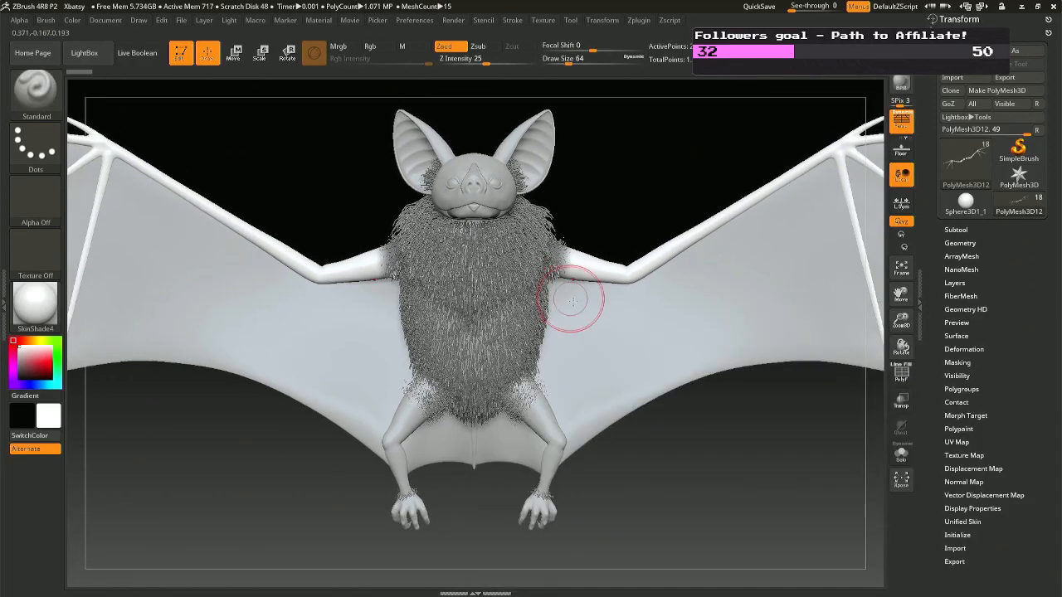
pyautogui.keyDown('ctrl'); pyautogui.moveTo(590, 336); pyautogui.dragTo(594, 294, button='right'); pyautogui.keyUp('ctrl')
# - Set the draw size to 97 and choose the Move brush
pyautogui.rightClick(594, 284)
pyautogui.moveTo(594, 284); pyautogui.dragTo(599, 284)
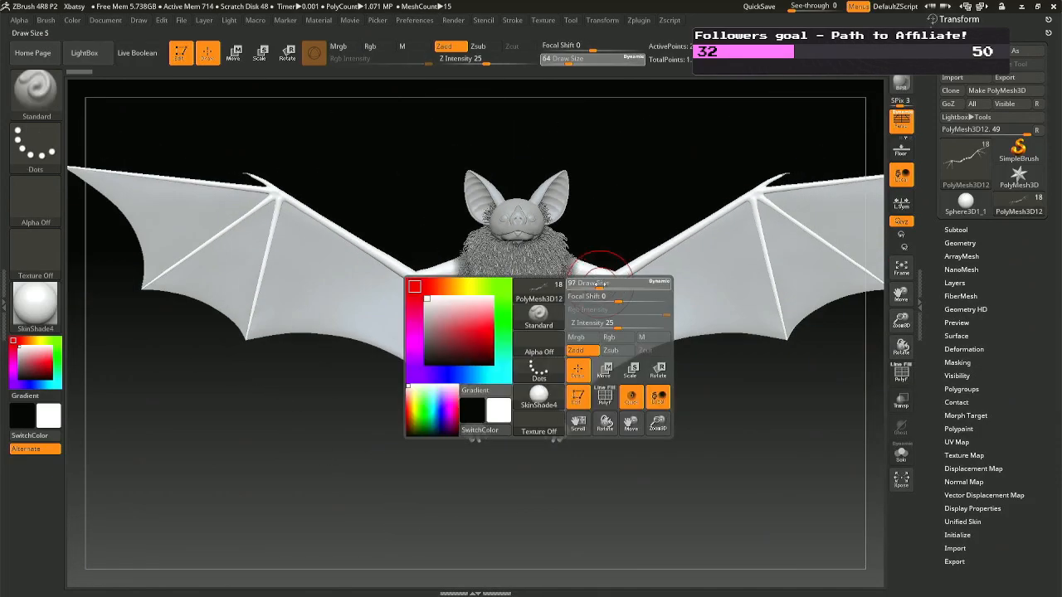
pyautogui.press('b')
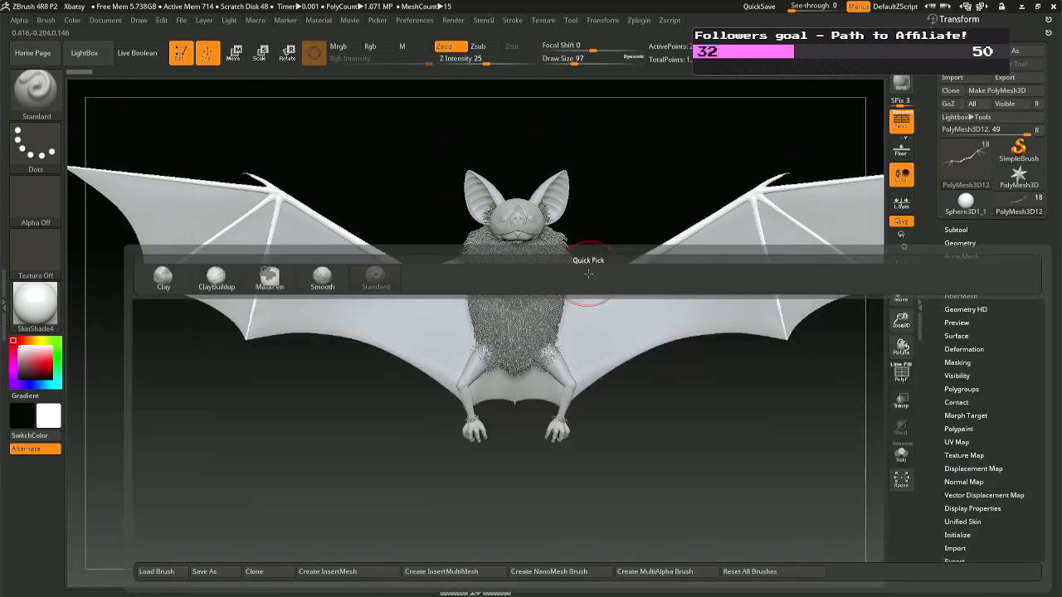
pyautogui.press('m')
pyautogui.press('v')
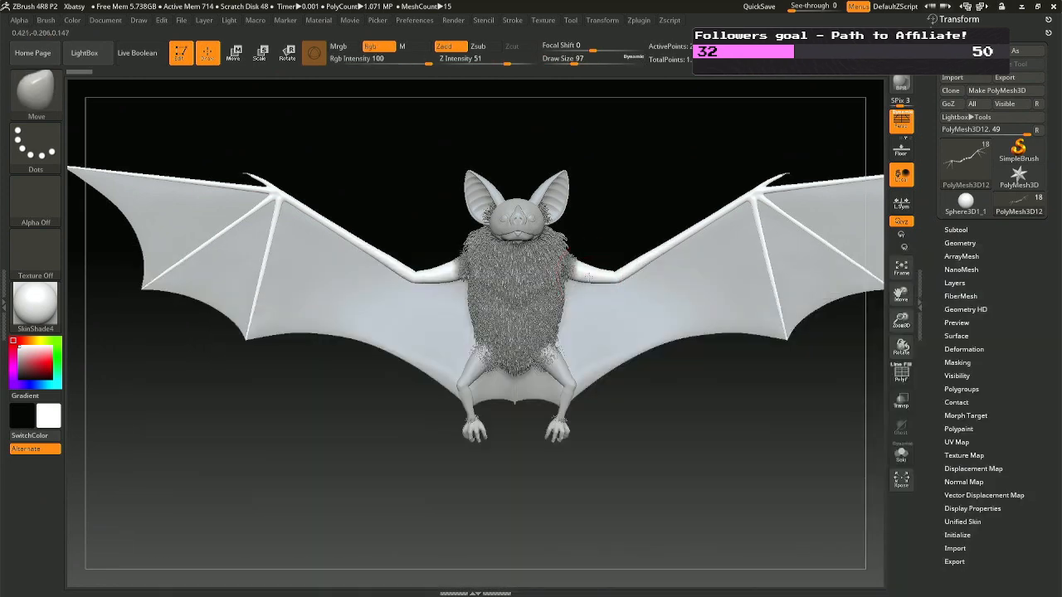
# - Mask and unmask the wing bones, and set the Move brush's draw size to 177
pyautogui.keyDown('ctrl'); pyautogui.click(595, 277); pyautogui.keyUp('ctrl')
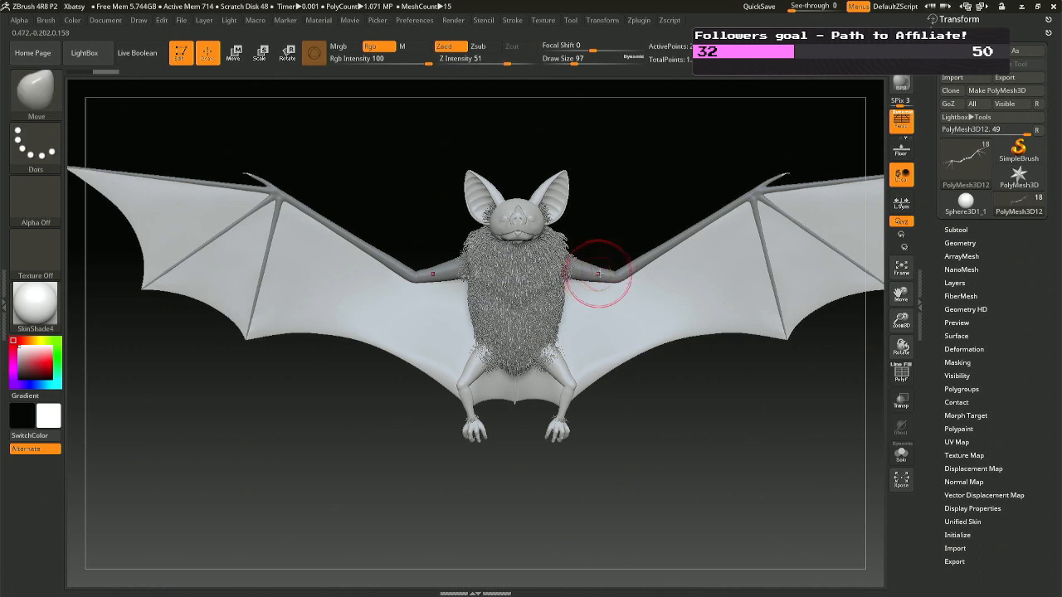
pyautogui.keyDown('ctrl'); pyautogui.click(668, 265); pyautogui.keyUp('ctrl')
pyautogui.press('space')
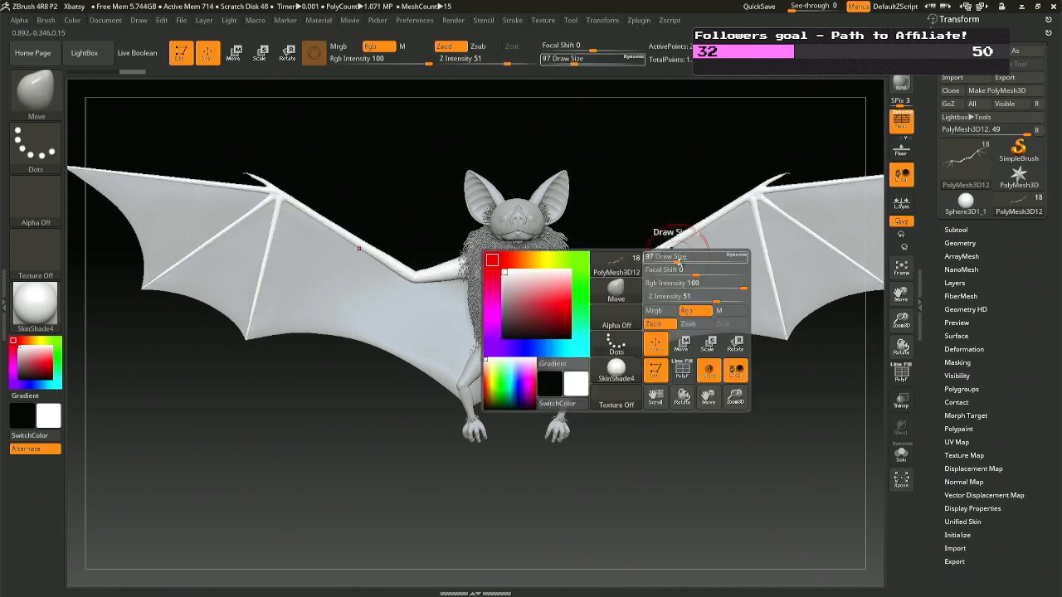
pyautogui.moveTo(678, 258); pyautogui.dragTo(690, 258)
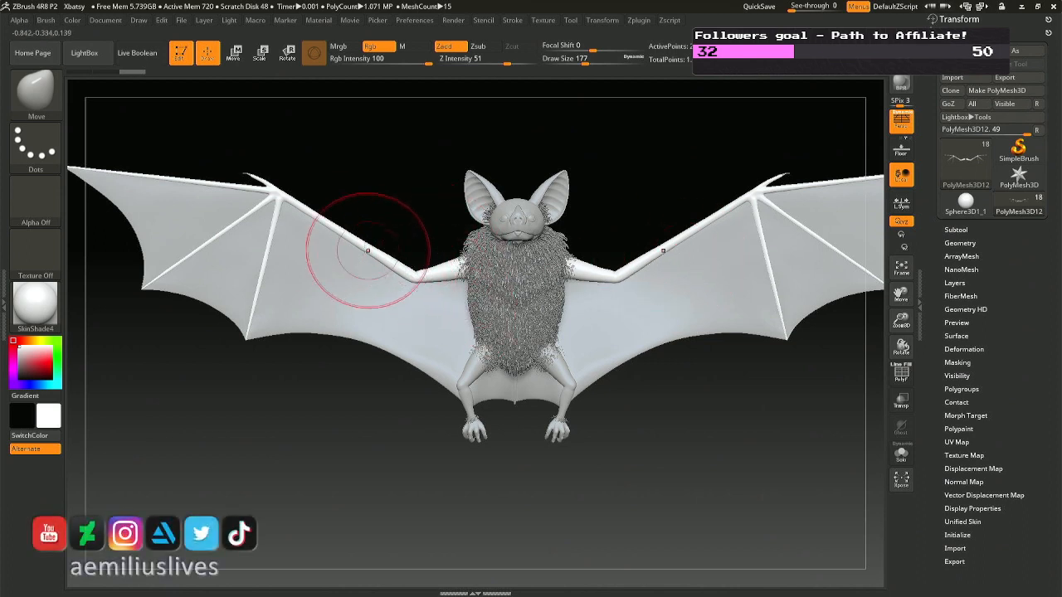
# - Save the project over the existing Xbatsy.ZPR file
pyautogui.moveTo(303, 244); pyautogui.dragTo(311, 238, button='right')
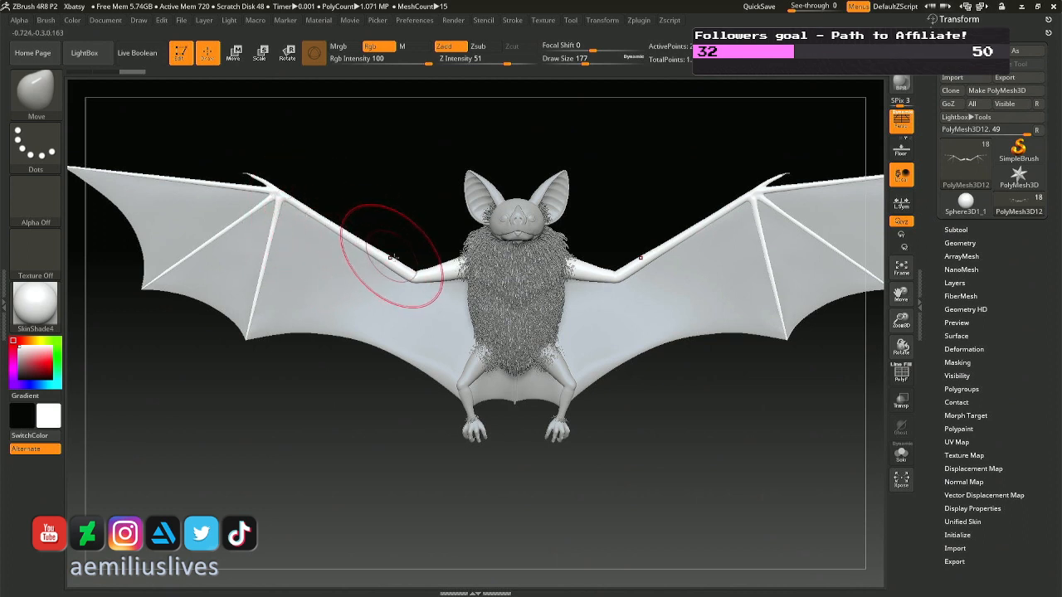
pyautogui.moveTo(285, 185); pyautogui.dragTo(284, 224)
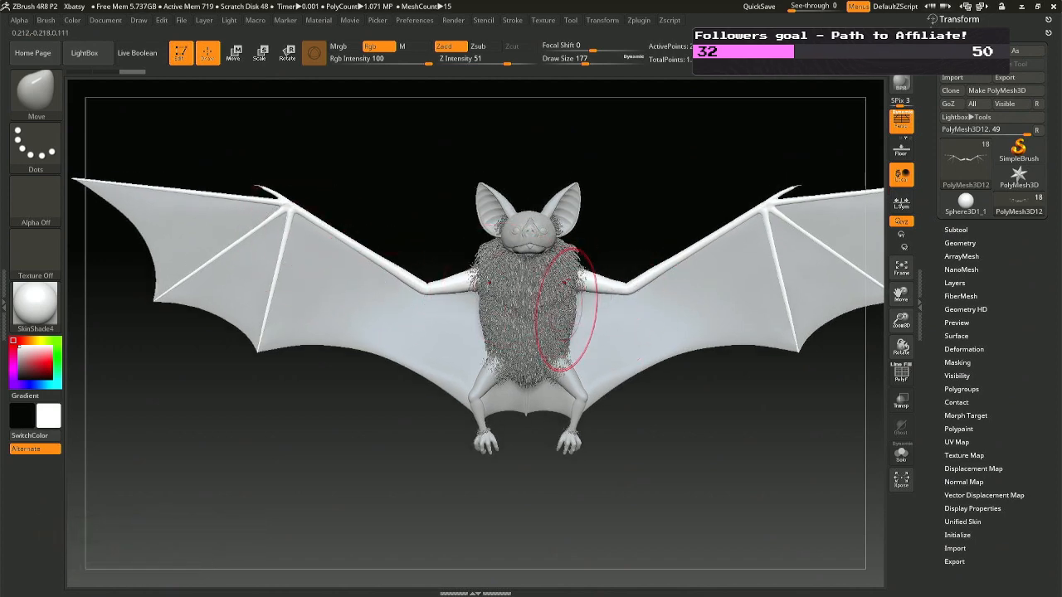
pyautogui.moveTo(393, 234); pyautogui.dragTo(374, 242)
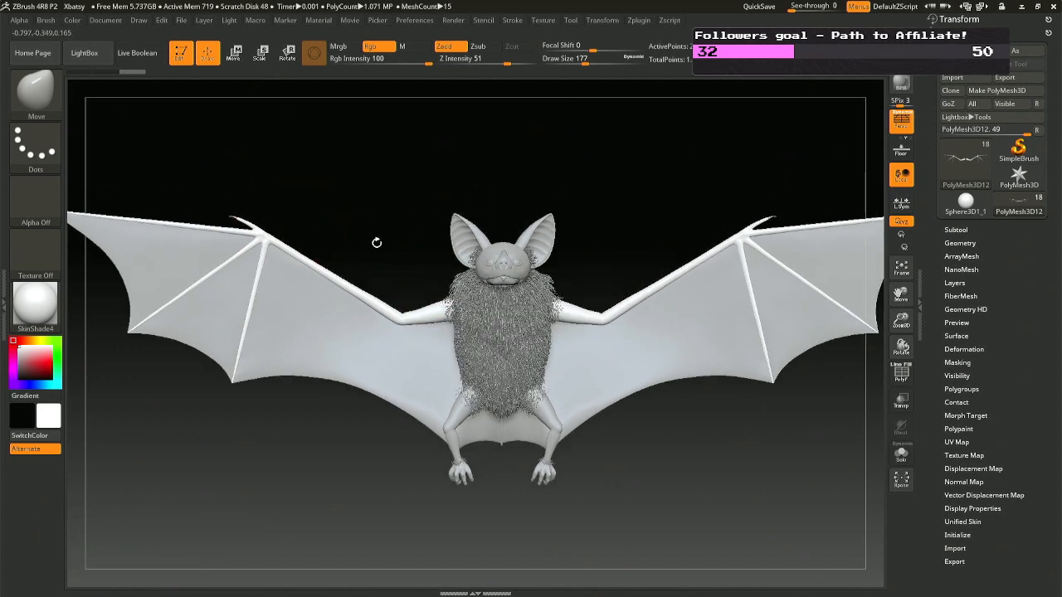
pyautogui.press('ctrl')
pyautogui.hotkey('ctrl', 's')
pyautogui.press('Return')
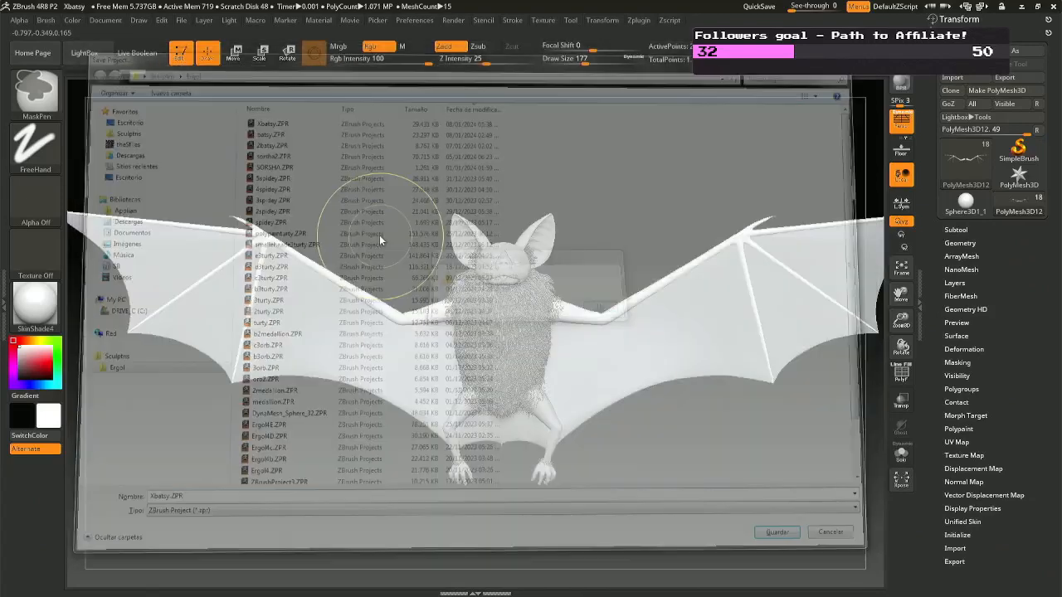
# - Move the wing-bone subtool PolyMesh3D12 directly above the membrane subtool PolyMesh3D14_01 and merge it down
pyautogui.click(954, 230)
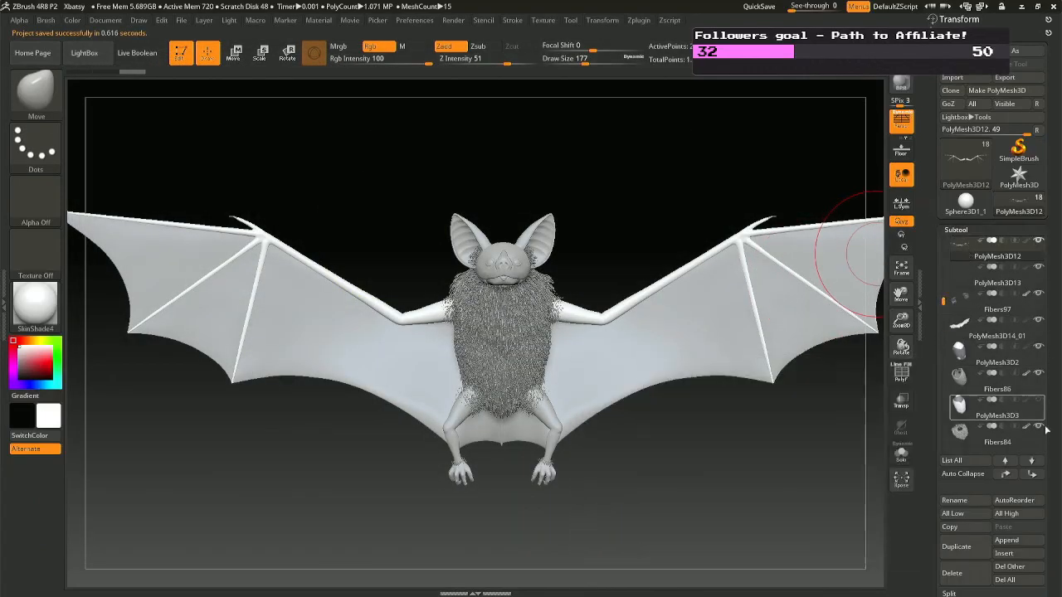
pyautogui.click(1031, 460)
pyautogui.click(1031, 461)
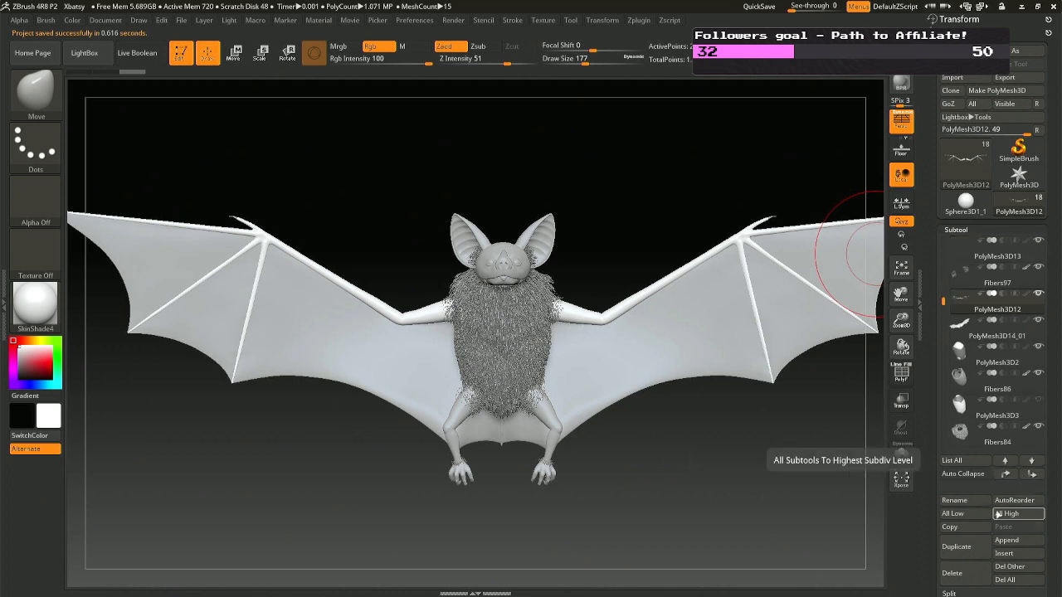
pyautogui.scroll(-2, 1059, 533)
pyautogui.click(963, 556)
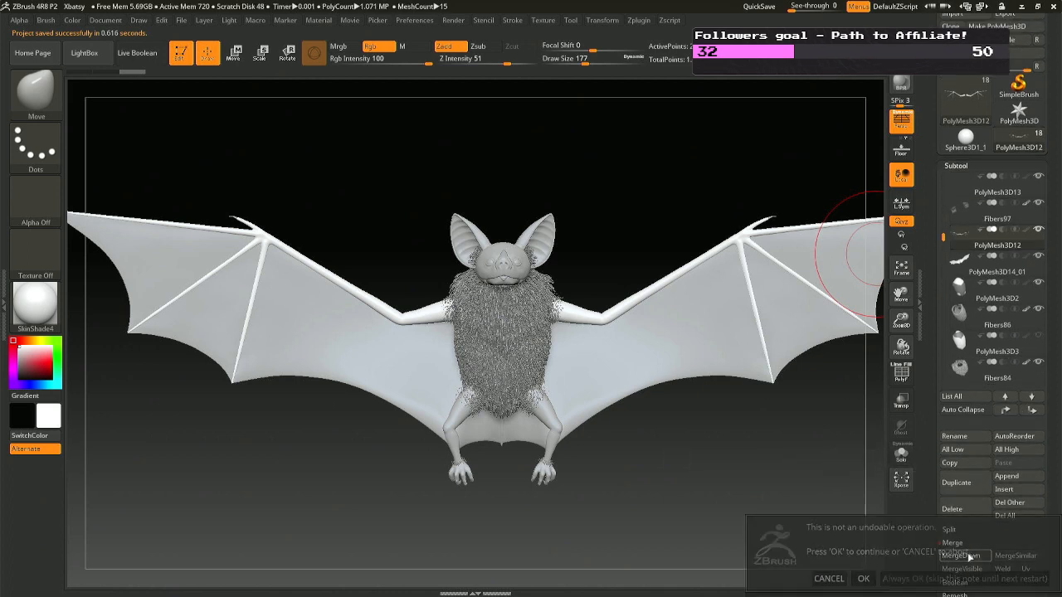
pyautogui.click(865, 571)
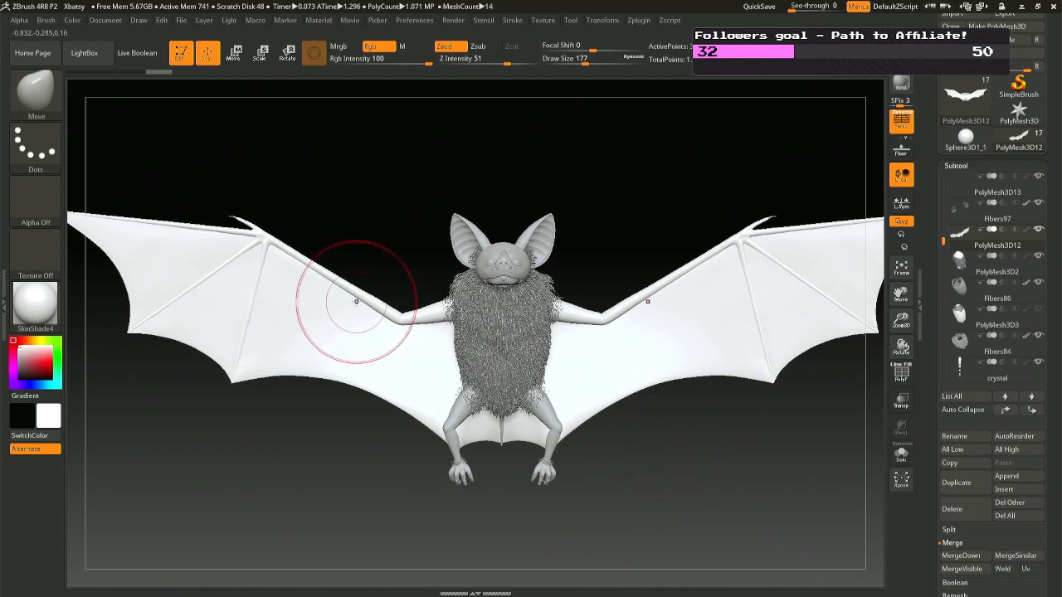
# - Pull the wrist joints of both wings inward and slightly down with the Move brush at draw size 331
pyautogui.press('space')
pyautogui.moveTo(357, 301); pyautogui.dragTo(372, 304)
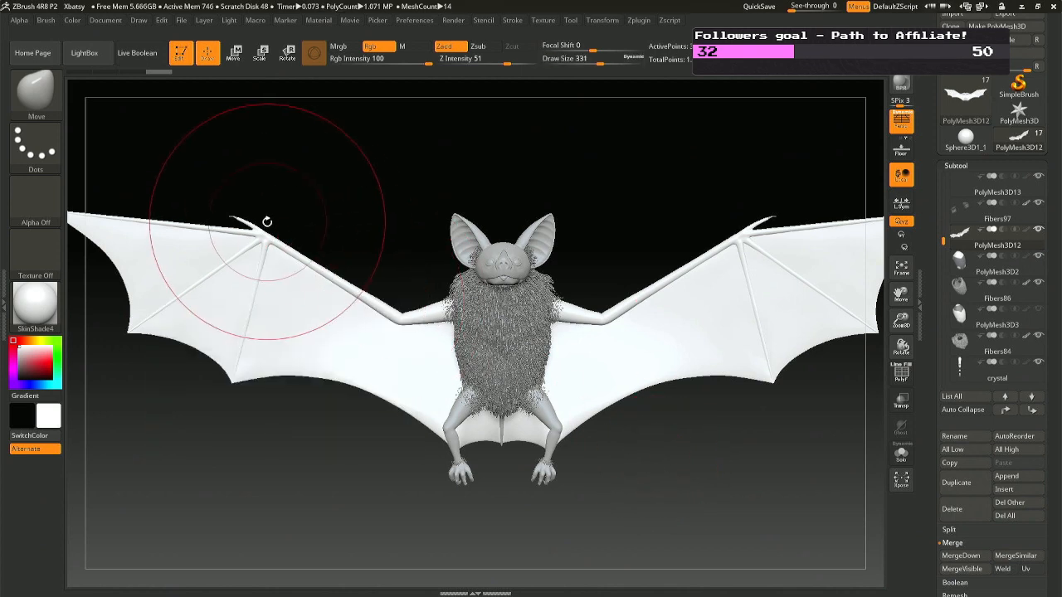
pyautogui.moveTo(259, 232); pyautogui.dragTo(286, 240)
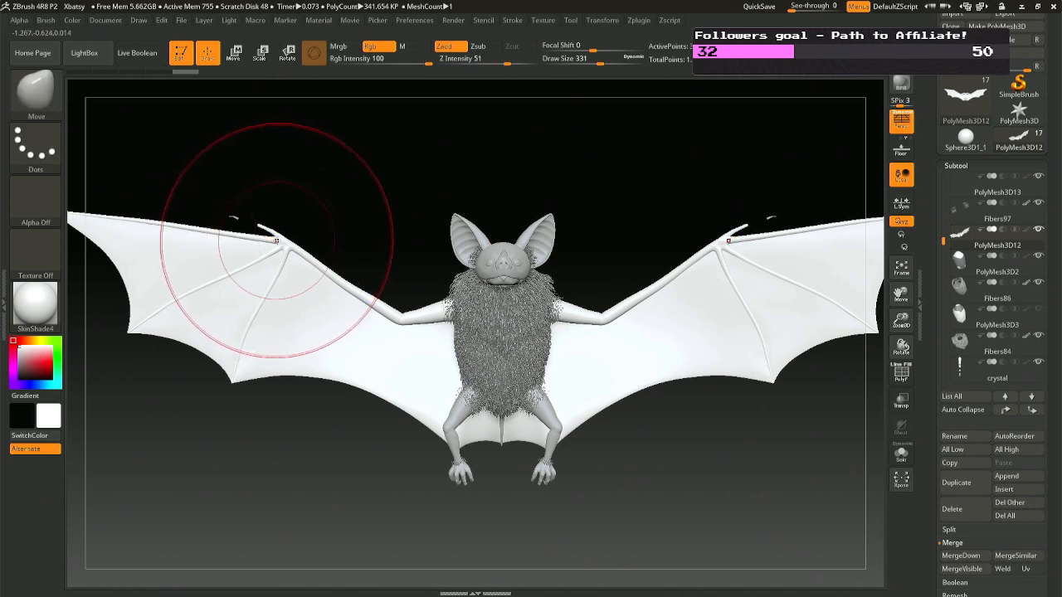
pyautogui.moveTo(276, 237); pyautogui.dragTo(288, 242)
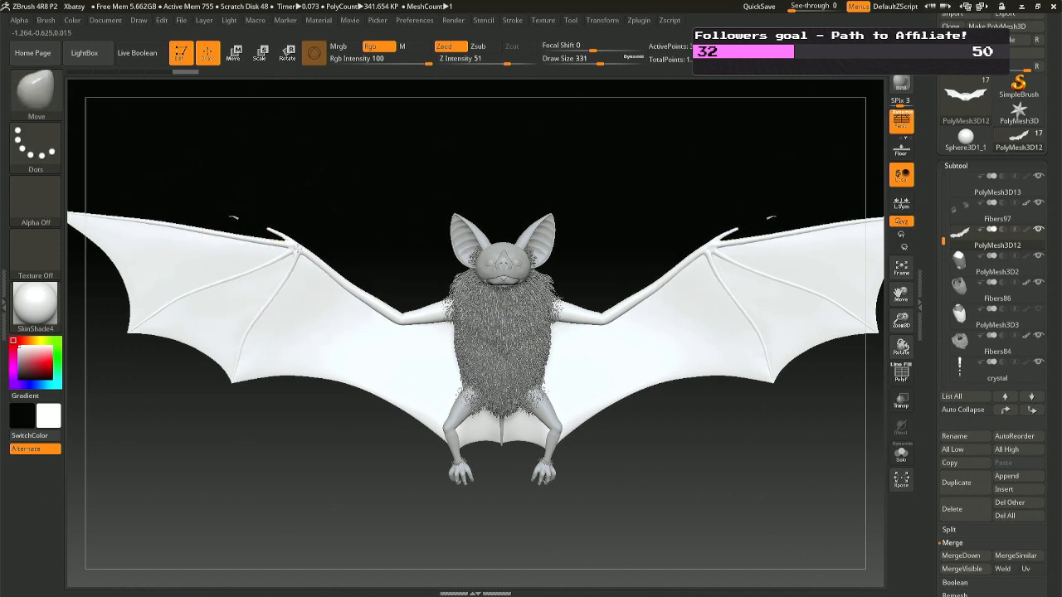
pyautogui.moveTo(297, 249)
pyautogui.mouseDown()
pyautogui.moveTo(351, 289)
pyautogui.moveTo(300, 259)
pyautogui.mouseUp()
# - Straighten the bent inner finger bones of the wings with the Move brush at draw sizes 116 and 149
pyautogui.press('space')
pyautogui.press('space')
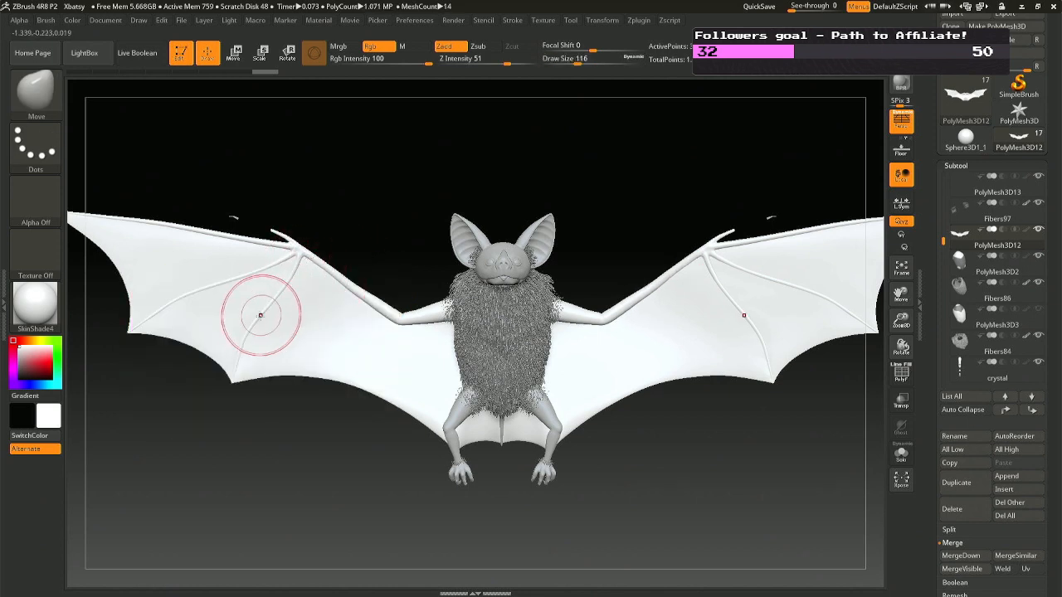
pyautogui.keyDown('alt'); pyautogui.moveTo(243, 332); pyautogui.dragTo(245, 331, button='right'); pyautogui.keyUp('alt')
pyautogui.press('space')
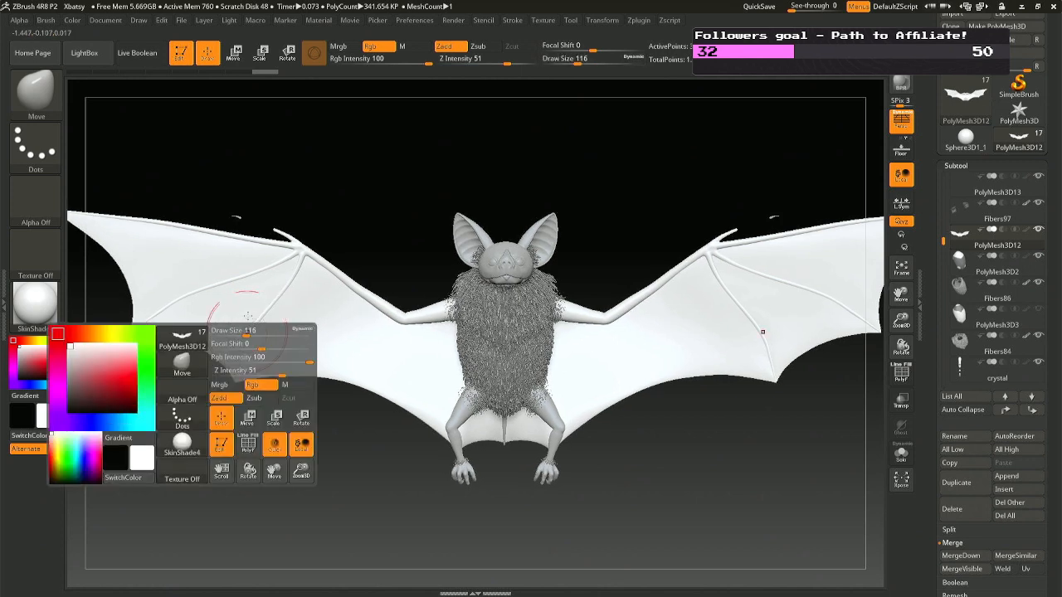
pyautogui.press('space')
pyautogui.moveTo(237, 314)
pyautogui.mouseDown()
pyautogui.moveTo(218, 313)
pyautogui.moveTo(234, 313)
pyautogui.mouseUp()
pyautogui.press('space')
pyautogui.press('space')
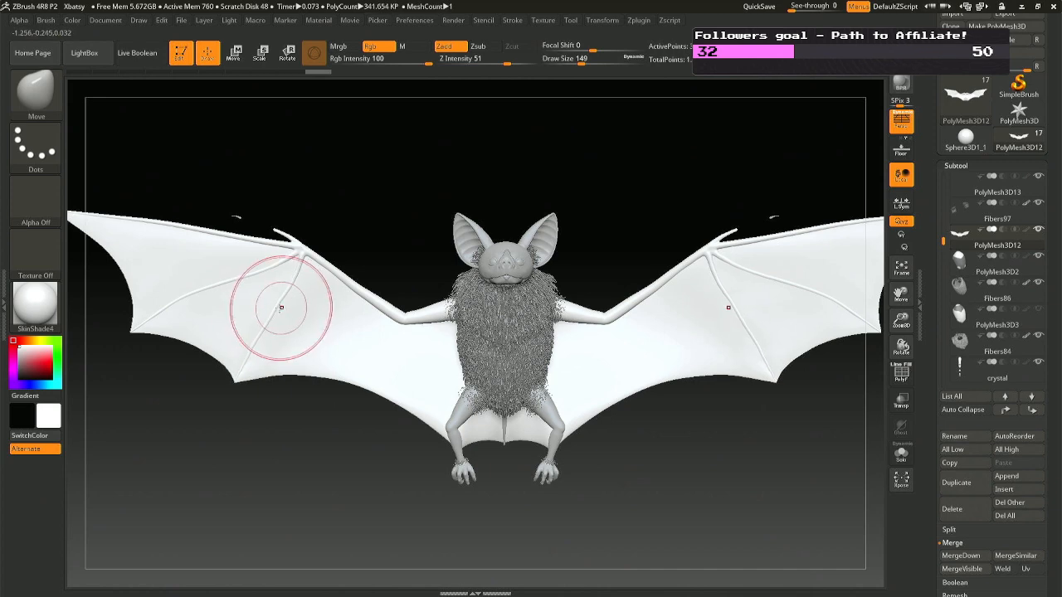
# - Set the Move brush's draw size to 124 for the outer finger bones and check the whole wingspan
pyautogui.moveTo(355, 251)
pyautogui.keyDown('alt'); pyautogui.mouseDown()
pyautogui.moveTo(421, 265)
pyautogui.moveTo(413, 267)
pyautogui.mouseUp(); pyautogui.keyUp('alt')
pyautogui.press('space')
pyautogui.press('space')
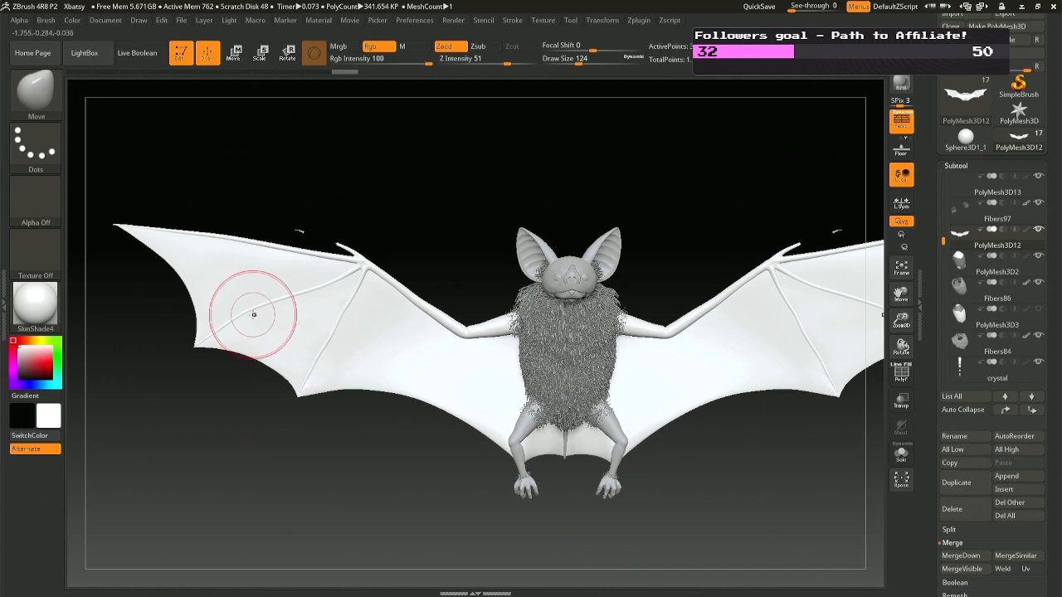
pyautogui.moveTo(316, 364)
pyautogui.keyDown('ctrl'); pyautogui.mouseDown(button='right')
pyautogui.moveTo(299, 307)
pyautogui.moveTo(157, 311)
pyautogui.moveTo(290, 310)
pyautogui.moveTo(241, 310)
pyautogui.moveTo(314, 328)
pyautogui.moveTo(391, 316)
pyautogui.mouseUp(button='right'); pyautogui.keyUp('ctrl')
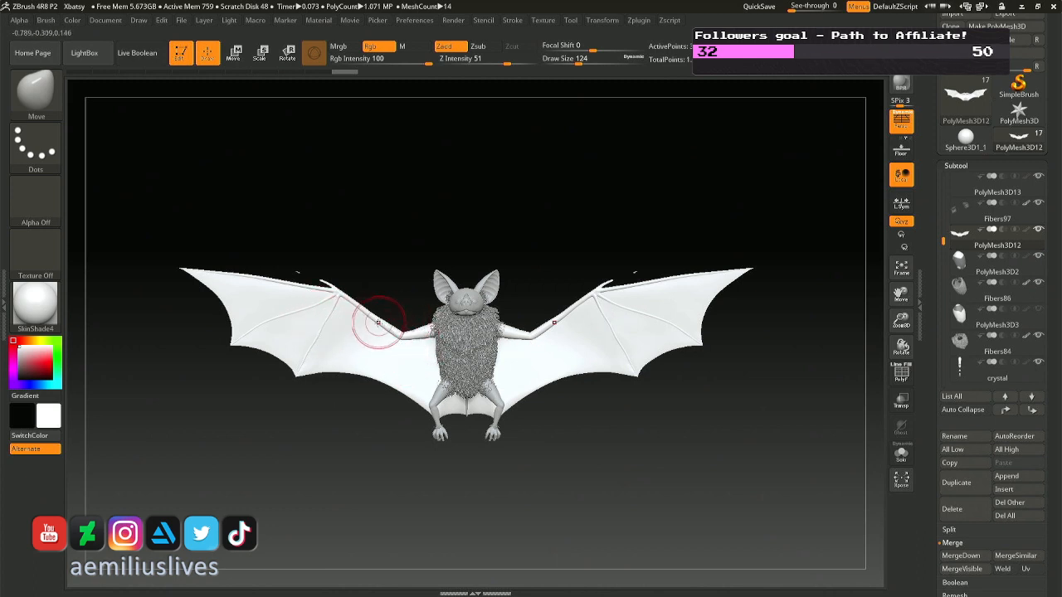
pyautogui.keyDown('alt'); pyautogui.moveTo(383, 292); pyautogui.dragTo(403, 266); pyautogui.keyUp('alt')
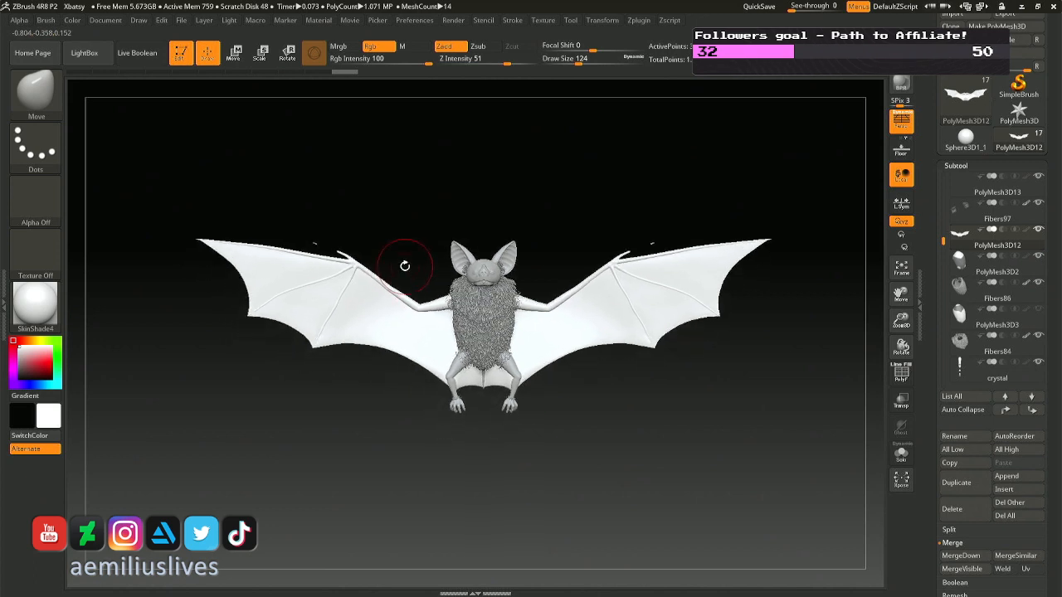
# - Discard the unsaved changes and open the batsy project from the Ergol folder
pyautogui.press('ctrl')
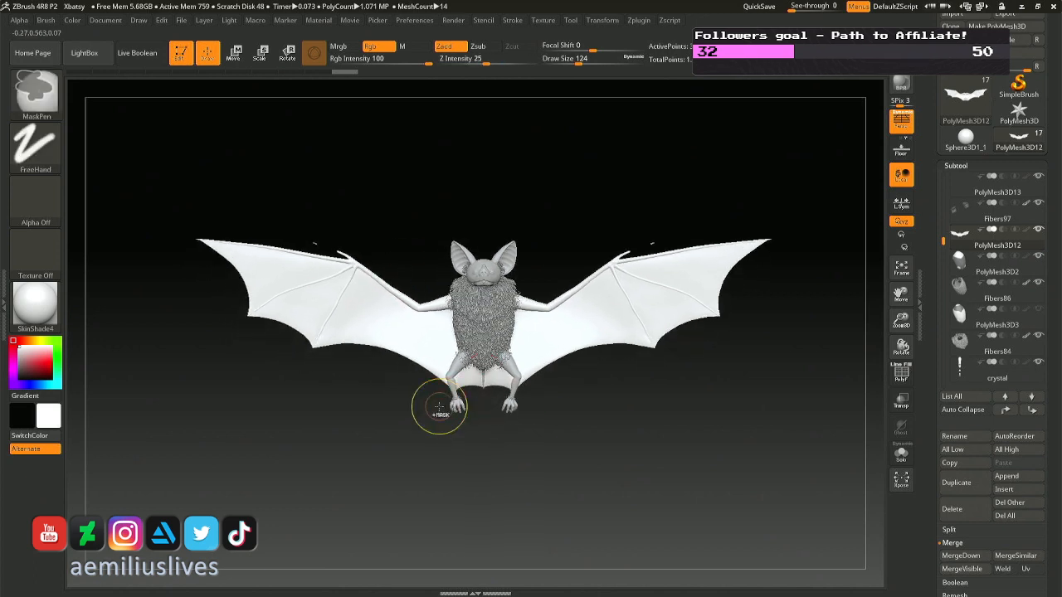
pyautogui.hotkey('ctrl', 'o')
pyautogui.press('n')
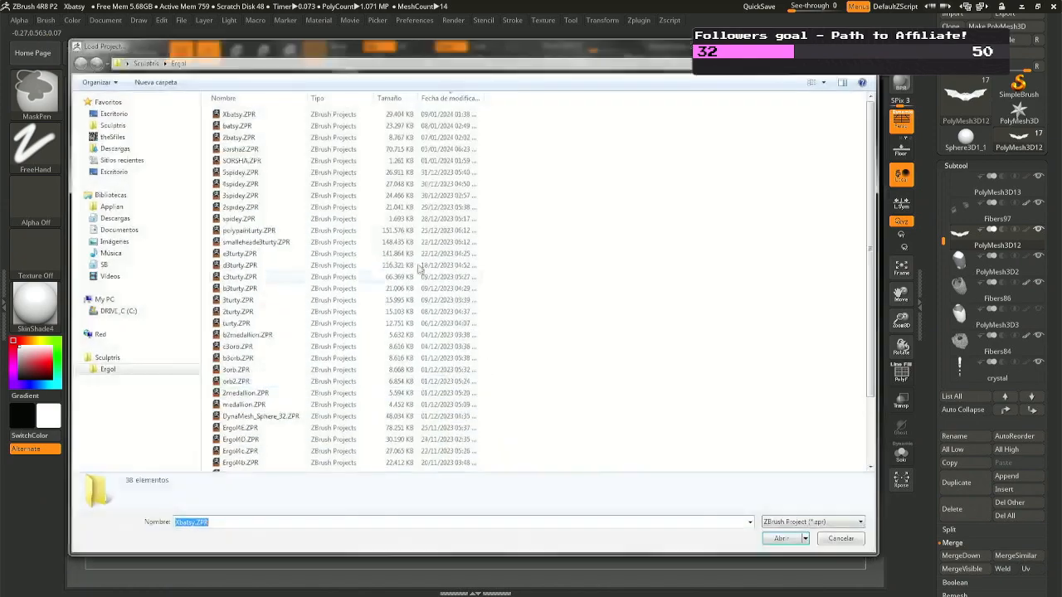
pyautogui.doubleClick(239, 137)
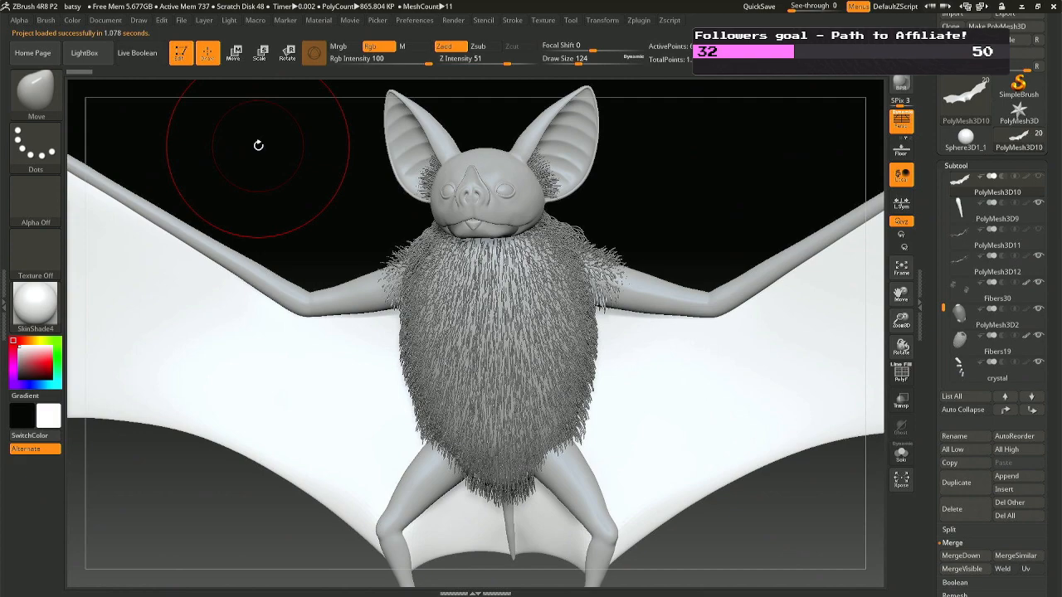
# - Select the wing-bone subtool PolyMesh3D12 and inspect the separate bones without the membrane
pyautogui.moveTo(261, 204); pyautogui.dragTo(265, 203)
pyautogui.press('ctrl')
pyautogui.keyDown('ctrl'); pyautogui.moveTo(315, 287); pyautogui.dragTo(296, 218, button='right'); pyautogui.keyUp('ctrl')
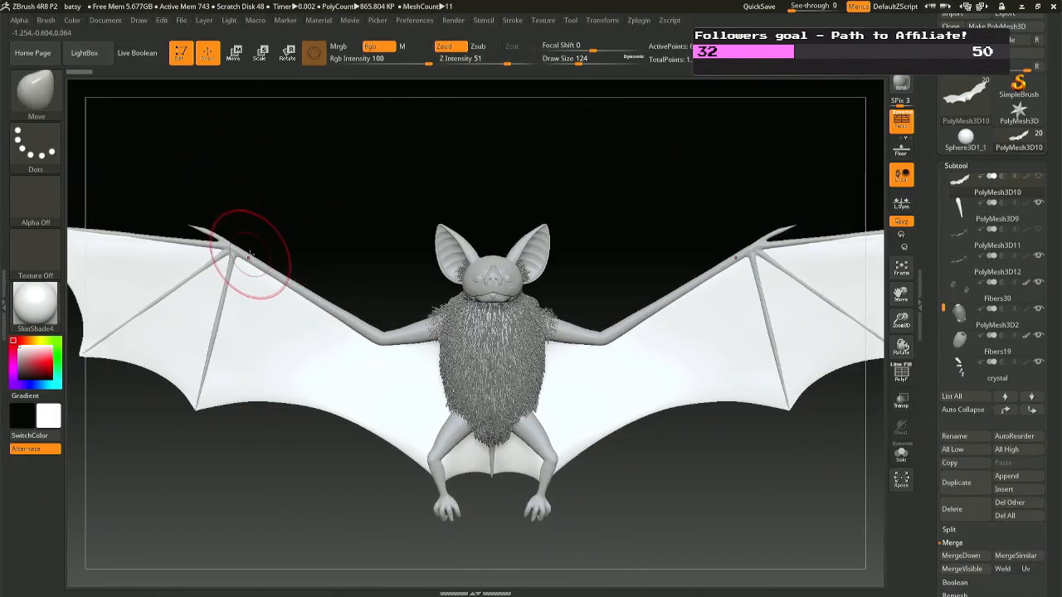
pyautogui.keyDown('alt'); pyautogui.click(249, 255); pyautogui.keyUp('alt')
pyautogui.moveTo(247, 259)
pyautogui.mouseDown(button='right')
pyautogui.moveTo(247, 283)
pyautogui.moveTo(274, 270)
pyautogui.moveTo(242, 272)
pyautogui.mouseUp(button='right')
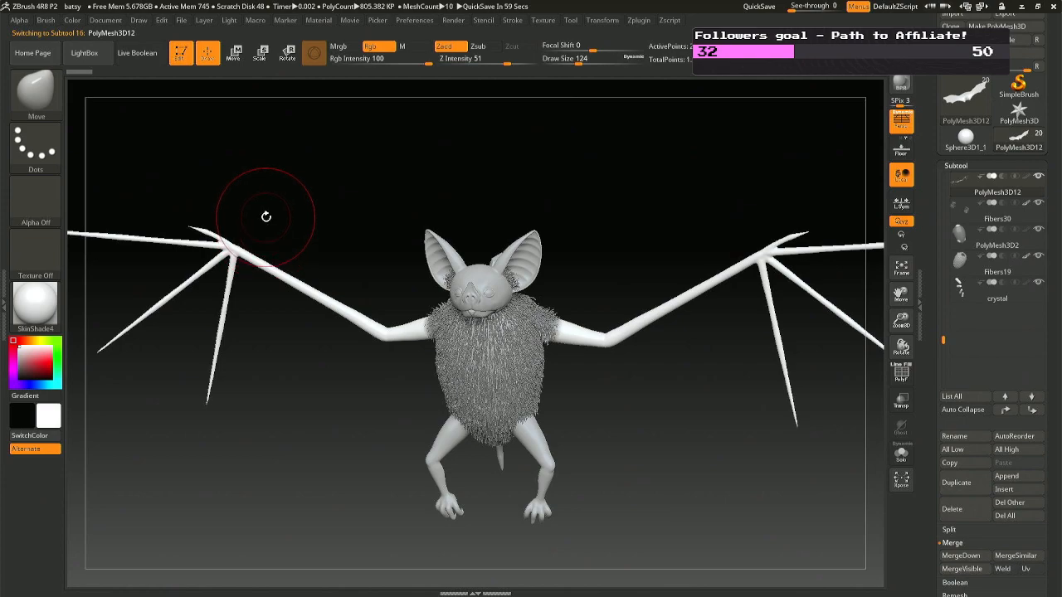
# - Discard the unsaved changes, open the 2batsy project and view the bat's wings from the front with PolyMesh3D4 selected
pyautogui.hotkey('ctrl', 'o')
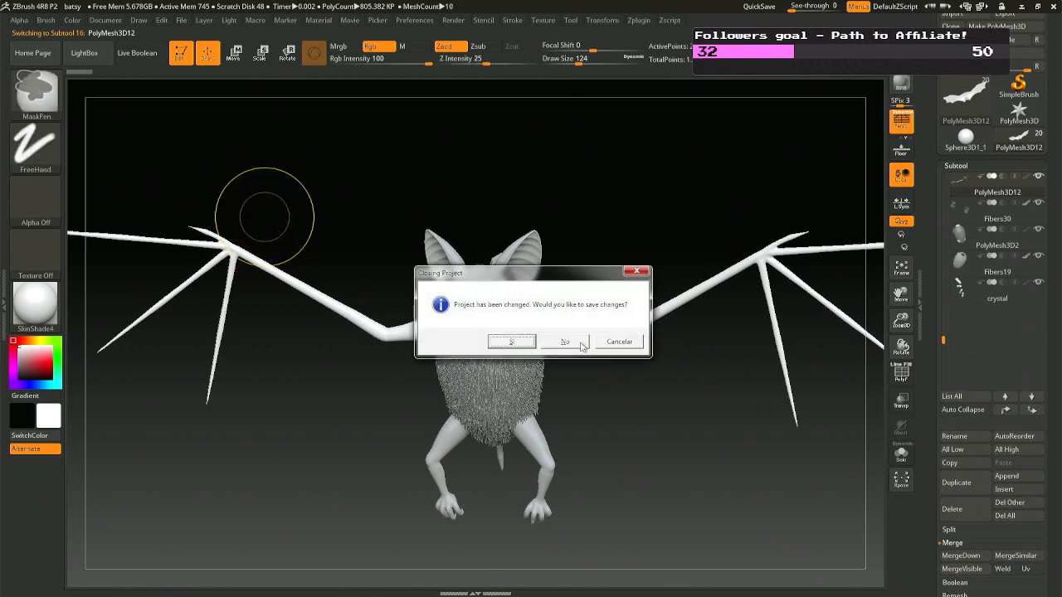
pyautogui.click(583, 345)
pyautogui.press('Escape')
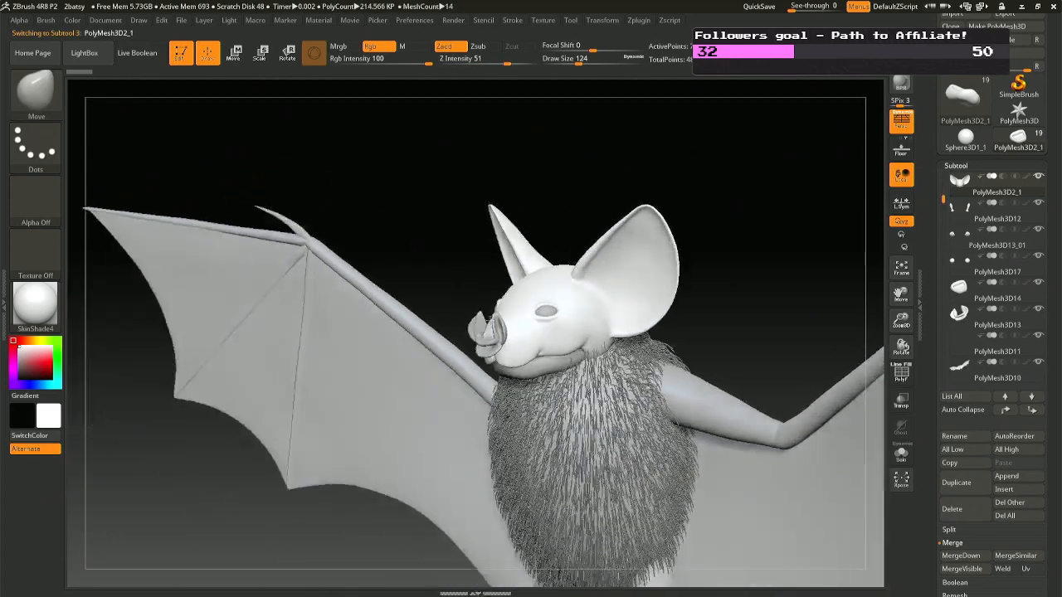
pyautogui.keyDown('alt'); pyautogui.moveTo(360, 327); pyautogui.dragTo(431, 281, button='right'); pyautogui.keyUp('alt')
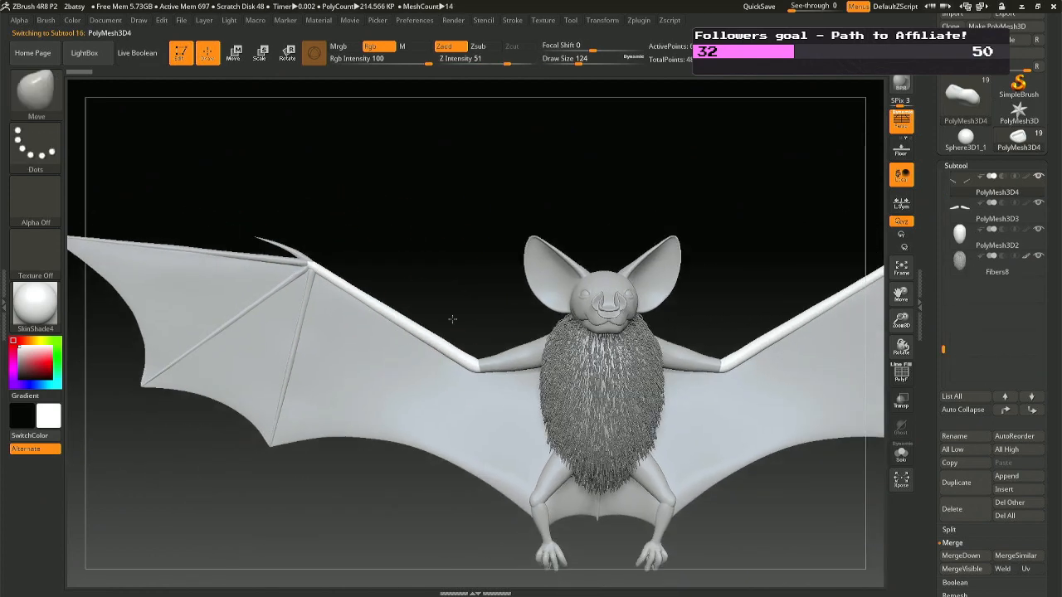
pyautogui.keyDown('alt'); pyautogui.moveTo(452, 320); pyautogui.dragTo(401, 253, button='right'); pyautogui.keyUp('alt')
pyautogui.keyDown('alt'); pyautogui.moveTo(453, 319); pyautogui.dragTo(450, 296, button='right'); pyautogui.keyUp('alt')
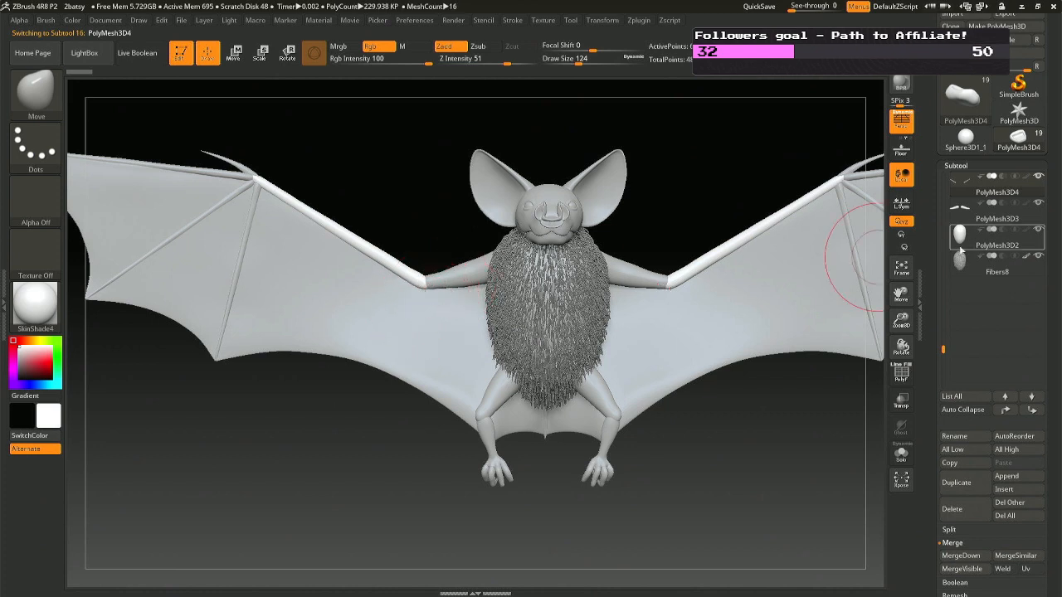
# - Merge the thumb-claw subtool PolyMesh3D11 down with the wing membrane PolyMesh3D10 and the tail PolyMesh3D9
pyautogui.moveTo(945, 262); pyautogui.dragTo(943, 253)
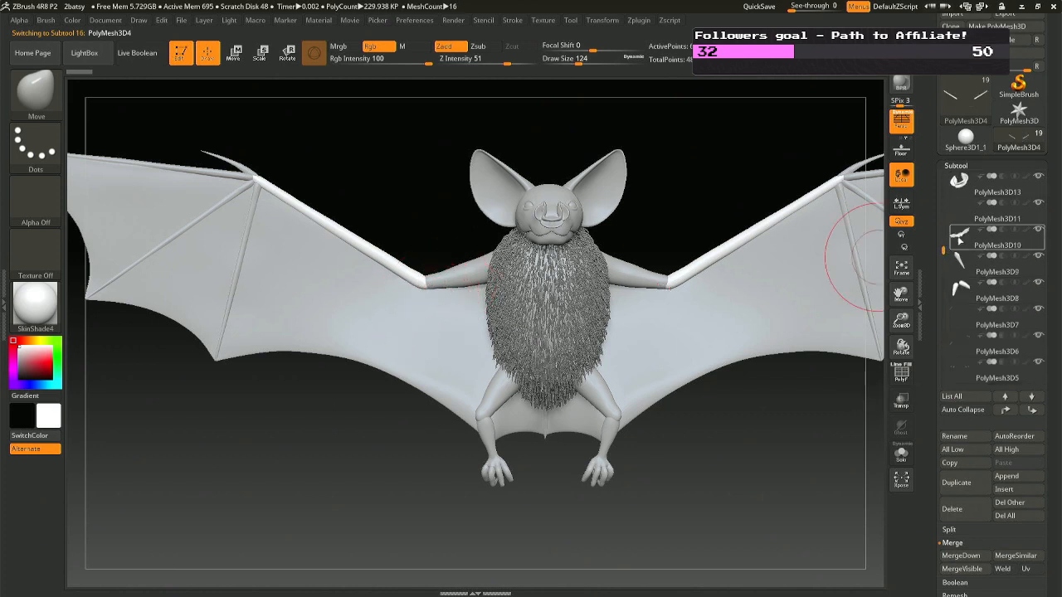
pyautogui.click(960, 262)
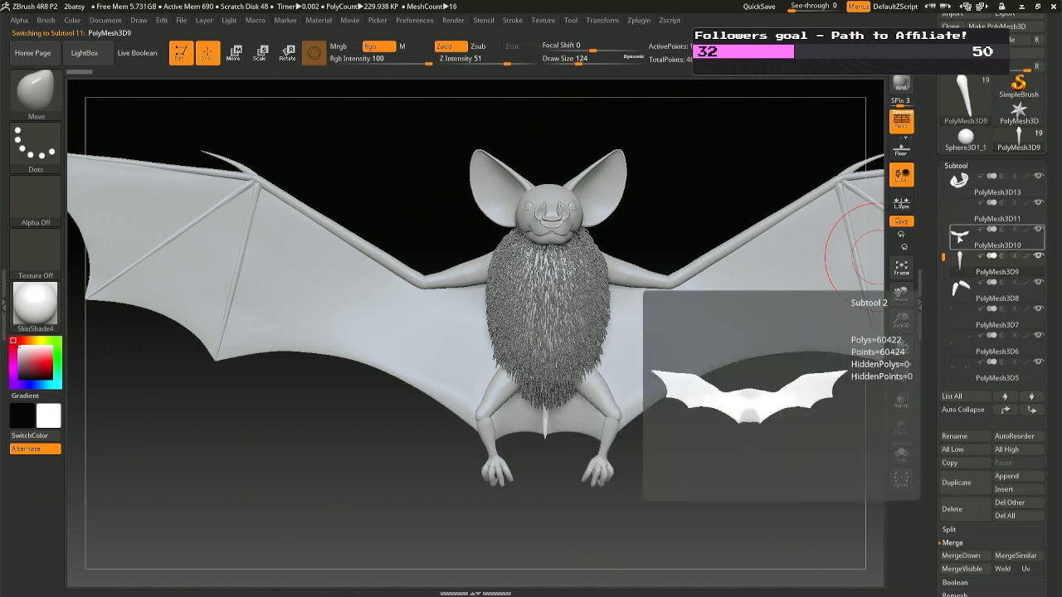
pyautogui.click(960, 238)
pyautogui.click(962, 216)
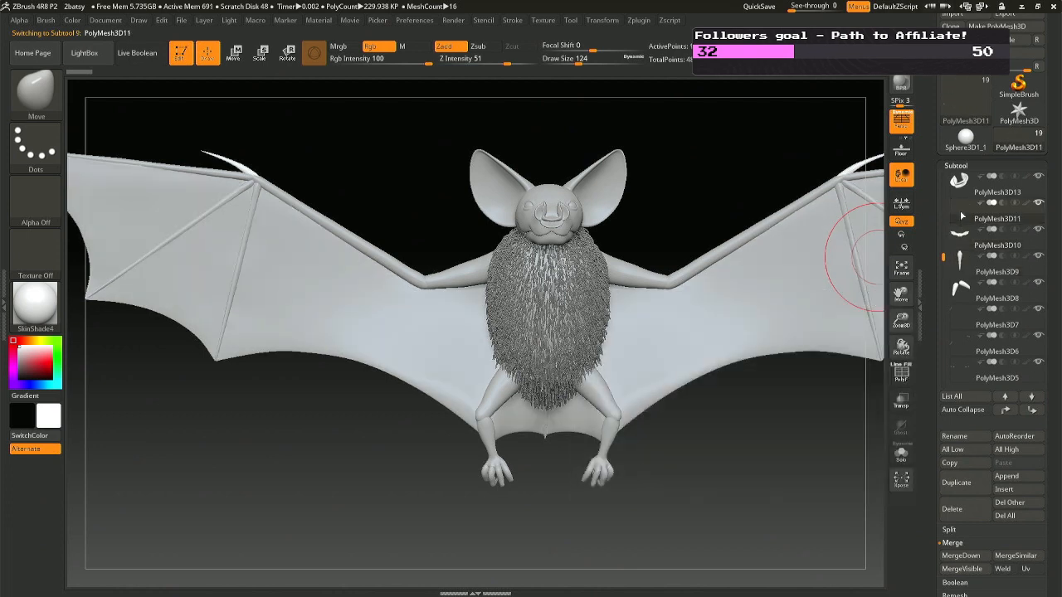
pyautogui.click(961, 555)
pyautogui.press('Return')
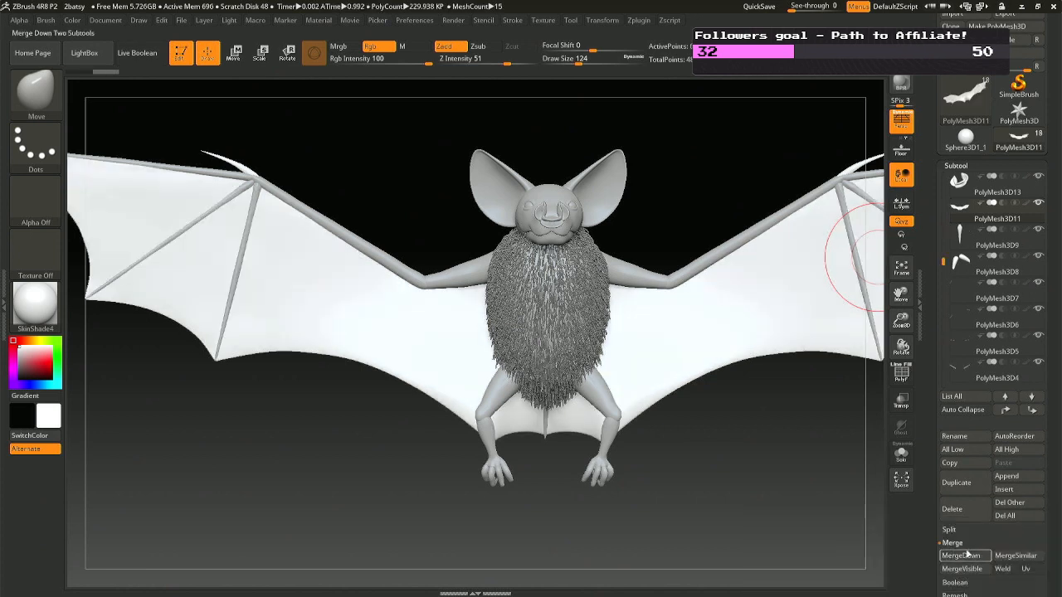
pyautogui.click(962, 556)
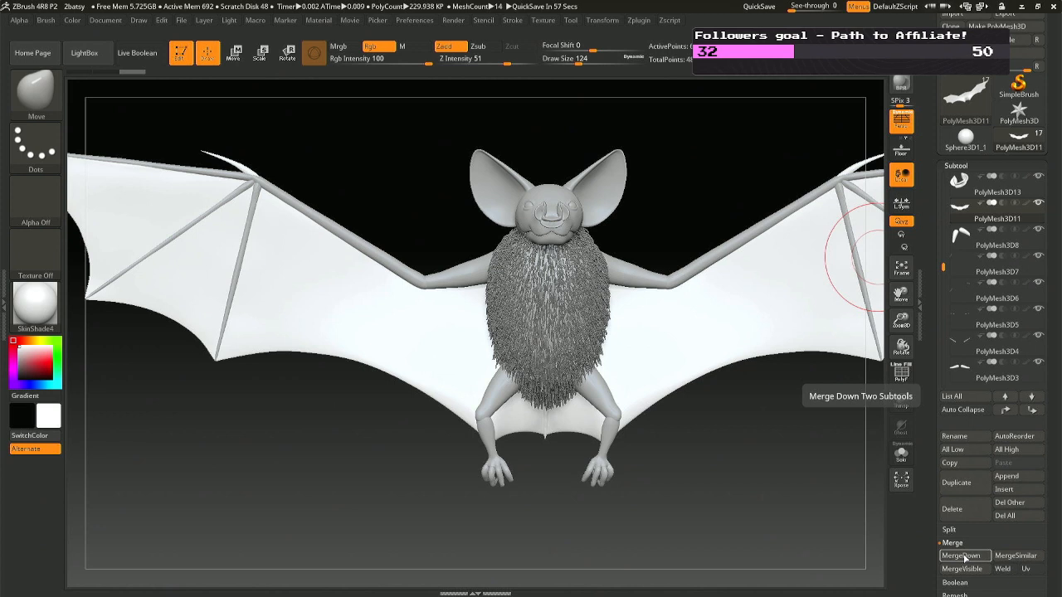
# - Move the merged membrane subtool below PolyMesh3D8 and merge it down with wing bones PolyMesh3D7, 3D6, 3D5, 3D4 and 3D3
pyautogui.click(961, 237)
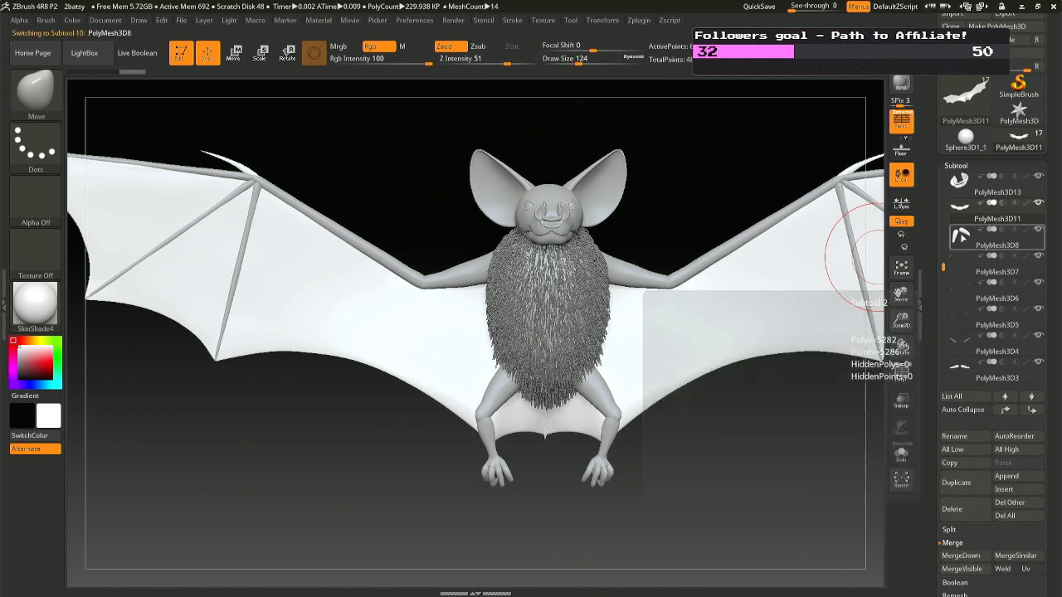
pyautogui.click(960, 213)
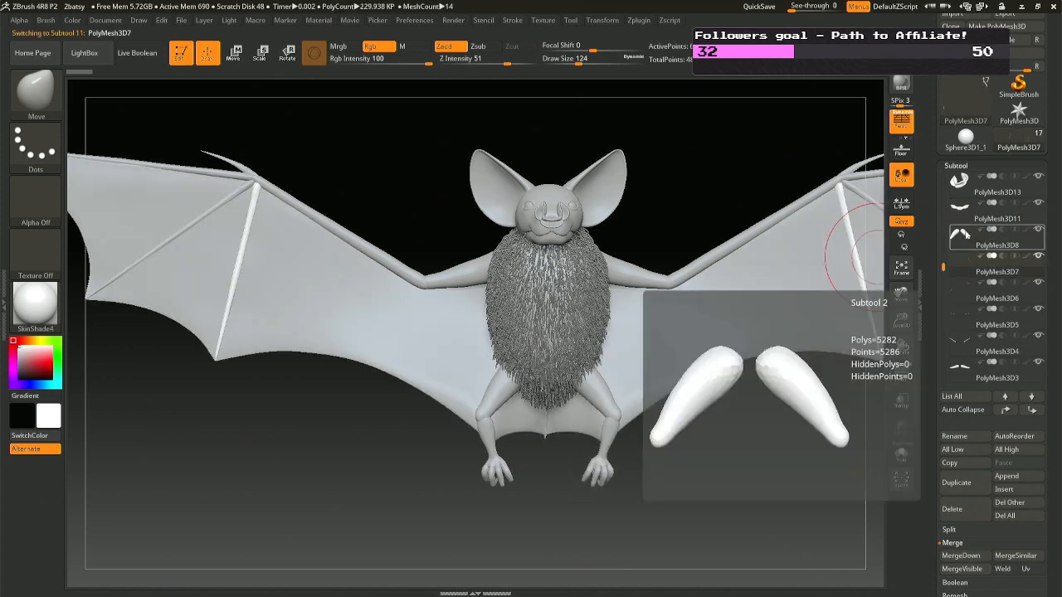
pyautogui.click(1032, 409)
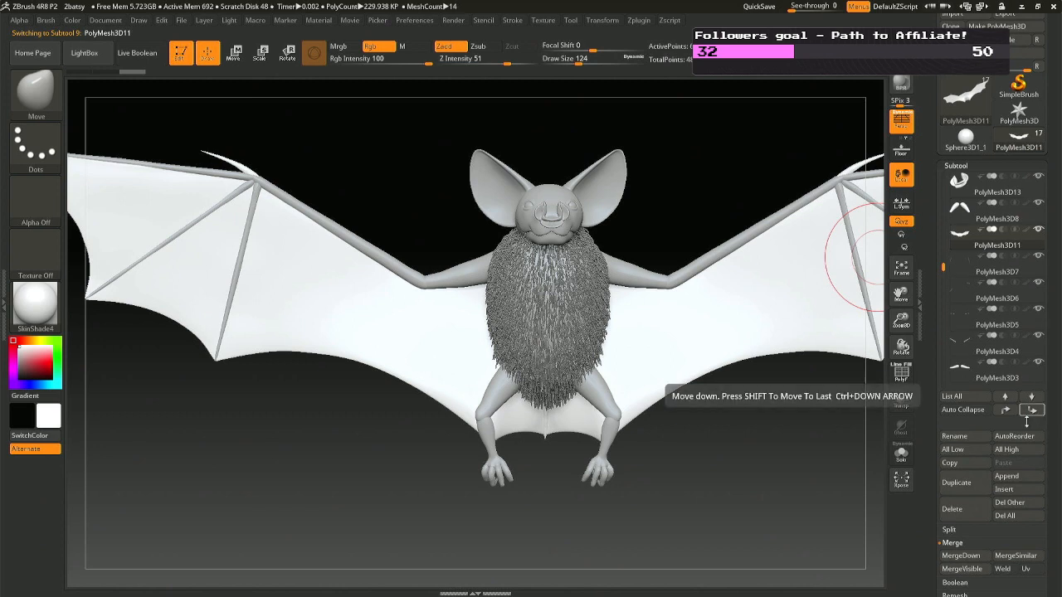
pyautogui.click(964, 558)
pyautogui.click(964, 557)
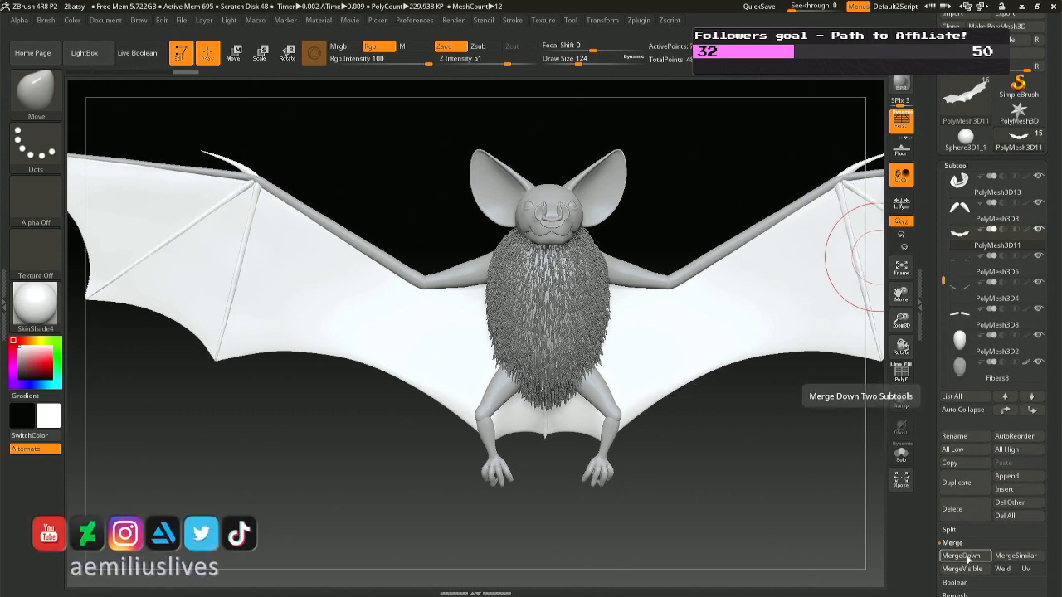
pyautogui.moveTo(969, 271)
pyautogui.click(964, 557)
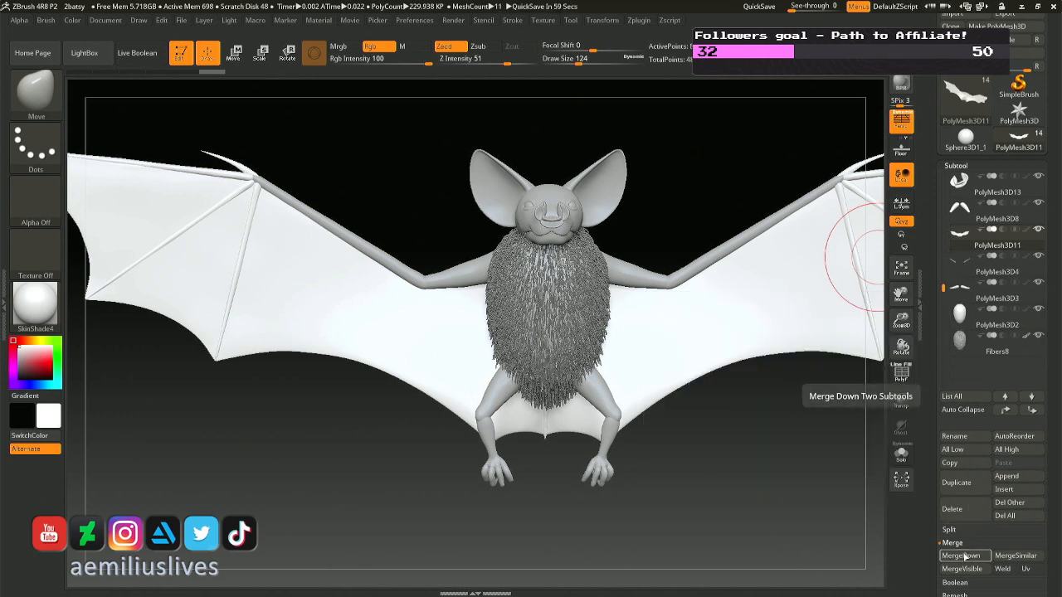
pyautogui.click(963, 557)
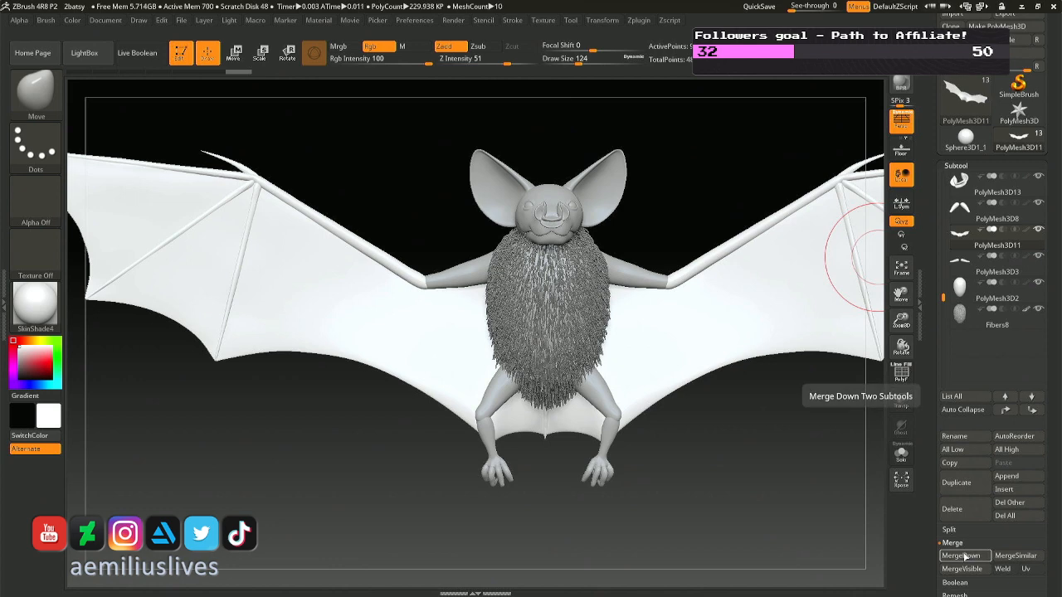
pyautogui.click(964, 557)
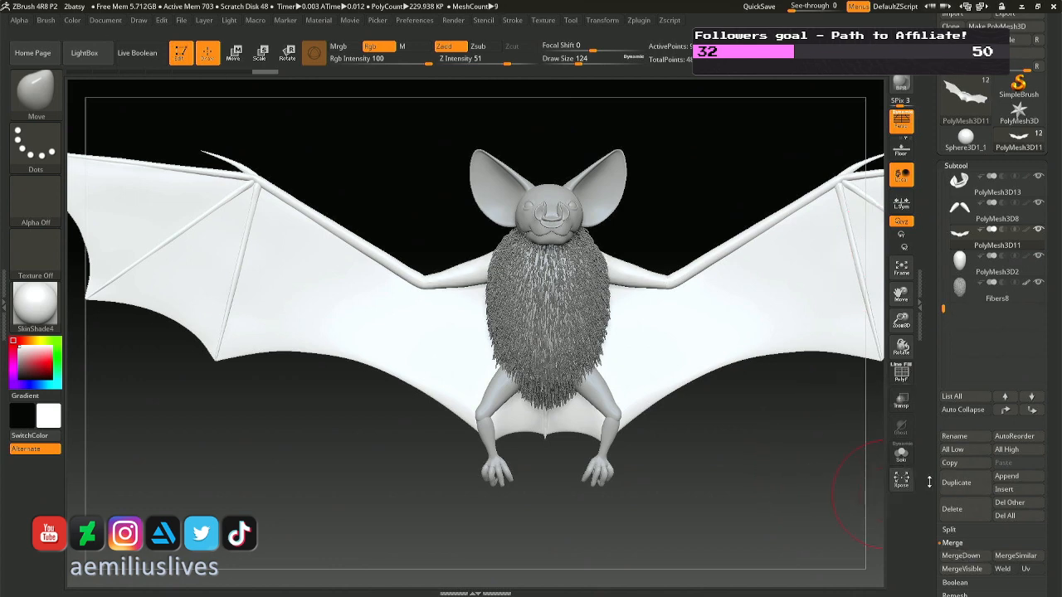
# - Solo the merged wing subtool and isolate the pair of upper-arm bones
pyautogui.click(901, 454)
pyautogui.moveTo(730, 414); pyautogui.dragTo(682, 390)
pyautogui.moveTo(682, 390); pyautogui.dragTo(647, 356, button='right')
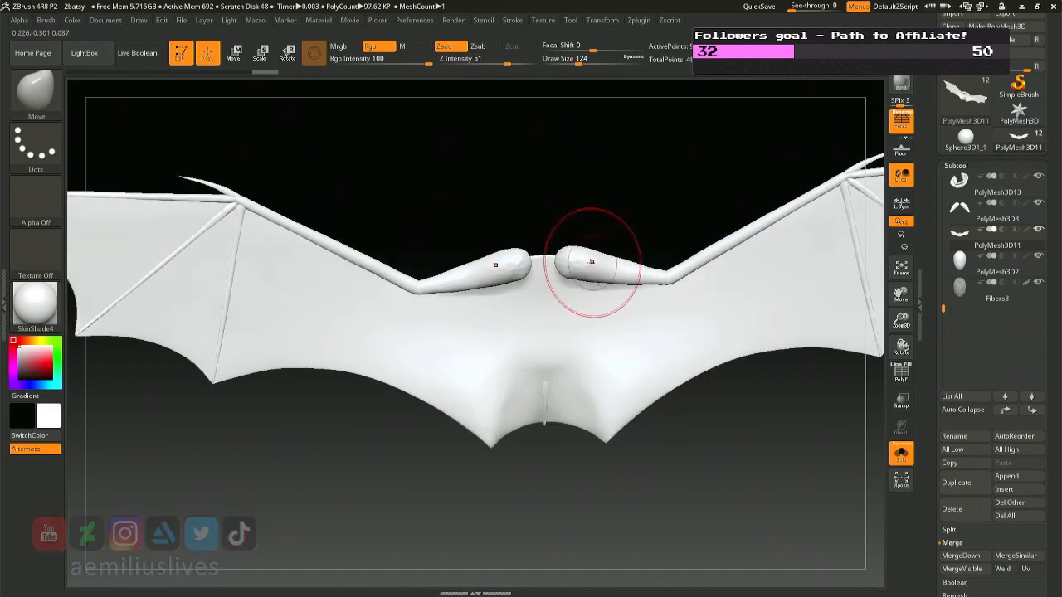
pyautogui.keyDown('ctrl'); pyautogui.moveTo(592, 260); pyautogui.dragTo(613, 356, button='right'); pyautogui.keyUp('ctrl')
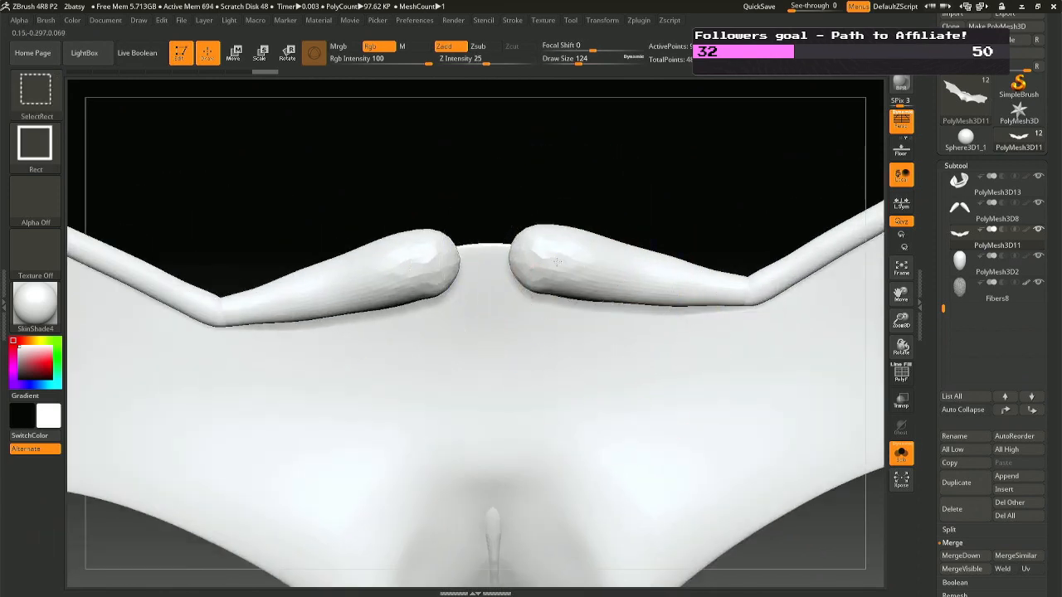
pyautogui.keyDown('ctrl'); pyautogui.keyDown('shift'); pyautogui.click(551, 262); pyautogui.keyUp('shift'); pyautogui.keyUp('ctrl')
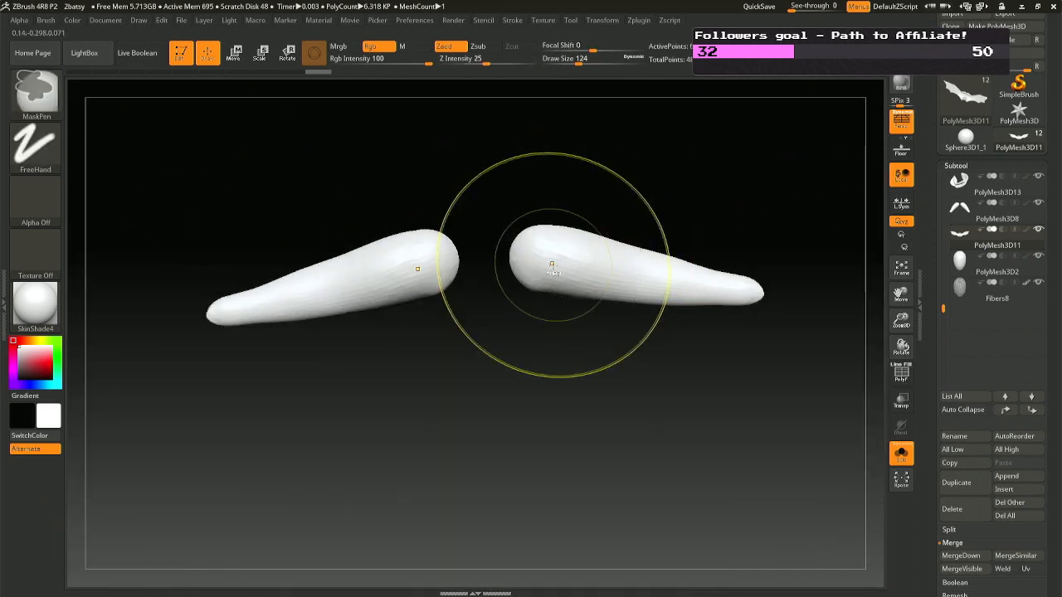
# - Smooth the isolated upper-arm bones with Polish By Features at 4 and unhide the rest of the wings
pyautogui.hotkey('shift', 'd')
pyautogui.hotkey('shift', 'd')
pyautogui.moveTo(1041, 564); pyautogui.dragTo(1041, 406)
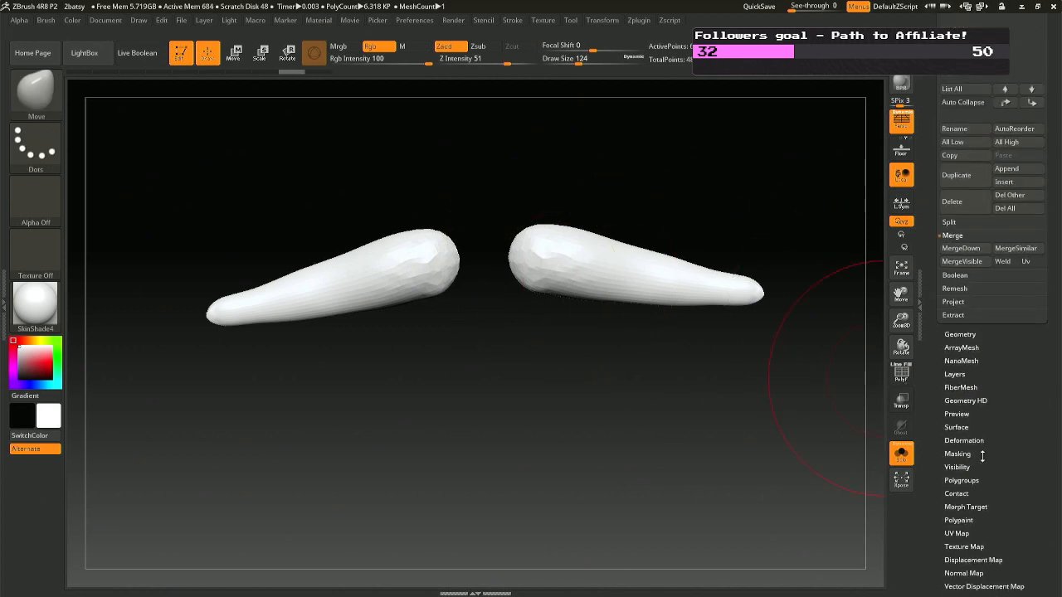
pyautogui.click(972, 442)
pyautogui.moveTo(1058, 60); pyautogui.dragTo(1060, 137)
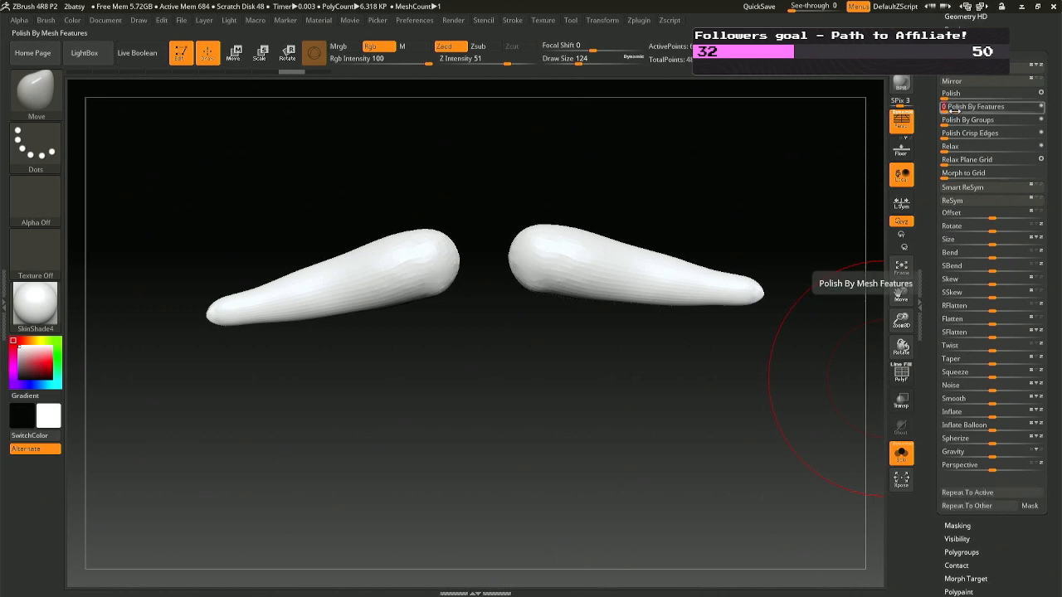
pyautogui.press('ctrl')
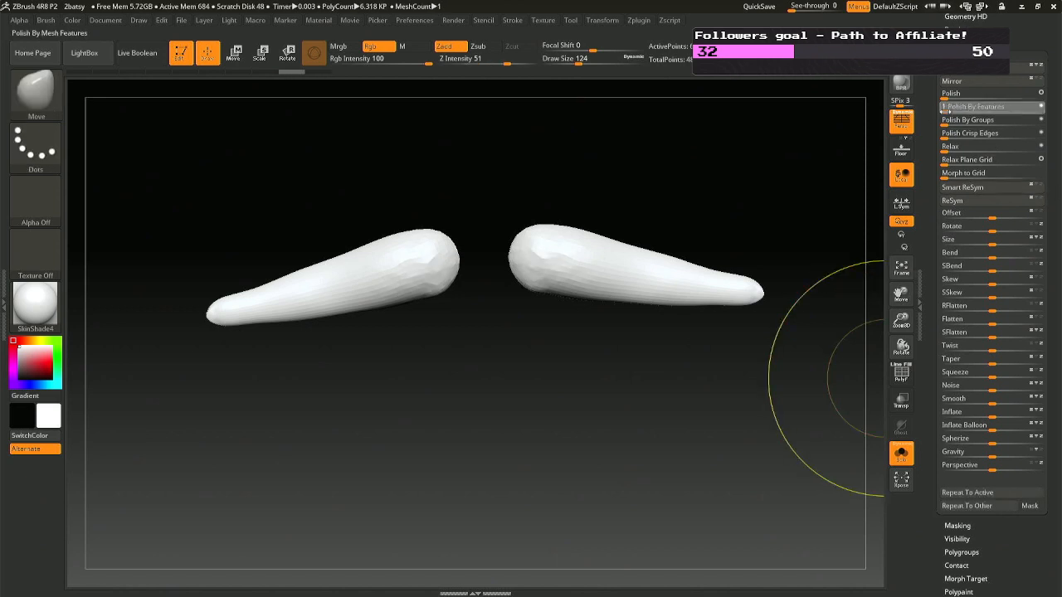
pyautogui.moveTo(944, 109); pyautogui.dragTo(945, 110)
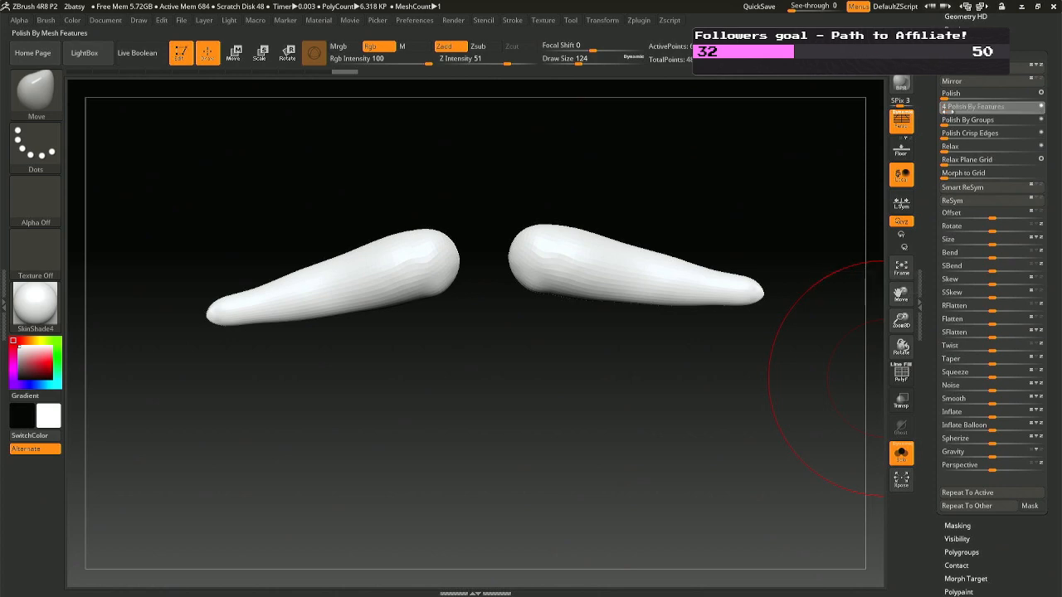
pyautogui.keyDown('ctrl'); pyautogui.moveTo(840, 292); pyautogui.dragTo(813, 287, button='right'); pyautogui.keyUp('ctrl')
pyautogui.keyDown('ctrl'); pyautogui.keyDown('shift'); pyautogui.click(815, 289); pyautogui.keyUp('shift'); pyautogui.keyUp('ctrl')
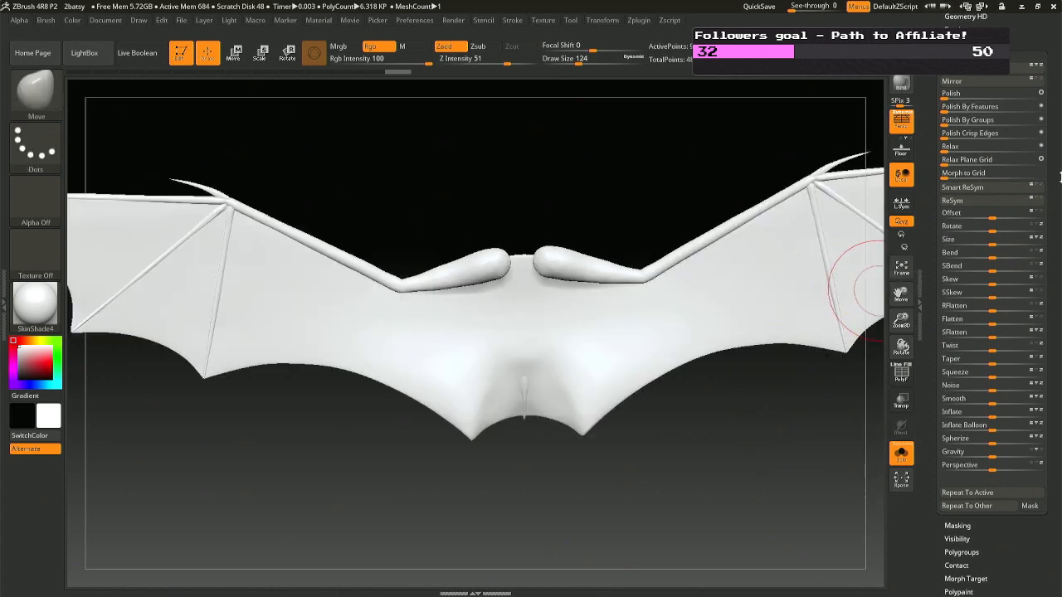
# - Export the merged wing mesh to the Ergol folder as PolyMesh3D11.obj
pyautogui.moveTo(1060, 176); pyautogui.dragTo(1060, 470)
pyautogui.click(1024, 80)
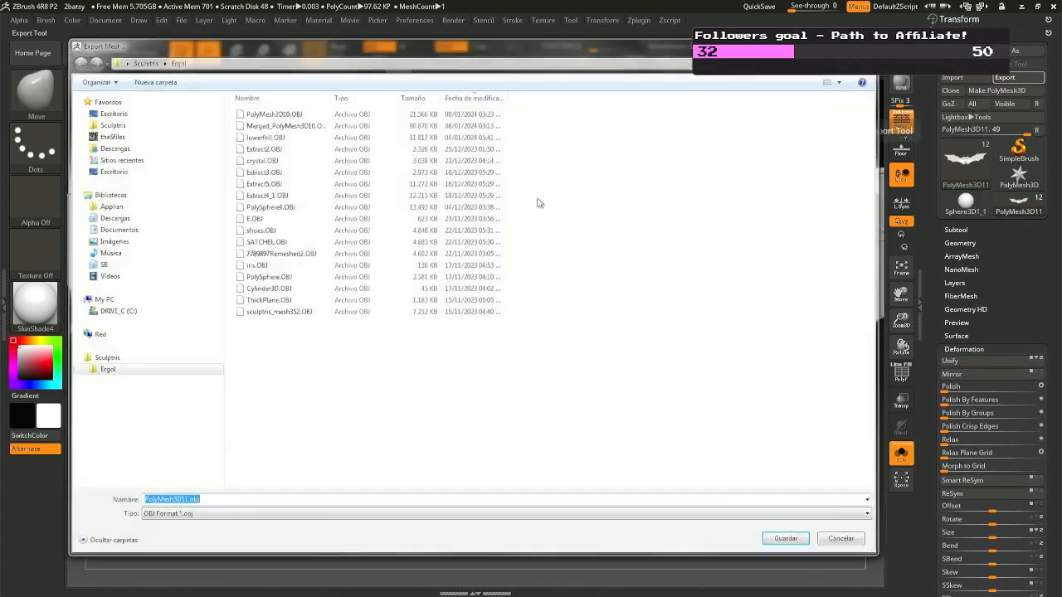
pyautogui.click(785, 539)
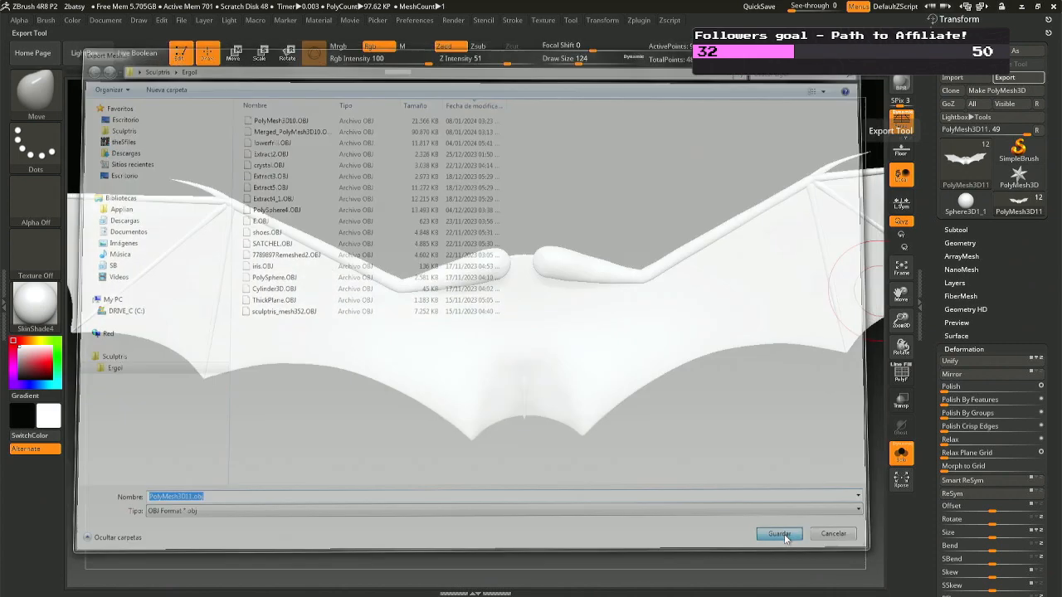
pyautogui.moveTo(460, 210)
pyautogui.mouseDown()
pyautogui.moveTo(464, 159)
pyautogui.moveTo(467, 193)
pyautogui.mouseUp()
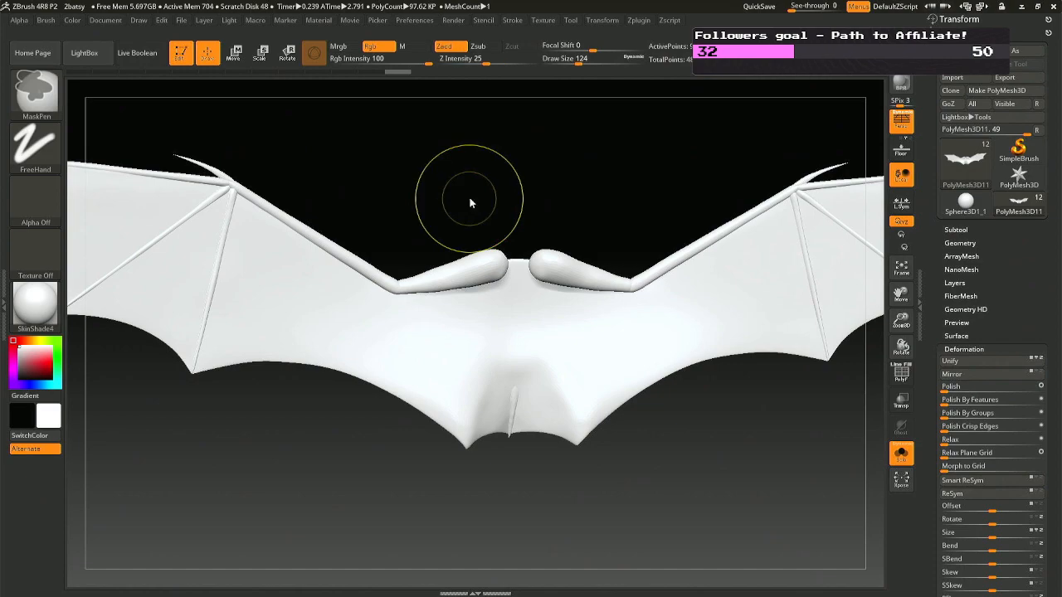
# - Discard the unsaved changes and open the Xbatsy project from the Ergol folder
pyautogui.hotkey('ctrl', 'o')
pyautogui.click(540, 346)
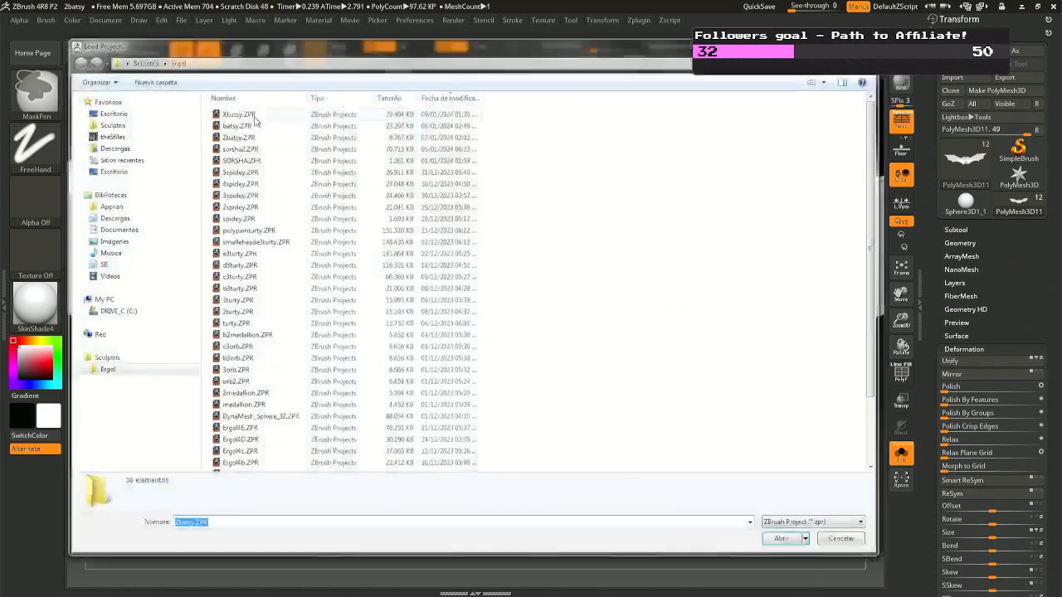
pyautogui.doubleClick(255, 118)
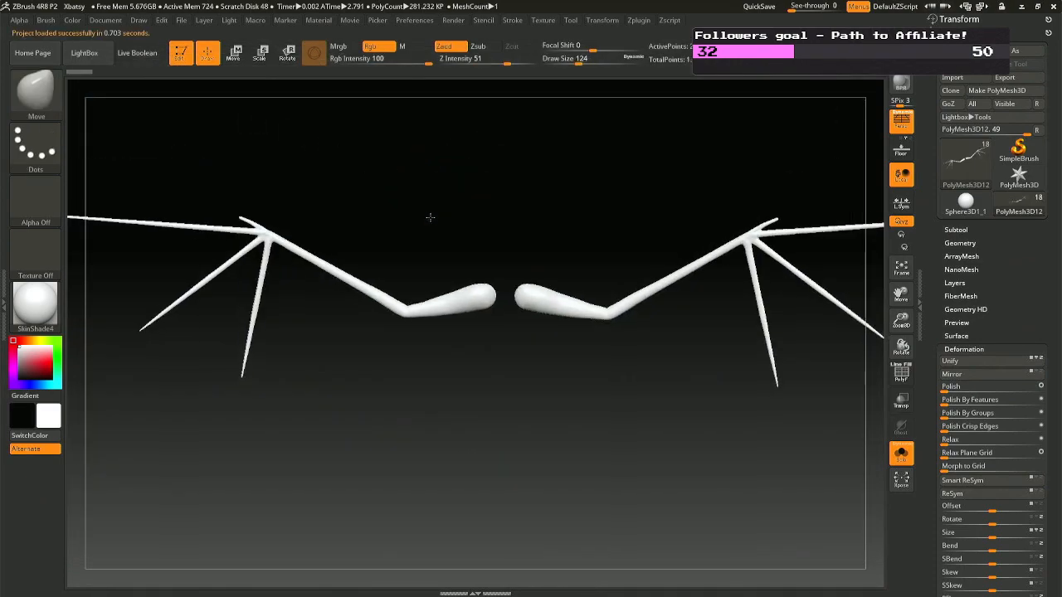
pyautogui.moveTo(429, 217); pyautogui.dragTo(431, 224)
# - Duplicate the wing-bone subtool PolyMesh3D12 and move the copy to the end of the subtool list
pyautogui.hotkey('ctrl', 'shift')
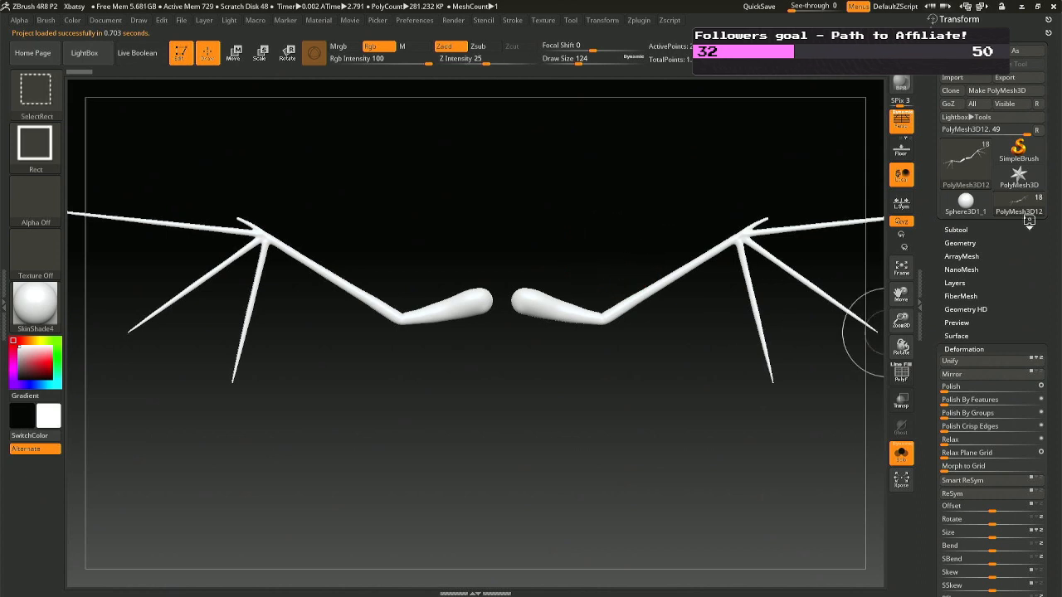
pyautogui.click(957, 230)
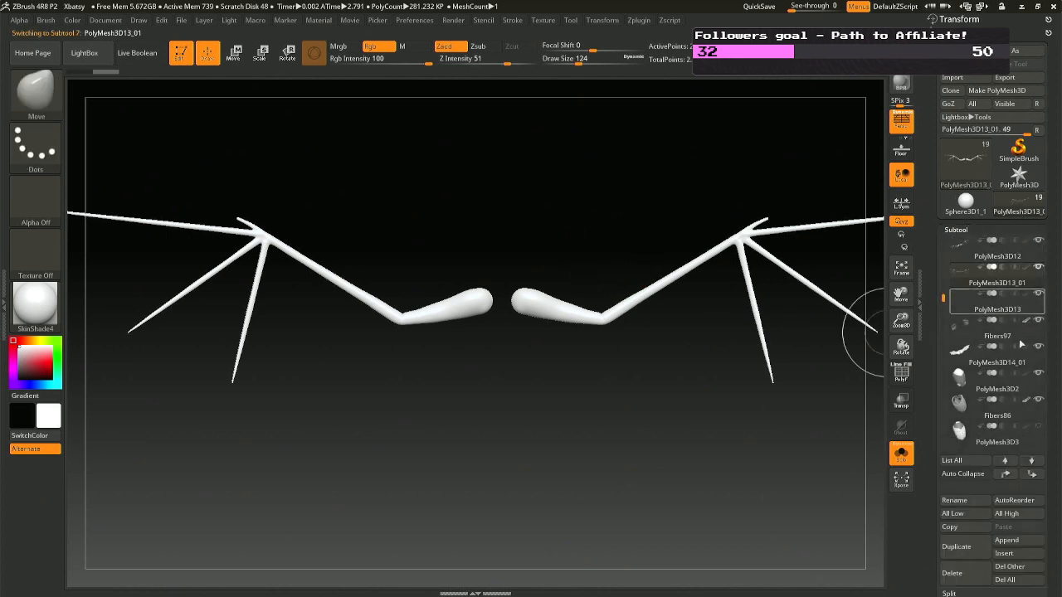
pyautogui.click(1034, 478)
pyautogui.click(1034, 478)
pyautogui.click(1035, 478)
pyautogui.click(1034, 478)
pyautogui.click(1035, 478)
pyautogui.click(1035, 477)
pyautogui.click(1035, 478)
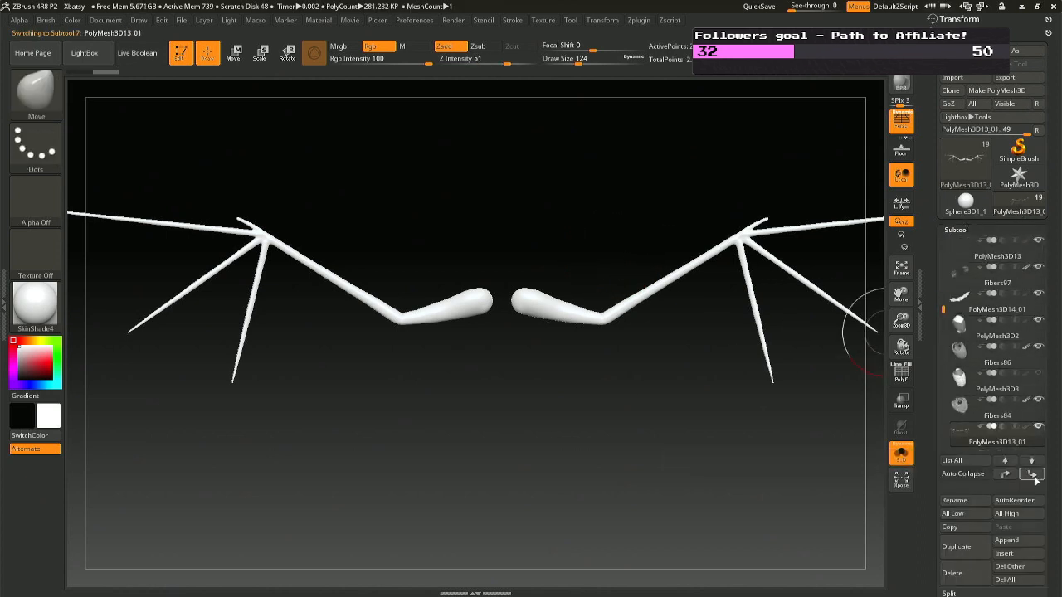
pyautogui.click(1034, 478)
pyautogui.click(1034, 478)
pyautogui.click(1035, 477)
pyautogui.click(1034, 478)
pyautogui.click(1034, 478)
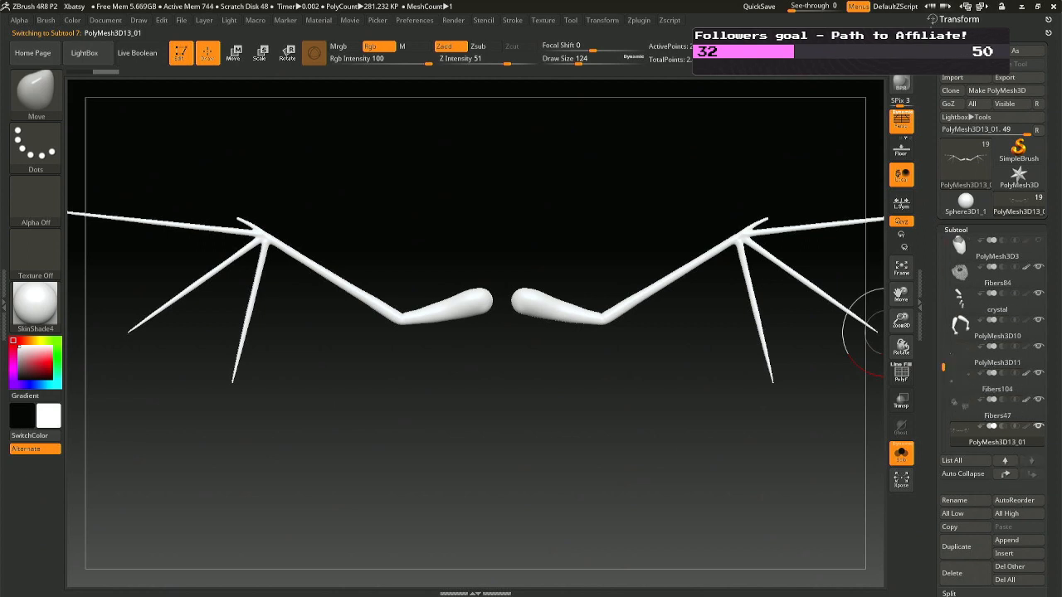
pyautogui.moveTo(1058, 548); pyautogui.dragTo(1058, 498)
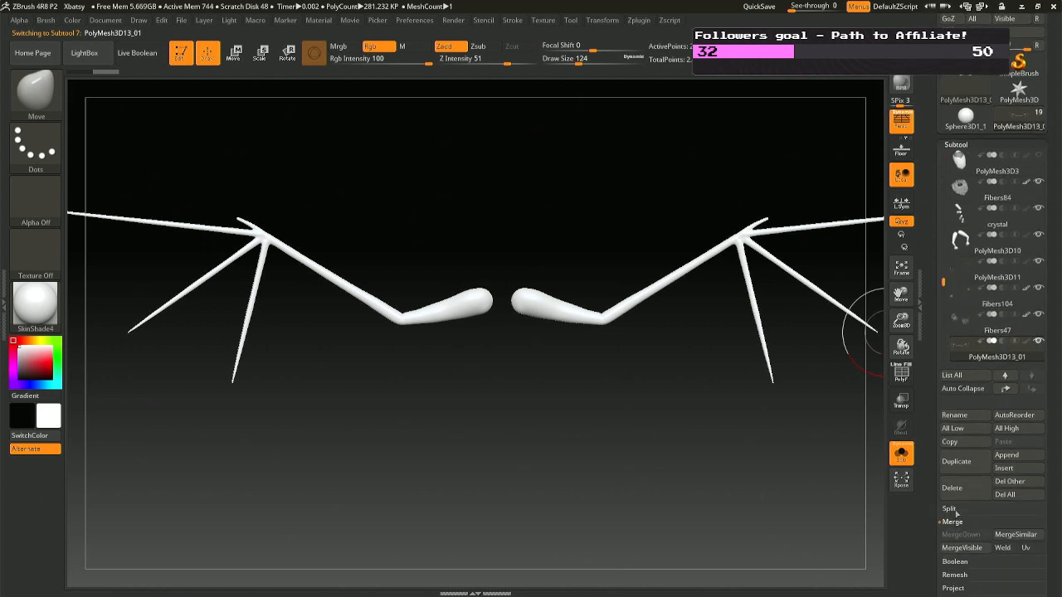
pyautogui.moveTo(1059, 65); pyautogui.dragTo(1059, 116)
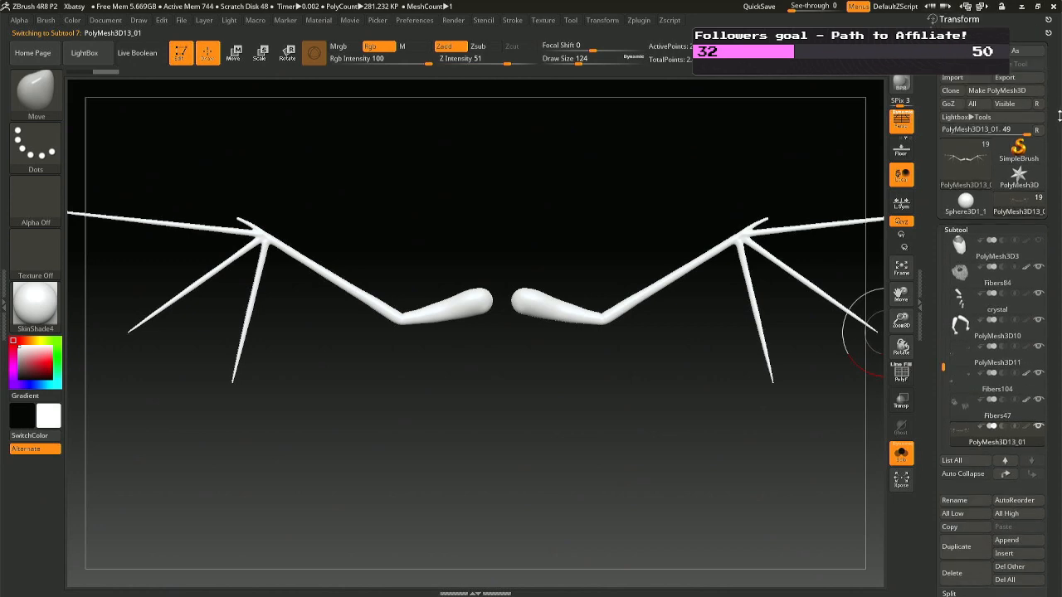
# - Import PolyMesh3D11.OBJ from the Ergol folder into the duplicated wing subtool and show all the bat's subtools again
pyautogui.click(966, 81)
pyautogui.doubleClick(291, 121)
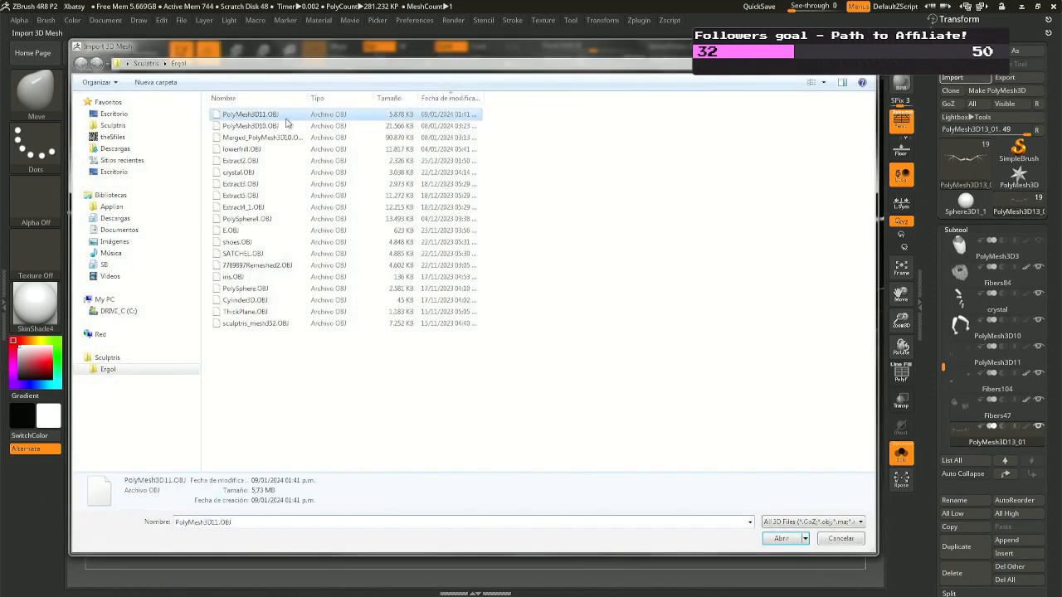
pyautogui.click(896, 455)
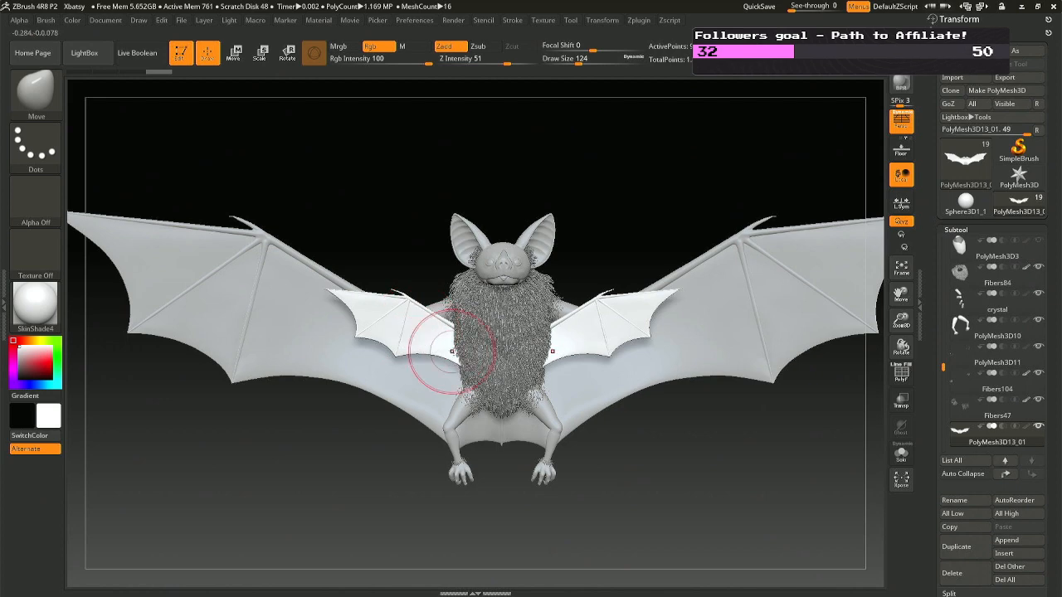
# - Scale the imported wings to an XYZ Size of 5.01083, matching the size of the original wing-bone subtool PolyMesh3D12
pyautogui.keyDown('alt'); pyautogui.click(719, 247); pyautogui.keyUp('alt')
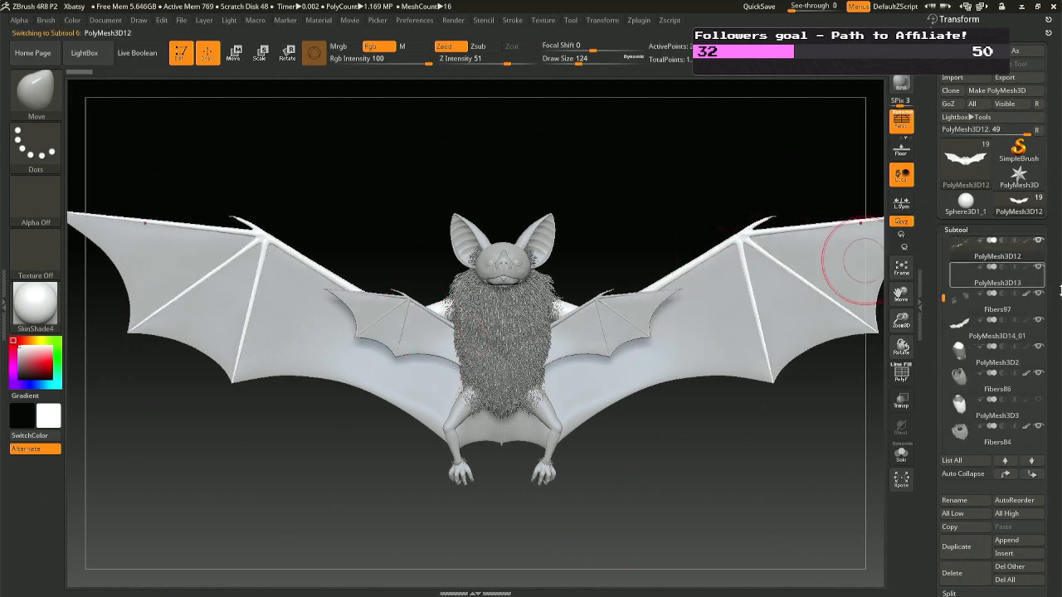
pyautogui.scroll(-5, 1059, 426)
pyautogui.moveTo(1060, 425); pyautogui.dragTo(1059, 421)
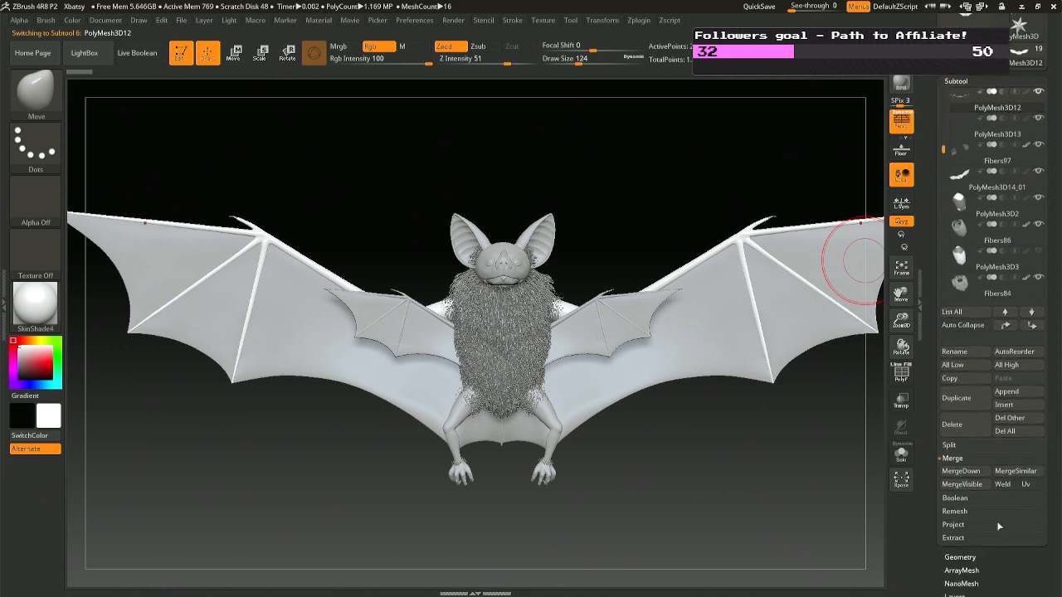
pyautogui.click(960, 557)
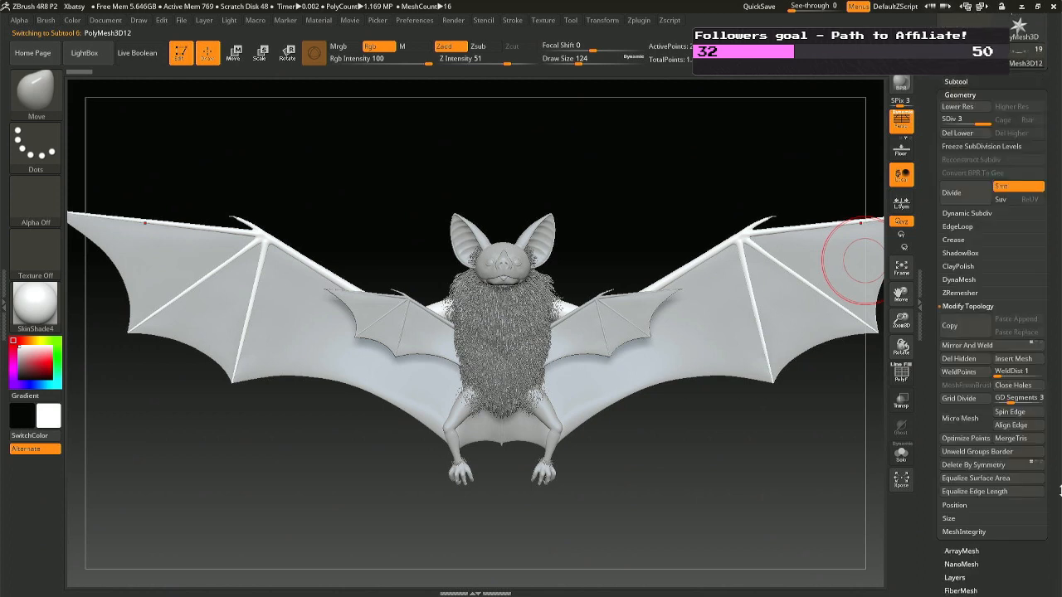
pyautogui.click(948, 518)
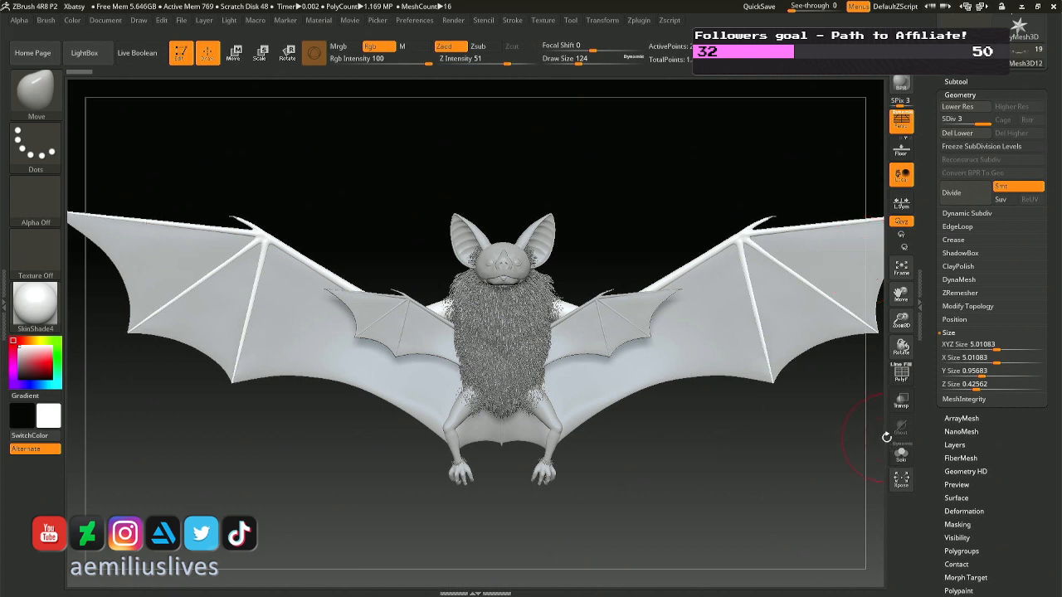
pyautogui.keyDown('alt'); pyautogui.click(622, 320); pyautogui.keyUp('alt')
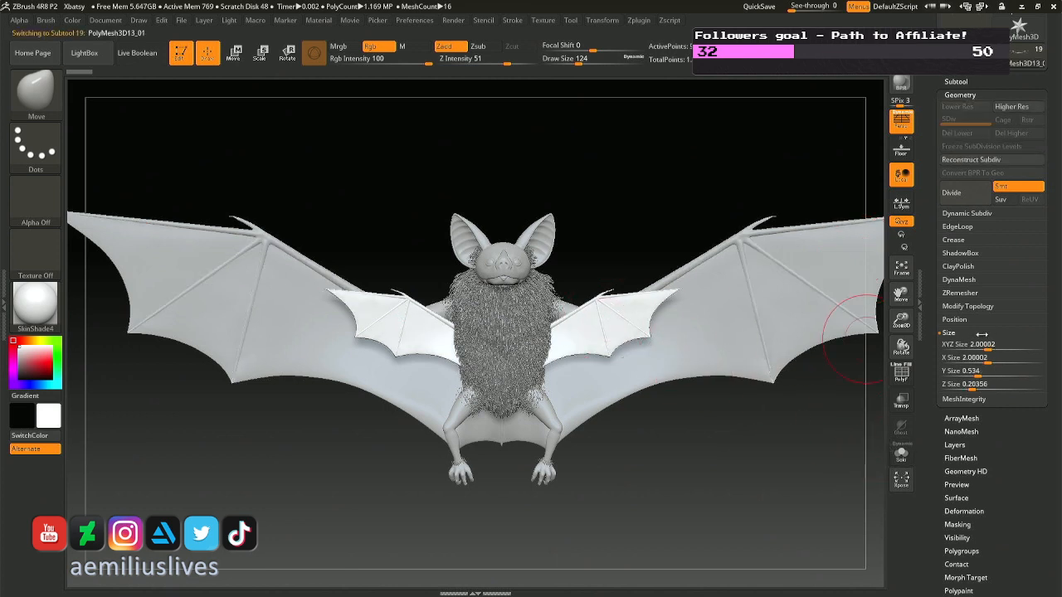
pyautogui.click(991, 344)
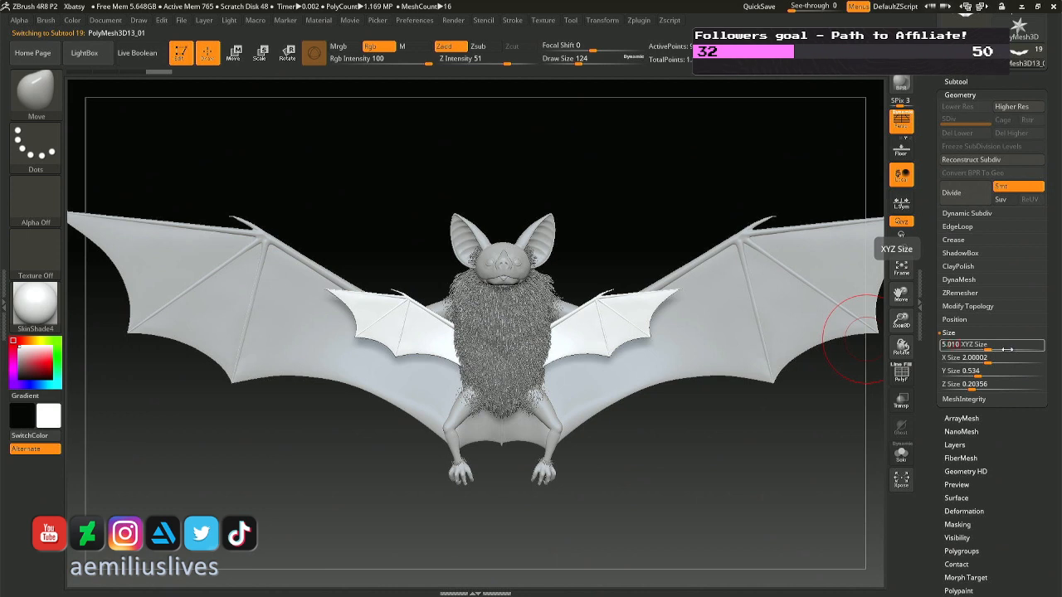
pyautogui.press('Return')
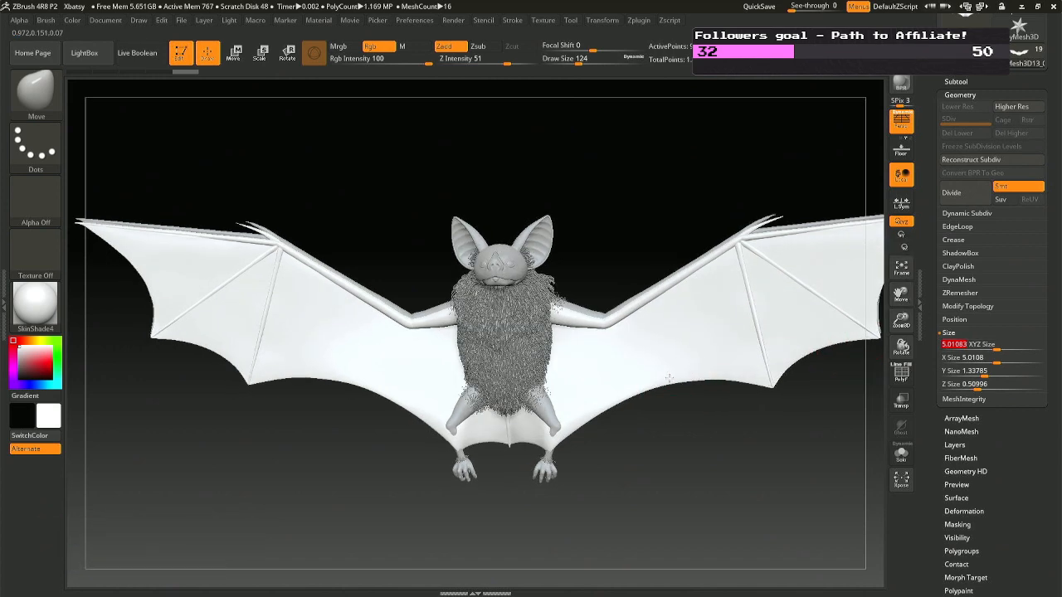
# - Center the transform gizmo of the imported wings on the bat's body and reset its orientation to the world axes
pyautogui.moveTo(702, 441)
pyautogui.mouseDown()
pyautogui.moveTo(661, 448)
pyautogui.moveTo(709, 458)
pyautogui.moveTo(684, 448)
pyautogui.moveTo(730, 436)
pyautogui.moveTo(711, 457)
pyautogui.mouseUp()
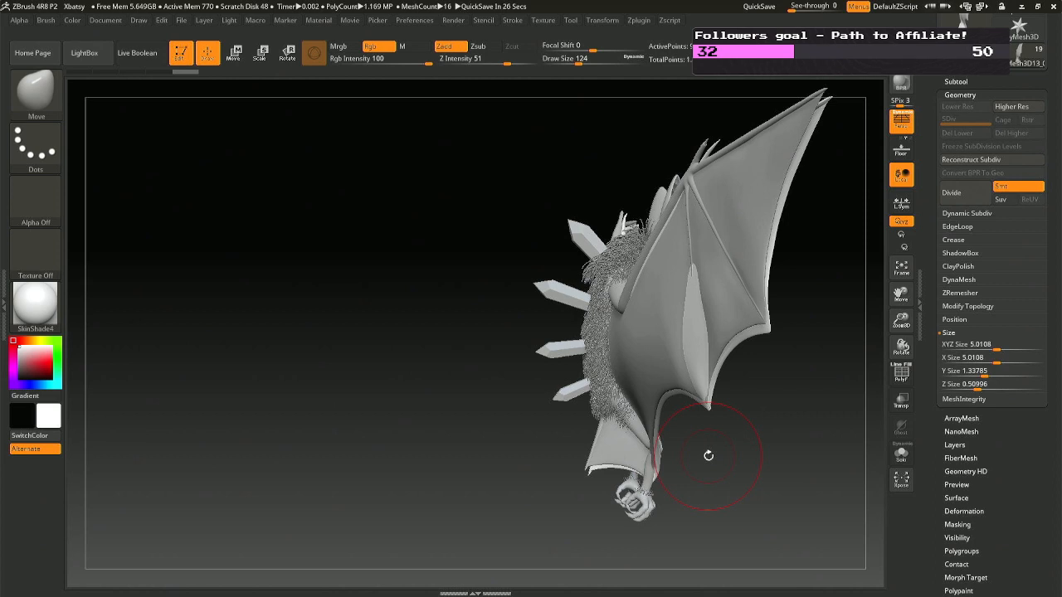
pyautogui.moveTo(822, 410); pyautogui.dragTo(768, 412)
pyautogui.keyDown('alt'); pyautogui.moveTo(699, 419); pyautogui.dragTo(734, 420); pyautogui.keyUp('alt')
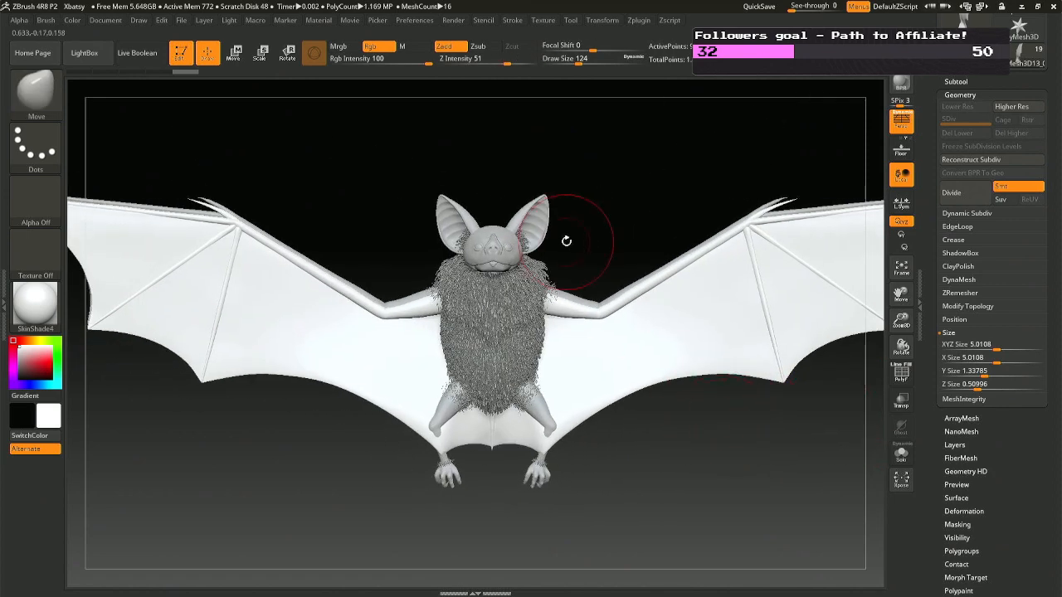
pyautogui.press('r')
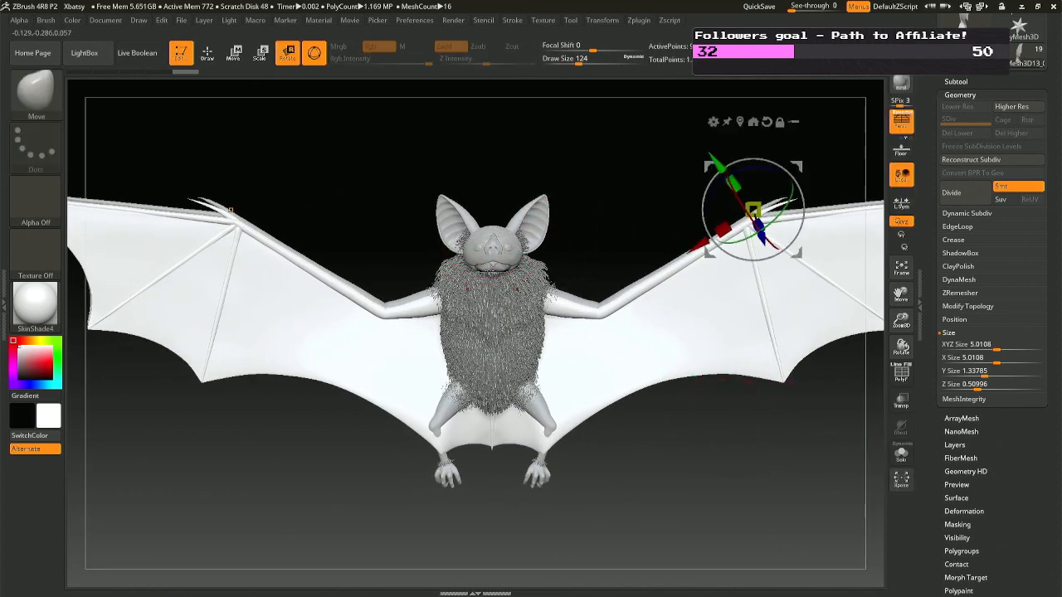
pyautogui.click(752, 122)
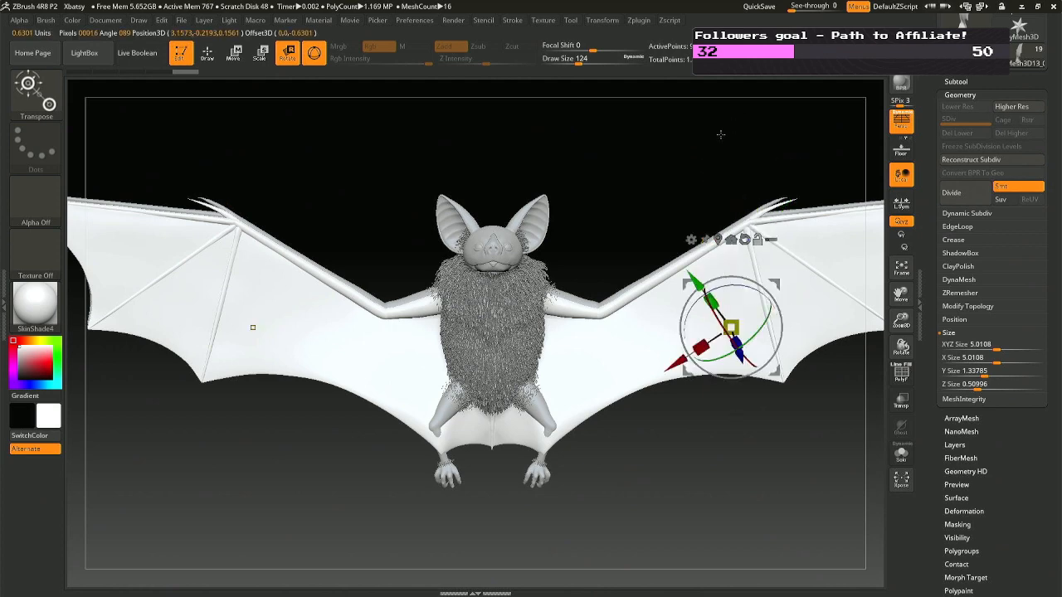
pyautogui.click(731, 240)
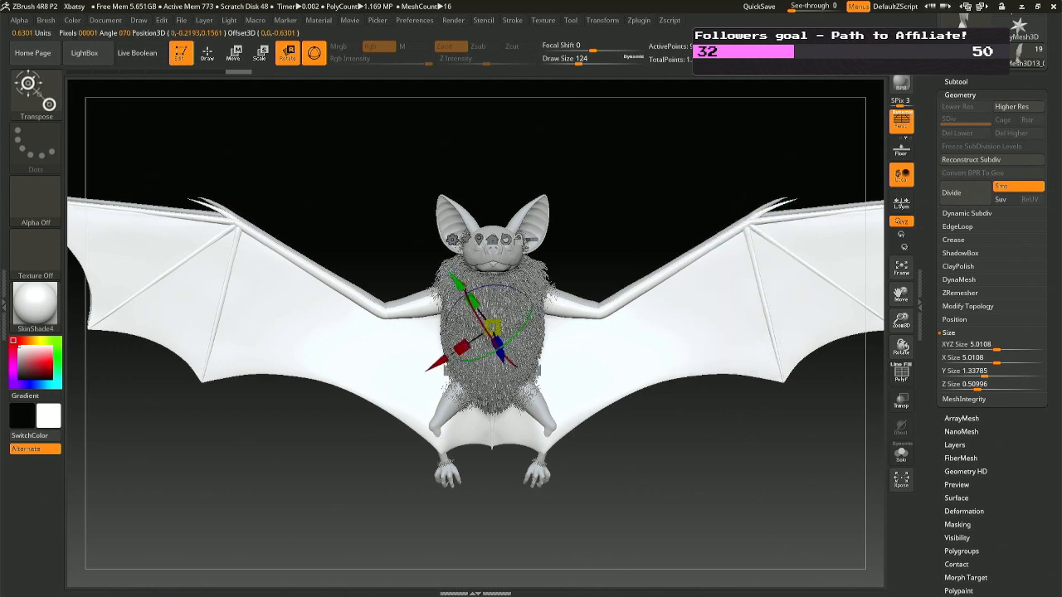
pyautogui.click(505, 238)
pyautogui.moveTo(611, 233); pyautogui.dragTo(575, 365)
pyautogui.moveTo(489, 497); pyautogui.dragTo(516, 247)
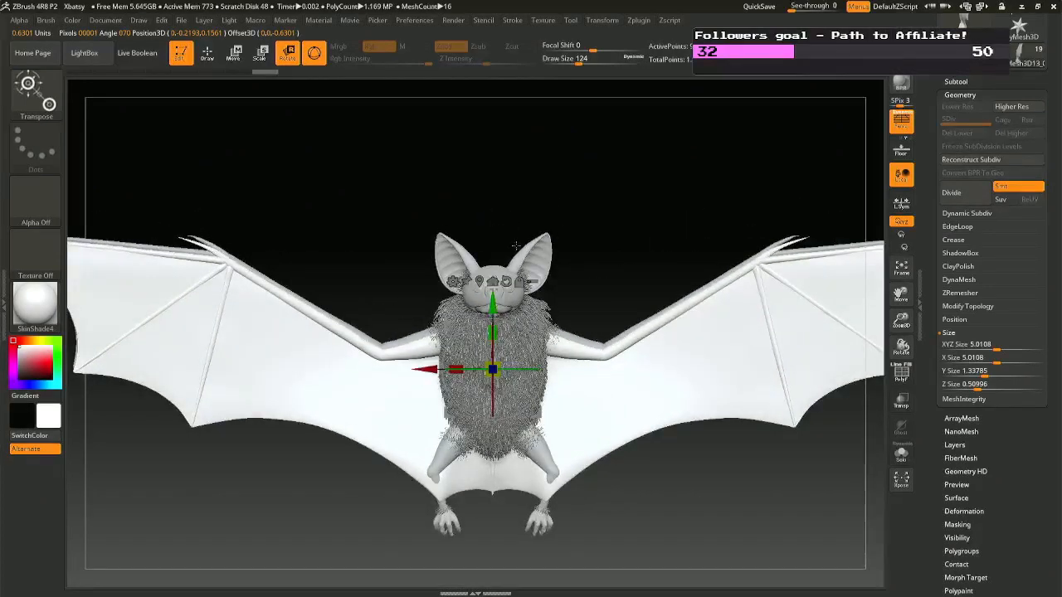
# - Try to match the imported wings to the original wing bones' height by setting their Y Position to -0.3
pyautogui.keyDown('alt'); pyautogui.click(578, 342); pyautogui.keyUp('alt')
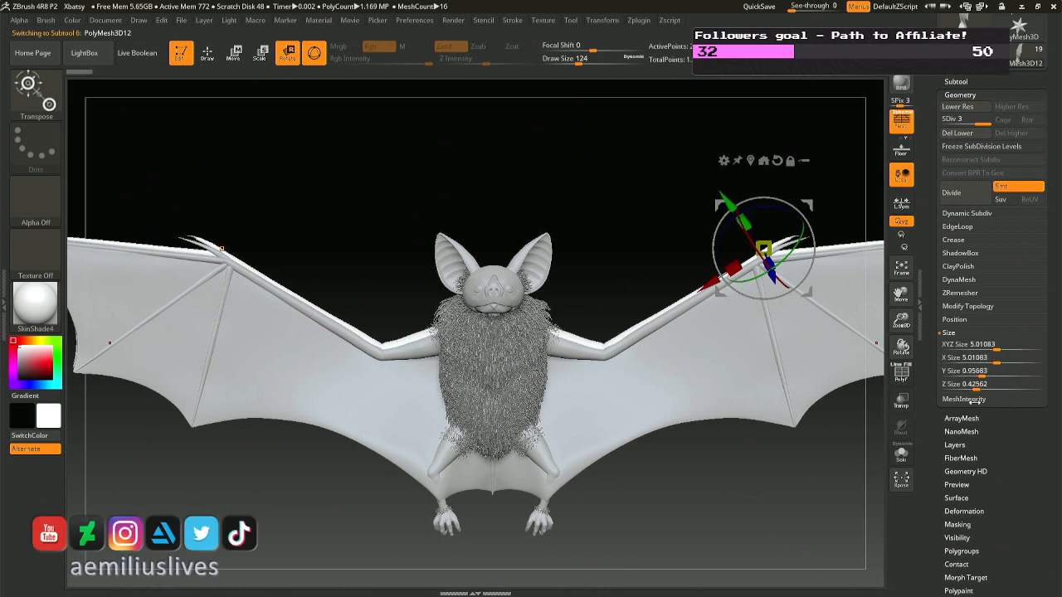
pyautogui.click(954, 319)
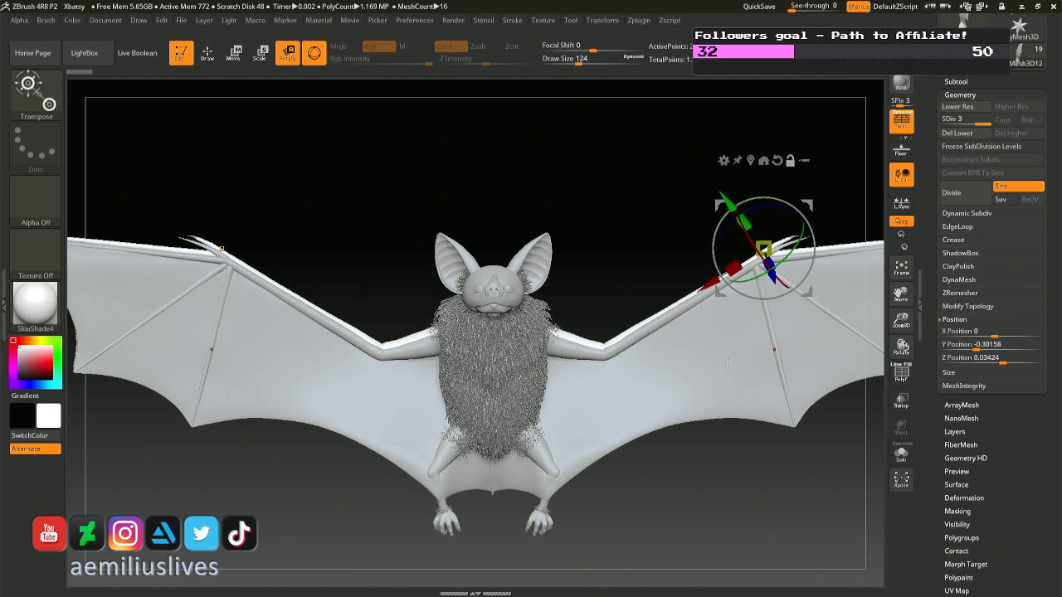
pyautogui.keyDown('alt'); pyautogui.click(729, 362); pyautogui.keyUp('alt')
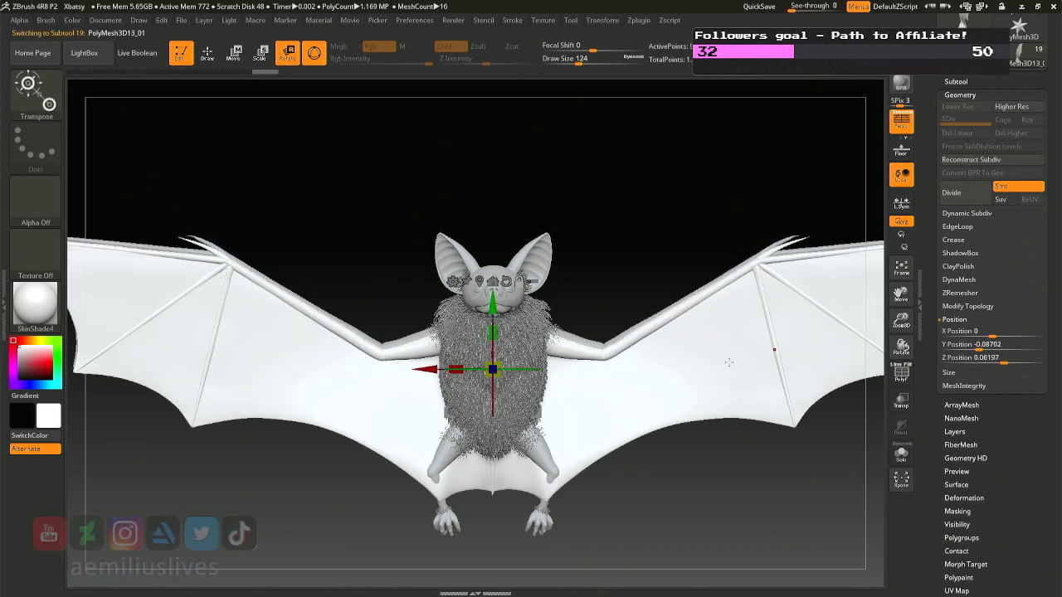
pyautogui.click(946, 344)
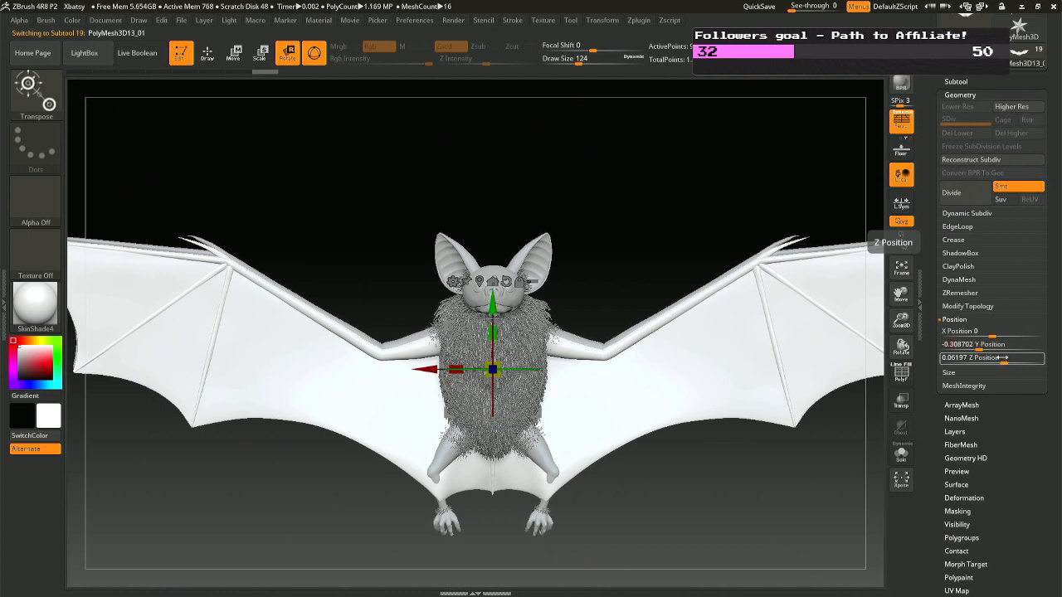
pyautogui.write('-0.30')
pyautogui.press('Return')
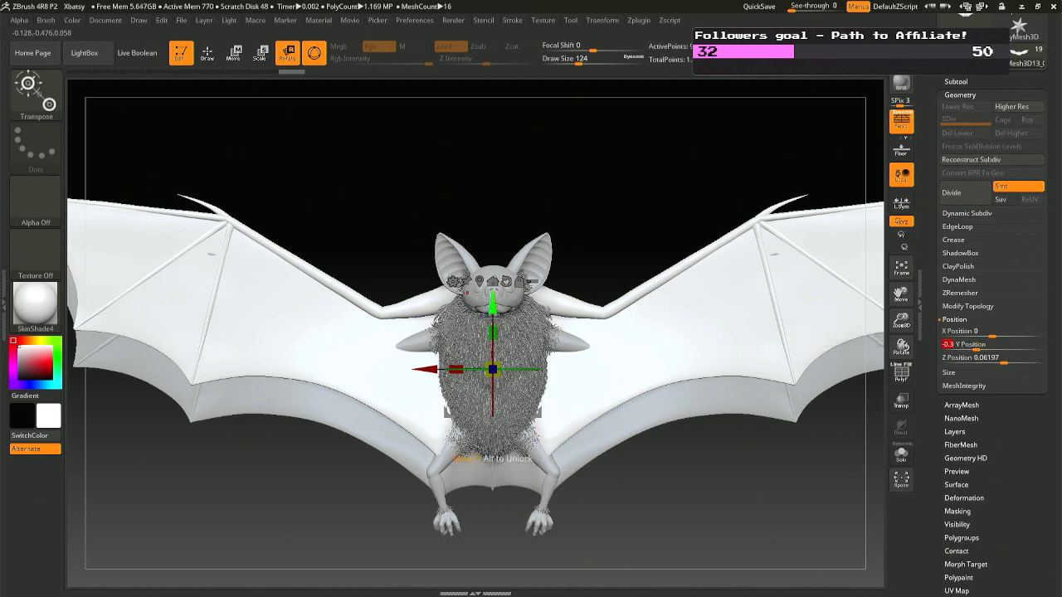
# - Move the imported wings to about Y -0.107 and Z 0.082 so they overlap the original wings
pyautogui.moveTo(493, 306); pyautogui.dragTo(492, 495)
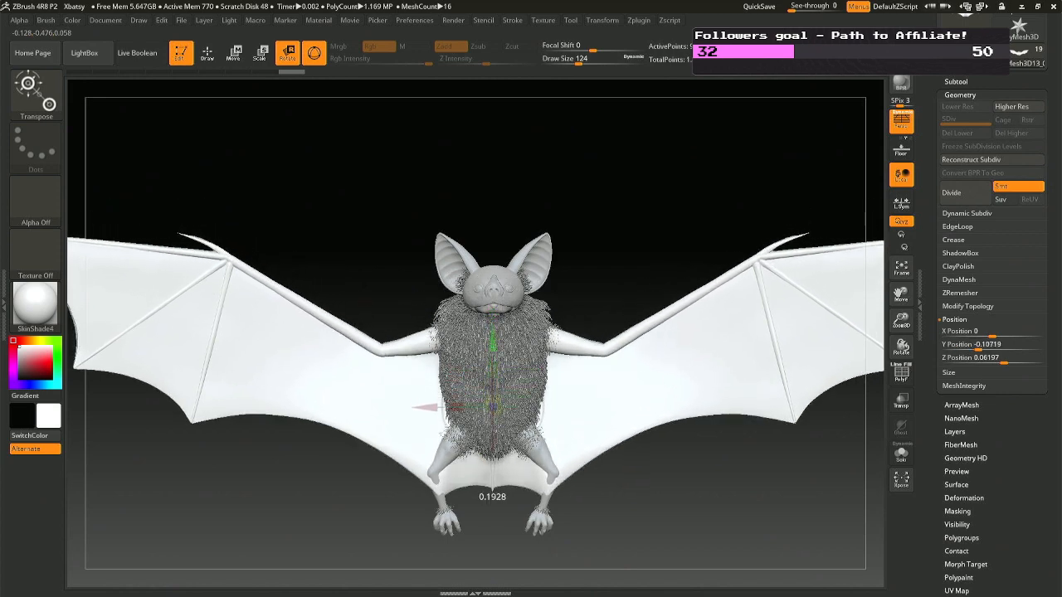
pyautogui.moveTo(398, 220); pyautogui.dragTo(469, 225)
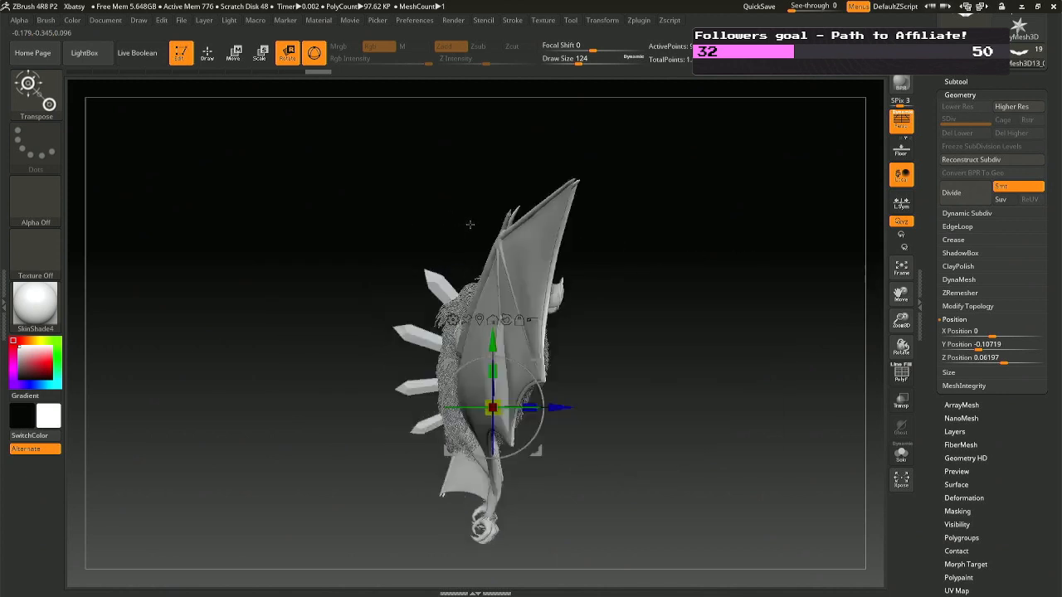
pyautogui.moveTo(556, 407); pyautogui.dragTo(550, 405)
pyautogui.moveTo(622, 398); pyautogui.dragTo(553, 396)
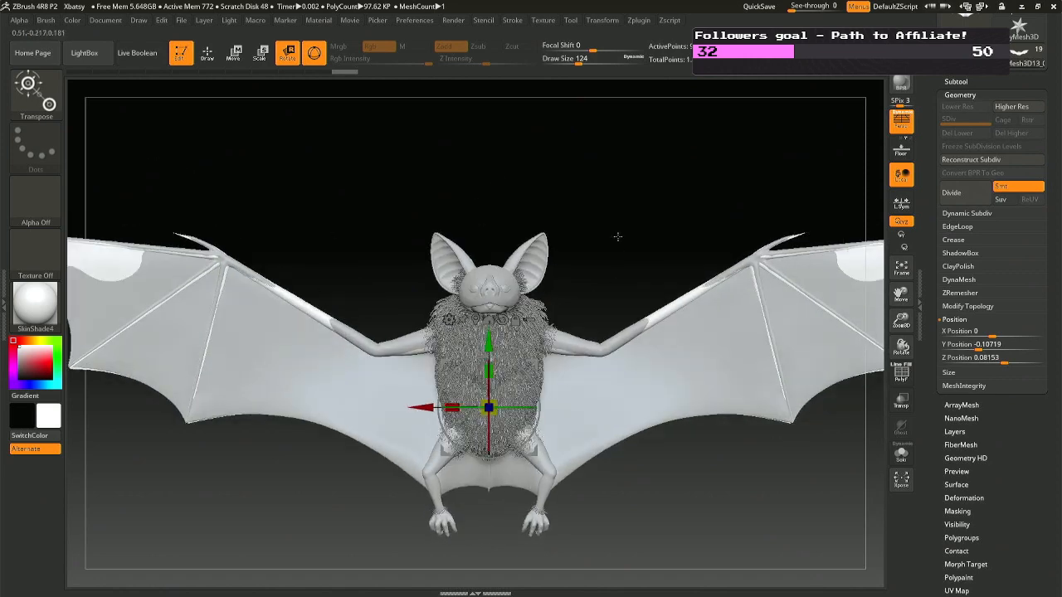
# - Fine-tune the imported wings' placement over the original ones to about Z 0.079 and Y -0.111
pyautogui.press('q')
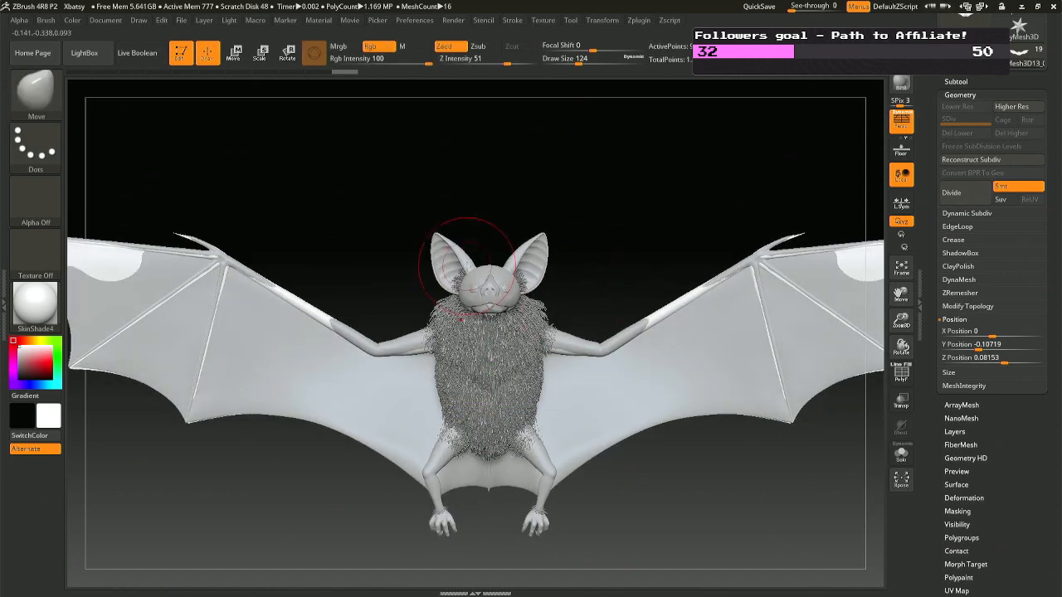
pyautogui.press('b')
pyautogui.press('m')
pyautogui.press('v')
pyautogui.keyDown('alt'); pyautogui.moveTo(401, 294); pyautogui.dragTo(452, 258); pyautogui.keyUp('alt')
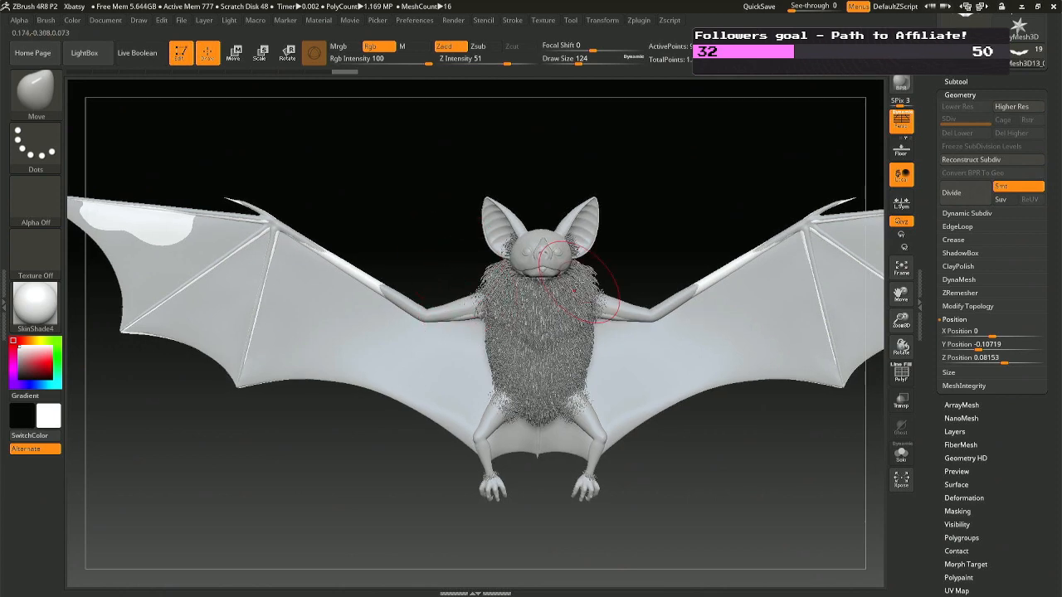
pyautogui.moveTo(510, 270)
pyautogui.mouseDown(button='right')
pyautogui.moveTo(524, 340)
pyautogui.moveTo(477, 249)
pyautogui.mouseUp(button='right')
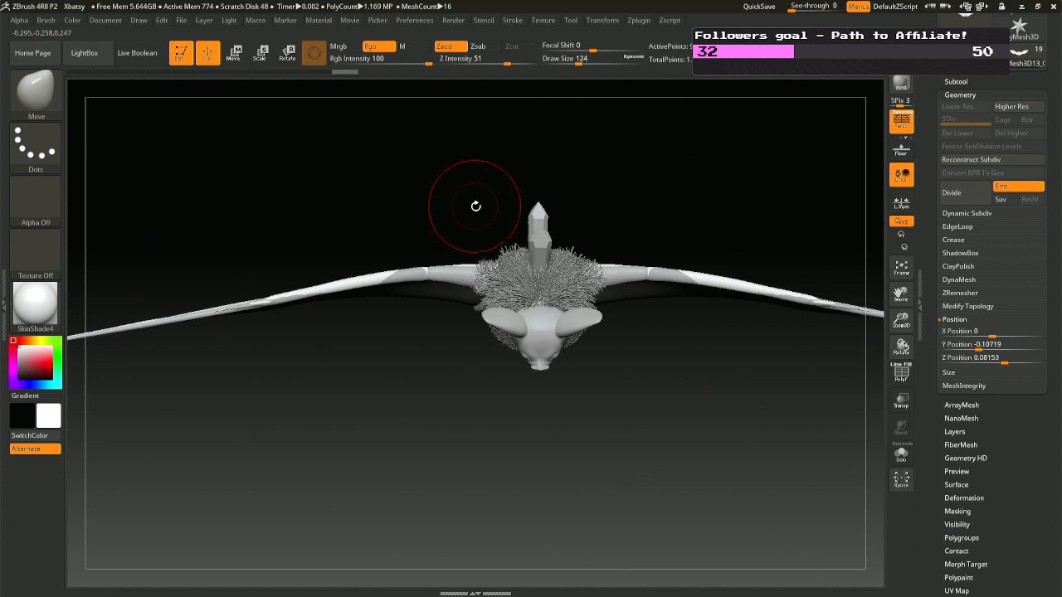
pyautogui.press('r')
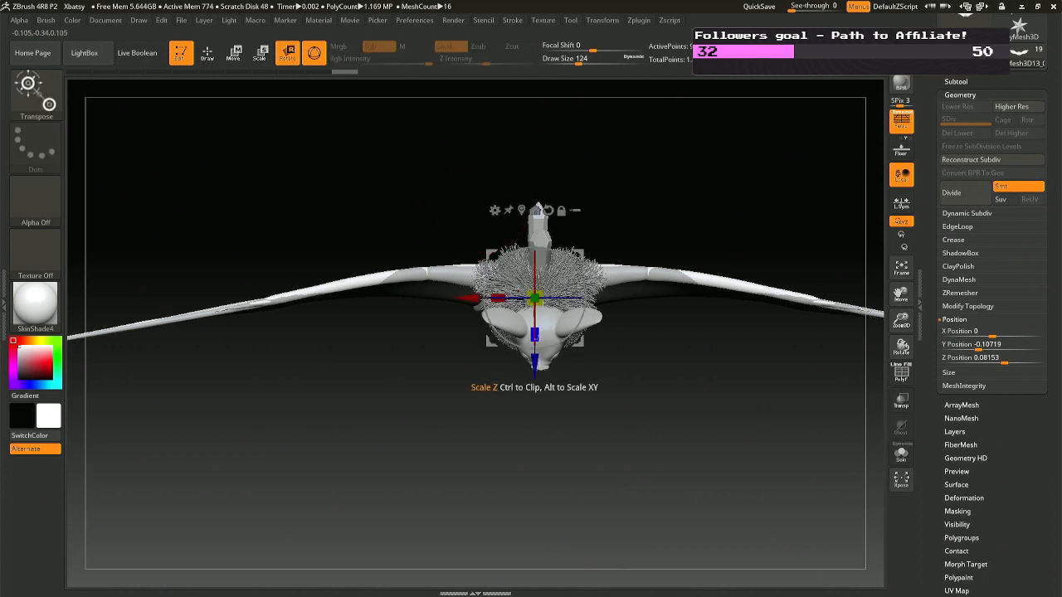
pyautogui.moveTo(534, 365); pyautogui.dragTo(569, 242)
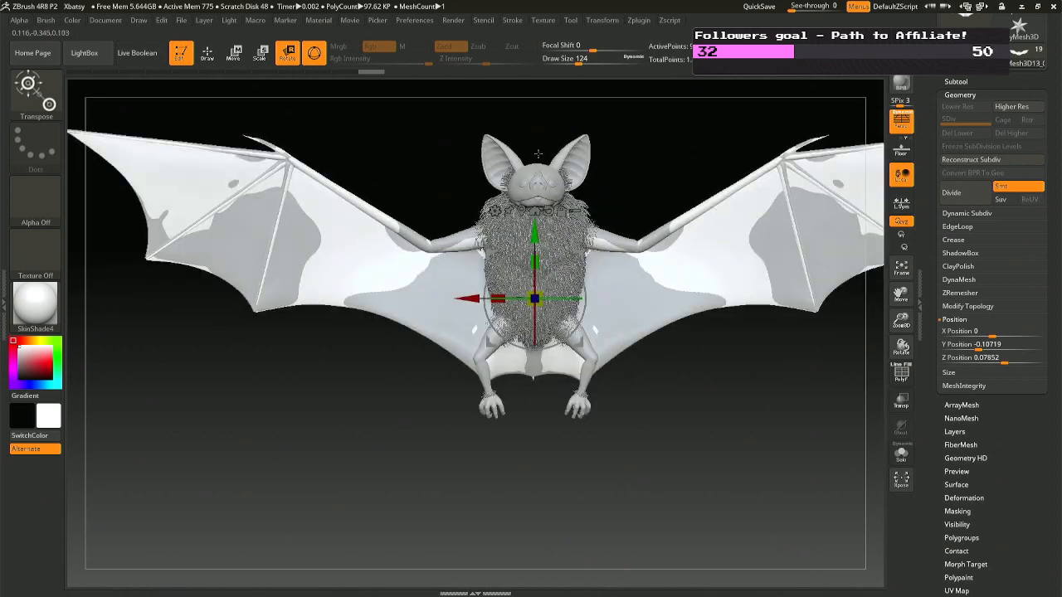
pyautogui.keyDown('ctrl'); pyautogui.moveTo(538, 153); pyautogui.dragTo(547, 207, button='right'); pyautogui.keyUp('ctrl')
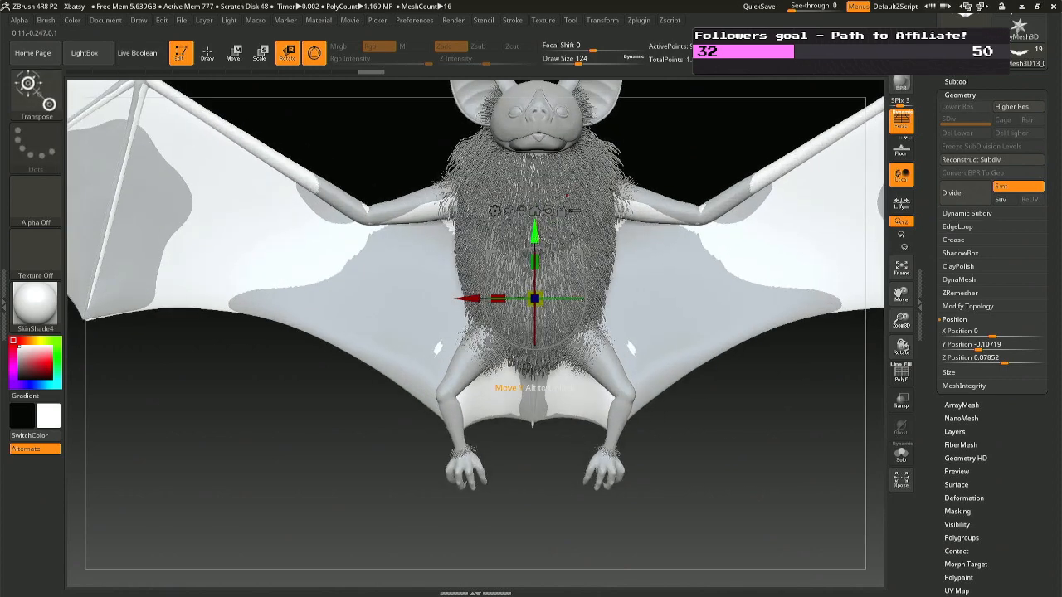
pyautogui.moveTo(533, 377); pyautogui.dragTo(534, 381)
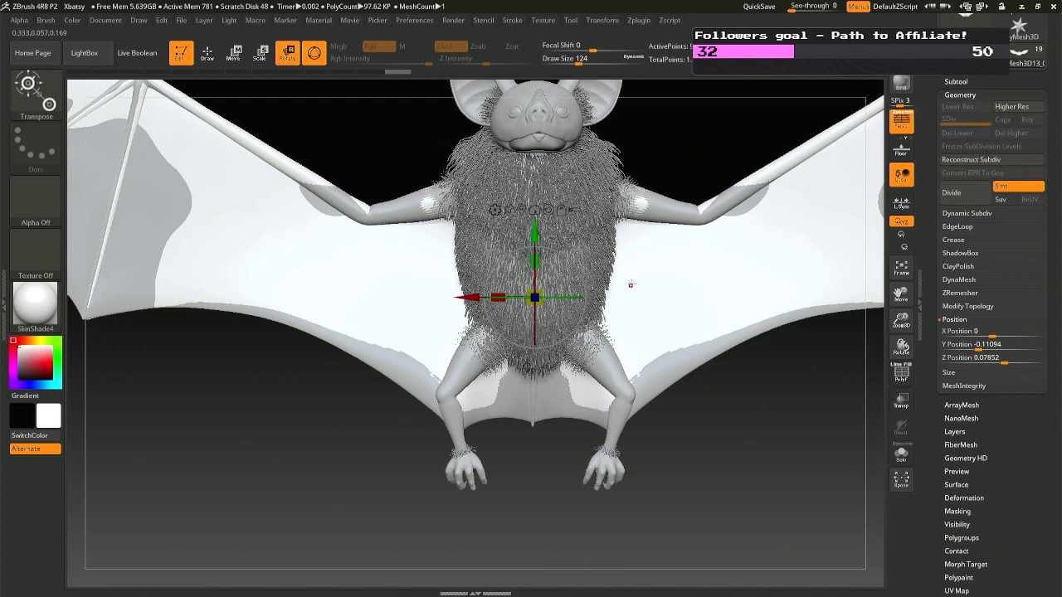
pyautogui.press('q')
# - Save the project over the existing Xbatsy.ZPR in the Ergol folder
pyautogui.keyDown('ctrl'); pyautogui.moveTo(578, 270); pyautogui.dragTo(612, 198, button='right'); pyautogui.keyUp('ctrl')
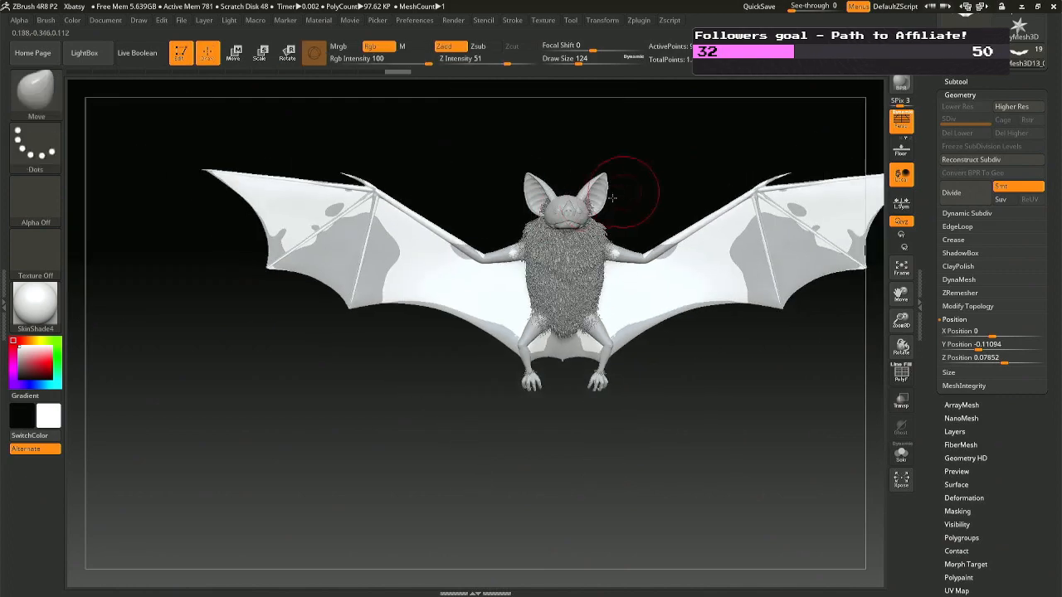
pyautogui.hotkey('ctrl', 's')
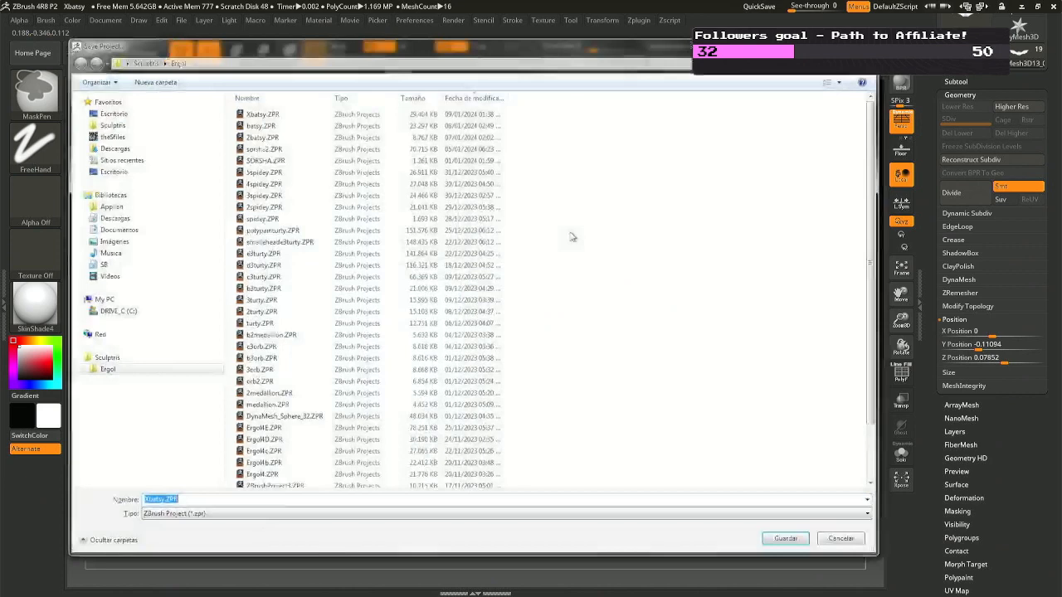
pyautogui.press('Return')
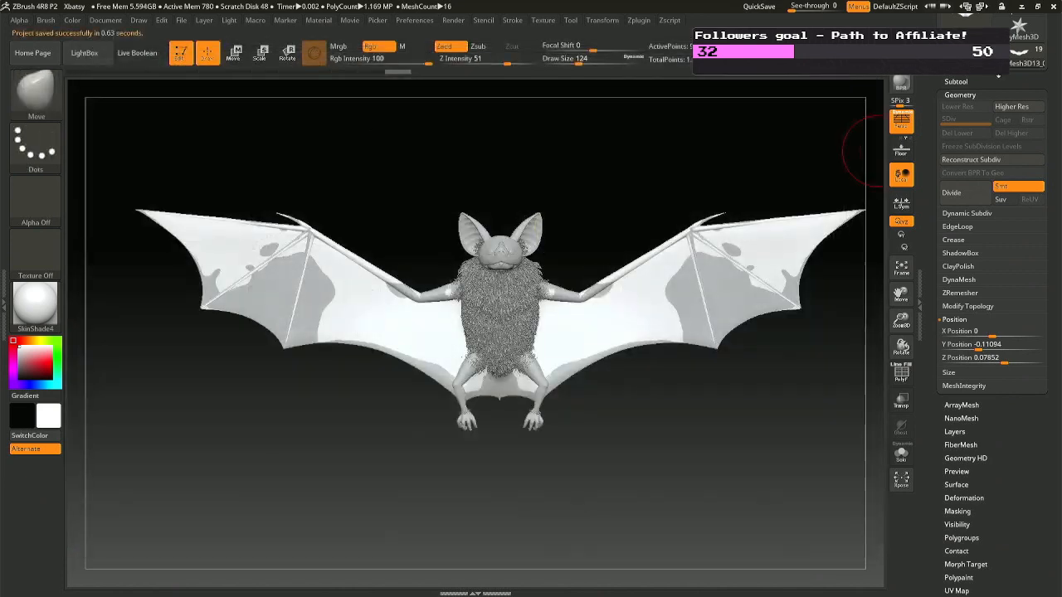
# - Hide the original wing subtools PolyMesh3D14_01, PolyMesh3D12 and PolyMesh3D13, and reselect the imported wings
pyautogui.click(962, 81)
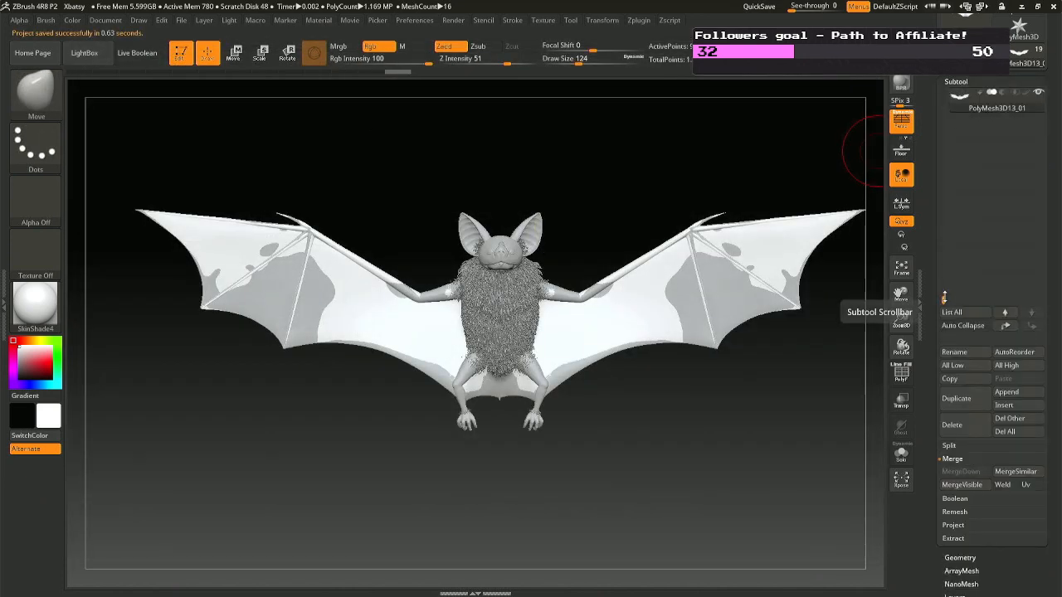
pyautogui.moveTo(941, 264); pyautogui.dragTo(941, 146)
pyautogui.moveTo(985, 184)
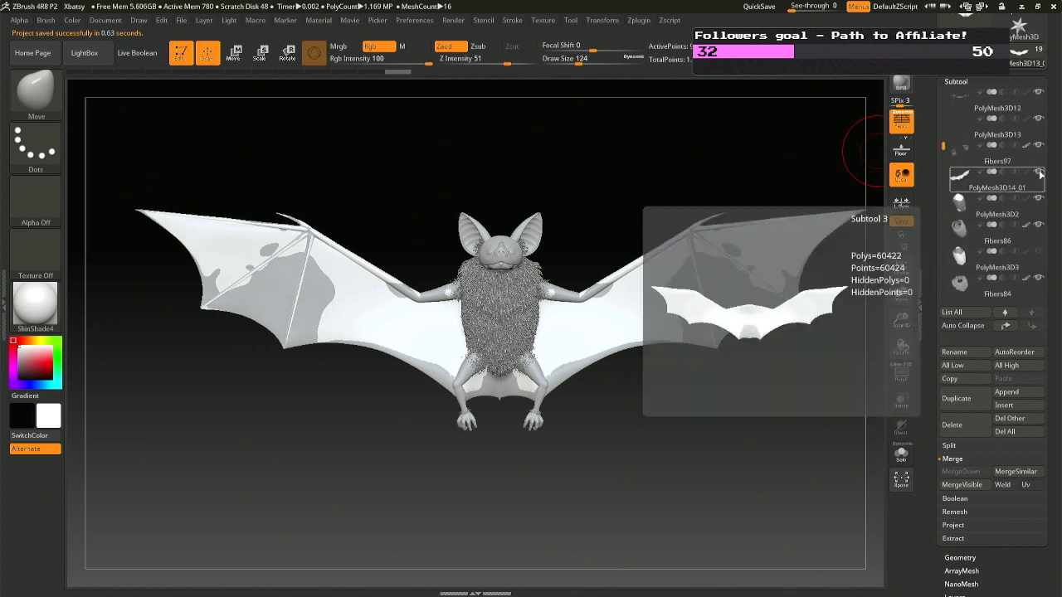
pyautogui.click(1039, 171)
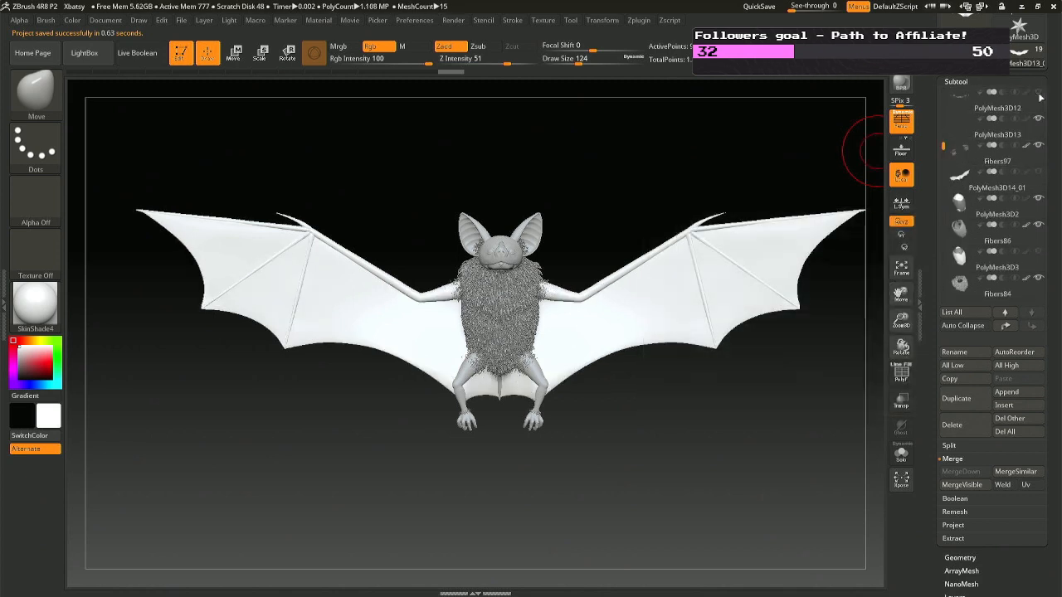
pyautogui.click(1039, 94)
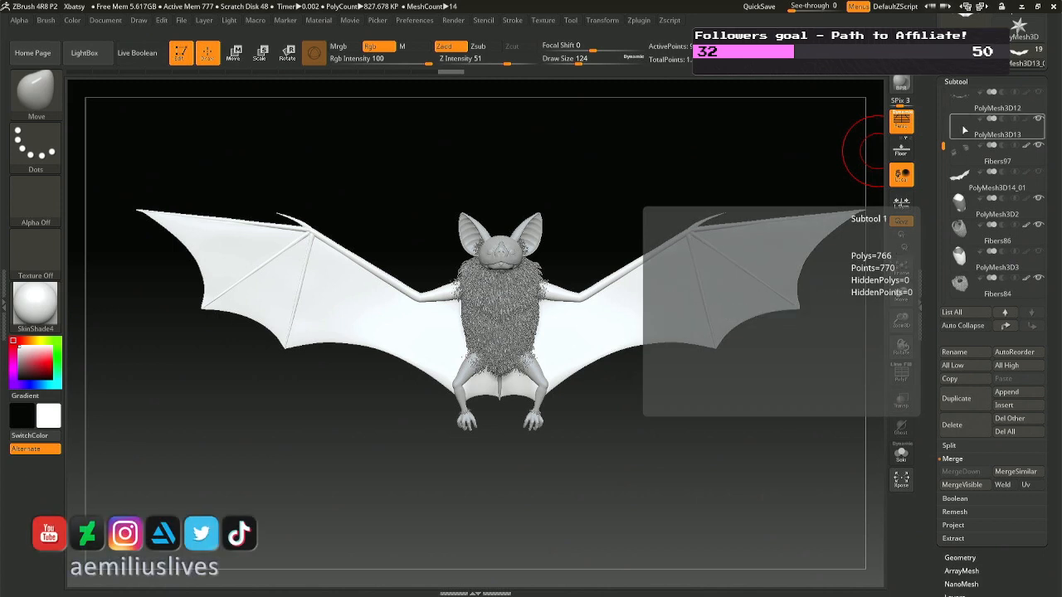
pyautogui.click(964, 130)
pyautogui.click(900, 454)
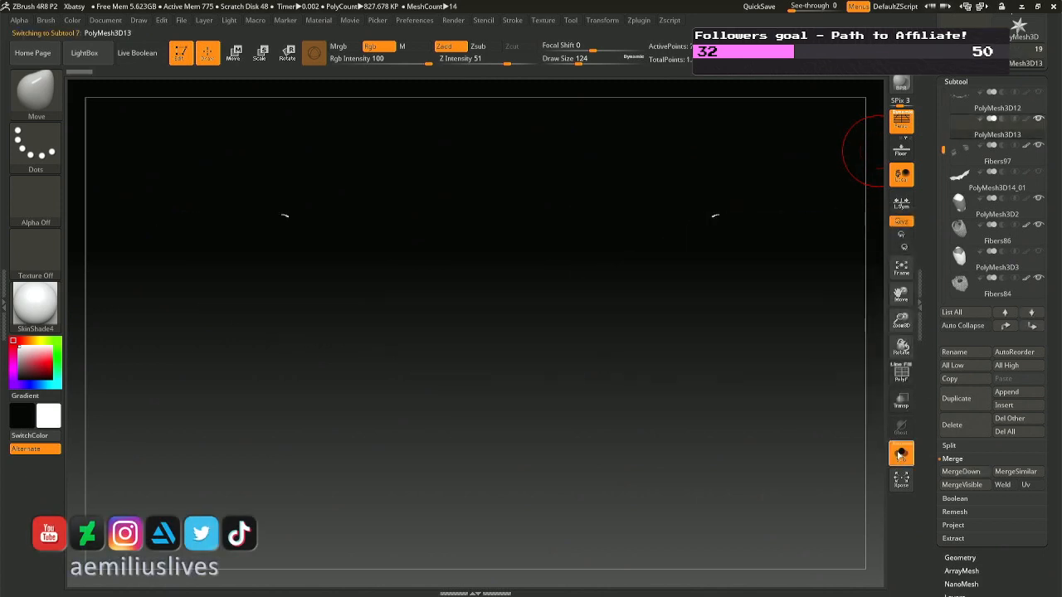
pyautogui.click(900, 454)
pyautogui.moveTo(1038, 123)
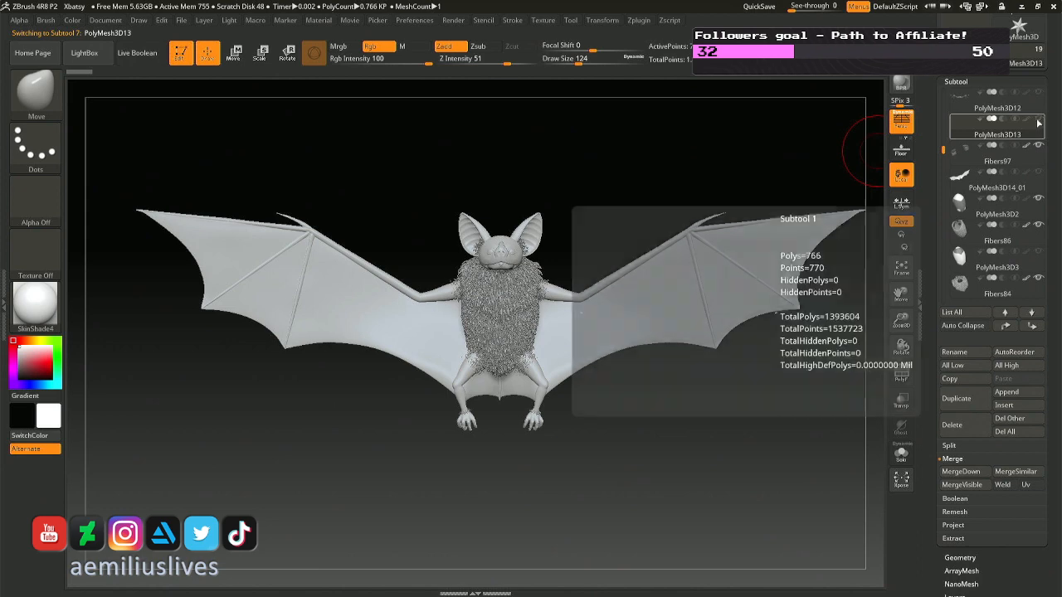
pyautogui.keyDown('alt'); pyautogui.click(670, 300); pyautogui.keyUp('alt')
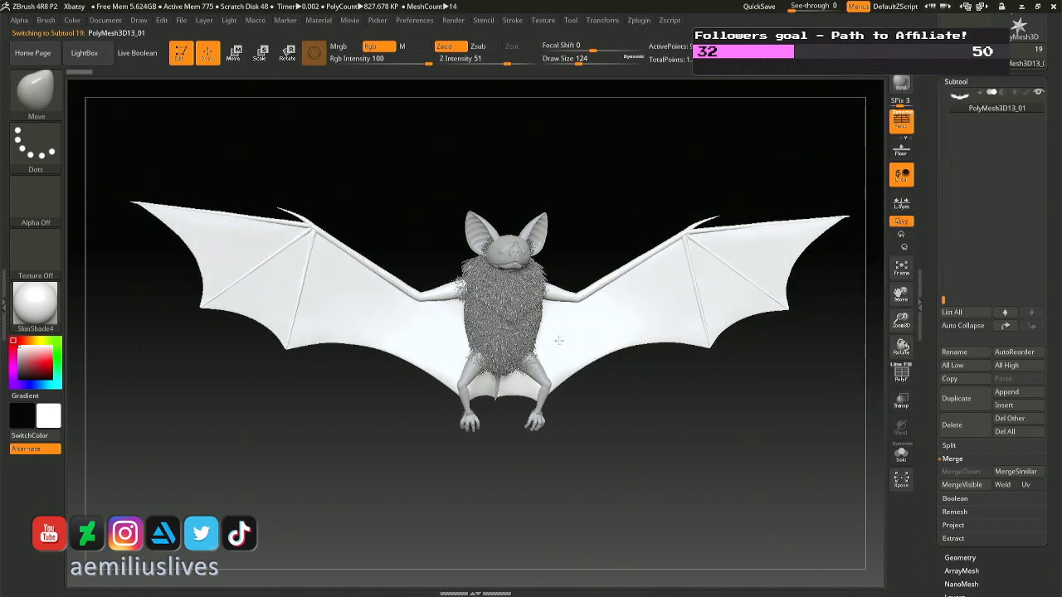
# - Isolate the imported wings to check the membrane between the legs, and hide the original tail bone subtool PolyMesh3D9
pyautogui.moveTo(559, 340); pyautogui.dragTo(632, 331, button='right')
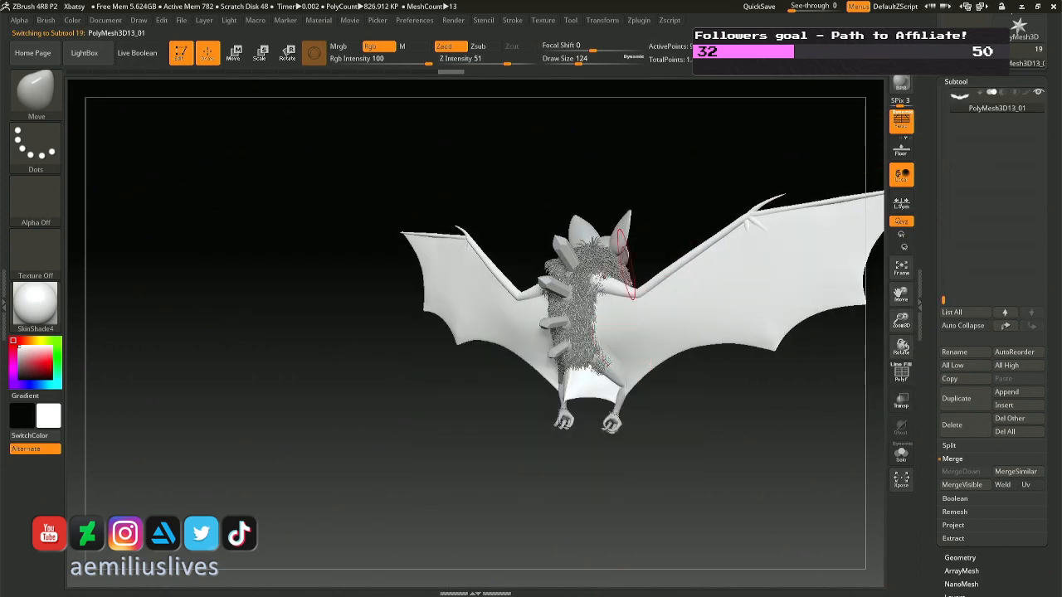
pyautogui.moveTo(626, 265)
pyautogui.keyDown('ctrl'); pyautogui.mouseDown(button='right')
pyautogui.moveTo(569, 486)
pyautogui.moveTo(569, 469)
pyautogui.mouseUp(button='right'); pyautogui.keyUp('ctrl')
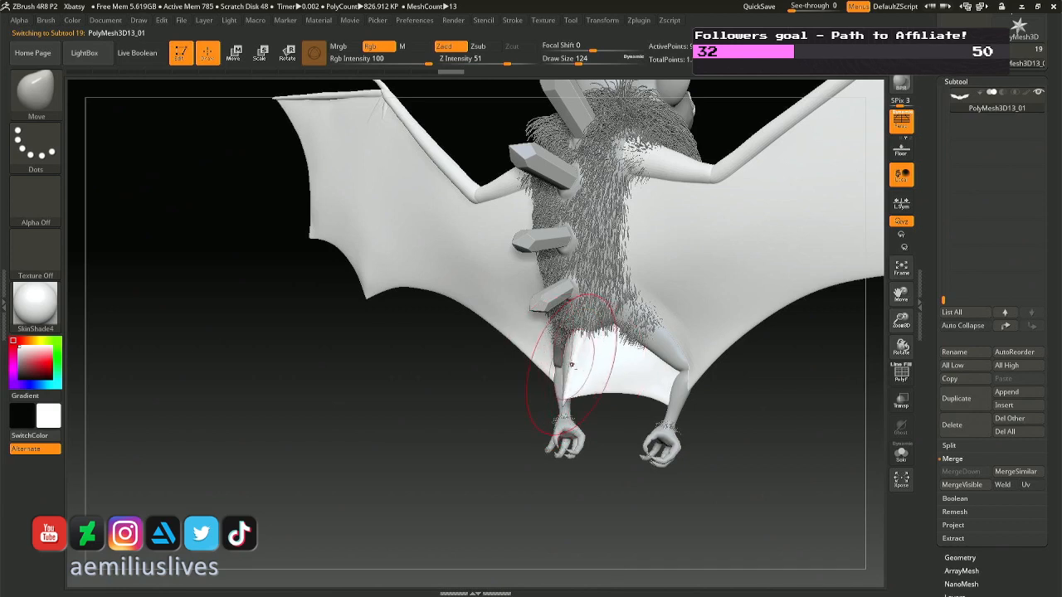
pyautogui.hotkey('ctrl', 'shift')
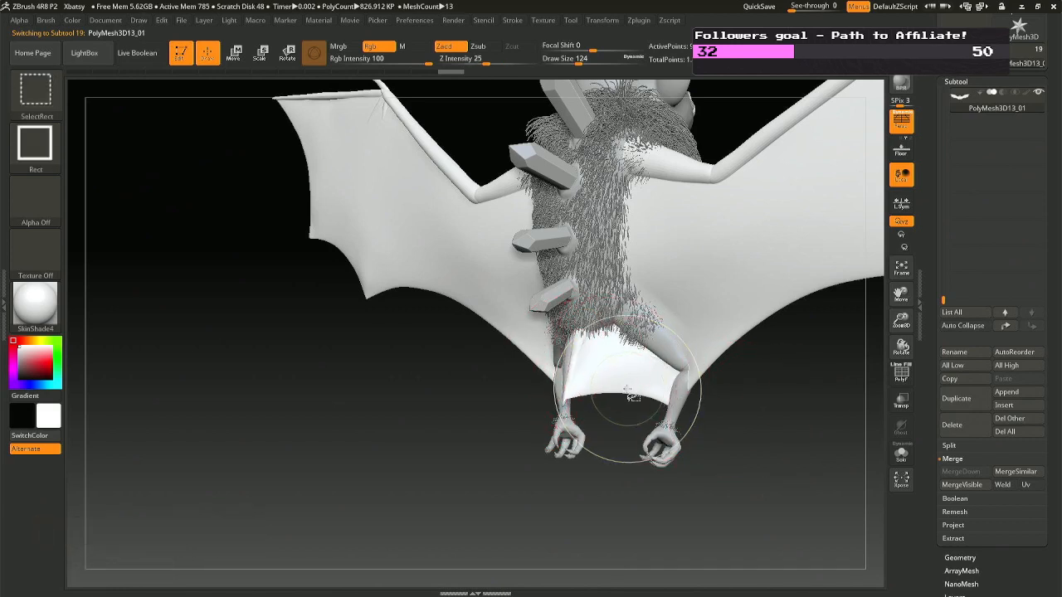
pyautogui.click(900, 452)
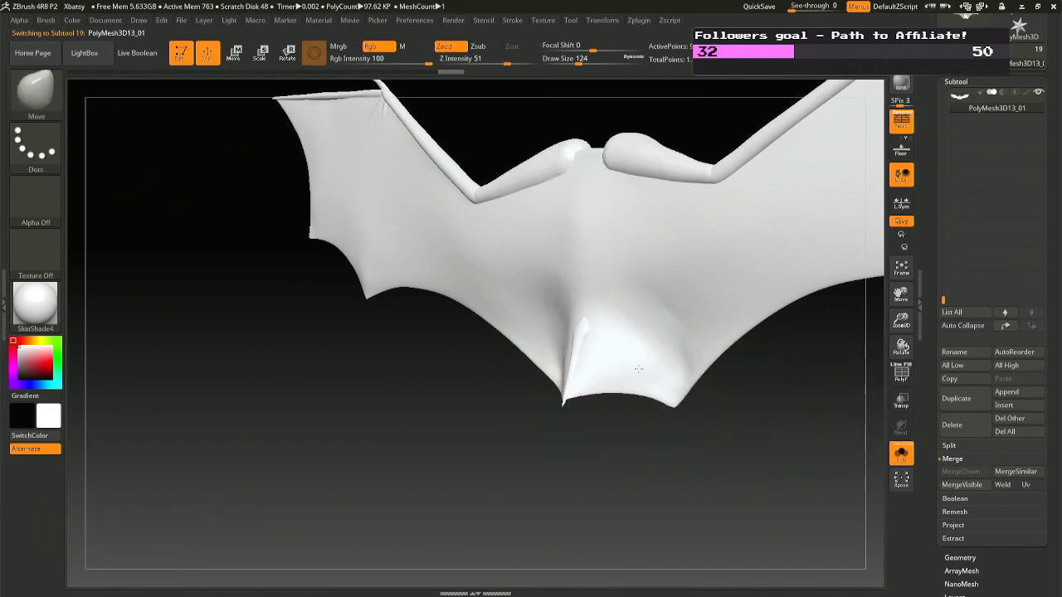
pyautogui.moveTo(637, 368); pyautogui.dragTo(706, 374)
pyautogui.click(900, 452)
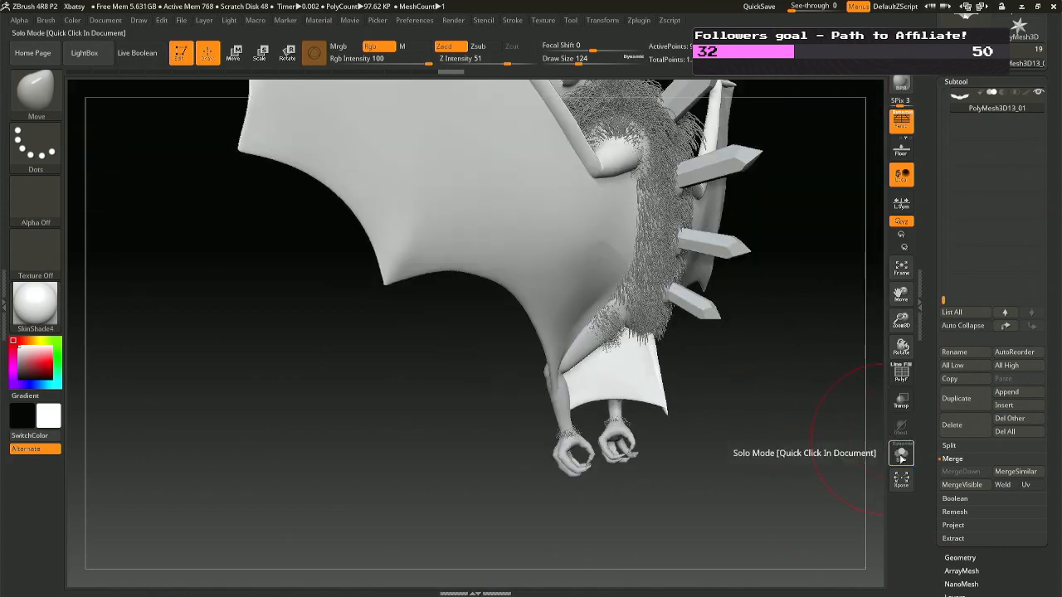
pyautogui.moveTo(817, 427); pyautogui.dragTo(679, 355)
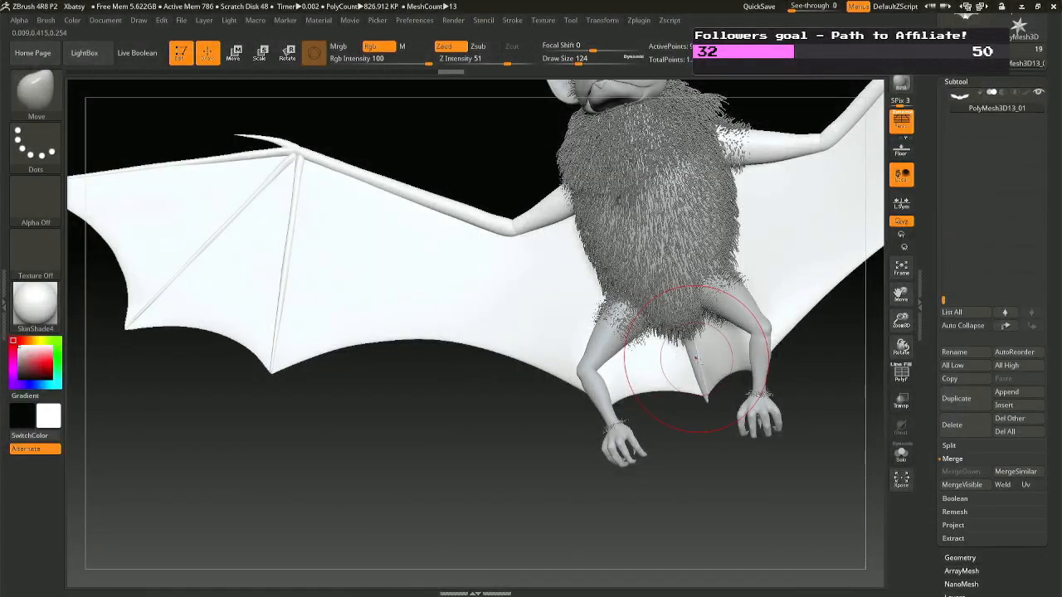
pyautogui.keyDown('alt'); pyautogui.click(697, 365); pyautogui.keyUp('alt')
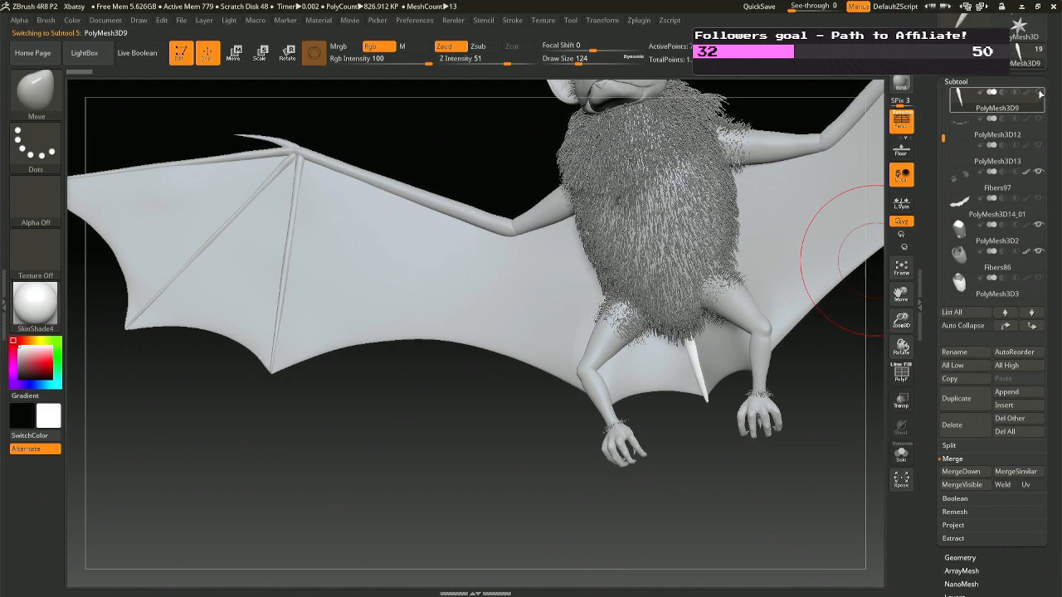
pyautogui.keyDown('alt'); pyautogui.click(787, 265); pyautogui.keyUp('alt')
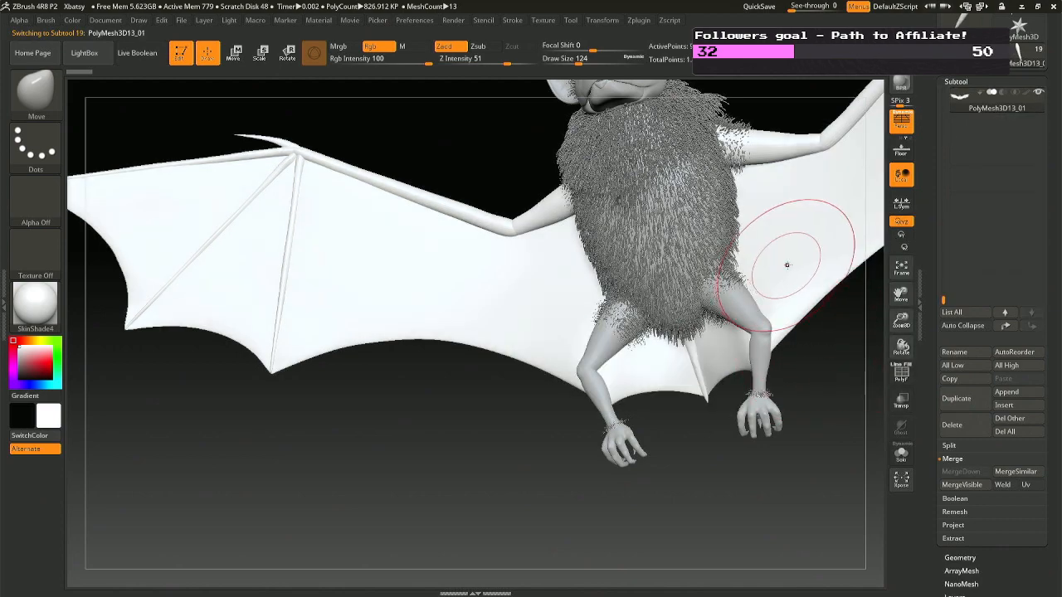
# - Save the Xbatsy project with the bat shown from the front
pyautogui.keyDown('shift'); pyautogui.moveTo(786, 265); pyautogui.dragTo(632, 338, button='right'); pyautogui.keyUp('shift')
pyautogui.keyDown('ctrl'); pyautogui.moveTo(496, 305); pyautogui.dragTo(505, 383, button='right'); pyautogui.keyUp('ctrl')
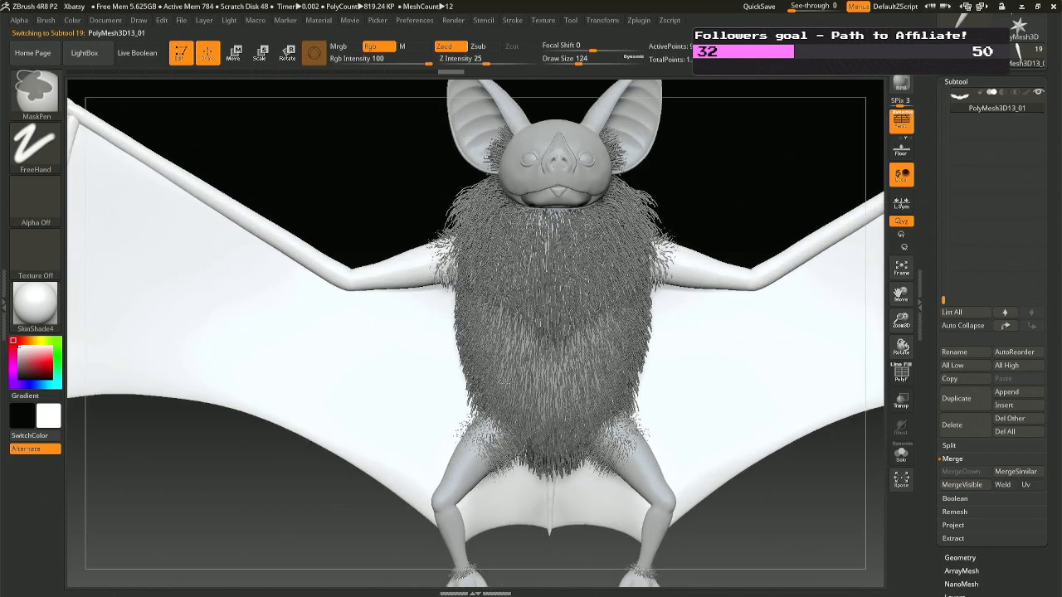
pyautogui.keyDown('ctrl'); pyautogui.moveTo(430, 361); pyautogui.dragTo(397, 249, button='right'); pyautogui.keyUp('ctrl')
pyautogui.keyDown('alt'); pyautogui.moveTo(455, 308); pyautogui.dragTo(535, 265, button='right'); pyautogui.keyUp('alt')
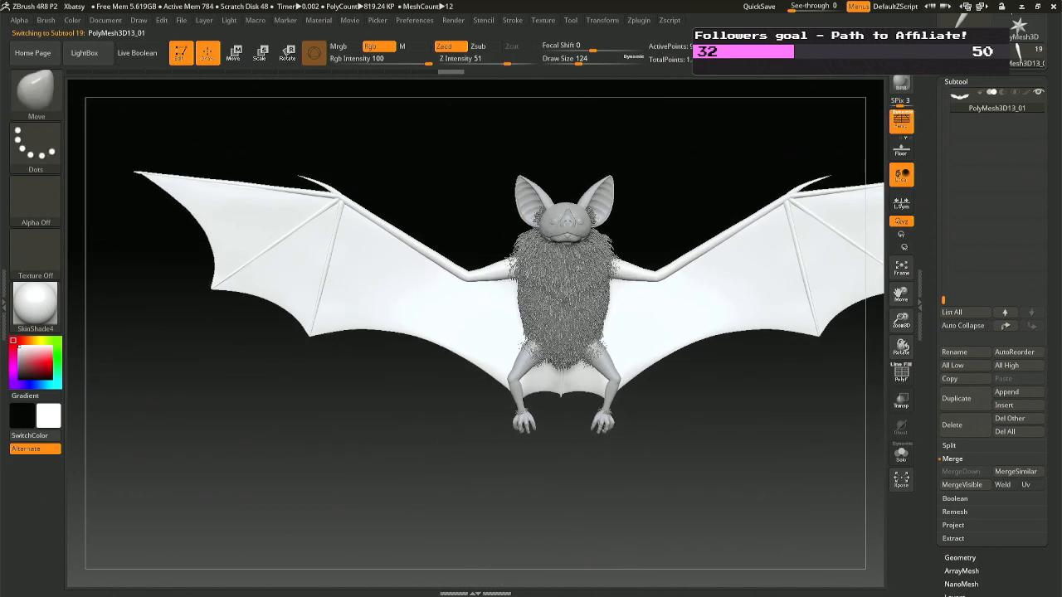
pyautogui.keyDown('alt'); pyautogui.moveTo(660, 317); pyautogui.dragTo(611, 315, button='right'); pyautogui.keyUp('alt')
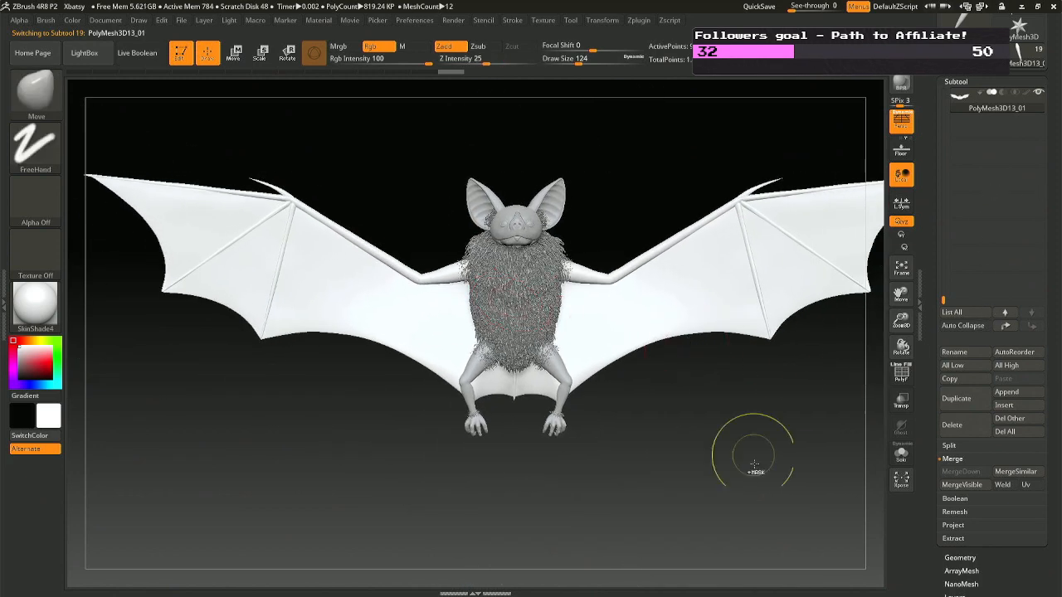
pyautogui.hotkey('ctrl', 's')
pyautogui.press('Return')
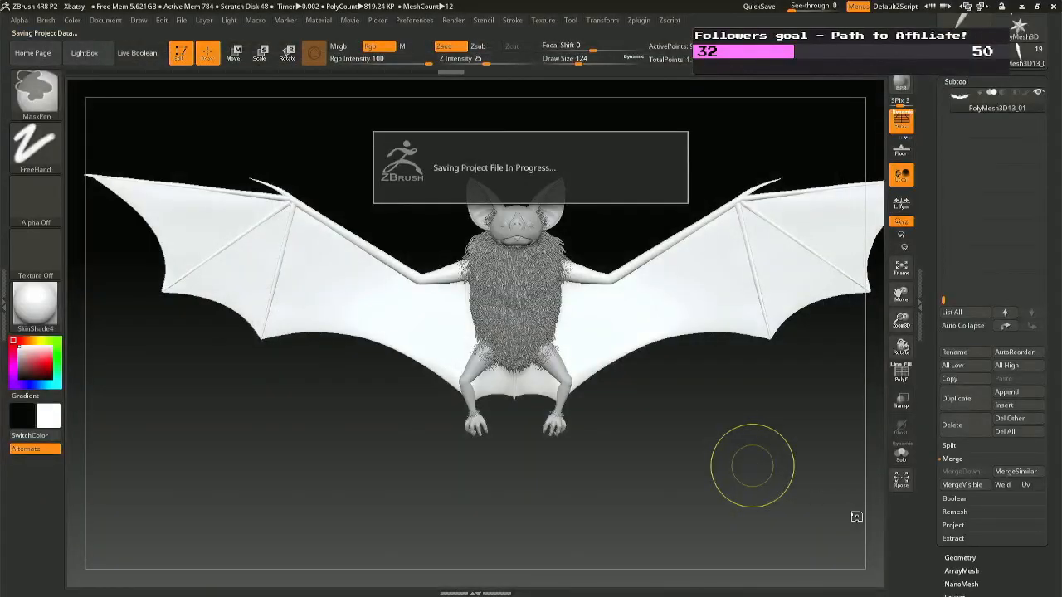
# - Split the imported wings subtool into similar parts, accepting that the operation is not undoable
pyautogui.click(950, 446)
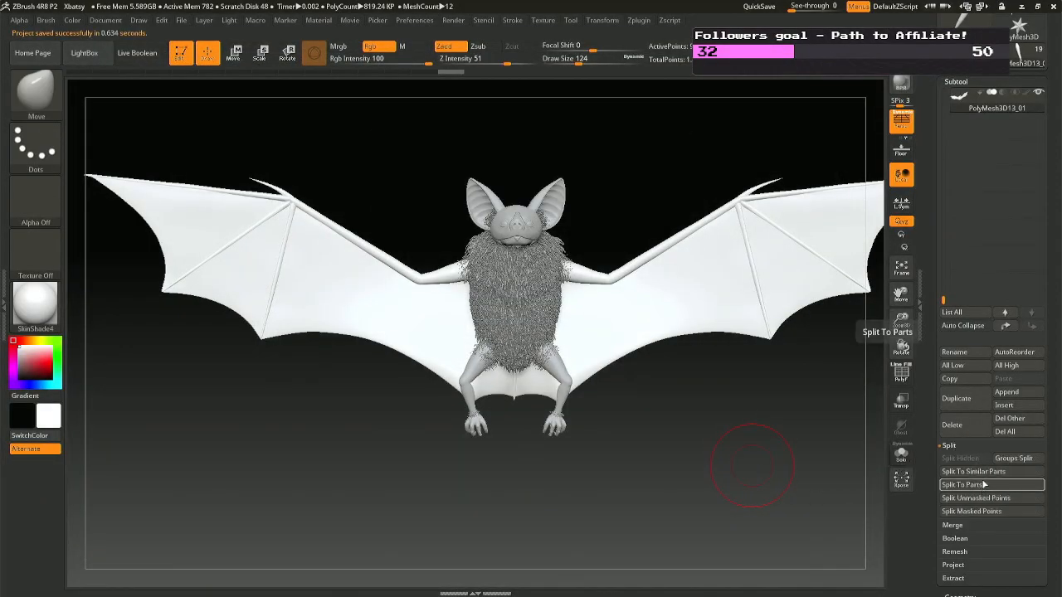
pyautogui.click(941, 472)
pyautogui.click(877, 500)
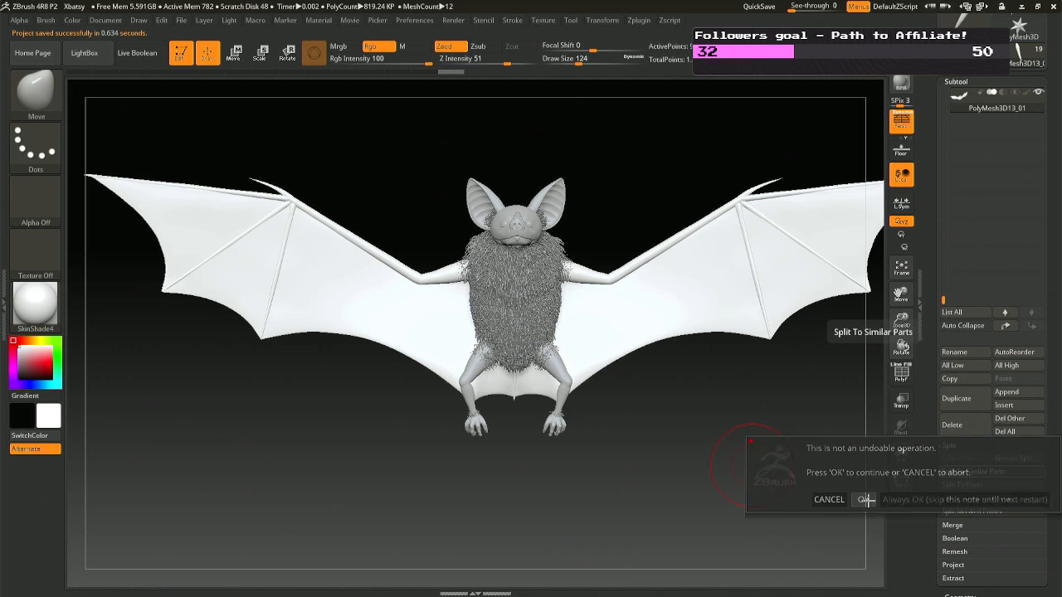
# - Select the split-off forearm bones and delete the one on the bat's left side by symmetry
pyautogui.keyDown('alt'); pyautogui.click(392, 267); pyautogui.keyUp('alt')
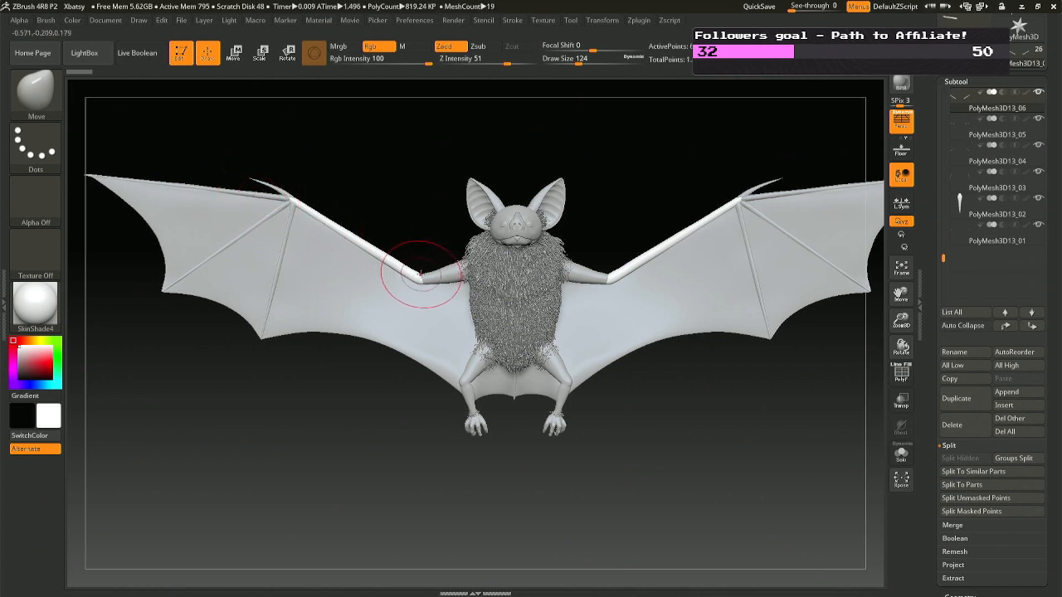
pyautogui.press('r')
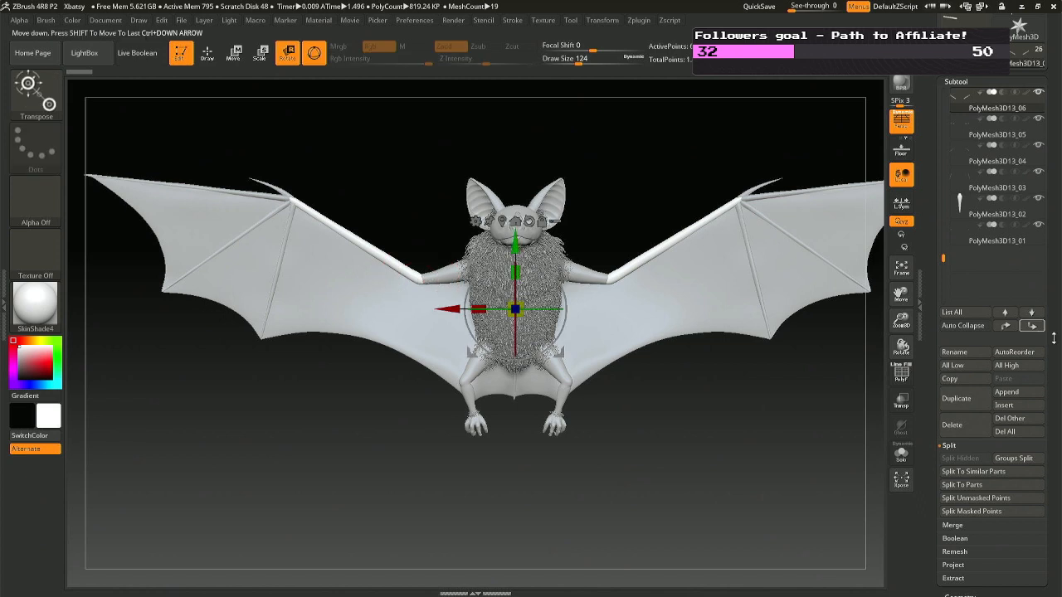
pyautogui.click(950, 446)
pyautogui.click(953, 459)
pyautogui.moveTo(1045, 564); pyautogui.dragTo(1043, 536)
pyautogui.click(959, 487)
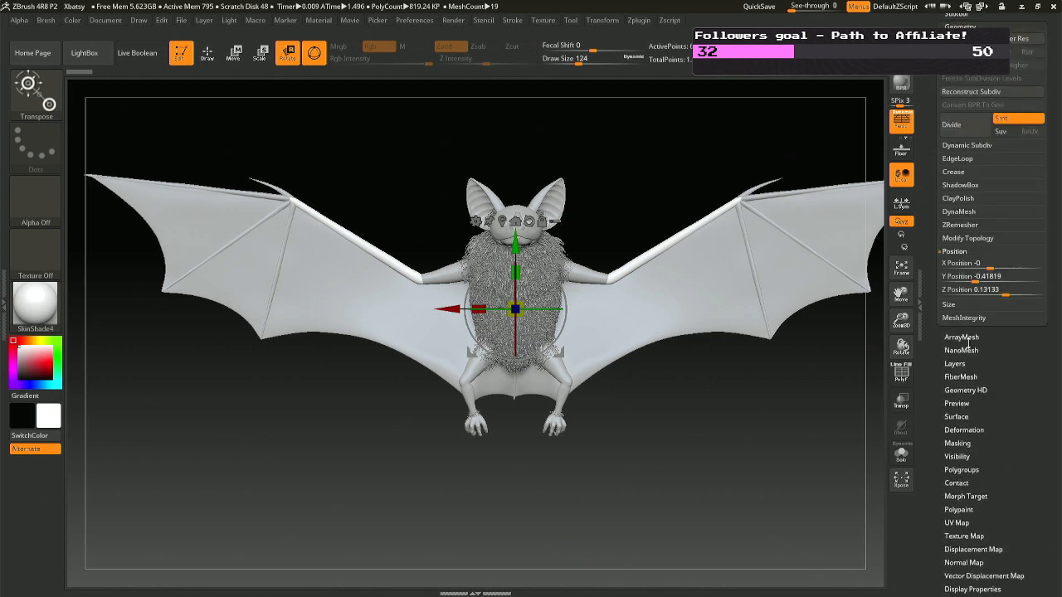
pyautogui.click(977, 226)
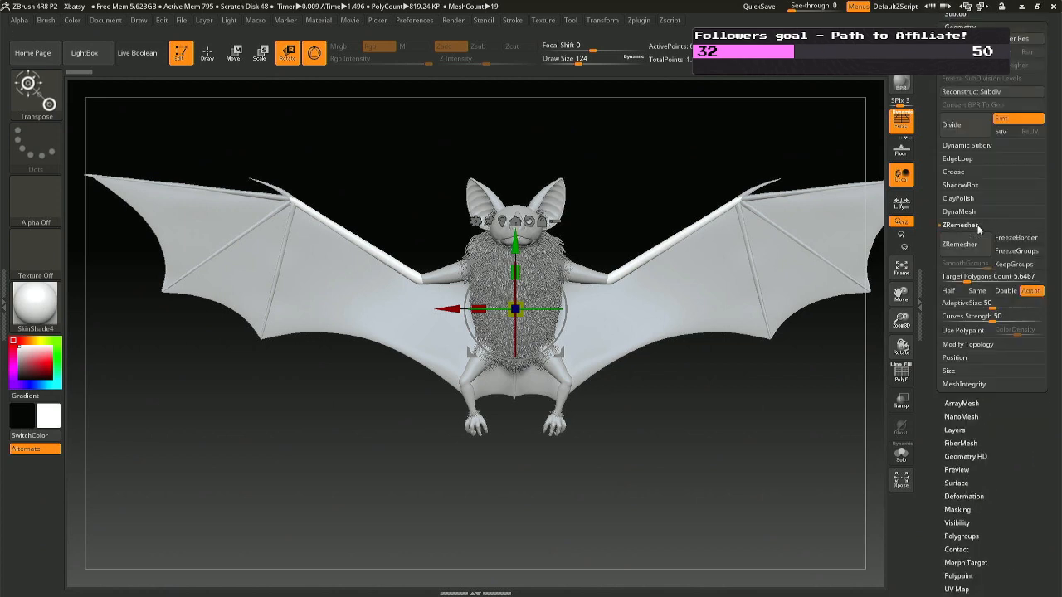
pyautogui.click(969, 345)
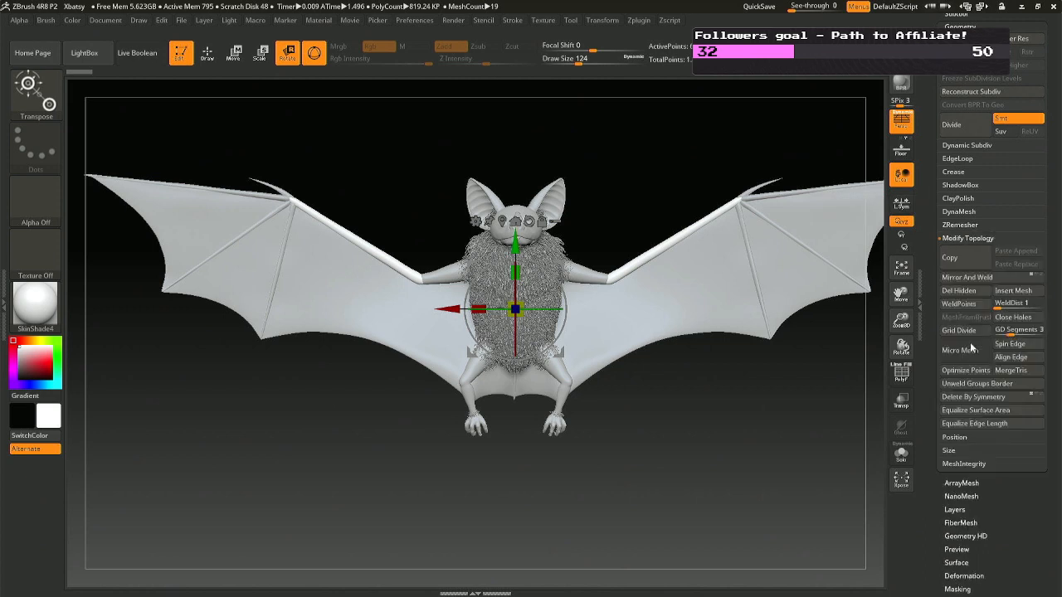
pyautogui.click(970, 399)
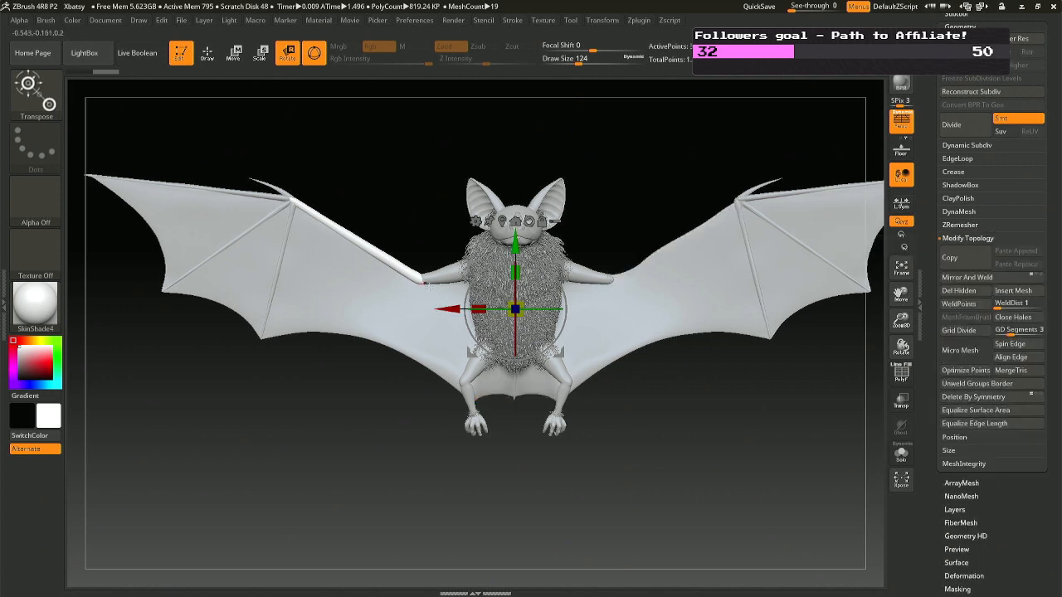
# - Place the transform gizmo at the elbow end of the remaining forearm bone and orient it along the bone
pyautogui.click(418, 279)
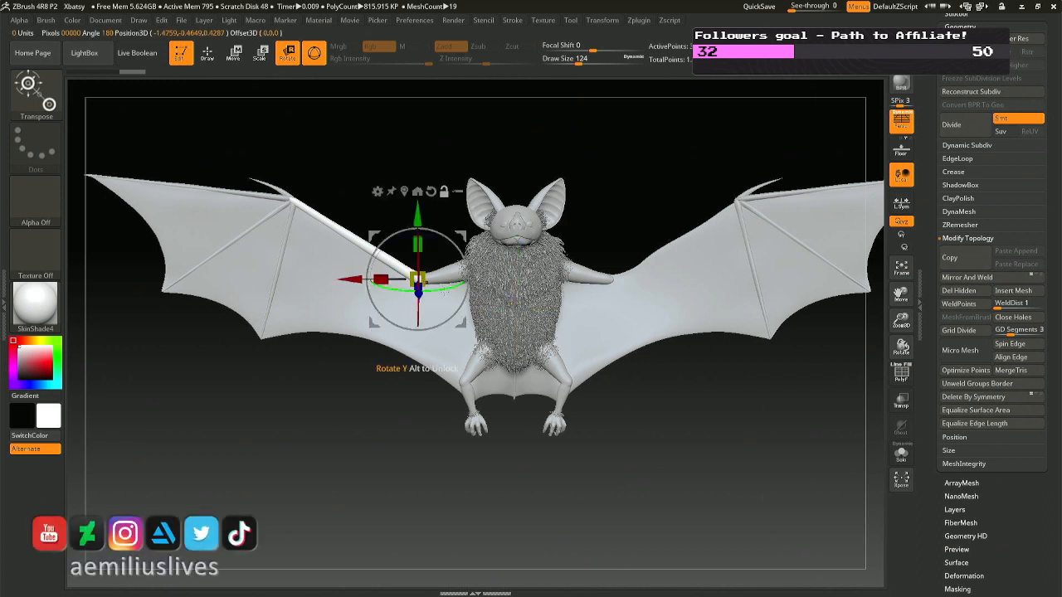
pyautogui.click(430, 192)
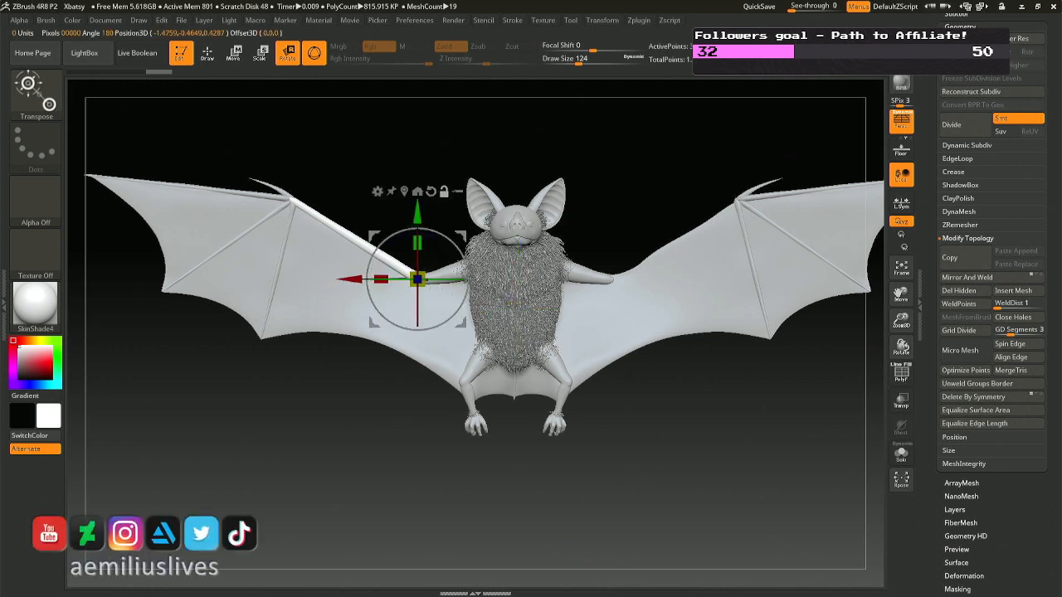
pyautogui.moveTo(467, 269); pyautogui.dragTo(466, 295)
pyautogui.keyDown('ctrl'); pyautogui.moveTo(398, 265); pyautogui.dragTo(422, 360, button='right'); pyautogui.keyUp('ctrl')
pyautogui.moveTo(437, 324); pyautogui.dragTo(443, 321)
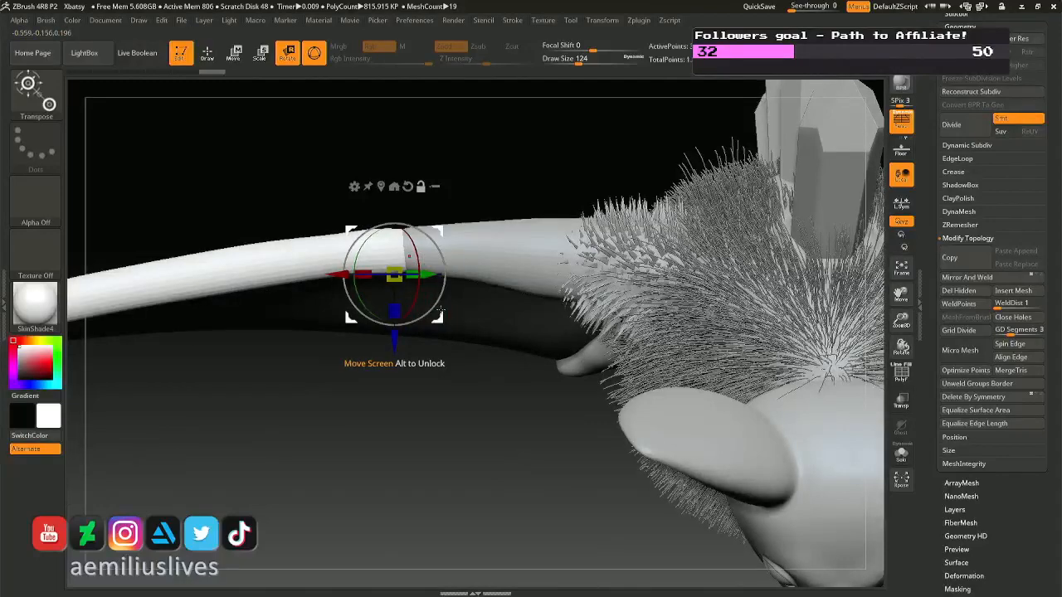
pyautogui.moveTo(391, 281); pyautogui.dragTo(391, 251)
pyautogui.moveTo(435, 293); pyautogui.dragTo(435, 294)
# - Shorten the forearm bone along its length from the elbow, rotate it slightly upward, and return to Draw mode
pyautogui.moveTo(484, 343); pyautogui.dragTo(352, 170)
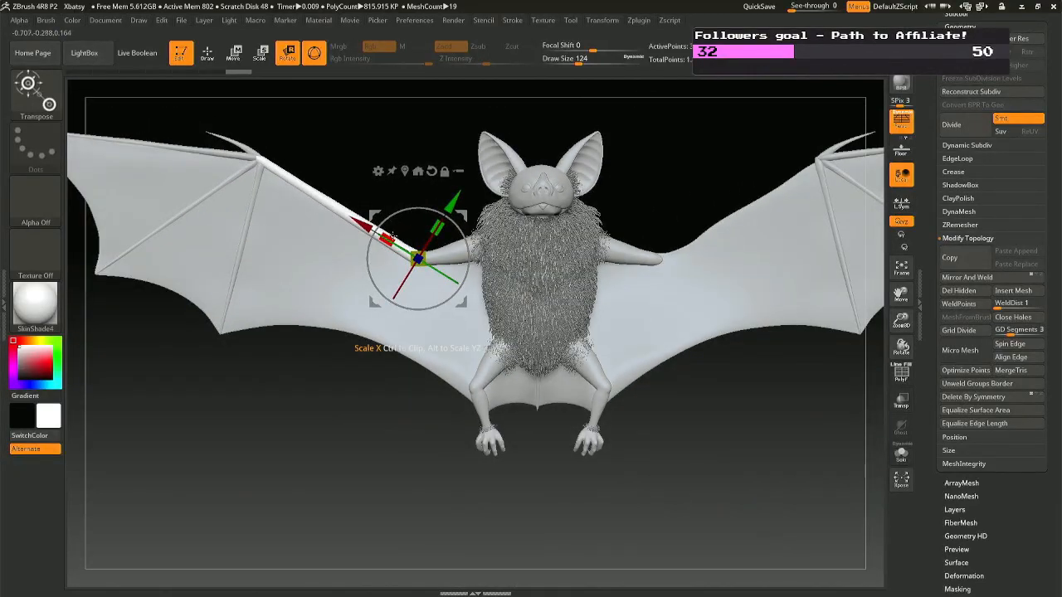
pyautogui.moveTo(388, 239); pyautogui.dragTo(405, 241)
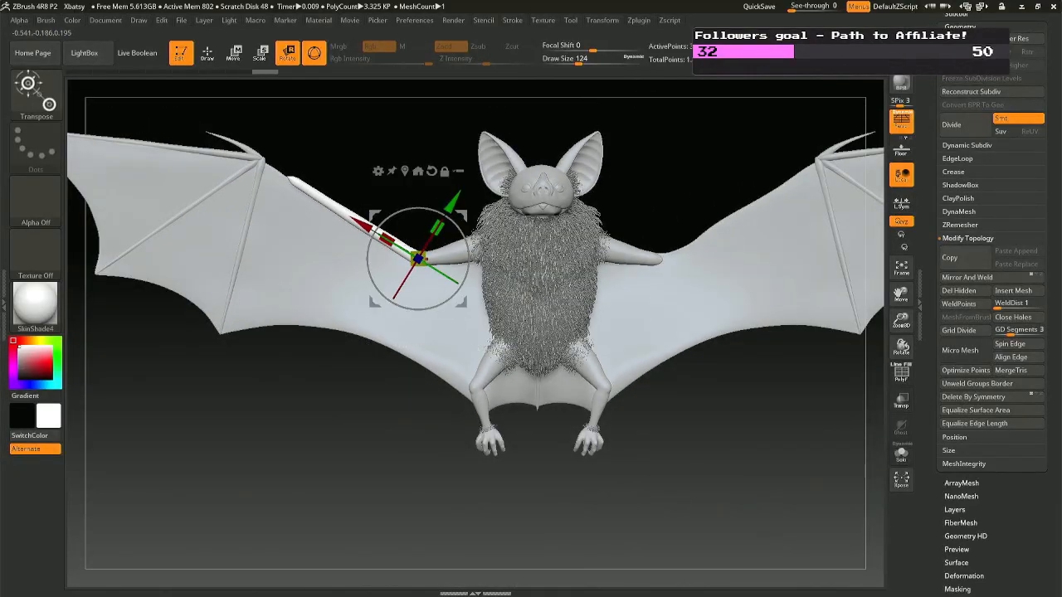
pyautogui.moveTo(463, 280); pyautogui.dragTo(458, 283)
pyautogui.click(209, 55)
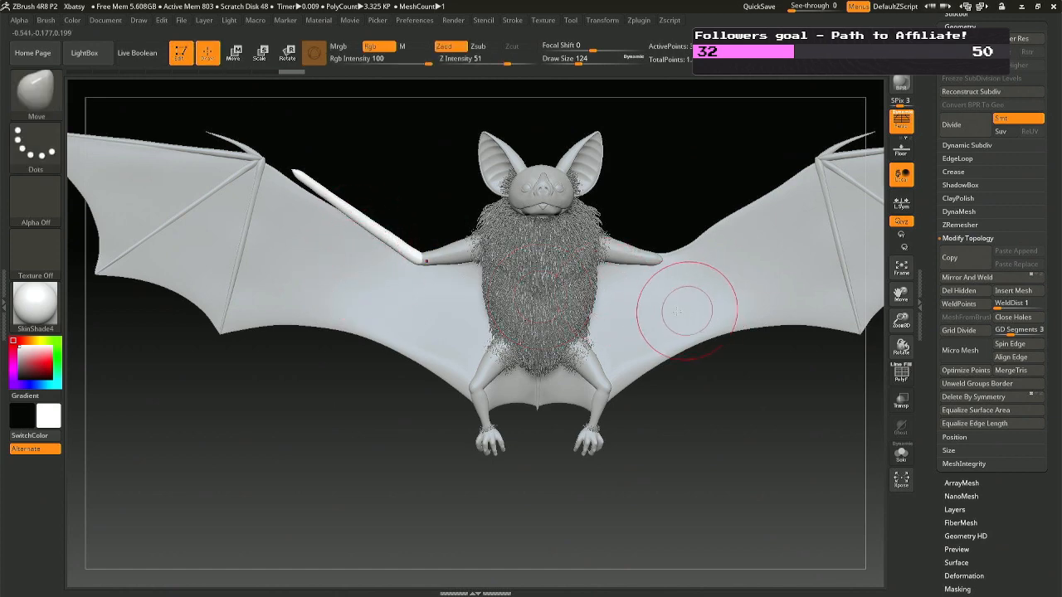
# - Check the split finger-bone subtools in the list and move PolyMesh3D13_01 above PolyMesh3D13_02
pyautogui.keyDown('alt'); pyautogui.moveTo(340, 252); pyautogui.dragTo(404, 299); pyautogui.keyUp('alt')
pyautogui.keyDown('alt'); pyautogui.click(319, 205); pyautogui.keyUp('alt')
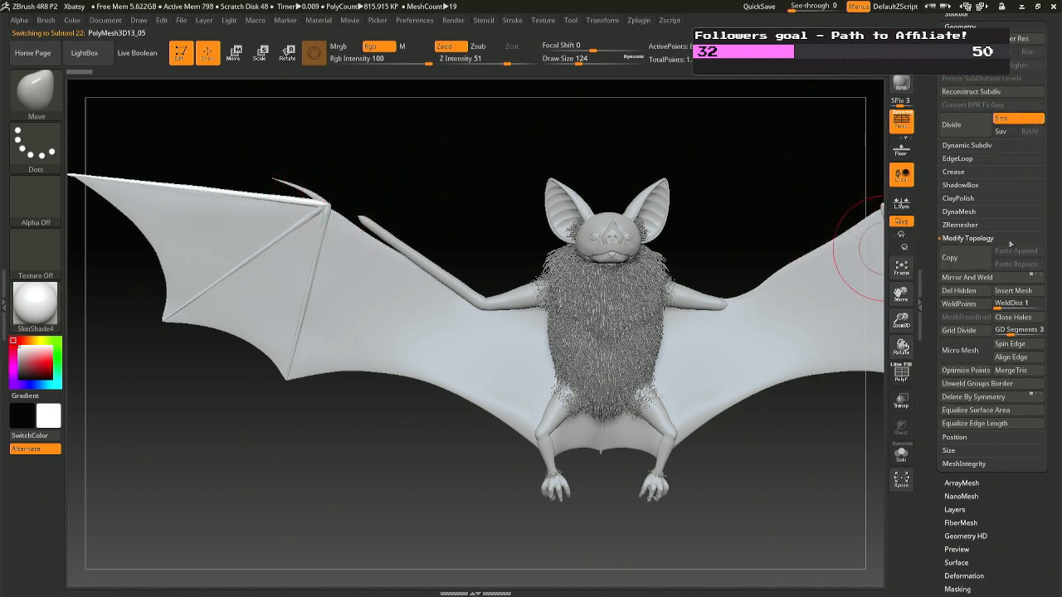
pyautogui.scroll(3, 1007, 198)
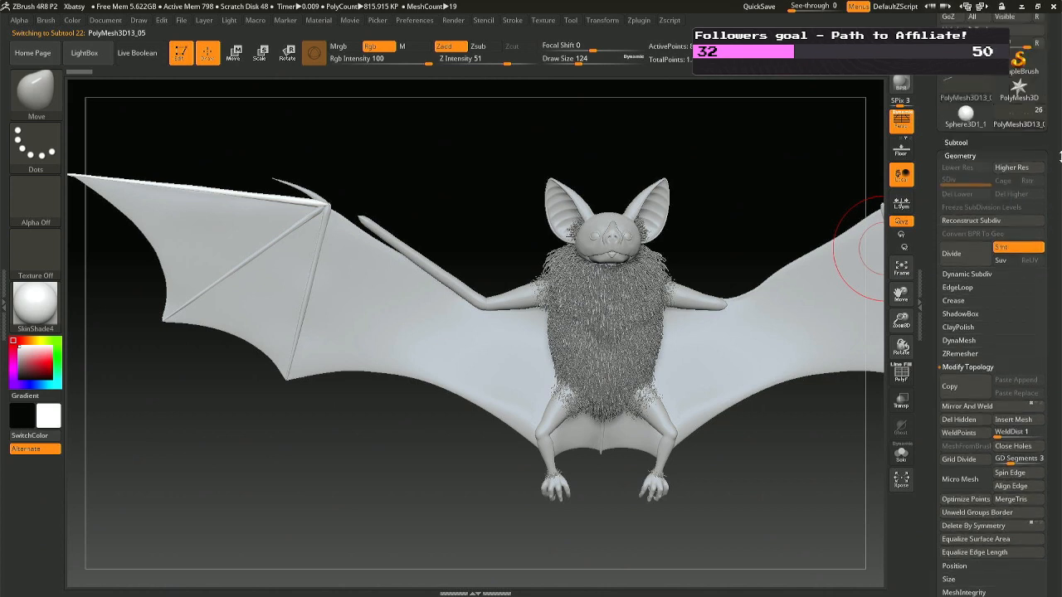
pyautogui.click(956, 143)
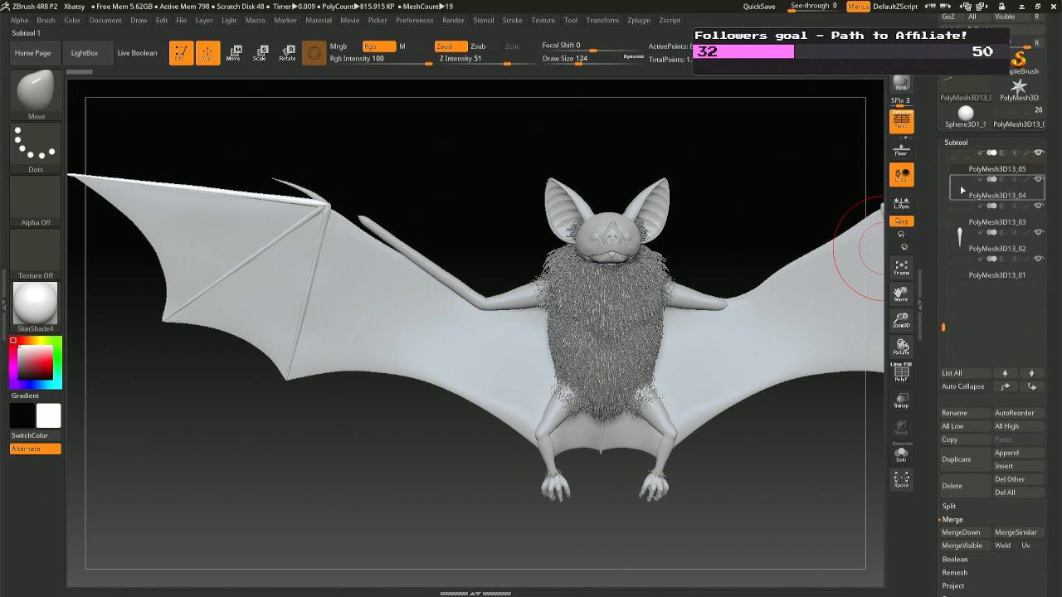
pyautogui.click(964, 222)
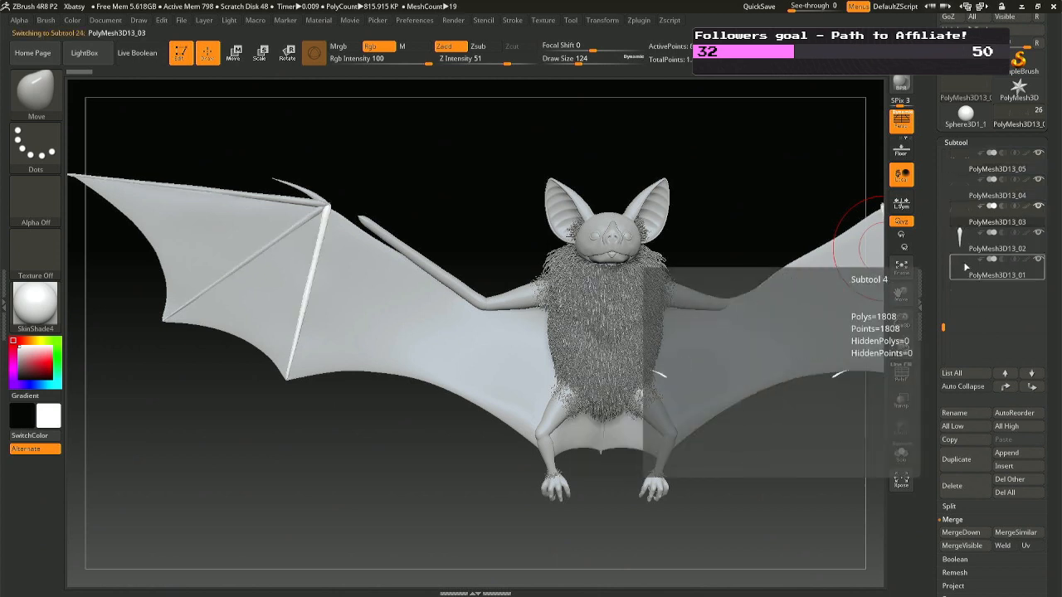
pyautogui.click(965, 267)
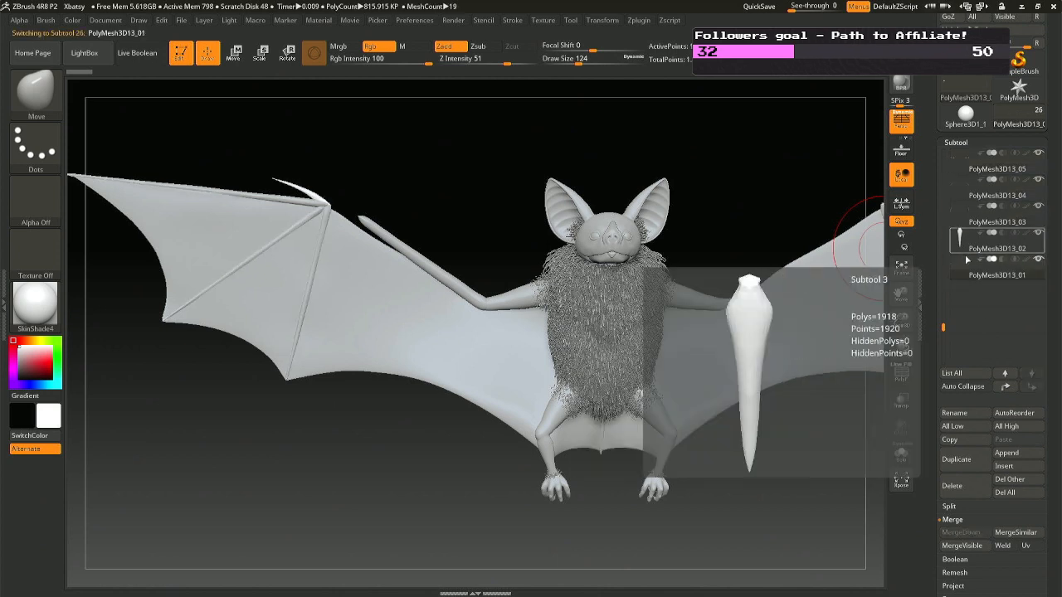
pyautogui.click(1006, 387)
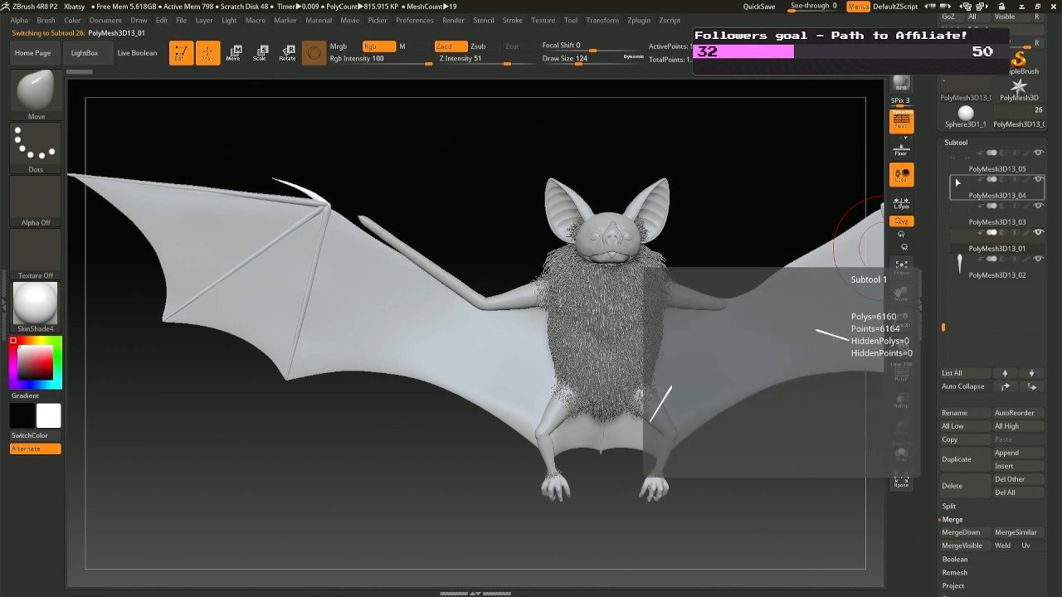
# - Merge PolyMesh3D13_05 down with the finger subtools beneath it through PolyMesh3D13_01, combining all the finger bones
pyautogui.click(956, 166)
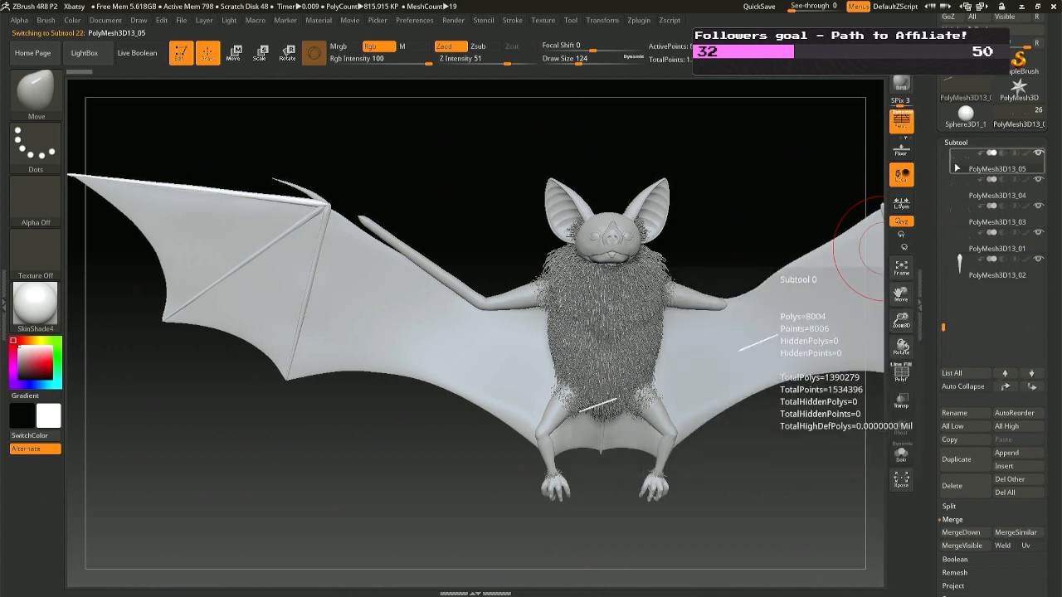
pyautogui.click(961, 533)
pyautogui.click(961, 533)
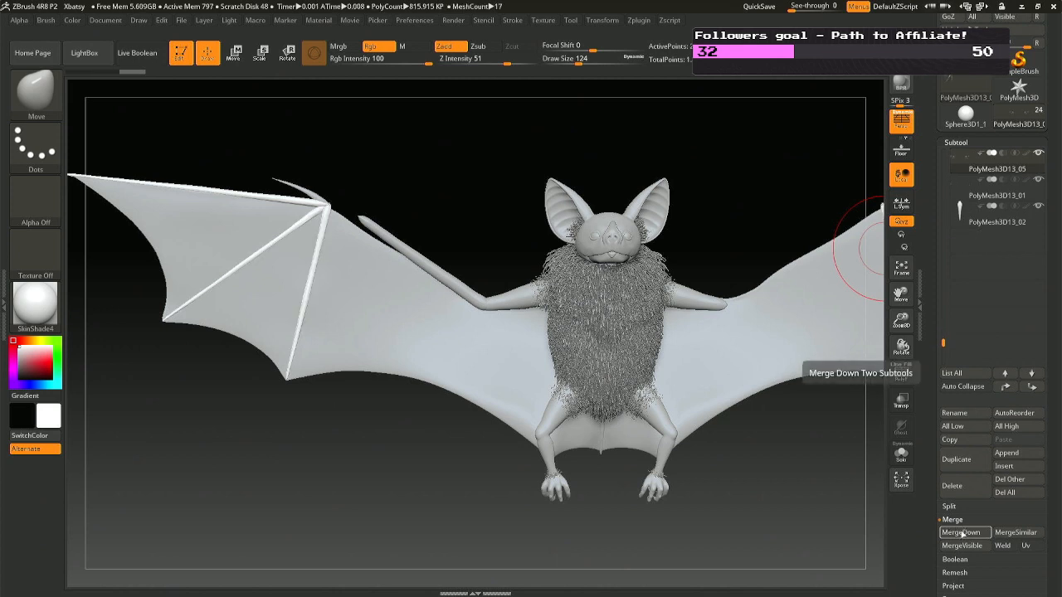
pyautogui.click(961, 532)
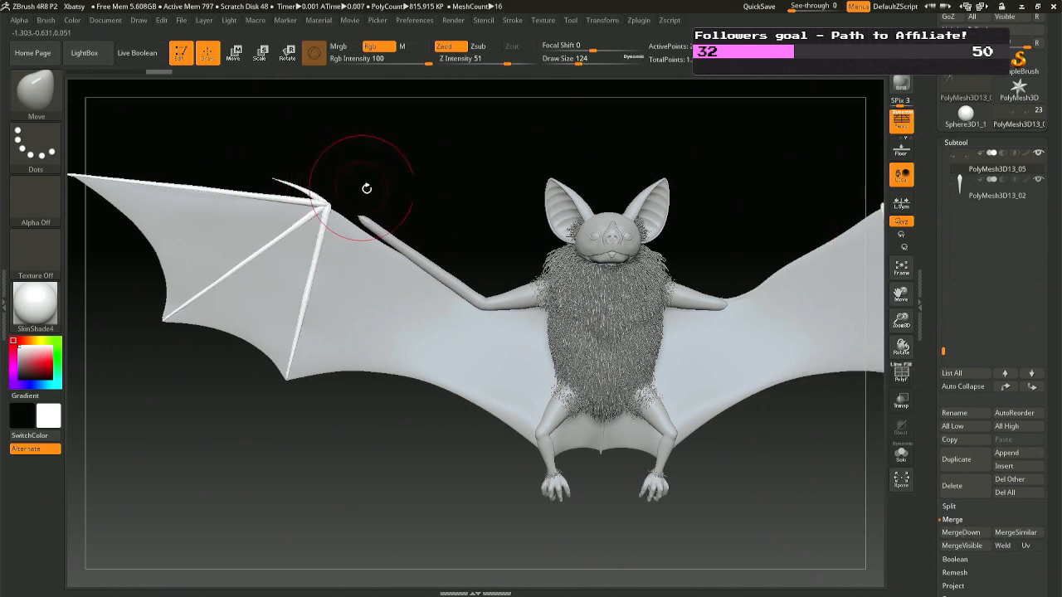
# - Place the transform gizmo at the wrist of the merged finger bones with its orientation reset, and slightly scale the forearm bone along its length
pyautogui.press('r')
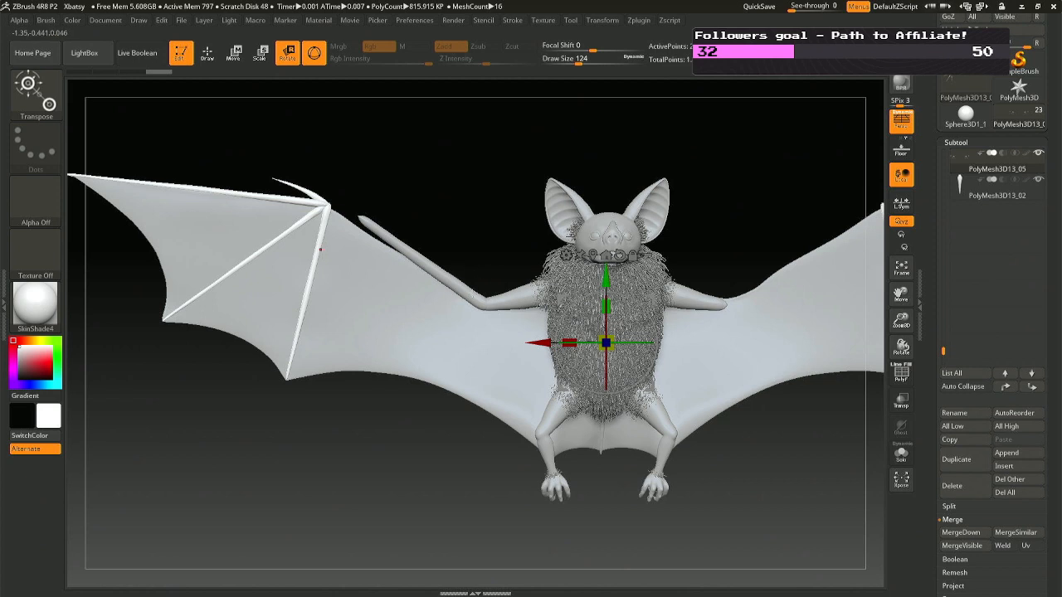
pyautogui.click(325, 205)
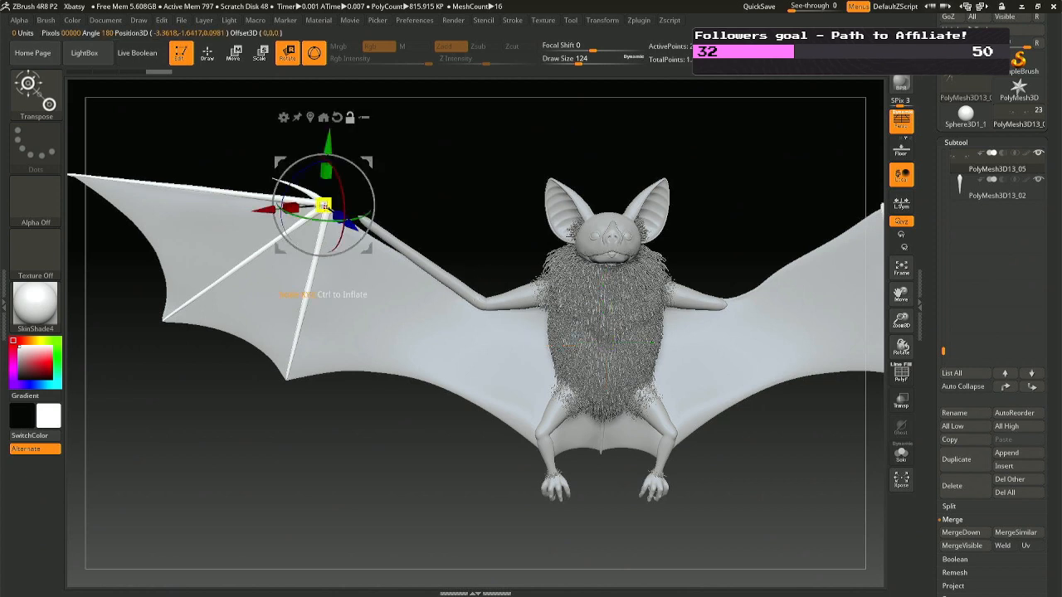
pyautogui.click(336, 116)
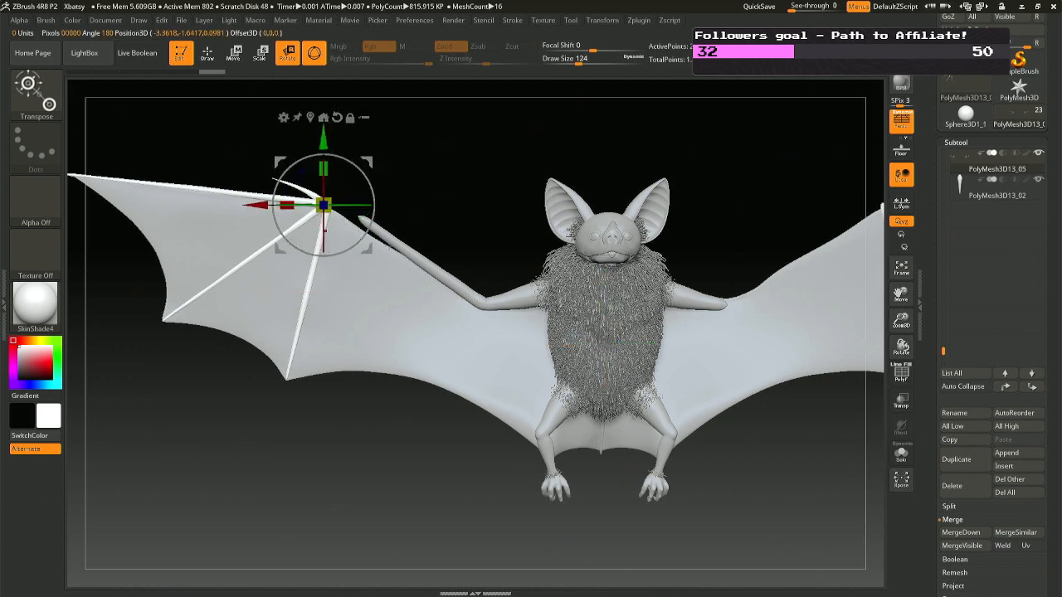
pyautogui.keyDown('ctrl'); pyautogui.moveTo(324, 205); pyautogui.dragTo(453, 287); pyautogui.keyUp('ctrl')
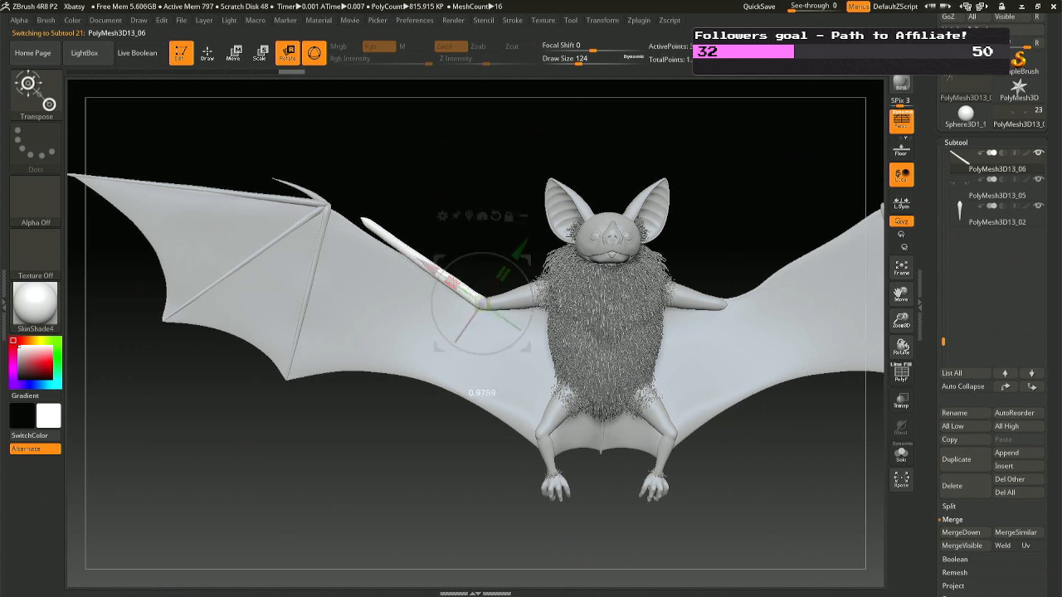
pyautogui.moveTo(453, 287); pyautogui.dragTo(454, 288)
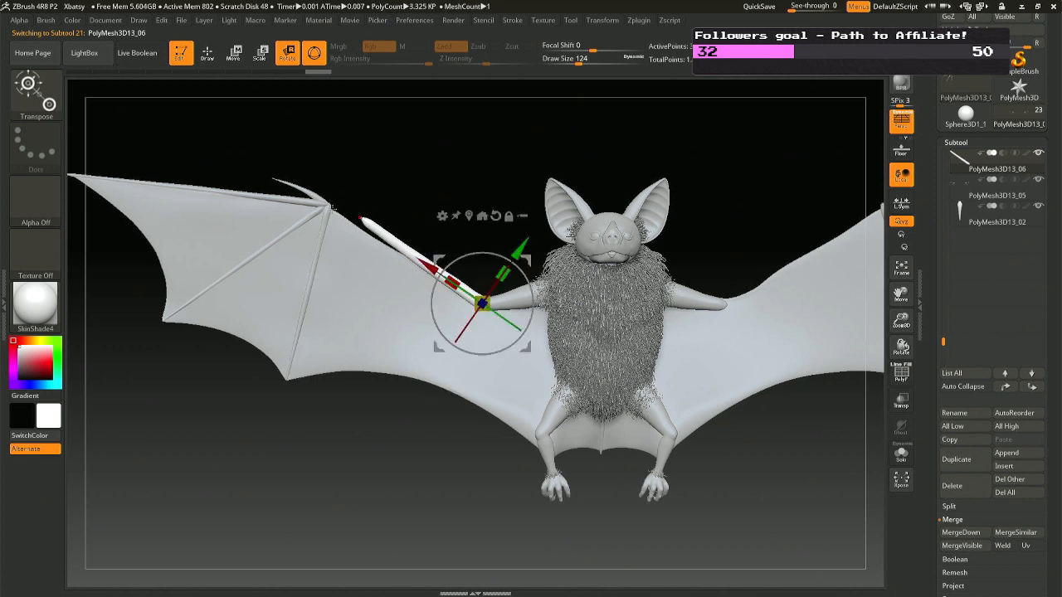
# - Move the merged finger bones to the tip of the forearm, rotate them upward by about 13°, and return to Draw mode
pyautogui.keyDown('alt'); pyautogui.click(323, 207); pyautogui.keyUp('alt')
pyautogui.moveTo(372, 256); pyautogui.dragTo(408, 254)
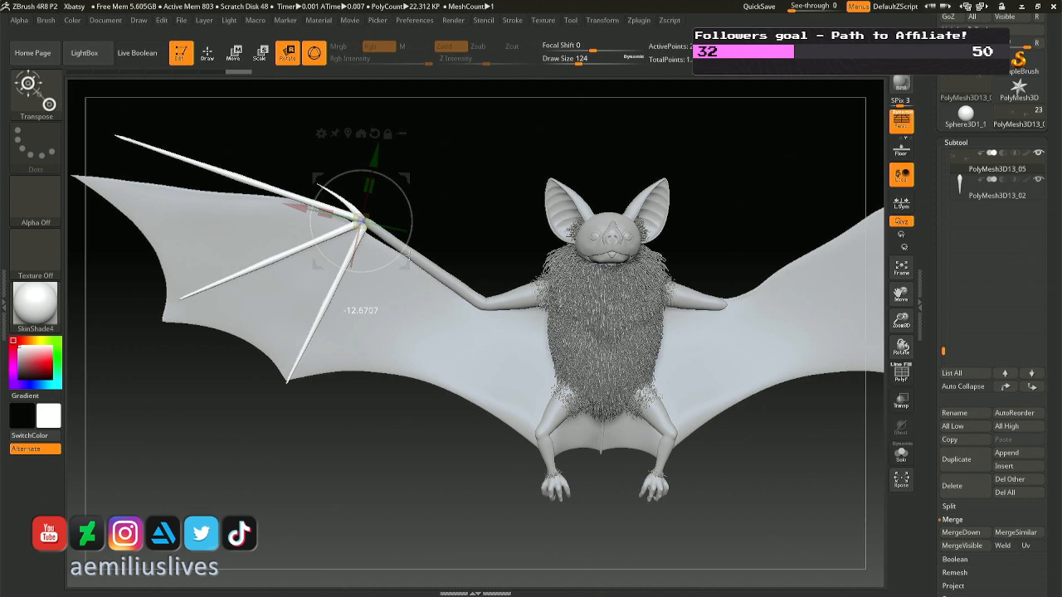
pyautogui.moveTo(408, 257)
pyautogui.mouseDown()
pyautogui.moveTo(420, 204)
pyautogui.moveTo(412, 372)
pyautogui.moveTo(414, 321)
pyautogui.mouseUp()
pyautogui.press('q')
# - Bend the forearm bone with the Move brush so its wrist end meets the finger bones, and smooth its shape
pyautogui.keyDown('ctrl'); pyautogui.moveTo(396, 218); pyautogui.dragTo(400, 265, button='right'); pyautogui.keyUp('ctrl')
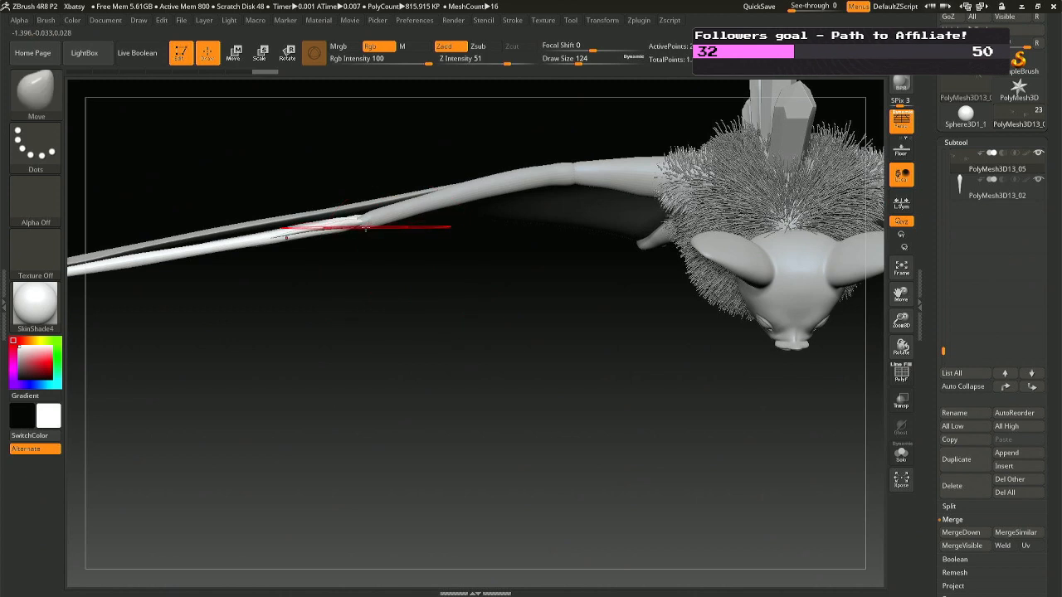
pyautogui.keyDown('alt'); pyautogui.click(373, 216); pyautogui.keyUp('alt')
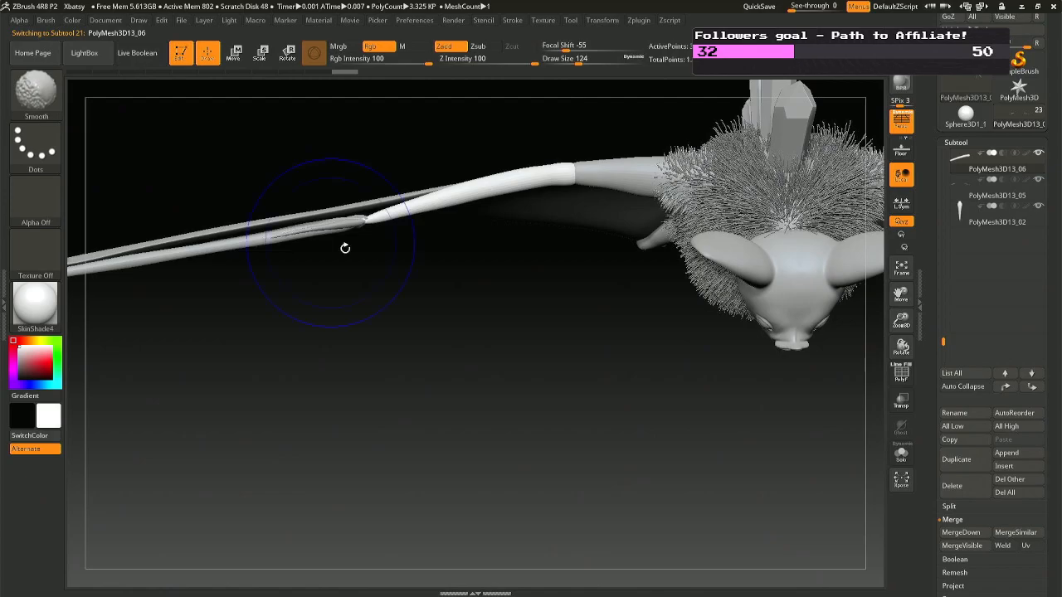
pyautogui.moveTo(345, 248)
pyautogui.mouseDown()
pyautogui.moveTo(332, 138)
pyautogui.moveTo(384, 194)
pyautogui.moveTo(366, 242)
pyautogui.moveTo(348, 224)
pyautogui.moveTo(295, 219)
pyautogui.mouseUp()
pyautogui.press('shift')
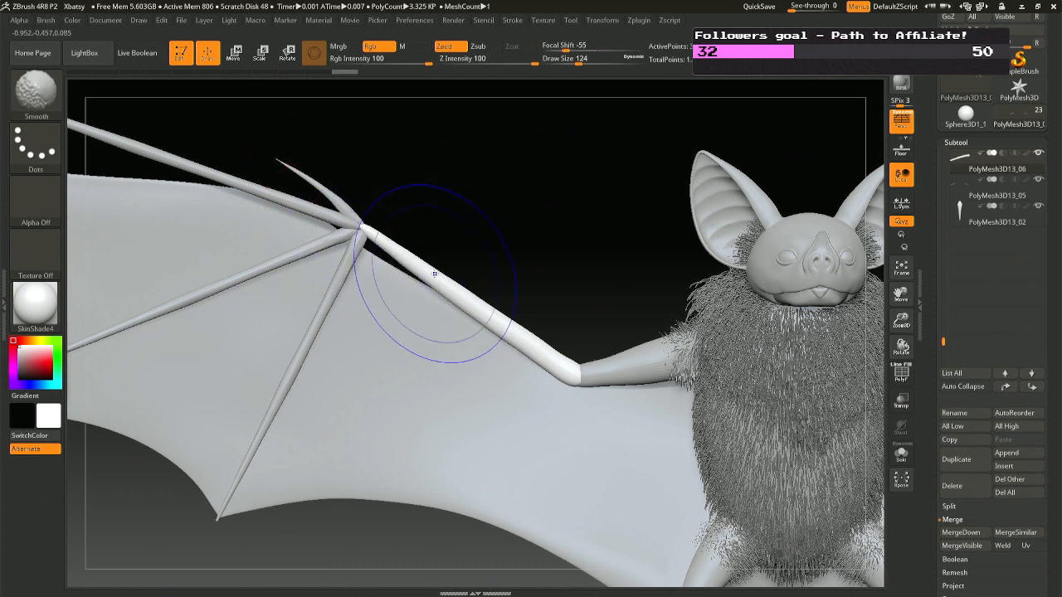
pyautogui.keyDown('shift'); pyautogui.moveTo(431, 274); pyautogui.dragTo(426, 275); pyautogui.keyUp('shift')
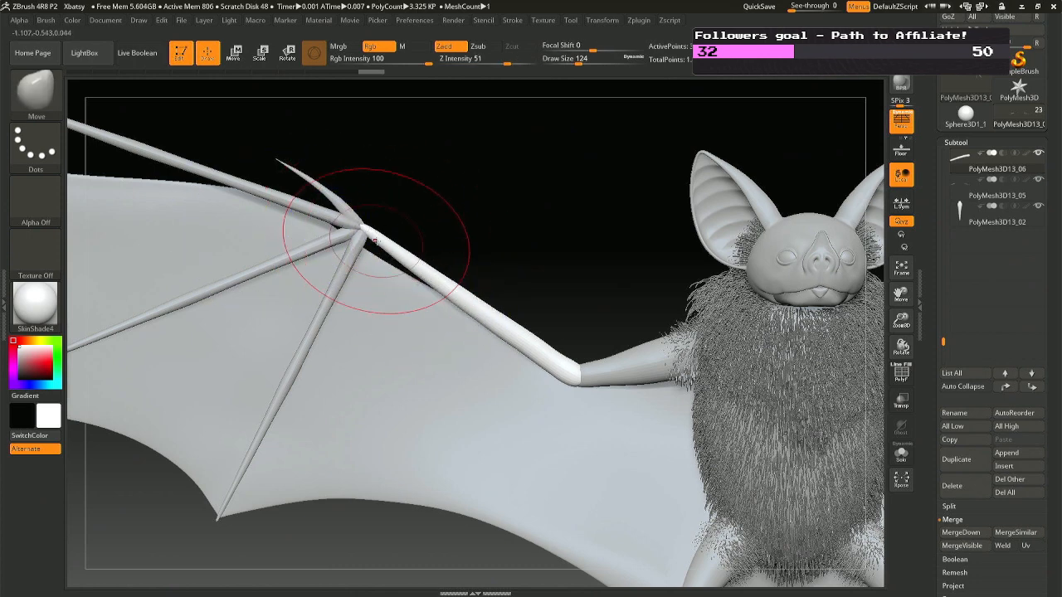
pyautogui.moveTo(404, 172); pyautogui.dragTo(383, 351)
pyautogui.moveTo(365, 249)
pyautogui.mouseDown()
pyautogui.moveTo(363, 191)
pyautogui.moveTo(365, 220)
pyautogui.mouseUp()
pyautogui.moveTo(368, 274)
pyautogui.mouseDown()
pyautogui.moveTo(361, 299)
pyautogui.moveTo(404, 179)
pyautogui.mouseUp()
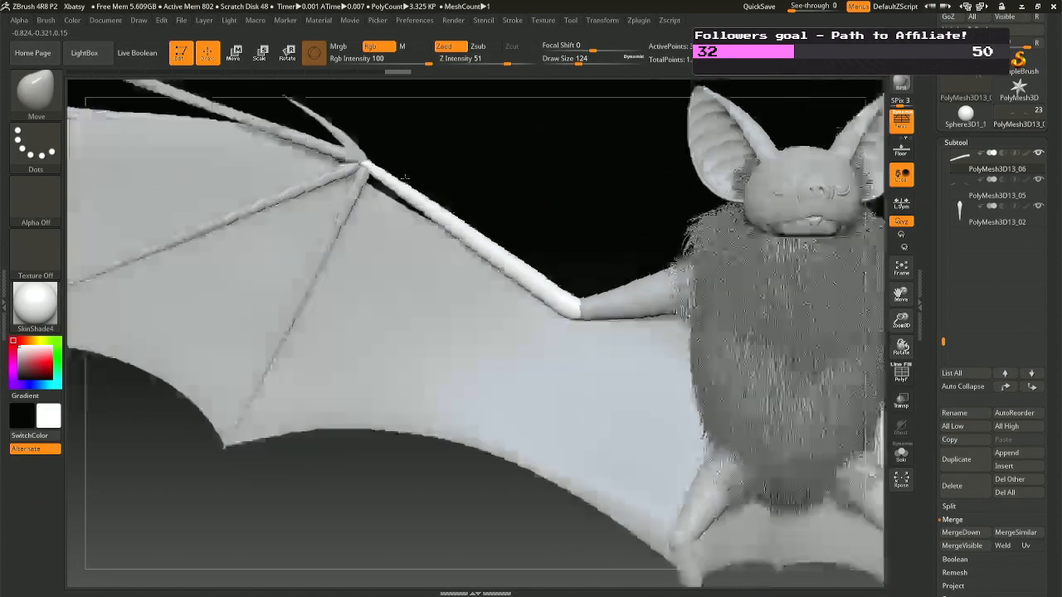
# - Isolate the longest, uppermost finger bone and curve it into a gentle arch with the Move brush at draw size 202
pyautogui.keyDown('ctrl'); pyautogui.moveTo(521, 270); pyautogui.dragTo(484, 218, button='right'); pyautogui.keyUp('ctrl')
pyautogui.keyDown('alt'); pyautogui.moveTo(271, 170); pyautogui.dragTo(331, 198, button='right'); pyautogui.keyUp('alt')
pyautogui.keyDown('alt'); pyautogui.click(330, 198); pyautogui.keyUp('alt')
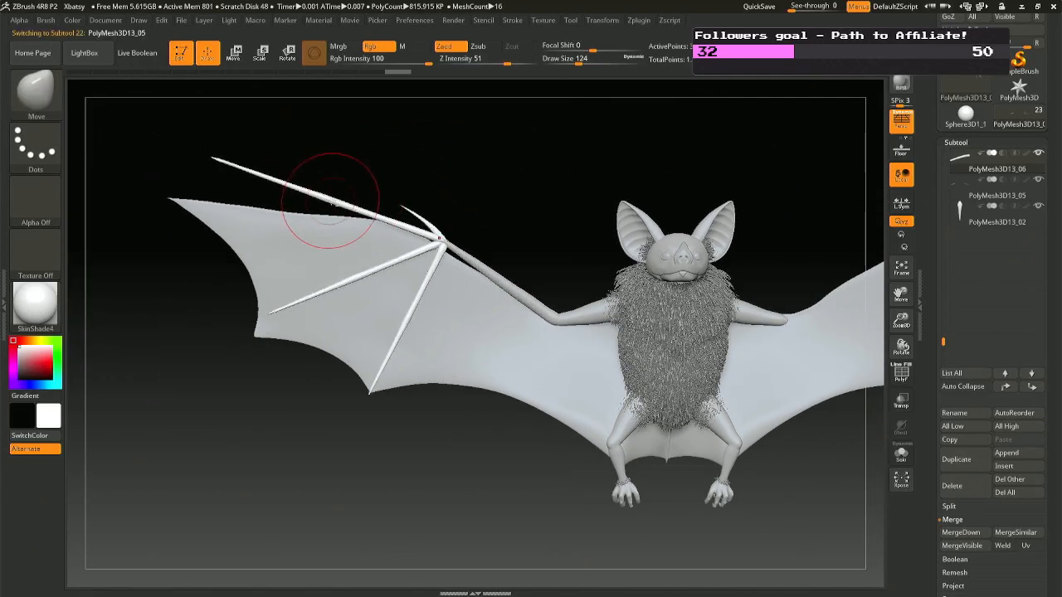
pyautogui.press('space')
pyautogui.moveTo(333, 200); pyautogui.dragTo(349, 196)
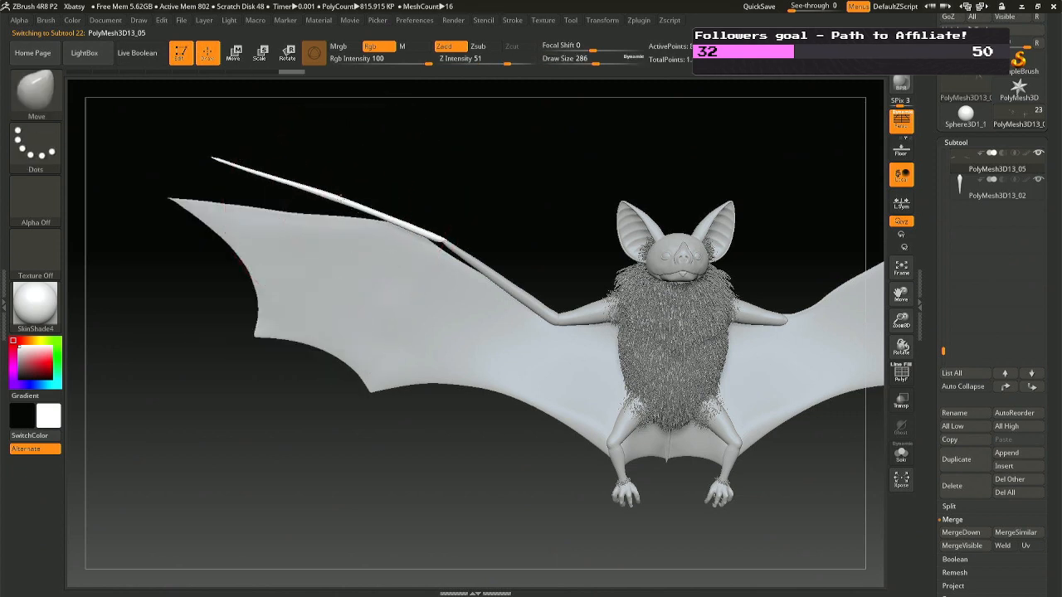
pyautogui.press('space')
pyautogui.moveTo(301, 187); pyautogui.dragTo(290, 187)
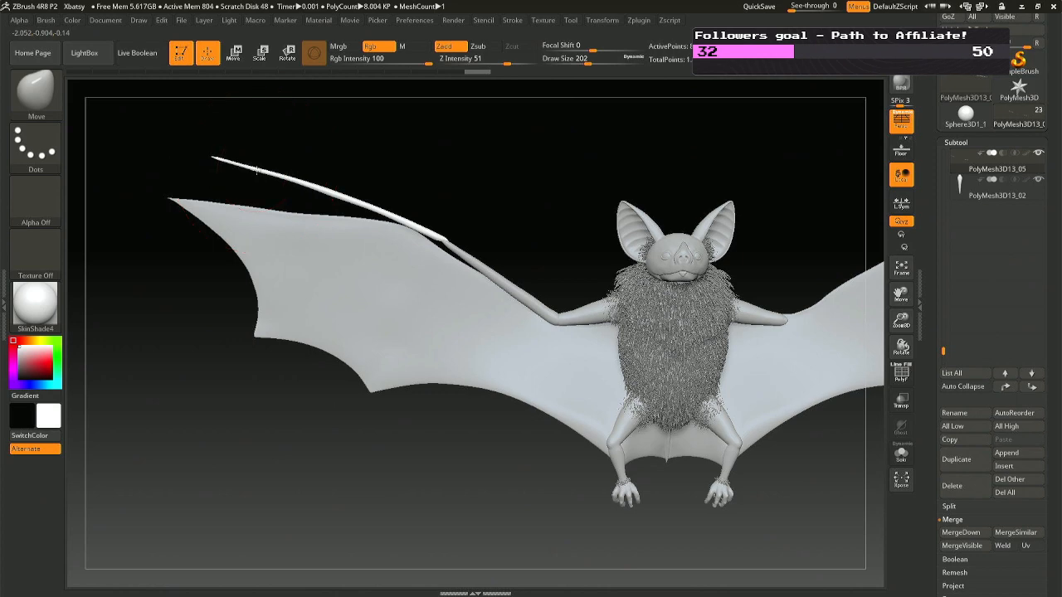
pyautogui.rightClick(284, 166)
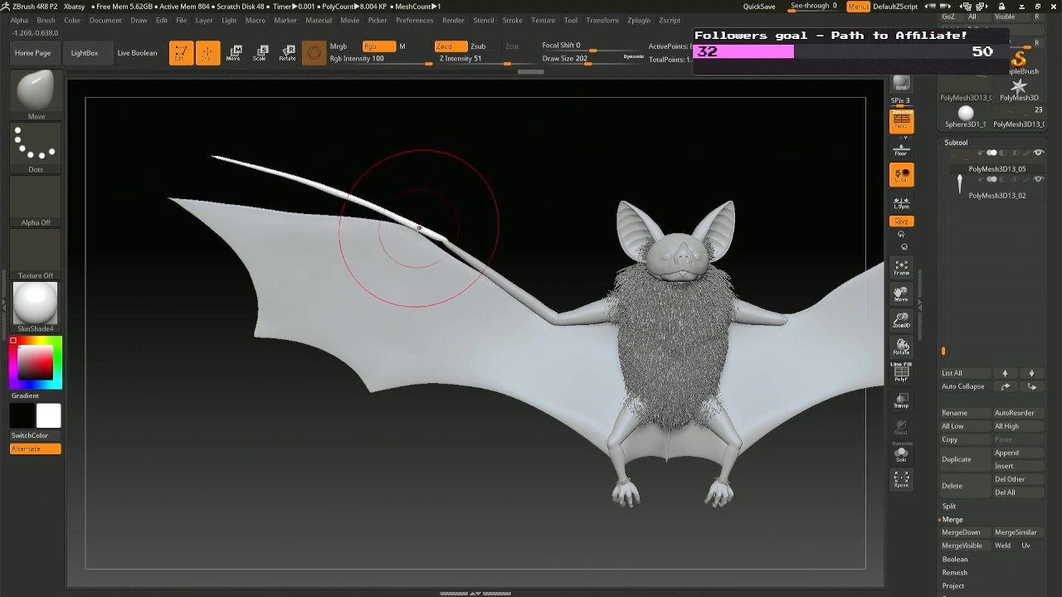
# - Refine the curve of the isolated finger bone with the Move brush at draw sizes 145 and 120
pyautogui.press('space')
pyautogui.moveTo(412, 226); pyautogui.dragTo(399, 226)
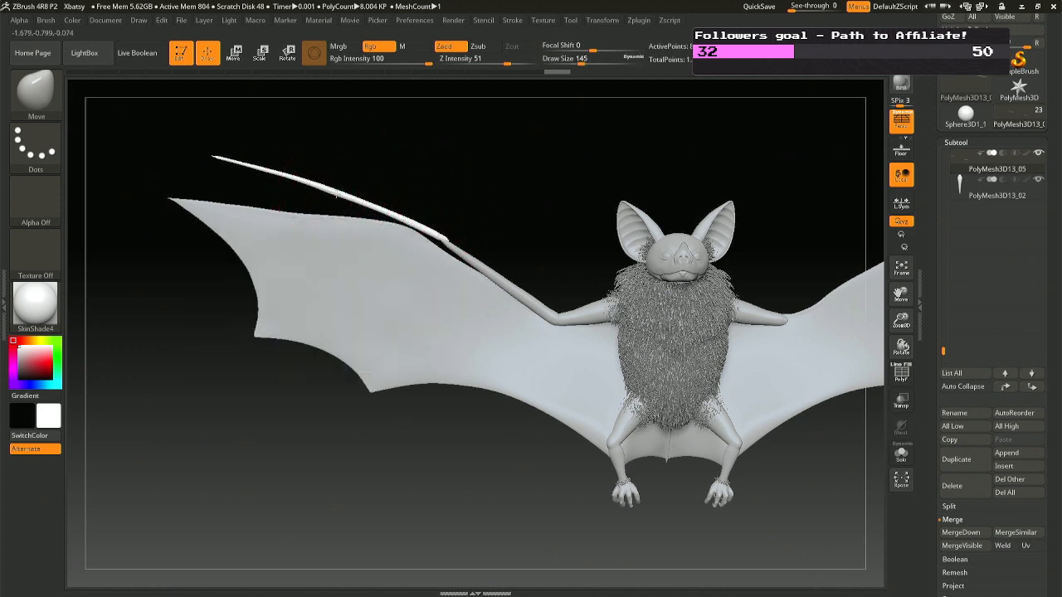
pyautogui.moveTo(336, 190); pyautogui.dragTo(336, 196)
pyautogui.press('space')
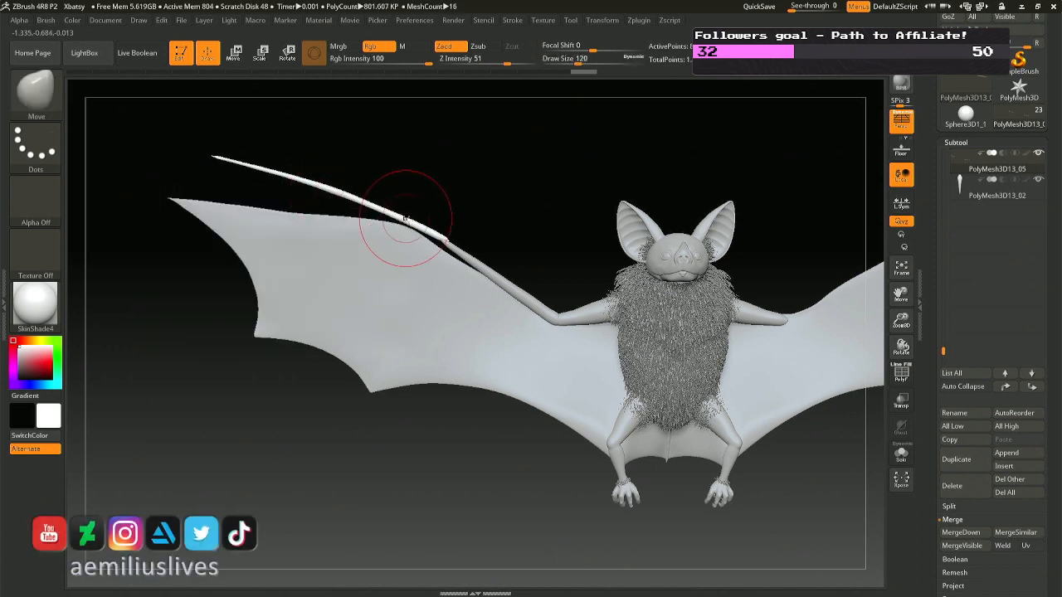
pyautogui.press('r')
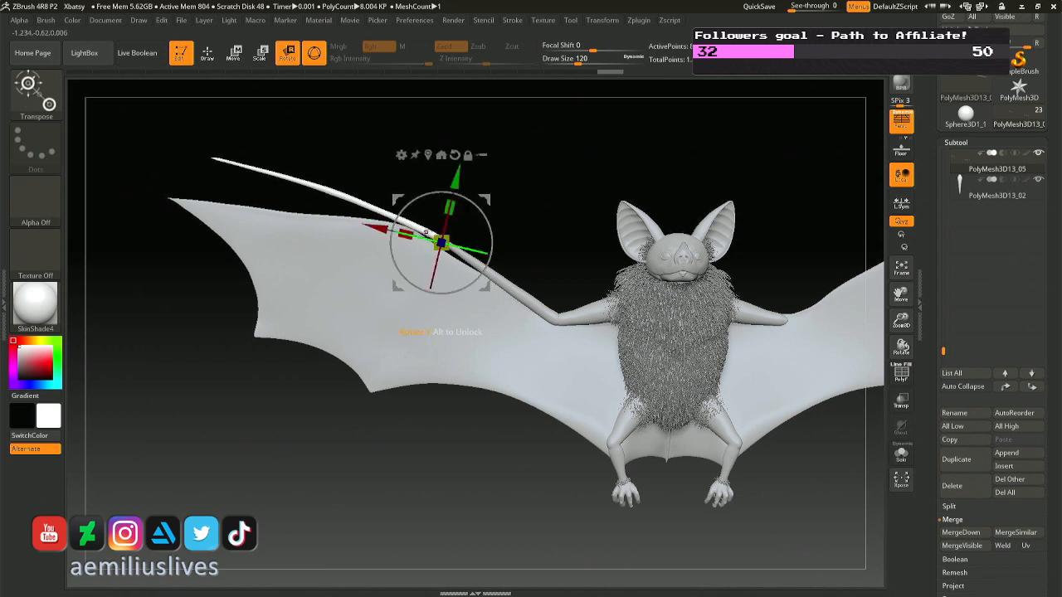
pyautogui.press('q')
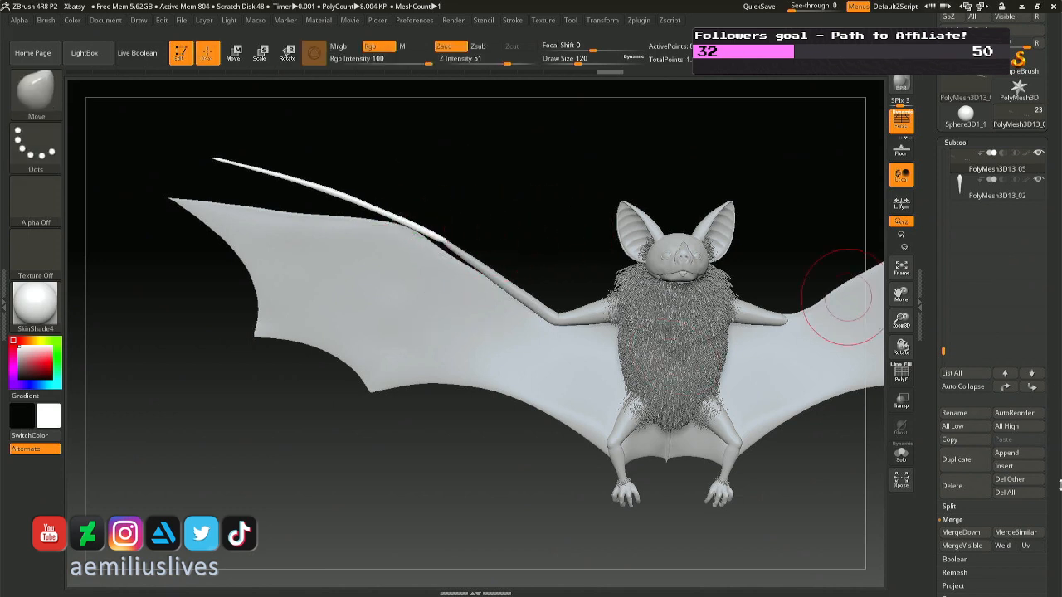
# - Unhide all the finger bones and isolate the longest one again
pyautogui.moveTo(1061, 485); pyautogui.dragTo(1053, 451)
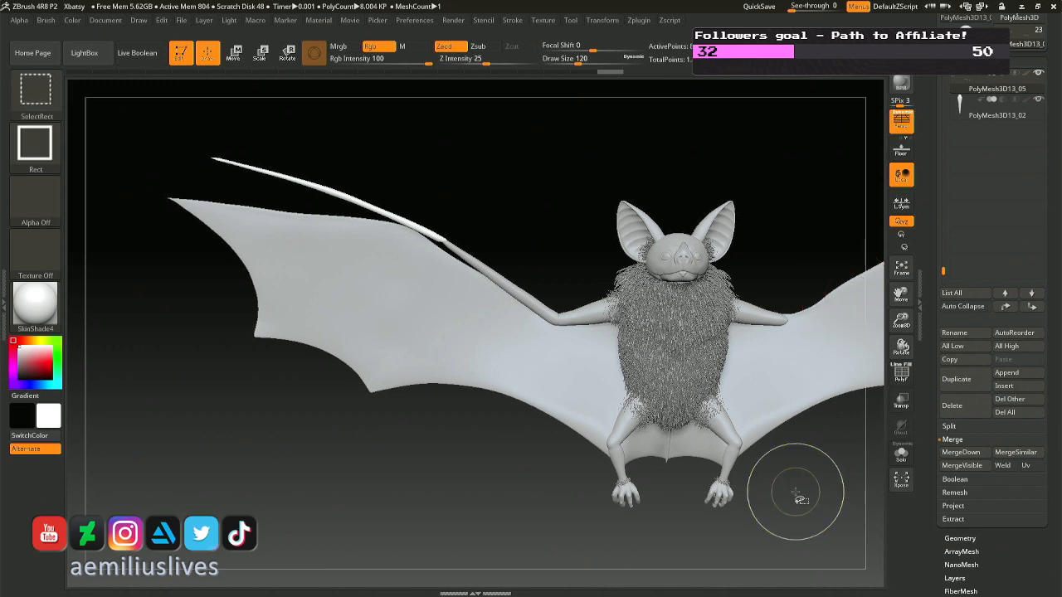
pyautogui.hotkey('ctrl', 'shift', 'z')
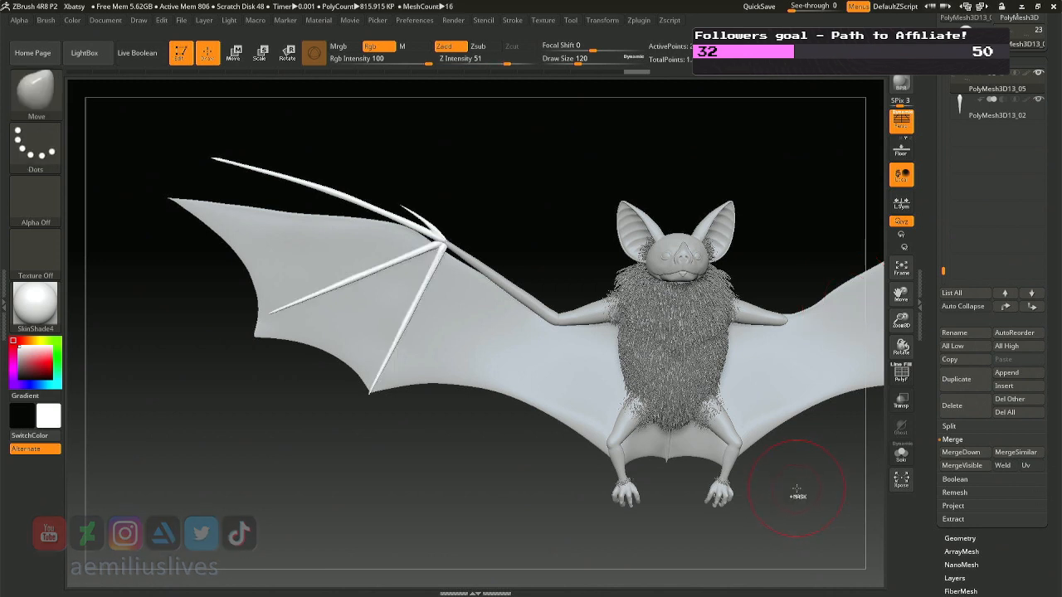
pyautogui.hotkey('ctrl', 'shift')
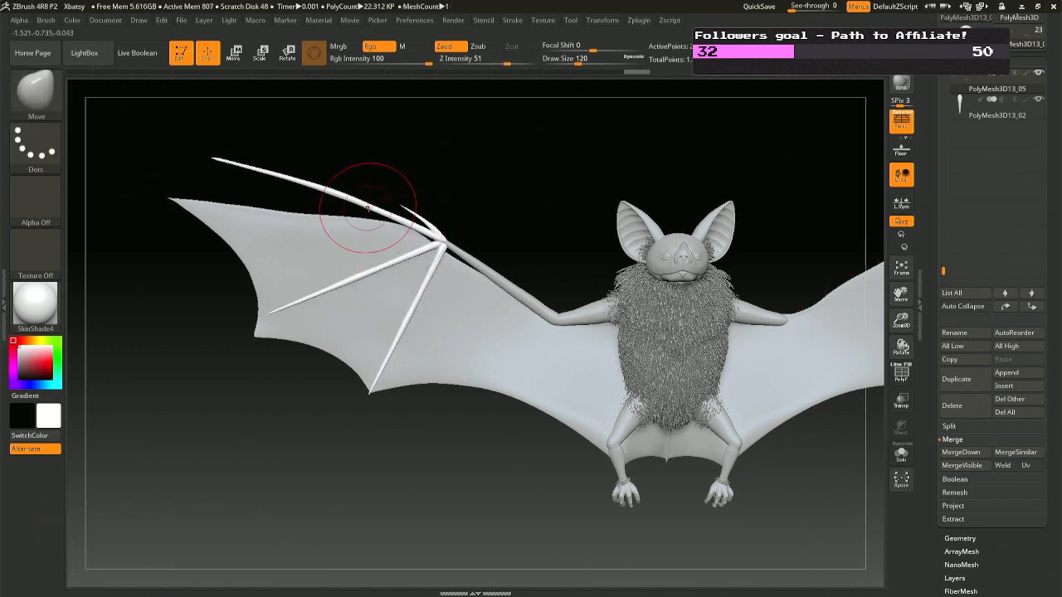
pyautogui.keyDown('ctrl'); pyautogui.keyDown('shift'); pyautogui.click(351, 200); pyautogui.keyUp('shift'); pyautogui.keyUp('ctrl')
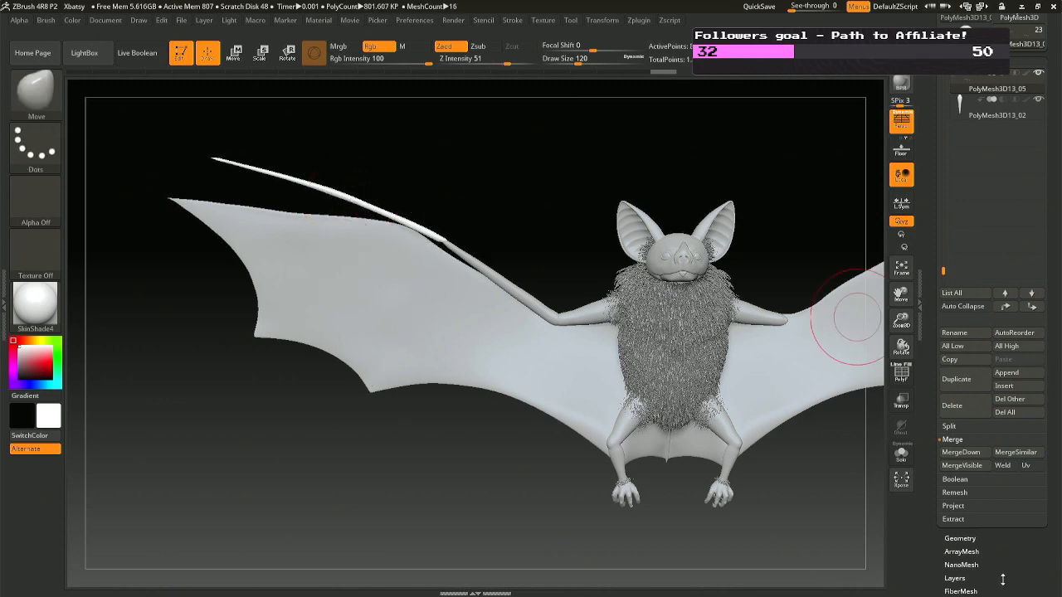
# - Smooth the isolated finger bone slightly with the Polish deformation
pyautogui.scroll(-5, 1002, 580)
pyautogui.click(964, 464)
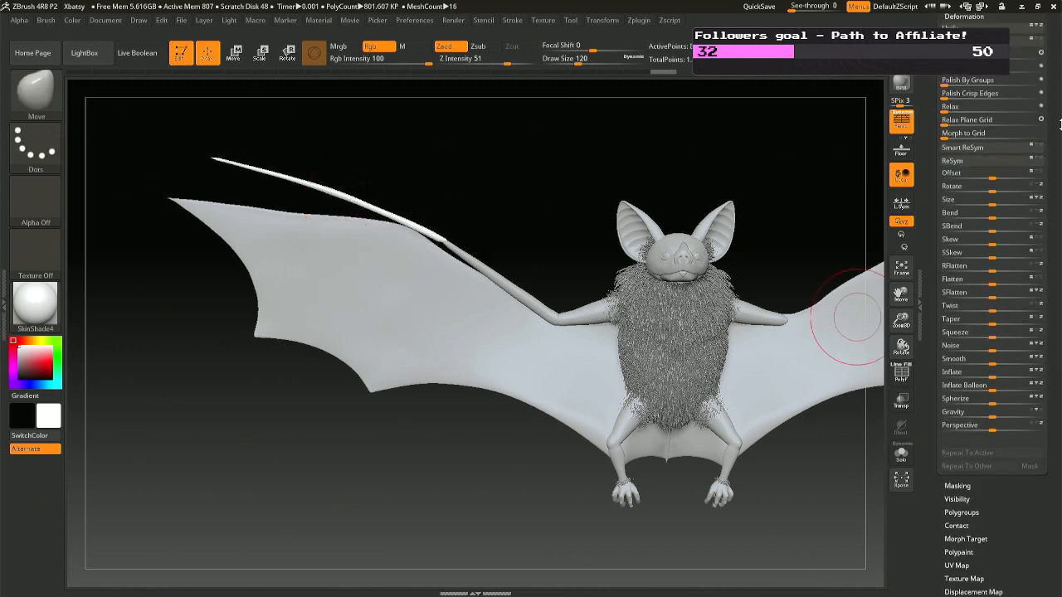
pyautogui.scroll(-8, 962, 249)
pyautogui.moveTo(944, 184); pyautogui.dragTo(948, 184)
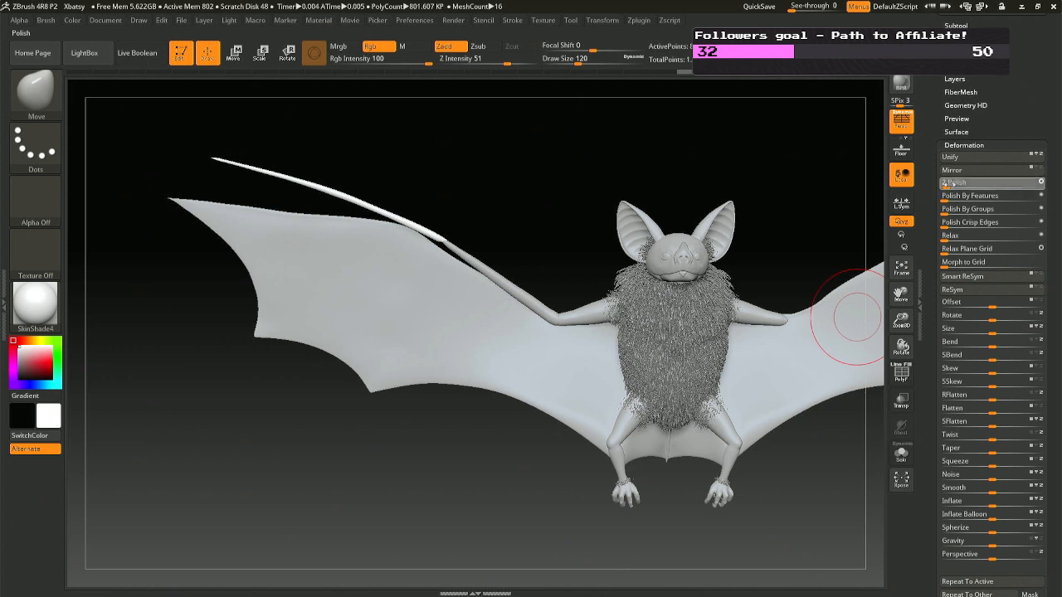
pyautogui.moveTo(1058, 189); pyautogui.dragTo(929, 194)
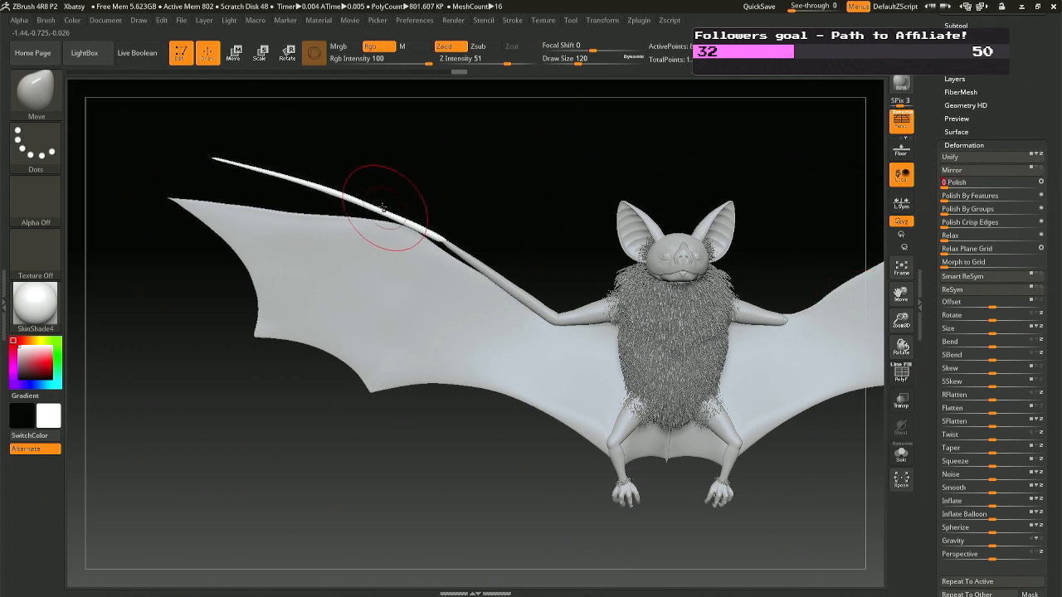
# - Unhide all the finger bones and make the forearm bone the active subtool
pyautogui.hotkey('ctrl', 'shift')
pyautogui.keyDown('ctrl'); pyautogui.keyDown('shift'); pyautogui.click(487, 209); pyautogui.keyUp('shift'); pyautogui.keyUp('ctrl')
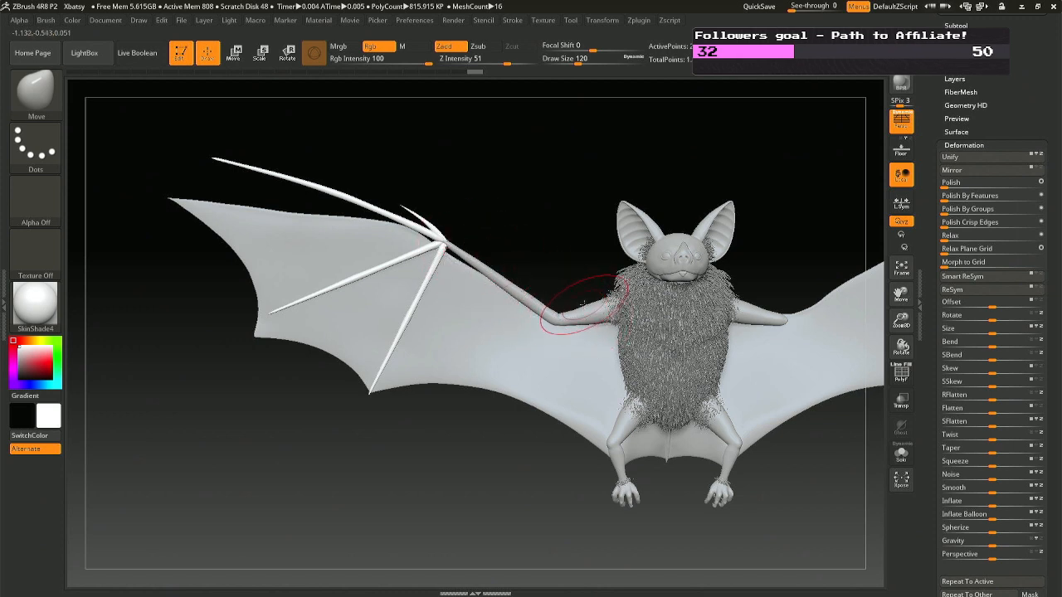
pyautogui.keyDown('alt'); pyautogui.click(504, 283); pyautogui.keyUp('alt')
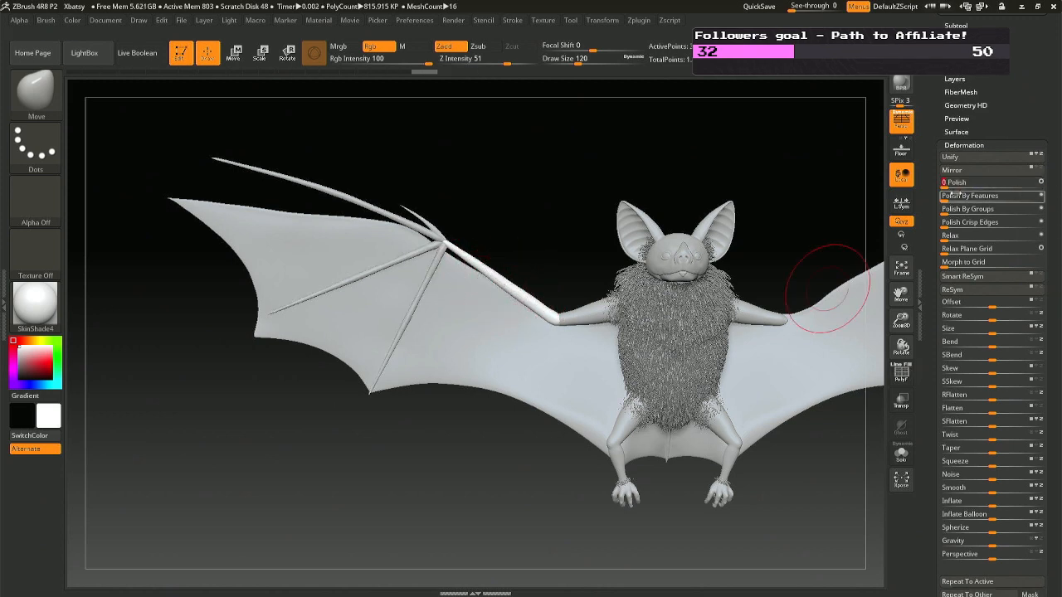
# - Bend the forearm bone into a slight curve with the Move brush at draw size 124 and smooth it with the Polish deformation
pyautogui.press('space')
pyautogui.moveTo(494, 268); pyautogui.dragTo(474, 267)
pyautogui.moveTo(527, 302)
pyautogui.mouseDown()
pyautogui.moveTo(509, 302)
pyautogui.moveTo(450, 251)
pyautogui.moveTo(501, 280)
pyautogui.mouseUp()
pyautogui.press('space')
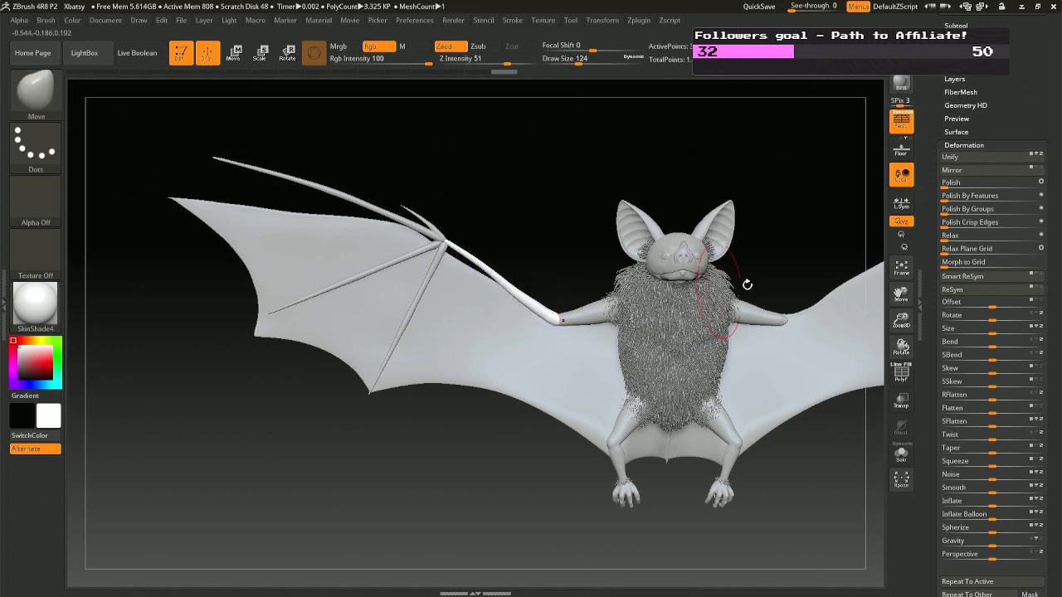
pyautogui.hotkey('ctrl', 'z')
pyautogui.moveTo(944, 184); pyautogui.dragTo(1059, 183)
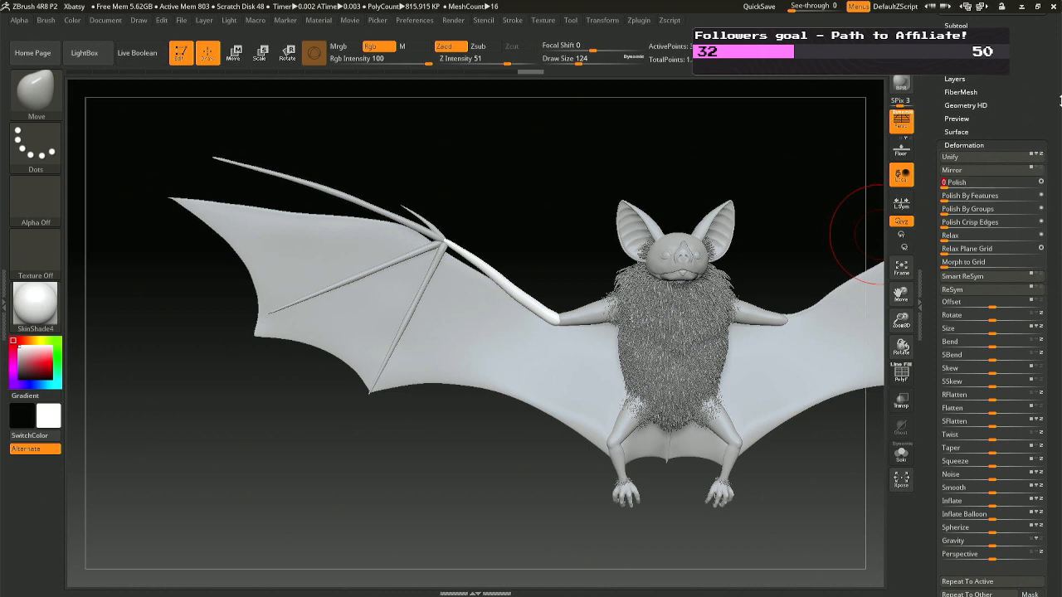
# - Remesh the forearm bone with ZRemesher at a target polygons count of 1.84551
pyautogui.moveTo(1059, 101); pyautogui.dragTo(1059, 198)
pyautogui.click(972, 135)
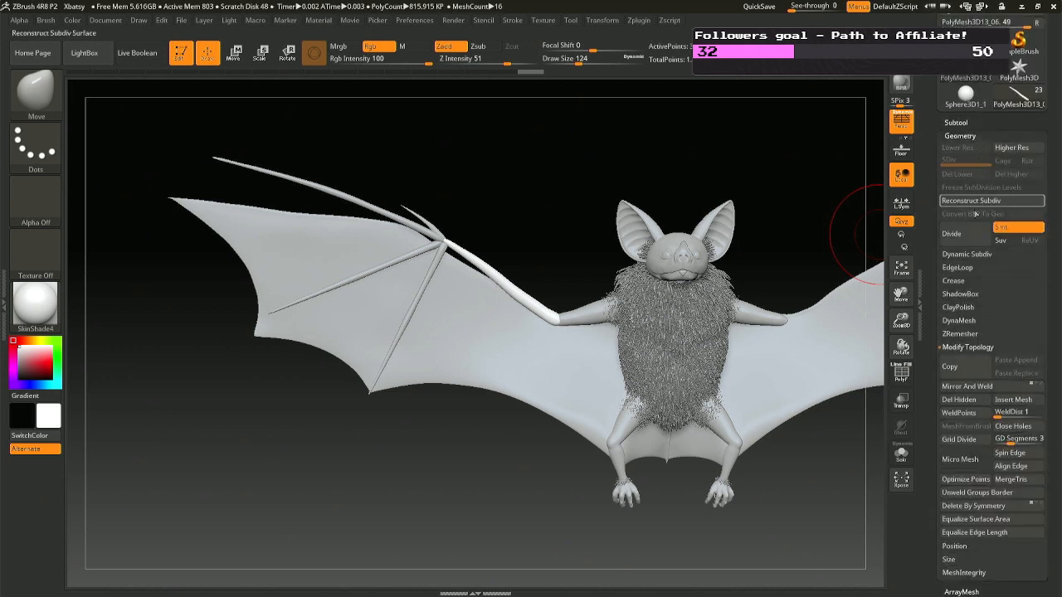
pyautogui.click(959, 333)
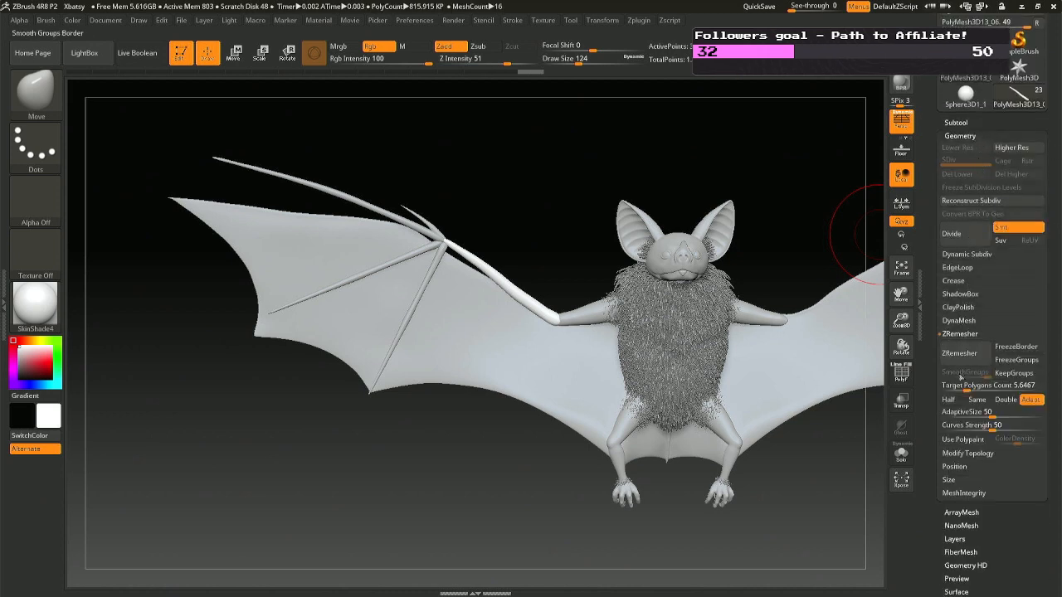
pyautogui.click(957, 385)
pyautogui.moveTo(957, 385); pyautogui.dragTo(956, 386)
pyautogui.click(950, 353)
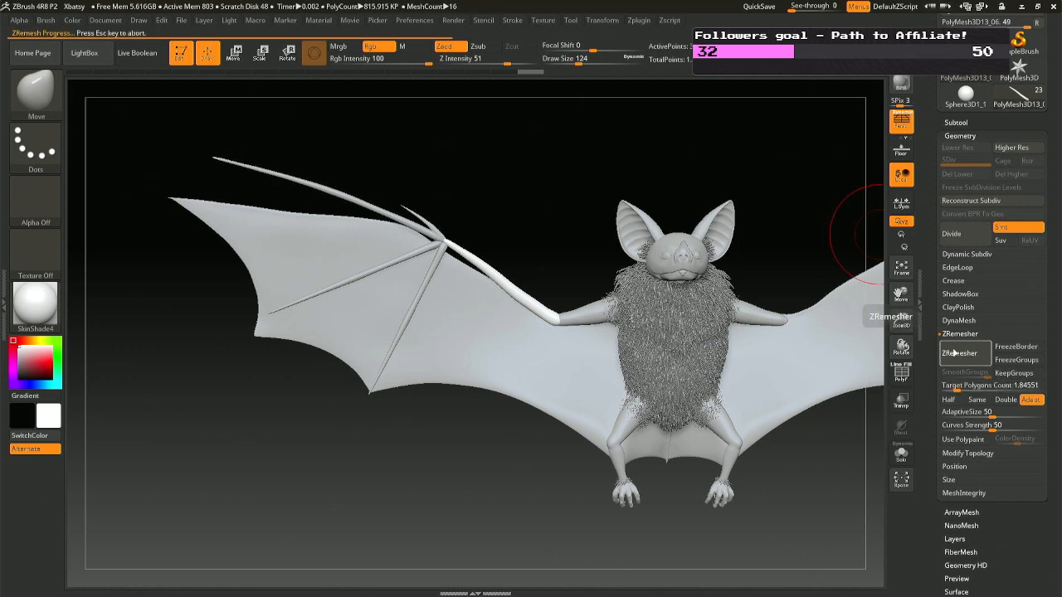
# - Smooth the remeshed forearm bone with the Polish deformation
pyautogui.moveTo(1059, 419); pyautogui.dragTo(1044, 314)
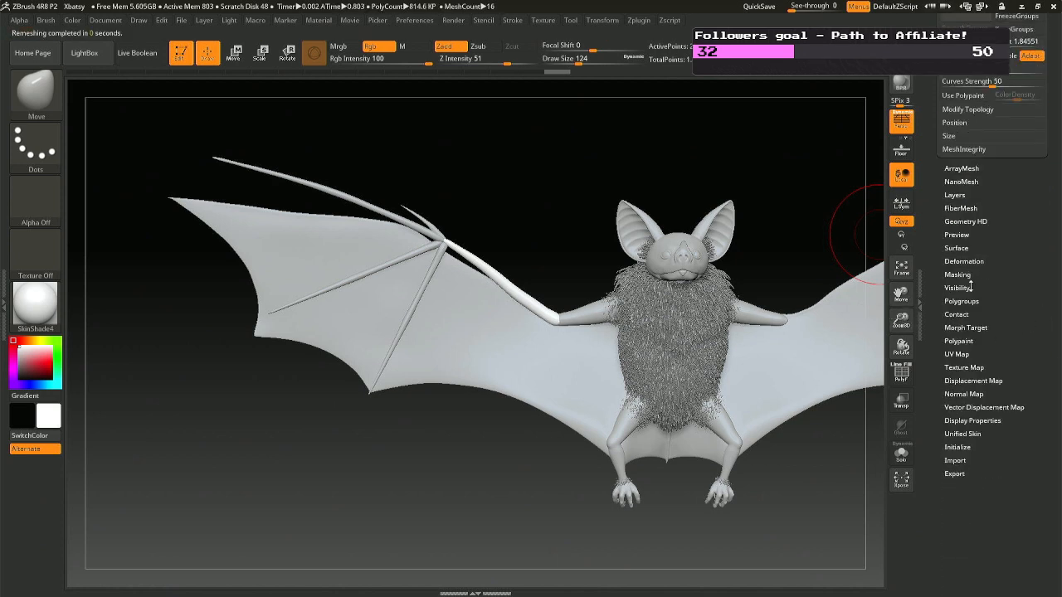
pyautogui.click(964, 261)
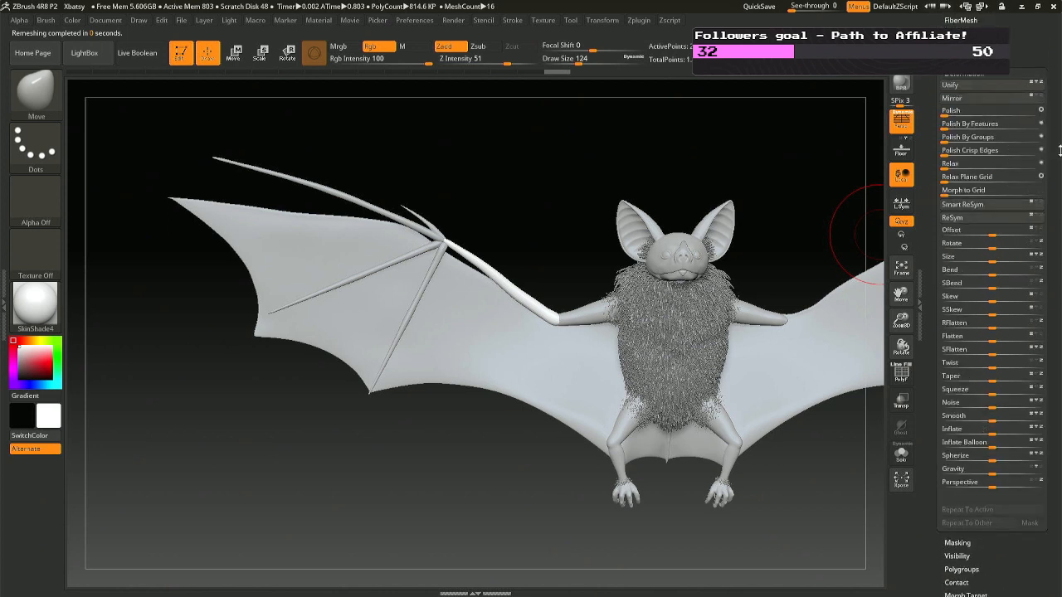
pyautogui.moveTo(945, 113); pyautogui.dragTo(1040, 114)
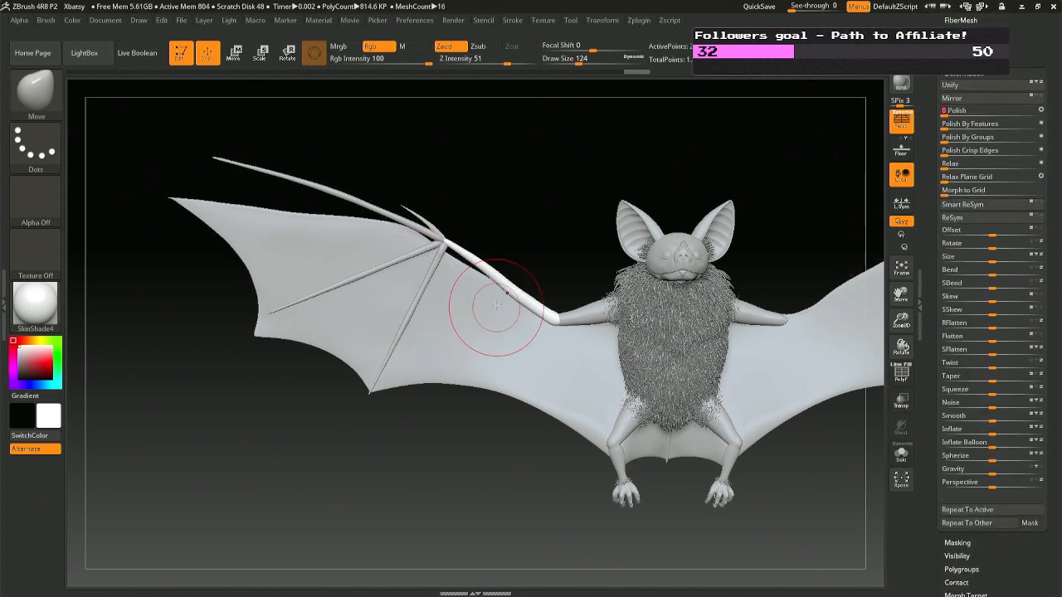
# - Refine the forearm bone's curve with the Move brush at draw sizes 83 and 97, and check it from above
pyautogui.press('space')
pyautogui.moveTo(512, 304); pyautogui.dragTo(507, 304)
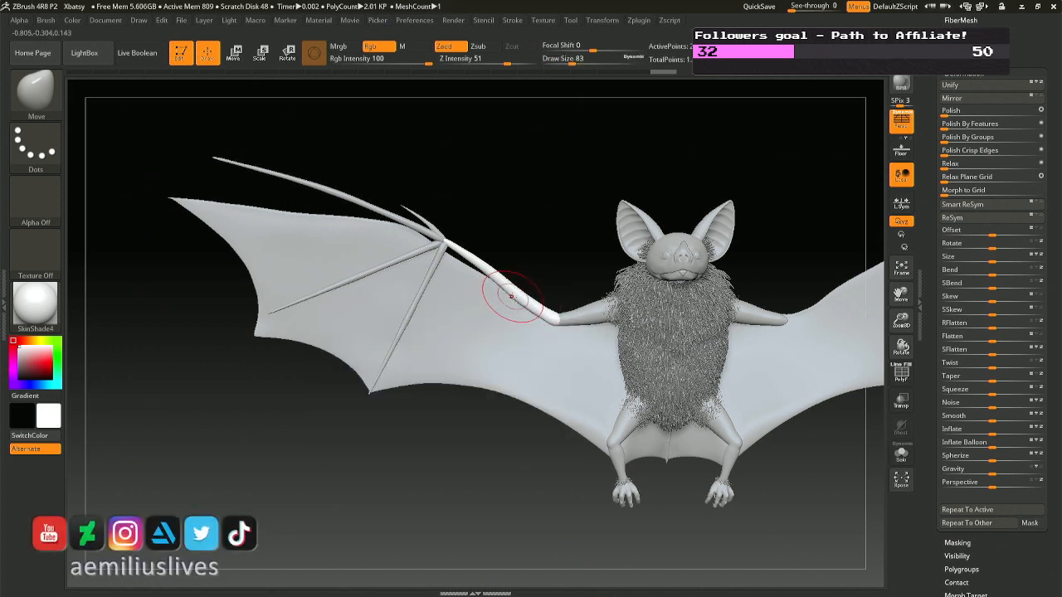
pyautogui.press('space')
pyautogui.moveTo(512, 296); pyautogui.dragTo(516, 295)
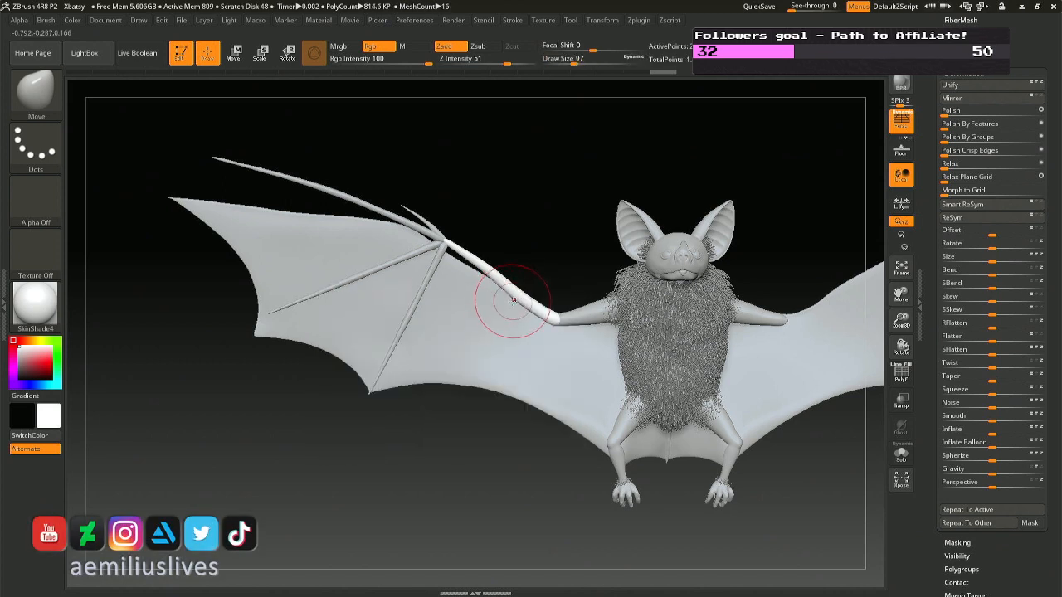
pyautogui.moveTo(557, 322); pyautogui.dragTo(557, 427, button='right')
pyautogui.moveTo(524, 276); pyautogui.dragTo(510, 333, button='right')
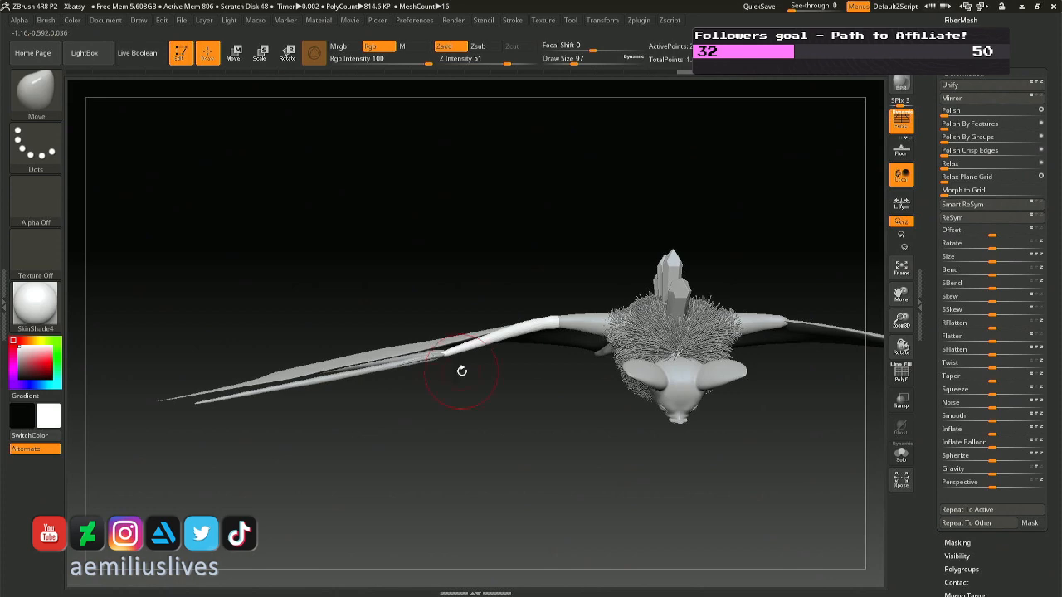
pyautogui.moveTo(462, 370); pyautogui.dragTo(469, 208, button='right')
pyautogui.moveTo(479, 269)
pyautogui.mouseDown(button='right')
pyautogui.moveTo(479, 250)
pyautogui.moveTo(448, 279)
pyautogui.mouseUp(button='right')
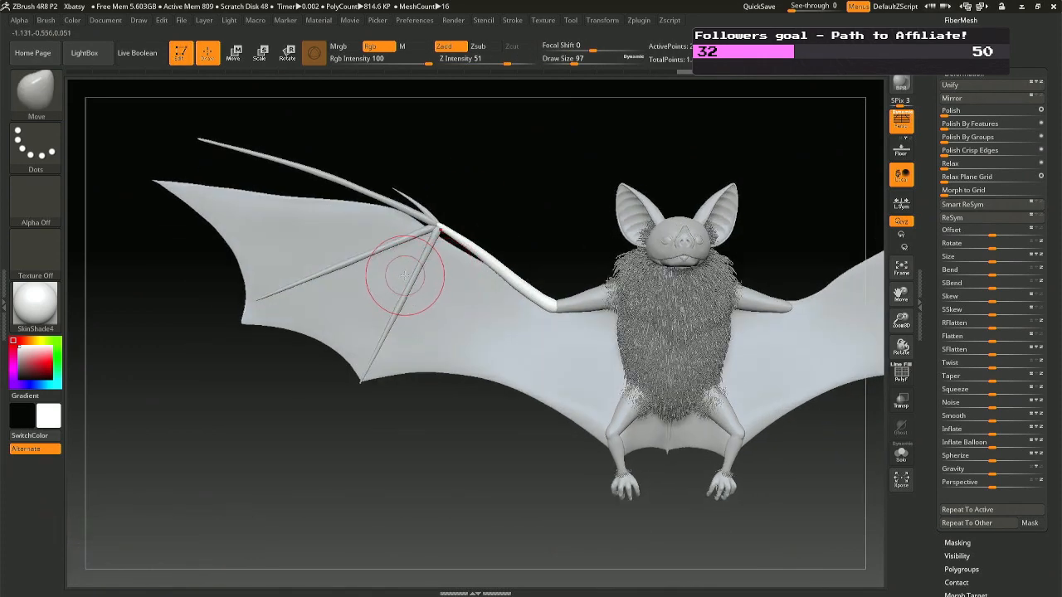
# - Make the finger bones the active subtool and switch to the Move Topological brush
pyautogui.keyDown('alt'); pyautogui.click(343, 180); pyautogui.keyUp('alt')
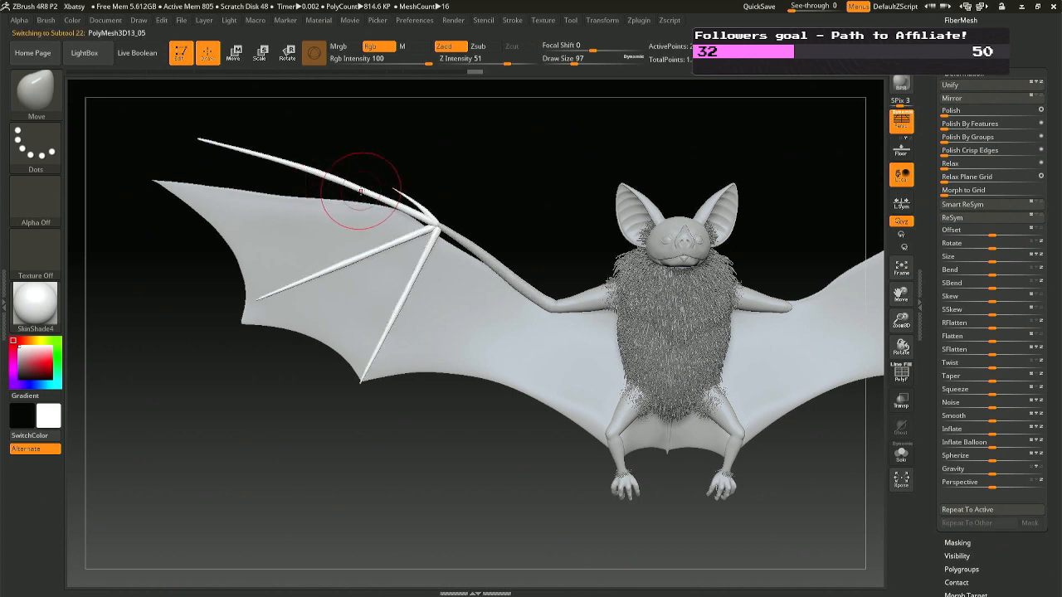
pyautogui.press('space')
pyautogui.moveTo(362, 204); pyautogui.dragTo(370, 204)
pyautogui.press('b')
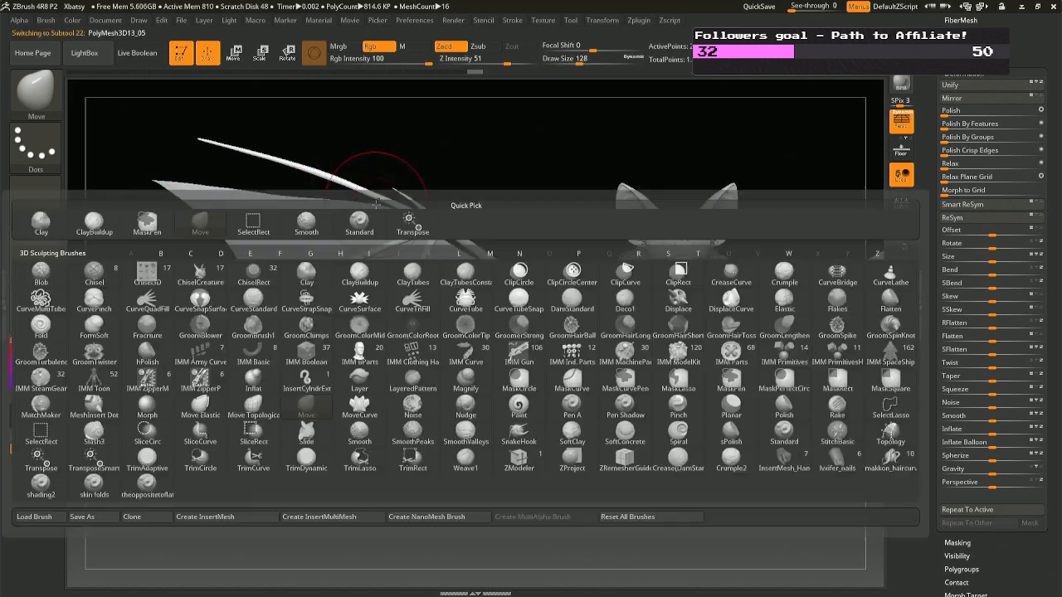
pyautogui.press('m')
pyautogui.press('l')
pyautogui.click(341, 229)
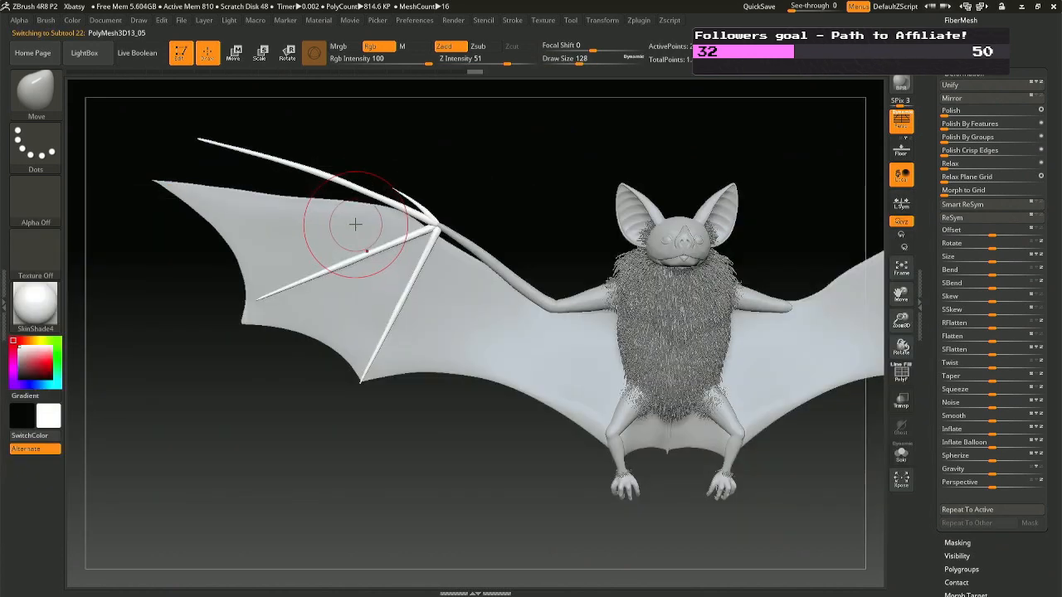
pyautogui.press('b')
pyautogui.press('m')
pyautogui.press('t')
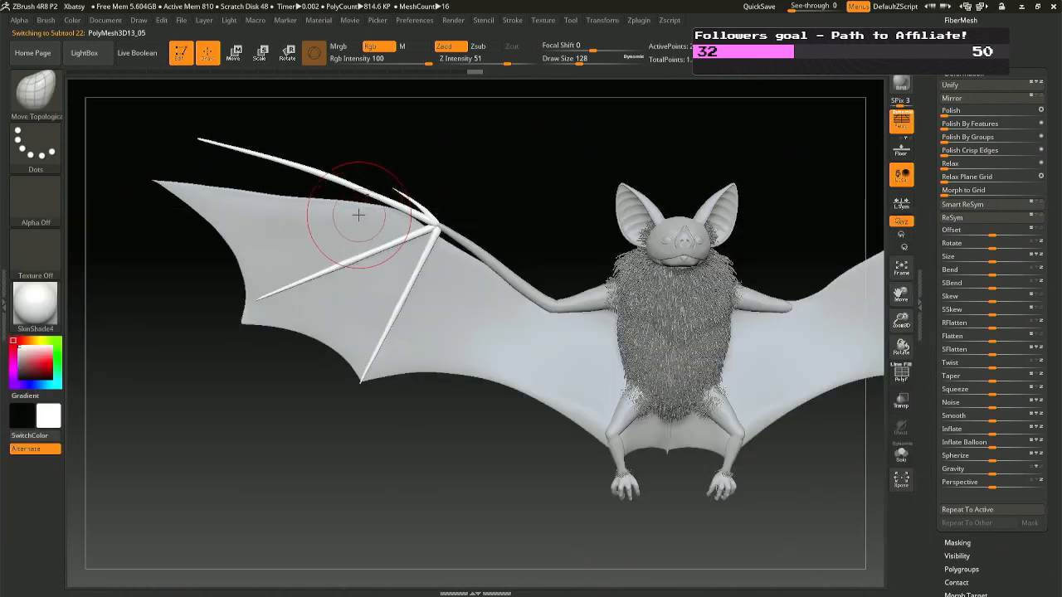
# - Adjust the arch of the longest finger bone with the Move Topological brush at draw sizes 177 and 251
pyautogui.press('space')
pyautogui.moveTo(357, 214); pyautogui.dragTo(371, 214)
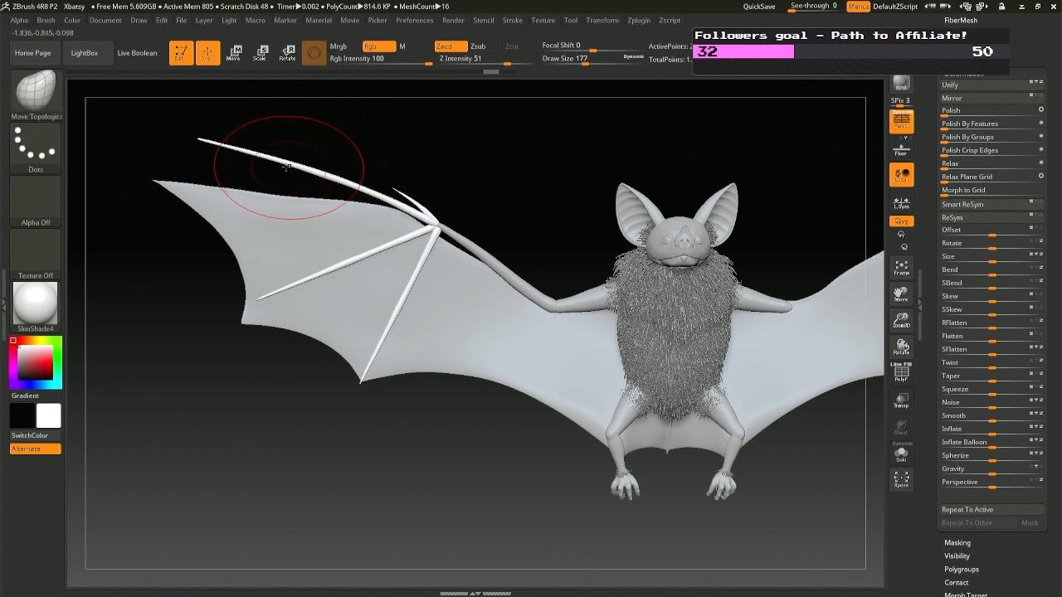
pyautogui.press('space')
pyautogui.moveTo(286, 165); pyautogui.dragTo(296, 165)
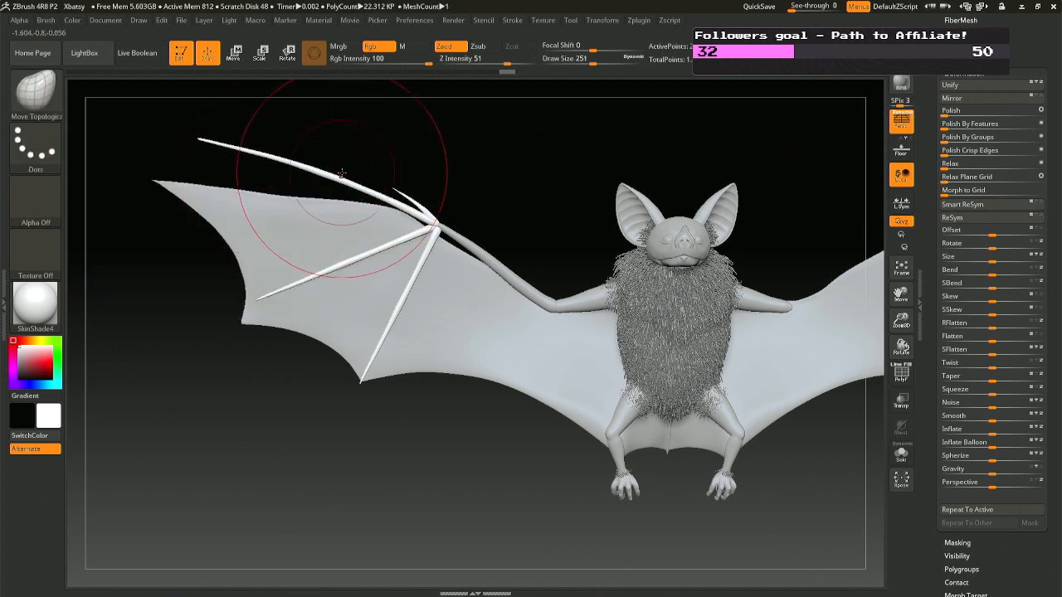
# - Isolate the longest finger bone, try reshaping its middle with the Move Topological brush at draw size 140, and undo the reshaping
pyautogui.hotkey('ctrl', 'shift')
pyautogui.keyDown('ctrl'); pyautogui.keyDown('shift'); pyautogui.click(350, 185); pyautogui.keyUp('shift'); pyautogui.keyUp('ctrl')
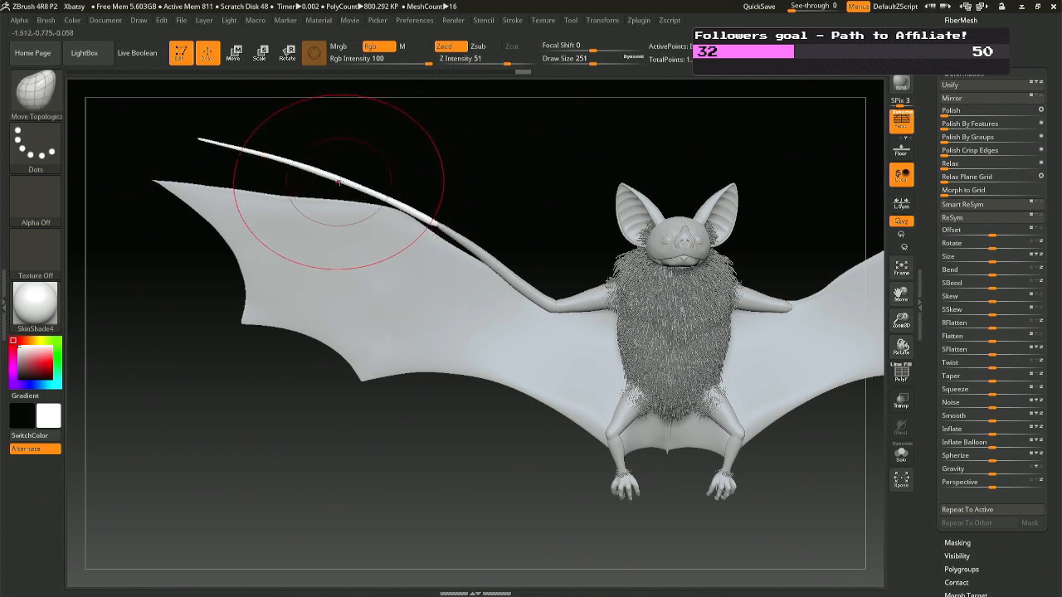
pyautogui.press('space')
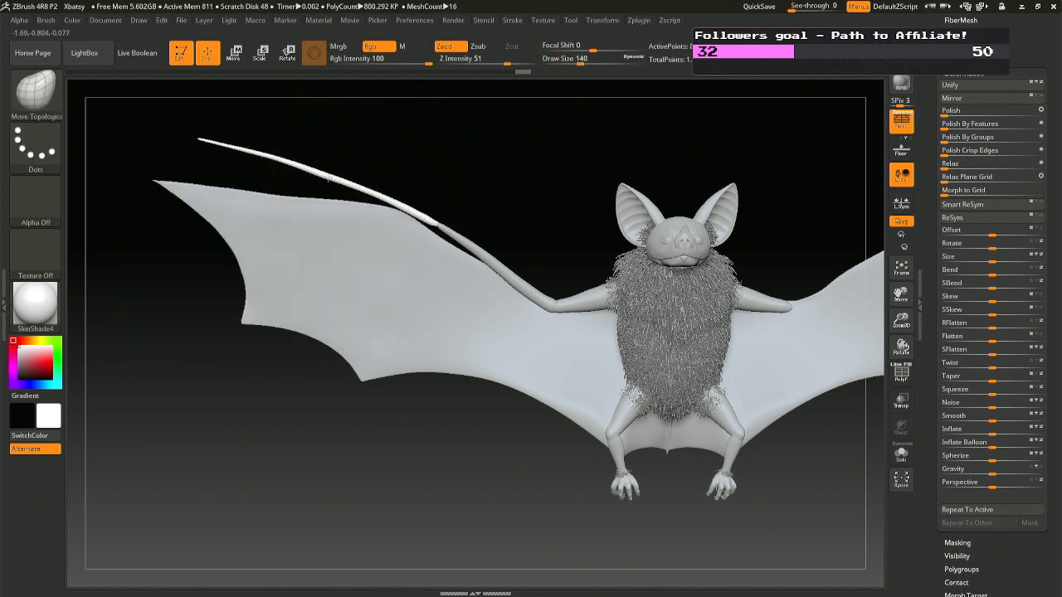
pyautogui.press('ctrl')
pyautogui.press('shift')
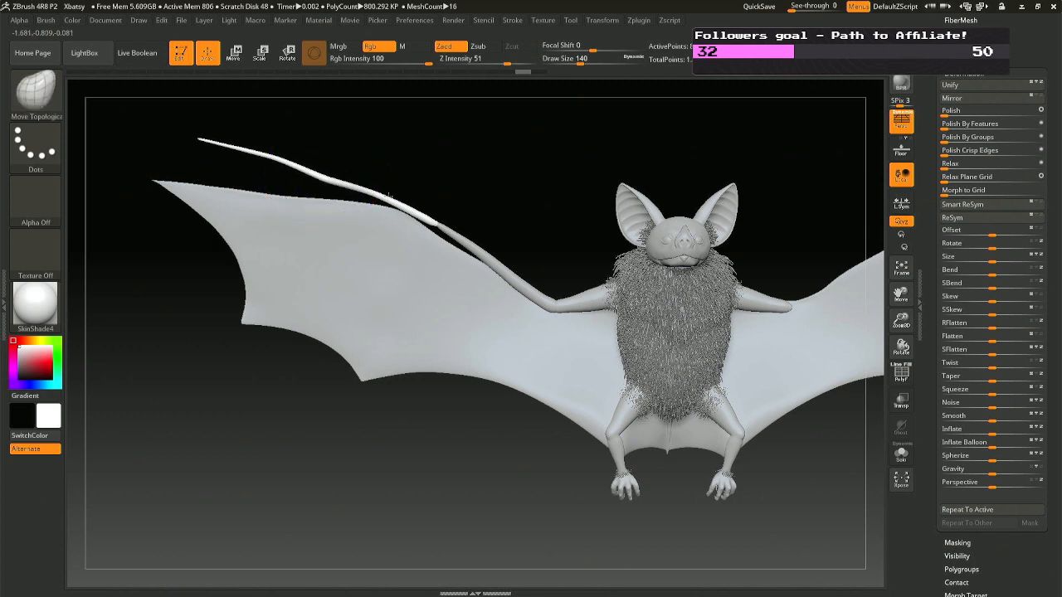
pyautogui.hotkey('ctrl', 'z')
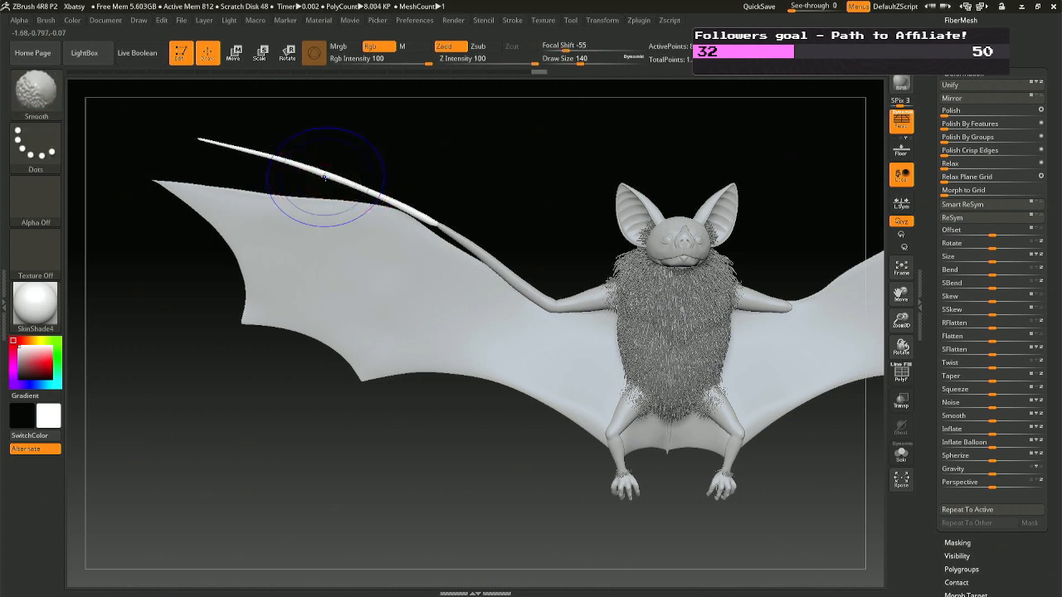
# - Even out the isolated finger bone with Smooth brush strokes and the Polish deformation
pyautogui.keyDown('shift'); pyautogui.moveTo(319, 175); pyautogui.dragTo(321, 173); pyautogui.keyUp('shift')
pyautogui.keyDown('shift'); pyautogui.moveTo(409, 212); pyautogui.dragTo(412, 211); pyautogui.keyUp('shift')
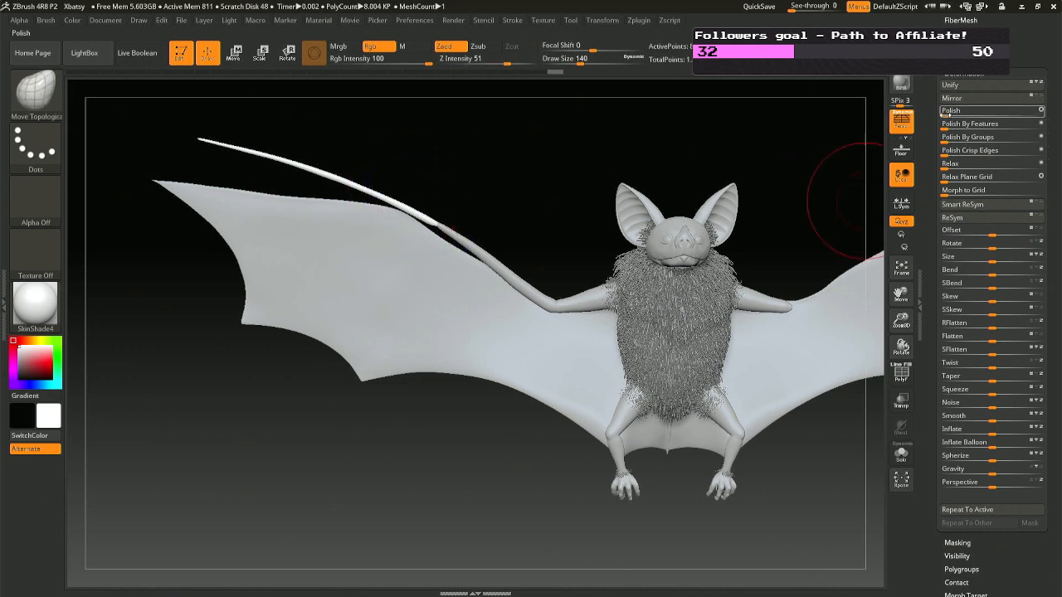
pyautogui.moveTo(1058, 119); pyautogui.dragTo(1058, 119)
pyautogui.moveTo(955, 111); pyautogui.dragTo(981, 111)
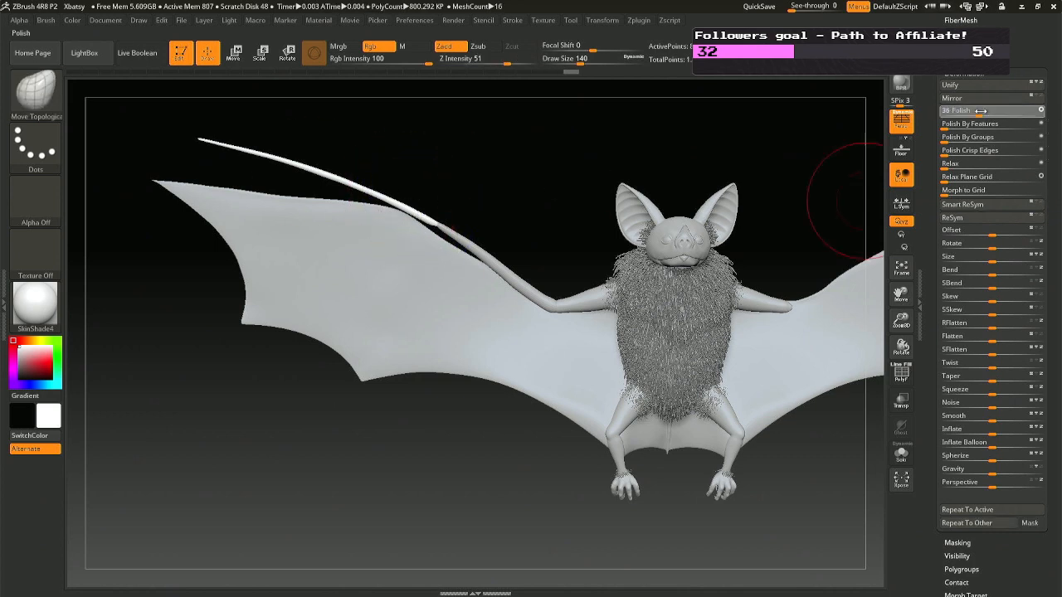
pyautogui.moveTo(379, 152); pyautogui.dragTo(407, 147)
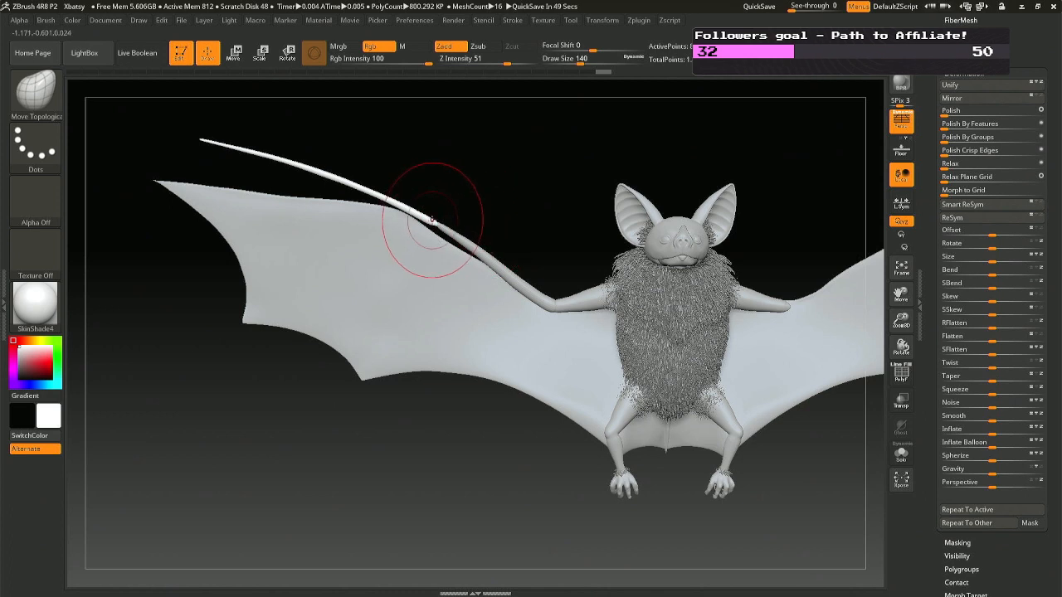
# - Unhide all the finger bones and shift them slightly toward the forearm with the Transpose gizmo
pyautogui.keyDown('ctrl'); pyautogui.keyDown('shift'); pyautogui.click(501, 177); pyautogui.keyUp('shift'); pyautogui.keyUp('ctrl')
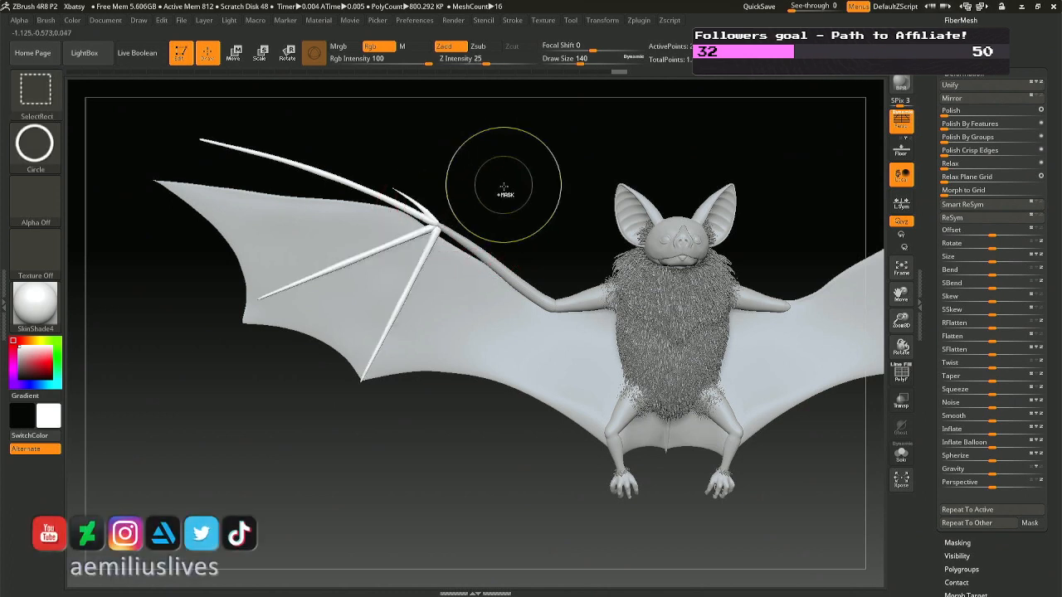
pyautogui.press('r')
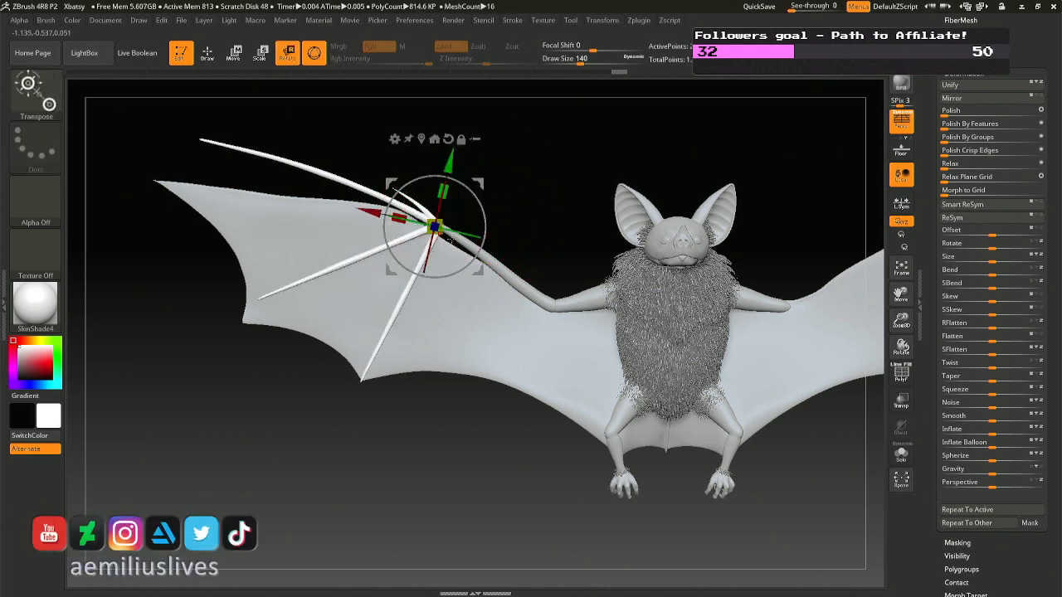
pyautogui.moveTo(435, 243); pyautogui.dragTo(485, 274)
pyautogui.press('q')
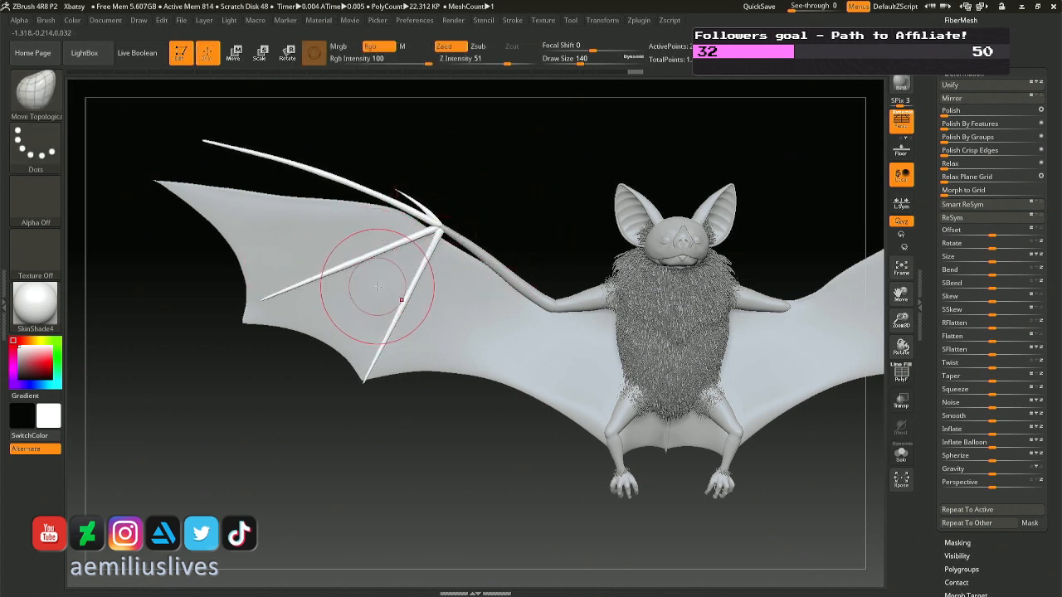
# - Shorten the forearm bone by scaling it lengthwise from the elbow to about 0.88 with the Transpose gizmo
pyautogui.keyDown('alt'); pyautogui.click(552, 303); pyautogui.keyUp('alt')
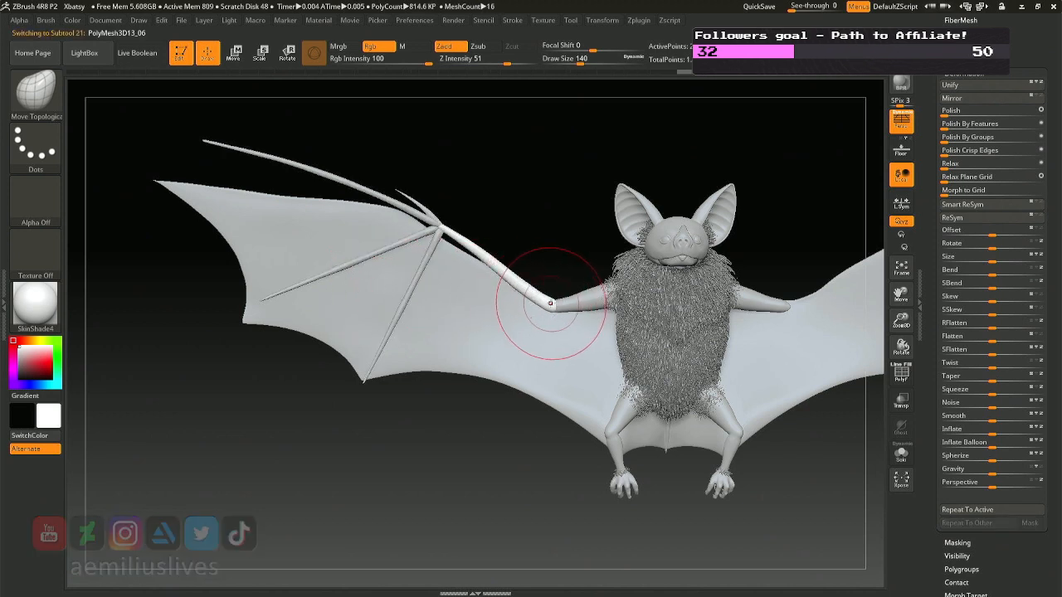
pyautogui.press('r')
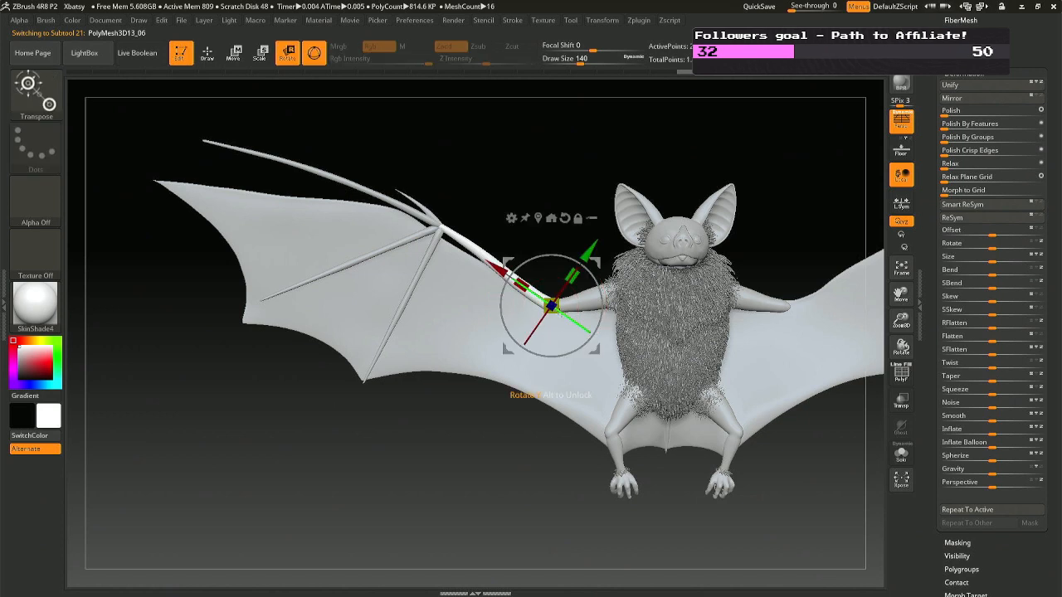
pyautogui.moveTo(520, 284); pyautogui.dragTo(522, 286)
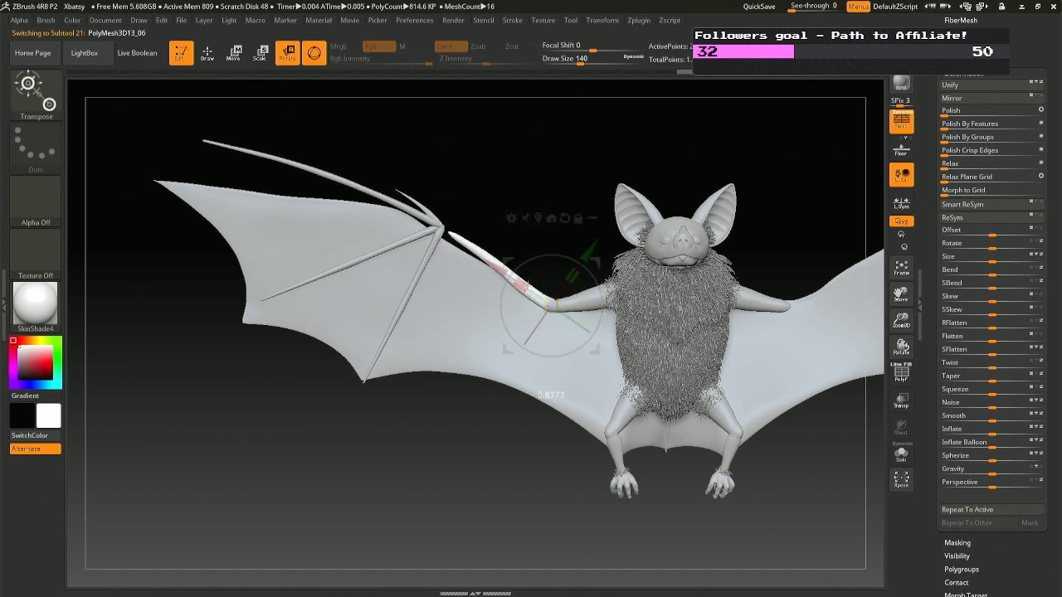
pyautogui.moveTo(525, 285); pyautogui.dragTo(526, 286)
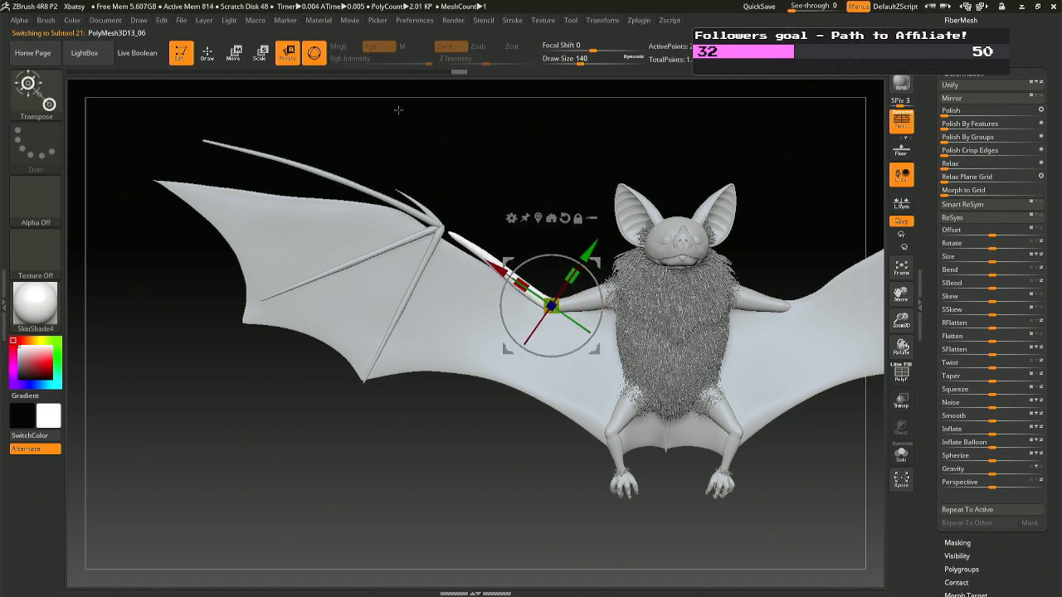
# - Select the finger bones and move them slightly inward with the Transpose gizmo so their base meets the shortened forearm bone
pyautogui.click(208, 52)
pyautogui.keyDown('alt'); pyautogui.click(435, 242); pyautogui.keyUp('alt')
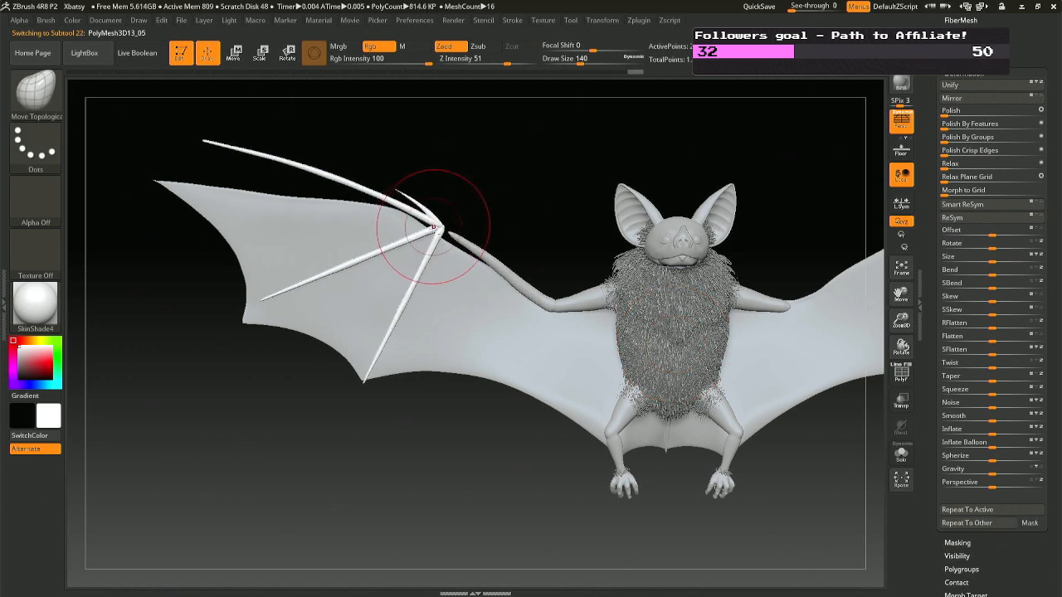
pyautogui.press('r')
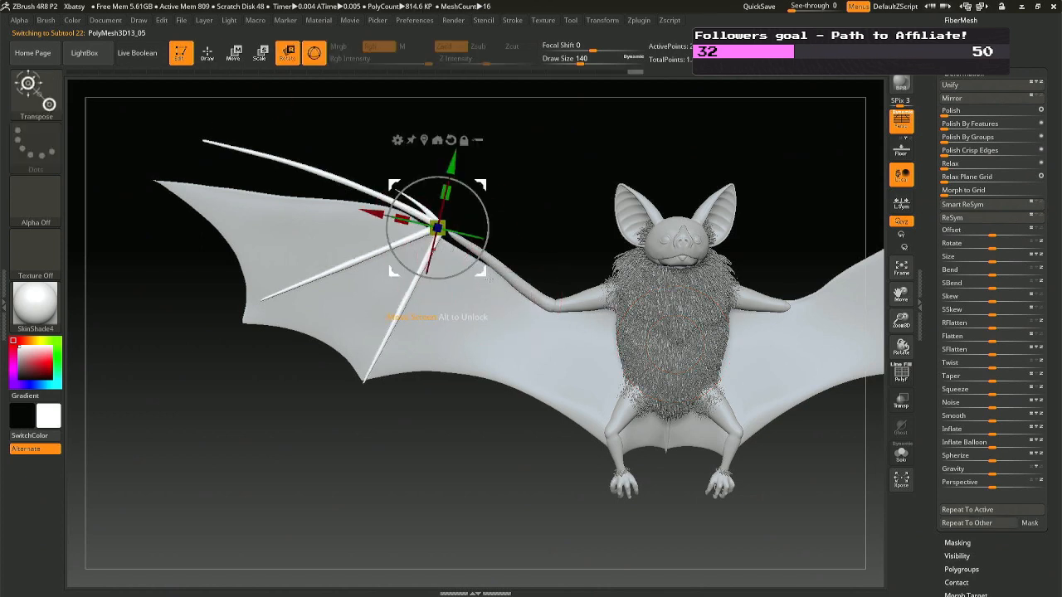
pyautogui.moveTo(482, 272); pyautogui.dragTo(494, 280)
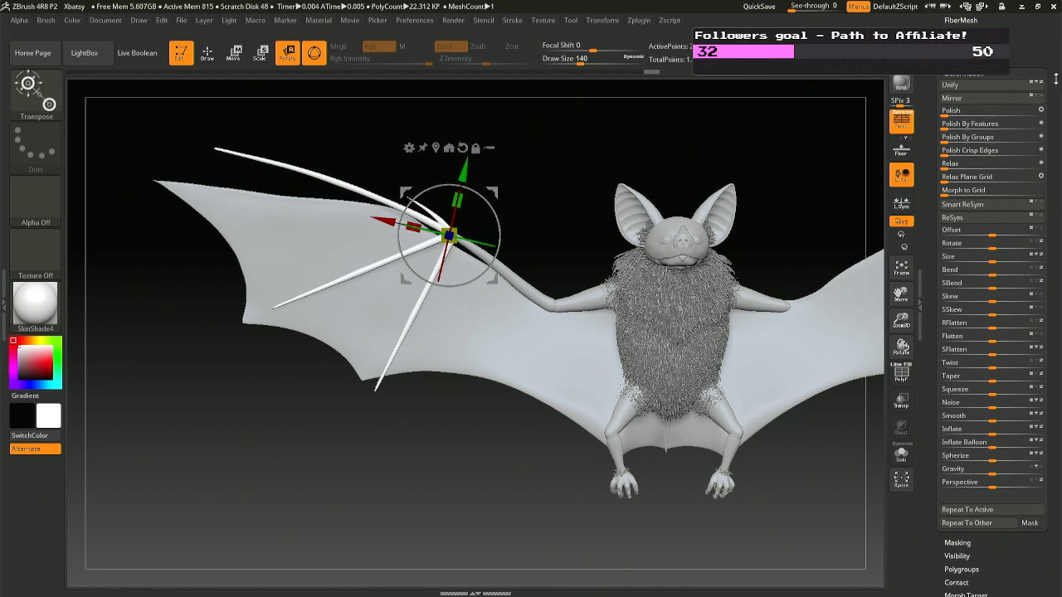
# - Mirror the finger bones onto the opposite wing with Mirror And Weld
pyautogui.scroll(3, 992, 102)
pyautogui.click(962, 78)
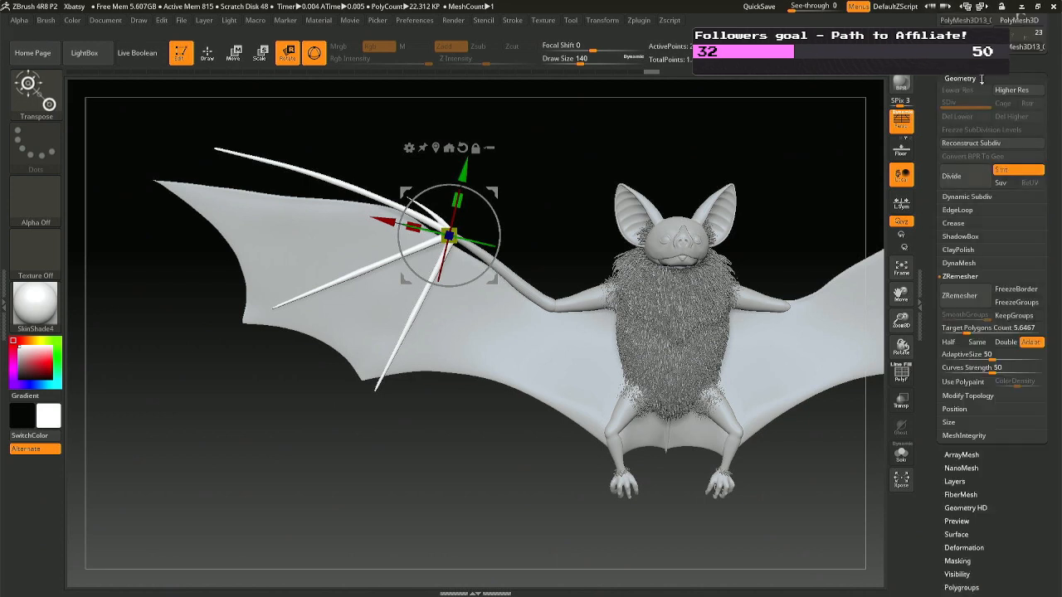
pyautogui.press('q')
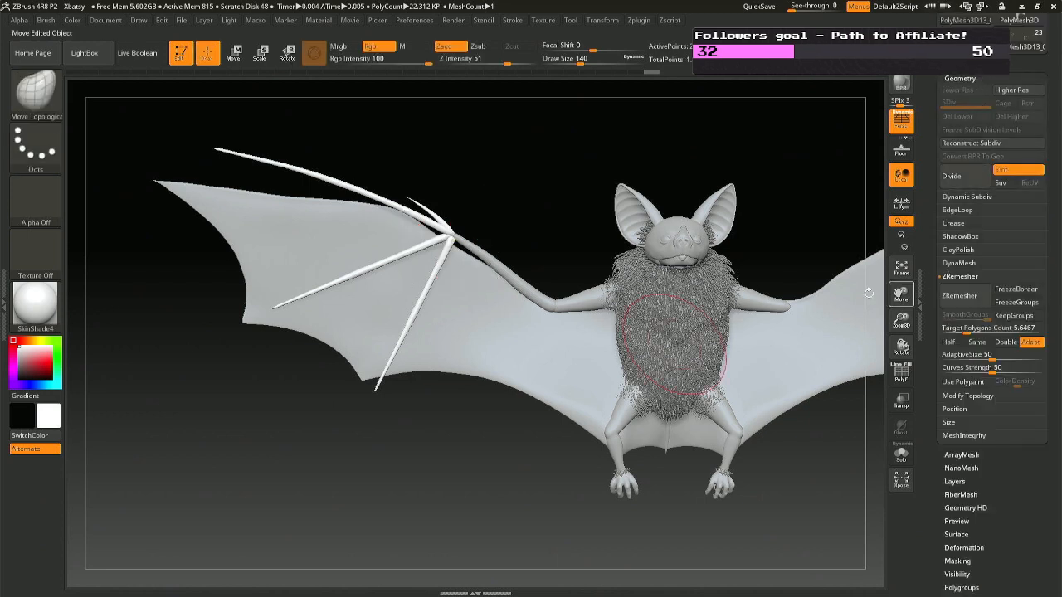
pyautogui.click(969, 397)
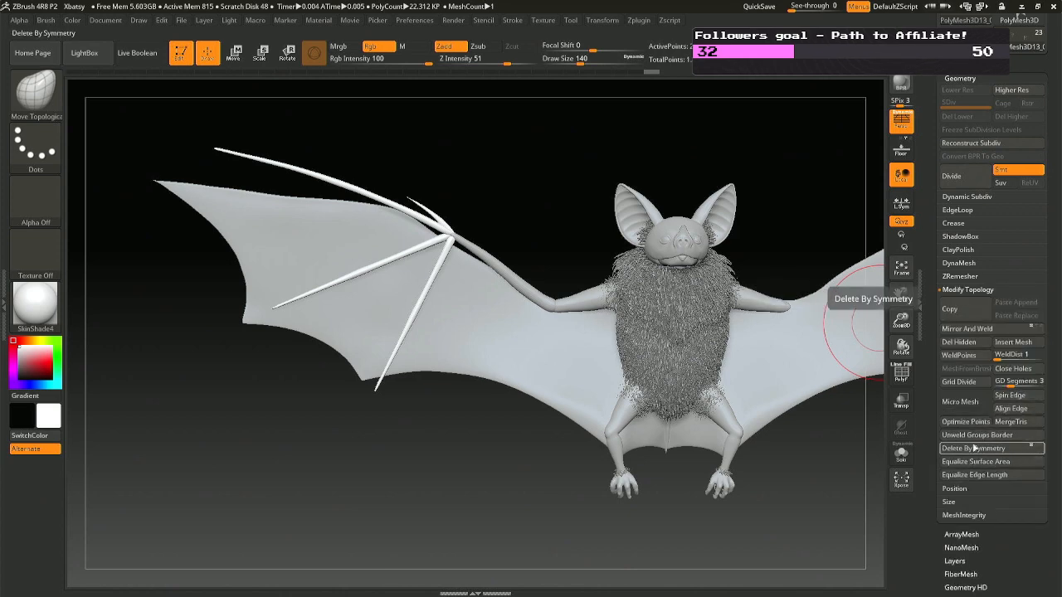
pyautogui.keyDown('alt'); pyautogui.moveTo(766, 372); pyautogui.dragTo(497, 371, button='right'); pyautogui.keyUp('alt')
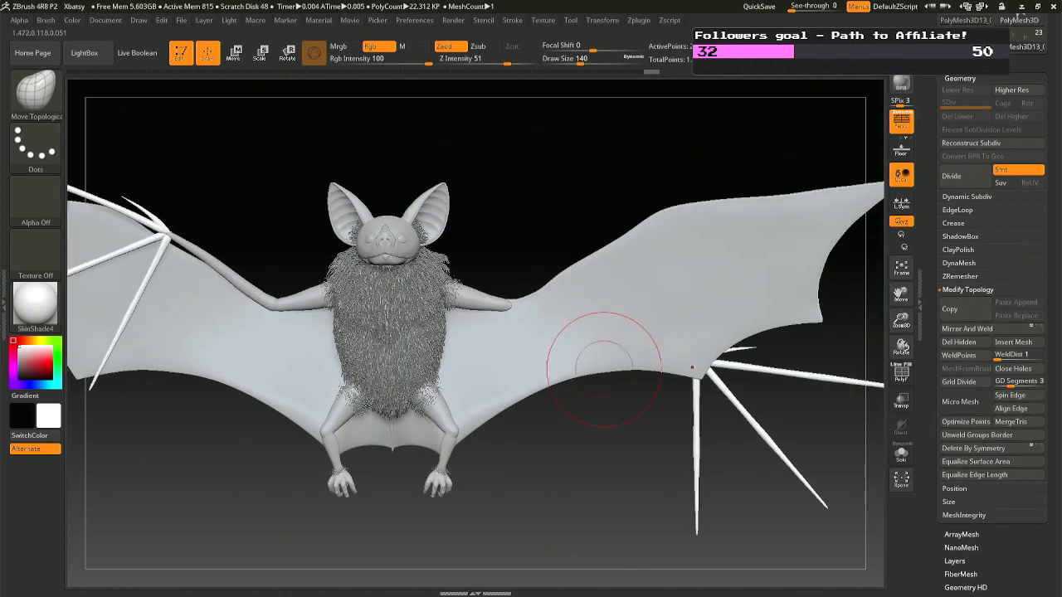
pyautogui.click(983, 329)
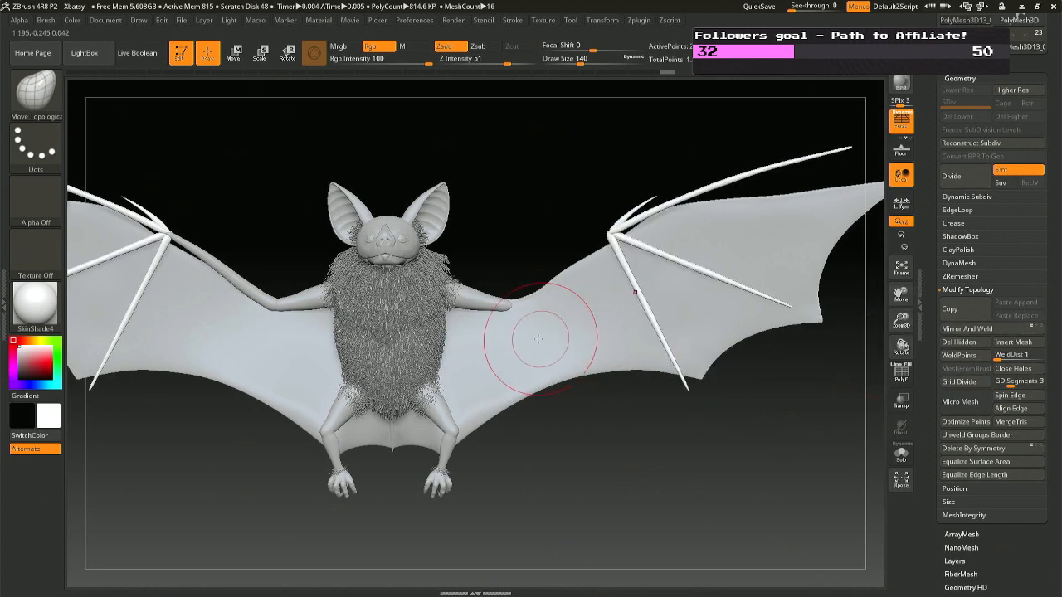
# - Select the forearm bone and mirror it onto the opposite arm with Mirror And Weld
pyautogui.keyDown('alt'); pyautogui.moveTo(502, 352); pyautogui.dragTo(737, 345, button='right'); pyautogui.keyUp('alt')
pyautogui.keyDown('alt'); pyautogui.click(466, 276); pyautogui.keyUp('alt')
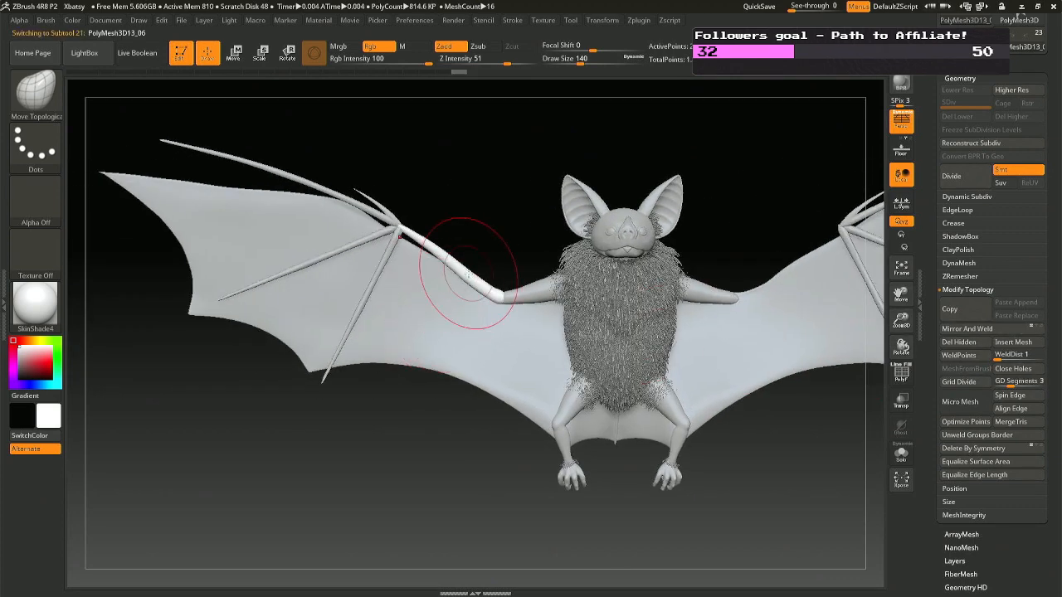
pyautogui.click(967, 330)
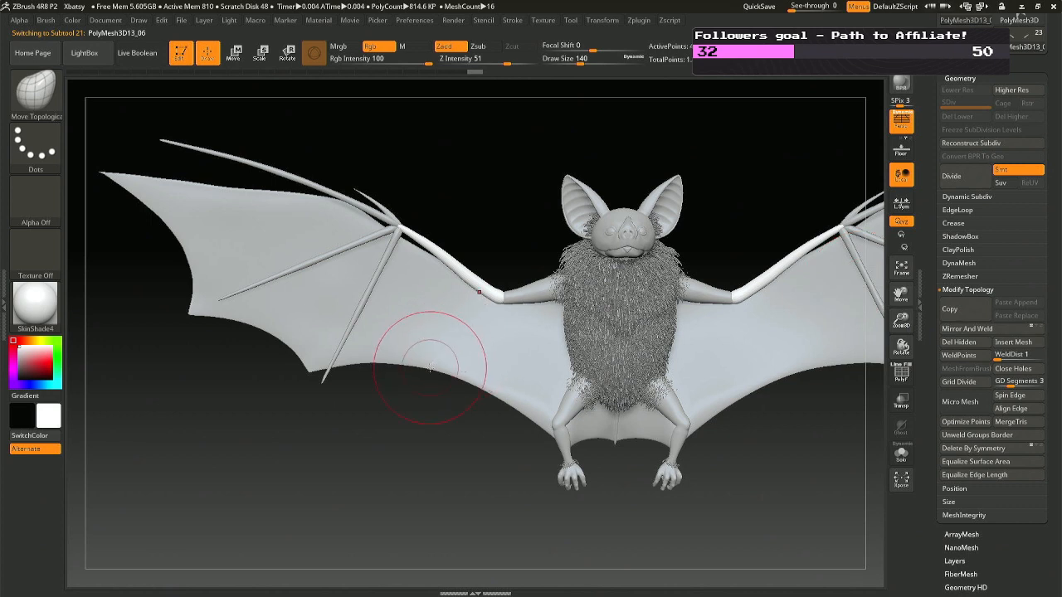
# - Smooth the forearm bone at draw size 120 and set the Smooth brush's focal shift to 22
pyautogui.press('space')
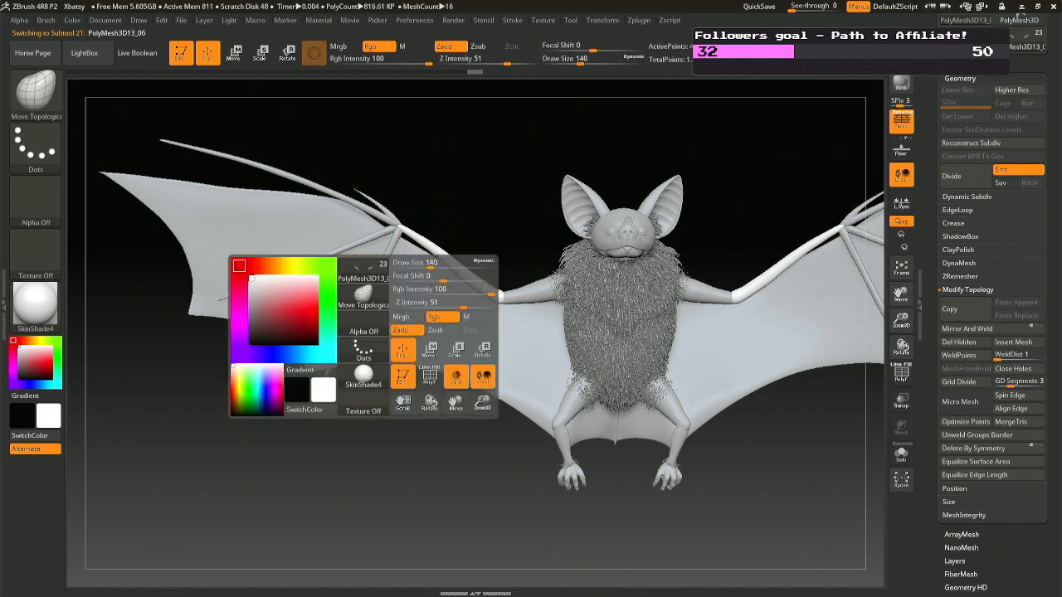
pyautogui.moveTo(443, 262); pyautogui.dragTo(437, 262)
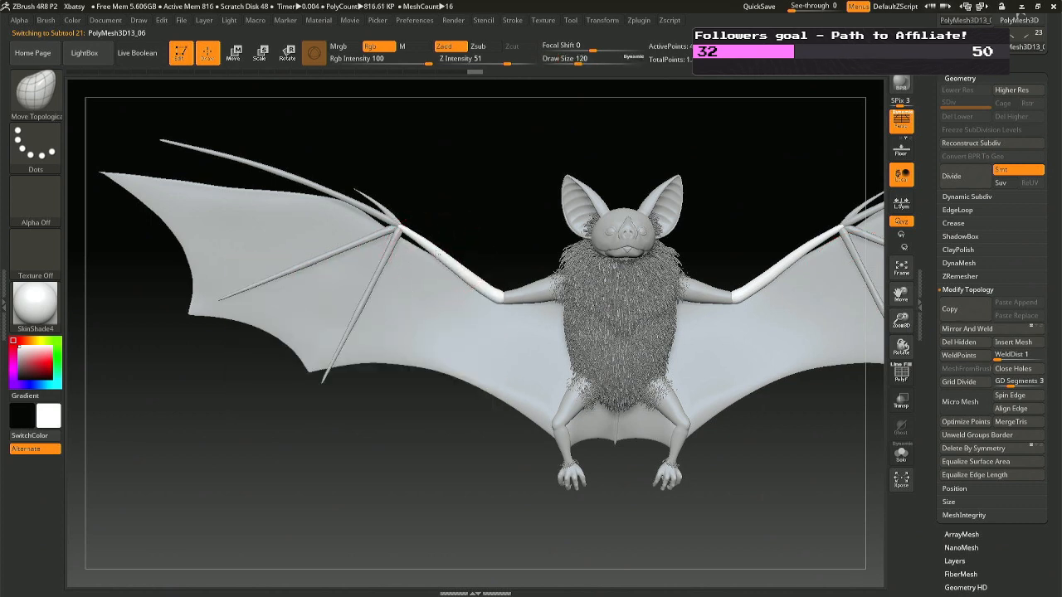
pyautogui.press('shift')
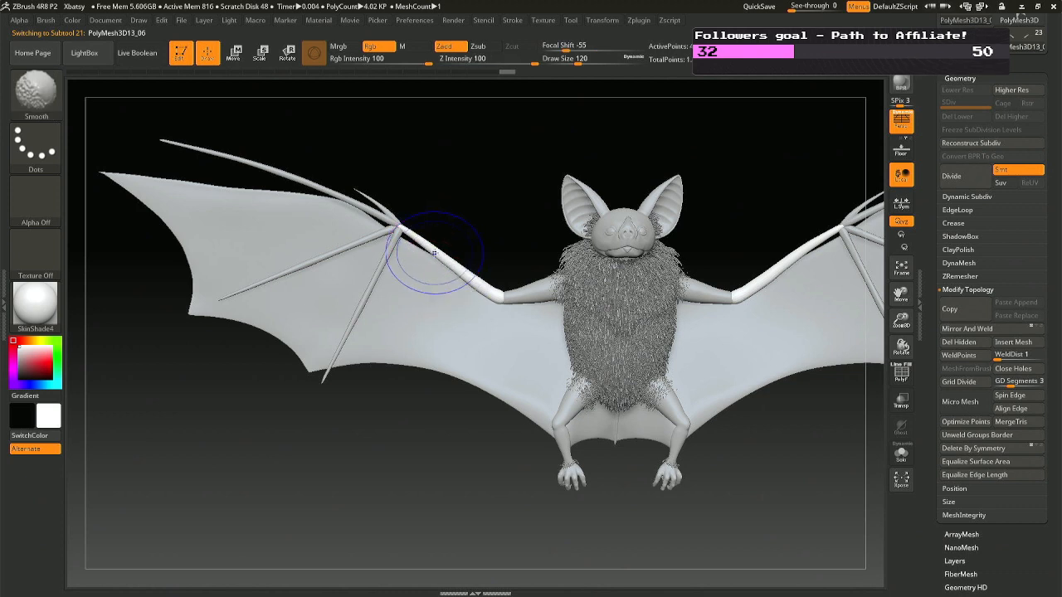
pyautogui.press('shift')
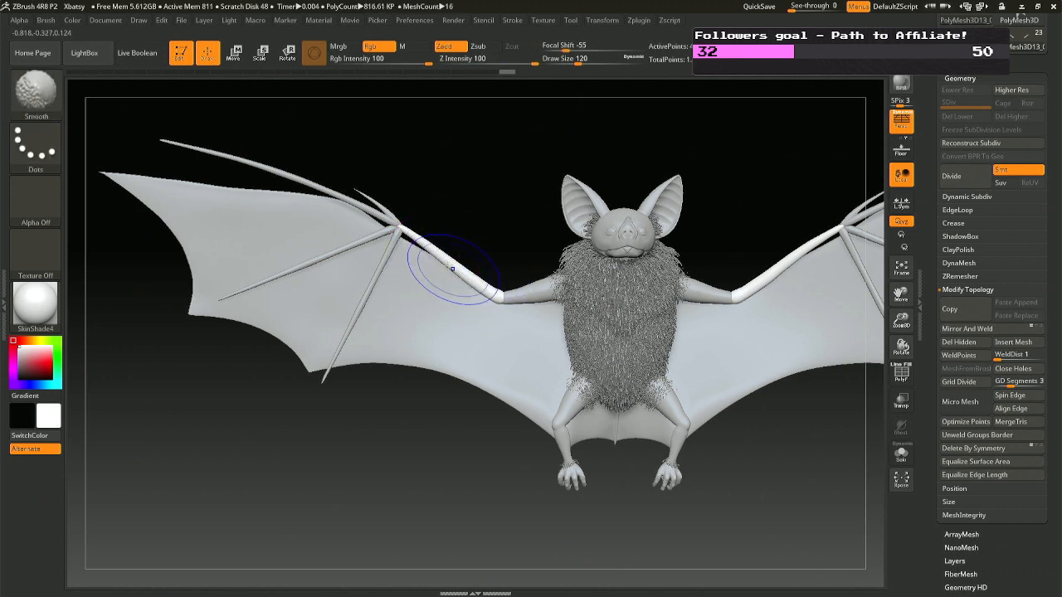
pyautogui.click(591, 45)
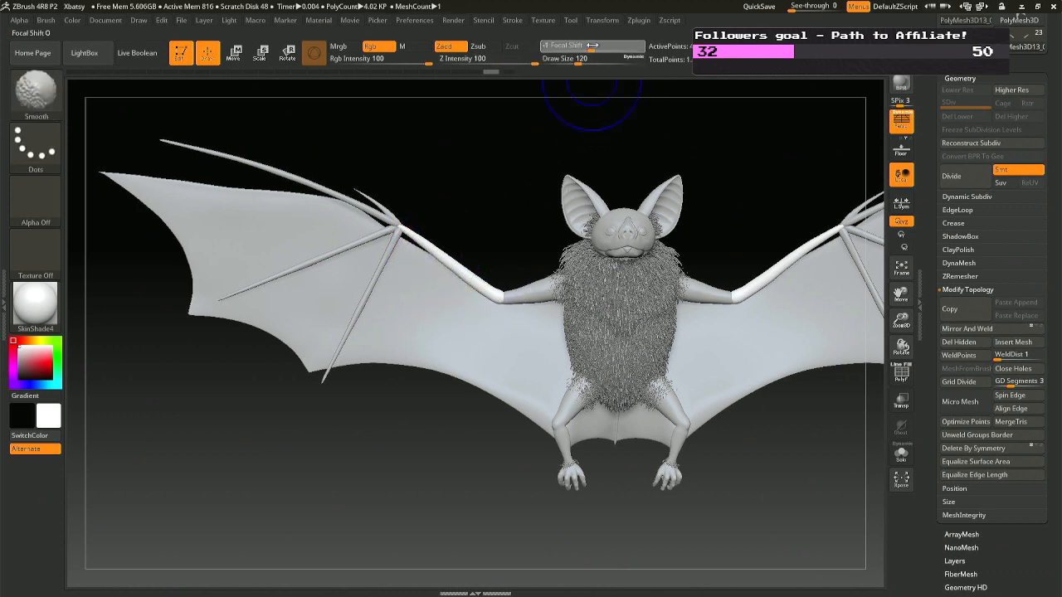
pyautogui.moveTo(603, 47); pyautogui.dragTo(606, 47)
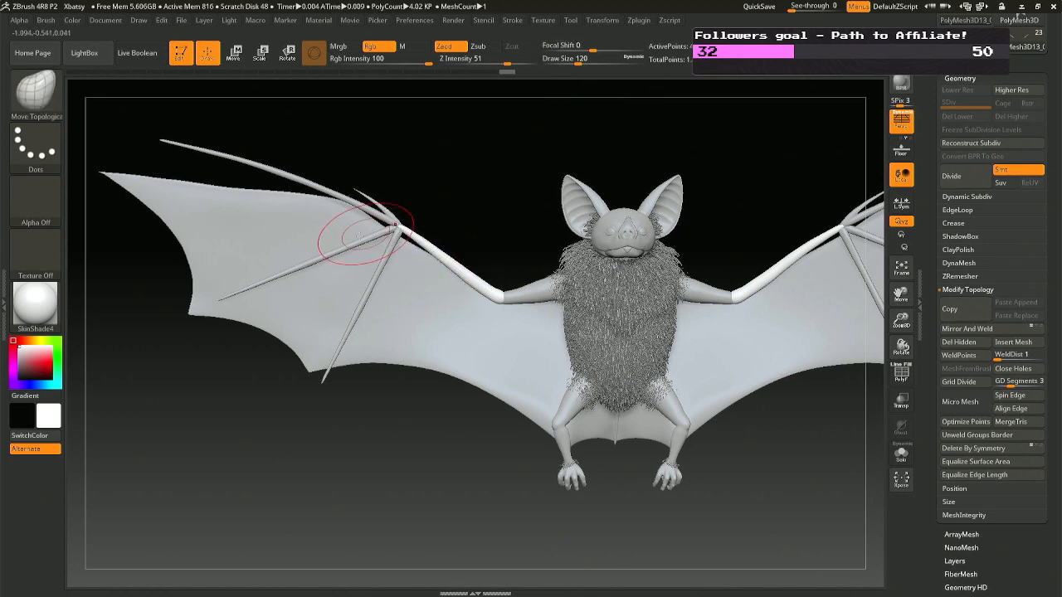
# - Select the finger bones, reduce the draw size to 94, and even them out with the Smooth brush
pyautogui.moveTo(401, 368); pyautogui.dragTo(396, 455)
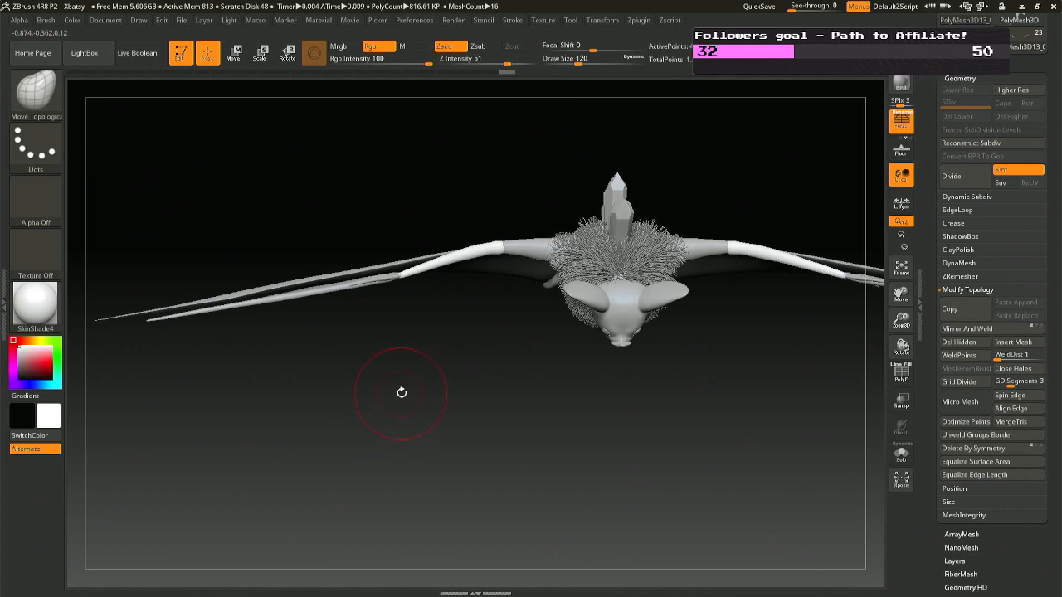
pyautogui.moveTo(412, 400); pyautogui.dragTo(424, 334)
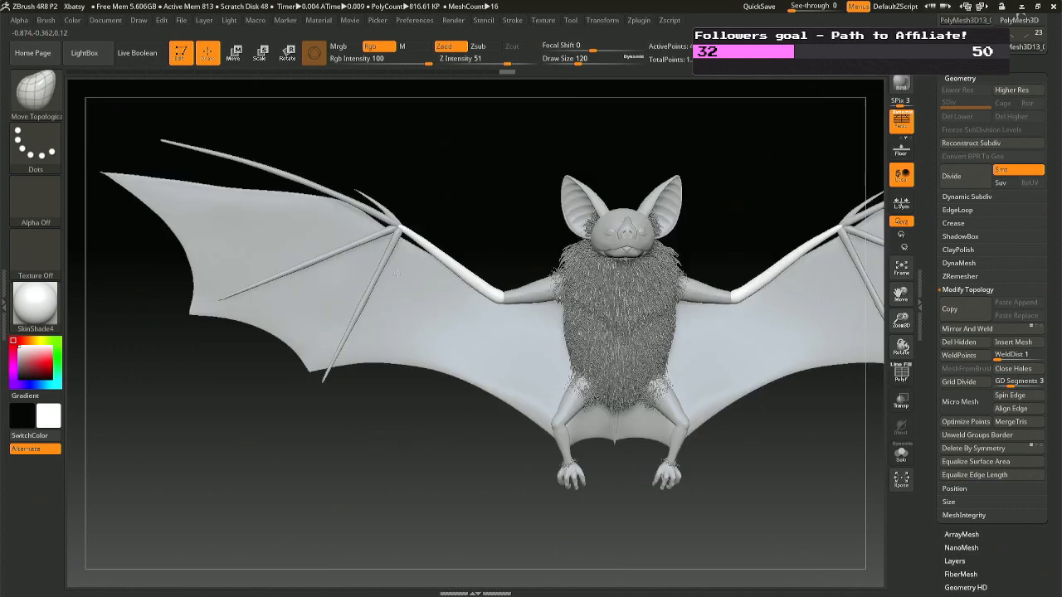
pyautogui.keyDown('alt'); pyautogui.moveTo(424, 334); pyautogui.dragTo(424, 294, button='right'); pyautogui.keyUp('alt')
pyautogui.keyDown('alt'); pyautogui.moveTo(557, 350); pyautogui.dragTo(520, 321, button='right'); pyautogui.keyUp('alt')
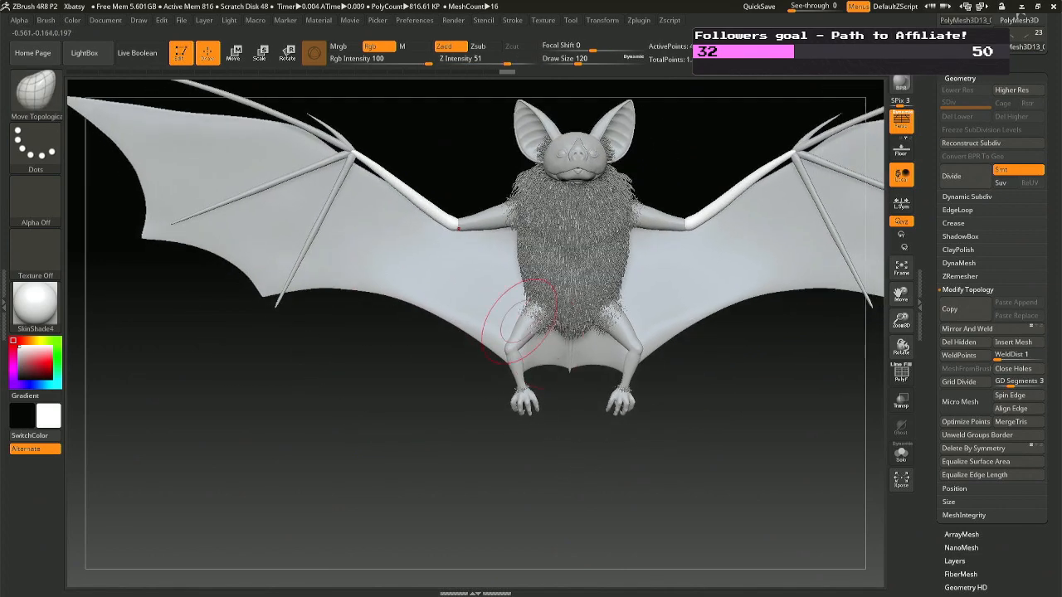
pyautogui.keyDown('alt'); pyautogui.moveTo(442, 260); pyautogui.dragTo(464, 307, button='right'); pyautogui.keyUp('alt')
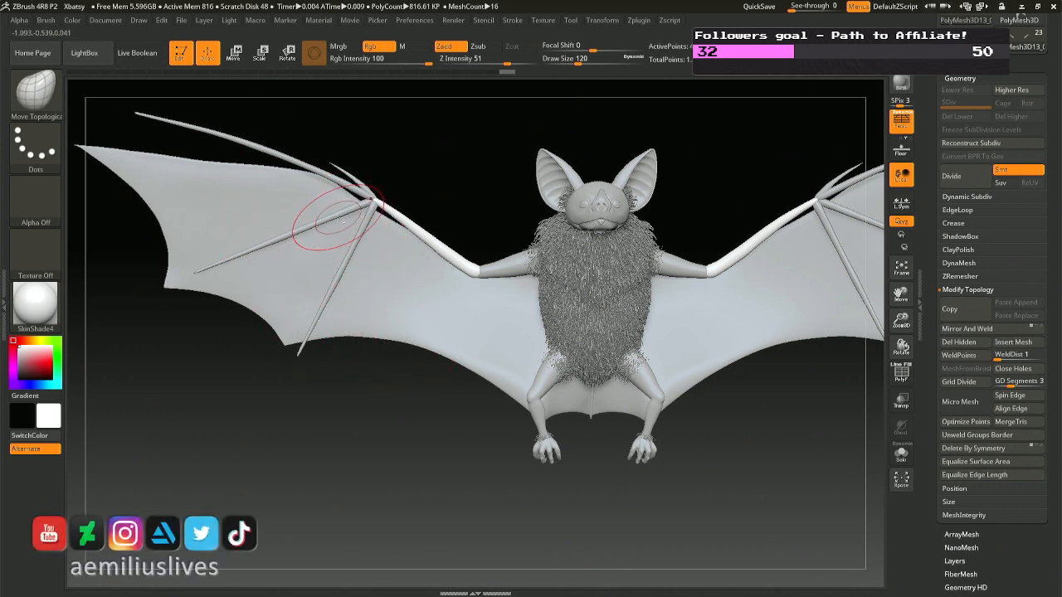
pyautogui.keyDown('alt'); pyautogui.click(340, 217); pyautogui.keyUp('alt')
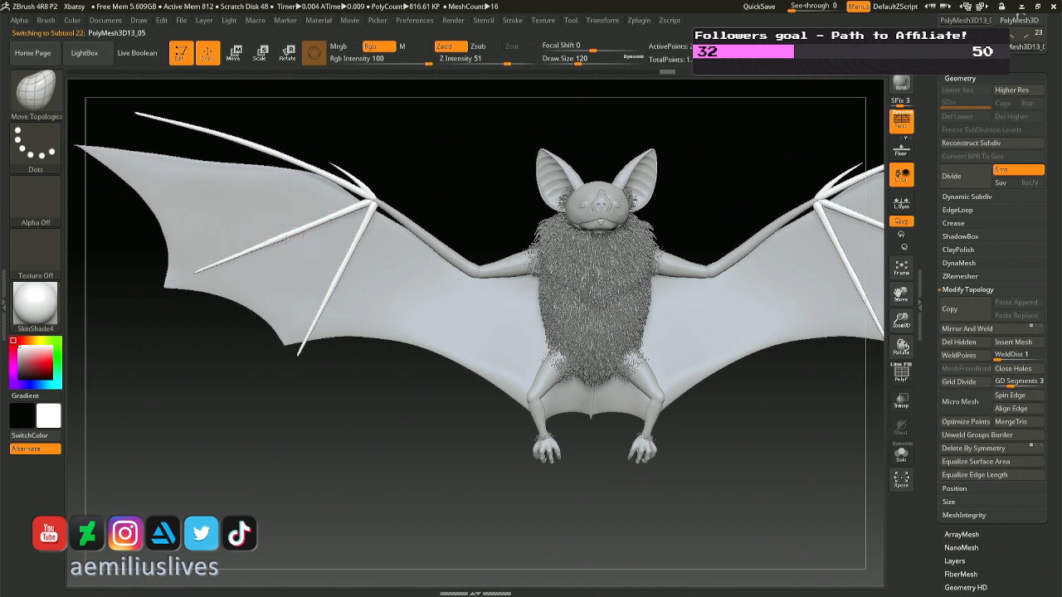
pyautogui.press('space')
pyautogui.press('shift')
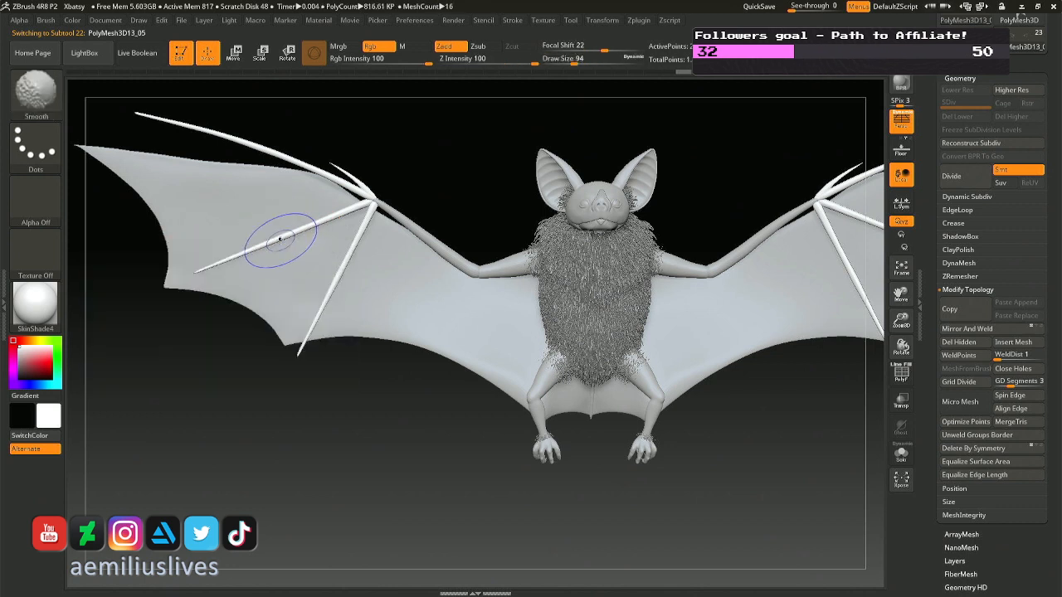
pyautogui.press('ctrl')
pyautogui.press('shift')
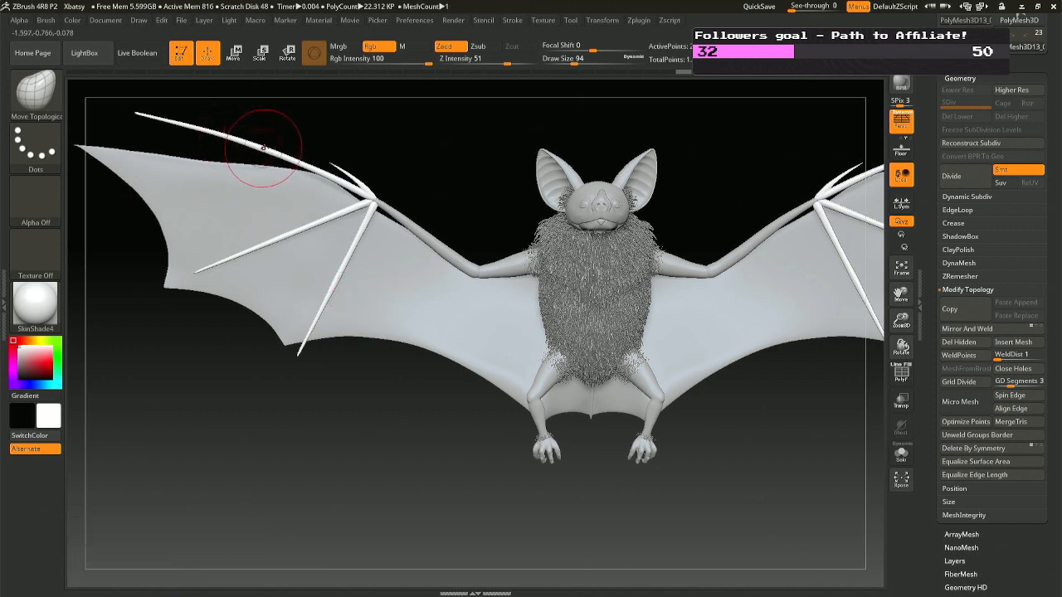
# - Isolate the middle finger bone that points to the wing's outer edge and mask its inner half
pyautogui.keyDown('alt'); pyautogui.moveTo(279, 144); pyautogui.dragTo(315, 196); pyautogui.keyUp('alt')
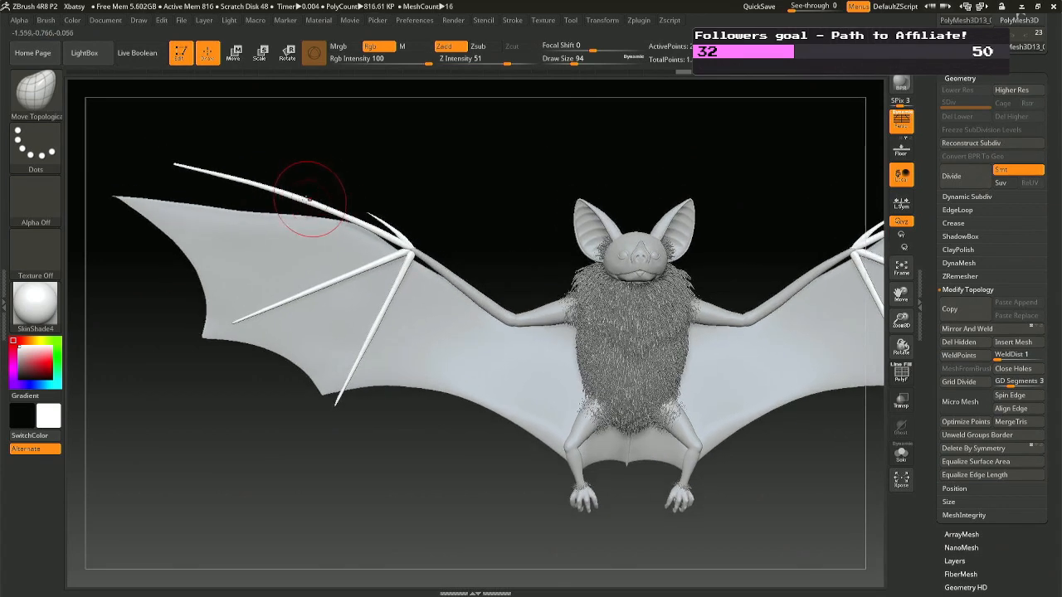
pyautogui.keyDown('ctrl'); pyautogui.keyDown('shift'); pyautogui.click(318, 287); pyautogui.keyUp('shift'); pyautogui.keyUp('ctrl')
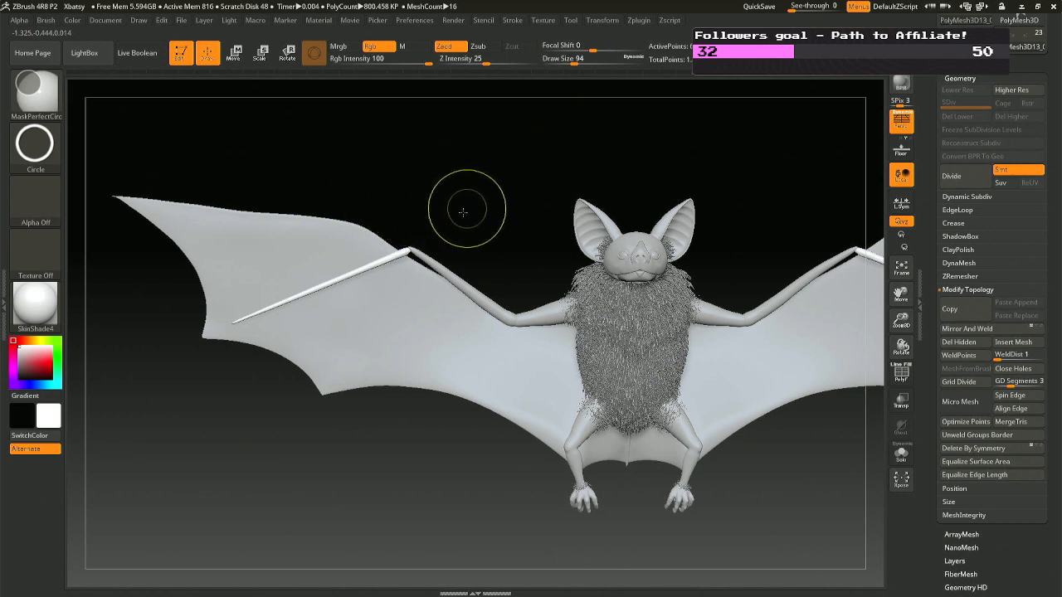
pyautogui.keyDown('ctrl'); pyautogui.moveTo(463, 213); pyautogui.dragTo(636, 212); pyautogui.keyUp('ctrl')
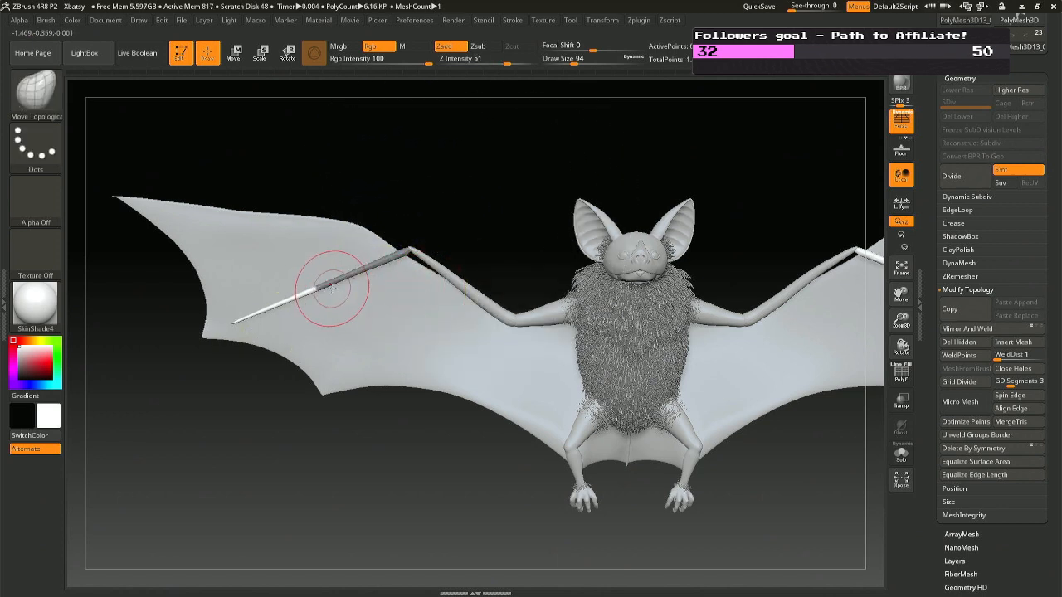
# - Rotate the unmasked outer half of the middle finger bone slightly downward about its joint, and unhide the other finger bones
pyautogui.press('r')
pyautogui.keyDown('alt'); pyautogui.moveTo(409, 251); pyautogui.dragTo(315, 289); pyautogui.keyUp('alt')
pyautogui.moveTo(360, 316); pyautogui.dragTo(363, 307)
pyautogui.hotkey('ctrl', 'z')
pyautogui.press('x')
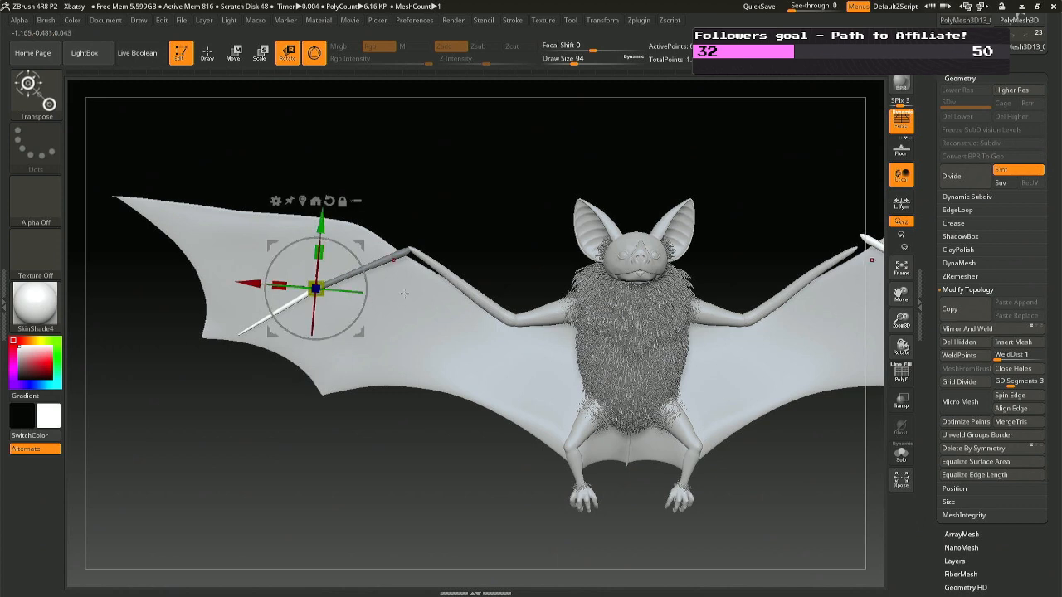
pyautogui.press('q')
pyautogui.keyDown('ctrl'); pyautogui.keyDown('shift'); pyautogui.click(462, 202); pyautogui.keyUp('shift'); pyautogui.keyUp('ctrl')
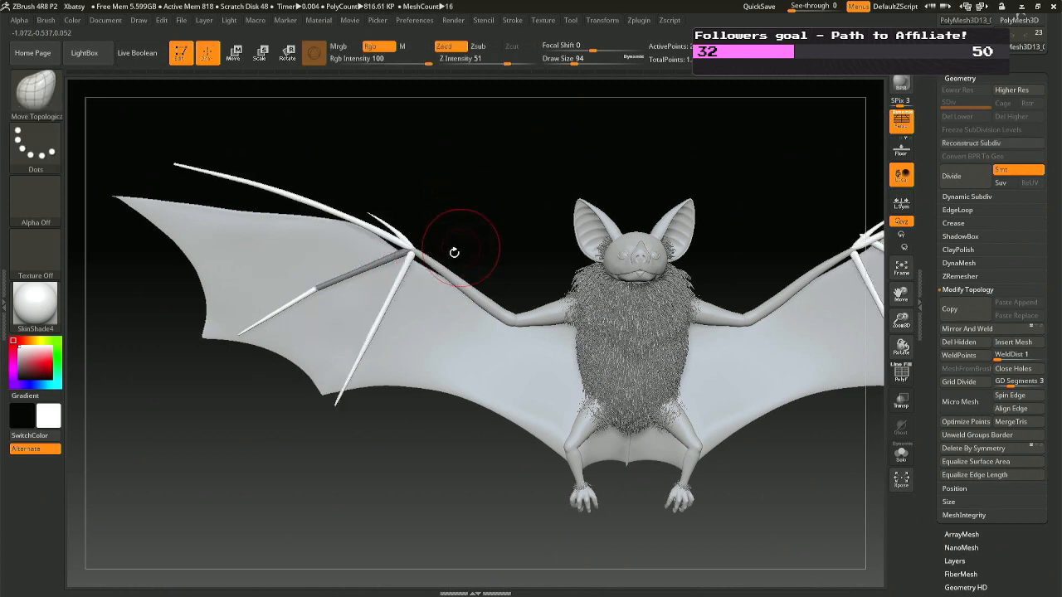
# - Isolate the lowest finger bone and mask its upper half from the wrist to the middle joint
pyautogui.hotkey('ctrl', 'z')
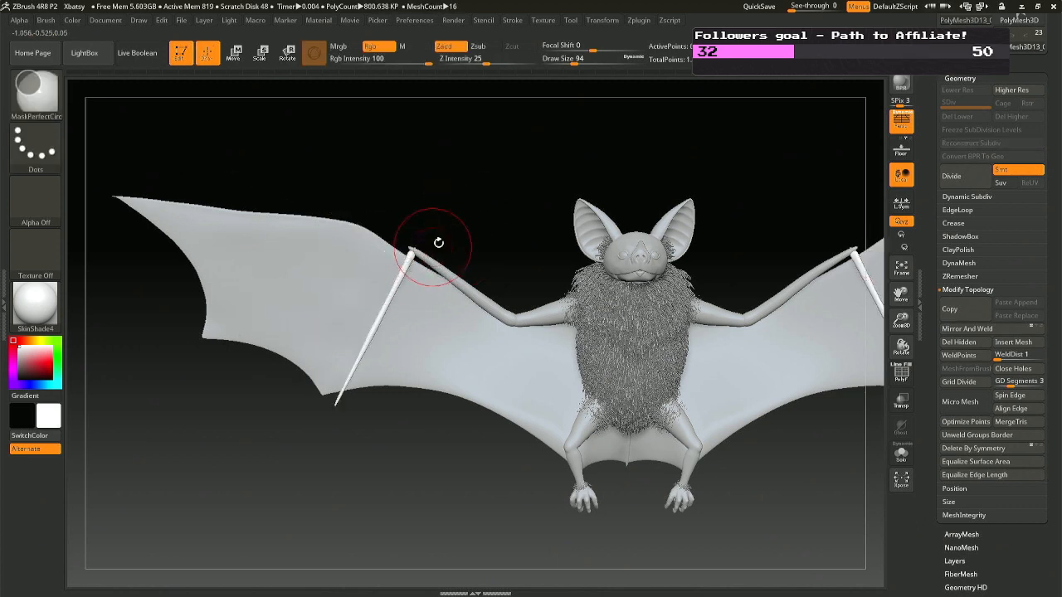
pyautogui.keyDown('ctrl'); pyautogui.moveTo(349, 315); pyautogui.dragTo(341, 335); pyautogui.keyUp('ctrl')
pyautogui.moveTo(515, 172)
pyautogui.keyDown('ctrl'); pyautogui.mouseDown()
pyautogui.moveTo(378, 288)
pyautogui.moveTo(308, 299)
pyautogui.mouseUp(); pyautogui.keyUp('ctrl')
pyautogui.moveTo(386, 200)
pyautogui.keyDown('ctrl'); pyautogui.mouseDown()
pyautogui.moveTo(428, 197)
pyautogui.moveTo(356, 410)
pyautogui.mouseUp(); pyautogui.keyUp('ctrl')
# - Rotate the lowest finger bone's unmasked tip slightly toward the body about its middle joint, and unhide the other finger bones
pyautogui.press('r')
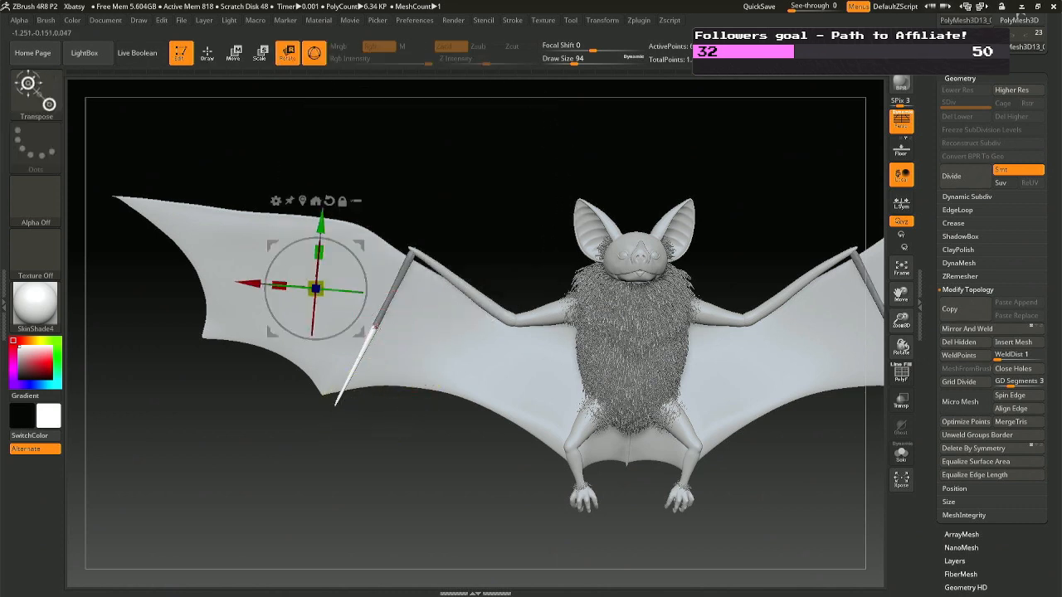
pyautogui.click(375, 327)
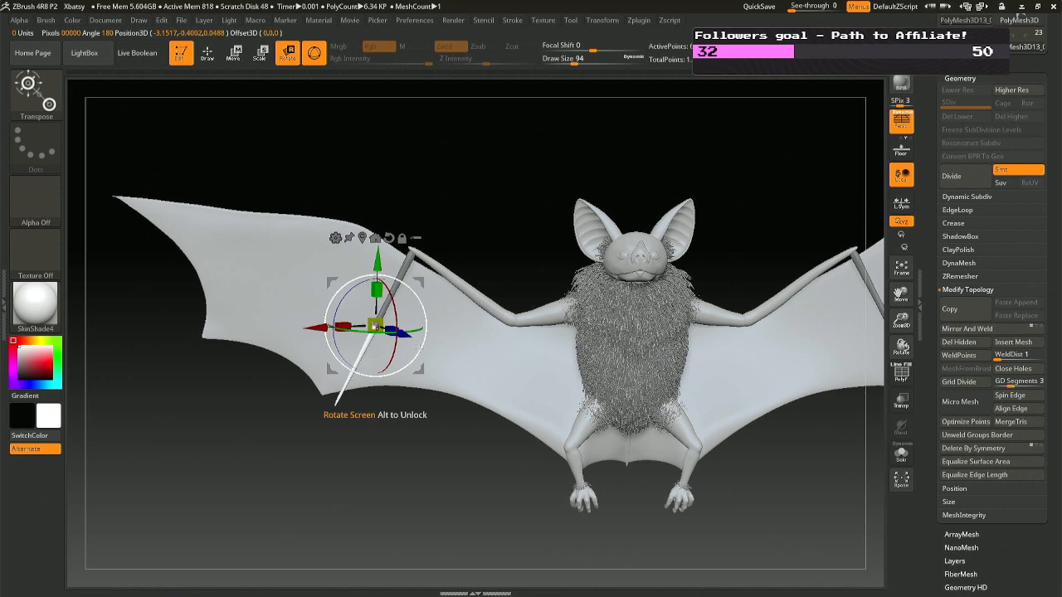
pyautogui.moveTo(343, 397); pyautogui.dragTo(349, 411)
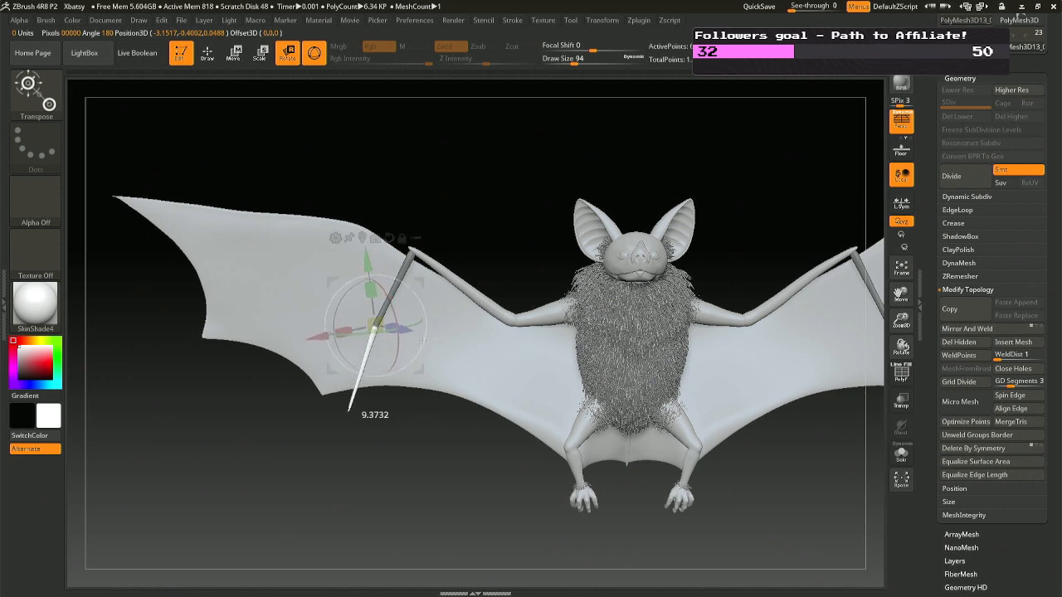
pyautogui.press('q')
pyautogui.keyDown('ctrl'); pyautogui.keyDown('shift'); pyautogui.click(469, 226); pyautogui.keyUp('shift'); pyautogui.keyUp('ctrl')
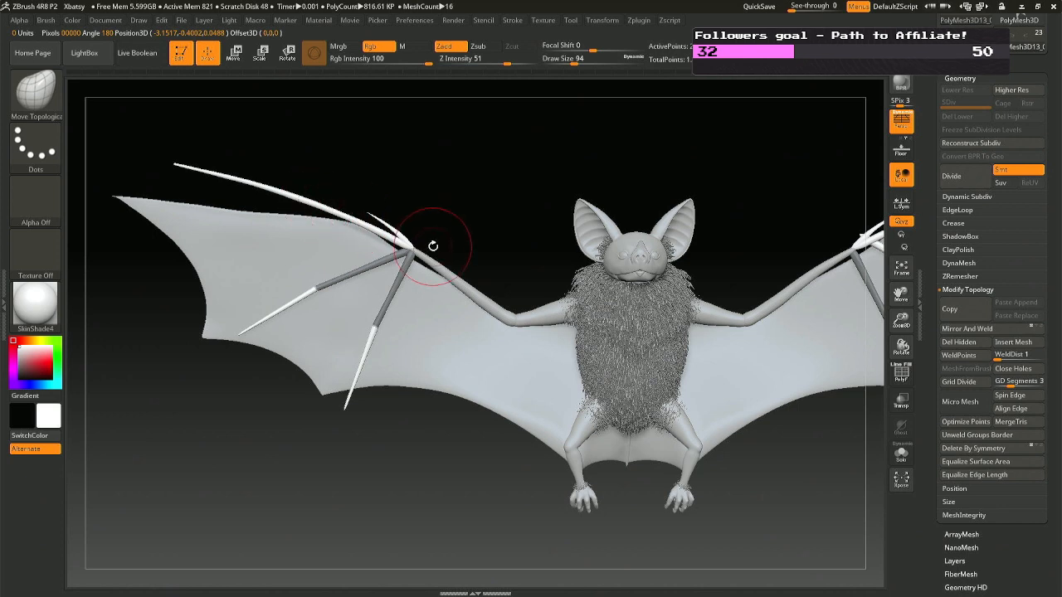
# - Mask the longest finger bone from the wrist to about its middle, redoing the first mask, and isolate that bone
pyautogui.press('ctrl')
pyautogui.moveTo(474, 279)
pyautogui.keyDown('ctrl'); pyautogui.mouseDown()
pyautogui.moveTo(296, 179)
pyautogui.moveTo(274, 153)
pyautogui.mouseUp(); pyautogui.keyUp('ctrl')
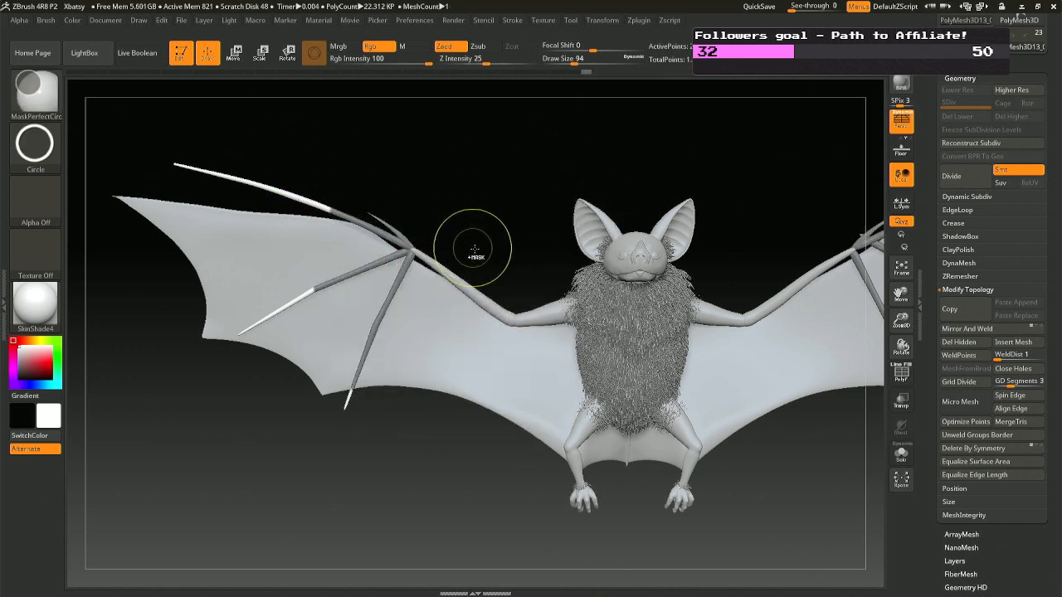
pyautogui.hotkey('ctrl', 'z')
pyautogui.keyDown('ctrl'); pyautogui.moveTo(472, 262); pyautogui.dragTo(242, 129); pyautogui.keyUp('ctrl')
pyautogui.keyDown('ctrl'); pyautogui.keyDown('shift'); pyautogui.click(317, 205); pyautogui.keyUp('shift'); pyautogui.keyUp('ctrl')
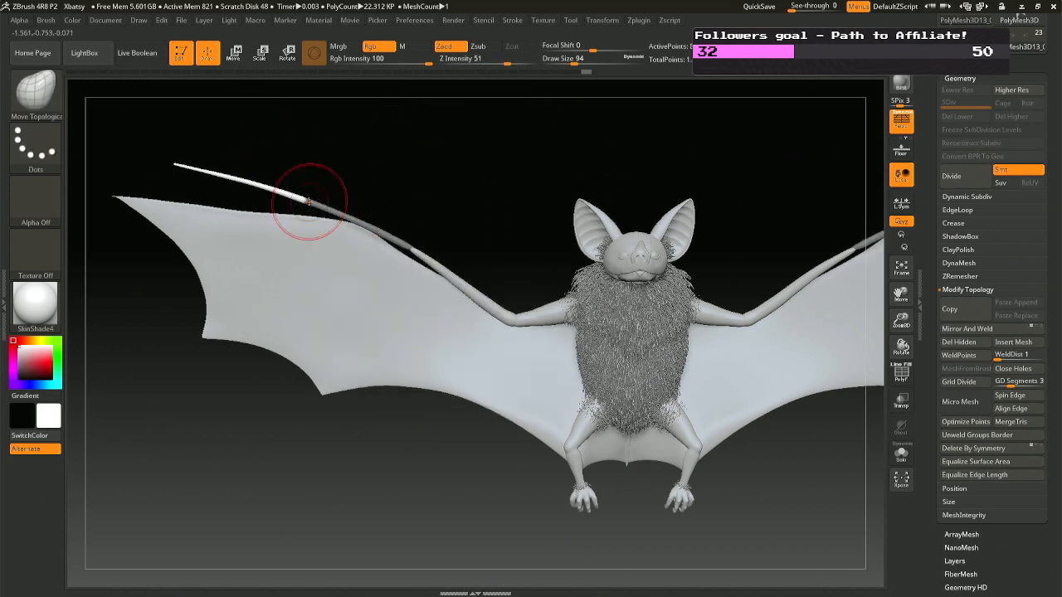
# - Rotate the unmasked outer half of the longest finger bone slightly downward about its middle joint, and unhide the other finger bones
pyautogui.press('r')
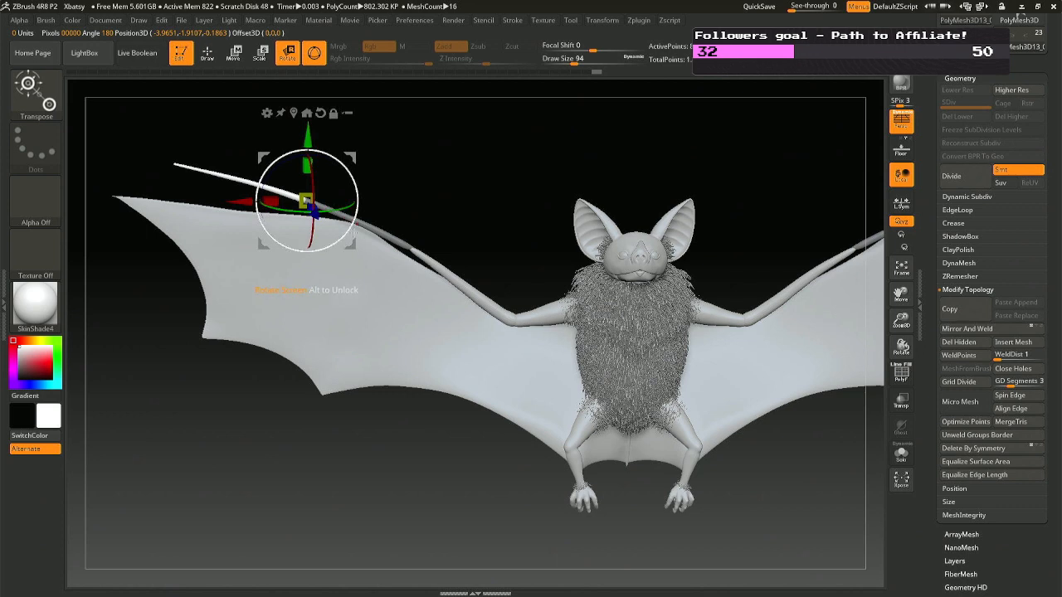
pyautogui.moveTo(352, 235); pyautogui.dragTo(357, 214)
pyautogui.press('q')
pyautogui.keyDown('ctrl'); pyautogui.keyDown('shift'); pyautogui.click(390, 192); pyautogui.keyUp('shift'); pyautogui.keyUp('ctrl')
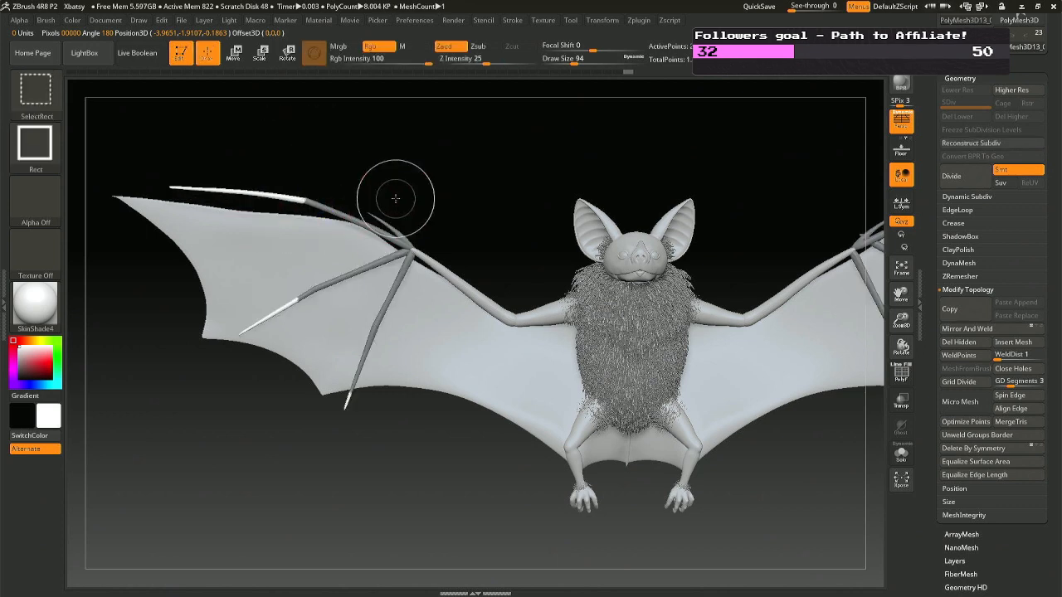
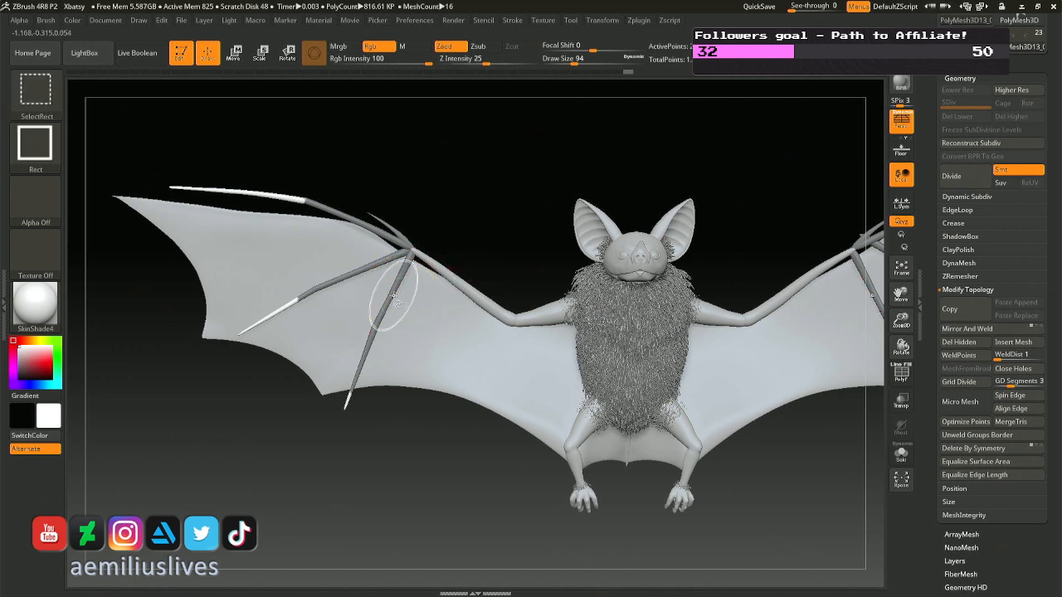
# - Isolate the lowest finger bone, invert its mask, rotate its outer half slightly toward the body about the middle joint, and unhide the others
pyautogui.keyDown('ctrl'); pyautogui.keyDown('shift'); pyautogui.click(391, 294); pyautogui.keyUp('shift'); pyautogui.keyUp('ctrl')
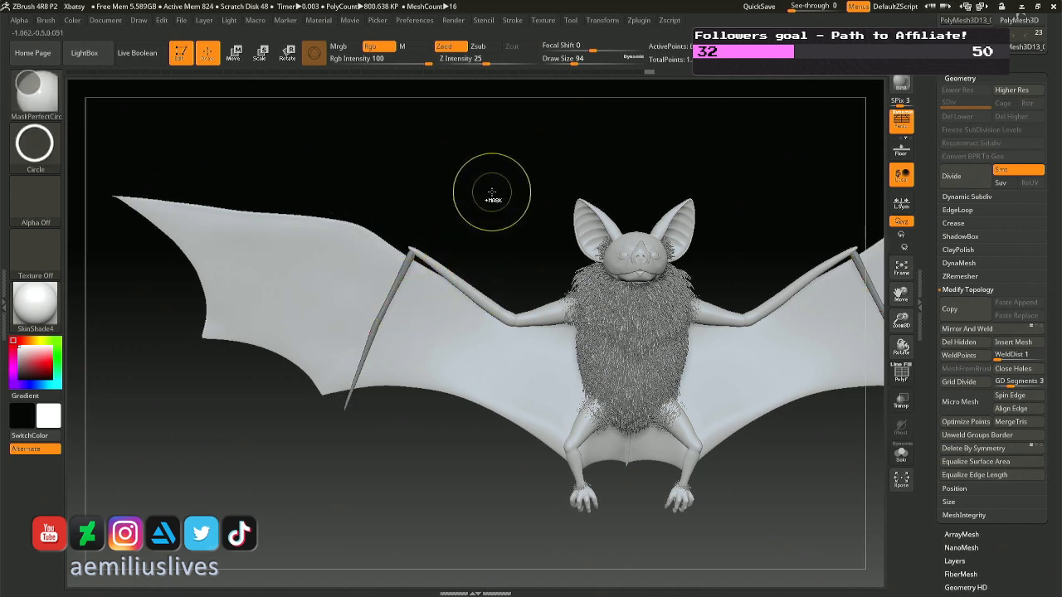
pyautogui.moveTo(490, 190)
pyautogui.keyDown('ctrl'); pyautogui.mouseDown()
pyautogui.moveTo(363, 416)
pyautogui.moveTo(347, 398)
pyautogui.mouseUp(); pyautogui.keyUp('ctrl')
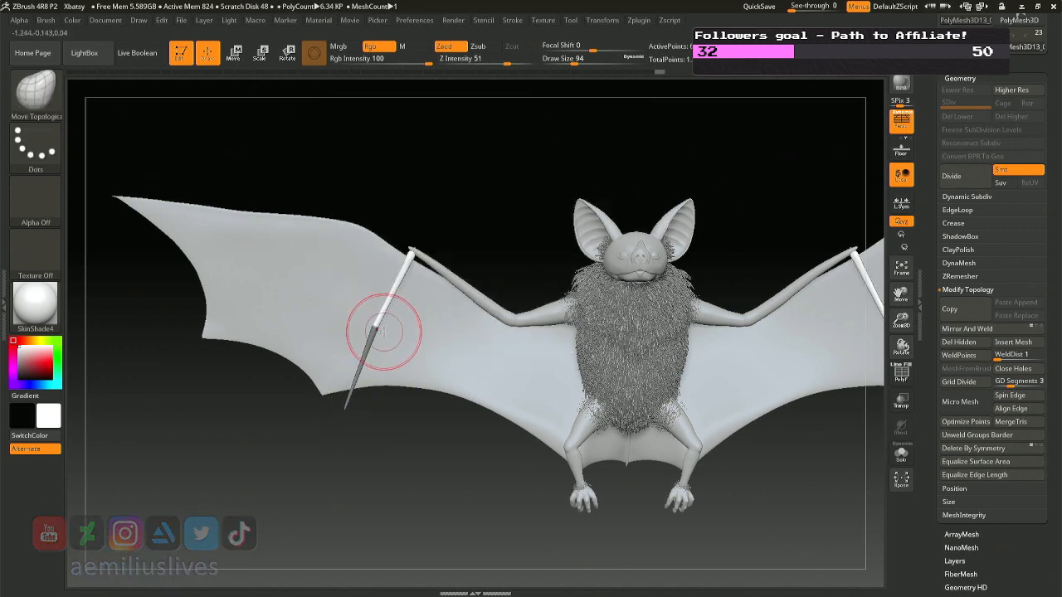
pyautogui.press('r')
pyautogui.keyDown('alt'); pyautogui.click(376, 329); pyautogui.keyUp('alt')
pyautogui.moveTo(419, 351); pyautogui.dragTo(422, 347)
pyautogui.hotkey('ctrl', 'i')
pyautogui.press('q')
pyautogui.keyDown('ctrl'); pyautogui.keyDown('shift'); pyautogui.click(467, 250); pyautogui.keyUp('shift'); pyautogui.keyUp('ctrl')
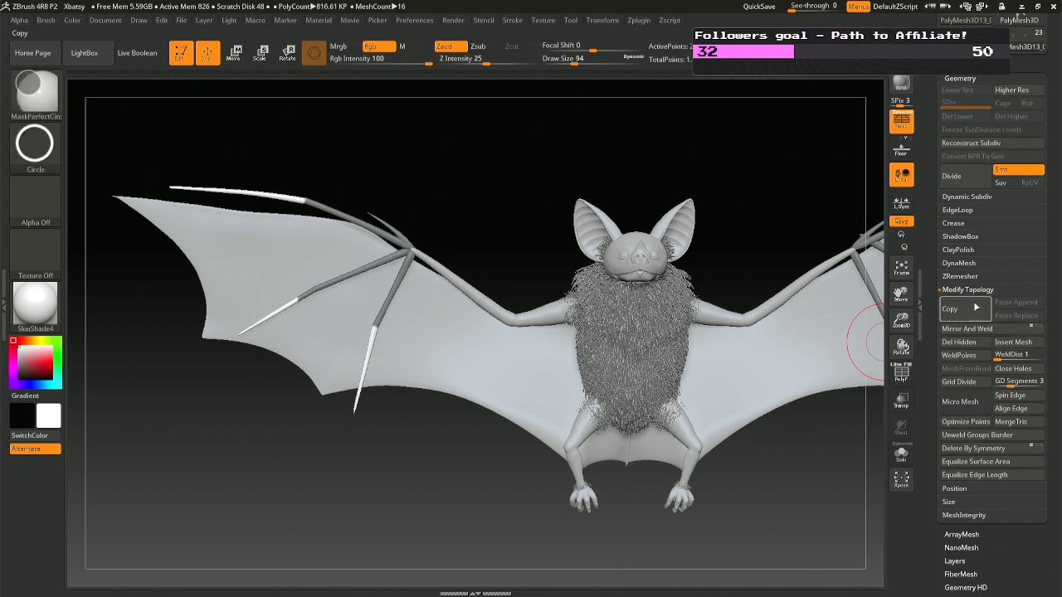
# - Mirror and weld the fully unmasked finger bones, and save the project as Xbatsy.ZPR
pyautogui.hotkey('ctrl', 'a')
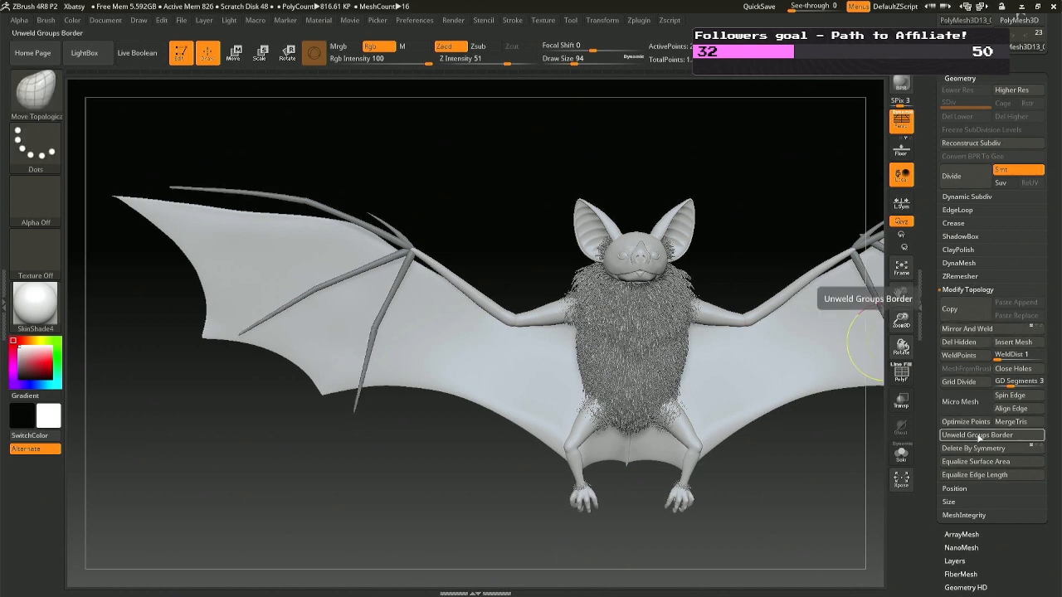
pyautogui.moveTo(1001, 441)
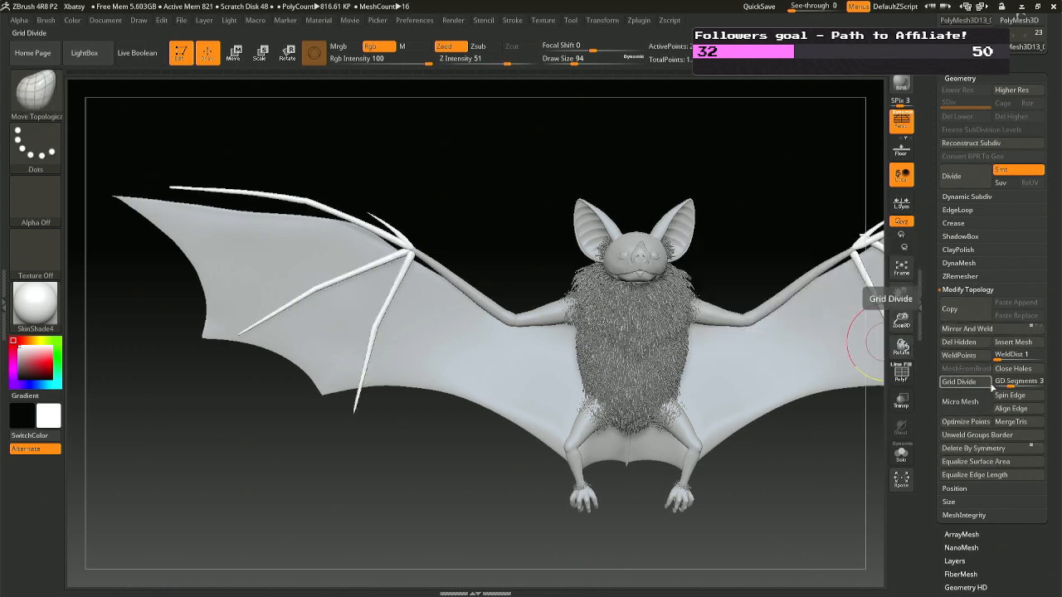
pyautogui.click(982, 329)
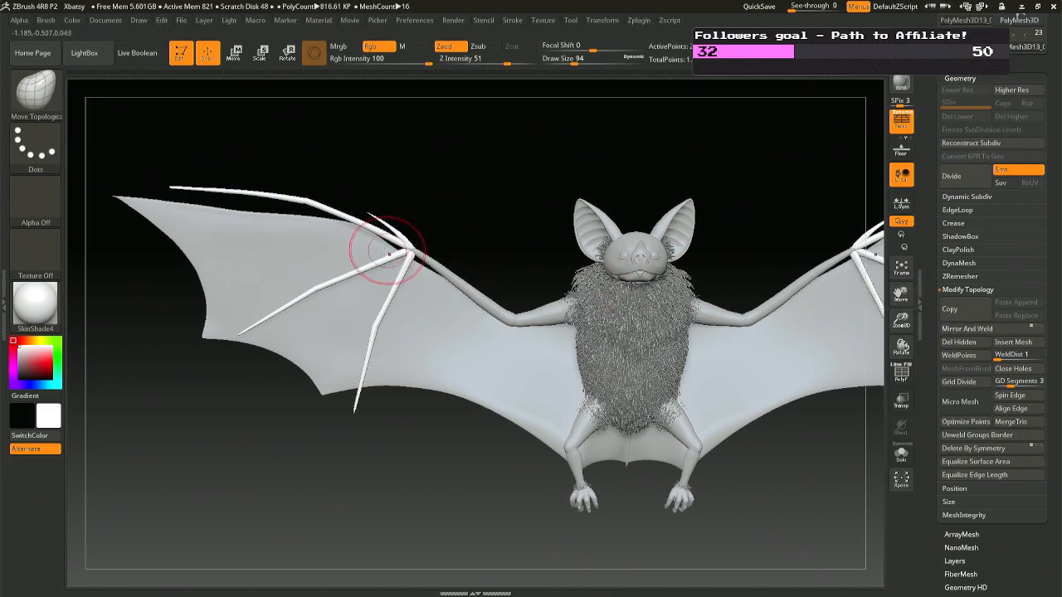
pyautogui.hotkey('ctrl', 's')
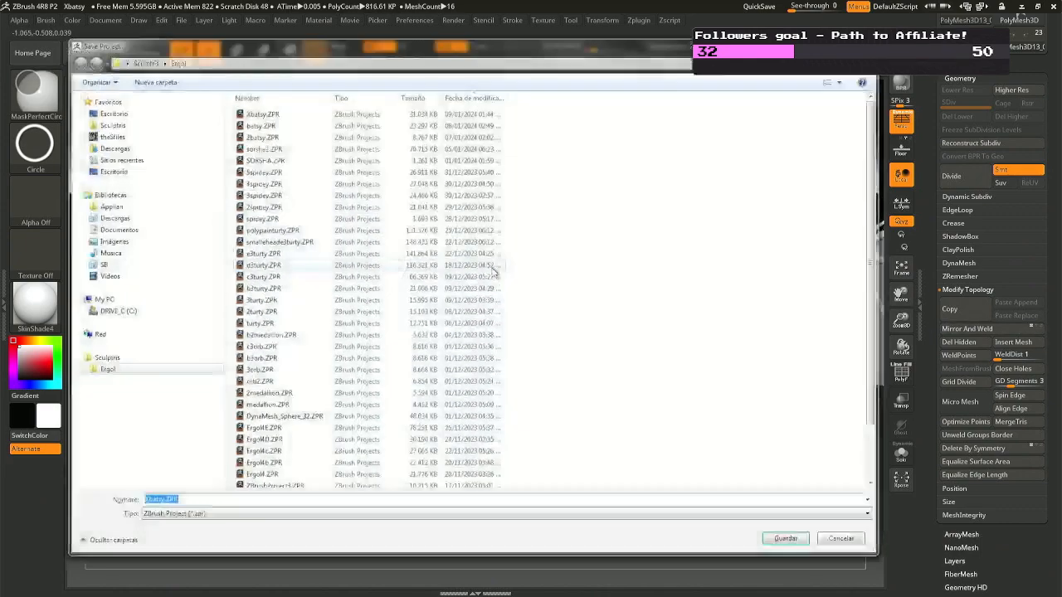
pyautogui.press('Return')
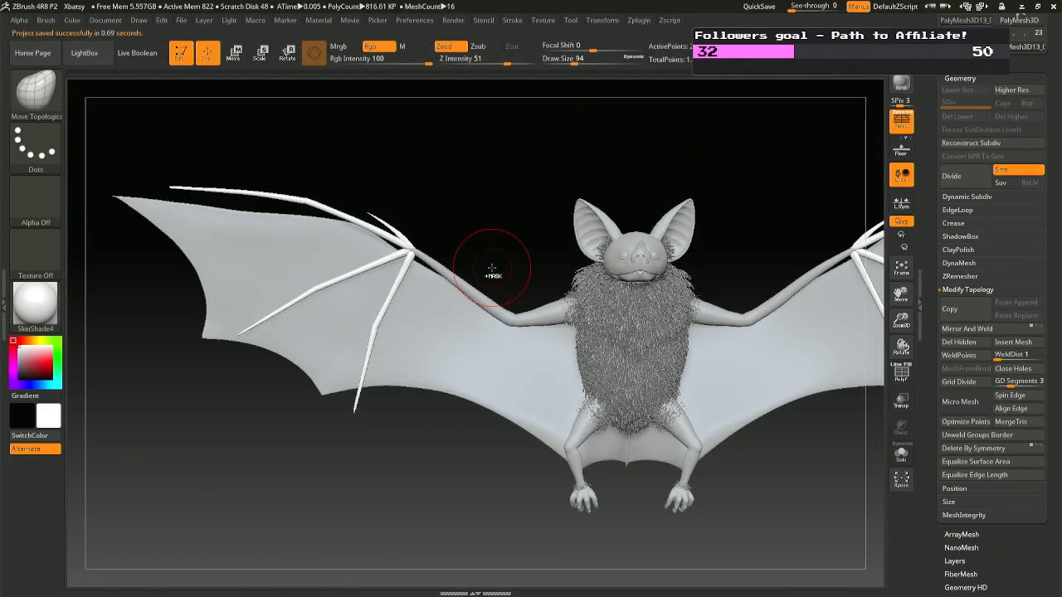
# - Scale the wing membrane's width to about 0.915 so its points line up with the finger bone tips
pyautogui.keyDown('alt'); pyautogui.click(534, 374); pyautogui.keyUp('alt')
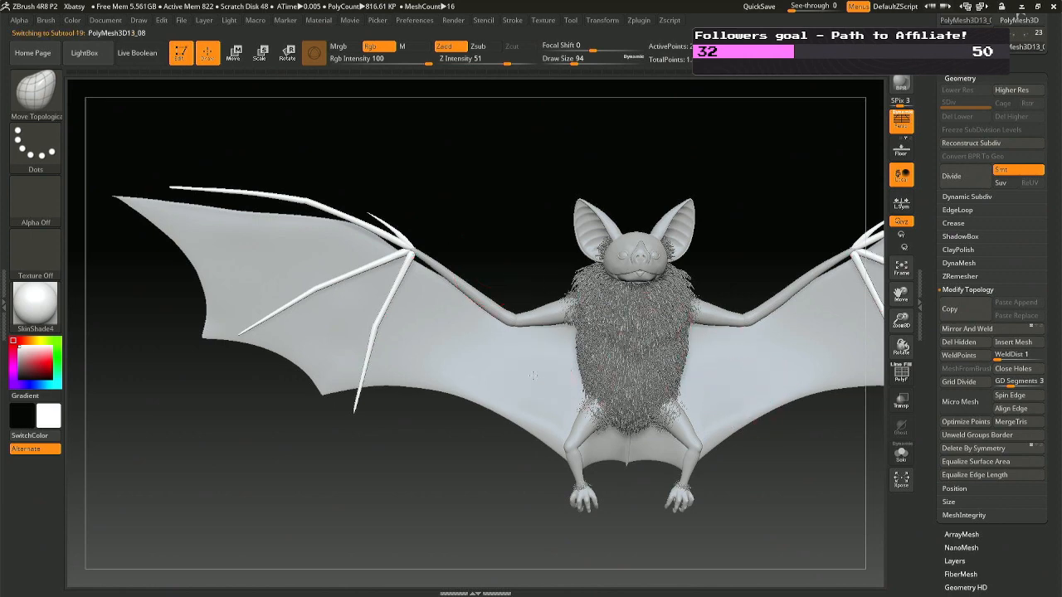
pyautogui.moveTo(588, 367)
pyautogui.keyDown('alt'); pyautogui.mouseDown(button='right')
pyautogui.moveTo(558, 333)
pyautogui.moveTo(514, 329)
pyautogui.mouseUp(button='right'); pyautogui.keyUp('alt')
pyautogui.press('r')
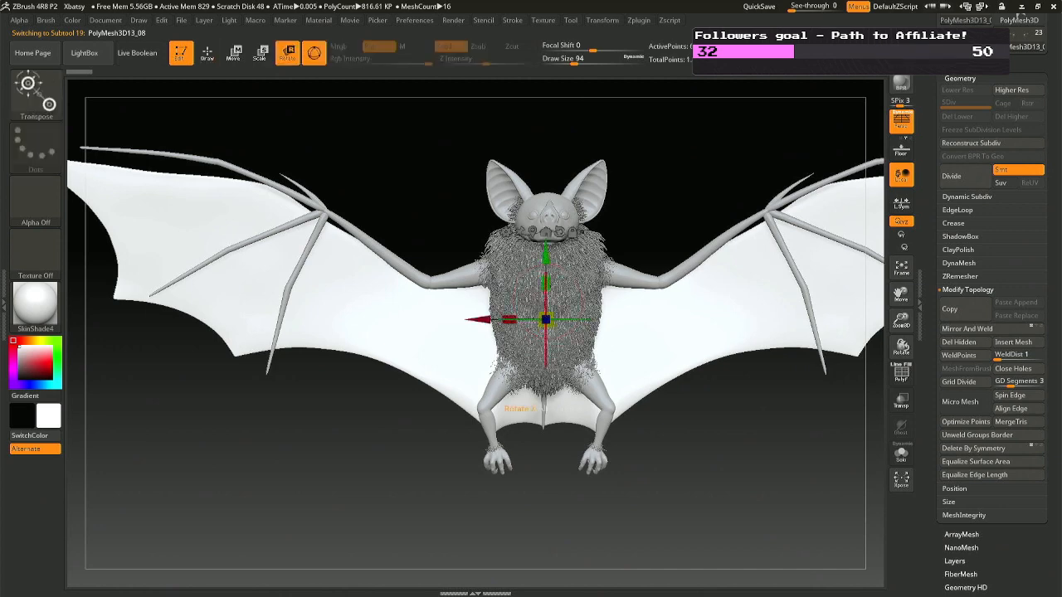
pyautogui.click(533, 233)
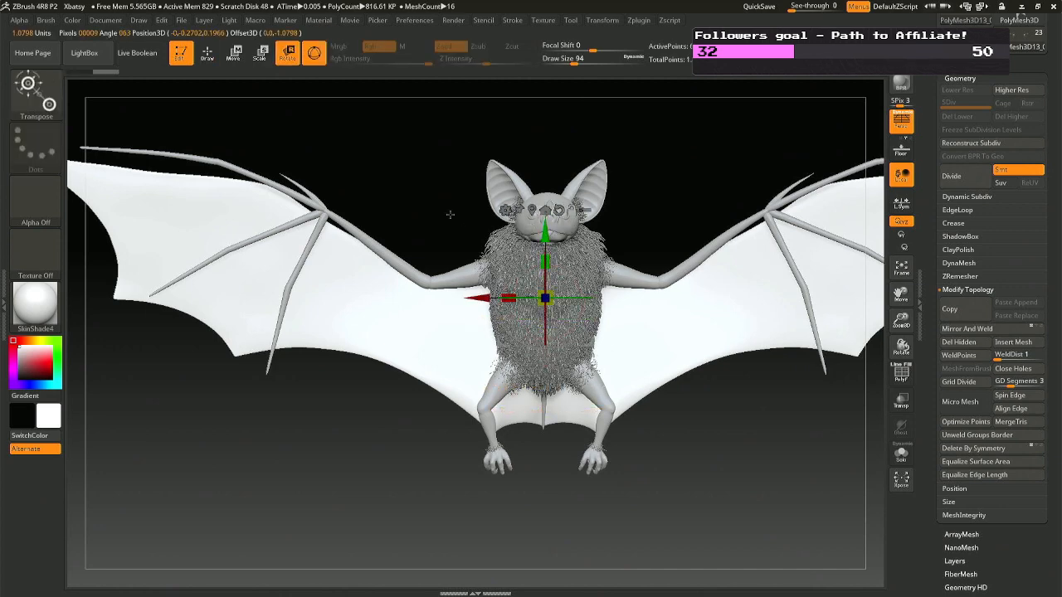
pyautogui.keyDown('alt'); pyautogui.moveTo(450, 214); pyautogui.dragTo(489, 214, button='right'); pyautogui.keyUp('alt')
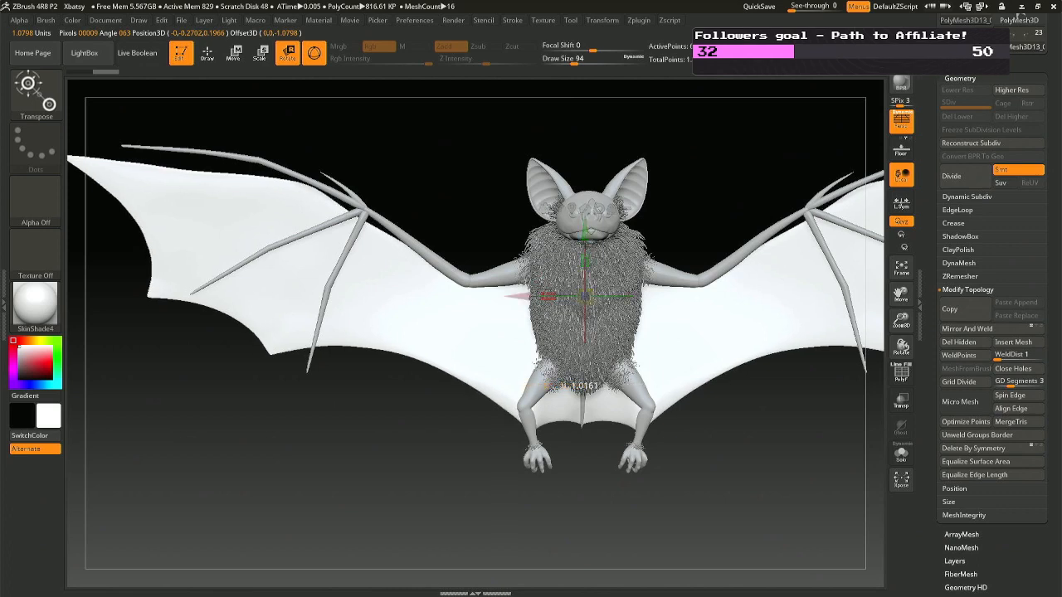
pyautogui.moveTo(548, 296); pyautogui.dragTo(557, 296)
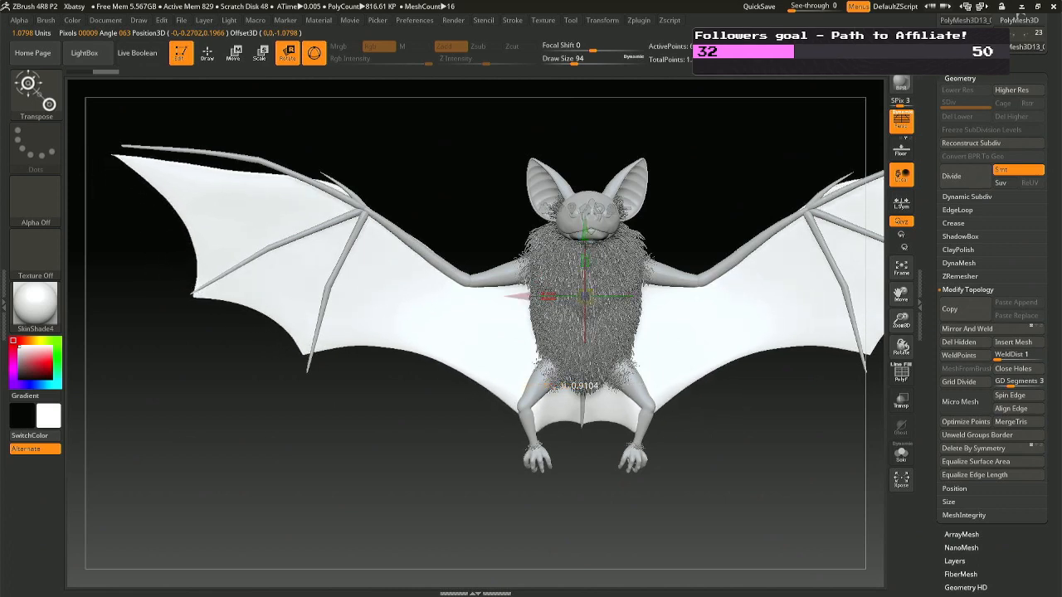
pyautogui.moveTo(557, 296); pyautogui.dragTo(555, 296)
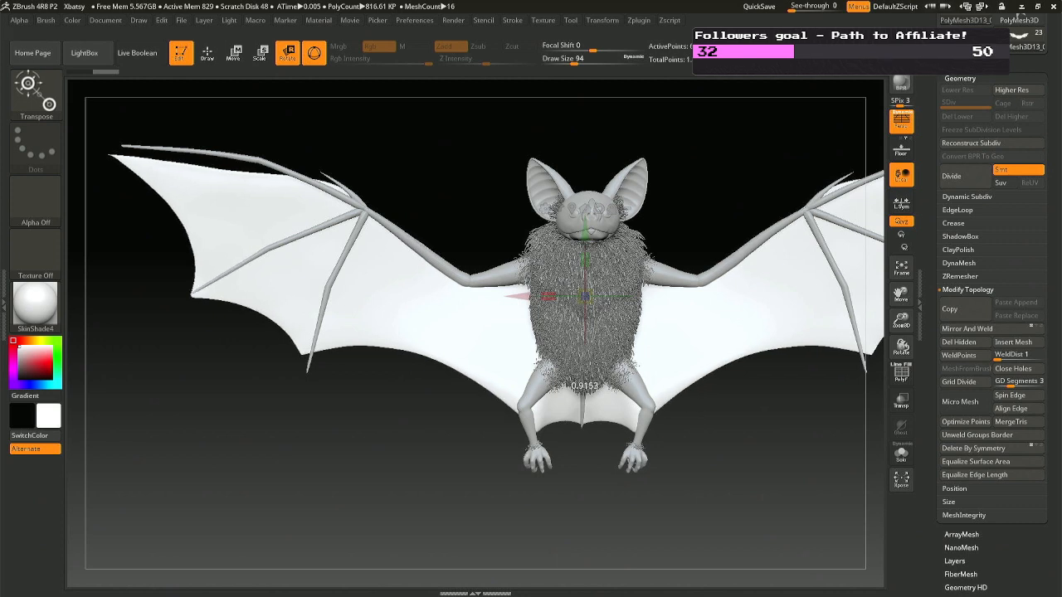
pyautogui.moveTo(555, 296); pyautogui.dragTo(555, 296)
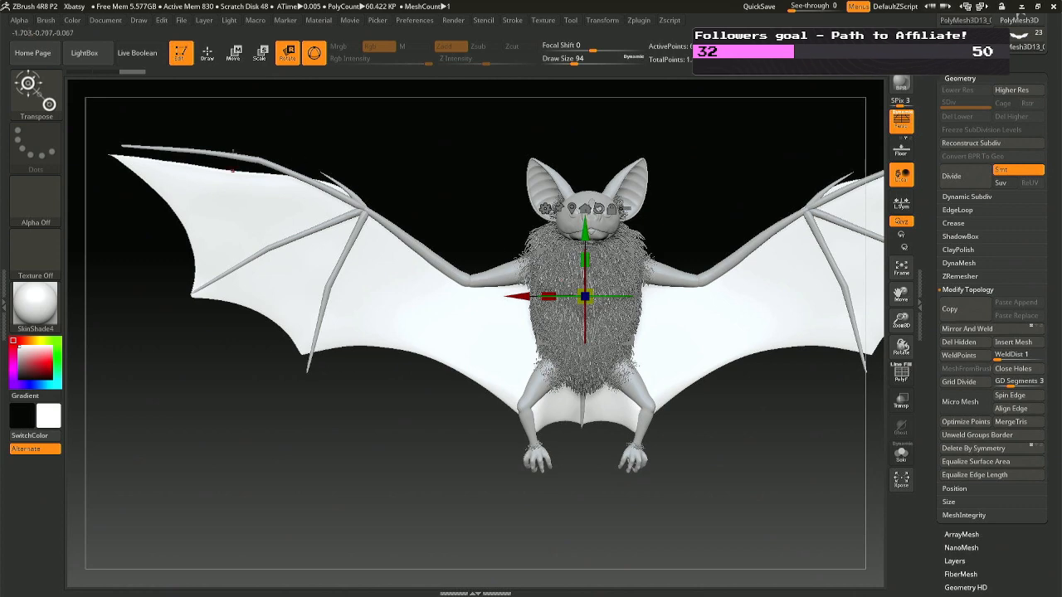
# - Pull the membrane's outermost point onto the longest finger bone's tip with the Move brush at draw size 217
pyautogui.keyDown('alt'); pyautogui.moveTo(233, 162); pyautogui.dragTo(316, 192); pyautogui.keyUp('alt')
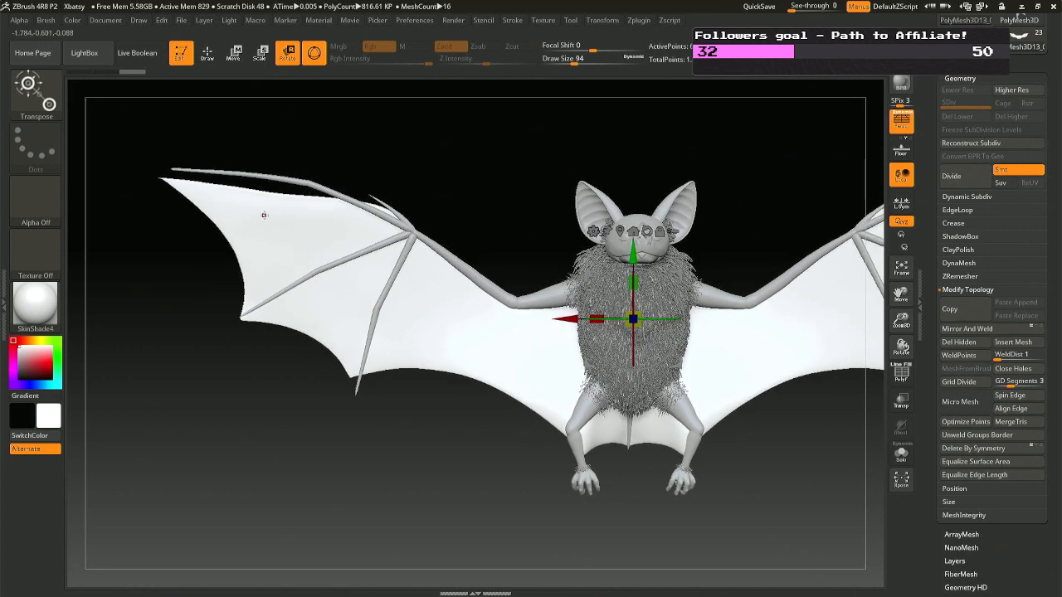
pyautogui.press('g')
pyautogui.click(536, 328)
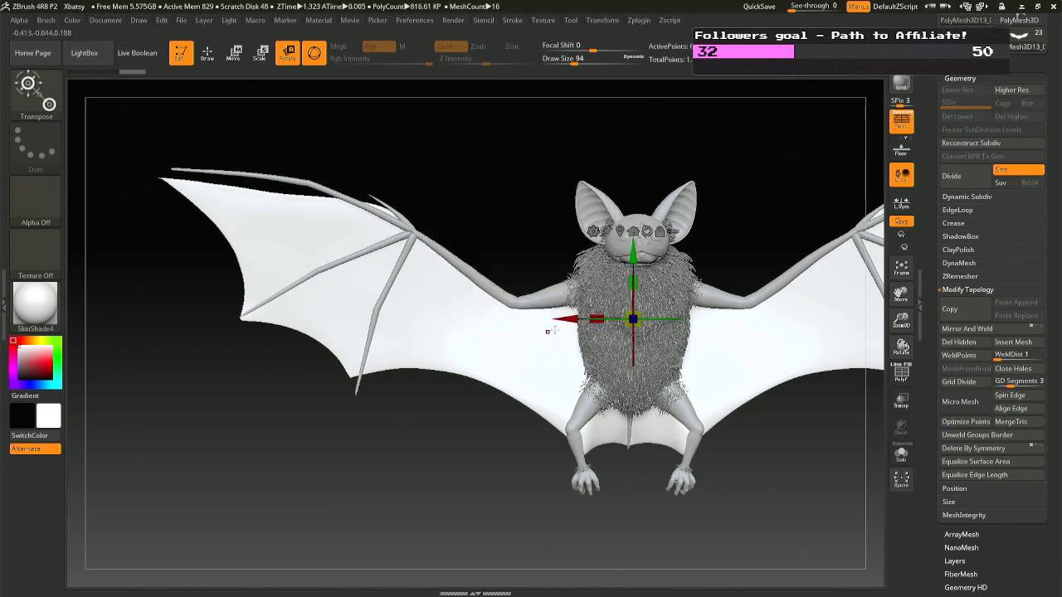
pyautogui.press('q')
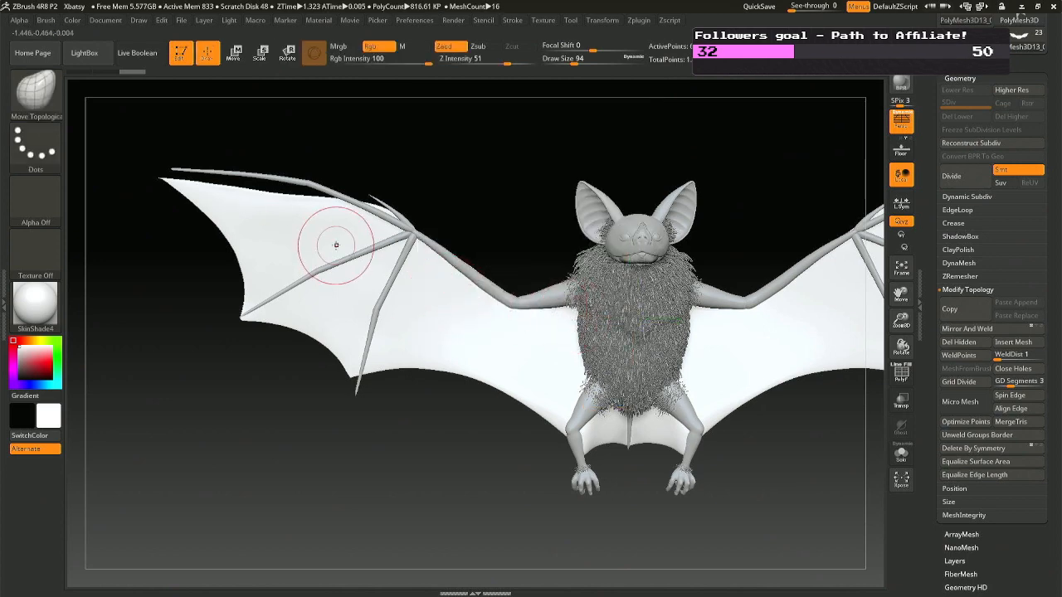
pyautogui.press('b')
pyautogui.press('m')
pyautogui.press('v')
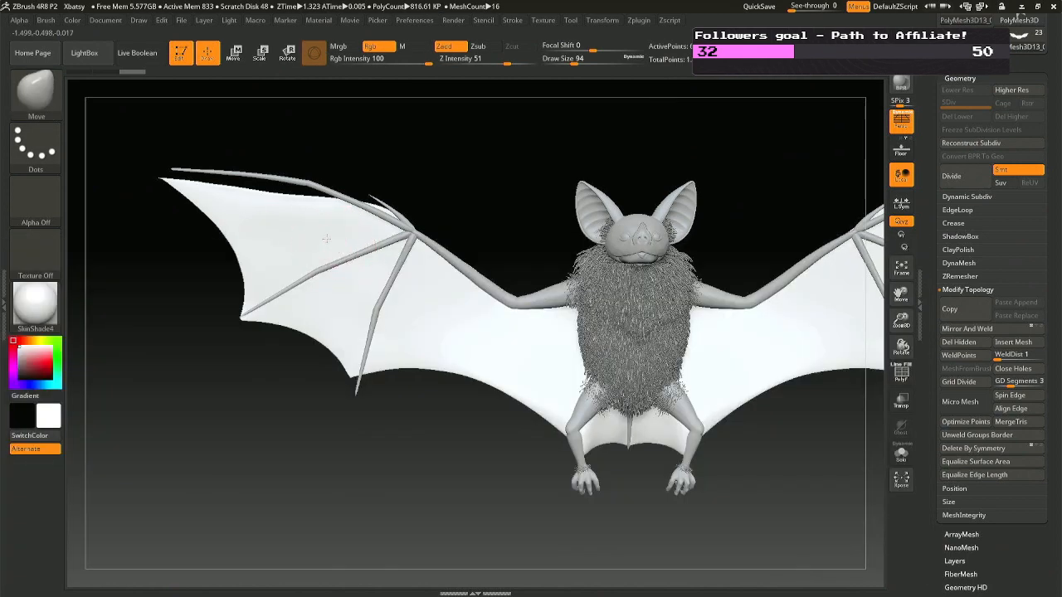
pyautogui.press('space')
pyautogui.moveTo(326, 238); pyautogui.dragTo(341, 238)
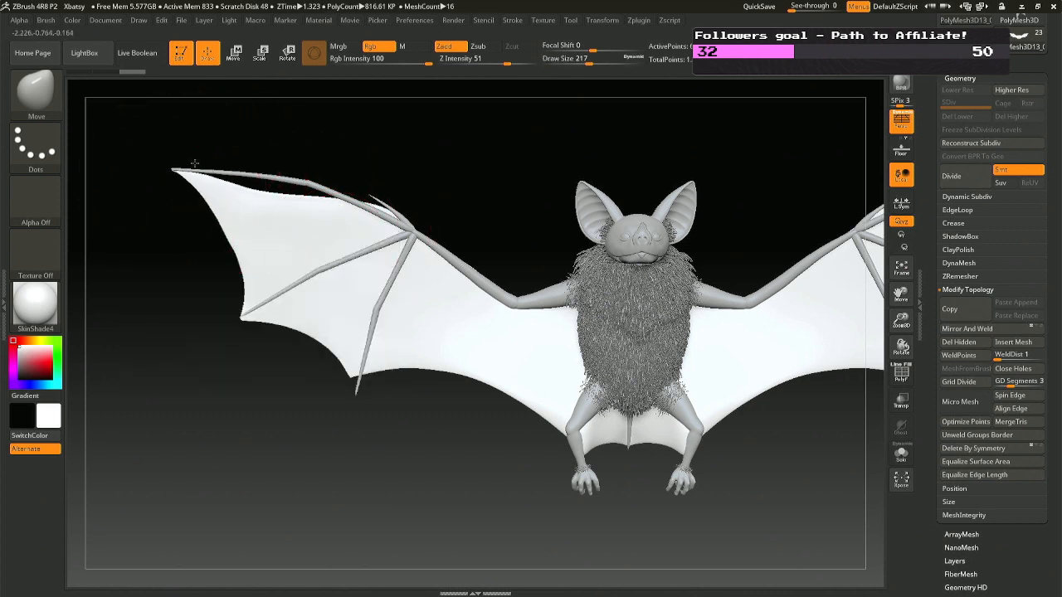
# - Pull the membrane's leading edge up along the longest finger bone with the Move brush, using draw sizes 149, 62 and 136
pyautogui.press('space')
pyautogui.moveTo(276, 185); pyautogui.dragTo(267, 181)
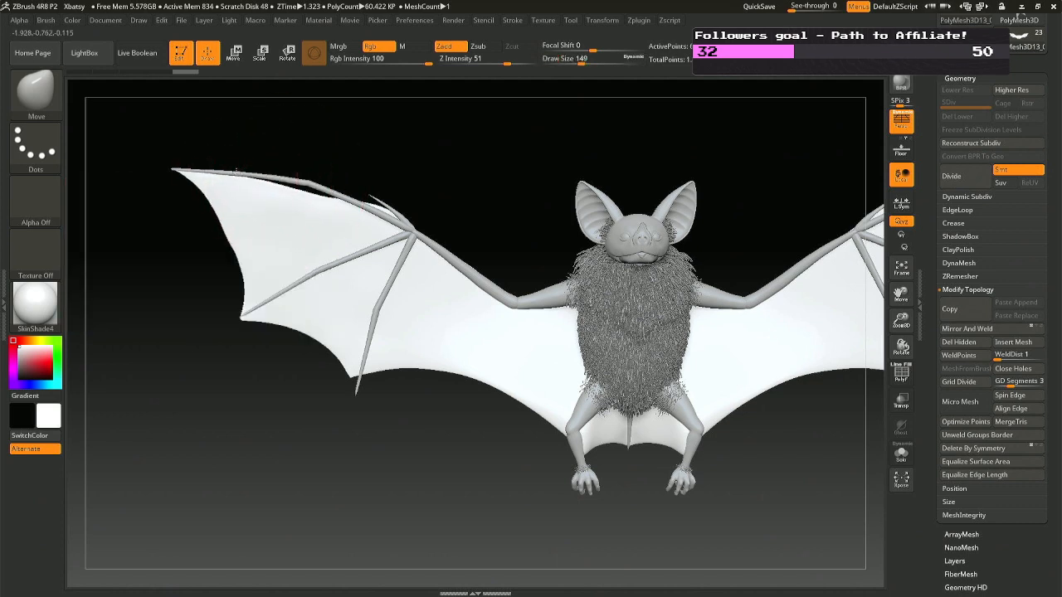
pyautogui.press('space')
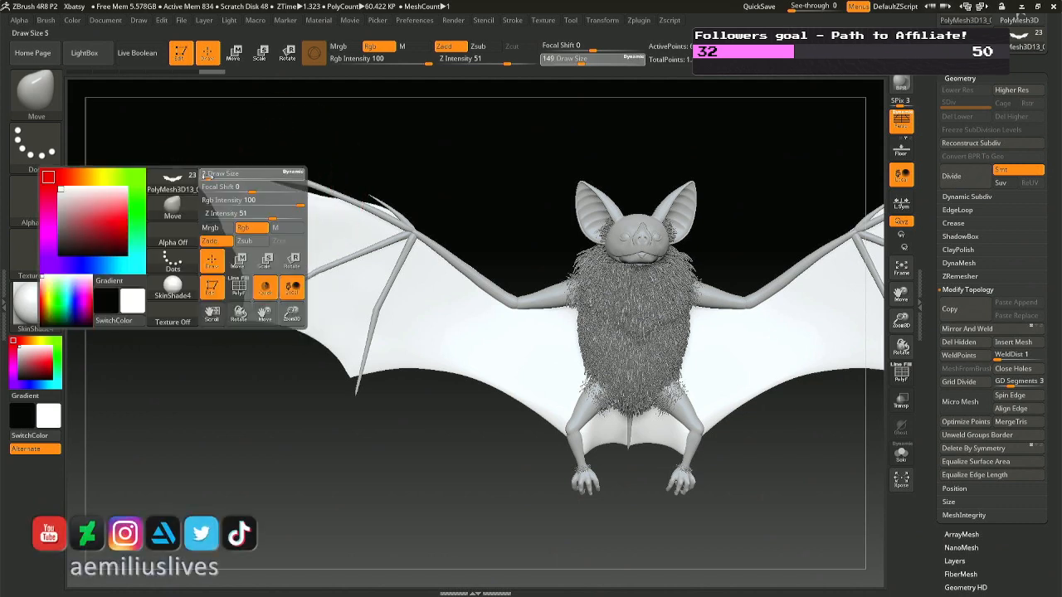
pyautogui.moveTo(225, 179); pyautogui.dragTo(229, 179)
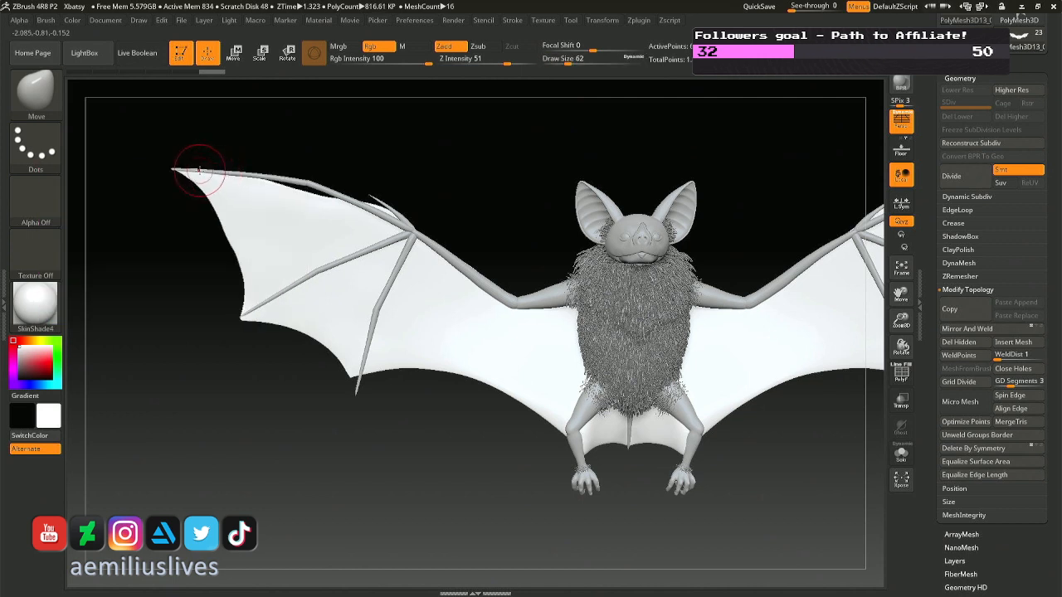
pyautogui.press('space')
pyautogui.moveTo(301, 190); pyautogui.dragTo(305, 190)
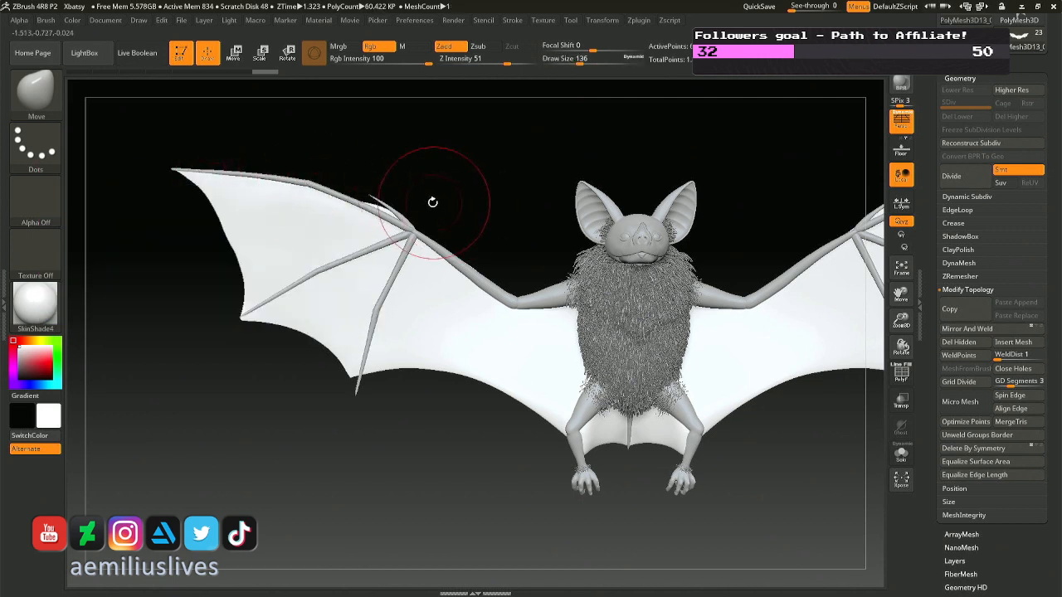
pyautogui.press('space')
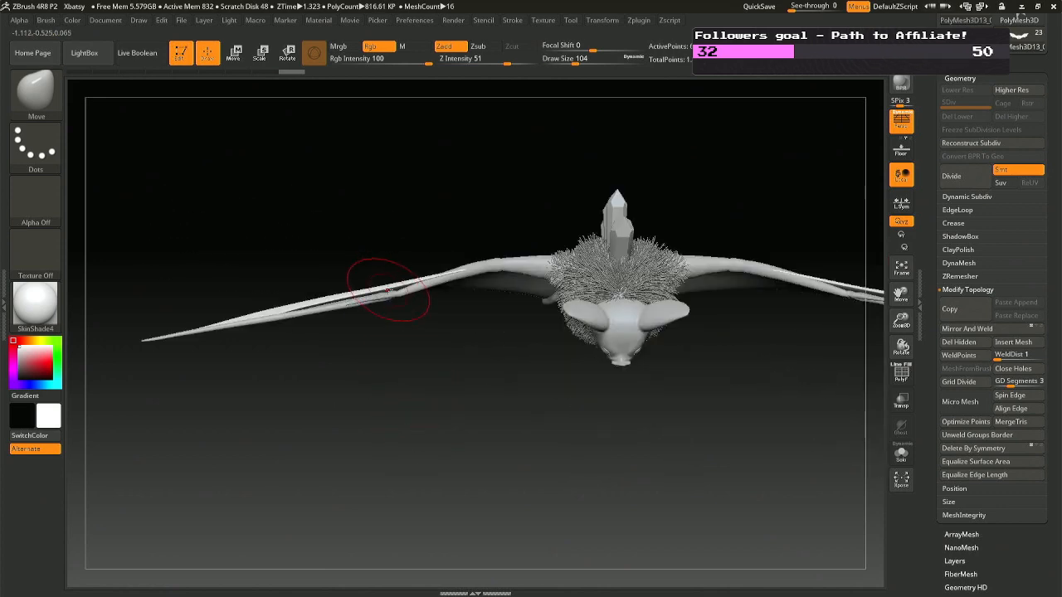
# - Try to rotate the forearm bone slightly about its elbow, viewed from above the head
pyautogui.keyDown('alt'); pyautogui.click(501, 266); pyautogui.keyUp('alt')
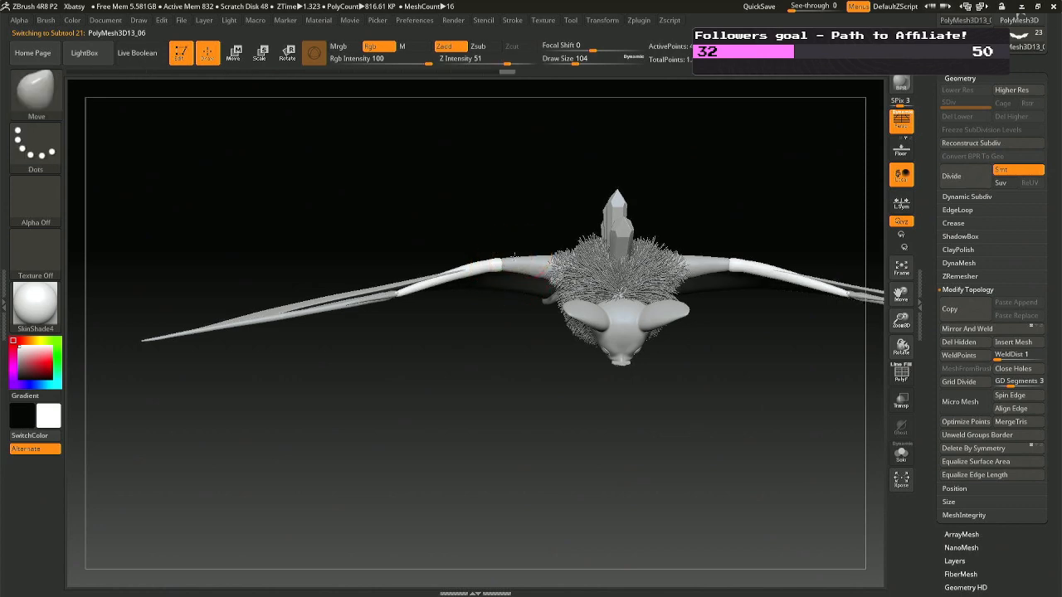
pyautogui.keyDown('ctrl'); pyautogui.moveTo(511, 257); pyautogui.dragTo(503, 266, button='right'); pyautogui.keyUp('ctrl')
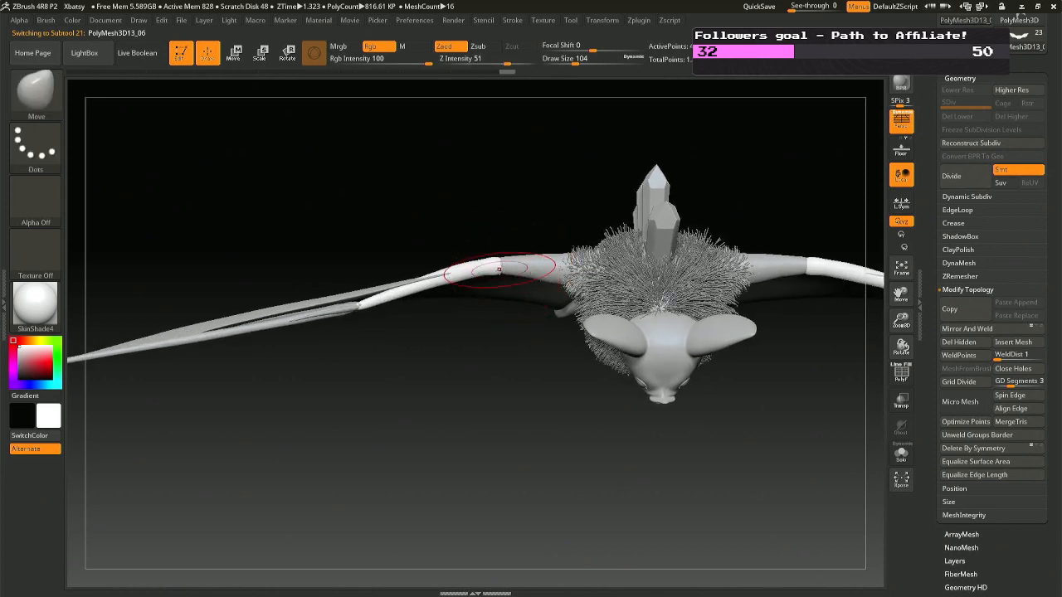
pyautogui.press('e')
pyautogui.moveTo(542, 279); pyautogui.dragTo(546, 284)
pyautogui.hotkey('ctrl', 'z')
# - Select the finger bones, move the gizmo from the wrist to the wing tip, and rotate them slightly as seen from above
pyautogui.moveTo(497, 415); pyautogui.dragTo(498, 286)
pyautogui.keyDown('alt'); pyautogui.click(361, 170); pyautogui.keyUp('alt')
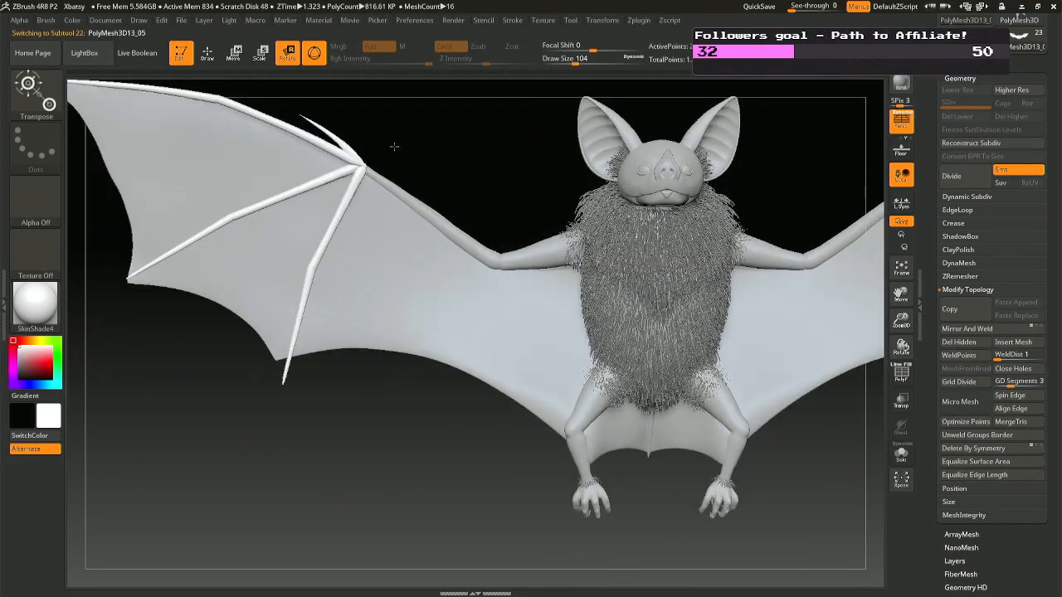
pyautogui.keyDown('alt'); pyautogui.click(360, 165); pyautogui.keyUp('alt')
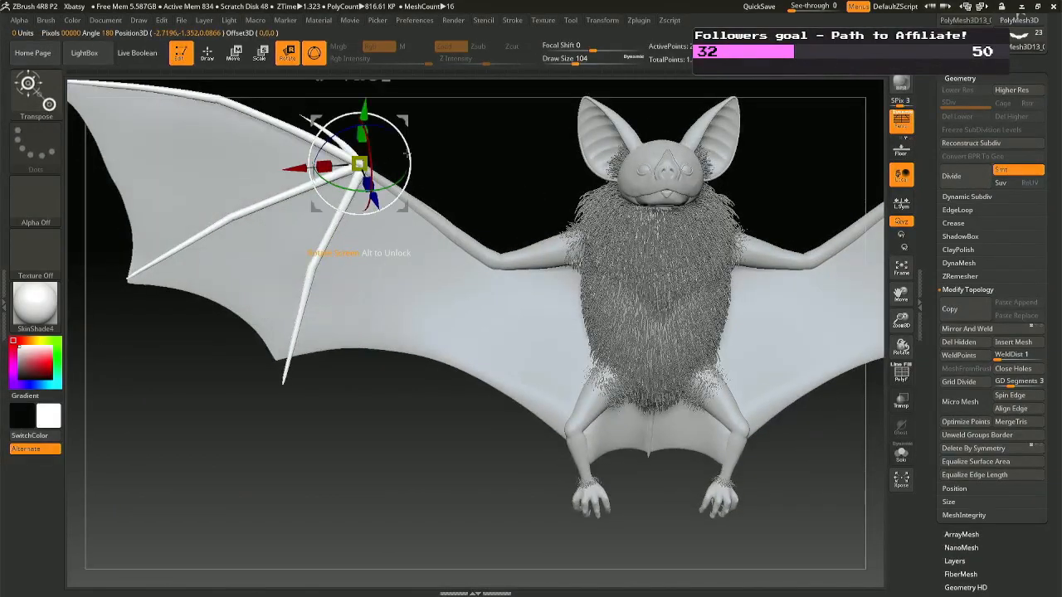
pyautogui.moveTo(381, 224); pyautogui.dragTo(421, 219)
pyautogui.keyDown('ctrl'); pyautogui.moveTo(467, 191); pyautogui.dragTo(403, 167, button='right'); pyautogui.keyUp('ctrl')
pyautogui.keyDown('alt'); pyautogui.moveTo(402, 168); pyautogui.dragTo(529, 277, button='right'); pyautogui.keyUp('alt')
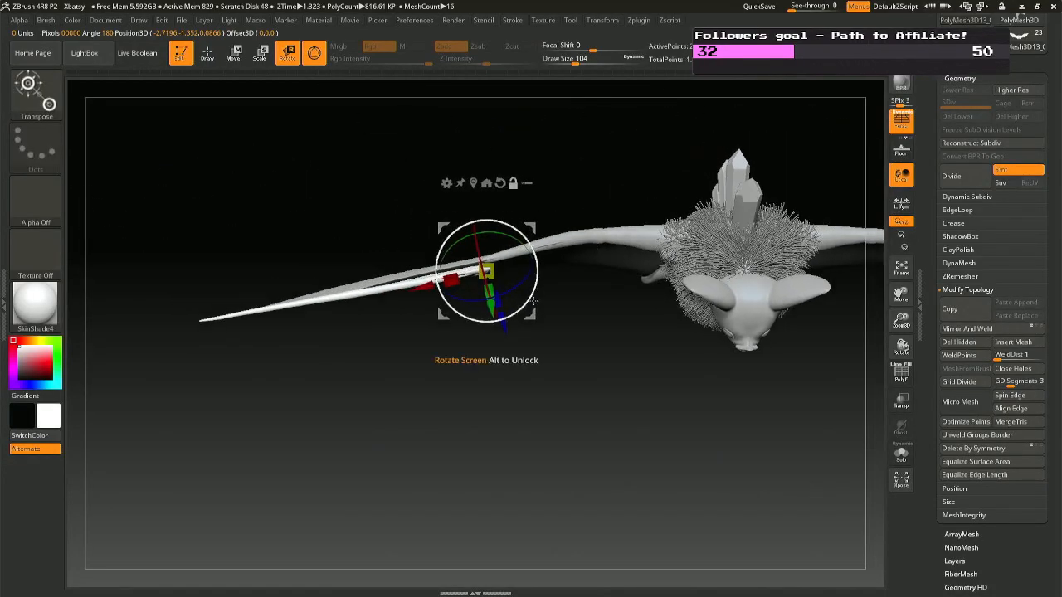
pyautogui.keyDown('alt'); pyautogui.moveTo(535, 302); pyautogui.dragTo(265, 362); pyautogui.keyUp('alt')
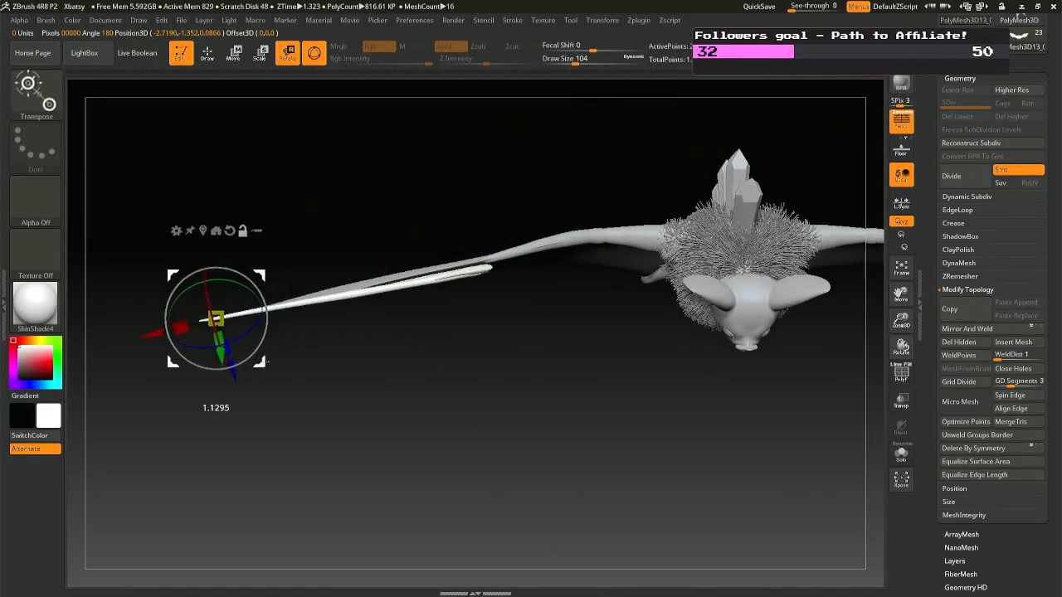
pyautogui.moveTo(266, 323); pyautogui.dragTo(271, 329)
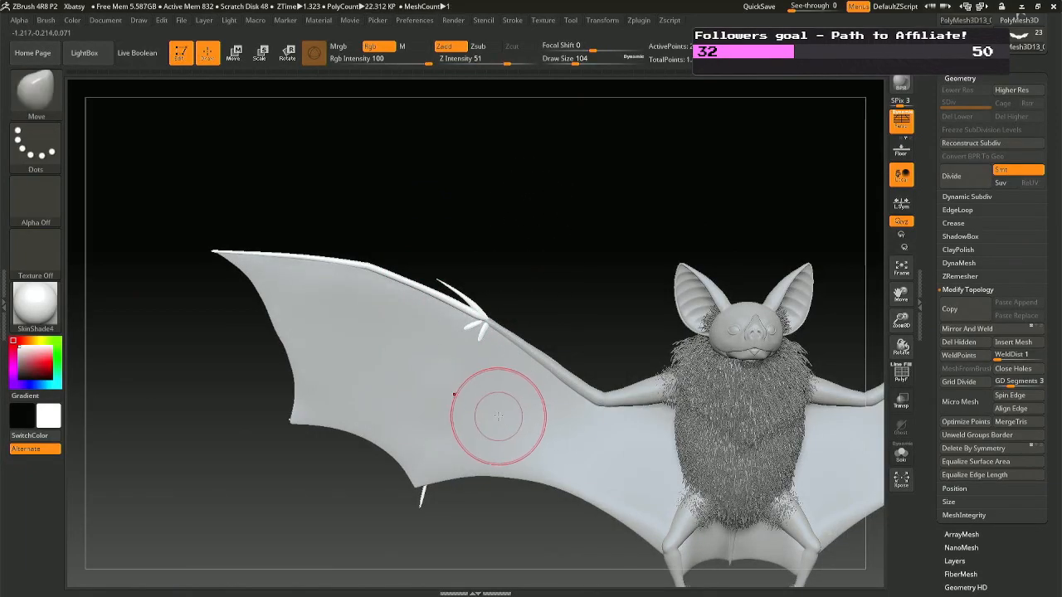
# - Smooth the wing membrane below the longest finger bone, and apply Mirror And Weld to copy it to the opposite wing
pyautogui.moveTo(490, 404)
pyautogui.mouseDown(button='right')
pyautogui.moveTo(564, 403)
pyautogui.moveTo(457, 382)
pyautogui.mouseUp(button='right')
pyautogui.keyDown('alt'); pyautogui.click(309, 325); pyautogui.keyUp('alt')
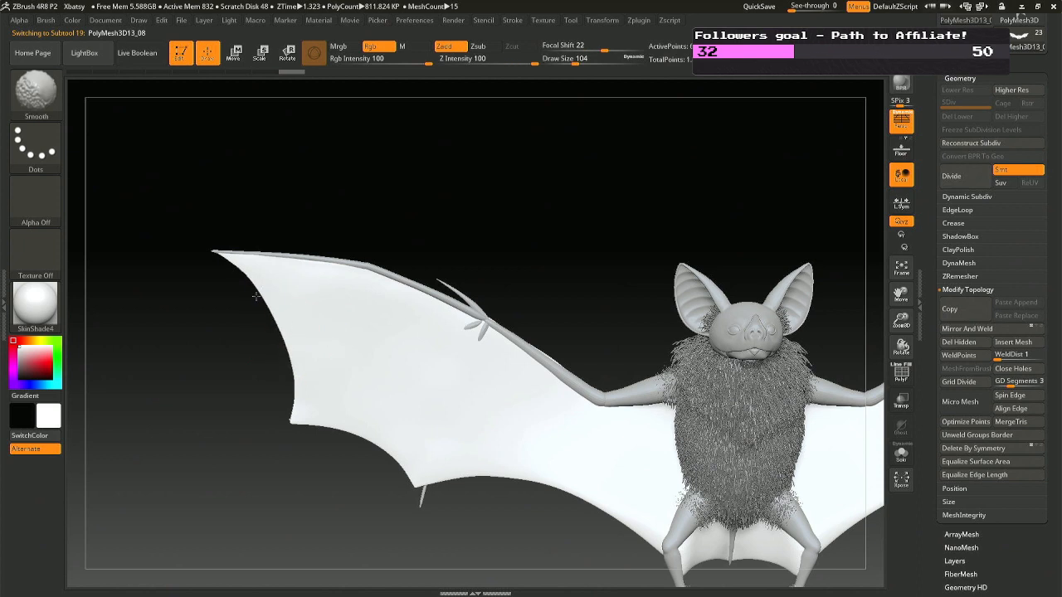
pyautogui.keyDown('shift'); pyautogui.moveTo(306, 362); pyautogui.dragTo(363, 315); pyautogui.keyUp('shift')
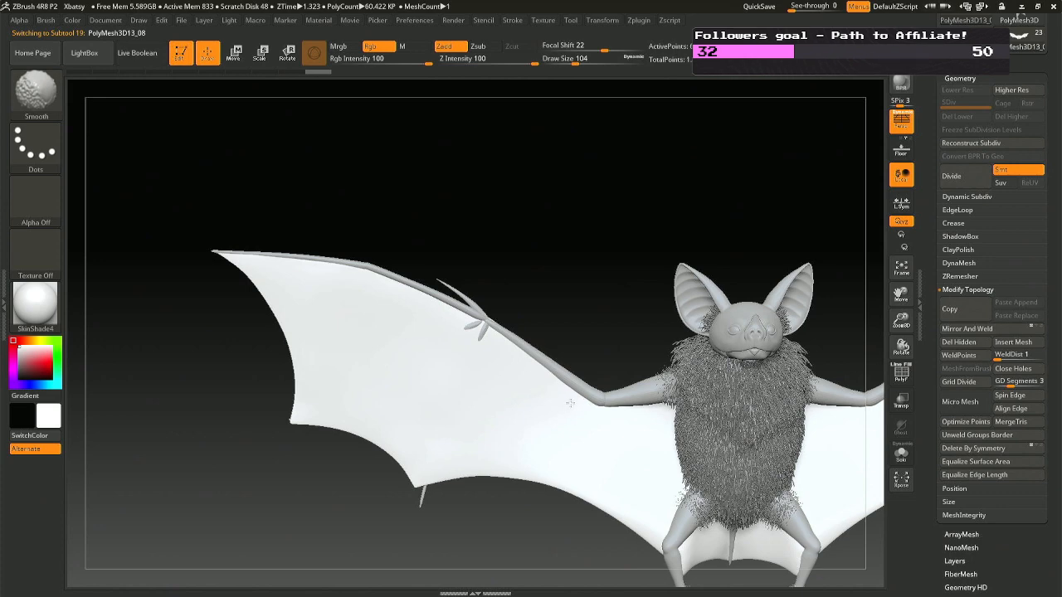
pyautogui.moveTo(630, 407)
pyautogui.keyDown('alt'); pyautogui.mouseDown(button='right')
pyautogui.moveTo(533, 358)
pyautogui.moveTo(490, 281)
pyautogui.mouseUp(button='right'); pyautogui.keyUp('alt')
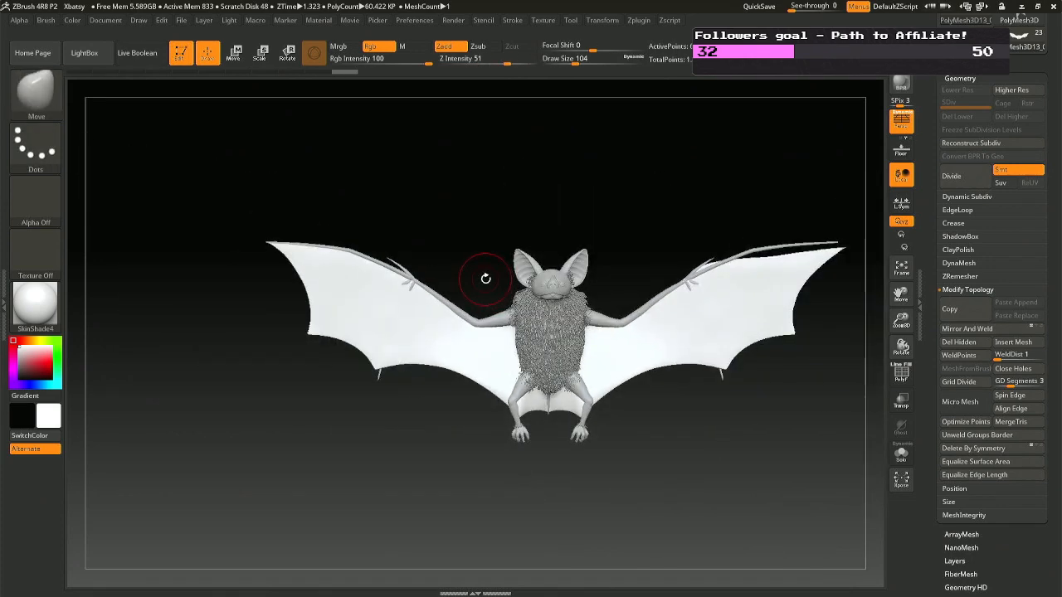
pyautogui.click(969, 329)
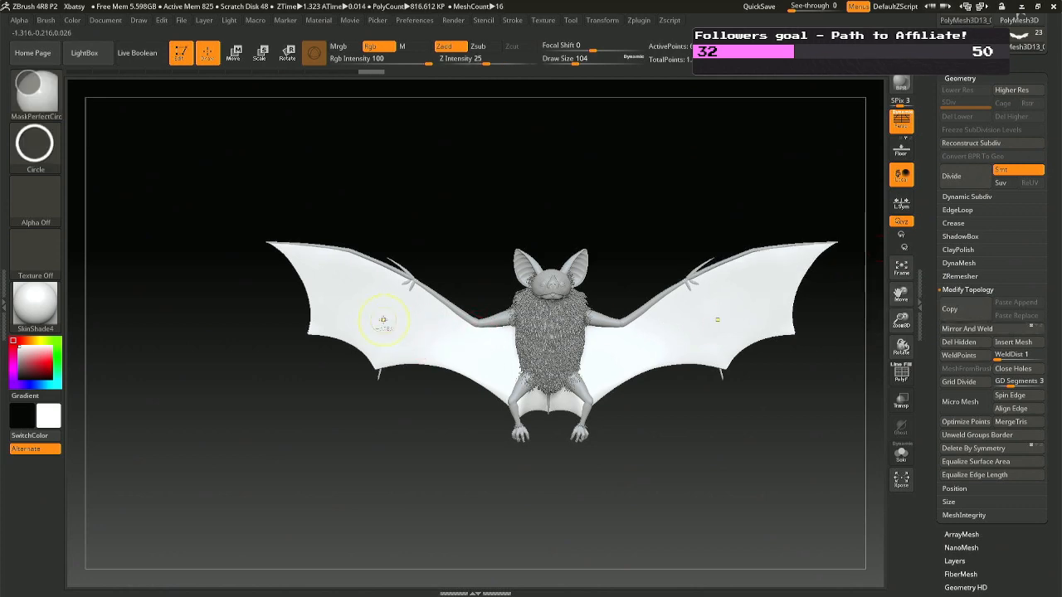
# - Examine both wings from the back and front, and isolate the old wing bones PolyMesh3D12 for comparison
pyautogui.keyDown('ctrl'); pyautogui.moveTo(384, 319); pyautogui.dragTo(380, 359, button='right'); pyautogui.keyUp('ctrl')
pyautogui.moveTo(424, 306)
pyautogui.mouseDown(button='right')
pyautogui.moveTo(448, 372)
pyautogui.moveTo(415, 319)
pyautogui.moveTo(497, 324)
pyautogui.moveTo(611, 308)
pyautogui.mouseUp(button='right')
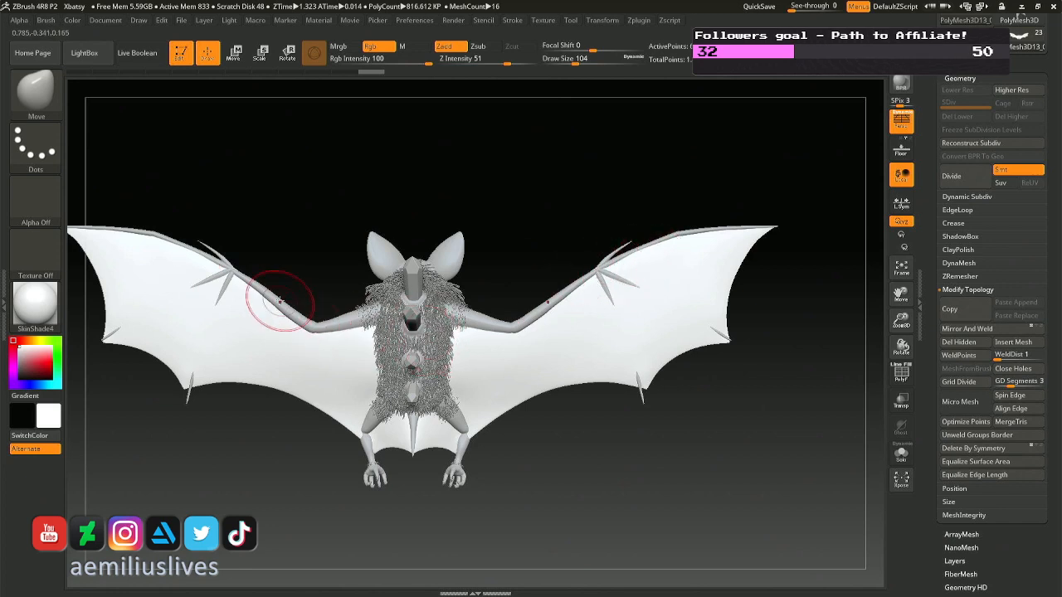
pyautogui.keyDown('alt'); pyautogui.click(543, 308); pyautogui.keyUp('alt')
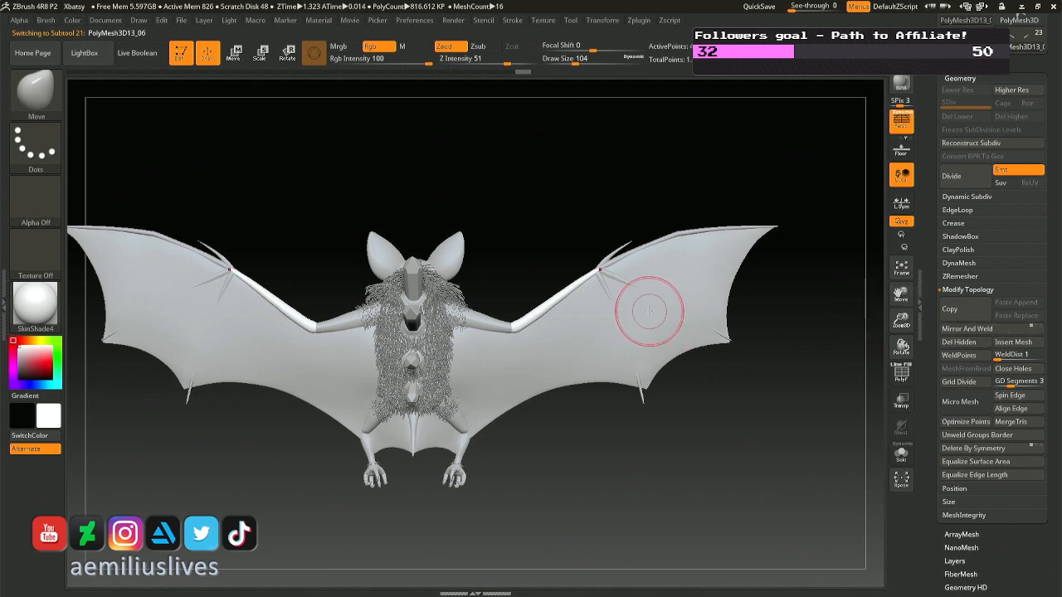
pyautogui.keyDown('alt'); pyautogui.click(569, 336); pyautogui.keyUp('alt')
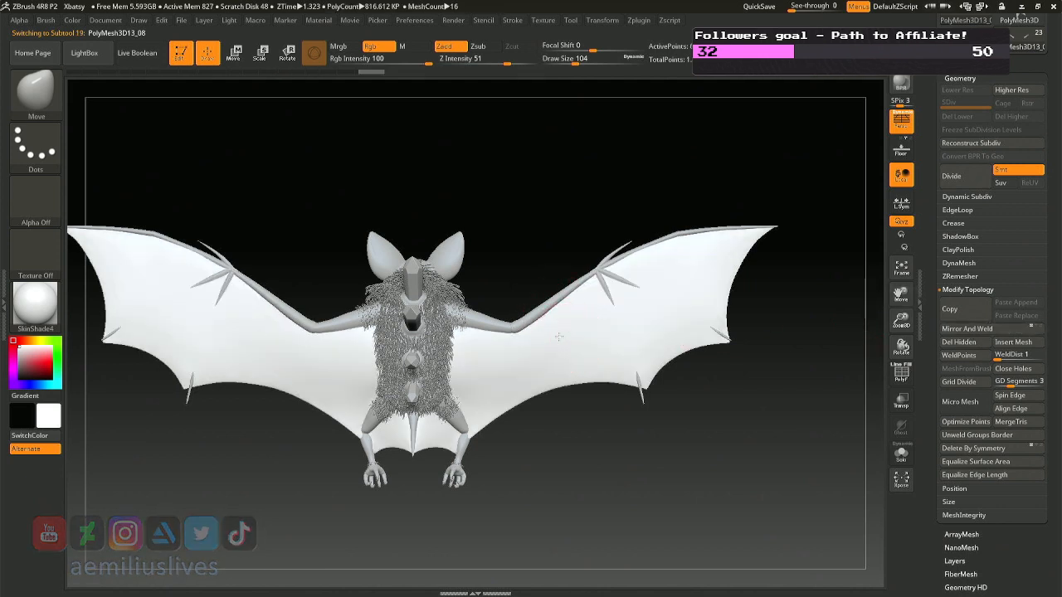
pyautogui.moveTo(788, 340); pyautogui.dragTo(418, 331, button='right')
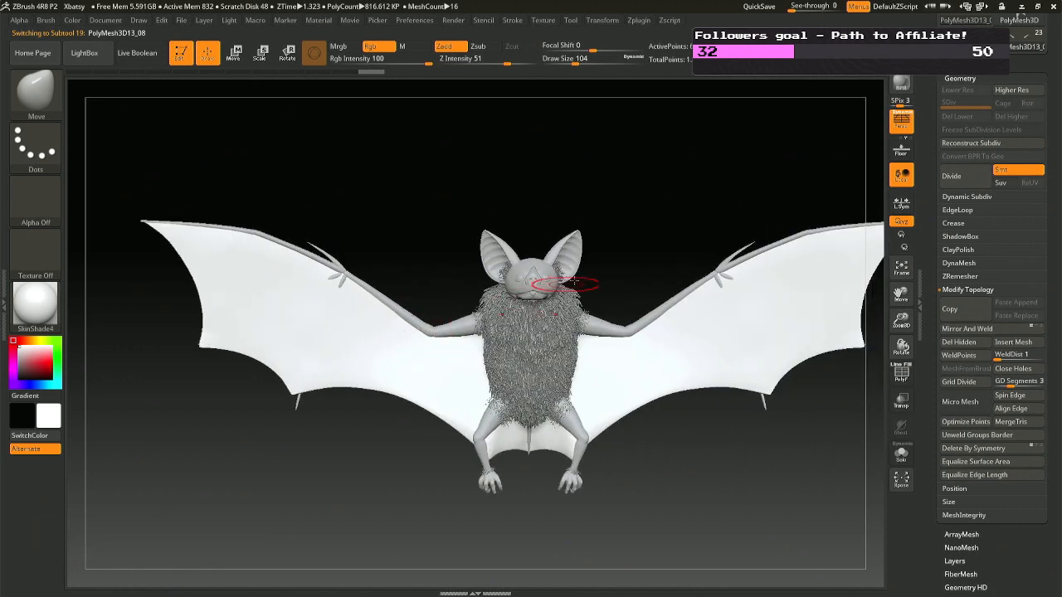
pyautogui.press('n')
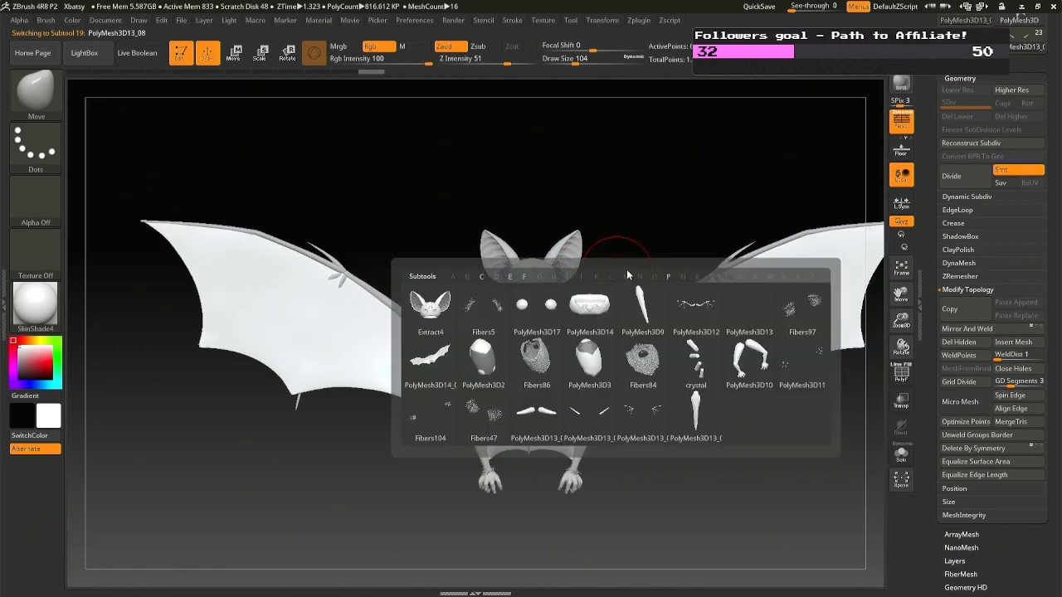
pyautogui.click(698, 306)
pyautogui.click(900, 453)
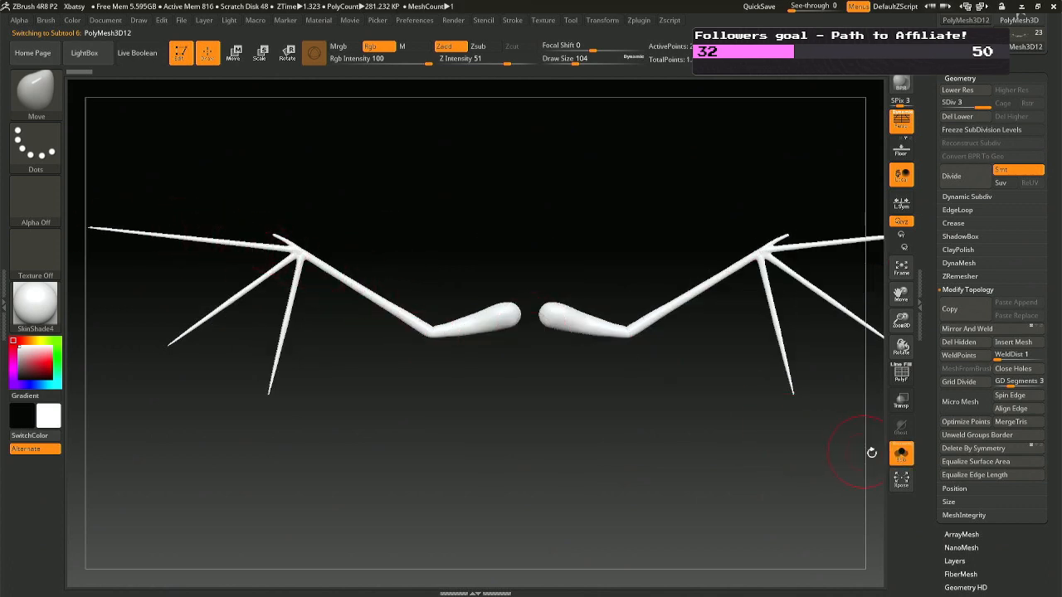
pyautogui.click(900, 453)
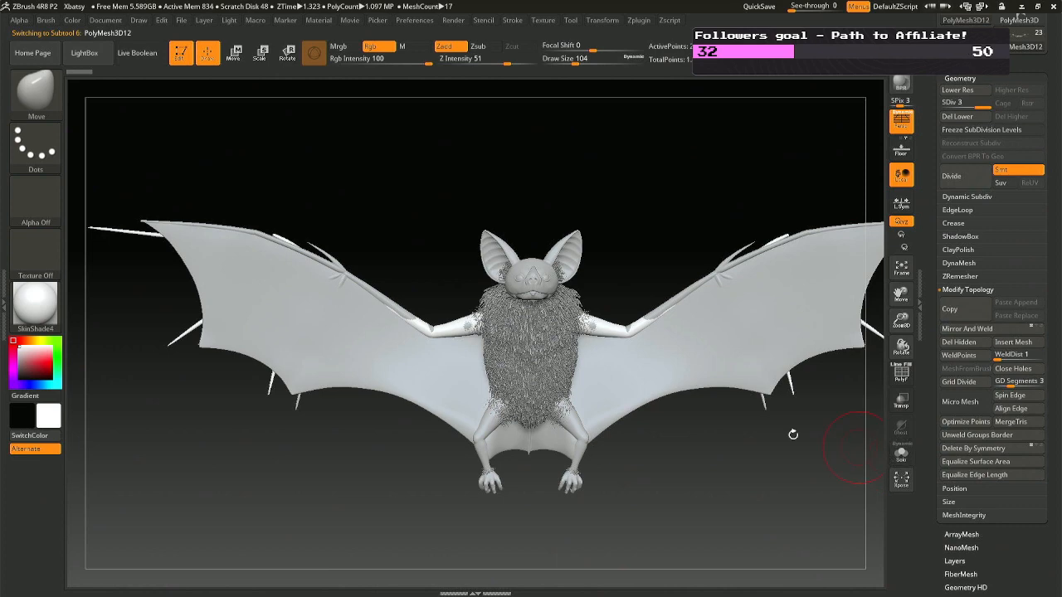
# - Select the wing membrane and smooth its surface around the wrist where the finger bones meet
pyautogui.keyDown('alt'); pyautogui.click(415, 357); pyautogui.keyUp('alt')
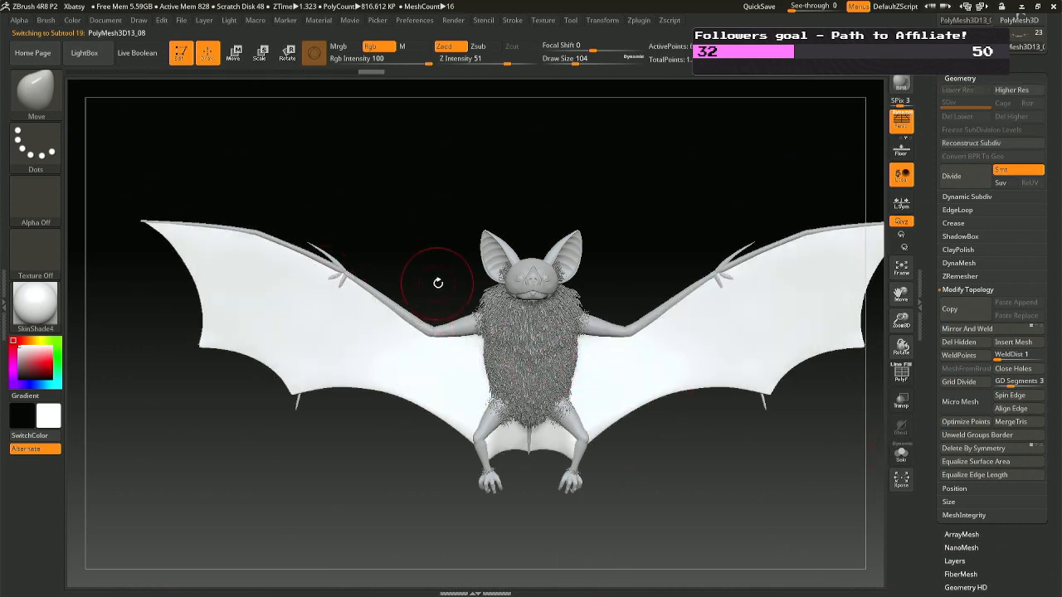
pyautogui.moveTo(438, 283)
pyautogui.mouseDown()
pyautogui.moveTo(387, 291)
pyautogui.moveTo(435, 306)
pyautogui.moveTo(438, 292)
pyautogui.mouseUp()
pyautogui.keyDown('ctrl'); pyautogui.moveTo(284, 233); pyautogui.dragTo(304, 258, button='right'); pyautogui.keyUp('ctrl')
pyautogui.keyDown('ctrl'); pyautogui.moveTo(396, 268); pyautogui.dragTo(405, 339, button='right'); pyautogui.keyUp('ctrl')
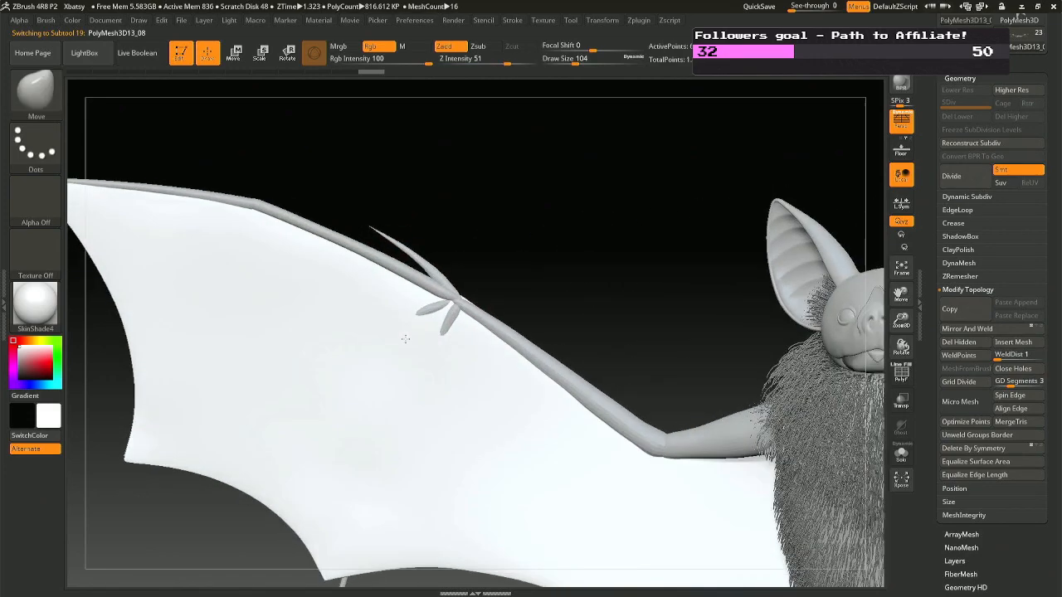
pyautogui.press('shift')
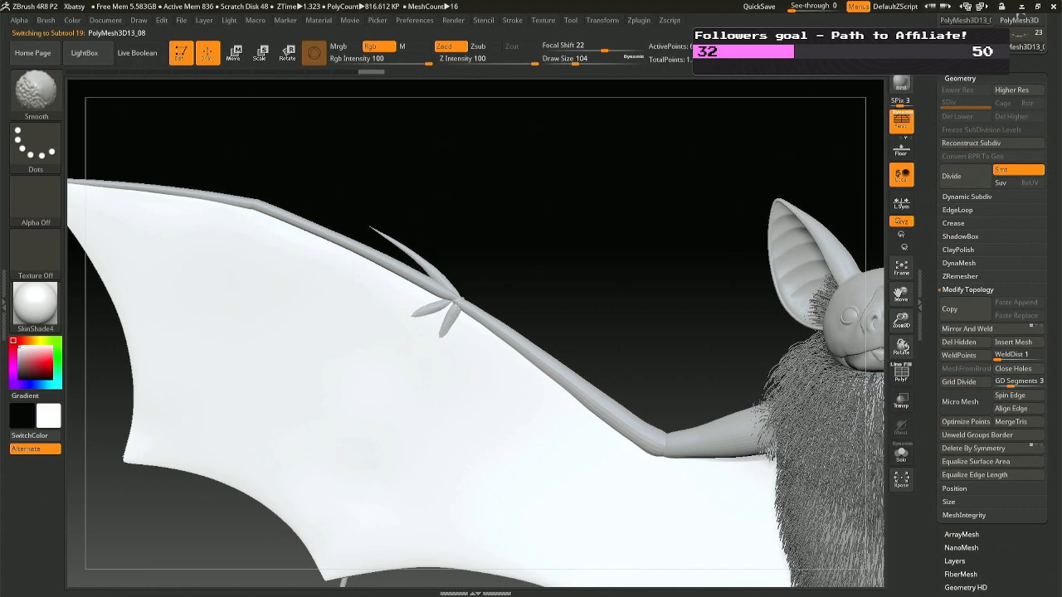
pyautogui.moveTo(456, 306)
pyautogui.mouseDown(button='right')
pyautogui.moveTo(452, 427)
pyautogui.moveTo(458, 268)
pyautogui.mouseUp(button='right')
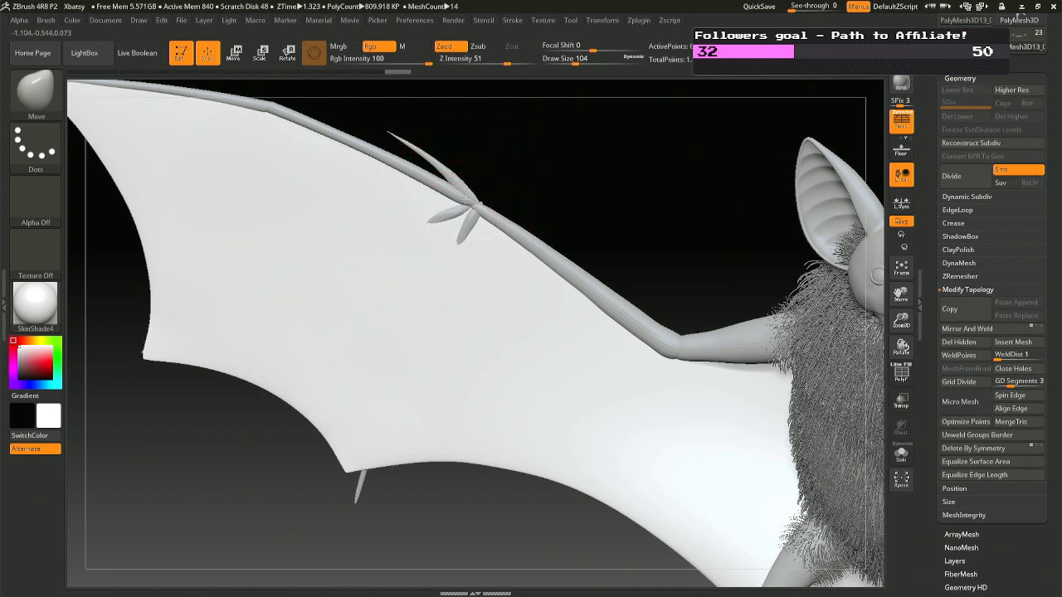
# - Isolate the finger bones to examine their layout, and show the whole bat again
pyautogui.keyDown('alt'); pyautogui.click(466, 204); pyautogui.keyUp('alt')
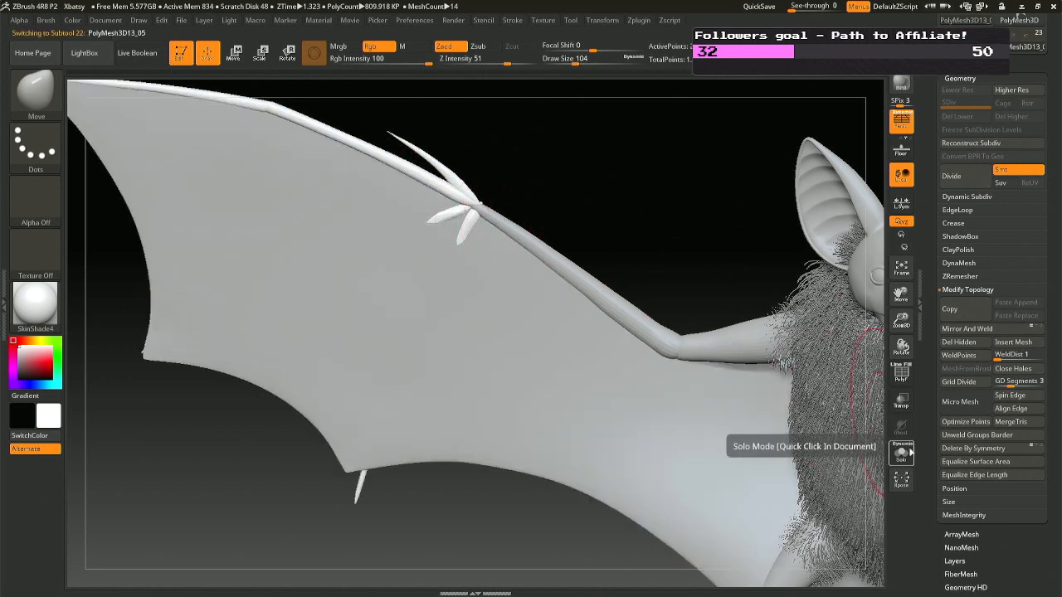
pyautogui.click(902, 453)
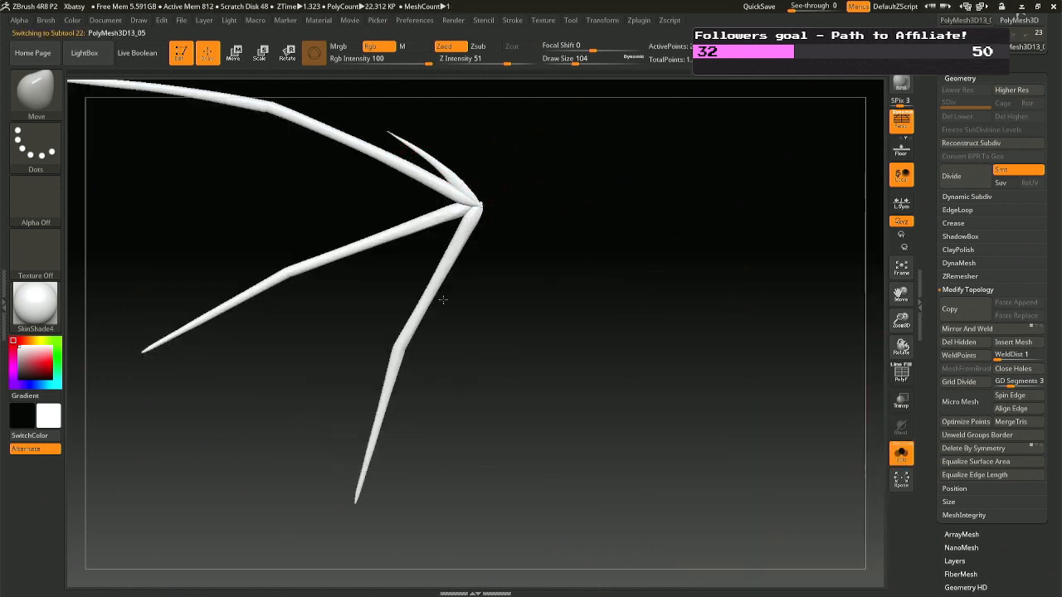
pyautogui.moveTo(441, 298)
pyautogui.mouseDown(button='right')
pyautogui.moveTo(499, 309)
pyautogui.moveTo(465, 254)
pyautogui.moveTo(458, 282)
pyautogui.moveTo(467, 290)
pyautogui.moveTo(445, 259)
pyautogui.moveTo(536, 290)
pyautogui.moveTo(523, 268)
pyautogui.moveTo(548, 282)
pyautogui.moveTo(426, 260)
pyautogui.mouseUp(button='right')
pyautogui.click(896, 454)
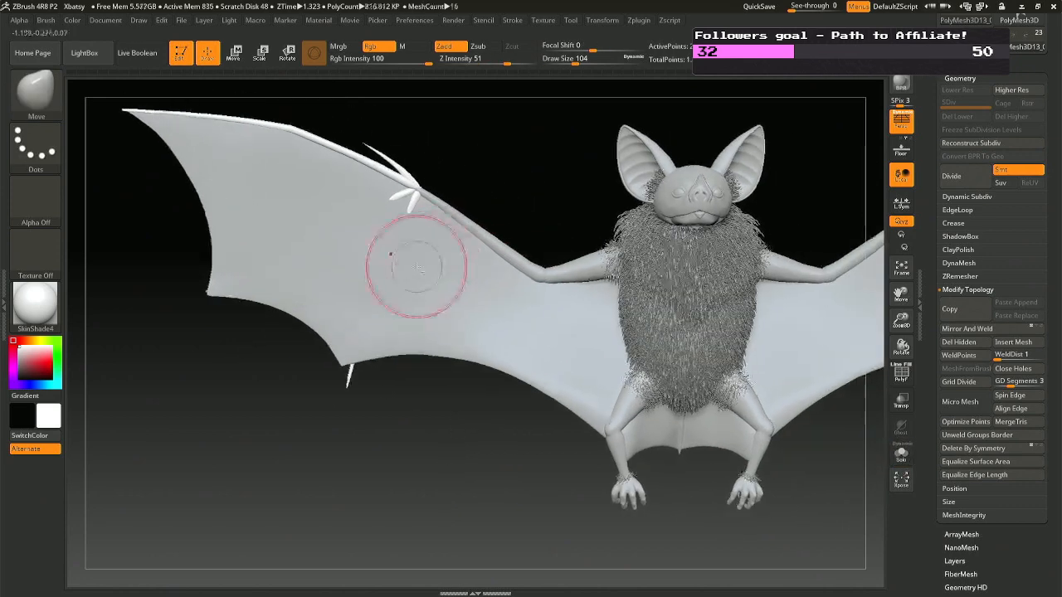
# - Pull the membrane's lower point down onto the inner finger bone's tip with the Move brush at draw size 234
pyautogui.keyDown('alt'); pyautogui.click(362, 262); pyautogui.keyUp('alt')
pyautogui.press('space')
pyautogui.moveTo(365, 261); pyautogui.dragTo(381, 260)
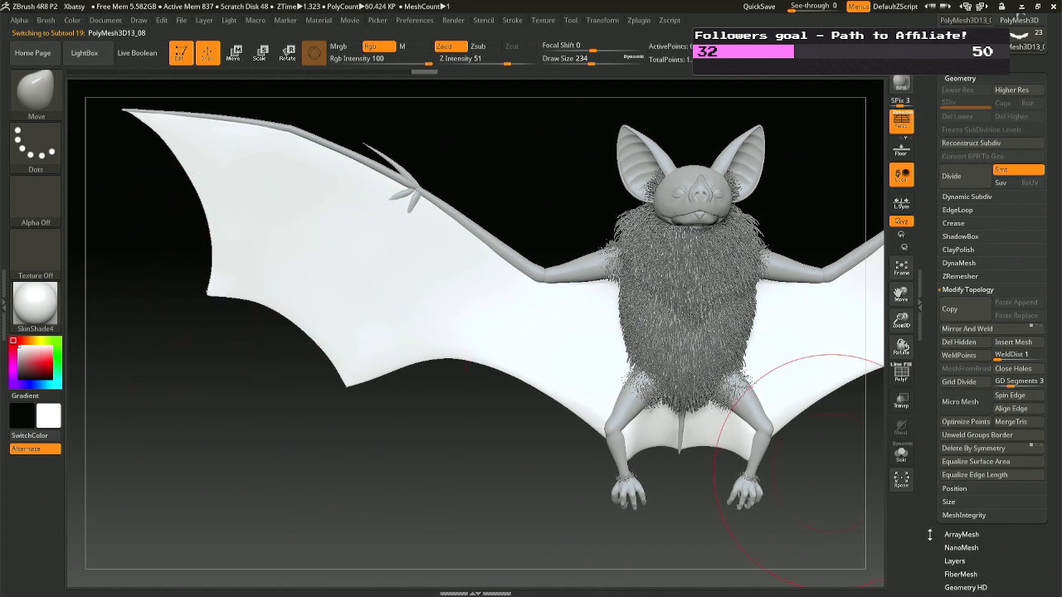
pyautogui.click(900, 403)
pyautogui.click(900, 405)
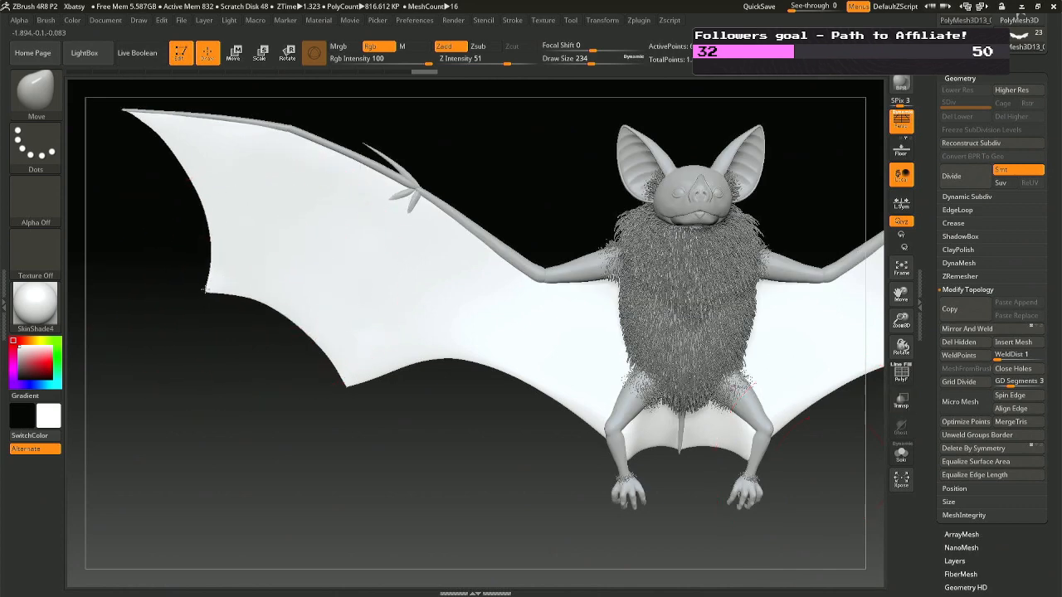
# - Refine the membrane's scalloped trailing edge around the finger tips with the Move brush, using draw sizes 83 and 56
pyautogui.rightClick(315, 313)
pyautogui.moveTo(313, 318); pyautogui.dragTo(291, 320)
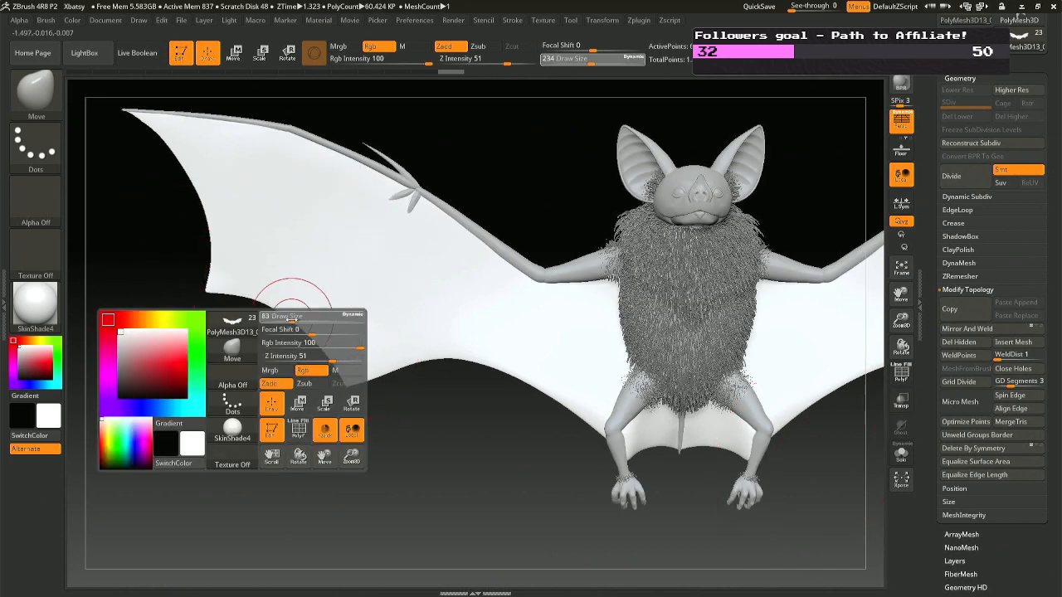
pyautogui.rightClick(388, 360)
pyautogui.moveTo(388, 362); pyautogui.dragTo(380, 362)
pyautogui.press('shift')
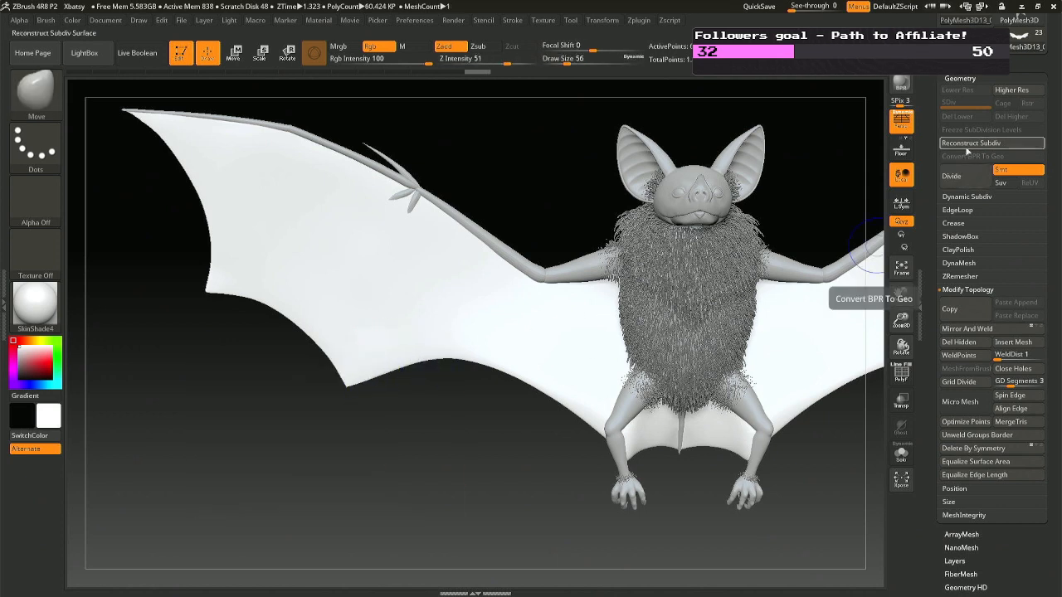
# - Try Reconstruct Subdiv on the membrane, and smooth its trailing edge beside the lower point
pyautogui.click(971, 144)
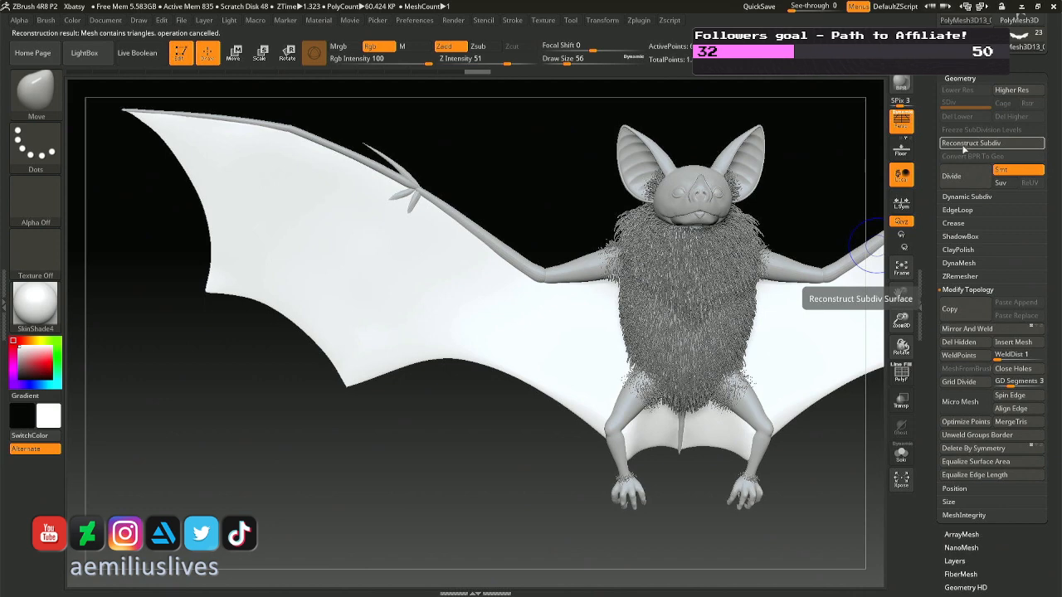
pyautogui.moveTo(526, 341)
pyautogui.keyDown('ctrl'); pyautogui.mouseDown(button='right')
pyautogui.moveTo(436, 341)
pyautogui.moveTo(543, 194)
pyautogui.mouseUp(button='right'); pyautogui.keyUp('ctrl')
pyautogui.keyDown('shift'); pyautogui.moveTo(402, 320); pyautogui.dragTo(386, 340); pyautogui.keyUp('shift')
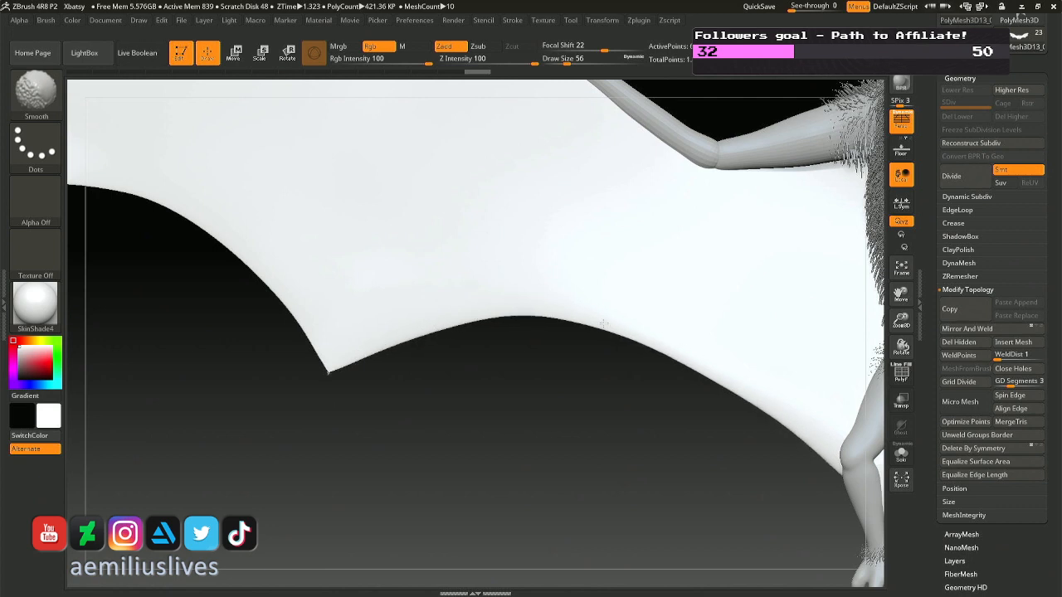
# - Pull the membrane's inner trailing edge down beside the bat's knee with the Move brush at draw size 68, seen from behind
pyautogui.moveTo(832, 462)
pyautogui.keyDown('alt'); pyautogui.mouseDown(button='right')
pyautogui.moveTo(454, 293)
pyautogui.moveTo(489, 266)
pyautogui.mouseUp(button='right'); pyautogui.keyUp('alt')
pyautogui.moveTo(332, 320); pyautogui.dragTo(496, 300, button='right')
pyautogui.moveTo(423, 319); pyautogui.dragTo(415, 308, button='right')
pyautogui.hotkey('ctrl', 'shift')
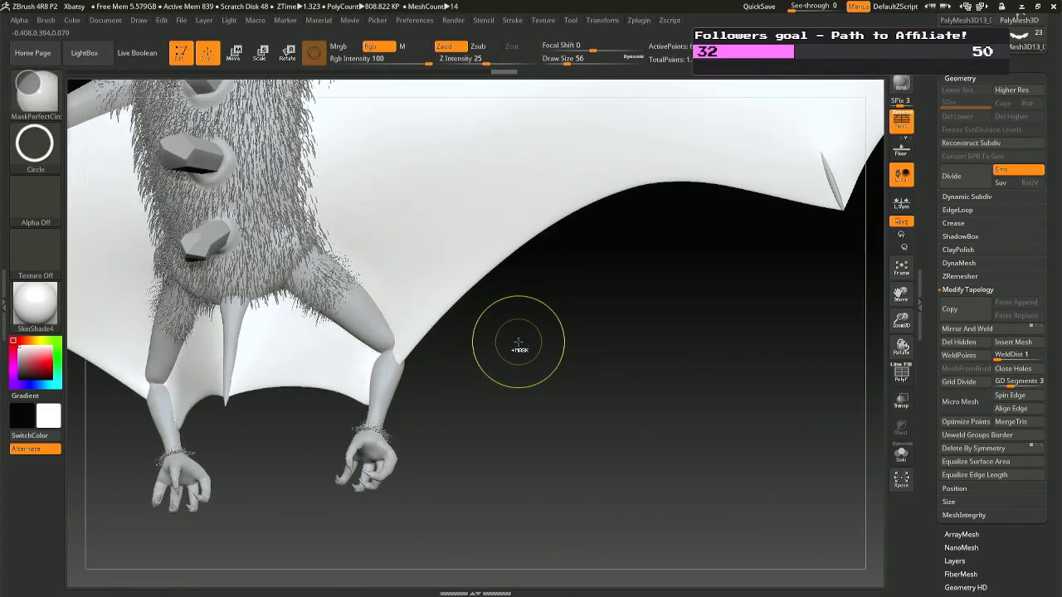
pyautogui.moveTo(441, 343)
pyautogui.mouseDown(button='right')
pyautogui.moveTo(407, 341)
pyautogui.moveTo(444, 282)
pyautogui.moveTo(476, 308)
pyautogui.moveTo(437, 328)
pyautogui.moveTo(439, 260)
pyautogui.mouseUp(button='right')
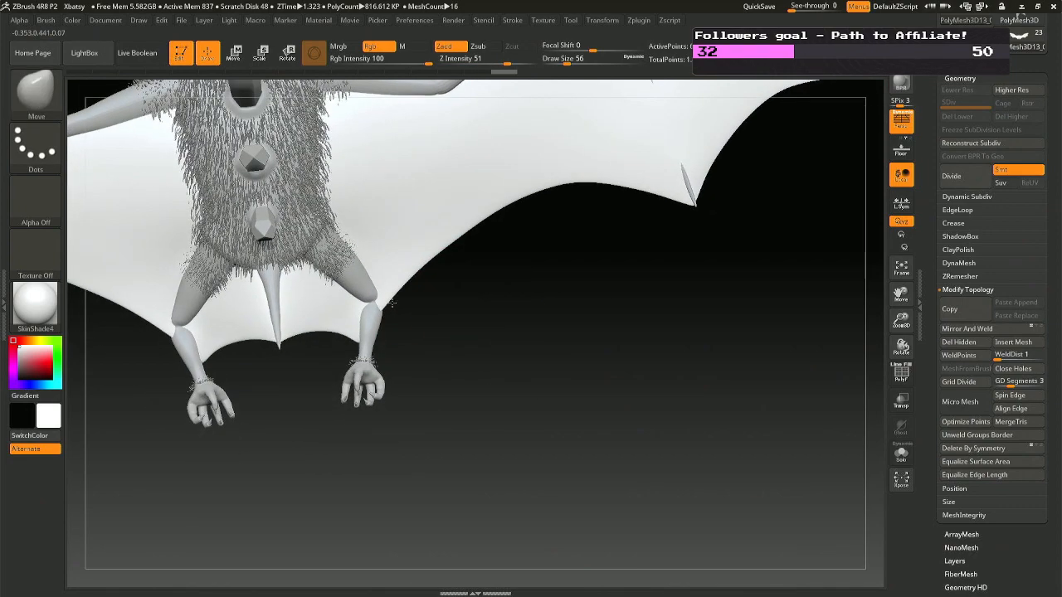
pyautogui.press('space')
pyautogui.moveTo(390, 304); pyautogui.dragTo(391, 305)
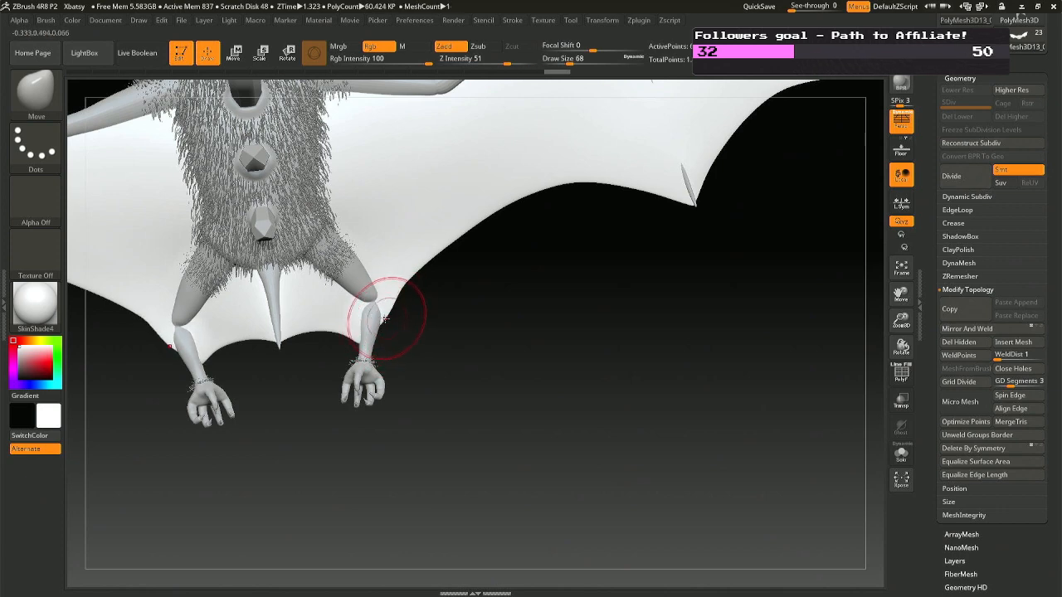
pyautogui.moveTo(385, 319)
pyautogui.mouseDown(button='right')
pyautogui.moveTo(284, 312)
pyautogui.moveTo(368, 315)
pyautogui.moveTo(399, 345)
pyautogui.moveTo(393, 327)
pyautogui.mouseUp(button='right')
# - Shape the membrane's edge along the shin toward the ankle with the Move brush at draw size 37, and smooth it
pyautogui.press('space')
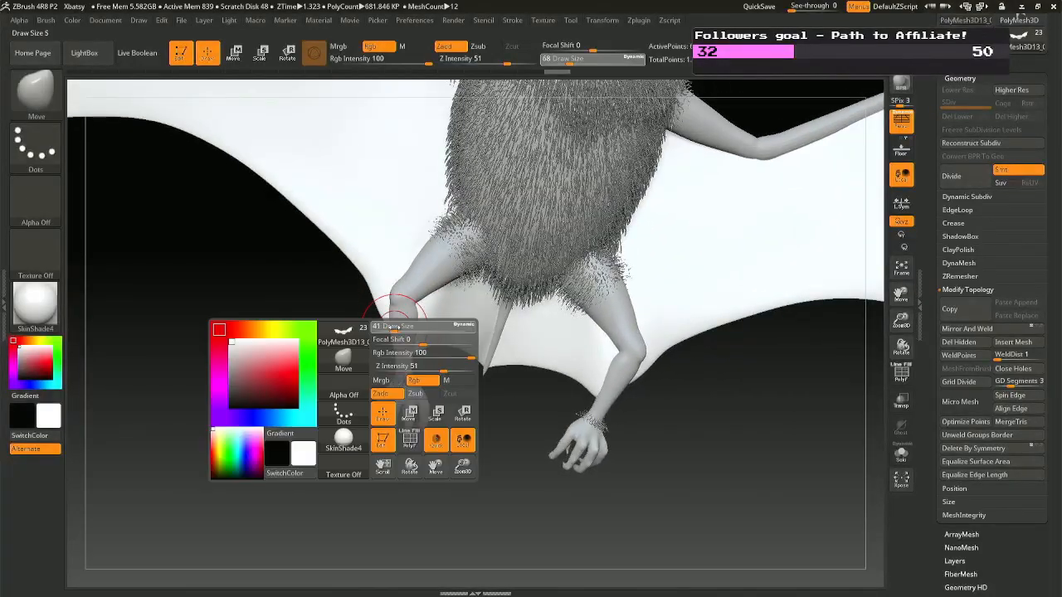
pyautogui.moveTo(395, 327); pyautogui.dragTo(393, 327)
pyautogui.moveTo(392, 327); pyautogui.dragTo(388, 339, button='right')
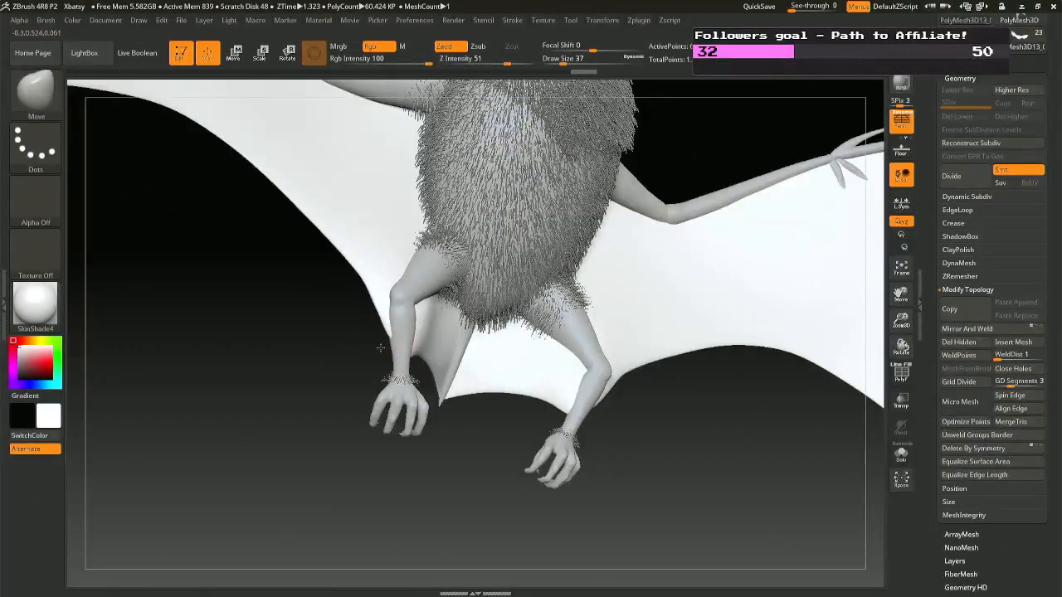
pyautogui.press('shift')
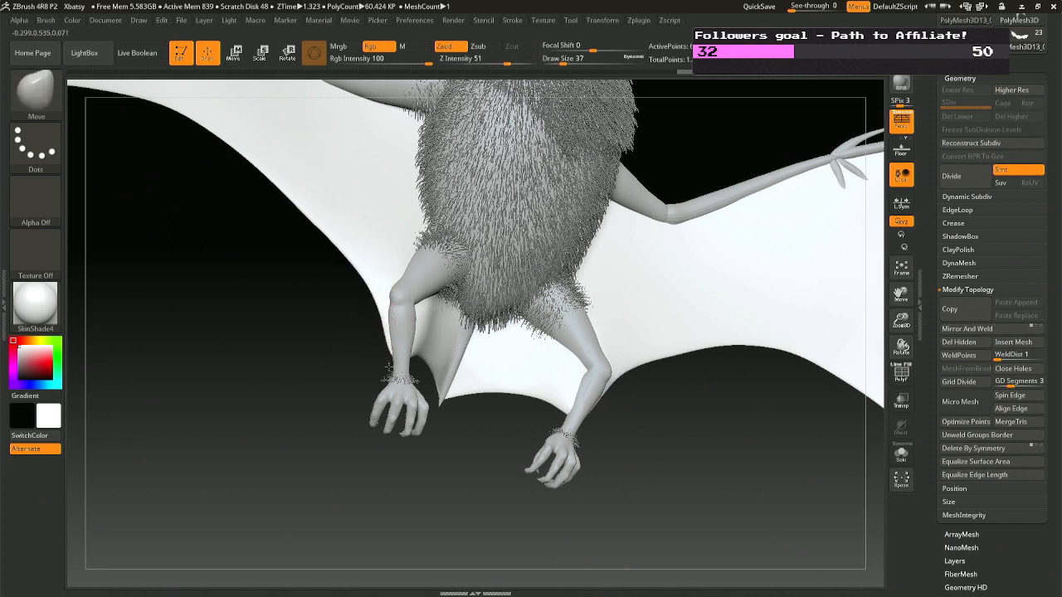
pyautogui.press('shift')
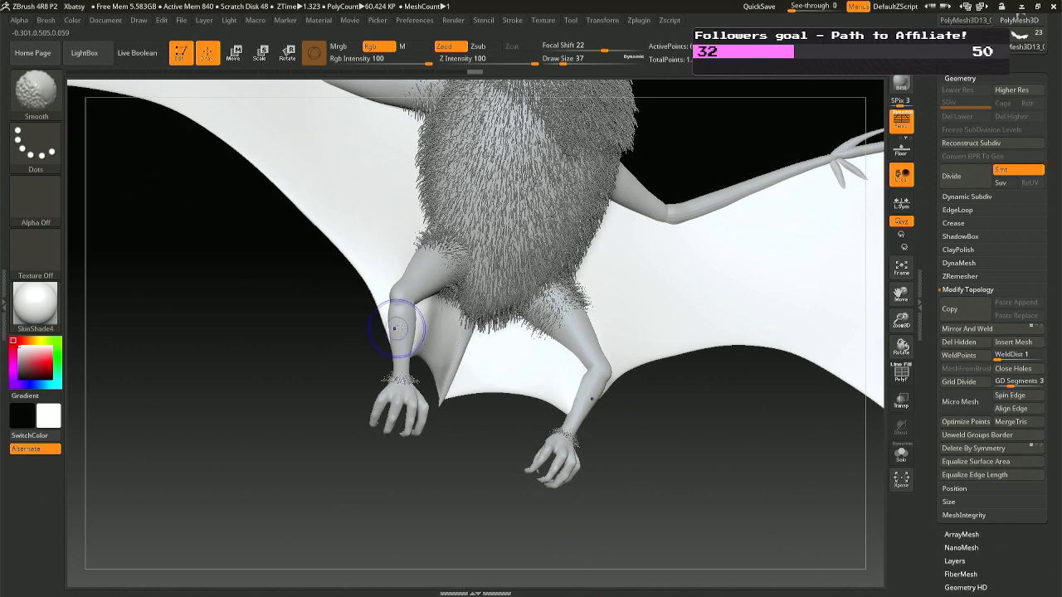
pyautogui.moveTo(394, 328); pyautogui.dragTo(376, 309, button='right')
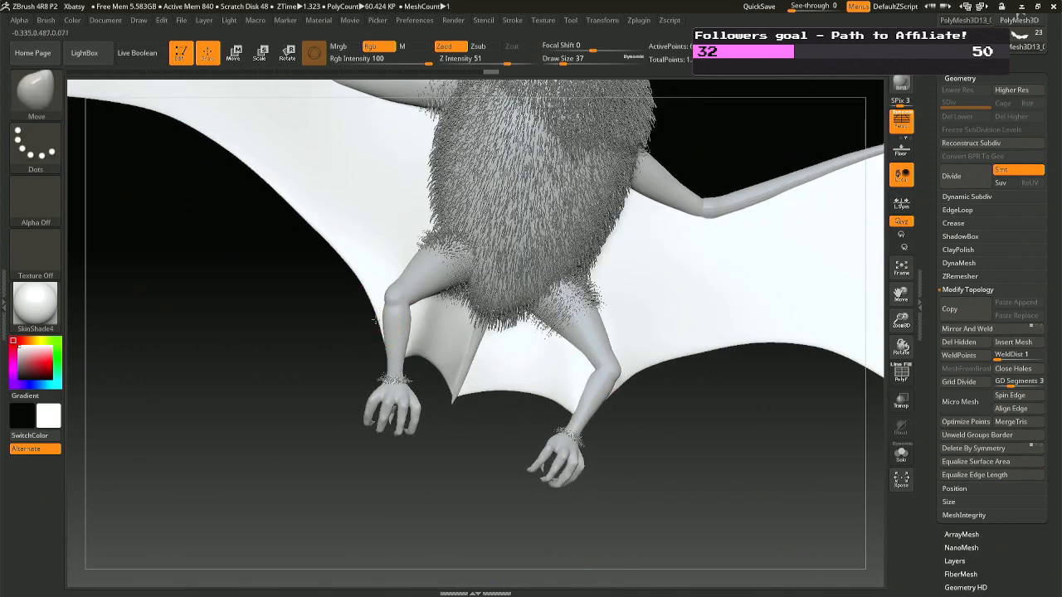
pyautogui.press('shift')
pyautogui.moveTo(400, 330)
pyautogui.mouseDown(button='right')
pyautogui.moveTo(498, 296)
pyautogui.moveTo(373, 303)
pyautogui.mouseUp(button='right')
# - Save the project as Xbatsy.ZPR, replacing the existing file
pyautogui.moveTo(656, 269)
pyautogui.mouseDown(button='right')
pyautogui.moveTo(622, 269)
pyautogui.moveTo(550, 310)
pyautogui.moveTo(471, 244)
pyautogui.mouseUp(button='right')
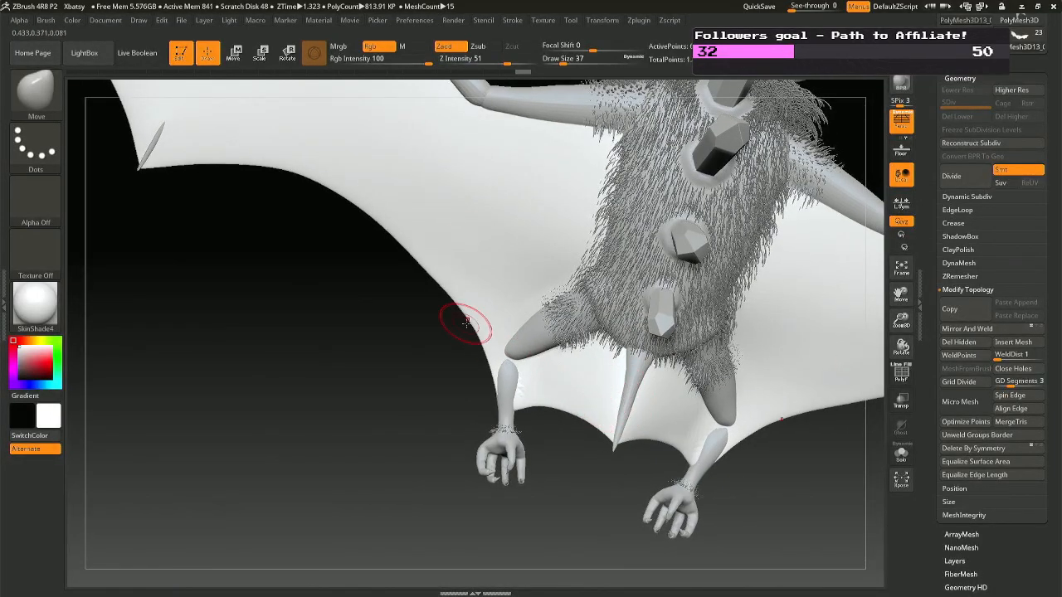
pyautogui.moveTo(472, 310); pyautogui.dragTo(545, 303, button='right')
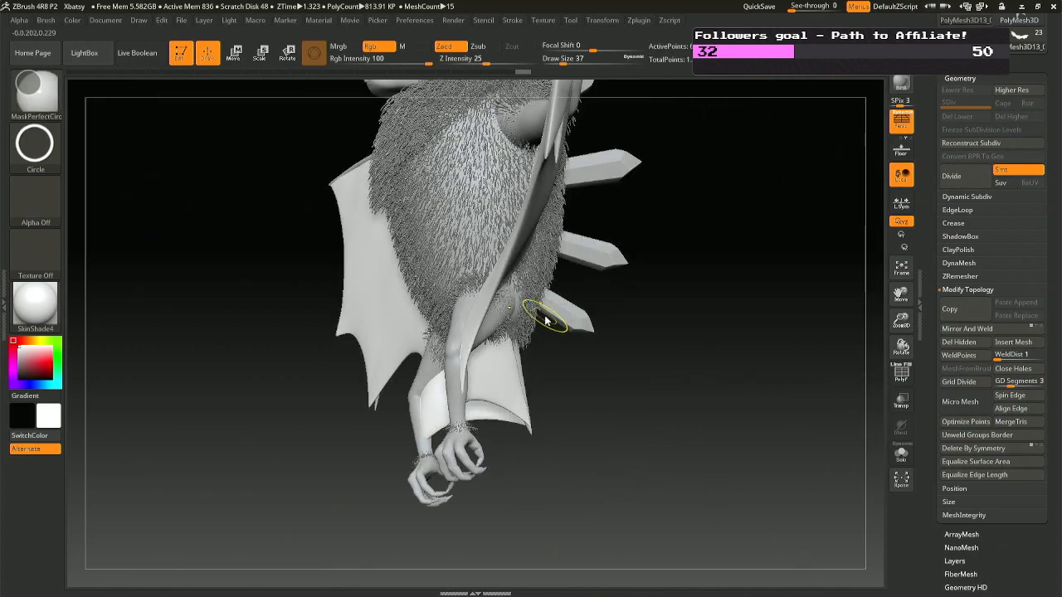
pyautogui.hotkey('ctrl', 's')
pyautogui.press('Return')
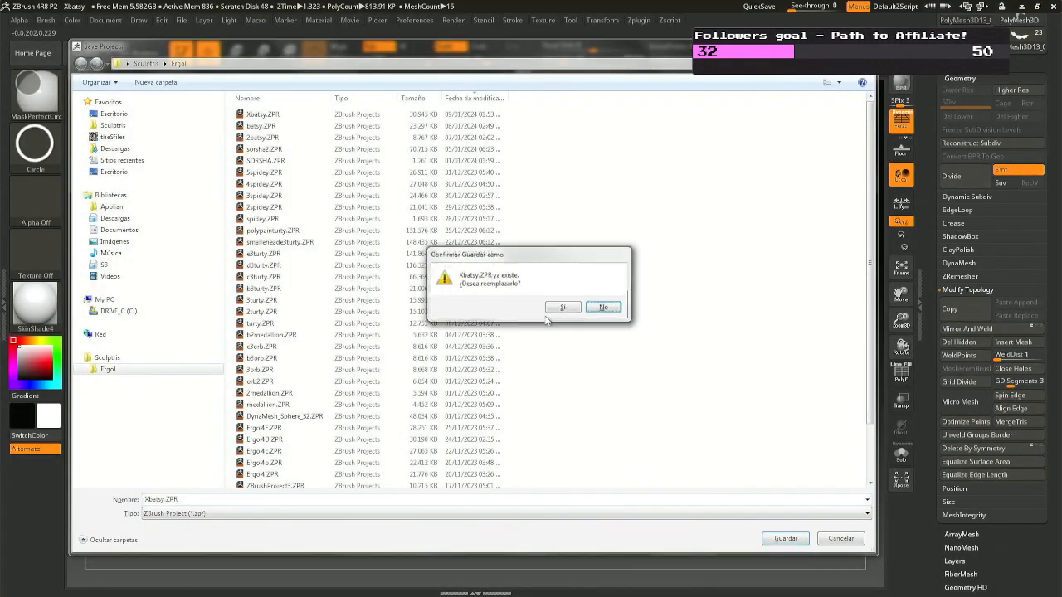
pyautogui.click(557, 308)
pyautogui.keyDown('shift'); pyautogui.moveTo(561, 273); pyautogui.dragTo(591, 257, button='right'); pyautogui.keyUp('shift')
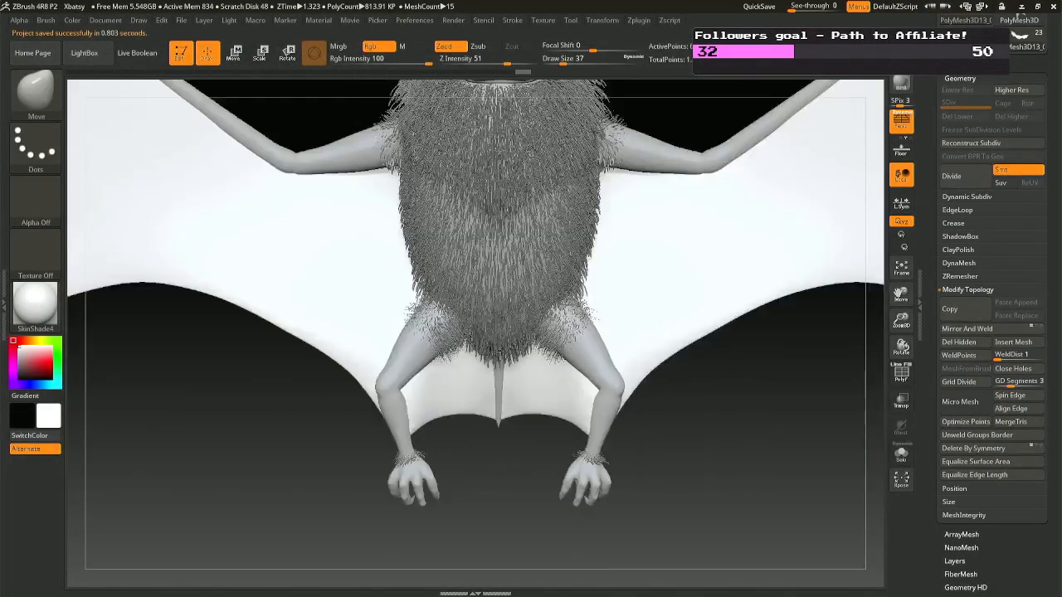
# - Adjust and smooth the membrane below the forearm with the Move brush at draw size 149, checking the wing's thickness from below
pyautogui.keyDown('alt'); pyautogui.moveTo(380, 258); pyautogui.dragTo(528, 327, button='right'); pyautogui.keyUp('alt')
pyautogui.keyDown('alt'); pyautogui.moveTo(320, 235); pyautogui.dragTo(422, 299, button='right'); pyautogui.keyUp('alt')
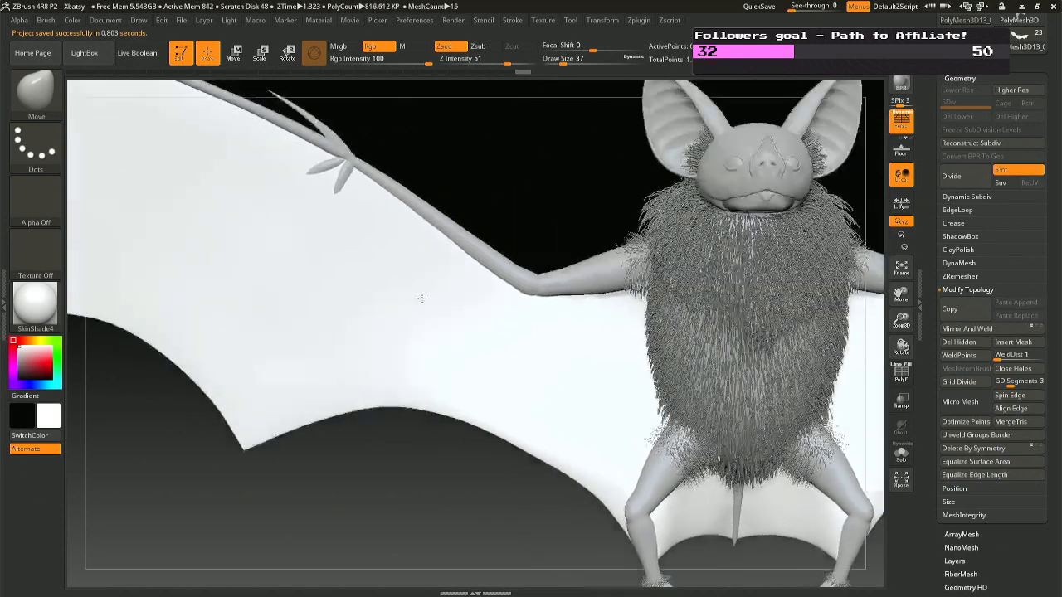
pyautogui.press('space')
pyautogui.moveTo(433, 266)
pyautogui.mouseDown()
pyautogui.moveTo(464, 265)
pyautogui.moveTo(443, 247)
pyautogui.mouseUp()
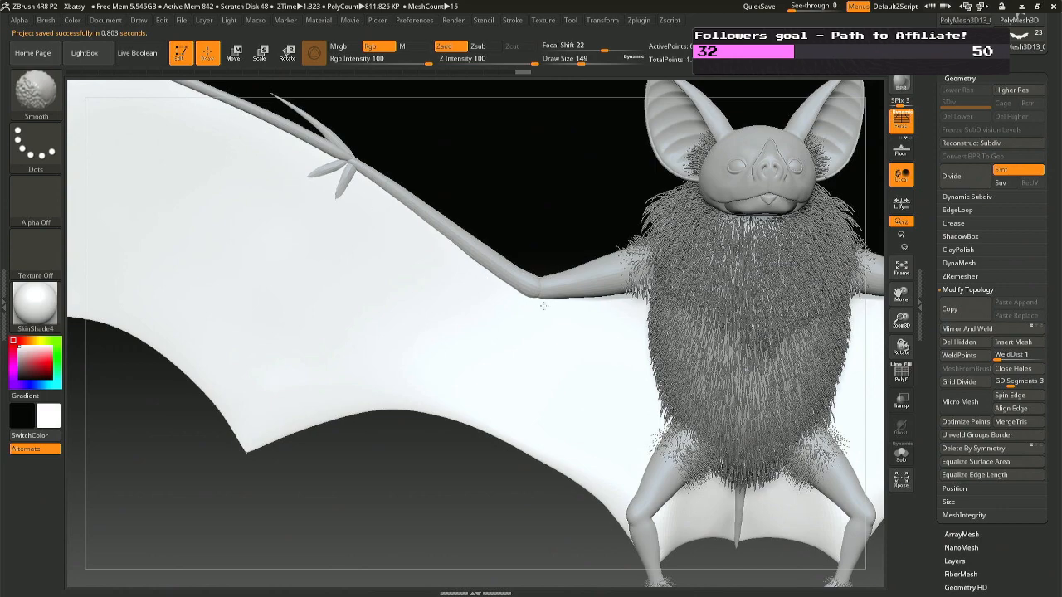
pyautogui.moveTo(431, 196); pyautogui.dragTo(444, 307, button='right')
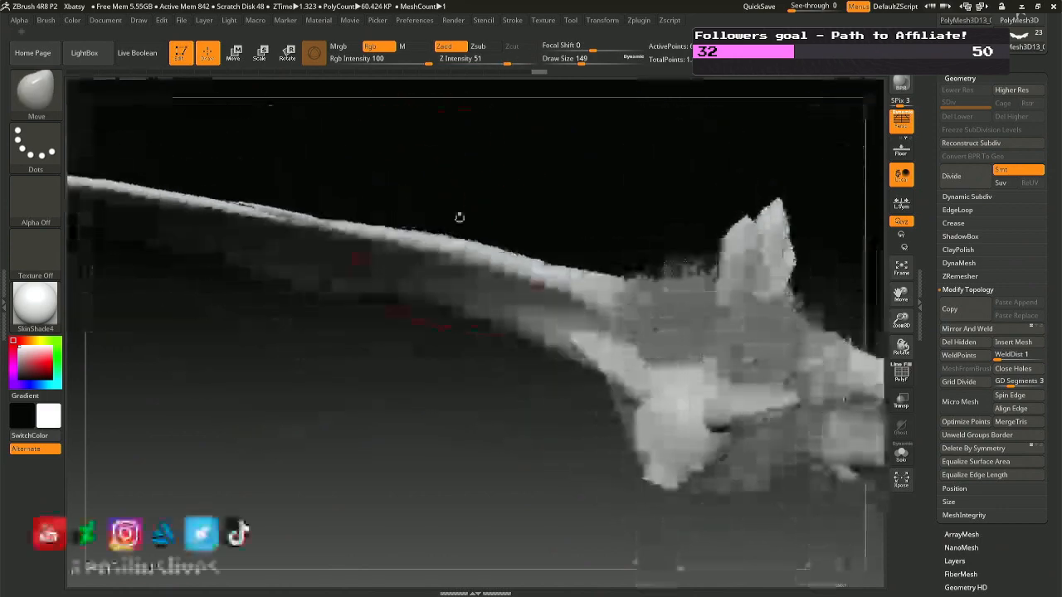
pyautogui.moveTo(459, 218); pyautogui.dragTo(450, 302, button='right')
pyautogui.moveTo(544, 287); pyautogui.dragTo(551, 222, button='right')
# - Fit the membrane to the elbow and upper arm with the Move brush at draw size 77, and smooth it
pyautogui.press('space')
pyautogui.moveTo(554, 285); pyautogui.dragTo(539, 285)
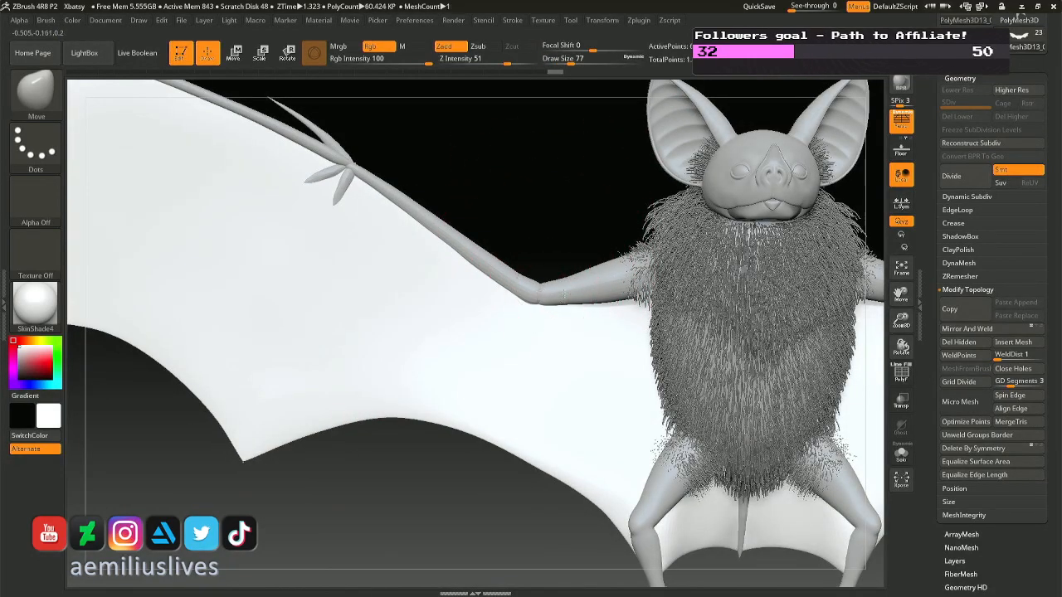
pyautogui.moveTo(531, 290)
pyautogui.mouseDown(button='right')
pyautogui.moveTo(559, 185)
pyautogui.moveTo(560, 233)
pyautogui.mouseUp(button='right')
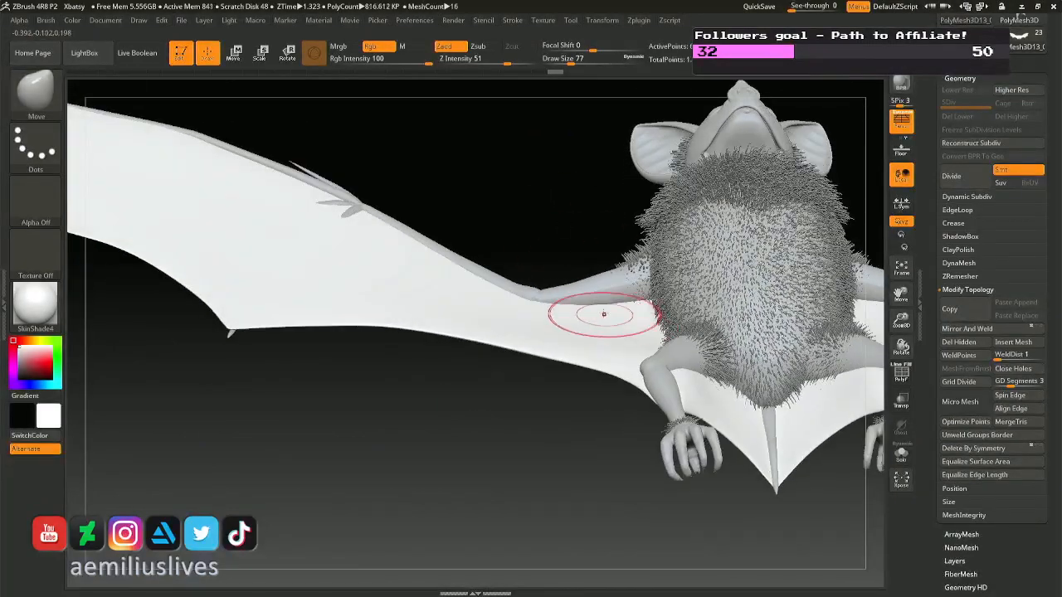
pyautogui.moveTo(602, 314); pyautogui.dragTo(598, 374, button='right')
pyautogui.press('shift')
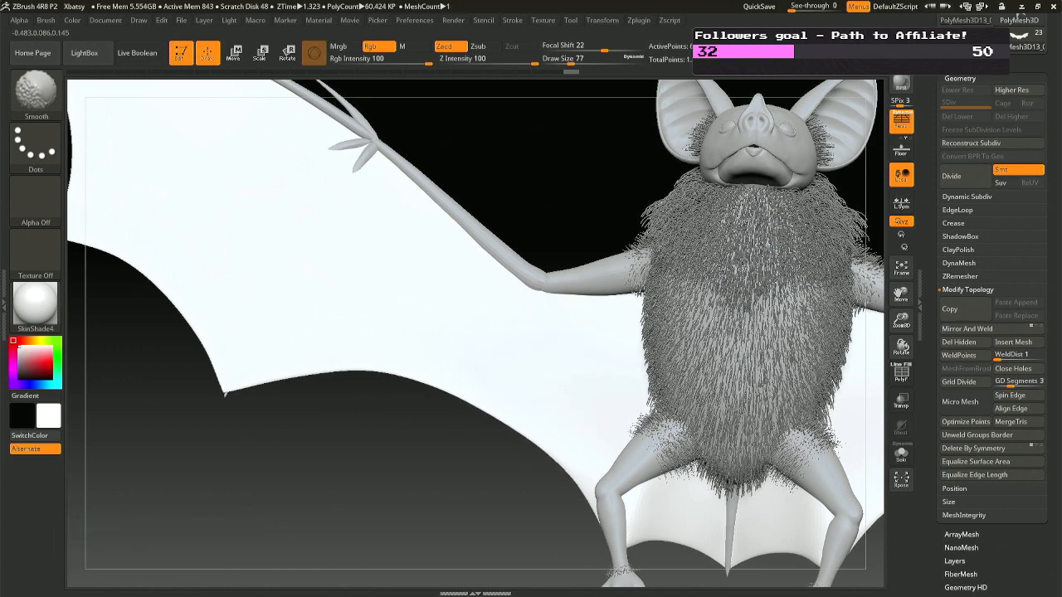
# - Adjust the membrane around the long lower finger bone from behind with the Move brush at draw size 132
pyautogui.moveTo(373, 307)
pyautogui.mouseDown(button='right')
pyautogui.moveTo(630, 282)
pyautogui.moveTo(705, 302)
pyautogui.mouseUp(button='right')
pyautogui.moveTo(660, 292)
pyautogui.keyDown('ctrl'); pyautogui.mouseDown(button='right')
pyautogui.moveTo(669, 240)
pyautogui.moveTo(539, 287)
pyautogui.mouseUp(button='right'); pyautogui.keyUp('ctrl')
pyautogui.press('space')
pyautogui.moveTo(528, 292); pyautogui.dragTo(554, 319)
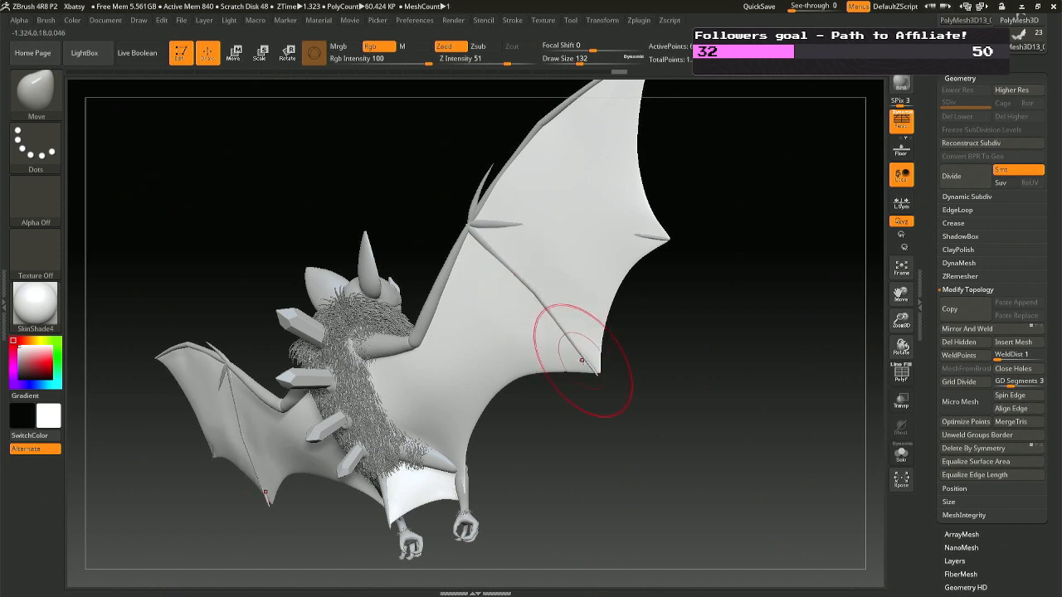
pyautogui.keyDown('shift'); pyautogui.moveTo(603, 371); pyautogui.dragTo(607, 351, button='right'); pyautogui.keyUp('shift')
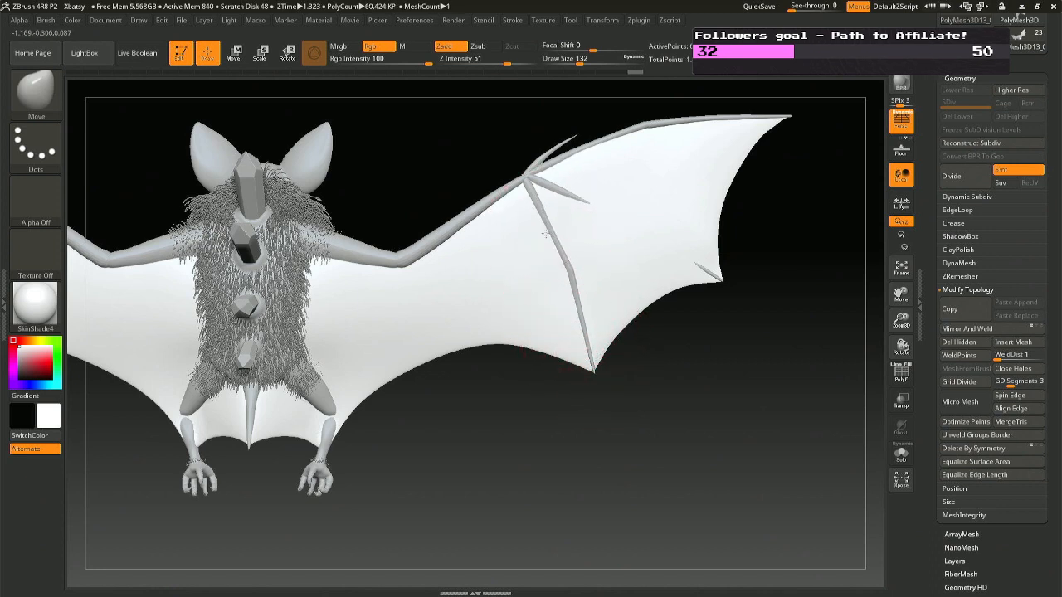
# - Refine the membrane's trailing edge beside the lower finger bone with the Move brush at draw size 68, undoing one stroke and smoothing
pyautogui.press('space')
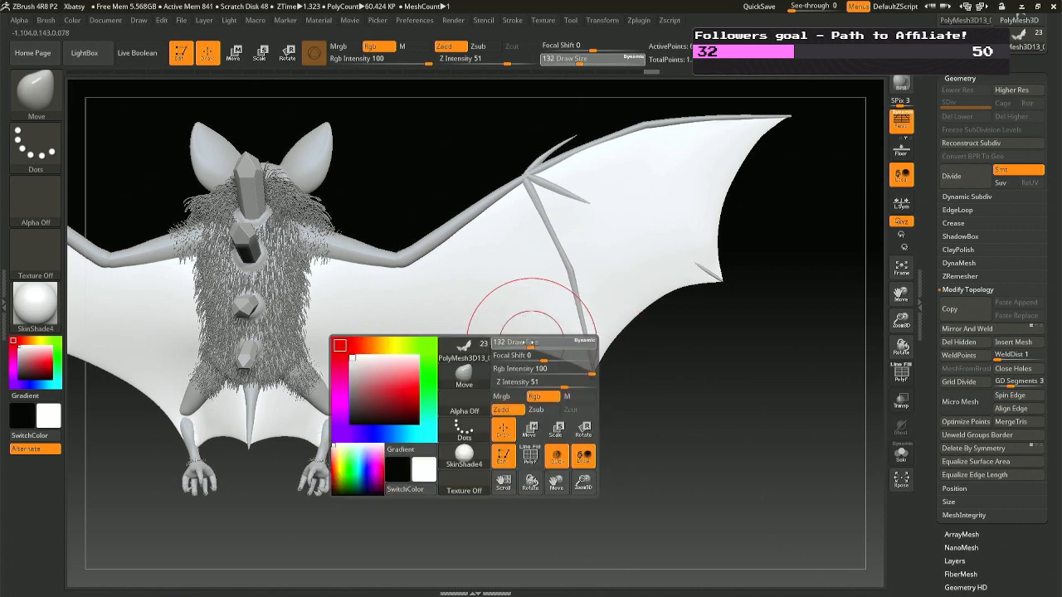
pyautogui.press('shift')
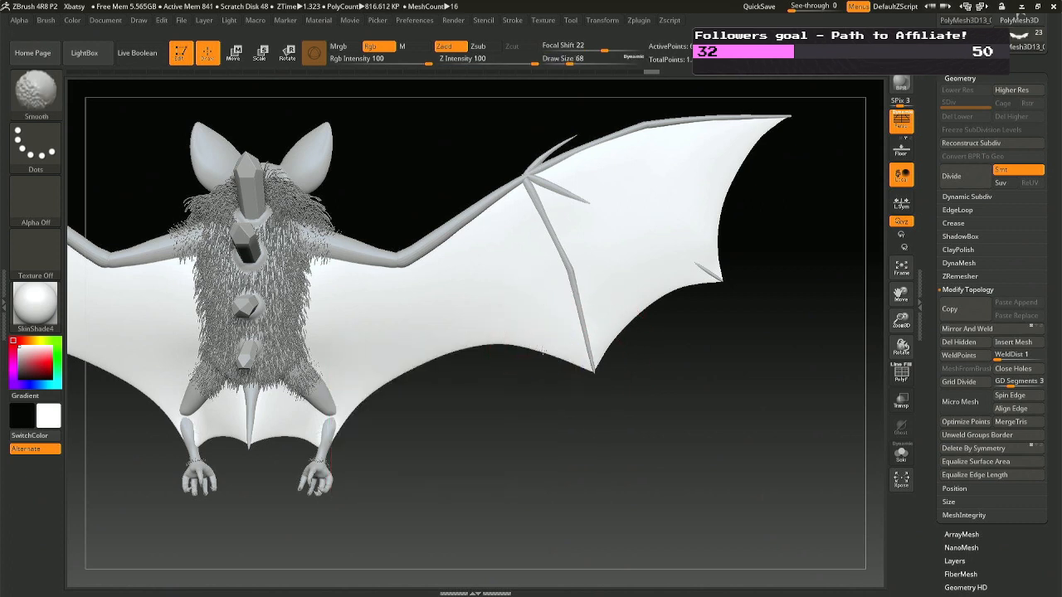
pyautogui.hotkey('ctrl', 'z')
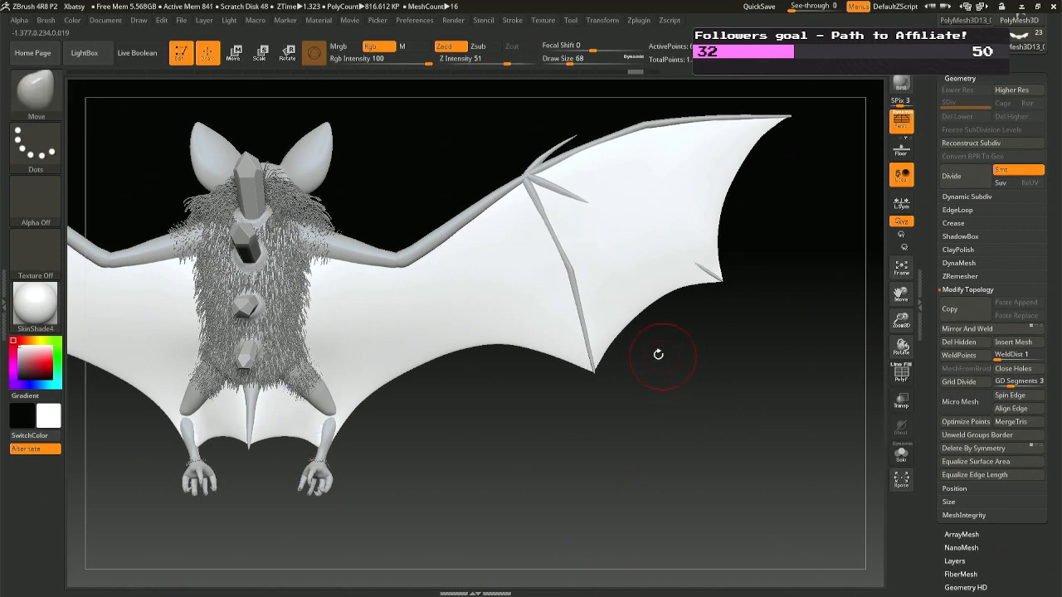
pyautogui.moveTo(631, 352)
pyautogui.mouseDown()
pyautogui.moveTo(621, 315)
pyautogui.moveTo(586, 320)
pyautogui.mouseUp()
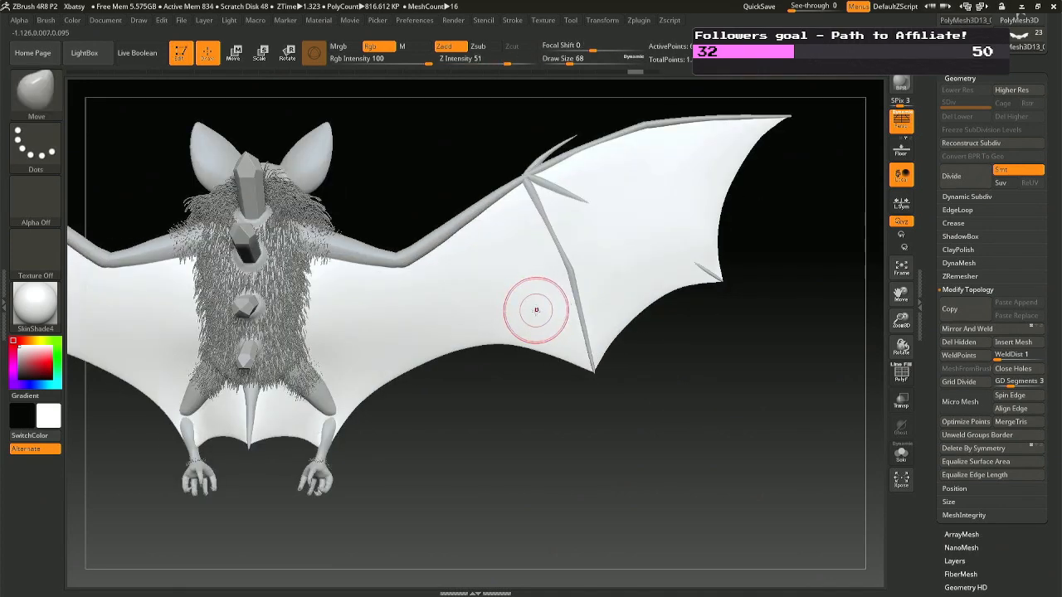
pyautogui.press('shift')
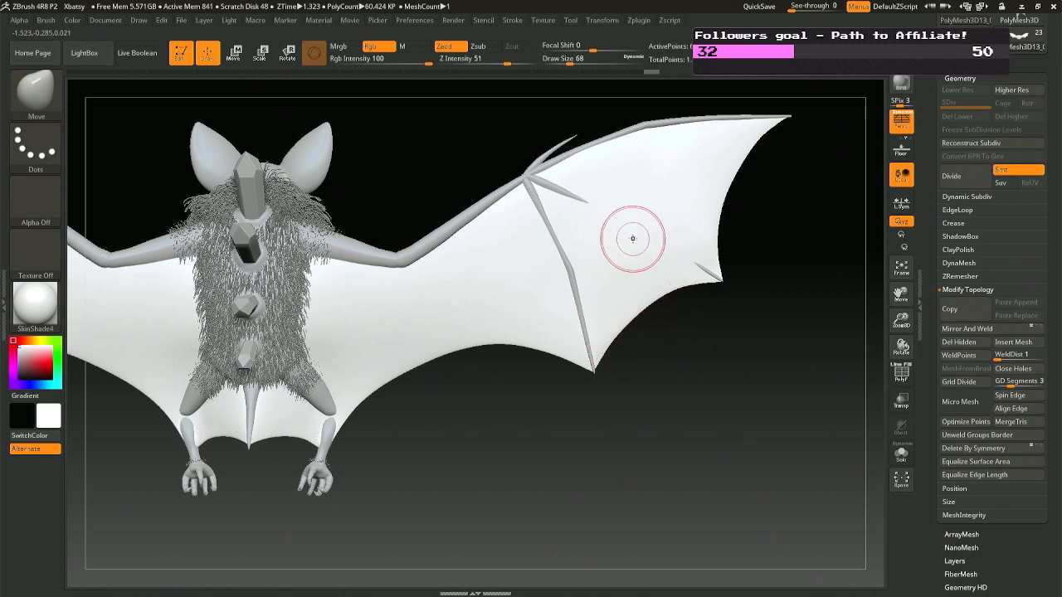
# - Shape the membrane between the two lower finger bones with the Move brush at draw size 101, and smooth its surface from the front
pyautogui.press('space')
pyautogui.moveTo(562, 244); pyautogui.dragTo(567, 245)
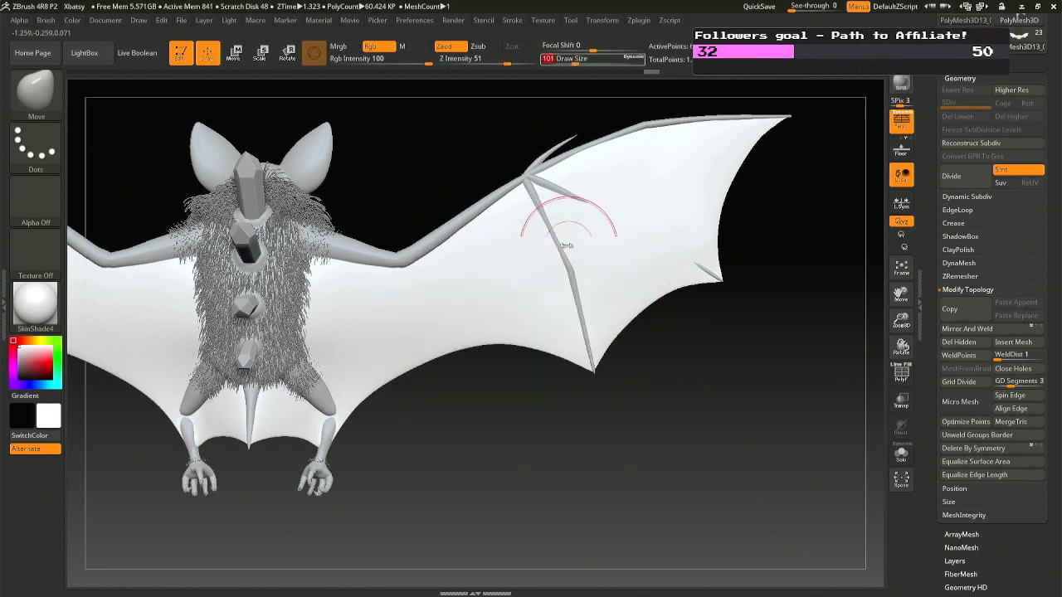
pyautogui.moveTo(680, 301); pyautogui.dragTo(598, 294)
pyautogui.moveTo(576, 268)
pyautogui.mouseDown(button='right')
pyautogui.moveTo(554, 263)
pyautogui.moveTo(587, 258)
pyautogui.mouseUp(button='right')
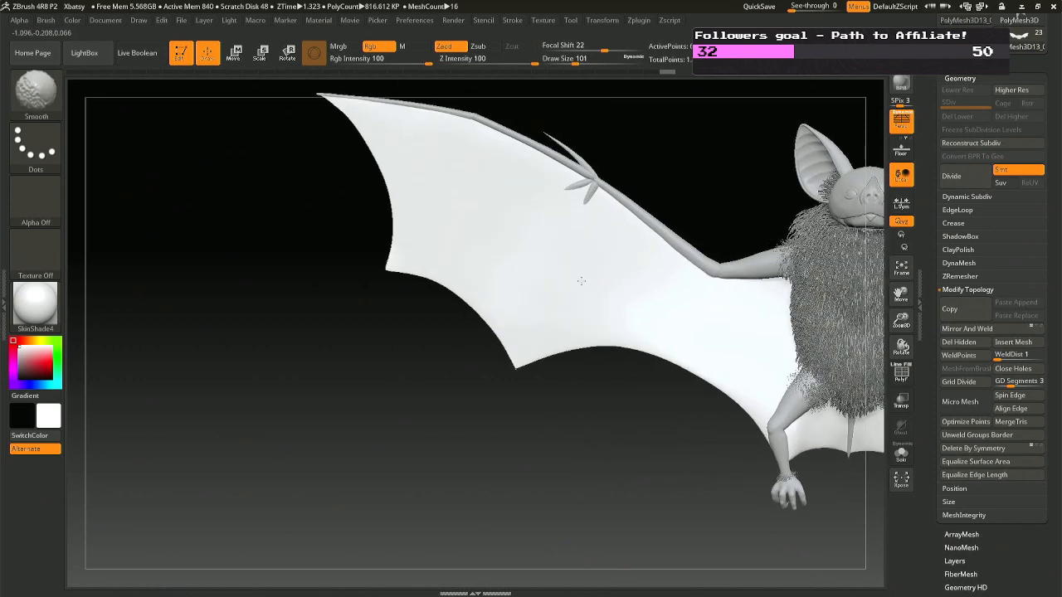
pyautogui.moveTo(580, 305); pyautogui.dragTo(581, 294, button='right')
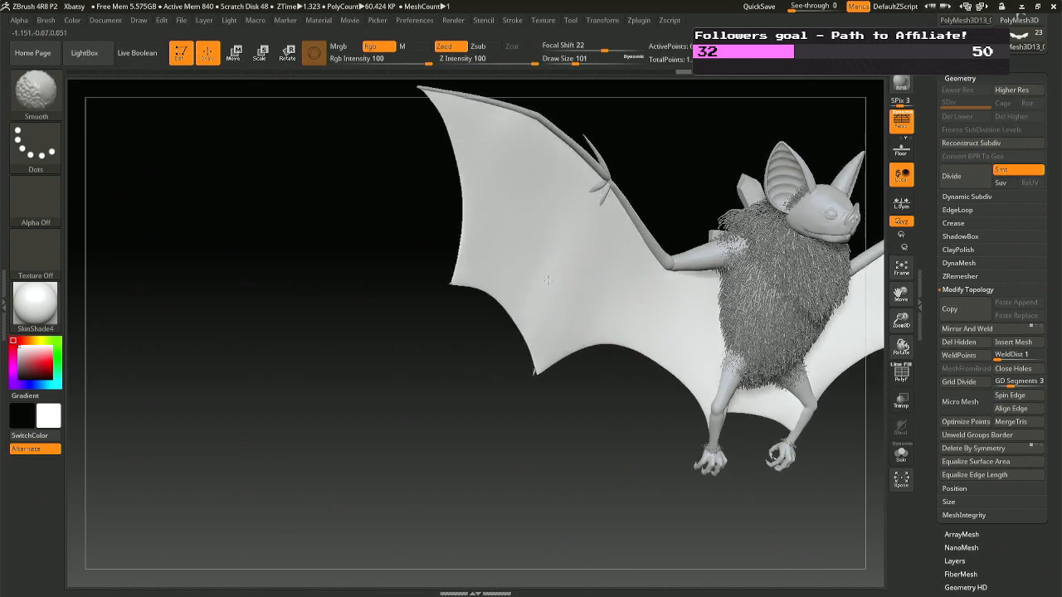
# - Undo the last stroke, then fit the membrane's point to the lower finger tip with the Move brush at draw size 62 and smooth it
pyautogui.moveTo(564, 250); pyautogui.dragTo(626, 291, button='right')
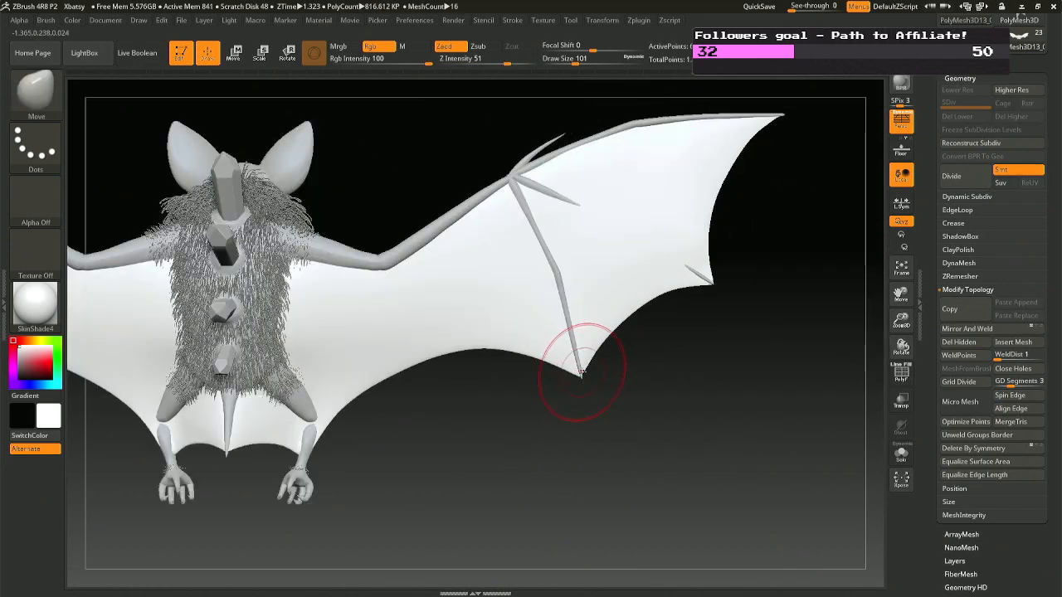
pyautogui.hotkey('ctrl', 'z')
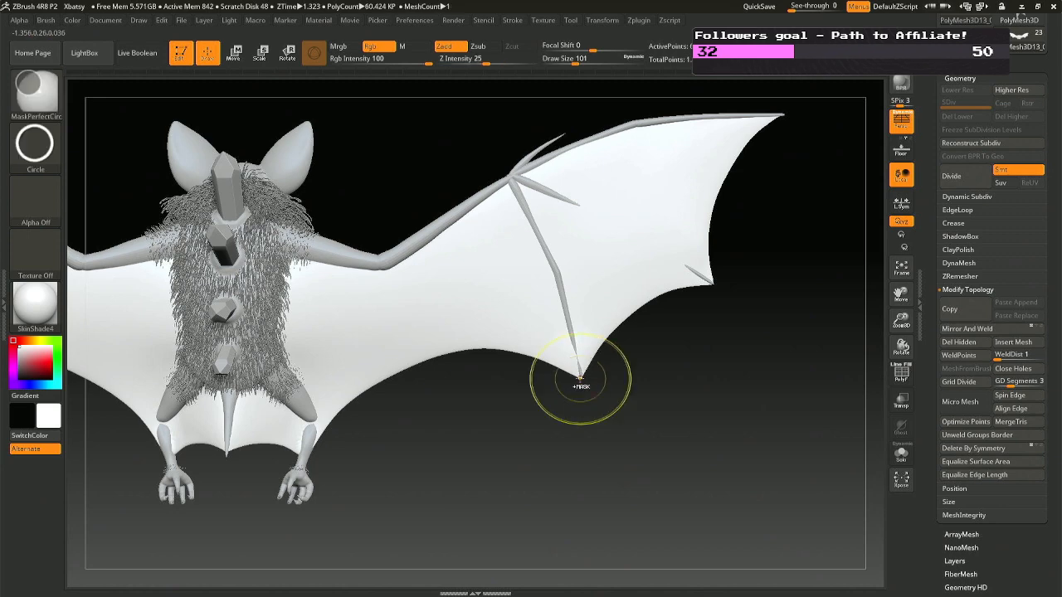
pyautogui.keyDown('alt'); pyautogui.click(580, 376); pyautogui.keyUp('alt')
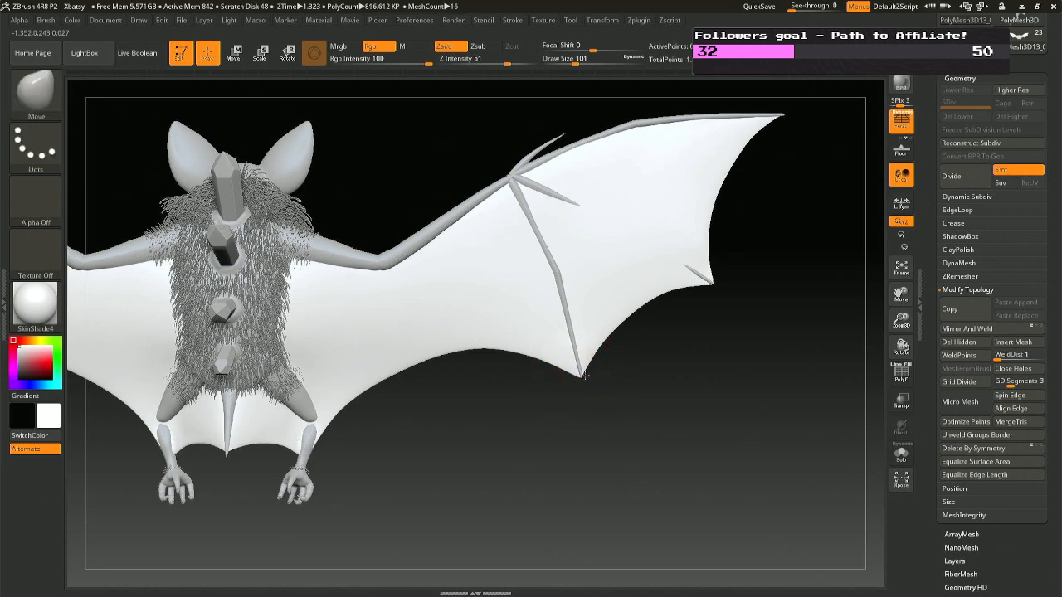
pyautogui.press('space')
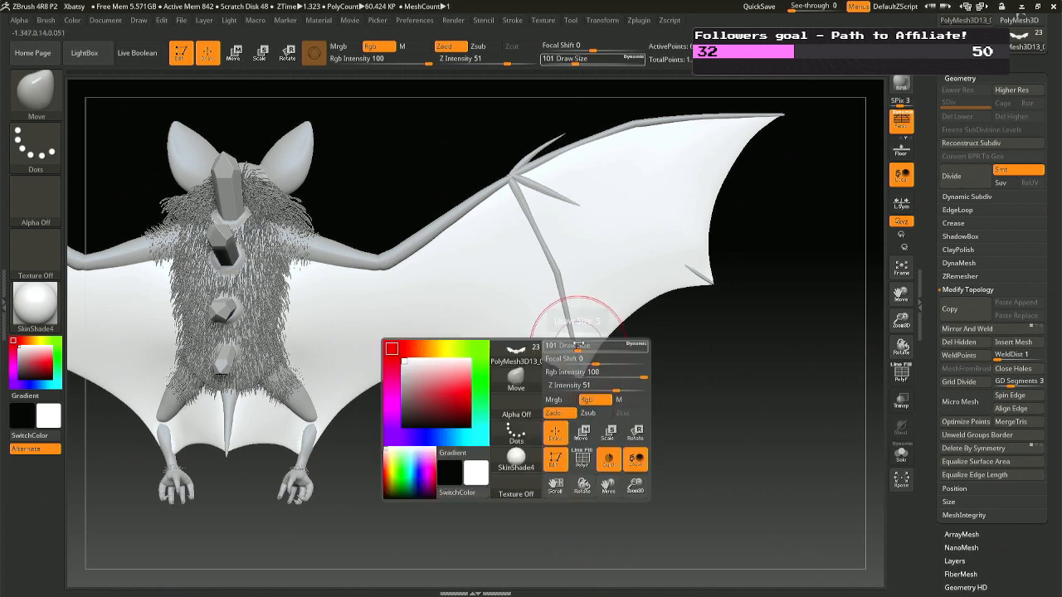
pyautogui.moveTo(573, 345); pyautogui.dragTo(569, 345)
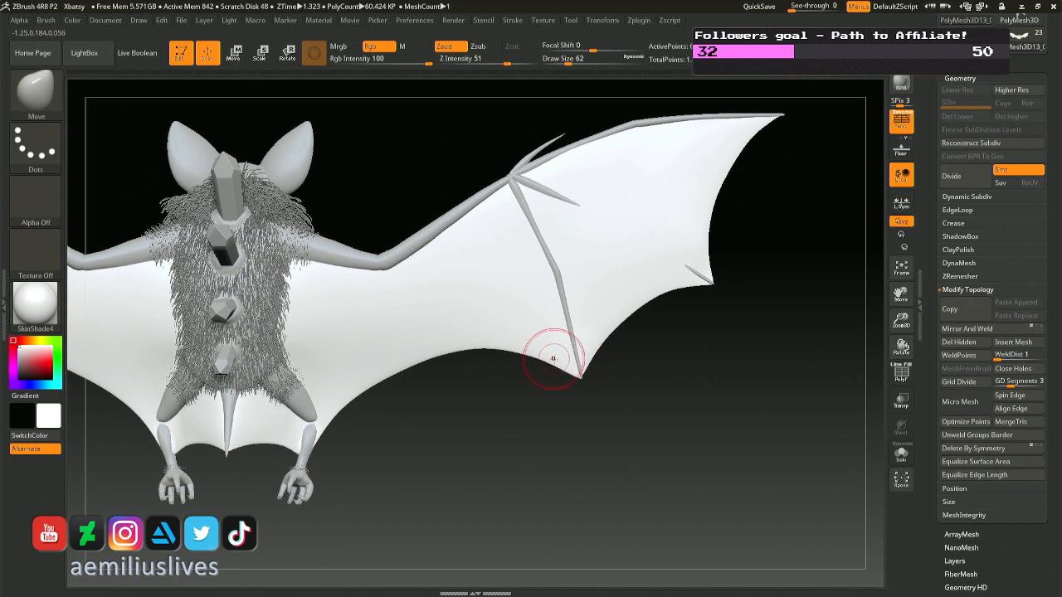
pyautogui.press('shift')
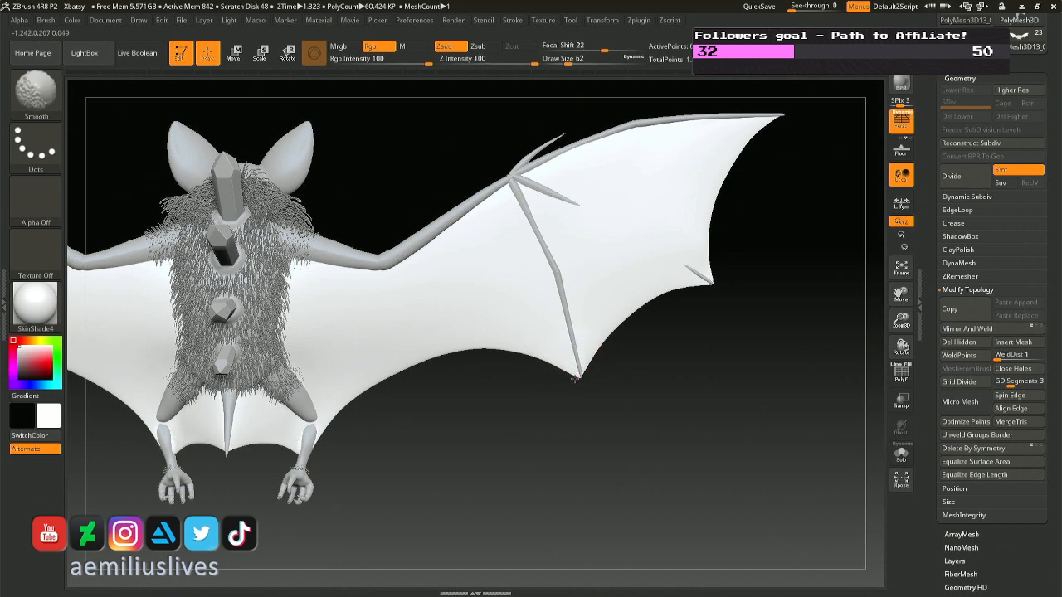
pyautogui.press('shift')
# - Pull the membrane's lower point onto the tip of the finger bone with the Move brush at draw size 101
pyautogui.press('space')
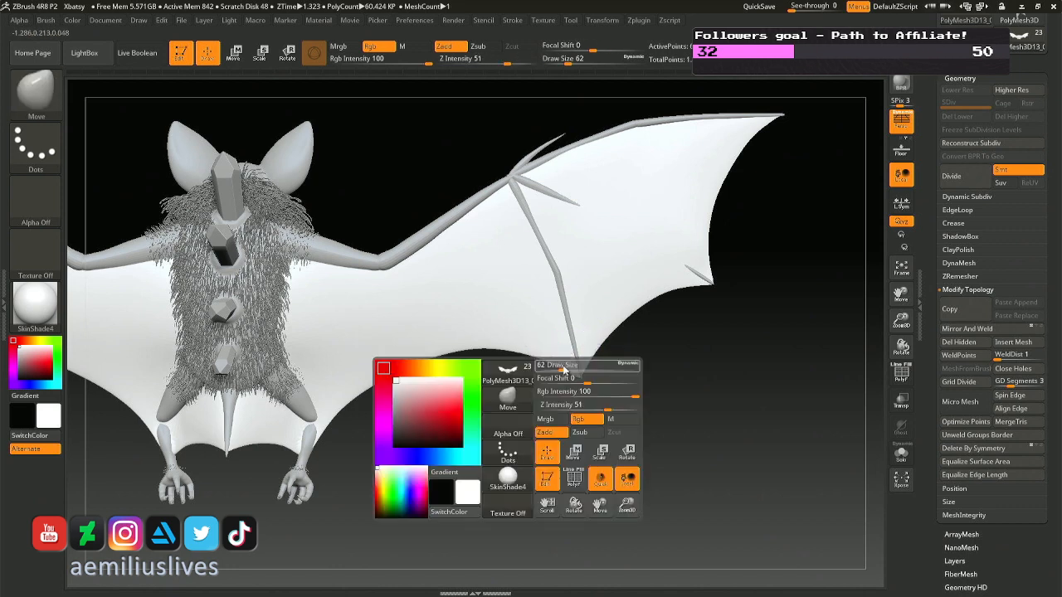
pyautogui.moveTo(561, 363); pyautogui.dragTo(569, 364)
pyautogui.keyDown('ctrl'); pyautogui.moveTo(576, 358); pyautogui.dragTo(581, 403, button='right'); pyautogui.keyUp('ctrl')
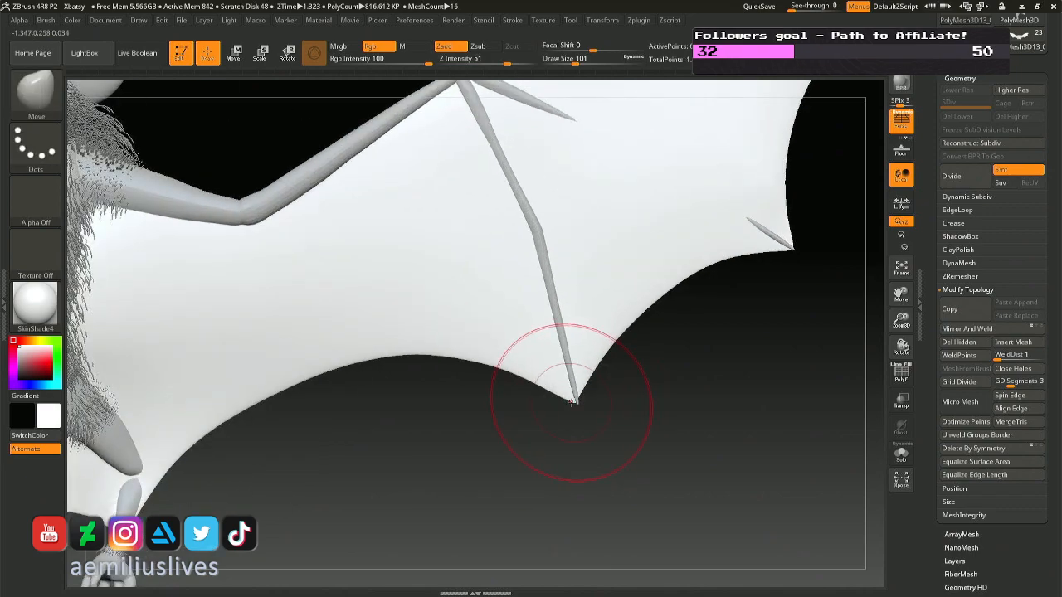
pyautogui.moveTo(575, 402); pyautogui.dragTo(578, 402)
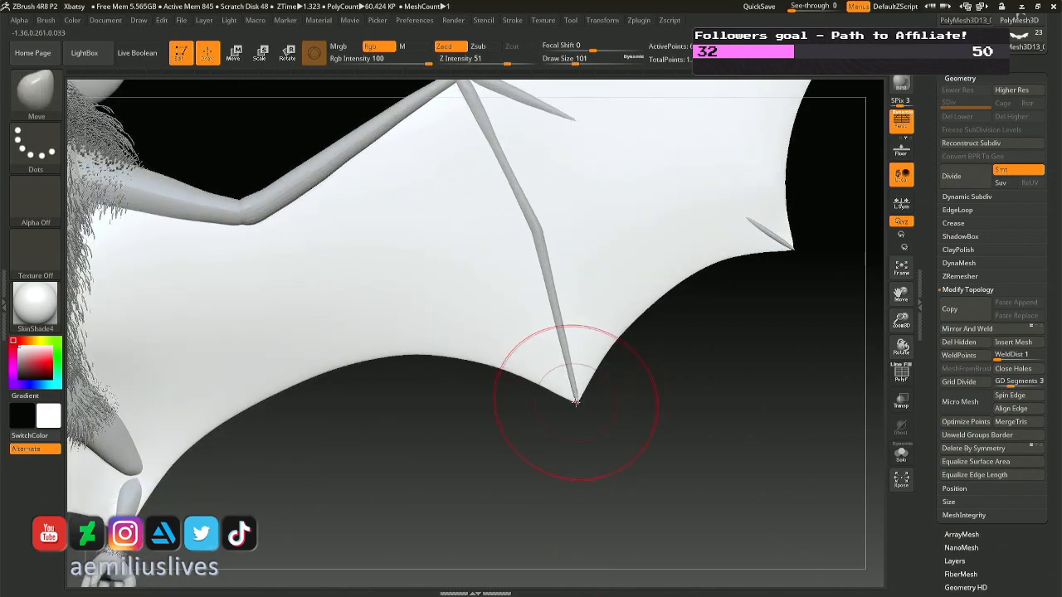
pyautogui.moveTo(623, 370)
pyautogui.keyDown('ctrl'); pyautogui.mouseDown(button='right')
pyautogui.moveTo(623, 304)
pyautogui.moveTo(520, 307)
pyautogui.moveTo(640, 313)
pyautogui.mouseUp(button='right'); pyautogui.keyUp('ctrl')
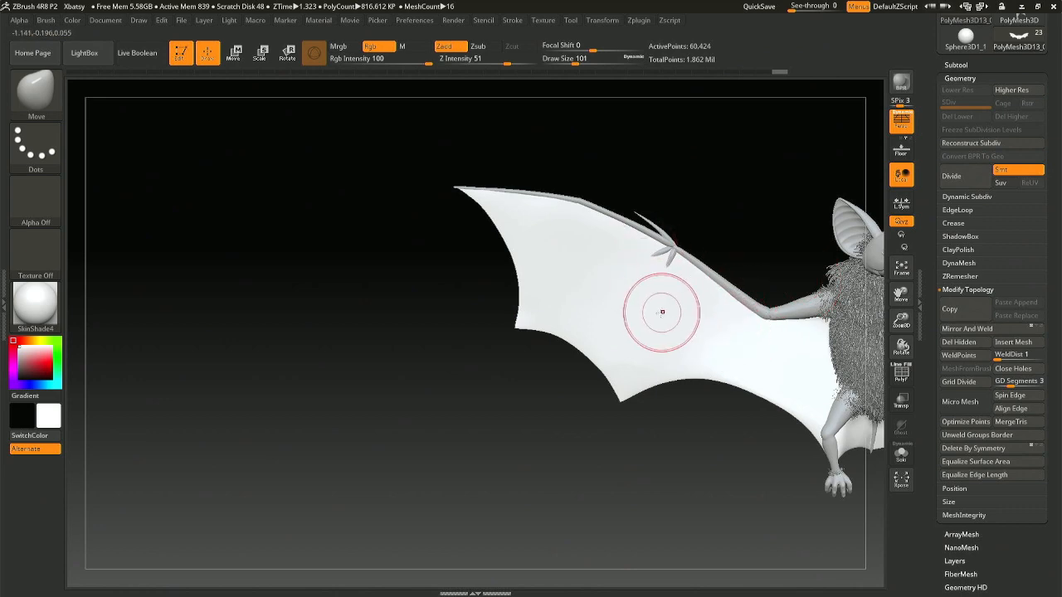
# - Push the membrane back along its normals with the Move brush at draw size 177 to expose both lower finger bones from the front
pyautogui.press('space')
pyautogui.moveTo(608, 307); pyautogui.dragTo(618, 307)
pyautogui.moveTo(580, 301)
pyautogui.keyDown('alt'); pyautogui.mouseDown(button='right')
pyautogui.moveTo(475, 285)
pyautogui.moveTo(497, 297)
pyautogui.mouseUp(button='right'); pyautogui.keyUp('alt')
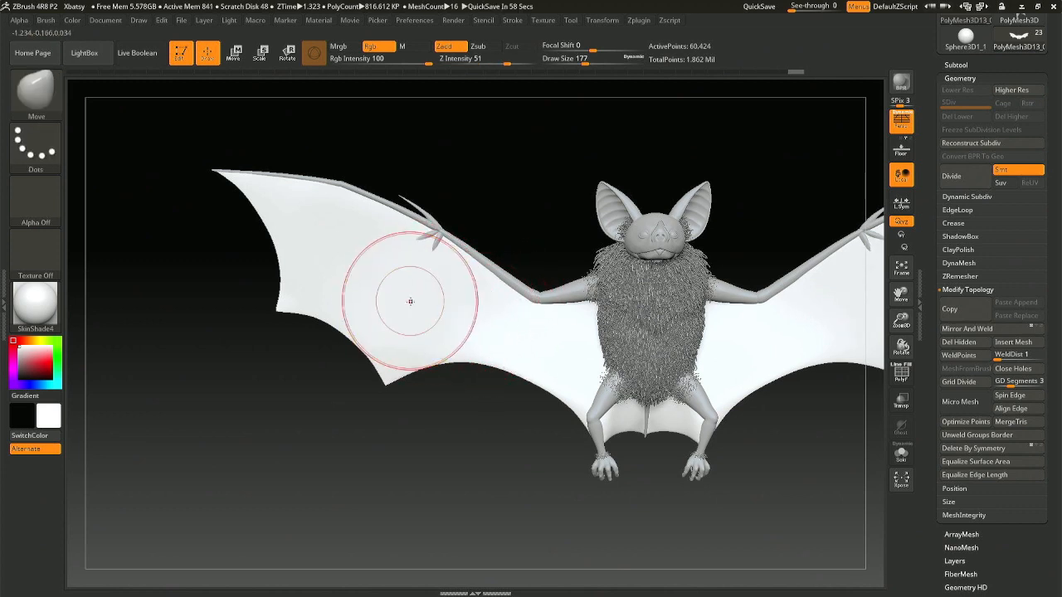
pyautogui.keyDown('alt'); pyautogui.moveTo(411, 301); pyautogui.dragTo(401, 304); pyautogui.keyUp('alt')
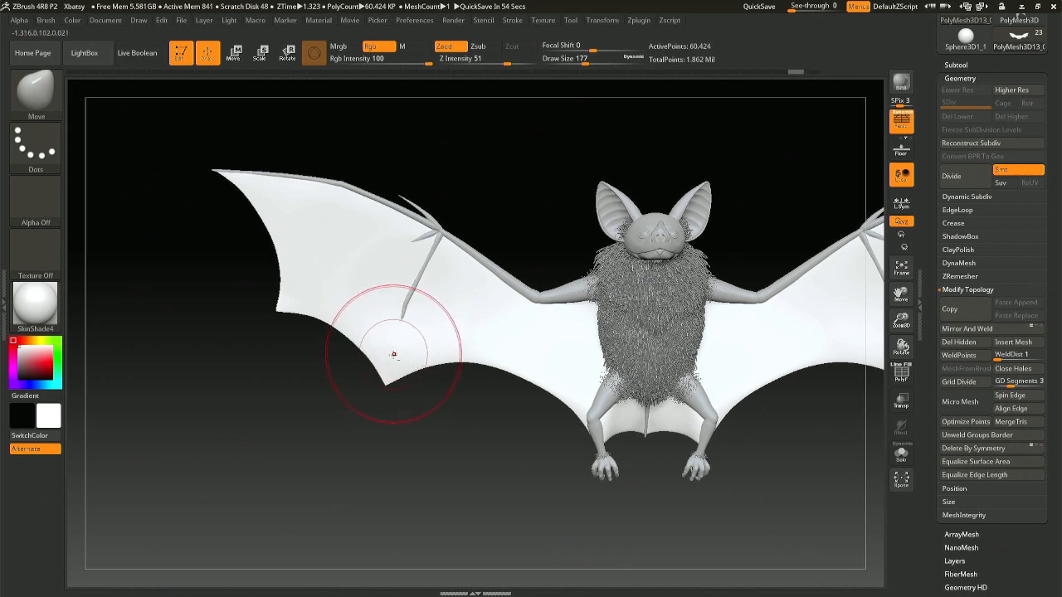
pyautogui.keyDown('alt'); pyautogui.moveTo(394, 354); pyautogui.dragTo(392, 359); pyautogui.keyUp('alt')
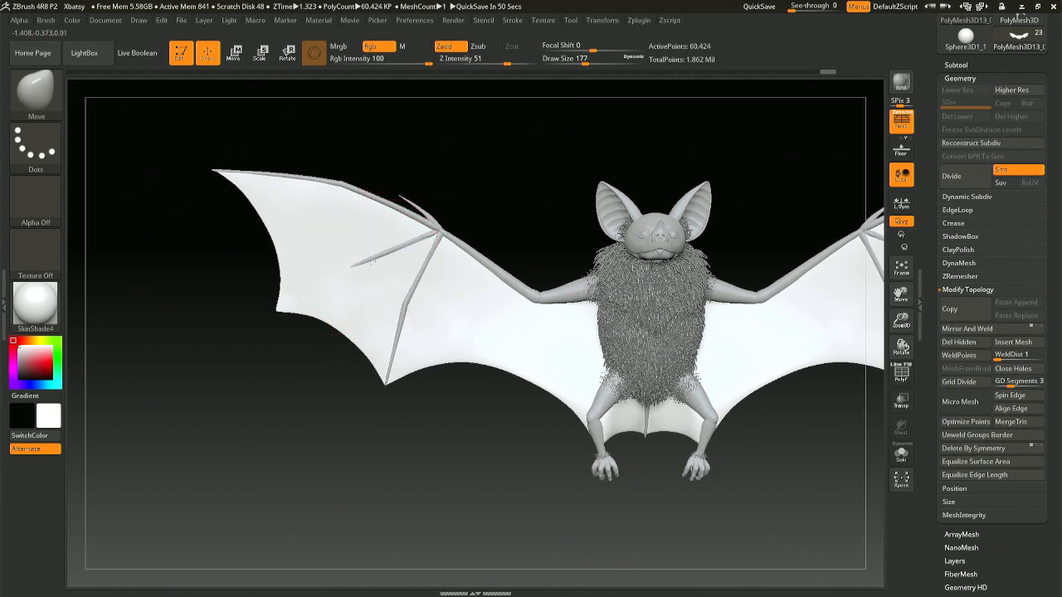
pyautogui.moveTo(320, 284)
pyautogui.keyDown('alt'); pyautogui.mouseDown()
pyautogui.moveTo(293, 300)
pyautogui.moveTo(299, 293)
pyautogui.mouseUp(); pyautogui.keyUp('alt')
pyautogui.moveTo(420, 292)
pyautogui.mouseDown(button='right')
pyautogui.moveTo(479, 285)
pyautogui.moveTo(378, 249)
pyautogui.moveTo(356, 118)
pyautogui.mouseUp(button='right')
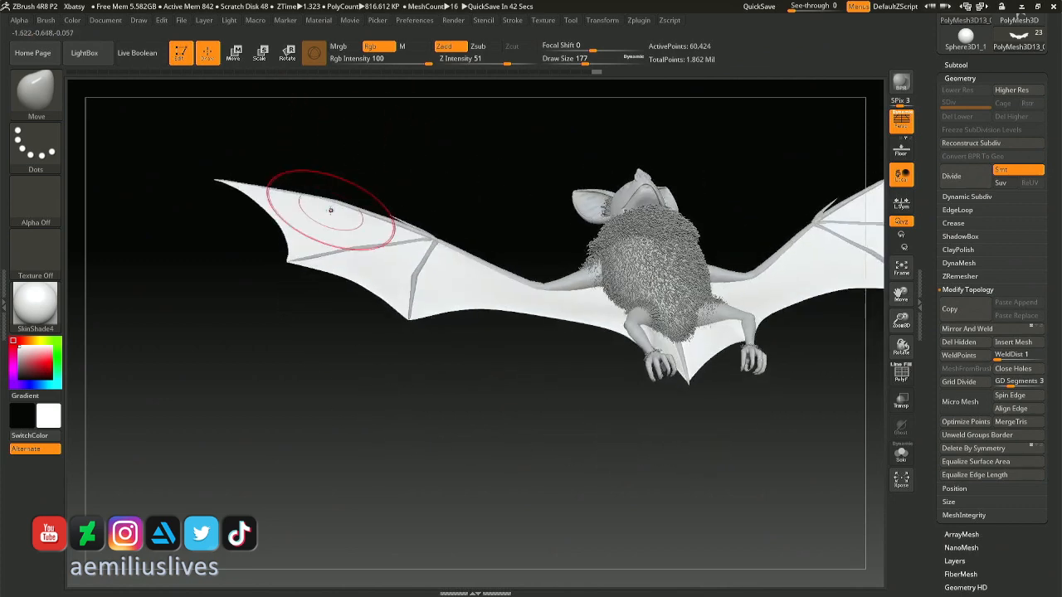
pyautogui.moveTo(332, 208); pyautogui.dragTo(303, 283, button='right')
pyautogui.moveTo(310, 230)
pyautogui.keyDown('shift'); pyautogui.mouseDown()
pyautogui.moveTo(276, 186)
pyautogui.moveTo(294, 216)
pyautogui.mouseUp(); pyautogui.keyUp('shift')
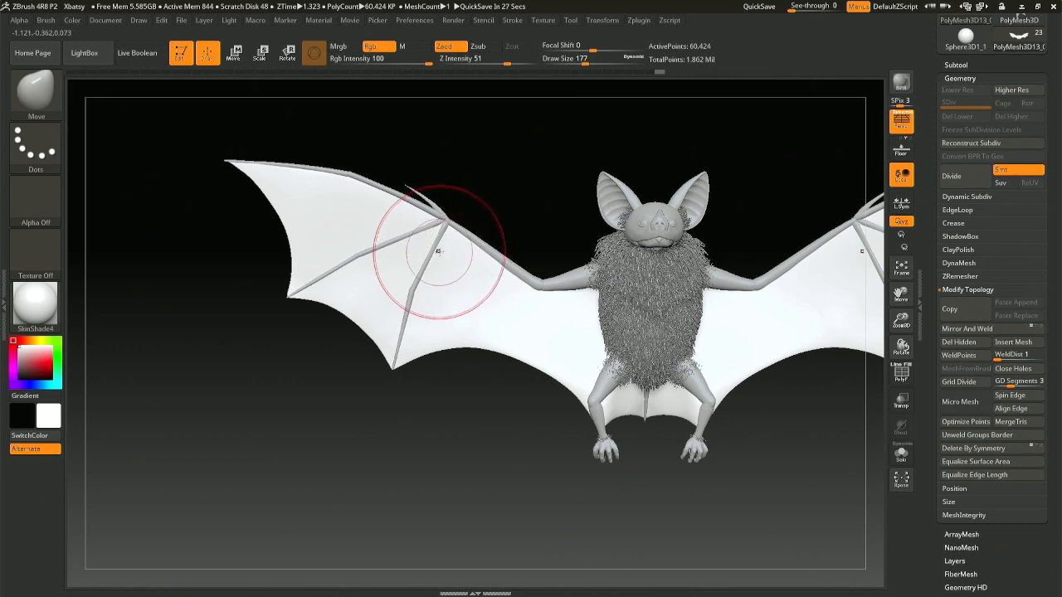
# - Smooth the membrane between the two lower finger bones from an angled view at draw size 177
pyautogui.moveTo(436, 249); pyautogui.dragTo(640, 225, button='right')
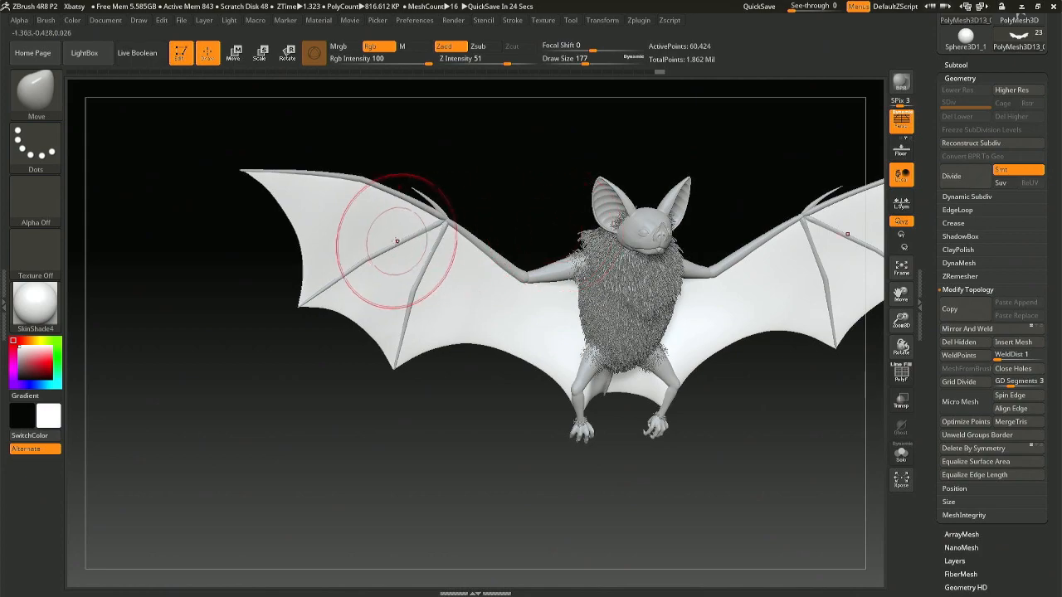
pyautogui.moveTo(387, 231); pyautogui.dragTo(382, 237, button='right')
pyautogui.moveTo(545, 291)
pyautogui.mouseDown(button='right')
pyautogui.moveTo(469, 273)
pyautogui.moveTo(531, 283)
pyautogui.moveTo(423, 296)
pyautogui.moveTo(434, 332)
pyautogui.moveTo(419, 298)
pyautogui.mouseUp(button='right')
pyautogui.moveTo(418, 298)
pyautogui.mouseDown(button='right')
pyautogui.moveTo(444, 320)
pyautogui.moveTo(405, 298)
pyautogui.mouseUp(button='right')
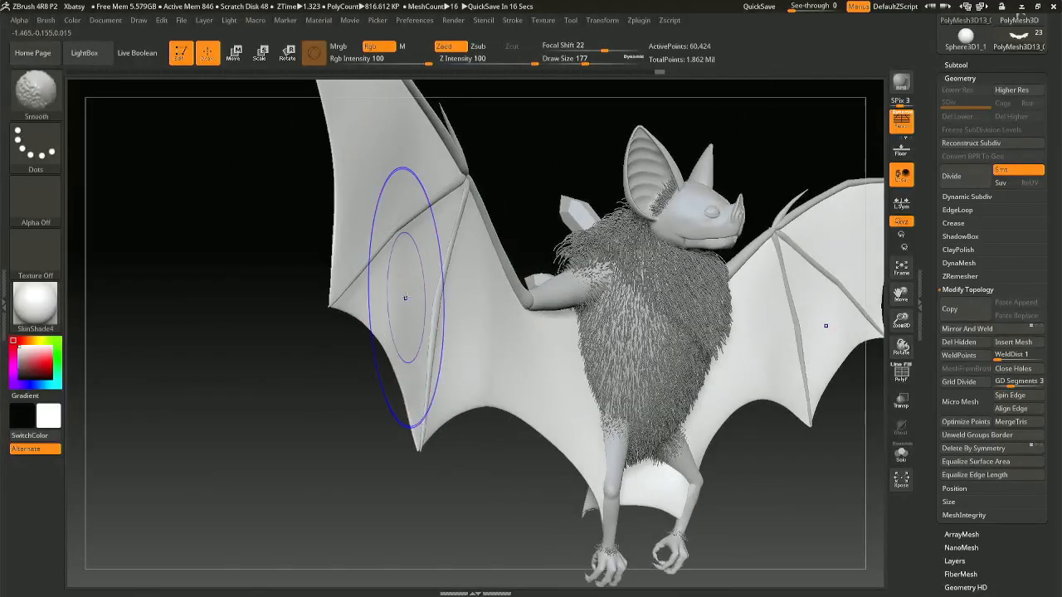
pyautogui.keyDown('shift'); pyautogui.moveTo(406, 299); pyautogui.dragTo(378, 327); pyautogui.keyUp('shift')
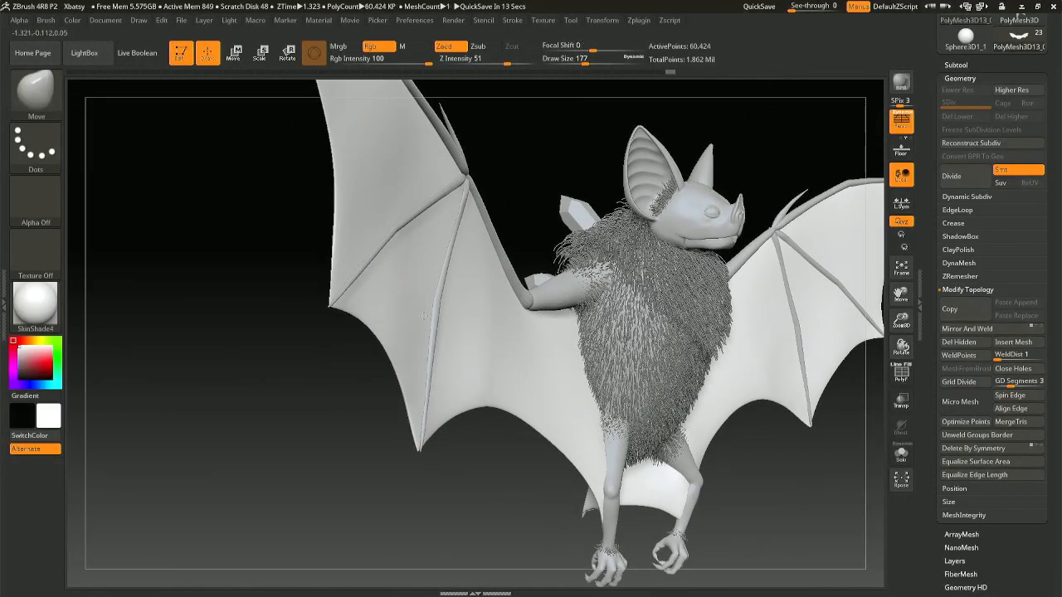
# - Smooth the inner membrane beside the lowest finger bone and nudge its point onto the finger tip with the Move brush
pyautogui.moveTo(394, 324); pyautogui.dragTo(459, 363, button='right')
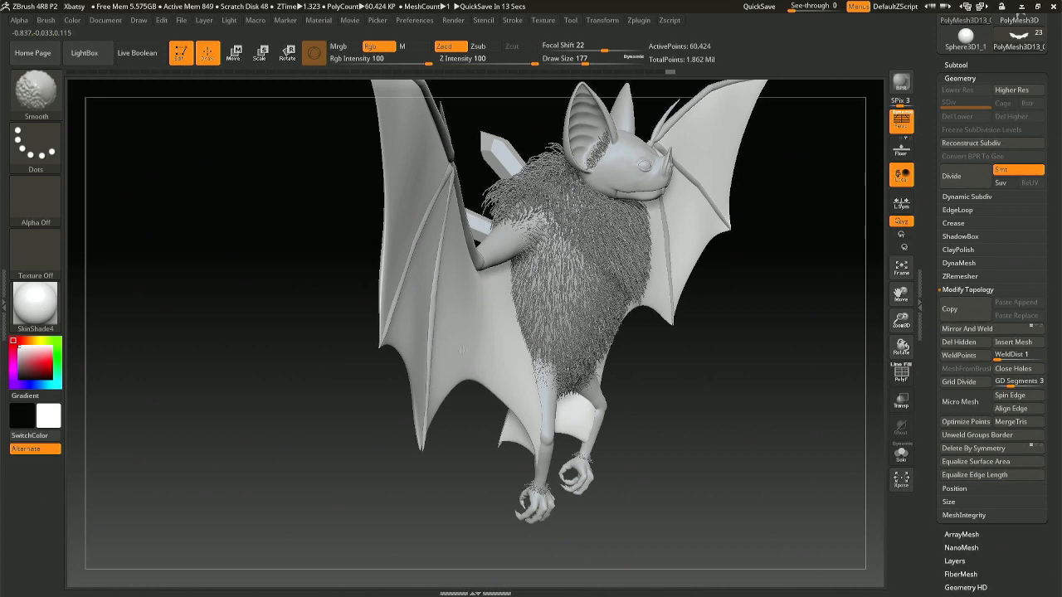
pyautogui.keyDown('shift'); pyautogui.moveTo(463, 351); pyautogui.dragTo(454, 365); pyautogui.keyUp('shift')
pyautogui.moveTo(420, 444); pyautogui.dragTo(422, 446)
pyautogui.moveTo(422, 446)
pyautogui.mouseDown(button='right')
pyautogui.moveTo(456, 450)
pyautogui.moveTo(442, 445)
pyautogui.mouseUp(button='right')
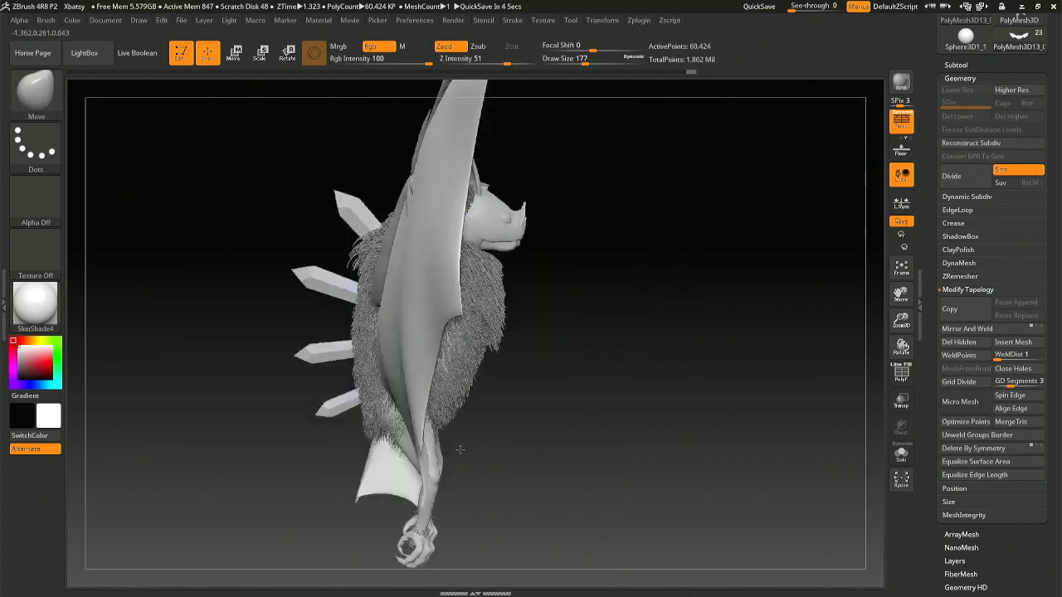
# - Pull the membrane's upper edge above the elbow to span from shoulder to forearm, using the Move brush at draw sizes 262 and 145
pyautogui.moveTo(480, 398); pyautogui.dragTo(420, 235, button='right')
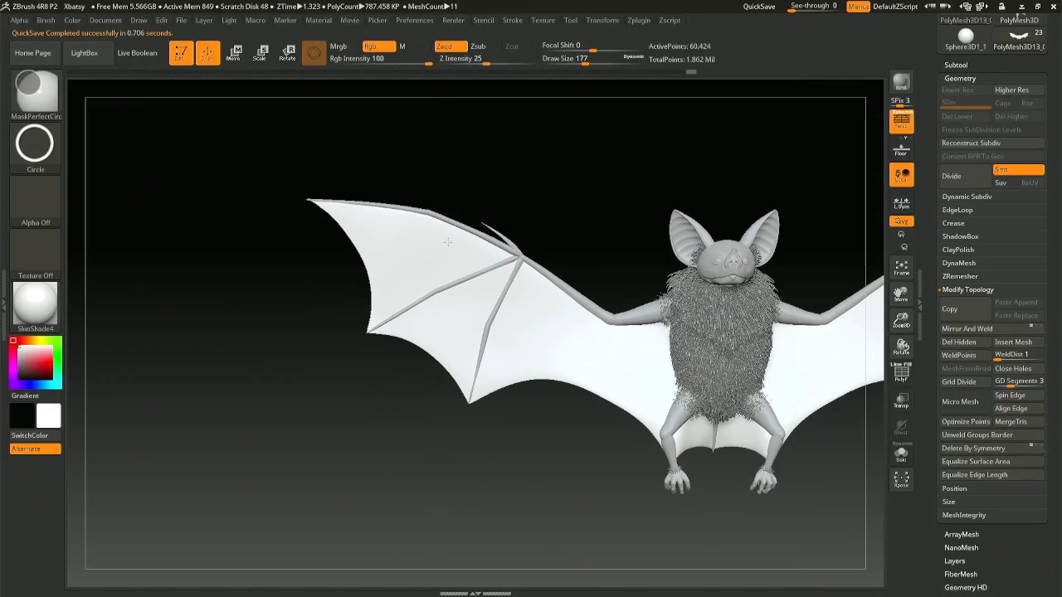
pyautogui.keyDown('alt'); pyautogui.moveTo(396, 245); pyautogui.dragTo(360, 259, button='right'); pyautogui.keyUp('alt')
pyautogui.keyDown('alt'); pyautogui.moveTo(486, 275); pyautogui.dragTo(431, 274, button='right'); pyautogui.keyUp('alt')
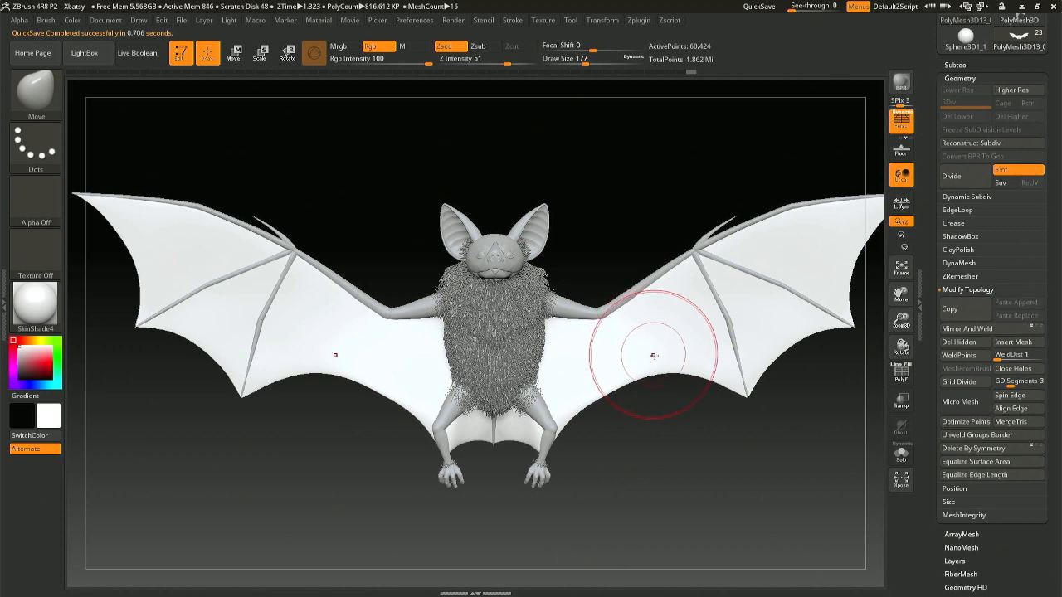
pyautogui.rightClick(608, 319)
pyautogui.moveTo(603, 316); pyautogui.dragTo(632, 298)
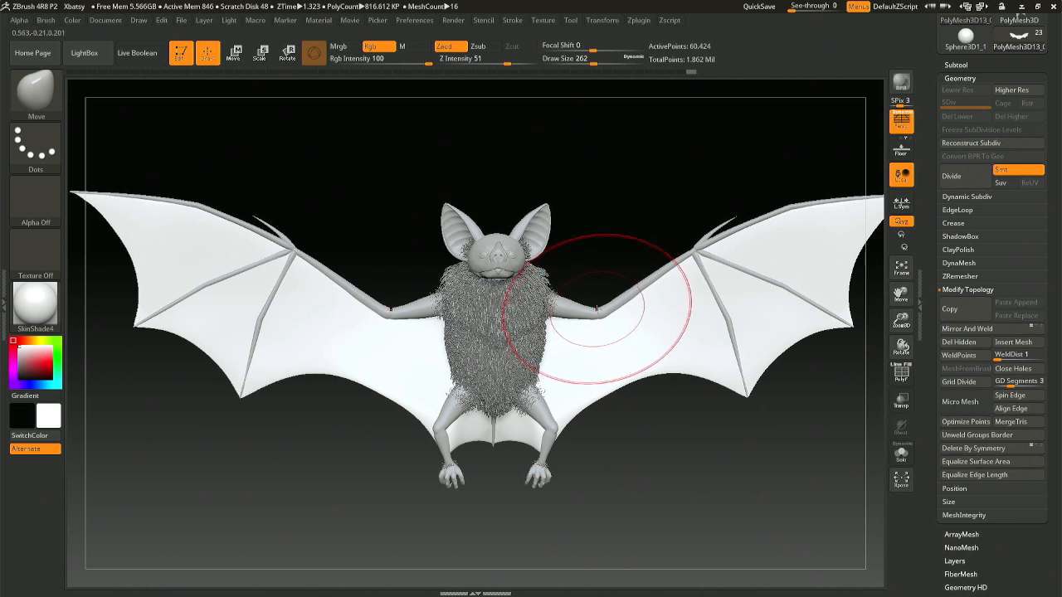
pyautogui.moveTo(596, 297); pyautogui.dragTo(594, 274)
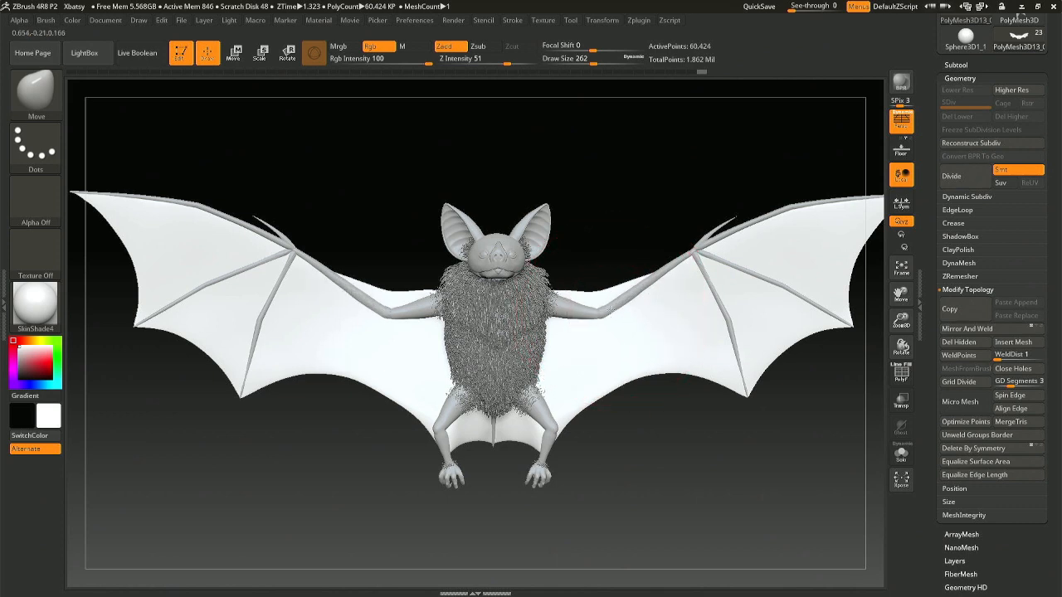
pyautogui.press('space')
pyautogui.moveTo(429, 307); pyautogui.dragTo(415, 306)
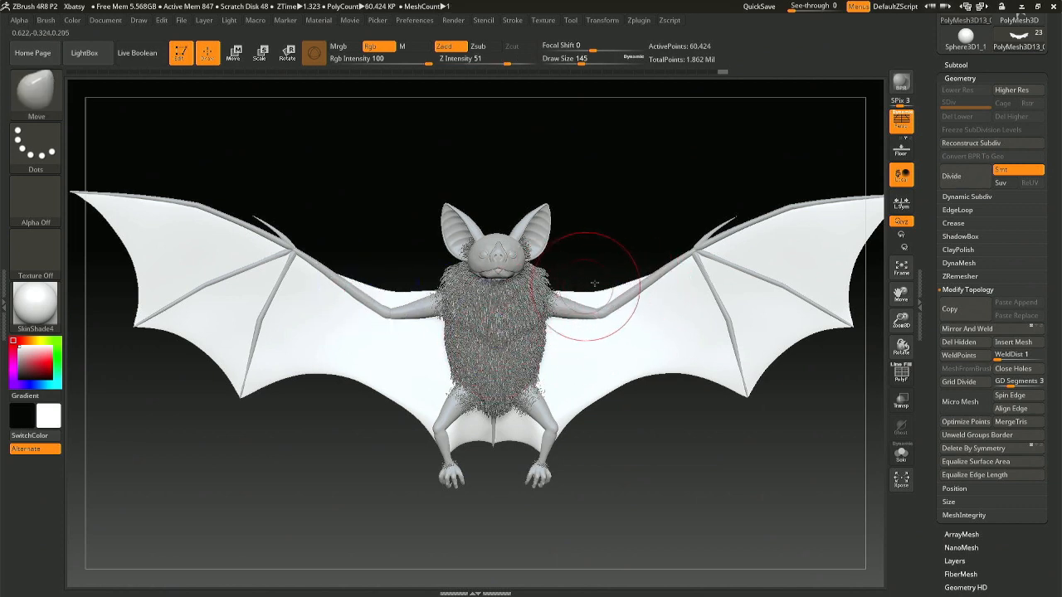
pyautogui.moveTo(571, 336)
pyautogui.mouseDown(button='right')
pyautogui.moveTo(556, 379)
pyautogui.moveTo(562, 465)
pyautogui.moveTo(550, 446)
pyautogui.moveTo(553, 327)
pyautogui.moveTo(569, 355)
pyautogui.mouseUp(button='right')
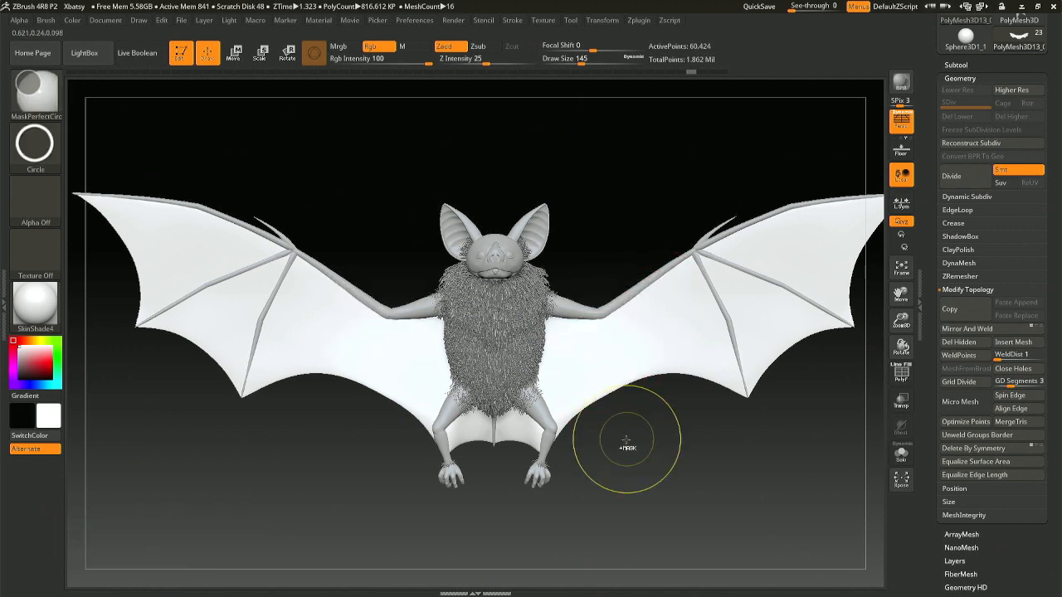
pyautogui.keyDown('ctrl'); pyautogui.keyDown('shift'); pyautogui.click(576, 441); pyautogui.keyUp('shift'); pyautogui.keyUp('ctrl')
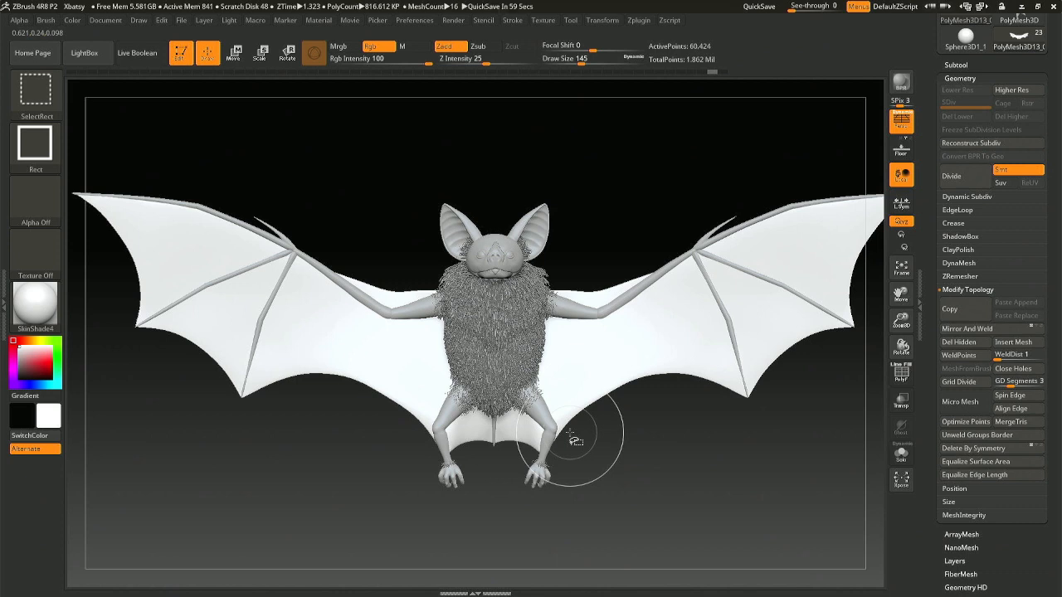
# - Refine and even out the membrane's upper edge between shoulder and forearm with the Move brush at draw size 101
pyautogui.rightClick(344, 290)
pyautogui.moveTo(368, 290)
pyautogui.mouseDown()
pyautogui.moveTo(433, 285)
pyautogui.moveTo(422, 287)
pyautogui.moveTo(411, 336)
pyautogui.moveTo(379, 384)
pyautogui.moveTo(419, 429)
pyautogui.mouseUp()
pyautogui.moveTo(490, 309)
pyautogui.mouseDown()
pyautogui.moveTo(509, 250)
pyautogui.moveTo(511, 263)
pyautogui.mouseUp()
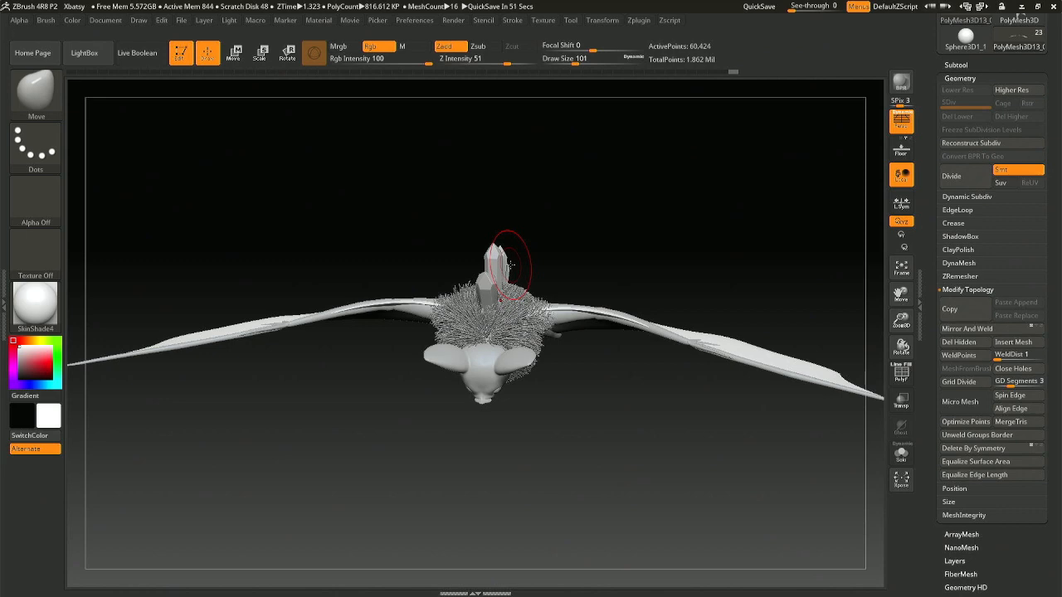
pyautogui.moveTo(509, 269); pyautogui.dragTo(497, 153, button='right')
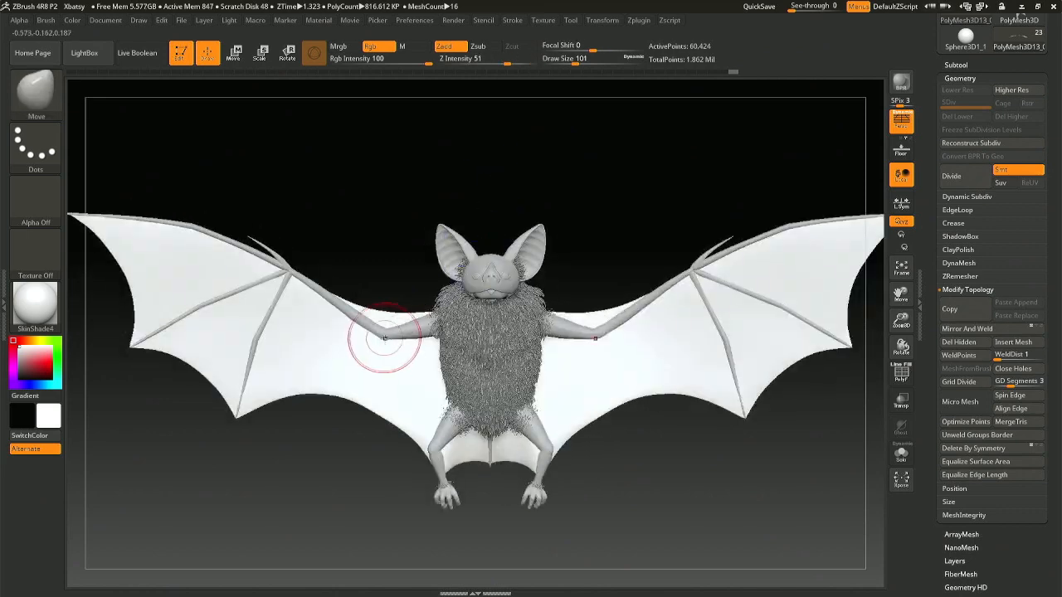
pyautogui.keyDown('alt'); pyautogui.moveTo(388, 334); pyautogui.dragTo(405, 303, button='right'); pyautogui.keyUp('alt')
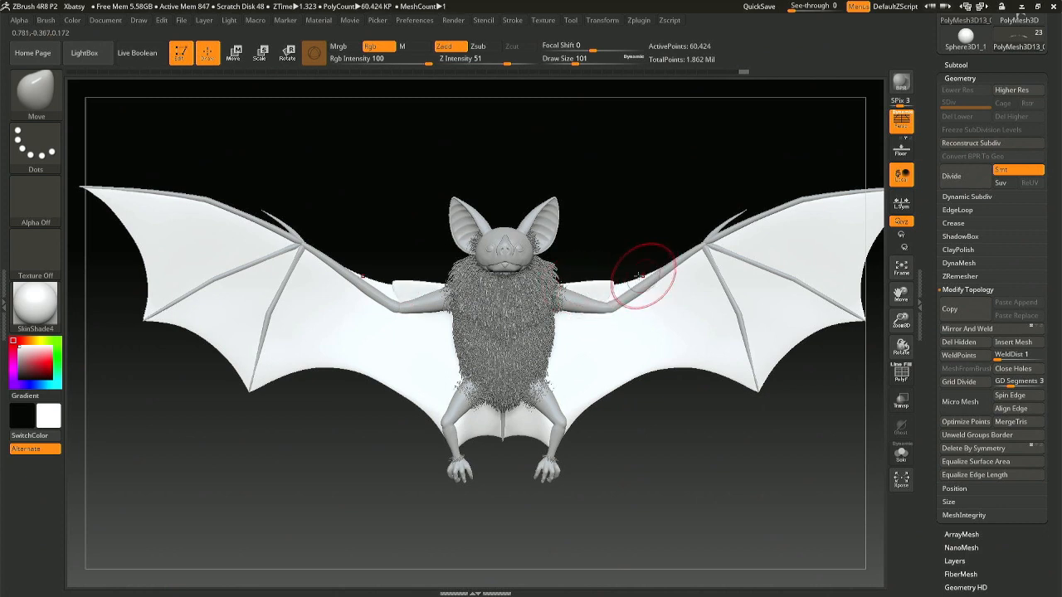
pyautogui.press('shift')
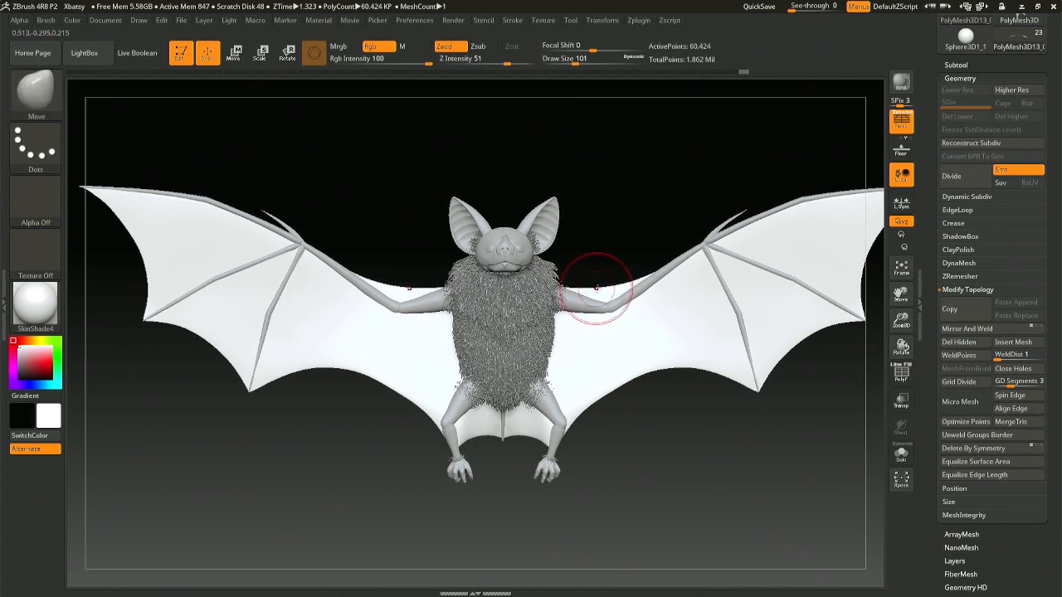
pyautogui.moveTo(597, 253); pyautogui.dragTo(610, 401)
pyautogui.moveTo(623, 312)
pyautogui.mouseDown(button='right')
pyautogui.moveTo(612, 334)
pyautogui.moveTo(586, 304)
pyautogui.moveTo(598, 226)
pyautogui.moveTo(581, 239)
pyautogui.moveTo(547, 389)
pyautogui.moveTo(605, 230)
pyautogui.moveTo(574, 311)
pyautogui.mouseUp(button='right')
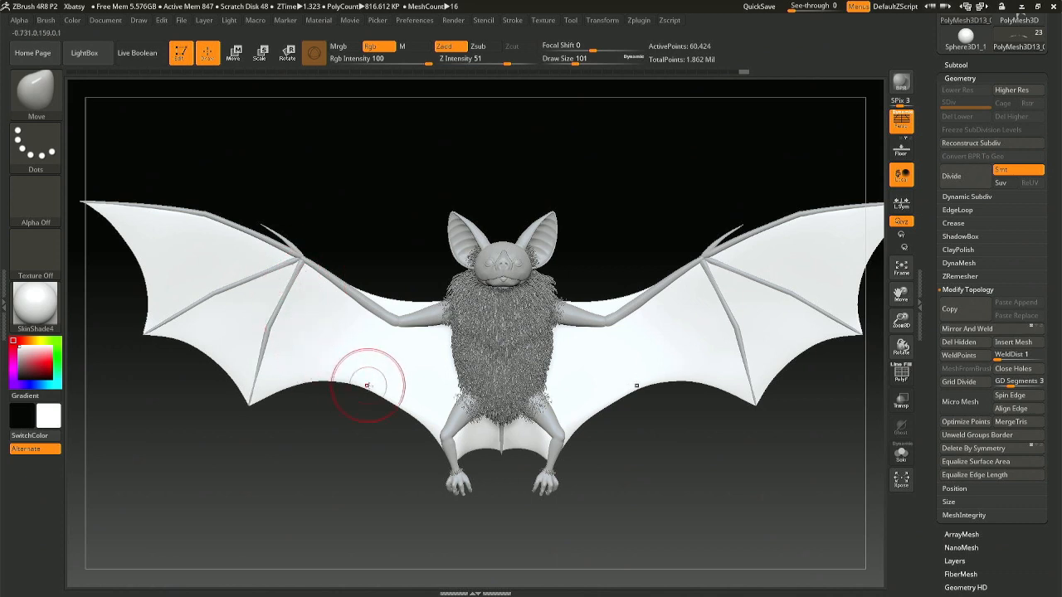
pyautogui.press('shift')
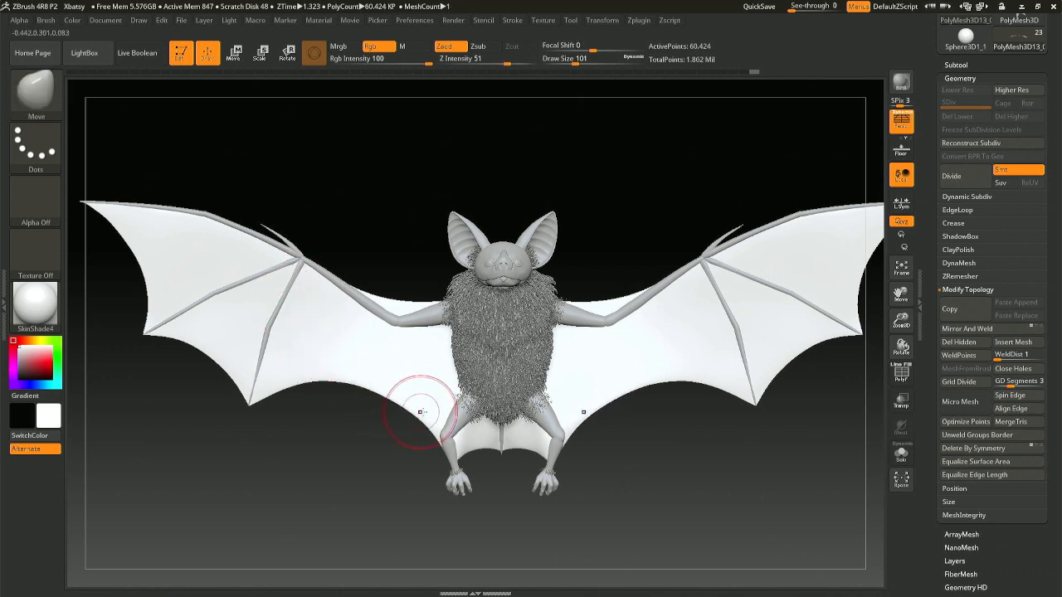
pyautogui.moveTo(414, 410); pyautogui.dragTo(465, 356)
pyautogui.press('ctrl')
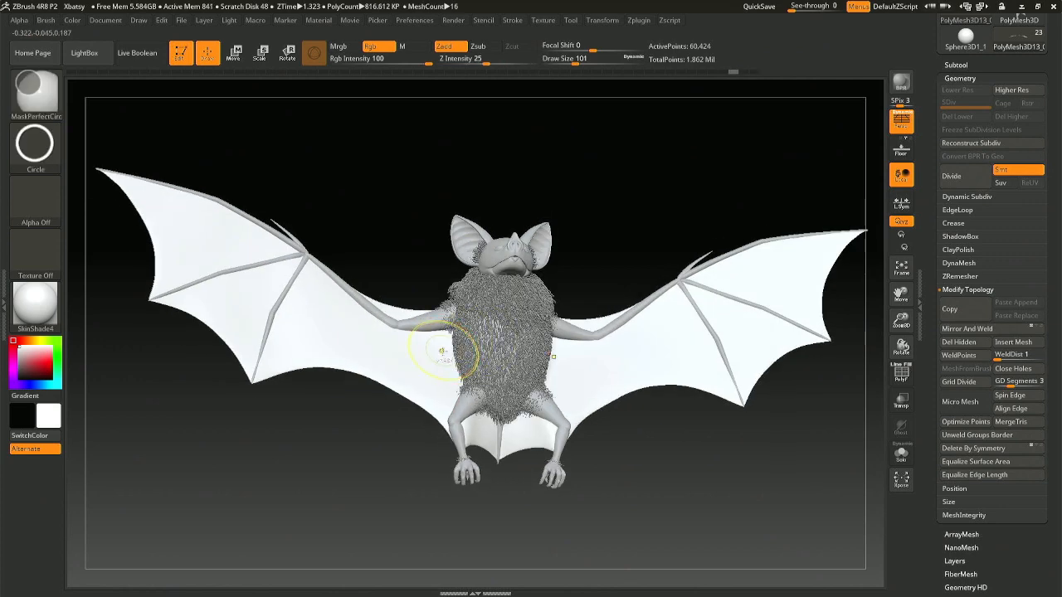
pyautogui.hotkey('ctrl', 'shift')
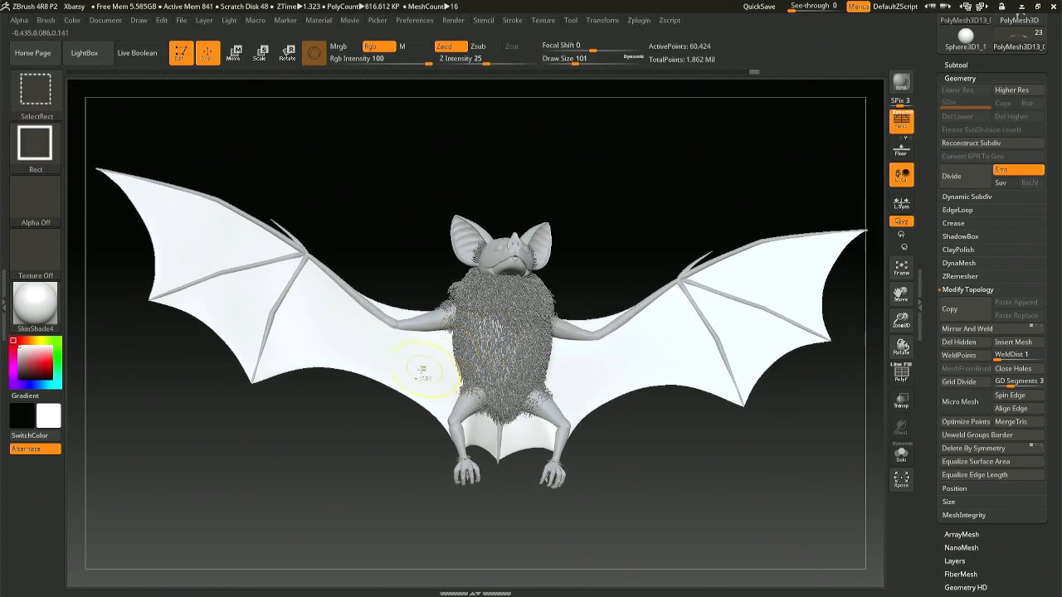
# - Smooth the lower edge of the wing membrane beside the body, setting the brush draw size to 182
pyautogui.press('shift')
pyautogui.keyDown('shift'); pyautogui.moveTo(367, 375); pyautogui.dragTo(334, 384); pyautogui.keyUp('shift')
pyautogui.press('space')
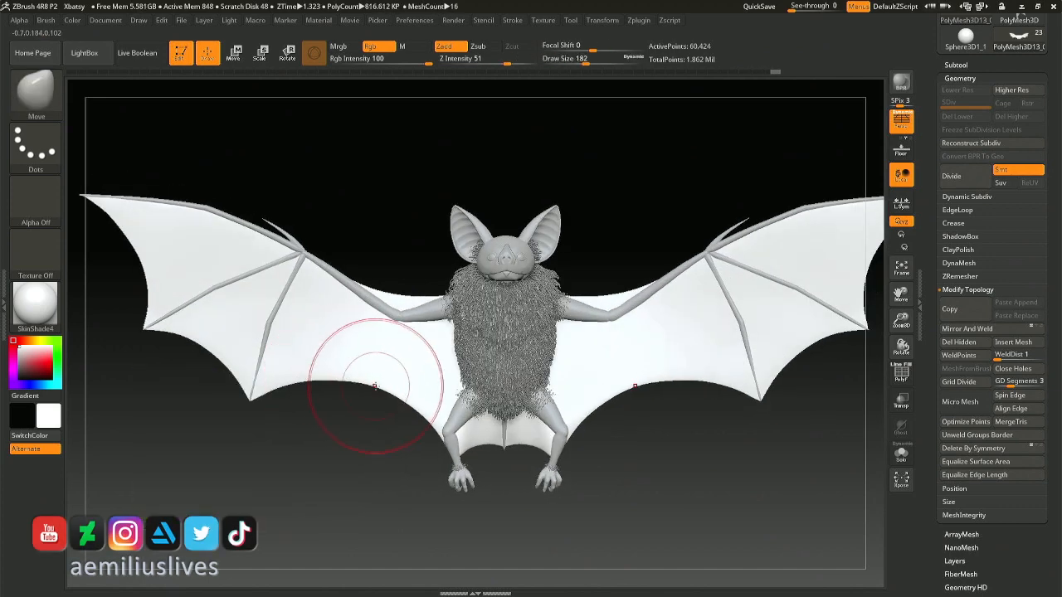
pyautogui.press('shift')
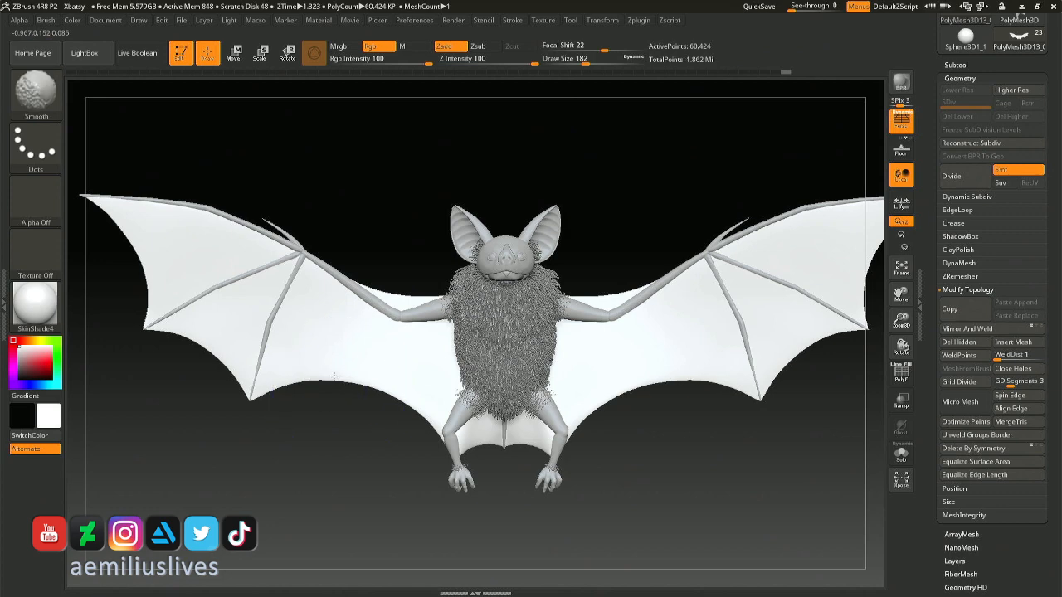
# - Save the project over the existing Xbatsy.ZPR file
pyautogui.moveTo(469, 388); pyautogui.dragTo(415, 350, button='right')
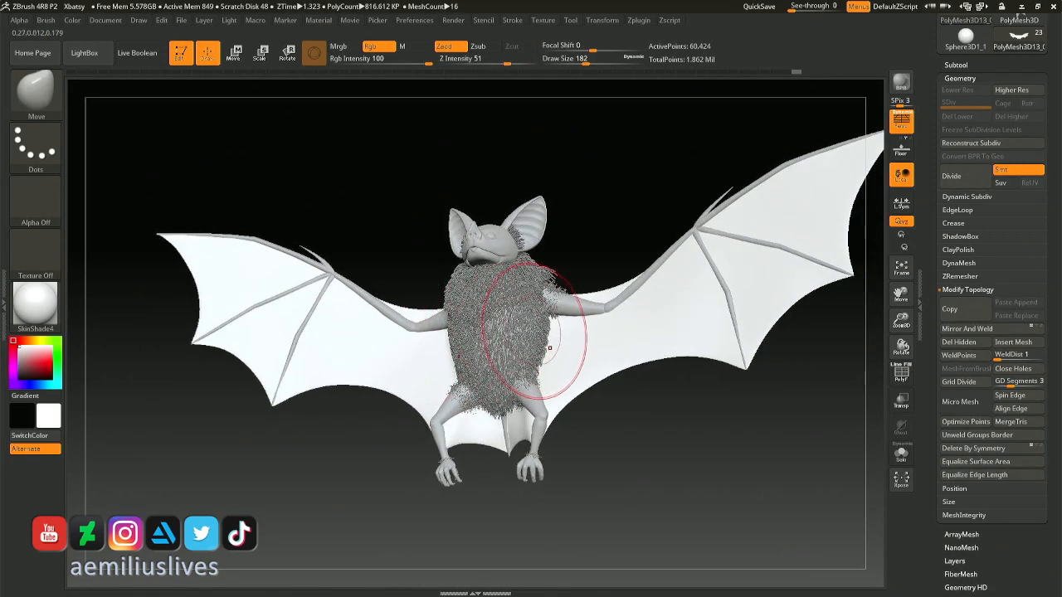
pyautogui.keyDown('alt'); pyautogui.moveTo(501, 323); pyautogui.dragTo(507, 343, button='right'); pyautogui.keyUp('alt')
pyautogui.moveTo(681, 332); pyautogui.dragTo(680, 383, button='right')
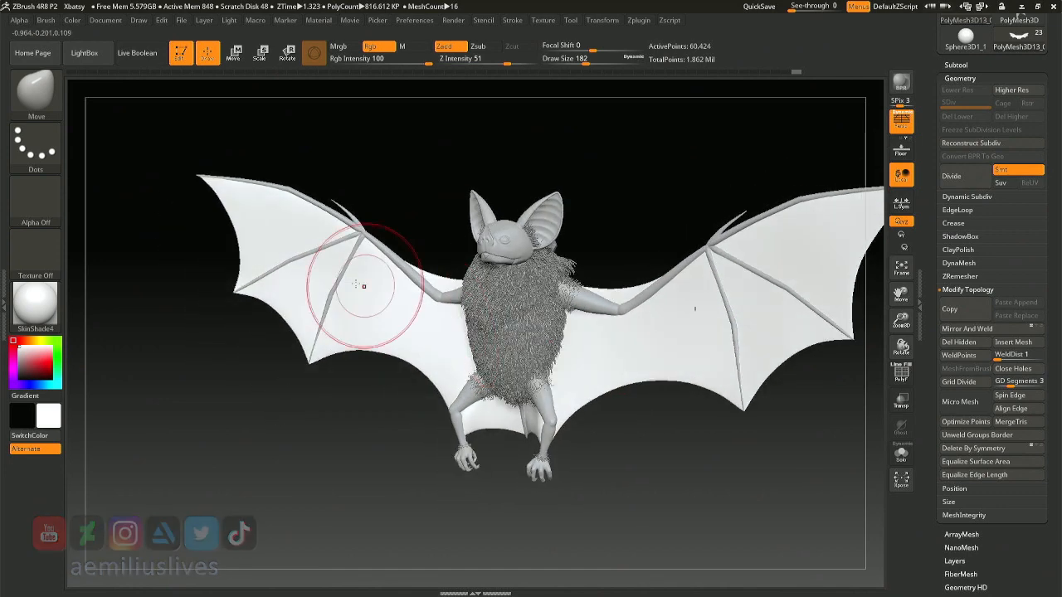
pyautogui.moveTo(365, 287)
pyautogui.keyDown('alt'); pyautogui.mouseDown(button='right')
pyautogui.moveTo(460, 310)
pyautogui.moveTo(422, 300)
pyautogui.moveTo(499, 300)
pyautogui.moveTo(352, 287)
pyautogui.mouseUp(button='right'); pyautogui.keyUp('alt')
pyautogui.hotkey('ctrl', 's')
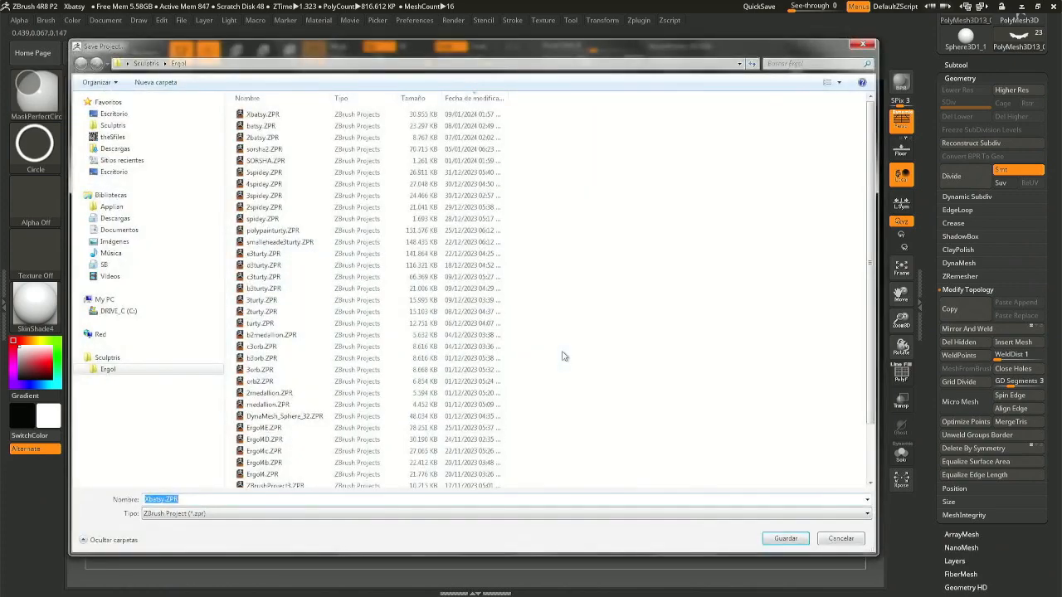
pyautogui.press('Return')
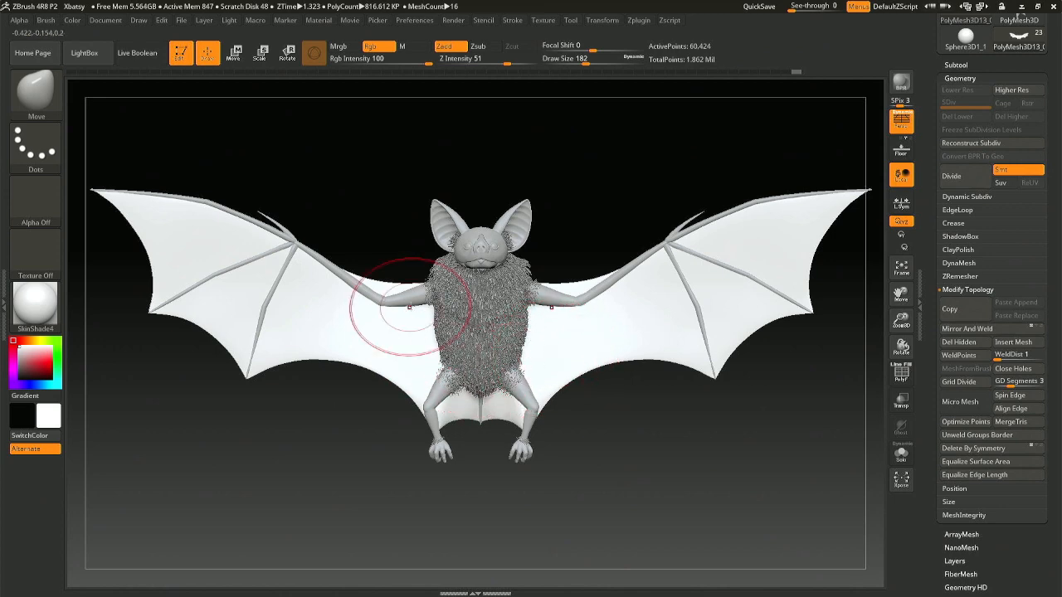
# - Smooth the outer wing membrane below the uppermost finger bone, reducing the draw size to 112
pyautogui.moveTo(424, 310)
pyautogui.keyDown('ctrl'); pyautogui.mouseDown(button='right')
pyautogui.moveTo(425, 343)
pyautogui.moveTo(425, 312)
pyautogui.moveTo(405, 315)
pyautogui.moveTo(444, 329)
pyautogui.moveTo(419, 320)
pyautogui.mouseUp(button='right'); pyautogui.keyUp('ctrl')
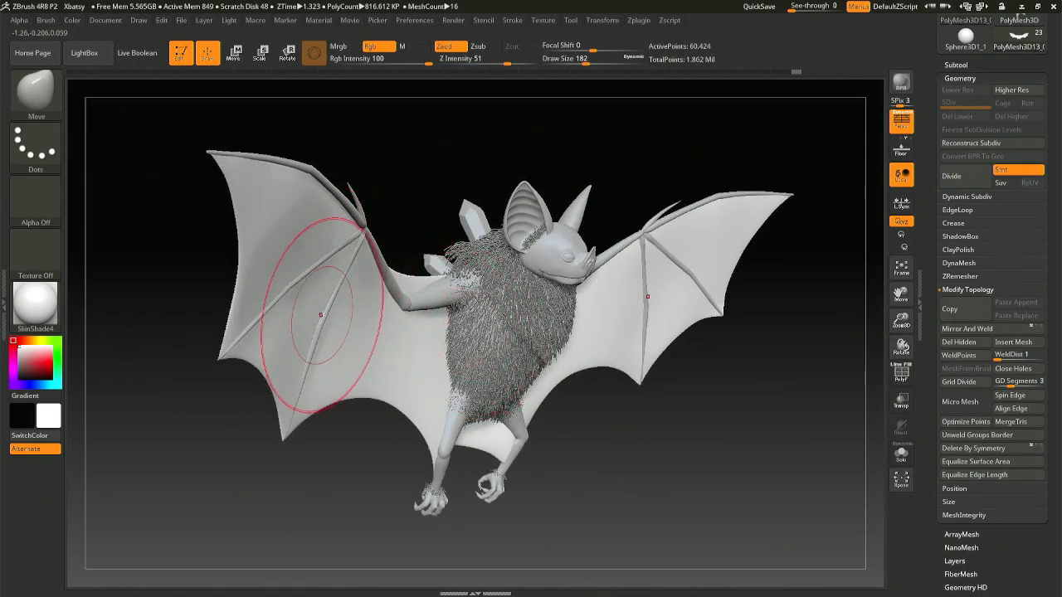
pyautogui.press('shift')
pyautogui.moveTo(279, 238)
pyautogui.keyDown('shift'); pyautogui.mouseDown()
pyautogui.moveTo(301, 158)
pyautogui.moveTo(271, 208)
pyautogui.moveTo(282, 273)
pyautogui.moveTo(286, 240)
pyautogui.mouseUp(); pyautogui.keyUp('shift')
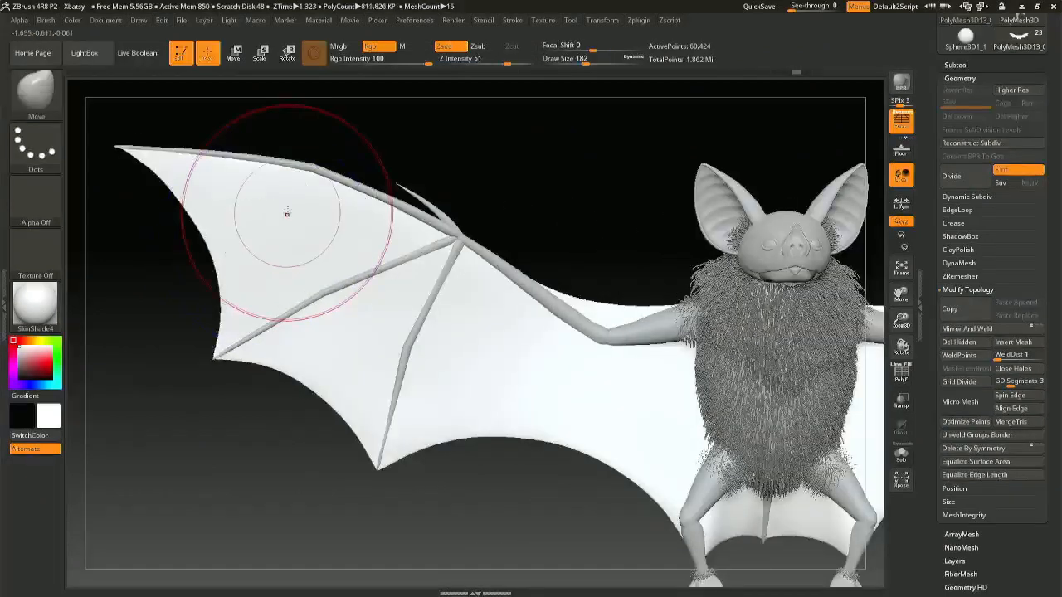
pyautogui.press('space')
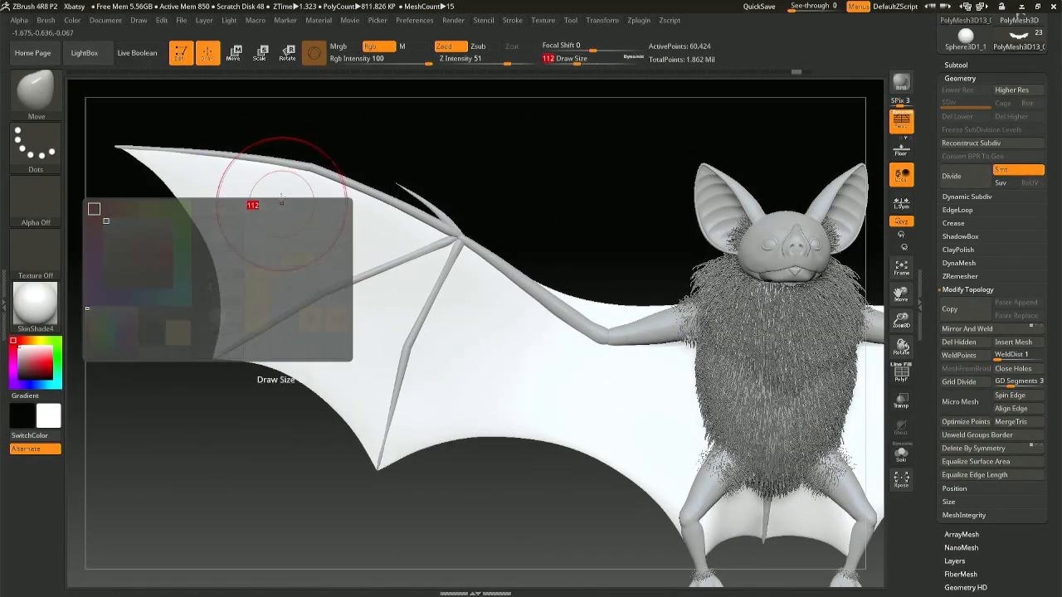
pyautogui.press('shift')
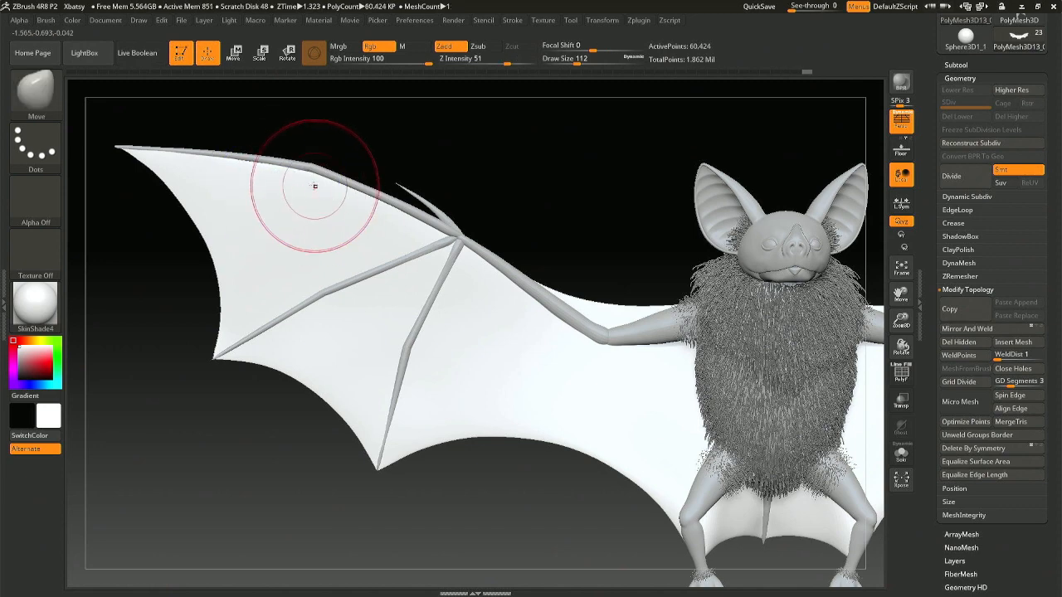
pyautogui.press('shift')
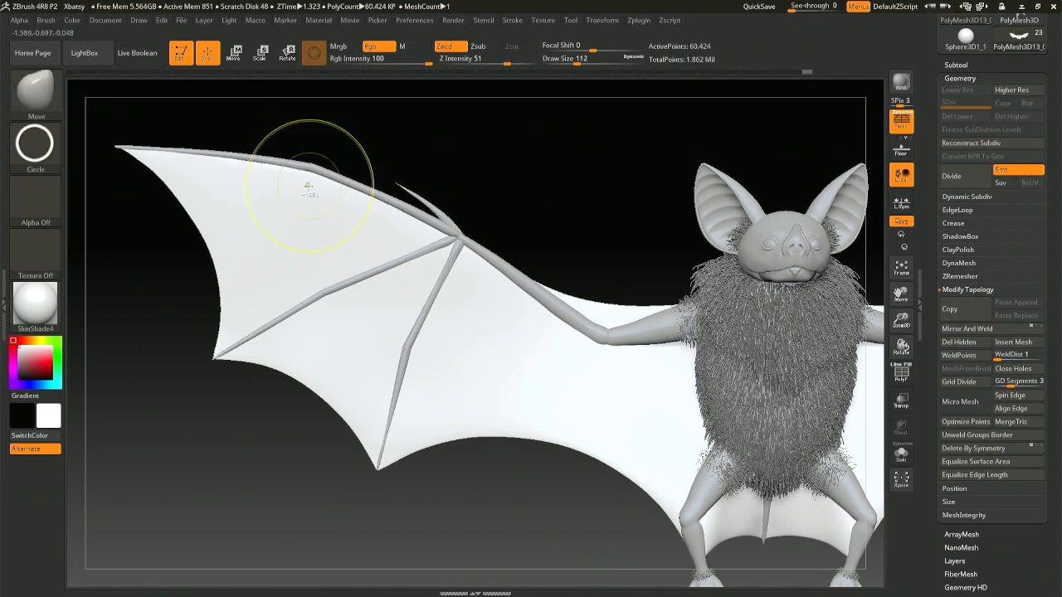
# - Set the draw size to 136 and smooth the scalloped membrane edges between the wing's finger tips
pyautogui.press('space')
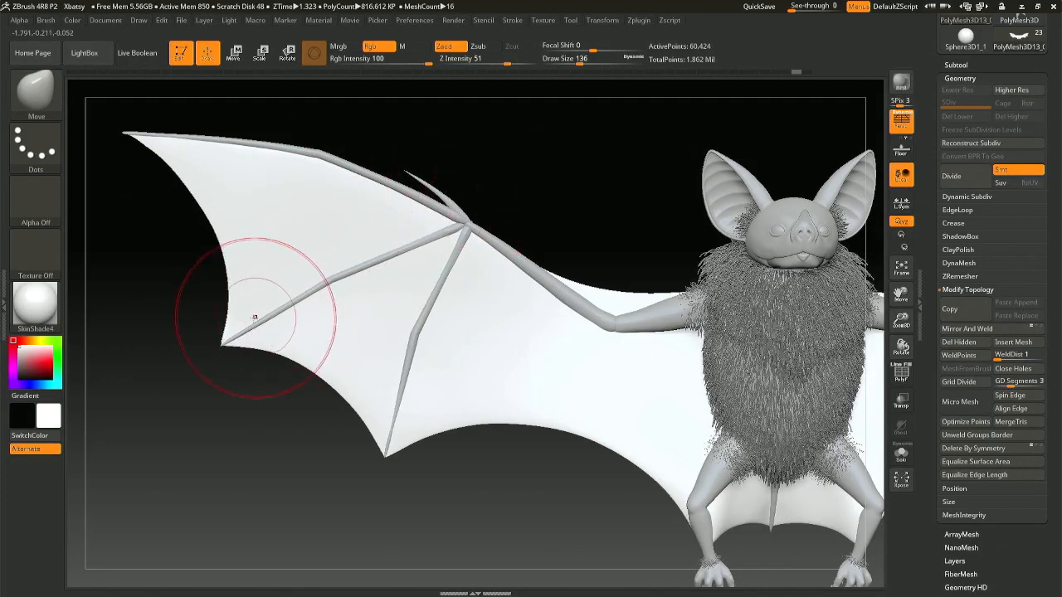
pyautogui.press('shift')
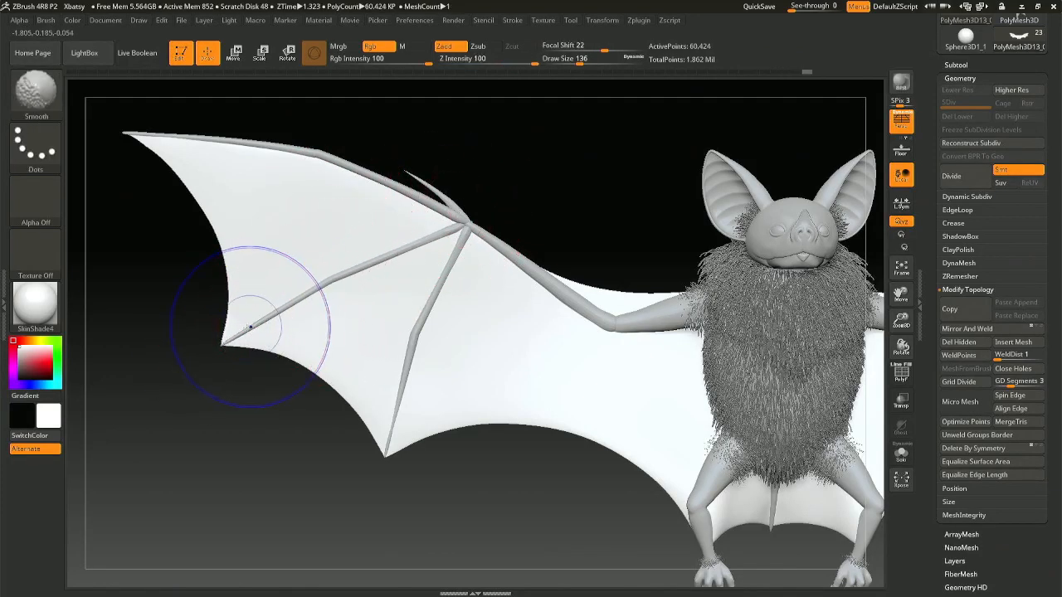
pyautogui.moveTo(300, 368)
pyautogui.keyDown('shift'); pyautogui.mouseDown()
pyautogui.moveTo(356, 400)
pyautogui.moveTo(381, 435)
pyautogui.moveTo(315, 365)
pyautogui.moveTo(290, 366)
pyautogui.moveTo(297, 360)
pyautogui.mouseUp(); pyautogui.keyUp('shift')
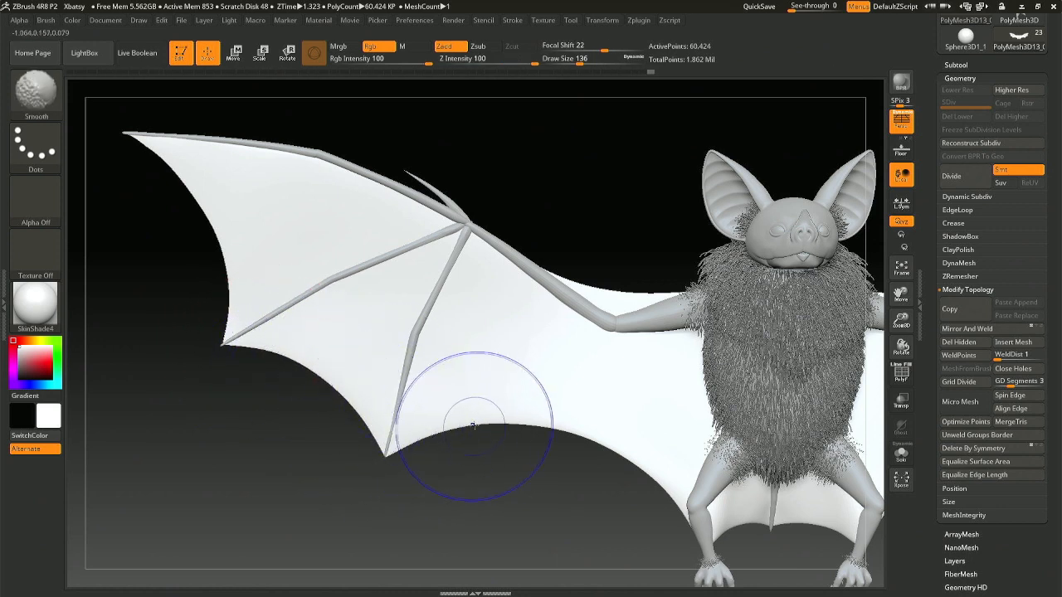
pyautogui.keyDown('shift'); pyautogui.moveTo(528, 426); pyautogui.dragTo(565, 438); pyautogui.keyUp('shift')
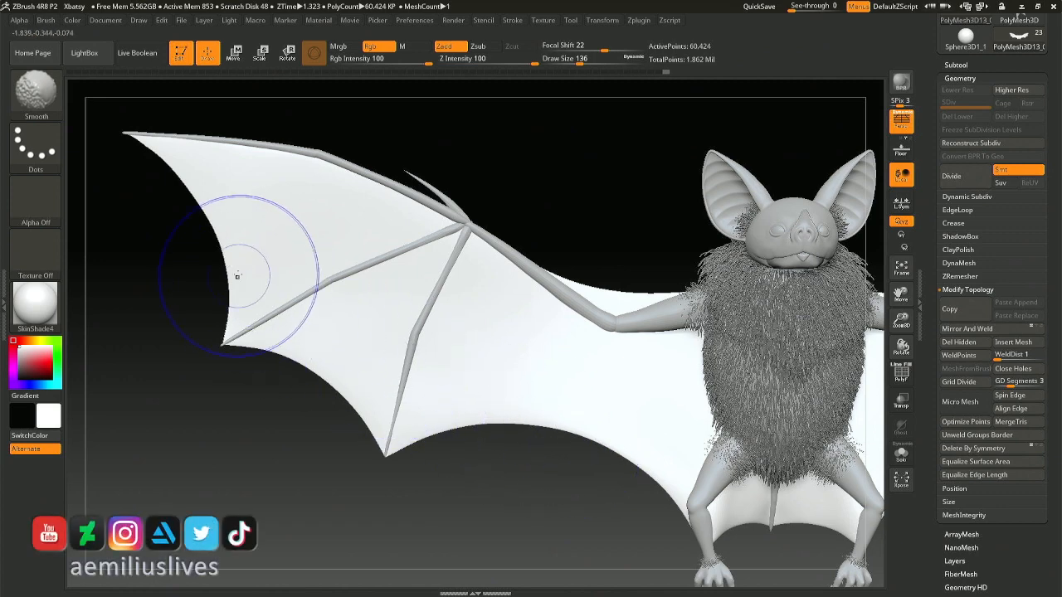
# - Set the Move brush draw size to 172 and adjust the membrane along the upper finger bone from behind
pyautogui.moveTo(205, 207)
pyautogui.mouseDown()
pyautogui.moveTo(249, 202)
pyautogui.moveTo(343, 242)
pyautogui.moveTo(366, 238)
pyautogui.mouseUp()
pyautogui.moveTo(514, 191)
pyautogui.mouseDown()
pyautogui.moveTo(550, 208)
pyautogui.moveTo(433, 228)
pyautogui.mouseUp()
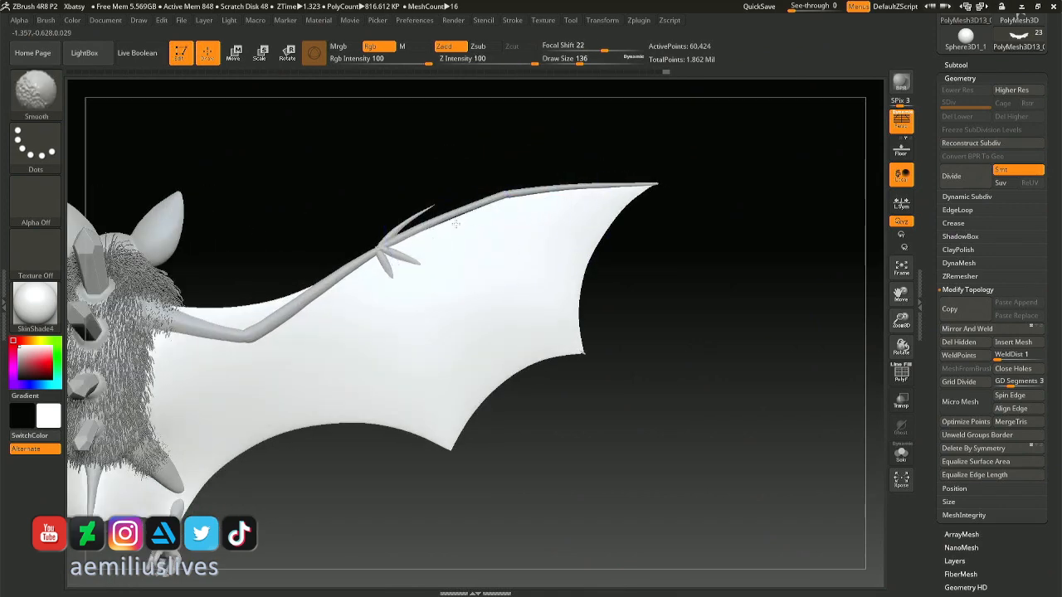
pyautogui.press('space')
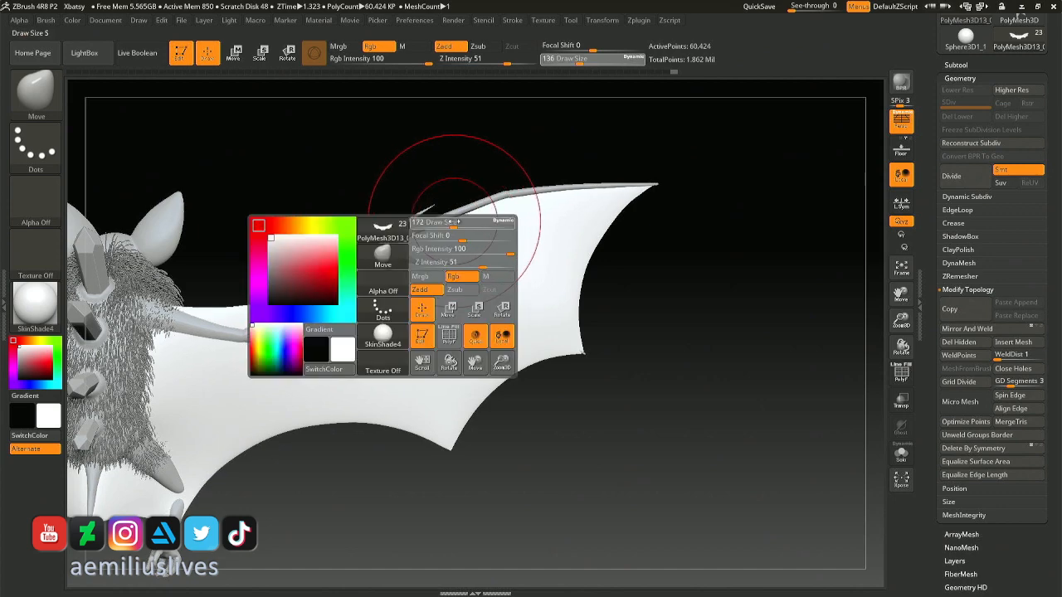
pyautogui.moveTo(450, 221); pyautogui.dragTo(445, 237)
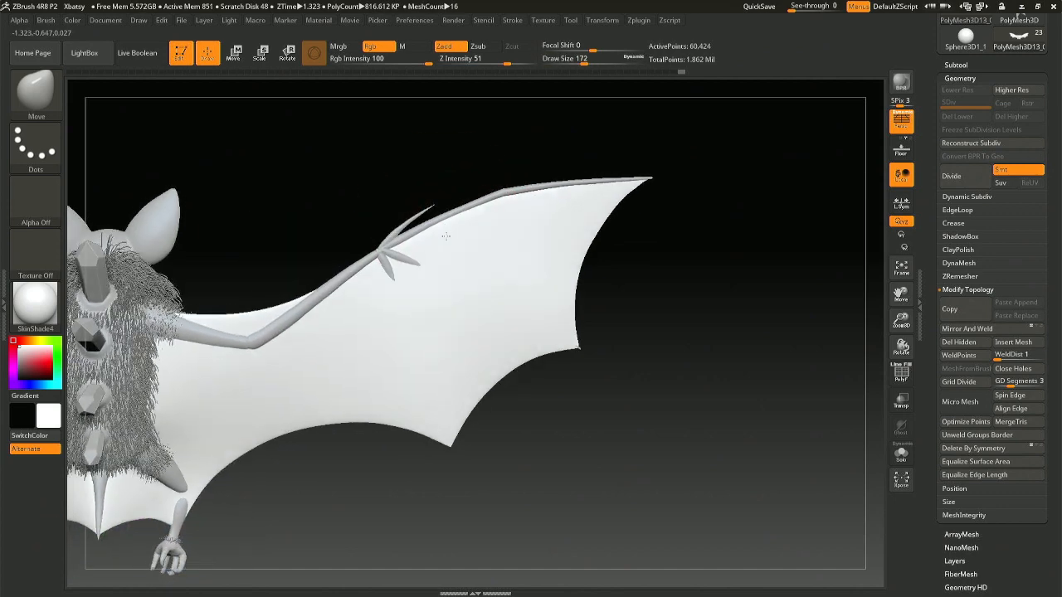
pyautogui.moveTo(445, 237)
pyautogui.mouseDown(button='right')
pyautogui.moveTo(464, 224)
pyautogui.moveTo(495, 240)
pyautogui.moveTo(457, 216)
pyautogui.moveTo(469, 218)
pyautogui.mouseUp(button='right')
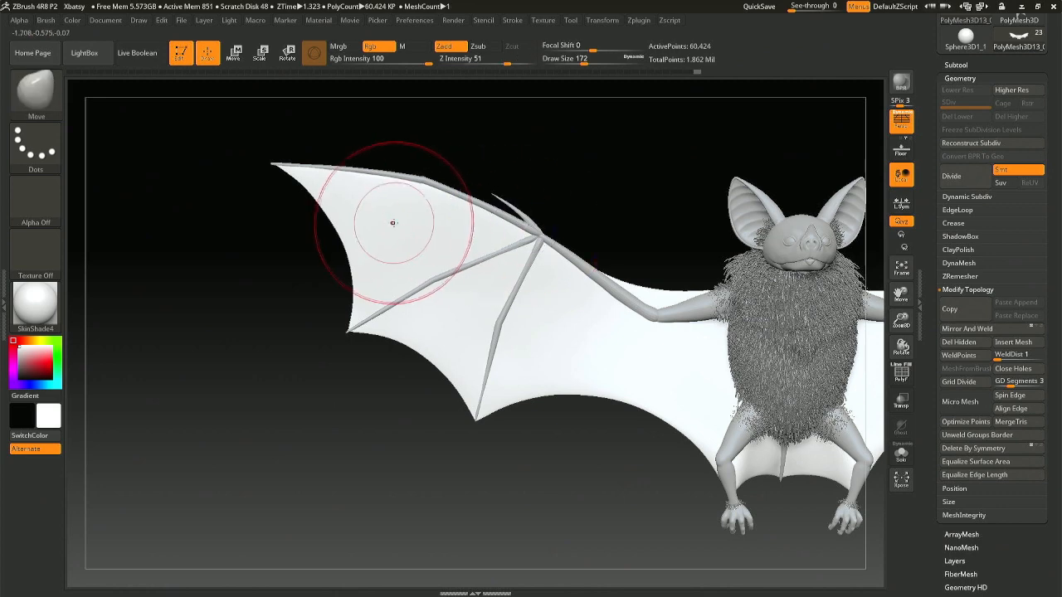
# - Turn on transparency to examine how the wing bones sit against the membrane, then turn it off
pyautogui.moveTo(393, 223); pyautogui.dragTo(465, 228, button='right')
pyautogui.click(901, 400)
pyautogui.moveTo(671, 320); pyautogui.dragTo(657, 316, button='right')
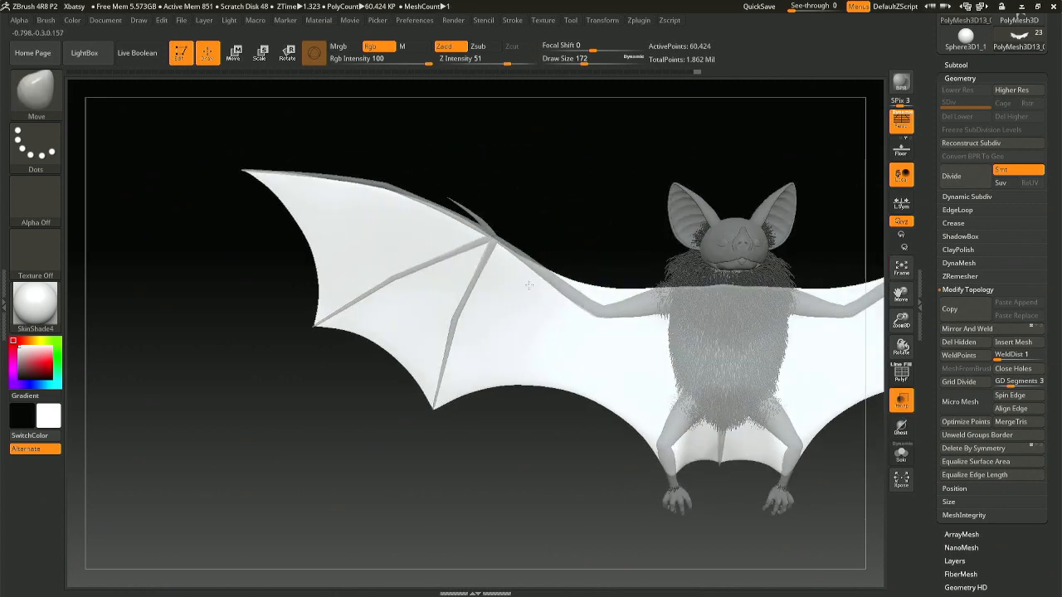
pyautogui.click(901, 401)
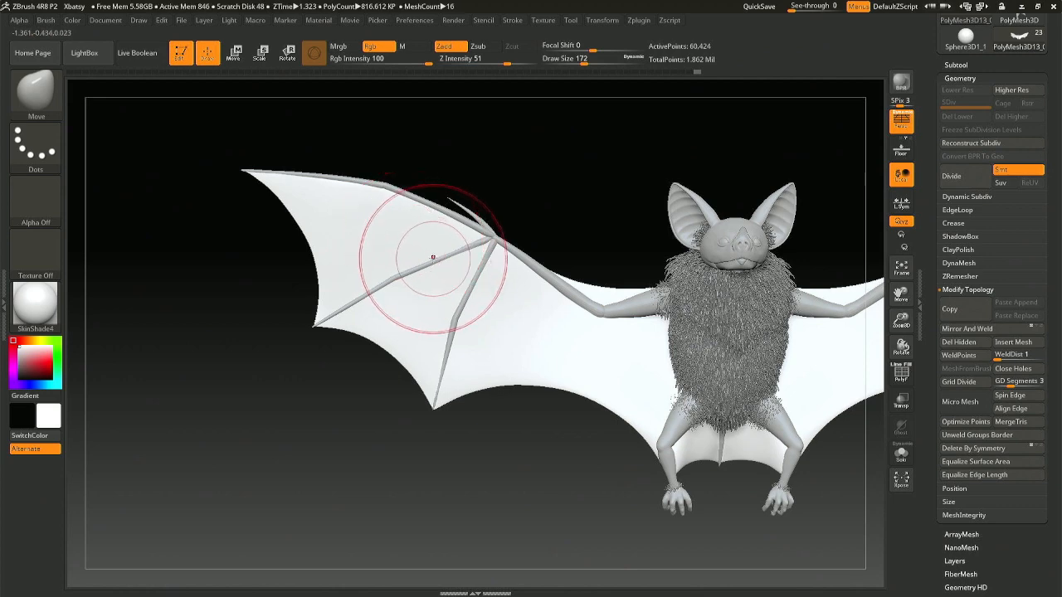
# - Smooth the membrane between the legs around the tail
pyautogui.keyDown('alt'); pyautogui.moveTo(445, 298); pyautogui.dragTo(390, 289, button='right'); pyautogui.keyUp('alt')
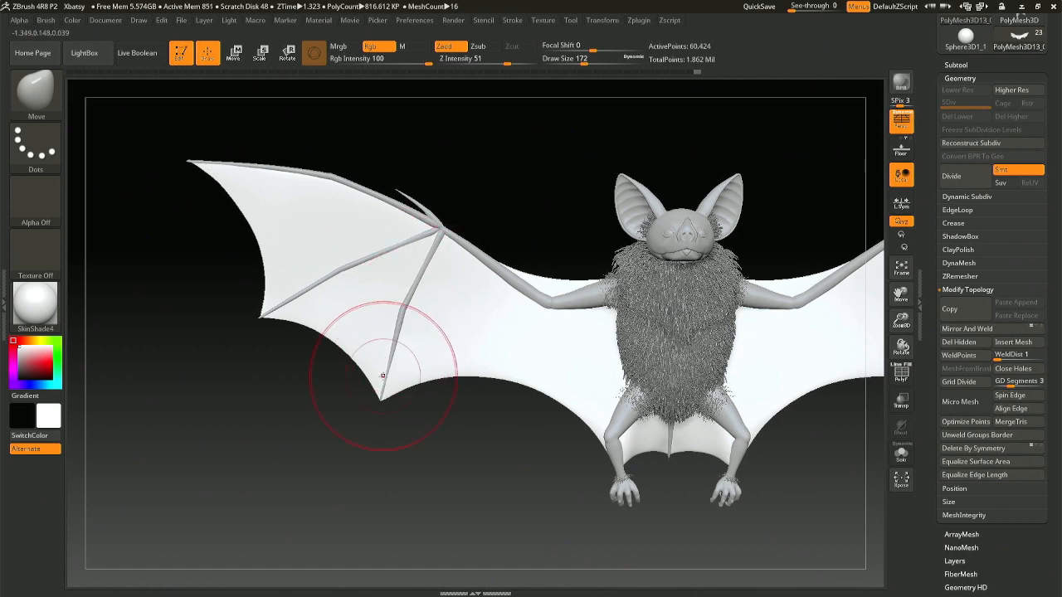
pyautogui.keyDown('alt'); pyautogui.moveTo(547, 388); pyautogui.dragTo(377, 299, button='right'); pyautogui.keyUp('alt')
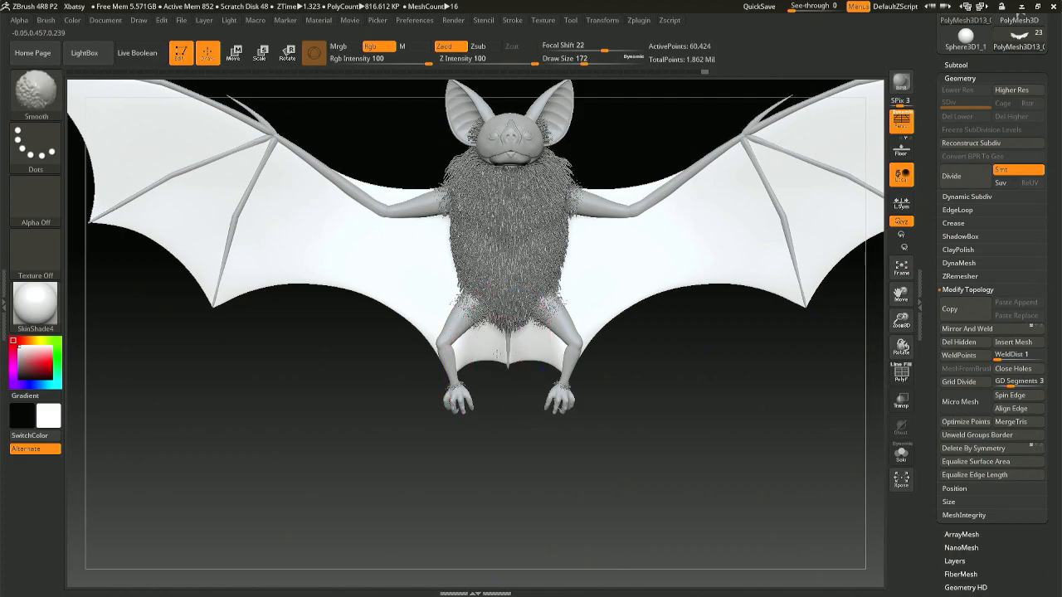
pyautogui.moveTo(489, 353)
pyautogui.mouseDown(button='right')
pyautogui.moveTo(480, 335)
pyautogui.moveTo(548, 372)
pyautogui.mouseUp(button='right')
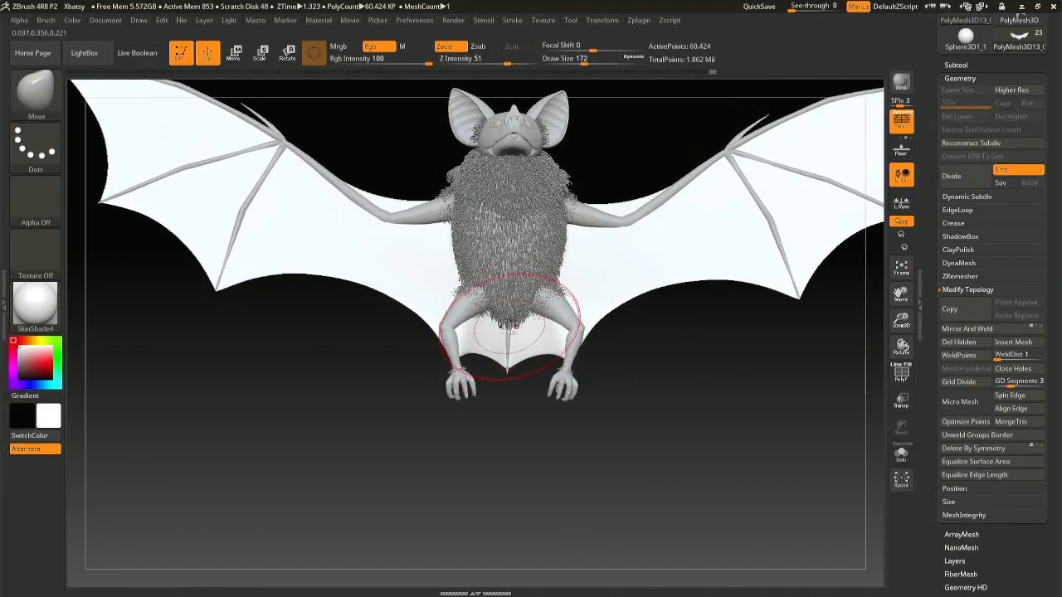
pyautogui.keyDown('ctrl'); pyautogui.moveTo(510, 330); pyautogui.dragTo(509, 415, button='right'); pyautogui.keyUp('ctrl')
# - Select the tail subtool, reduce the draw size to 46 and smooth the tail's base from behind
pyautogui.keyDown('alt'); pyautogui.click(512, 368); pyautogui.keyUp('alt')
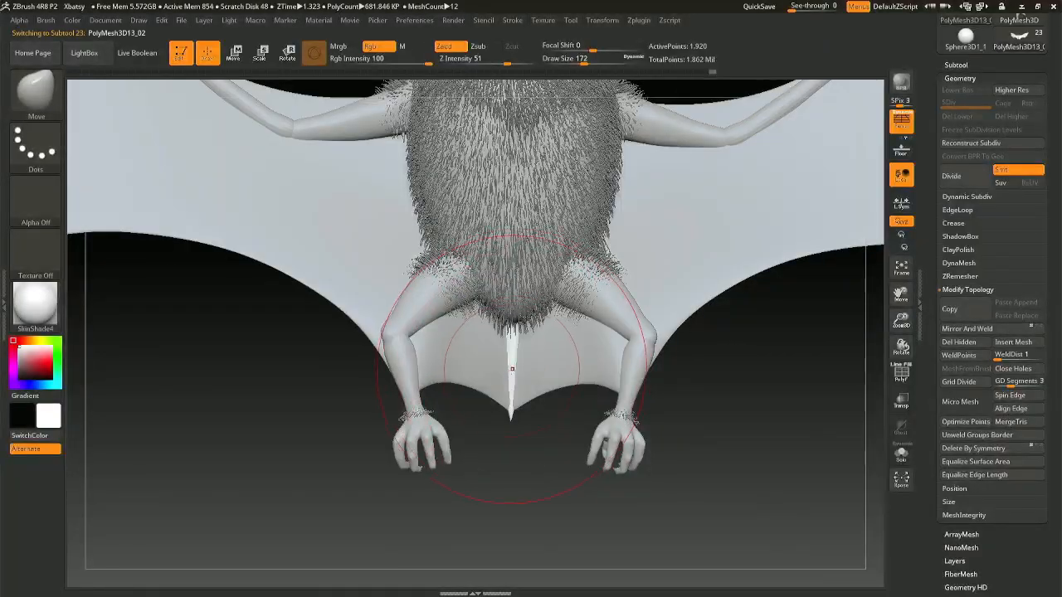
pyautogui.moveTo(512, 368)
pyautogui.mouseDown(button='right')
pyautogui.moveTo(612, 370)
pyautogui.moveTo(526, 401)
pyautogui.moveTo(525, 412)
pyautogui.mouseUp(button='right')
pyautogui.press('space')
pyautogui.moveTo(491, 329); pyautogui.dragTo(477, 326)
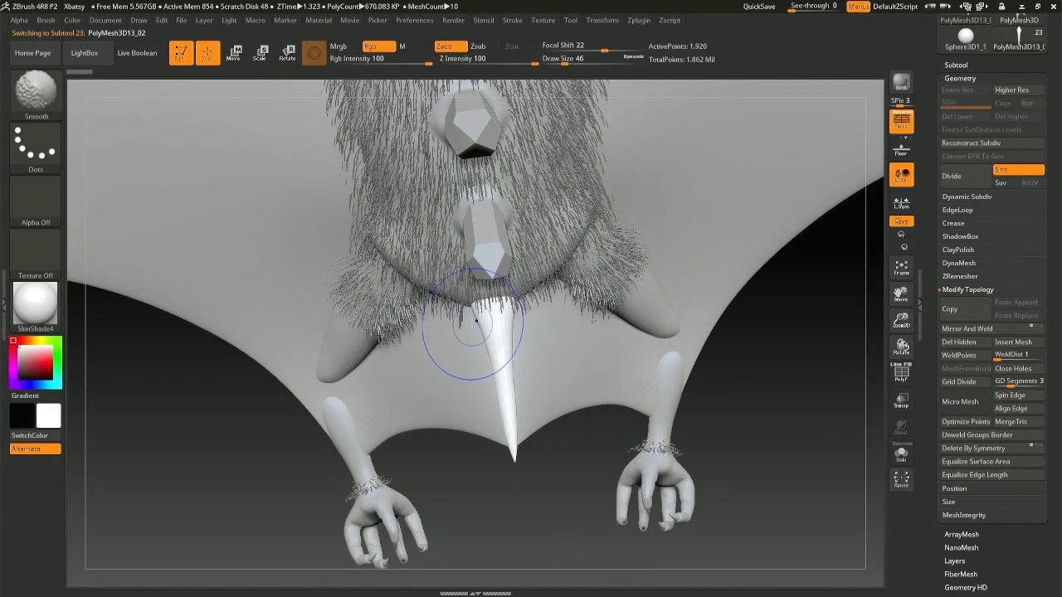
# - Try to save the project and acknowledge the error dialog
pyautogui.hotkey('ctrl', 's')
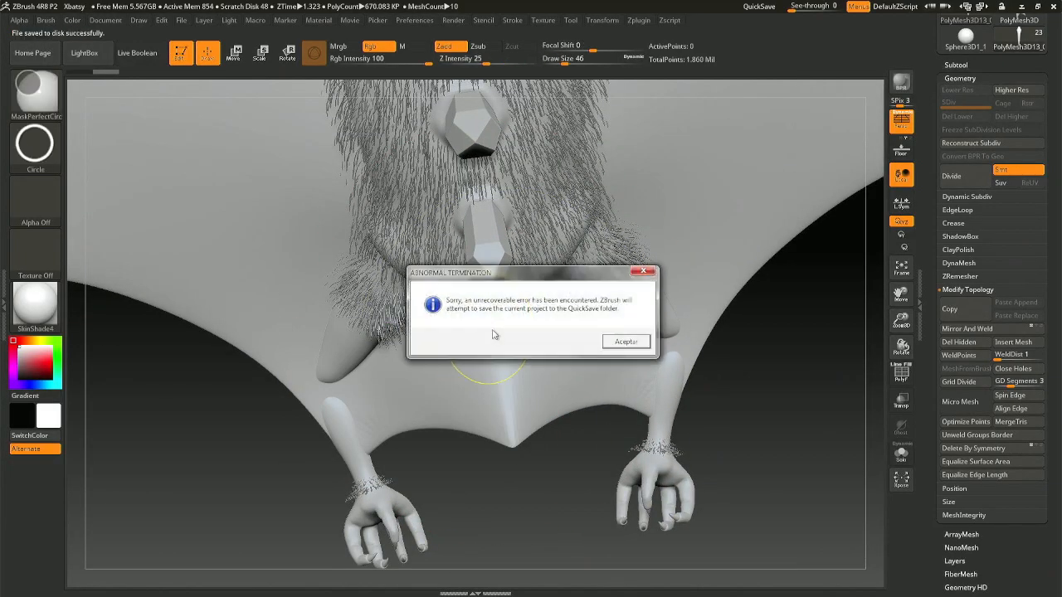
pyautogui.click(608, 340)
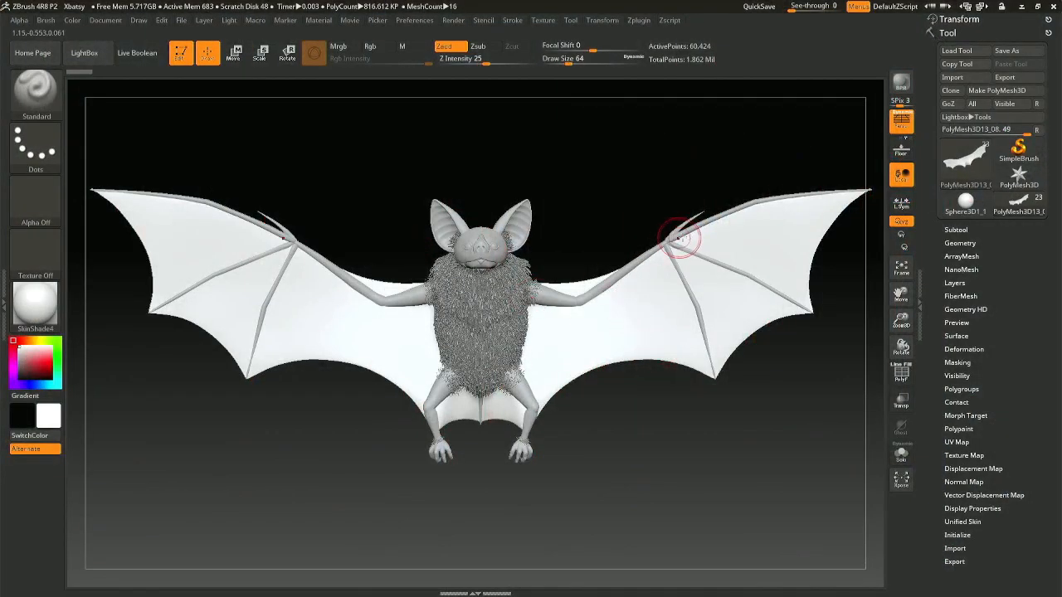
# - Smooth the back of the wing membrane along the upper finger bone near the wrist and set the draw size to 97
pyautogui.moveTo(320, 269); pyautogui.dragTo(514, 287, button='right')
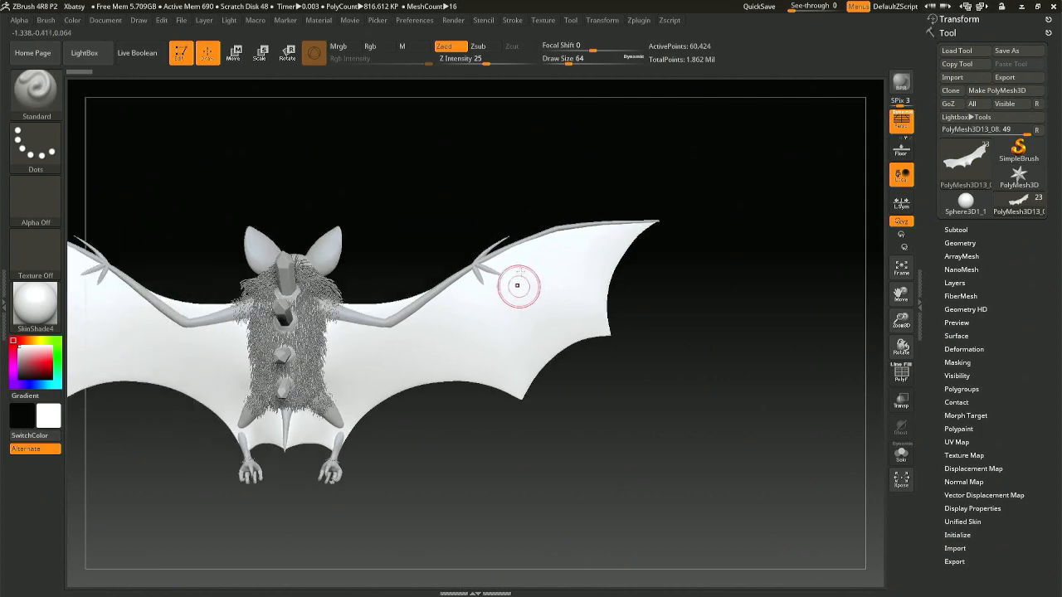
pyautogui.keyDown('ctrl'); pyautogui.moveTo(504, 237); pyautogui.dragTo(518, 275, button='right'); pyautogui.keyUp('ctrl')
pyautogui.press('shift')
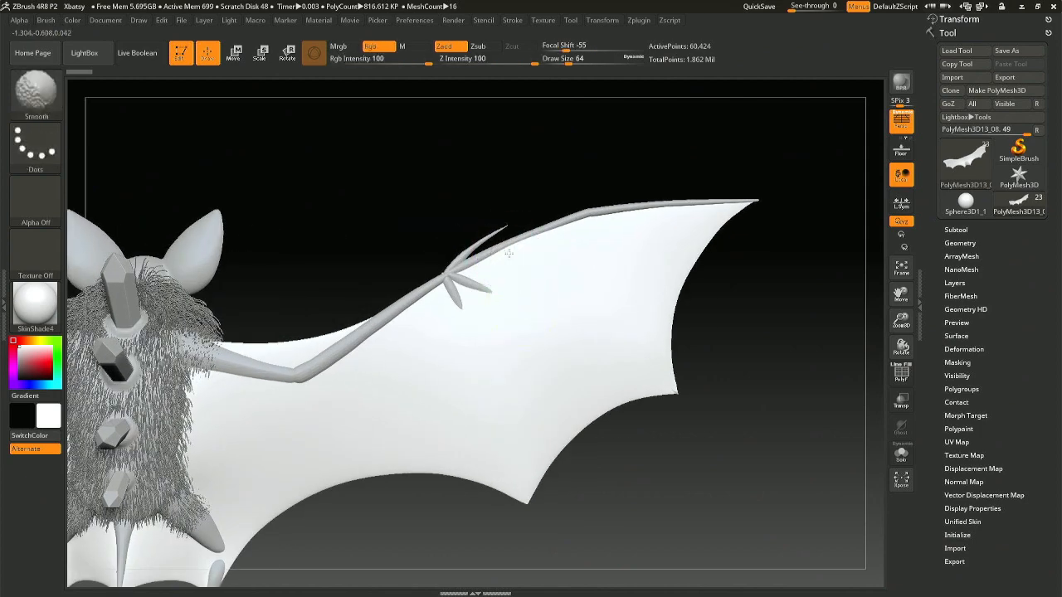
pyautogui.moveTo(500, 253)
pyautogui.keyDown('shift'); pyautogui.mouseDown()
pyautogui.moveTo(534, 239)
pyautogui.moveTo(519, 252)
pyautogui.moveTo(527, 249)
pyautogui.mouseUp(); pyautogui.keyUp('shift')
pyautogui.press('space')
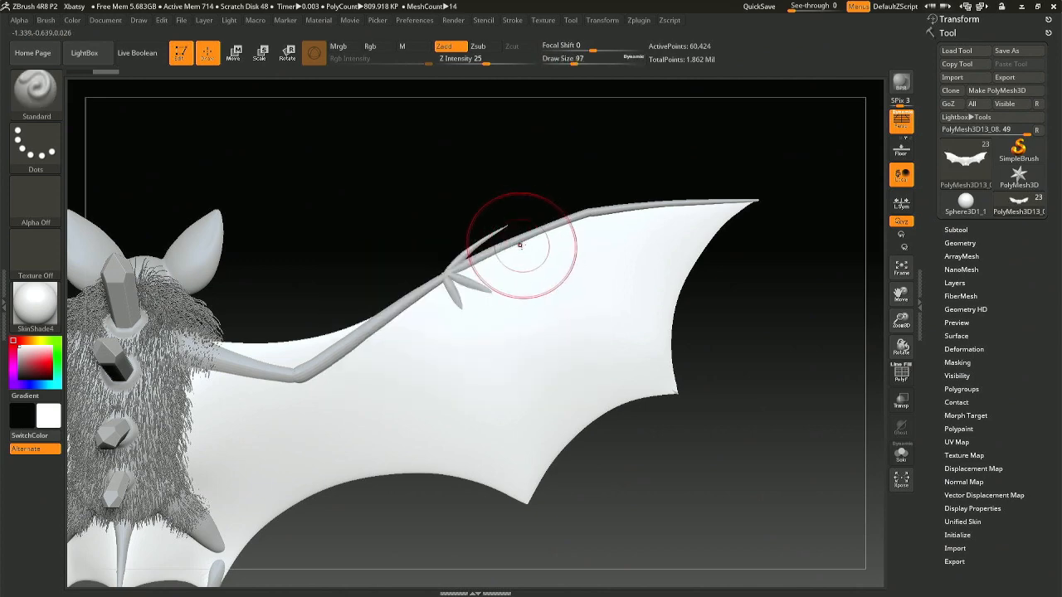
# - Switch to the Move brush and pull the back of the membrane toward the upper finger bone near the wrist
pyautogui.press('b')
pyautogui.press('m')
pyautogui.press('v')
pyautogui.moveTo(517, 247); pyautogui.dragTo(514, 256, button='right')
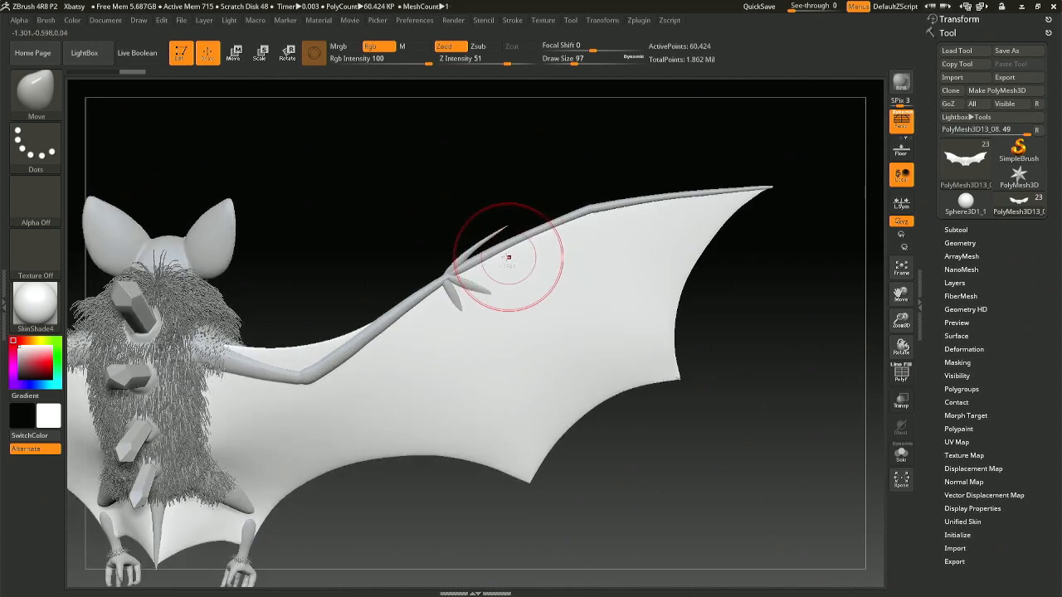
pyautogui.moveTo(523, 251); pyautogui.dragTo(519, 243)
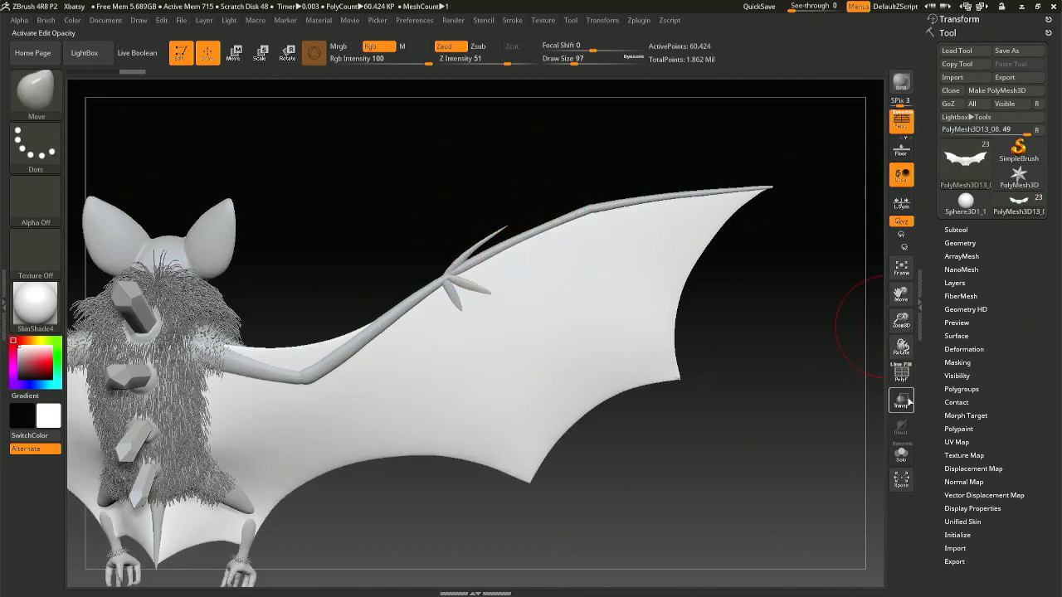
# - Turn on transparency, then reshape and smooth the membrane around the wrist and upper finger bone from the front
pyautogui.click(901, 401)
pyautogui.moveTo(390, 281); pyautogui.dragTo(580, 287, button='right')
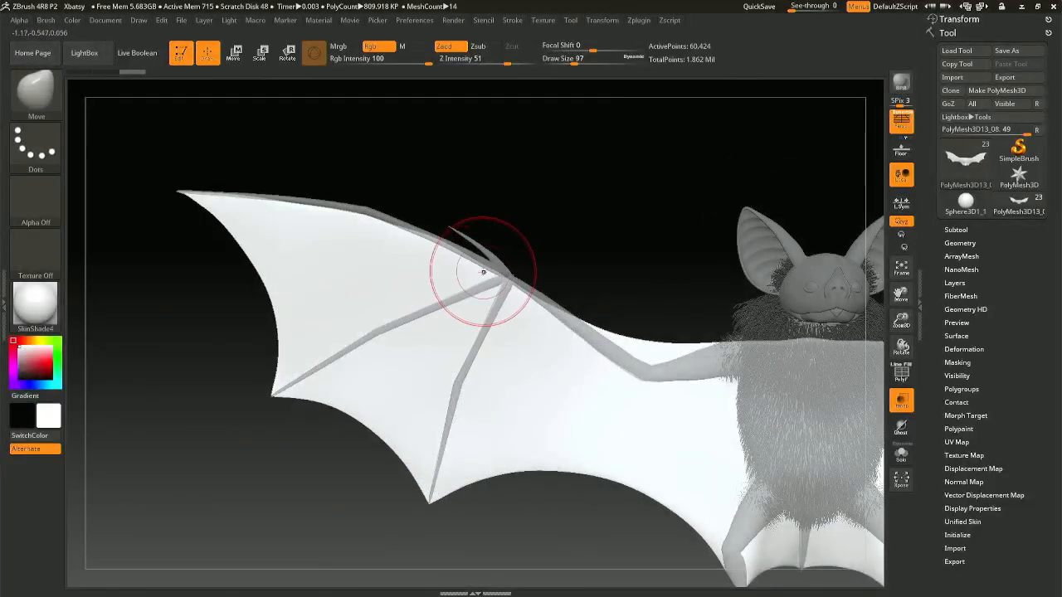
pyautogui.moveTo(481, 271); pyautogui.dragTo(465, 262)
pyautogui.moveTo(374, 219)
pyautogui.mouseDown()
pyautogui.moveTo(320, 217)
pyautogui.moveTo(320, 207)
pyautogui.moveTo(414, 236)
pyautogui.moveTo(513, 295)
pyautogui.mouseUp()
pyautogui.keyDown('shift'); pyautogui.moveTo(513, 295); pyautogui.dragTo(488, 278); pyautogui.keyUp('shift')
pyautogui.keyDown('shift'); pyautogui.moveTo(485, 277); pyautogui.dragTo(446, 244); pyautogui.keyUp('shift')
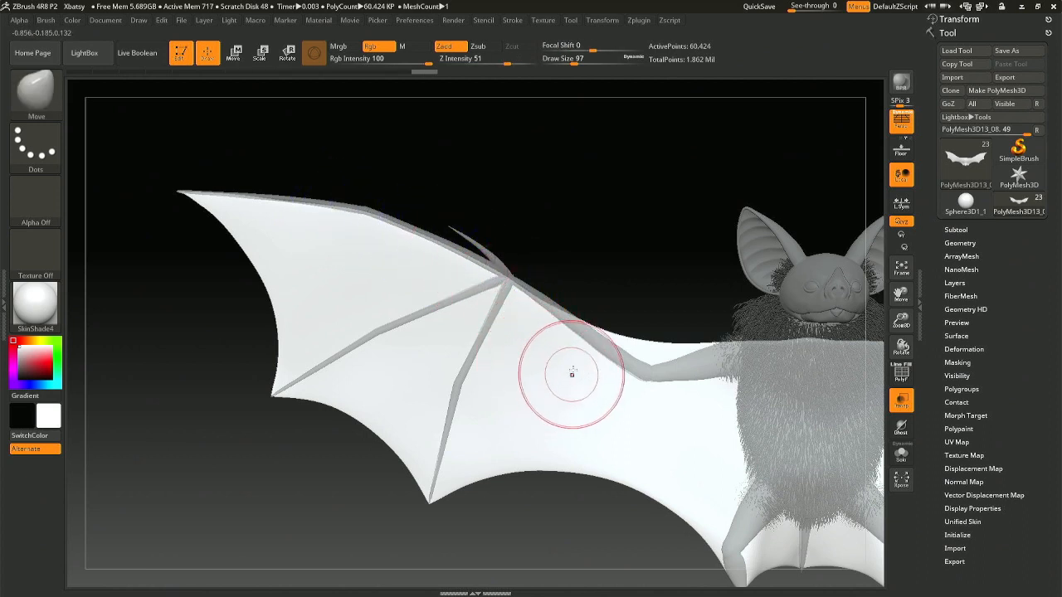
# - Turn off transparency and save the project as Xbatsy.ZPR
pyautogui.click(901, 401)
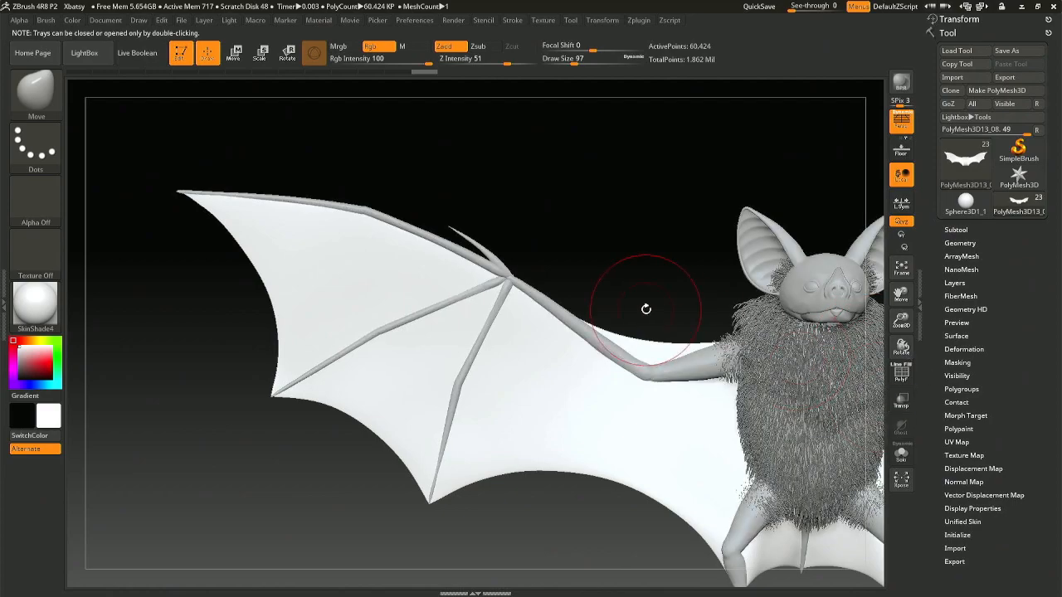
pyautogui.keyDown('alt'); pyautogui.moveTo(618, 282); pyautogui.dragTo(543, 261); pyautogui.keyUp('alt')
pyautogui.hotkey('ctrl', 's')
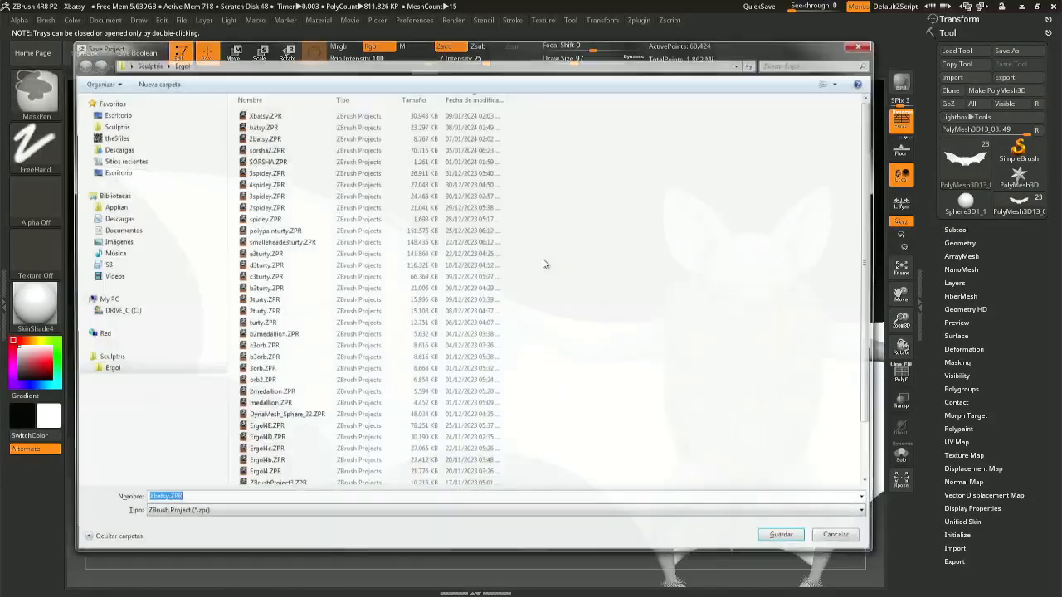
pyautogui.press('Return')
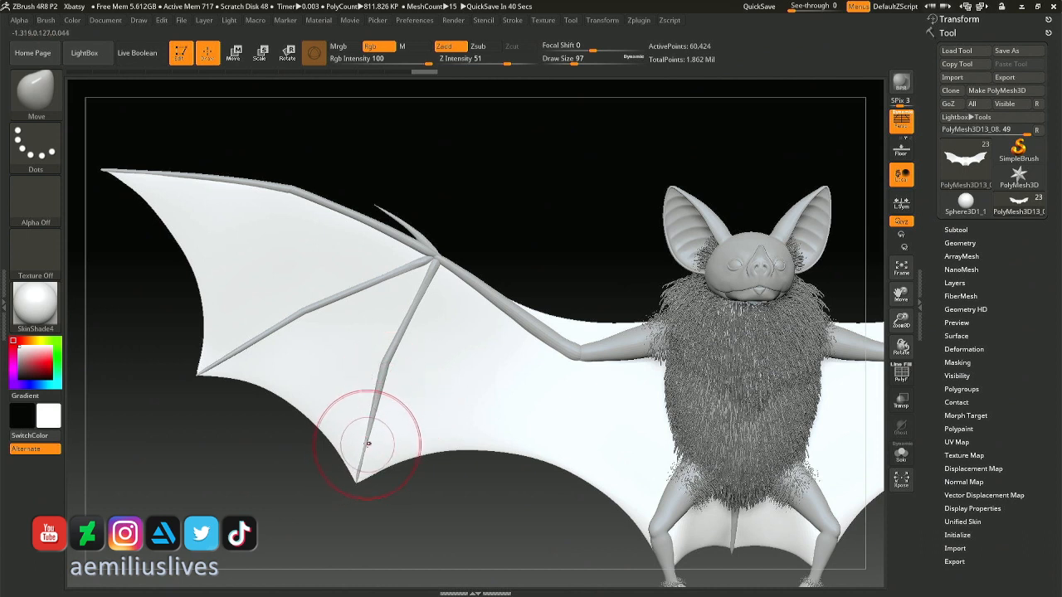
# - Set the draw size to 62 and try to smooth the back of the membrane along the outer upper finger bone
pyautogui.press('space')
pyautogui.moveTo(402, 366); pyautogui.dragTo(384, 363)
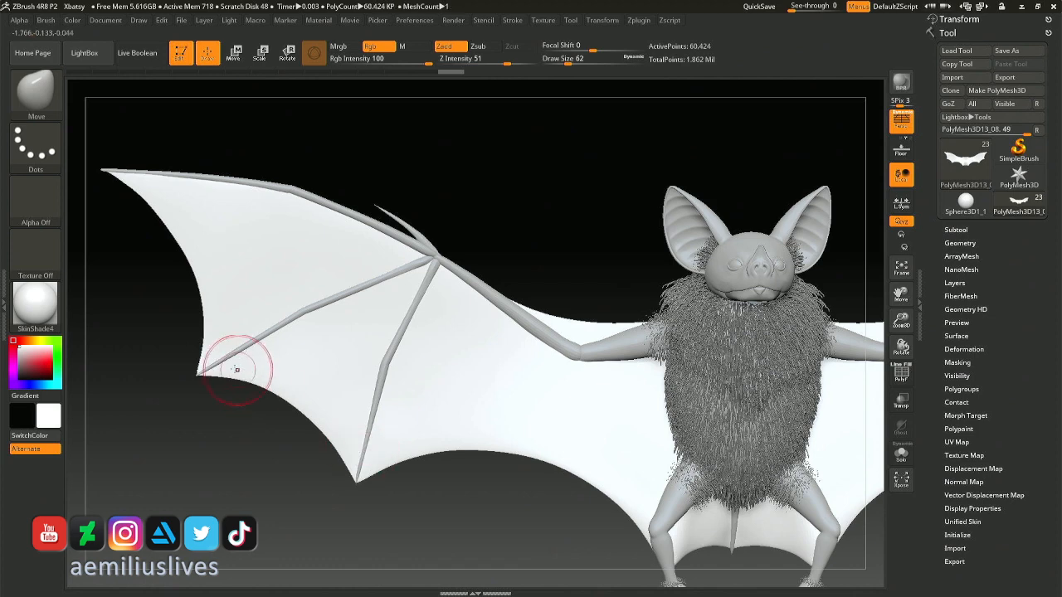
pyautogui.keyDown('alt'); pyautogui.moveTo(189, 235); pyautogui.dragTo(406, 241, button='right'); pyautogui.keyUp('alt')
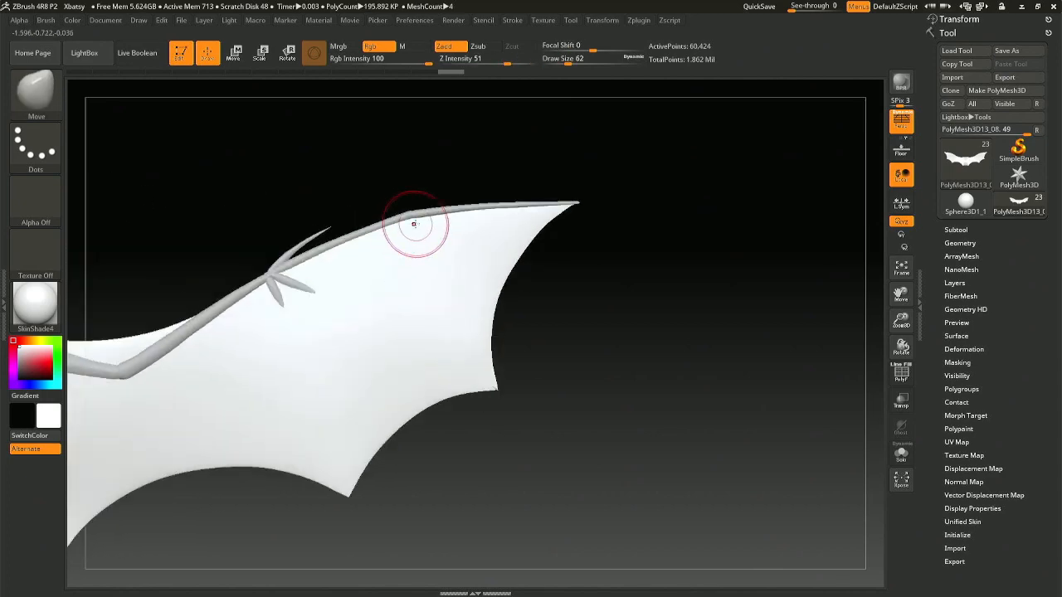
pyautogui.moveTo(469, 221)
pyautogui.mouseDown(button='right')
pyautogui.moveTo(442, 193)
pyautogui.moveTo(443, 177)
pyautogui.moveTo(451, 190)
pyautogui.mouseUp(button='right')
pyautogui.moveTo(486, 208)
pyautogui.keyDown('shift'); pyautogui.mouseDown()
pyautogui.moveTo(498, 209)
pyautogui.moveTo(469, 207)
pyautogui.mouseUp(); pyautogui.keyUp('shift')
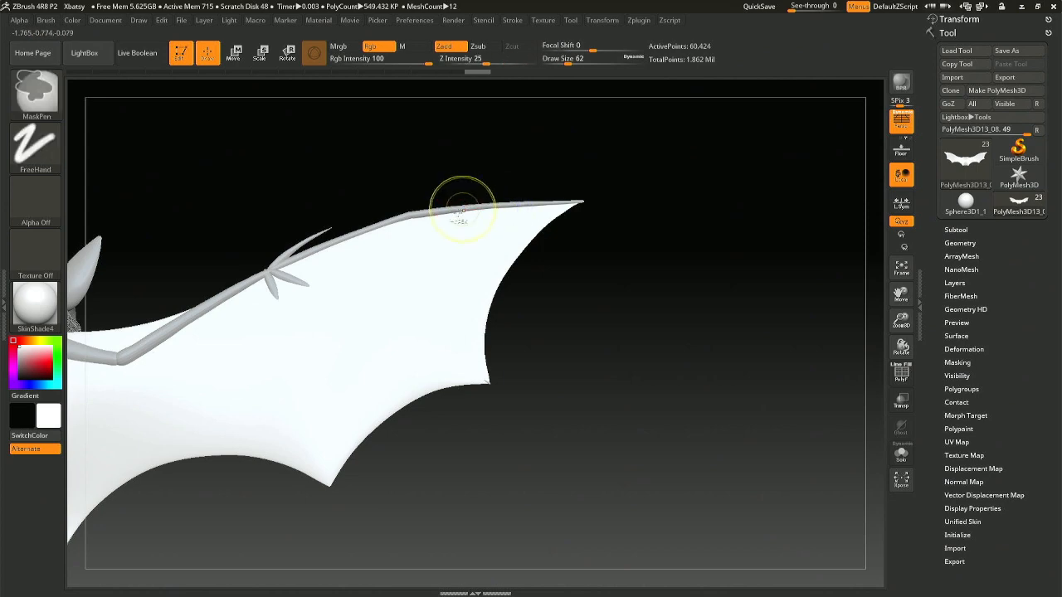
pyautogui.hotkey('ctrl', 'z')
pyautogui.moveTo(306, 322)
pyautogui.mouseDown(button='right')
pyautogui.moveTo(317, 329)
pyautogui.moveTo(473, 274)
pyautogui.mouseUp(button='right')
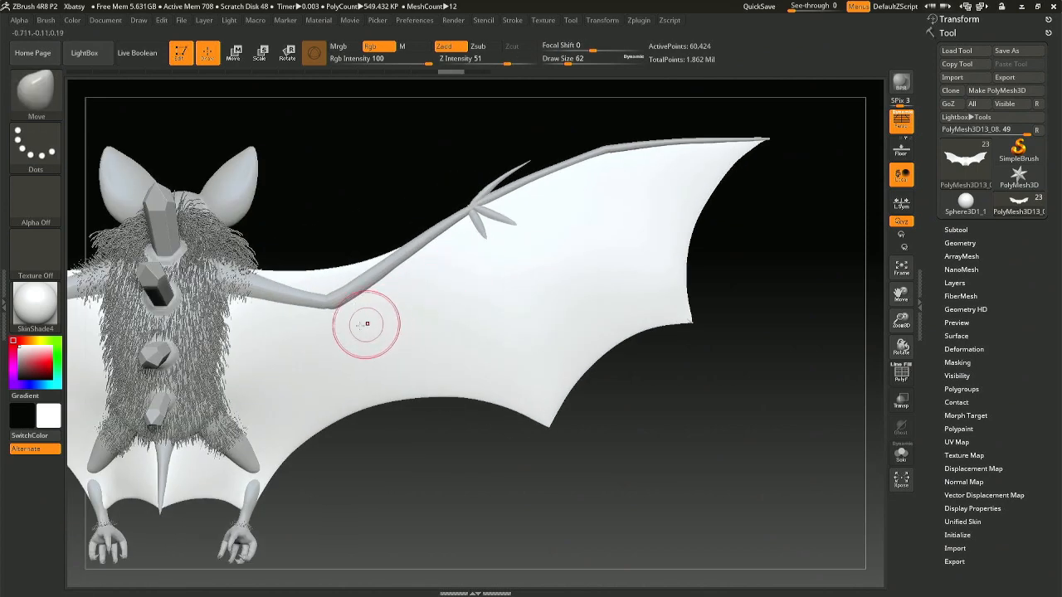
# - Expand the Geometry settings and make the forearm bones the active subtool
pyautogui.keyDown('alt'); pyautogui.click(322, 301); pyautogui.keyUp('alt')
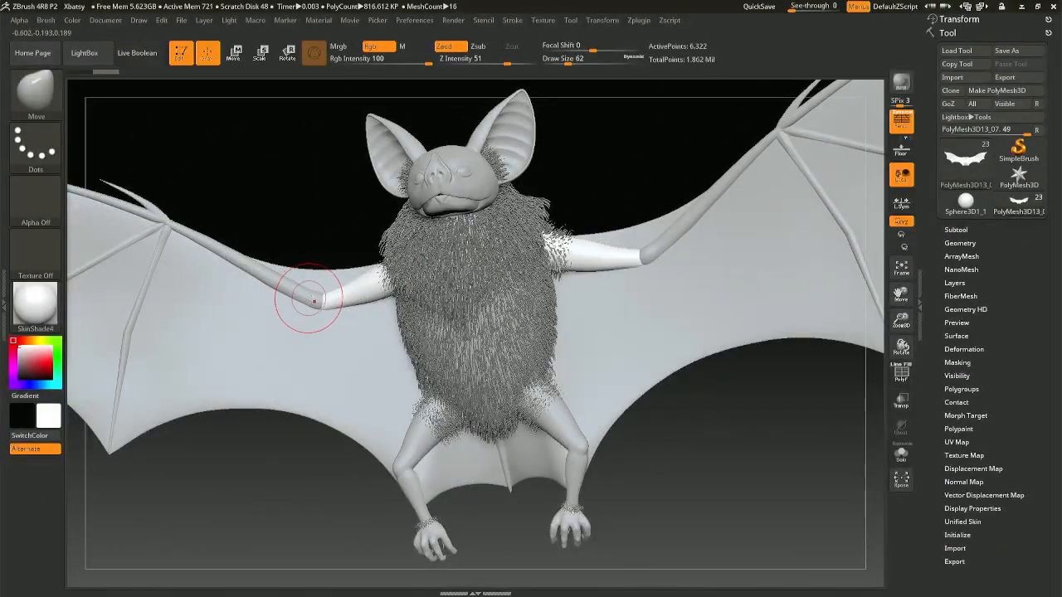
pyautogui.keyDown('alt'); pyautogui.click(325, 298); pyautogui.keyUp('alt')
pyautogui.click(960, 243)
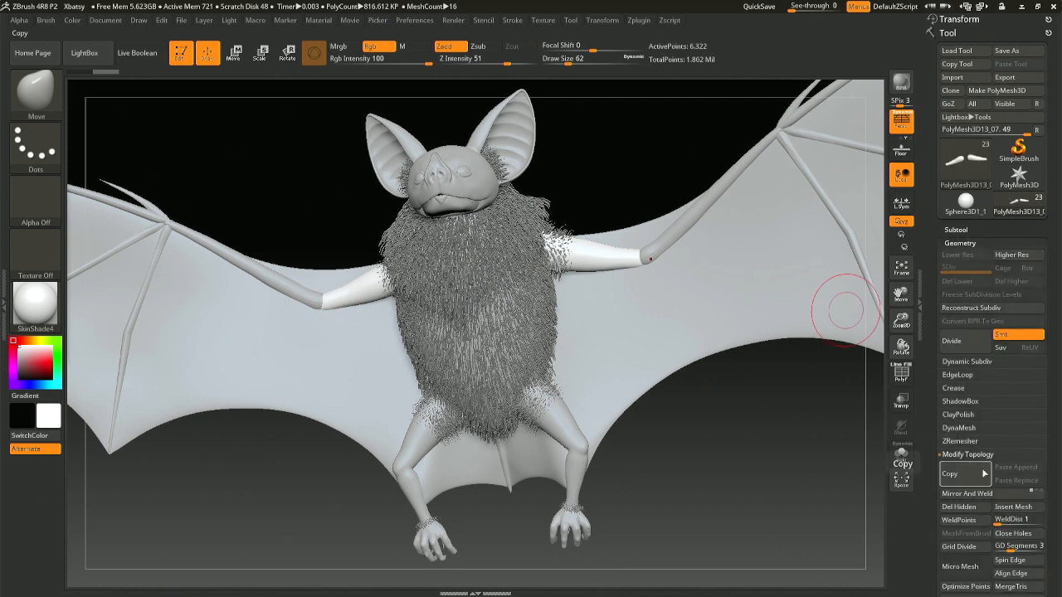
pyautogui.keyDown('alt'); pyautogui.click(299, 296); pyautogui.keyUp('alt')
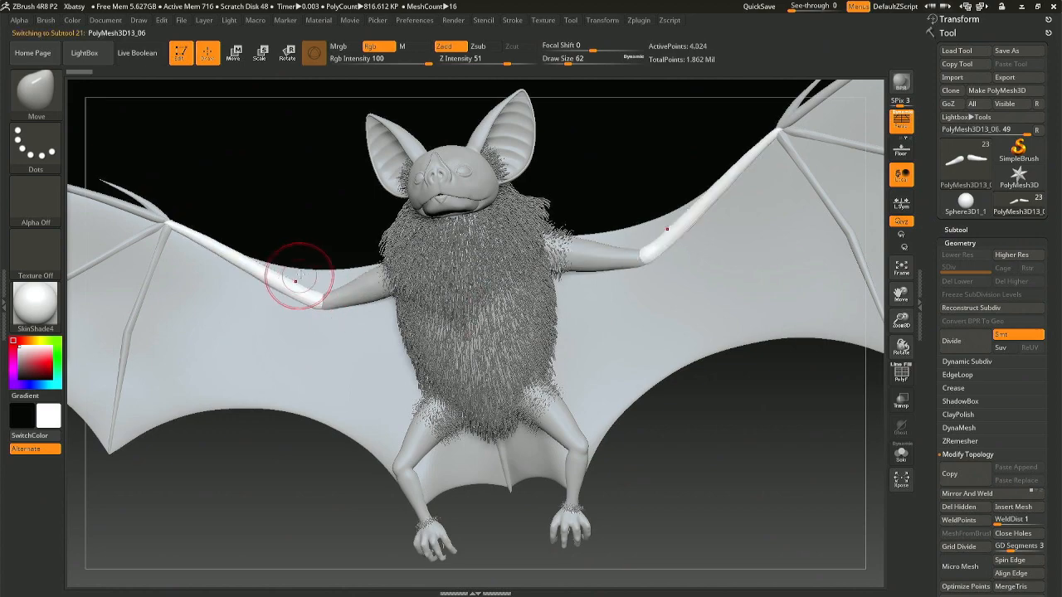
pyautogui.moveTo(297, 272); pyautogui.dragTo(309, 279, button='right')
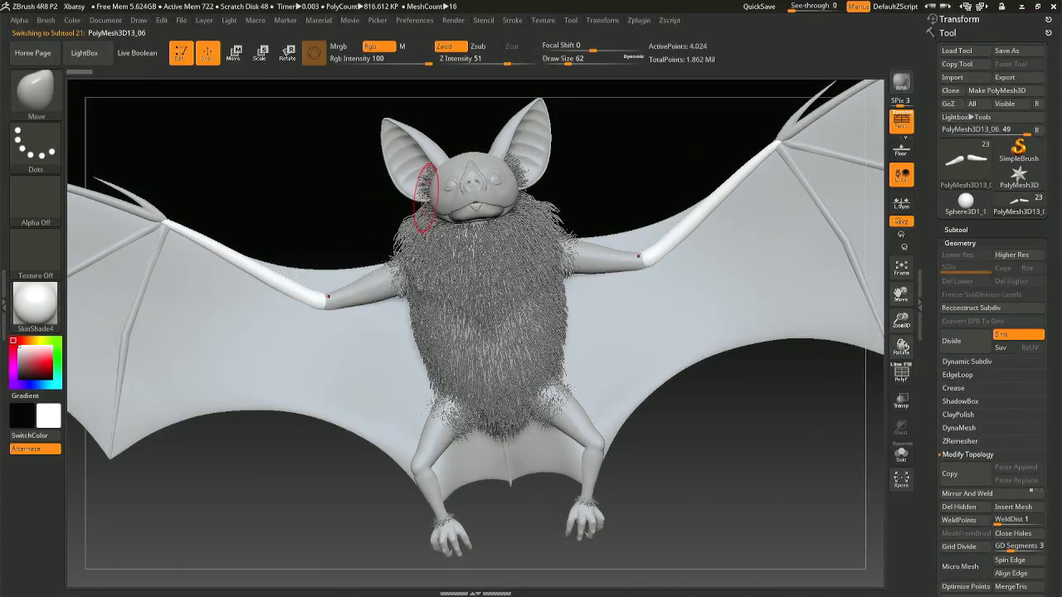
# - Switch to the Inflat brush and open the Deformation settings for the forearm bones
pyautogui.press('b')
pyautogui.press('i')
pyautogui.press('n')
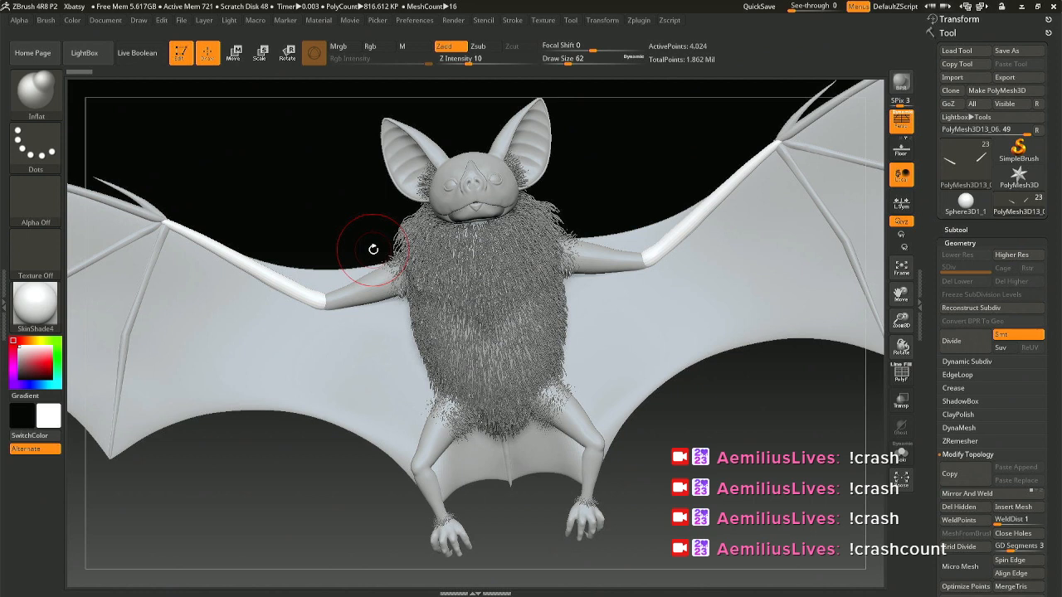
pyautogui.moveTo(334, 338); pyautogui.dragTo(268, 300)
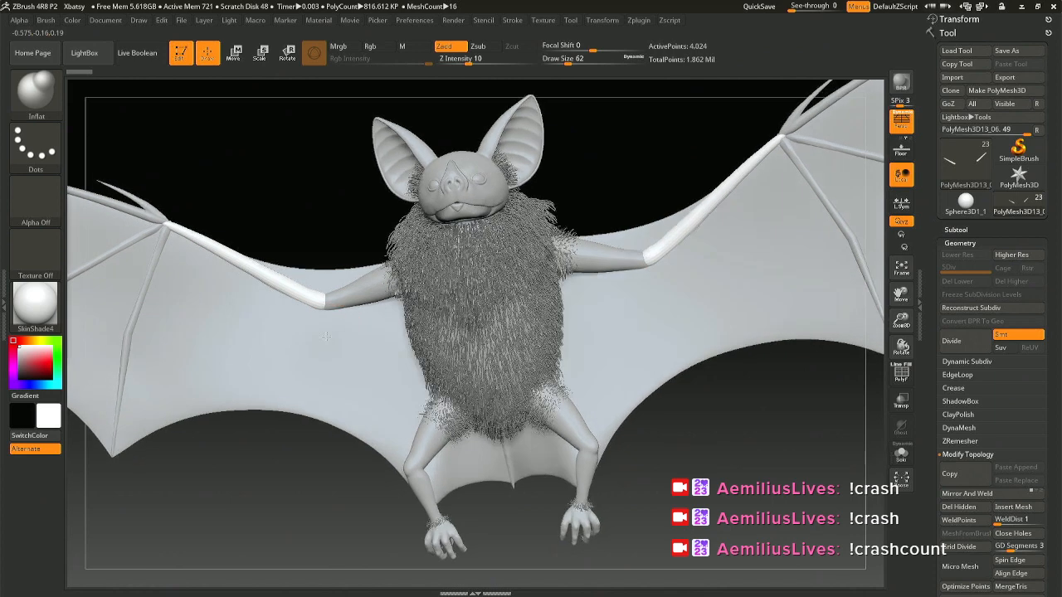
pyautogui.click(956, 230)
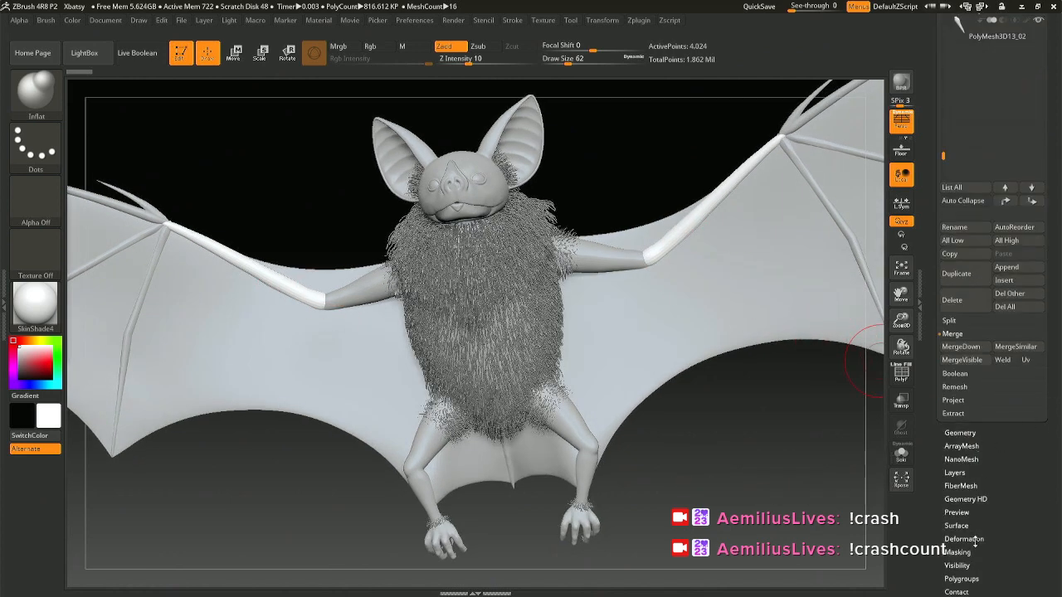
pyautogui.click(976, 542)
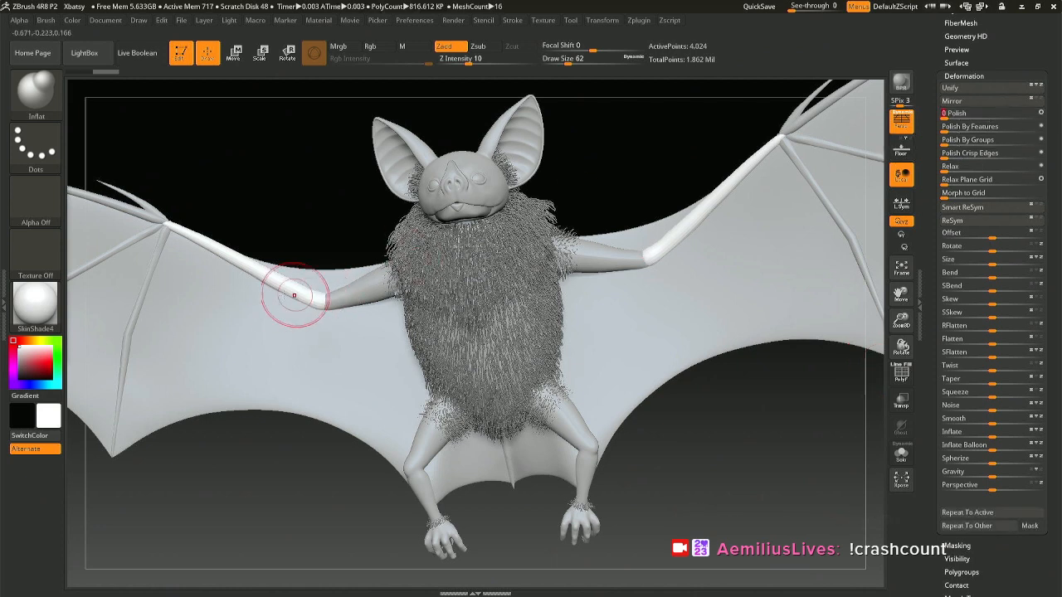
# - Isolate the forearm bones and smooth them along their whole length with the Smooth brush
pyautogui.press('shift')
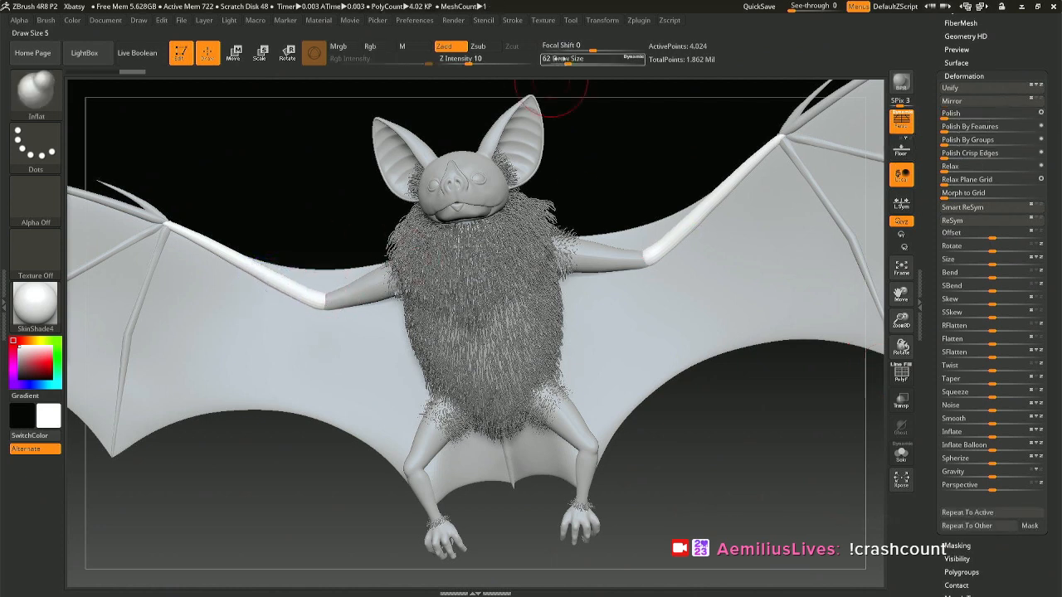
pyautogui.click(590, 45)
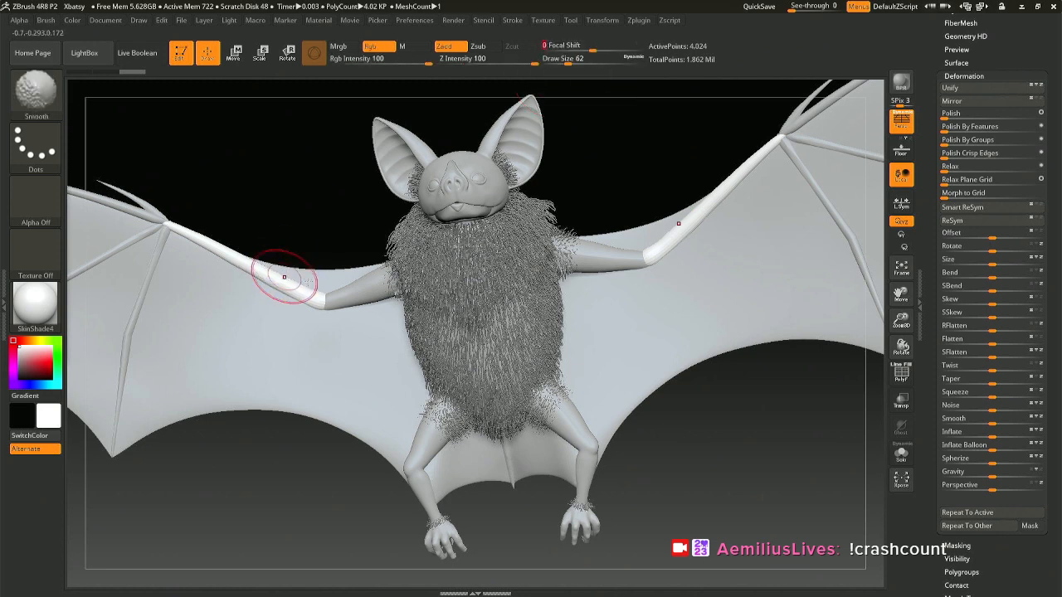
pyautogui.press('ctrl')
pyautogui.press('shift')
pyautogui.click(901, 455)
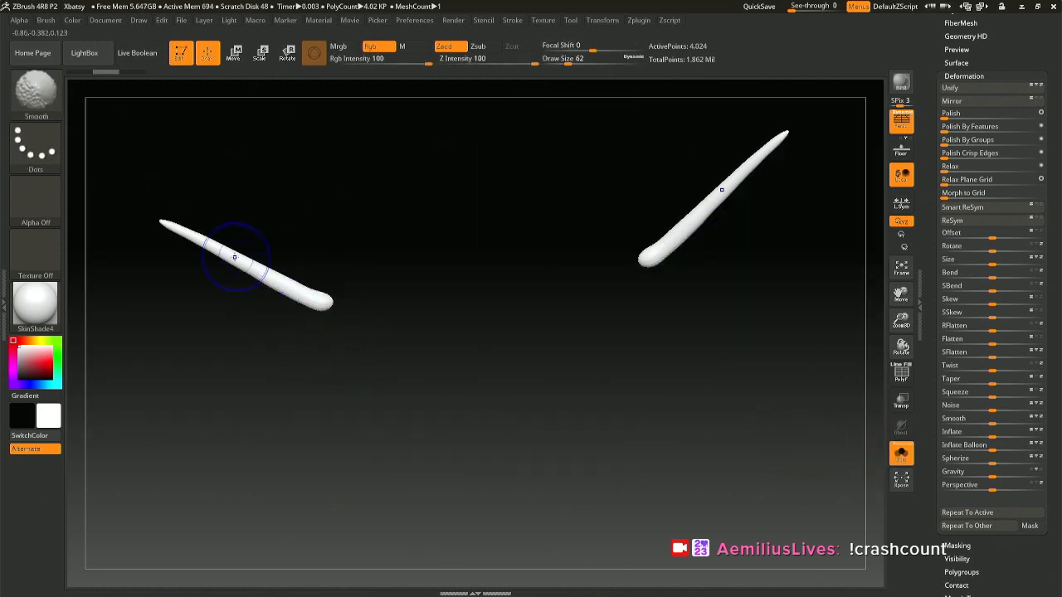
pyautogui.keyDown('shift'); pyautogui.moveTo(171, 227); pyautogui.dragTo(330, 303); pyautogui.keyUp('shift')
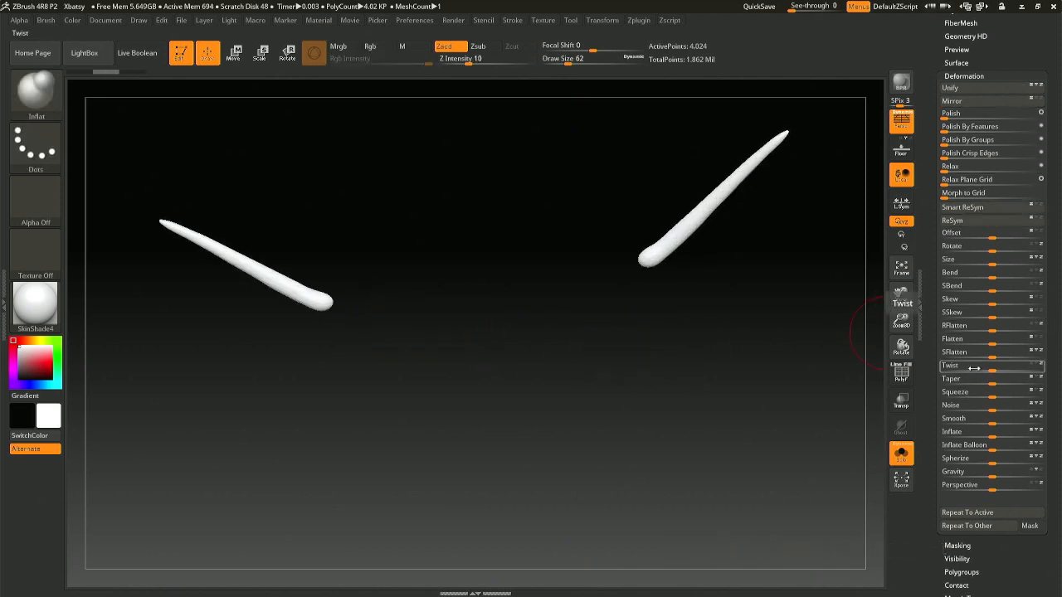
# - Apply the Smooth deformation to the forearm bones, show the whole bat again and compare the earlier undo states
pyautogui.moveTo(989, 418); pyautogui.dragTo(1058, 424)
pyautogui.press('ctrl')
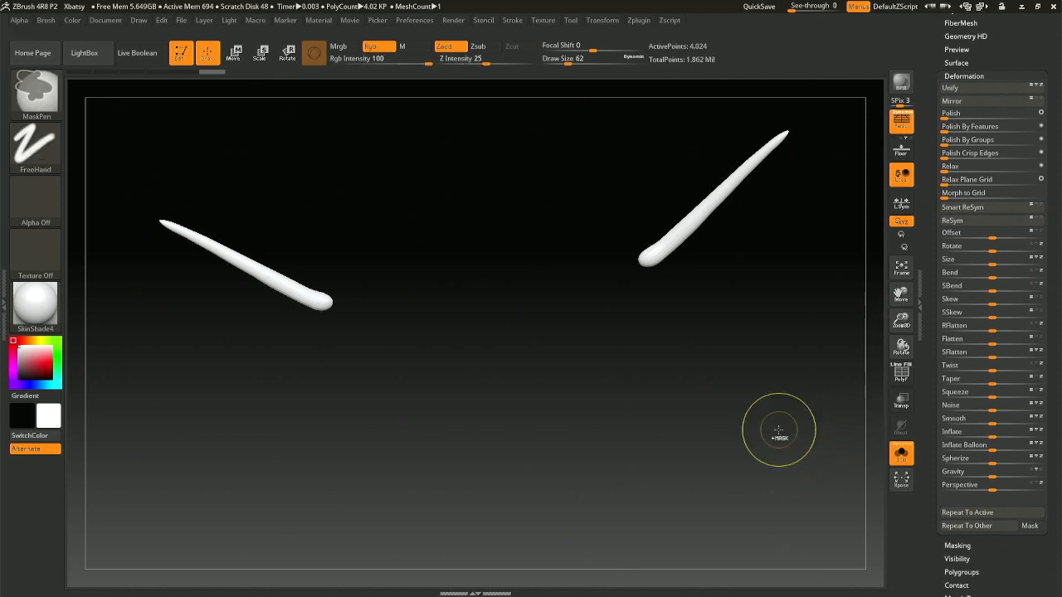
pyautogui.click(901, 453)
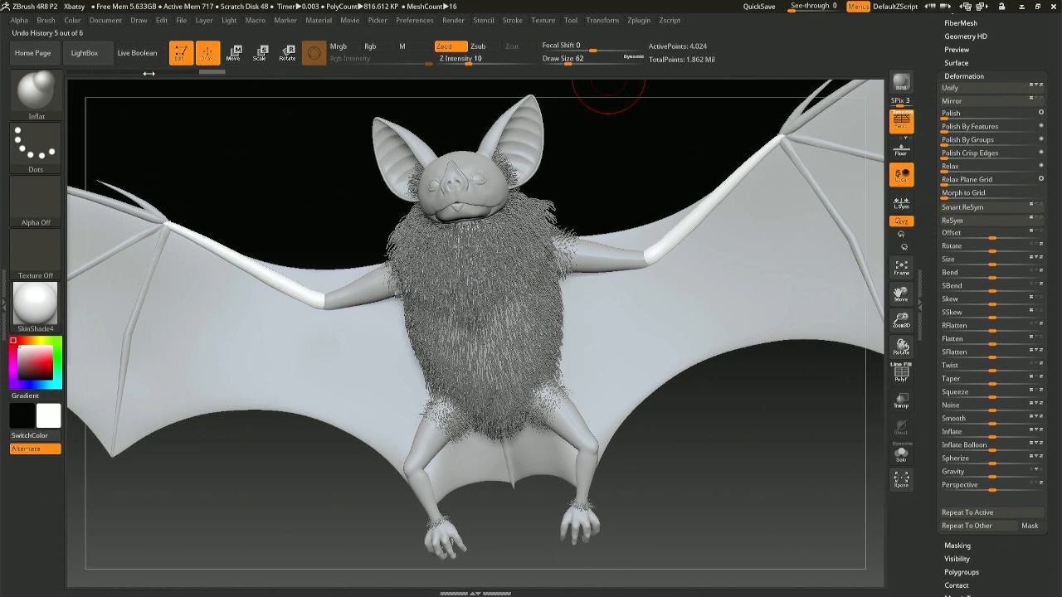
pyautogui.moveTo(63, 72)
pyautogui.mouseDown()
pyautogui.moveTo(36, 72)
pyautogui.moveTo(280, 67)
pyautogui.mouseUp()
# - Inflate the forearm bones with an Inflate deformation of 1
pyautogui.click(985, 432)
pyautogui.write('1')
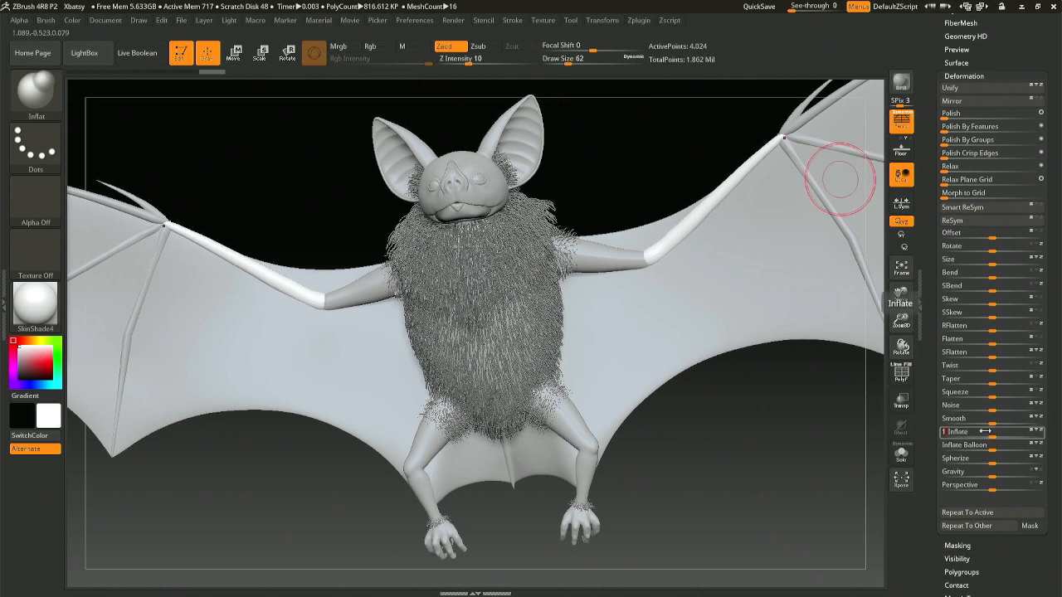
pyautogui.press('Return')
pyautogui.keyDown('alt'); pyautogui.moveTo(334, 322); pyautogui.dragTo(337, 322); pyautogui.keyUp('alt')
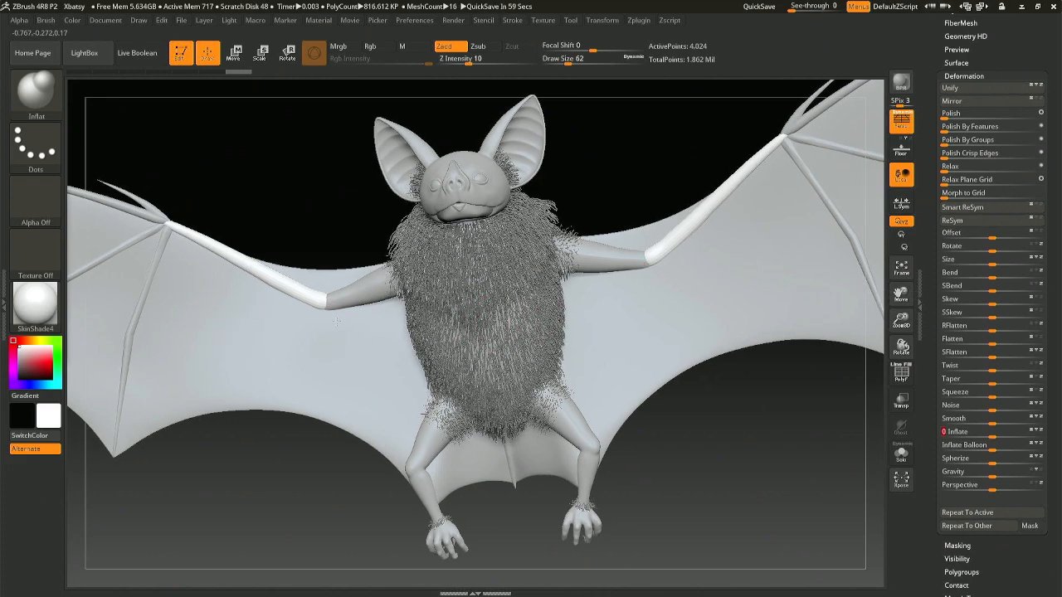
pyautogui.keyDown('alt'); pyautogui.moveTo(337, 322); pyautogui.dragTo(506, 304, button='right'); pyautogui.keyUp('alt')
pyautogui.keyDown('alt'); pyautogui.moveTo(284, 305); pyautogui.dragTo(314, 298, button='right'); pyautogui.keyUp('alt')
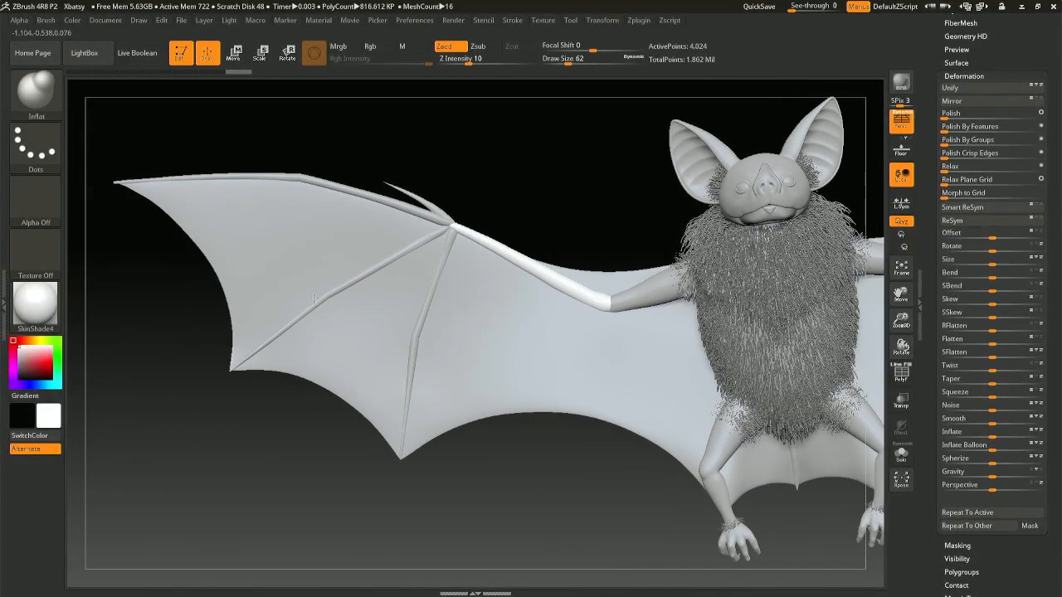
# - Select the wing membrane, set the draw size to 31 and smooth the membrane around the two lower finger tips
pyautogui.keyDown('alt'); pyautogui.click(253, 268); pyautogui.keyUp('alt')
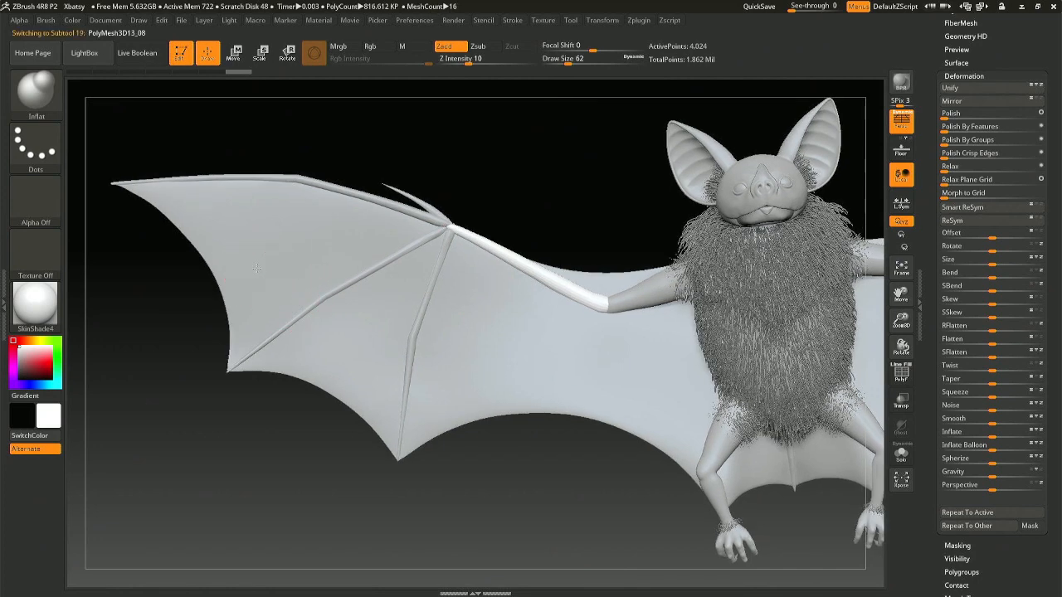
pyautogui.press('space')
pyautogui.moveTo(238, 349); pyautogui.dragTo(225, 345)
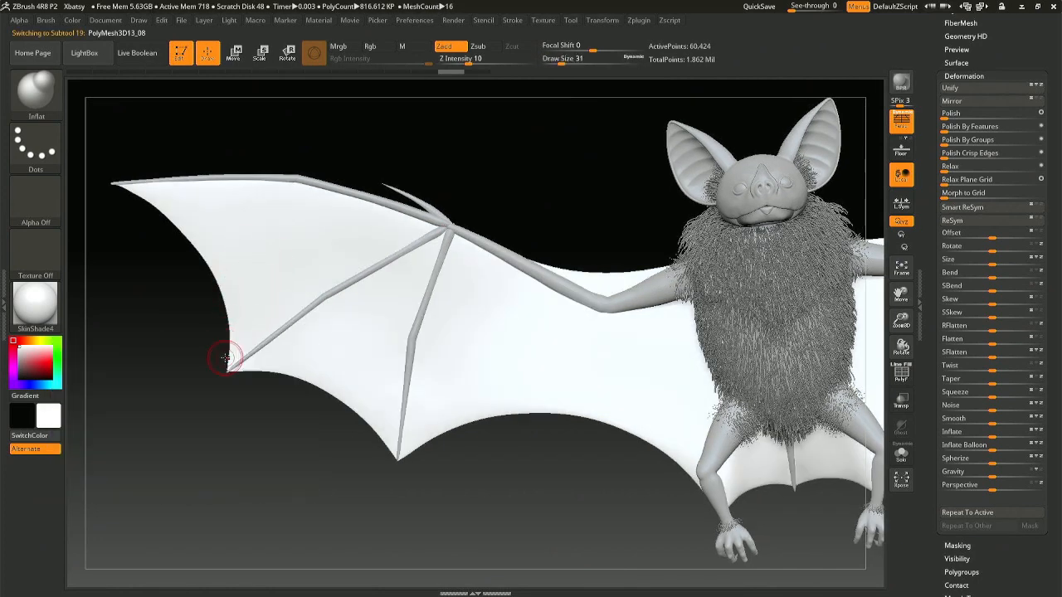
pyautogui.press('ctrl')
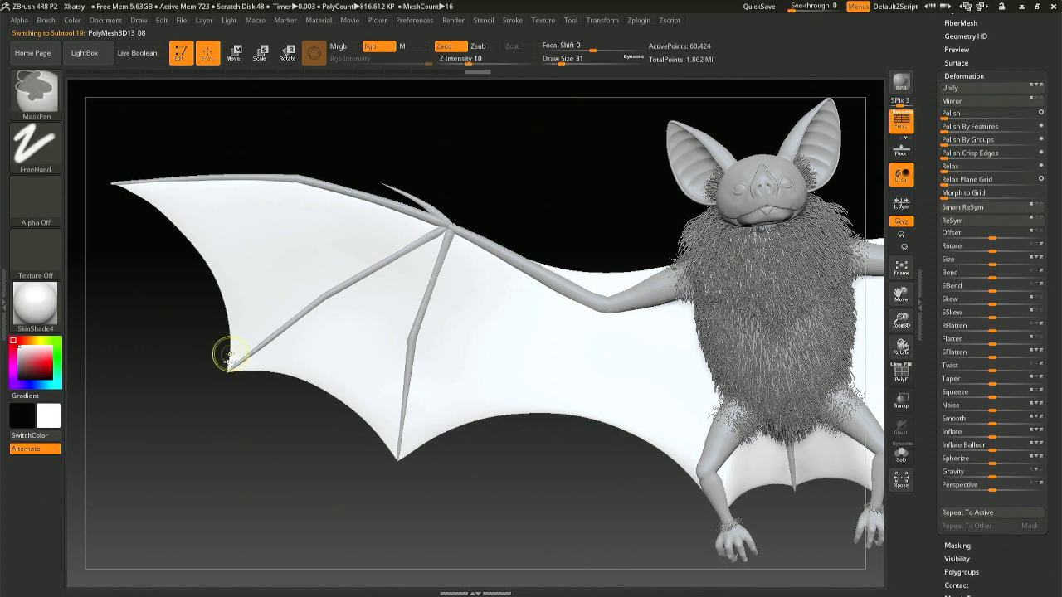
pyautogui.press('shift')
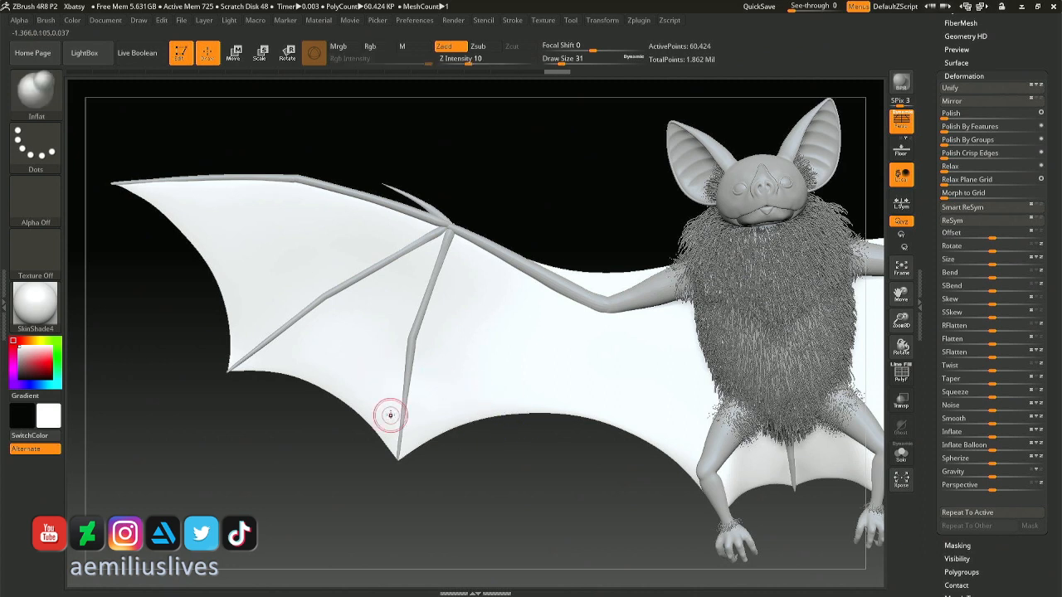
# - Set the draw size to 158, switch to the Move brush and adjust the wing membrane around the inner finger bone
pyautogui.press('space')
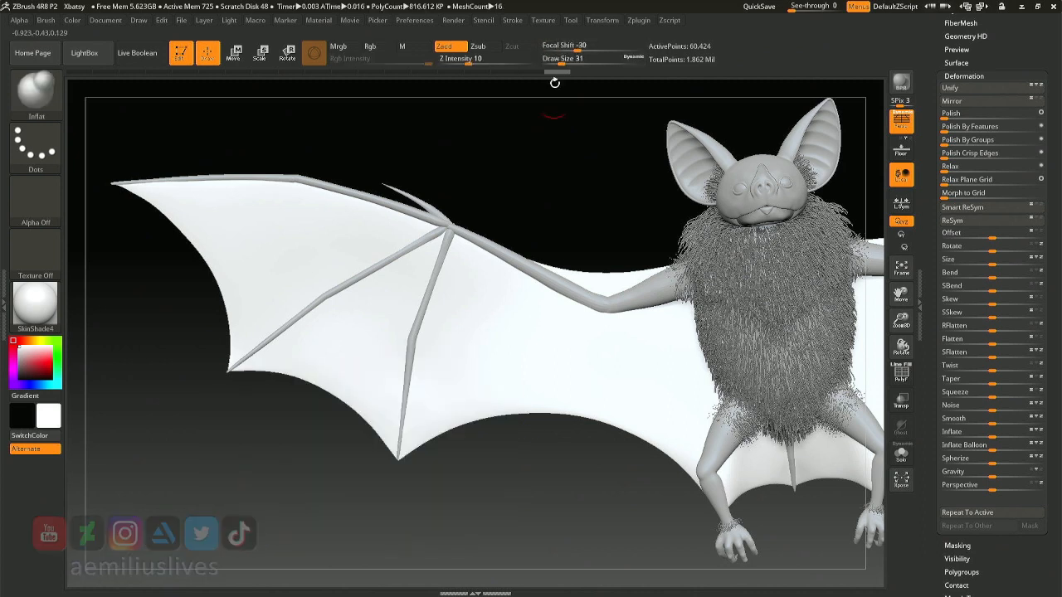
pyautogui.moveTo(568, 58); pyautogui.dragTo(595, 47)
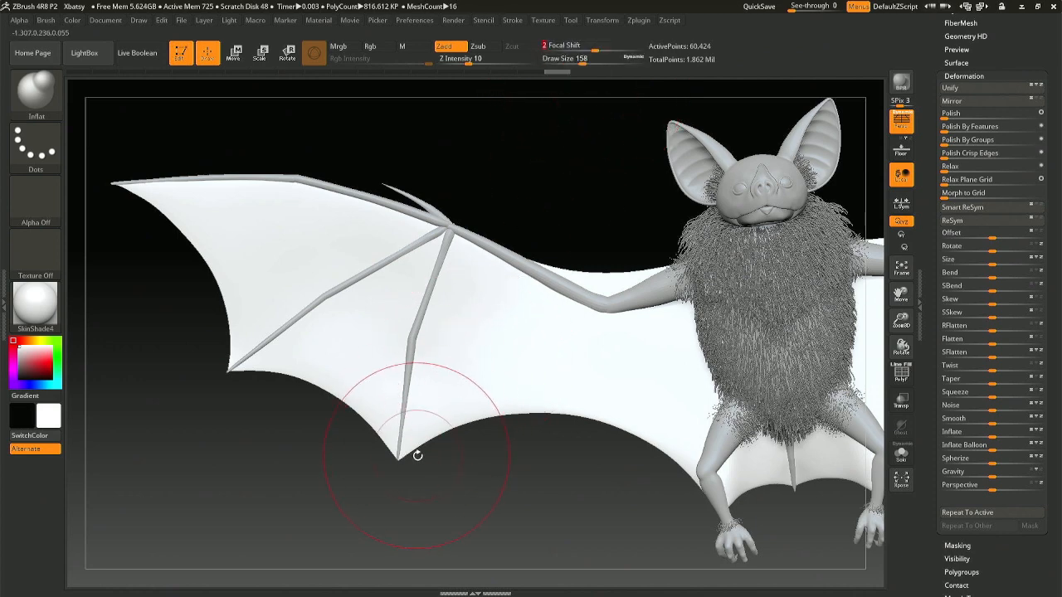
pyautogui.press('b')
pyautogui.press('m')
pyautogui.press('v')
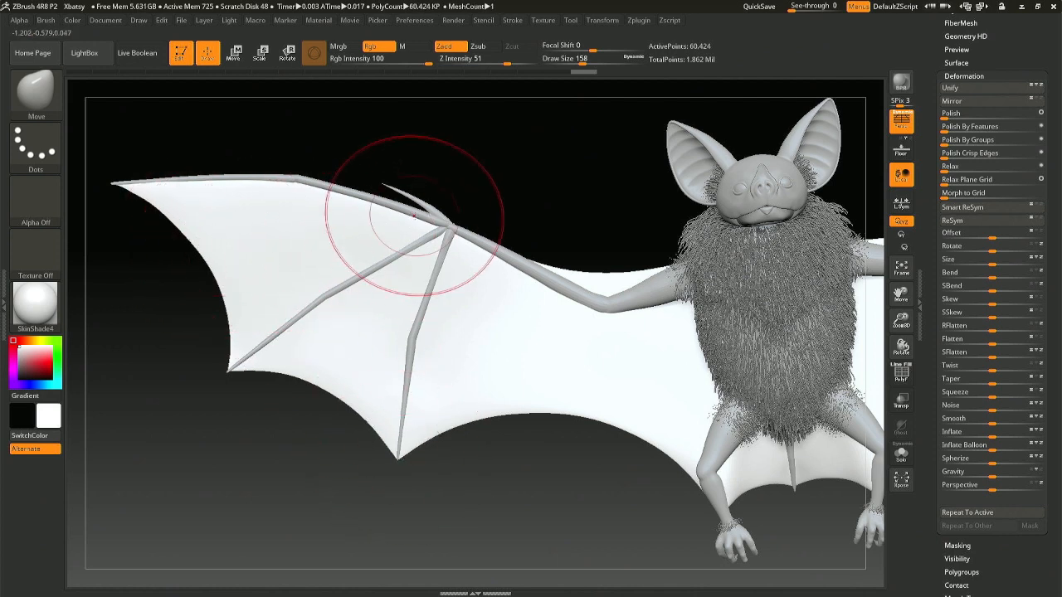
# - Select the finger bones, set the draw size to 90 and isolate the thumb claw by hiding the other fingers
pyautogui.keyDown('alt'); pyautogui.click(357, 197); pyautogui.keyUp('alt')
pyautogui.press('space')
pyautogui.moveTo(357, 198); pyautogui.dragTo(343, 197)
pyautogui.keyDown('ctrl'); pyautogui.keyDown('shift'); pyautogui.click(429, 207); pyautogui.keyUp('shift'); pyautogui.keyUp('ctrl')
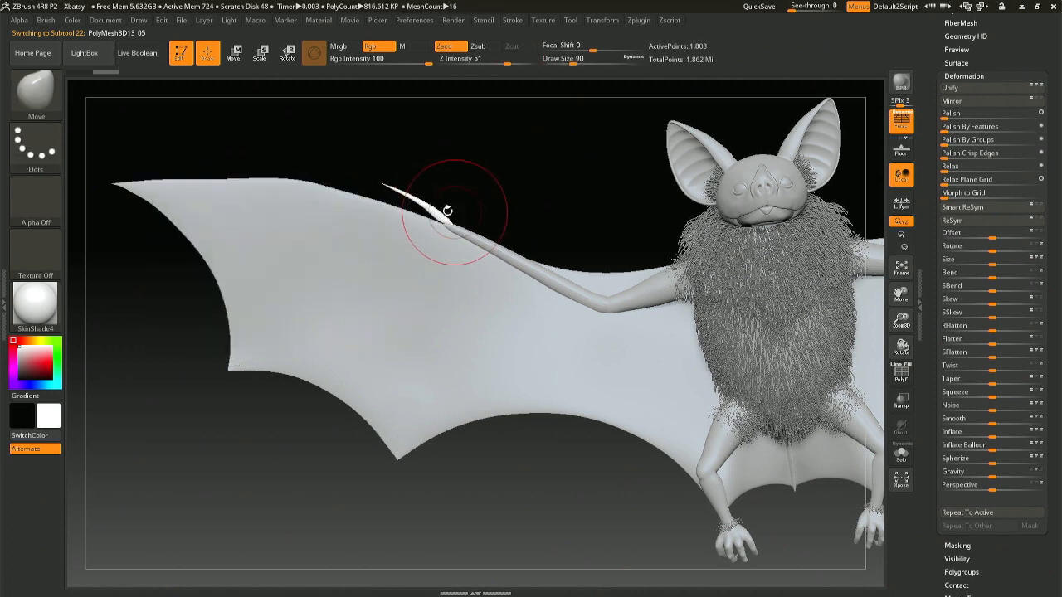
# - Place the transform gizmo at the base of the isolated thumb claw and scale the claw down
pyautogui.press('r')
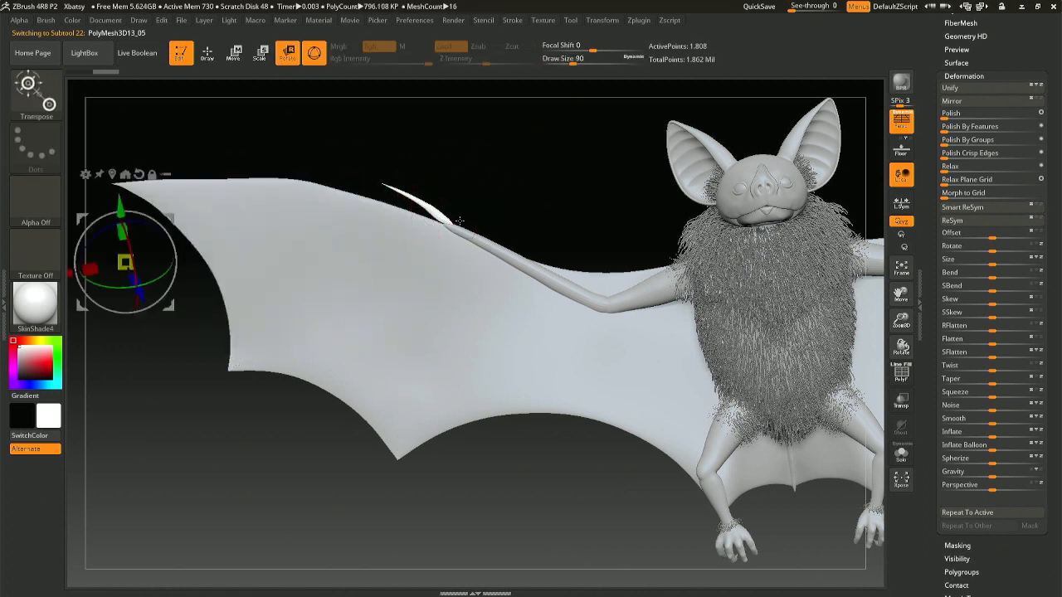
pyautogui.click(452, 220)
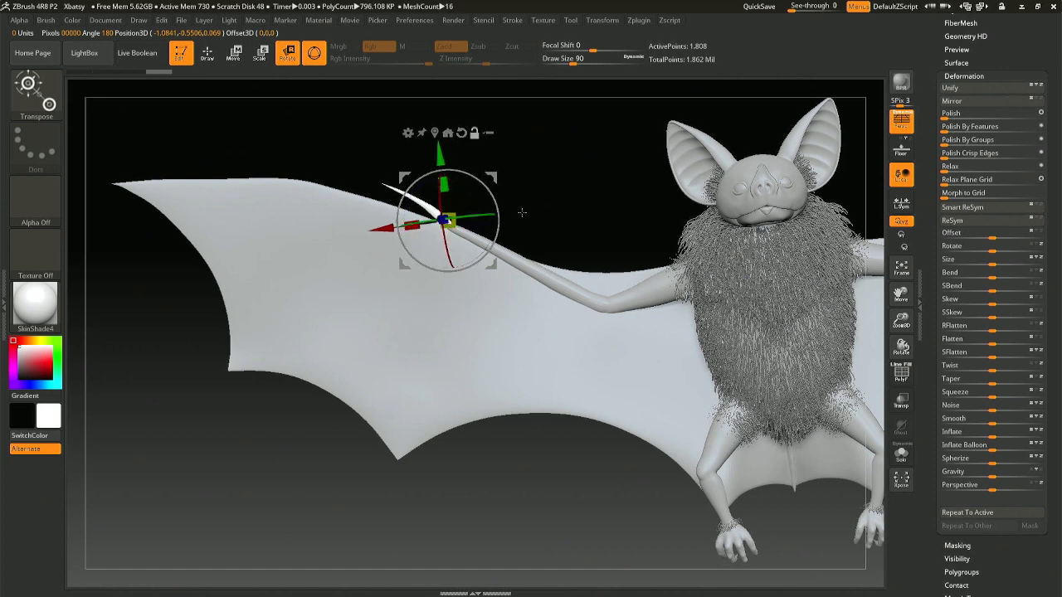
pyautogui.keyDown('shift'); pyautogui.moveTo(521, 213); pyautogui.dragTo(503, 319); pyautogui.keyUp('shift')
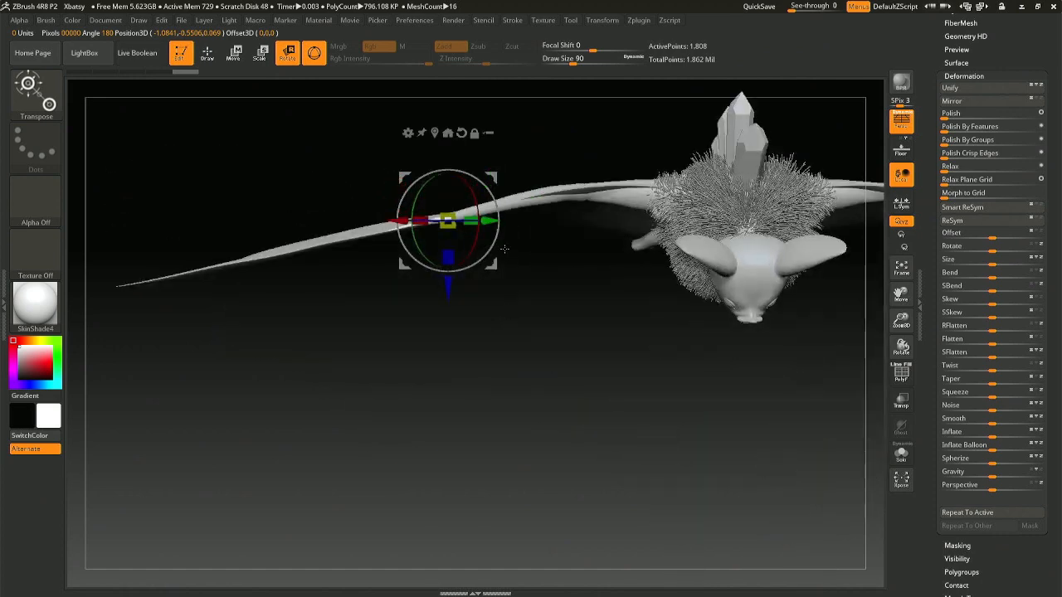
pyautogui.keyDown('alt'); pyautogui.moveTo(505, 249); pyautogui.dragTo(489, 232); pyautogui.keyUp('alt')
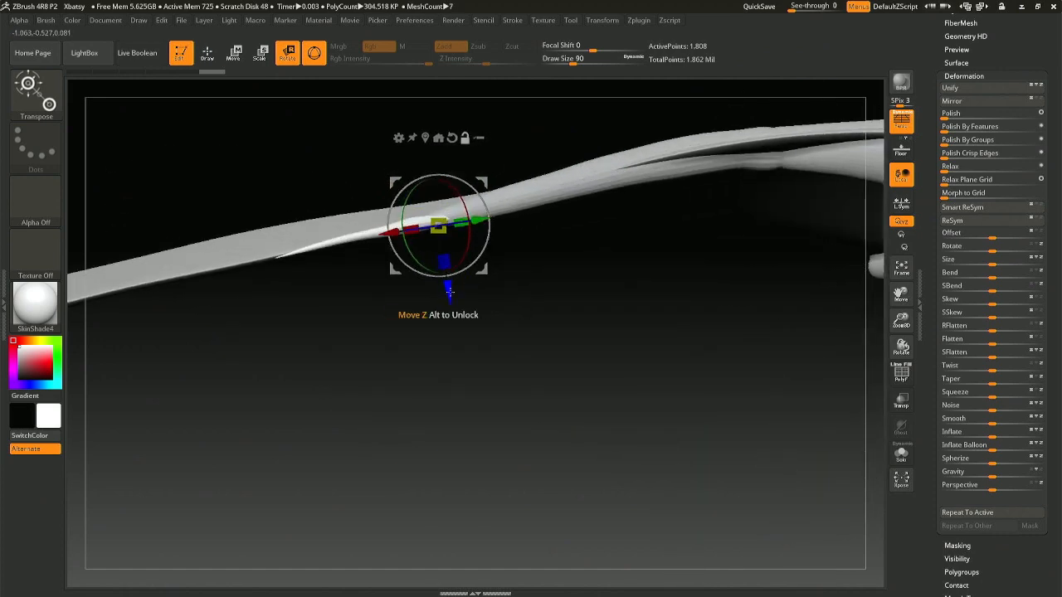
pyautogui.keyDown('alt'); pyautogui.moveTo(449, 295); pyautogui.dragTo(424, 134); pyautogui.keyUp('alt')
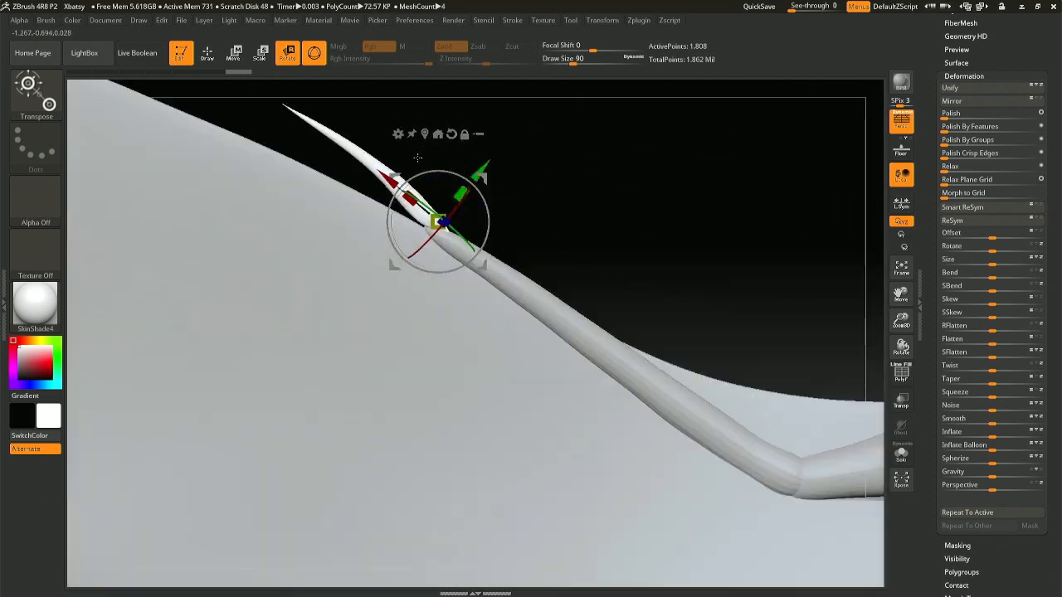
pyautogui.moveTo(408, 200); pyautogui.dragTo(573, 290)
pyautogui.press('q')
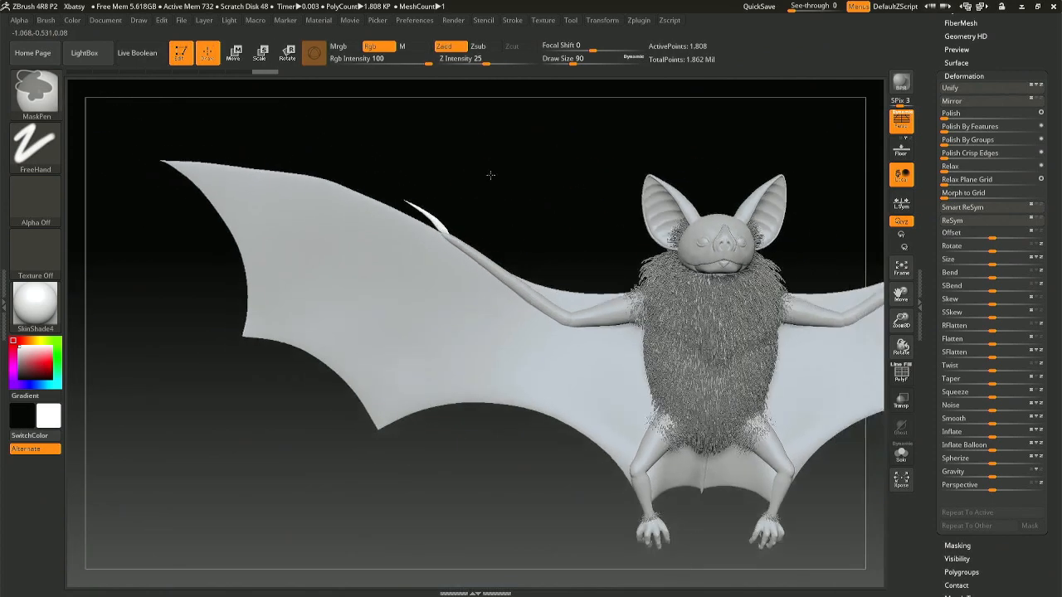
# - Compare the thumb claw with the other fingers shown, isolate it again and rotate it more upright around its base
pyautogui.press('ctrl')
pyautogui.hotkey('ctrl', 'shift', 'z')
pyautogui.hotkey('ctrl', 'shift', 'z')
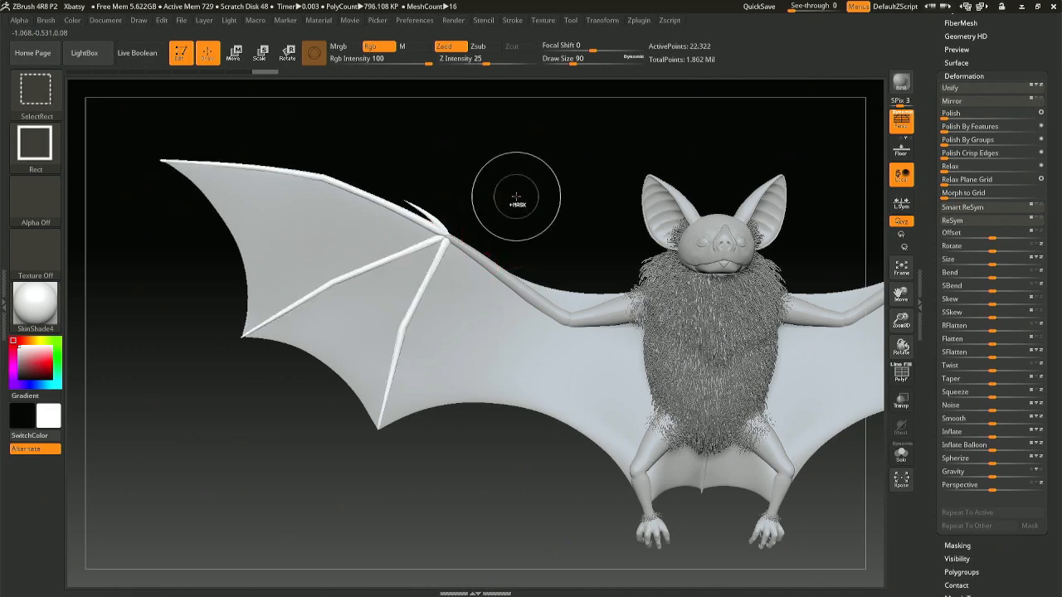
pyautogui.hotkey('ctrl', 'z')
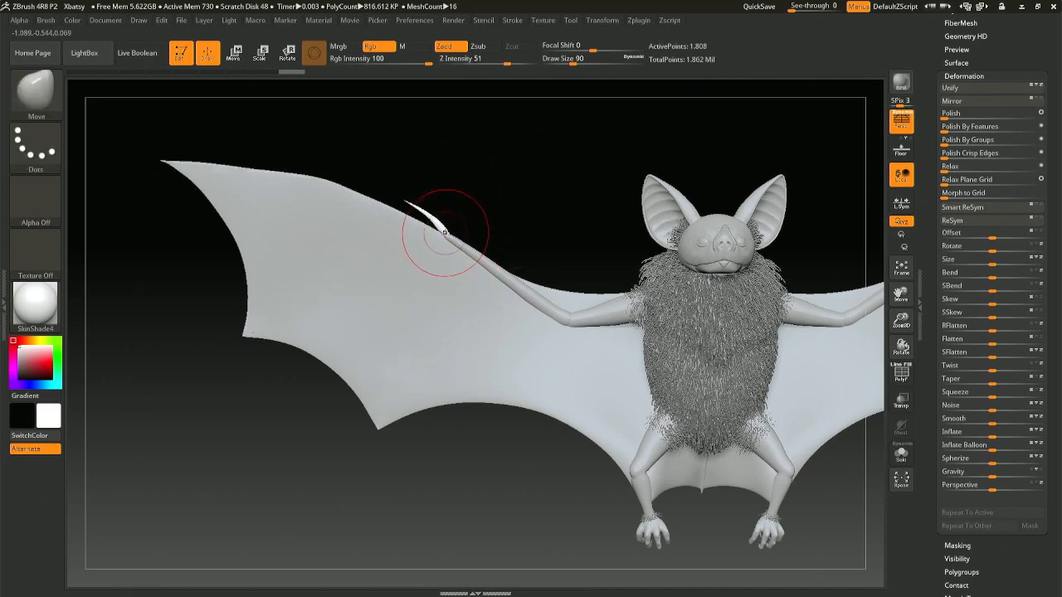
pyautogui.press('r')
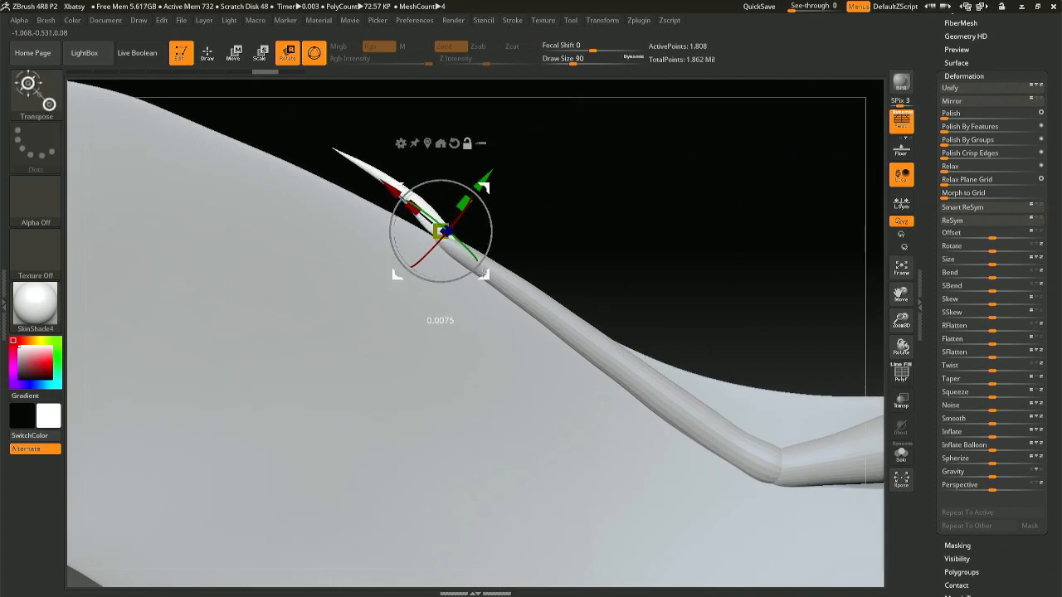
pyautogui.moveTo(488, 236); pyautogui.dragTo(486, 249)
# - Mask the isolated thumb claw, unhide all finger bones and invert the mask to protect everything except the claw
pyautogui.keyDown('ctrl'); pyautogui.keyDown('shift'); pyautogui.click(590, 240); pyautogui.keyUp('shift'); pyautogui.keyUp('ctrl')
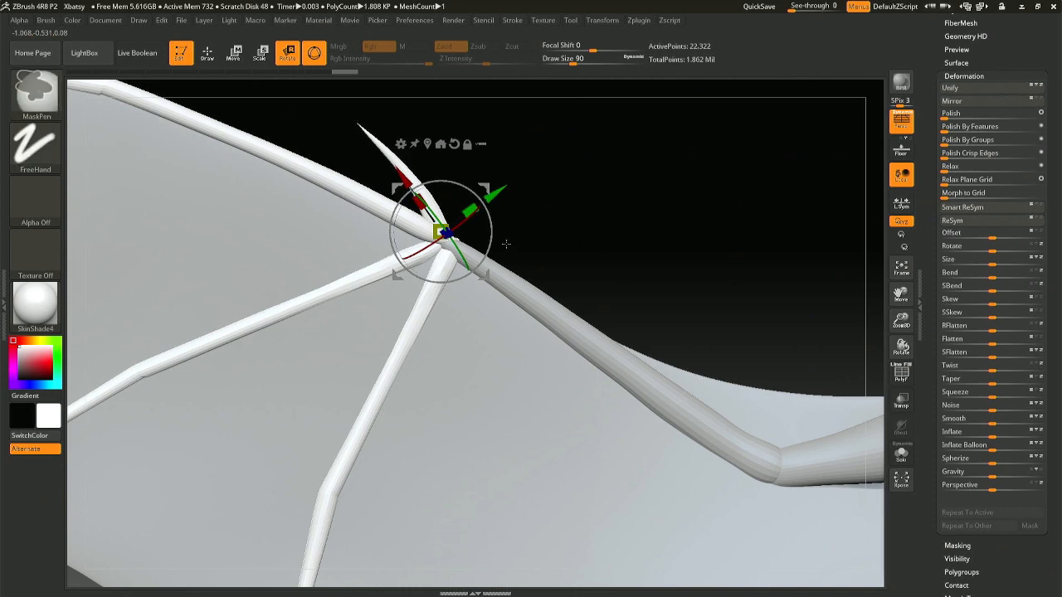
pyautogui.press('ctrl')
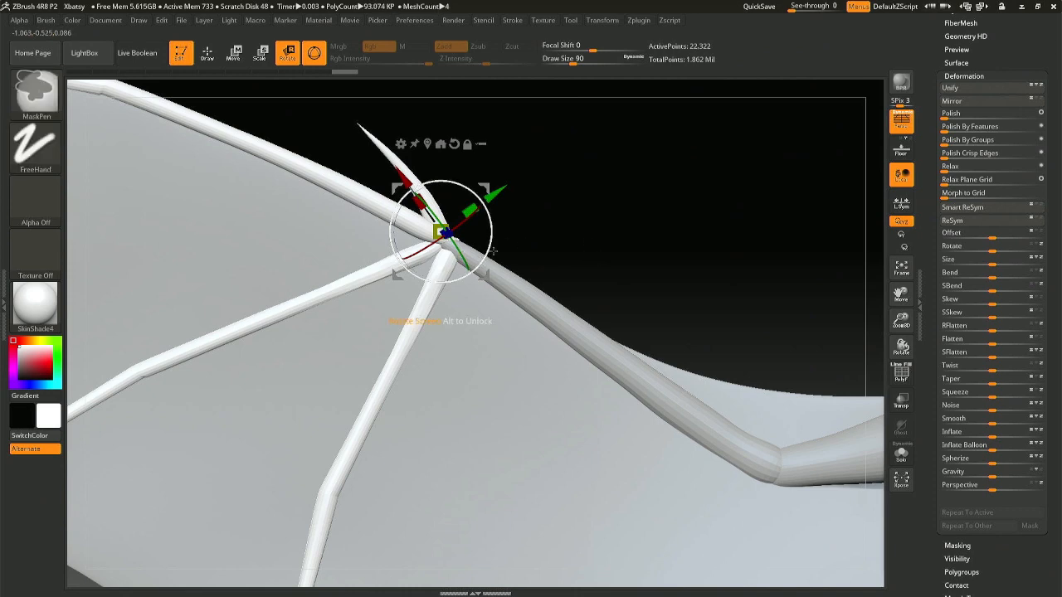
pyautogui.hotkey('ctrl', 'z')
pyautogui.keyDown('ctrl'); pyautogui.moveTo(604, 297); pyautogui.dragTo(186, 76); pyautogui.keyUp('ctrl')
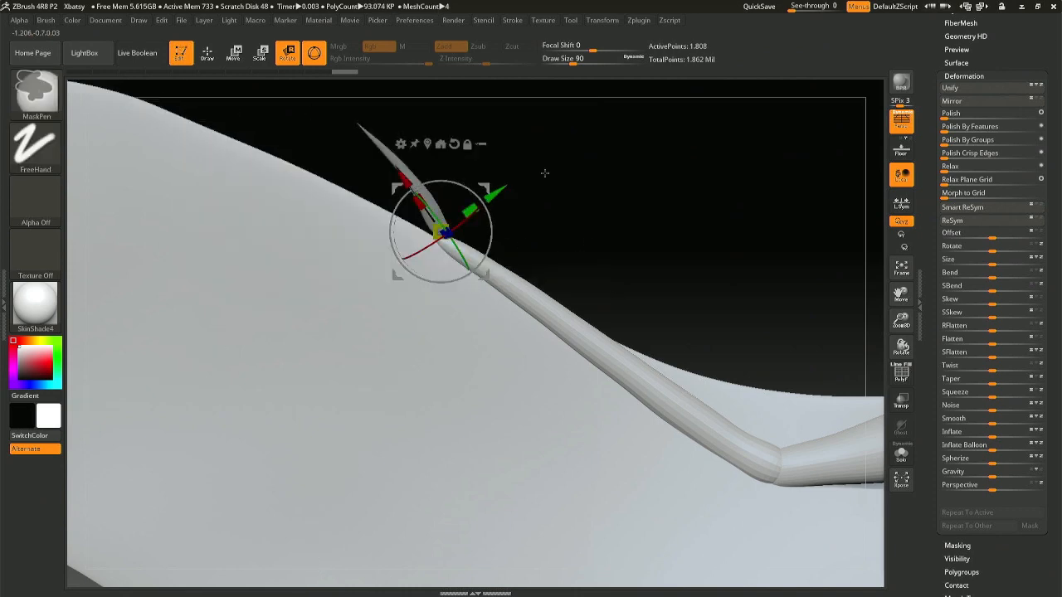
pyautogui.keyDown('ctrl'); pyautogui.keyDown('shift'); pyautogui.click(550, 187); pyautogui.keyUp('shift'); pyautogui.keyUp('ctrl')
pyautogui.keyDown('ctrl'); pyautogui.click(539, 194); pyautogui.keyUp('ctrl')
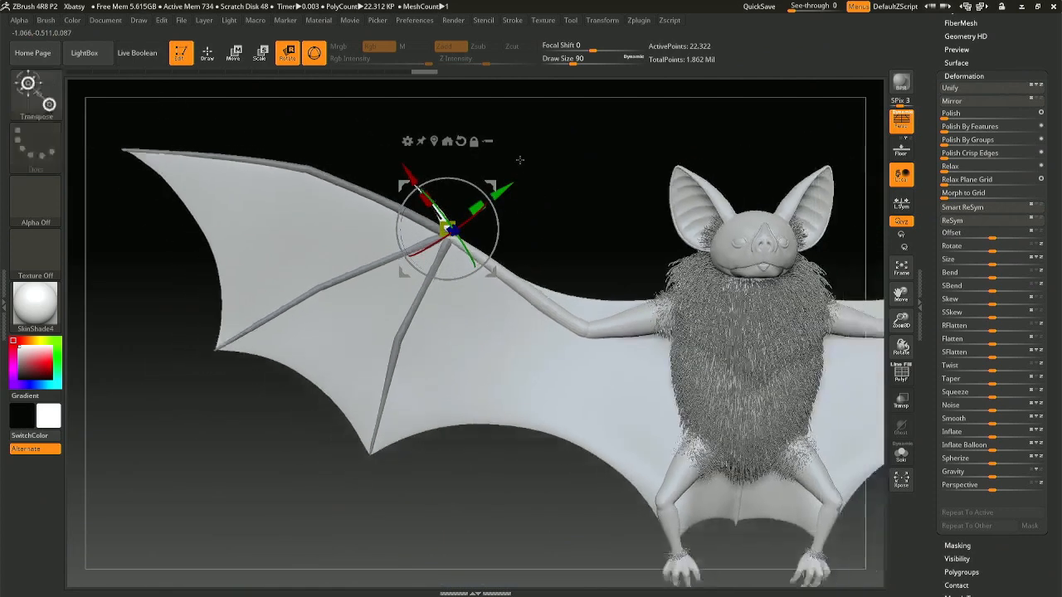
pyautogui.press('q')
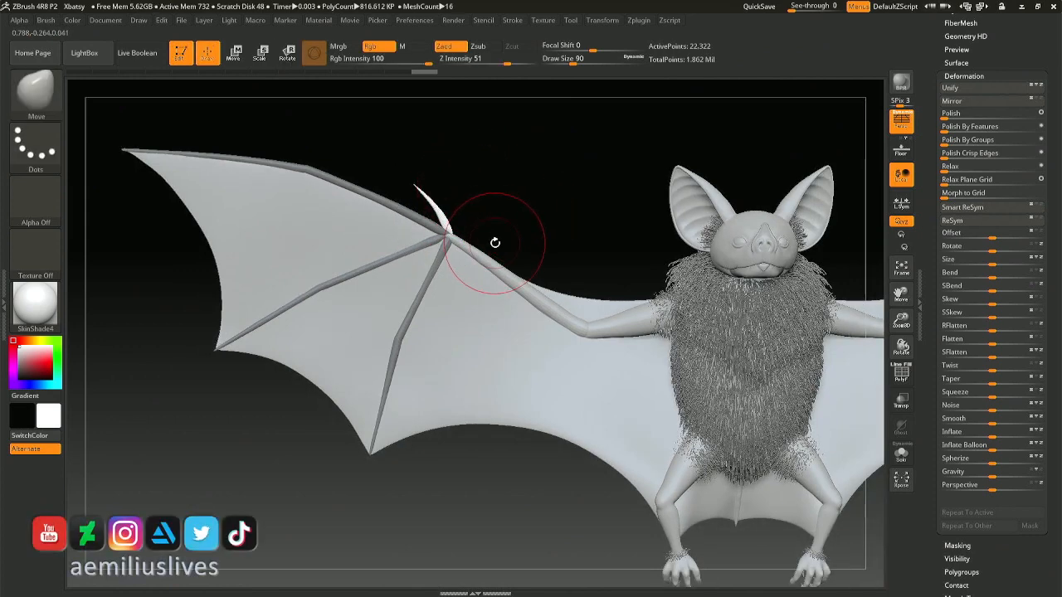
# - Select the forearm bones, set the draw size to 145 and move their elbow ends closer to the upper arms
pyautogui.keyDown('ctrl'); pyautogui.moveTo(495, 242); pyautogui.dragTo(478, 257, button='right'); pyautogui.keyUp('ctrl')
pyautogui.moveTo(486, 336)
pyautogui.keyDown('alt'); pyautogui.mouseDown(button='right')
pyautogui.moveTo(456, 334)
pyautogui.moveTo(458, 310)
pyautogui.mouseUp(button='right'); pyautogui.keyUp('alt')
pyautogui.keyDown('alt'); pyautogui.click(463, 291); pyautogui.keyUp('alt')
pyautogui.press('space')
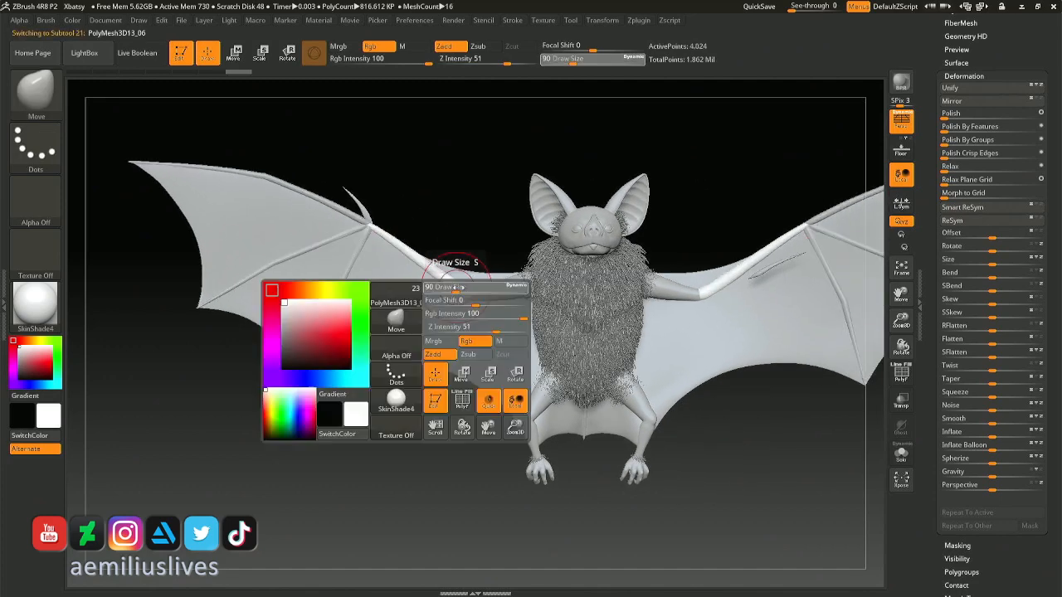
pyautogui.moveTo(455, 286); pyautogui.dragTo(469, 289)
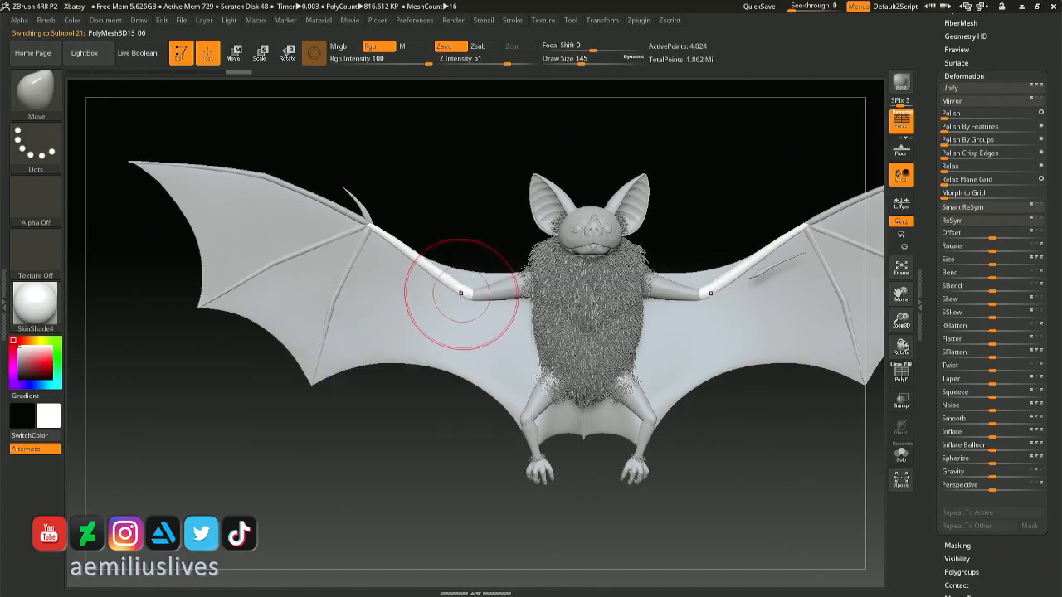
pyautogui.moveTo(462, 293); pyautogui.dragTo(472, 296)
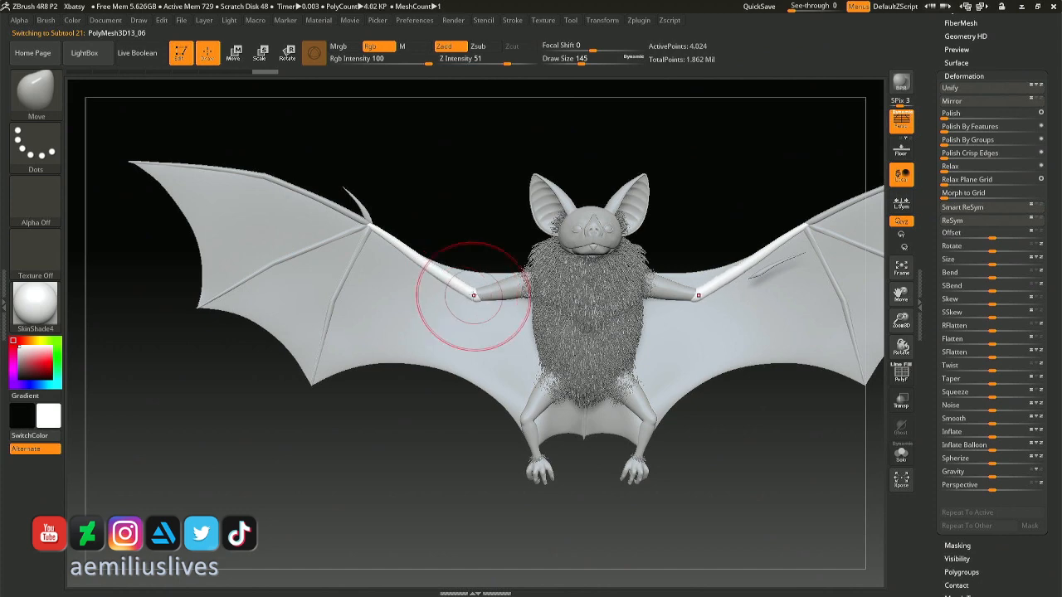
pyautogui.moveTo(462, 291); pyautogui.dragTo(479, 304, button='right')
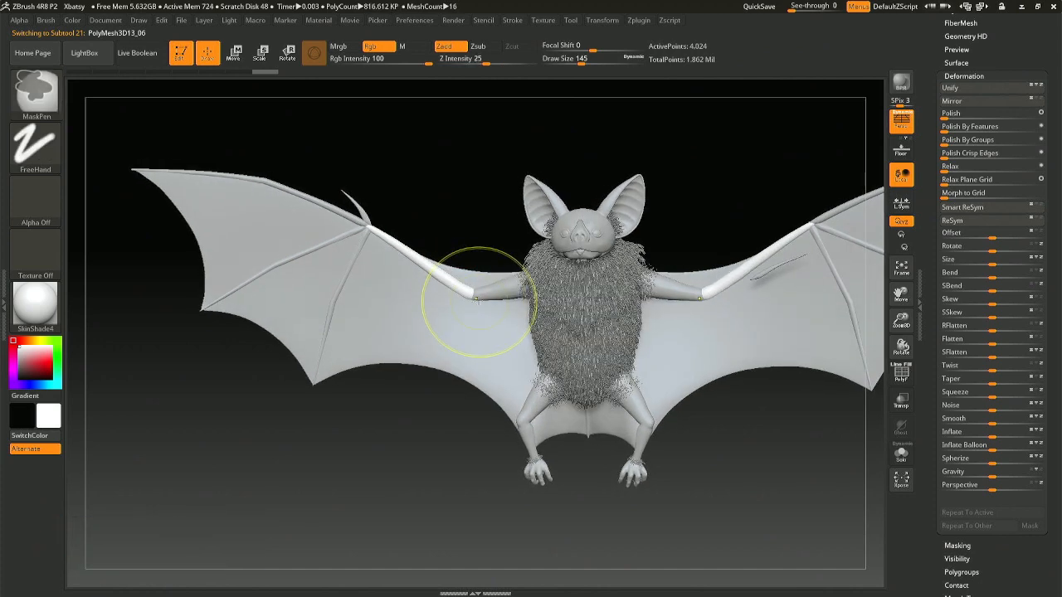
pyautogui.moveTo(481, 298); pyautogui.dragTo(477, 300)
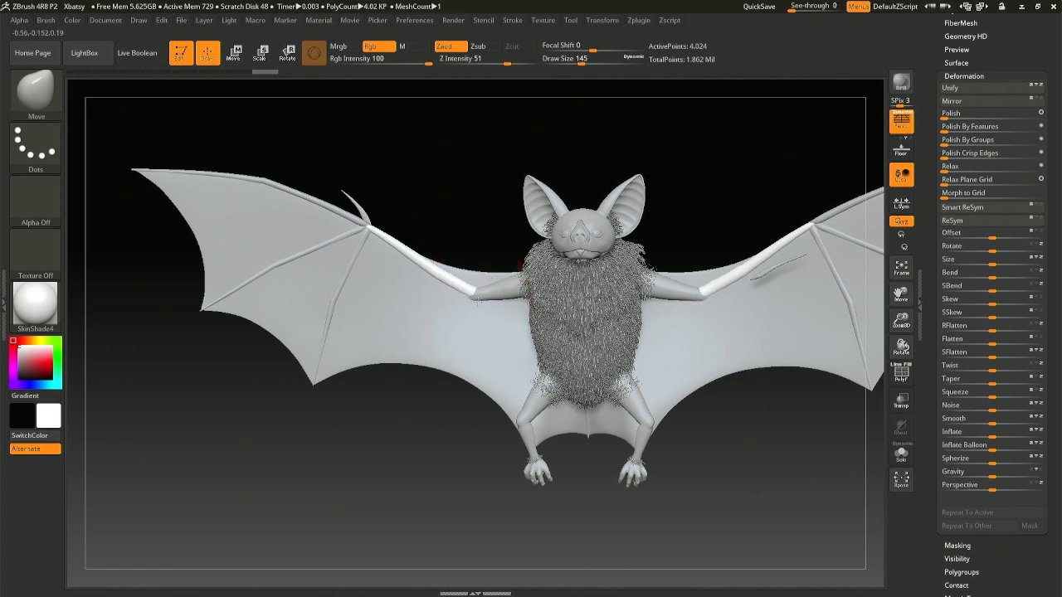
# - Select the finger bones and apply Mirror And Weld to copy the reshaped thumb claw to the other wing
pyautogui.keyDown('alt'); pyautogui.click(362, 216); pyautogui.keyUp('alt')
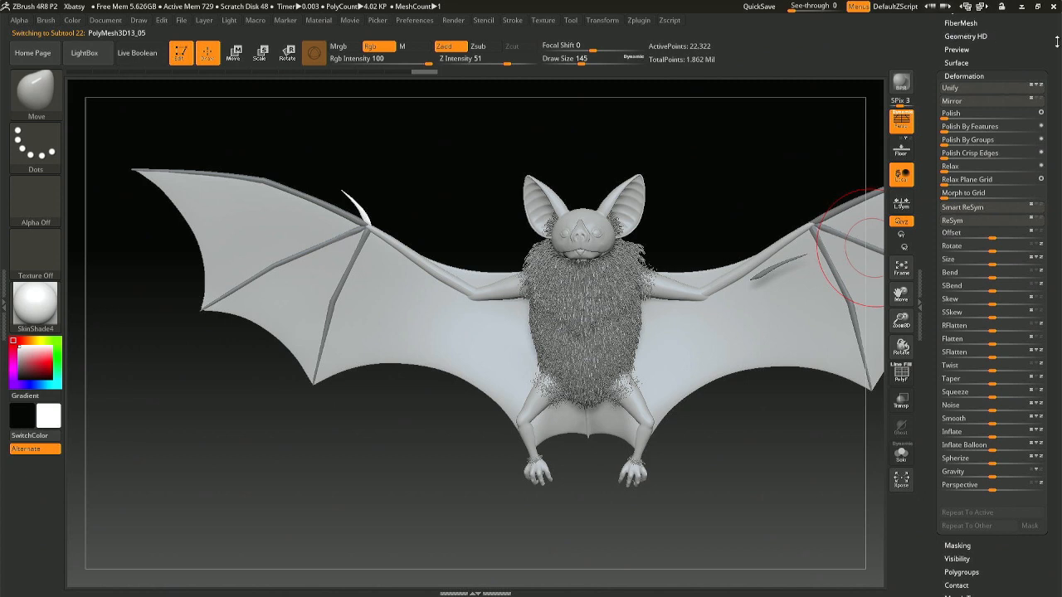
pyautogui.scroll(3, 1010, 76)
pyautogui.click(981, 52)
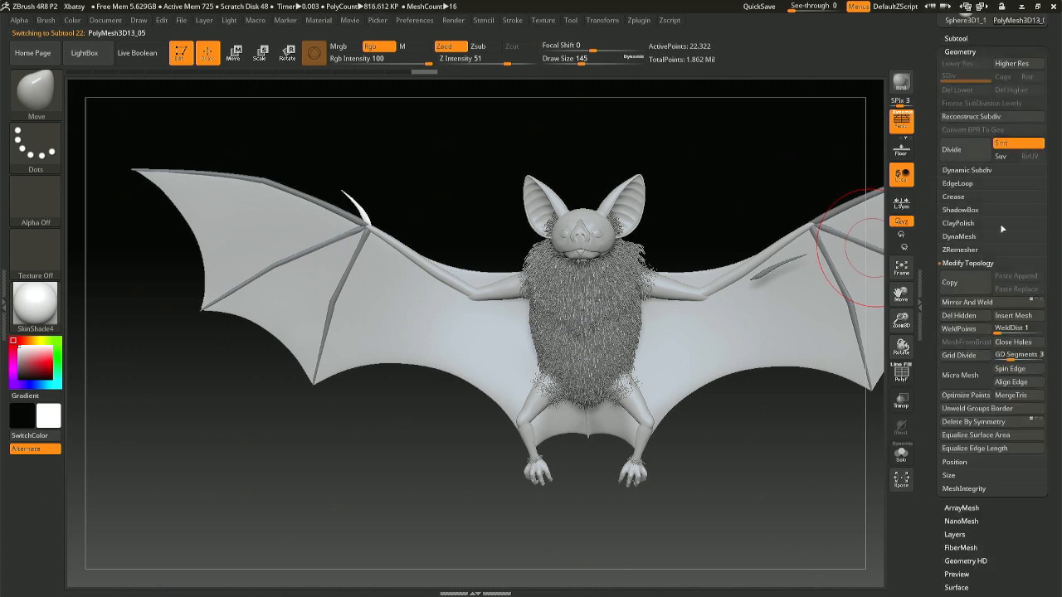
pyautogui.click(968, 302)
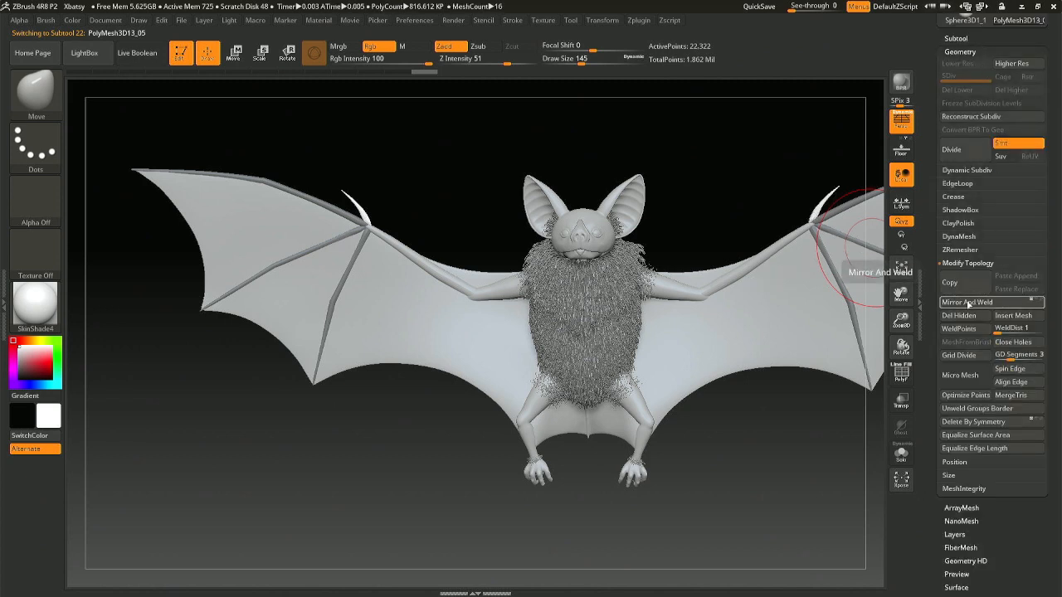
# - Select the forearm bones, set the draw size to 80 and refine their shape toward the elbow
pyautogui.keyDown('alt'); pyautogui.click(469, 284); pyautogui.keyUp('alt')
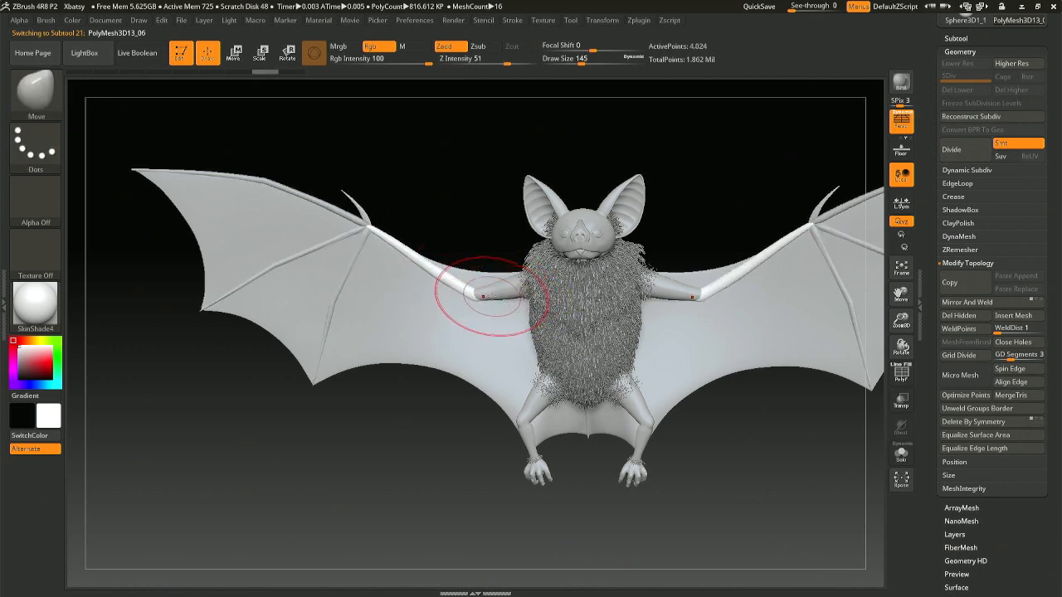
pyautogui.moveTo(491, 296)
pyautogui.mouseDown(button='right')
pyautogui.moveTo(282, 302)
pyautogui.moveTo(467, 297)
pyautogui.mouseUp(button='right')
pyautogui.press('space')
pyautogui.moveTo(466, 289); pyautogui.dragTo(449, 289)
pyautogui.keyDown('ctrl'); pyautogui.moveTo(453, 270); pyautogui.dragTo(452, 303, button='right'); pyautogui.keyUp('ctrl')
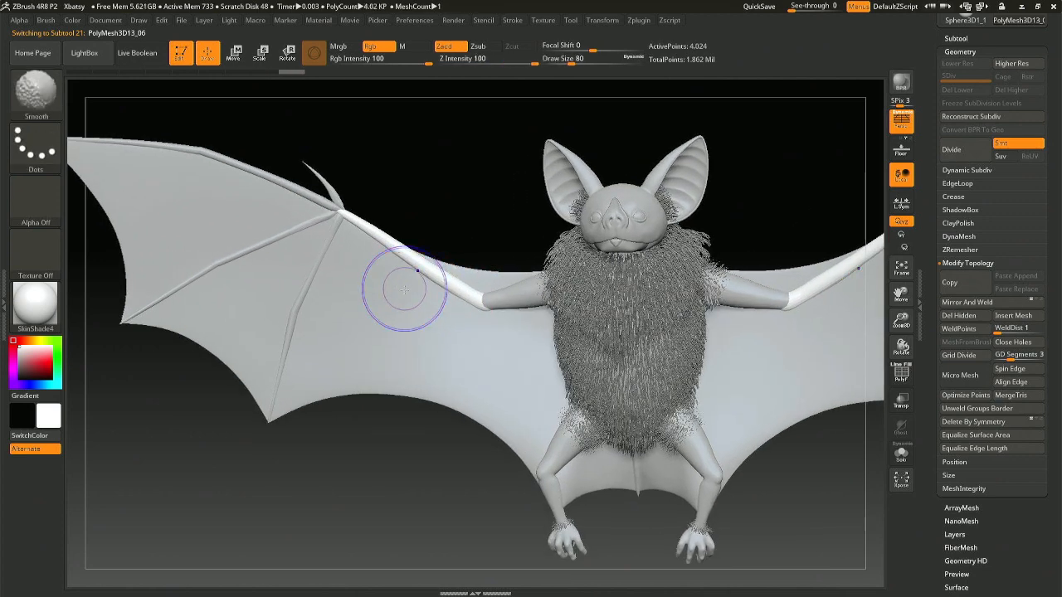
pyautogui.press('ctrl')
pyautogui.press('shift')
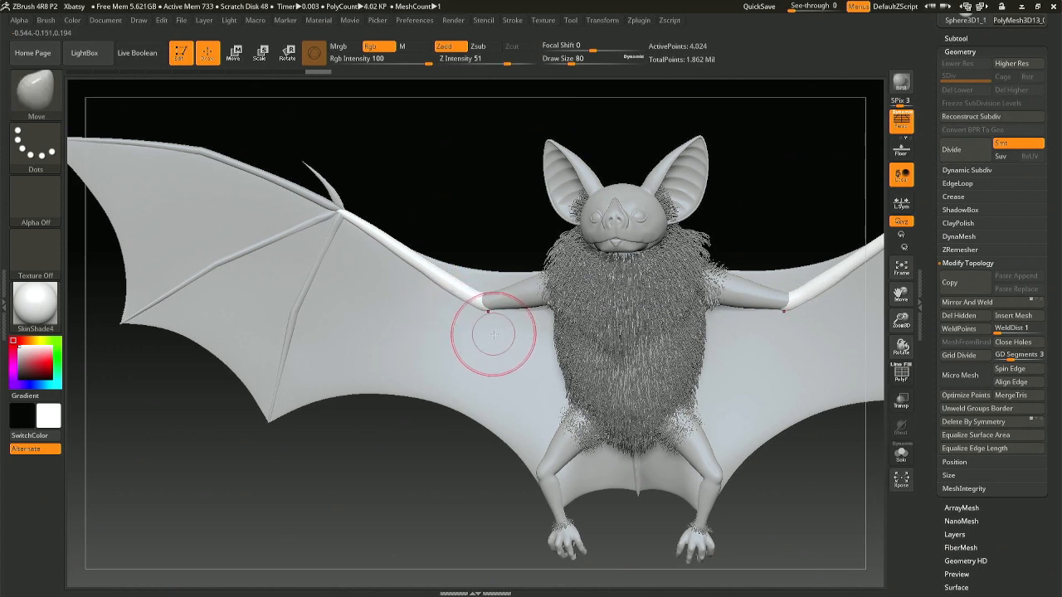
# - Set the draw size to 280 and smooth the forearm near the wrist from the bat's back side
pyautogui.moveTo(488, 332)
pyautogui.mouseDown(button='right')
pyautogui.moveTo(542, 278)
pyautogui.moveTo(663, 249)
pyautogui.mouseUp(button='right')
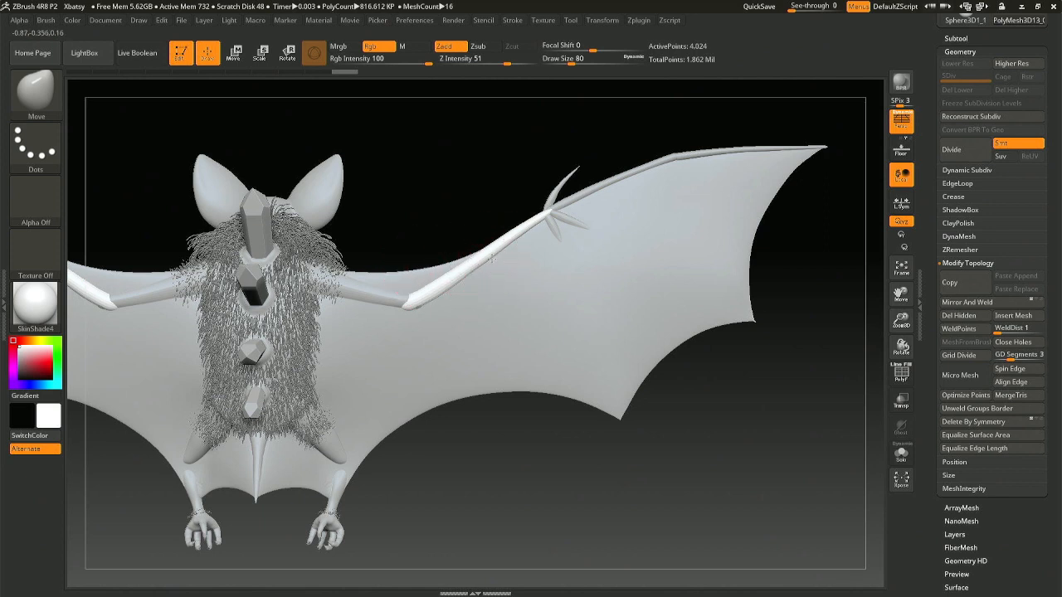
pyautogui.rightClick(496, 255)
pyautogui.moveTo(493, 258); pyautogui.dragTo(552, 247)
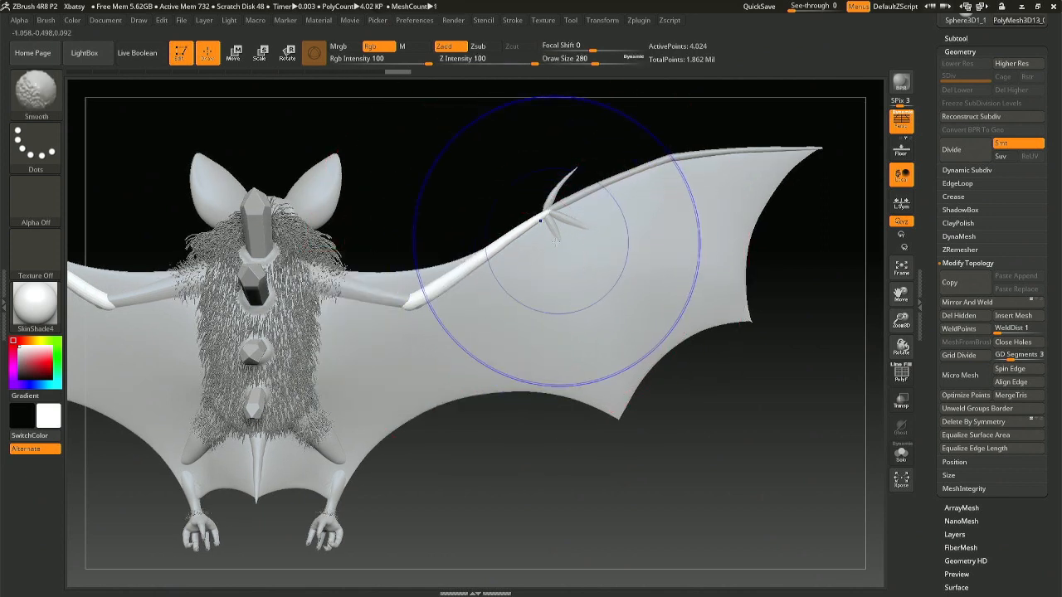
# - Switch to the Move brush, set the draw size to 59 and select the upper arm bones
pyautogui.press('b')
pyautogui.press('m')
pyautogui.press('v')
pyautogui.rightClick(413, 322)
pyautogui.moveTo(411, 324); pyautogui.dragTo(381, 326)
pyautogui.keyDown('alt'); pyautogui.click(407, 307); pyautogui.keyUp('alt')
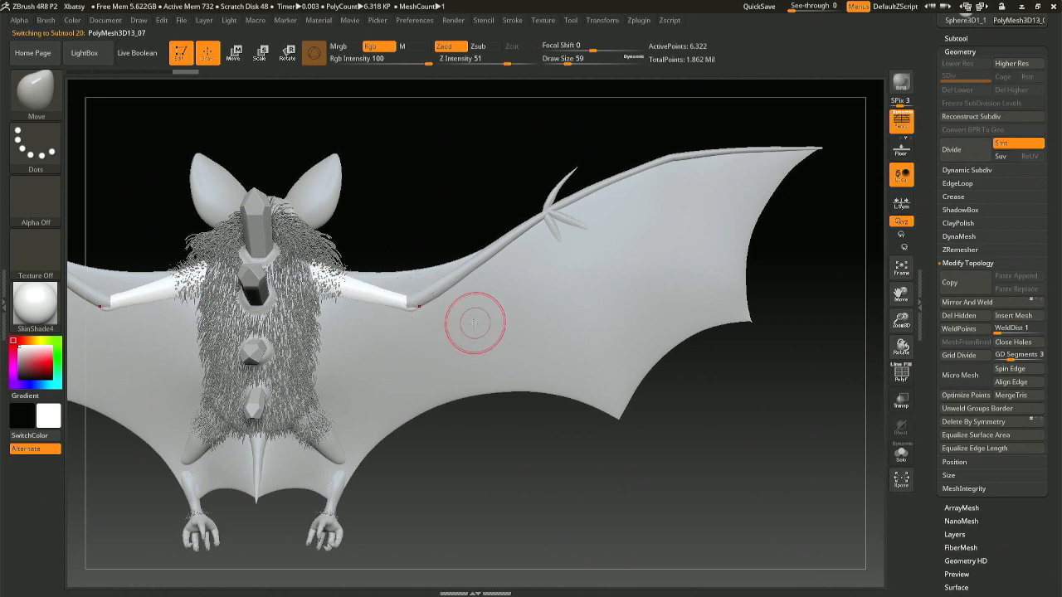
pyautogui.moveTo(552, 326)
pyautogui.mouseDown(button='right')
pyautogui.moveTo(482, 307)
pyautogui.moveTo(407, 307)
pyautogui.mouseUp(button='right')
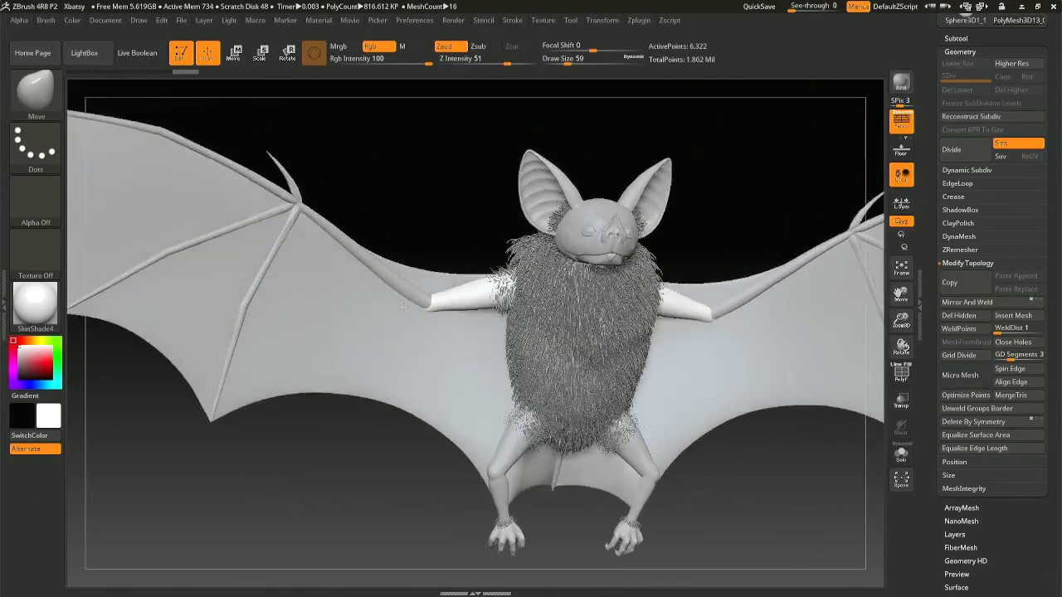
# - Save the project
pyautogui.keyDown('ctrl'); pyautogui.moveTo(434, 350); pyautogui.dragTo(415, 331, button='right'); pyautogui.keyUp('ctrl')
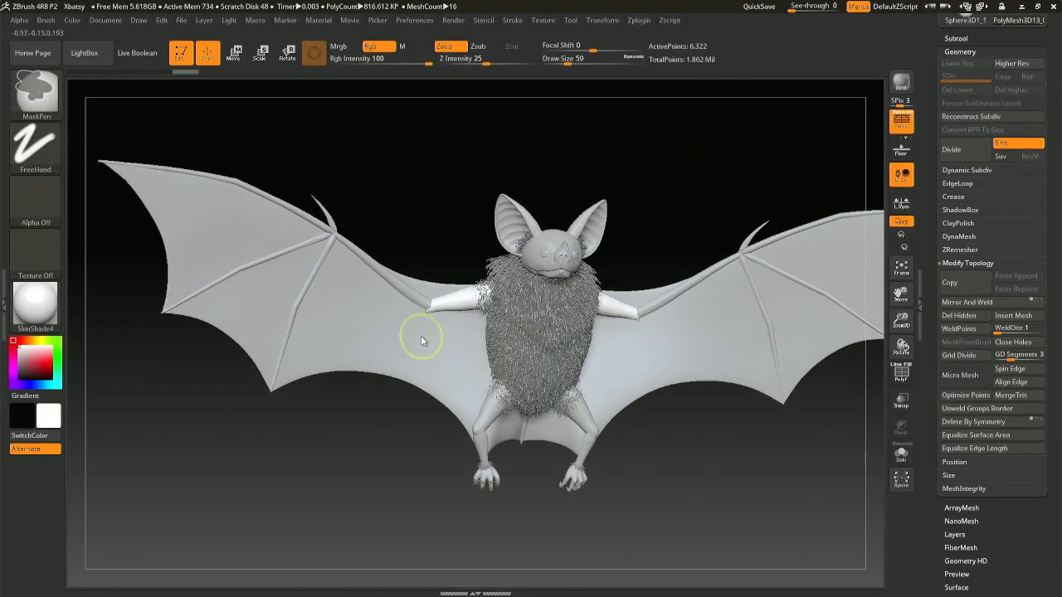
pyautogui.hotkey('ctrl', 's')
pyautogui.press('Return')
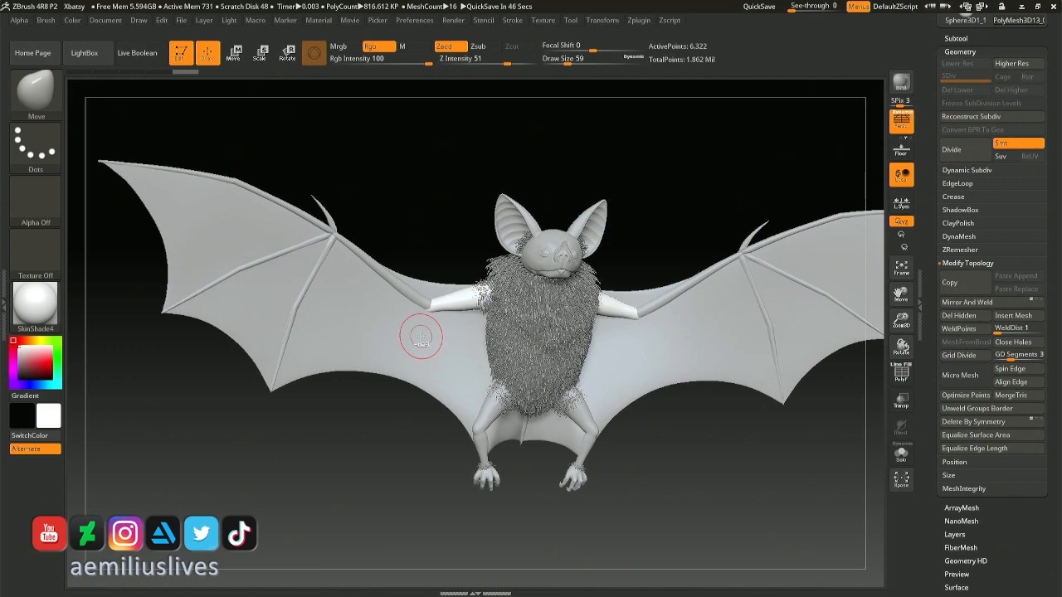
# - Set the draw size to 44 and adjust the elbow ends of the upper arms to fit the forearm bones
pyautogui.moveTo(421, 336)
pyautogui.keyDown('ctrl'); pyautogui.mouseDown(button='right')
pyautogui.moveTo(433, 304)
pyautogui.moveTo(452, 309)
pyautogui.mouseUp(button='right'); pyautogui.keyUp('ctrl')
pyautogui.press('space')
pyautogui.moveTo(479, 323); pyautogui.dragTo(474, 323)
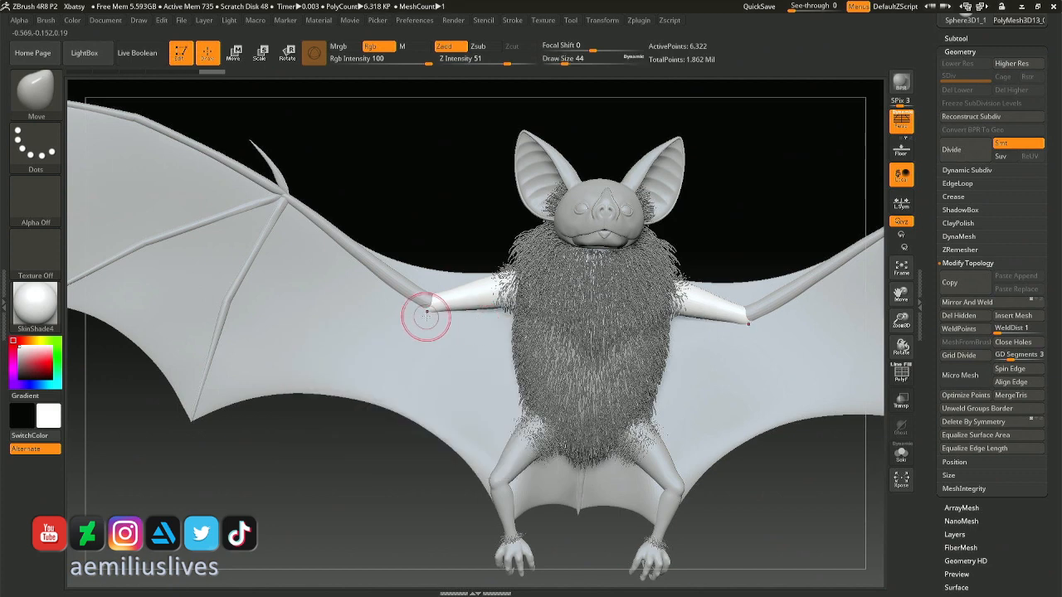
pyautogui.moveTo(422, 316); pyautogui.dragTo(429, 279)
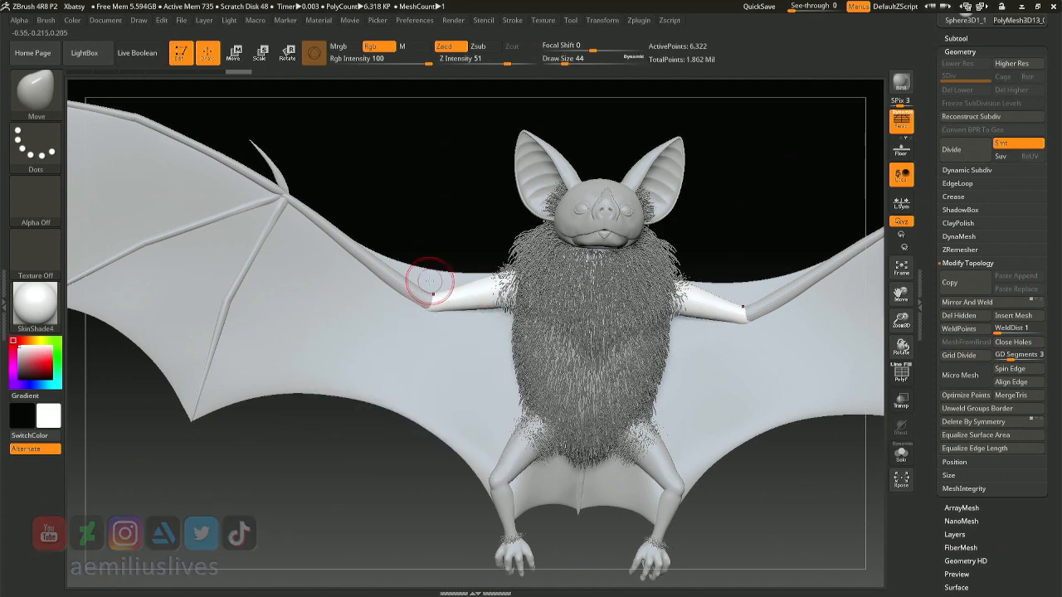
pyautogui.hotkey('ctrl', 'z')
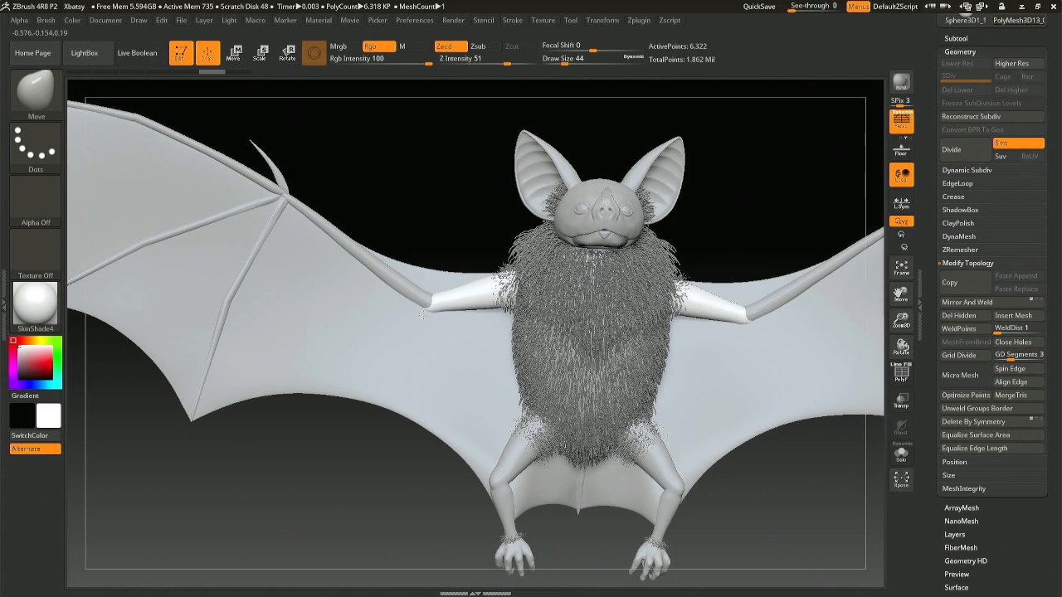
pyautogui.moveTo(439, 269); pyautogui.dragTo(403, 288)
pyautogui.keyDown('alt'); pyautogui.moveTo(289, 269); pyautogui.dragTo(449, 360, button='right'); pyautogui.keyUp('alt')
pyautogui.moveTo(449, 359); pyautogui.dragTo(390, 253)
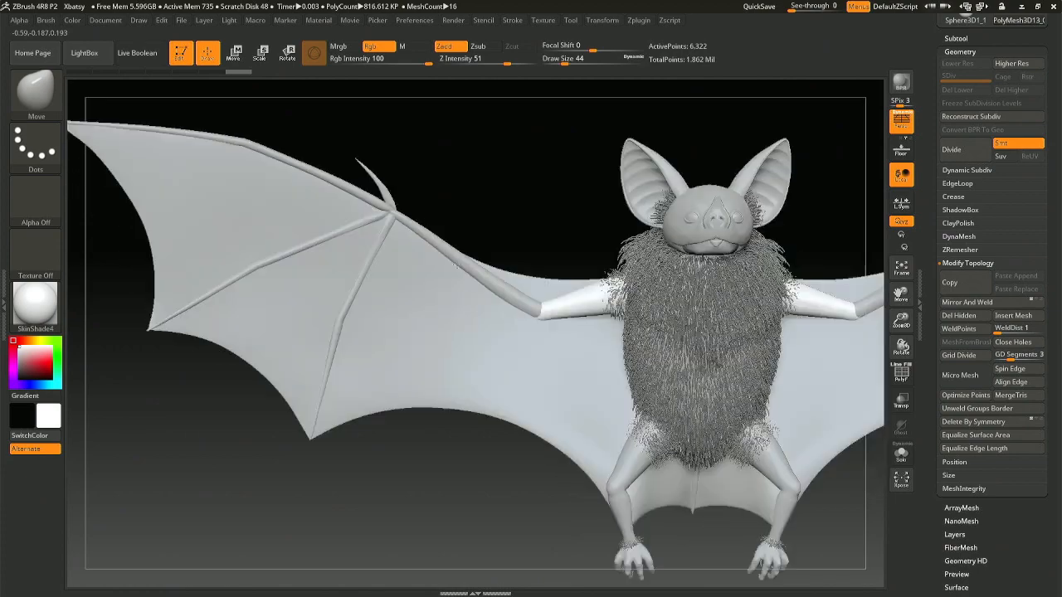
# - Select the bat's finger bones and set the draw size to 16 for working on the joint of the finger nearest the body
pyautogui.keyDown('alt'); pyautogui.moveTo(433, 258); pyautogui.dragTo(521, 247, button='right'); pyautogui.keyUp('alt')
pyautogui.keyDown('alt'); pyautogui.click(365, 256); pyautogui.keyUp('alt')
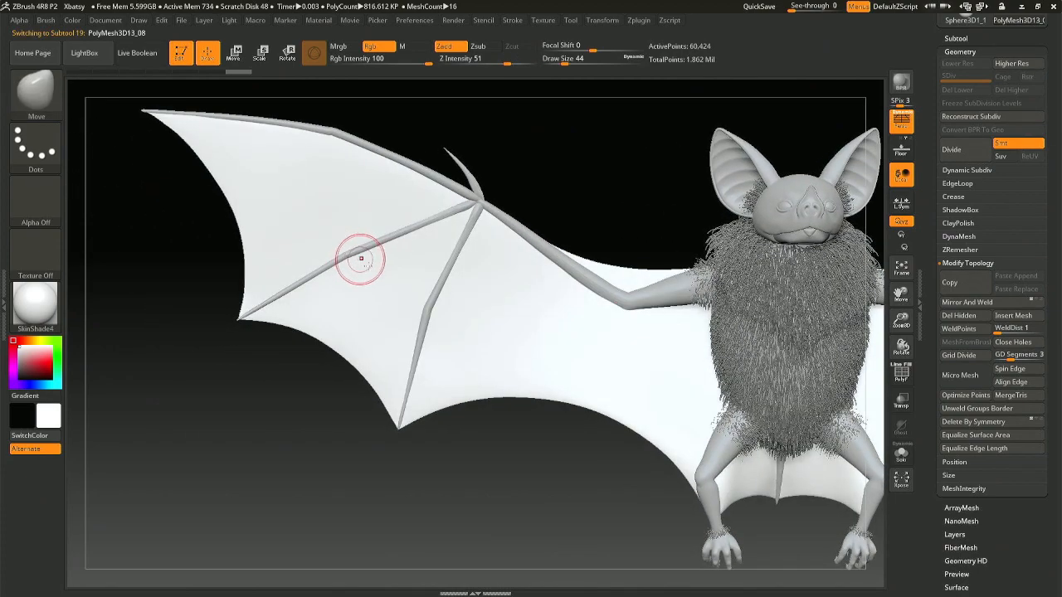
pyautogui.keyDown('alt'); pyautogui.click(428, 309); pyautogui.keyUp('alt')
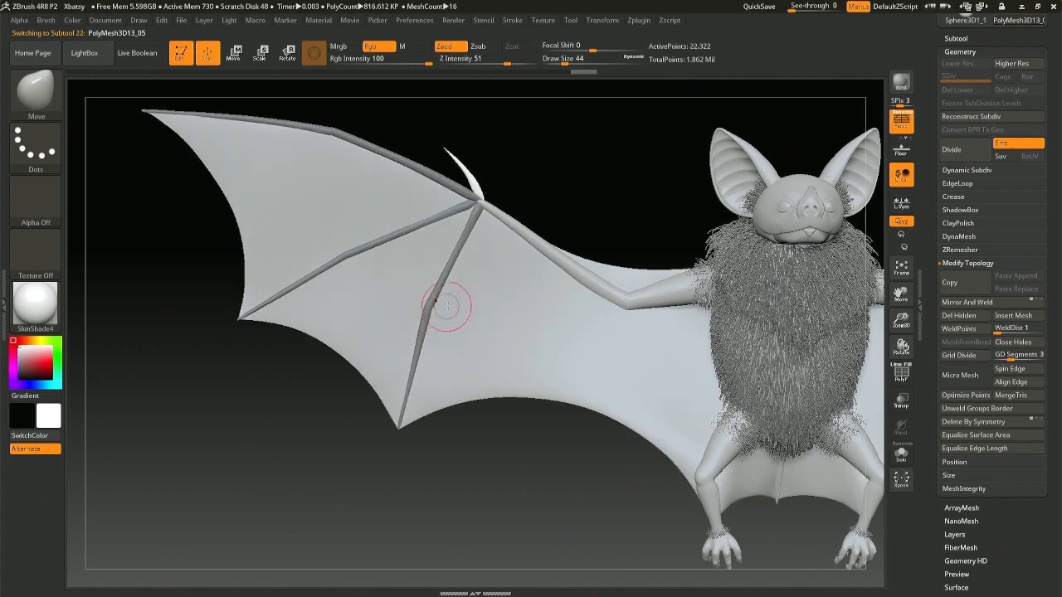
pyautogui.keyDown('ctrl'); pyautogui.moveTo(445, 307); pyautogui.dragTo(461, 376, button='right'); pyautogui.keyUp('ctrl')
pyautogui.moveTo(423, 328); pyautogui.dragTo(396, 323)
pyautogui.press('space')
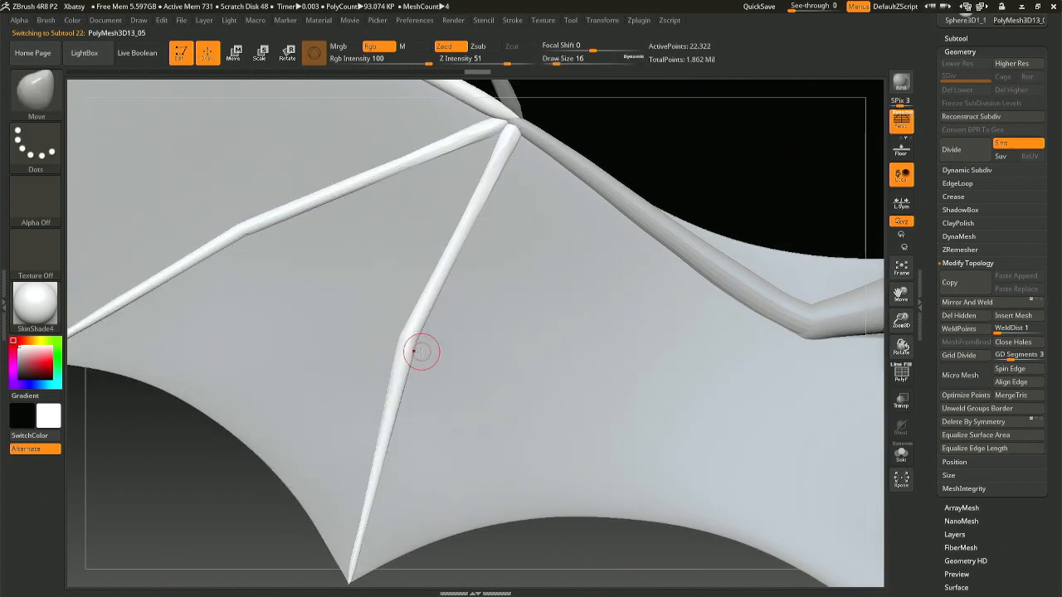
# - Switch to the Crease(DamStandard) brush, isolate the finger bones and set the Z Intensity to 19
pyautogui.press('b')
pyautogui.press('b')
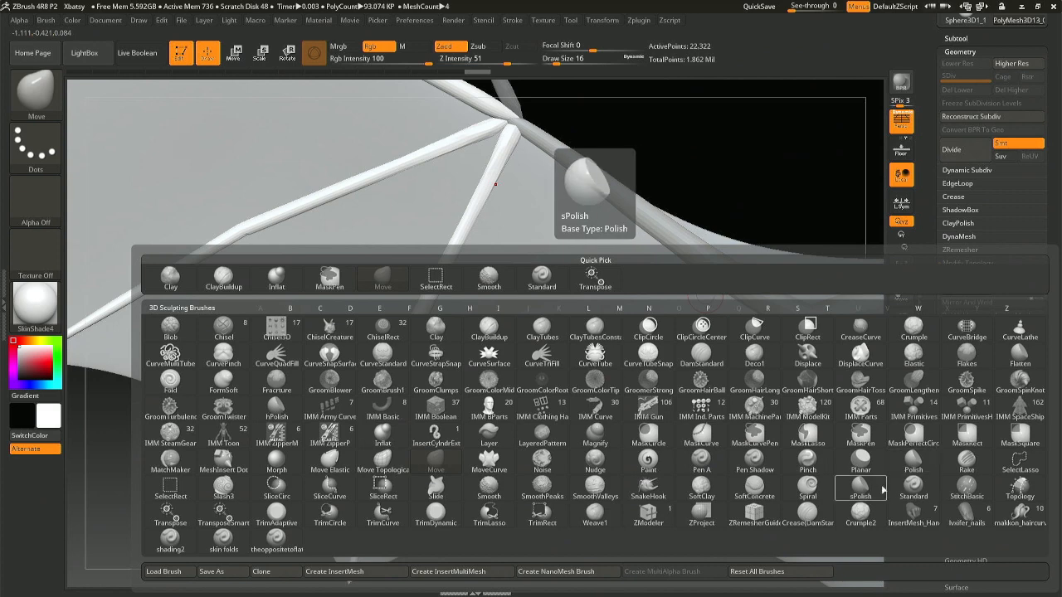
pyautogui.click(807, 512)
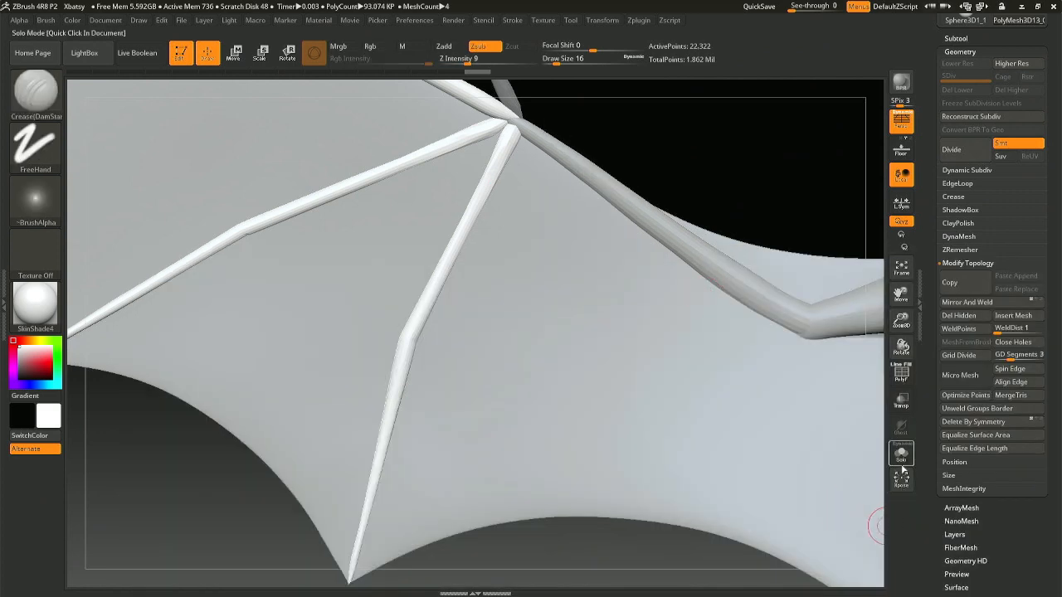
pyautogui.click(901, 453)
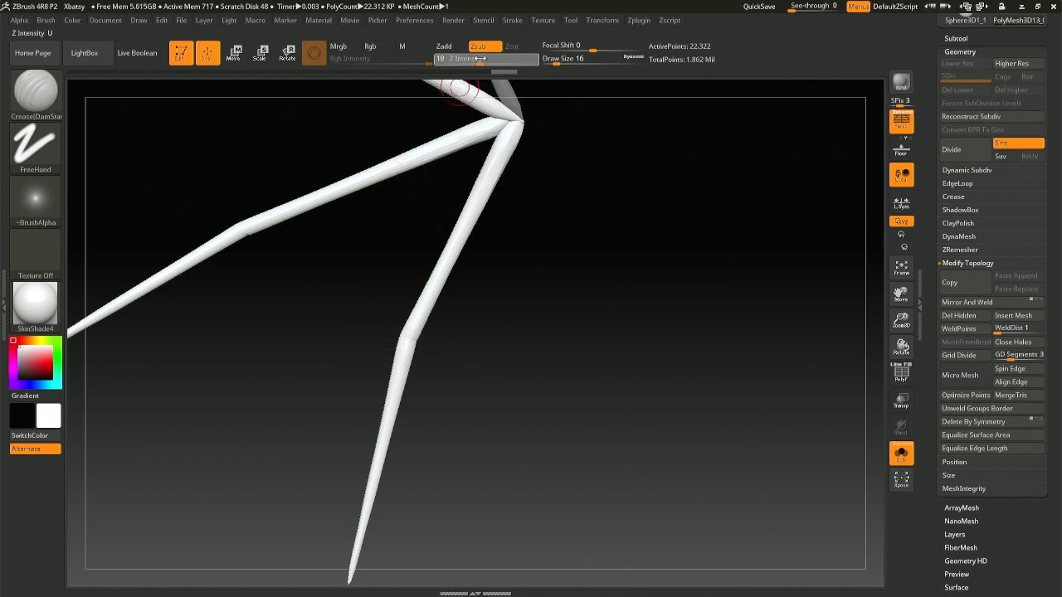
pyautogui.press('ctrl')
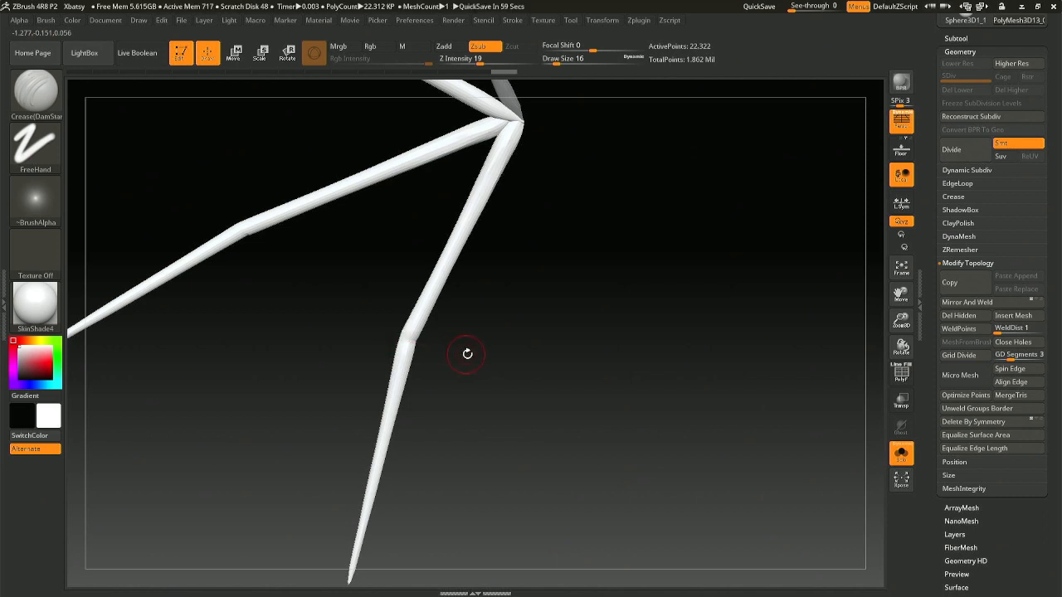
# - Try carving a crease around the joint of the finger nearest the body, front and back, and check it on the whole wing
pyautogui.moveTo(467, 354); pyautogui.dragTo(367, 351)
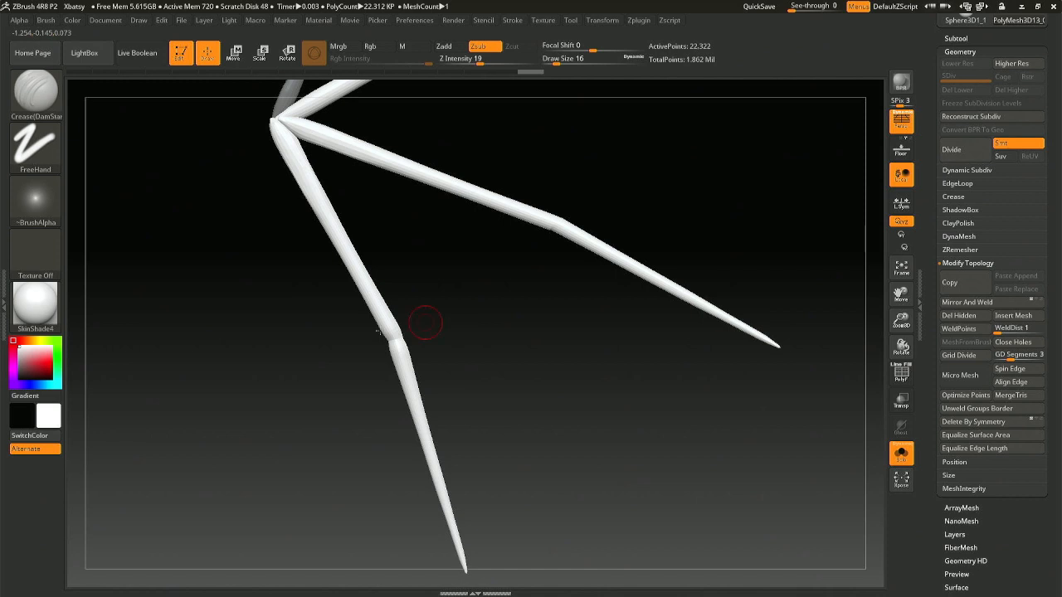
pyautogui.moveTo(378, 331); pyautogui.dragTo(464, 310)
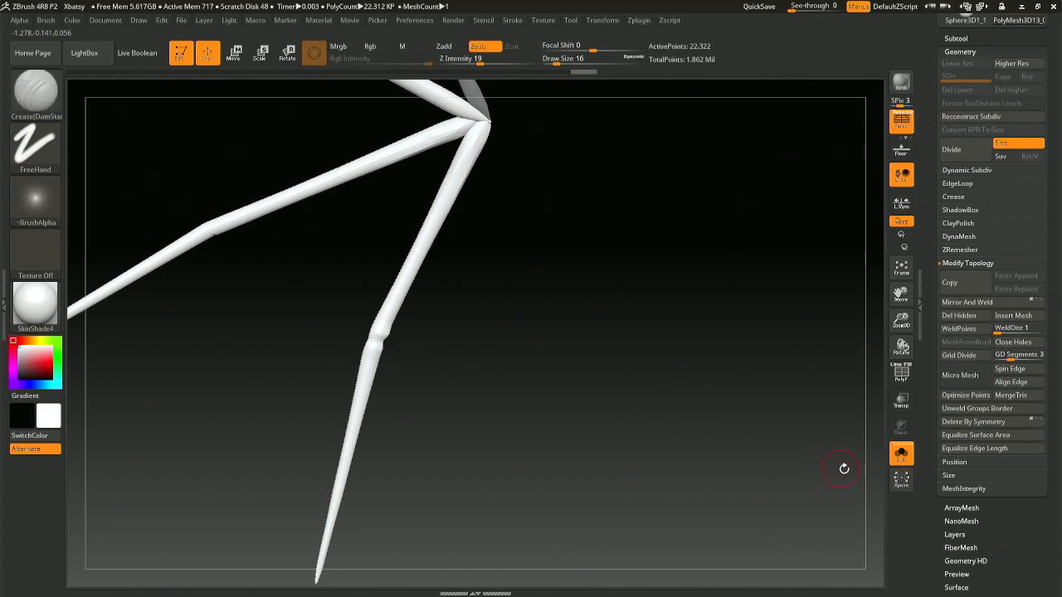
pyautogui.click(901, 452)
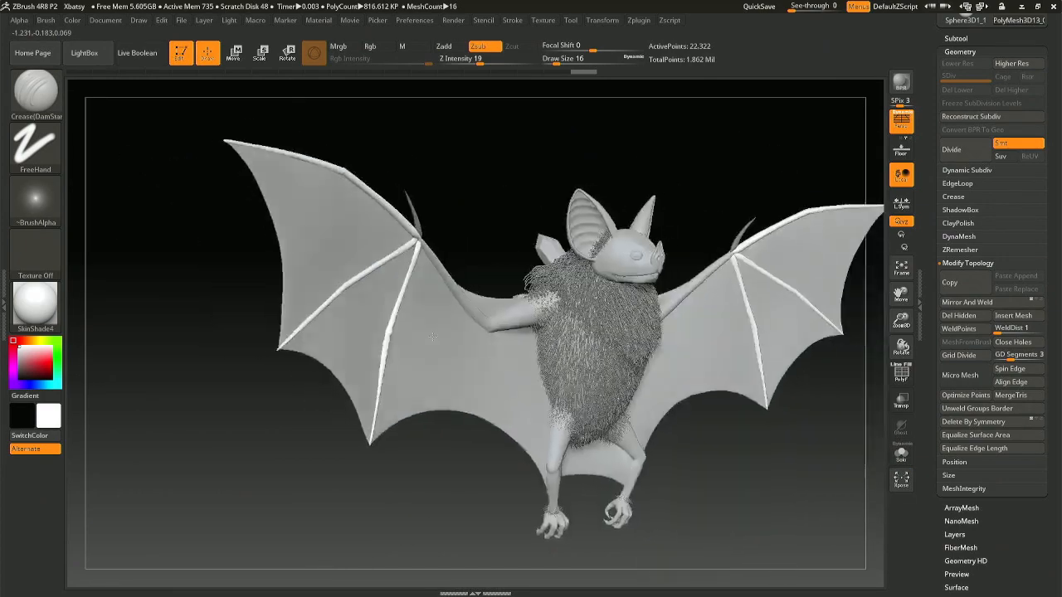
pyautogui.moveTo(433, 336); pyautogui.dragTo(467, 373, button='right')
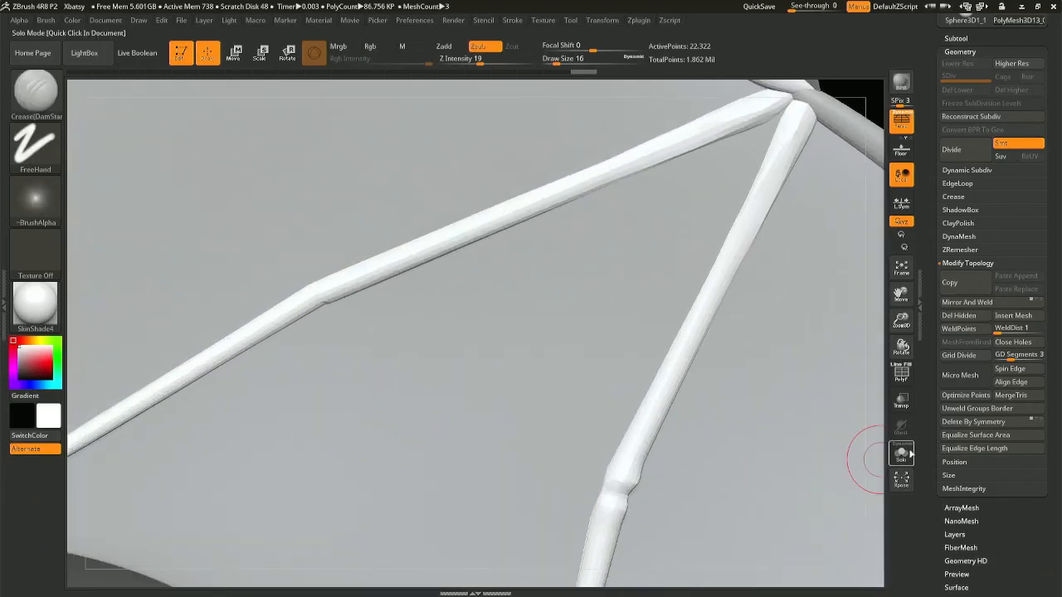
# - Isolate the finger bones, set the draw size to 9 and try carving a crease around the middle finger's joint
pyautogui.click(901, 452)
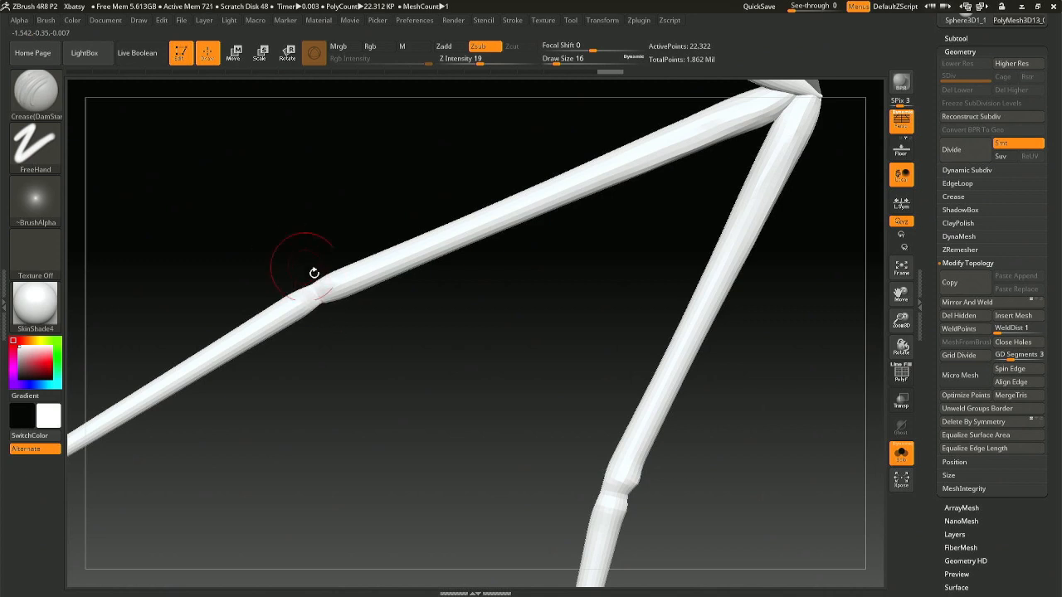
pyautogui.press('space')
pyautogui.moveTo(324, 280); pyautogui.dragTo(318, 284)
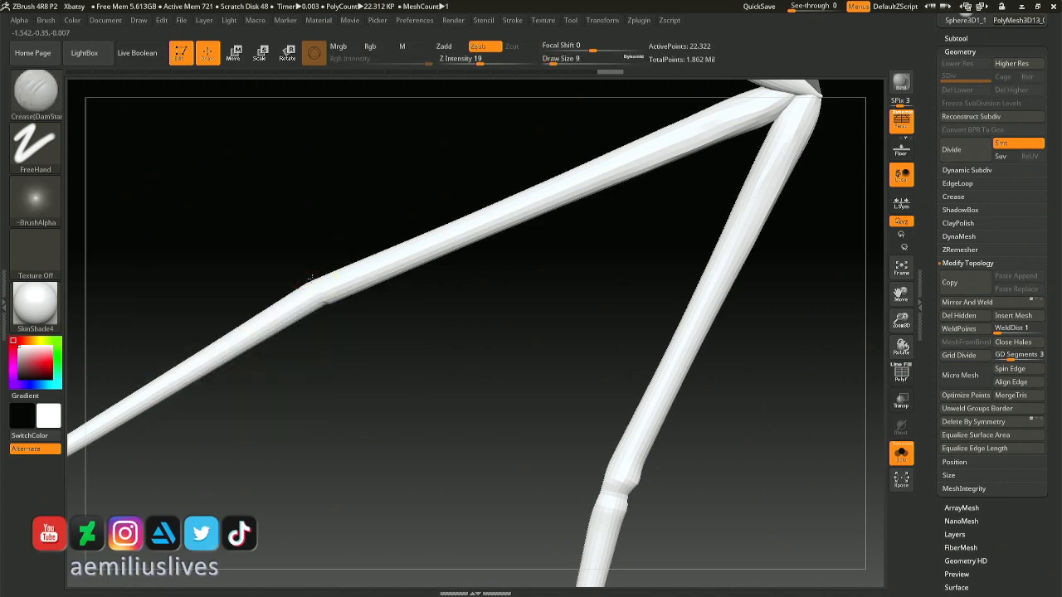
pyautogui.moveTo(287, 239); pyautogui.dragTo(307, 280)
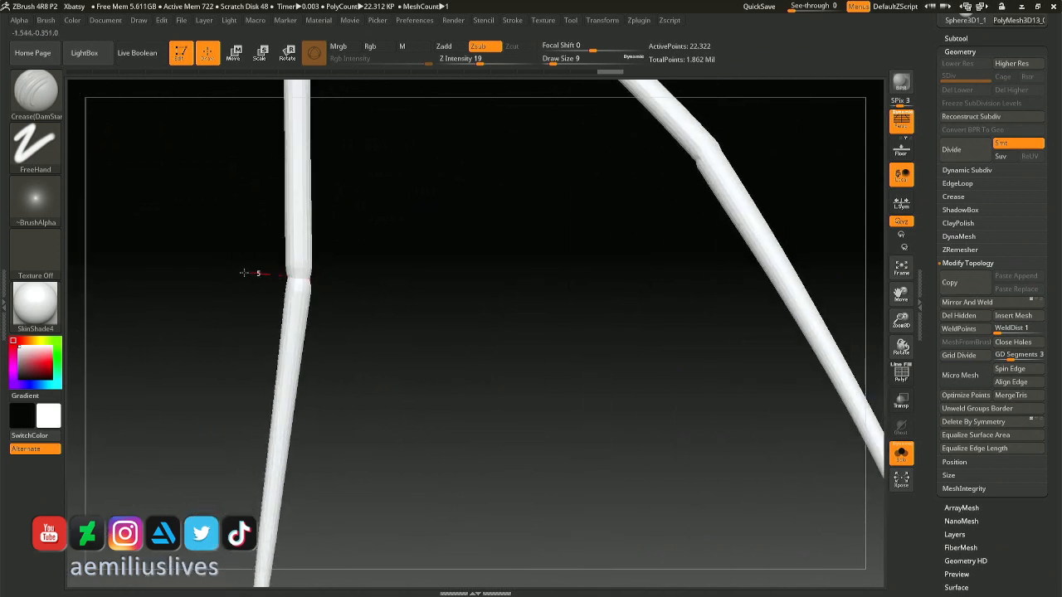
pyautogui.keyDown('alt'); pyautogui.moveTo(276, 267); pyautogui.dragTo(317, 269); pyautogui.keyUp('alt')
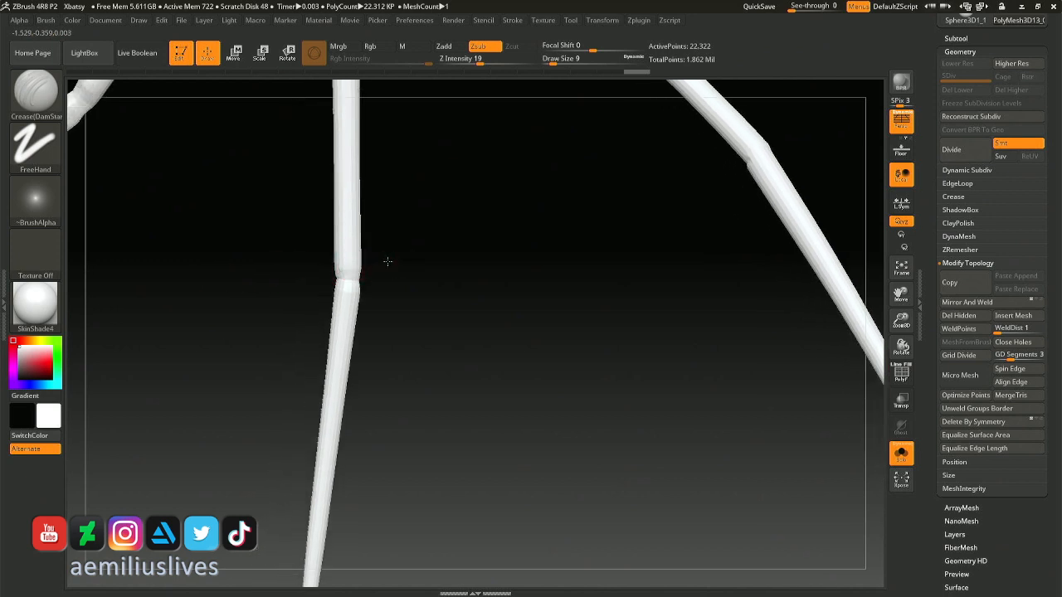
pyautogui.moveTo(388, 261); pyautogui.dragTo(292, 253)
pyautogui.moveTo(421, 259)
pyautogui.mouseDown()
pyautogui.moveTo(391, 271)
pyautogui.moveTo(434, 273)
pyautogui.moveTo(438, 262)
pyautogui.mouseUp()
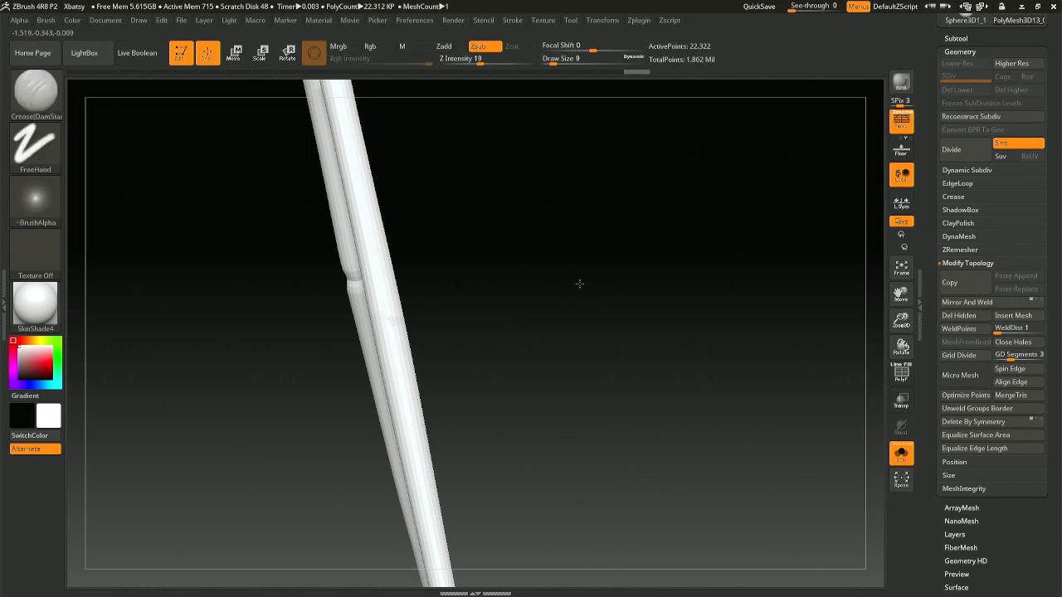
pyautogui.moveTo(578, 284); pyautogui.dragTo(505, 294)
# - Try carving a deeper groove below the middle finger's joint from the back side and undo the last stroke
pyautogui.keyDown('ctrl'); pyautogui.moveTo(506, 294); pyautogui.dragTo(549, 281, button='right'); pyautogui.keyUp('ctrl')
pyautogui.moveTo(408, 243)
pyautogui.mouseDown()
pyautogui.moveTo(438, 216)
pyautogui.moveTo(445, 185)
pyautogui.mouseUp()
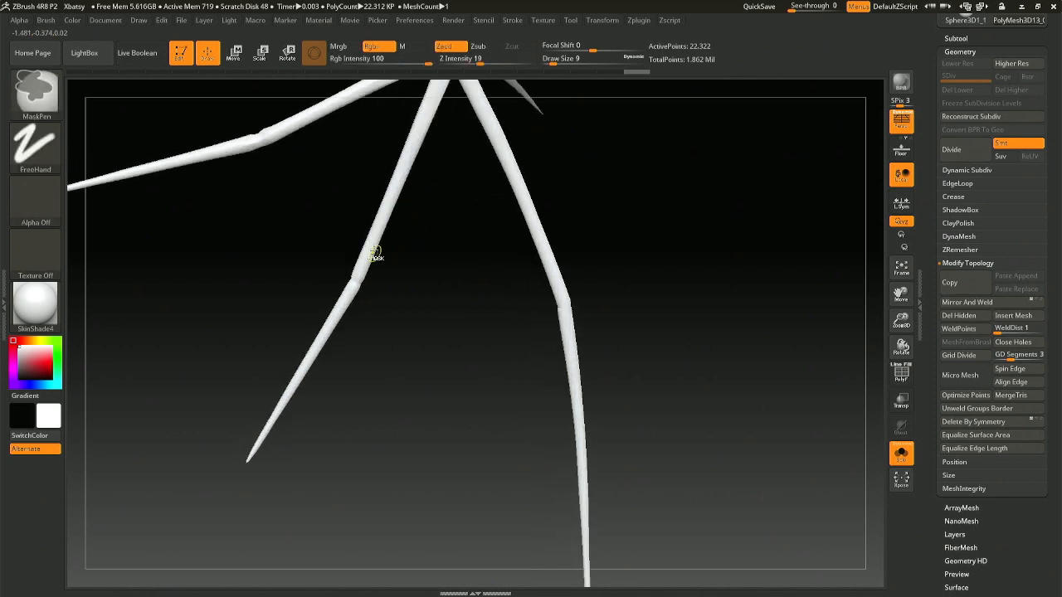
pyautogui.keyDown('ctrl'); pyautogui.moveTo(373, 252); pyautogui.dragTo(548, 308, button='right'); pyautogui.keyUp('ctrl')
pyautogui.keyDown('ctrl'); pyautogui.moveTo(465, 304); pyautogui.dragTo(458, 301, button='right'); pyautogui.keyUp('ctrl')
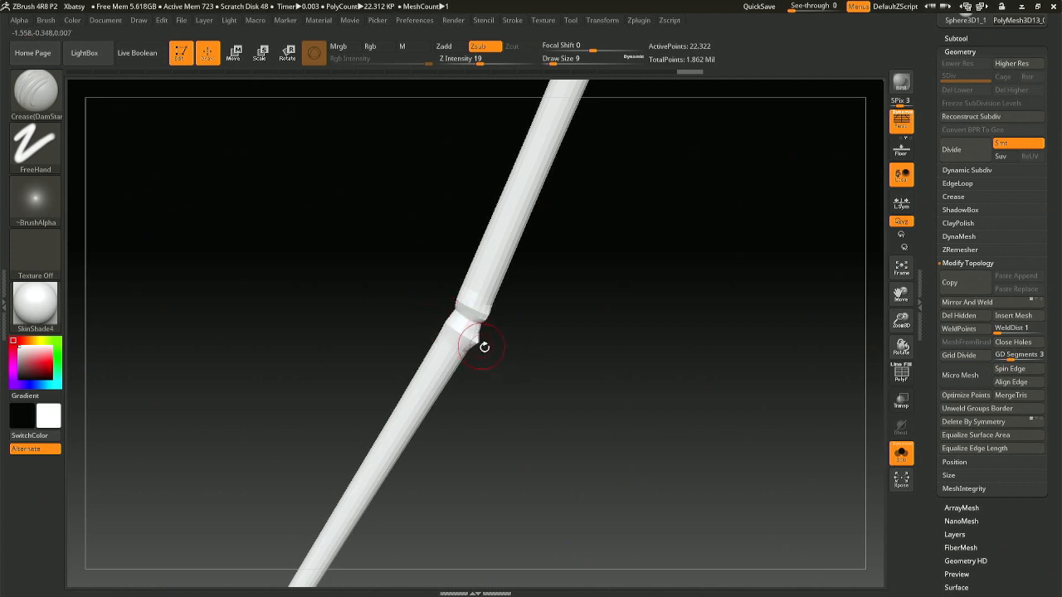
pyautogui.hotkey('ctrl', 'z')
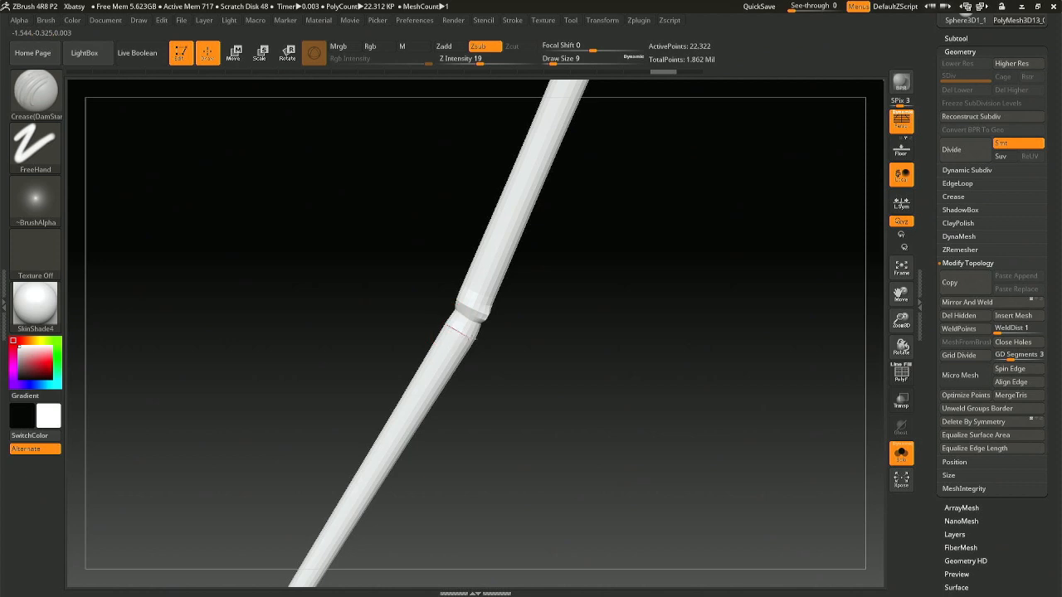
pyautogui.keyDown('ctrl'); pyautogui.moveTo(510, 355); pyautogui.dragTo(500, 254, button='right'); pyautogui.keyUp('ctrl')
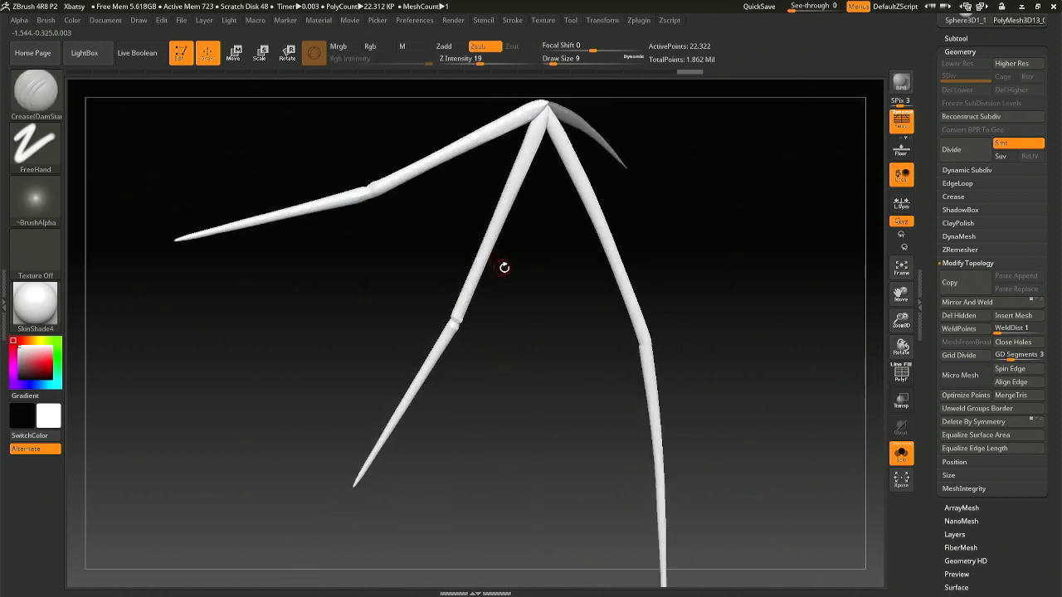
# - Try subdividing the unmasked finger bones to subdivision level 3 and inspect the smoothed joint creases from several angles
pyautogui.moveTo(358, 225)
pyautogui.mouseDown(button='right')
pyautogui.moveTo(356, 242)
pyautogui.moveTo(358, 182)
pyautogui.moveTo(424, 332)
pyautogui.mouseUp(button='right')
pyautogui.hotkey('ctrl', 'z')
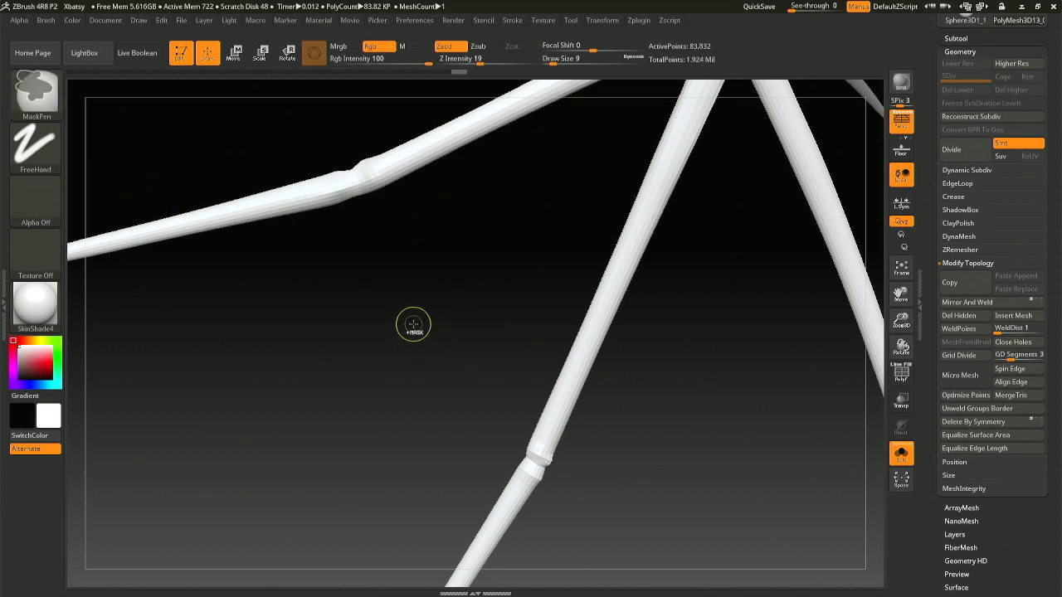
pyautogui.keyDown('ctrl'); pyautogui.click(456, 333); pyautogui.keyUp('ctrl')
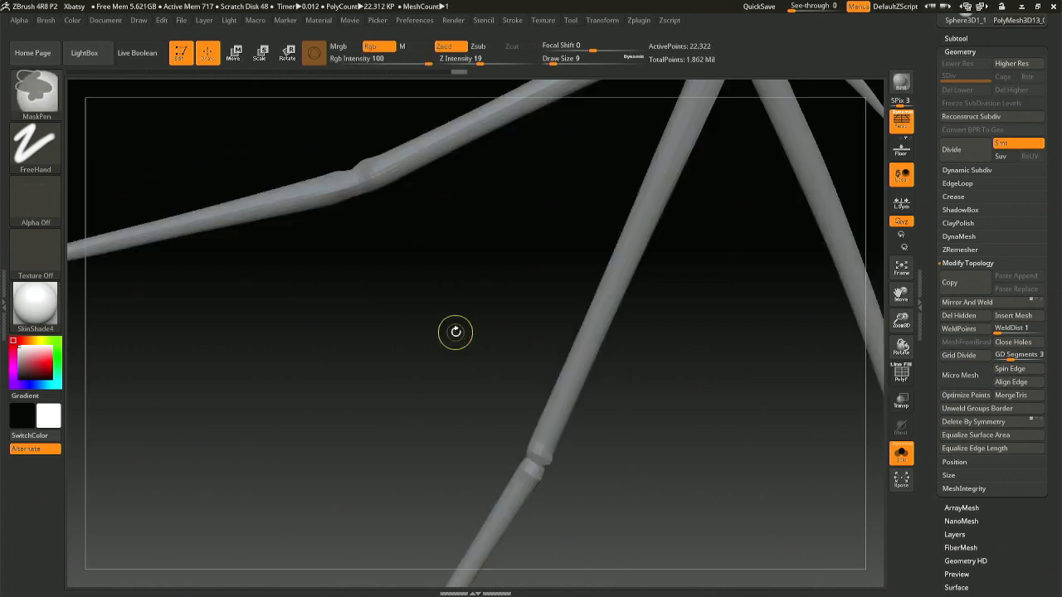
pyautogui.keyDown('ctrl'); pyautogui.click(453, 333); pyautogui.keyUp('ctrl')
pyautogui.hotkey('ctrl', 'd')
pyautogui.hotkey('ctrl', 'd')
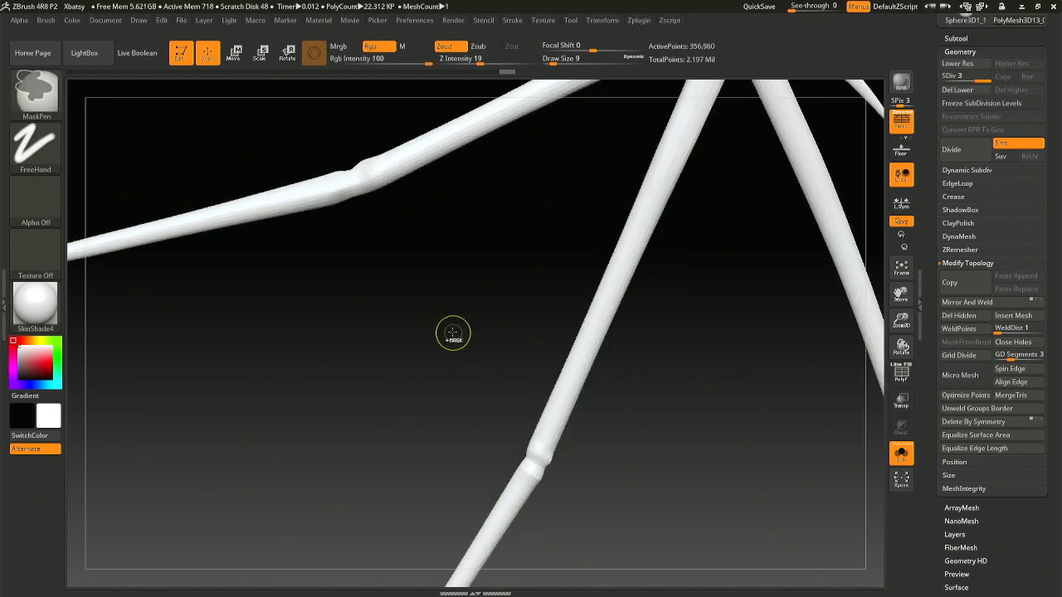
pyautogui.moveTo(351, 178)
pyautogui.mouseDown(button='right')
pyautogui.moveTo(389, 249)
pyautogui.moveTo(390, 320)
pyautogui.mouseUp(button='right')
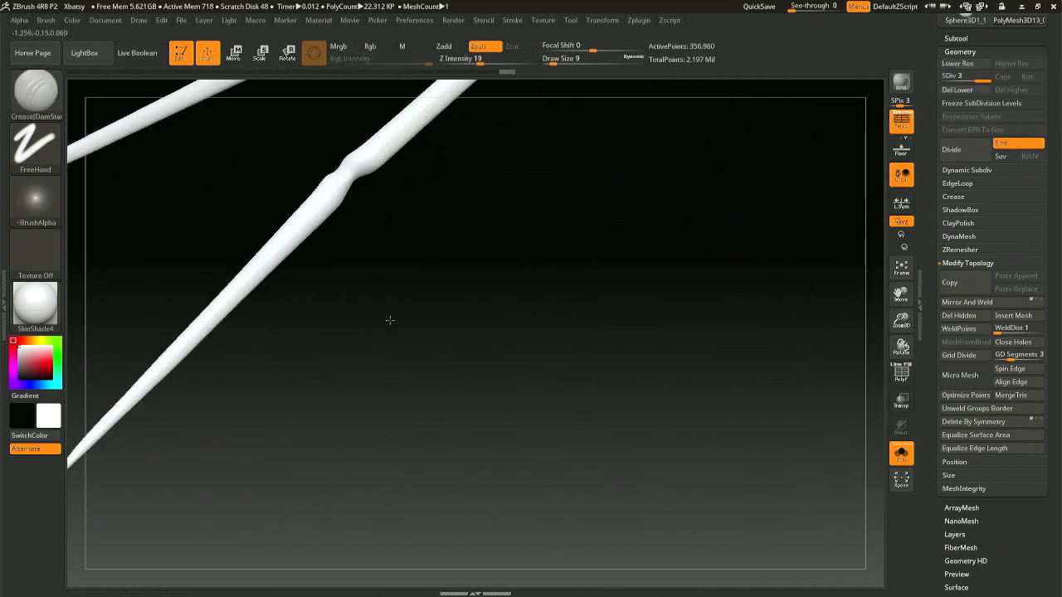
pyautogui.moveTo(390, 320); pyautogui.dragTo(377, 308)
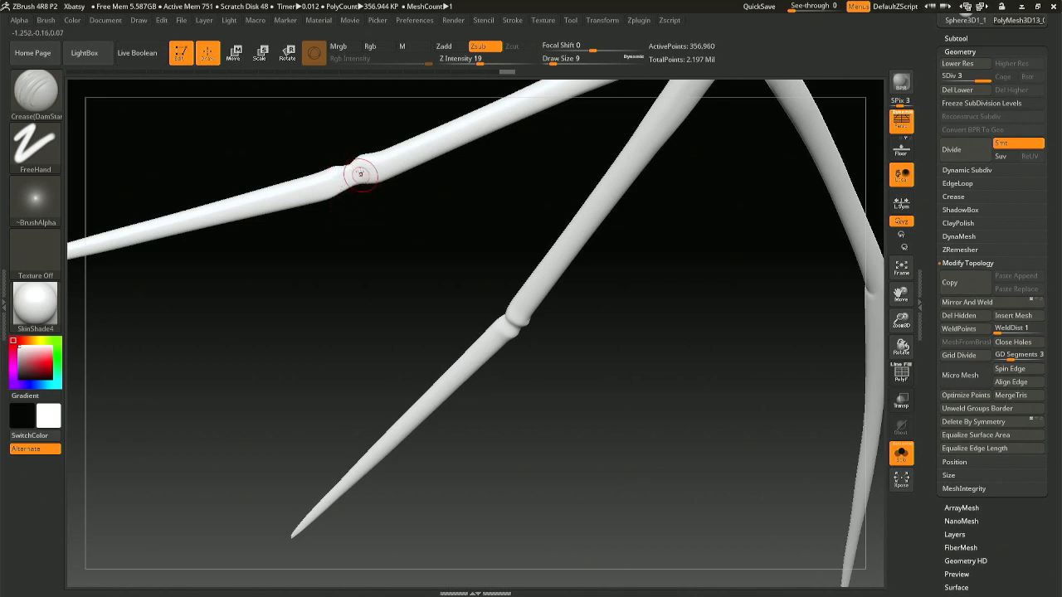
# - Undo the subdivisions and the joint creases on the finger bones, and bring the whole bat back into view
pyautogui.hotkey('ctrl', 'z')
pyautogui.hotkey('ctrl', 'z')
pyautogui.hotkey('ctrl', 'z')
pyautogui.hotkey('ctrl', 'z')
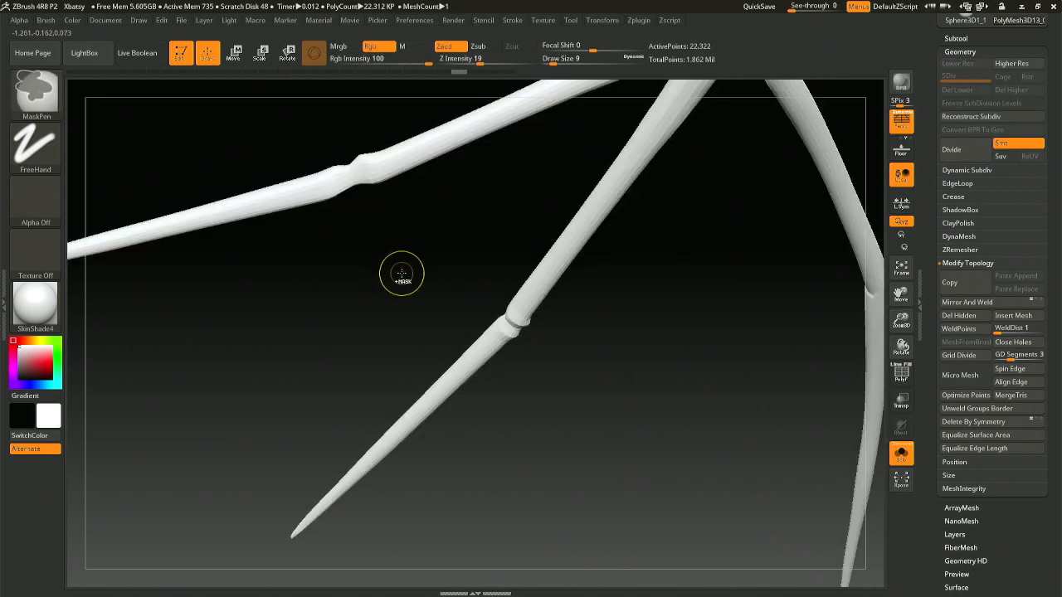
pyautogui.hotkey('ctrl', 'z')
pyautogui.hotkey('ctrl', 'z')
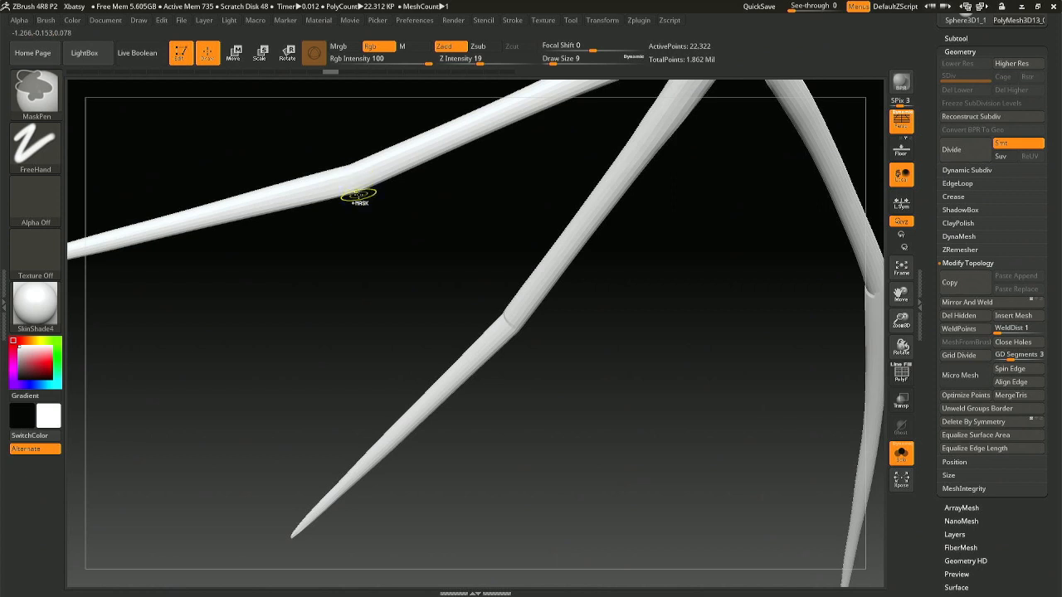
pyautogui.hotkey('ctrl', 'z')
pyautogui.hotkey('ctrl', 'z')
pyautogui.hotkey('ctrl', 'z')
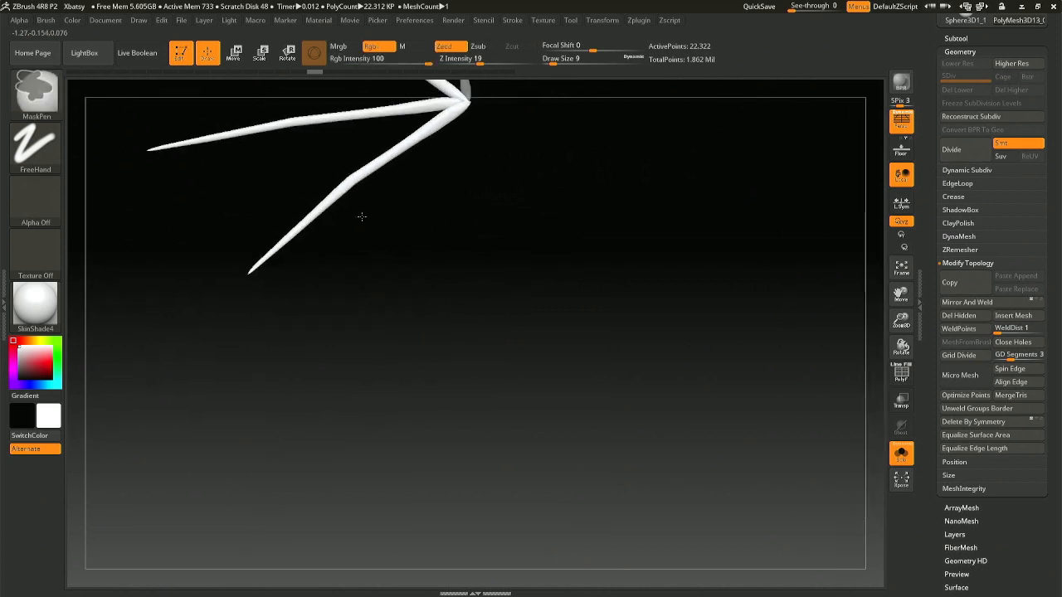
pyautogui.hotkey('ctrl', 'z')
pyautogui.hotkey('ctrl', 'z')
pyautogui.hotkey('ctrl', 'z')
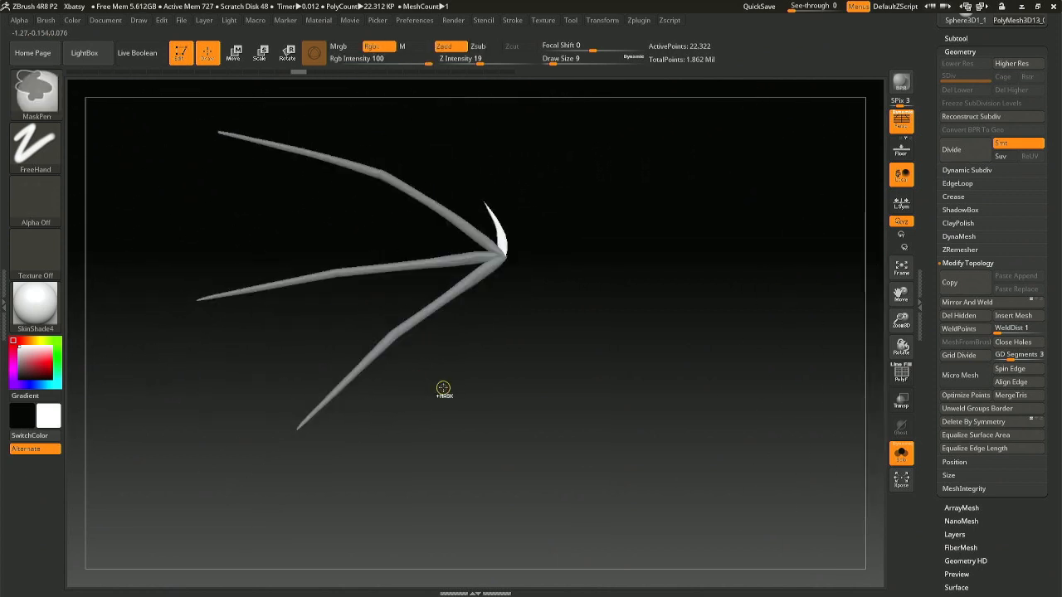
pyautogui.hotkey('ctrl', 'shift', 'z')
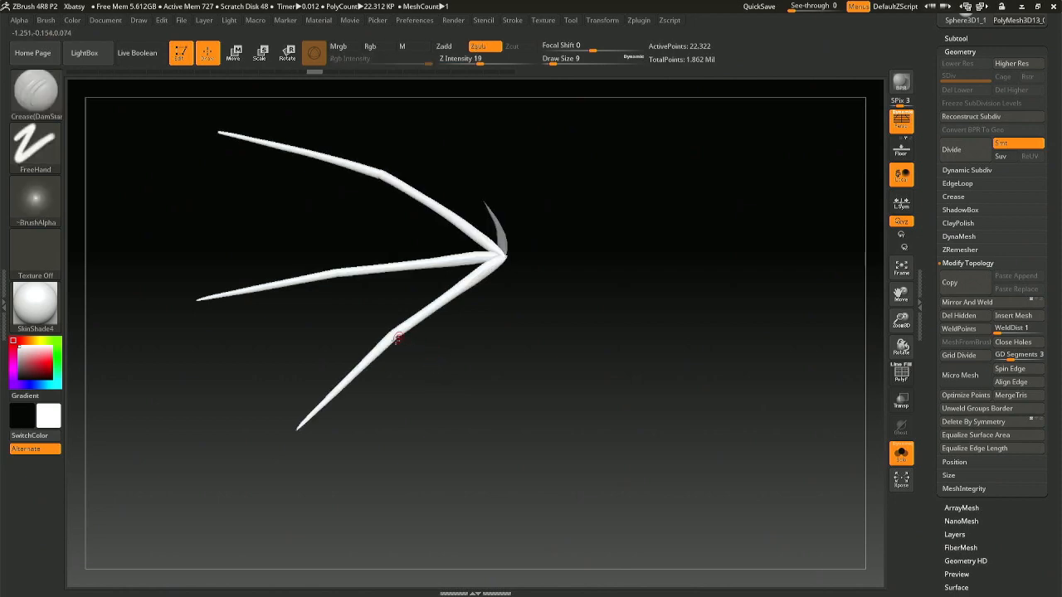
pyautogui.click(904, 460)
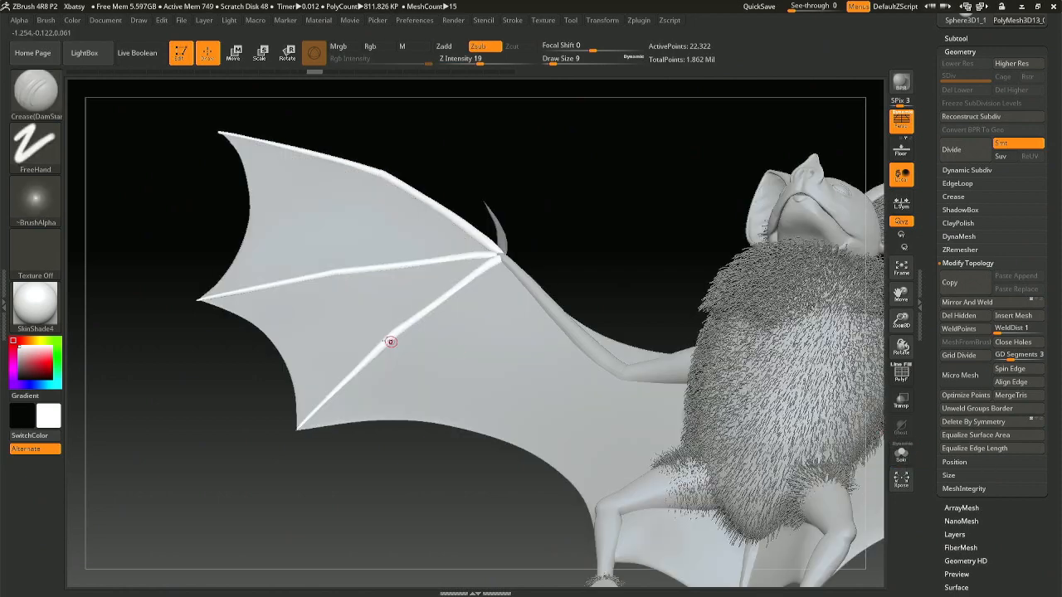
pyautogui.moveTo(391, 343); pyautogui.dragTo(390, 373, button='right')
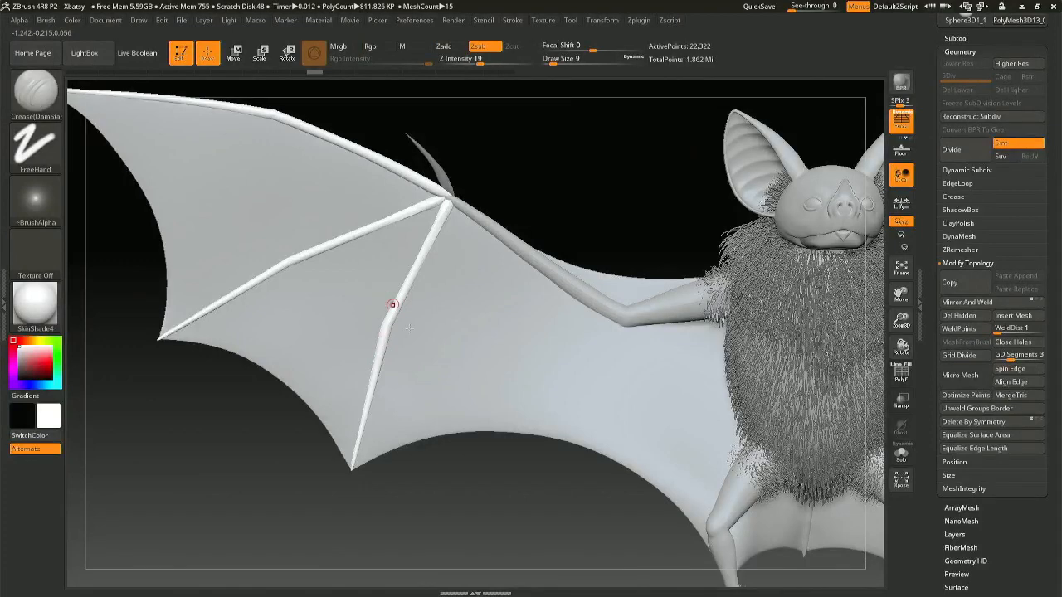
# - Switch to the Move brush on the forearm bones, set the draw size to 44 and reselect the finger bones
pyautogui.keyDown('alt'); pyautogui.click(597, 309); pyautogui.keyUp('alt')
pyautogui.press('b')
pyautogui.press('m')
pyautogui.press('v')
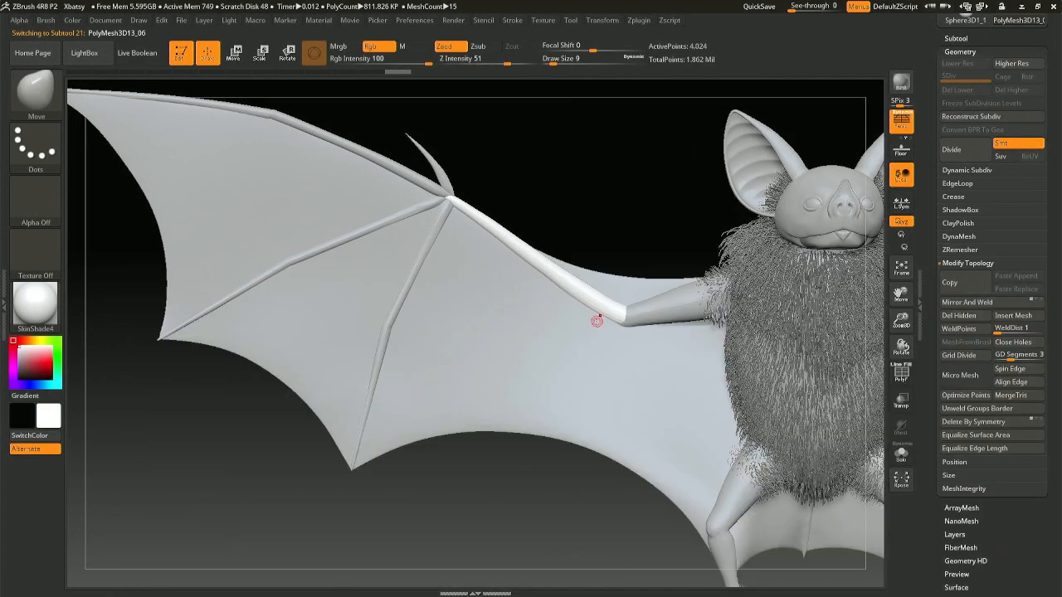
pyautogui.press('space')
pyautogui.moveTo(597, 324); pyautogui.dragTo(611, 332)
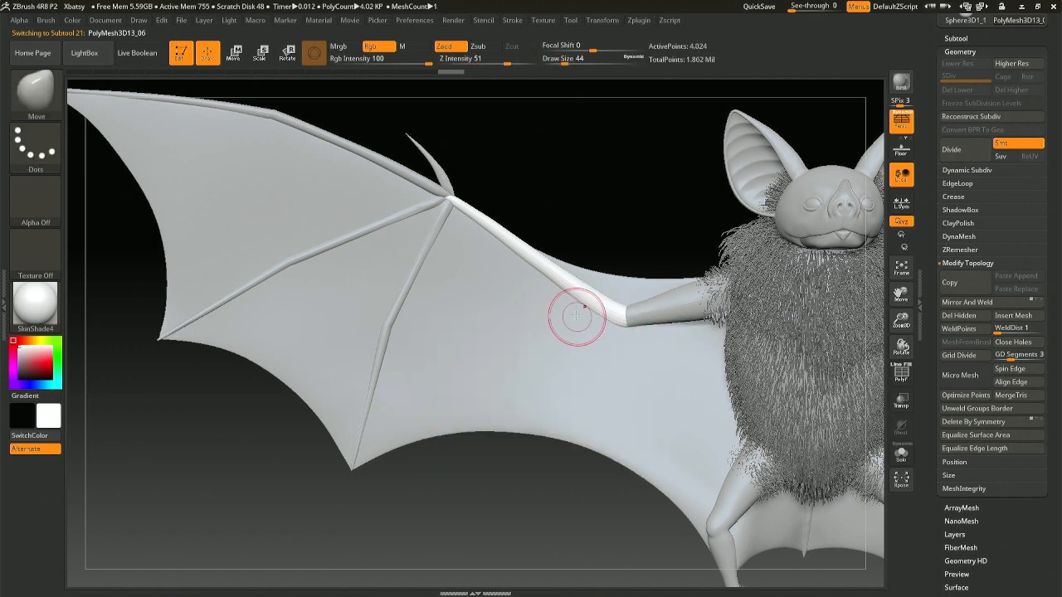
pyautogui.keyDown('alt'); pyautogui.click(437, 202); pyautogui.keyUp('alt')
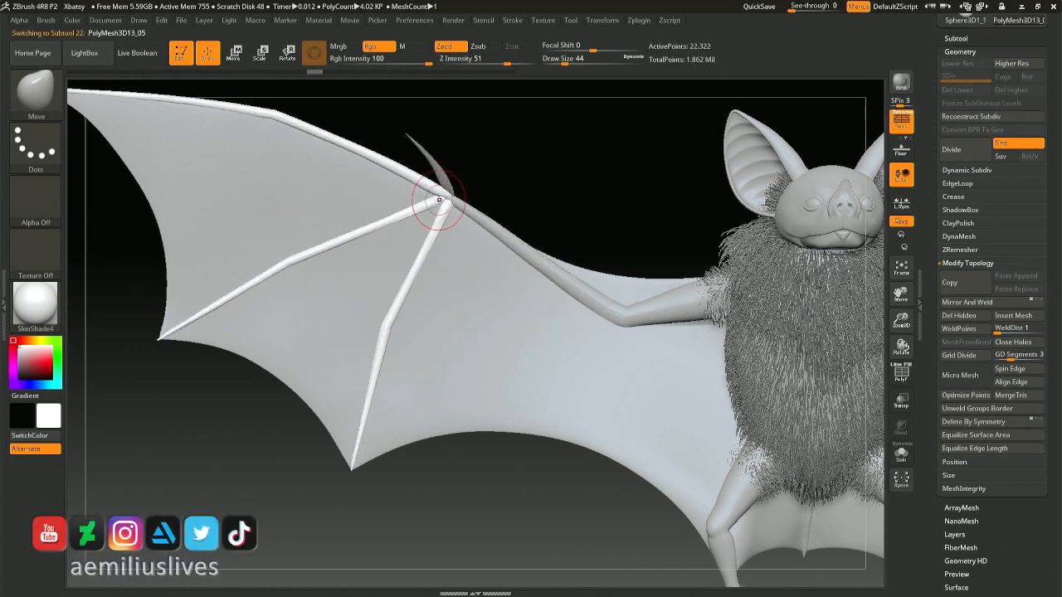
# - Switch to the Move Topological brush, check the finger bones from the front and back, and set the draw size to 62
pyautogui.press('b')
pyautogui.press('m')
pyautogui.press('t')
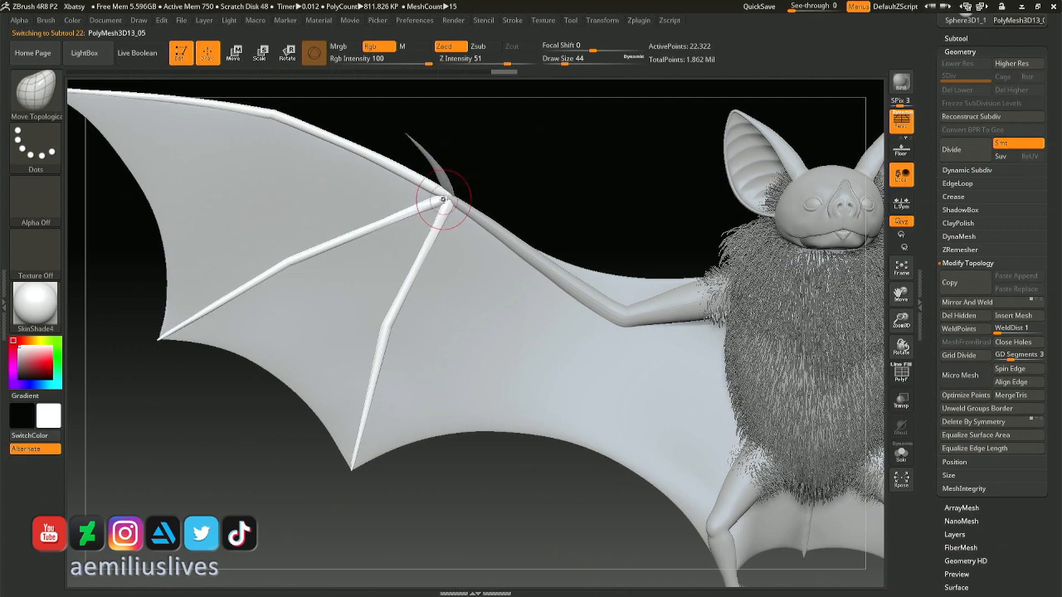
pyautogui.moveTo(443, 200); pyautogui.dragTo(557, 224, button='right')
pyautogui.moveTo(478, 212)
pyautogui.mouseDown(button='right')
pyautogui.moveTo(440, 205)
pyautogui.moveTo(511, 242)
pyautogui.mouseUp(button='right')
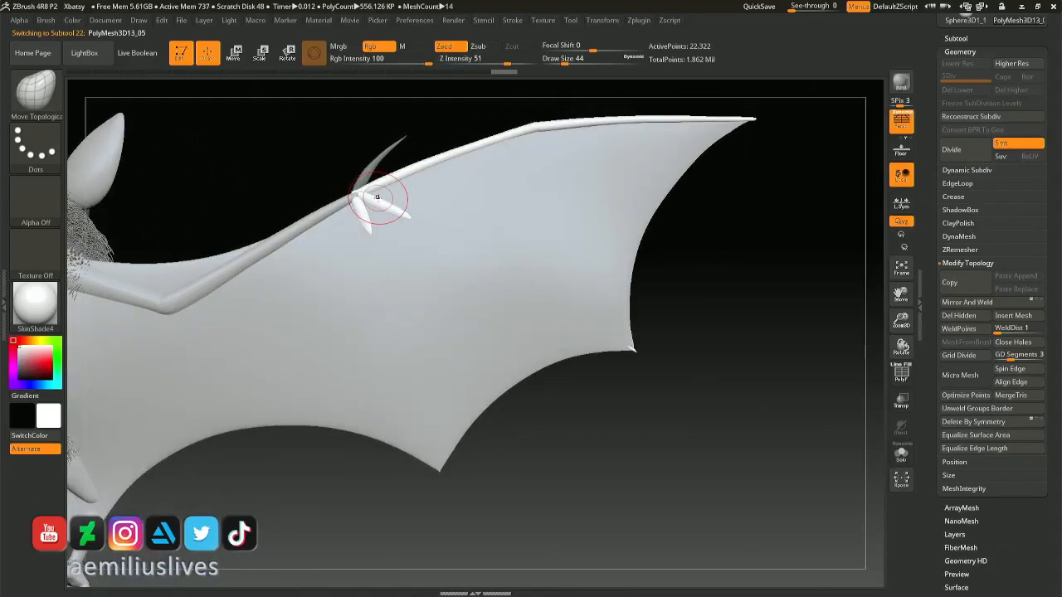
pyautogui.moveTo(386, 213)
pyautogui.mouseDown(button='right')
pyautogui.moveTo(355, 192)
pyautogui.moveTo(375, 206)
pyautogui.moveTo(282, 208)
pyautogui.moveTo(332, 170)
pyautogui.moveTo(372, 201)
pyautogui.moveTo(376, 168)
pyautogui.moveTo(448, 184)
pyautogui.moveTo(431, 242)
pyautogui.mouseUp(button='right')
pyautogui.moveTo(488, 289); pyautogui.dragTo(467, 319, button='right')
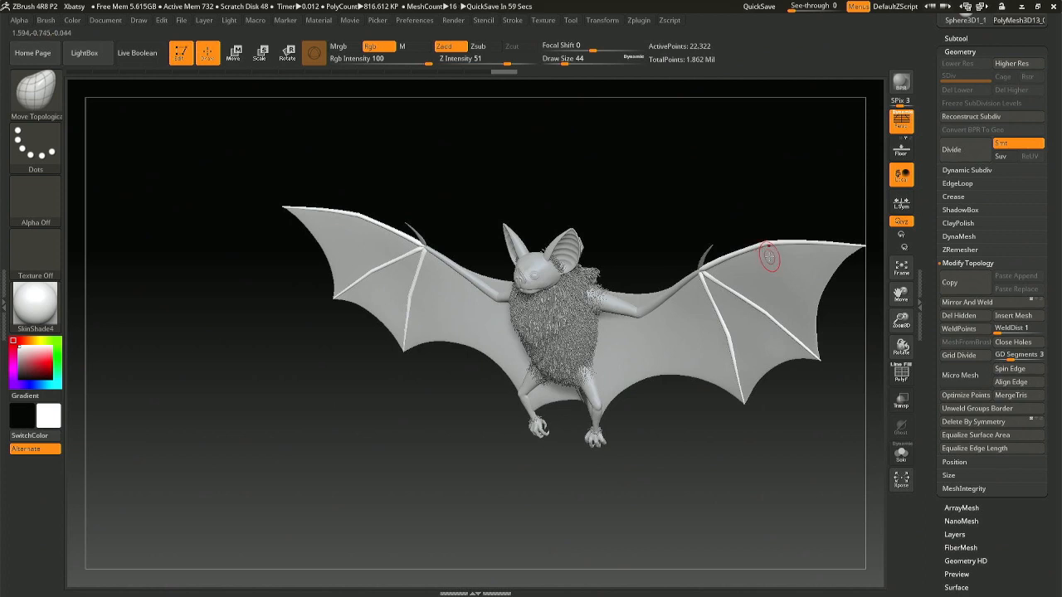
pyautogui.moveTo(494, 267); pyautogui.dragTo(564, 195, button='right')
pyautogui.press('space')
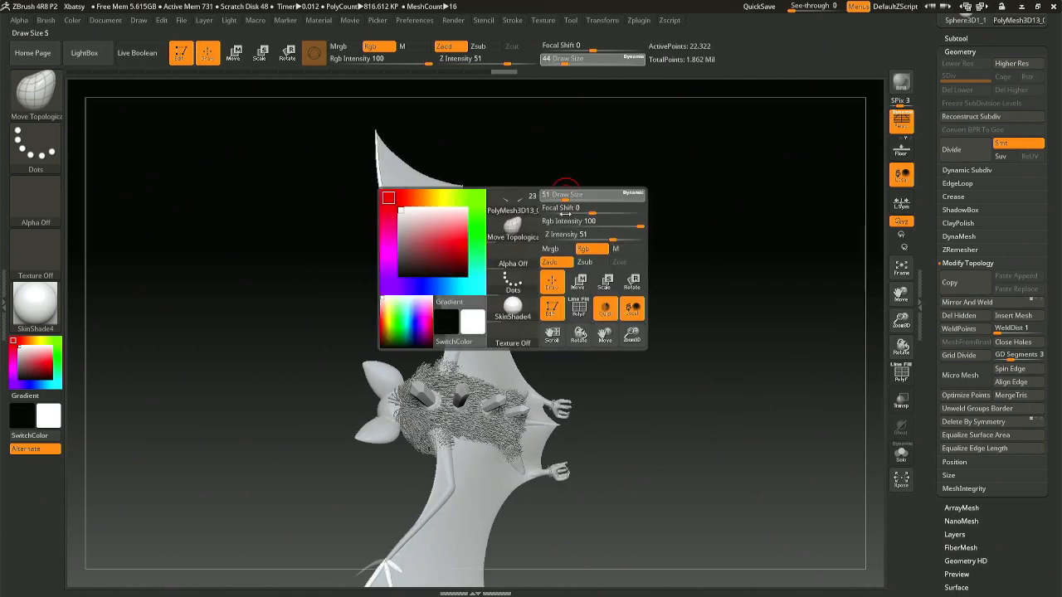
pyautogui.moveTo(613, 142); pyautogui.dragTo(588, 201, button='right')
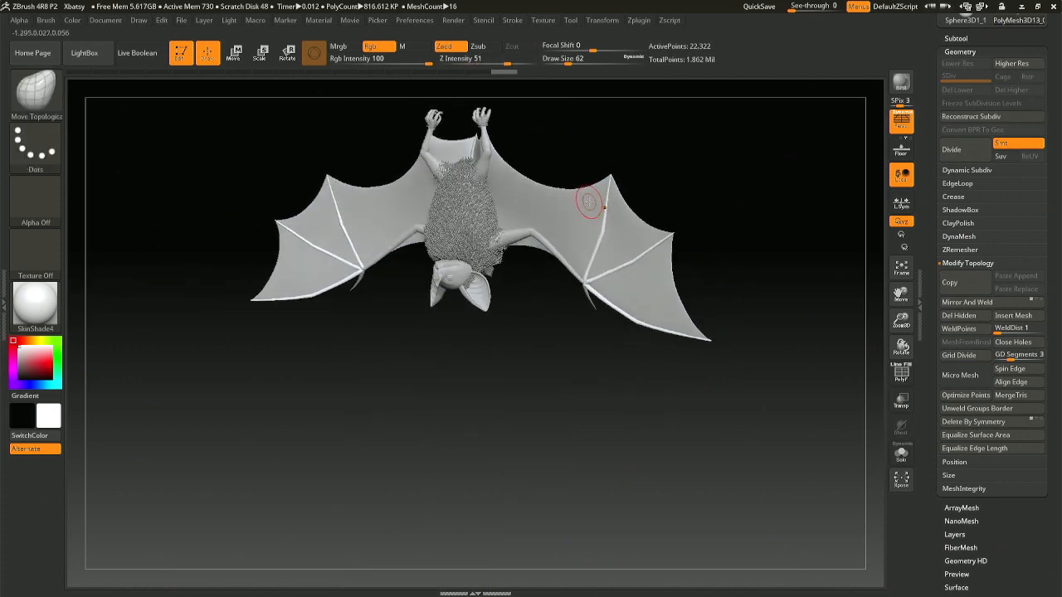
# - Render a best-preview image of the whole bat framed hanging upside down
pyautogui.keyDown('alt'); pyautogui.moveTo(636, 160); pyautogui.dragTo(665, 316, button='right'); pyautogui.keyUp('alt')
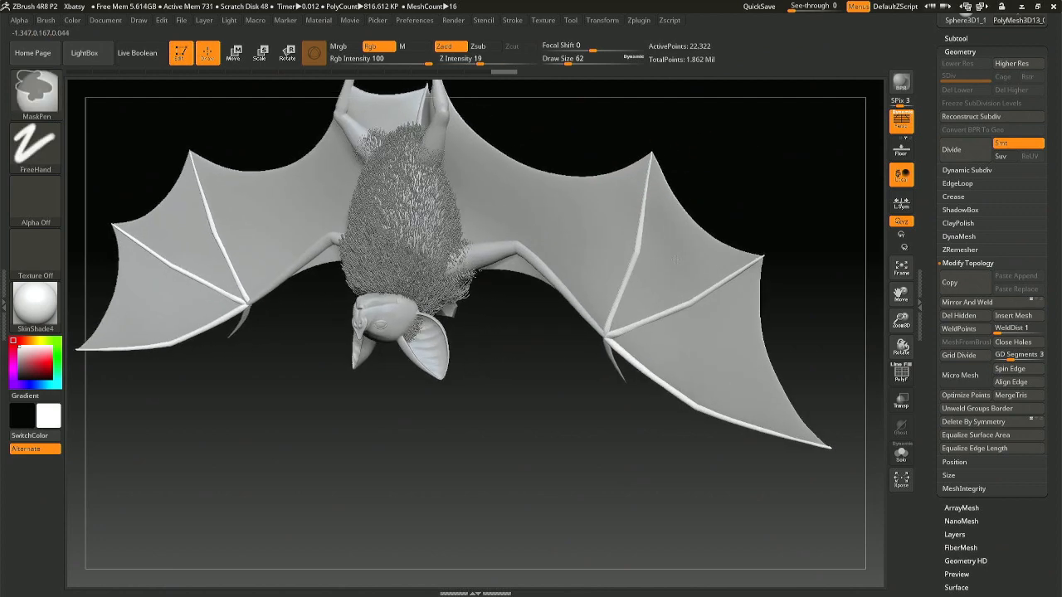
pyautogui.keyDown('alt'); pyautogui.moveTo(627, 219); pyautogui.dragTo(589, 136, button='right'); pyautogui.keyUp('alt')
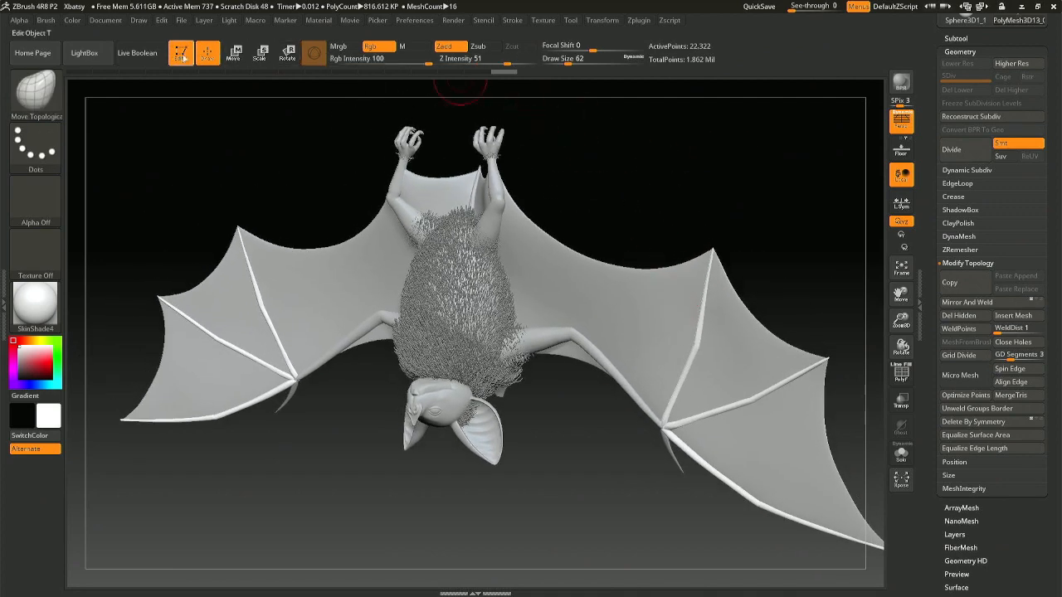
pyautogui.click(903, 83)
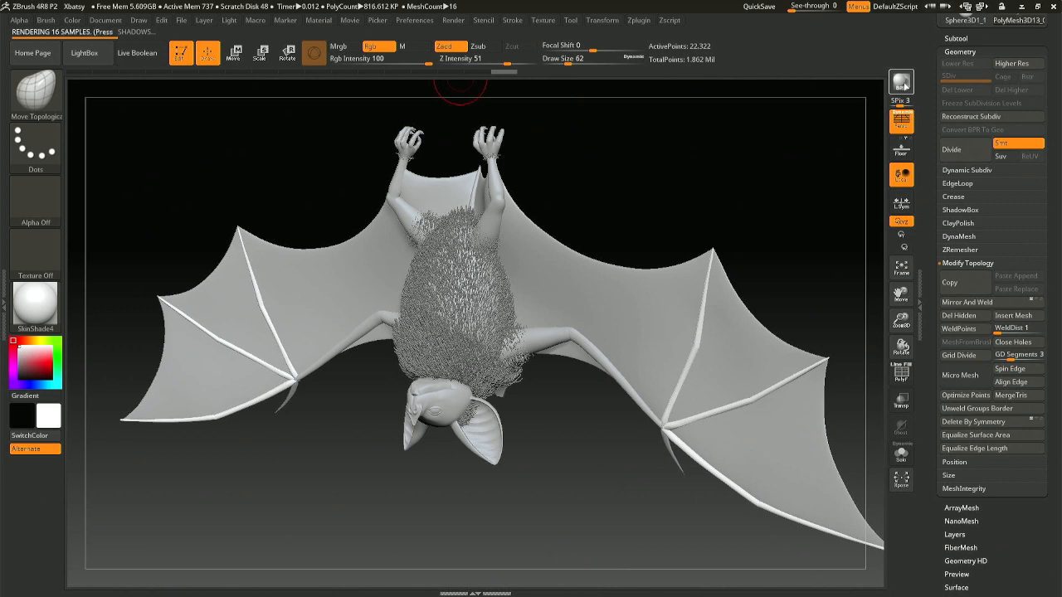
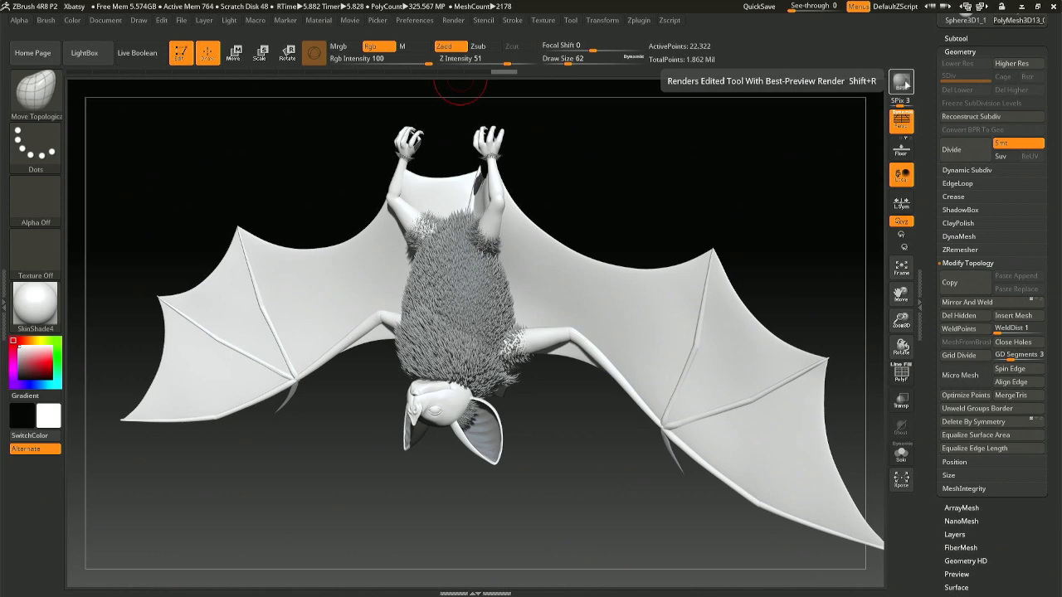
# - Examine where the upper arm bones enter the shoulder fur, checking them against the overlapping PolyMesh3D12 subtool
pyautogui.keyDown('ctrl'); pyautogui.moveTo(618, 239); pyautogui.dragTo(723, 244, button='right'); pyautogui.keyUp('ctrl')
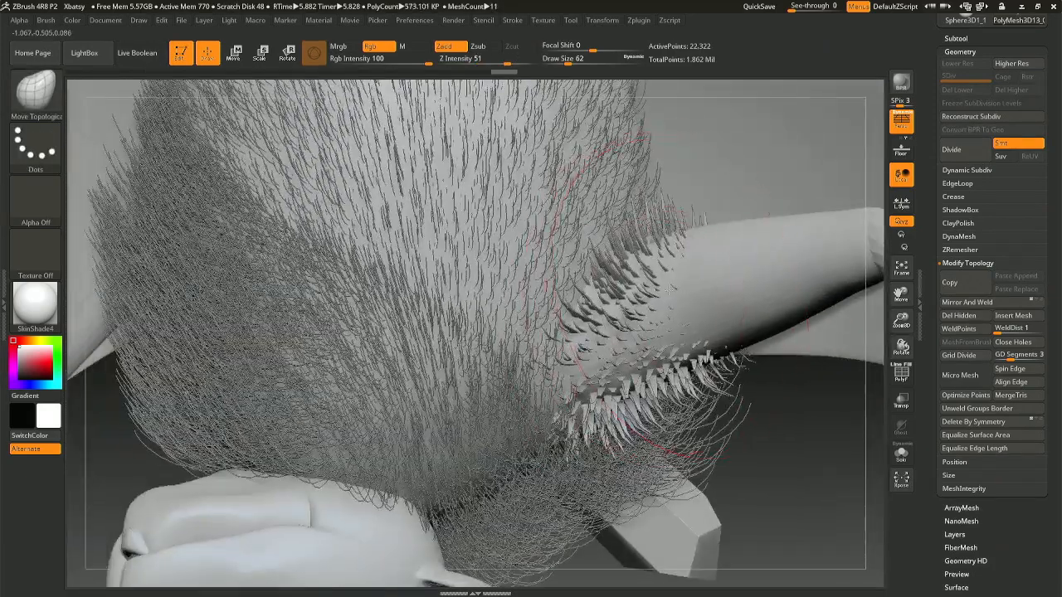
pyautogui.keyDown('alt'); pyautogui.click(680, 296); pyautogui.keyUp('alt')
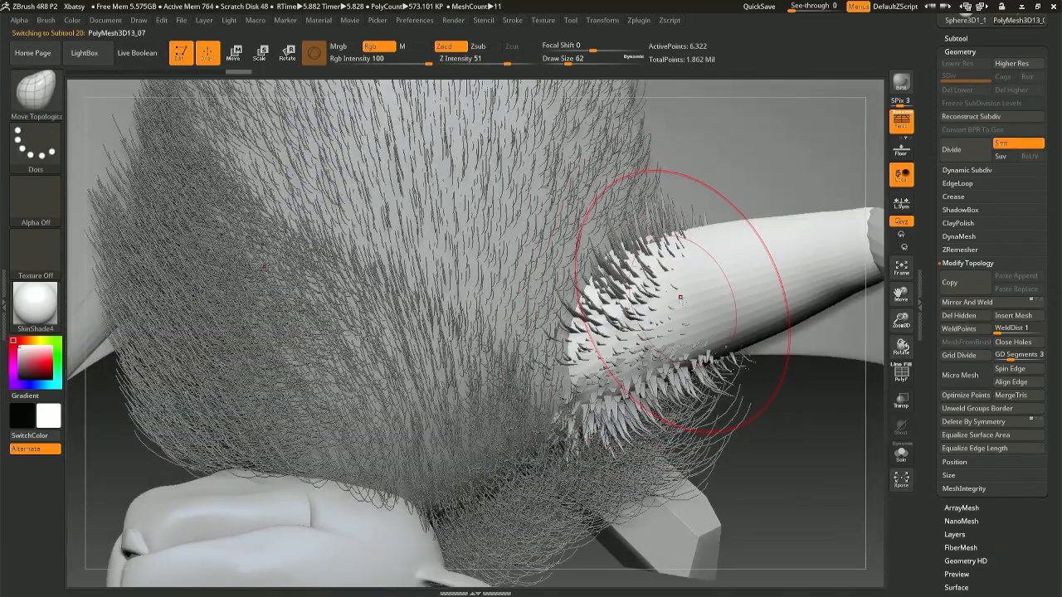
pyautogui.moveTo(680, 297)
pyautogui.mouseDown(button='right')
pyautogui.moveTo(706, 497)
pyautogui.moveTo(625, 208)
pyautogui.mouseUp(button='right')
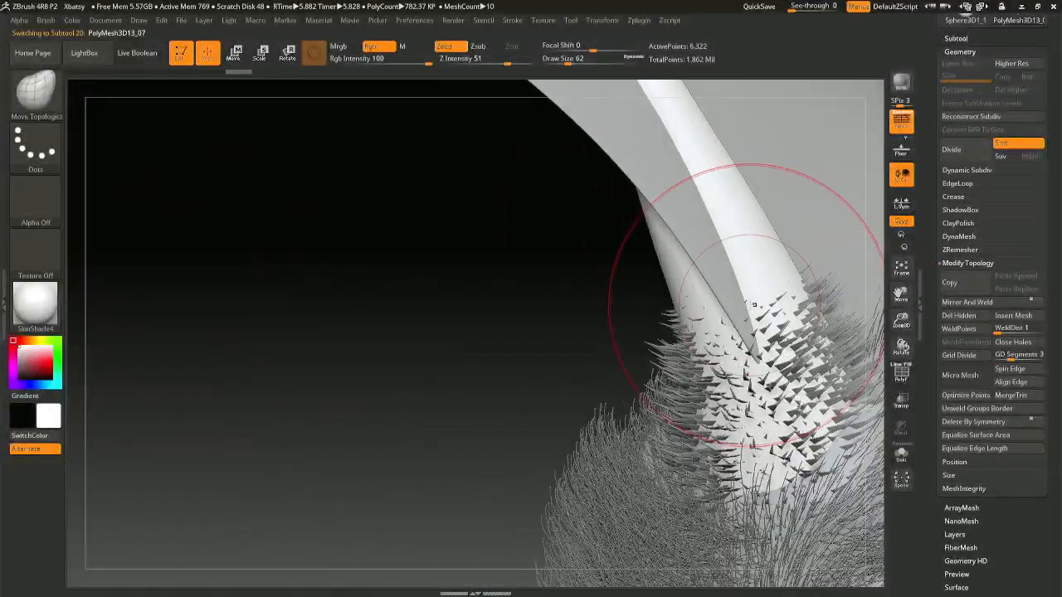
pyautogui.moveTo(754, 305); pyautogui.dragTo(734, 274, button='right')
pyautogui.press('n')
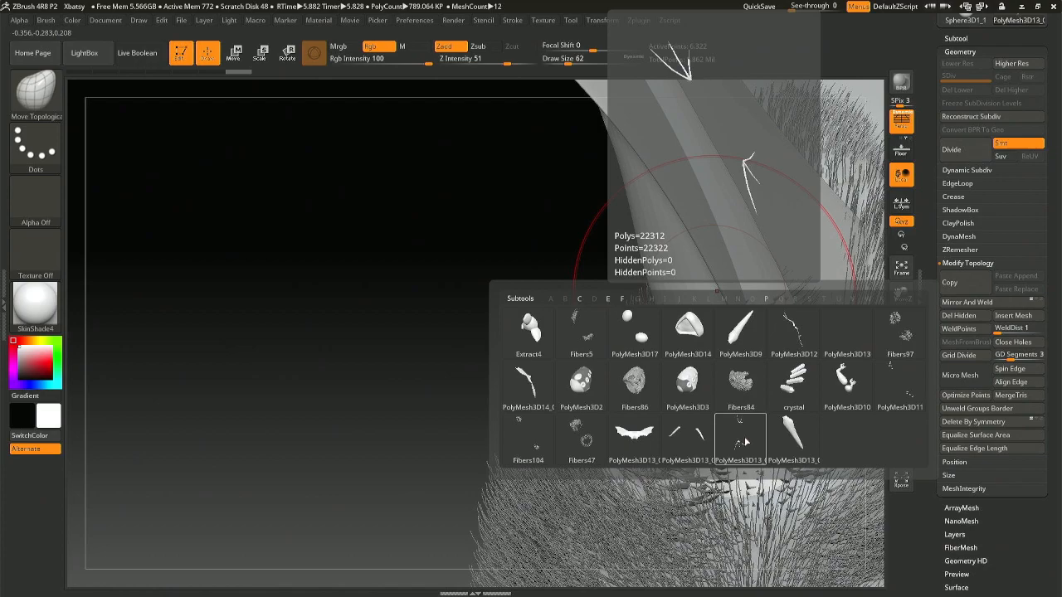
pyautogui.click(794, 332)
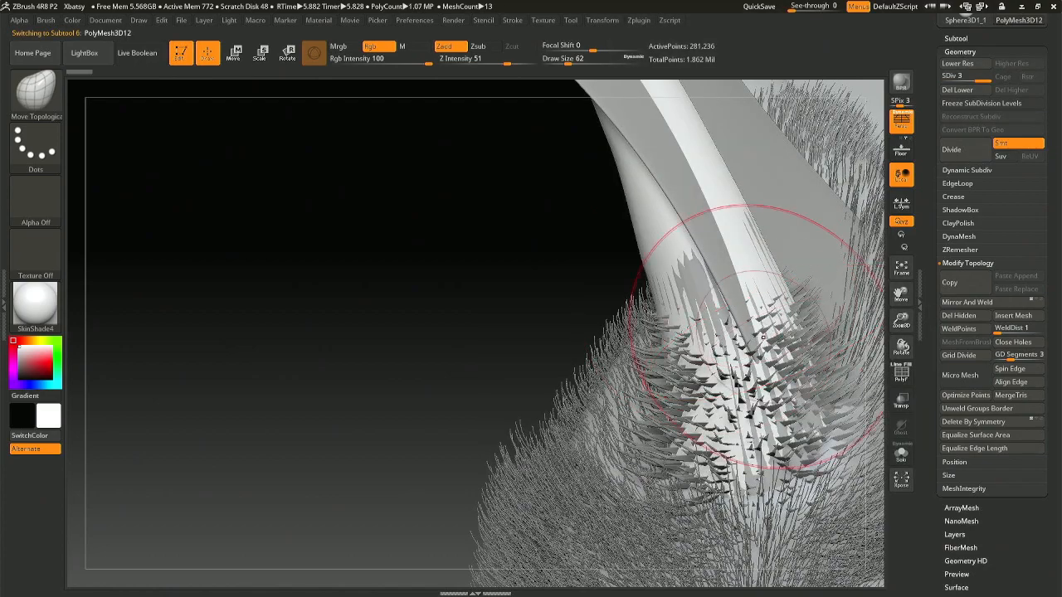
pyautogui.moveTo(415, 318)
pyautogui.mouseDown()
pyautogui.moveTo(581, 320)
pyautogui.moveTo(630, 308)
pyautogui.mouseUp()
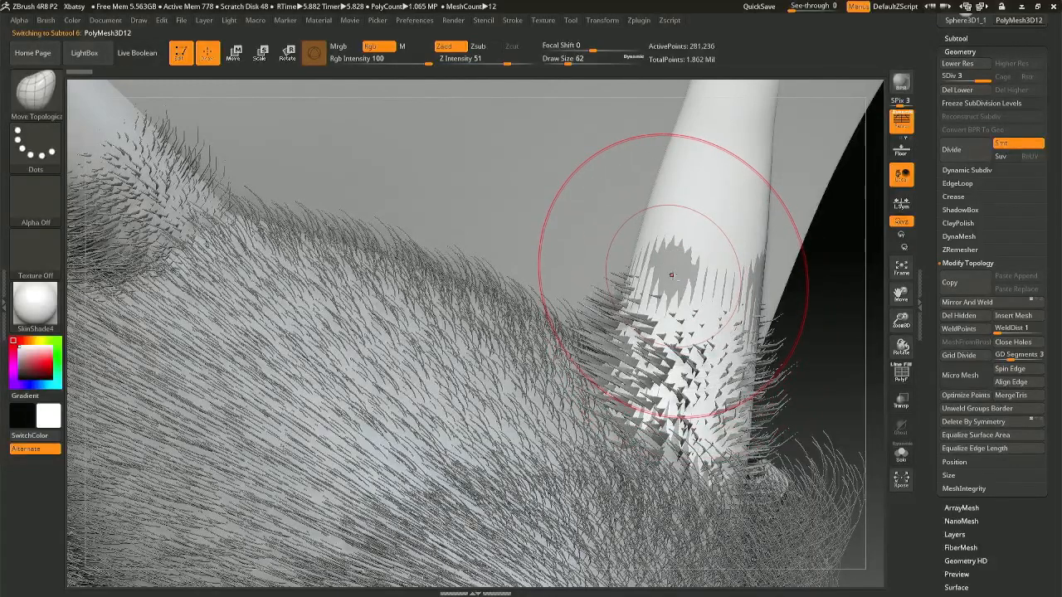
# - Reselect the upper arm bones, inflate them slightly with the Inflate deformation, and set the draw size to 97
pyautogui.keyDown('alt'); pyautogui.click(674, 286); pyautogui.keyUp('alt')
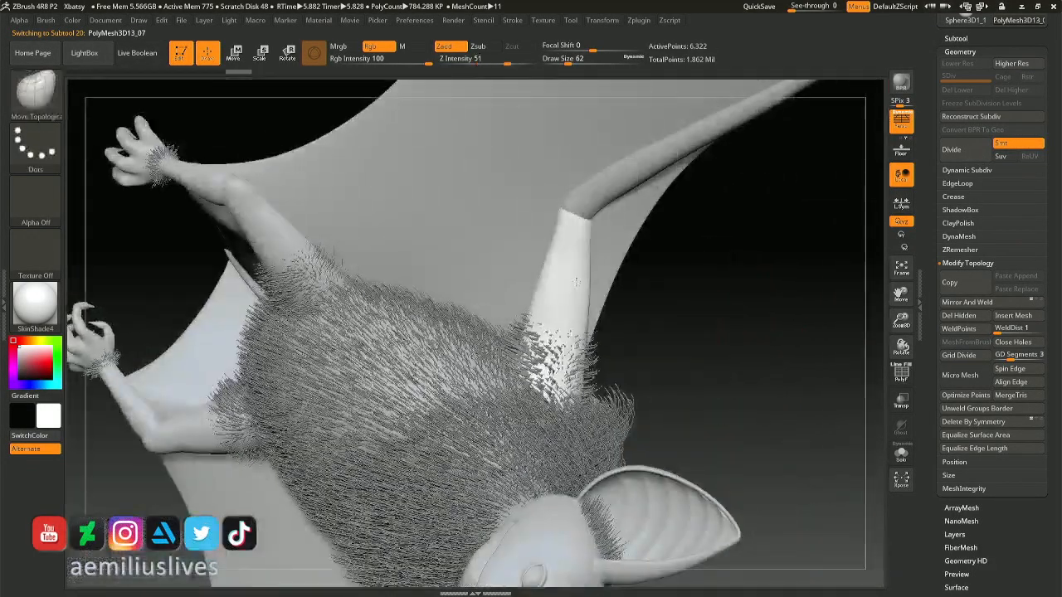
pyautogui.scroll(-2, 1036, 479)
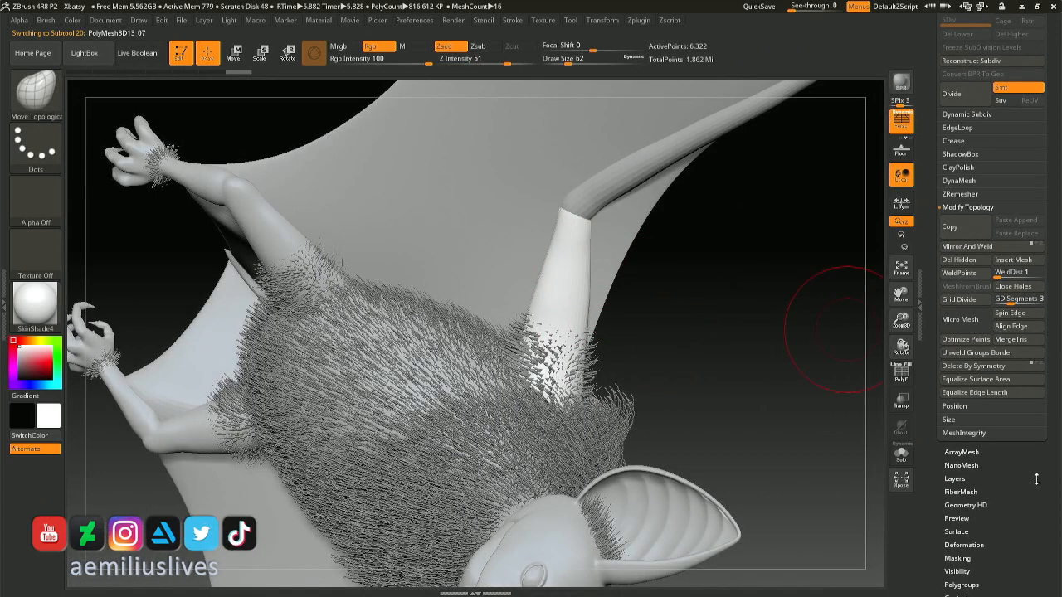
pyautogui.click(982, 543)
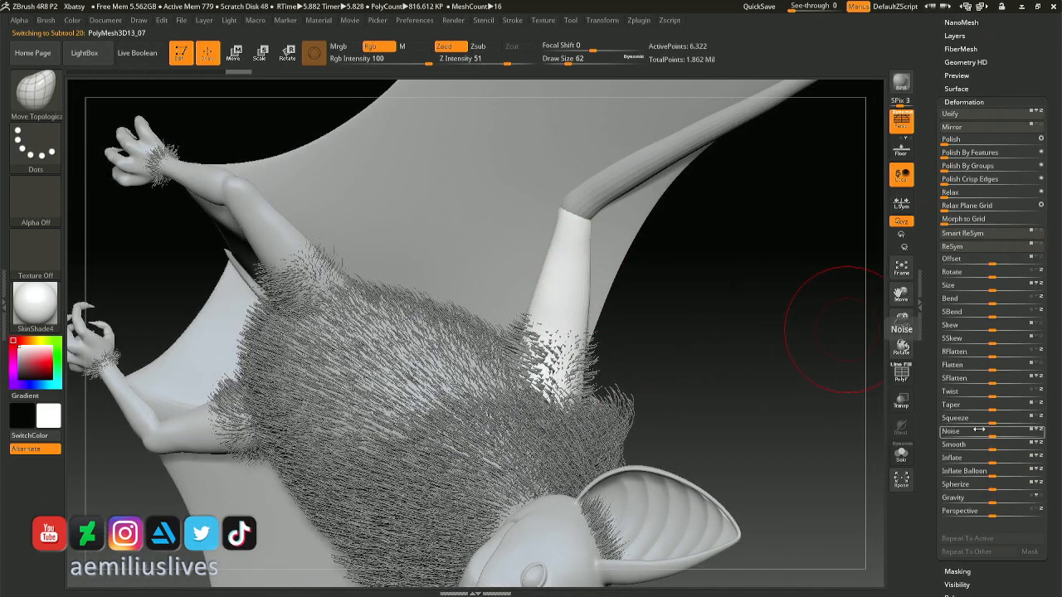
pyautogui.click(969, 457)
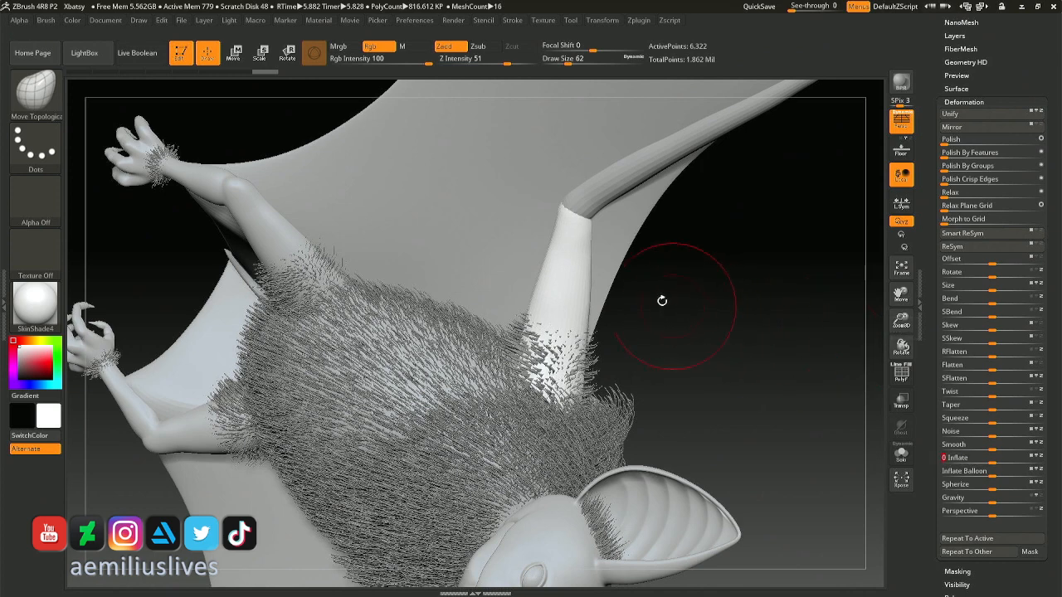
pyautogui.press('space')
pyautogui.moveTo(580, 247); pyautogui.dragTo(594, 247)
pyautogui.press('shift')
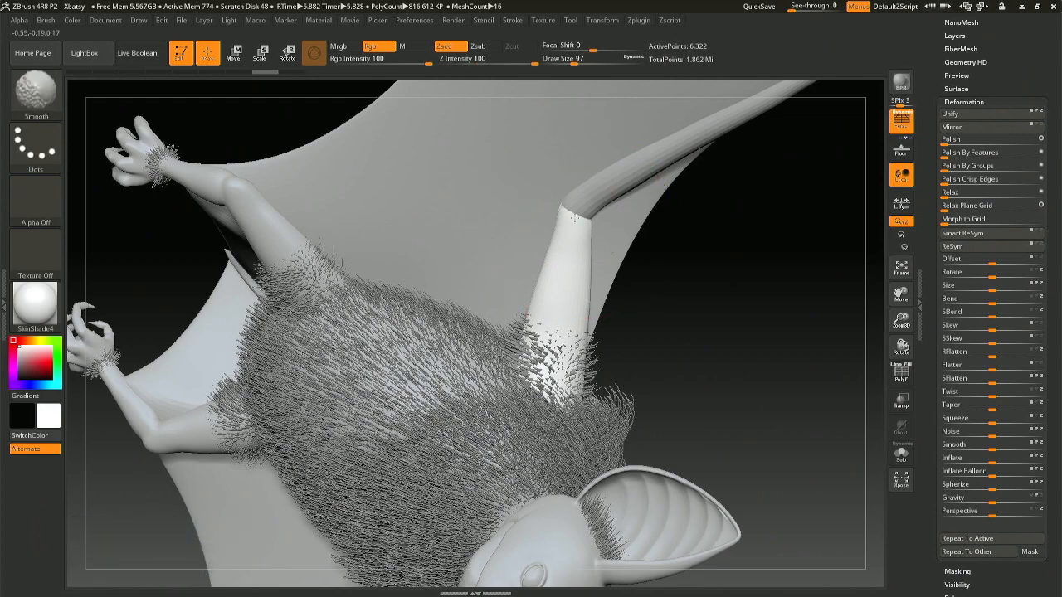
pyautogui.moveTo(612, 253)
pyautogui.mouseDown(button='right')
pyautogui.moveTo(564, 240)
pyautogui.moveTo(506, 199)
pyautogui.moveTo(463, 214)
pyautogui.moveTo(628, 159)
pyautogui.moveTo(486, 246)
pyautogui.moveTo(462, 222)
pyautogui.mouseUp(button='right')
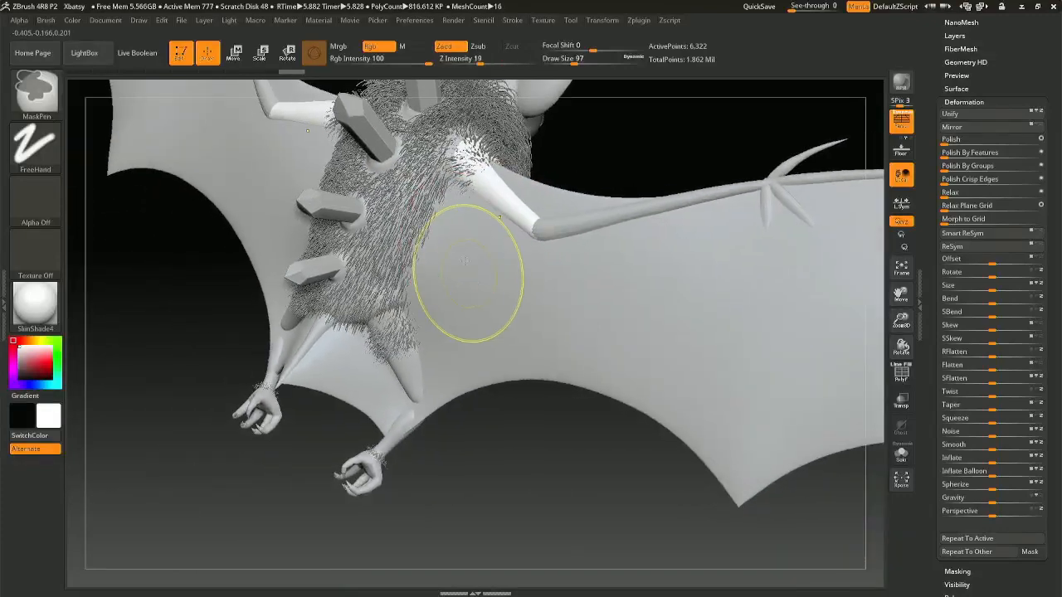
# - Select the wing membrane around the legs and set the draw size to 46
pyautogui.moveTo(465, 260)
pyautogui.keyDown('ctrl'); pyautogui.mouseDown(button='right')
pyautogui.moveTo(452, 232)
pyautogui.moveTo(419, 390)
pyautogui.moveTo(480, 249)
pyautogui.moveTo(493, 274)
pyautogui.mouseUp(button='right'); pyautogui.keyUp('ctrl')
pyautogui.keyDown('alt'); pyautogui.click(452, 272); pyautogui.keyUp('alt')
pyautogui.moveTo(398, 263)
pyautogui.keyDown('shift'); pyautogui.mouseDown()
pyautogui.moveTo(409, 269)
pyautogui.moveTo(389, 262)
pyautogui.mouseUp(); pyautogui.keyUp('shift')
pyautogui.press('space')
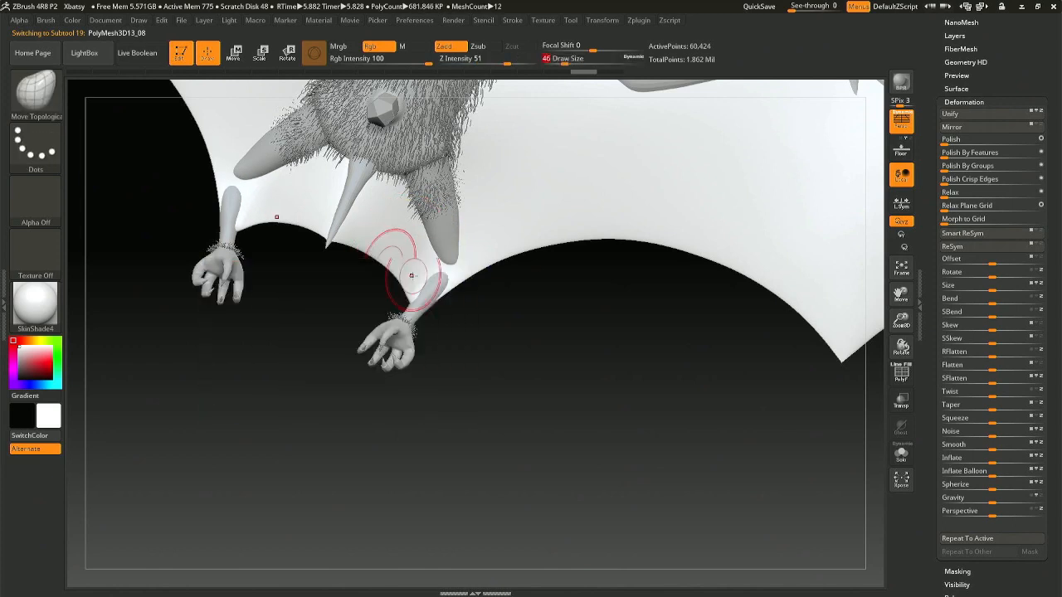
# - Try masking the wing membrane's edge beside the knees and clear the mask
pyautogui.press('ctrl')
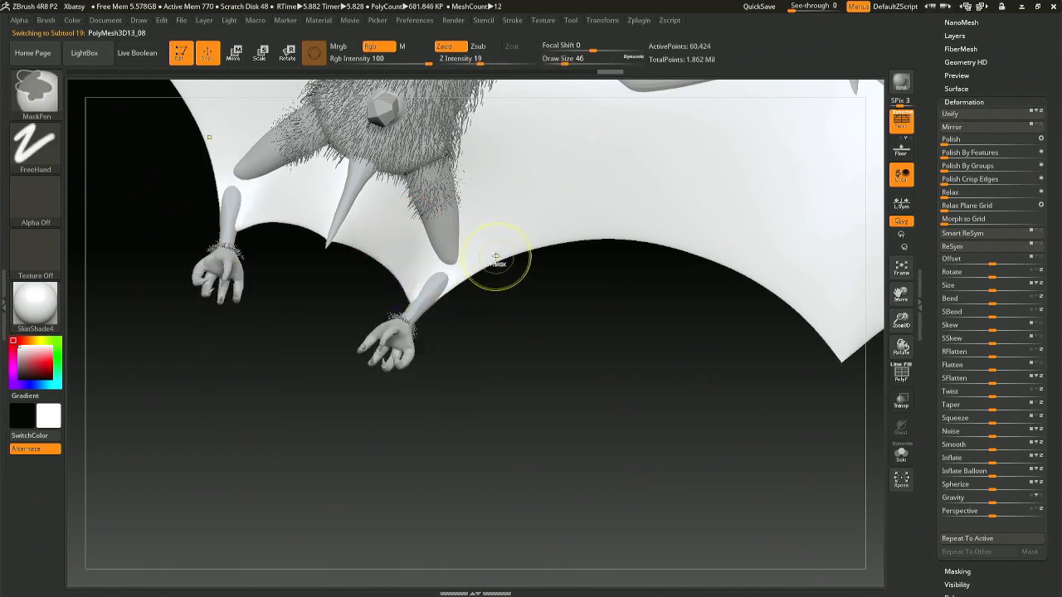
pyautogui.keyDown('ctrl'); pyautogui.click(495, 259); pyautogui.keyUp('ctrl')
pyautogui.press('shift')
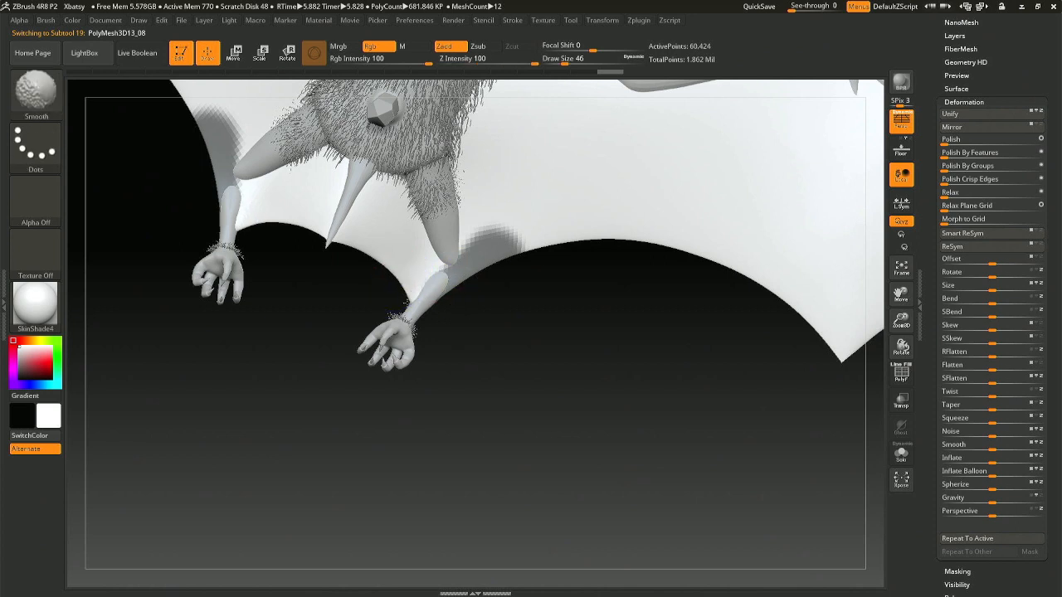
pyautogui.keyDown('shift'); pyautogui.moveTo(419, 270); pyautogui.dragTo(422, 245); pyautogui.keyUp('shift')
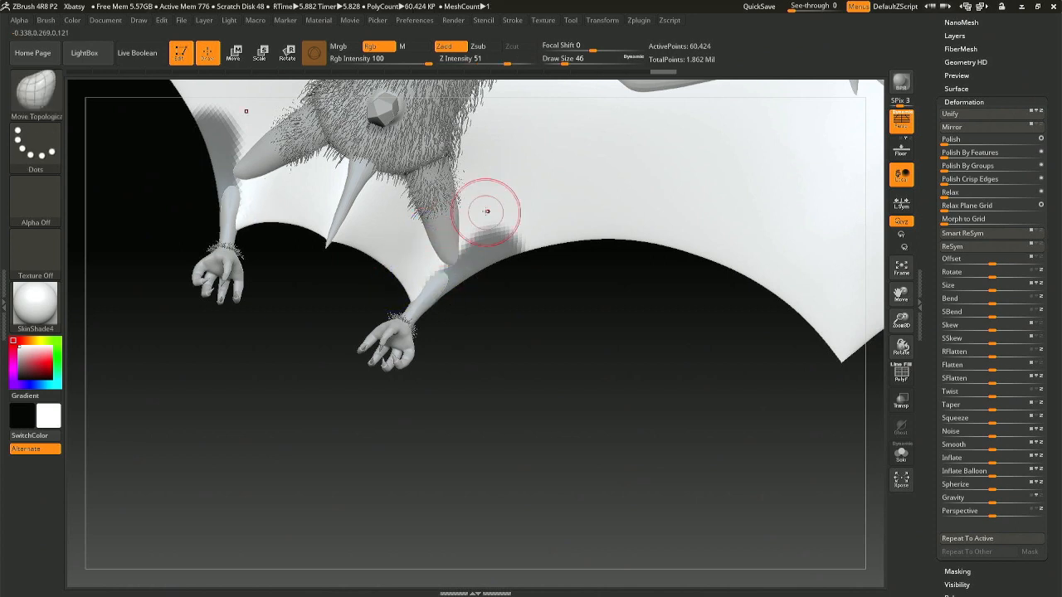
pyautogui.keyDown('ctrl'); pyautogui.click(489, 260); pyautogui.keyUp('ctrl')
pyautogui.keyDown('ctrl'); pyautogui.click(499, 263); pyautogui.keyUp('ctrl')
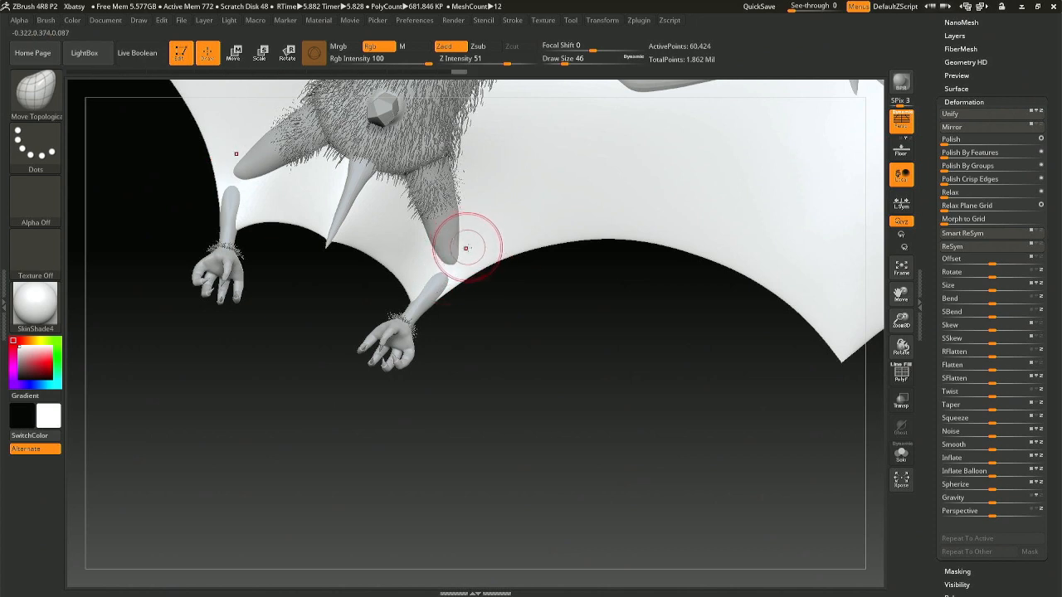
# - Switch to the Crease (DamStandard) brush at draw size 29, try pushing in the membrane behind the knees, and undo the stroke
pyautogui.press('b')
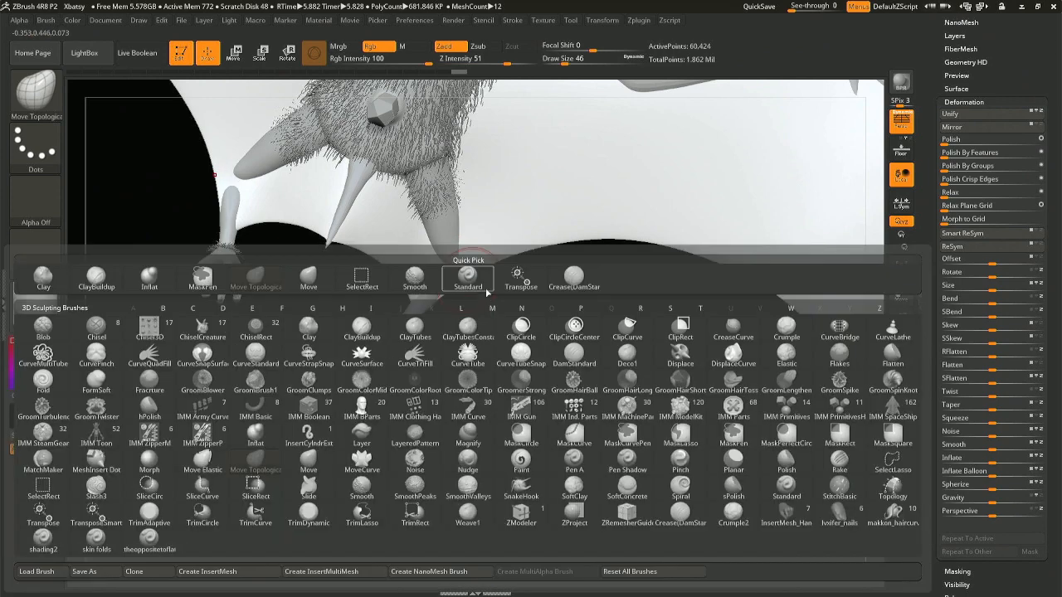
pyautogui.click(571, 280)
pyautogui.press('space')
pyautogui.moveTo(447, 267); pyautogui.dragTo(444, 267)
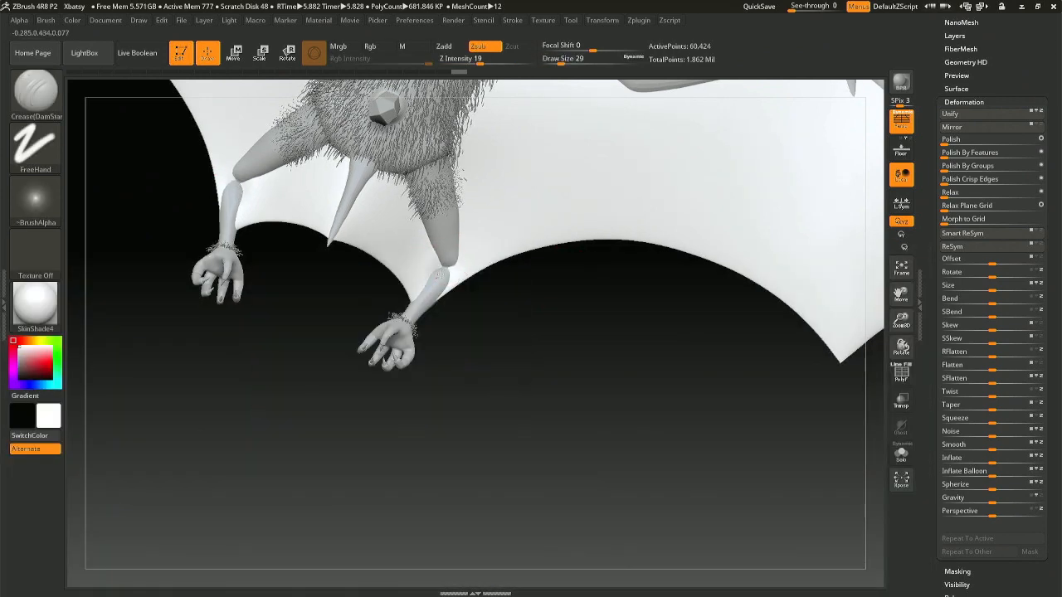
pyautogui.hotkey('ctrl', 'z')
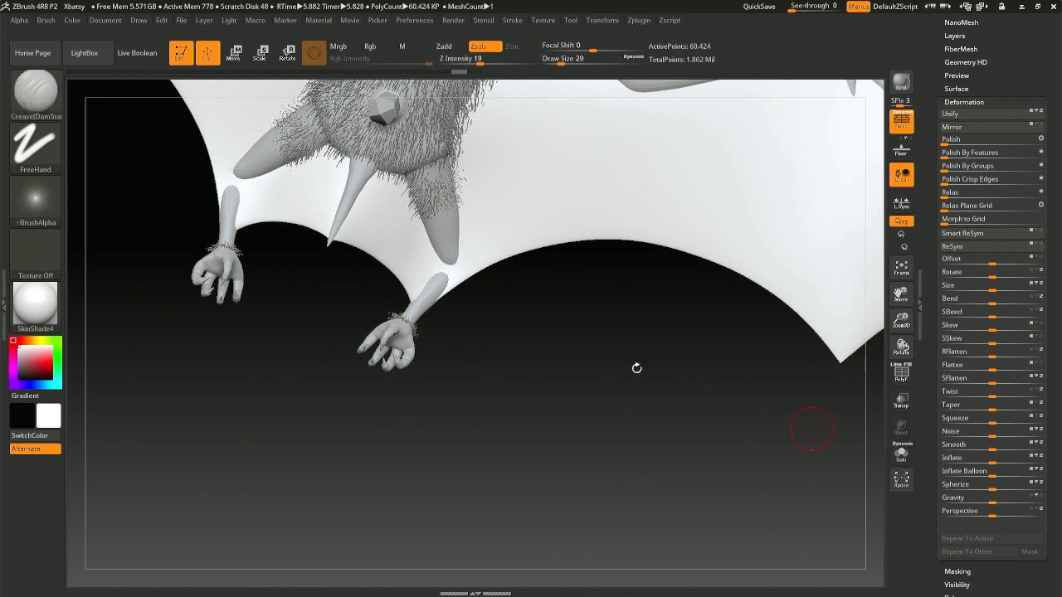
# - Isolate the wing membrane, smooth out the bulges behind the knees, and bring the rest of the bat back into view
pyautogui.click(902, 454)
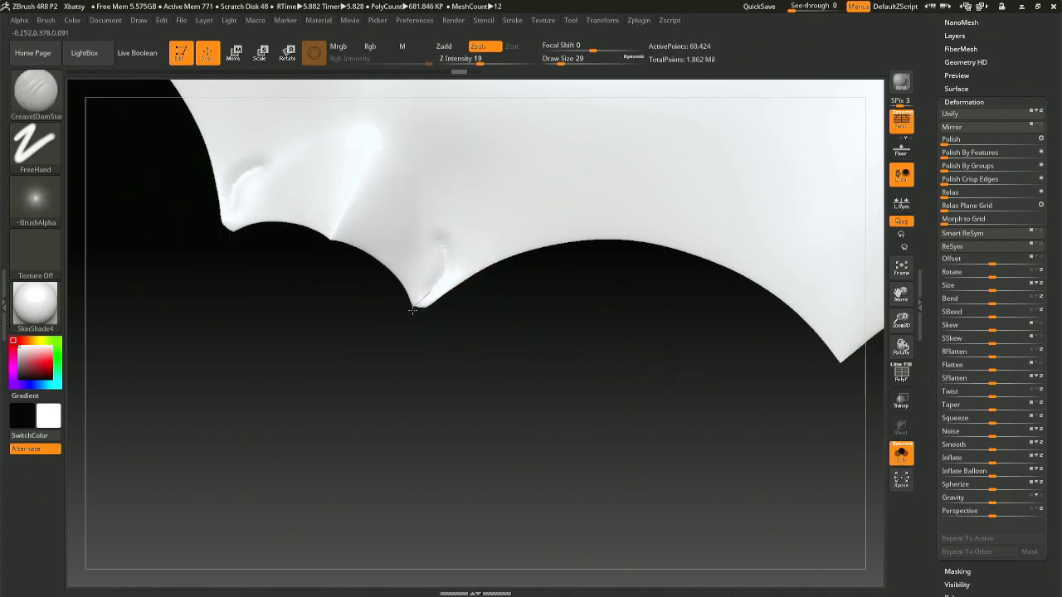
pyautogui.moveTo(408, 316); pyautogui.dragTo(411, 312)
pyautogui.keyDown('shift'); pyautogui.moveTo(443, 240); pyautogui.dragTo(440, 221); pyautogui.keyUp('shift')
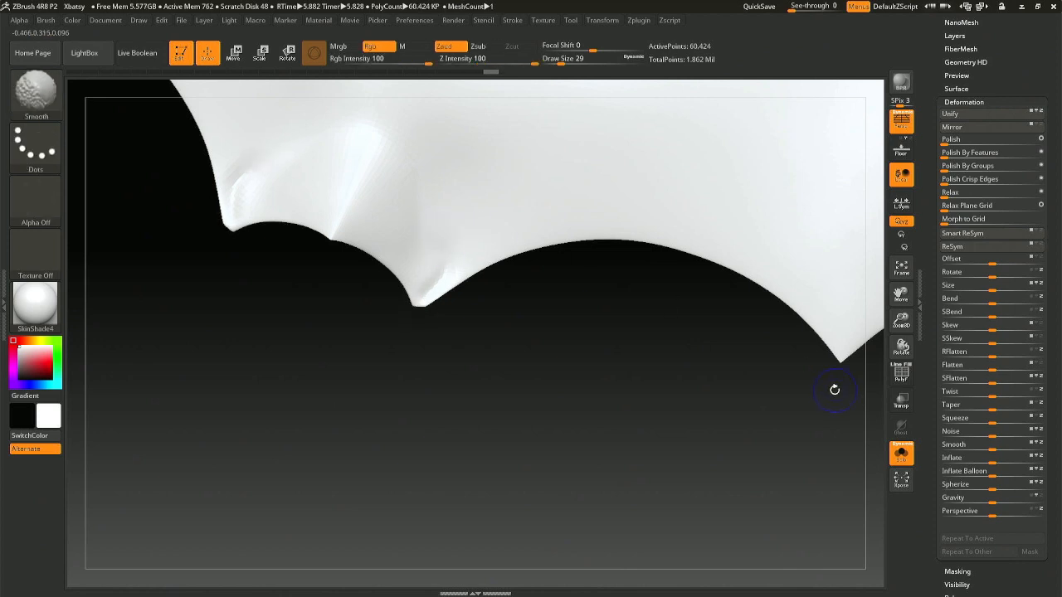
pyautogui.click(900, 453)
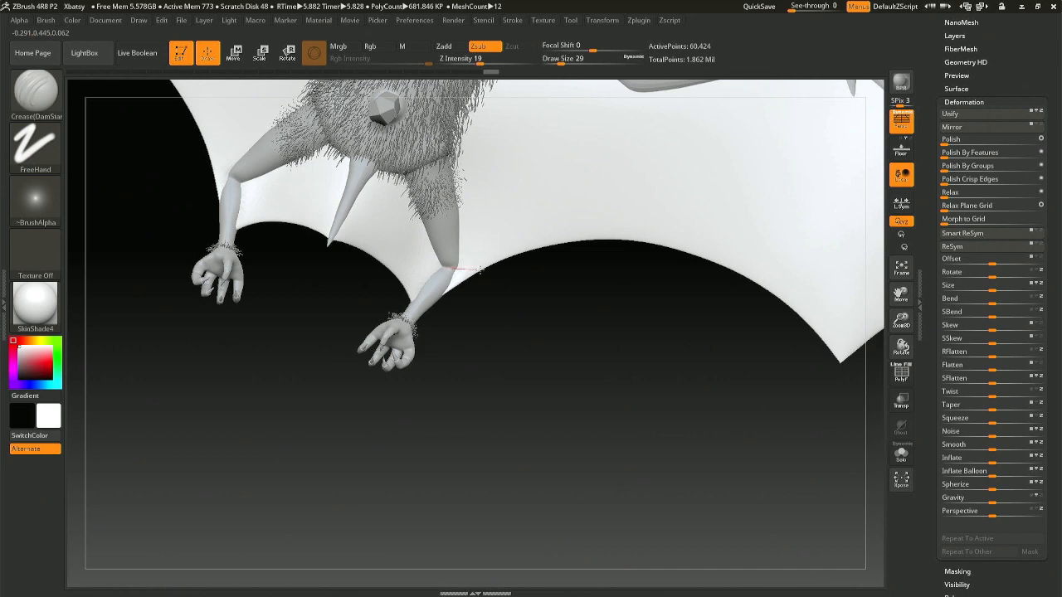
pyautogui.press('shift')
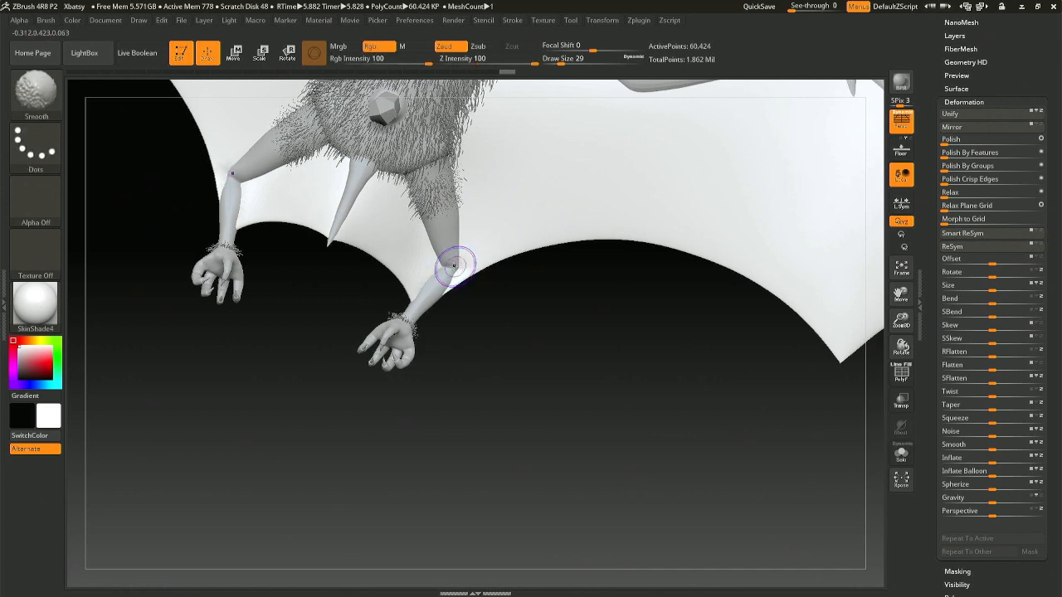
# - Check how the legs, membrane and wing bones fit together from the front of the whole bat
pyautogui.moveTo(493, 296)
pyautogui.mouseDown()
pyautogui.moveTo(509, 308)
pyautogui.moveTo(378, 208)
pyautogui.mouseUp()
pyautogui.press('shift')
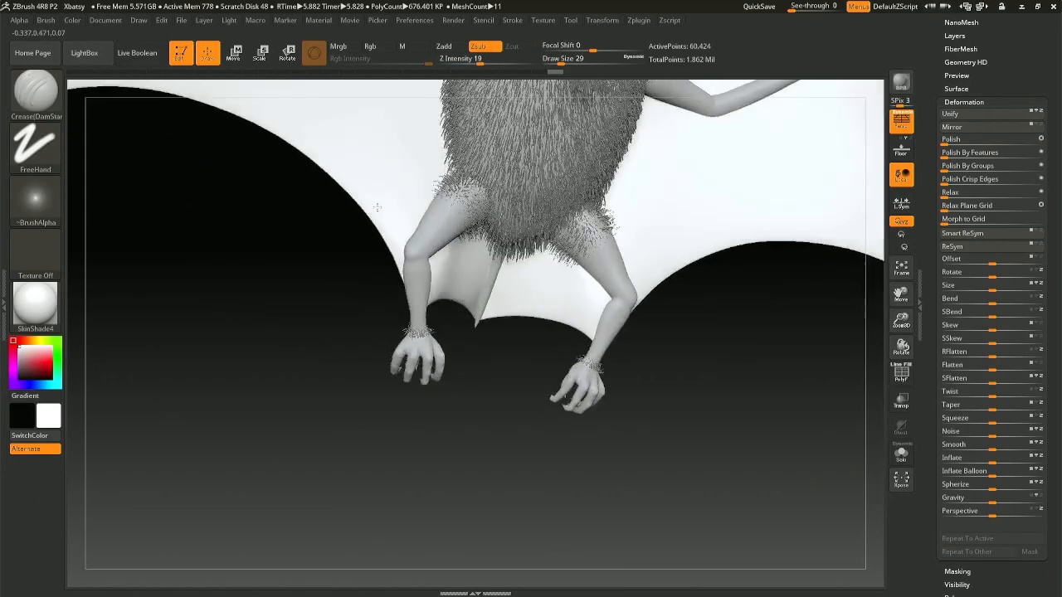
pyautogui.keyDown('shift'); pyautogui.moveTo(377, 208); pyautogui.dragTo(373, 209, button='right'); pyautogui.keyUp('shift')
pyautogui.moveTo(453, 275)
pyautogui.mouseDown(button='right')
pyautogui.moveTo(428, 263)
pyautogui.moveTo(447, 286)
pyautogui.moveTo(385, 284)
pyautogui.moveTo(399, 283)
pyautogui.mouseUp(button='right')
pyautogui.keyDown('alt'); pyautogui.moveTo(380, 212); pyautogui.dragTo(490, 381, button='right'); pyautogui.keyUp('alt')
pyautogui.keyDown('alt'); pyautogui.moveTo(371, 287); pyautogui.dragTo(405, 298, button='right'); pyautogui.keyUp('alt')
pyautogui.moveTo(400, 249)
pyautogui.mouseDown(button='right')
pyautogui.moveTo(417, 180)
pyautogui.moveTo(398, 280)
pyautogui.moveTo(341, 221)
pyautogui.moveTo(502, 229)
pyautogui.moveTo(472, 244)
pyautogui.mouseUp(button='right')
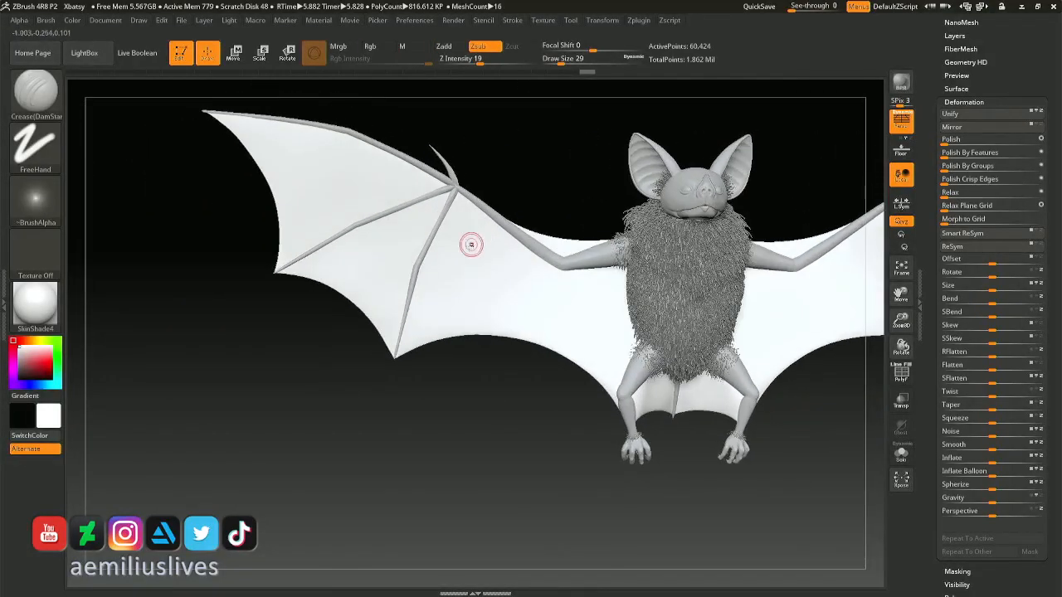
# - Turn on BackfaceMask in the Crease (DamStandard) brush's auto masking settings
pyautogui.click(45, 20)
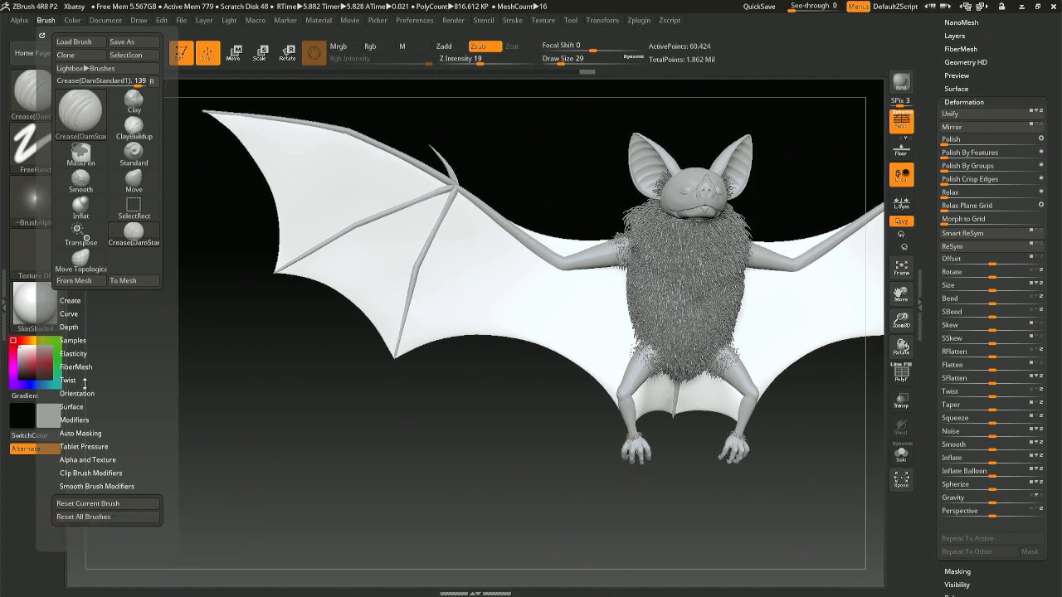
pyautogui.click(83, 432)
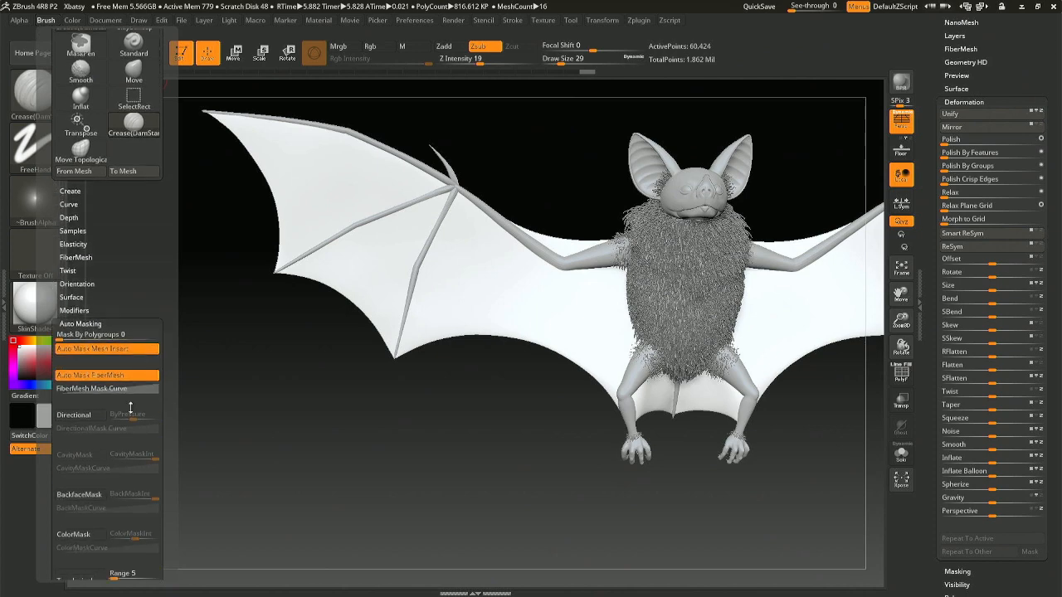
pyautogui.click(79, 495)
# - Try masking the membrane along the middle finger bone at draw size 20, check the back of the wing, and clear the mask
pyautogui.moveTo(382, 248)
pyautogui.keyDown('ctrl'); pyautogui.mouseDown()
pyautogui.moveTo(402, 214)
pyautogui.moveTo(373, 207)
pyautogui.moveTo(344, 232)
pyautogui.mouseUp(); pyautogui.keyUp('ctrl')
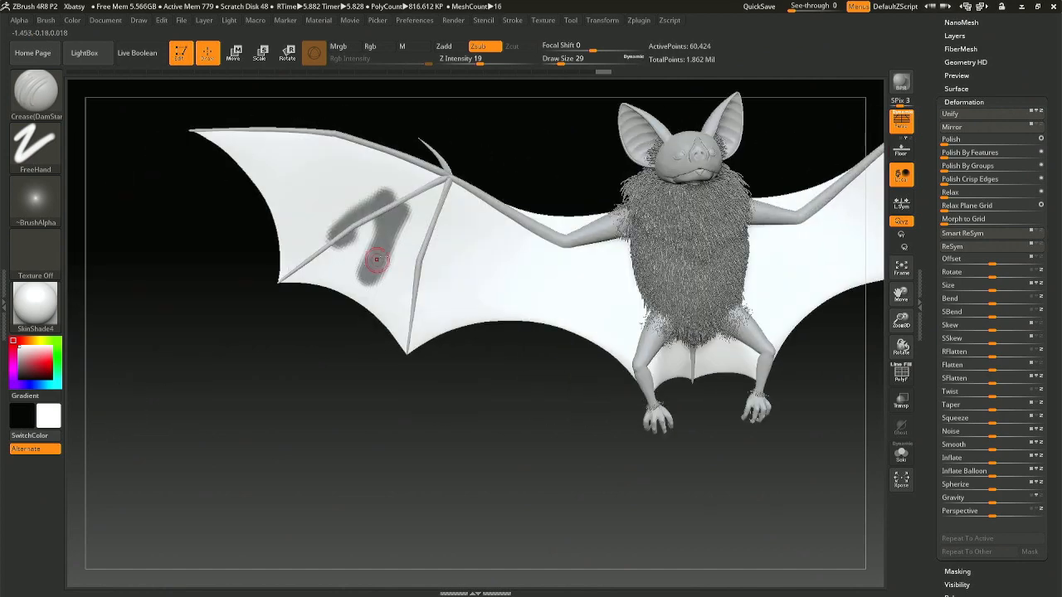
pyautogui.keyDown('ctrl'); pyautogui.click(398, 238); pyautogui.keyUp('ctrl')
pyautogui.press('space')
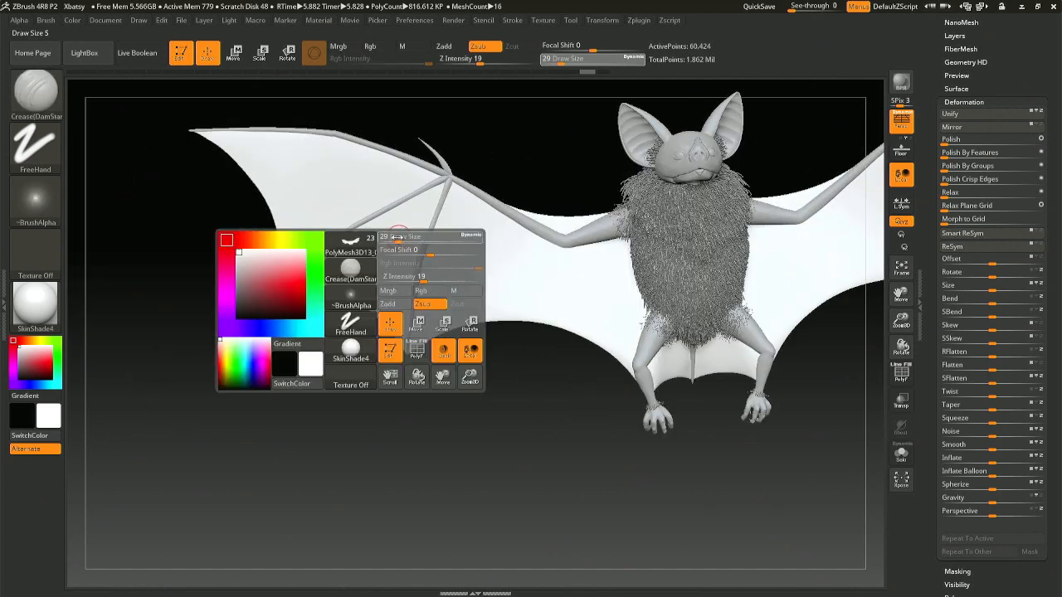
pyautogui.moveTo(394, 238)
pyautogui.keyDown('ctrl'); pyautogui.mouseDown()
pyautogui.moveTo(419, 208)
pyautogui.moveTo(365, 248)
pyautogui.moveTo(324, 253)
pyautogui.mouseUp(); pyautogui.keyUp('ctrl')
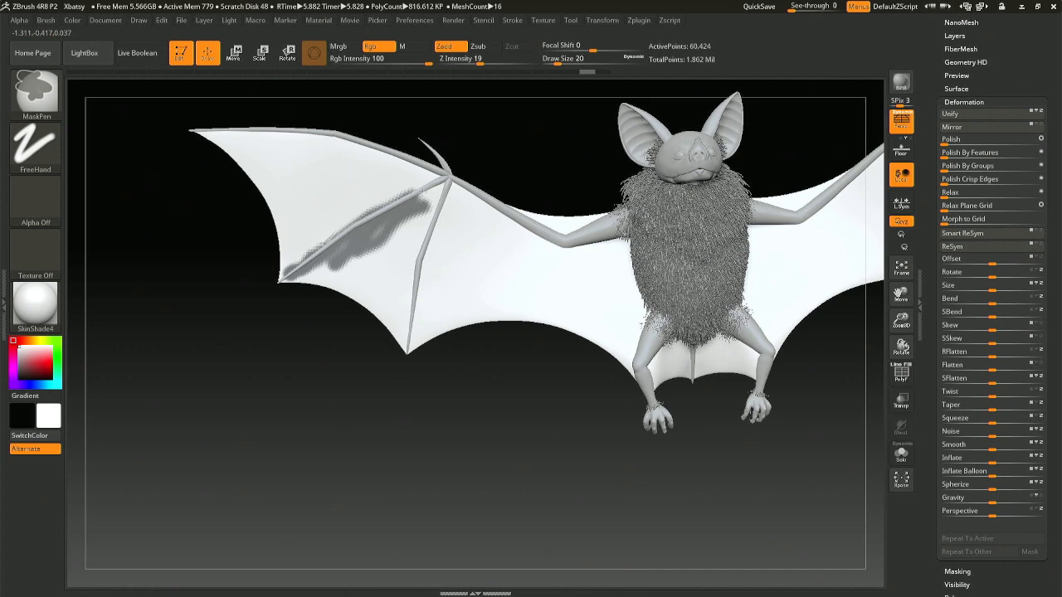
pyautogui.keyDown('ctrl'); pyautogui.moveTo(419, 203); pyautogui.dragTo(423, 192); pyautogui.keyUp('ctrl')
pyautogui.moveTo(248, 332)
pyautogui.mouseDown()
pyautogui.moveTo(436, 274)
pyautogui.moveTo(486, 237)
pyautogui.mouseUp()
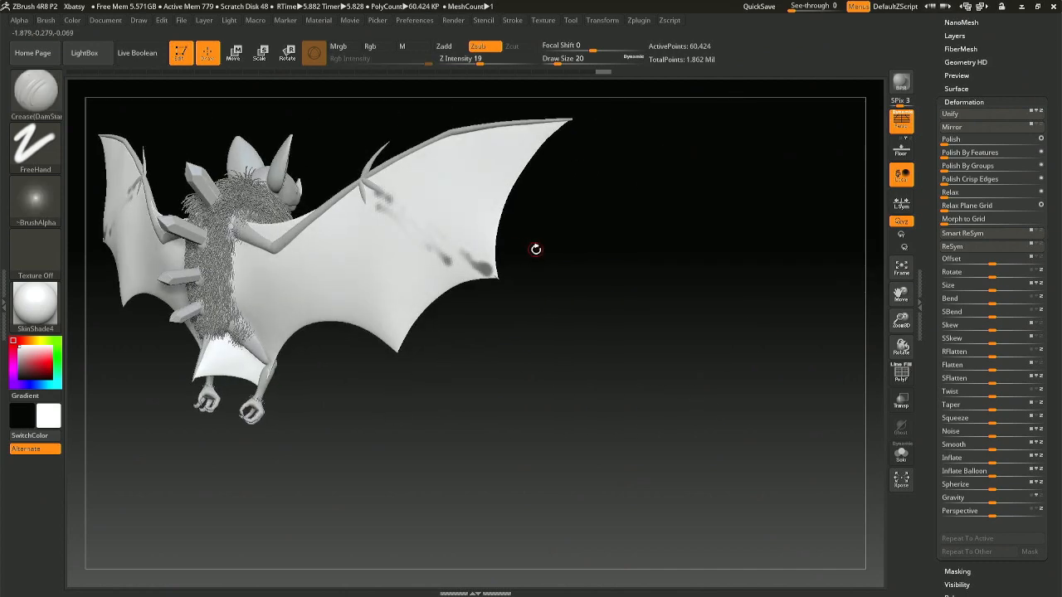
pyautogui.keyDown('ctrl'); pyautogui.click(544, 264); pyautogui.keyUp('ctrl')
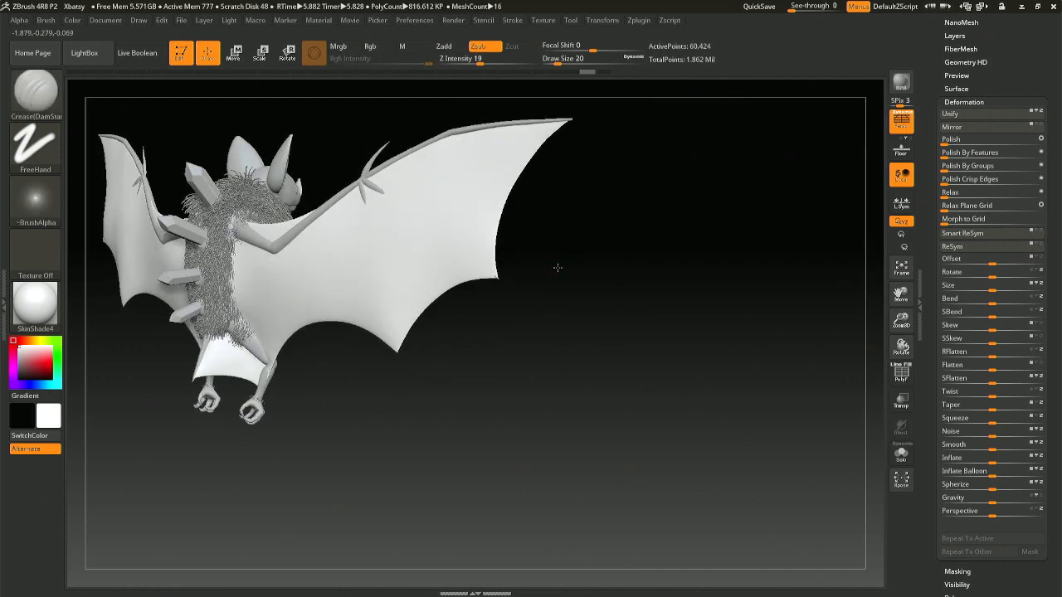
# - Isolate the wing membrane, smooth its back side around the knees, and bring the rest of the bat back into view
pyautogui.moveTo(557, 267); pyautogui.dragTo(583, 288)
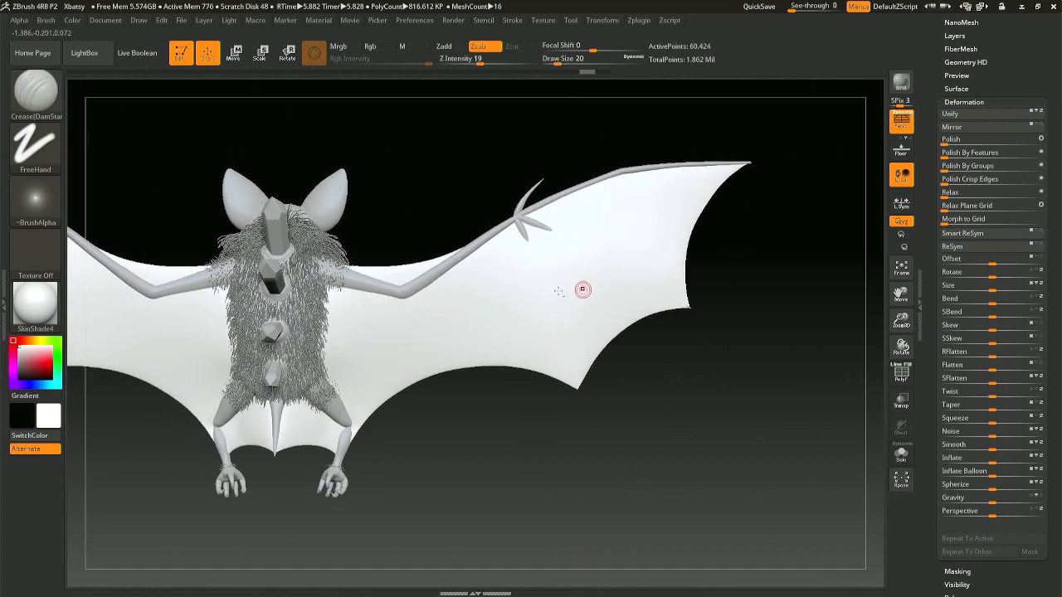
pyautogui.keyDown('alt'); pyautogui.moveTo(583, 289); pyautogui.dragTo(670, 279, button='right'); pyautogui.keyUp('alt')
pyautogui.keyDown('alt'); pyautogui.moveTo(428, 428); pyautogui.dragTo(435, 344, button='right'); pyautogui.keyUp('alt')
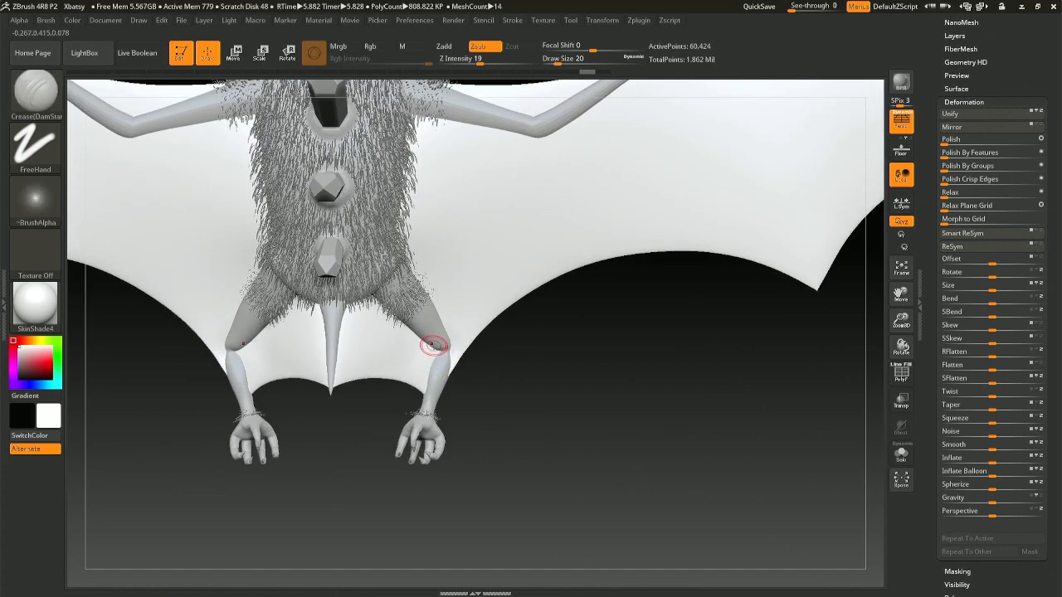
pyautogui.press('b')
pyautogui.click(574, 282)
pyautogui.click(901, 453)
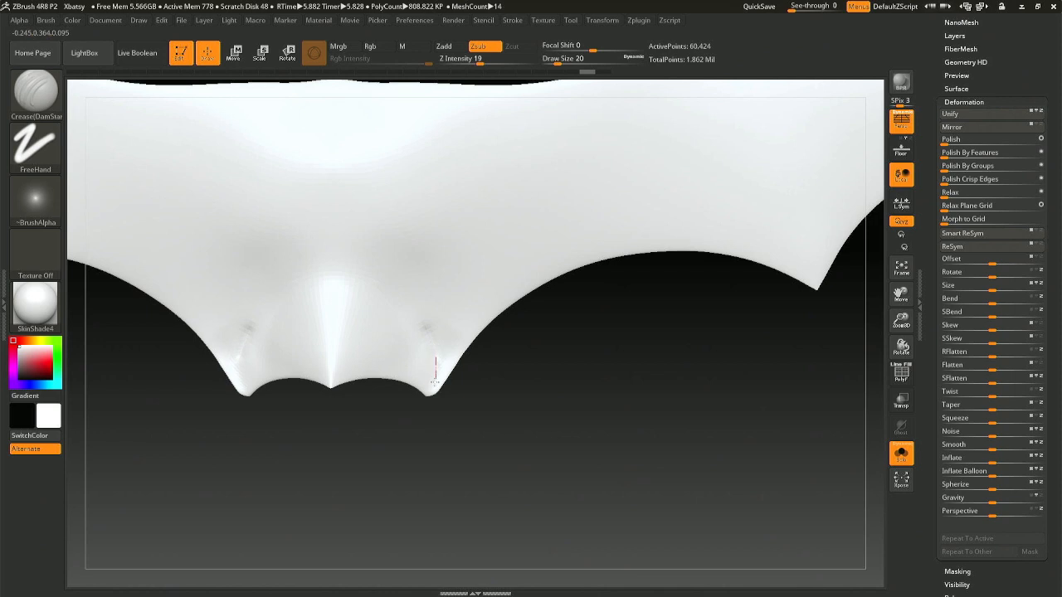
pyautogui.press('shift')
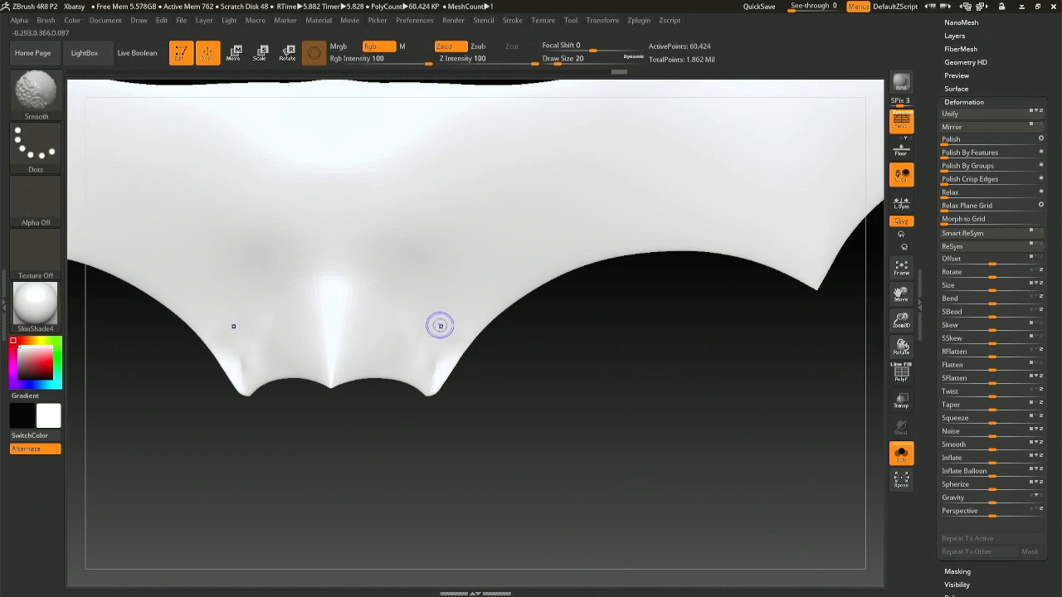
pyautogui.click(901, 453)
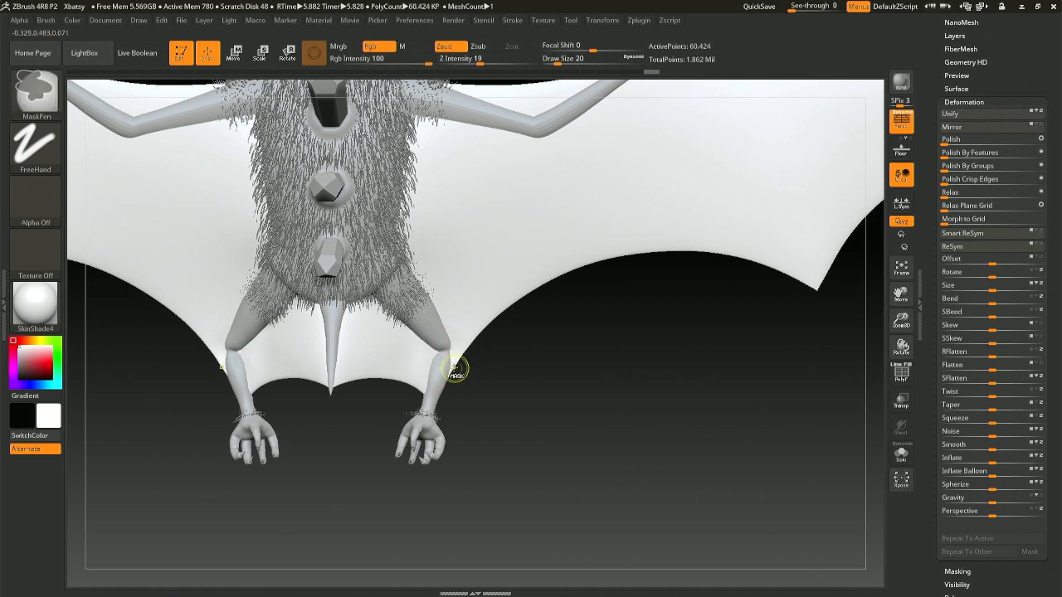
pyautogui.hotkey('ctrl', 'z')
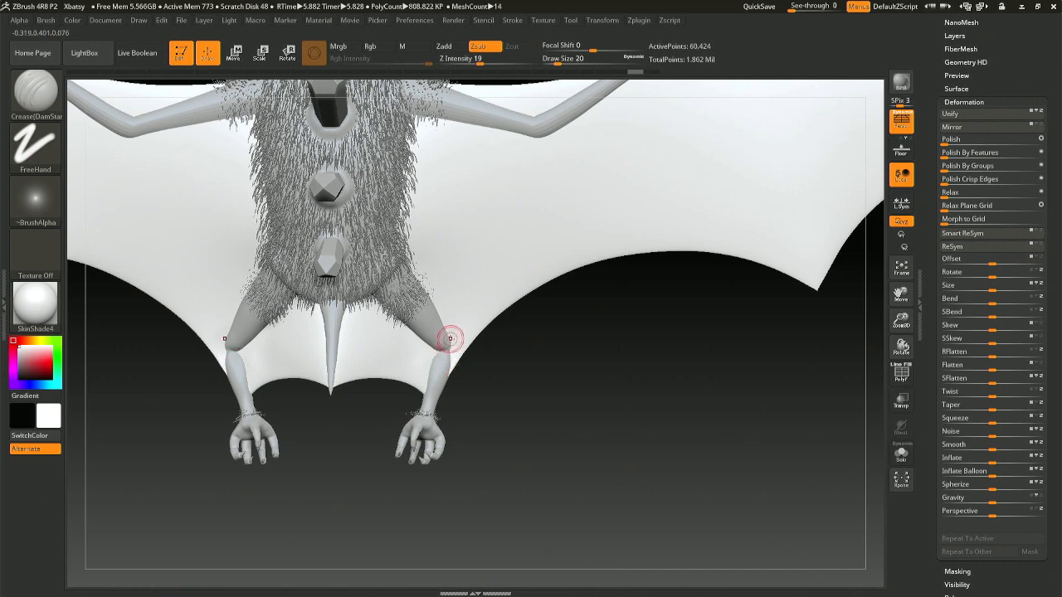
# - With transparency on, carve a crease into the membrane along the inner finger bone at draw size 35, and smooth it with transparency off
pyautogui.moveTo(505, 319)
pyautogui.keyDown('alt'); pyautogui.mouseDown()
pyautogui.moveTo(394, 392)
pyautogui.moveTo(394, 405)
pyautogui.mouseUp(); pyautogui.keyUp('alt')
pyautogui.keyDown('alt'); pyautogui.moveTo(465, 389); pyautogui.dragTo(455, 331); pyautogui.keyUp('alt')
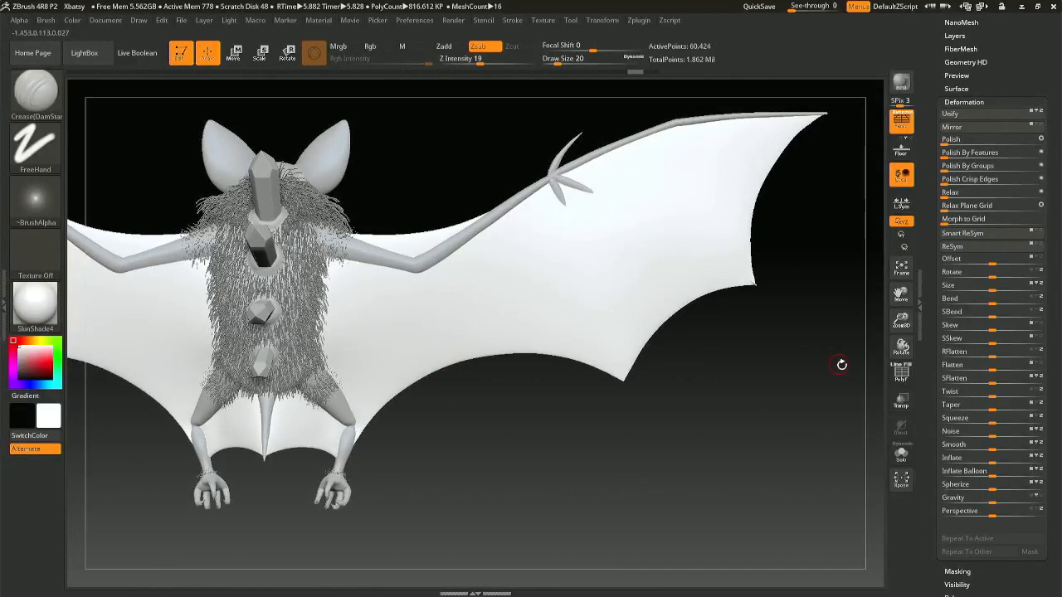
pyautogui.click(900, 403)
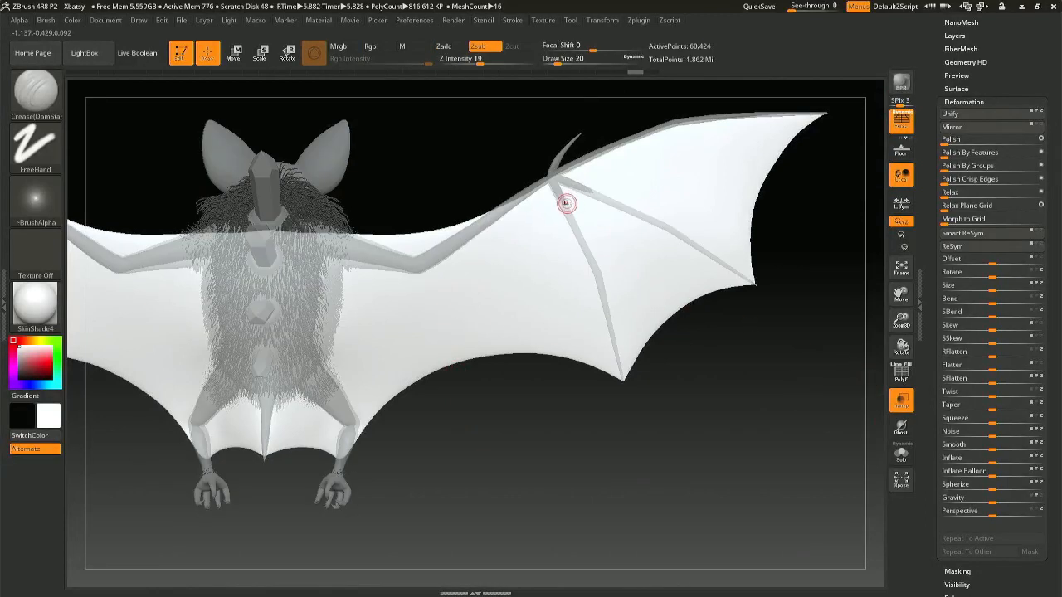
pyautogui.press('space')
pyautogui.moveTo(564, 202); pyautogui.dragTo(570, 204)
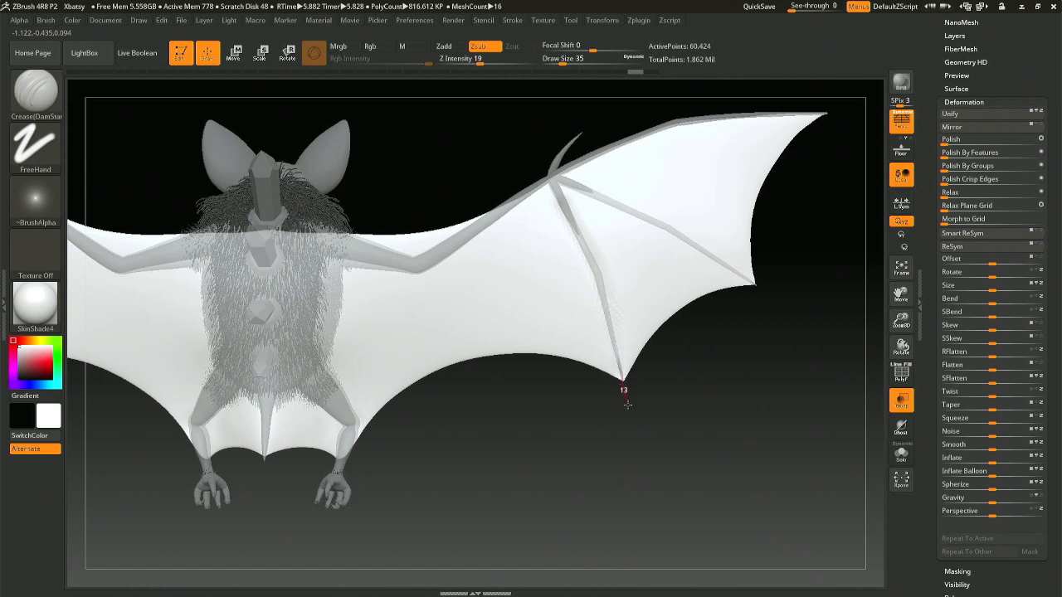
pyautogui.moveTo(631, 418); pyautogui.dragTo(630, 417)
pyautogui.hotkey('ctrl', 'z')
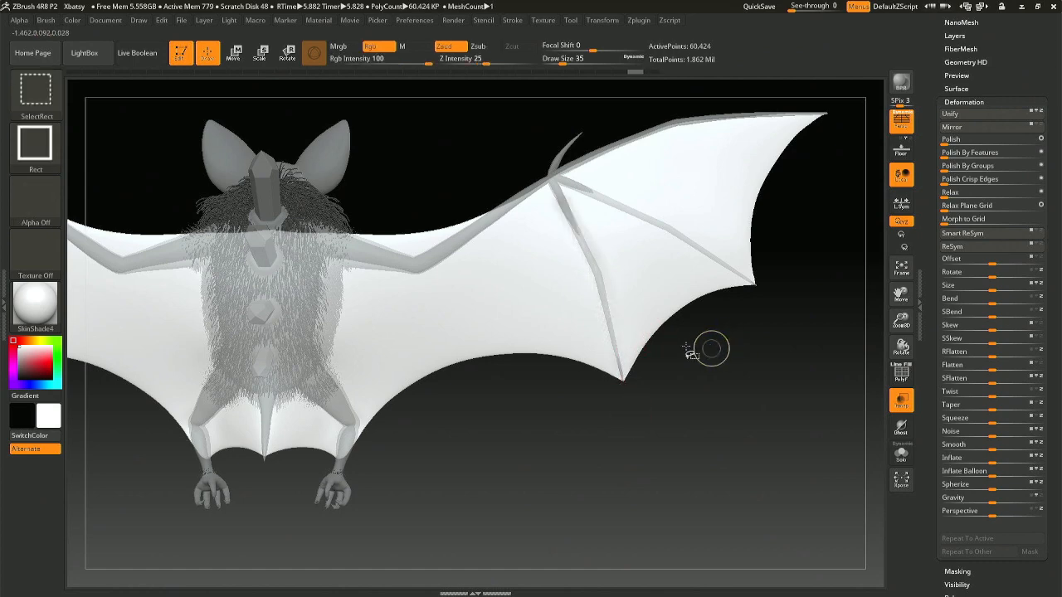
pyautogui.moveTo(578, 228); pyautogui.dragTo(538, 236, button='right')
pyautogui.click(900, 401)
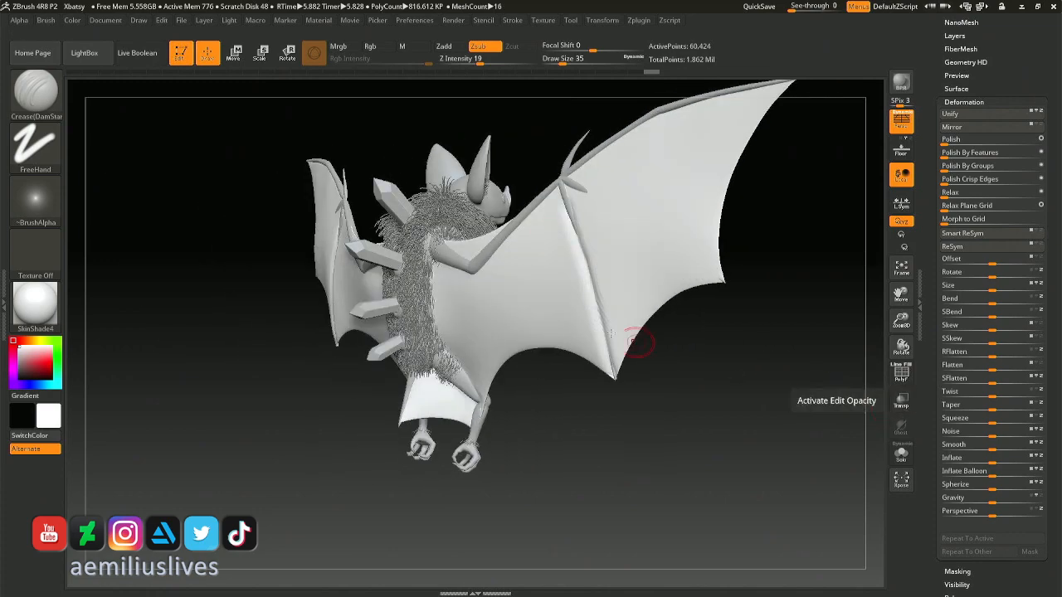
pyautogui.moveTo(638, 344); pyautogui.dragTo(603, 297, button='right')
pyautogui.press('shift')
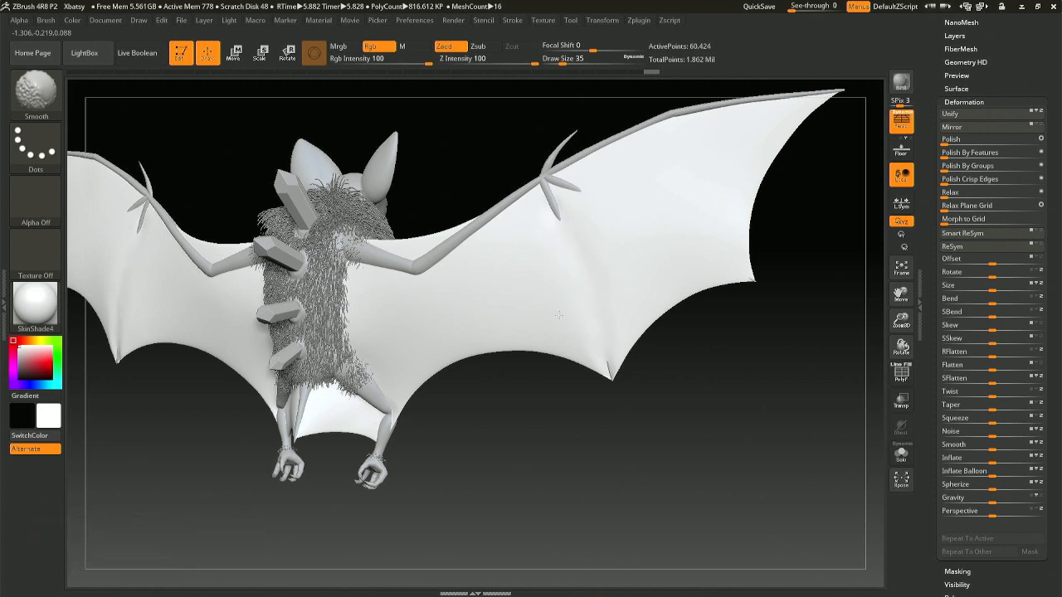
# - Try hiding the outer parts of the wing membranes and inspect the remaining mesh with the polyframe shown
pyautogui.keyDown('alt'); pyautogui.moveTo(746, 417); pyautogui.dragTo(692, 436); pyautogui.keyUp('alt')
pyautogui.keyDown('ctrl'); pyautogui.keyDown('shift'); pyautogui.moveTo(777, 469); pyautogui.dragTo(516, 172); pyautogui.keyUp('shift'); pyautogui.keyUp('ctrl')
pyautogui.moveTo(623, 260)
pyautogui.mouseDown(button='right')
pyautogui.moveTo(674, 253)
pyautogui.moveTo(687, 240)
pyautogui.moveTo(670, 150)
pyautogui.moveTo(635, 230)
pyautogui.moveTo(598, 272)
pyautogui.moveTo(564, 266)
pyautogui.moveTo(587, 222)
pyautogui.moveTo(641, 226)
pyautogui.moveTo(567, 219)
pyautogui.mouseUp(button='right')
pyautogui.hotkey('ctrl', 'shift')
pyautogui.keyDown('ctrl'); pyautogui.keyDown('shift'); pyautogui.click(599, 273); pyautogui.keyUp('shift'); pyautogui.keyUp('ctrl')
pyautogui.click(899, 373)
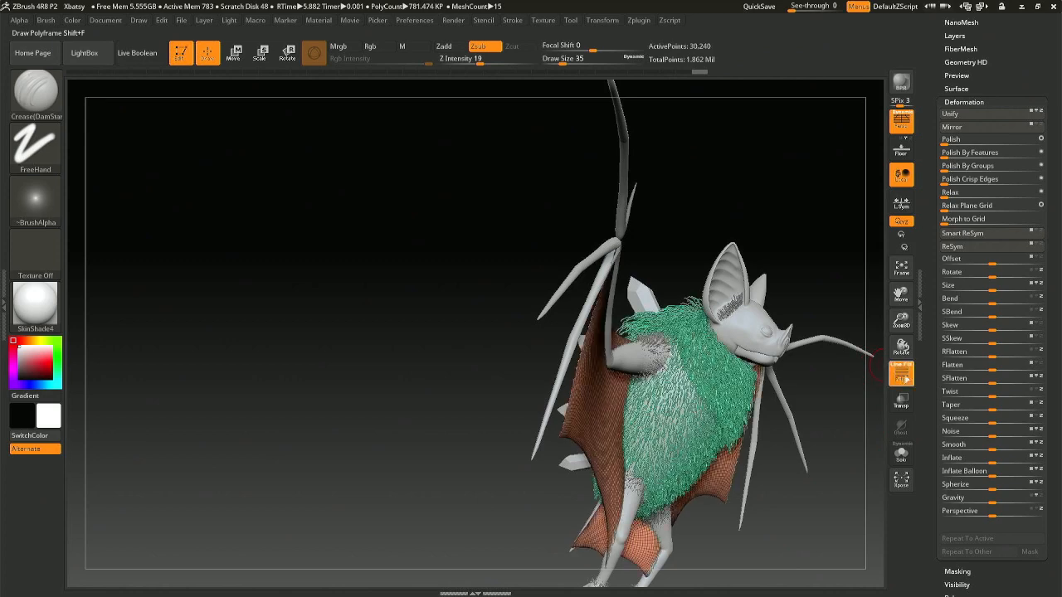
pyautogui.moveTo(605, 348); pyautogui.dragTo(651, 352, button='right')
pyautogui.keyDown('alt'); pyautogui.moveTo(653, 306); pyautogui.dragTo(844, 349, button='right'); pyautogui.keyUp('alt')
pyautogui.click(901, 373)
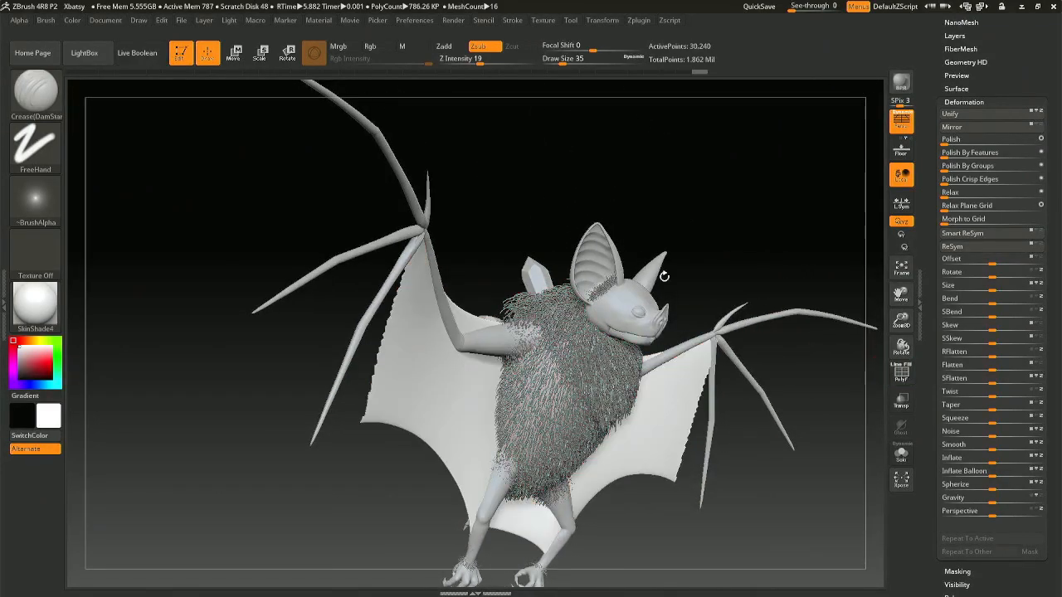
# - Restore the hidden wing membrane parts and inspect from the side where the finger bone meets the membrane's tip
pyautogui.keyDown('alt'); pyautogui.click(417, 292); pyautogui.keyUp('alt')
pyautogui.moveTo(372, 339)
pyautogui.mouseDown(button='right')
pyautogui.moveTo(338, 334)
pyautogui.moveTo(373, 356)
pyautogui.moveTo(366, 364)
pyautogui.moveTo(515, 180)
pyautogui.moveTo(472, 256)
pyautogui.moveTo(483, 305)
pyautogui.mouseUp(button='right')
pyautogui.keyDown('ctrl'); pyautogui.moveTo(500, 365); pyautogui.dragTo(488, 427, button='right'); pyautogui.keyUp('ctrl')
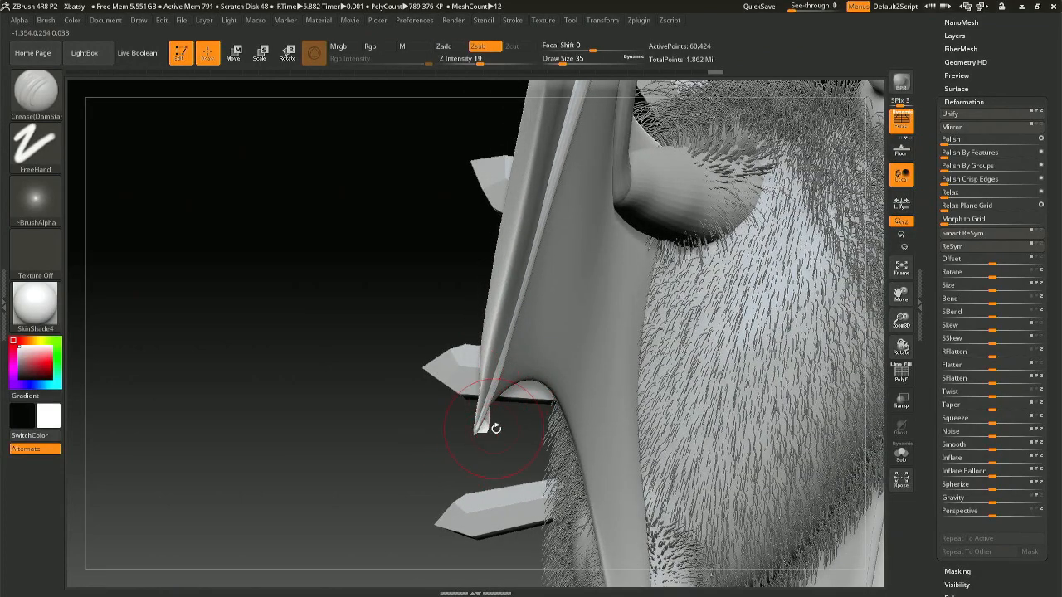
pyautogui.keyDown('ctrl'); pyautogui.keyDown('shift'); pyautogui.click(486, 427); pyautogui.keyUp('shift'); pyautogui.keyUp('ctrl')
pyautogui.keyDown('ctrl'); pyautogui.keyDown('shift'); pyautogui.click(507, 433); pyautogui.keyUp('shift'); pyautogui.keyUp('ctrl')
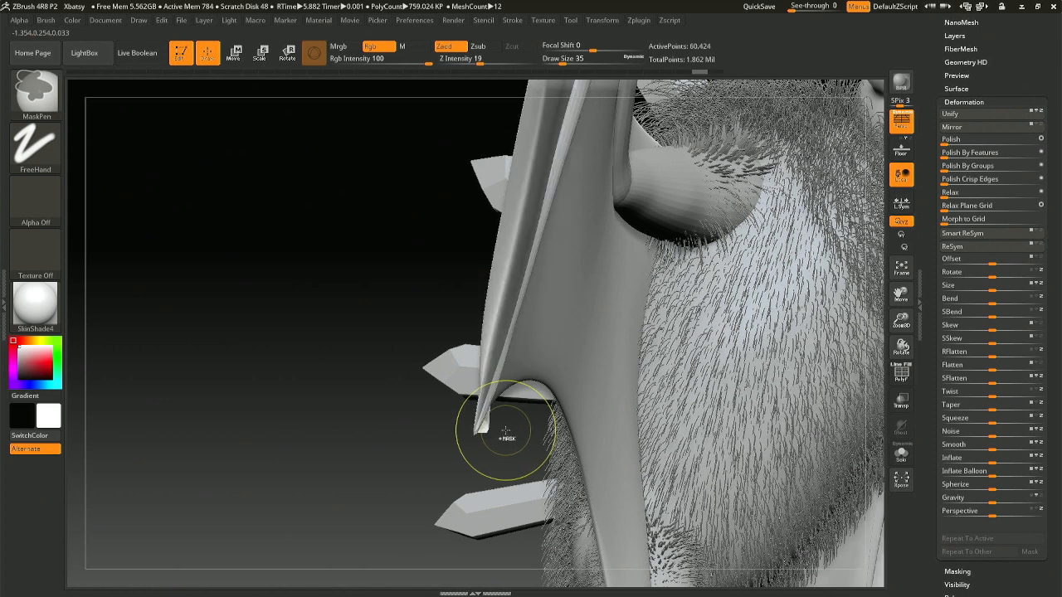
pyautogui.hotkey('ctrl', 'shift', 'z')
pyautogui.hotkey('ctrl', 'z')
# - Mask a strip of the isolated wing membrane along the inner finger bone at draw size 12, from the knuckle to the tip
pyautogui.moveTo(431, 448)
pyautogui.mouseDown()
pyautogui.moveTo(382, 574)
pyautogui.moveTo(353, 335)
pyautogui.moveTo(486, 405)
pyautogui.moveTo(526, 410)
pyautogui.mouseUp()
pyautogui.keyDown('ctrl'); pyautogui.moveTo(526, 410); pyautogui.dragTo(579, 393, button='right'); pyautogui.keyUp('ctrl')
pyautogui.keyDown('alt'); pyautogui.moveTo(838, 290); pyautogui.dragTo(584, 299, button='right'); pyautogui.keyUp('alt')
pyautogui.moveTo(467, 293)
pyautogui.mouseDown(button='right')
pyautogui.moveTo(364, 303)
pyautogui.moveTo(451, 284)
pyautogui.mouseUp(button='right')
pyautogui.press('space')
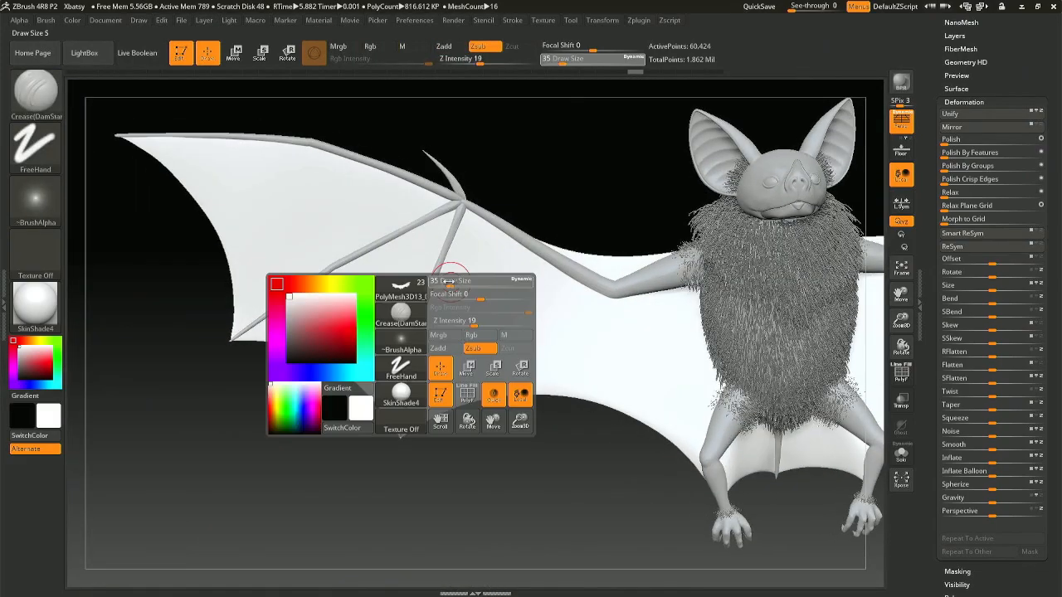
pyautogui.press('ctrl')
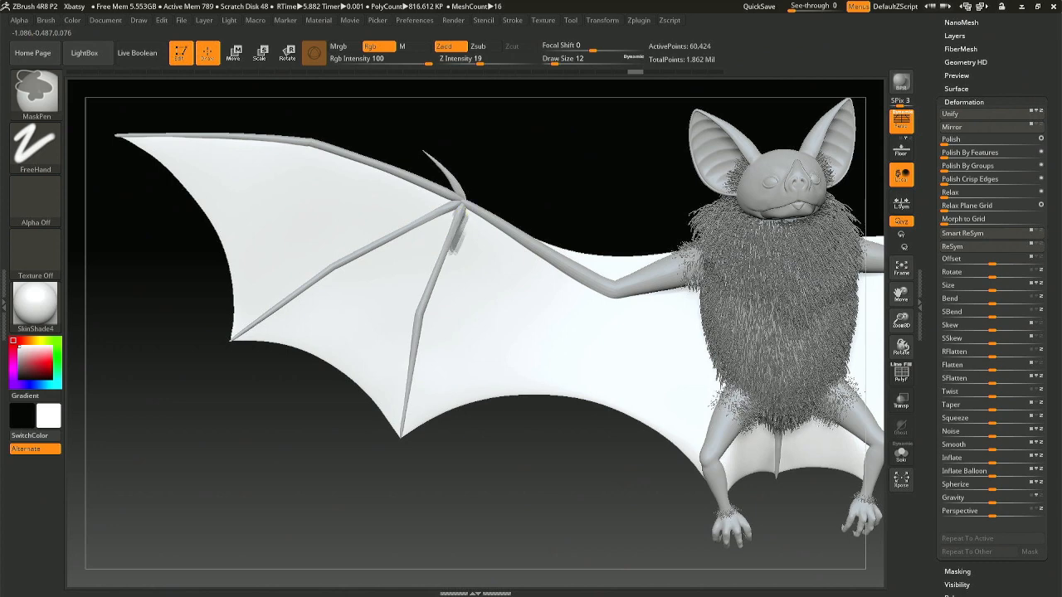
pyautogui.moveTo(450, 285); pyautogui.dragTo(867, 406, button='right')
pyautogui.click(900, 454)
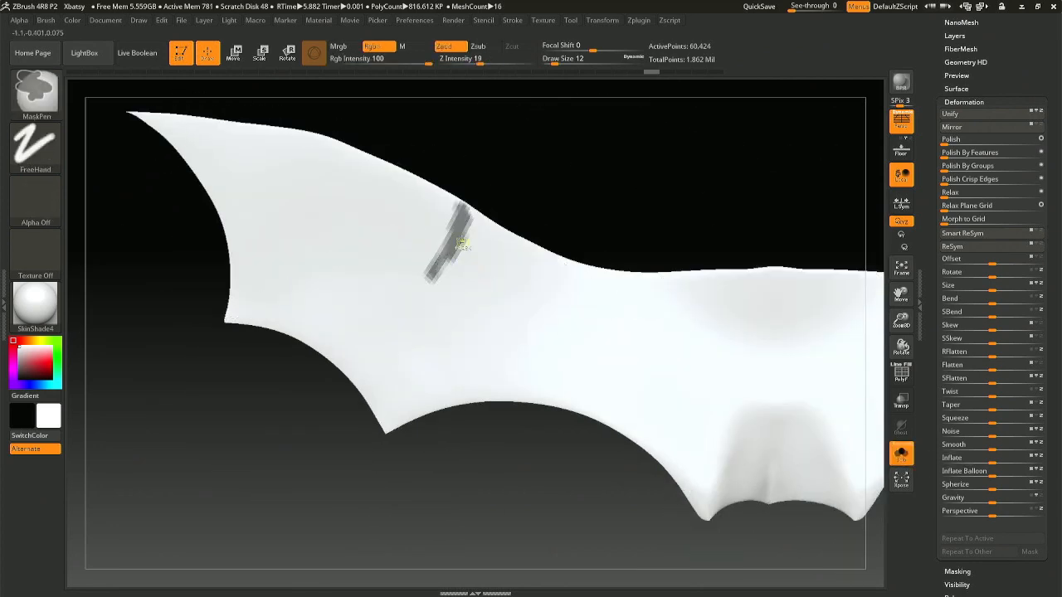
pyautogui.moveTo(459, 214)
pyautogui.keyDown('ctrl'); pyautogui.mouseDown()
pyautogui.moveTo(439, 237)
pyautogui.moveTo(415, 323)
pyautogui.moveTo(443, 257)
pyautogui.moveTo(425, 349)
pyautogui.moveTo(461, 244)
pyautogui.moveTo(445, 234)
pyautogui.moveTo(388, 403)
pyautogui.mouseUp(); pyautogui.keyUp('ctrl')
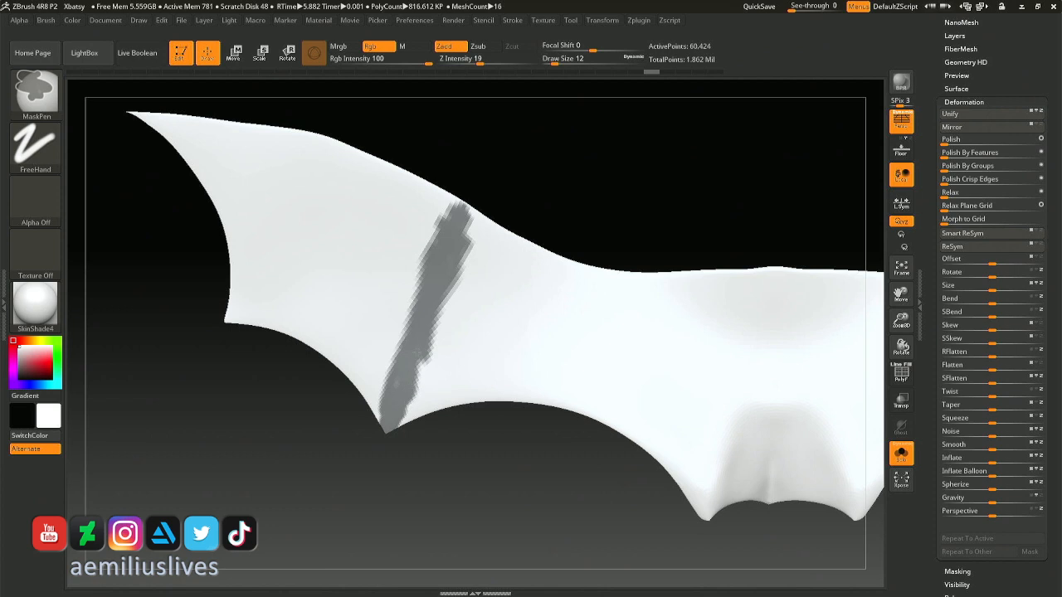
# - Clear the stray mask spots on the membrane's back at the leading edge and fingertip, and check the masked strip from the front
pyautogui.press('b')
pyautogui.press('d')
pyautogui.press('s')
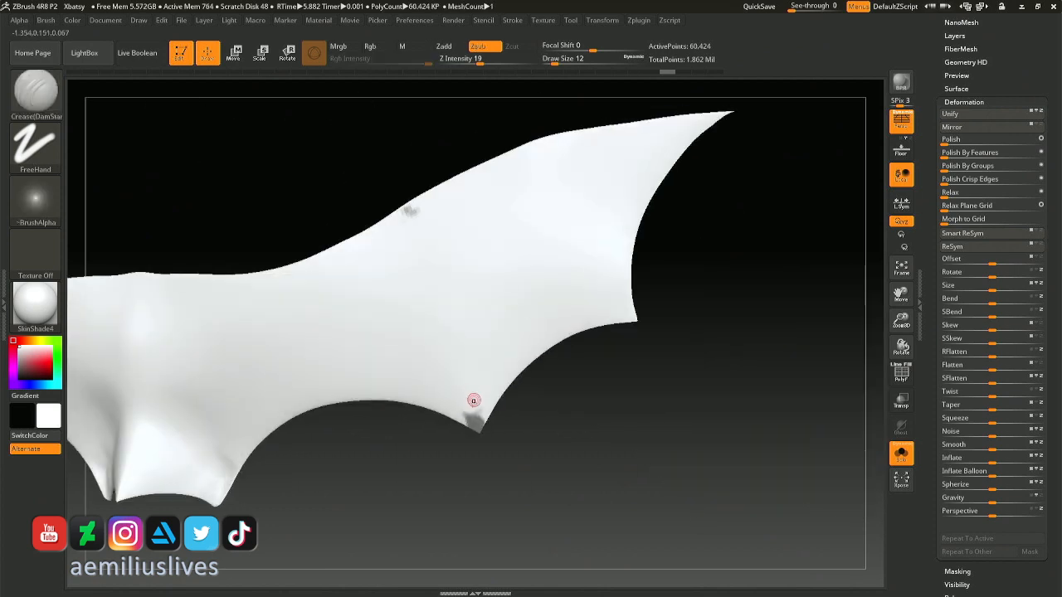
pyautogui.press('ctrl')
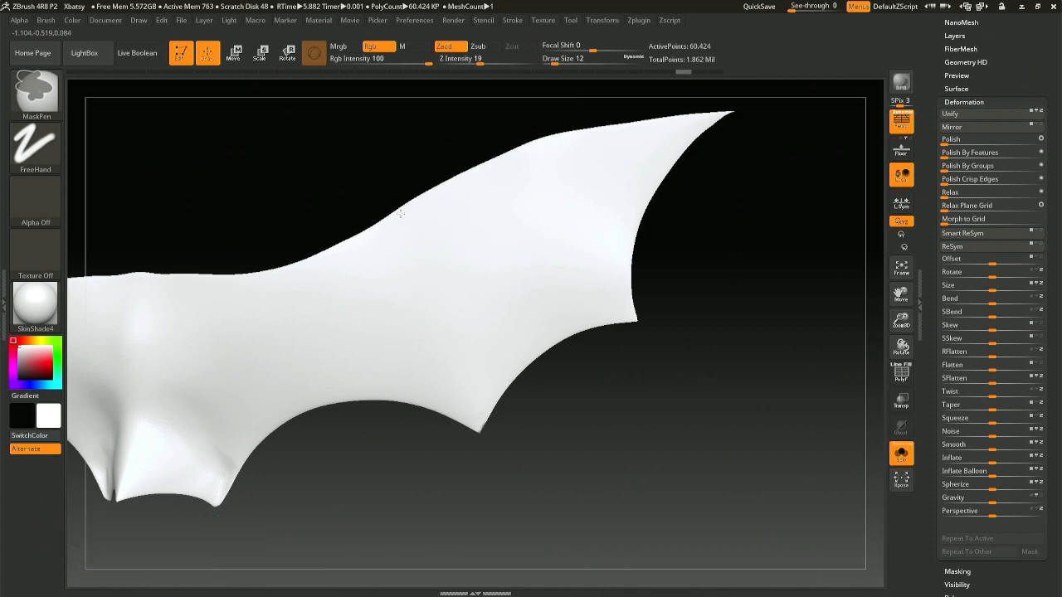
pyautogui.moveTo(399, 214)
pyautogui.mouseDown(button='right')
pyautogui.moveTo(655, 238)
pyautogui.moveTo(492, 229)
pyautogui.mouseUp(button='right')
pyautogui.press('ctrl')
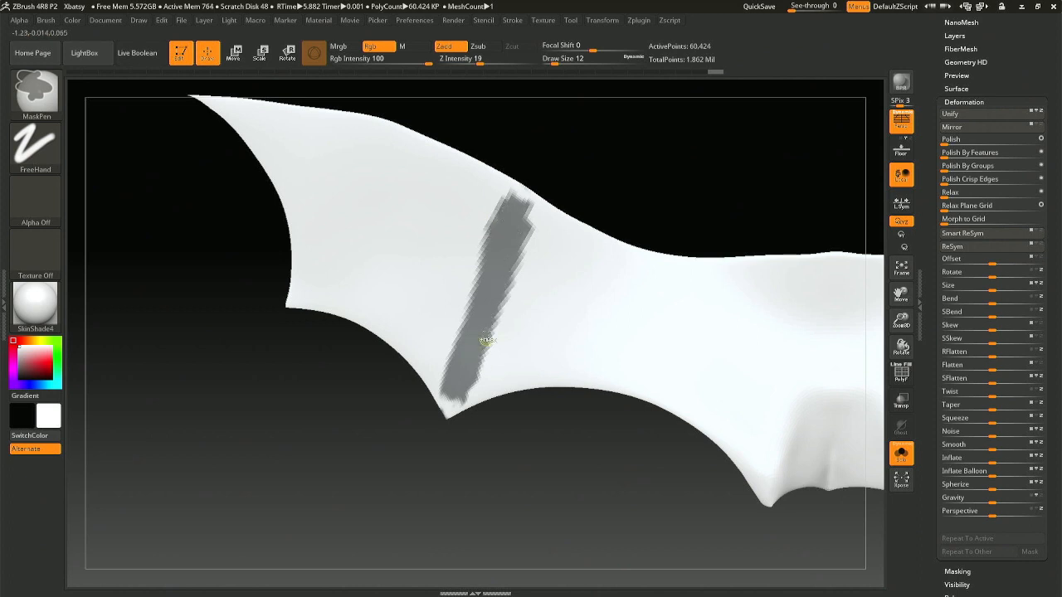
# - Show the rest of the bat with ghosted transparency around the membrane and start masking the membrane at the middle finger bone's tip
pyautogui.keyDown('alt'); pyautogui.moveTo(440, 208); pyautogui.dragTo(382, 277, button='right'); pyautogui.keyUp('alt')
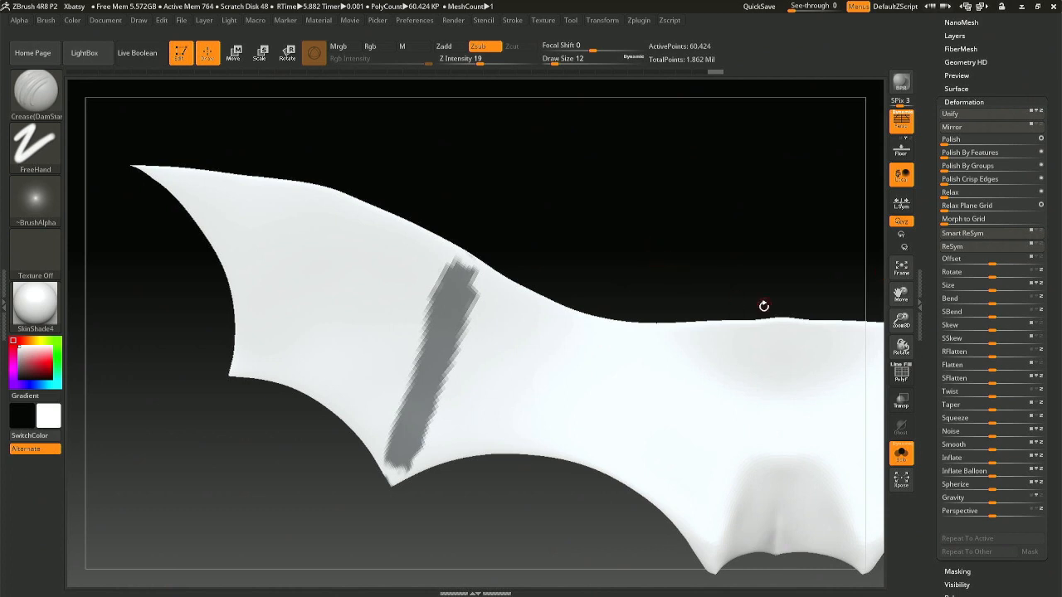
pyautogui.moveTo(363, 210); pyautogui.dragTo(671, 221, button='right')
pyautogui.moveTo(780, 263); pyautogui.dragTo(673, 303, button='right')
pyautogui.click(903, 448)
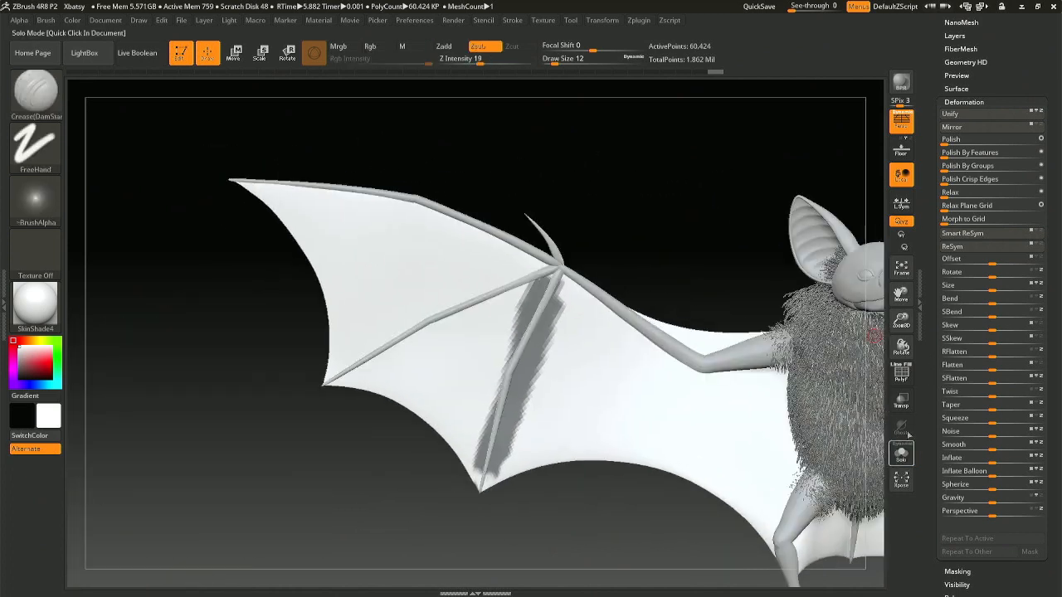
pyautogui.click(901, 401)
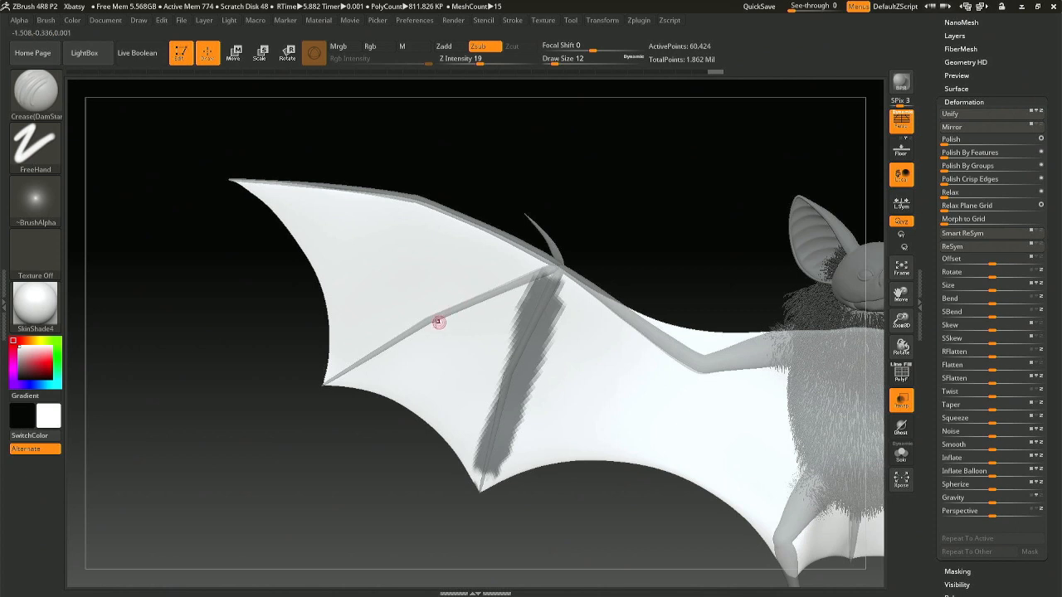
pyautogui.press('ctrl')
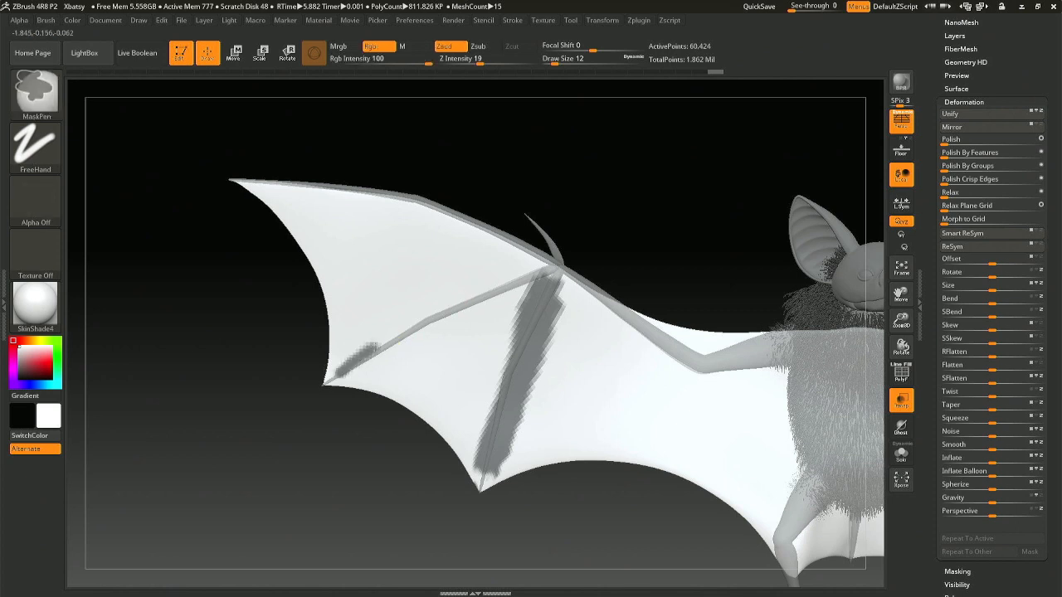
pyautogui.click(902, 428)
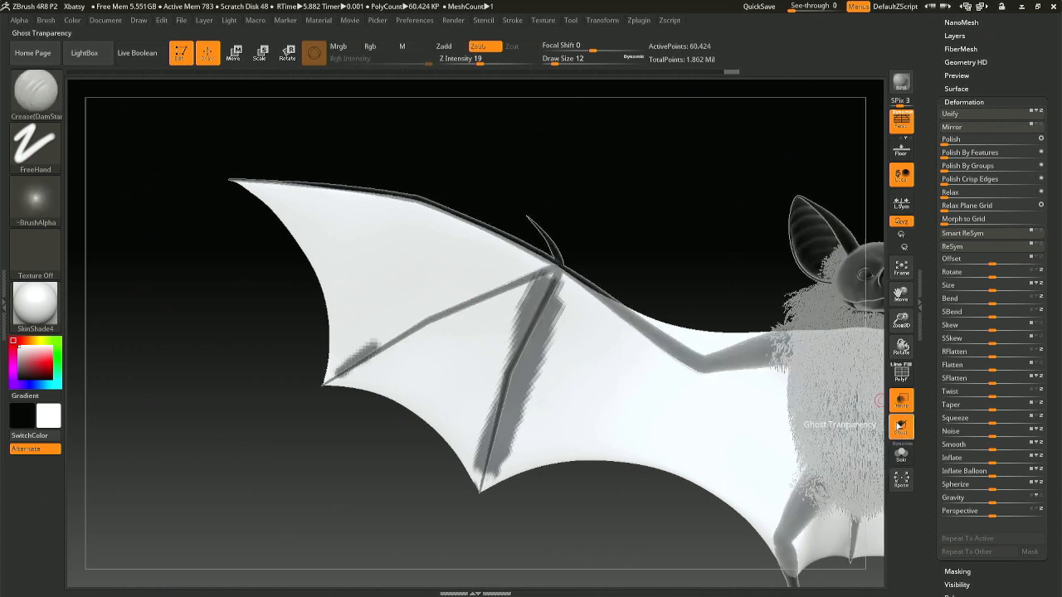
# - Mask a strip of the membrane on both sides of the middle finger bone, from near its tip to the knuckle
pyautogui.press('ctrl')
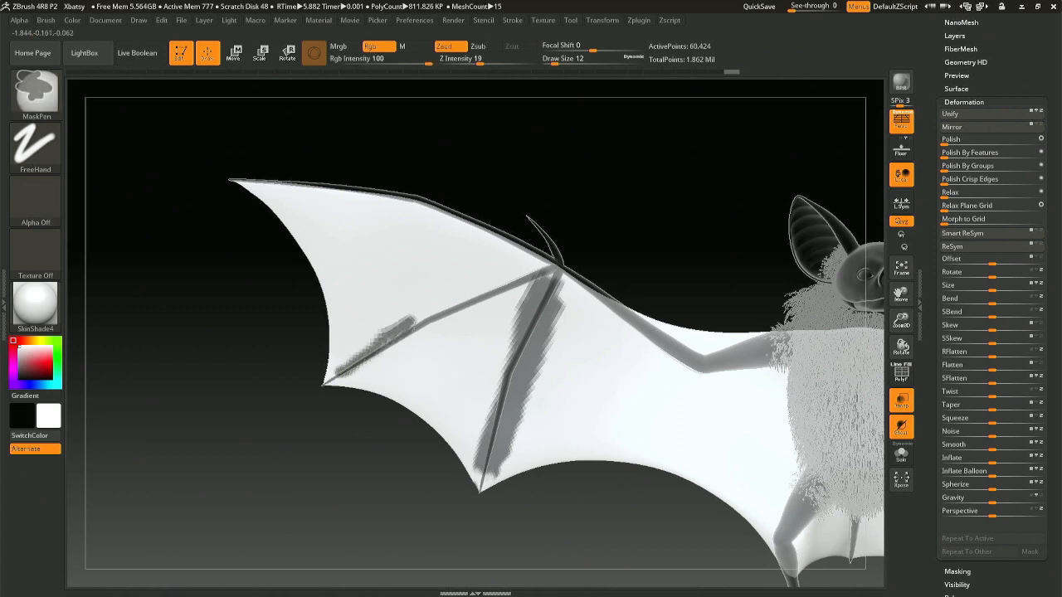
pyautogui.keyDown('ctrl'); pyautogui.moveTo(414, 319); pyautogui.dragTo(516, 276); pyautogui.keyUp('ctrl')
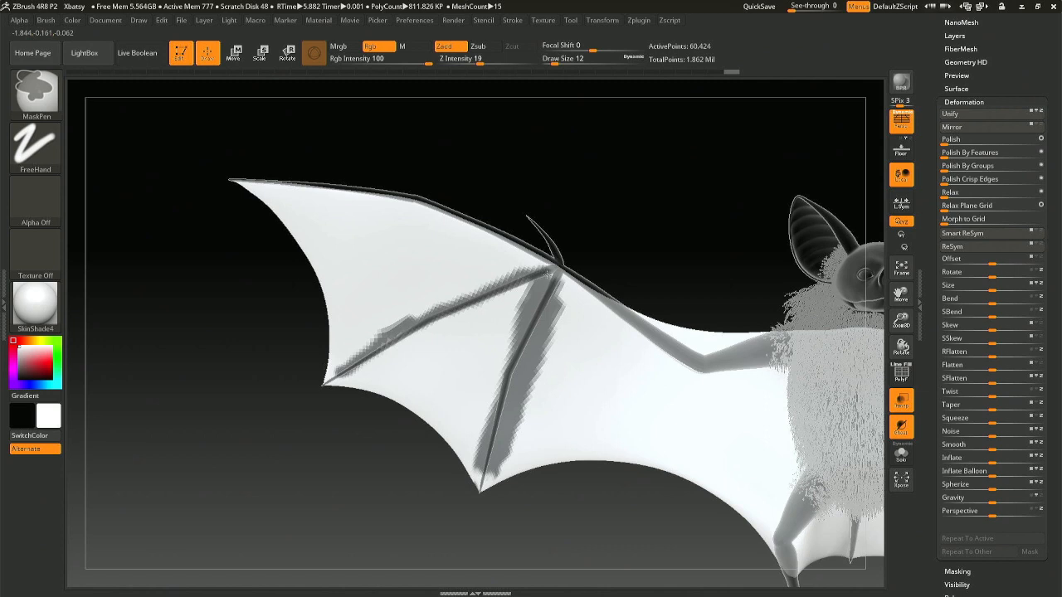
pyautogui.keyDown('ctrl'); pyautogui.moveTo(435, 326); pyautogui.dragTo(507, 291); pyautogui.keyUp('ctrl')
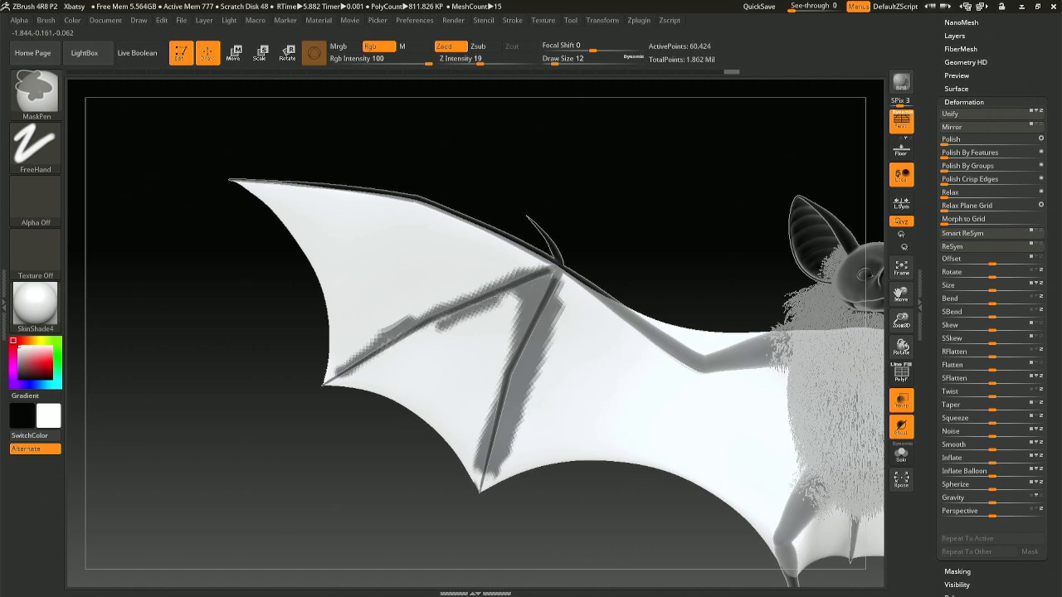
pyautogui.moveTo(419, 330)
pyautogui.keyDown('ctrl'); pyautogui.mouseDown()
pyautogui.moveTo(375, 360)
pyautogui.moveTo(380, 325)
pyautogui.mouseUp(); pyautogui.keyUp('ctrl')
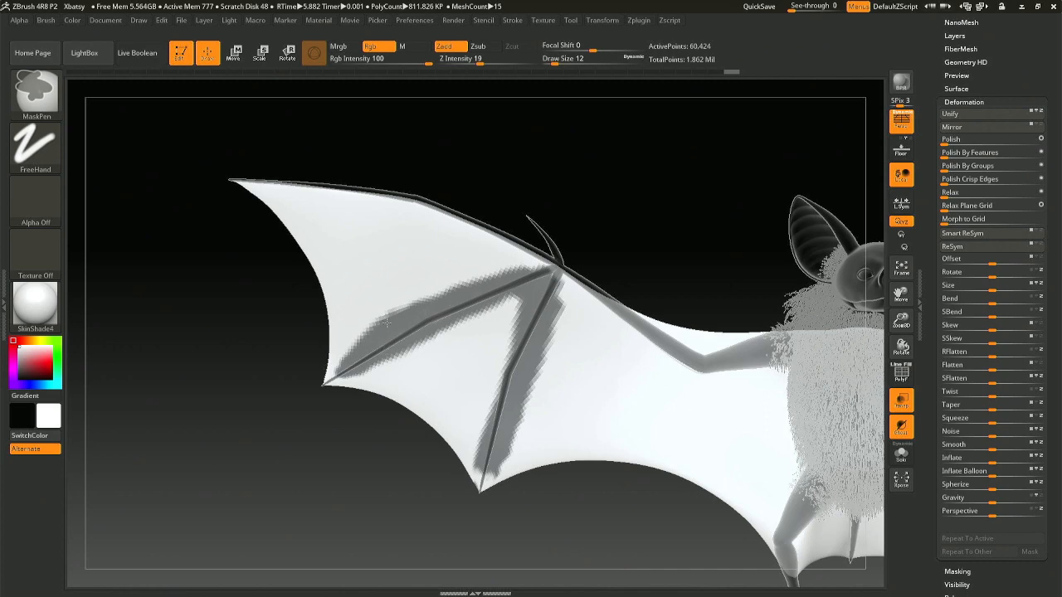
# - Clear the stray mask near the middle fingertip on the membrane's back
pyautogui.moveTo(274, 323); pyautogui.dragTo(490, 325)
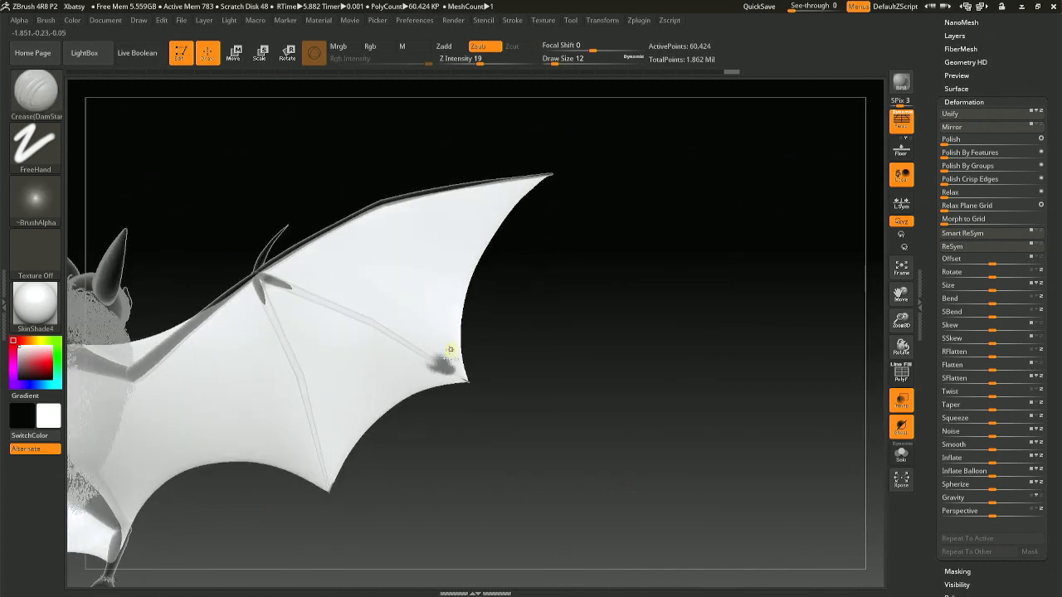
pyautogui.press('ctrl')
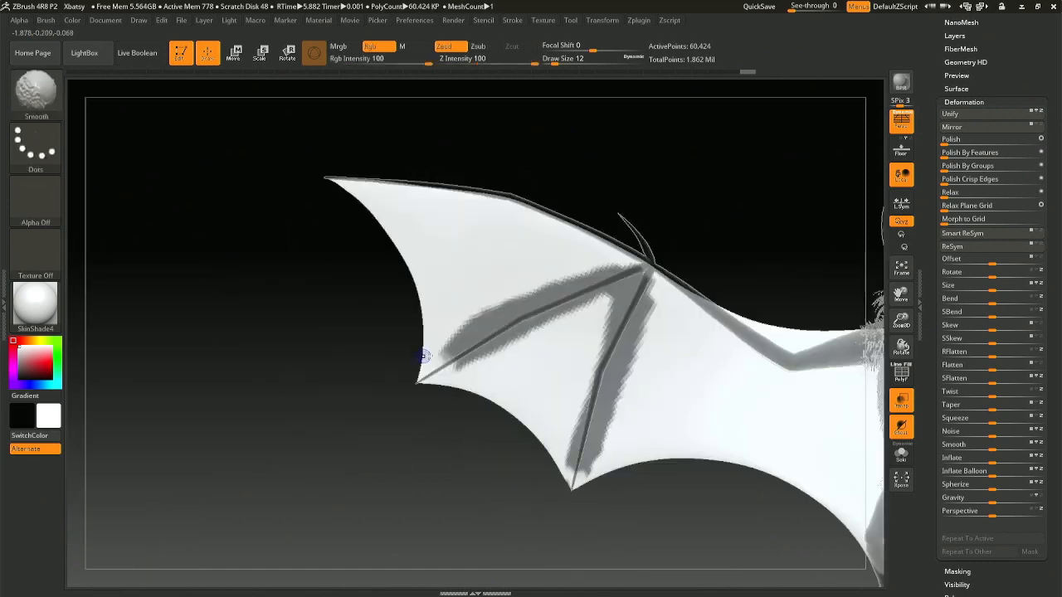
pyautogui.press('ctrl')
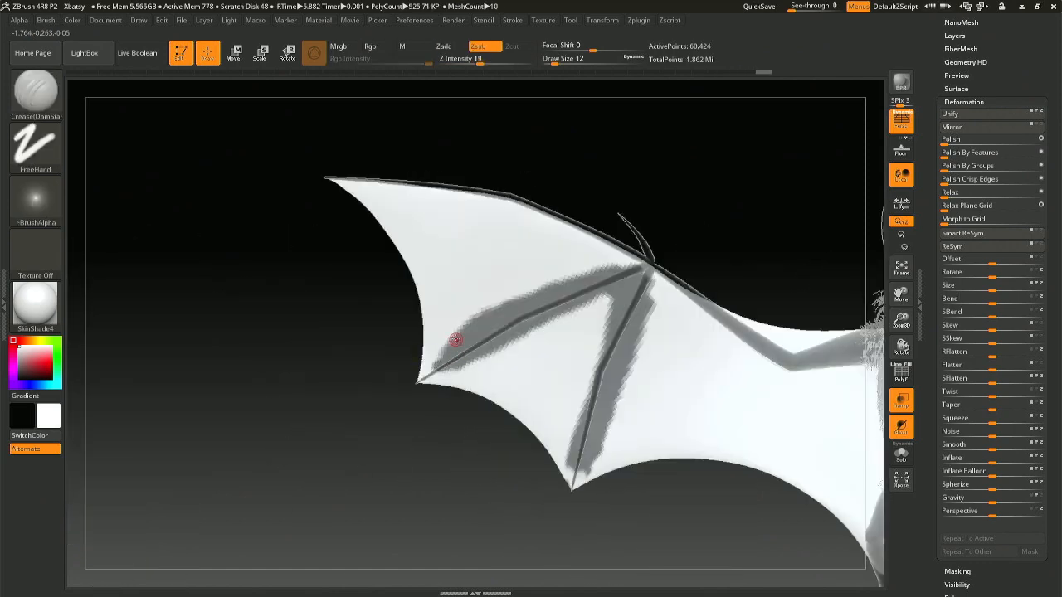
pyautogui.moveTo(365, 339); pyautogui.dragTo(526, 335)
pyautogui.press('ctrl')
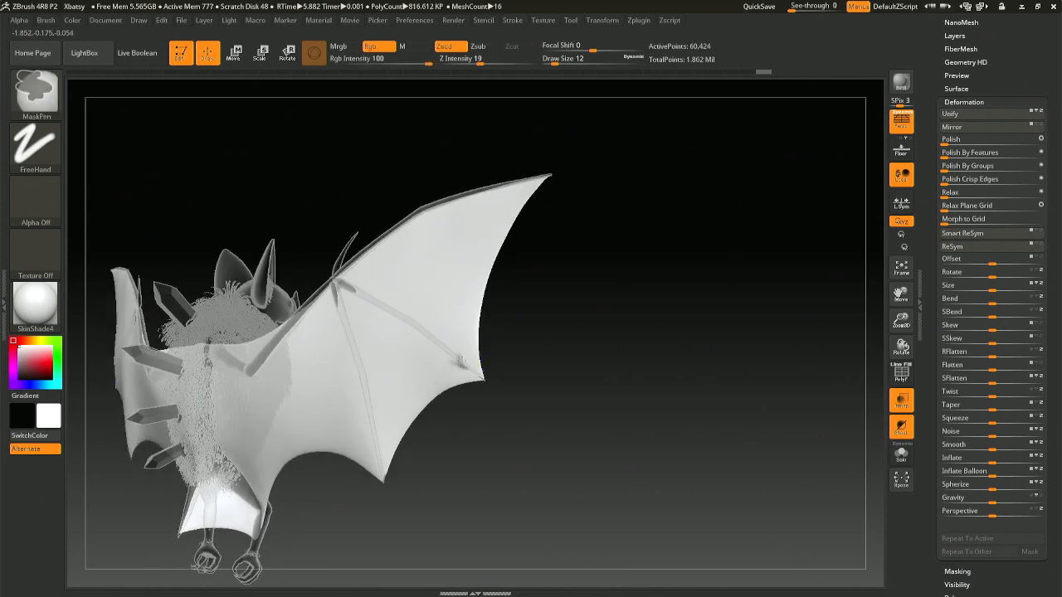
pyautogui.keyDown('ctrl'); pyautogui.moveTo(465, 357); pyautogui.dragTo(457, 360); pyautogui.keyUp('ctrl')
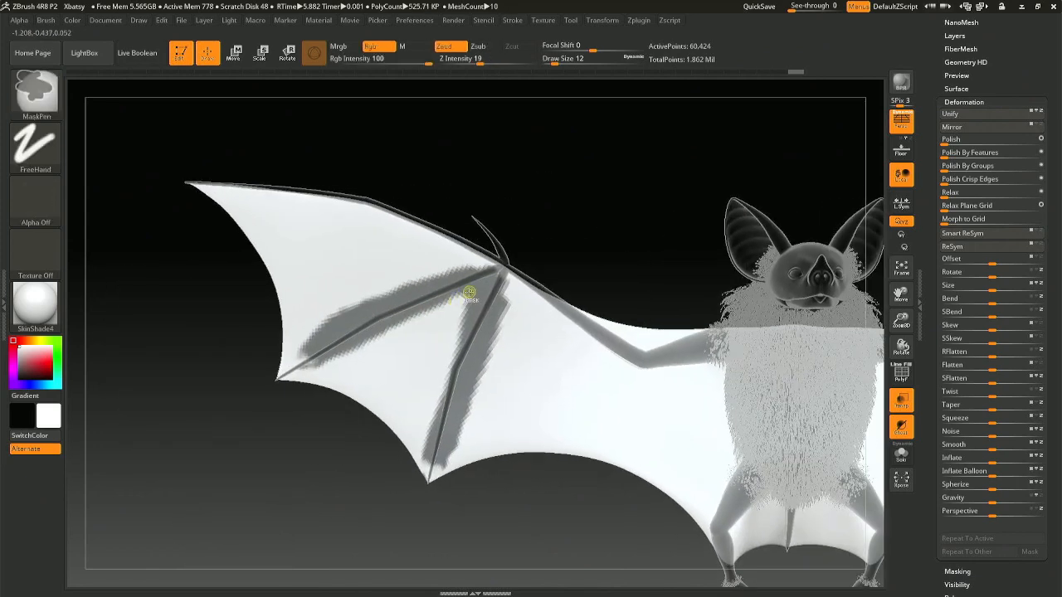
# - Widen the mask around the middle finger bone, fill the area between both bones near the knuckle, and broaden the inner bone's strip
pyautogui.keyDown('ctrl'); pyautogui.moveTo(469, 292); pyautogui.dragTo(402, 329); pyautogui.keyUp('ctrl')
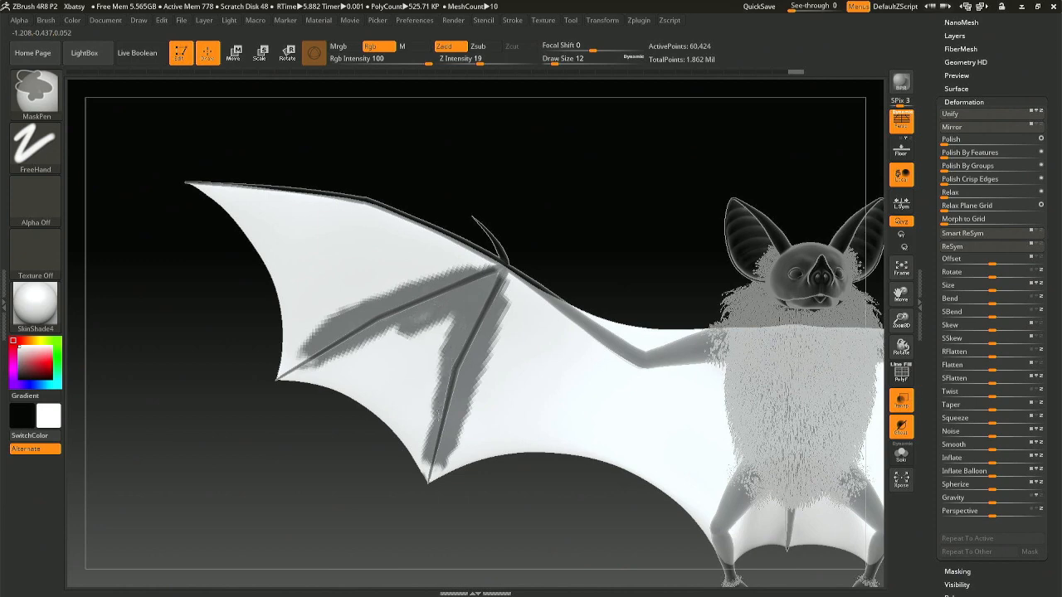
pyautogui.keyDown('ctrl'); pyautogui.moveTo(458, 322); pyautogui.dragTo(416, 342); pyautogui.keyUp('ctrl')
pyautogui.moveTo(386, 334)
pyautogui.mouseDown()
pyautogui.moveTo(337, 357)
pyautogui.moveTo(409, 333)
pyautogui.mouseUp()
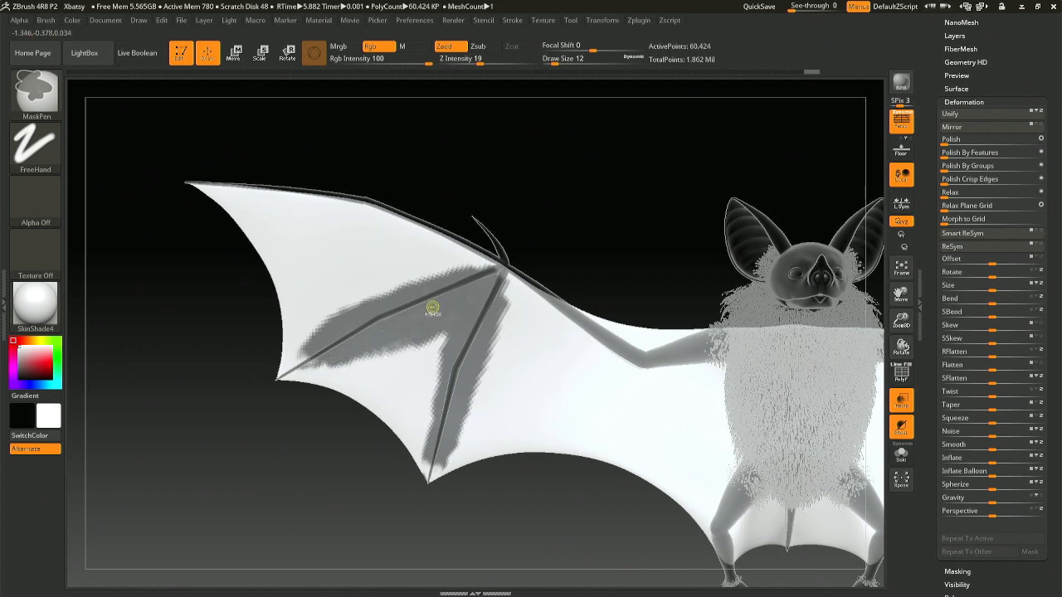
pyautogui.keyDown('ctrl'); pyautogui.moveTo(402, 282); pyautogui.dragTo(380, 292); pyautogui.keyUp('ctrl')
pyautogui.keyDown('ctrl'); pyautogui.moveTo(322, 329); pyautogui.dragTo(374, 301); pyautogui.keyUp('ctrl')
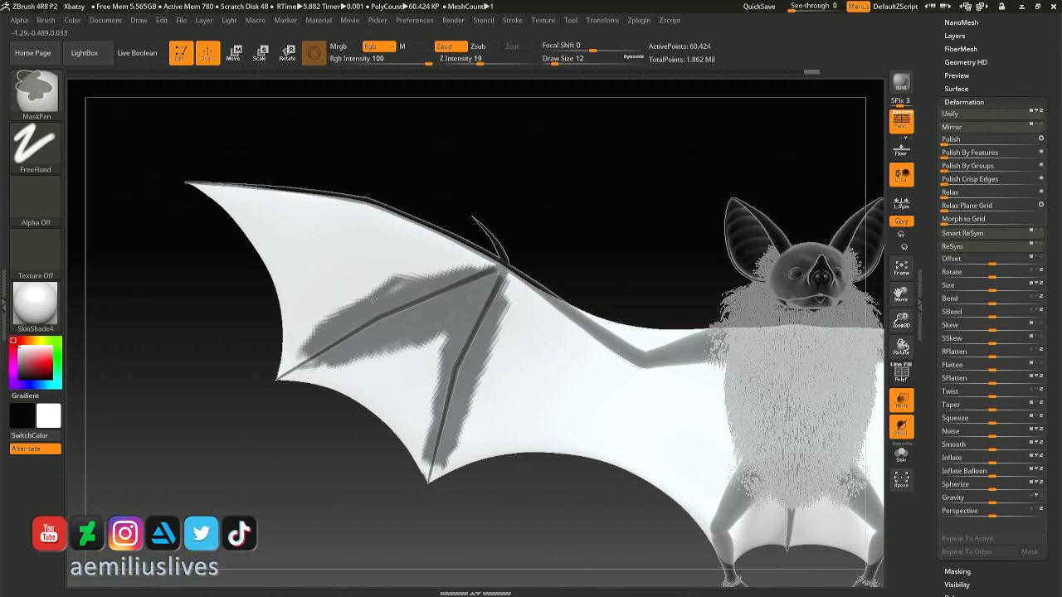
pyautogui.keyDown('ctrl'); pyautogui.moveTo(454, 272); pyautogui.dragTo(353, 295); pyautogui.keyUp('ctrl')
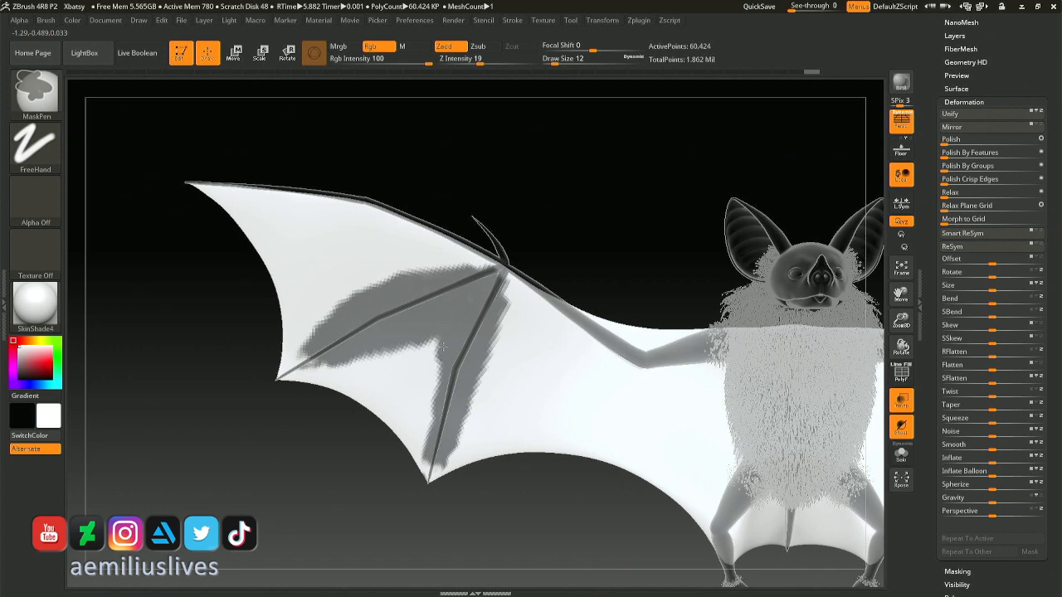
pyautogui.keyDown('ctrl'); pyautogui.moveTo(431, 436); pyautogui.dragTo(438, 336); pyautogui.keyUp('ctrl')
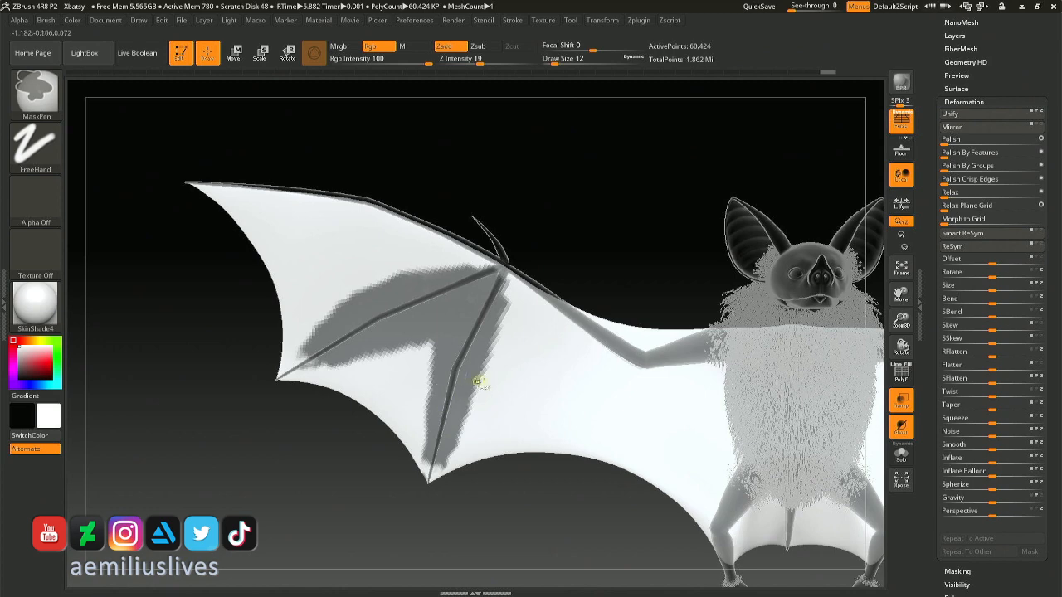
# - Check the membrane's back for stray masking, turn transparency off and save the project
pyautogui.press('ctrl')
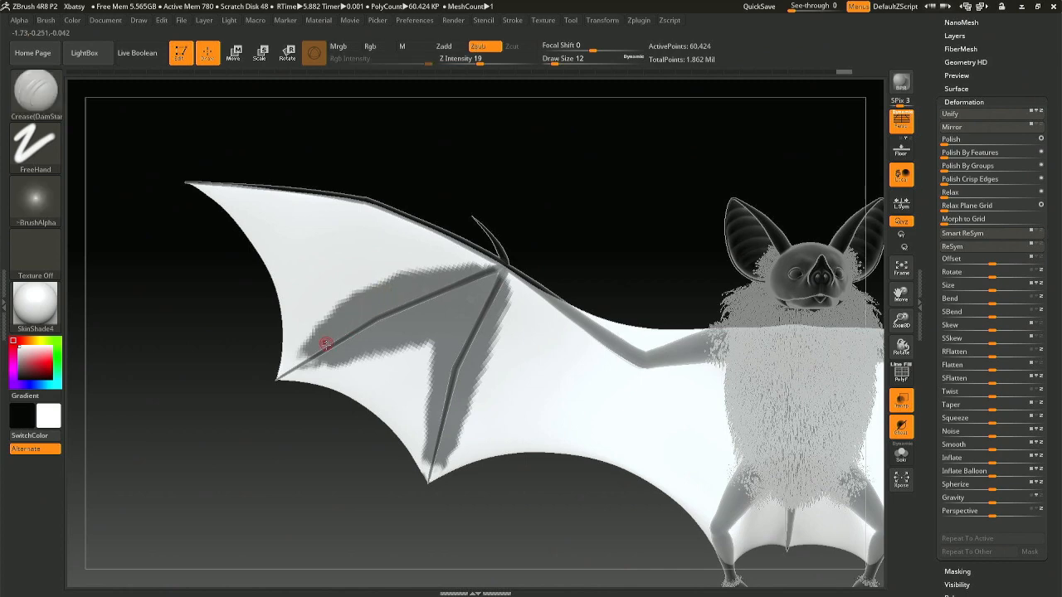
pyautogui.press('ctrl')
pyautogui.moveTo(431, 247); pyautogui.dragTo(556, 258, button='right')
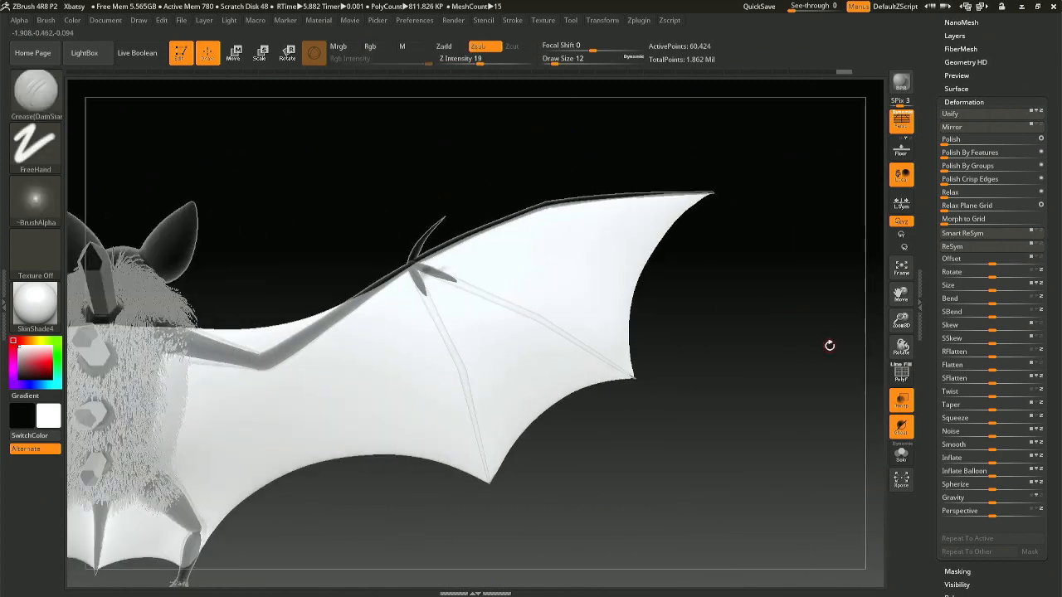
pyautogui.click(901, 401)
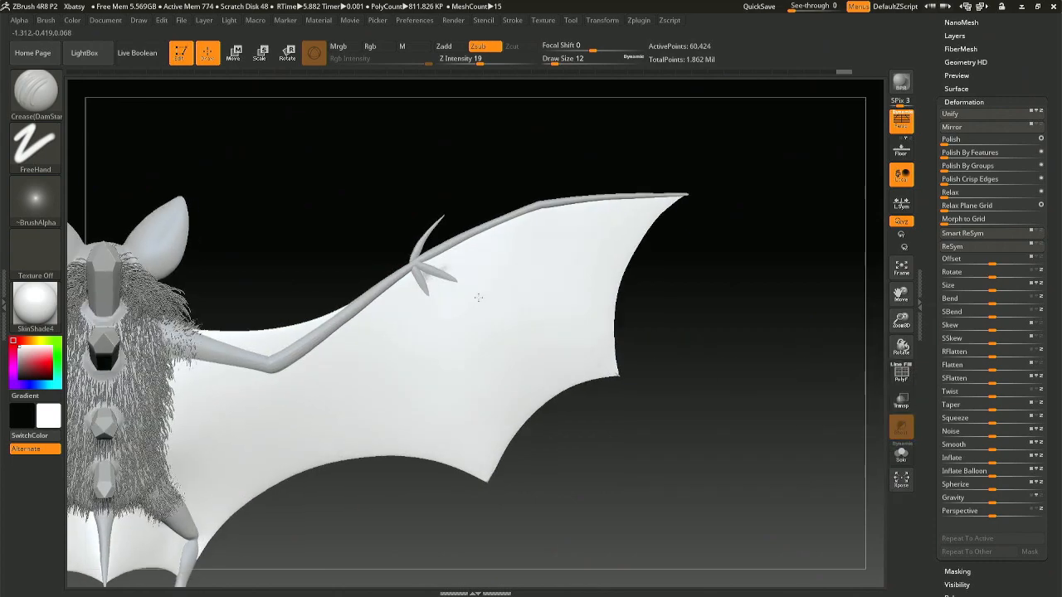
pyautogui.hotkey('ctrl', 's')
pyautogui.press('Return')
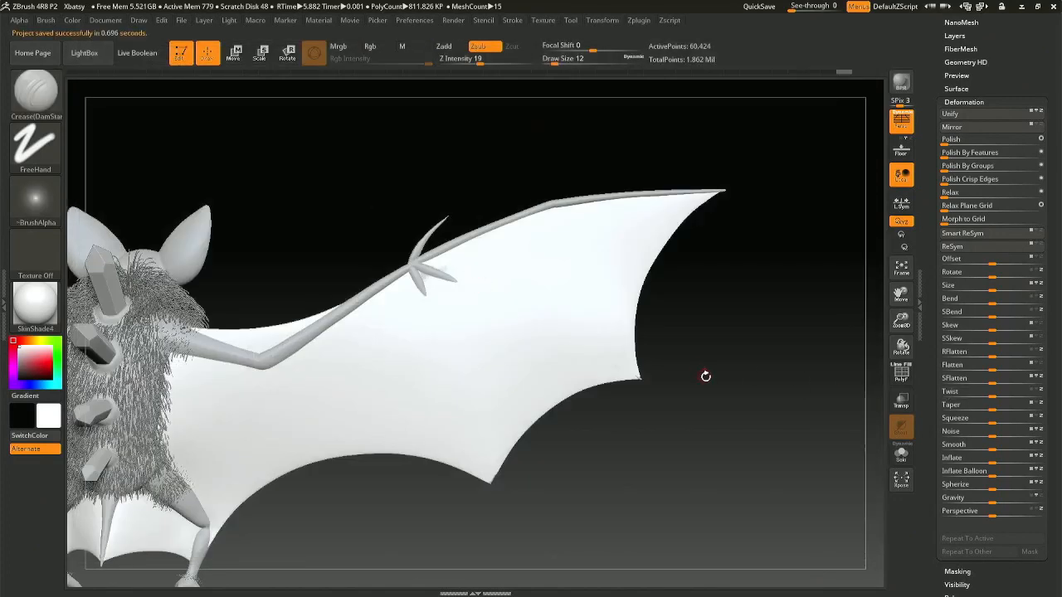
# - Mask the membrane's two fingertip corners from the back and carve a crease along the middle finger bone at draw size 35
pyautogui.press('ctrl')
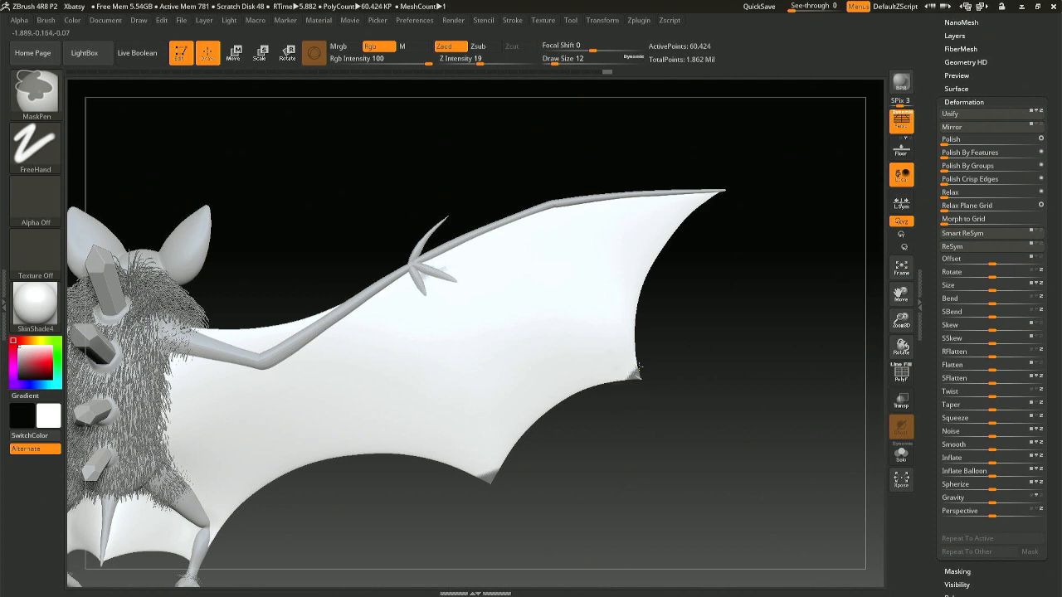
pyautogui.click(901, 401)
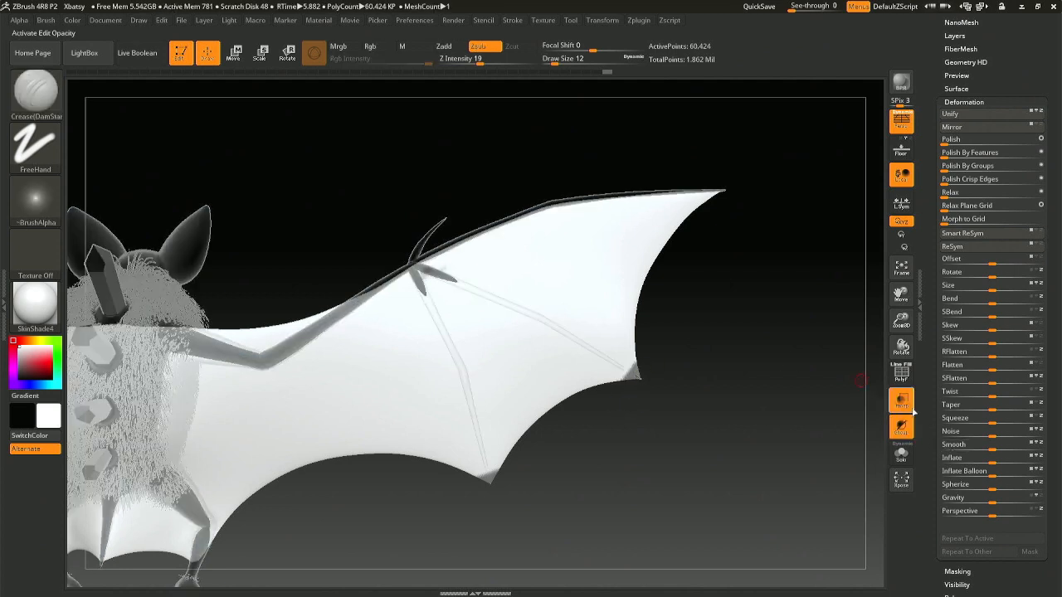
pyautogui.press('space')
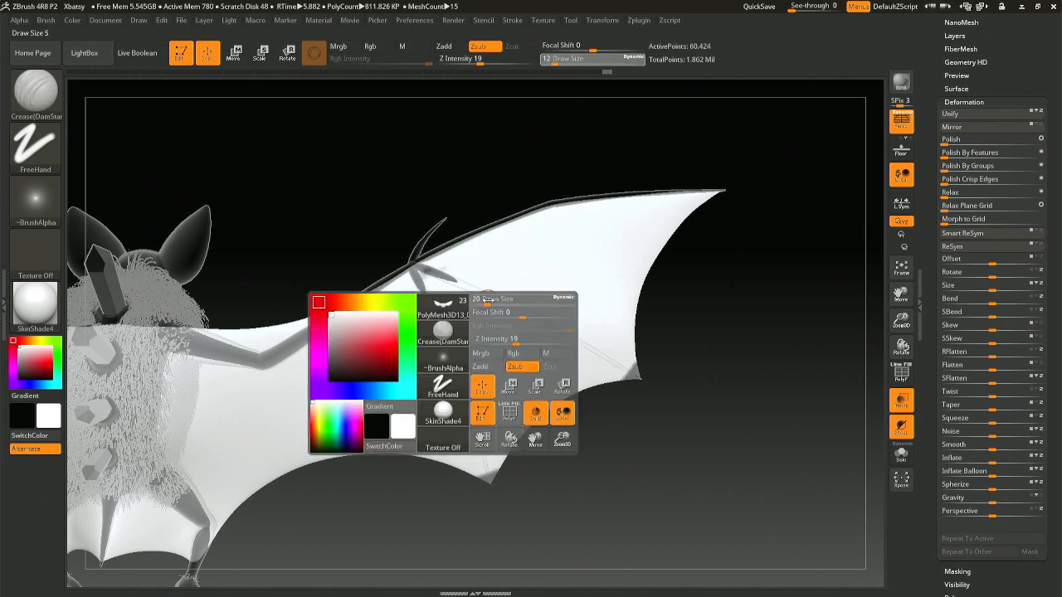
pyautogui.moveTo(492, 299)
pyautogui.mouseDown()
pyautogui.moveTo(647, 381)
pyautogui.moveTo(456, 284)
pyautogui.mouseUp()
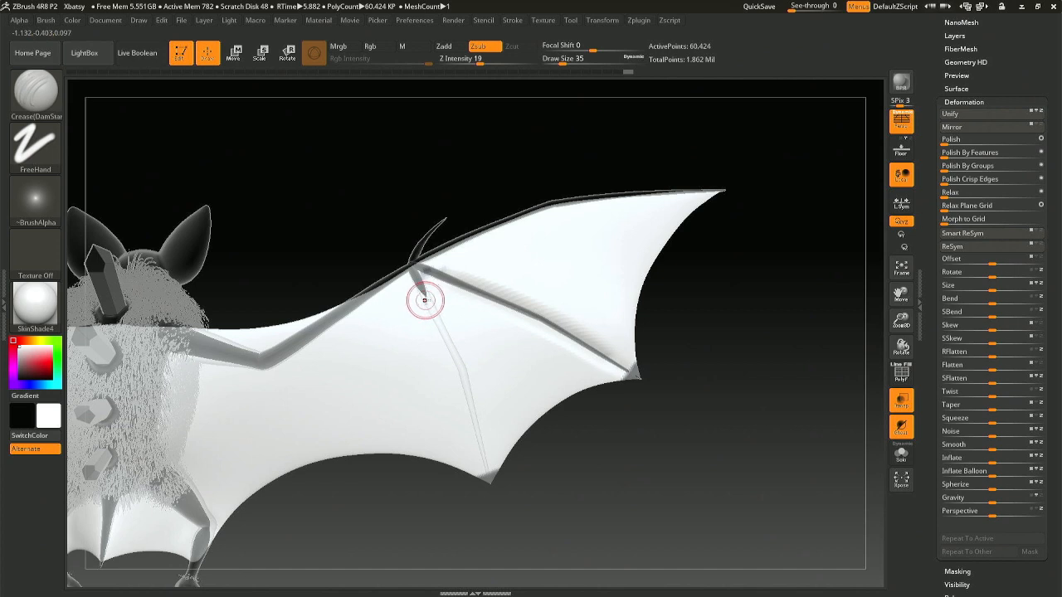
# - Carve a crease into the membrane's back along the inner finger bone, from the knuckle to the masked tip
pyautogui.moveTo(415, 276); pyautogui.dragTo(428, 303)
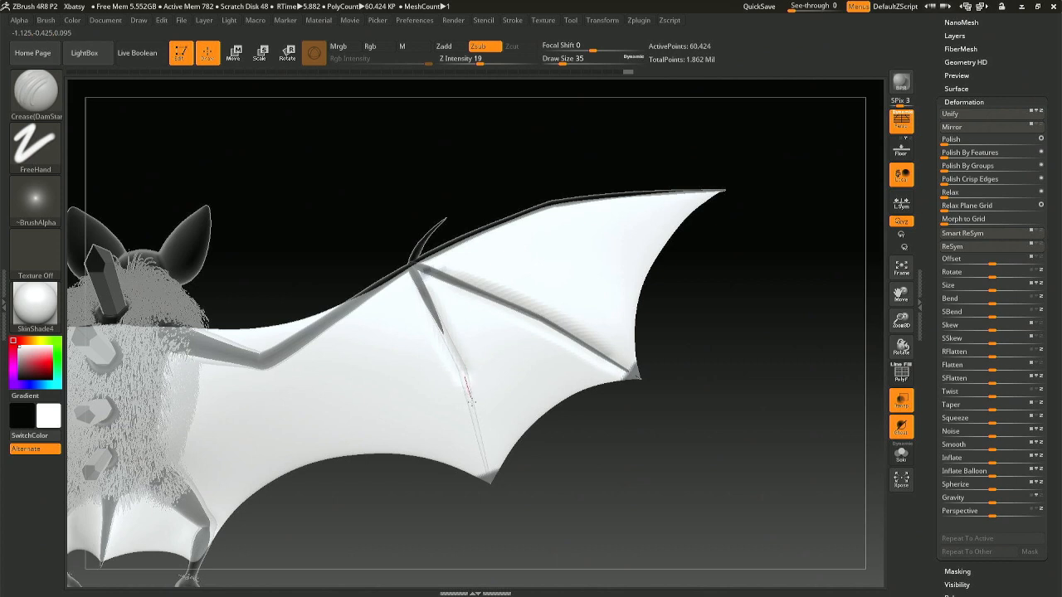
pyautogui.moveTo(473, 407); pyautogui.dragTo(479, 444)
pyautogui.moveTo(486, 488); pyautogui.dragTo(484, 467)
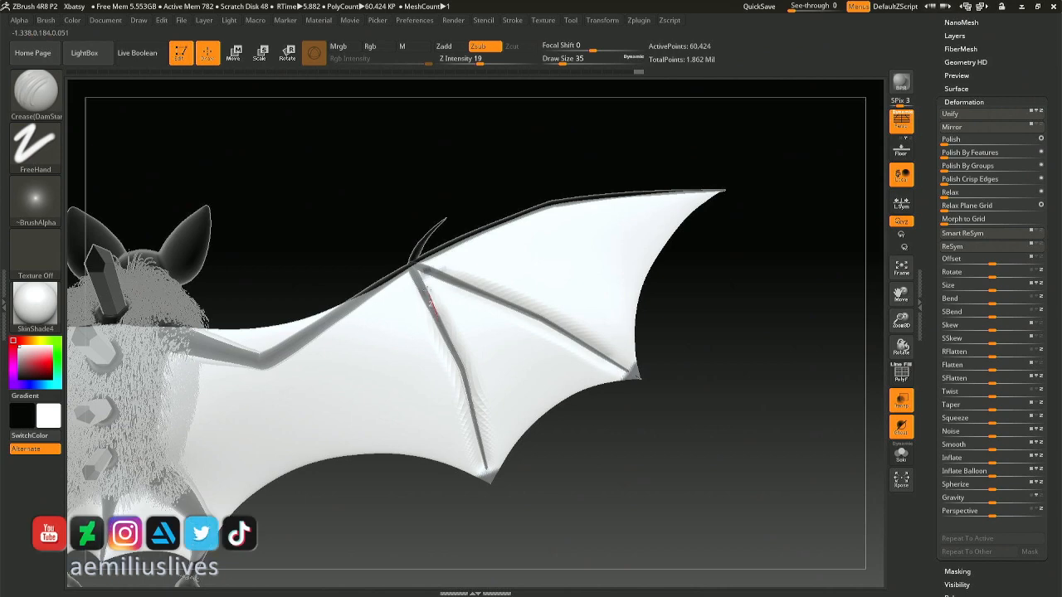
# - Smooth the creased membrane with the Polish deformation and check the masked area from the front
pyautogui.moveTo(483, 303)
pyautogui.mouseDown(button='right')
pyautogui.moveTo(396, 306)
pyautogui.moveTo(527, 283)
pyautogui.moveTo(566, 284)
pyautogui.moveTo(568, 315)
pyautogui.moveTo(580, 306)
pyautogui.moveTo(497, 275)
pyautogui.mouseUp(button='right')
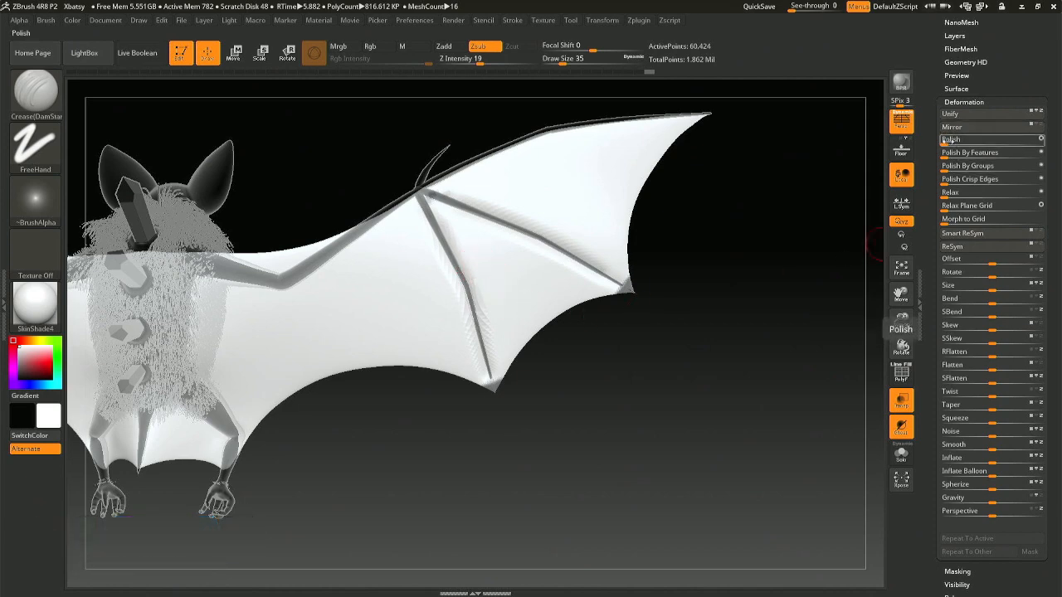
pyautogui.moveTo(962, 139); pyautogui.dragTo(1019, 142)
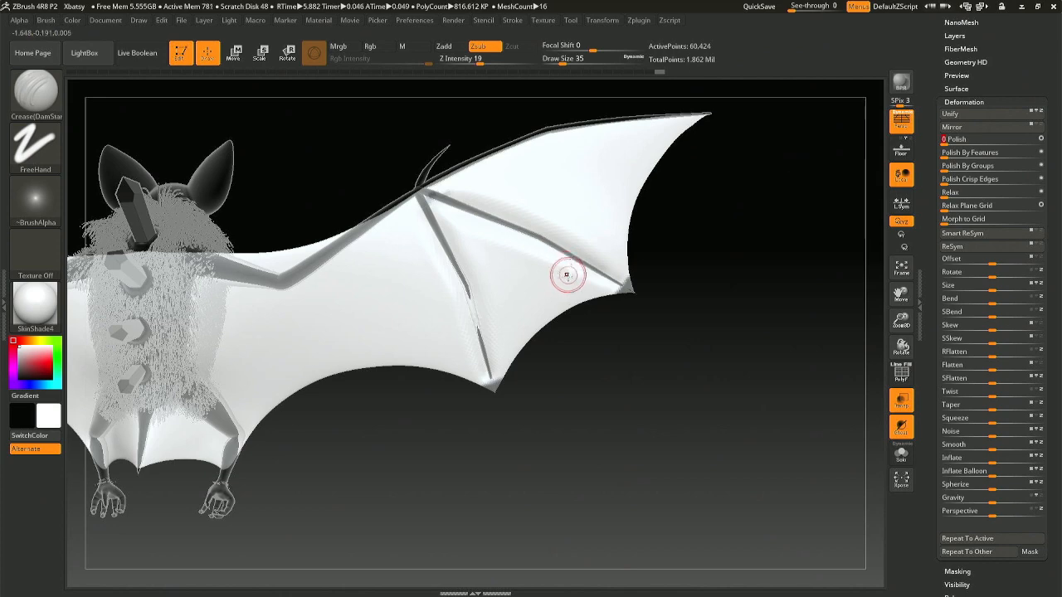
pyautogui.moveTo(552, 291)
pyautogui.mouseDown(button='right')
pyautogui.moveTo(474, 304)
pyautogui.moveTo(547, 290)
pyautogui.moveTo(479, 289)
pyautogui.mouseUp(button='right')
pyautogui.press('ctrl')
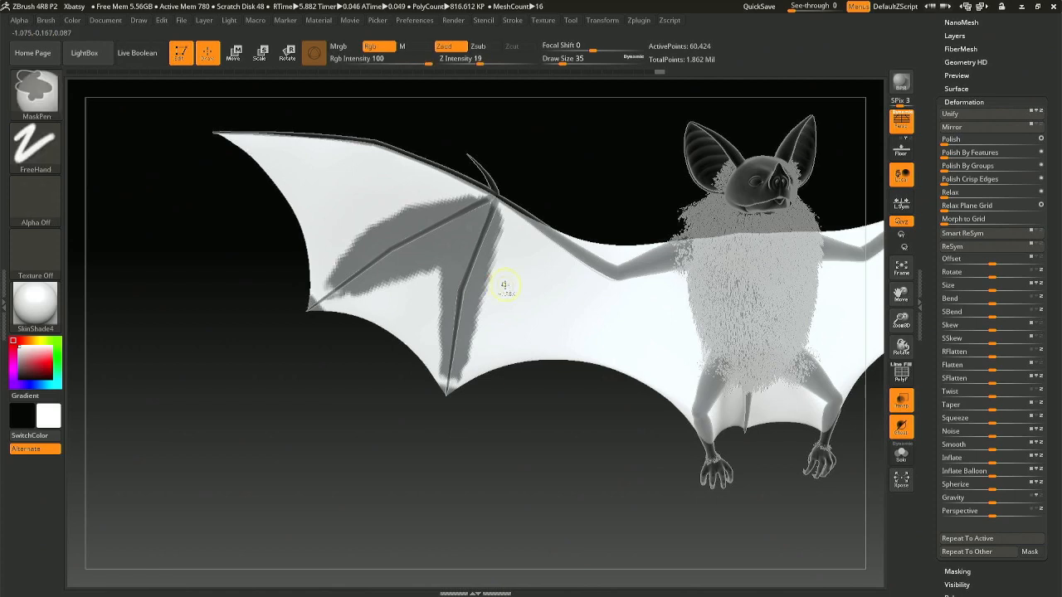
pyautogui.hotkey('ctrl', 'shift')
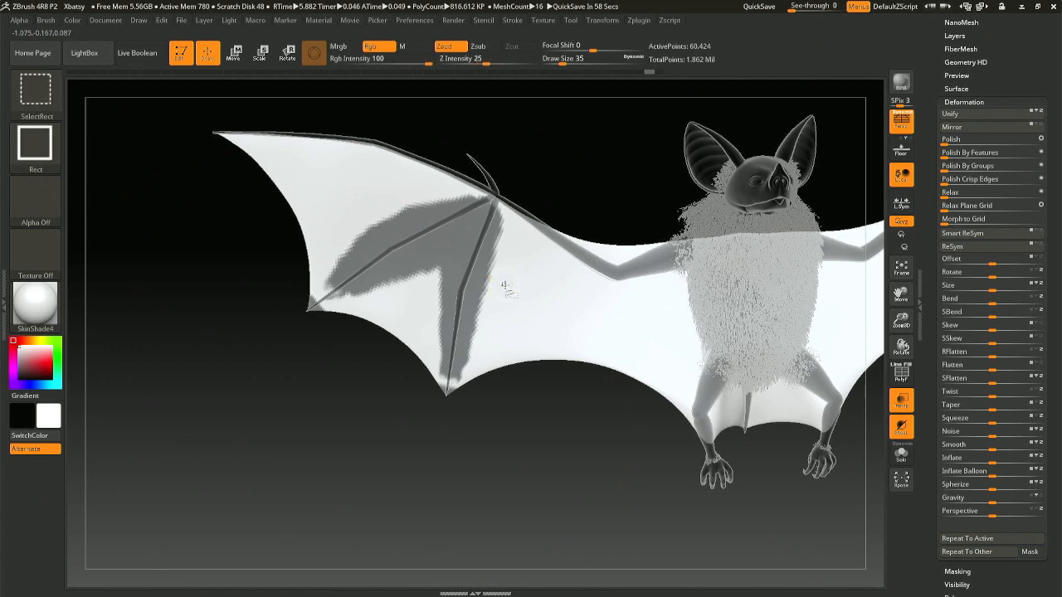
pyautogui.press('ctrl')
pyautogui.hotkey('ctrl', 'shift')
pyautogui.hotkey('ctrl', 'shift')
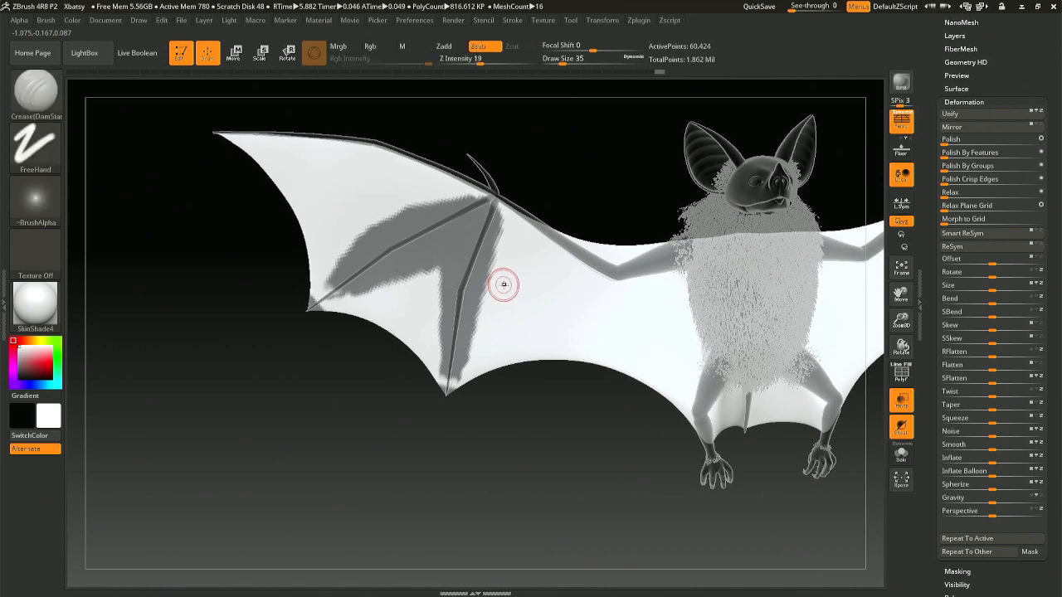
# - Carve the crease along the inner finger bone on the membrane's back at draw size 27, undoing the stray strokes
pyautogui.moveTo(505, 285); pyautogui.dragTo(535, 286, button='right')
pyautogui.moveTo(551, 291); pyautogui.dragTo(557, 319)
pyautogui.press('space')
pyautogui.hotkey('ctrl', 'z')
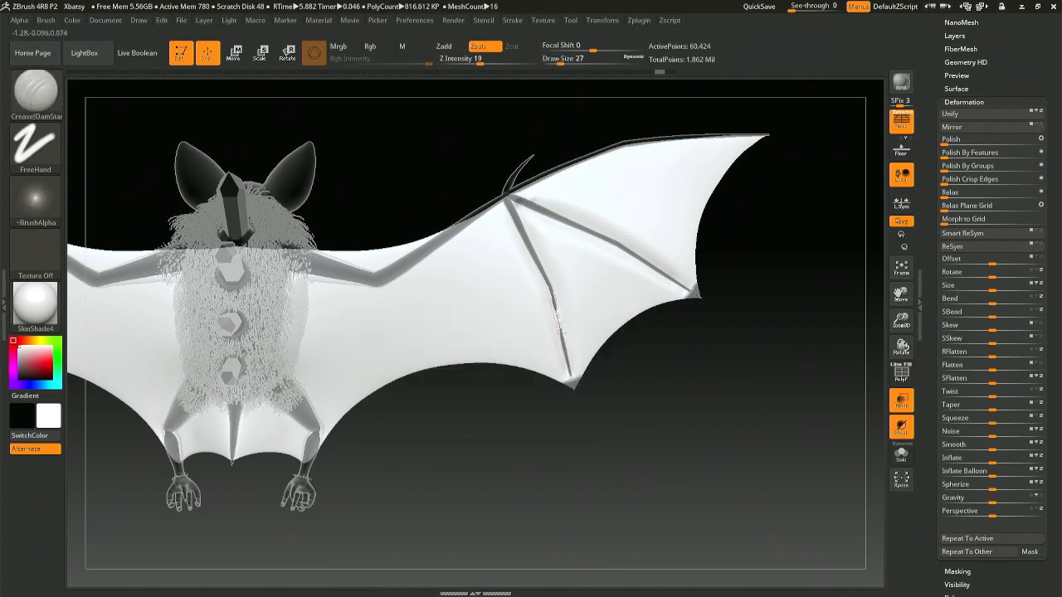
pyautogui.moveTo(569, 371); pyautogui.dragTo(570, 375)
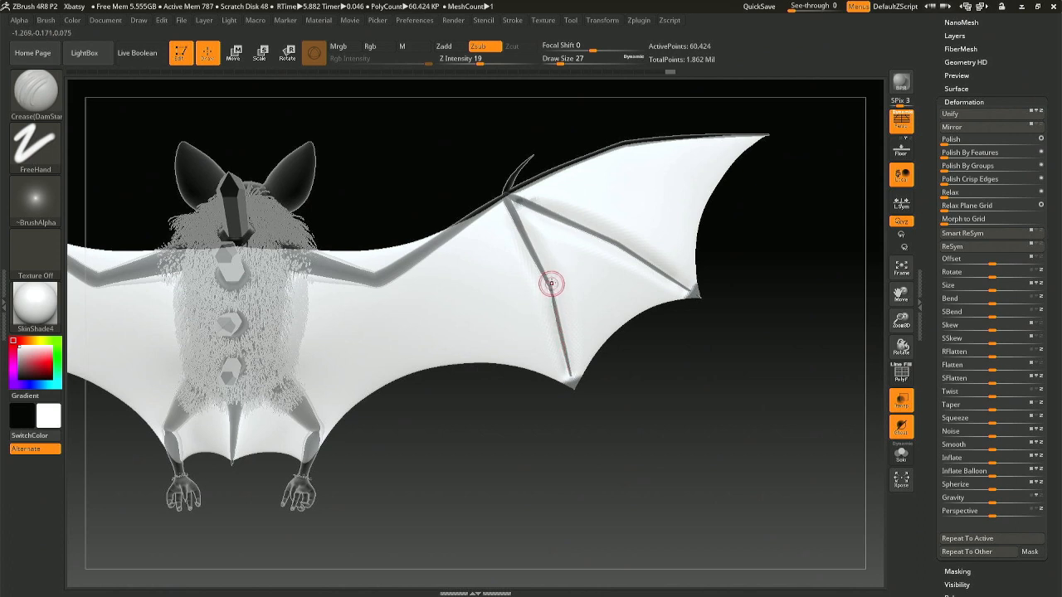
pyautogui.moveTo(544, 278); pyautogui.dragTo(565, 343)
pyautogui.press('space')
pyautogui.moveTo(557, 301)
pyautogui.mouseDown()
pyautogui.moveTo(571, 301)
pyautogui.moveTo(529, 289)
pyautogui.moveTo(511, 254)
pyautogui.mouseUp()
pyautogui.hotkey('ctrl', 'z')
# - Smooth the membrane's back on both sides of the inner finger bone, down to the tip, at draw size 37
pyautogui.press('space')
pyautogui.keyDown('shift'); pyautogui.moveTo(505, 216); pyautogui.dragTo(506, 222); pyautogui.keyUp('shift')
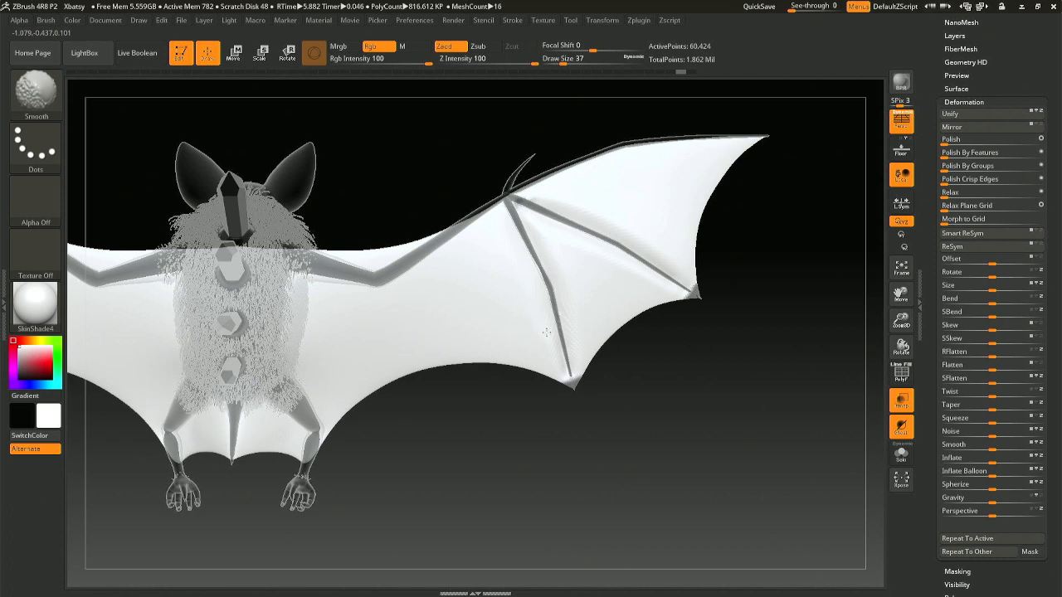
pyautogui.keyDown('shift'); pyautogui.moveTo(558, 364); pyautogui.dragTo(543, 333); pyautogui.keyUp('shift')
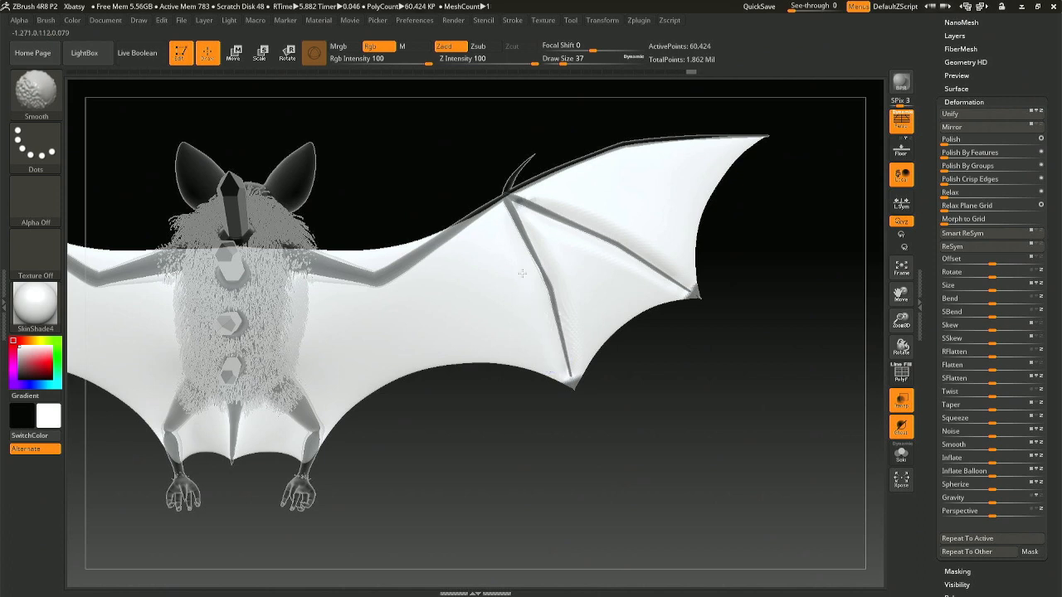
pyautogui.keyDown('shift'); pyautogui.moveTo(508, 238); pyautogui.dragTo(524, 318); pyautogui.keyUp('shift')
pyautogui.keyDown('shift'); pyautogui.moveTo(505, 247); pyautogui.dragTo(535, 285); pyautogui.keyUp('shift')
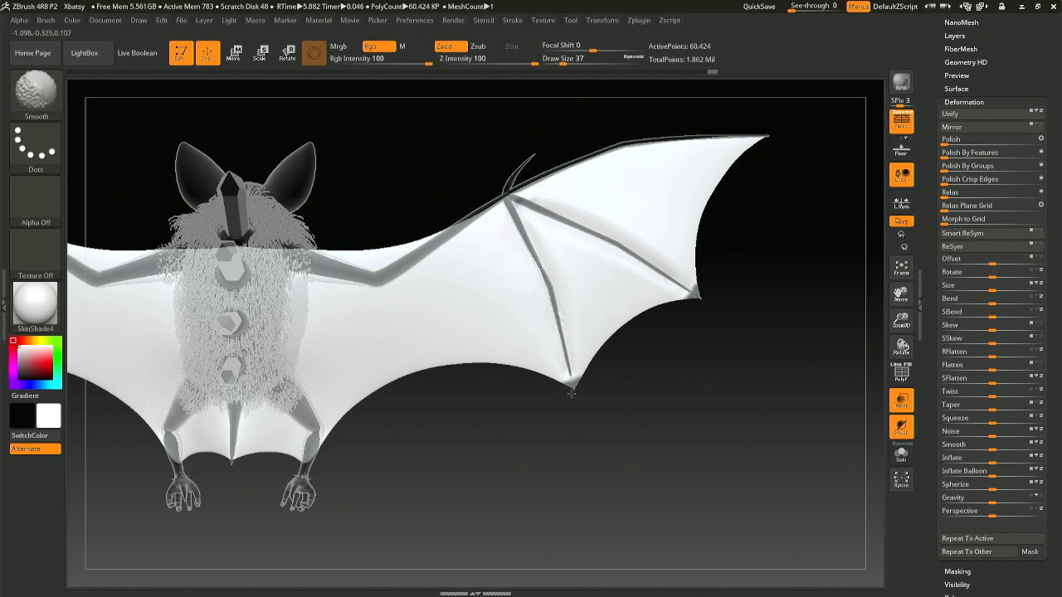
pyautogui.moveTo(570, 394)
pyautogui.keyDown('shift'); pyautogui.mouseDown()
pyautogui.moveTo(588, 368)
pyautogui.moveTo(579, 348)
pyautogui.mouseUp(); pyautogui.keyUp('shift')
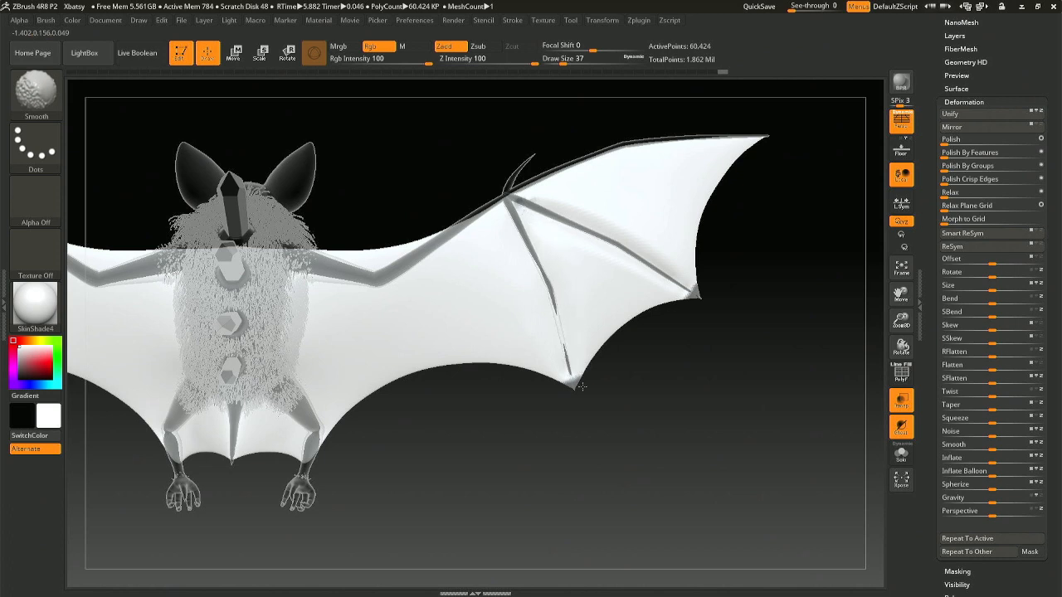
pyautogui.keyDown('shift'); pyautogui.moveTo(582, 387); pyautogui.dragTo(587, 357); pyautogui.keyUp('shift')
# - Smooth the membrane's back on both sides of the middle finger bone, from the knuckle outward
pyautogui.keyDown('shift'); pyautogui.moveTo(565, 239); pyautogui.dragTo(582, 247); pyautogui.keyUp('shift')
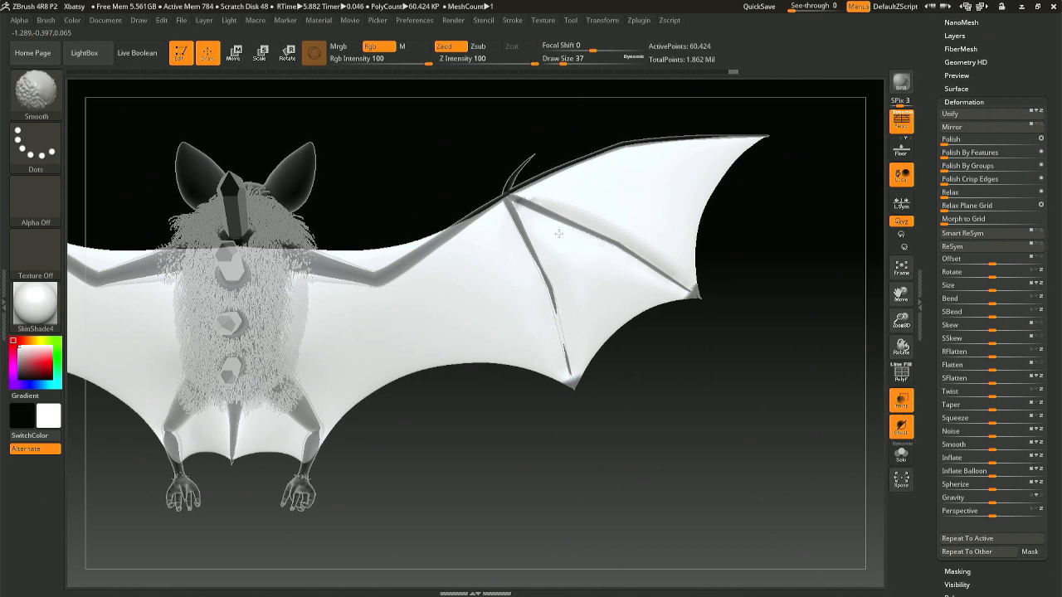
pyautogui.keyDown('shift'); pyautogui.moveTo(621, 277); pyautogui.dragTo(630, 282); pyautogui.keyUp('shift')
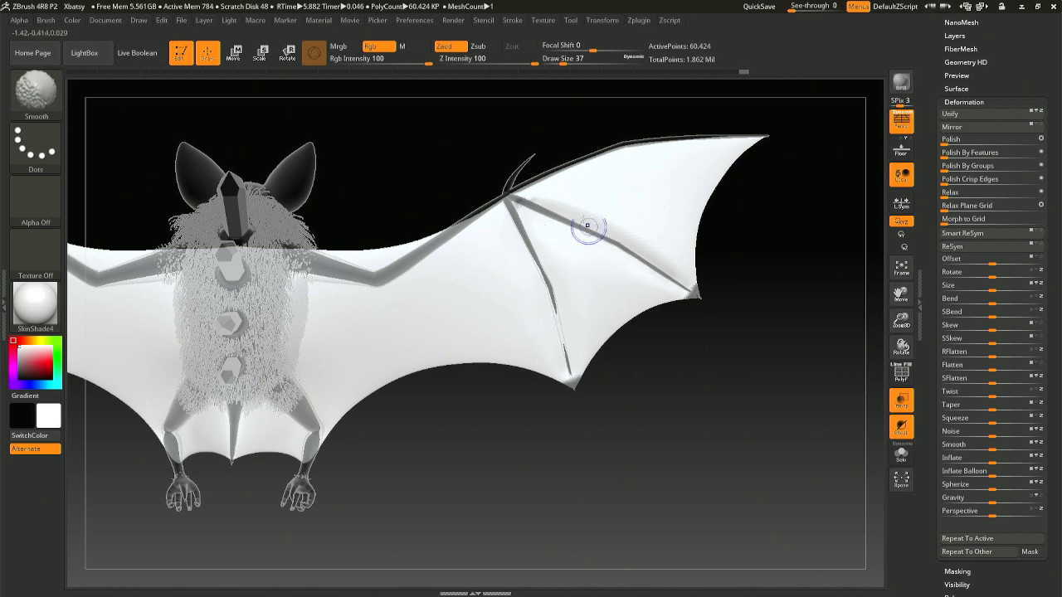
pyautogui.keyDown('shift'); pyautogui.moveTo(553, 194); pyautogui.dragTo(546, 192); pyautogui.keyUp('shift')
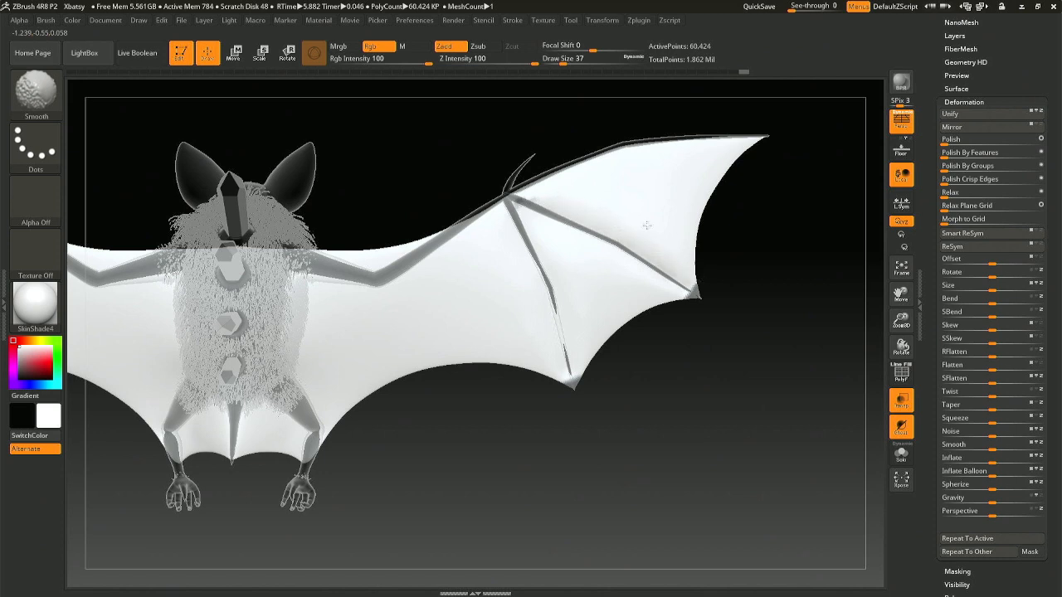
pyautogui.moveTo(612, 221)
pyautogui.keyDown('shift'); pyautogui.mouseDown()
pyautogui.moveTo(690, 259)
pyautogui.moveTo(687, 245)
pyautogui.moveTo(653, 234)
pyautogui.mouseUp(); pyautogui.keyUp('shift')
pyautogui.keyDown('shift'); pyautogui.moveTo(555, 199); pyautogui.dragTo(547, 201); pyautogui.keyUp('shift')
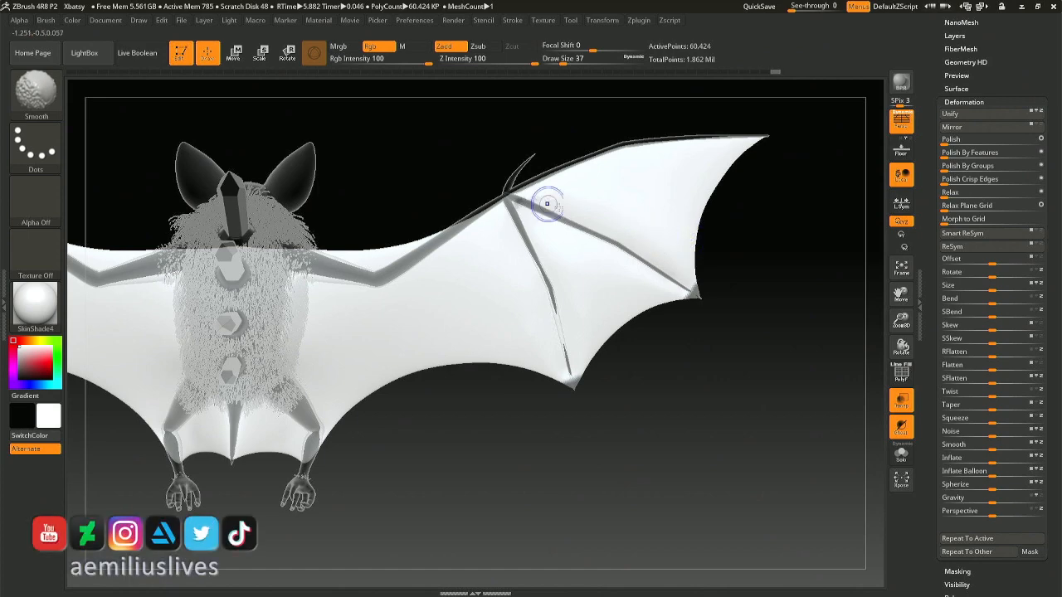
# - Turn transparency off and check how the finger bones emerge from the membrane's back
pyautogui.moveTo(547, 201)
pyautogui.mouseDown(button='right')
pyautogui.moveTo(498, 214)
pyautogui.moveTo(585, 229)
pyautogui.mouseUp(button='right')
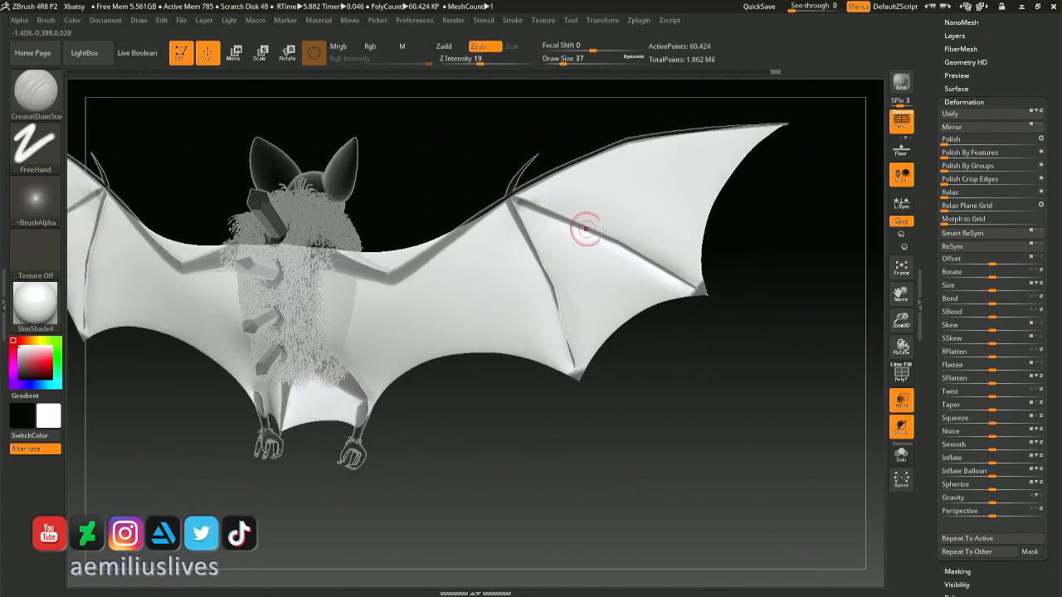
pyautogui.click(905, 403)
pyautogui.moveTo(577, 274); pyautogui.dragTo(538, 273, button='right')
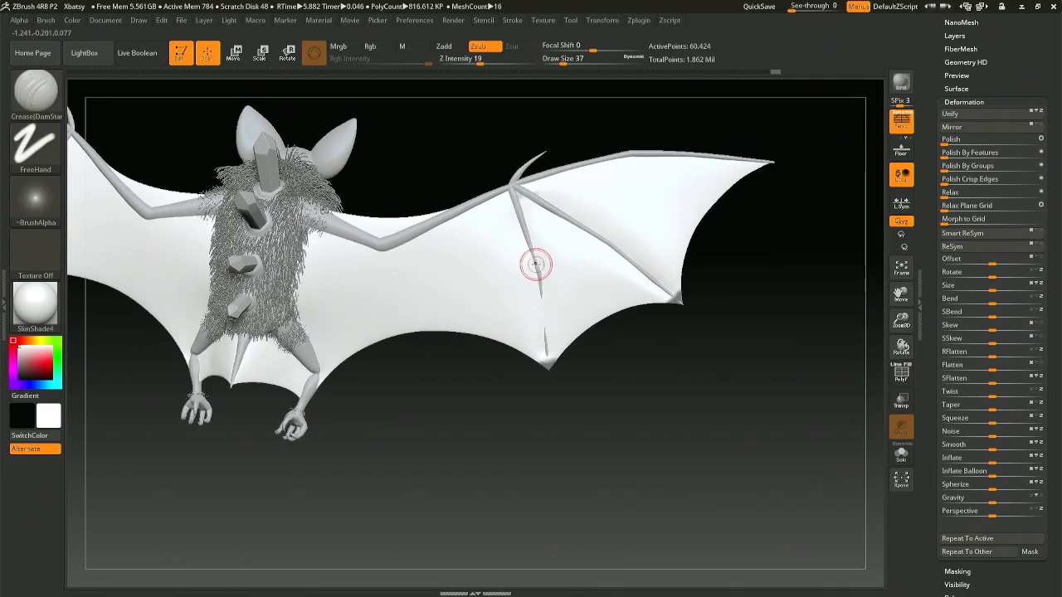
pyautogui.press('v')
pyautogui.press('v')
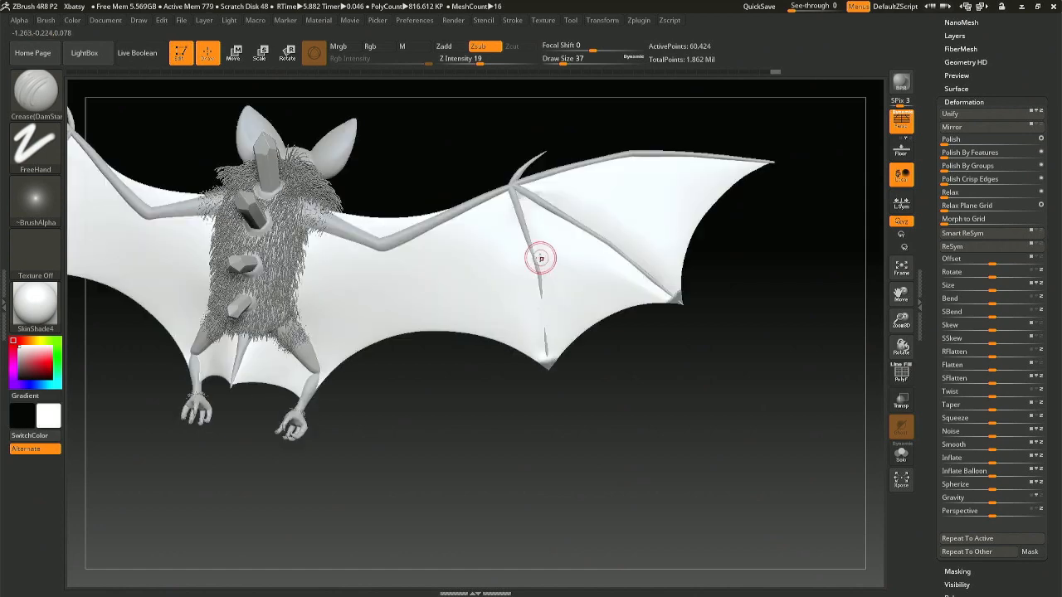
pyautogui.press('v')
pyautogui.press('v')
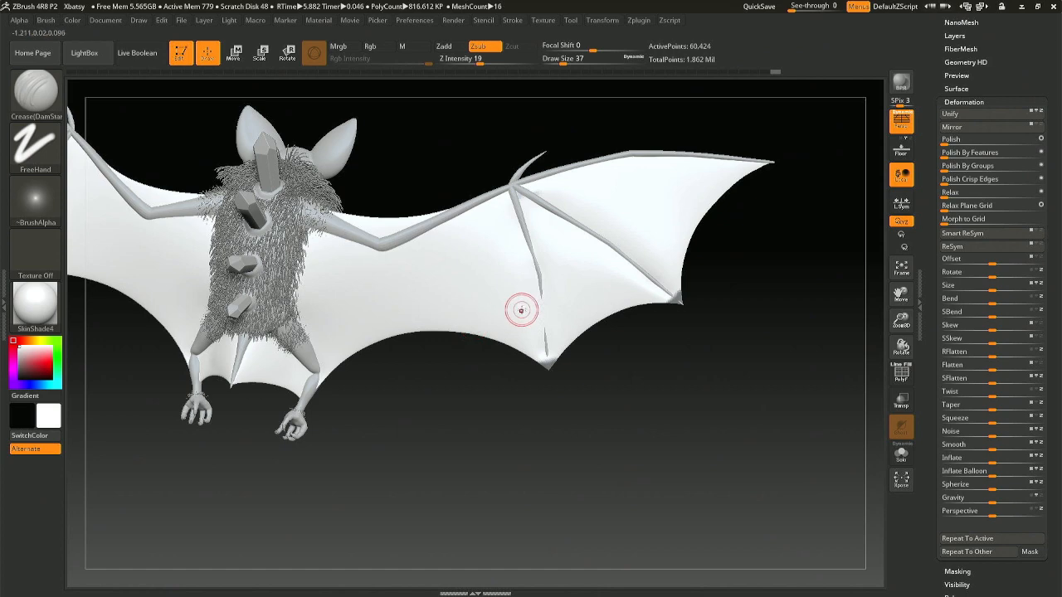
pyautogui.press('b')
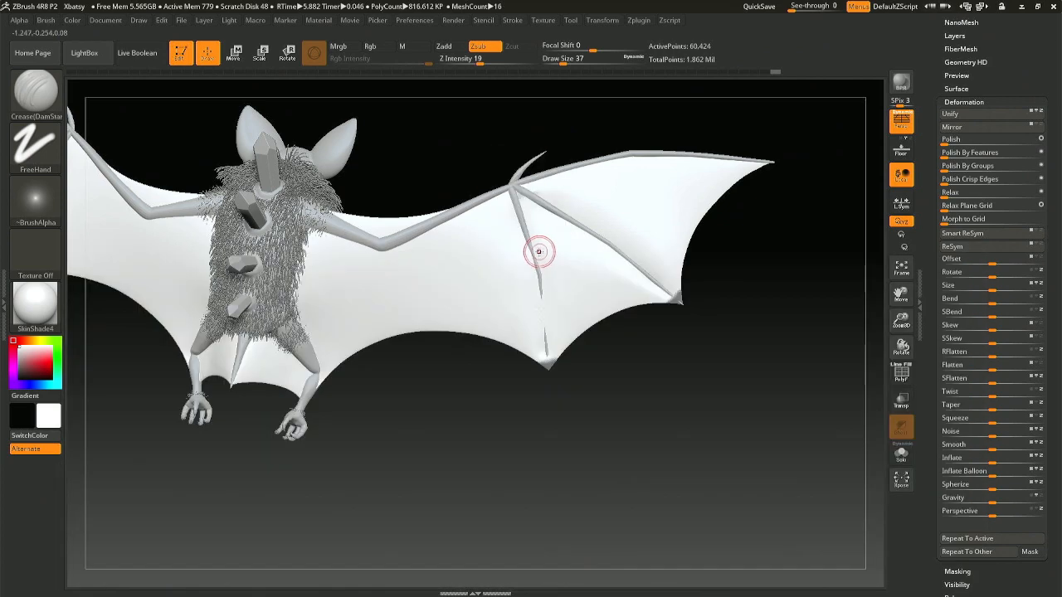
# - Set draw size to 27 and Z intensity to 11, and deepen the crease along the buried part of the inner finger bone
pyautogui.keyDown('ctrl'); pyautogui.moveTo(541, 260); pyautogui.dragTo(542, 282, button='right'); pyautogui.keyUp('ctrl')
pyautogui.press('space')
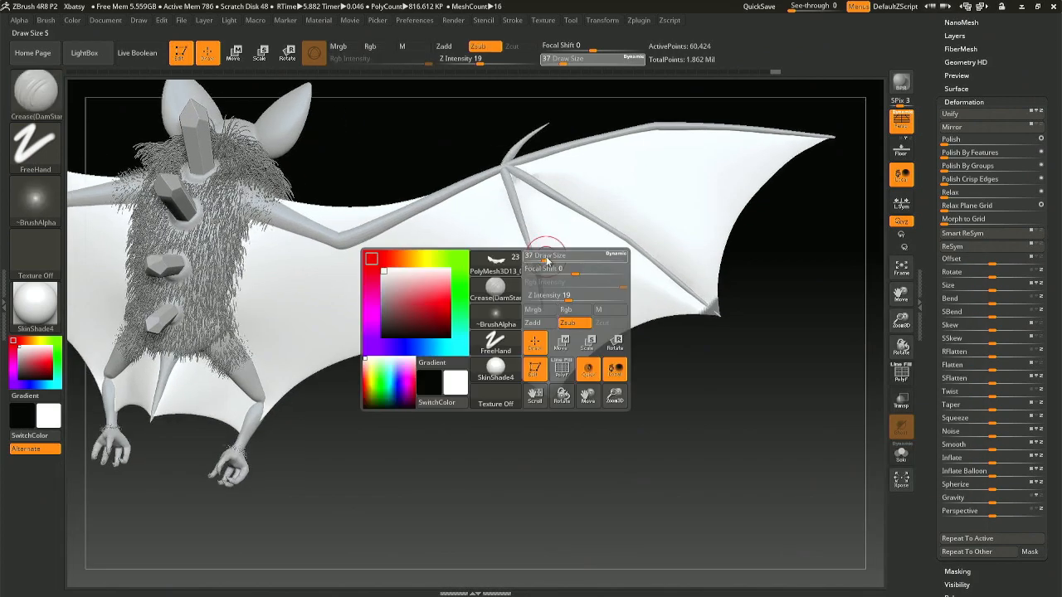
pyautogui.moveTo(547, 247); pyautogui.dragTo(540, 247)
pyautogui.moveTo(479, 60); pyautogui.dragTo(470, 60)
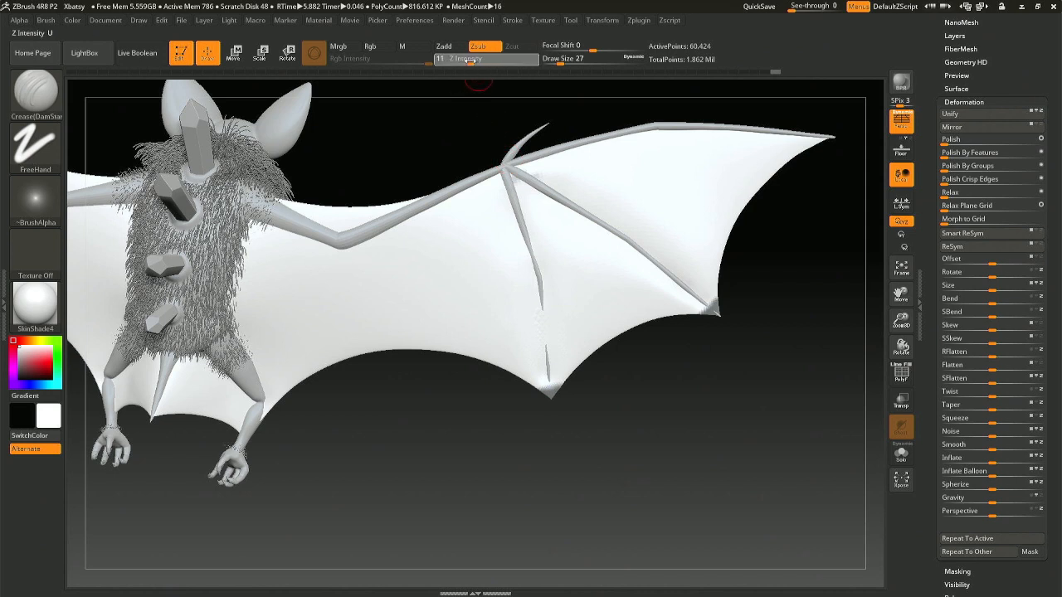
pyautogui.moveTo(529, 250); pyautogui.dragTo(537, 278)
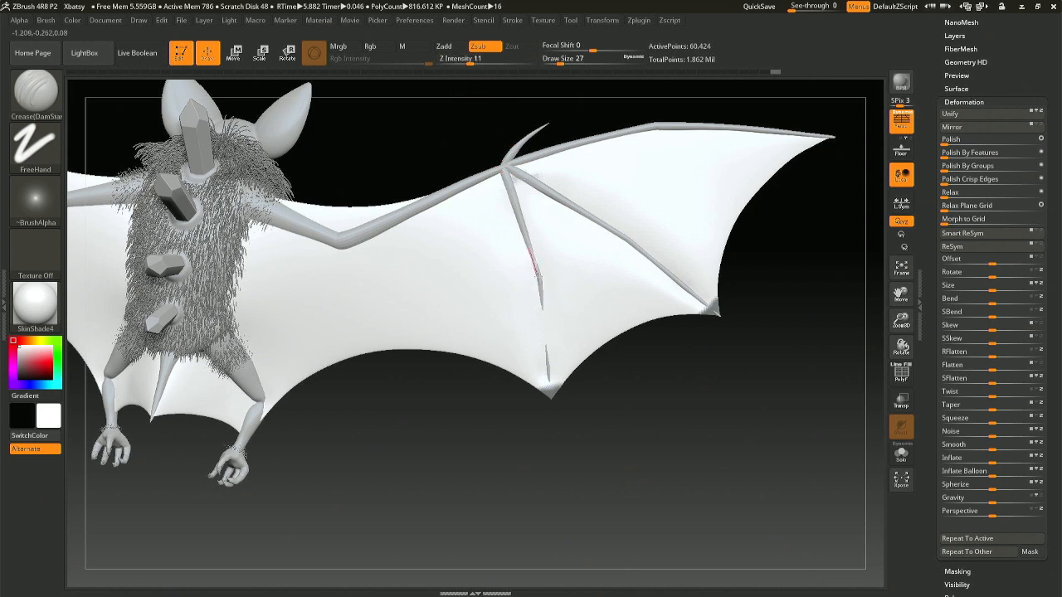
pyautogui.moveTo(546, 327); pyautogui.dragTo(544, 329)
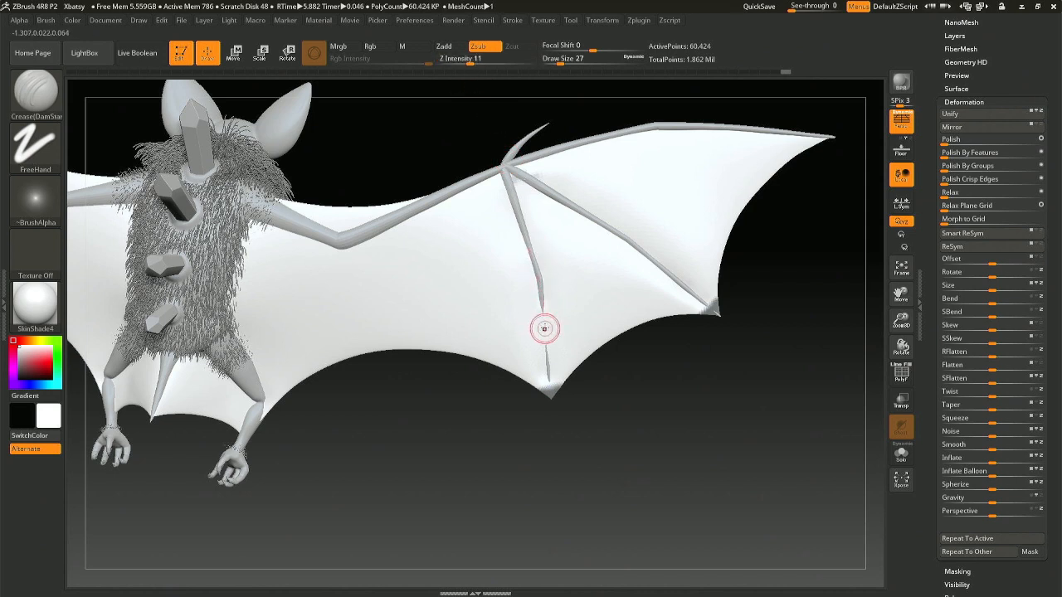
# - Recarve the crease over the lower half of the inner finger bone down to the masked tip to expose the bone
pyautogui.moveTo(545, 329); pyautogui.dragTo(543, 306, button='right')
pyautogui.moveTo(542, 306); pyautogui.dragTo(543, 317)
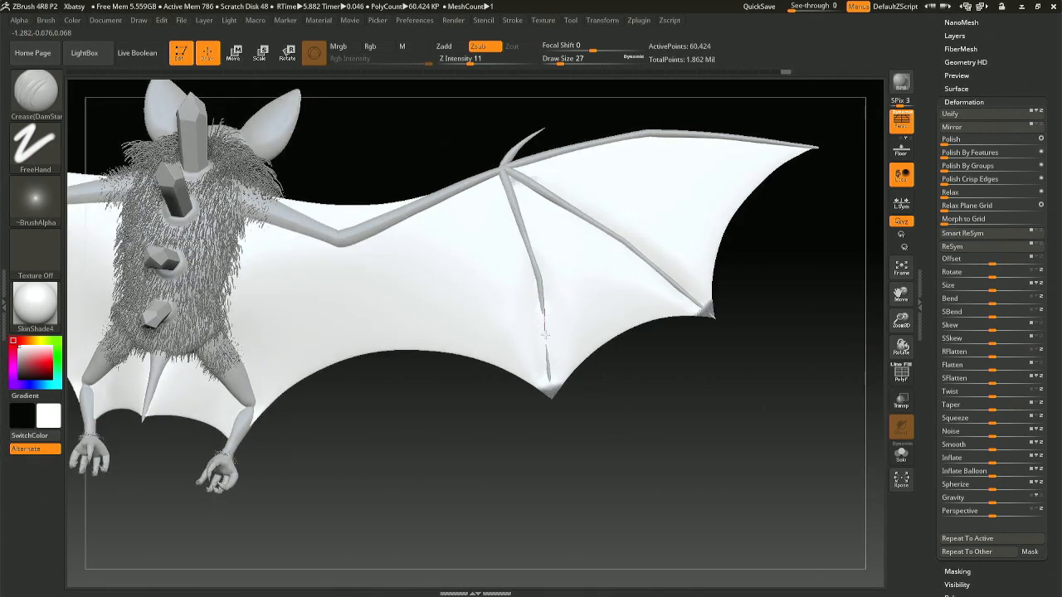
pyautogui.moveTo(548, 370); pyautogui.dragTo(550, 379)
pyautogui.hotkey('ctrl', 'z')
pyautogui.moveTo(541, 304); pyautogui.dragTo(547, 334)
pyautogui.moveTo(553, 420); pyautogui.dragTo(554, 421)
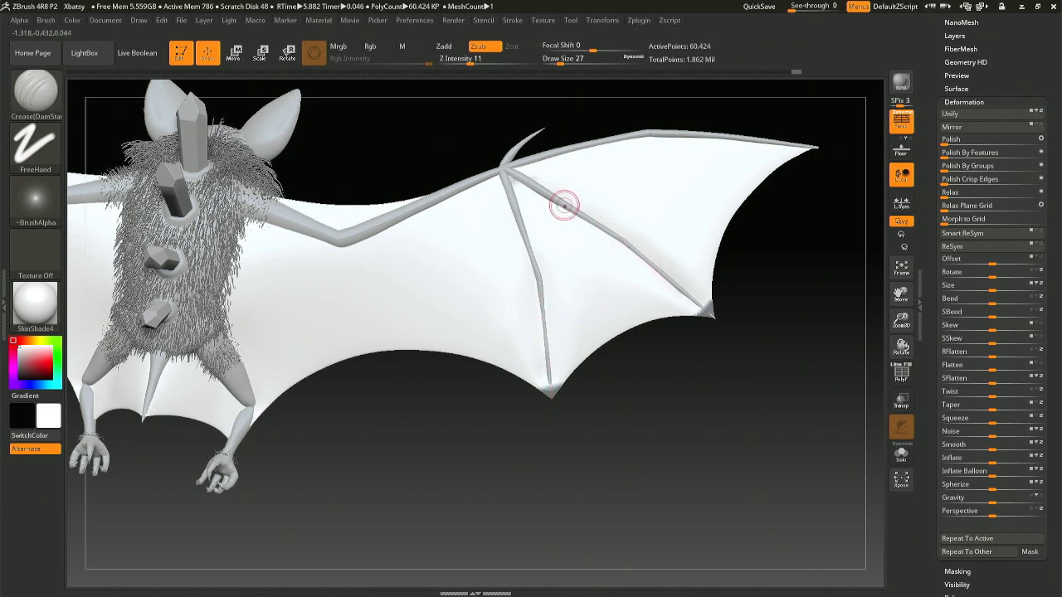
# - Smooth the membrane's back around the middle fingertip and along the inner finger bone at draw size 68
pyautogui.press('space')
pyautogui.press('shift')
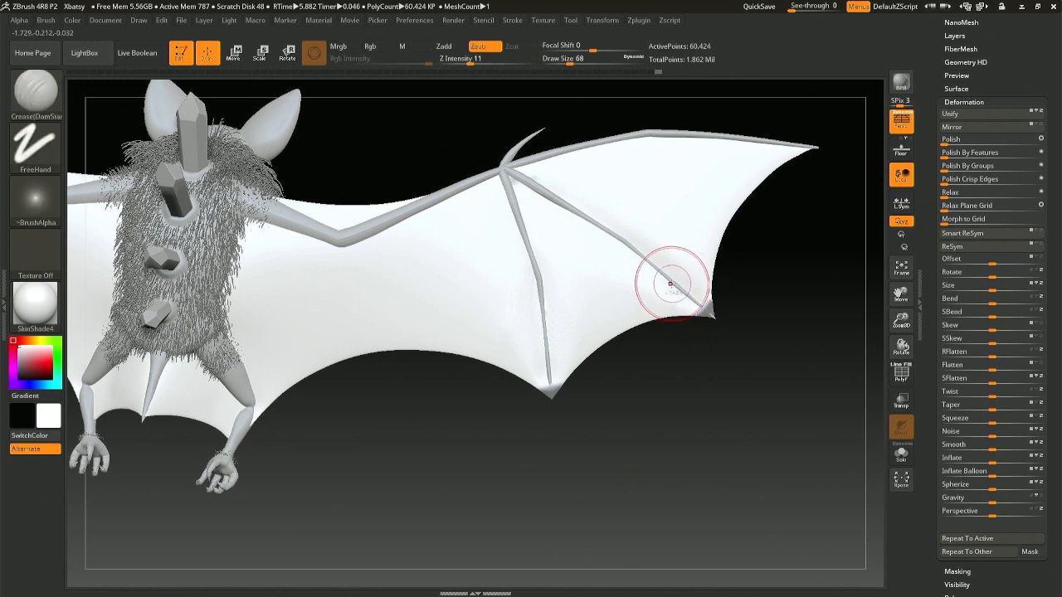
pyautogui.keyDown('shift'); pyautogui.moveTo(673, 282); pyautogui.dragTo(677, 284); pyautogui.keyUp('shift')
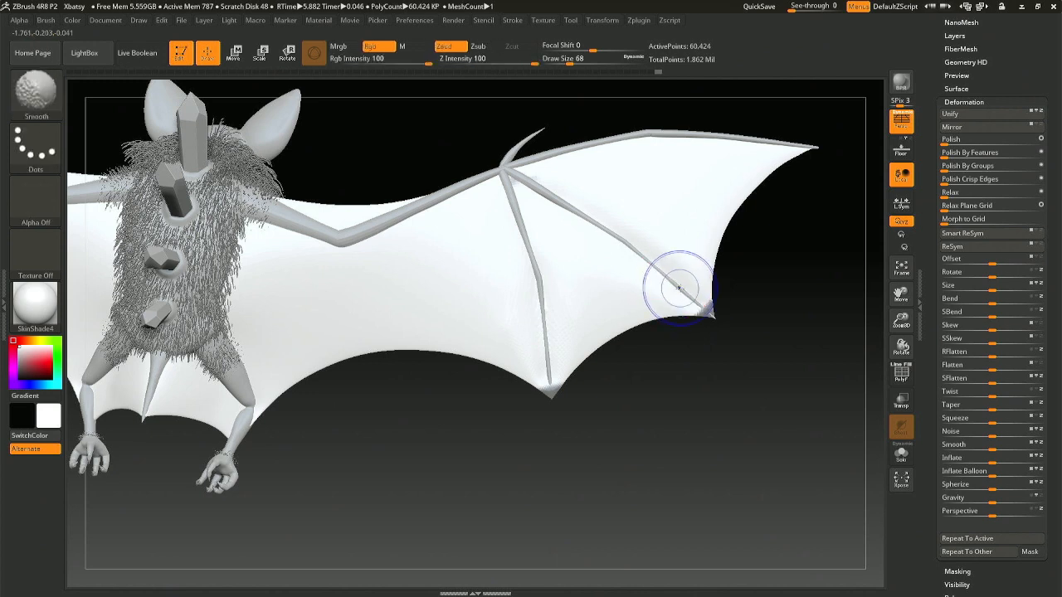
pyautogui.keyDown('shift'); pyautogui.click(547, 310); pyautogui.keyUp('shift')
pyautogui.moveTo(540, 330)
pyautogui.keyDown('shift'); pyautogui.mouseDown()
pyautogui.moveTo(545, 374)
pyautogui.moveTo(541, 353)
pyautogui.mouseUp(); pyautogui.keyUp('shift')
pyautogui.keyDown('shift'); pyautogui.click(545, 360); pyautogui.keyUp('shift')
pyautogui.keyDown('shift'); pyautogui.moveTo(519, 247); pyautogui.dragTo(514, 224); pyautogui.keyUp('shift')
pyautogui.press('shift')
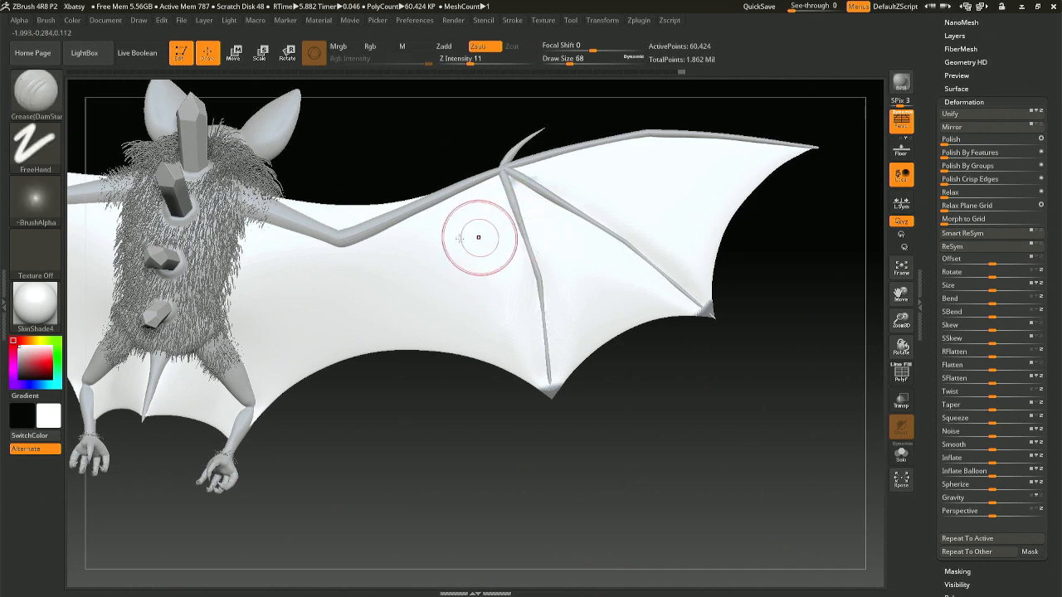
# - Switch to the Move brush and nudge the membrane slightly beside the lower part of the inner finger bone
pyautogui.moveTo(545, 240)
pyautogui.mouseDown(button='right')
pyautogui.moveTo(506, 265)
pyautogui.moveTo(537, 288)
pyautogui.mouseUp(button='right')
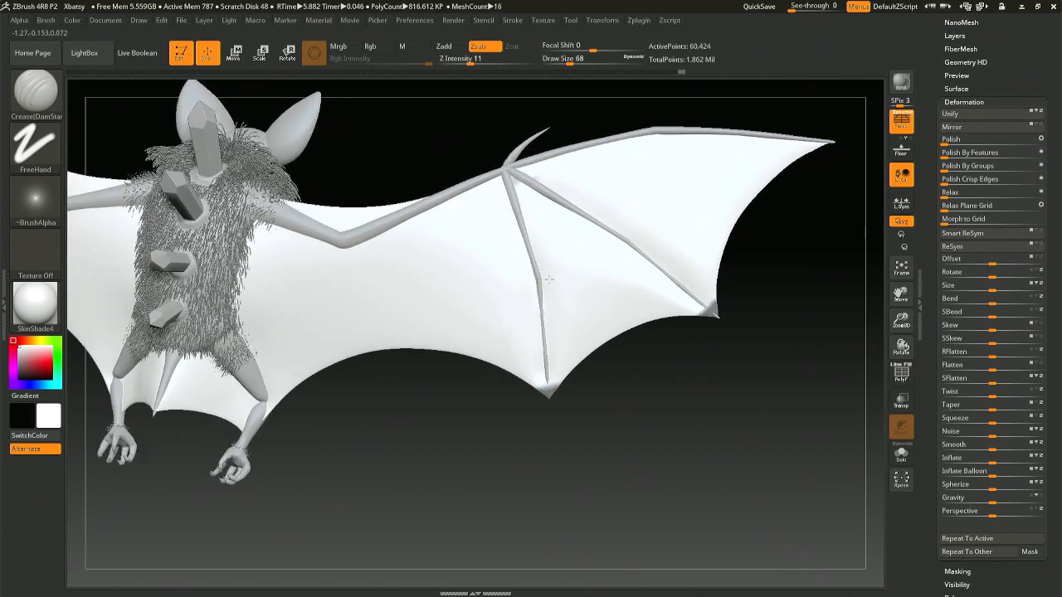
pyautogui.press('shift')
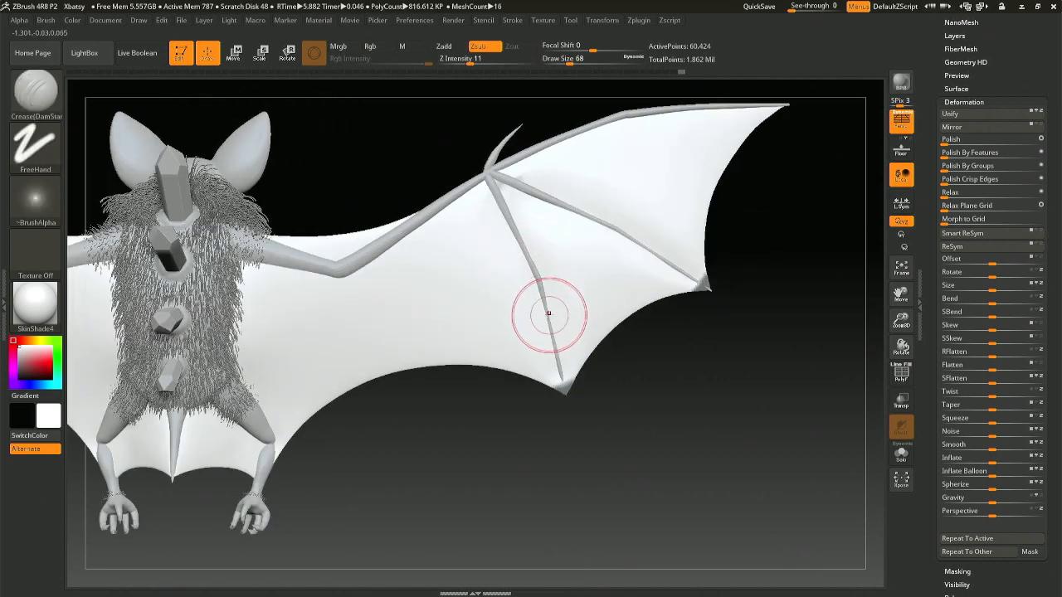
pyautogui.press('b')
pyautogui.press('m')
pyautogui.press('v')
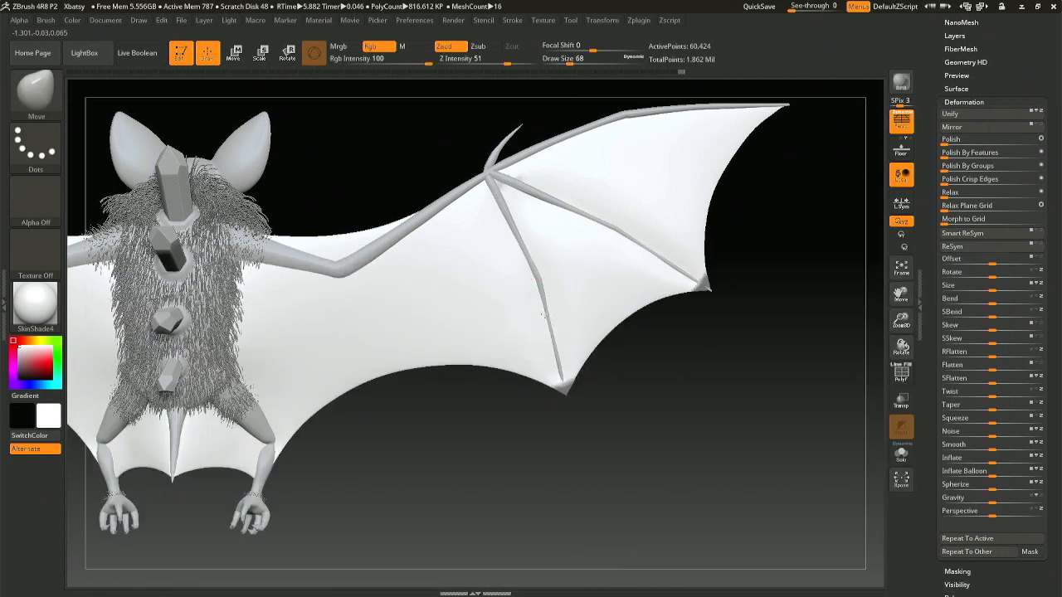
pyautogui.moveTo(543, 314); pyautogui.dragTo(545, 314)
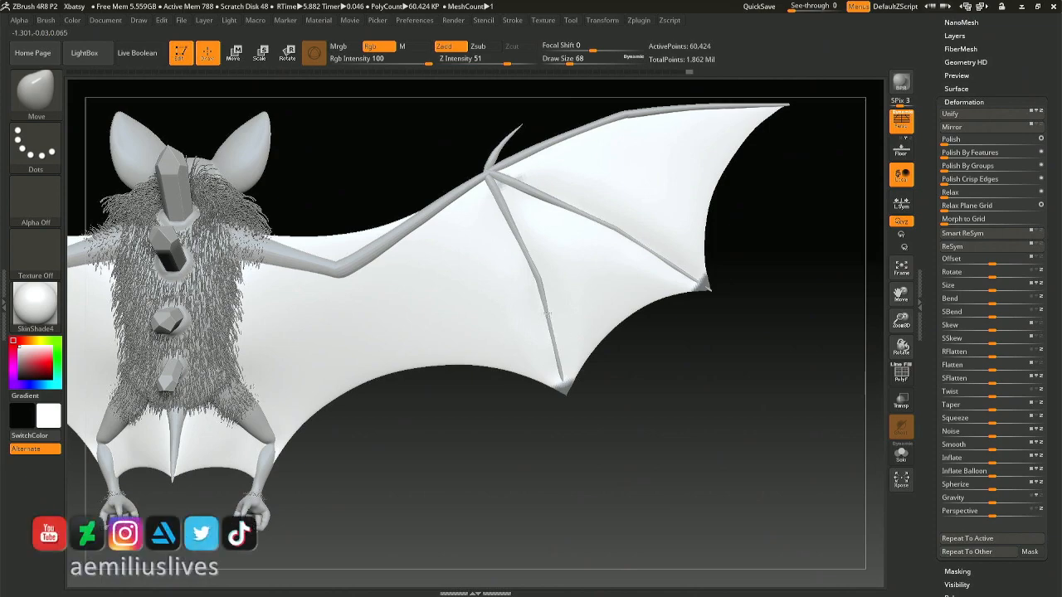
# - Adjust the membrane around the finger bones with the Move brush, reducing draw size to 49, and check the masked front
pyautogui.moveTo(524, 310)
pyautogui.mouseDown(button='right')
pyautogui.moveTo(577, 287)
pyautogui.moveTo(486, 268)
pyautogui.mouseUp(button='right')
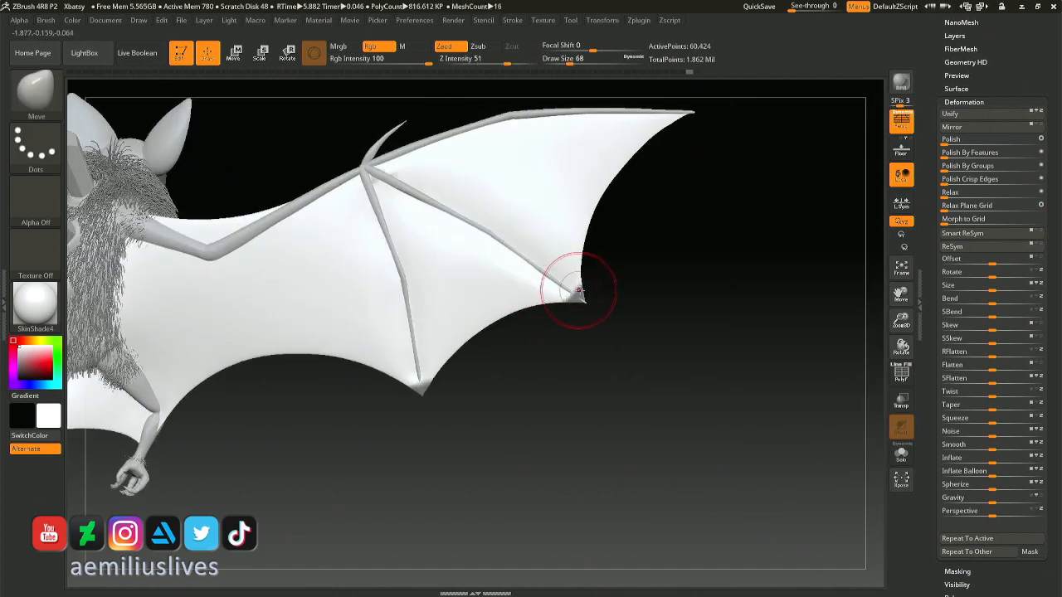
pyautogui.moveTo(579, 292); pyautogui.dragTo(592, 287, button='right')
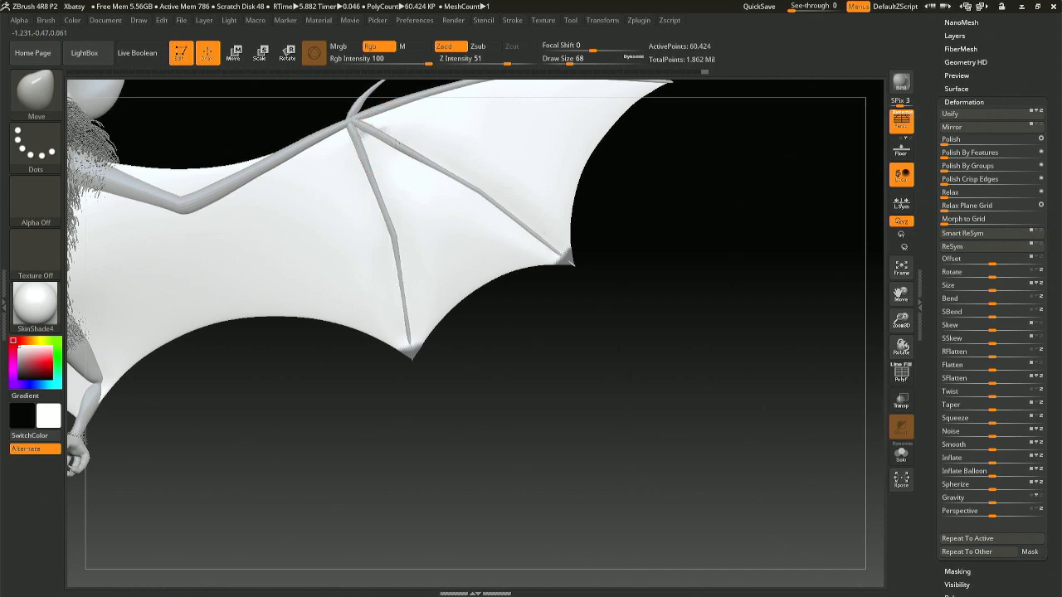
pyautogui.moveTo(385, 219)
pyautogui.mouseDown(button='right')
pyautogui.moveTo(396, 193)
pyautogui.moveTo(395, 308)
pyautogui.mouseUp(button='right')
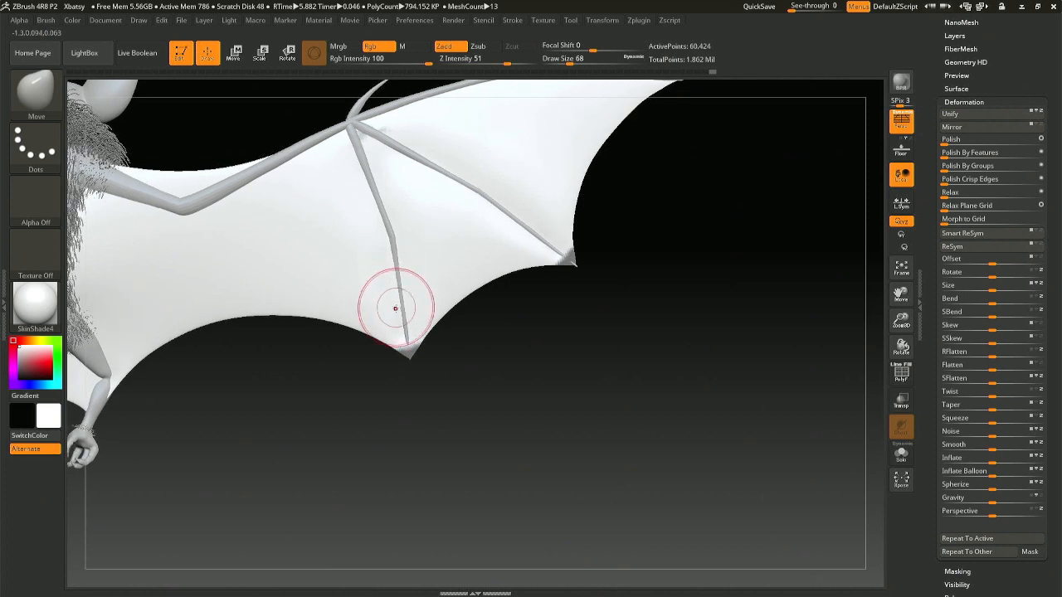
pyautogui.press('space')
pyautogui.moveTo(379, 279); pyautogui.dragTo(375, 294)
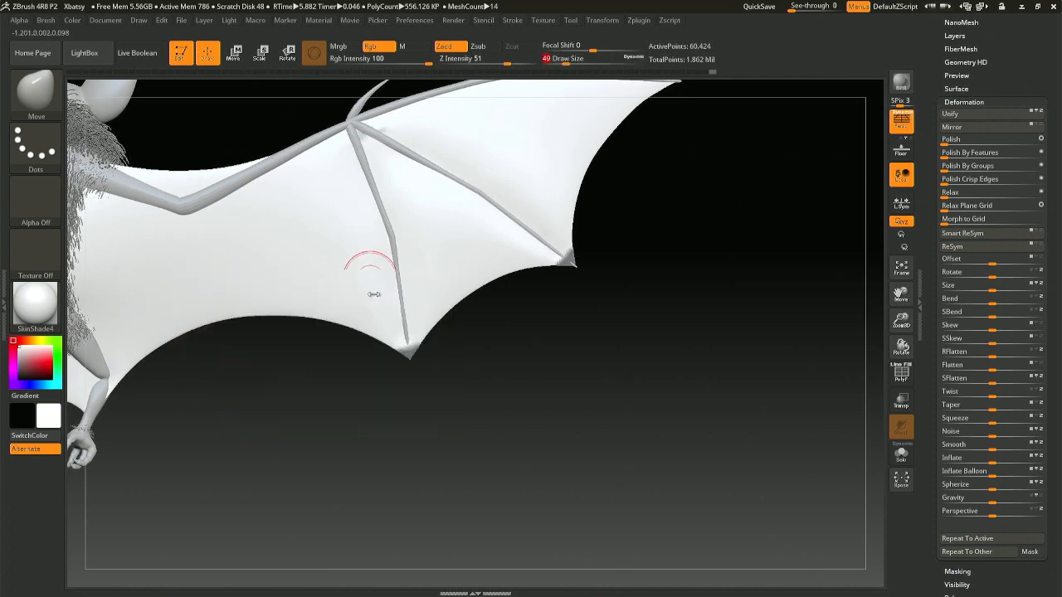
pyautogui.press('shift')
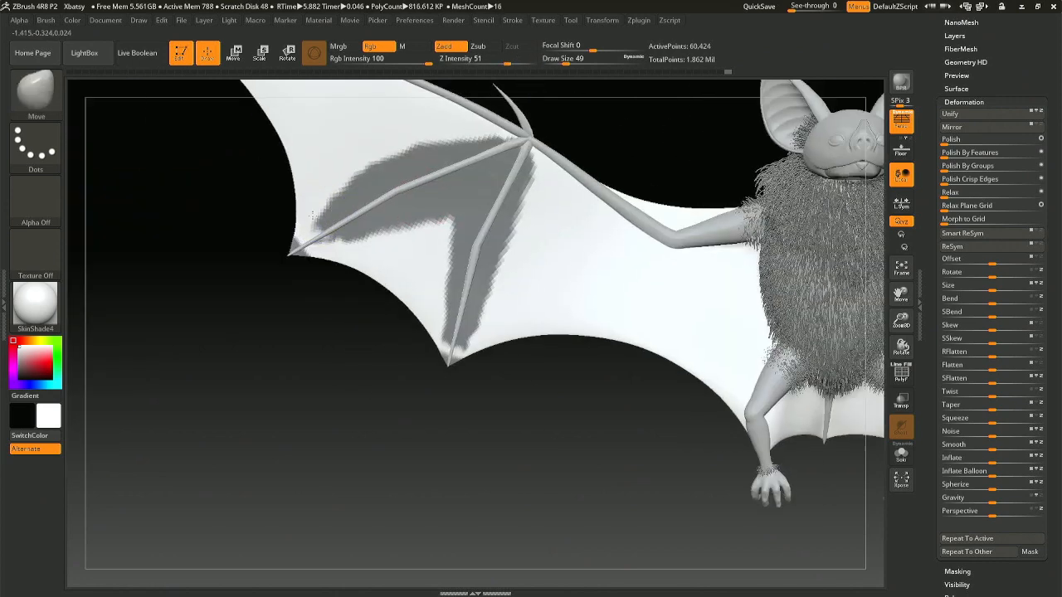
# - Save the project over the existing Xbatsy.ZPR file
pyautogui.press('ctrl')
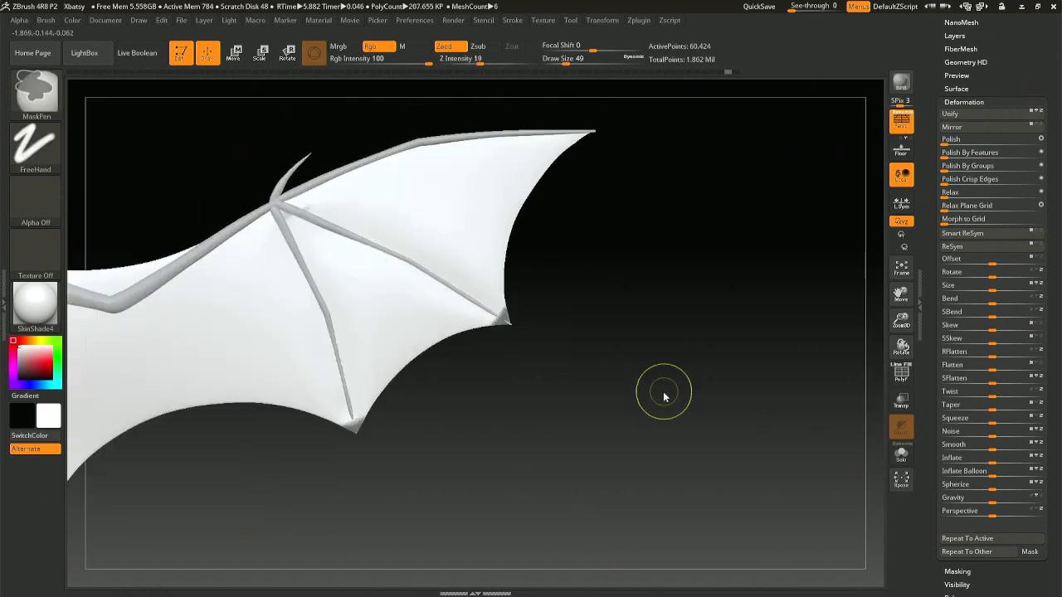
pyautogui.hotkey('ctrl', 's')
pyautogui.press('Return')
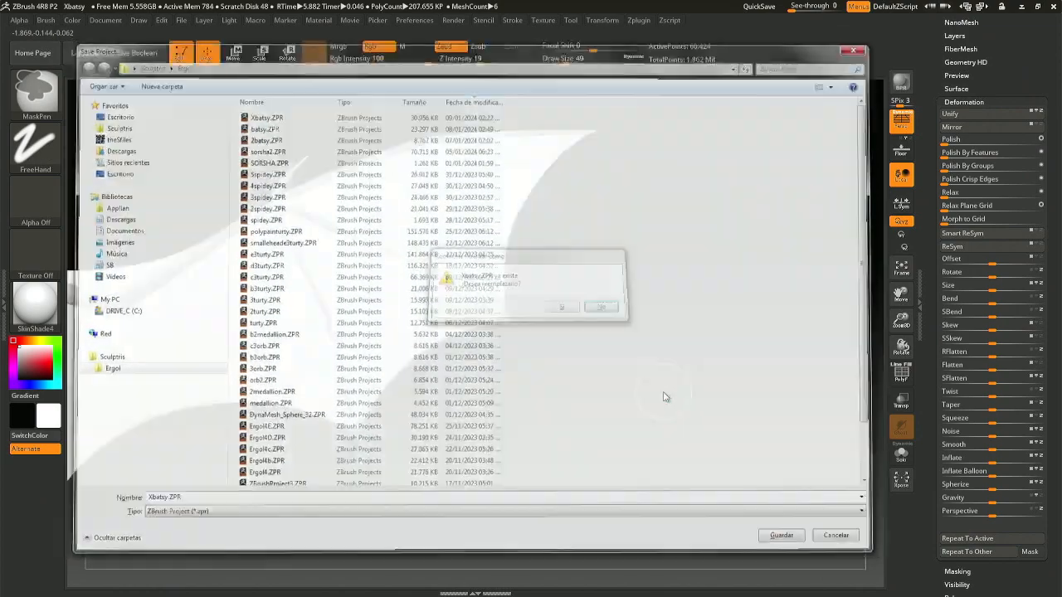
# - Confirm replacing the existing Xbatsy.ZPR project file and bring the whole bat back into view
pyautogui.press('Return')
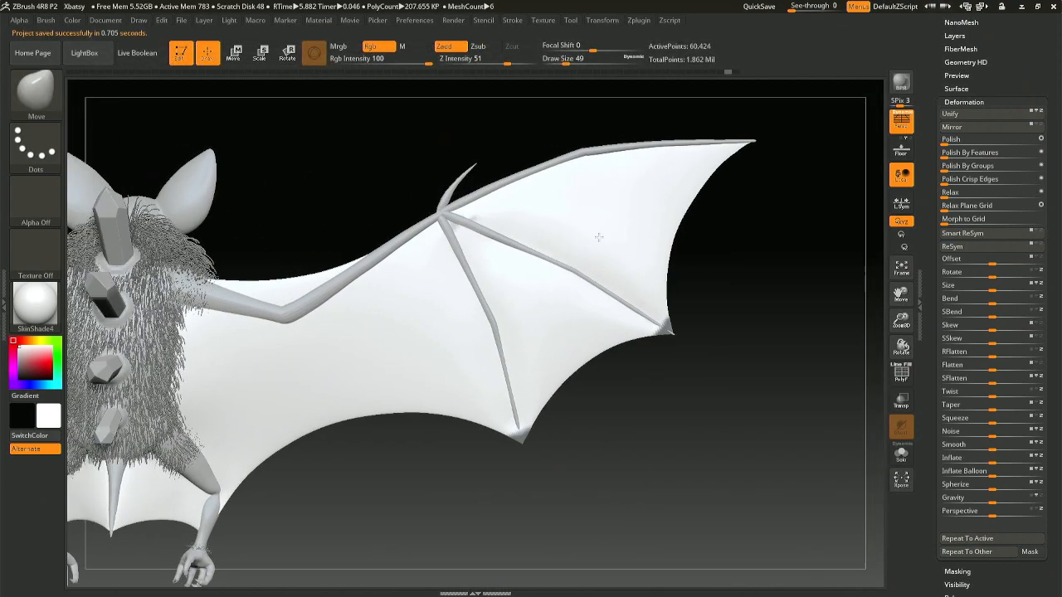
pyautogui.keyDown('alt'); pyautogui.moveTo(485, 340); pyautogui.dragTo(493, 256, button='right'); pyautogui.keyUp('alt')
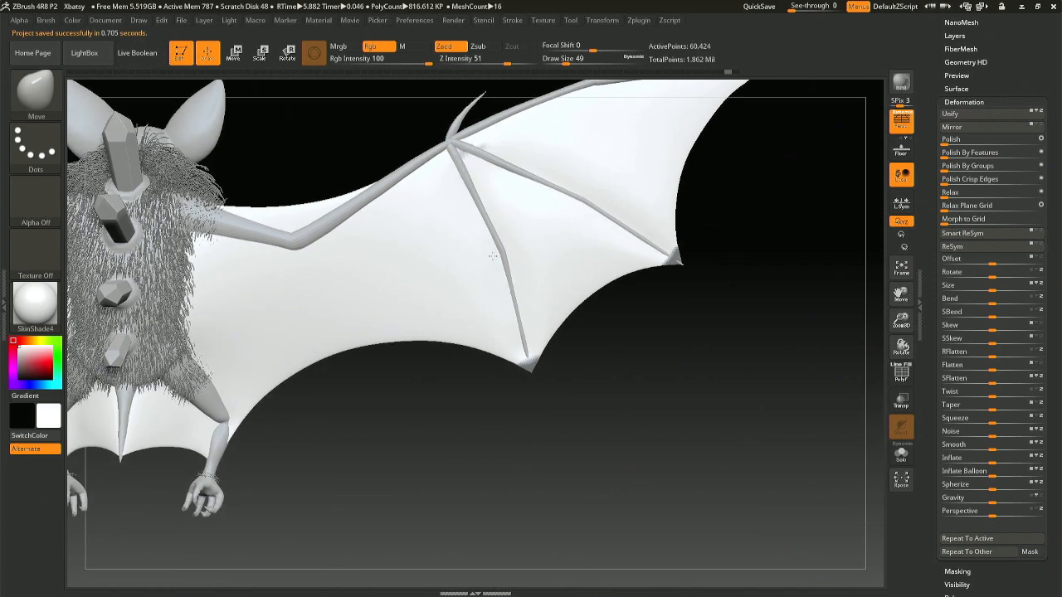
pyautogui.moveTo(560, 298); pyautogui.dragTo(442, 190, button='right')
# - Select the head and ears subtool, set the draw size to 20 and inspect the ears from front, side and back
pyautogui.keyDown('alt'); pyautogui.click(498, 171); pyautogui.keyUp('alt')
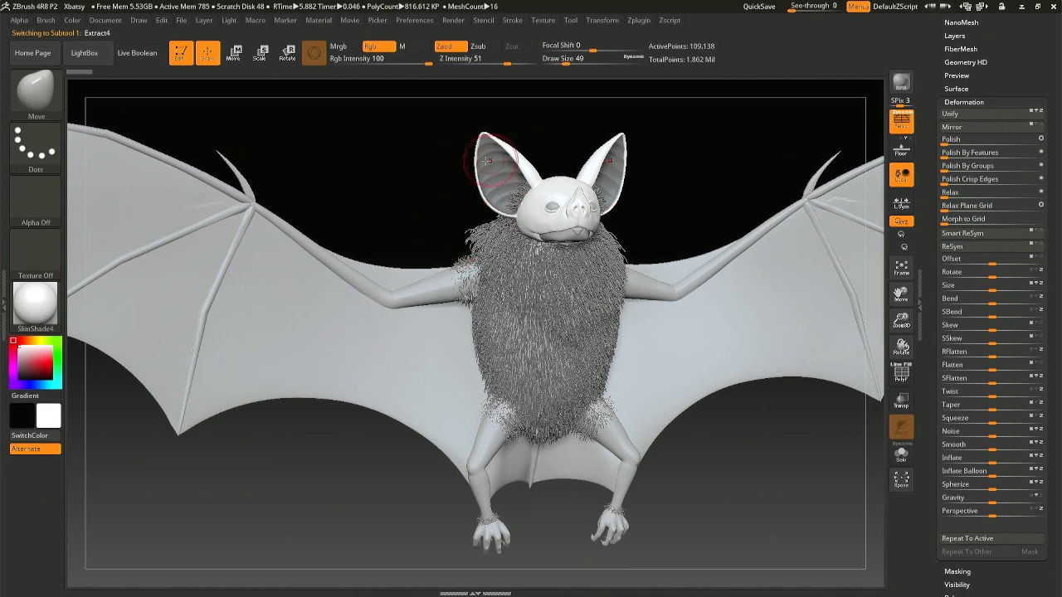
pyautogui.moveTo(544, 223); pyautogui.dragTo(566, 214, button='right')
pyautogui.moveTo(500, 184)
pyautogui.keyDown('ctrl'); pyautogui.mouseDown(button='right')
pyautogui.moveTo(489, 225)
pyautogui.moveTo(522, 232)
pyautogui.mouseUp(button='right'); pyautogui.keyUp('ctrl')
pyautogui.press('space')
pyautogui.click(486, 193)
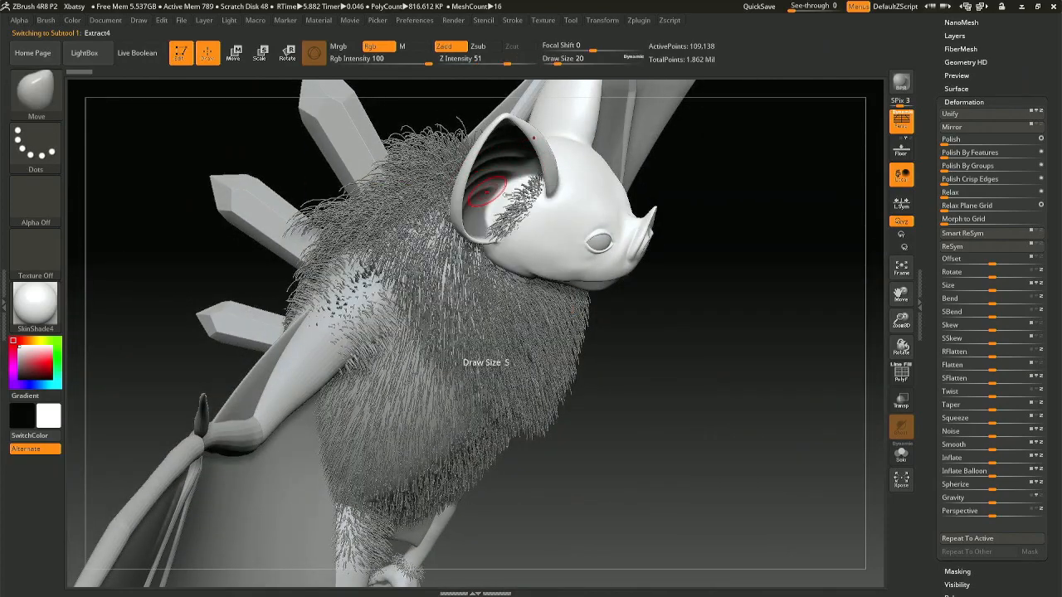
pyautogui.moveTo(509, 196); pyautogui.dragTo(538, 154, button='right')
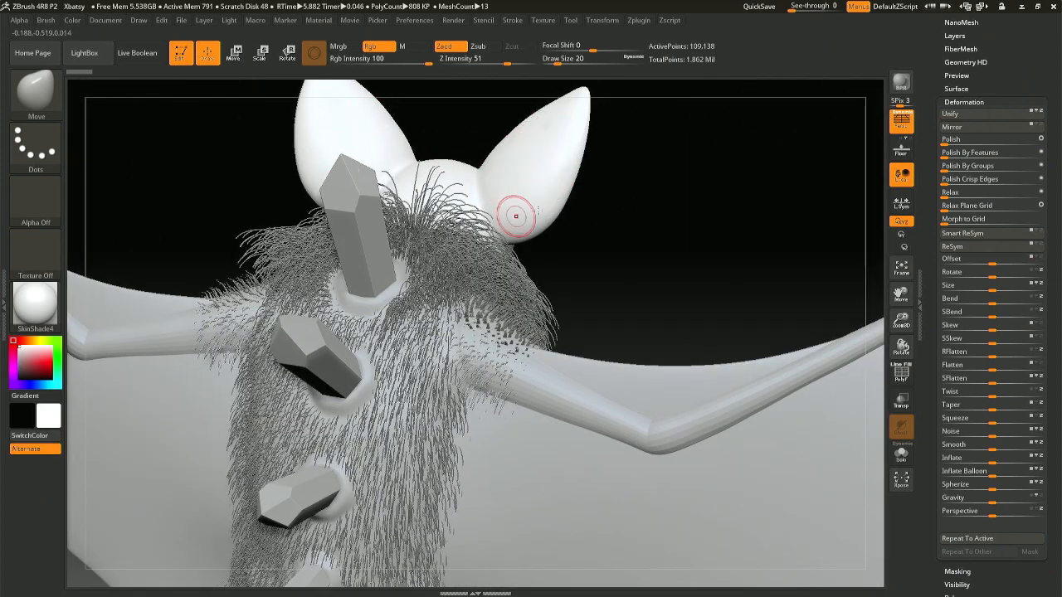
pyautogui.moveTo(610, 209)
pyautogui.mouseDown()
pyautogui.moveTo(313, 304)
pyautogui.moveTo(216, 307)
pyautogui.mouseUp()
pyautogui.moveTo(399, 268)
pyautogui.keyDown('ctrl'); pyautogui.mouseDown(button='right')
pyautogui.moveTo(377, 249)
pyautogui.moveTo(659, 187)
pyautogui.mouseUp(button='right'); pyautogui.keyUp('ctrl')
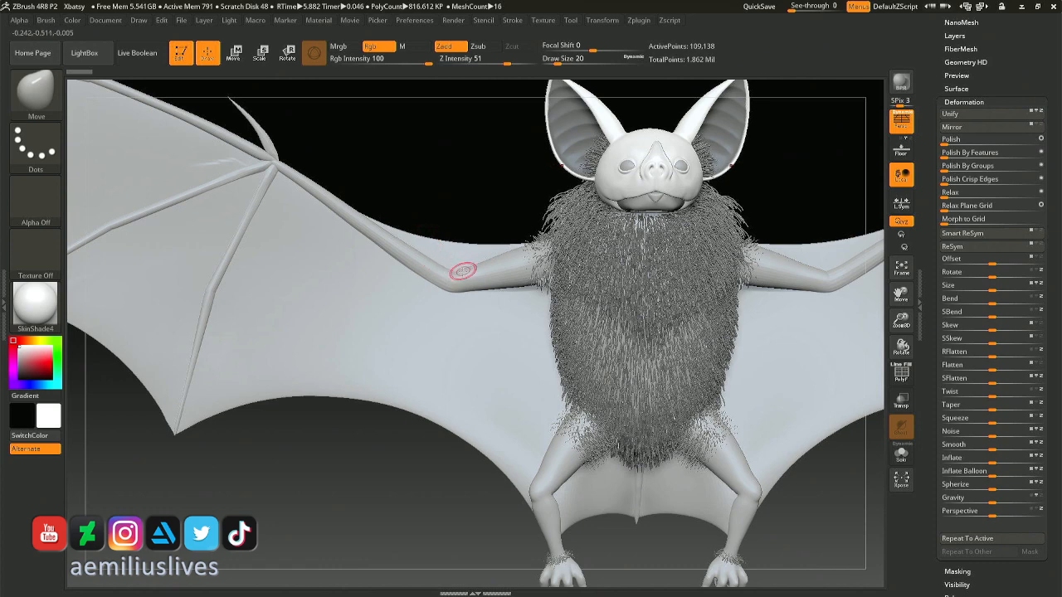
# - Increase the Move brush's draw size to 83 and select the forearm bone subtool
pyautogui.press('space')
pyautogui.moveTo(418, 271); pyautogui.dragTo(434, 272)
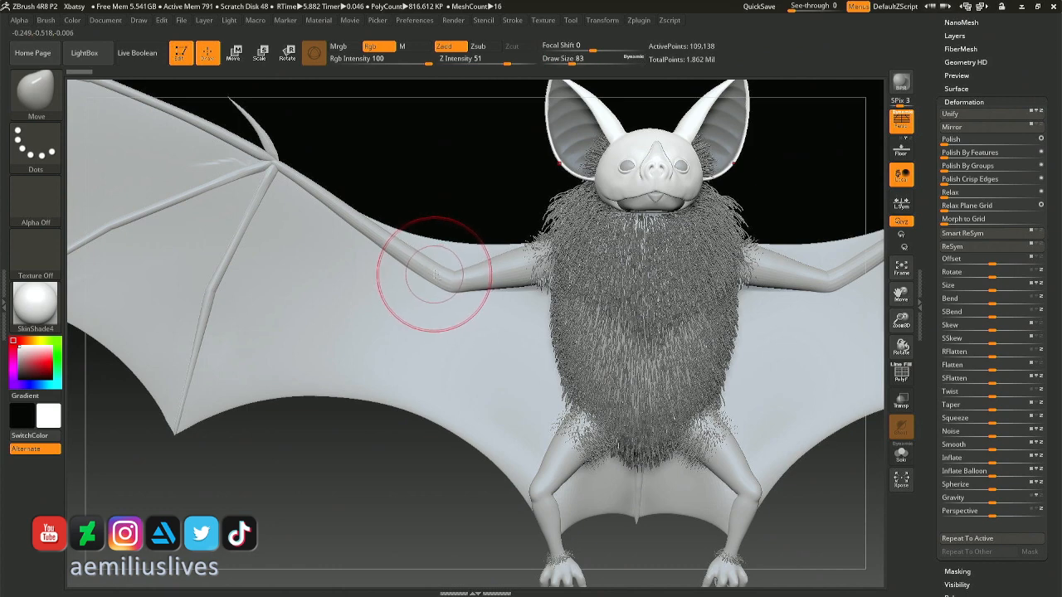
pyautogui.keyDown('alt'); pyautogui.click(427, 268); pyautogui.keyUp('alt')
pyautogui.moveTo(424, 264); pyautogui.dragTo(426, 265)
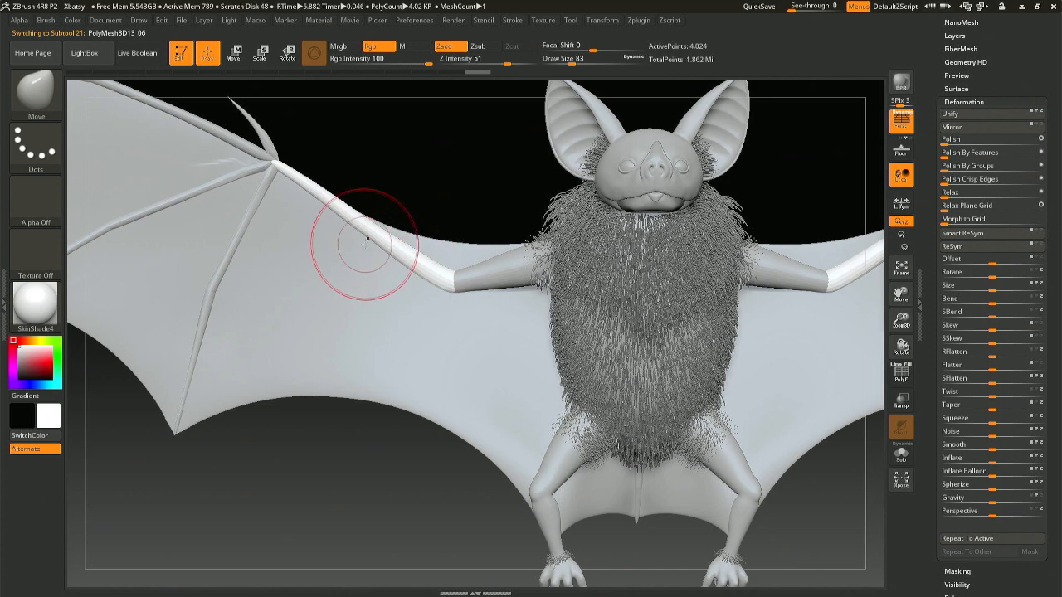
pyautogui.keyDown('alt'); pyautogui.moveTo(234, 166); pyautogui.dragTo(428, 233); pyautogui.keyUp('alt')
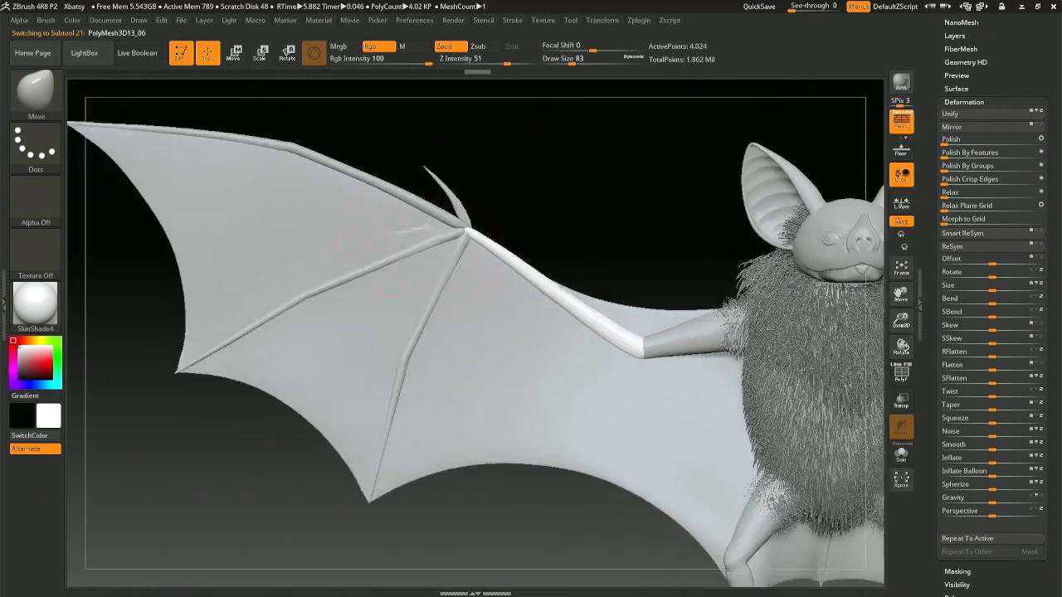
# - Select the wing membrane subtool and smooth it above the middle finger bone near the wrist at draw size 27
pyautogui.keyDown('alt'); pyautogui.click(428, 233); pyautogui.keyUp('alt')
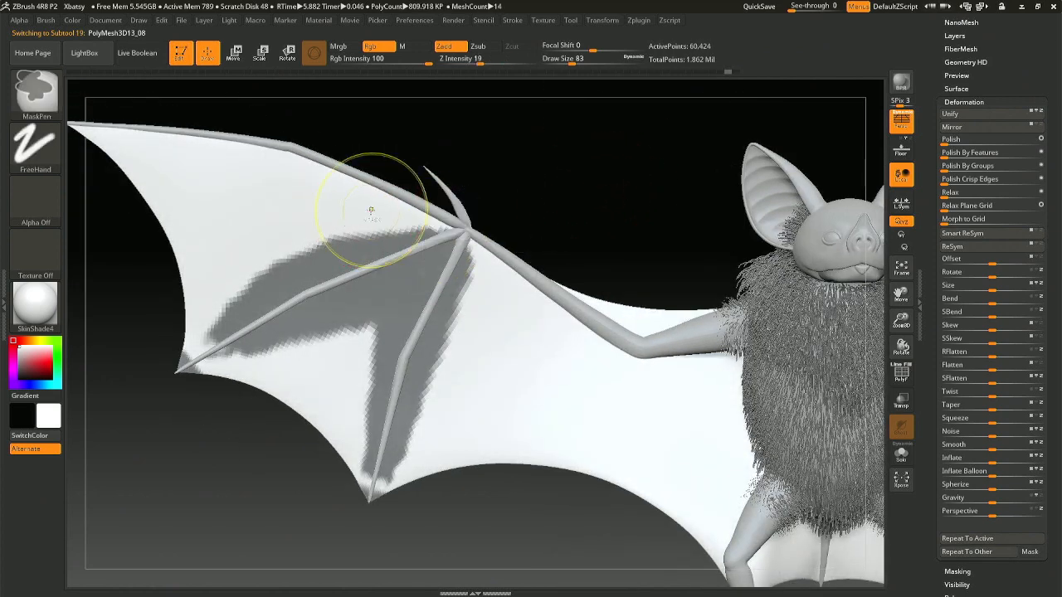
pyautogui.keyDown('ctrl'); pyautogui.moveTo(372, 211); pyautogui.dragTo(368, 237, button='right'); pyautogui.keyUp('ctrl')
pyautogui.press('space')
pyautogui.moveTo(348, 236); pyautogui.dragTo(329, 236)
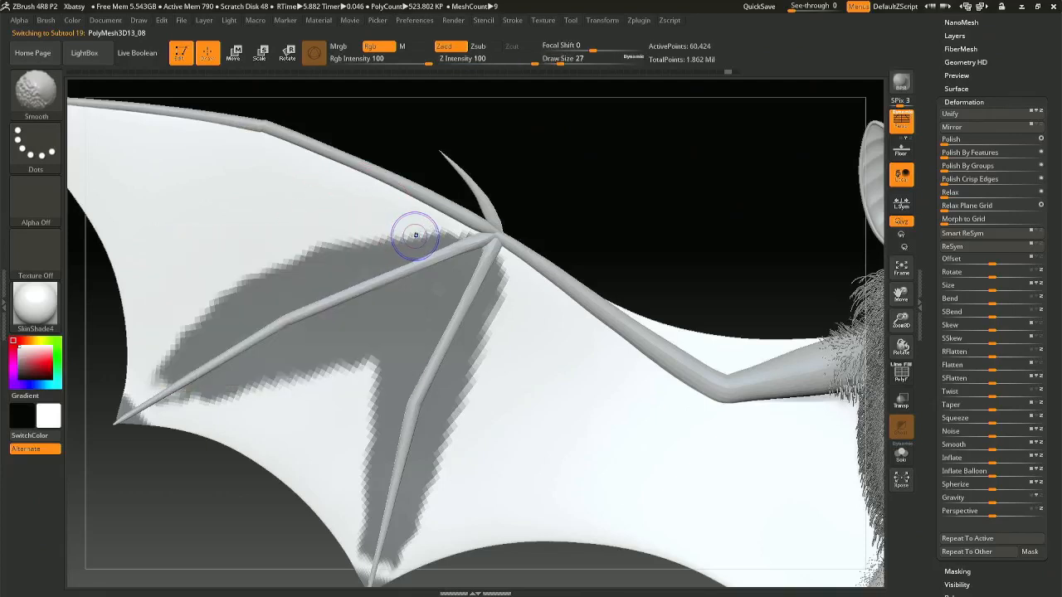
pyautogui.press('shift')
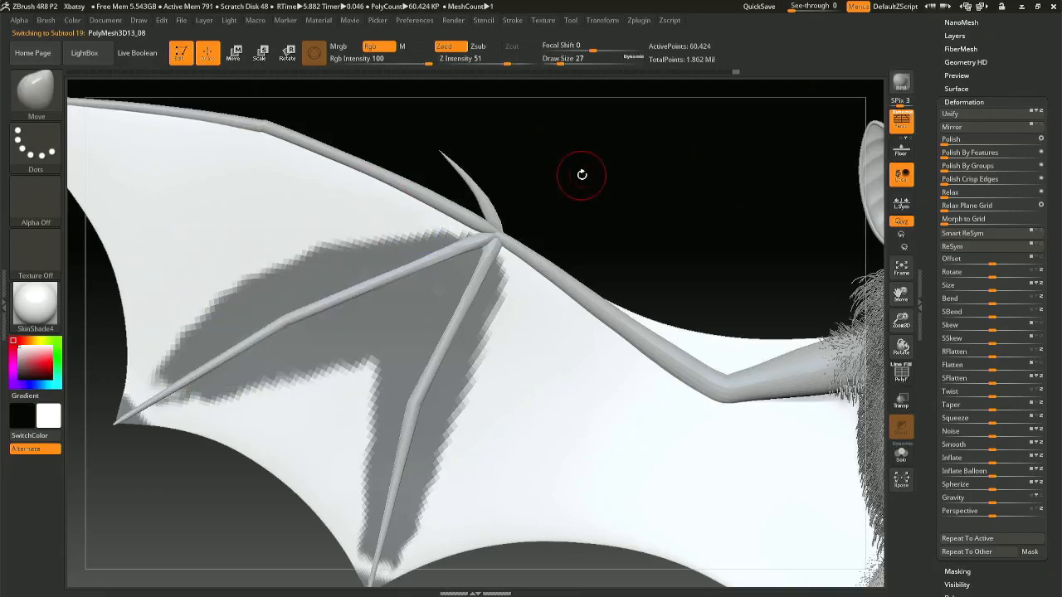
# - Examine the finger bones at the wrist, reselect the membrane and refine it around the bones on both sides
pyautogui.keyDown('alt'); pyautogui.click(494, 233); pyautogui.keyUp('alt')
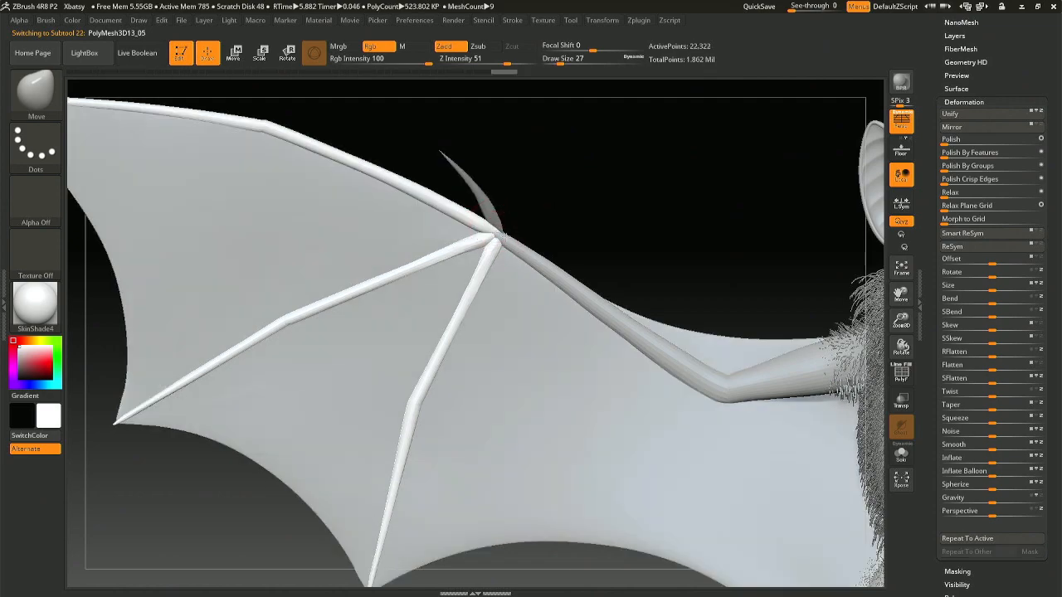
pyautogui.moveTo(501, 234)
pyautogui.mouseDown(button='right')
pyautogui.moveTo(590, 245)
pyautogui.moveTo(561, 270)
pyautogui.mouseUp(button='right')
pyautogui.keyDown('alt'); pyautogui.click(338, 404); pyautogui.keyUp('alt')
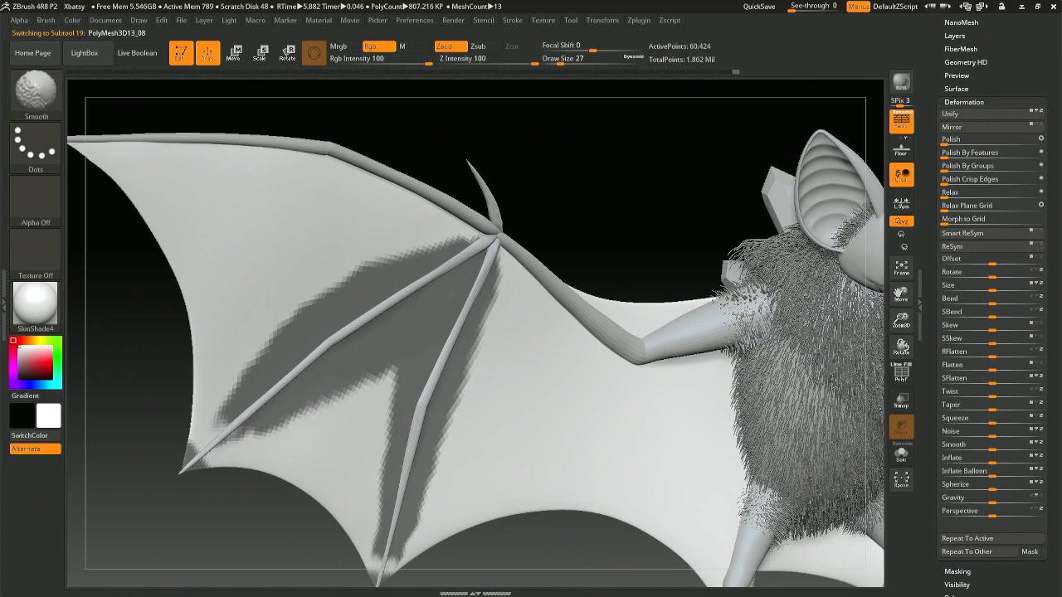
pyautogui.moveTo(392, 367)
pyautogui.mouseDown(button='right')
pyautogui.moveTo(343, 429)
pyautogui.moveTo(413, 364)
pyautogui.mouseUp(button='right')
pyautogui.press('ctrl')
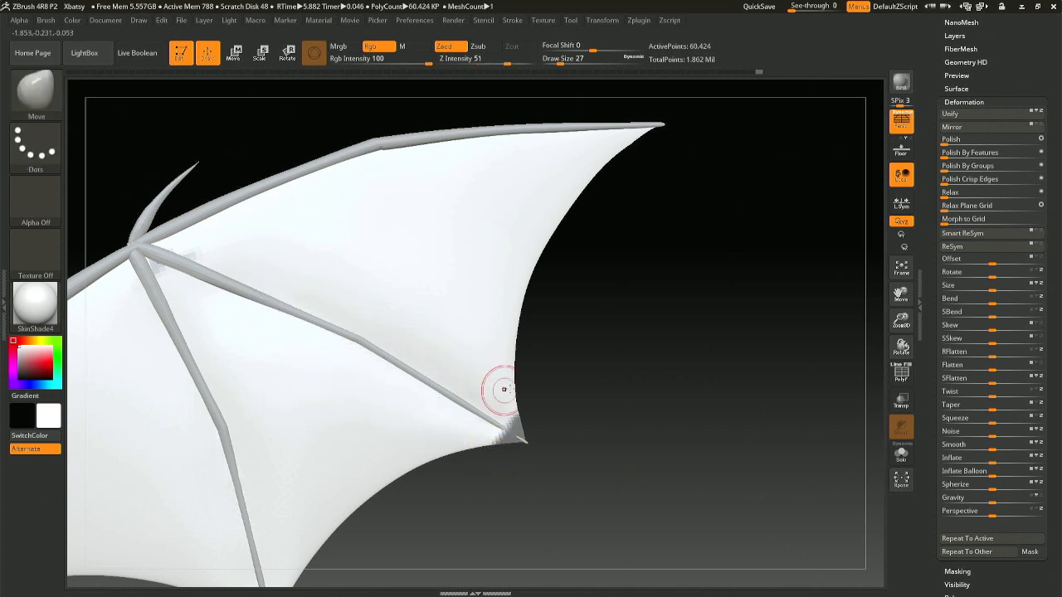
pyautogui.moveTo(500, 386); pyautogui.dragTo(415, 388)
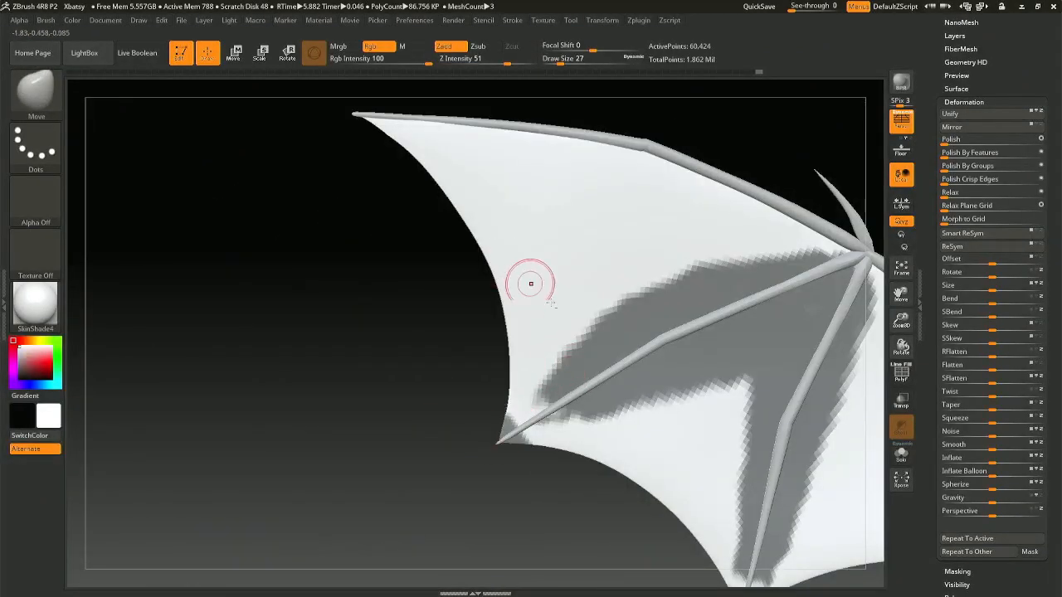
# - Select the finger bones subtool and inspect the wings and the whole bat from several angles
pyautogui.keyDown('alt'); pyautogui.click(573, 394); pyautogui.keyUp('alt')
pyautogui.moveTo(611, 379); pyautogui.dragTo(638, 390)
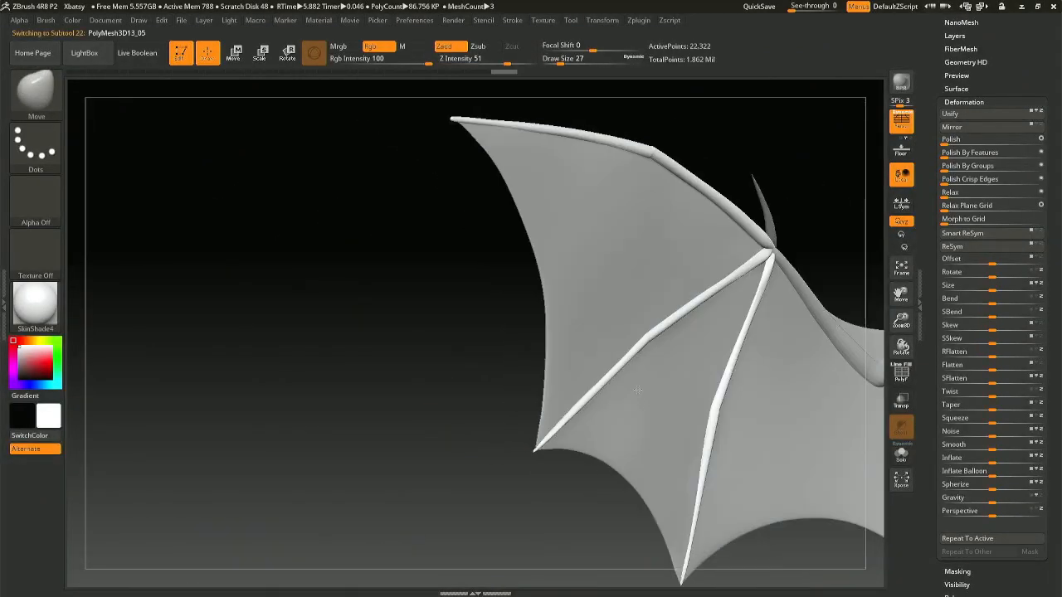
pyautogui.moveTo(637, 390); pyautogui.dragTo(321, 322, button='right')
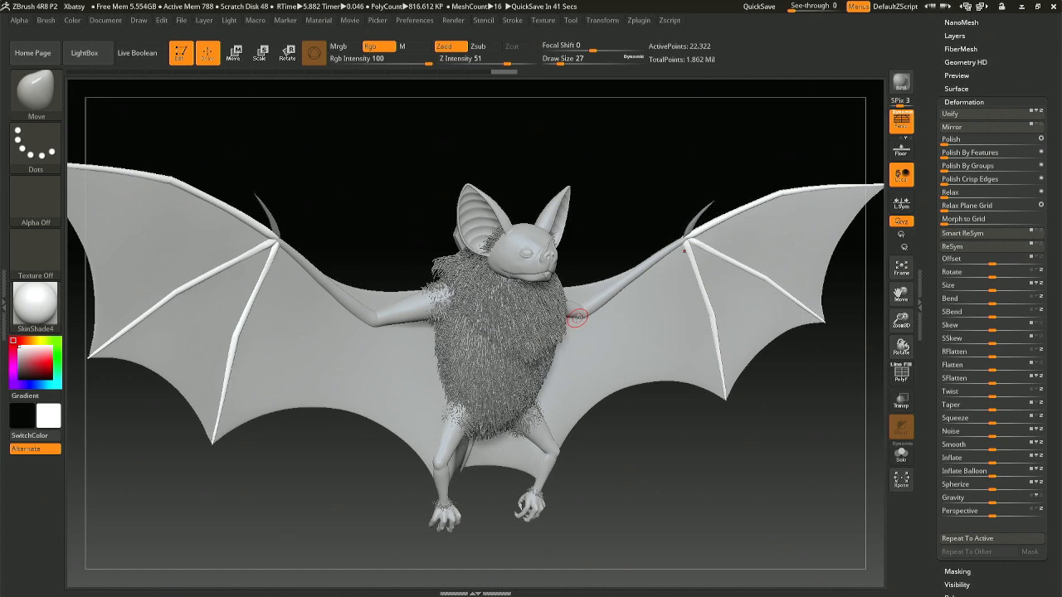
pyautogui.moveTo(387, 262); pyautogui.dragTo(598, 169)
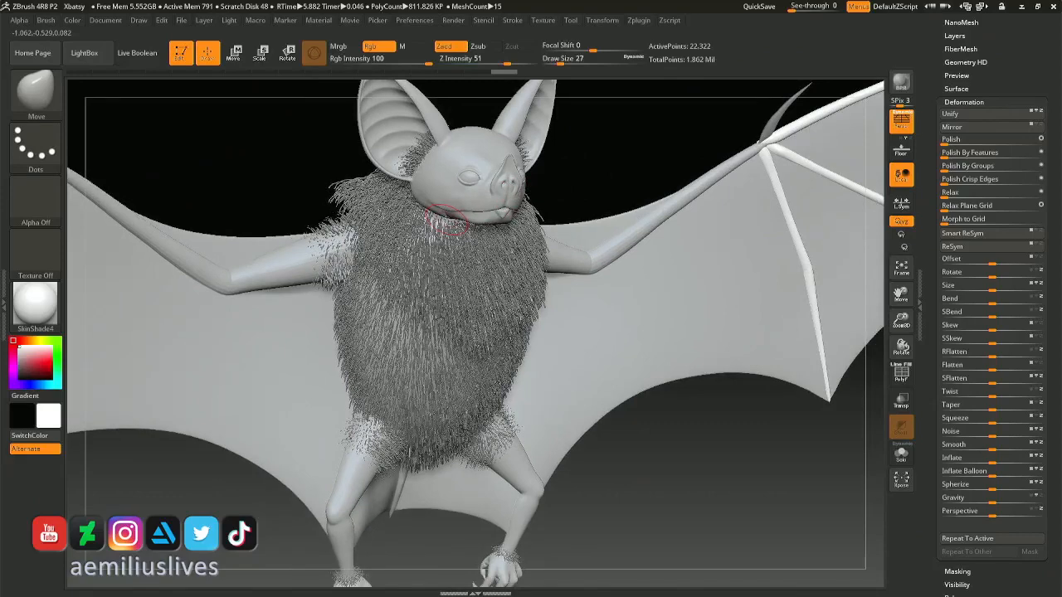
pyautogui.keyDown('alt'); pyautogui.moveTo(487, 210); pyautogui.dragTo(639, 218, button='right'); pyautogui.keyUp('alt')
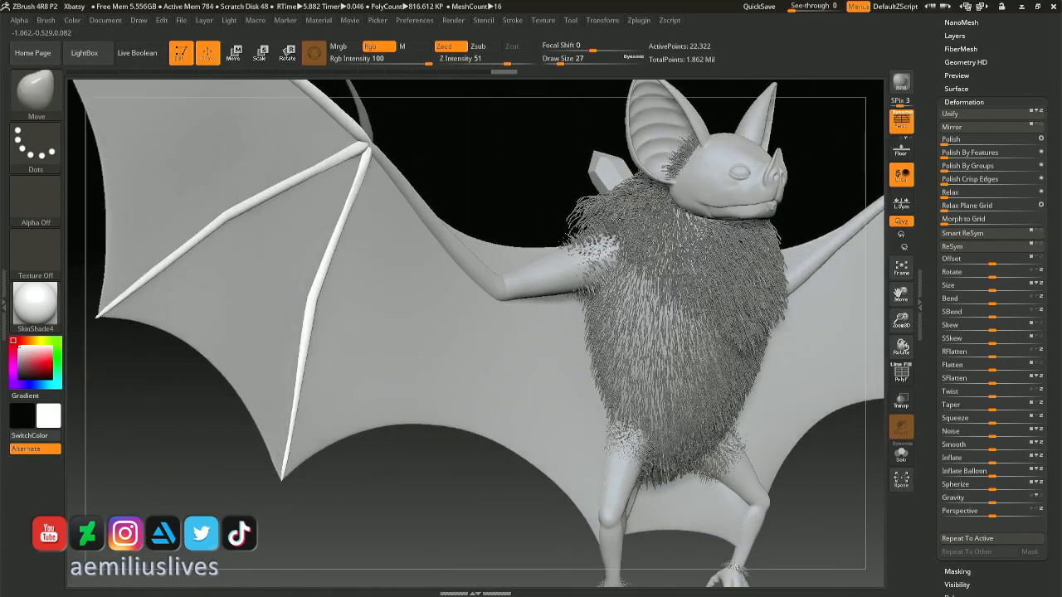
pyautogui.moveTo(616, 232)
pyautogui.keyDown('ctrl'); pyautogui.mouseDown(button='right')
pyautogui.moveTo(607, 212)
pyautogui.moveTo(520, 224)
pyautogui.mouseUp(button='right'); pyautogui.keyUp('ctrl')
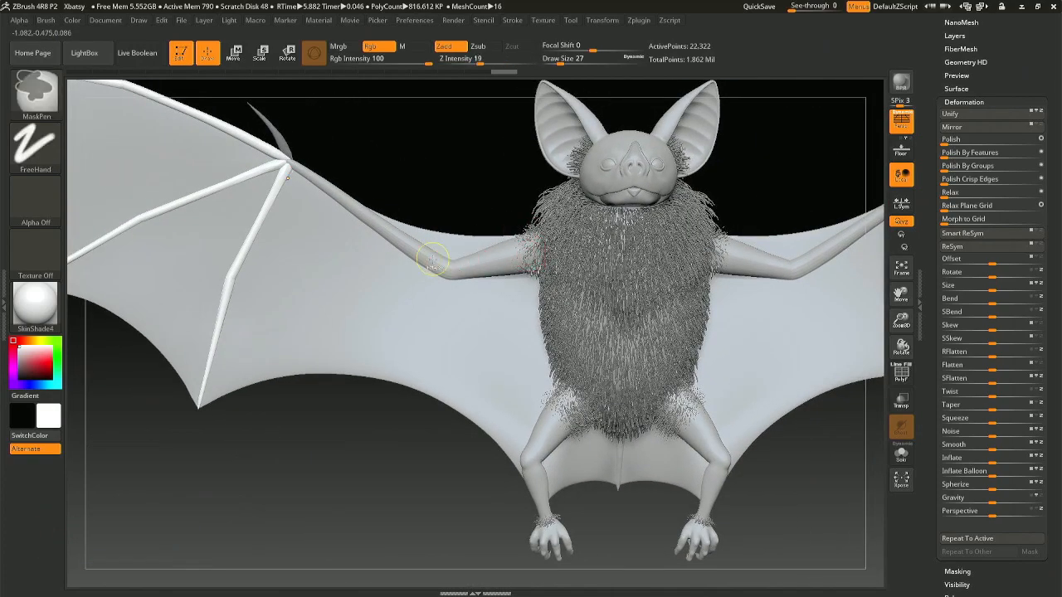
# - Save the project again, replacing the existing file
pyautogui.hotkey('ctrl', 's')
pyautogui.press('Return')
pyautogui.press('s')
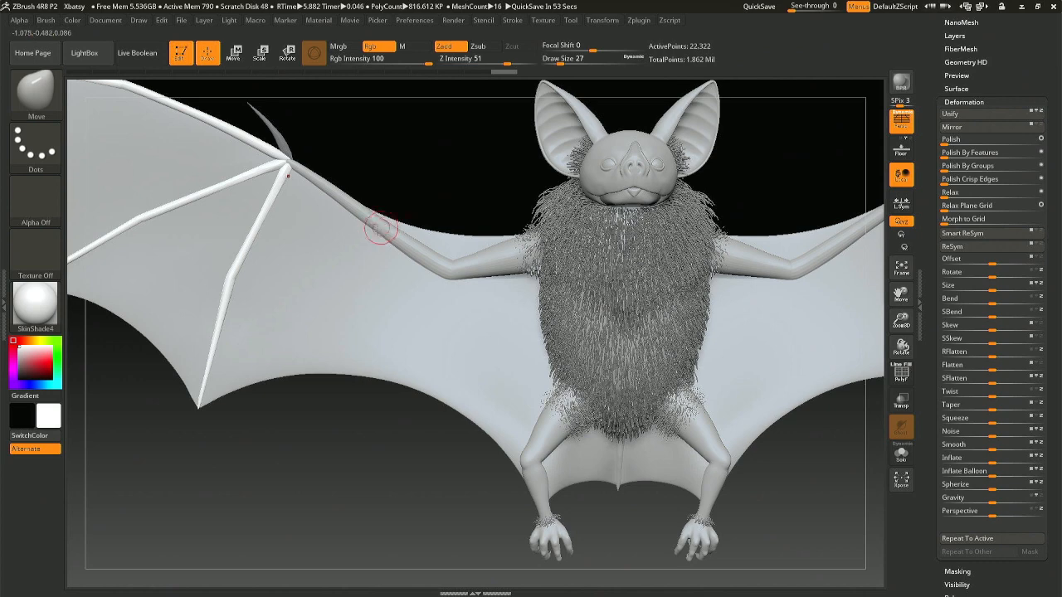
# - Set the draw size to 136, select the forearm bones and inspect the wing's shape from the front and side
pyautogui.moveTo(355, 231); pyautogui.dragTo(397, 218)
pyautogui.press('space')
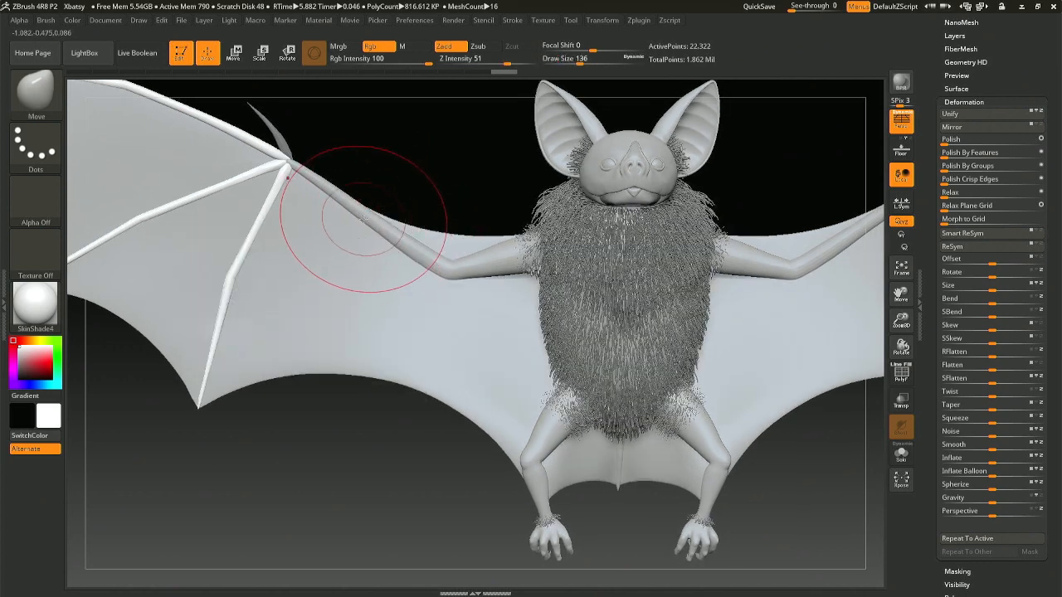
pyautogui.keyDown('alt'); pyautogui.click(361, 216); pyautogui.keyUp('alt')
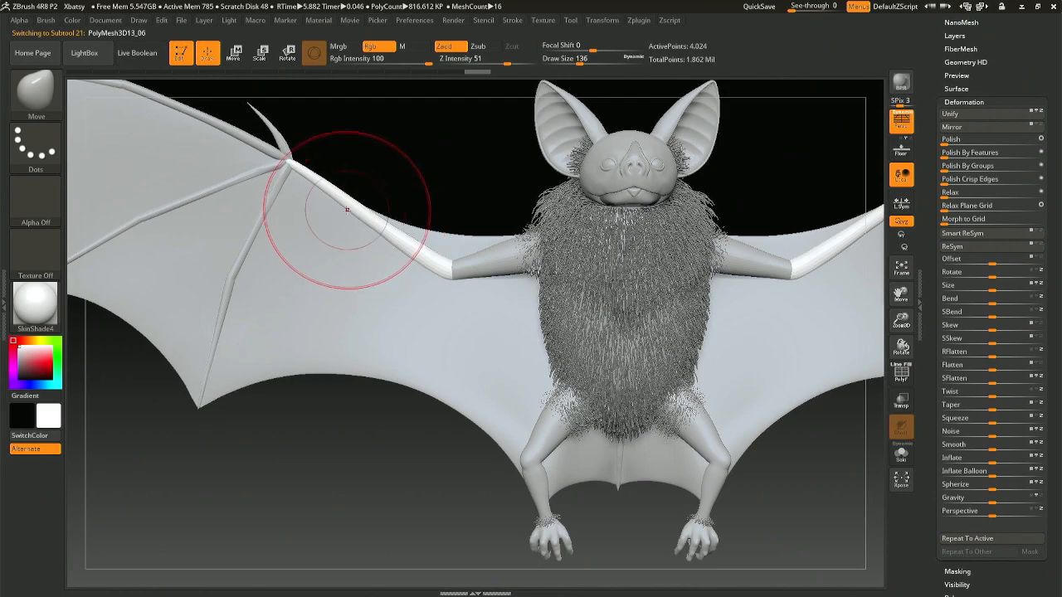
pyautogui.moveTo(313, 190); pyautogui.dragTo(383, 255, button='right')
pyautogui.moveTo(431, 286)
pyautogui.mouseDown(button='right')
pyautogui.moveTo(428, 90)
pyautogui.moveTo(436, 111)
pyautogui.moveTo(448, 72)
pyautogui.mouseUp(button='right')
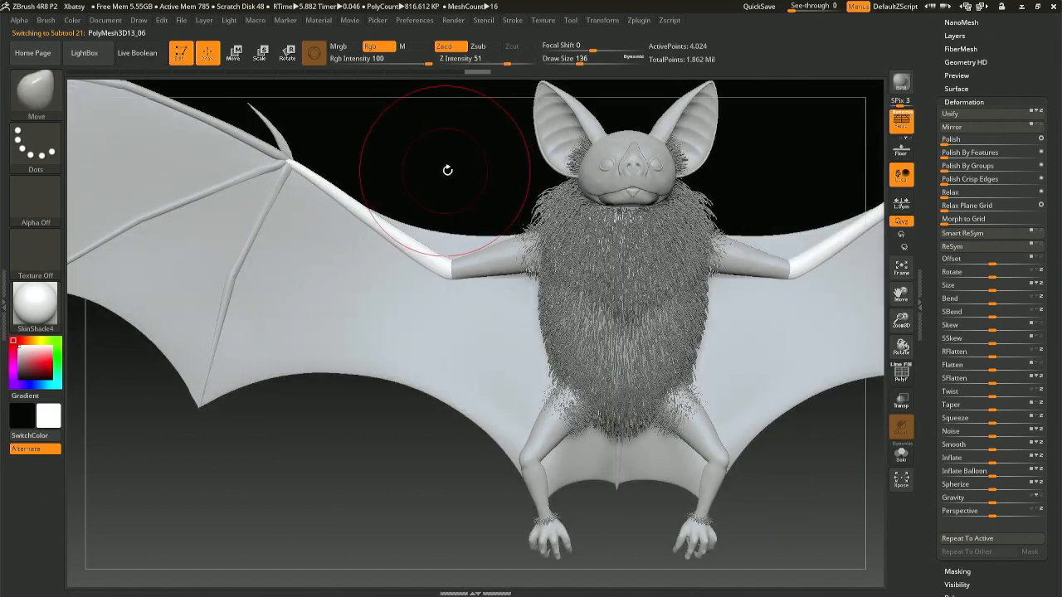
pyautogui.moveTo(445, 168); pyautogui.dragTo(573, 253, button='right')
pyautogui.moveTo(427, 228)
pyautogui.mouseDown(button='right')
pyautogui.moveTo(457, 221)
pyautogui.moveTo(414, 225)
pyautogui.mouseUp(button='right')
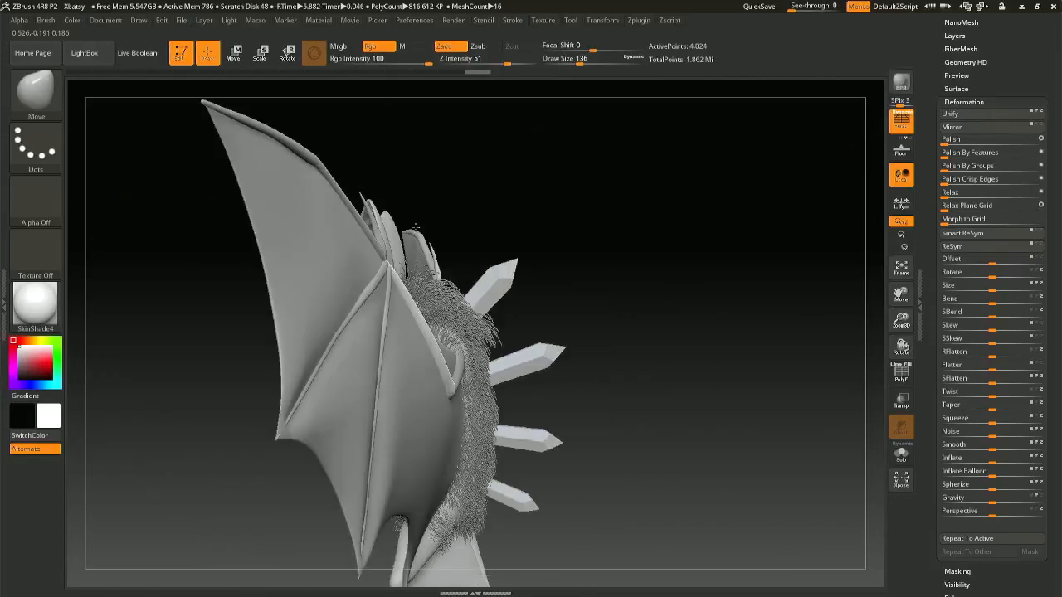
# - Select the wing membrane and nudge its back around the middle finger bone near the wrist with the Move brush at draw size 59
pyautogui.keyDown('alt'); pyautogui.click(362, 277); pyautogui.keyUp('alt')
pyautogui.press('space')
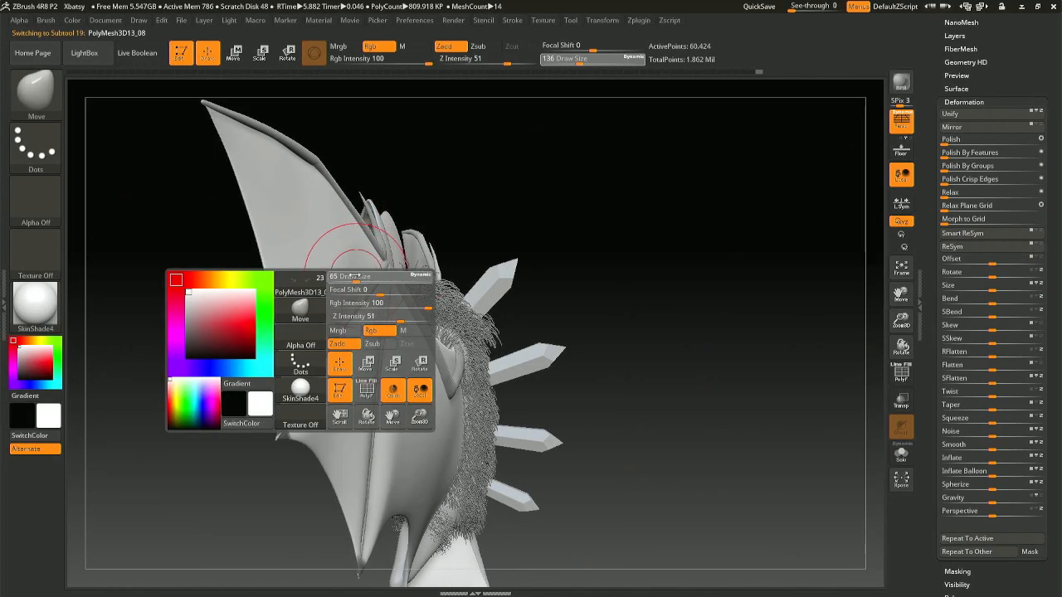
pyautogui.moveTo(363, 278); pyautogui.dragTo(370, 283)
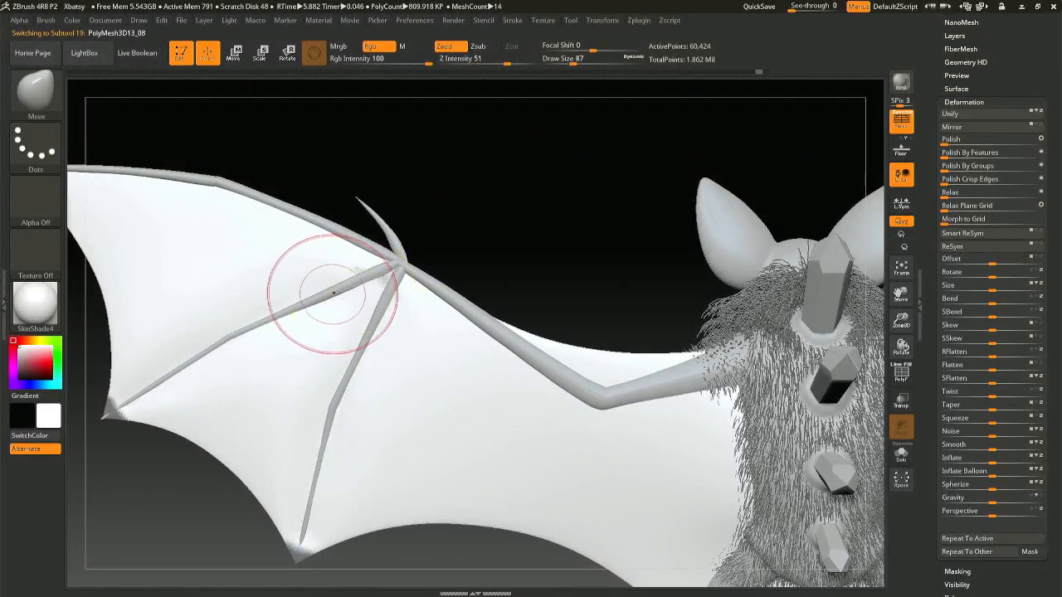
pyautogui.press('space')
pyautogui.moveTo(328, 295); pyautogui.dragTo(320, 294)
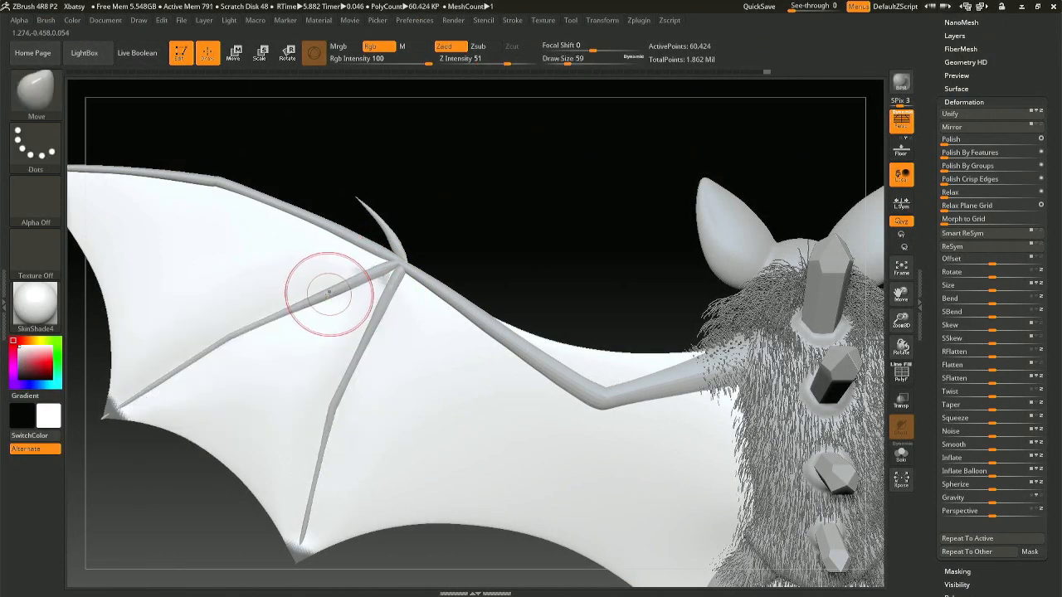
pyautogui.press('b')
pyautogui.press('m')
pyautogui.press('v')
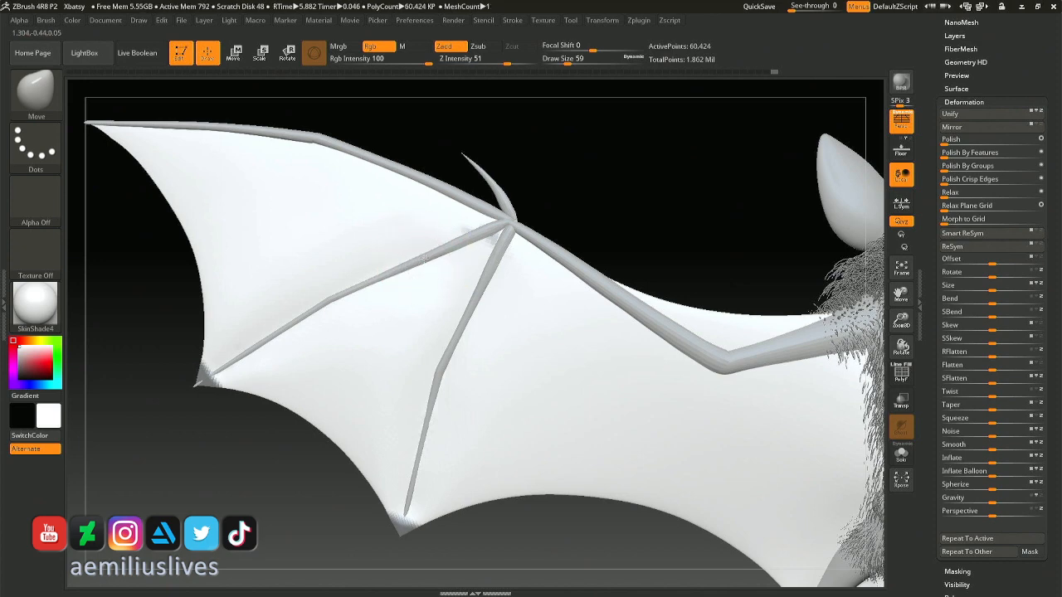
pyautogui.moveTo(479, 327)
pyautogui.mouseDown(button='right')
pyautogui.moveTo(502, 330)
pyautogui.moveTo(457, 379)
pyautogui.moveTo(452, 298)
pyautogui.mouseUp(button='right')
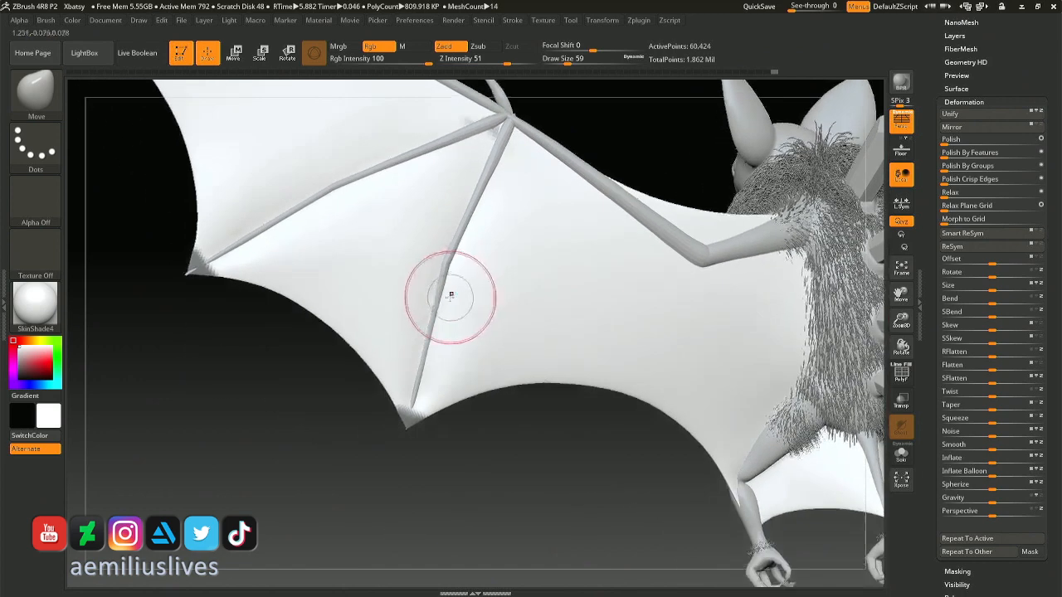
# - Invert the membrane's mask and refine the unmasked tip at the inner finger bone with Move and Smooth at draw size 14
pyautogui.press('ctrl')
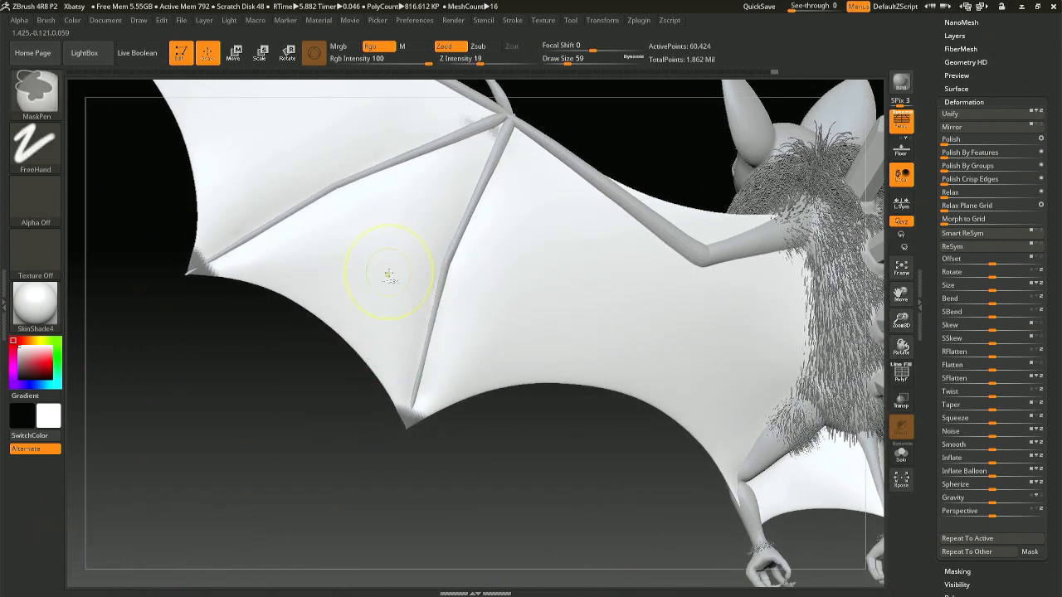
pyautogui.keyDown('alt'); pyautogui.click(428, 345); pyautogui.keyUp('alt')
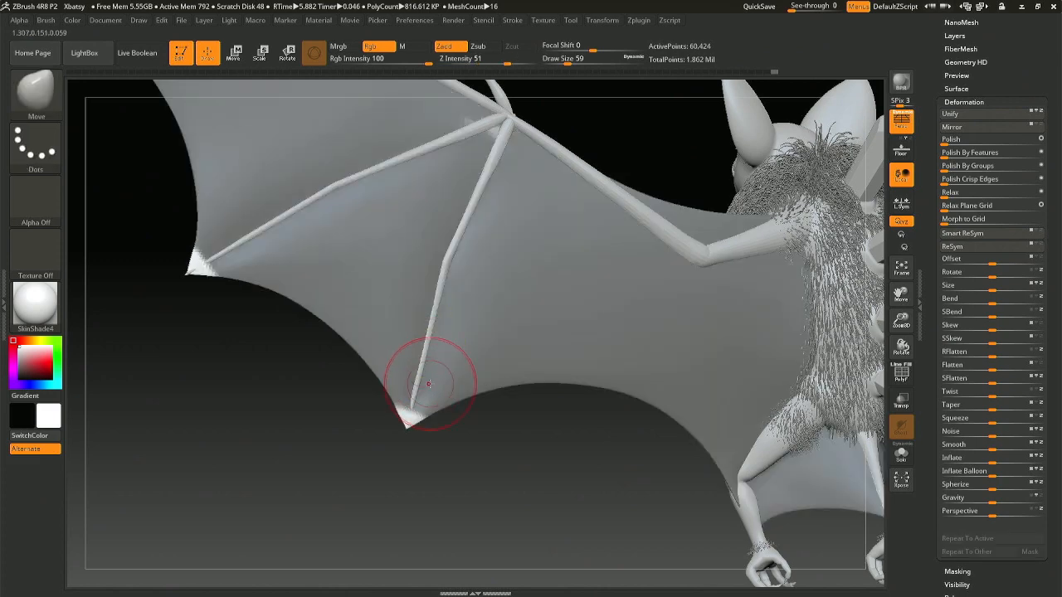
pyautogui.press('space')
pyautogui.moveTo(422, 335); pyautogui.dragTo(409, 335)
pyautogui.keyDown('ctrl'); pyautogui.moveTo(413, 336); pyautogui.dragTo(408, 380, button='right'); pyautogui.keyUp('ctrl')
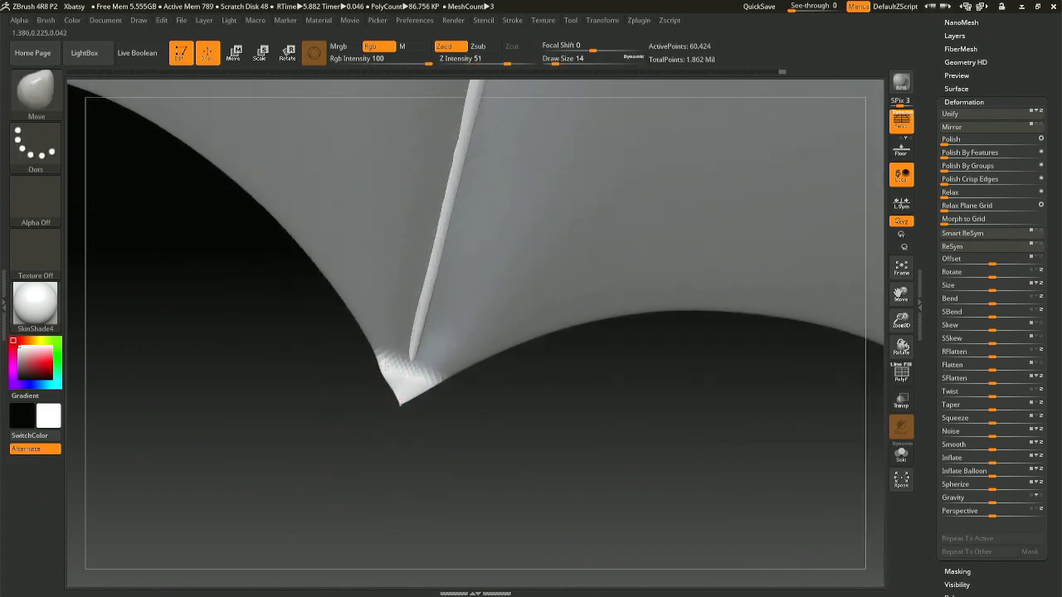
pyautogui.press('ctrl')
pyautogui.press('shift')
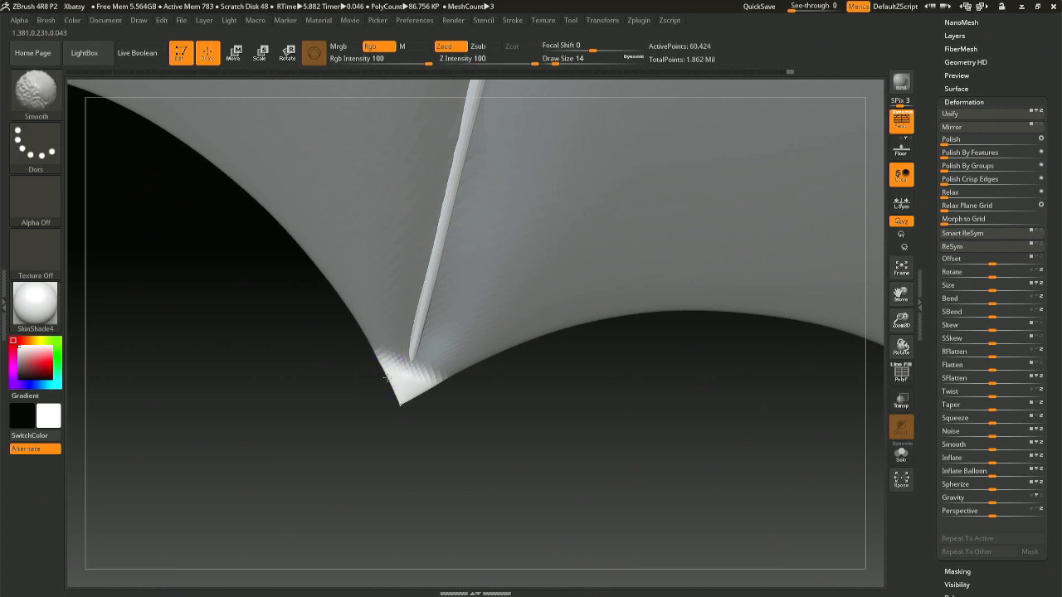
# - Smooth the unmasked membrane tips at the finger bones with the Smooth brush at draw size 14
pyautogui.moveTo(384, 373)
pyautogui.keyDown('shift'); pyautogui.mouseDown()
pyautogui.moveTo(426, 388)
pyautogui.moveTo(441, 379)
pyautogui.moveTo(374, 360)
pyautogui.moveTo(386, 373)
pyautogui.mouseUp(); pyautogui.keyUp('shift')
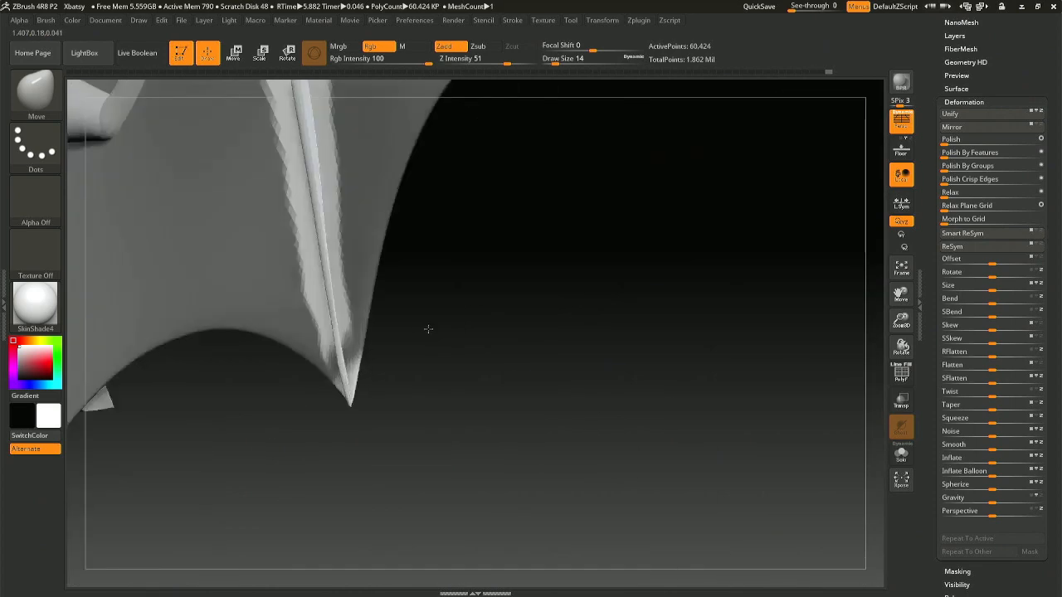
pyautogui.moveTo(427, 329)
pyautogui.mouseDown()
pyautogui.moveTo(469, 332)
pyautogui.moveTo(436, 343)
pyautogui.mouseUp()
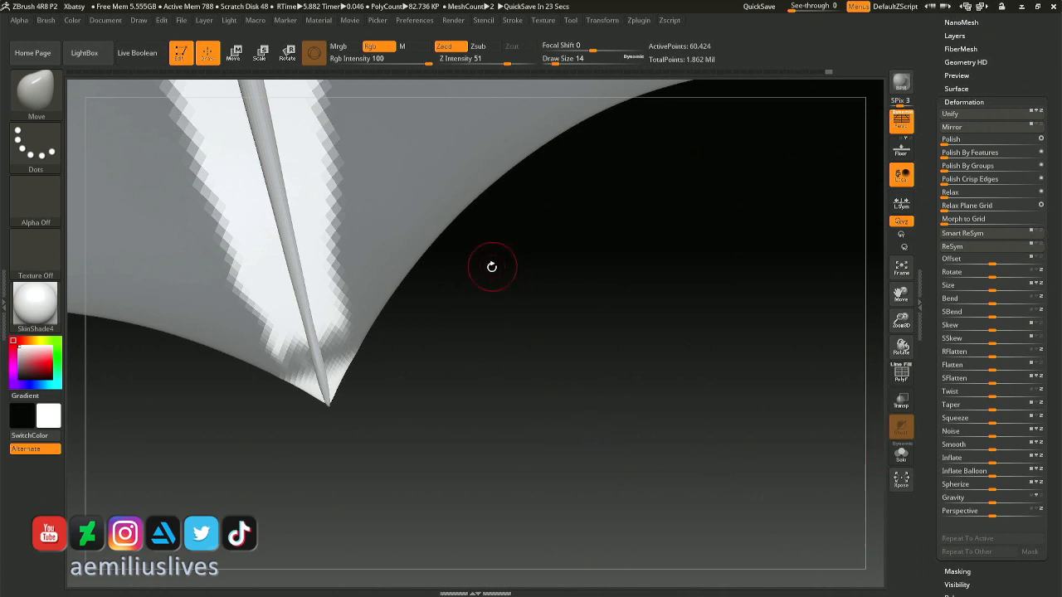
pyautogui.moveTo(443, 286)
pyautogui.keyDown('ctrl'); pyautogui.mouseDown(button='right')
pyautogui.moveTo(498, 240)
pyautogui.moveTo(515, 286)
pyautogui.moveTo(528, 407)
pyautogui.mouseUp(button='right'); pyautogui.keyUp('ctrl')
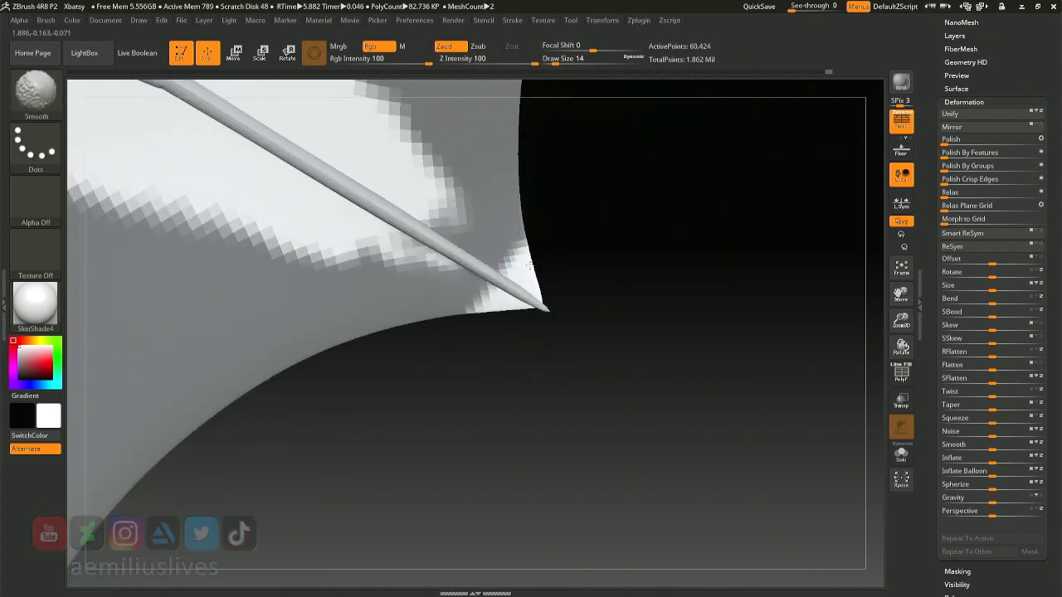
pyautogui.keyDown('shift'); pyautogui.moveTo(527, 259); pyautogui.dragTo(530, 274); pyautogui.keyUp('shift')
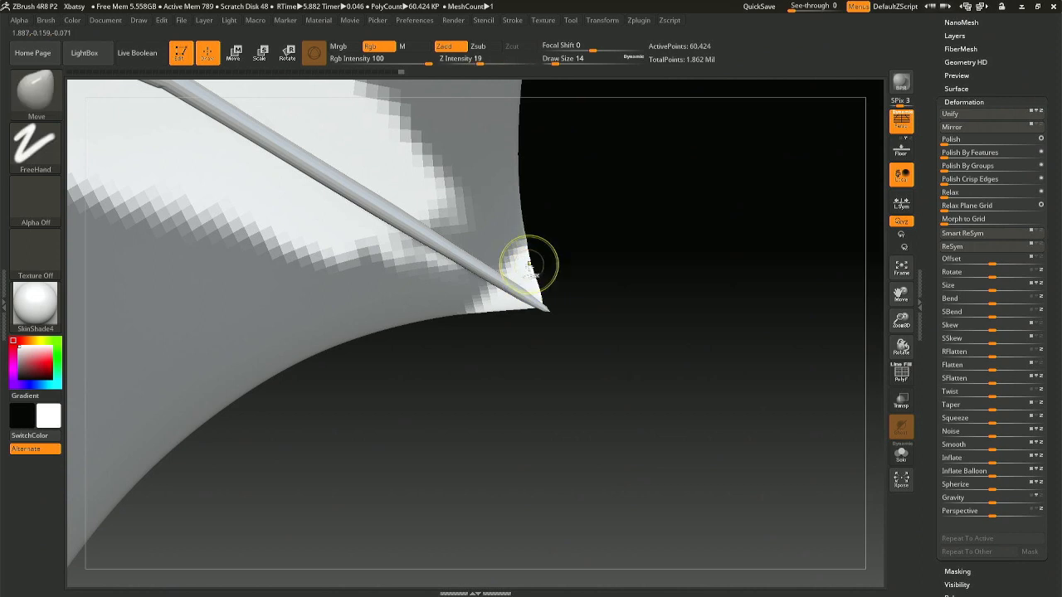
pyautogui.hotkey('ctrl', 'z')
pyautogui.hotkey('ctrl', 'z')
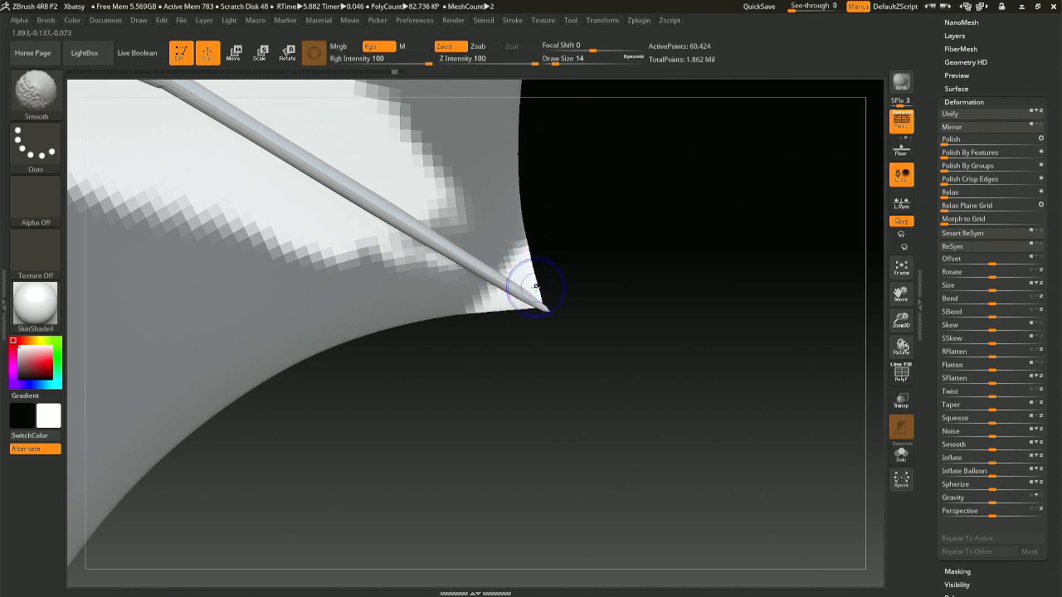
pyautogui.keyDown('shift'); pyautogui.moveTo(537, 290); pyautogui.dragTo(524, 238); pyautogui.keyUp('shift')
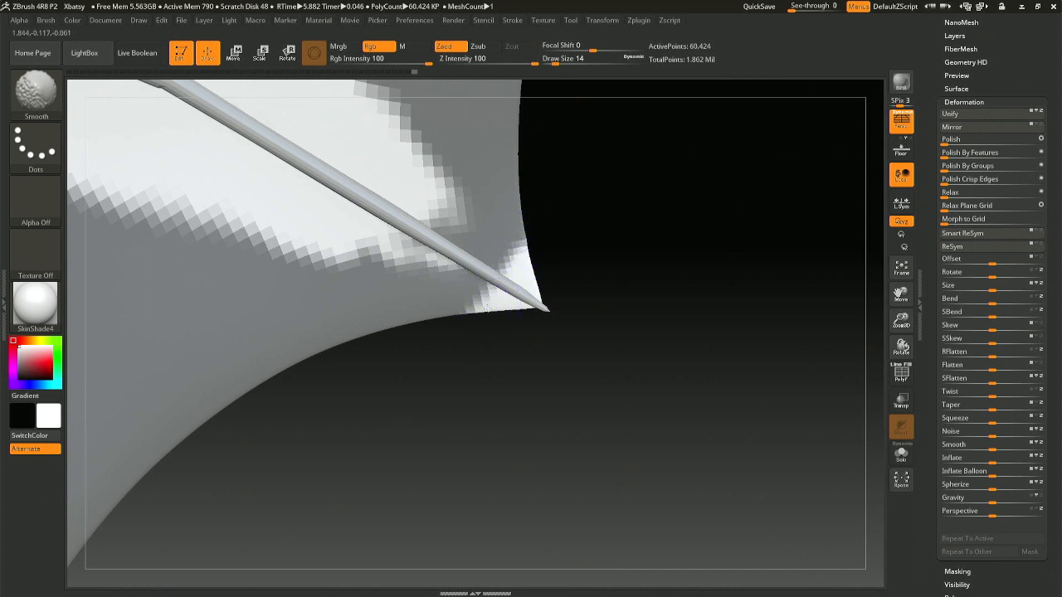
pyautogui.keyDown('shift'); pyautogui.moveTo(487, 308); pyautogui.dragTo(502, 311); pyautogui.keyUp('shift')
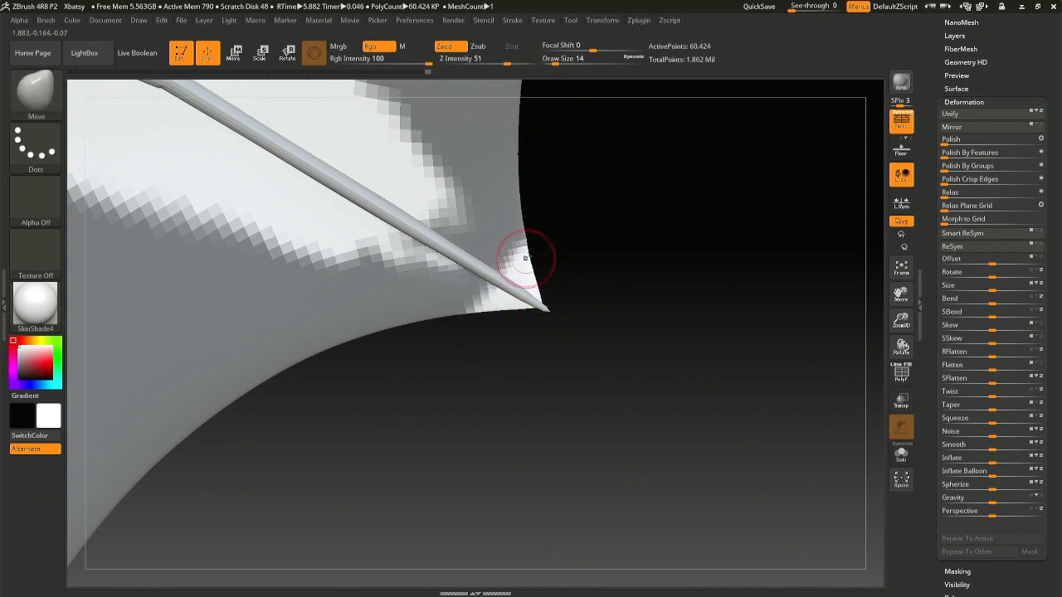
# - Nudge the membrane's fingertip edge with Move, invert the mask and smooth the exposed edge at draw size 4
pyautogui.moveTo(526, 230)
pyautogui.mouseDown()
pyautogui.moveTo(539, 240)
pyautogui.moveTo(519, 254)
pyautogui.mouseUp()
pyautogui.press('space')
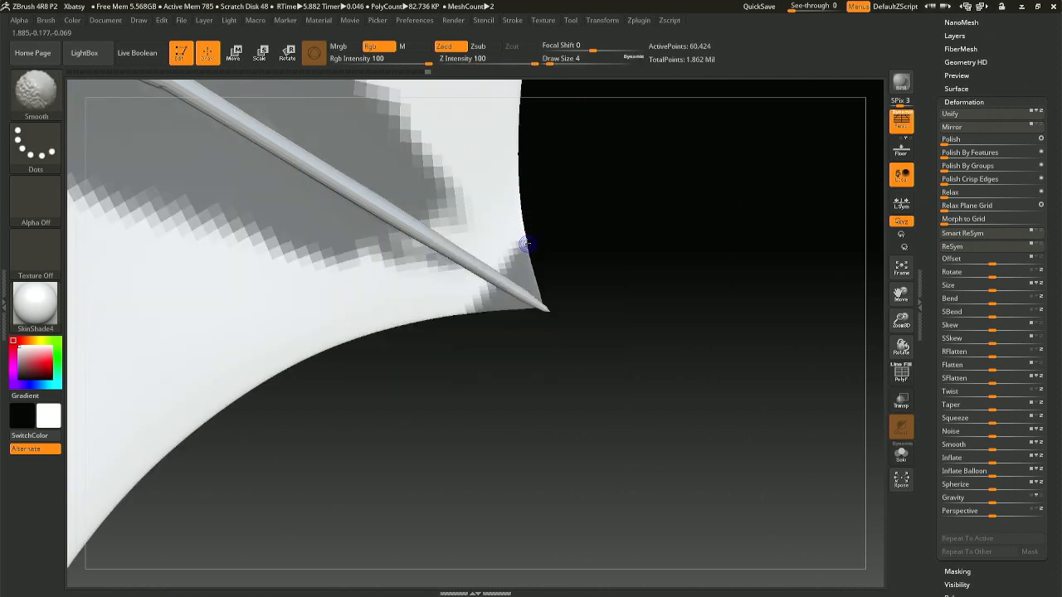
pyautogui.press('space')
pyautogui.moveTo(489, 219); pyautogui.dragTo(497, 219)
pyautogui.keyDown('ctrl'); pyautogui.moveTo(489, 211); pyautogui.dragTo(405, 168, button='right'); pyautogui.keyUp('ctrl')
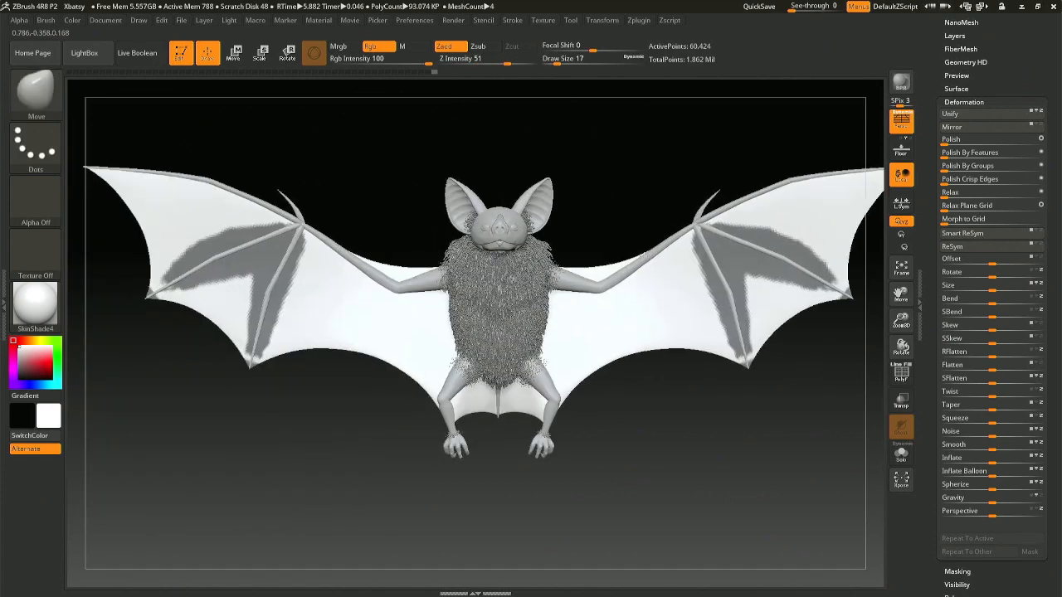
# - Set the draw size to 59 and examine where the membranes meet the body, legs and tail
pyautogui.moveTo(325, 218); pyautogui.dragTo(389, 220)
pyautogui.keyDown('ctrl'); pyautogui.moveTo(390, 220); pyautogui.dragTo(497, 415, button='right'); pyautogui.keyUp('ctrl')
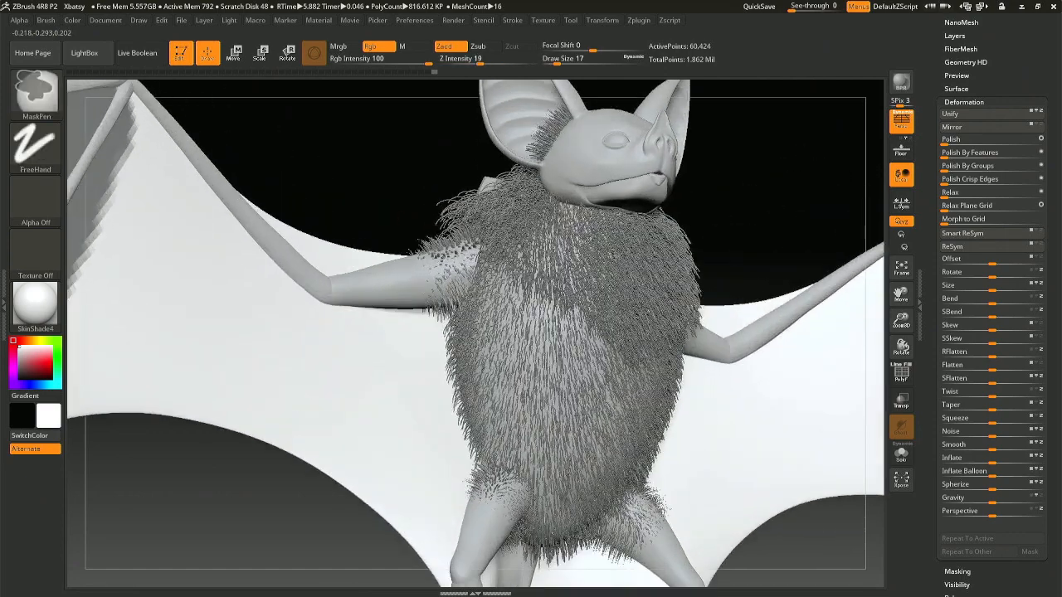
pyautogui.keyDown('alt'); pyautogui.moveTo(630, 464); pyautogui.dragTo(479, 190, button='right'); pyautogui.keyUp('alt')
pyautogui.press('space')
pyautogui.moveTo(445, 226); pyautogui.dragTo(471, 222)
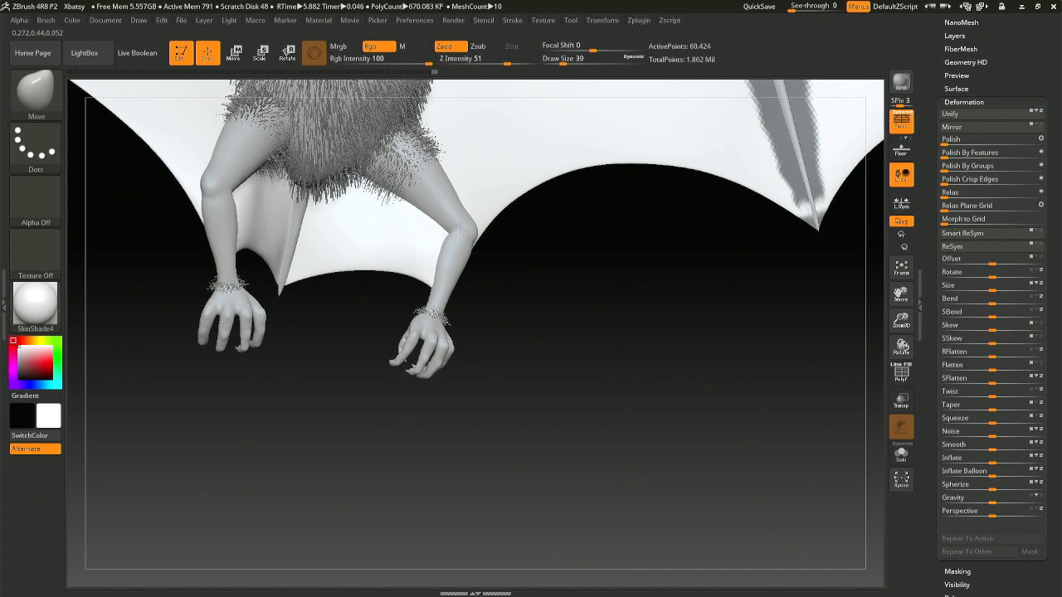
pyautogui.moveTo(471, 222); pyautogui.dragTo(451, 237, button='right')
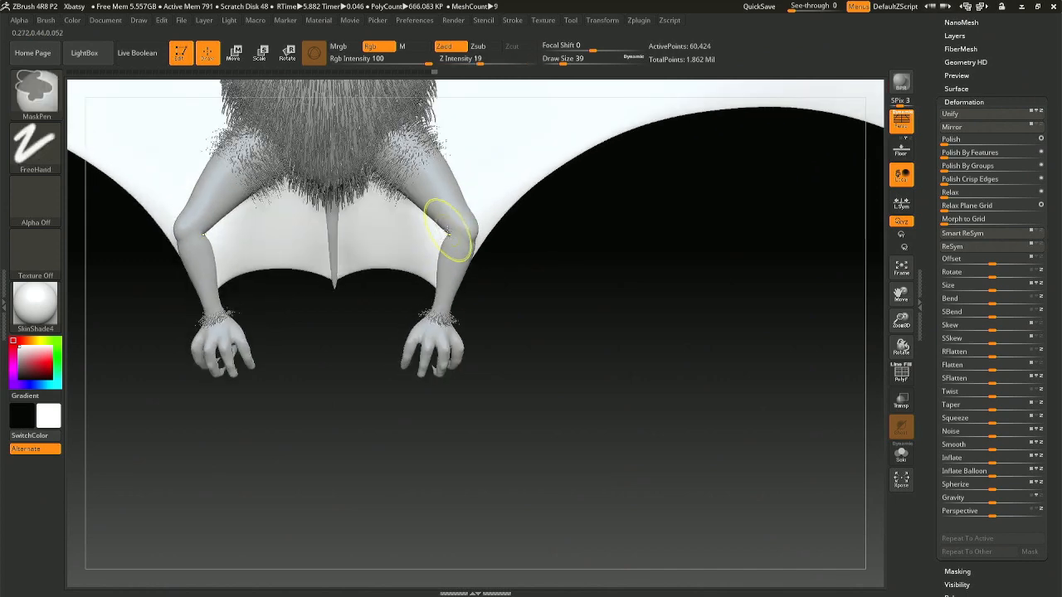
pyautogui.press('space')
pyautogui.moveTo(445, 229); pyautogui.dragTo(452, 229)
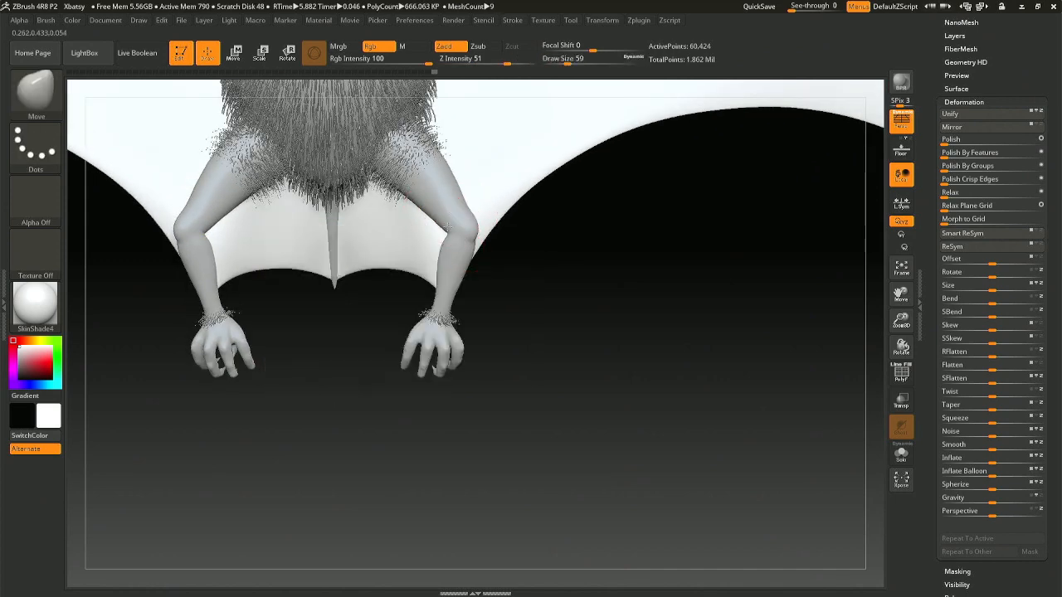
pyautogui.moveTo(219, 221)
pyautogui.mouseDown(button='right')
pyautogui.moveTo(165, 213)
pyautogui.moveTo(193, 224)
pyautogui.mouseUp(button='right')
# - Nudge the tail membrane beside the legs with Move at draw size 41 and smooth its trailing edge
pyautogui.press('space')
pyautogui.click(191, 231)
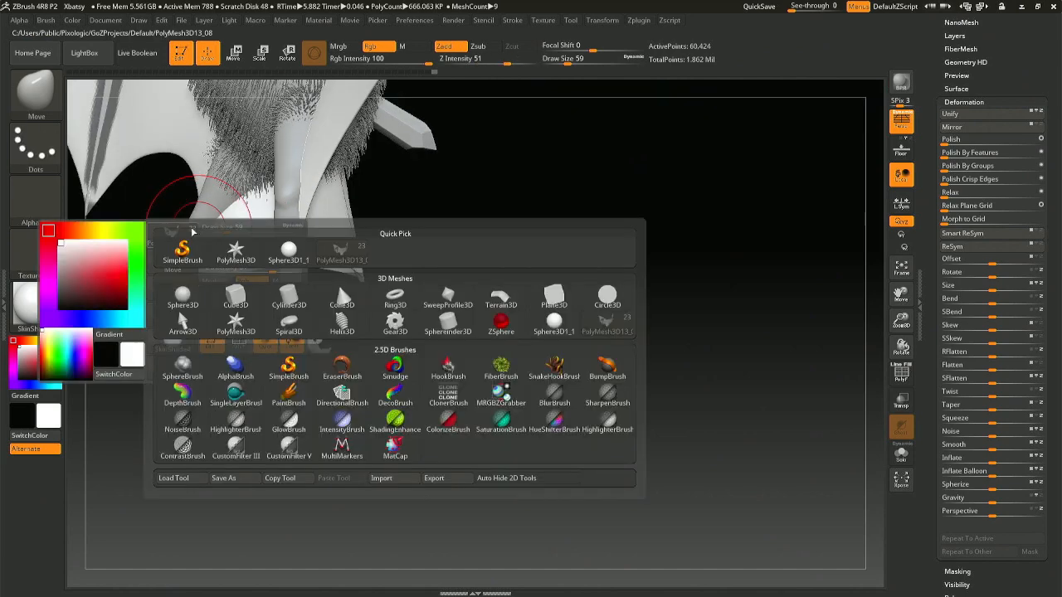
pyautogui.press('space')
pyautogui.moveTo(220, 184); pyautogui.dragTo(214, 184)
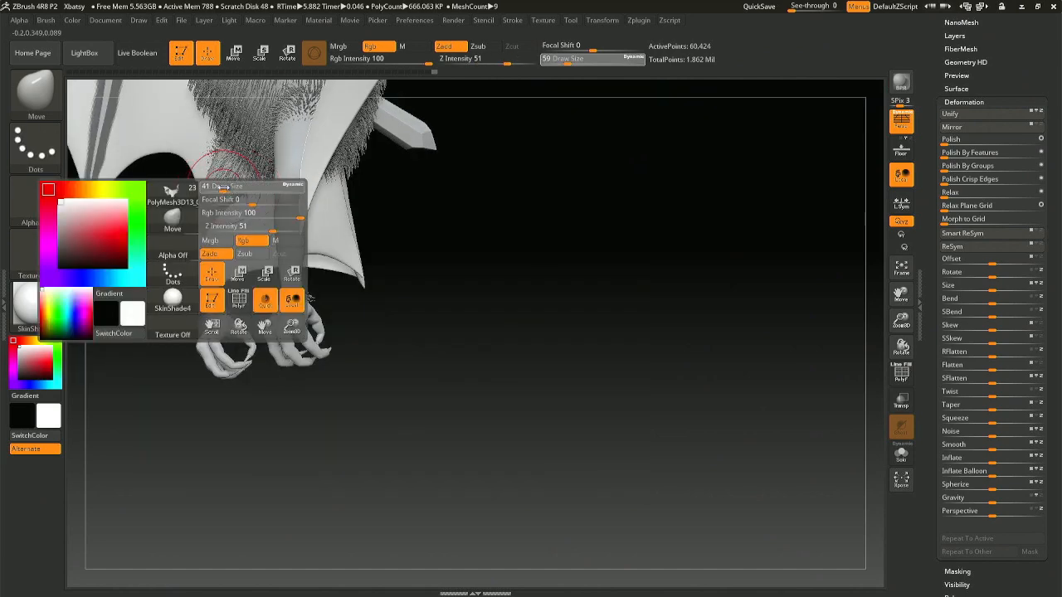
pyautogui.moveTo(201, 232)
pyautogui.mouseDown()
pyautogui.moveTo(214, 219)
pyautogui.moveTo(201, 260)
pyautogui.mouseUp()
pyautogui.moveTo(431, 205)
pyautogui.mouseDown()
pyautogui.moveTo(285, 199)
pyautogui.moveTo(288, 222)
pyautogui.mouseUp()
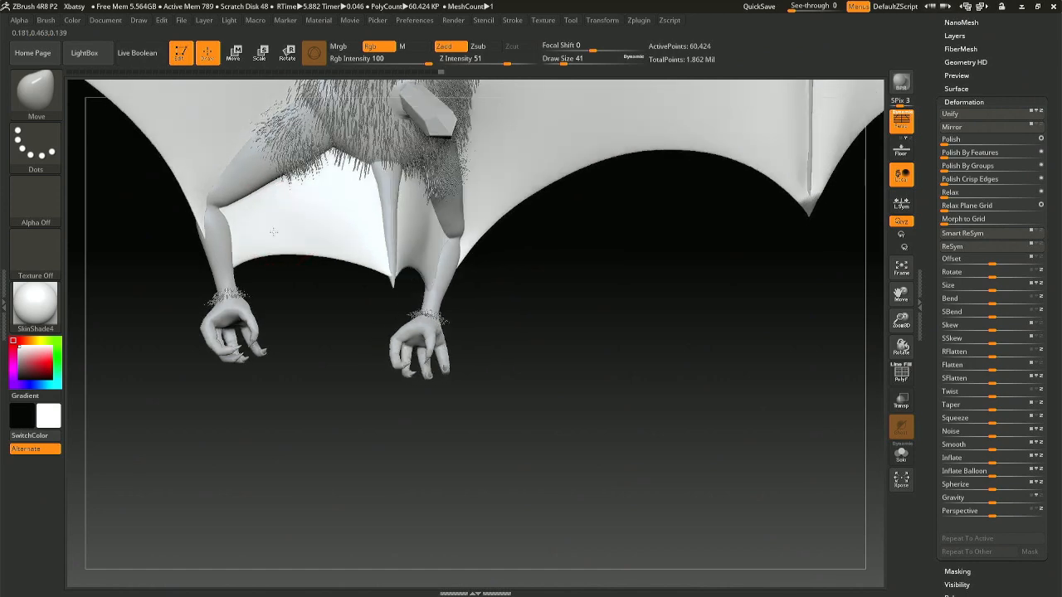
pyautogui.moveTo(497, 348); pyautogui.dragTo(423, 382)
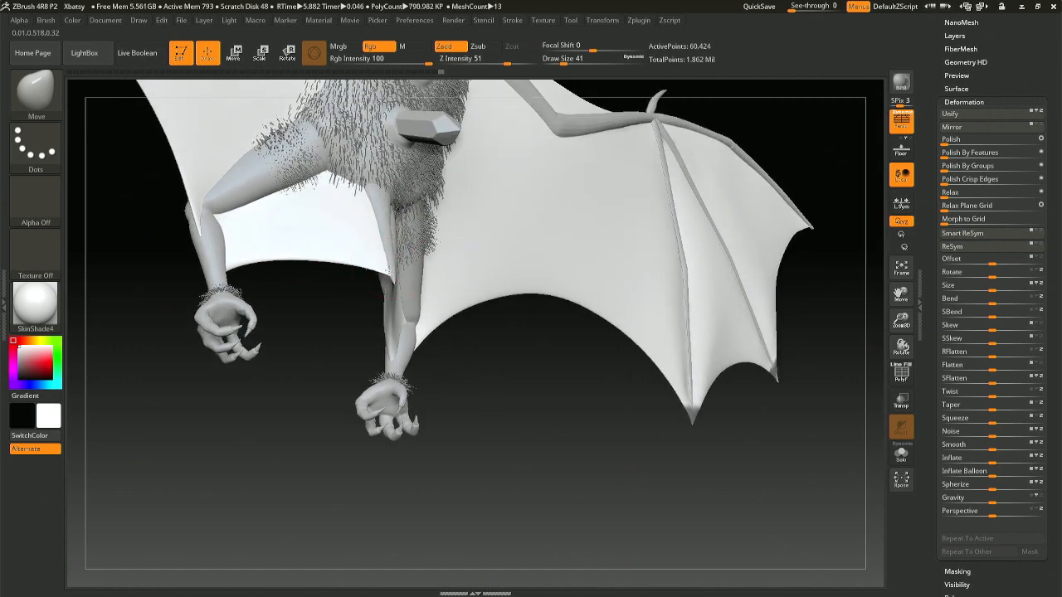
pyautogui.press('shift')
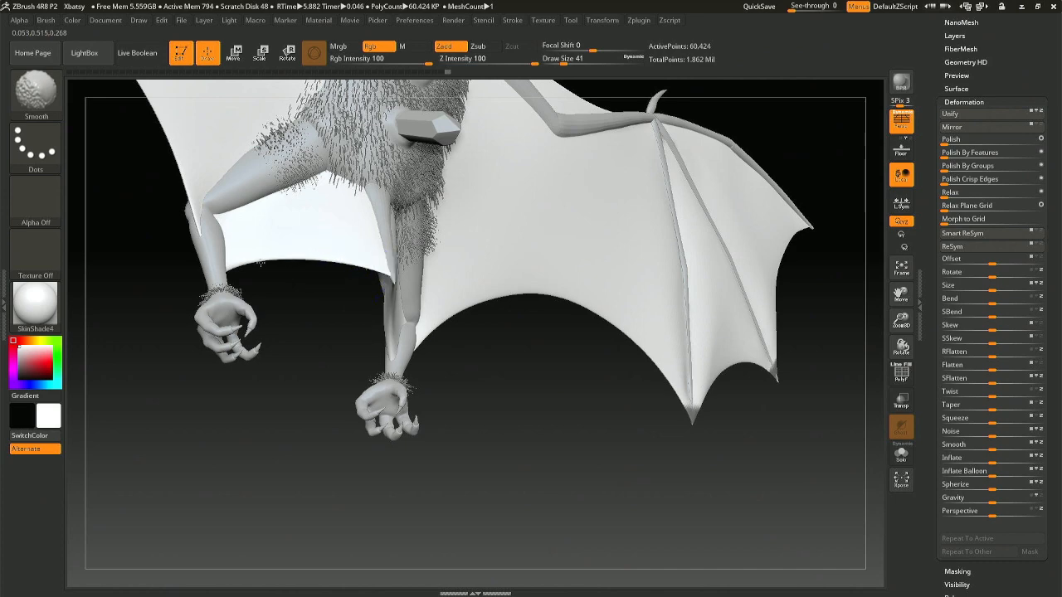
pyautogui.moveTo(247, 256)
pyautogui.mouseDown(button='right')
pyautogui.moveTo(303, 274)
pyautogui.moveTo(310, 246)
pyautogui.moveTo(286, 250)
pyautogui.mouseUp(button='right')
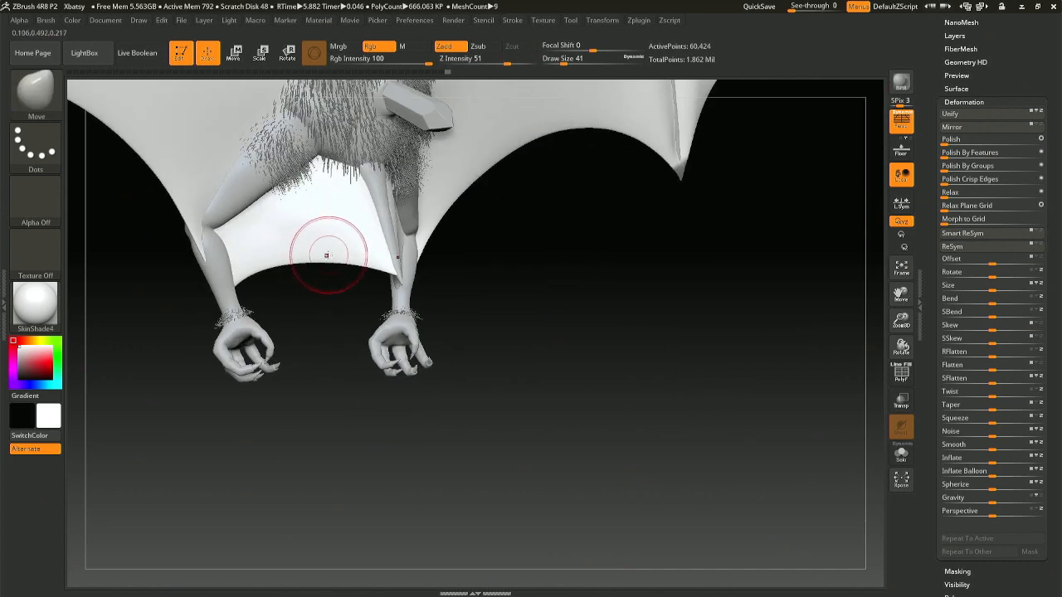
# - Refine the tail membrane's trailing edge between the leg and tail with Move and Smooth, reducing the draw size to 29
pyautogui.press('space')
pyautogui.moveTo(327, 254); pyautogui.dragTo(294, 253)
pyautogui.press('space')
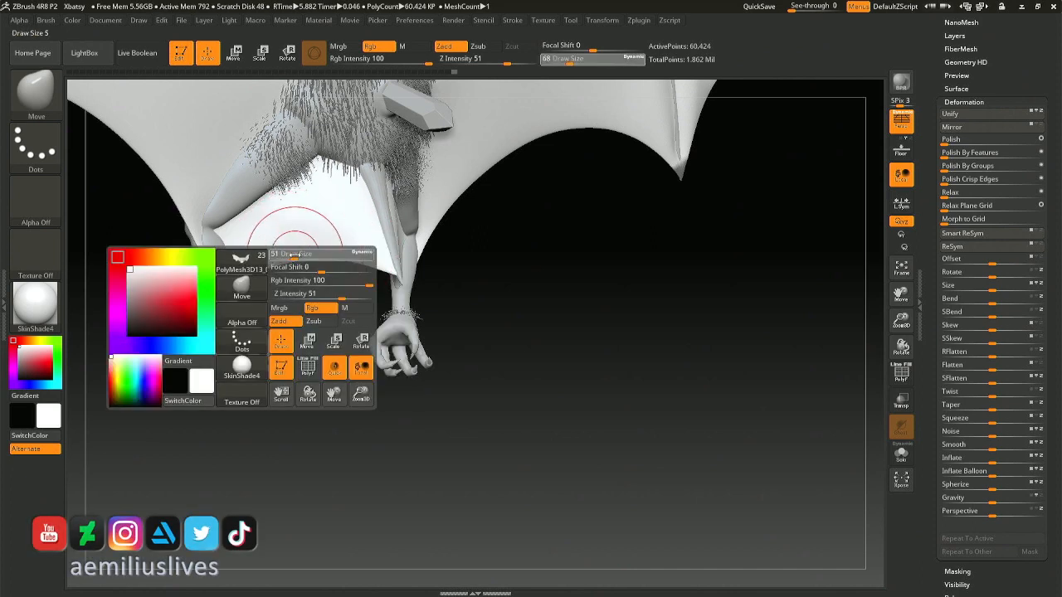
pyautogui.press('space')
pyautogui.moveTo(370, 256); pyautogui.dragTo(360, 257)
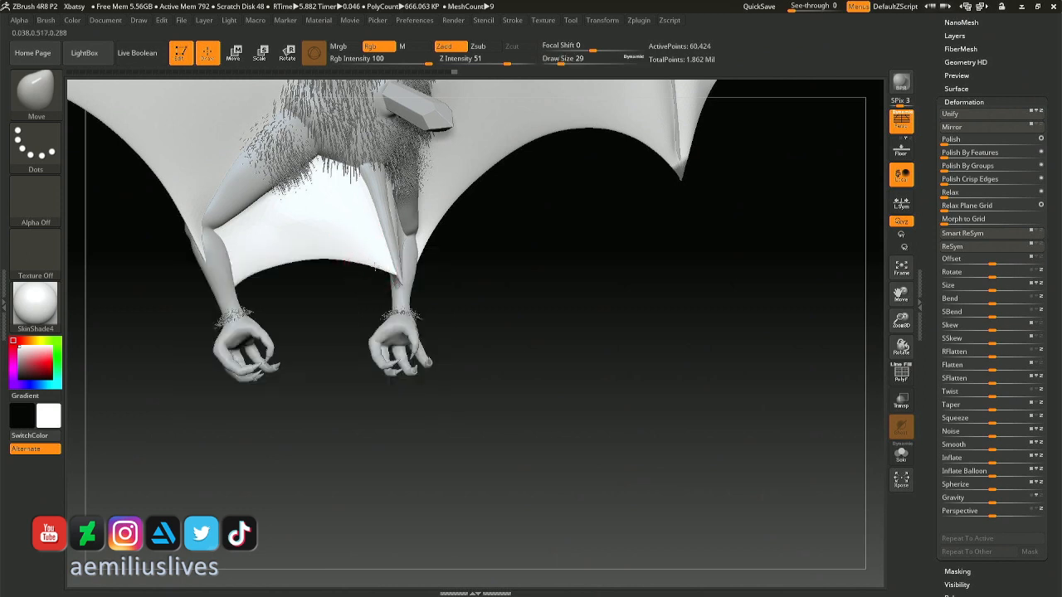
pyautogui.press('shift')
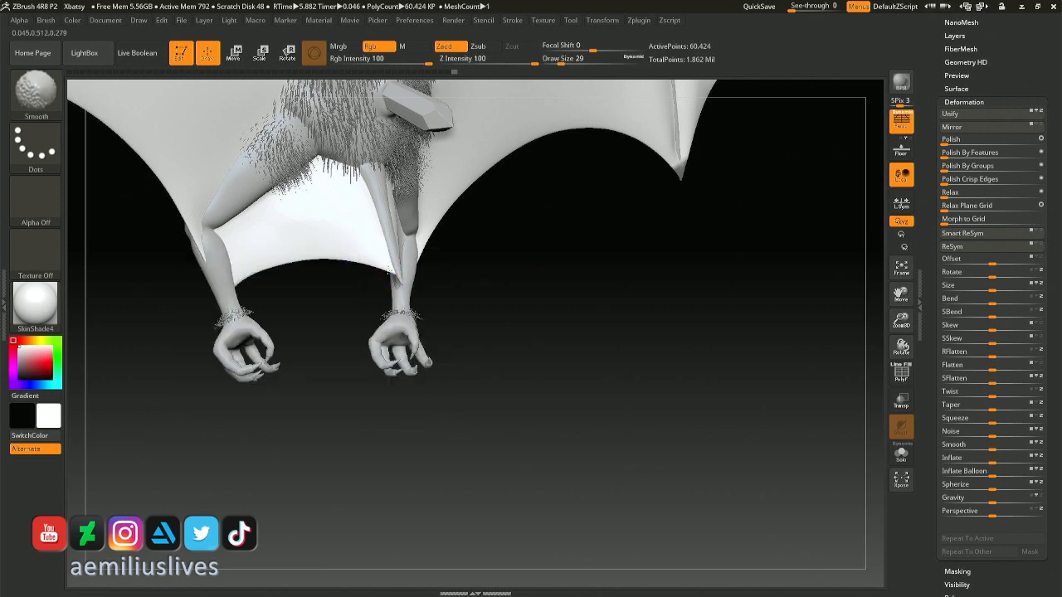
pyautogui.moveTo(333, 236)
pyautogui.mouseDown(button='right')
pyautogui.moveTo(306, 248)
pyautogui.moveTo(319, 255)
pyautogui.mouseUp(button='right')
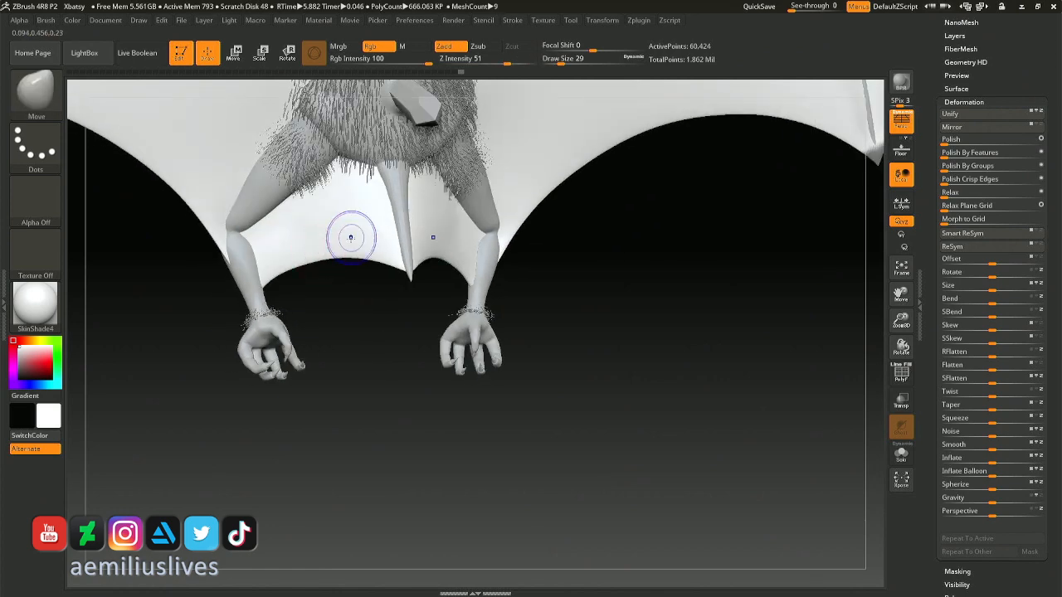
pyautogui.press('shift')
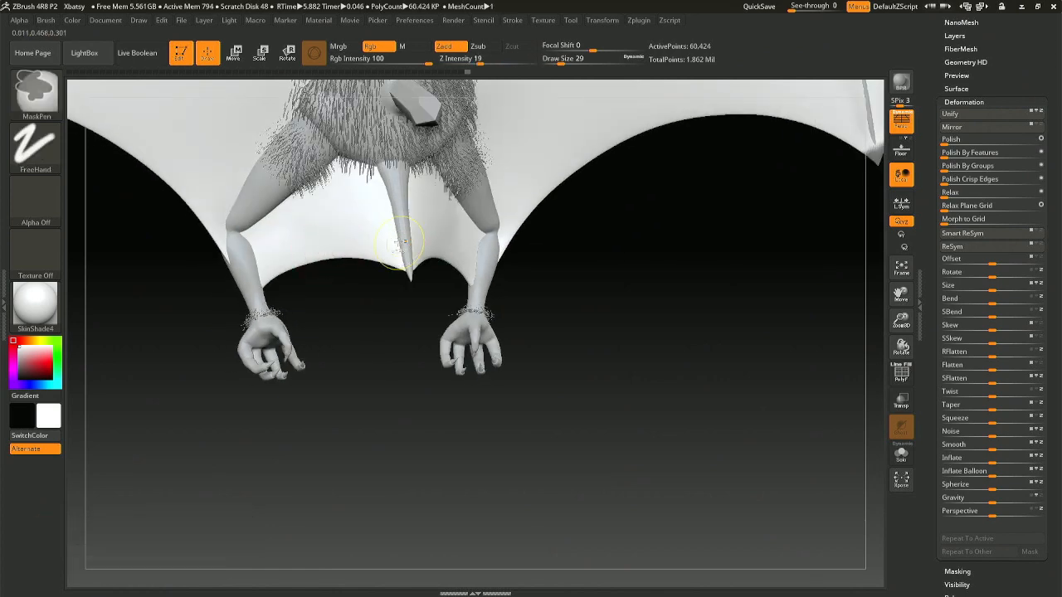
pyautogui.press('shift')
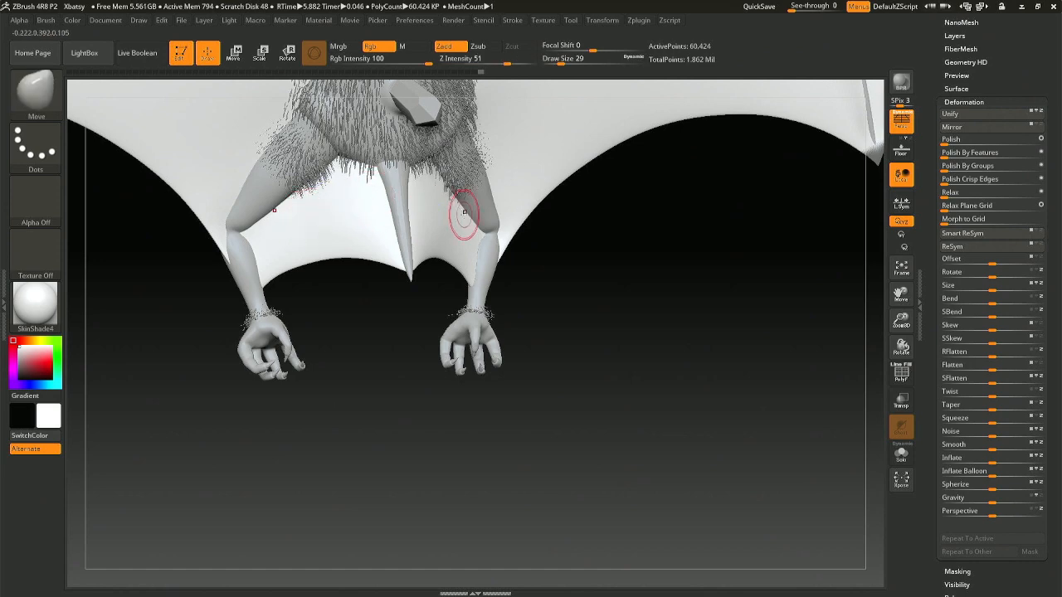
# - Smooth the tail membrane along the inside of the leg, undoing and redoing a stroke at draw size 29
pyautogui.moveTo(496, 262); pyautogui.dragTo(572, 233)
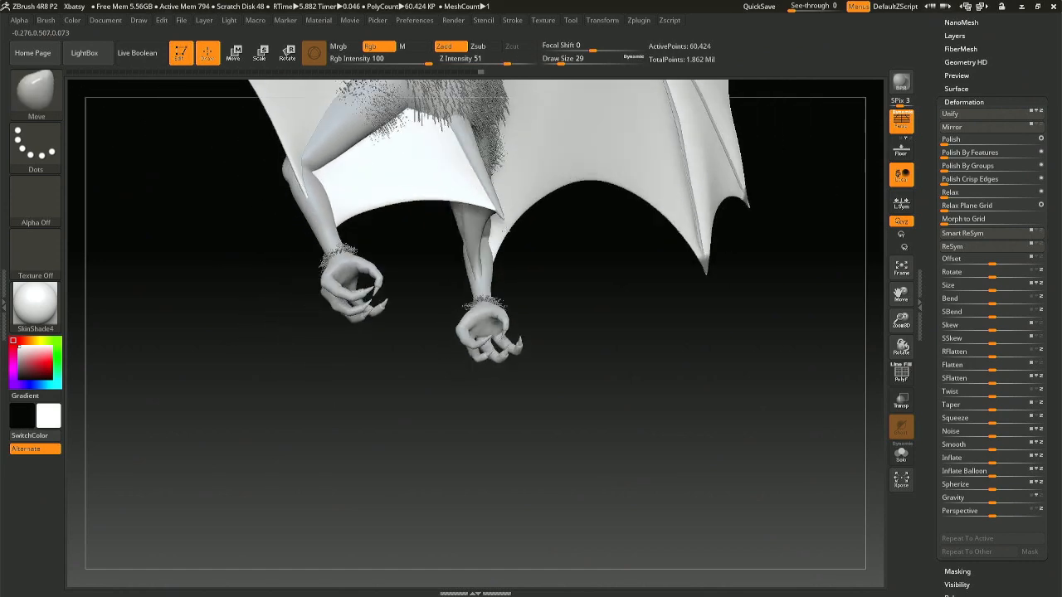
pyautogui.moveTo(502, 230); pyautogui.dragTo(462, 230)
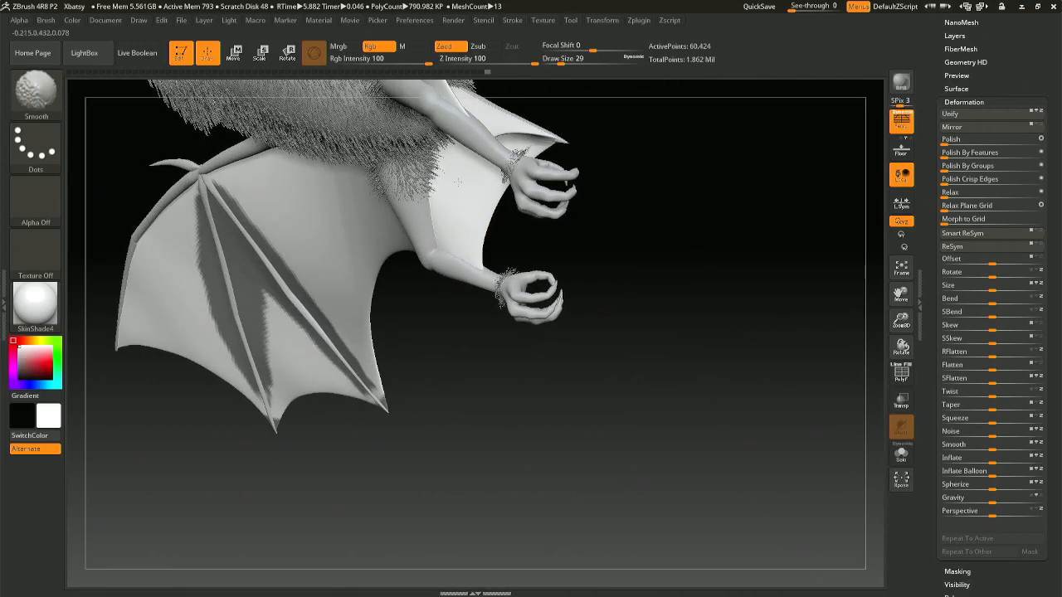
pyautogui.keyDown('shift'); pyautogui.moveTo(458, 182); pyautogui.dragTo(443, 238); pyautogui.keyUp('shift')
pyautogui.moveTo(442, 238)
pyautogui.mouseDown(button='right')
pyautogui.moveTo(462, 209)
pyautogui.moveTo(460, 218)
pyautogui.mouseUp(button='right')
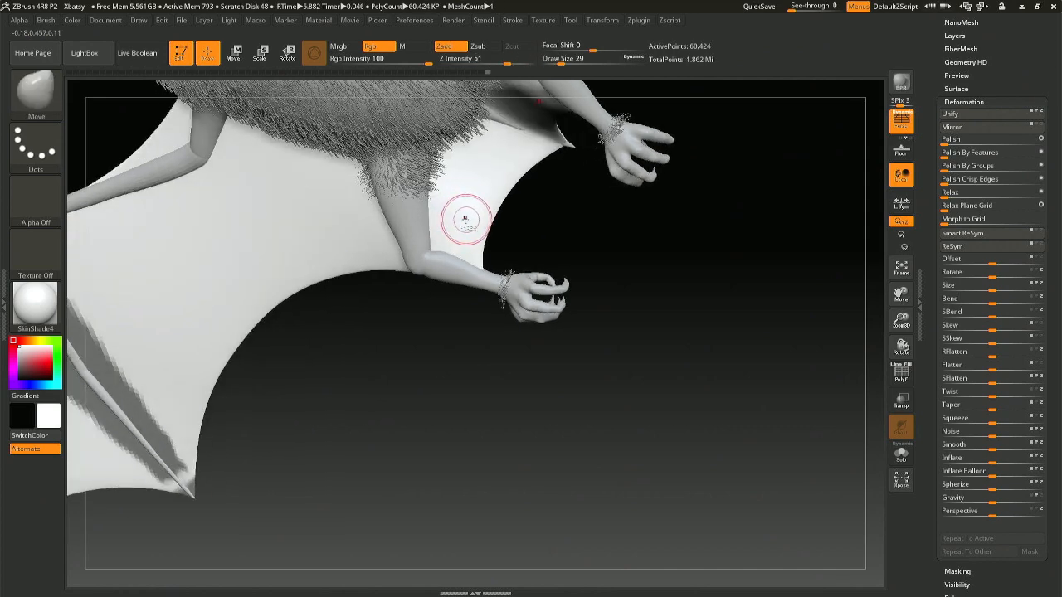
pyautogui.hotkey('ctrl', 'z')
pyautogui.keyDown('shift'); pyautogui.moveTo(460, 237); pyautogui.dragTo(461, 178); pyautogui.keyUp('shift')
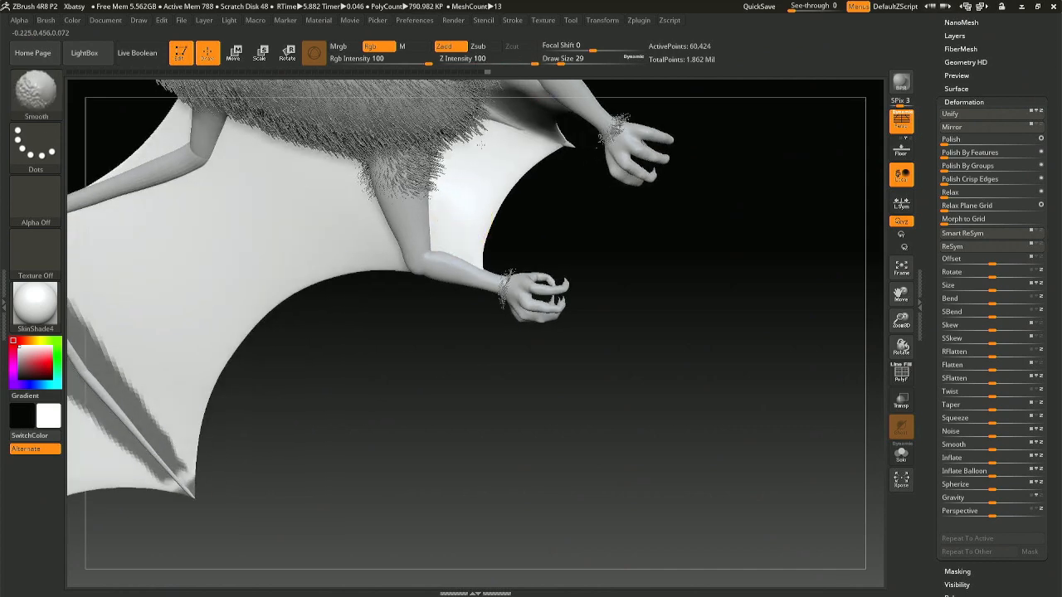
pyautogui.keyDown('shift'); pyautogui.moveTo(451, 242); pyautogui.dragTo(480, 237); pyautogui.keyUp('shift')
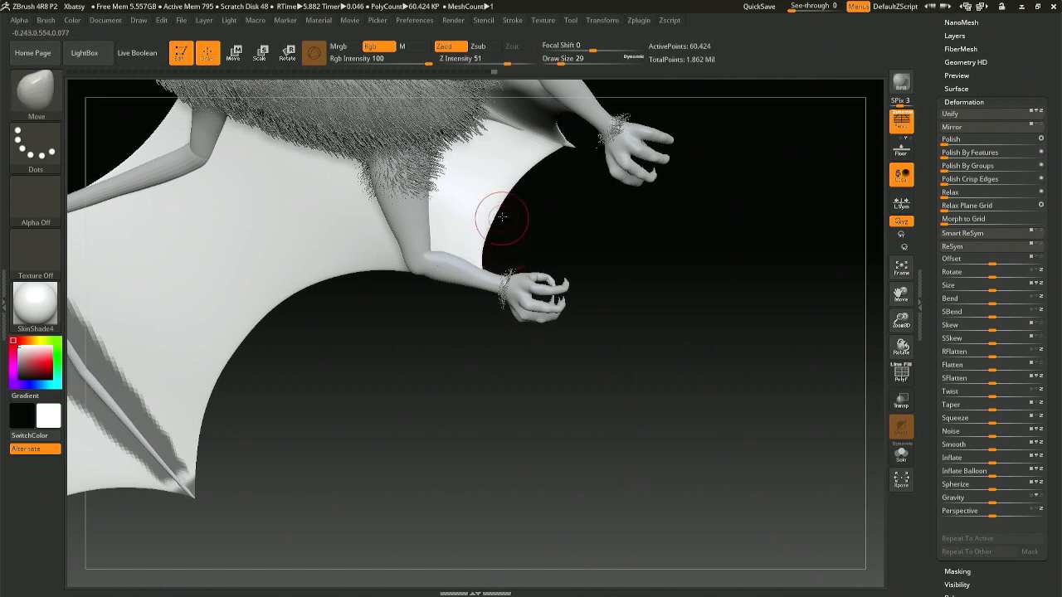
# - Touch up the tail membrane's outer edge near the tail tip with Move and Smooth from front and back
pyautogui.moveTo(502, 216)
pyautogui.mouseDown(button='right')
pyautogui.moveTo(498, 228)
pyautogui.moveTo(526, 190)
pyautogui.moveTo(507, 190)
pyautogui.mouseUp(button='right')
pyautogui.keyDown('shift'); pyautogui.moveTo(545, 173); pyautogui.dragTo(544, 172); pyautogui.keyUp('shift')
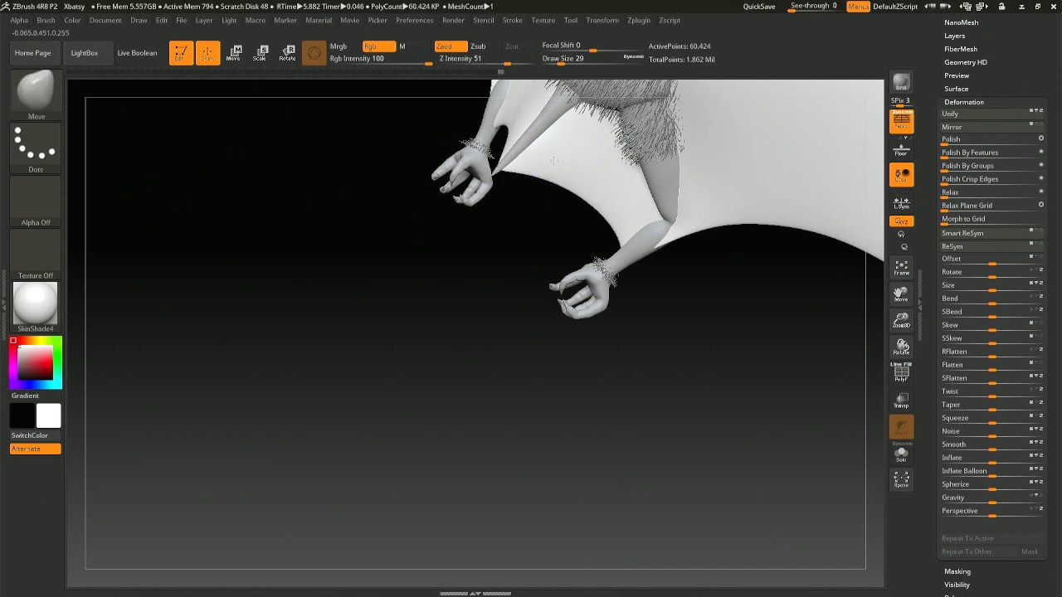
pyautogui.moveTo(559, 174)
pyautogui.mouseDown(button='right')
pyautogui.moveTo(550, 149)
pyautogui.moveTo(671, 166)
pyautogui.mouseUp(button='right')
pyautogui.moveTo(599, 146); pyautogui.dragTo(509, 160, button='right')
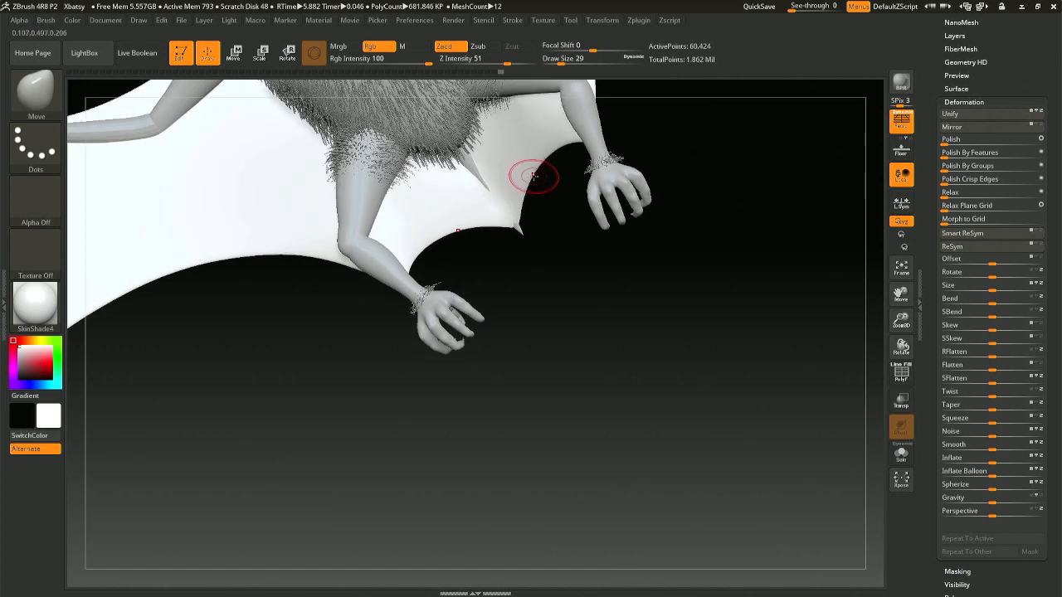
# - Crease the tail membrane along the tail to its tip with the Crease(DamStandard) brush at draw size 20
pyautogui.press('b')
pyautogui.click(645, 196)
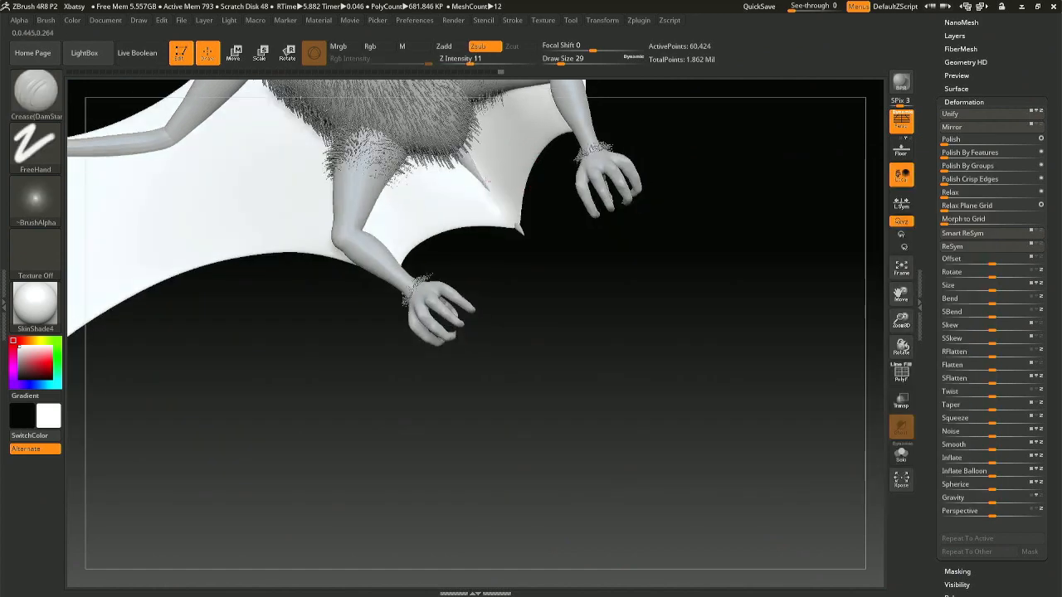
pyautogui.rightClick(481, 183)
pyautogui.click(483, 182)
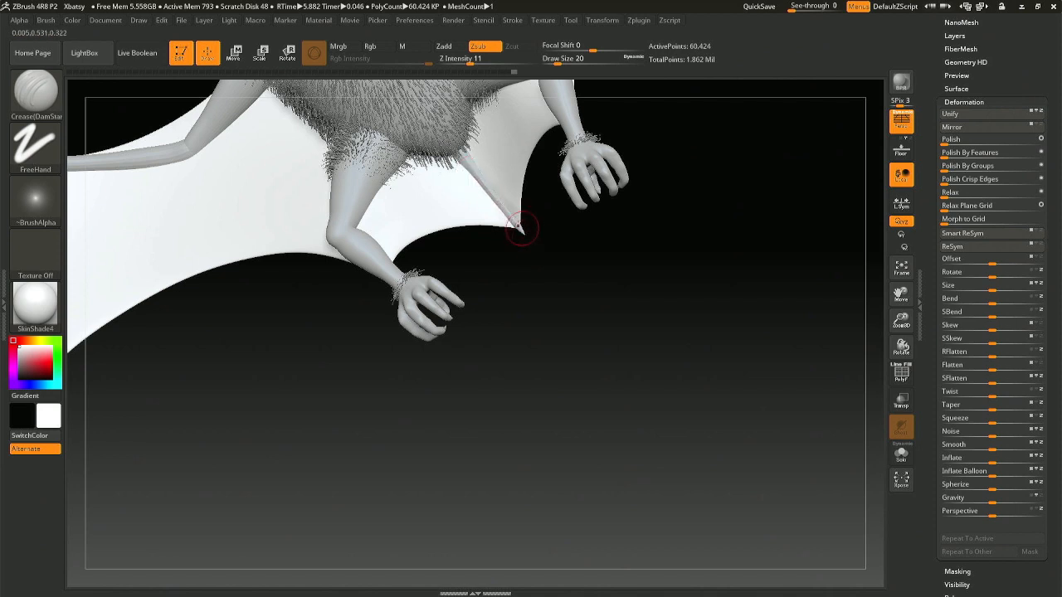
# - Smooth the tail membrane beside the tail and toward the lower leg at draw size 71
pyautogui.press('space')
pyautogui.moveTo(493, 199)
pyautogui.mouseDown()
pyautogui.moveTo(512, 201)
pyautogui.moveTo(480, 190)
pyautogui.mouseUp()
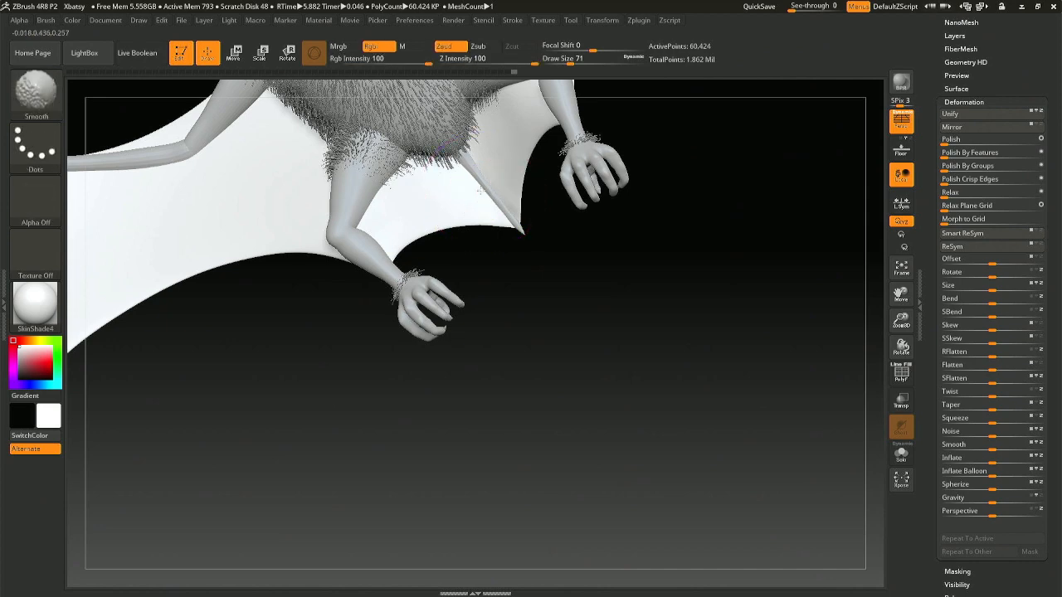
pyautogui.moveTo(535, 228)
pyautogui.mouseDown()
pyautogui.moveTo(631, 214)
pyautogui.moveTo(663, 224)
pyautogui.mouseUp()
pyautogui.moveTo(489, 184)
pyautogui.mouseDown(button='right')
pyautogui.moveTo(531, 192)
pyautogui.moveTo(487, 178)
pyautogui.moveTo(484, 157)
pyautogui.mouseUp(button='right')
pyautogui.press('shift')
pyautogui.keyDown('shift'); pyautogui.moveTo(551, 284); pyautogui.dragTo(542, 285); pyautogui.keyUp('shift')
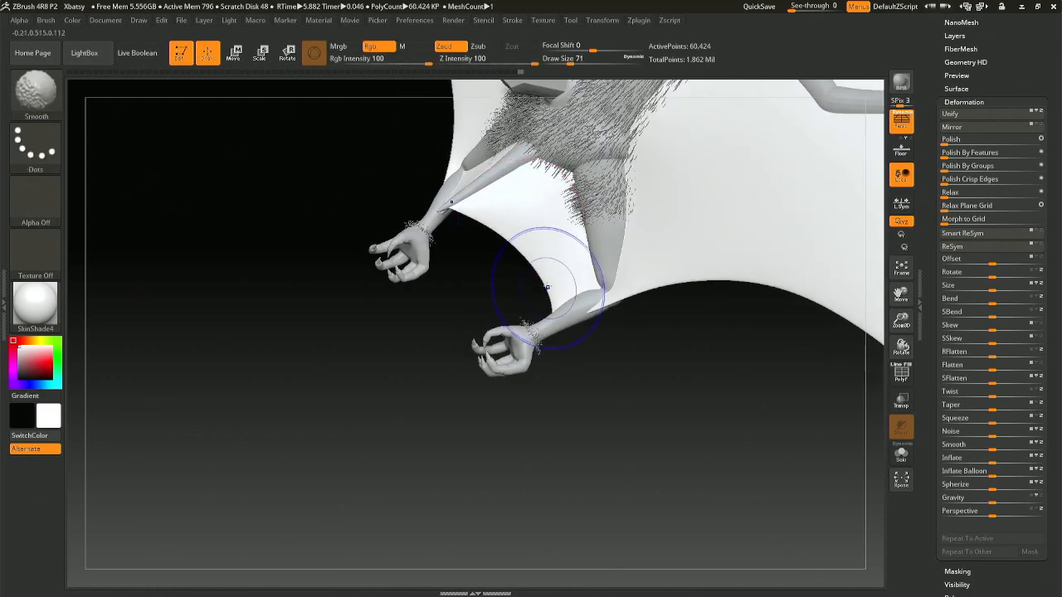
pyautogui.moveTo(509, 237)
pyautogui.mouseDown(button='right')
pyautogui.moveTo(564, 263)
pyautogui.moveTo(571, 237)
pyautogui.moveTo(621, 298)
pyautogui.mouseUp(button='right')
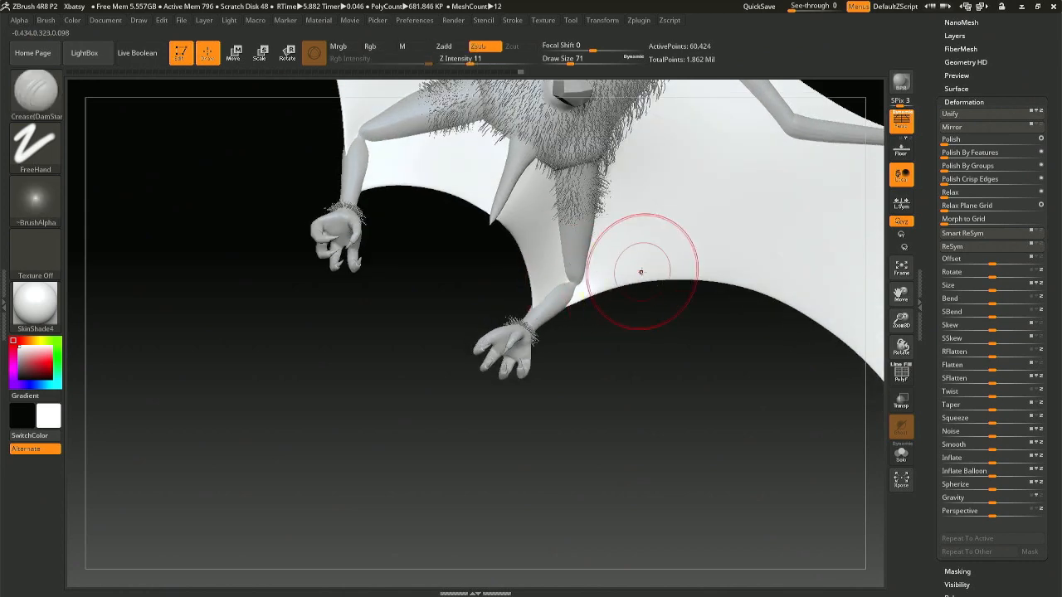
# - Undo a stroke beside the knee and mask the wing membrane along the outside of the leg with MaskPen at draw size 23
pyautogui.press('space')
pyautogui.moveTo(659, 271)
pyautogui.mouseDown()
pyautogui.moveTo(632, 268)
pyautogui.moveTo(570, 301)
pyautogui.moveTo(602, 238)
pyautogui.moveTo(579, 303)
pyautogui.mouseUp()
pyautogui.hotkey('ctrl', 'z')
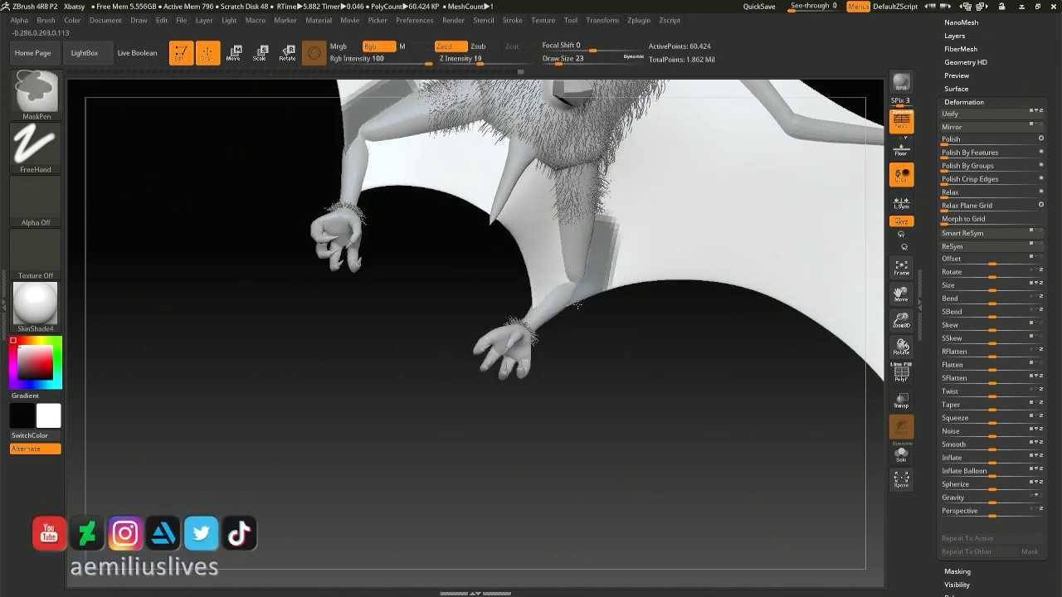
pyautogui.moveTo(605, 241)
pyautogui.keyDown('ctrl'); pyautogui.mouseDown()
pyautogui.moveTo(618, 211)
pyautogui.moveTo(615, 170)
pyautogui.mouseUp(); pyautogui.keyUp('ctrl')
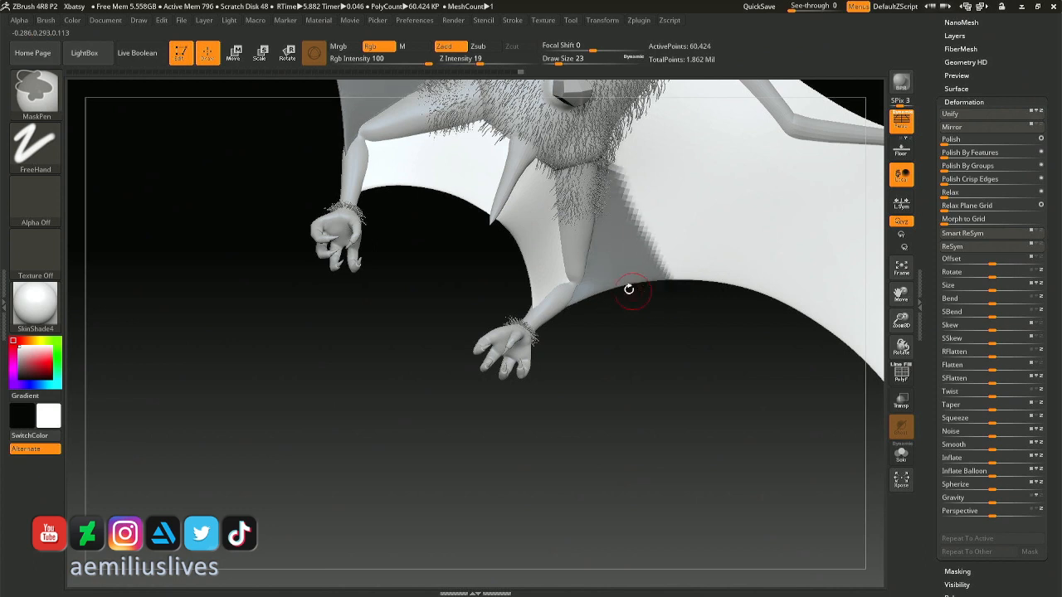
# - Shape the unmasked tail membrane around the knee and inner leg with Move and Smooth at draw size 59
pyautogui.press('space')
pyautogui.moveTo(584, 274); pyautogui.dragTo(592, 275)
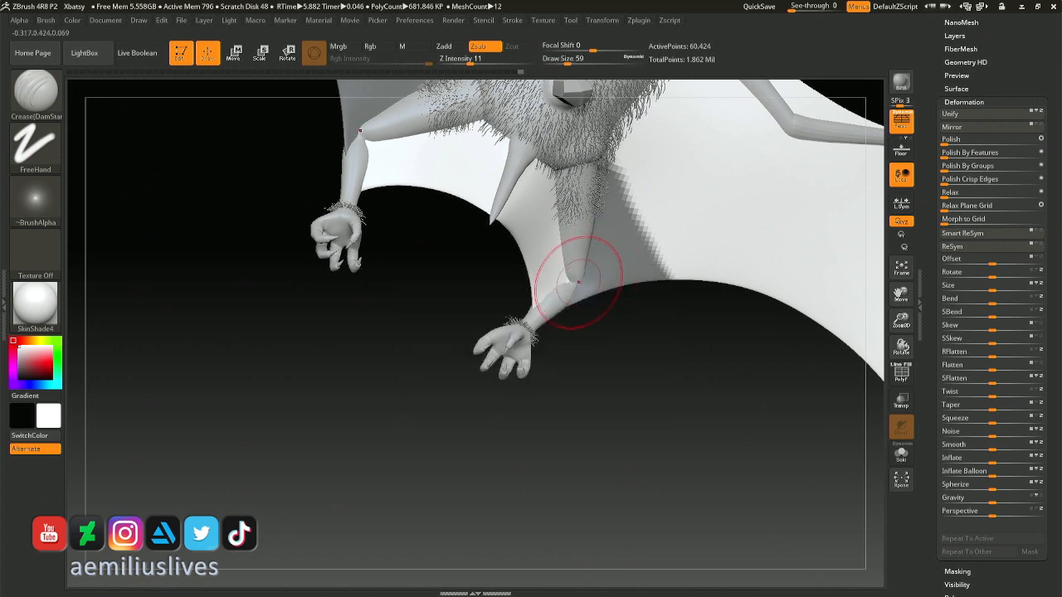
pyautogui.press('b')
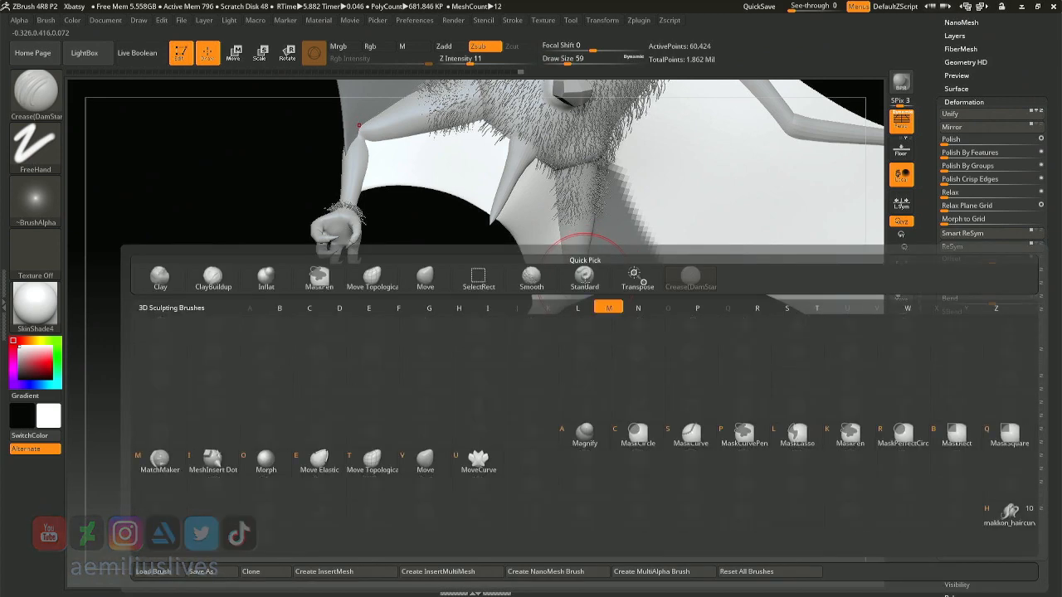
pyautogui.press('m')
pyautogui.press('v')
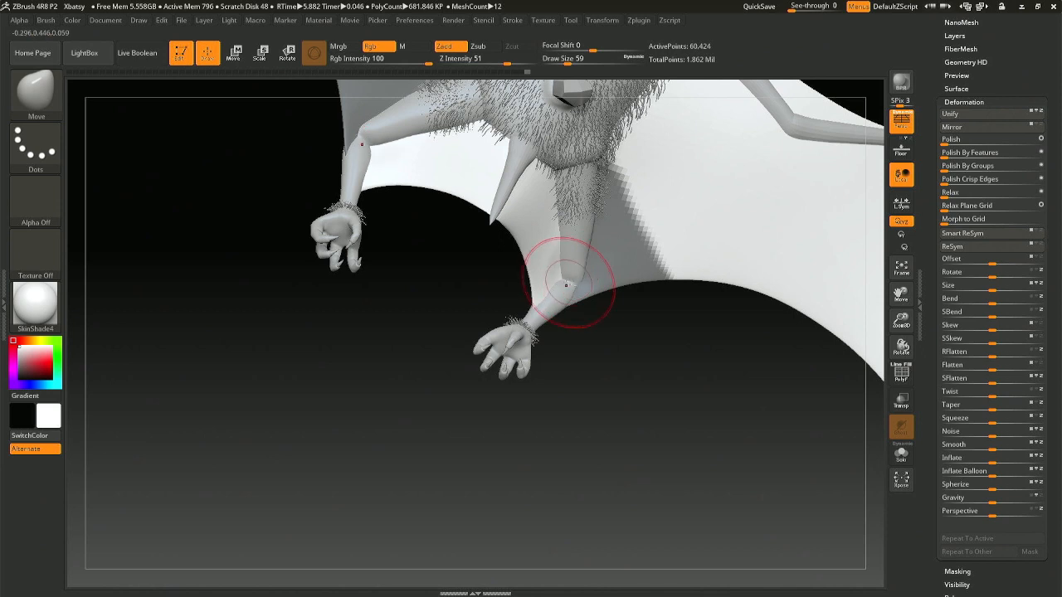
pyautogui.moveTo(561, 255)
pyautogui.keyDown('shift'); pyautogui.mouseDown()
pyautogui.moveTo(562, 238)
pyautogui.moveTo(574, 243)
pyautogui.mouseUp(); pyautogui.keyUp('shift')
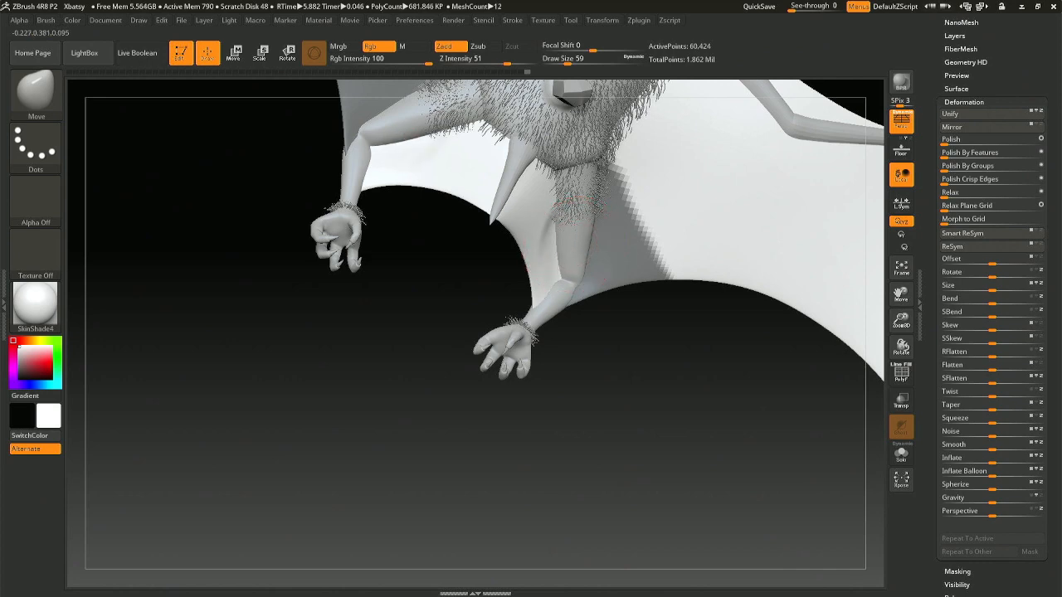
pyautogui.moveTo(574, 203)
pyautogui.keyDown('shift'); pyautogui.mouseDown()
pyautogui.moveTo(573, 218)
pyautogui.moveTo(557, 217)
pyautogui.mouseUp(); pyautogui.keyUp('shift')
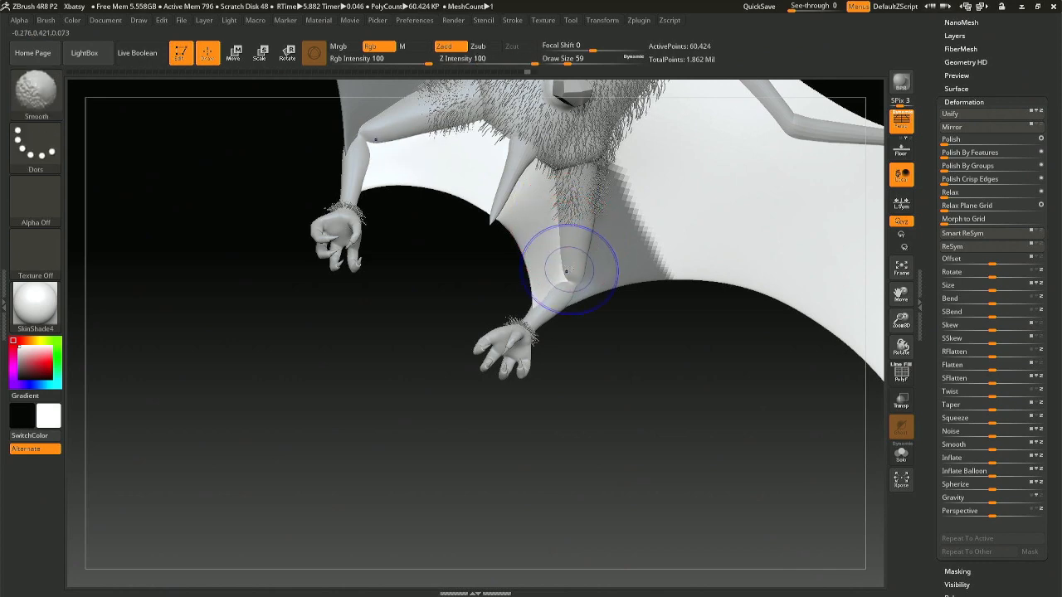
pyautogui.moveTo(570, 262); pyautogui.dragTo(585, 242, button='right')
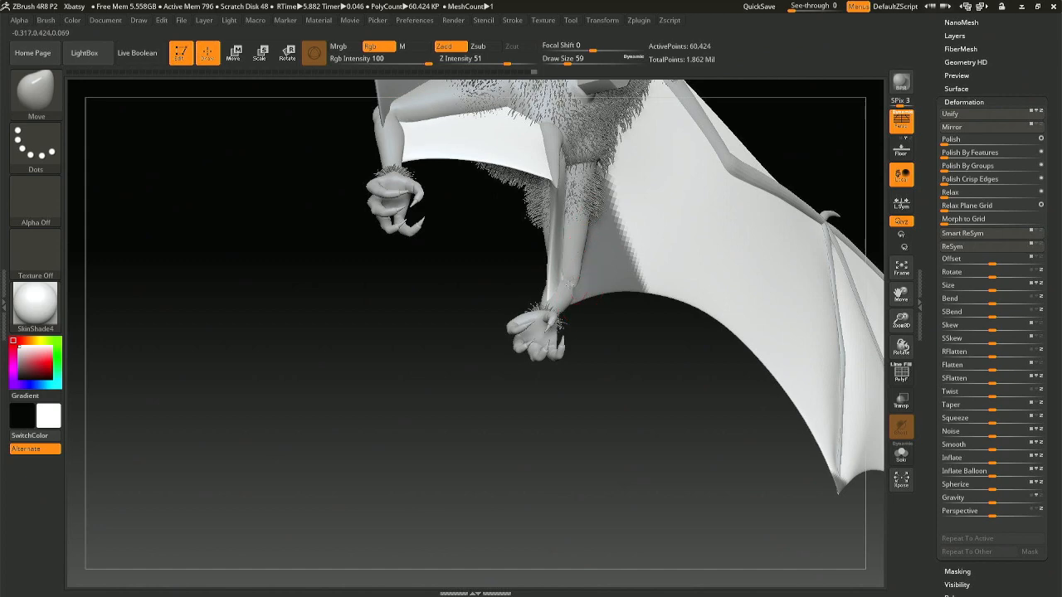
# - Smooth the tail membrane along the inner leg from below at draw size 39
pyautogui.moveTo(558, 284)
pyautogui.mouseDown(button='right')
pyautogui.moveTo(531, 273)
pyautogui.moveTo(569, 220)
pyautogui.moveTo(559, 229)
pyautogui.mouseUp(button='right')
pyautogui.rightClick(556, 226)
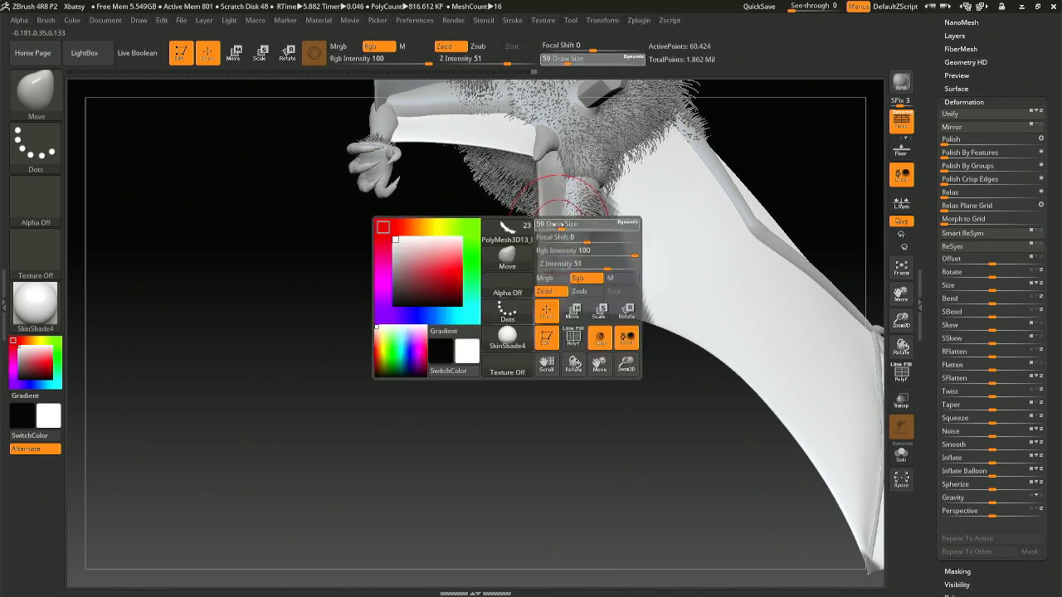
pyautogui.press('shift')
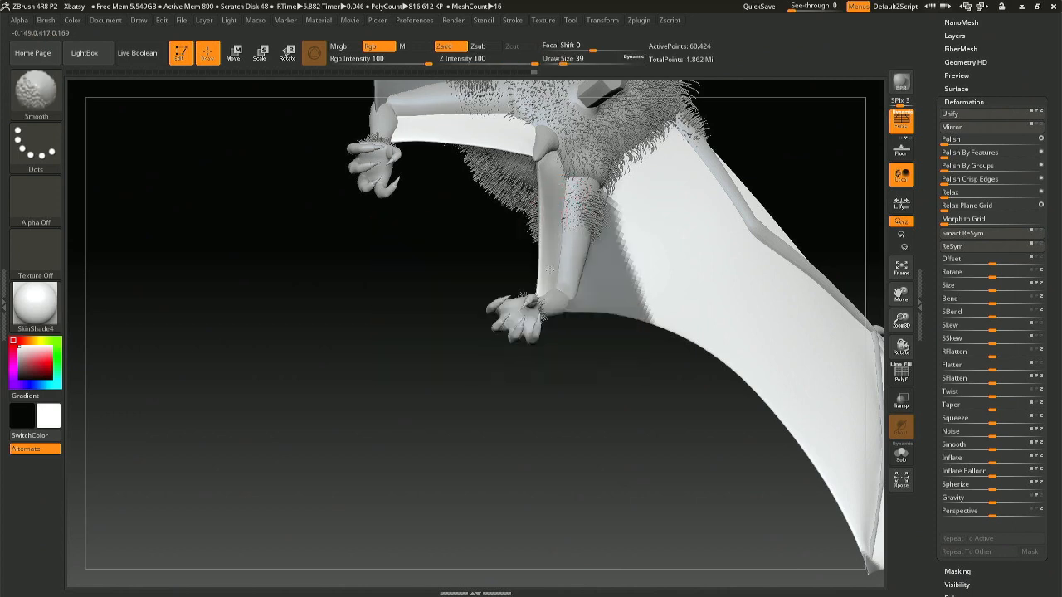
pyautogui.moveTo(557, 226); pyautogui.dragTo(505, 223, button='right')
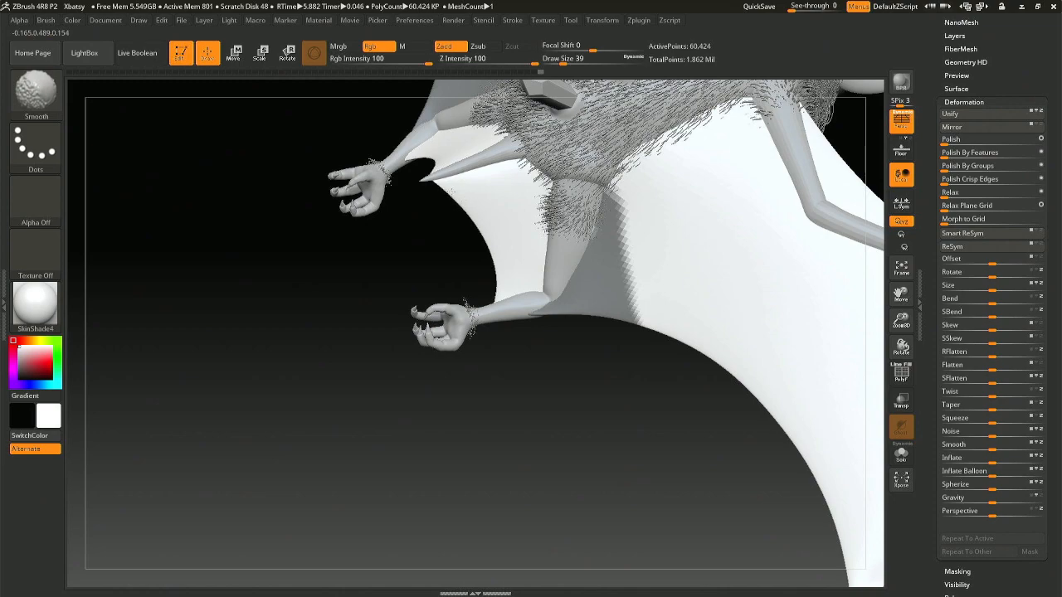
# - Fit the membrane along the tail with Move and Smooth at draw size 29, undoing the last smoothing stroke
pyautogui.moveTo(446, 192)
pyautogui.mouseDown(button='right')
pyautogui.moveTo(545, 202)
pyautogui.moveTo(474, 177)
pyautogui.moveTo(486, 133)
pyautogui.moveTo(491, 226)
pyautogui.mouseUp(button='right')
pyautogui.rightClick(486, 156)
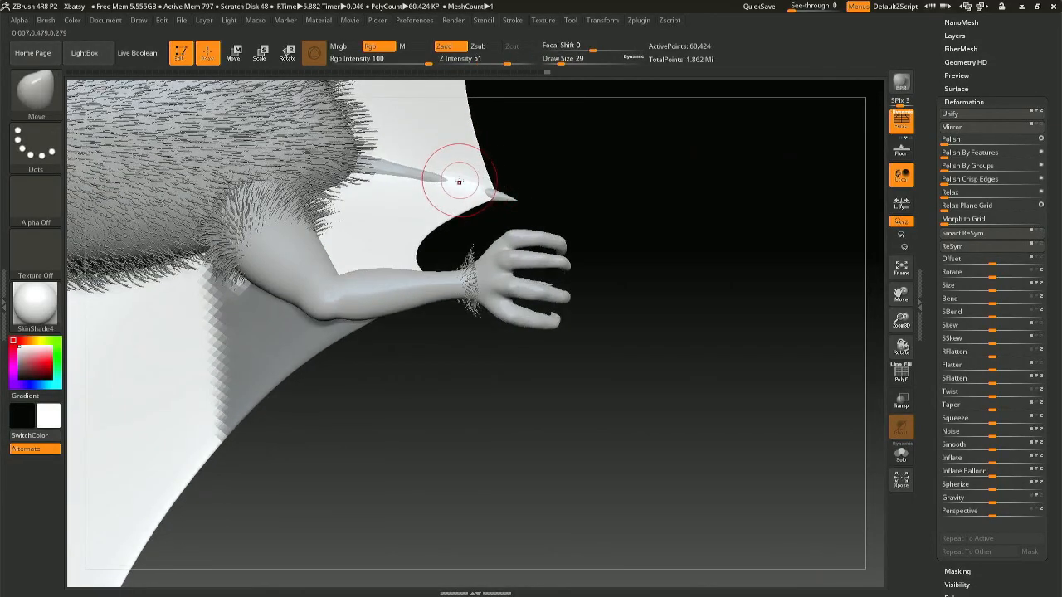
pyautogui.moveTo(459, 181)
pyautogui.mouseDown(button='right')
pyautogui.moveTo(459, 170)
pyautogui.moveTo(462, 185)
pyautogui.mouseUp(button='right')
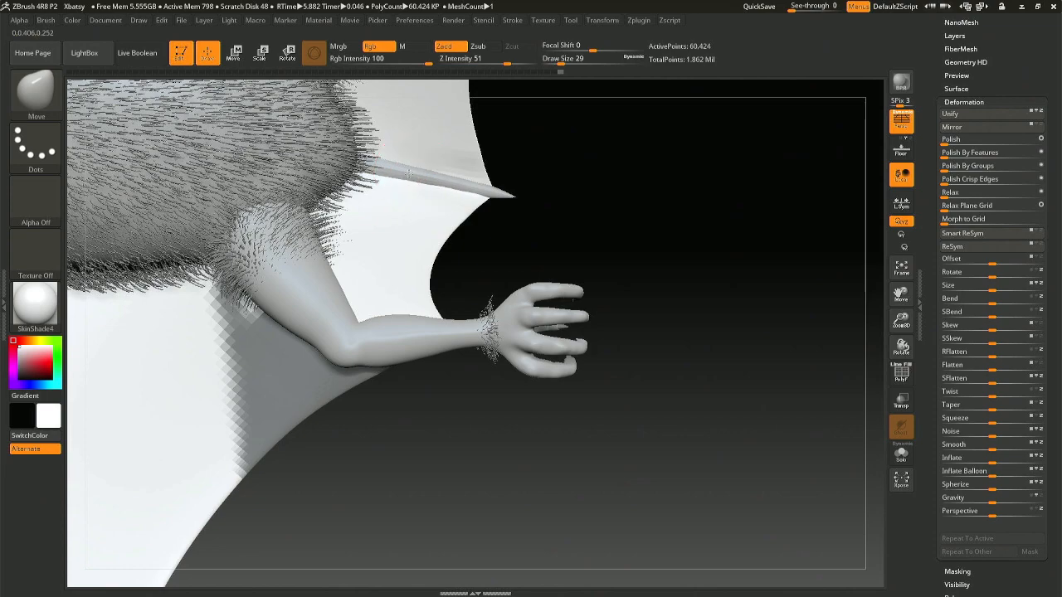
pyautogui.press('shift')
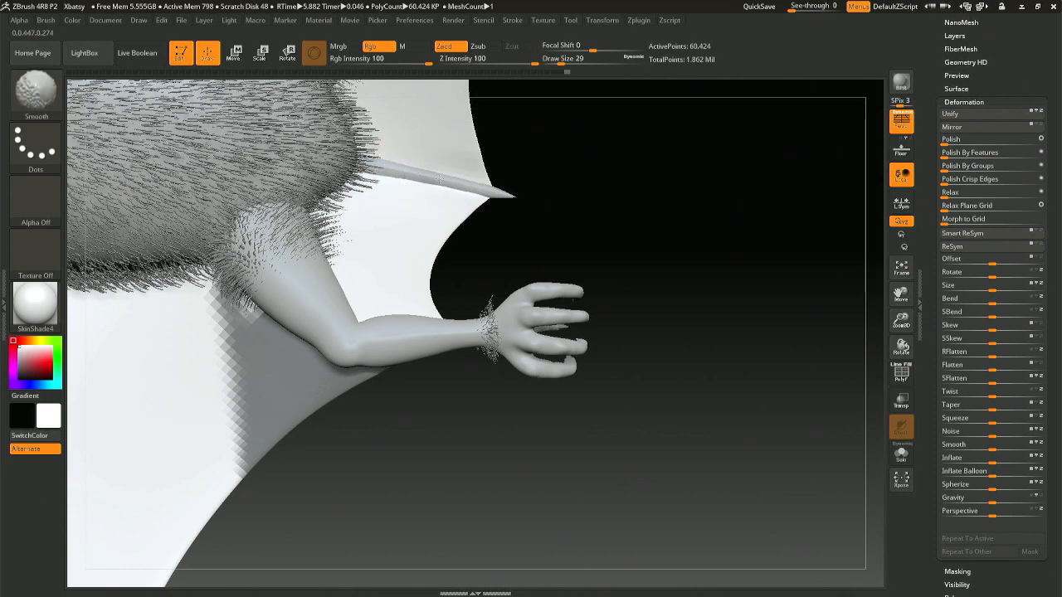
pyautogui.keyDown('shift'); pyautogui.moveTo(469, 183); pyautogui.dragTo(473, 186); pyautogui.keyUp('shift')
pyautogui.moveTo(473, 187)
pyautogui.mouseDown(button='right')
pyautogui.moveTo(332, 191)
pyautogui.moveTo(391, 189)
pyautogui.moveTo(383, 178)
pyautogui.mouseUp(button='right')
pyautogui.press('shift')
pyautogui.keyDown('shift'); pyautogui.moveTo(382, 183); pyautogui.dragTo(383, 194); pyautogui.keyUp('shift')
pyautogui.hotkey('ctrl', 'z')
pyautogui.moveTo(383, 194); pyautogui.dragTo(539, 194, button='right')
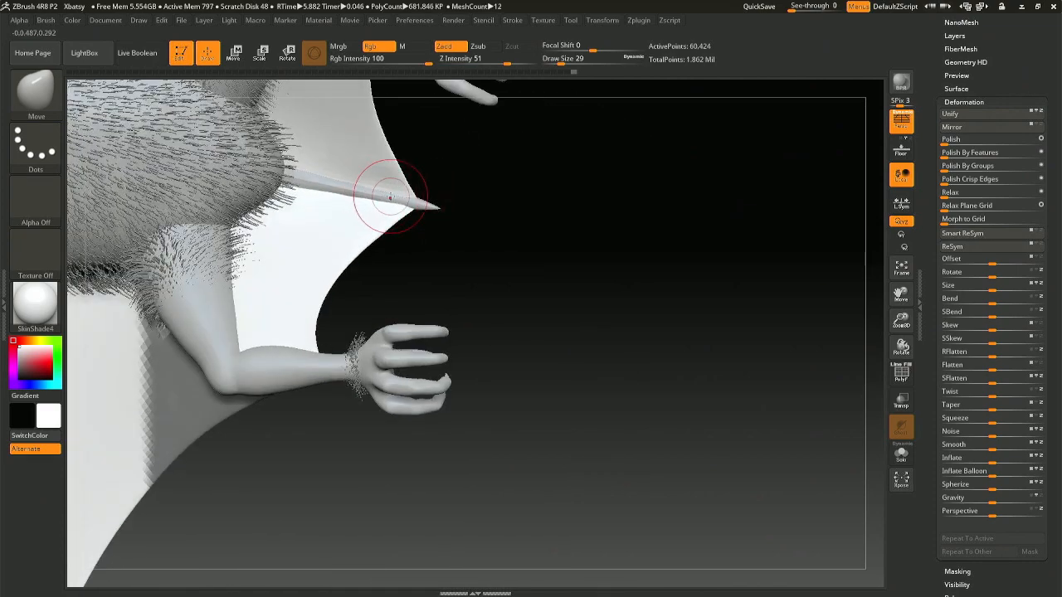
# - Crease the membrane where it meets the tail near the tip with Crease(DamStandard) at draw size 20
pyautogui.moveTo(390, 196); pyautogui.dragTo(588, 161, button='right')
pyautogui.press('b')
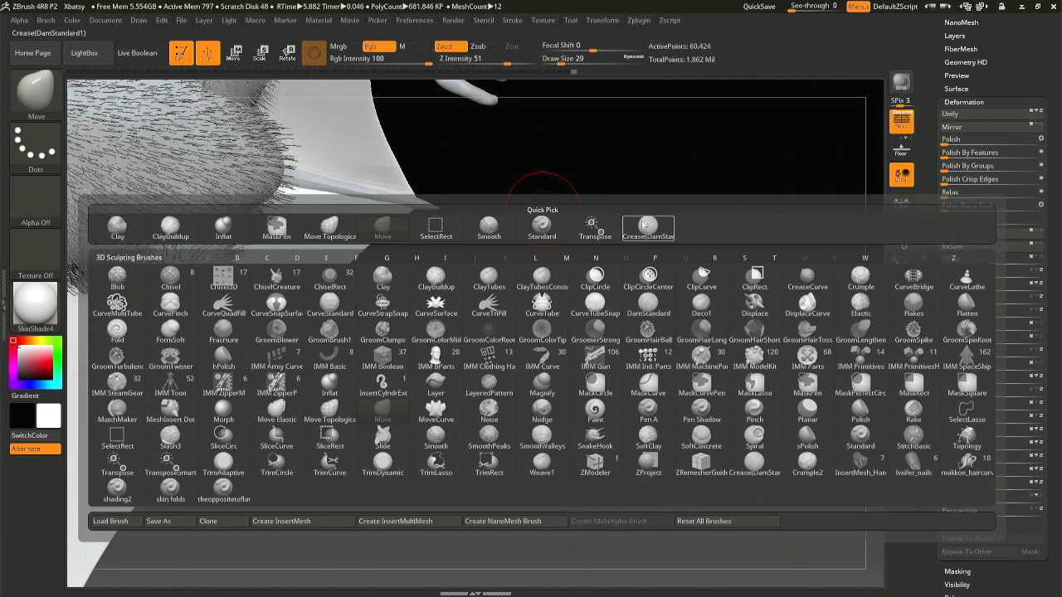
pyautogui.click(647, 226)
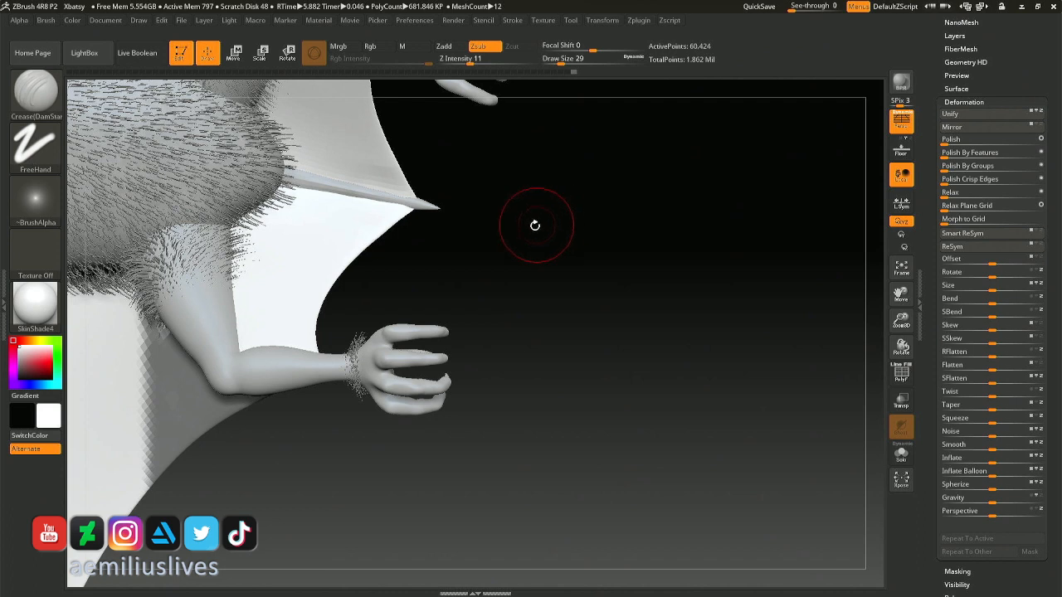
pyautogui.press('space')
pyautogui.moveTo(411, 221); pyautogui.dragTo(403, 221)
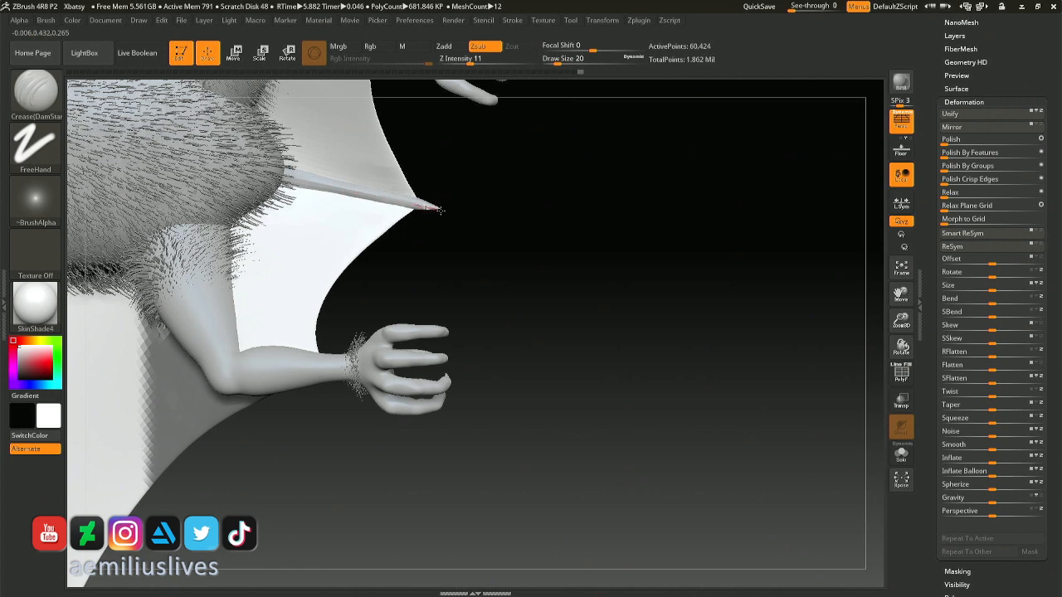
pyautogui.moveTo(439, 214); pyautogui.dragTo(392, 198)
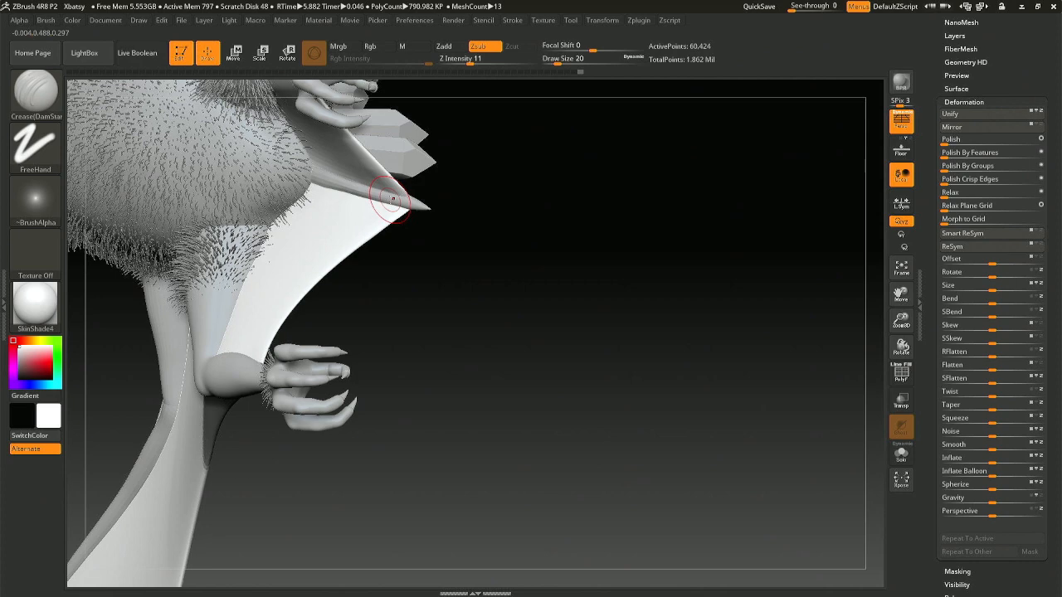
# - Try to carve a crease along the tail bone where it meets the tail membrane
pyautogui.moveTo(393, 198)
pyautogui.mouseDown(button='right')
pyautogui.moveTo(376, 171)
pyautogui.moveTo(368, 175)
pyautogui.mouseUp(button='right')
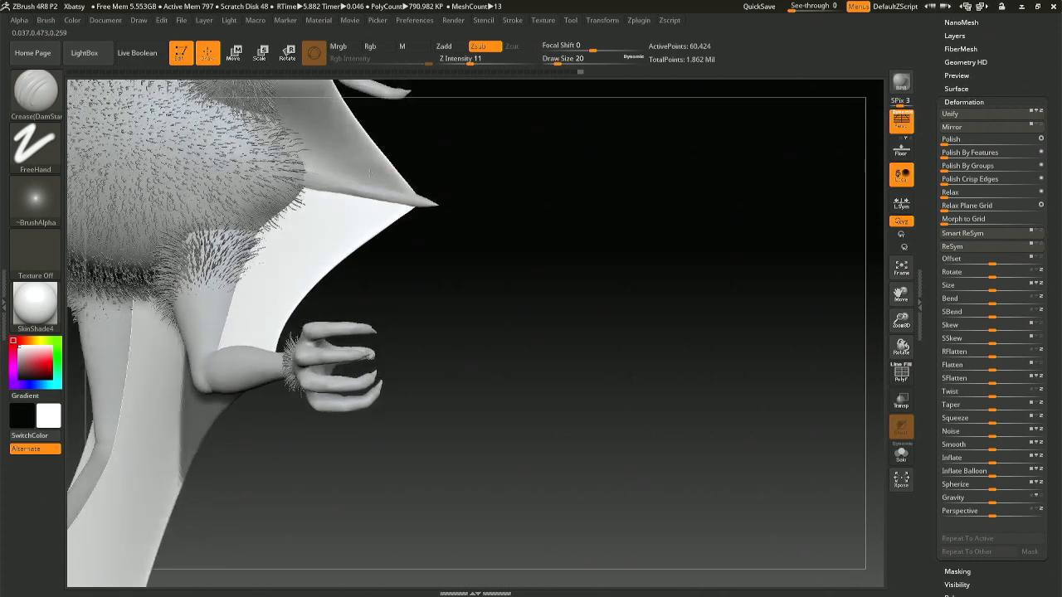
pyautogui.press('shift')
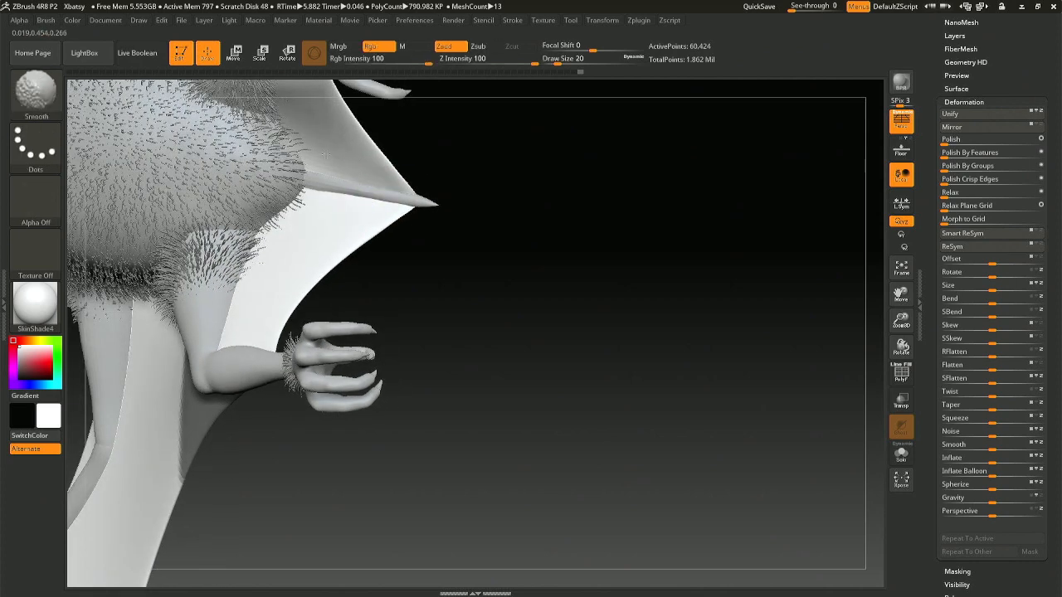
pyautogui.moveTo(315, 166)
pyautogui.mouseDown(button='right')
pyautogui.moveTo(390, 182)
pyautogui.moveTo(371, 189)
pyautogui.mouseUp(button='right')
pyautogui.press('ctrl')
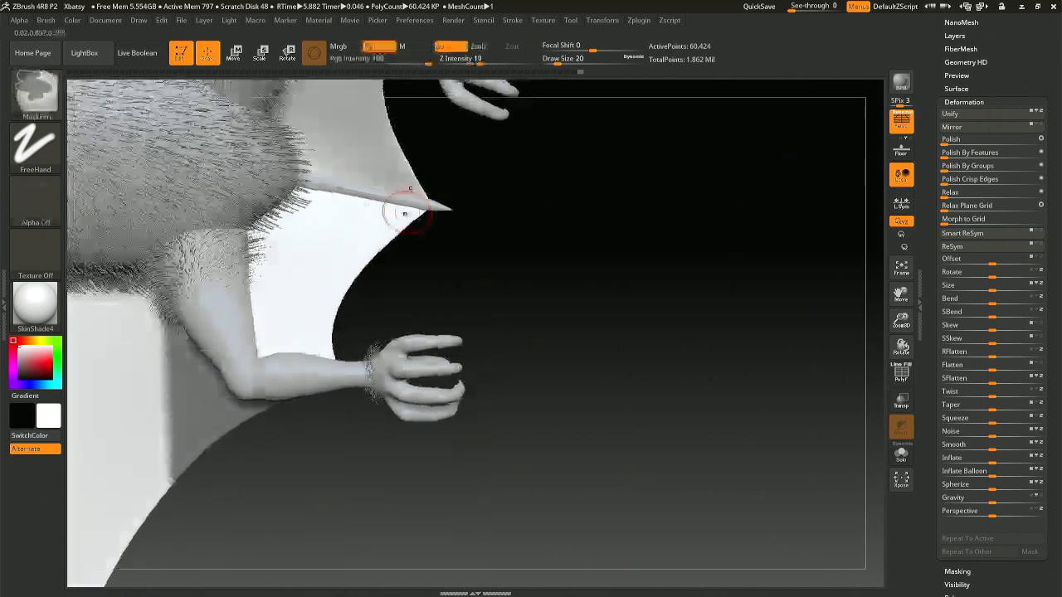
pyautogui.press('shift')
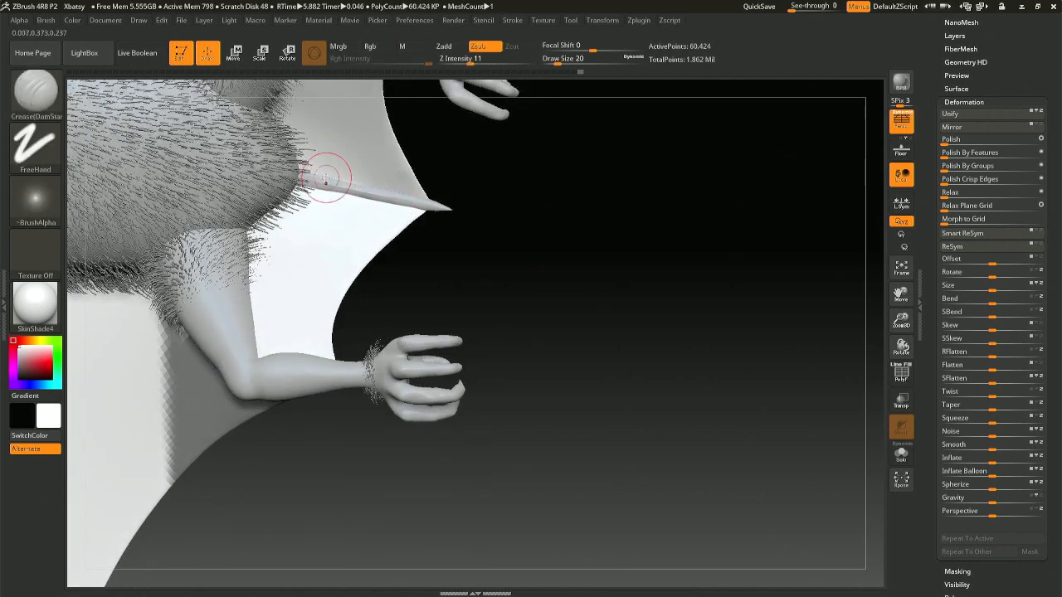
pyautogui.moveTo(320, 178); pyautogui.dragTo(382, 195)
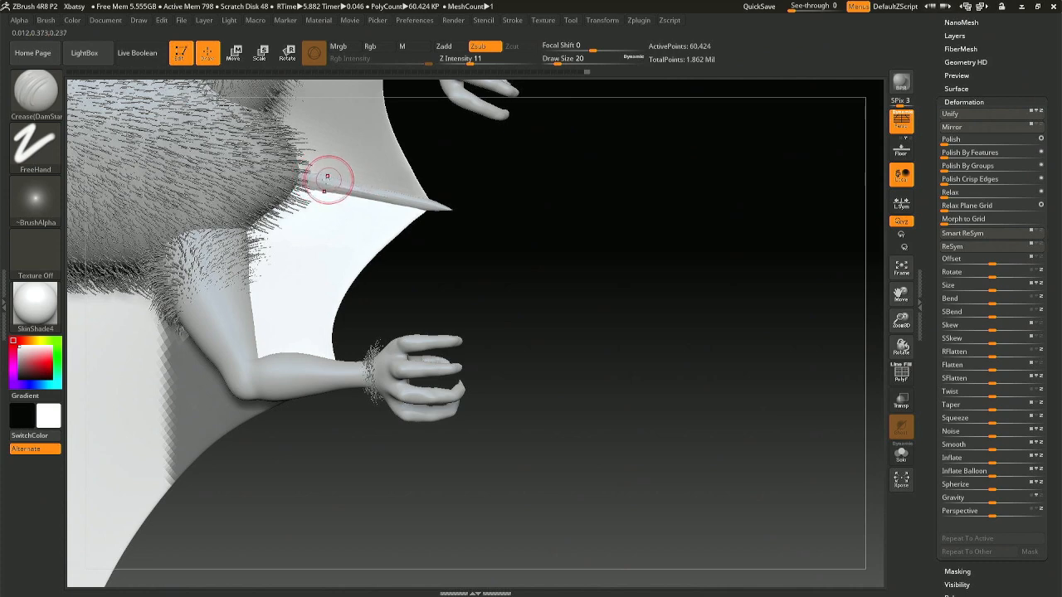
pyautogui.moveTo(329, 180); pyautogui.dragTo(322, 185, button='right')
pyautogui.hotkey('ctrl', 'z')
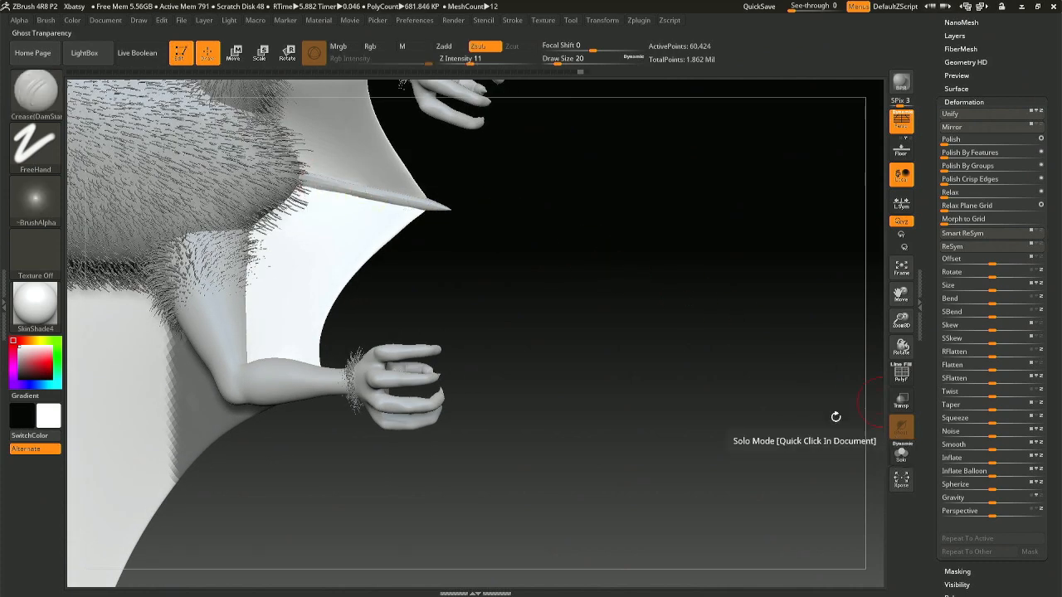
# - Check the membrane in Solo mode and smooth its edges beside the tail tip from several angles
pyautogui.click(908, 447)
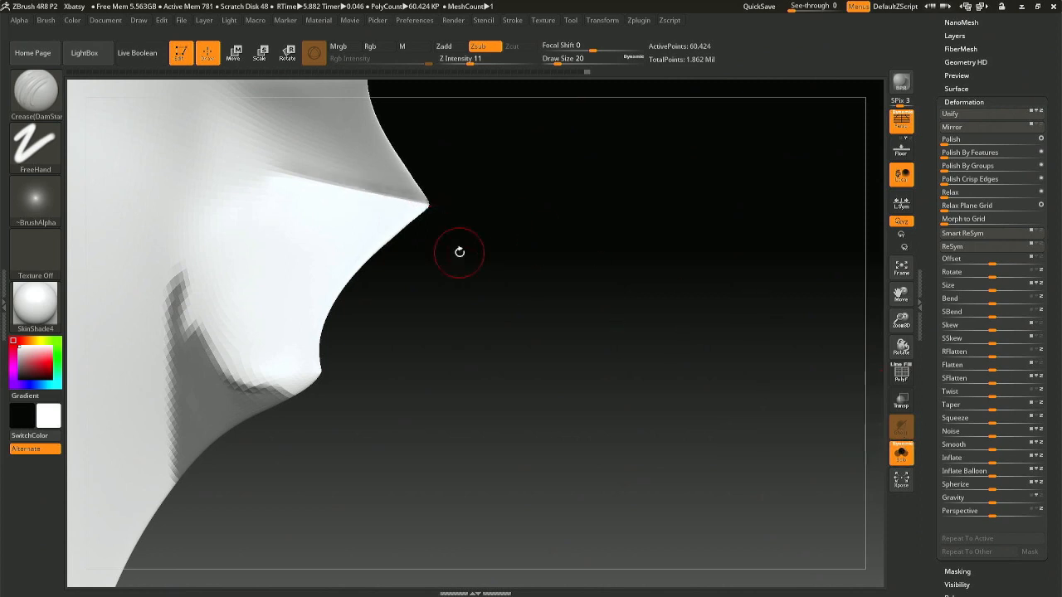
pyautogui.click(902, 452)
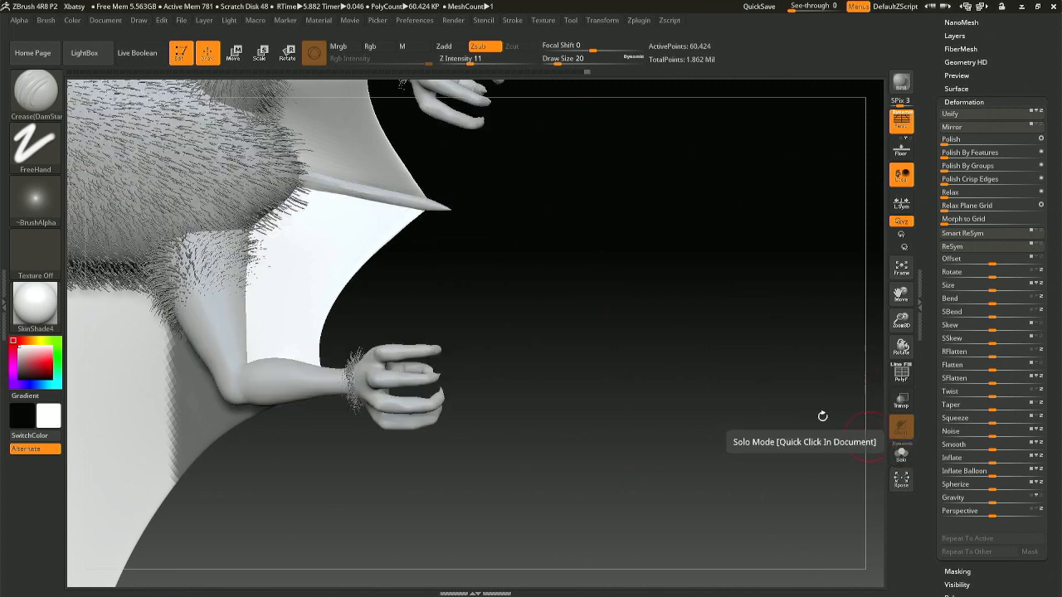
pyautogui.moveTo(465, 189); pyautogui.dragTo(406, 177)
pyautogui.keyDown('shift'); pyautogui.moveTo(406, 167); pyautogui.dragTo(408, 160); pyautogui.keyUp('shift')
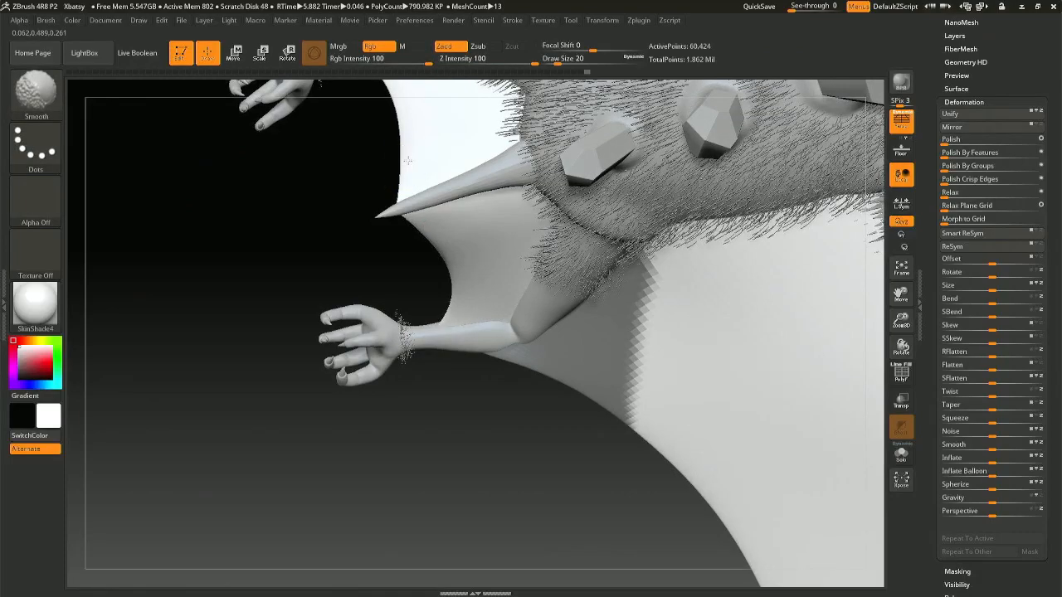
pyautogui.moveTo(415, 118)
pyautogui.mouseDown(button='right')
pyautogui.moveTo(432, 119)
pyautogui.moveTo(416, 196)
pyautogui.mouseUp(button='right')
pyautogui.press('shift')
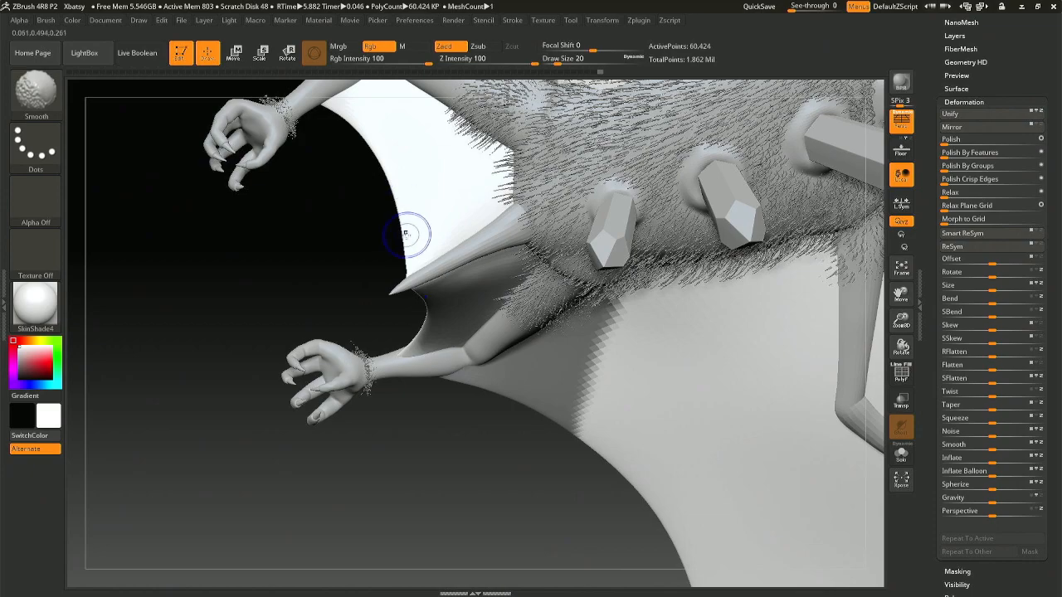
pyautogui.keyDown('shift'); pyautogui.moveTo(410, 242); pyautogui.dragTo(413, 243); pyautogui.keyUp('shift')
pyautogui.moveTo(398, 170)
pyautogui.mouseDown(button='right')
pyautogui.moveTo(514, 178)
pyautogui.moveTo(427, 136)
pyautogui.moveTo(445, 128)
pyautogui.moveTo(487, 159)
pyautogui.mouseUp(button='right')
pyautogui.moveTo(435, 209)
pyautogui.mouseDown(button='right')
pyautogui.moveTo(419, 173)
pyautogui.moveTo(387, 191)
pyautogui.mouseUp(button='right')
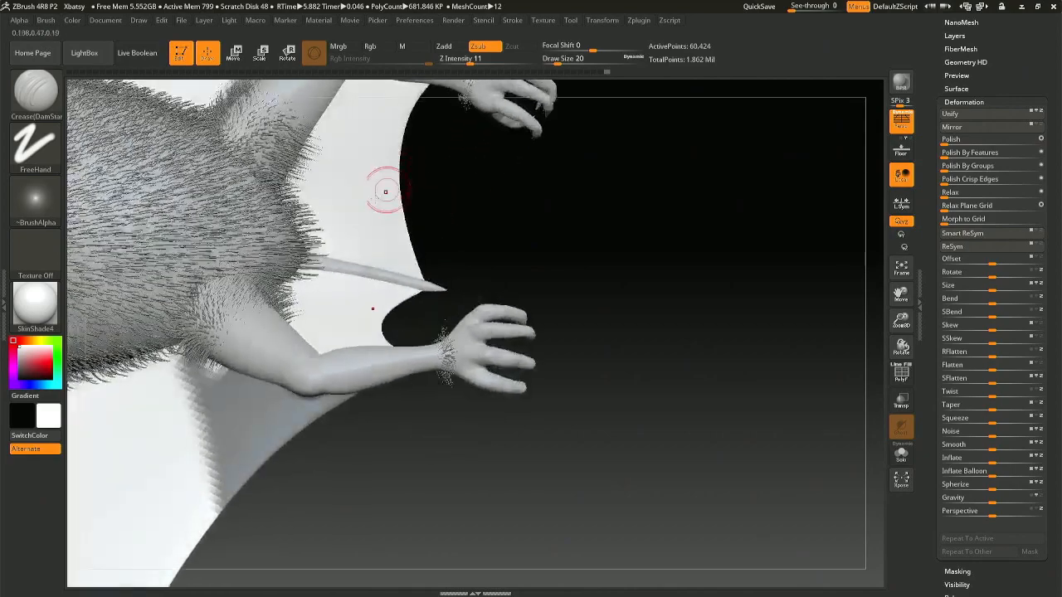
pyautogui.moveTo(415, 249)
pyautogui.keyDown('ctrl'); pyautogui.mouseDown(button='right')
pyautogui.moveTo(391, 180)
pyautogui.moveTo(378, 203)
pyautogui.moveTo(380, 192)
pyautogui.moveTo(478, 165)
pyautogui.moveTo(547, 161)
pyautogui.moveTo(351, 254)
pyautogui.mouseUp(button='right'); pyautogui.keyUp('ctrl')
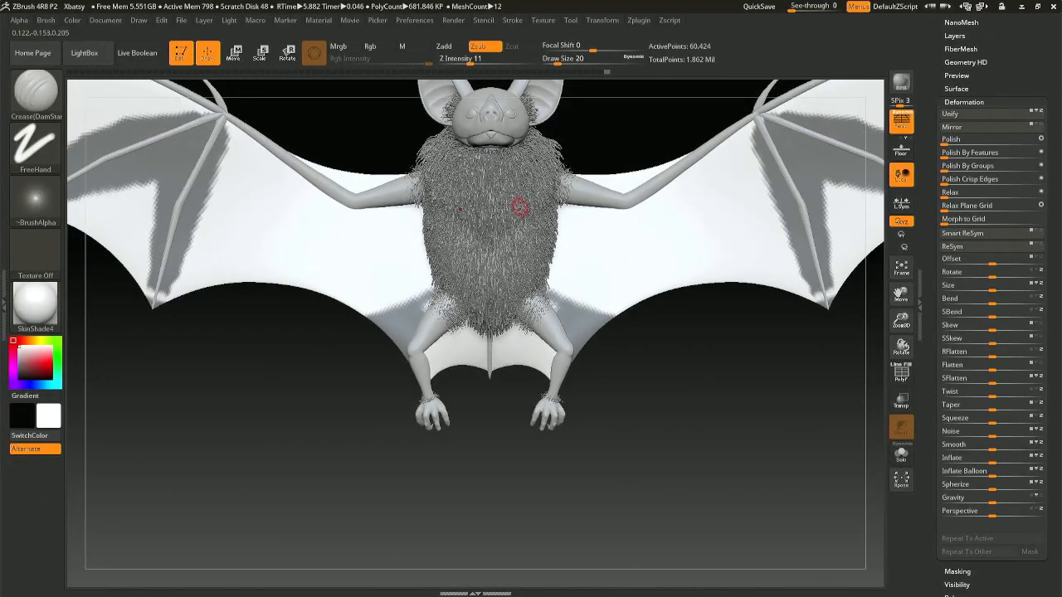
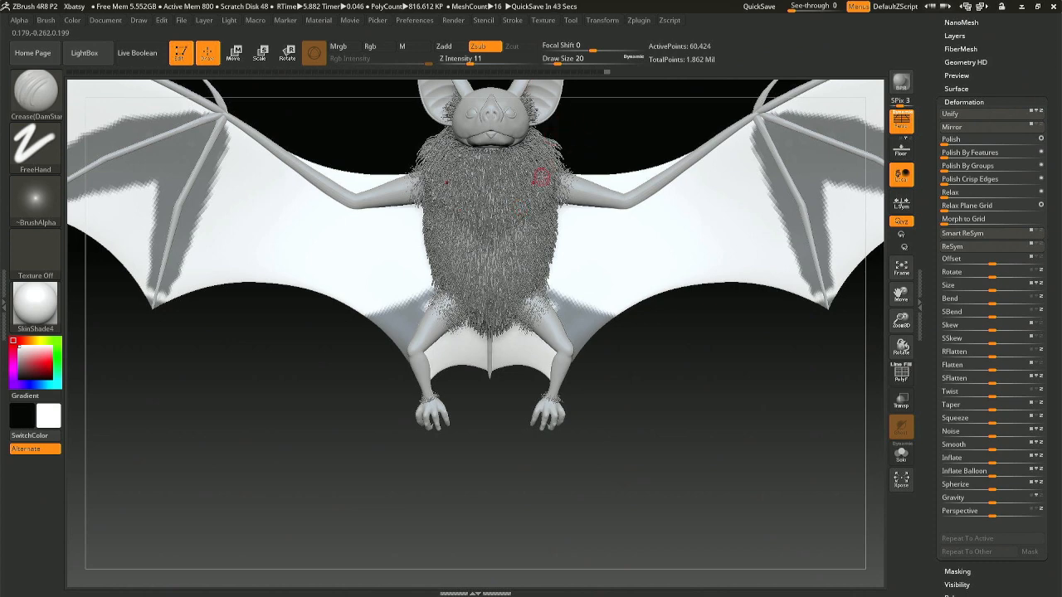
# - Examine the wing membranes, legs and tail membrane from the front and from behind
pyautogui.keyDown('alt'); pyautogui.moveTo(371, 215); pyautogui.dragTo(414, 301, button='right'); pyautogui.keyUp('alt')
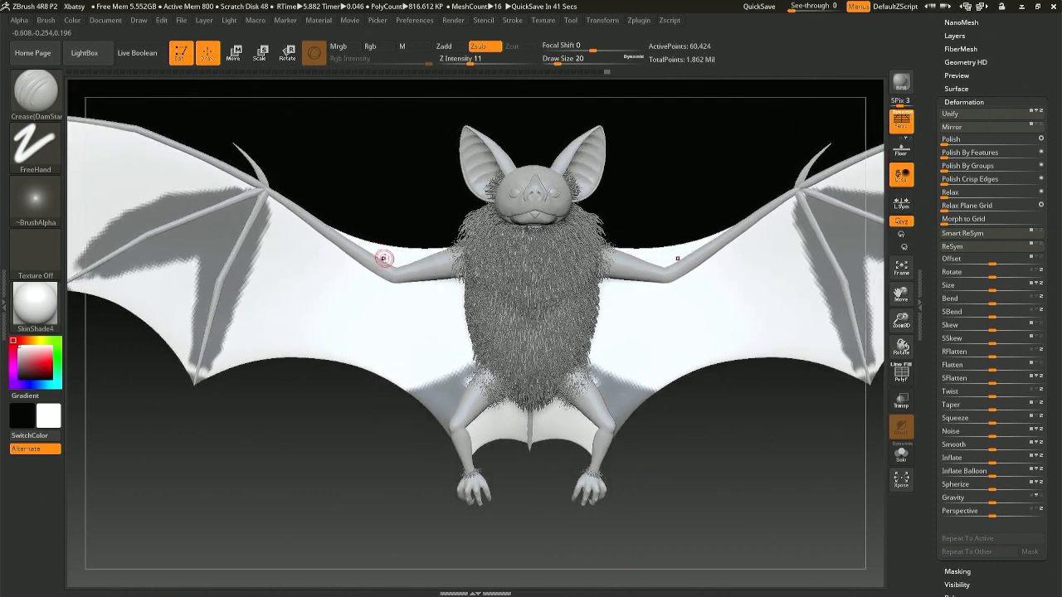
pyautogui.press('space')
pyautogui.press('shift')
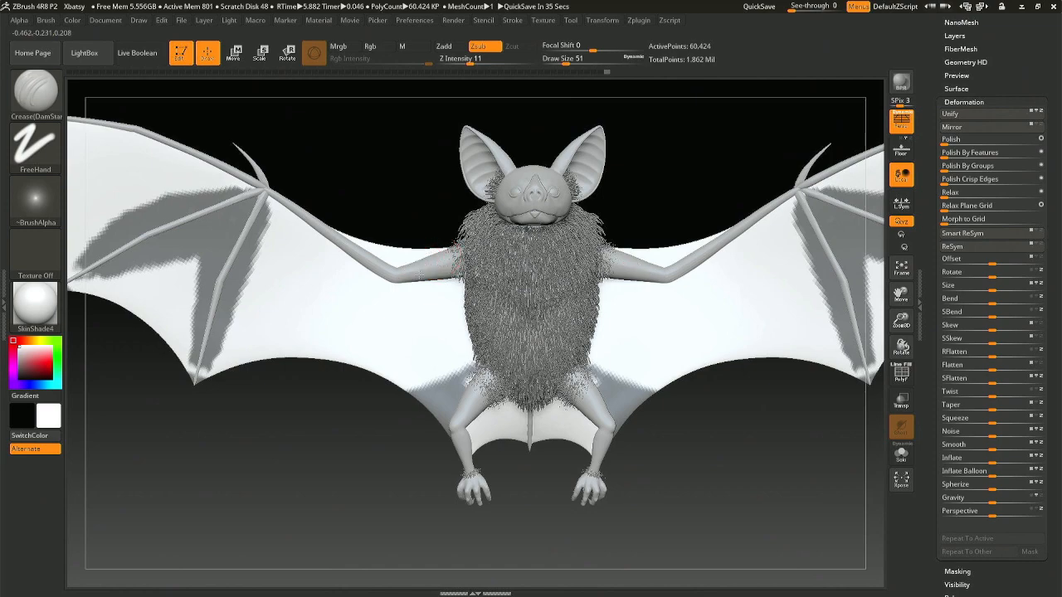
pyautogui.moveTo(424, 262); pyautogui.dragTo(422, 290, button='right')
pyautogui.keyDown('shift'); pyautogui.moveTo(307, 270); pyautogui.dragTo(395, 327, button='right'); pyautogui.keyUp('shift')
pyautogui.press('alt')
pyautogui.press('shift')
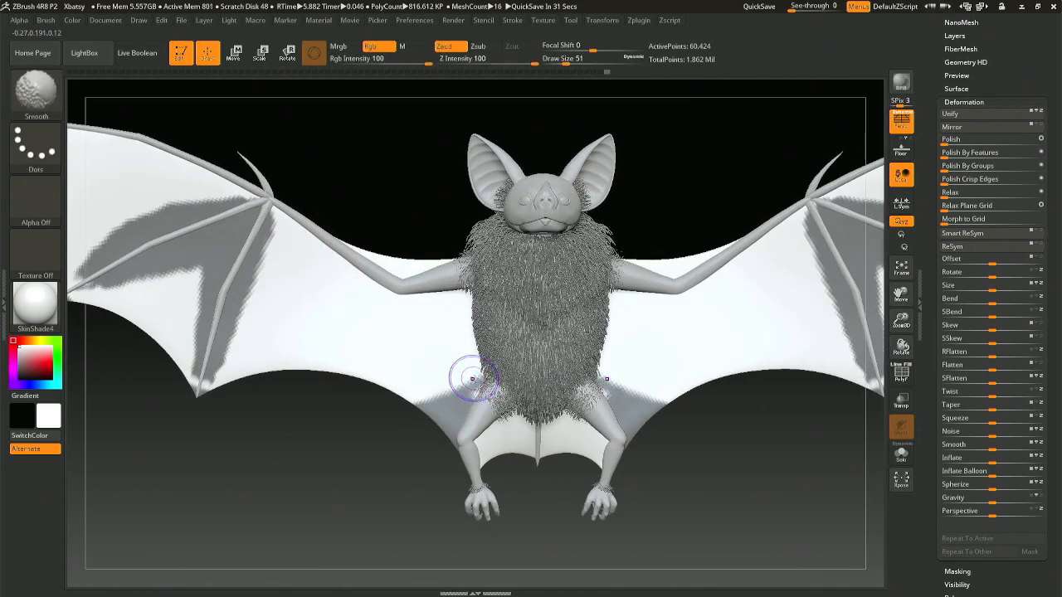
pyautogui.keyDown('alt'); pyautogui.moveTo(472, 374); pyautogui.dragTo(472, 332, button='right'); pyautogui.keyUp('alt')
pyautogui.moveTo(536, 336)
pyautogui.mouseDown(button='right')
pyautogui.moveTo(540, 291)
pyautogui.moveTo(556, 332)
pyautogui.mouseUp(button='right')
pyautogui.moveTo(531, 365)
pyautogui.mouseDown(button='right')
pyautogui.moveTo(578, 405)
pyautogui.moveTo(600, 401)
pyautogui.moveTo(543, 472)
pyautogui.moveTo(533, 523)
pyautogui.mouseUp(button='right')
pyautogui.keyDown('alt'); pyautogui.moveTo(534, 459); pyautogui.dragTo(505, 318, button='right'); pyautogui.keyUp('alt')
# - Reshape and smooth the tail membrane's lower edge between tail and leg, using the Move brush at Draw Size 35
pyautogui.press('space')
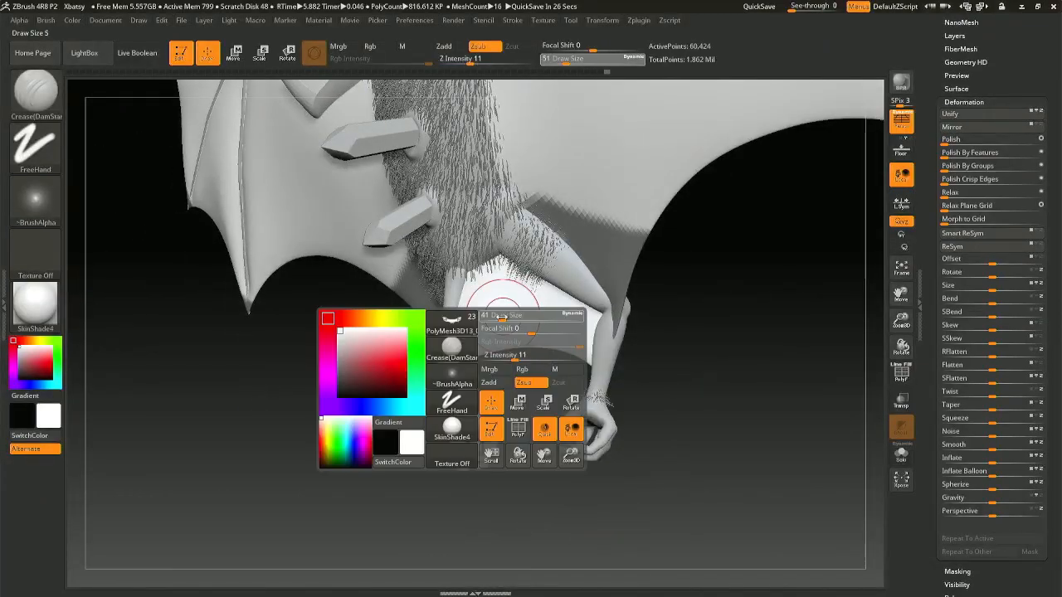
pyautogui.moveTo(506, 318); pyautogui.dragTo(501, 318)
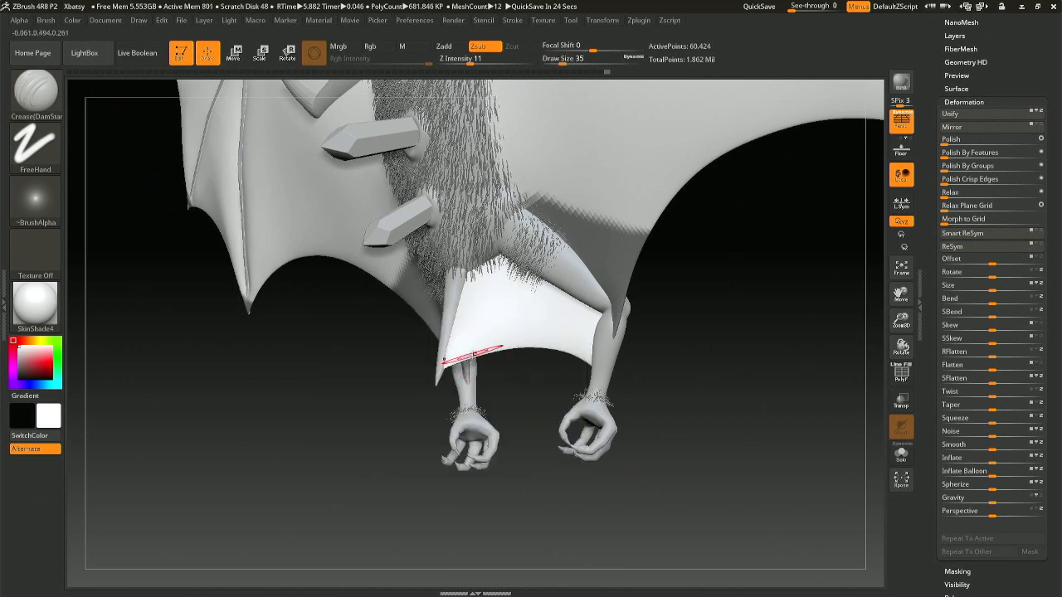
pyautogui.moveTo(477, 347); pyautogui.dragTo(473, 351, button='right')
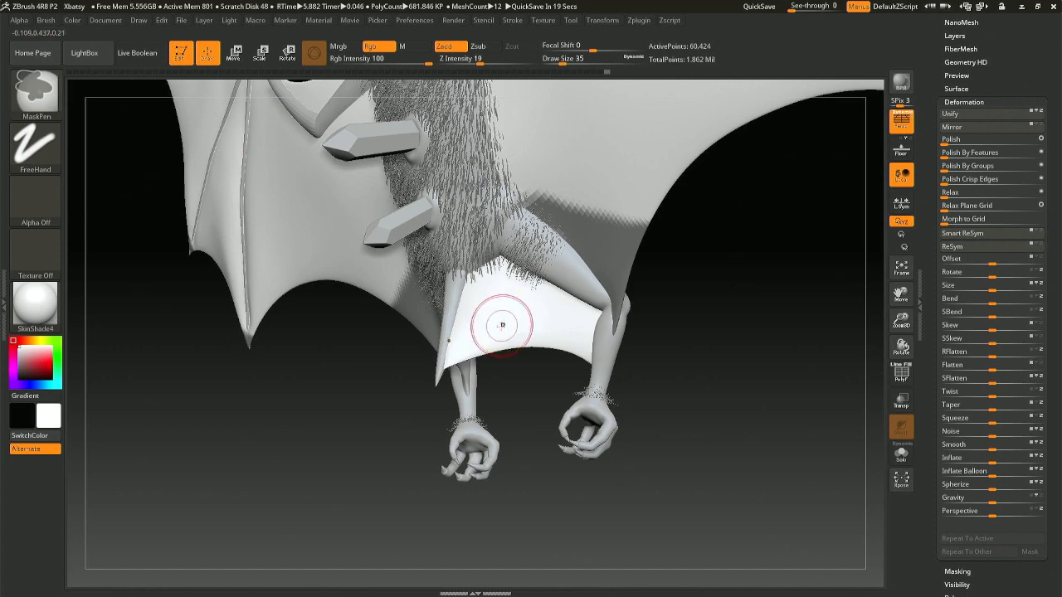
pyautogui.press('b')
pyautogui.press('m')
pyautogui.press('v')
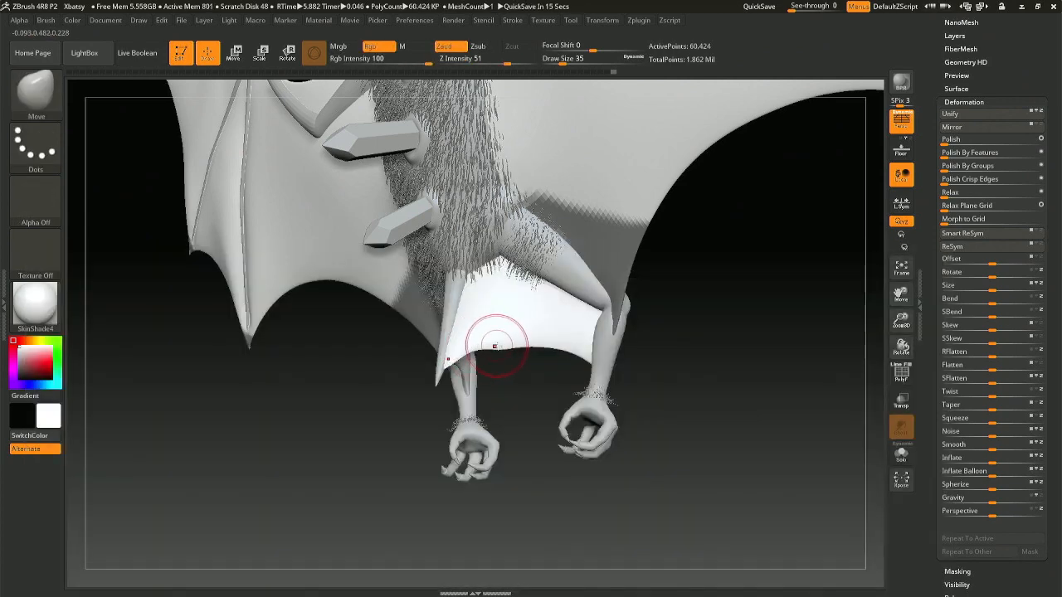
pyautogui.press('shift')
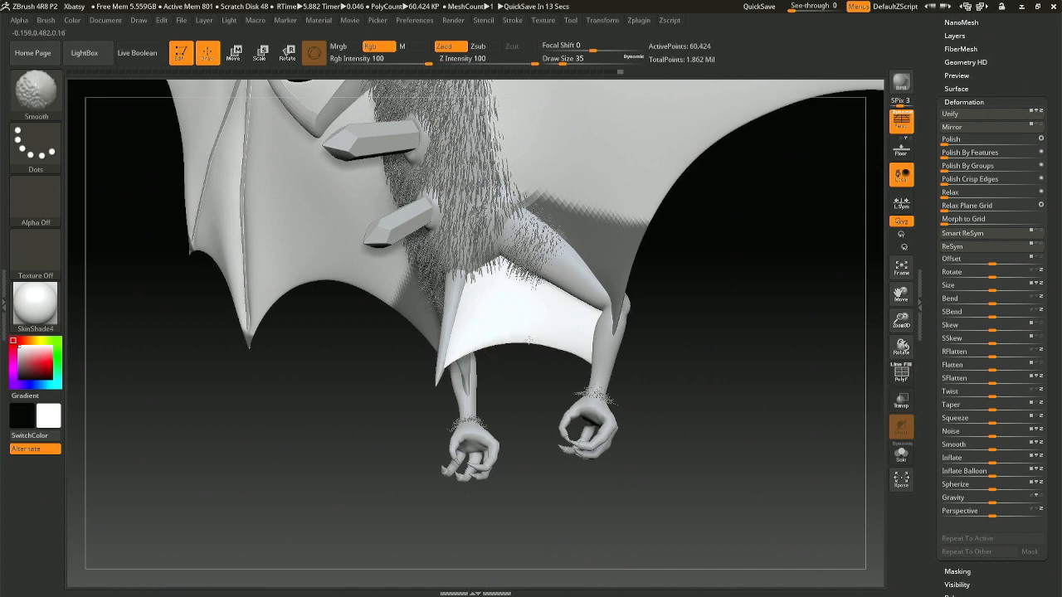
pyautogui.moveTo(481, 338)
pyautogui.mouseDown(button='right')
pyautogui.moveTo(514, 344)
pyautogui.moveTo(554, 311)
pyautogui.moveTo(478, 323)
pyautogui.mouseUp(button='right')
pyautogui.press('shift')
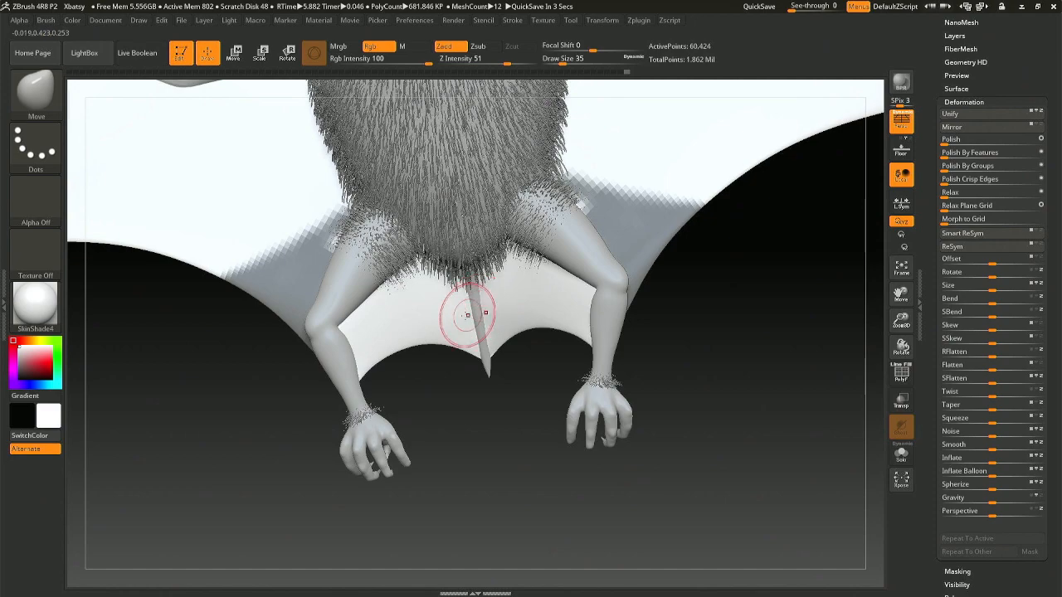
# - Save the project, replacing the existing Xbatsy.ZPR
pyautogui.press('ctrl')
pyautogui.moveTo(471, 292)
pyautogui.keyDown('ctrl'); pyautogui.mouseDown(button='right')
pyautogui.moveTo(473, 204)
pyautogui.moveTo(498, 306)
pyautogui.mouseUp(button='right'); pyautogui.keyUp('ctrl')
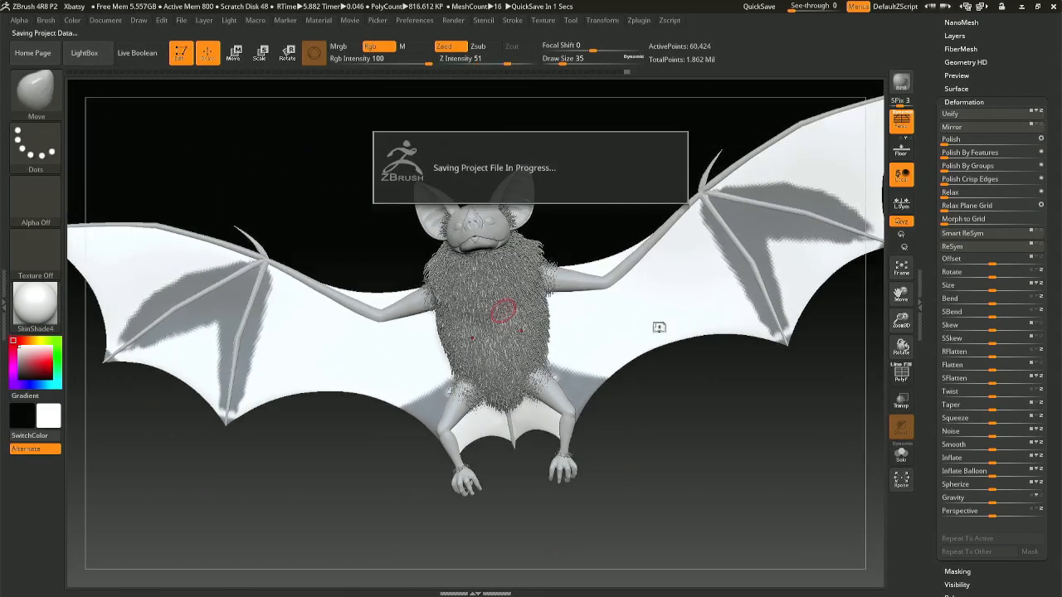
pyautogui.press('ctrl')
pyautogui.hotkey('ctrl', 's')
pyautogui.press('Return')
pyautogui.press('Left')
pyautogui.press('Return')
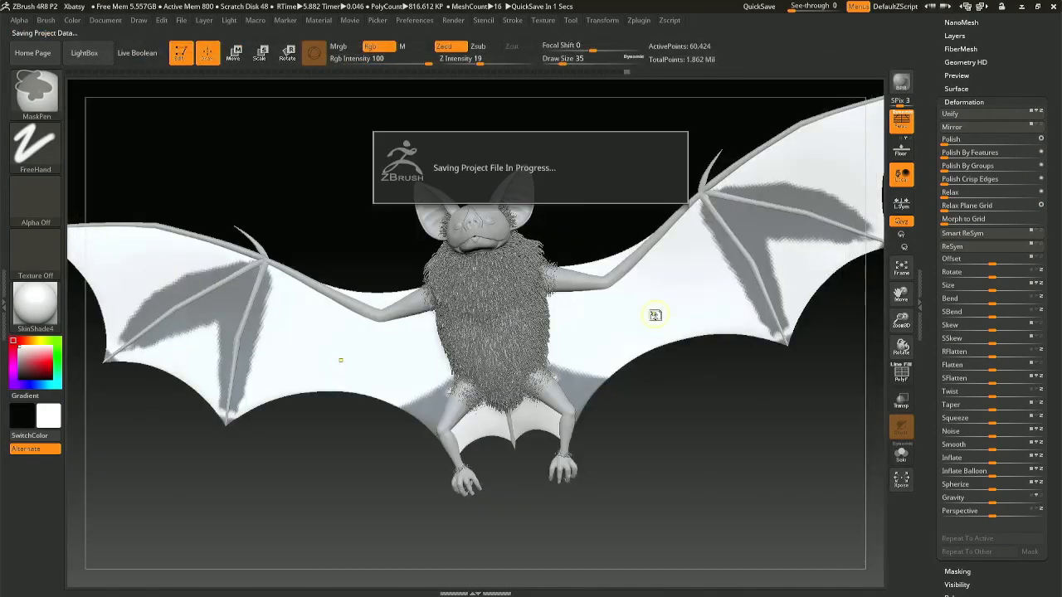
# - Make the wing finger bones (PolyMesh3D13_05) the active subtool
pyautogui.keyDown('alt'); pyautogui.moveTo(280, 349); pyautogui.dragTo(433, 332, button='right'); pyautogui.keyUp('alt')
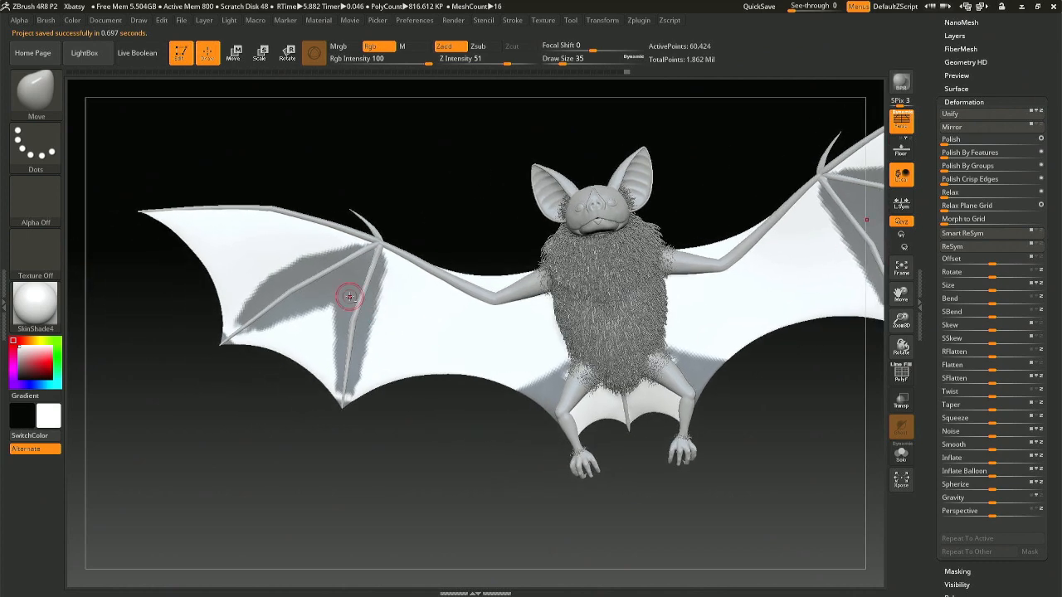
pyautogui.keyDown('alt'); pyautogui.click(375, 257); pyautogui.keyUp('alt')
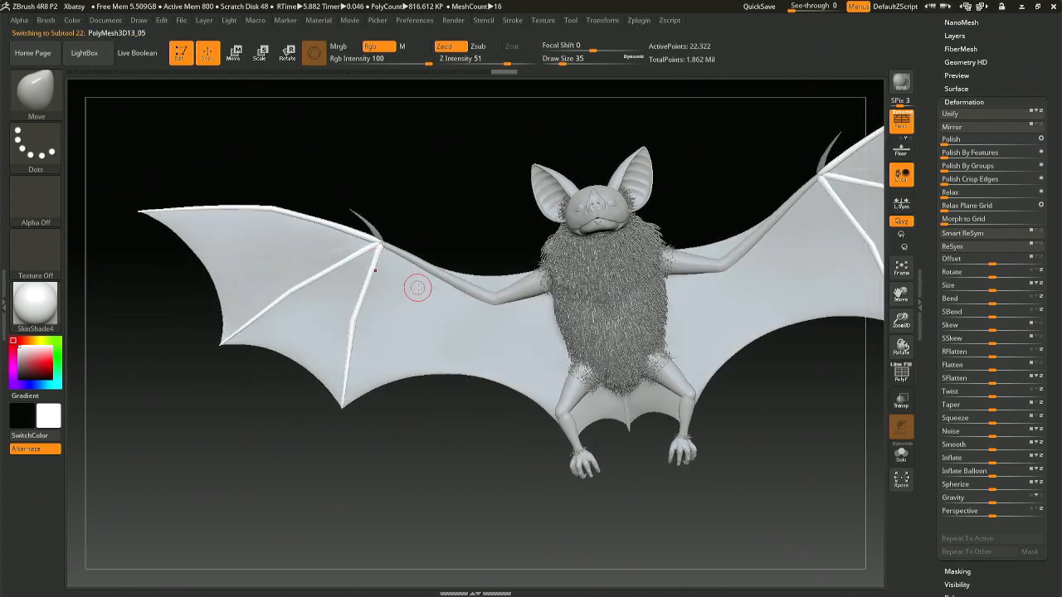
pyautogui.keyDown('alt'); pyautogui.click(332, 245); pyautogui.keyUp('alt')
pyautogui.press('shift')
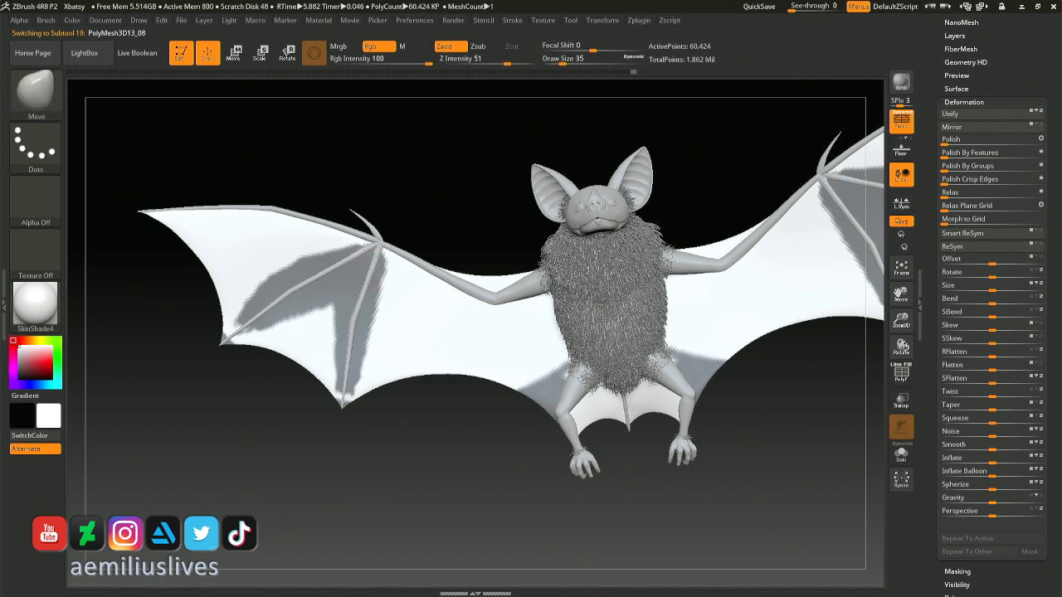
pyautogui.keyDown('alt'); pyautogui.click(375, 256); pyautogui.keyUp('alt')
pyautogui.moveTo(357, 348)
pyautogui.keyDown('alt'); pyautogui.mouseDown(button='right')
pyautogui.moveTo(368, 338)
pyautogui.moveTo(357, 347)
pyautogui.mouseUp(button='right'); pyautogui.keyUp('alt')
# - Save the project again over Xbatsy.ZPR with the finger bones subtool active
pyautogui.hotkey('ctrl', 's')
pyautogui.press('Return')
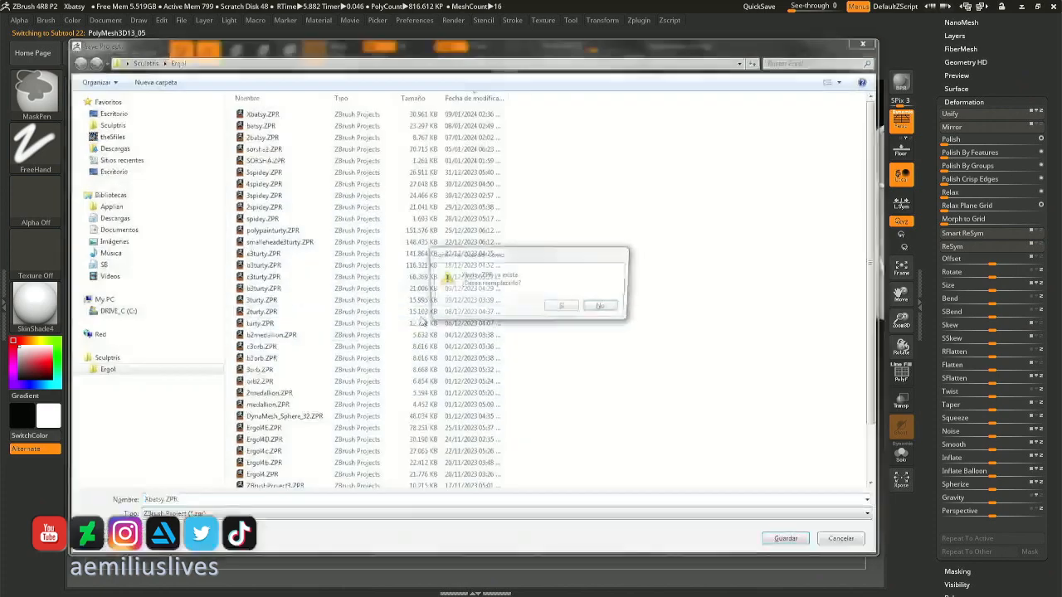
pyautogui.press('s')
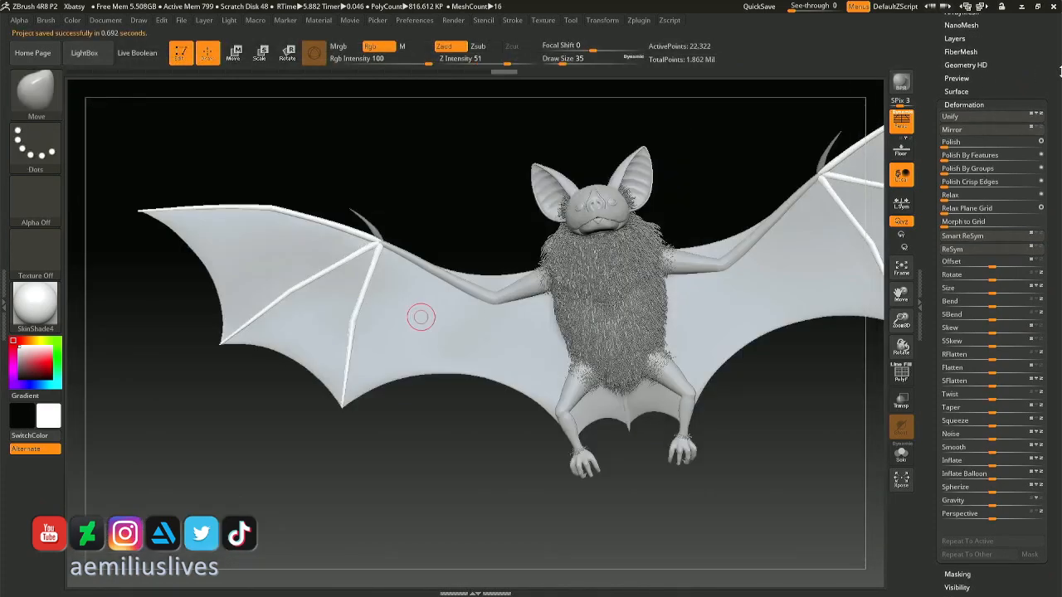
# - Select the PolyMesh3D13_02 subtool and set the brush Draw Size to 25 for work around the thumb claw
pyautogui.moveTo(1059, 141); pyautogui.dragTo(1059, 148)
pyautogui.click(982, 155)
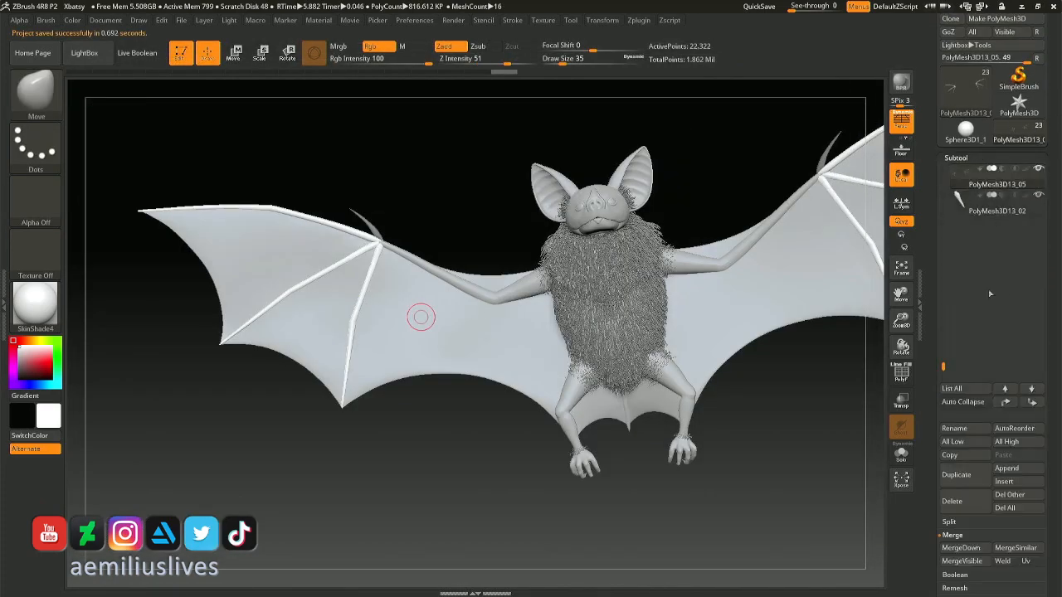
pyautogui.click(967, 203)
pyautogui.keyDown('ctrl'); pyautogui.moveTo(391, 216); pyautogui.dragTo(427, 373, button='right'); pyautogui.keyUp('ctrl')
pyautogui.moveTo(425, 305)
pyautogui.mouseDown(button='right')
pyautogui.moveTo(420, 260)
pyautogui.moveTo(448, 277)
pyautogui.moveTo(434, 282)
pyautogui.mouseUp(button='right')
pyautogui.press('space')
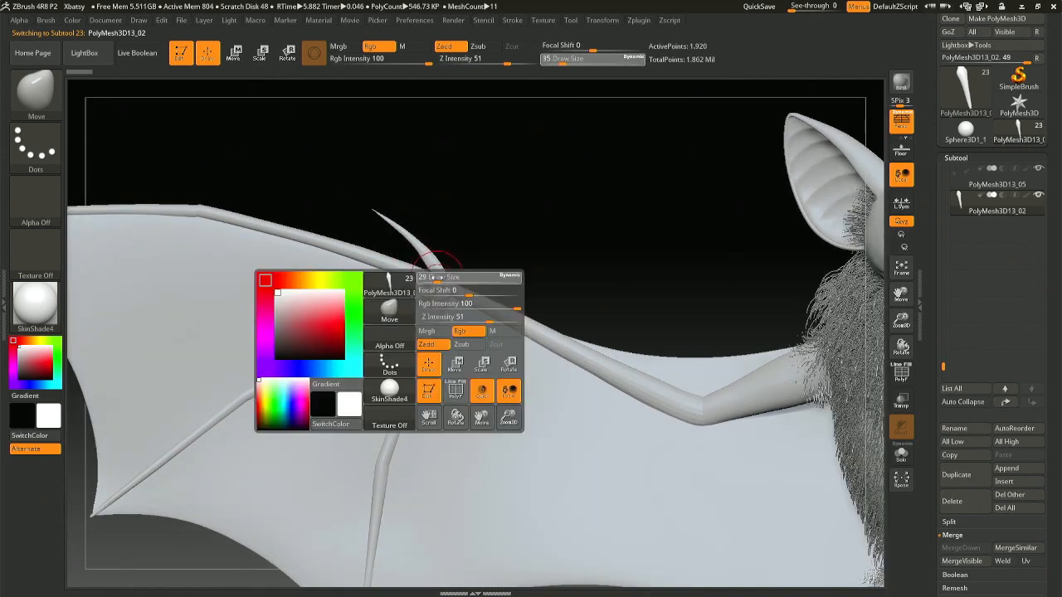
pyautogui.moveTo(436, 277); pyautogui.dragTo(431, 277)
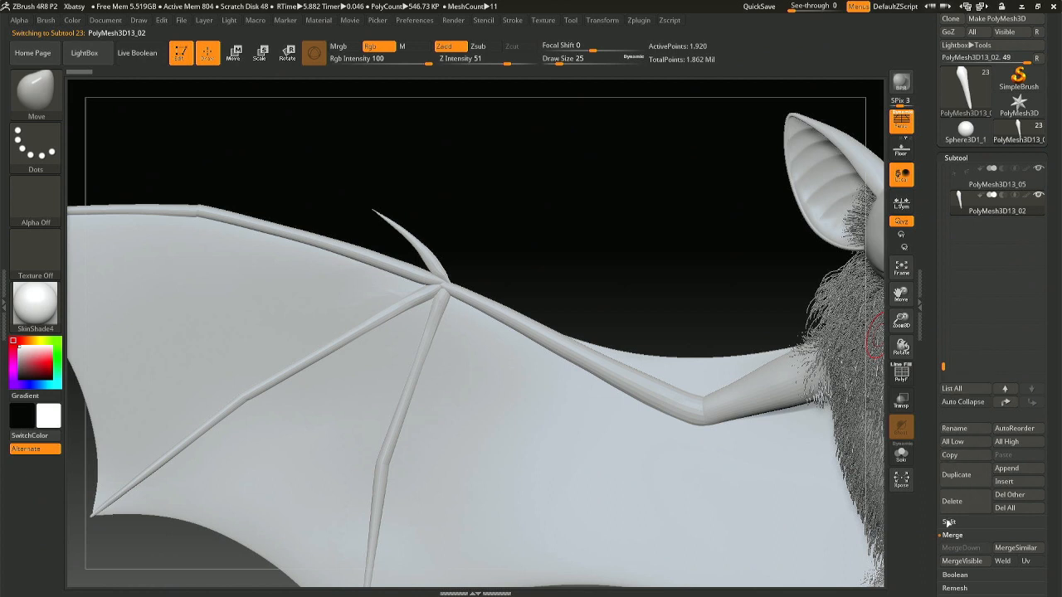
# - Make PolyMesh3D13_05 the active subtool again and invert its mask so only the thumb claws are editable
pyautogui.click(902, 455)
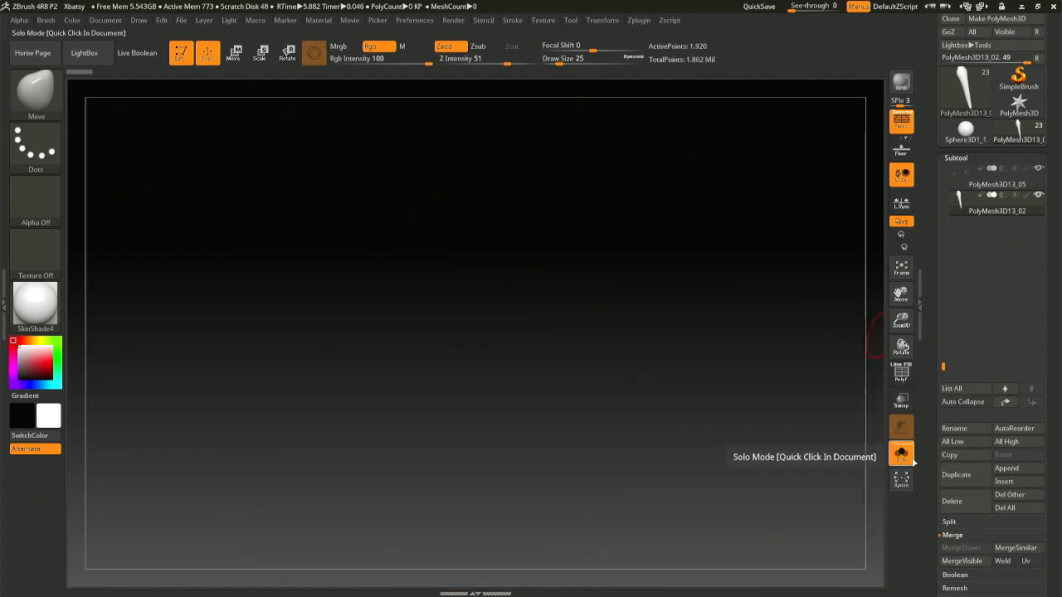
pyautogui.click(902, 454)
pyautogui.click(964, 175)
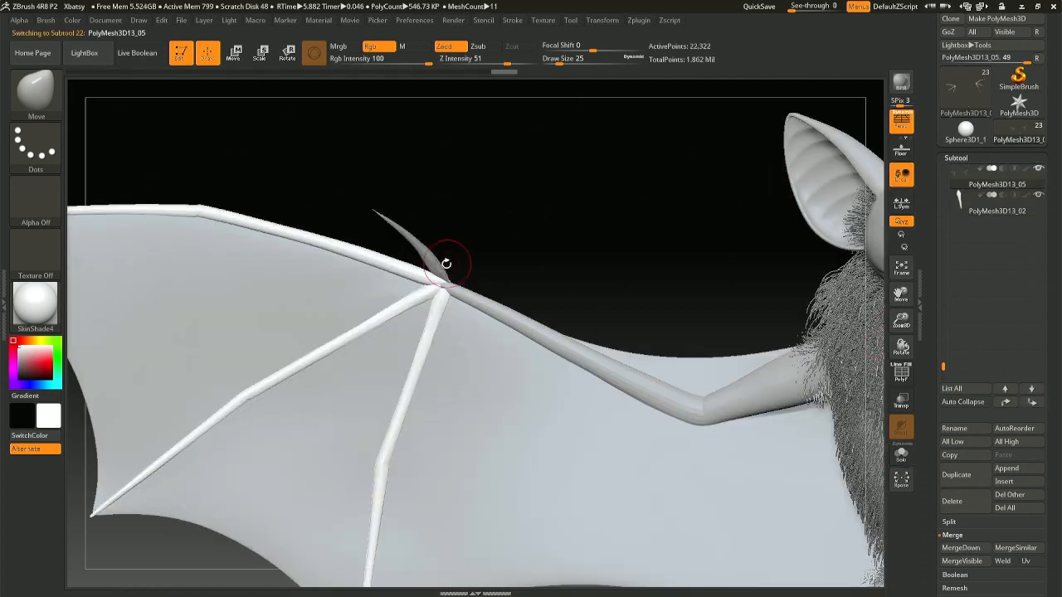
pyautogui.hotkey('ctrl', 'i')
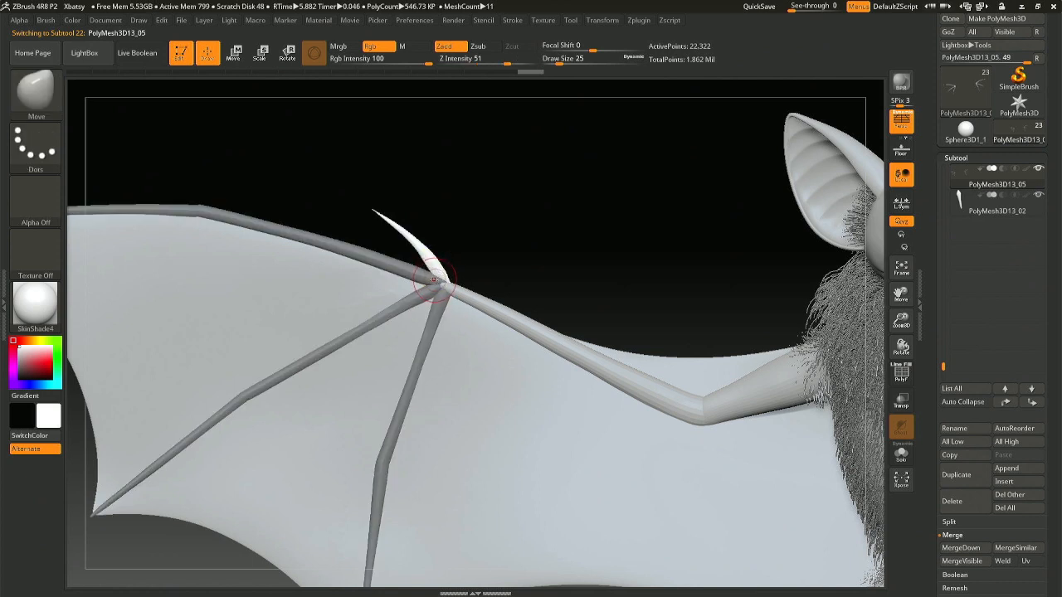
# - Nudge the base of the thumb claw against the wrist joint with the Move brush
pyautogui.click(444, 282)
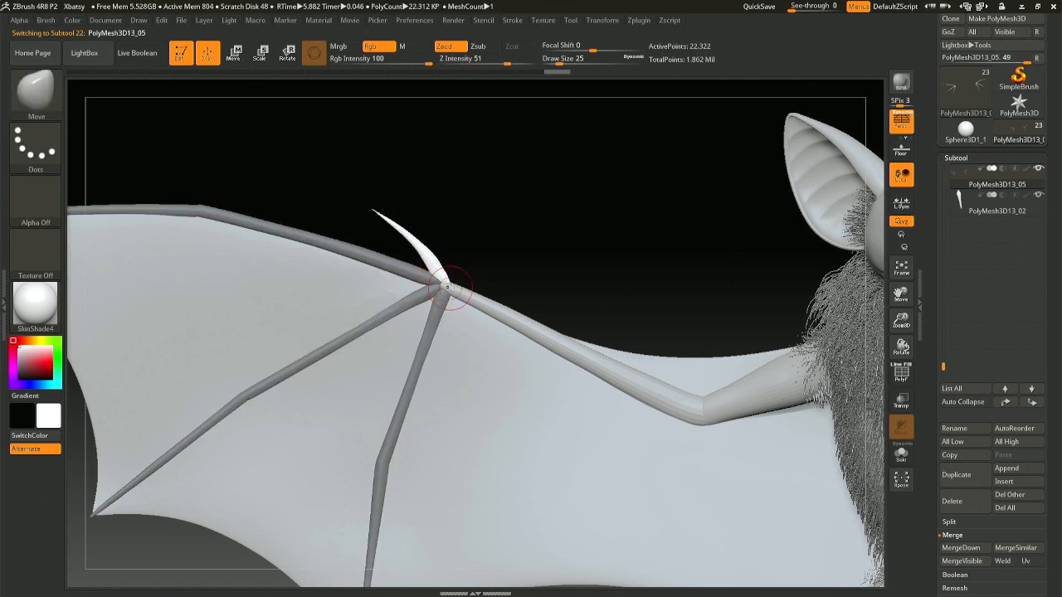
pyautogui.click(448, 284)
pyautogui.moveTo(448, 284)
pyautogui.mouseDown(button='right')
pyautogui.moveTo(450, 315)
pyautogui.moveTo(462, 279)
pyautogui.moveTo(476, 296)
pyautogui.moveTo(450, 274)
pyautogui.mouseUp(button='right')
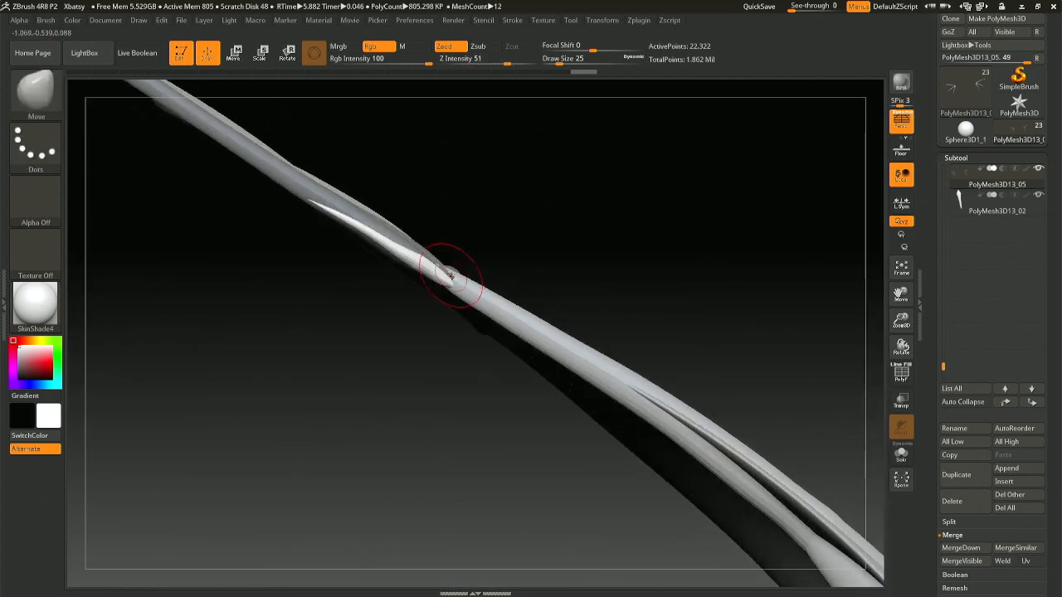
pyautogui.moveTo(451, 273); pyautogui.dragTo(460, 271)
pyautogui.hotkey('ctrl', 'z')
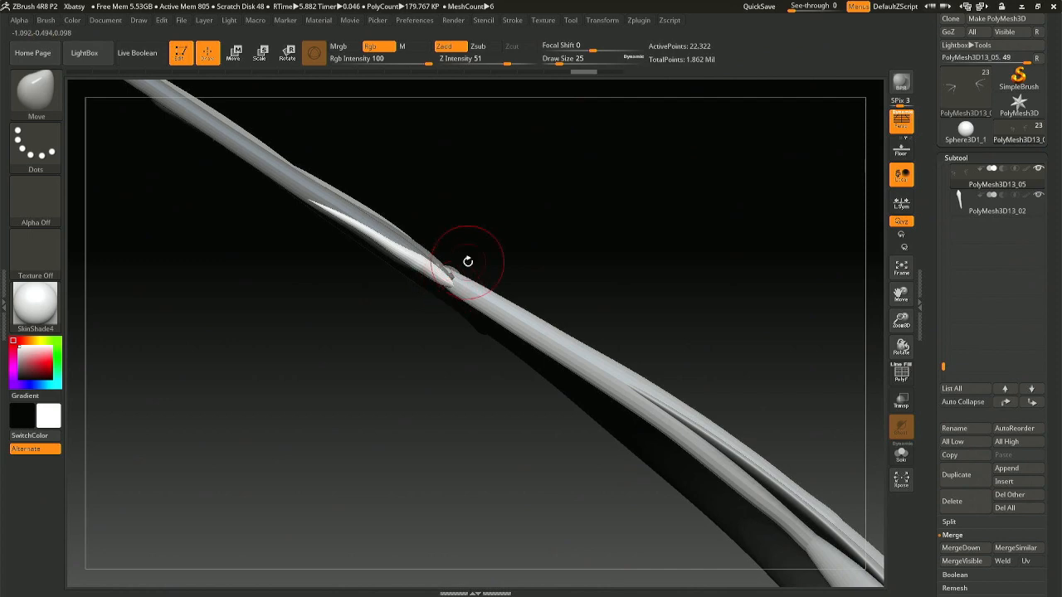
# - Switch to the Inflat brush and set its Draw Size to 17 for work on the thumb claw
pyautogui.moveTo(467, 261)
pyautogui.mouseDown(button='right')
pyautogui.moveTo(450, 270)
pyautogui.moveTo(462, 270)
pyautogui.mouseUp(button='right')
pyautogui.press('b')
pyautogui.press('i')
pyautogui.press('i')
pyautogui.press('n')
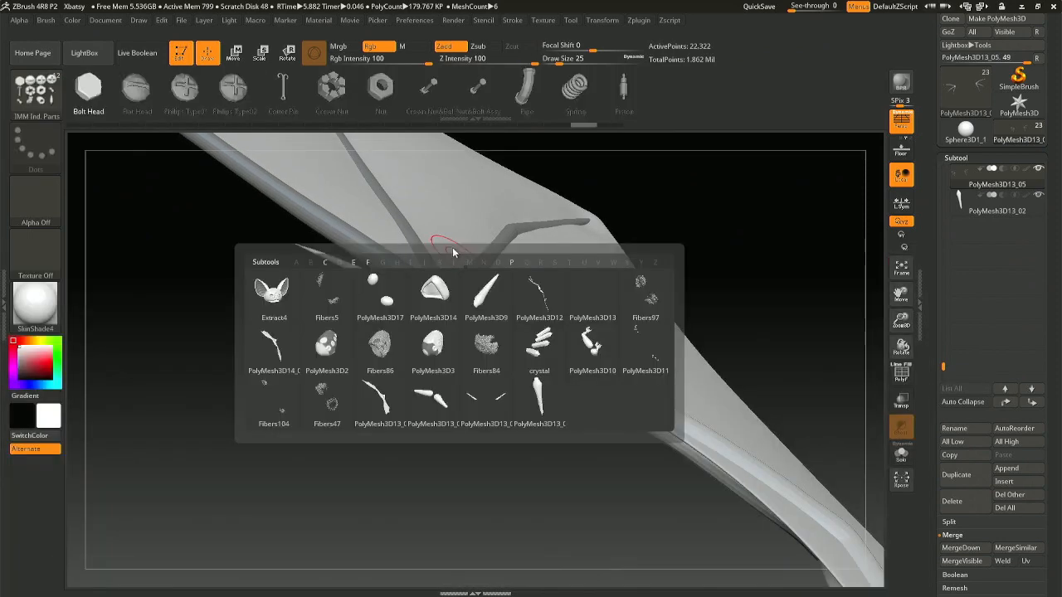
pyautogui.press('b')
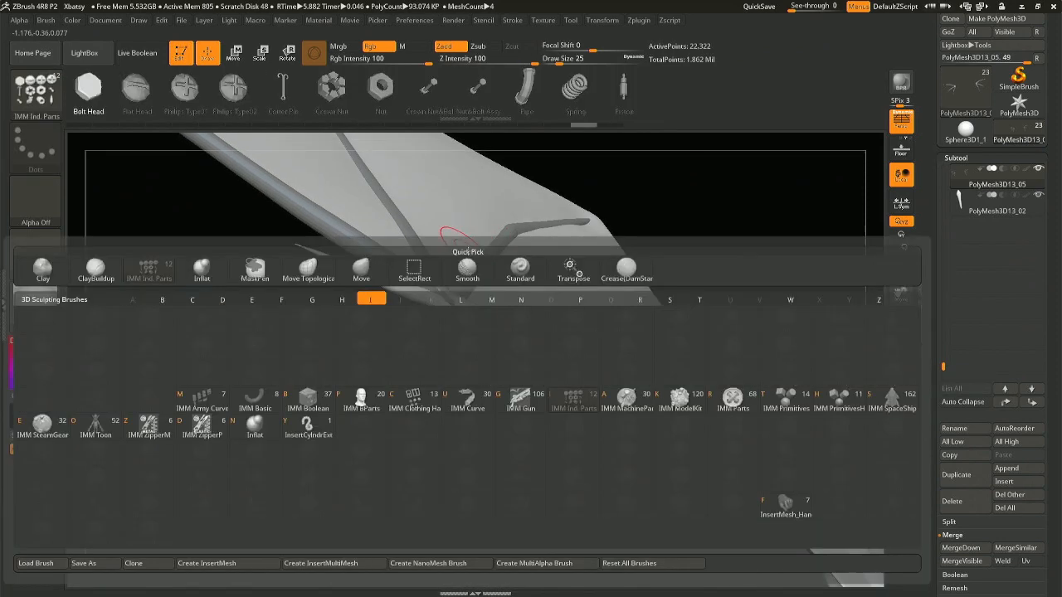
pyautogui.press('i')
pyautogui.press('n')
pyautogui.moveTo(452, 249); pyautogui.dragTo(442, 274, button='right')
pyautogui.press('space')
pyautogui.moveTo(446, 270); pyautogui.dragTo(444, 279)
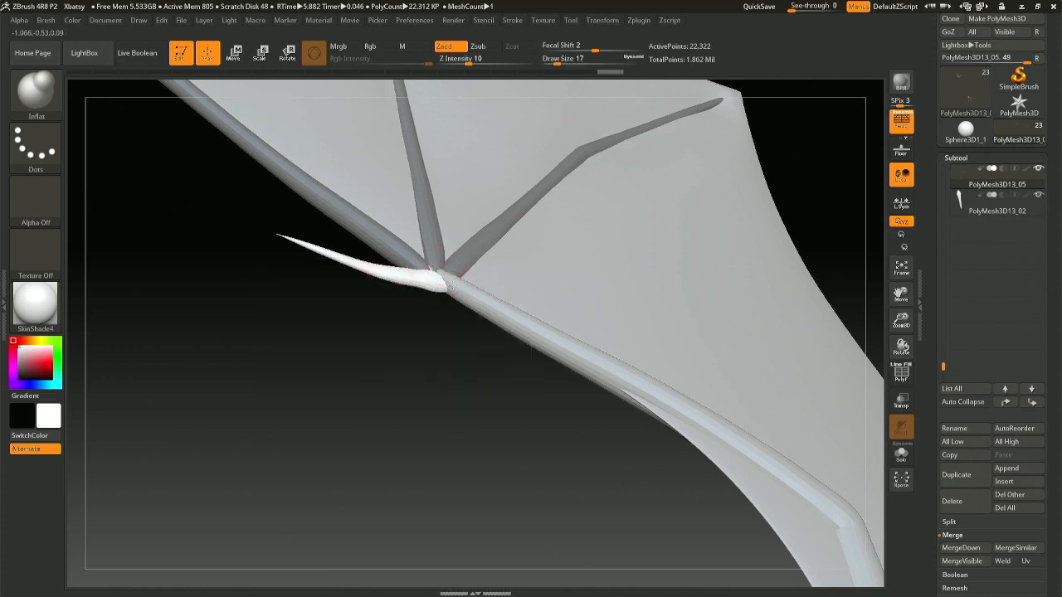
# - Inflate the thick lower part of the thumb claw and its connection to the wrist joint
pyautogui.moveTo(448, 284); pyautogui.dragTo(414, 285)
pyautogui.moveTo(429, 306); pyautogui.dragTo(429, 267)
pyautogui.moveTo(409, 252); pyautogui.dragTo(380, 155, button='right')
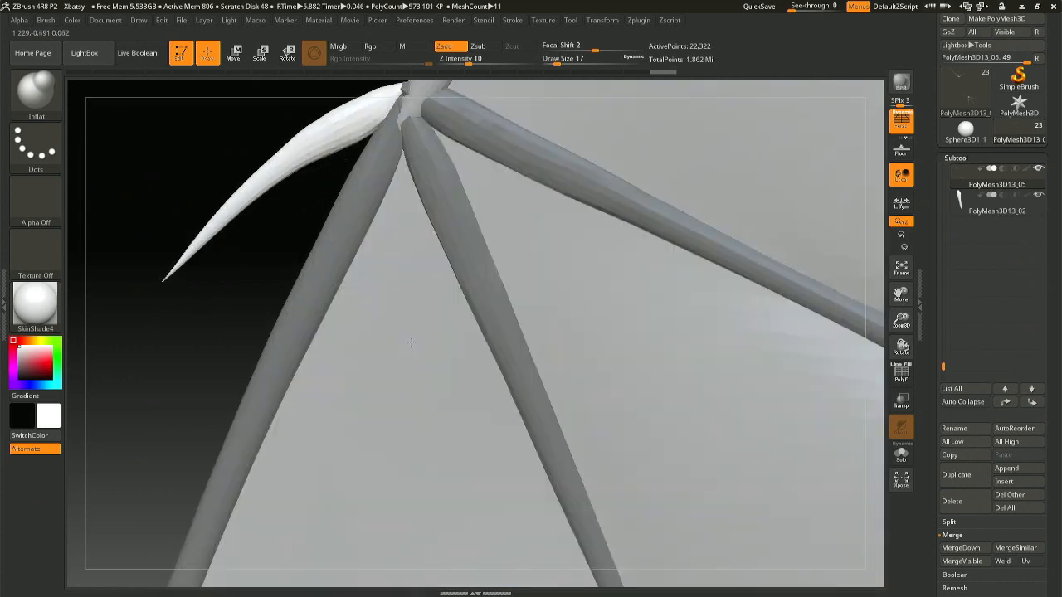
pyautogui.moveTo(386, 197)
pyautogui.keyDown('ctrl'); pyautogui.mouseDown(button='right')
pyautogui.moveTo(370, 146)
pyautogui.moveTo(378, 207)
pyautogui.mouseUp(button='right'); pyautogui.keyUp('ctrl')
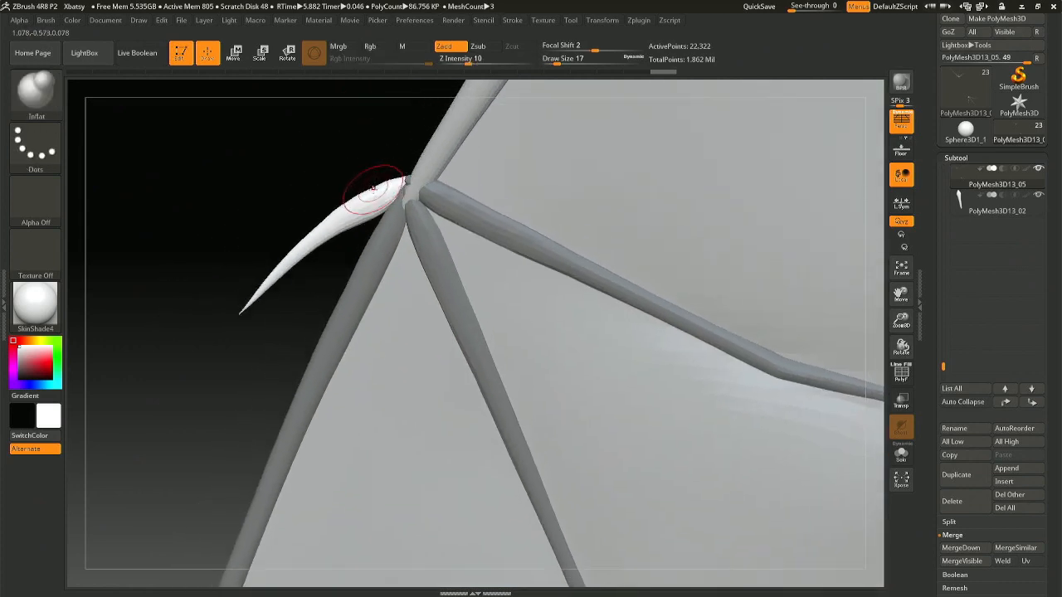
pyautogui.click(386, 208)
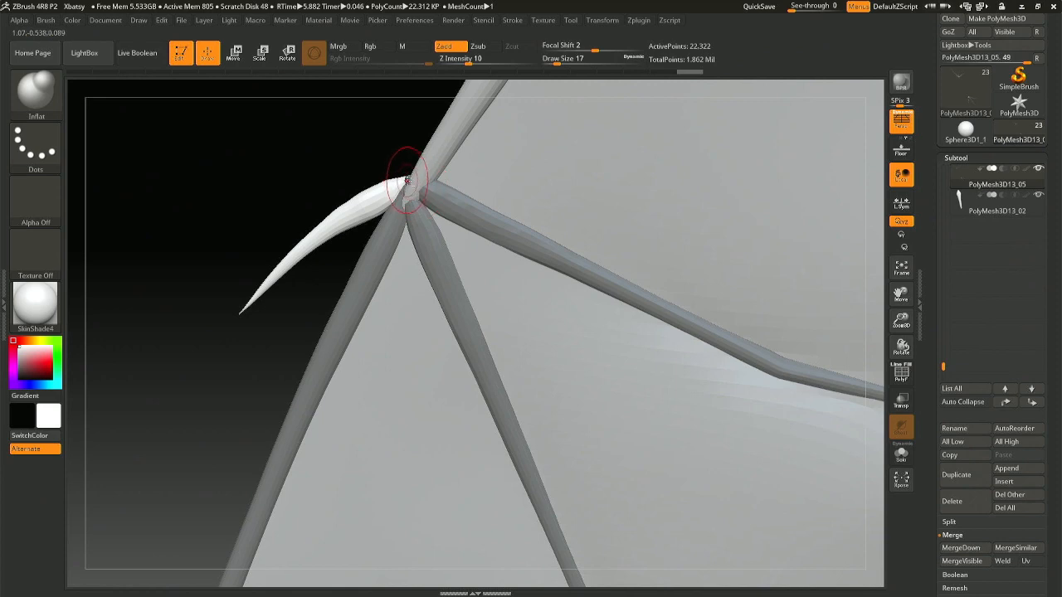
pyautogui.moveTo(406, 180); pyautogui.dragTo(427, 188, button='right')
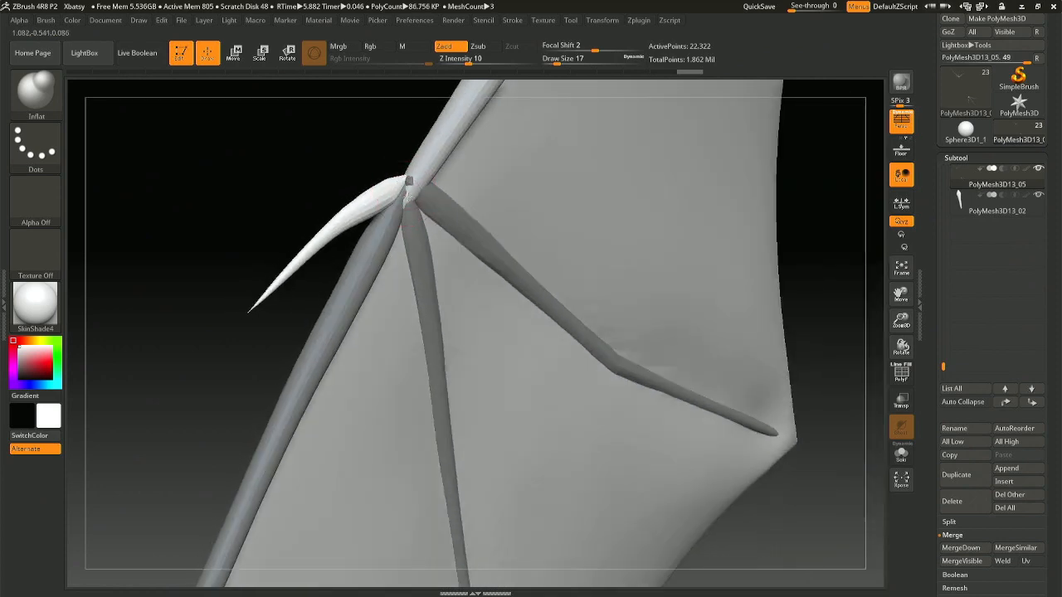
# - Reduce the Draw Size to 8 and smooth the surface of the thumb claw near its base
pyautogui.press('space')
pyautogui.moveTo(409, 199); pyautogui.dragTo(403, 199)
pyautogui.moveTo(401, 201)
pyautogui.mouseDown(button='right')
pyautogui.moveTo(382, 173)
pyautogui.moveTo(372, 194)
pyautogui.mouseUp(button='right')
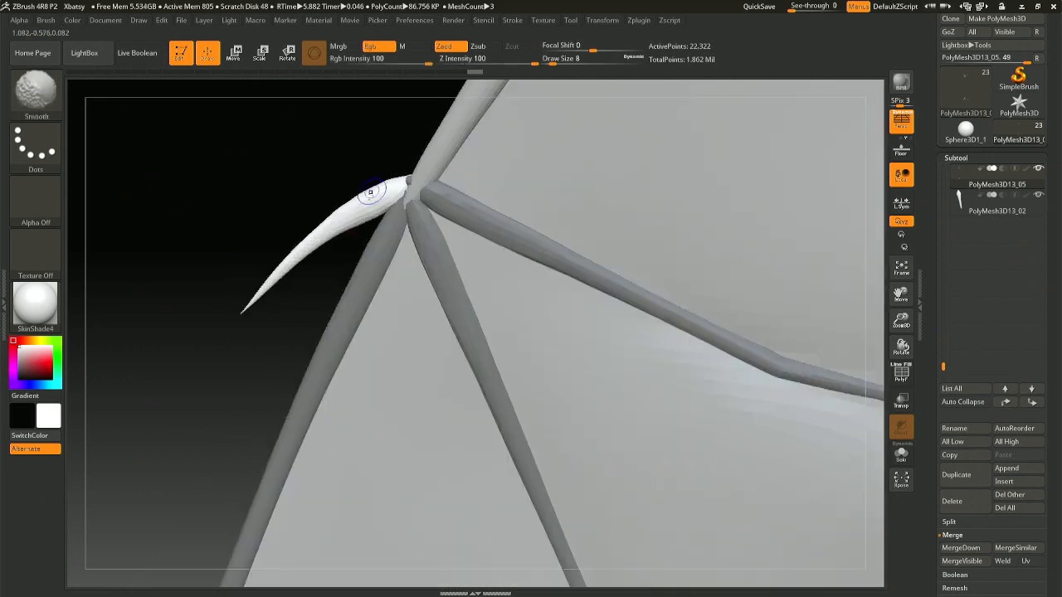
pyautogui.moveTo(296, 258)
pyautogui.keyDown('alt'); pyautogui.mouseDown(button='right')
pyautogui.moveTo(424, 187)
pyautogui.moveTo(417, 178)
pyautogui.moveTo(426, 183)
pyautogui.moveTo(417, 243)
pyautogui.moveTo(464, 284)
pyautogui.mouseUp(button='right'); pyautogui.keyUp('alt')
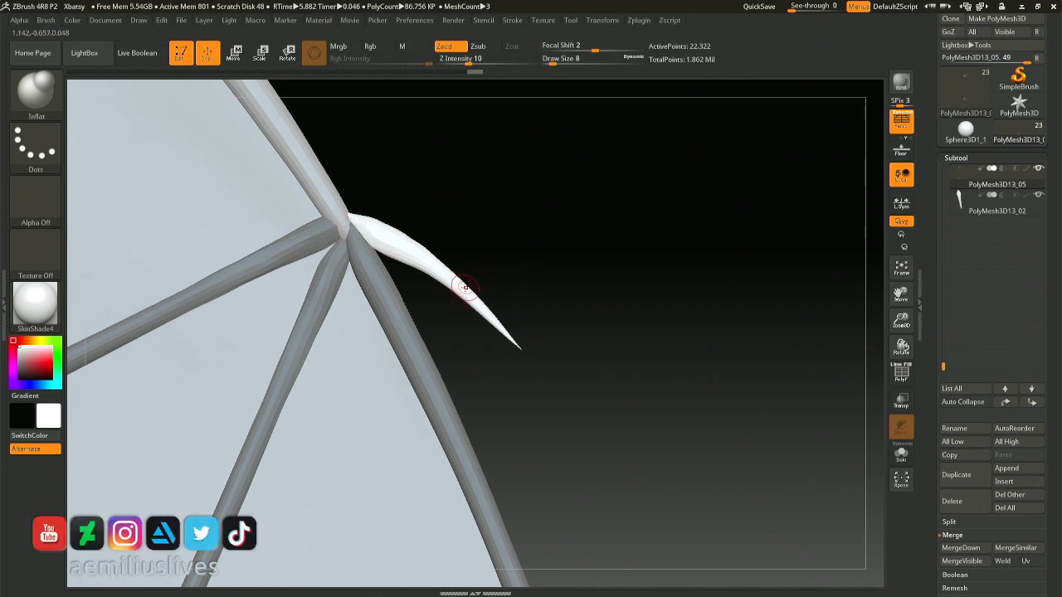
# - Cut off the pointed outer half of the thumb claw with the TrimLasso brush
pyautogui.press('b')
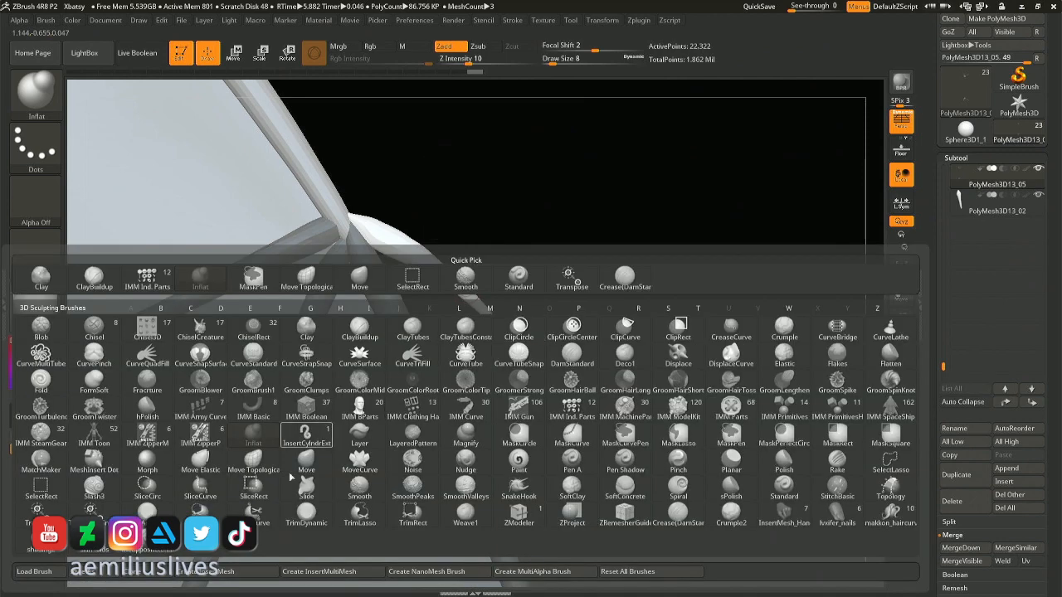
pyautogui.click(359, 513)
pyautogui.click(467, 340)
pyautogui.moveTo(443, 304)
pyautogui.keyDown('ctrl'); pyautogui.keyDown('shift'); pyautogui.mouseDown()
pyautogui.moveTo(586, 296)
pyautogui.moveTo(470, 265)
pyautogui.mouseUp(); pyautogui.keyUp('shift'); pyautogui.keyUp('ctrl')
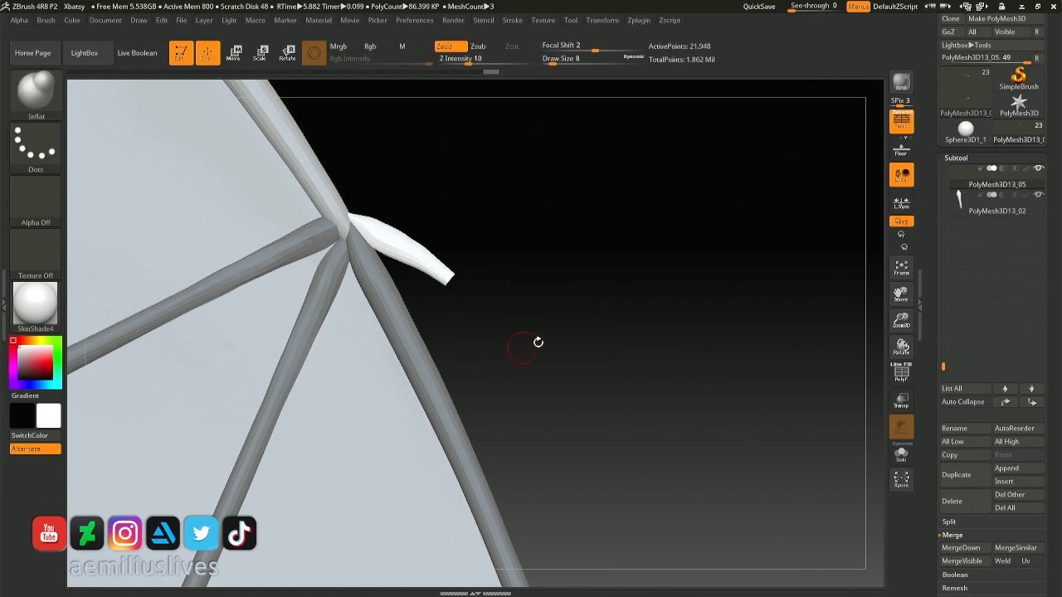
pyautogui.moveTo(536, 344); pyautogui.dragTo(429, 237)
pyautogui.moveTo(422, 304); pyautogui.dragTo(529, 266)
# - Mirror the finger bone mesh and apply Mirror And Weld so both thumbs share the trimmed shape
pyautogui.keyDown('alt'); pyautogui.moveTo(573, 340); pyautogui.dragTo(855, 261); pyautogui.keyUp('alt')
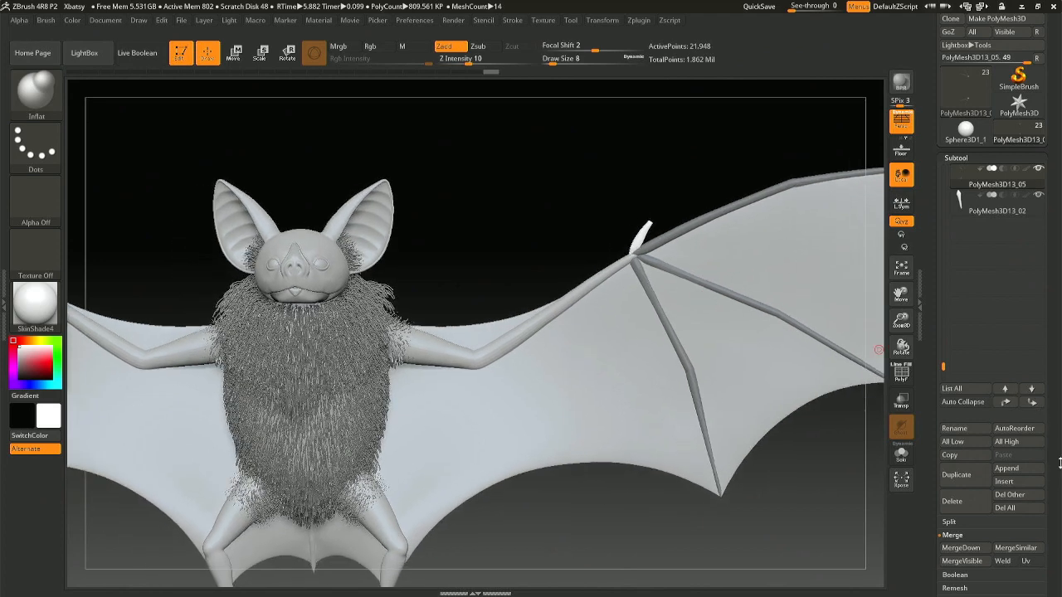
pyautogui.scroll(-3, 1060, 462)
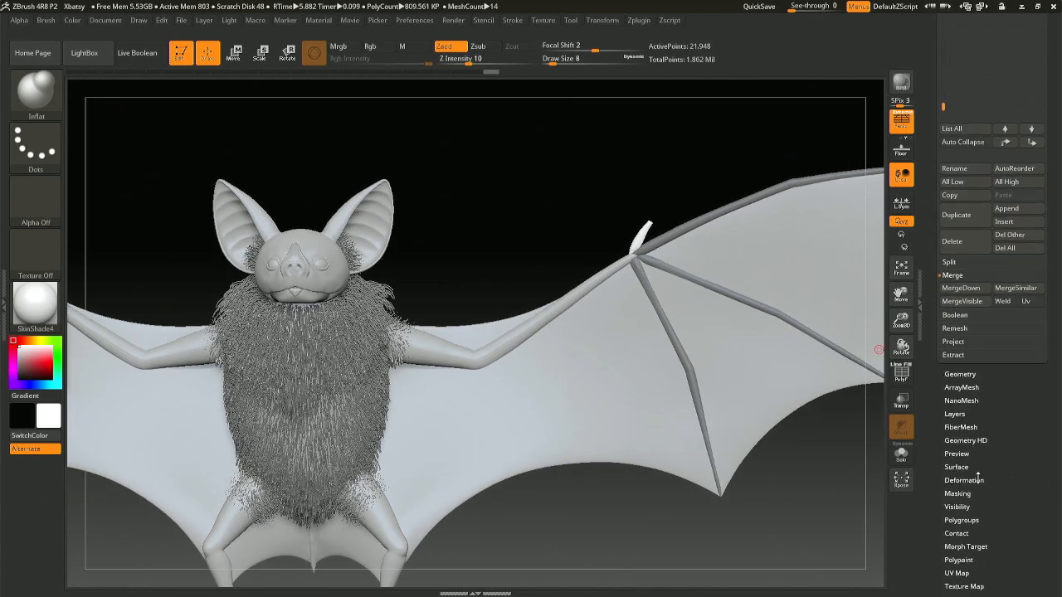
pyautogui.click(963, 480)
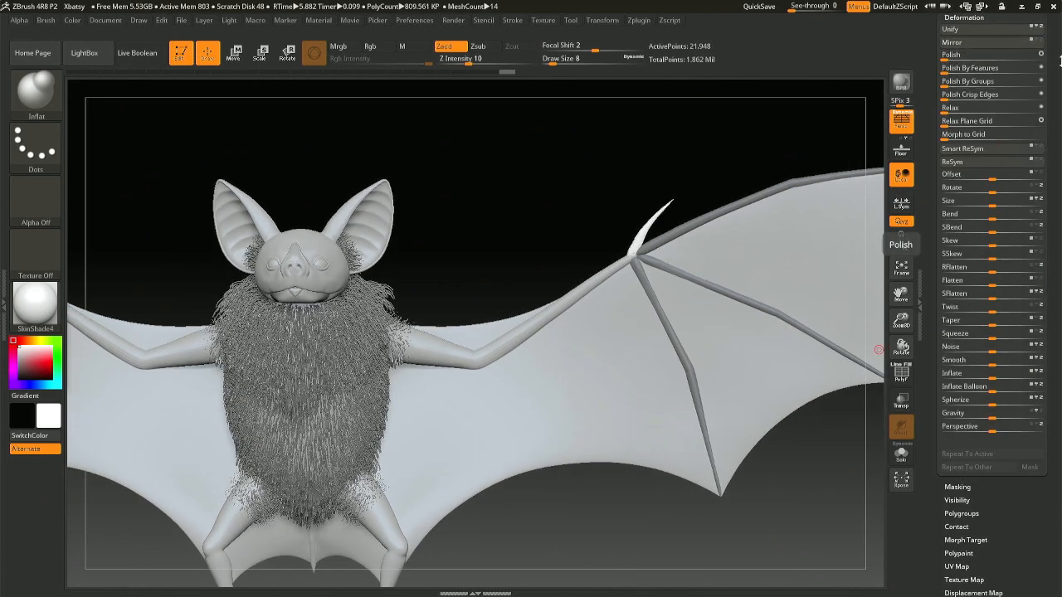
pyautogui.moveTo(1059, 61); pyautogui.dragTo(1059, 368)
pyautogui.click(967, 217)
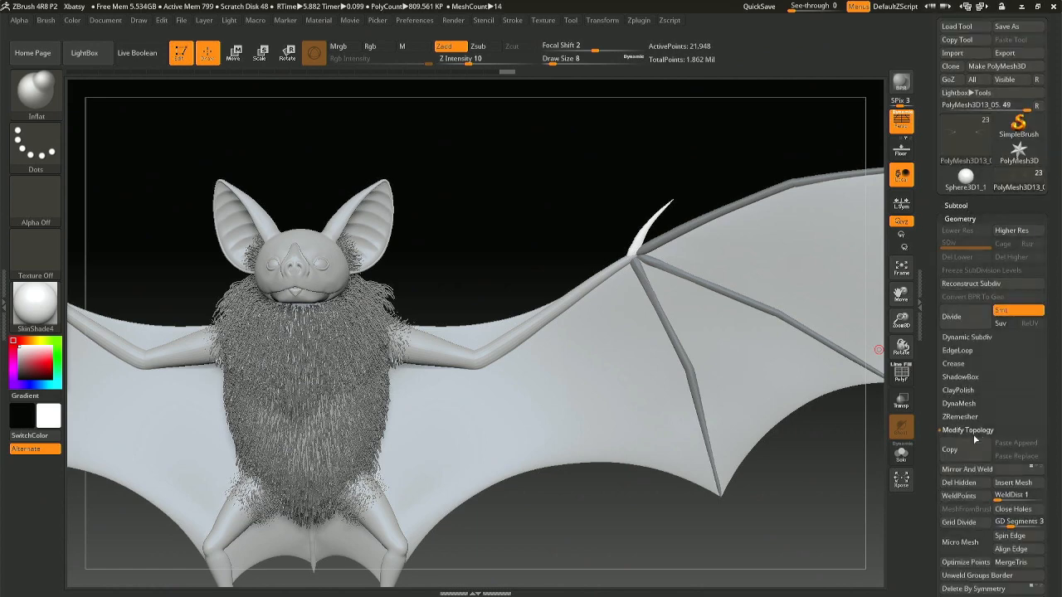
pyautogui.click(983, 471)
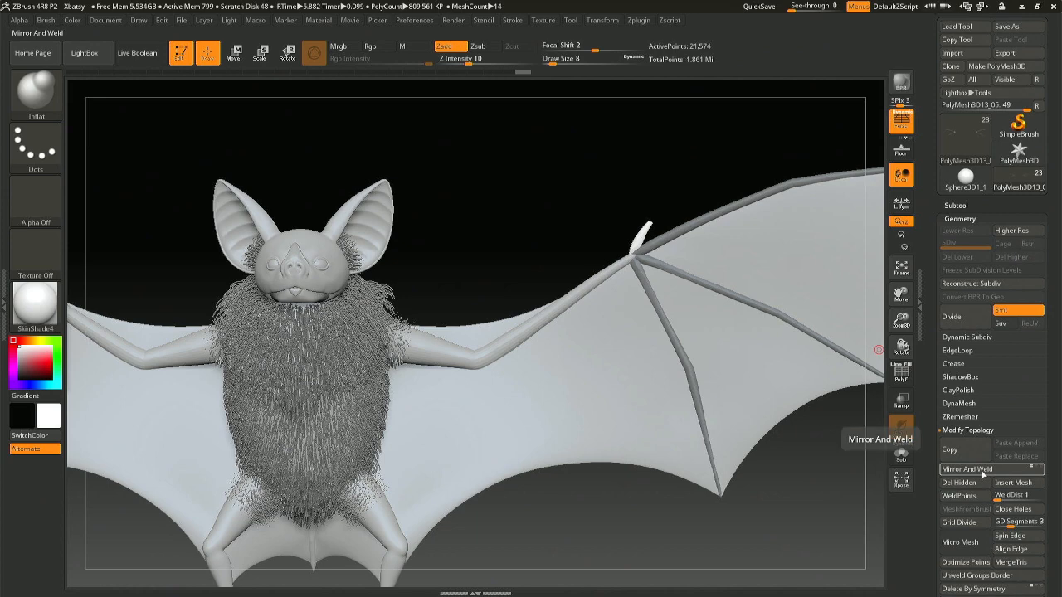
pyautogui.press('ctrl')
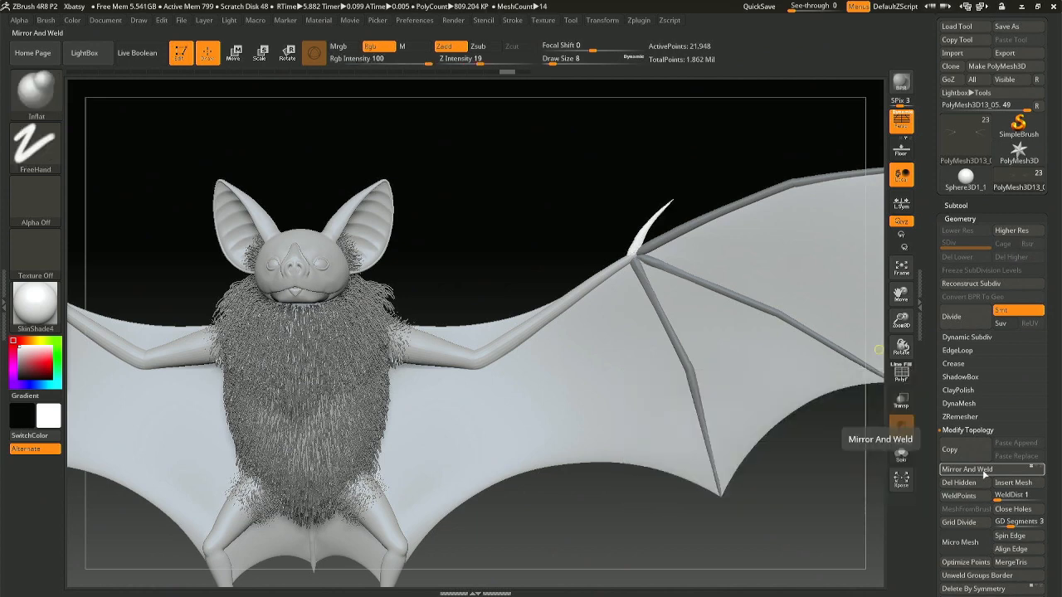
# - Inflate the shortened thumb from its base to the blunt tip with Draw Size 17
pyautogui.keyDown('alt'); pyautogui.moveTo(593, 346); pyautogui.dragTo(904, 329, button='right'); pyautogui.keyUp('alt')
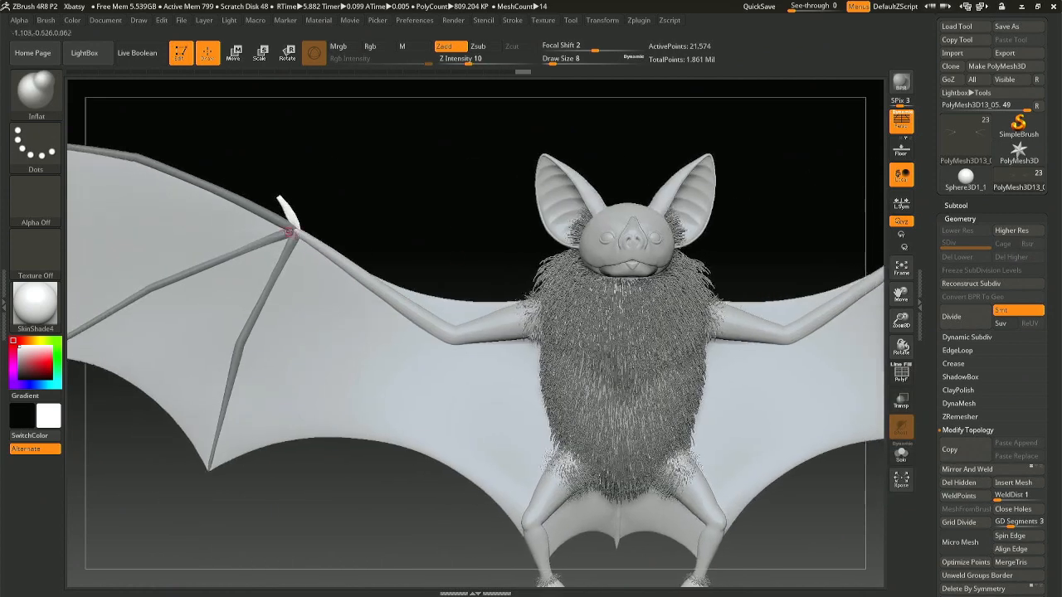
pyautogui.moveTo(289, 233)
pyautogui.keyDown('ctrl'); pyautogui.mouseDown(button='right')
pyautogui.moveTo(305, 289)
pyautogui.moveTo(388, 254)
pyautogui.mouseUp(button='right'); pyautogui.keyUp('ctrl')
pyautogui.press('space')
pyautogui.moveTo(410, 211)
pyautogui.mouseDown()
pyautogui.moveTo(420, 211)
pyautogui.moveTo(409, 213)
pyautogui.mouseUp()
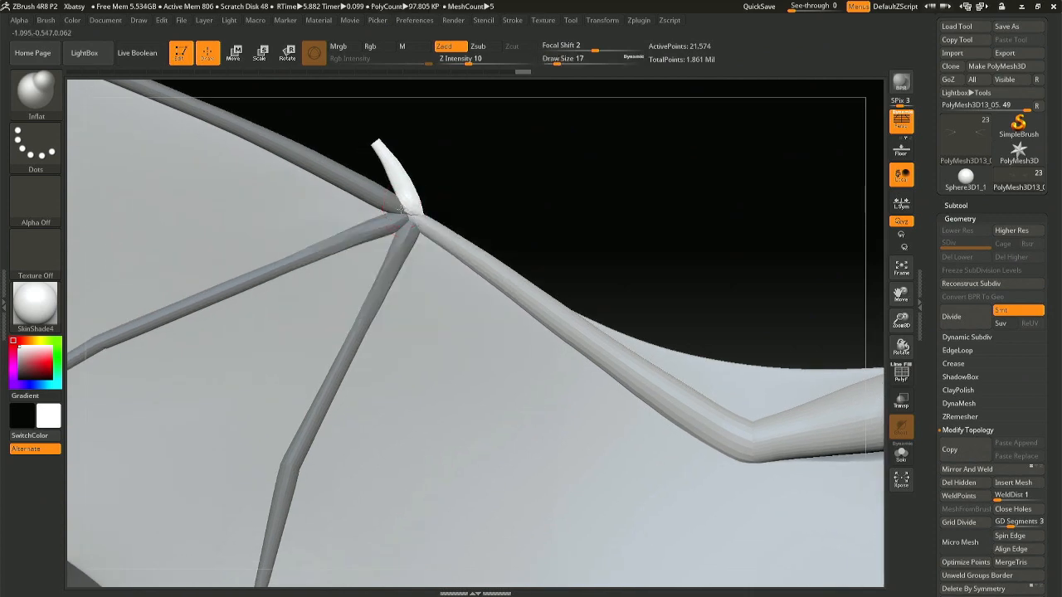
pyautogui.moveTo(436, 263)
pyautogui.keyDown('ctrl'); pyautogui.mouseDown(button='right')
pyautogui.moveTo(396, 155)
pyautogui.moveTo(444, 373)
pyautogui.moveTo(470, 369)
pyautogui.mouseUp(button='right'); pyautogui.keyUp('ctrl')
pyautogui.moveTo(404, 199)
pyautogui.mouseDown()
pyautogui.moveTo(418, 203)
pyautogui.moveTo(408, 211)
pyautogui.moveTo(379, 171)
pyautogui.moveTo(375, 117)
pyautogui.mouseUp()
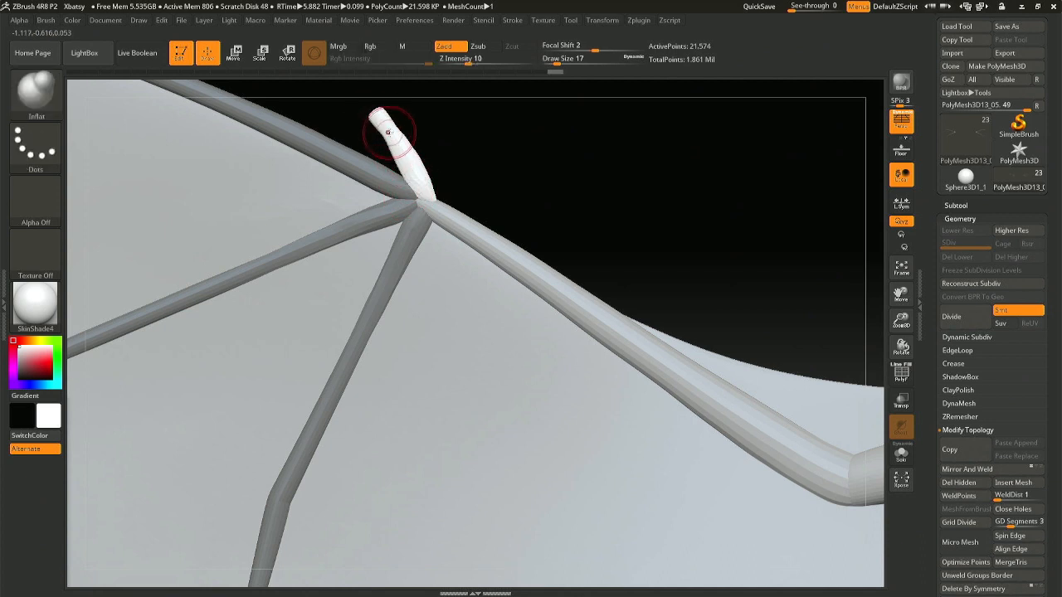
# - Inflate and smooth the thumb's sides and its base at the wrist joint, working around it from several angles
pyautogui.moveTo(394, 133)
pyautogui.mouseDown()
pyautogui.moveTo(396, 151)
pyautogui.moveTo(387, 145)
pyautogui.moveTo(598, 149)
pyautogui.moveTo(455, 159)
pyautogui.moveTo(531, 162)
pyautogui.moveTo(506, 170)
pyautogui.mouseUp()
pyautogui.moveTo(428, 197); pyautogui.dragTo(302, 197, button='right')
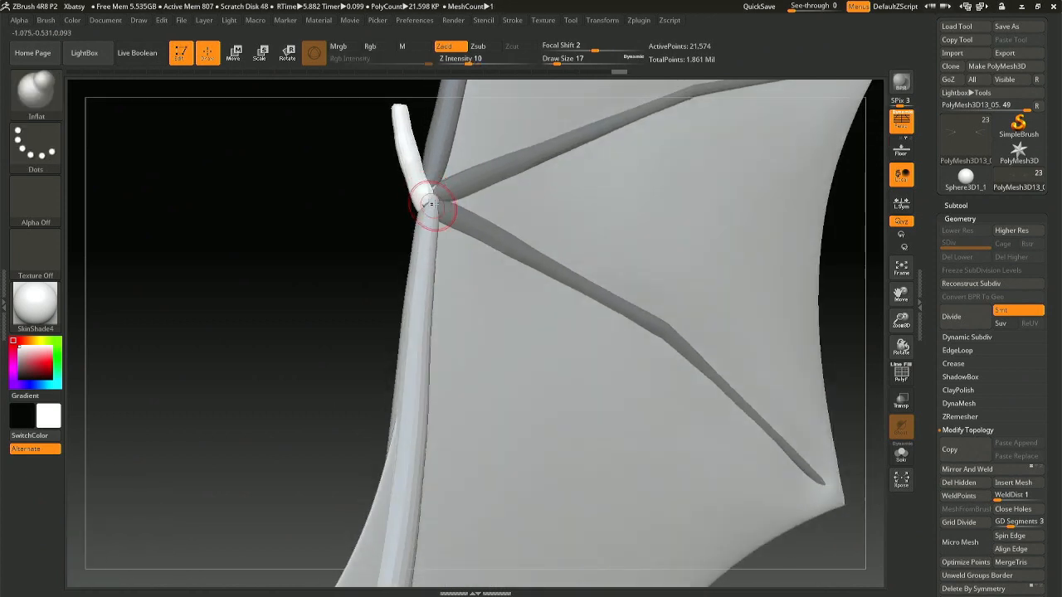
pyautogui.moveTo(432, 199); pyautogui.dragTo(386, 196, button='right')
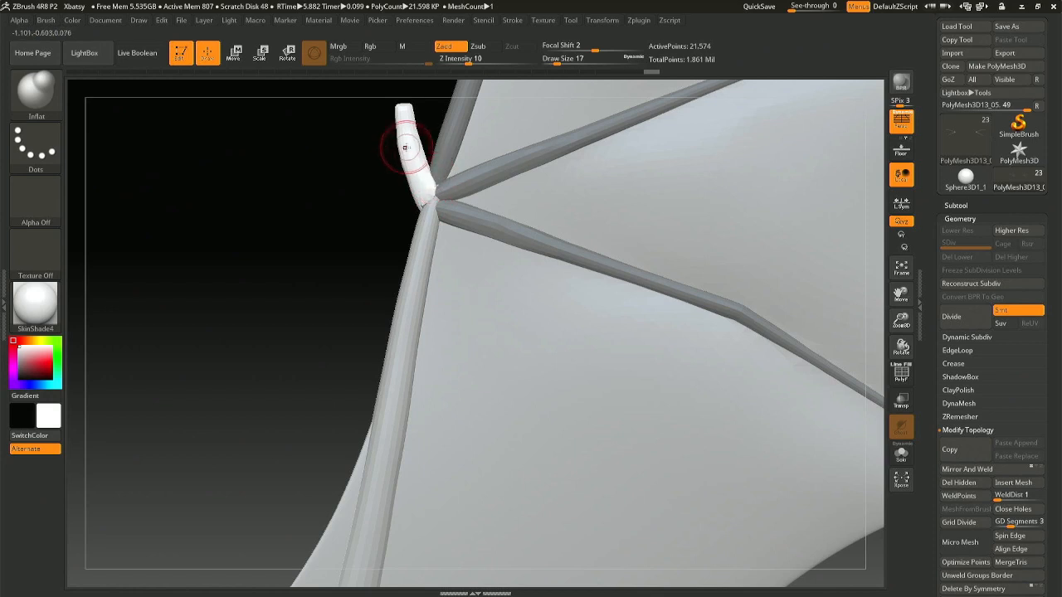
pyautogui.press('shift')
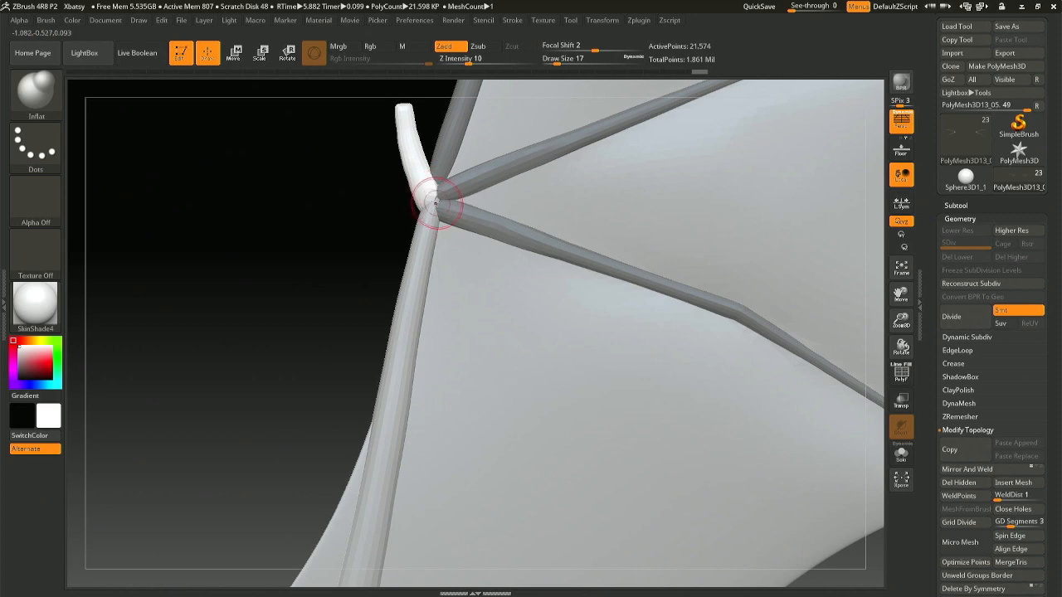
pyautogui.moveTo(435, 188)
pyautogui.mouseDown(button='right')
pyautogui.moveTo(486, 185)
pyautogui.moveTo(446, 189)
pyautogui.moveTo(395, 163)
pyautogui.moveTo(350, 161)
pyautogui.moveTo(421, 136)
pyautogui.moveTo(337, 165)
pyautogui.mouseUp(button='right')
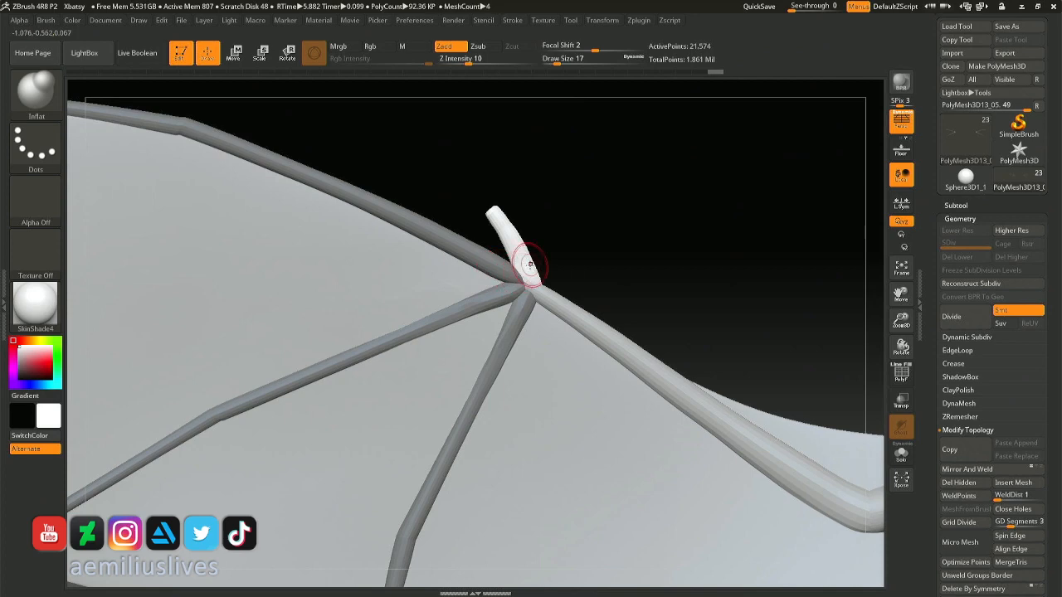
# - Reshape the thumb's outline and pull its base onto the wrist joint with the Move brush
pyautogui.press('b')
pyautogui.press('m')
pyautogui.press('v')
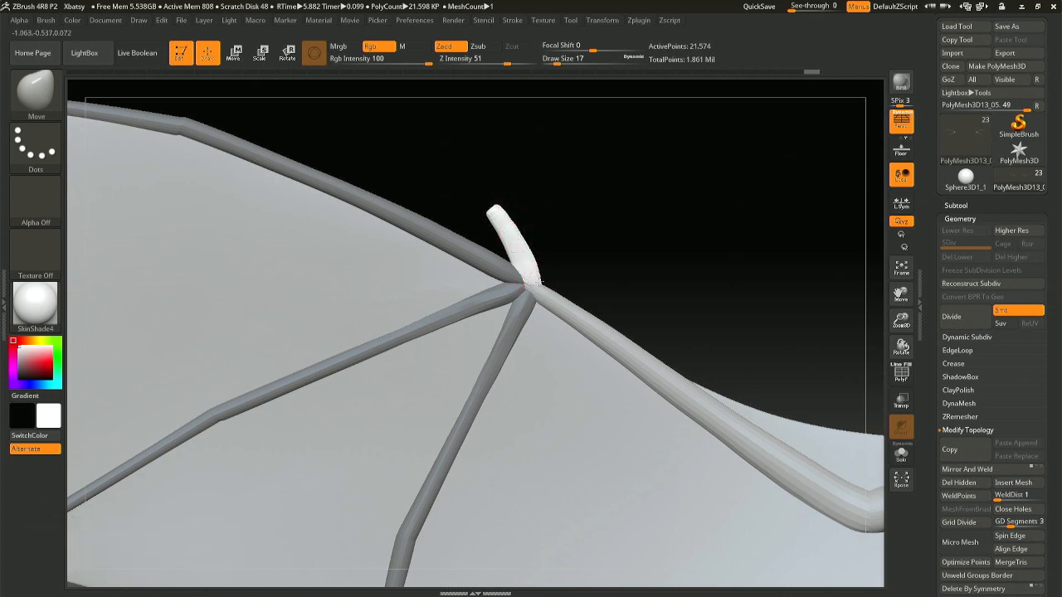
pyautogui.moveTo(494, 238); pyautogui.dragTo(535, 287)
pyautogui.moveTo(535, 287)
pyautogui.mouseDown(button='right')
pyautogui.moveTo(517, 188)
pyautogui.moveTo(533, 282)
pyautogui.mouseUp(button='right')
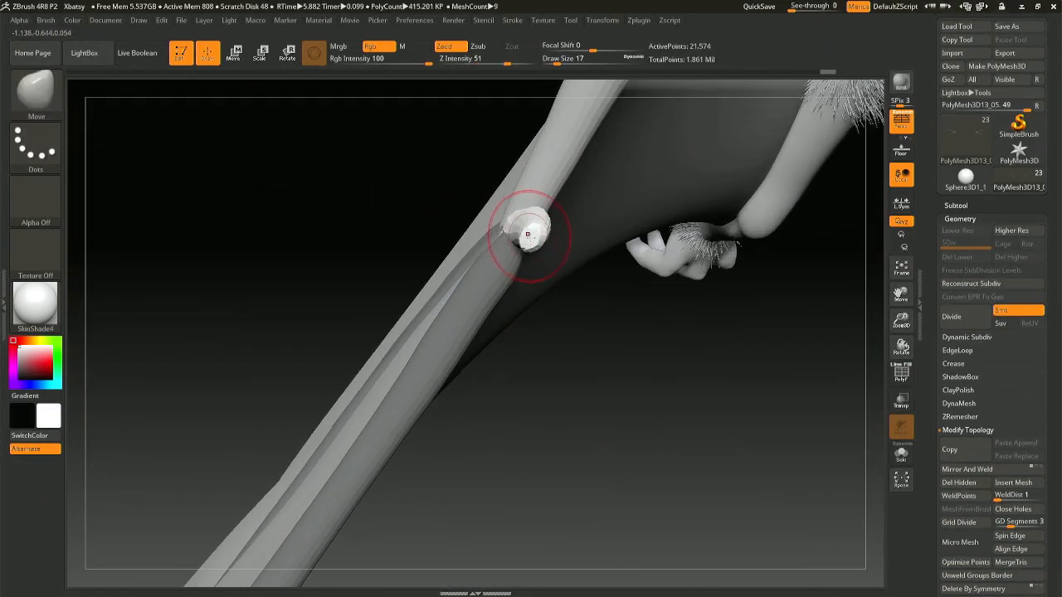
# - Set the Move brush's Draw Size to 11 and refine the curve of the thumb's shaft, blunt end and underside
pyautogui.press('space')
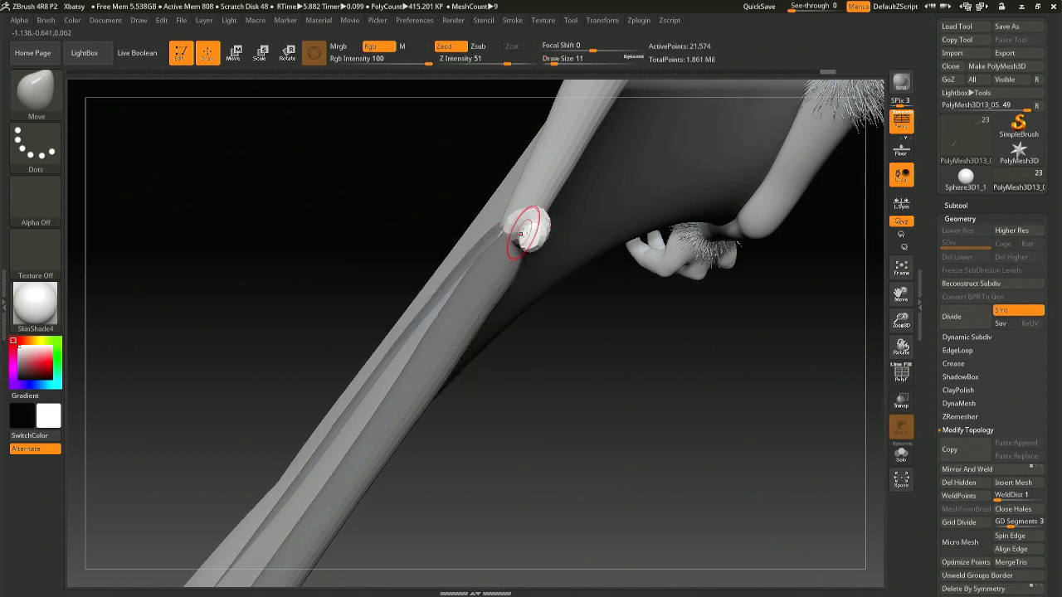
pyautogui.moveTo(526, 230); pyautogui.dragTo(527, 236)
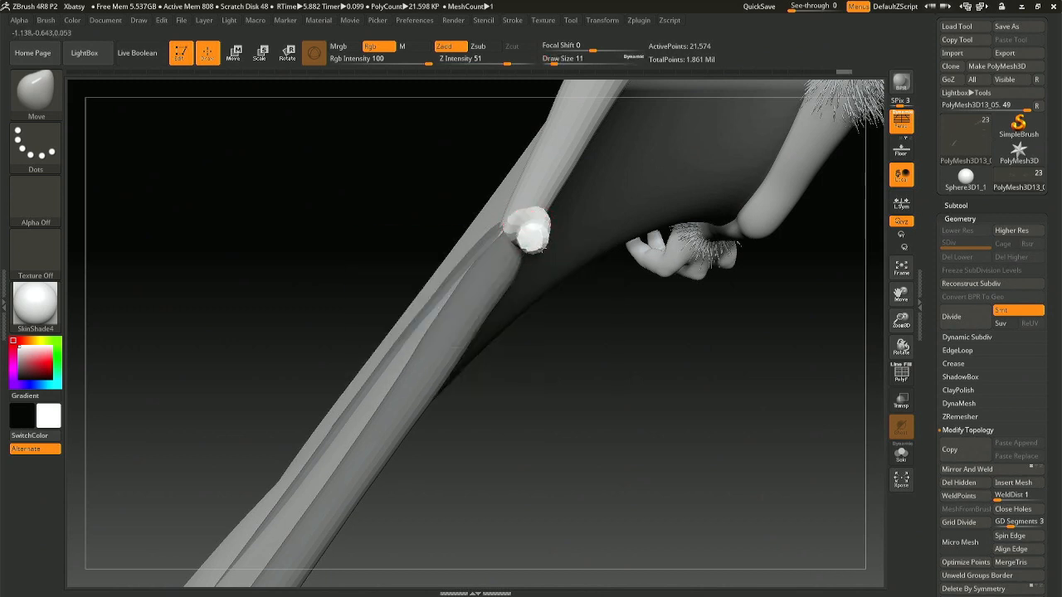
pyautogui.hotkey('ctrl', 'z')
pyautogui.moveTo(526, 229)
pyautogui.mouseDown(button='right')
pyautogui.moveTo(519, 168)
pyautogui.moveTo(550, 210)
pyautogui.moveTo(542, 208)
pyautogui.mouseUp(button='right')
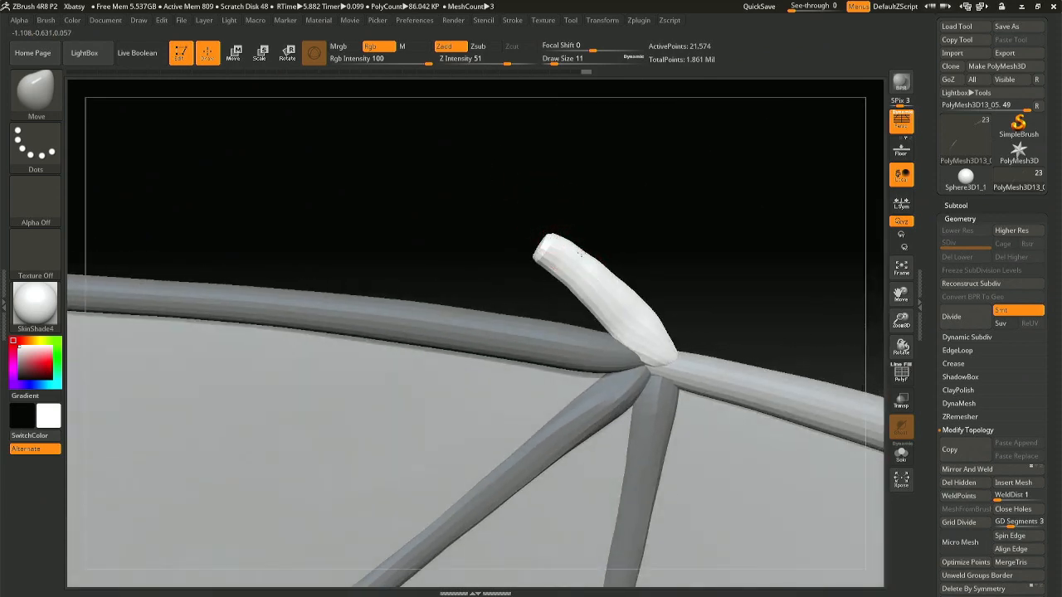
pyautogui.moveTo(603, 264)
pyautogui.mouseDown()
pyautogui.moveTo(586, 301)
pyautogui.moveTo(602, 322)
pyautogui.moveTo(603, 272)
pyautogui.mouseUp()
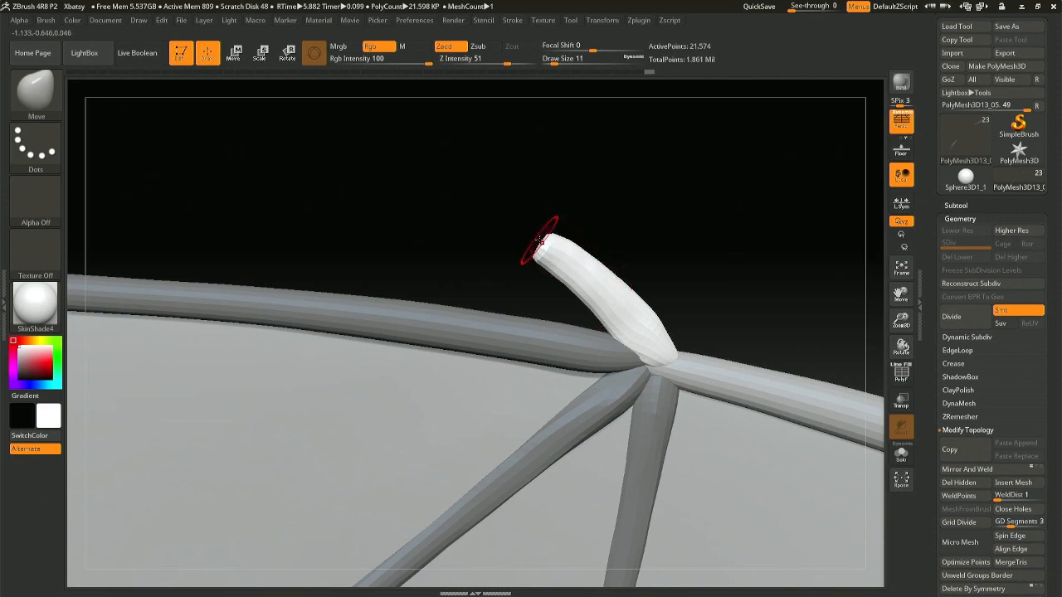
pyautogui.moveTo(500, 237)
pyautogui.mouseDown()
pyautogui.moveTo(557, 234)
pyautogui.moveTo(644, 315)
pyautogui.moveTo(669, 369)
pyautogui.moveTo(573, 235)
pyautogui.moveTo(579, 277)
pyautogui.mouseUp()
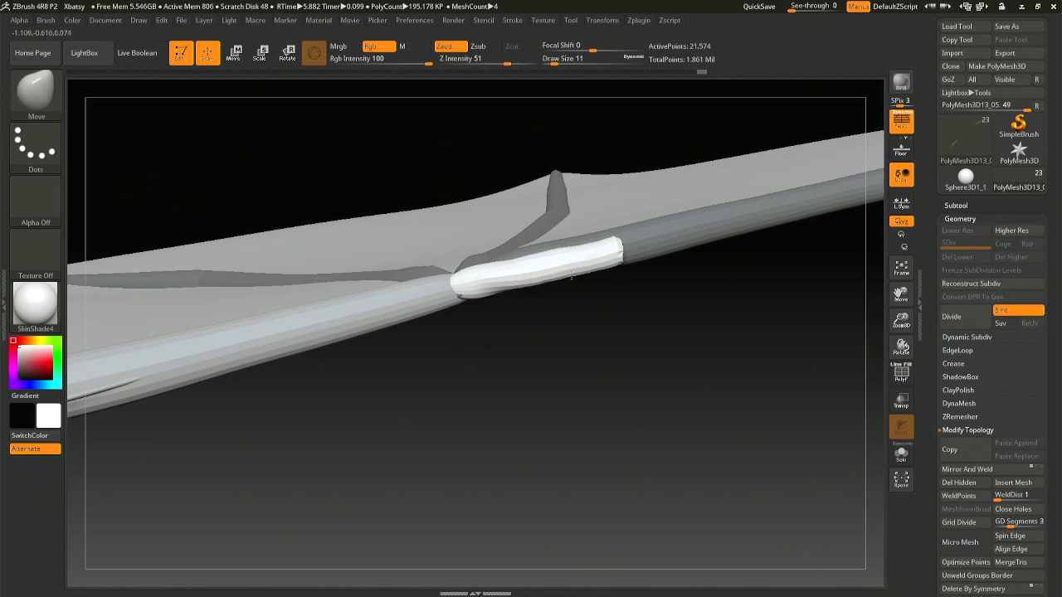
pyautogui.moveTo(572, 277); pyautogui.dragTo(570, 277)
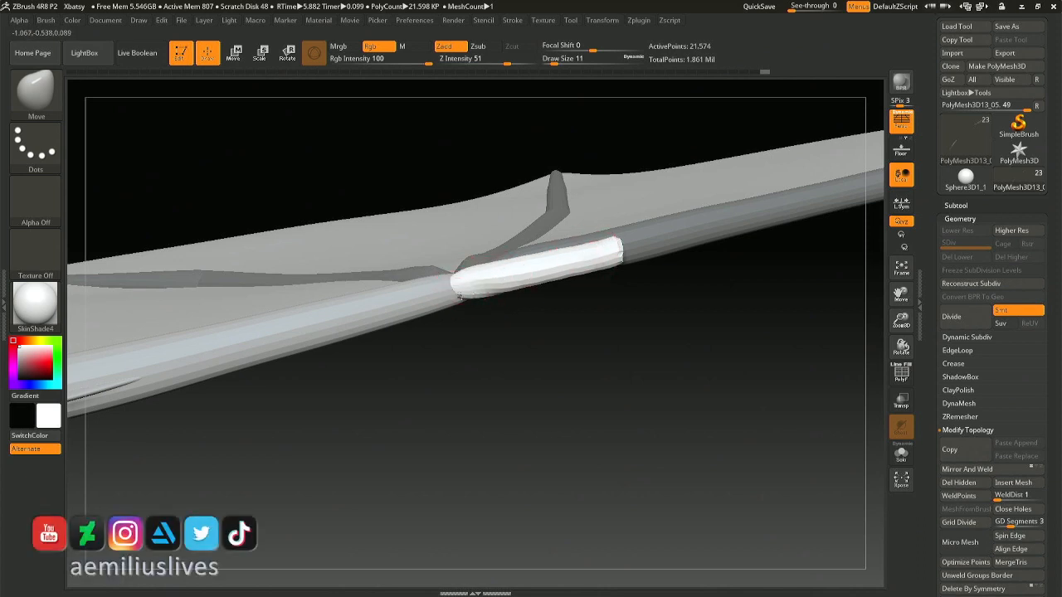
# - Set the Move brush's Draw Size to 7 and refine the rounded blunt tip of the thumb from several angles
pyautogui.moveTo(453, 296); pyautogui.dragTo(470, 186, button='right')
pyautogui.moveTo(492, 290); pyautogui.dragTo(456, 287, button='right')
pyautogui.moveTo(592, 277)
pyautogui.mouseDown(button='right')
pyautogui.moveTo(491, 276)
pyautogui.moveTo(524, 301)
pyautogui.mouseUp(button='right')
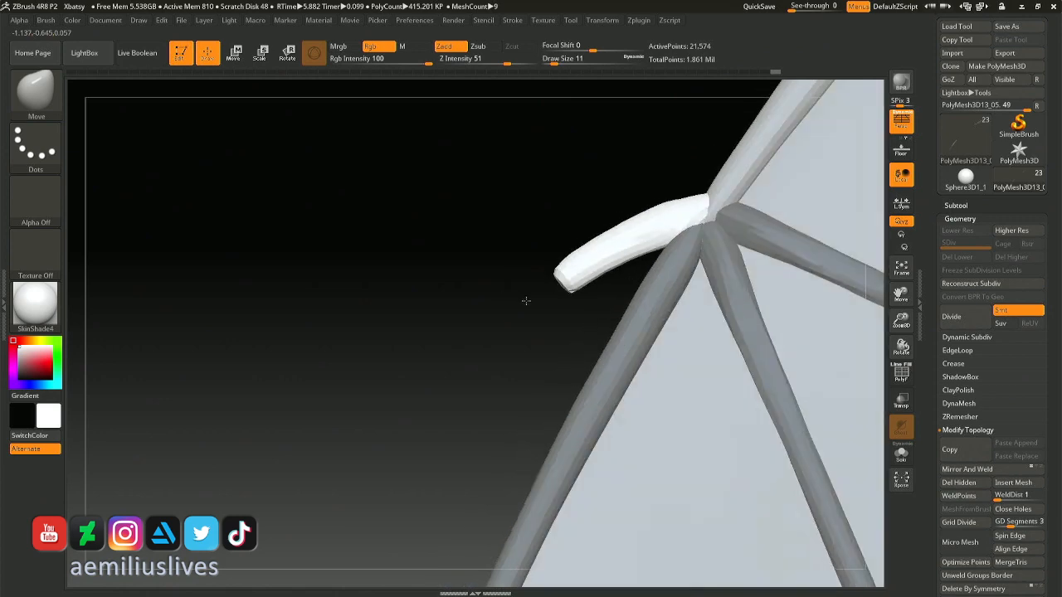
pyautogui.moveTo(443, 273)
pyautogui.mouseDown(button='right')
pyautogui.moveTo(367, 232)
pyautogui.moveTo(454, 239)
pyautogui.moveTo(415, 238)
pyautogui.moveTo(419, 261)
pyautogui.moveTo(438, 274)
pyautogui.moveTo(432, 289)
pyautogui.mouseUp(button='right')
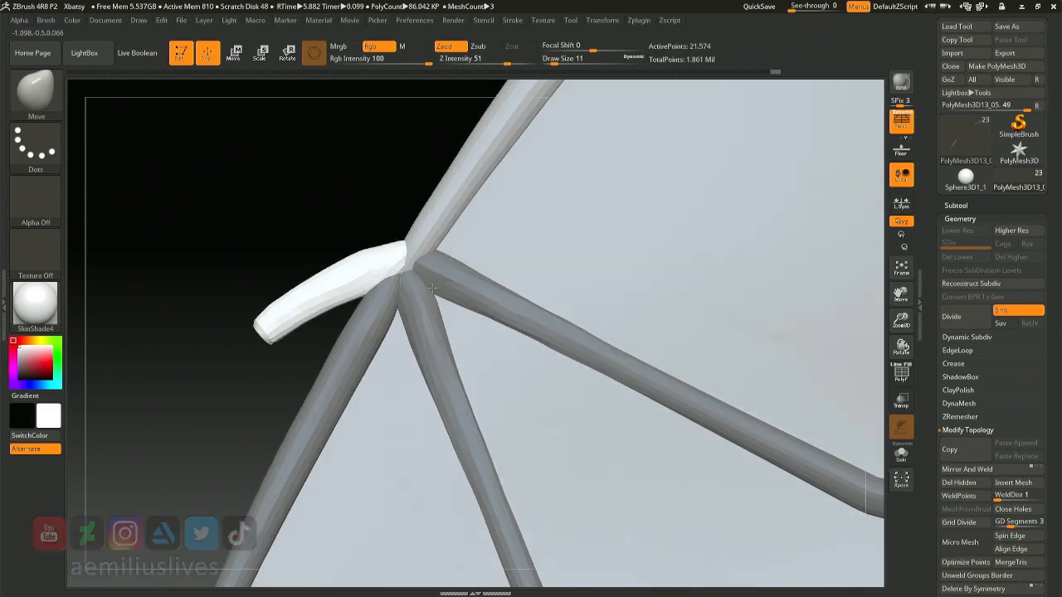
pyautogui.moveTo(305, 239); pyautogui.dragTo(253, 291, button='right')
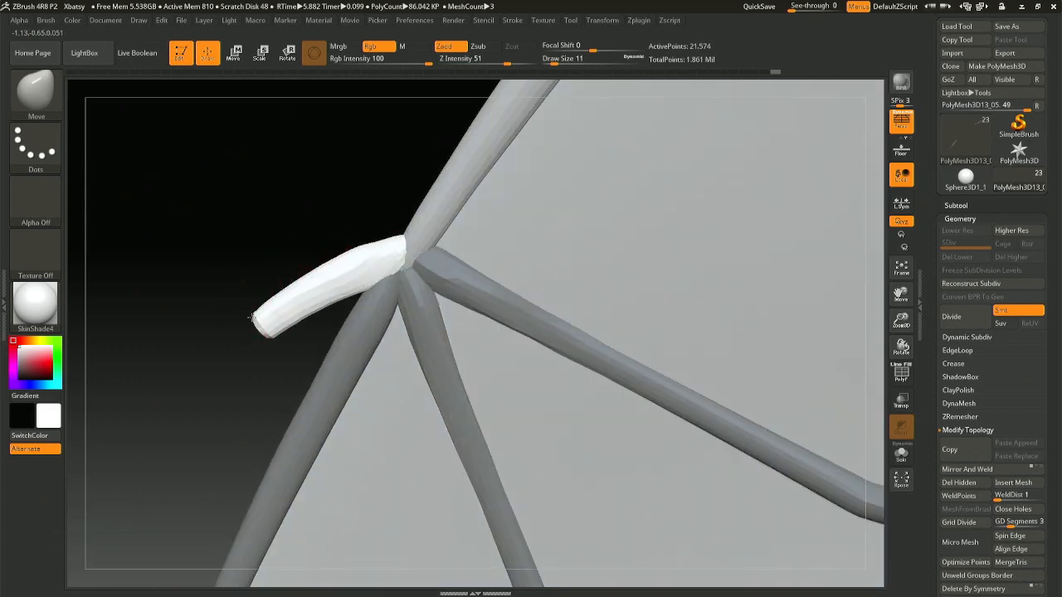
pyautogui.moveTo(302, 295)
pyautogui.mouseDown(button='right')
pyautogui.moveTo(365, 256)
pyautogui.moveTo(335, 231)
pyautogui.moveTo(341, 295)
pyautogui.moveTo(381, 294)
pyautogui.moveTo(349, 298)
pyautogui.mouseUp(button='right')
pyautogui.press('space')
pyautogui.moveTo(238, 304); pyautogui.dragTo(234, 305)
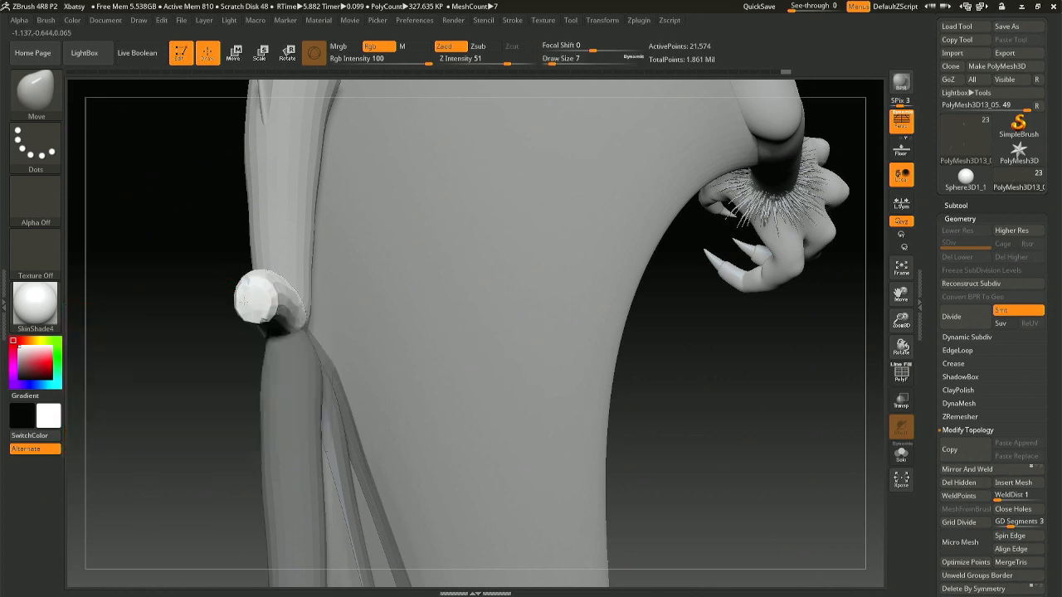
pyautogui.moveTo(218, 301); pyautogui.dragTo(284, 299, button='right')
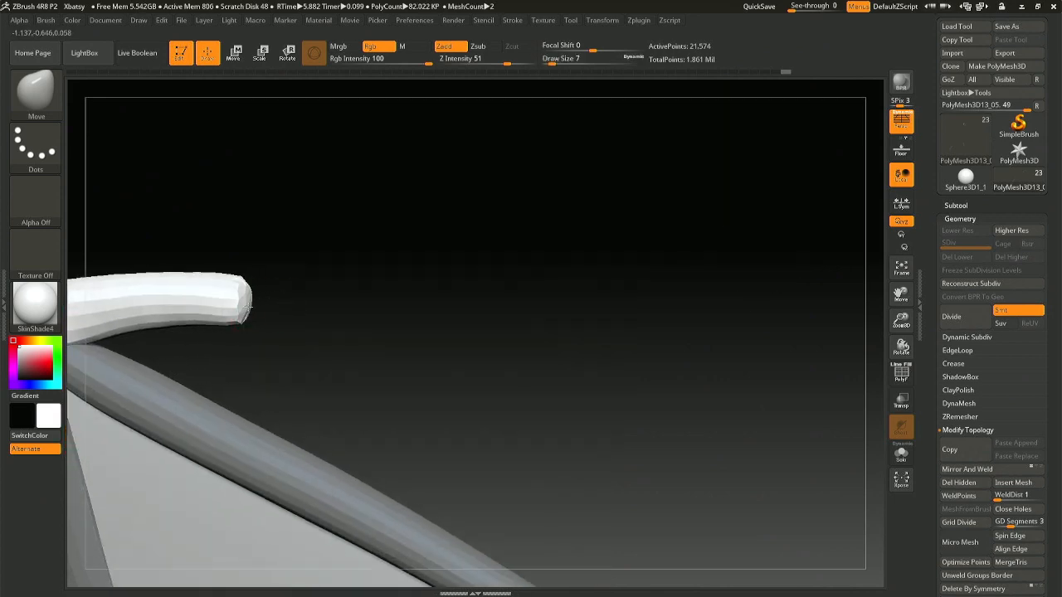
pyautogui.moveTo(243, 294)
pyautogui.mouseDown(button='right')
pyautogui.moveTo(171, 301)
pyautogui.moveTo(262, 293)
pyautogui.mouseUp(button='right')
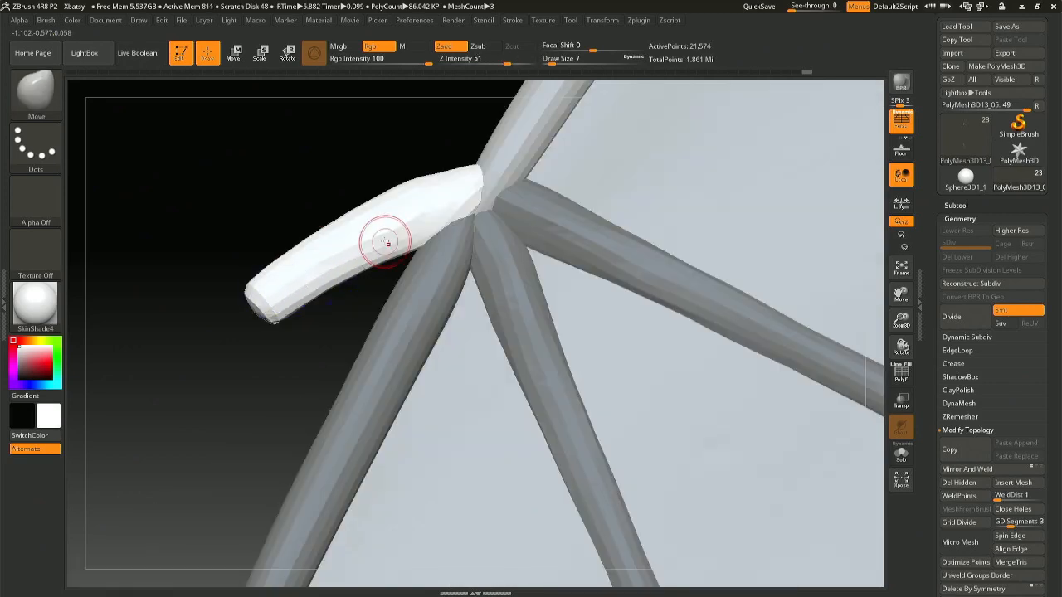
# - Set the Move brush's Draw Size to 18 and adjust the thumb's underside near the wrist
pyautogui.keyDown('ctrl'); pyautogui.moveTo(420, 235); pyautogui.dragTo(418, 212, button='right'); pyautogui.keyUp('ctrl')
pyautogui.press('space')
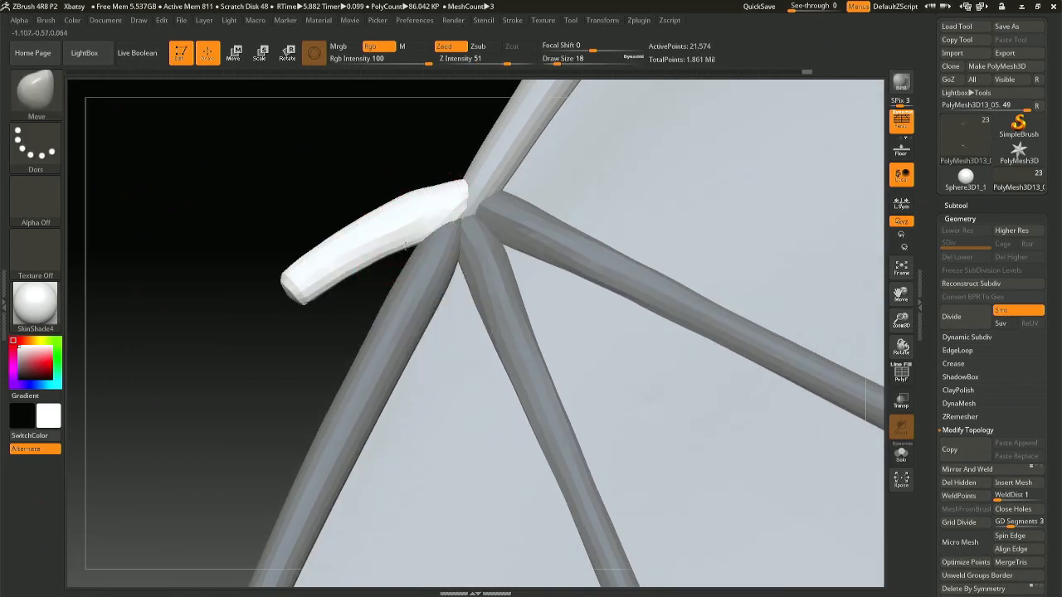
pyautogui.moveTo(397, 246); pyautogui.dragTo(416, 197, button='right')
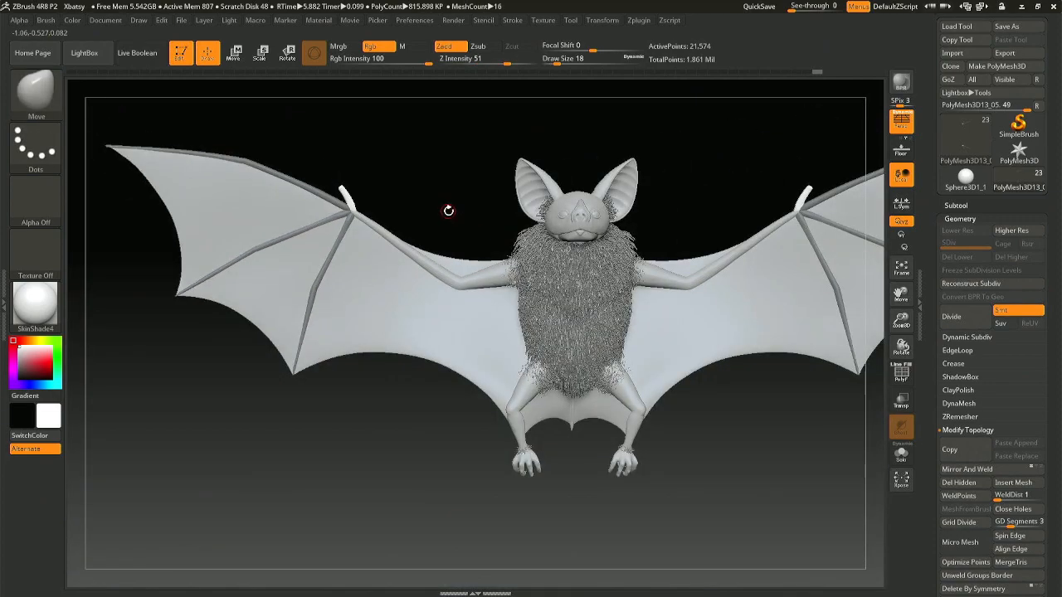
# - Raise the Draw Size to 65 and smooth the thumb's shaft and base
pyautogui.keyDown('ctrl'); pyautogui.moveTo(350, 196); pyautogui.dragTo(365, 231, button='right'); pyautogui.keyUp('ctrl')
pyautogui.press('space')
pyautogui.moveTo(347, 207)
pyautogui.mouseDown()
pyautogui.moveTo(359, 205)
pyautogui.moveTo(337, 202)
pyautogui.moveTo(348, 214)
pyautogui.mouseUp()
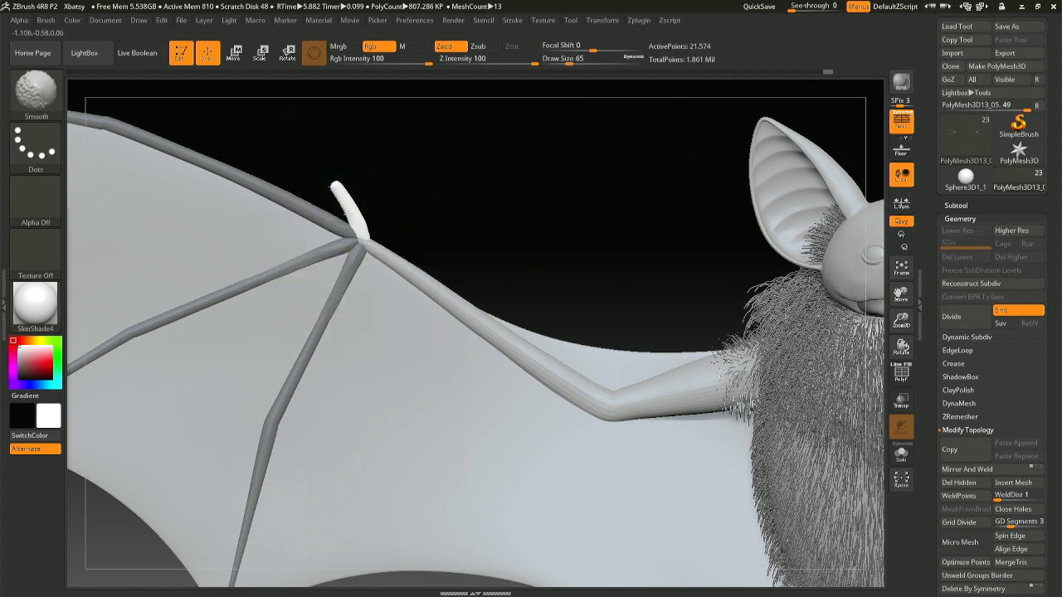
pyautogui.moveTo(363, 189)
pyautogui.mouseDown(button='right')
pyautogui.moveTo(414, 216)
pyautogui.moveTo(368, 269)
pyautogui.moveTo(338, 195)
pyautogui.moveTo(351, 208)
pyautogui.mouseUp(button='right')
pyautogui.keyDown('ctrl'); pyautogui.moveTo(509, 338); pyautogui.dragTo(401, 271, button='right'); pyautogui.keyUp('ctrl')
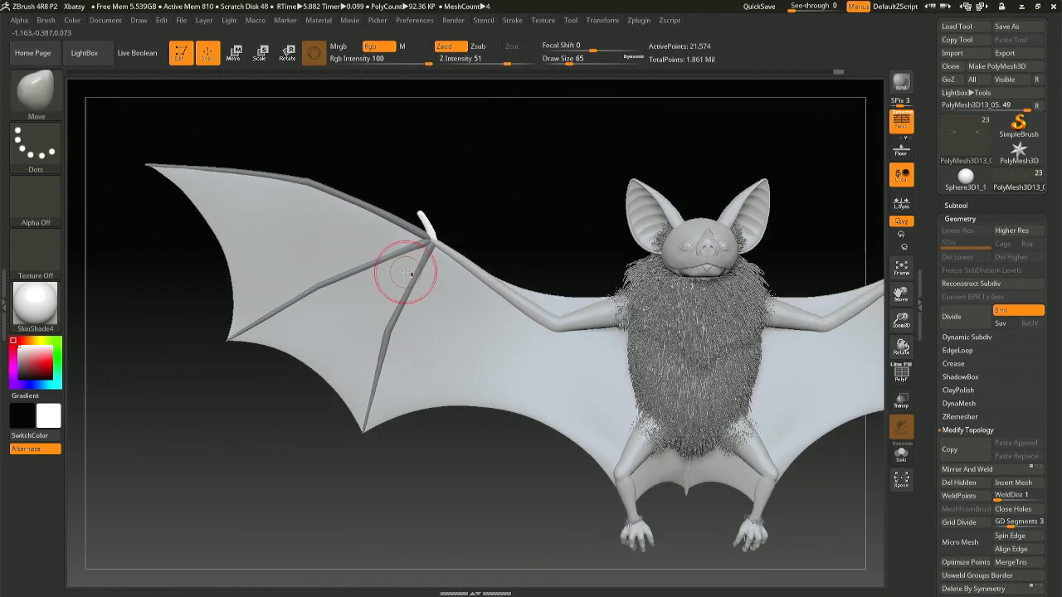
# - Return the Move brush to Draw Size 18 and fit the thumb's base into the wrist joint from front, back and edge
pyautogui.moveTo(528, 239)
pyautogui.keyDown('ctrl'); pyautogui.mouseDown(button='right')
pyautogui.moveTo(534, 304)
pyautogui.moveTo(473, 291)
pyautogui.mouseUp(button='right'); pyautogui.keyUp('ctrl')
pyautogui.press('space')
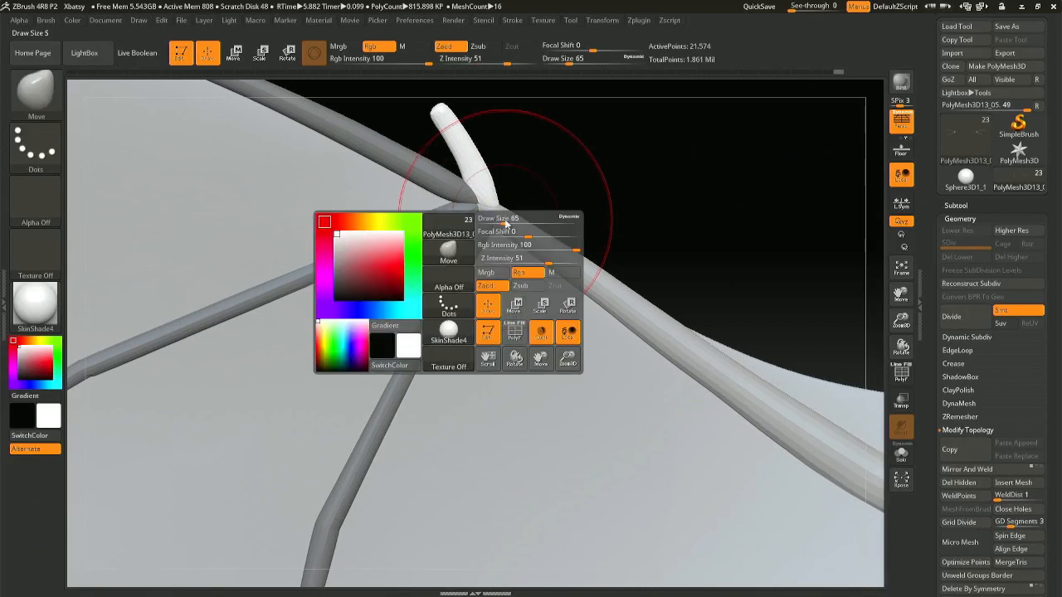
pyautogui.moveTo(506, 222)
pyautogui.mouseDown()
pyautogui.moveTo(484, 221)
pyautogui.moveTo(499, 199)
pyautogui.mouseUp()
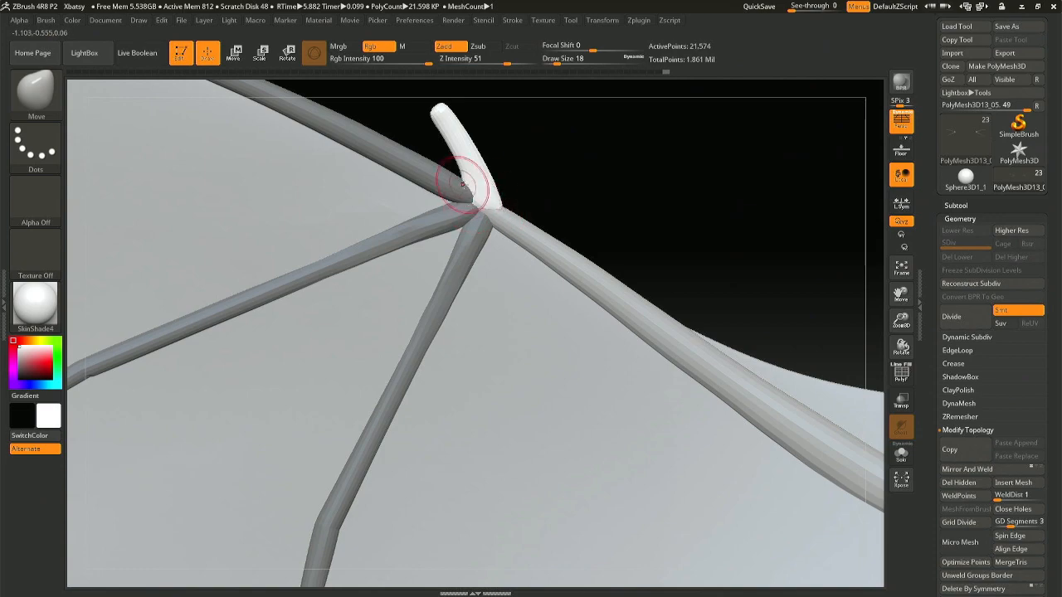
pyautogui.moveTo(462, 185); pyautogui.dragTo(730, 207, button='right')
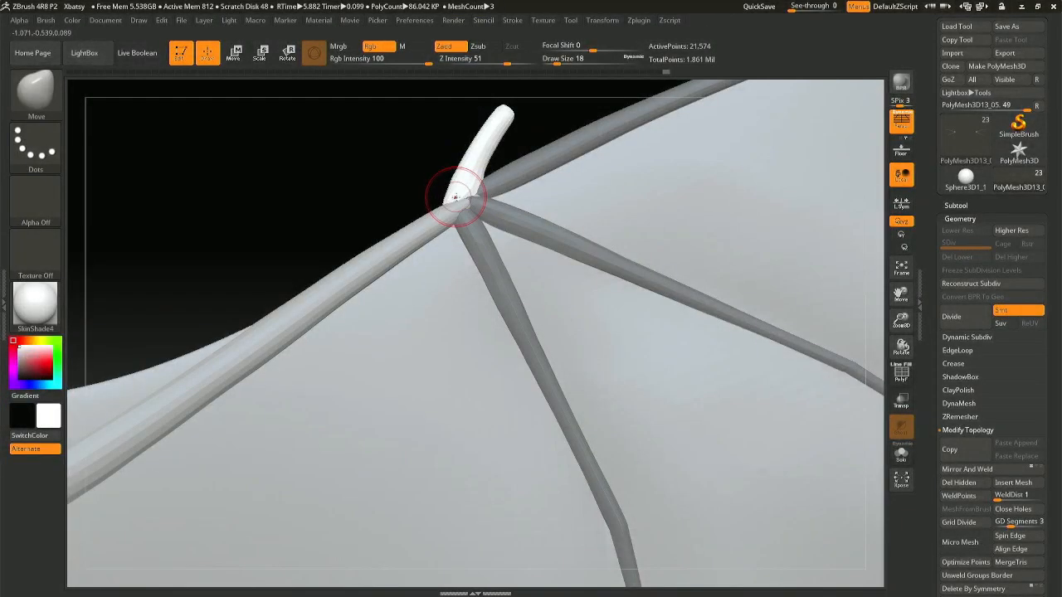
pyautogui.moveTo(452, 202); pyautogui.dragTo(457, 216, button='right')
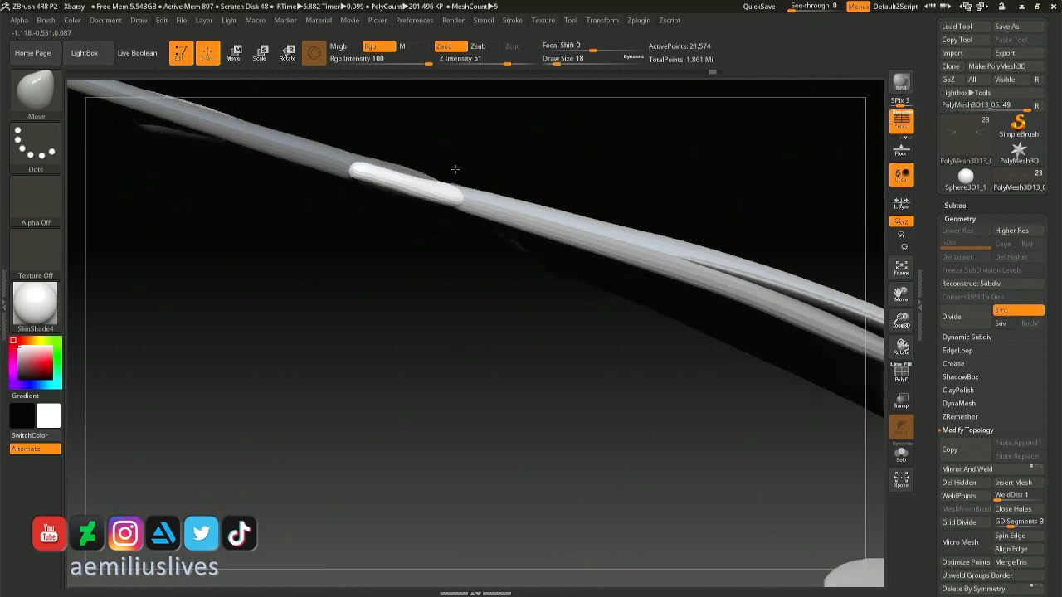
pyautogui.moveTo(455, 170); pyautogui.dragTo(456, 183)
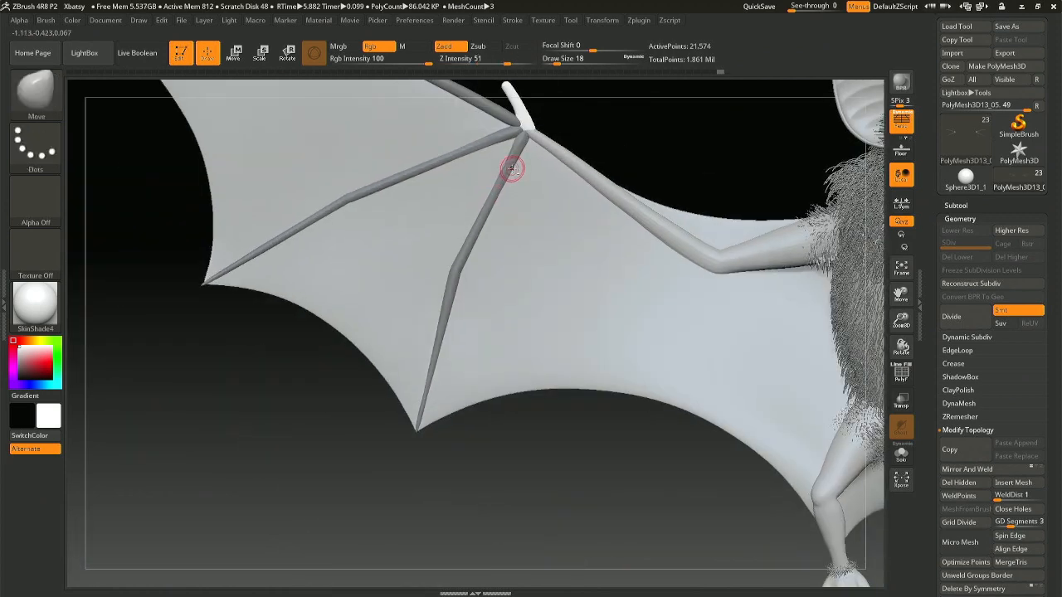
# - Switch to the forearm subtool and smooth the bone toward the wrist with Draw Size 87
pyautogui.keyDown('alt'); pyautogui.moveTo(511, 170); pyautogui.dragTo(443, 287, button='right'); pyautogui.keyUp('alt')
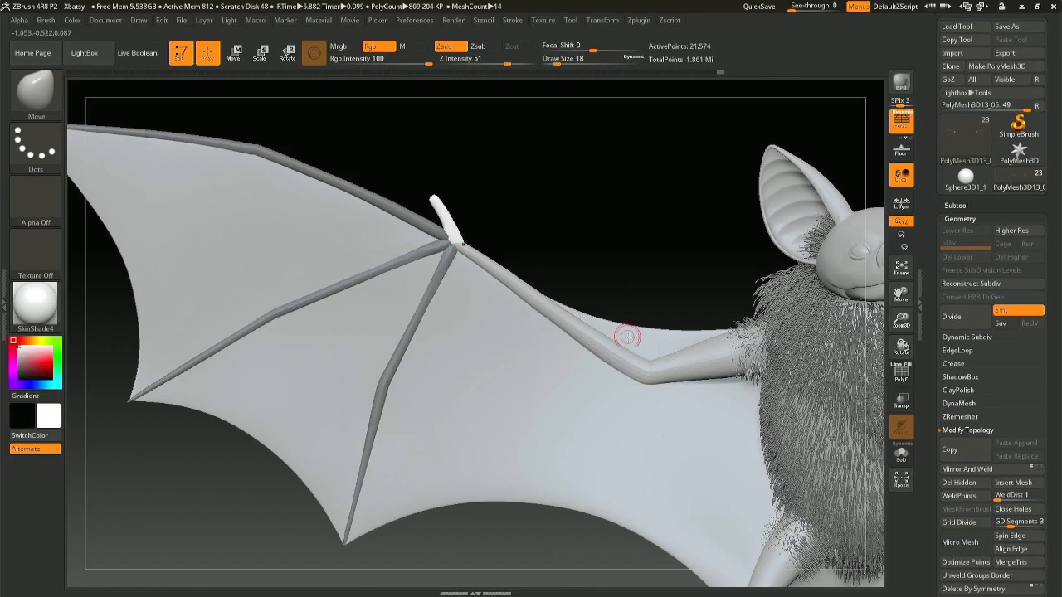
pyautogui.keyDown('alt'); pyautogui.click(570, 331); pyautogui.keyUp('alt')
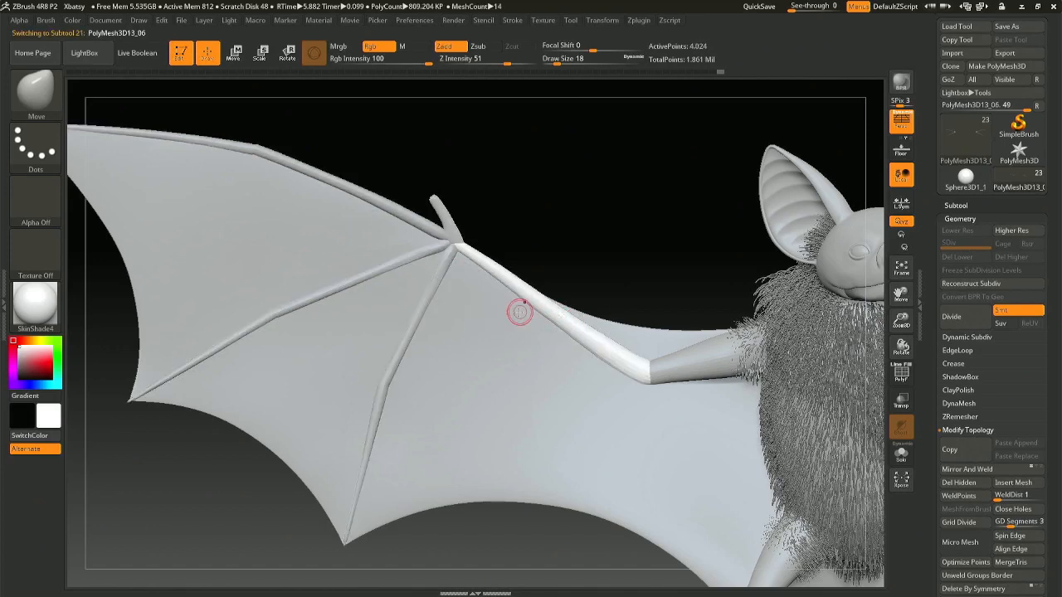
pyautogui.press('space')
pyautogui.moveTo(508, 312); pyautogui.dragTo(525, 313)
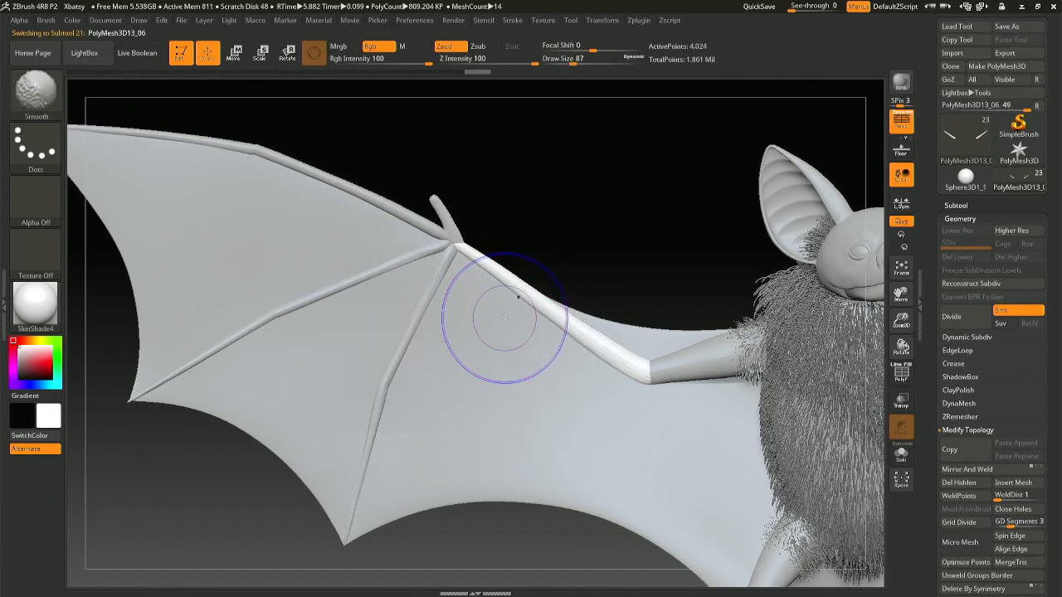
pyautogui.press('shift')
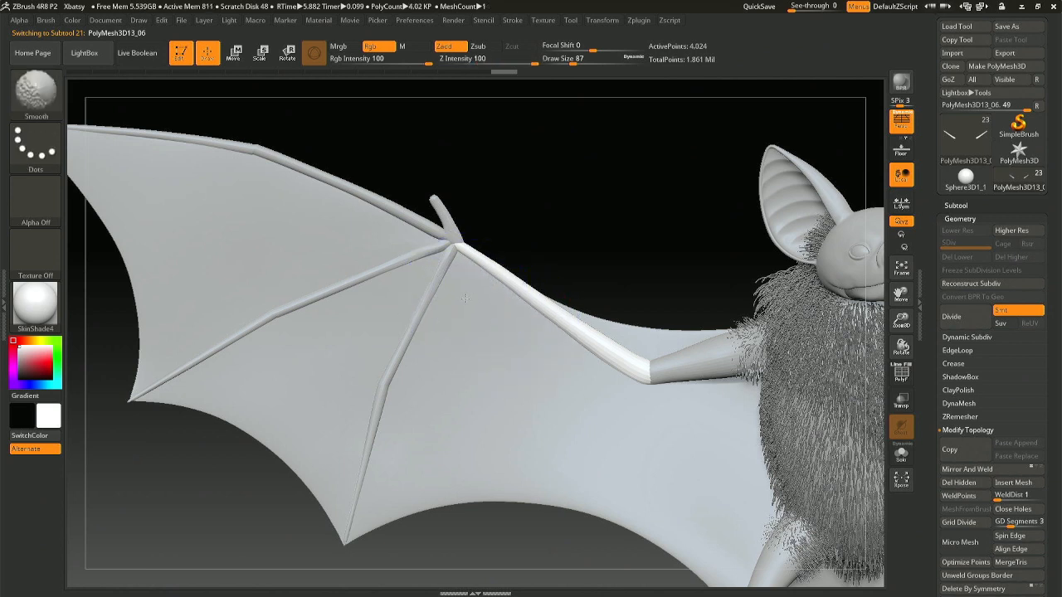
pyautogui.press('shift')
pyautogui.press('shift')
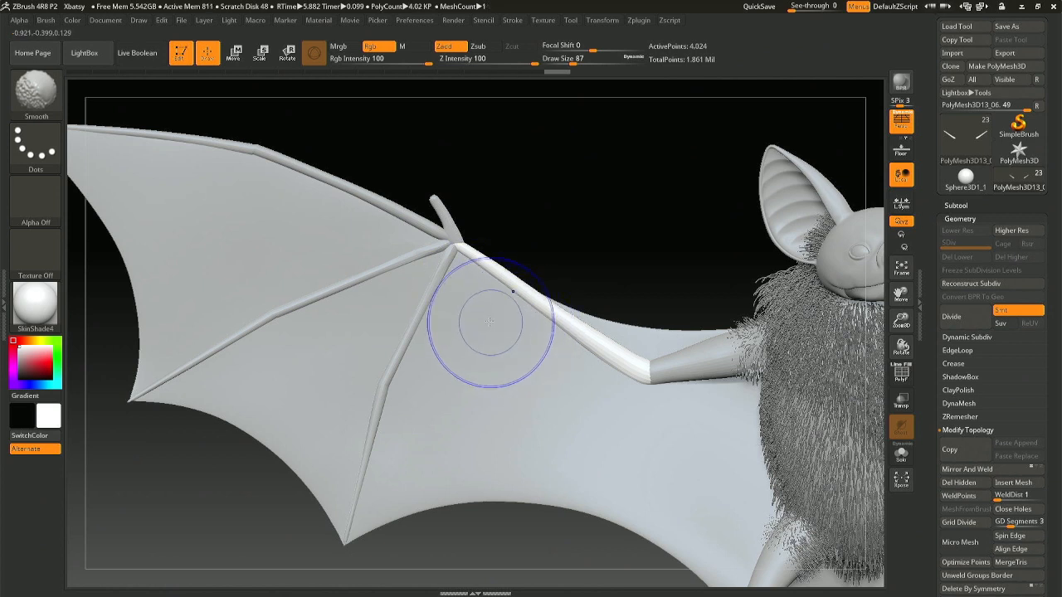
pyautogui.press('shift')
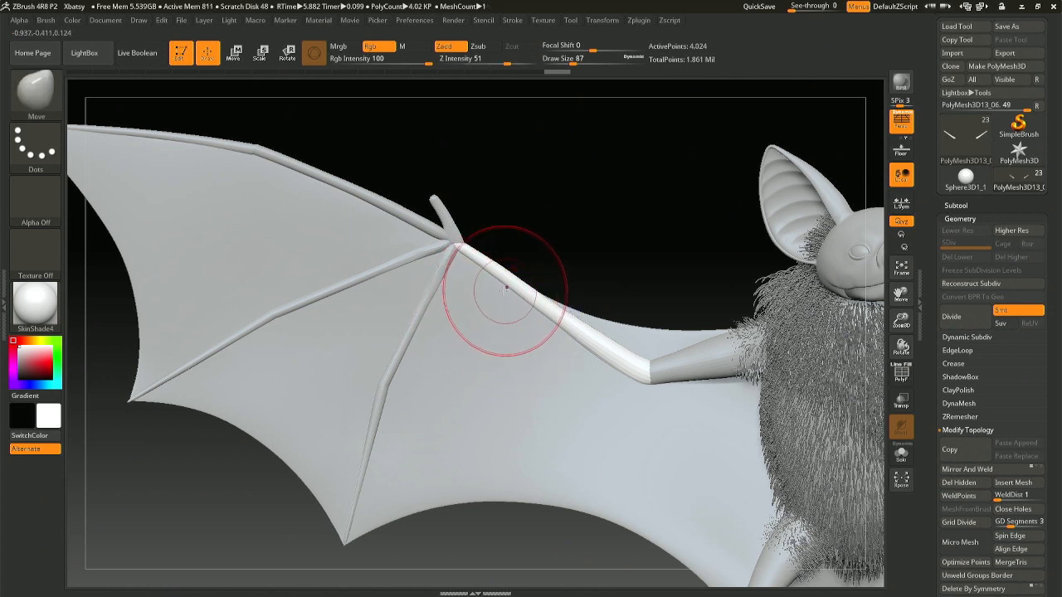
# - Apply the Polish, Polish By Features and Smooth deformations to the forearm
pyautogui.scroll(-5, 1017, 409)
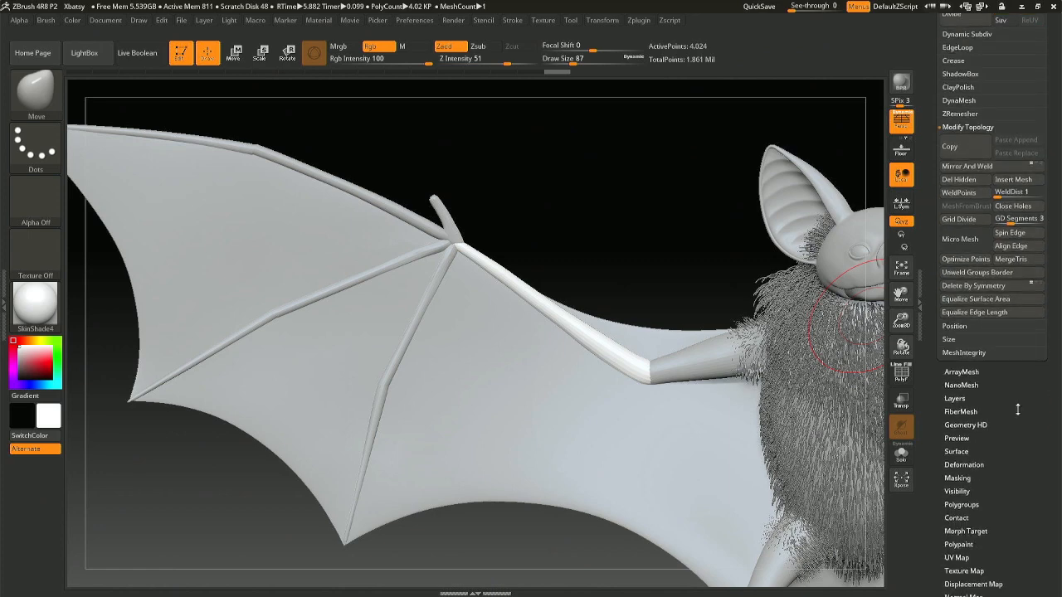
pyautogui.click(964, 464)
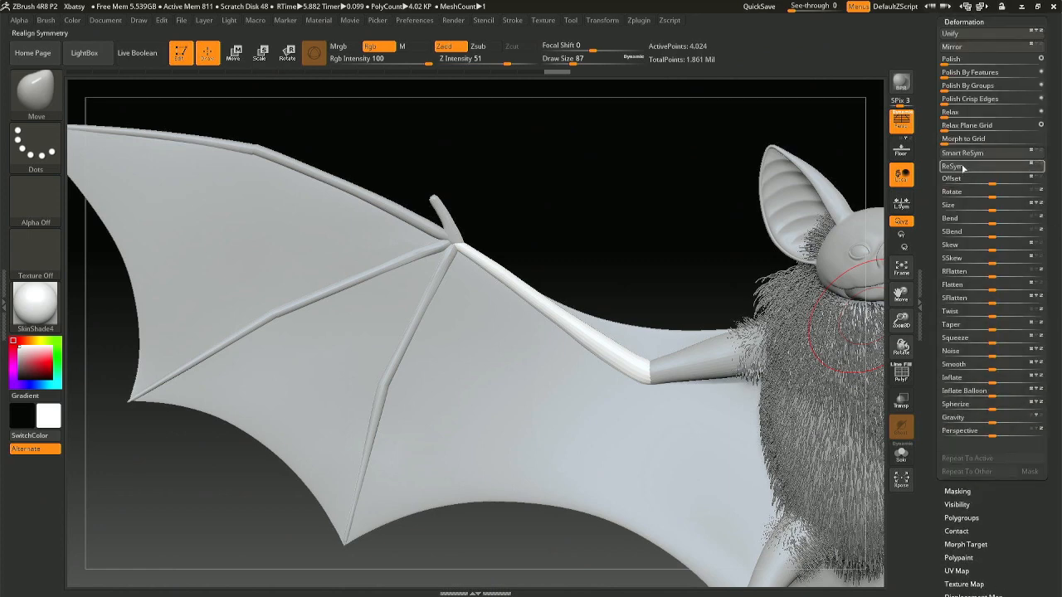
pyautogui.moveTo(936, 157); pyautogui.dragTo(936, 212)
pyautogui.moveTo(944, 113); pyautogui.dragTo(1054, 113)
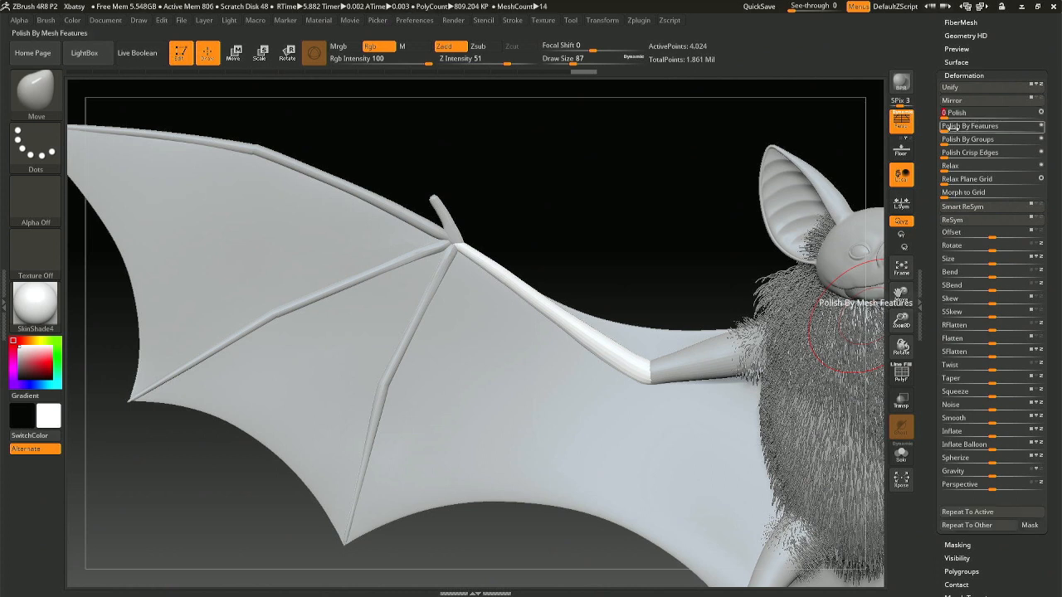
pyautogui.moveTo(946, 128); pyautogui.dragTo(1057, 129)
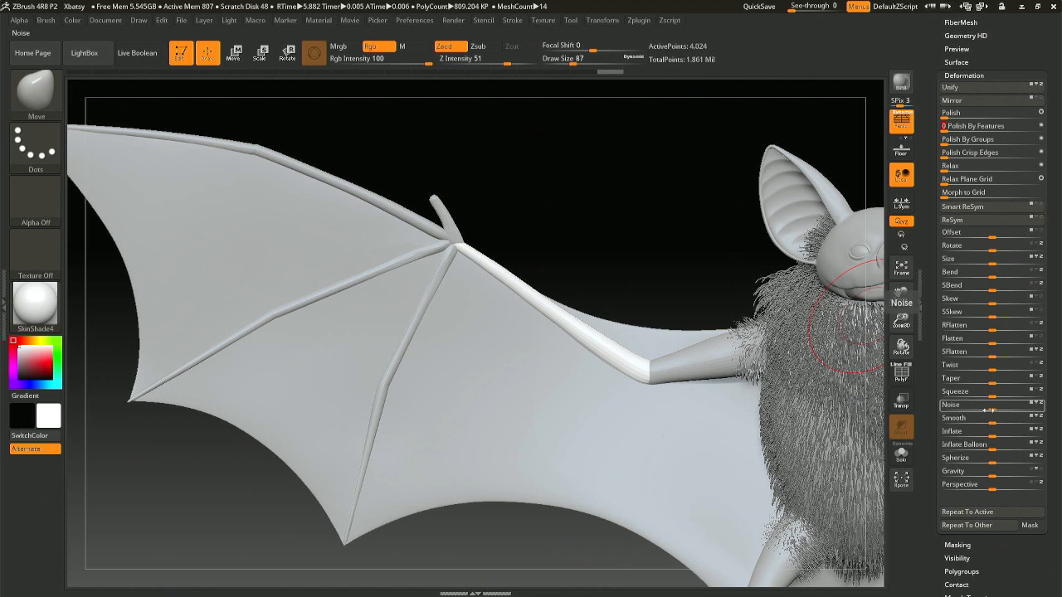
pyautogui.moveTo(991, 421); pyautogui.dragTo(1057, 429)
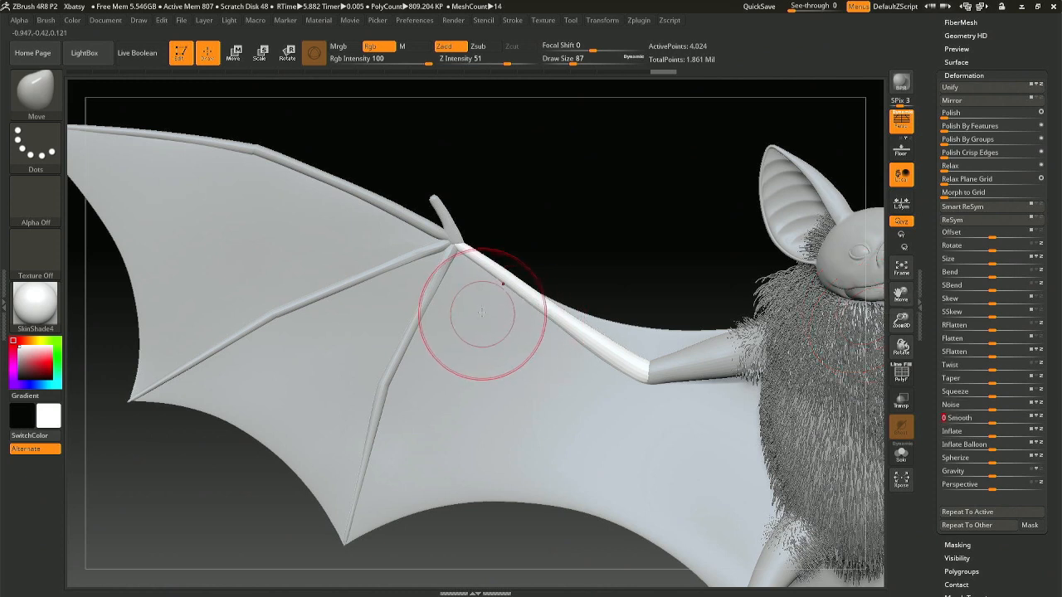
# - With Draw Size 136, isolate the wing's leading-edge finger bone, smooth its wrist end and show the hidden bones again
pyautogui.press('space')
pyautogui.moveTo(484, 312); pyautogui.dragTo(487, 311)
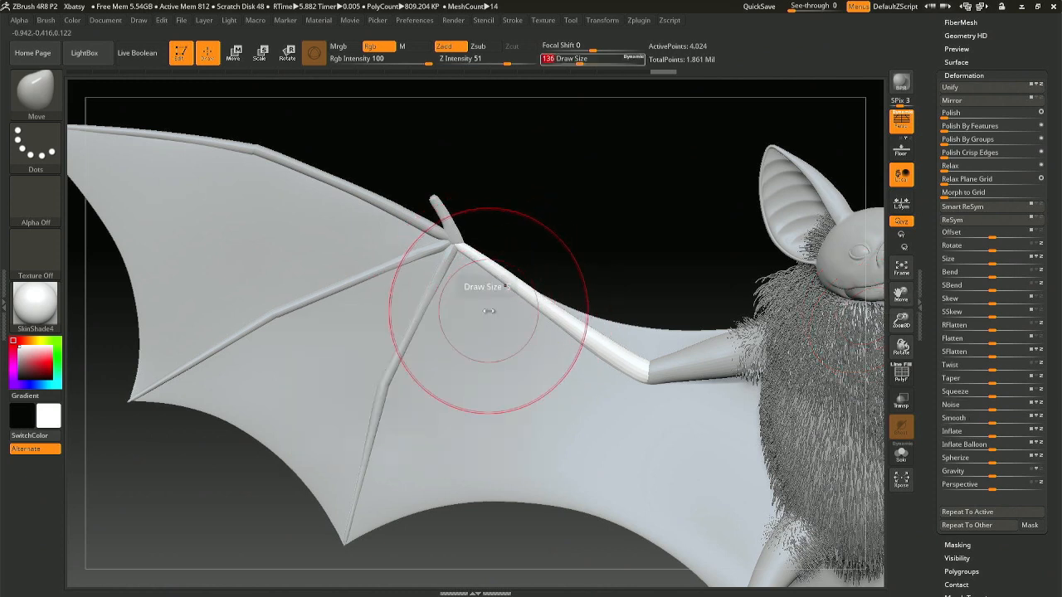
pyautogui.keyDown('alt'); pyautogui.click(434, 229); pyautogui.keyUp('alt')
pyautogui.moveTo(433, 229)
pyautogui.mouseDown(button='right')
pyautogui.moveTo(424, 360)
pyautogui.moveTo(439, 348)
pyautogui.moveTo(440, 249)
pyautogui.moveTo(443, 268)
pyautogui.mouseUp(button='right')
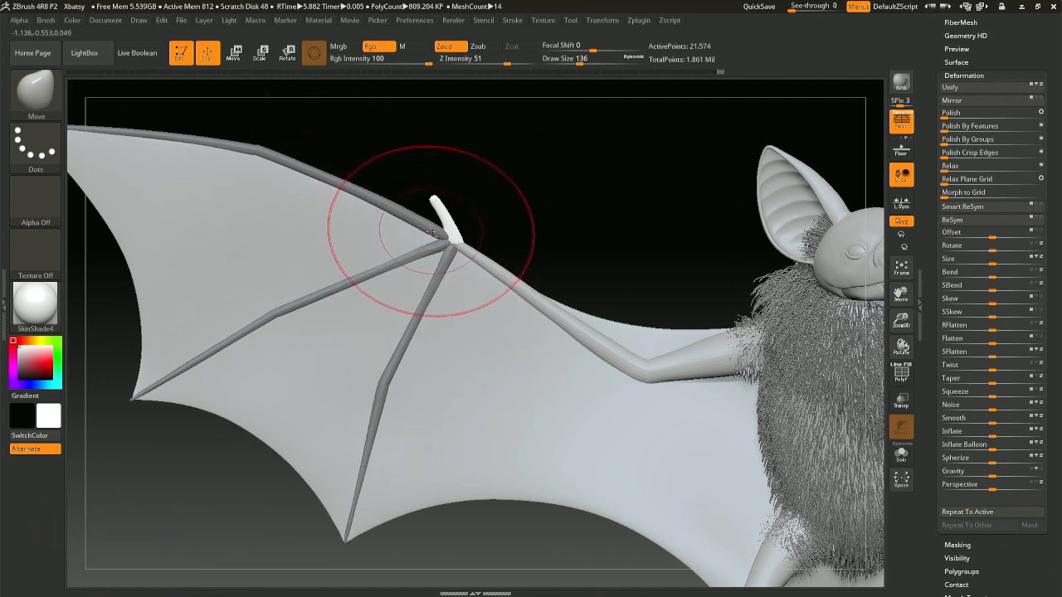
pyautogui.press('ctrl')
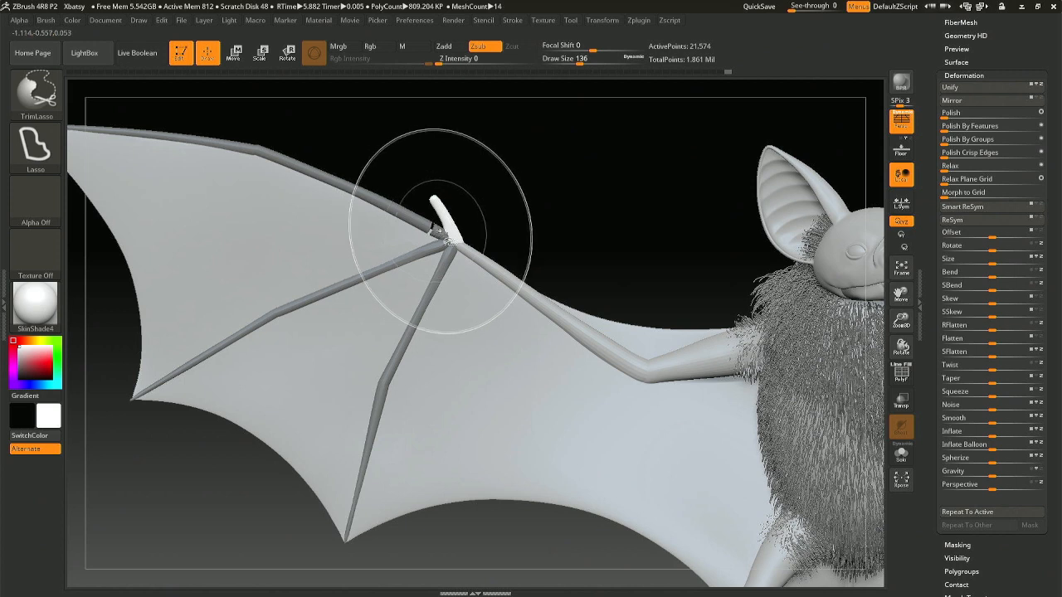
pyautogui.keyDown('ctrl'); pyautogui.keyDown('shift'); pyautogui.click(441, 233); pyautogui.keyUp('shift'); pyautogui.keyUp('ctrl')
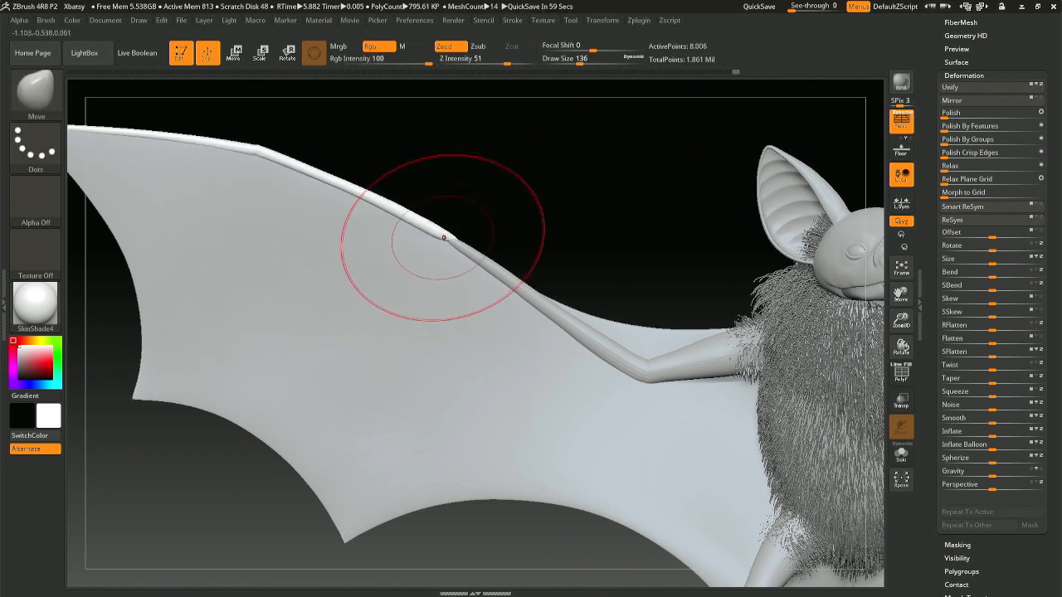
pyautogui.keyDown('shift'); pyautogui.moveTo(443, 238); pyautogui.dragTo(469, 264); pyautogui.keyUp('shift')
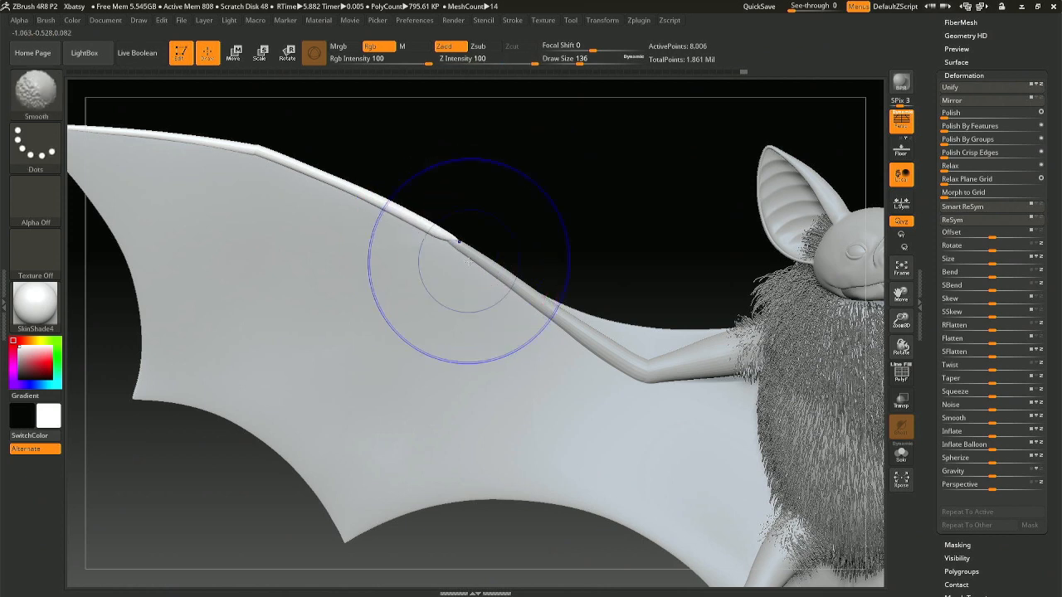
pyautogui.keyDown('ctrl'); pyautogui.keyDown('shift'); pyautogui.click(616, 192); pyautogui.keyUp('shift'); pyautogui.keyUp('ctrl')
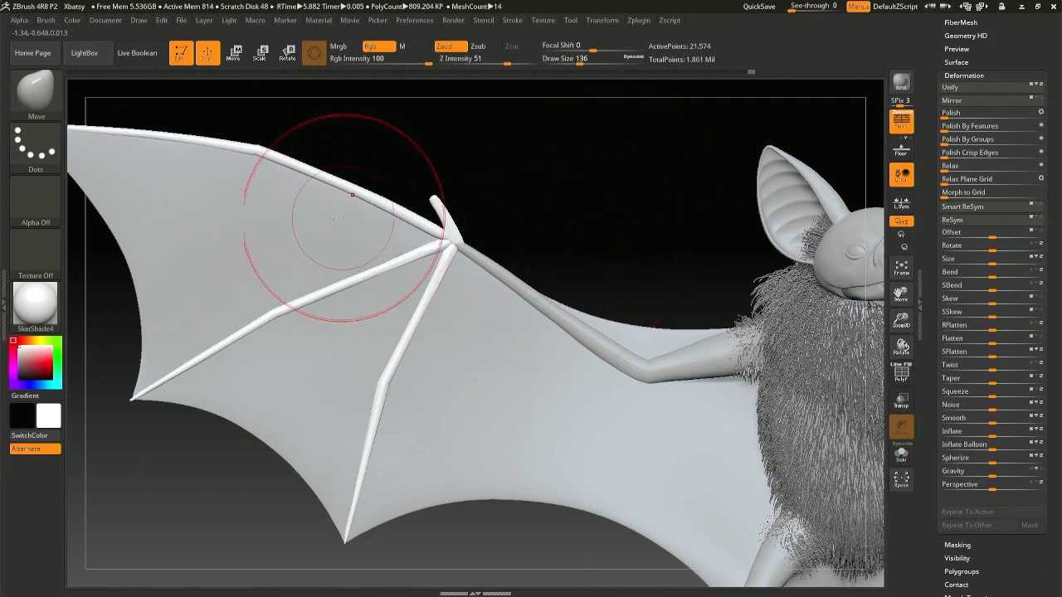
# - Save the bat project under its existing file name
pyautogui.moveTo(246, 181); pyautogui.dragTo(292, 248, button='right')
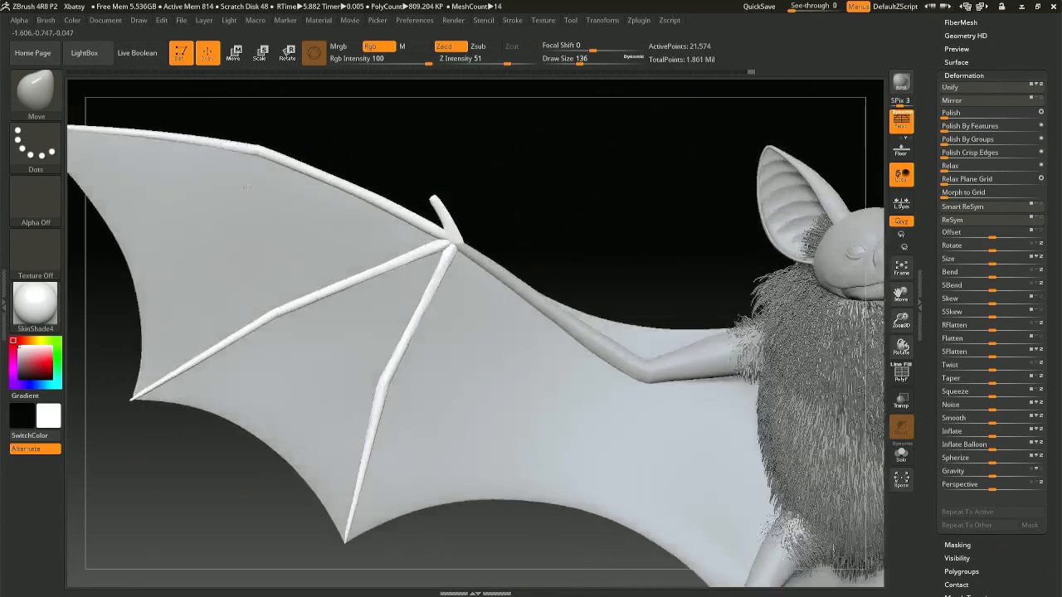
pyautogui.keyDown('alt'); pyautogui.moveTo(507, 439); pyautogui.dragTo(491, 376, button='right'); pyautogui.keyUp('alt')
pyautogui.press('f')
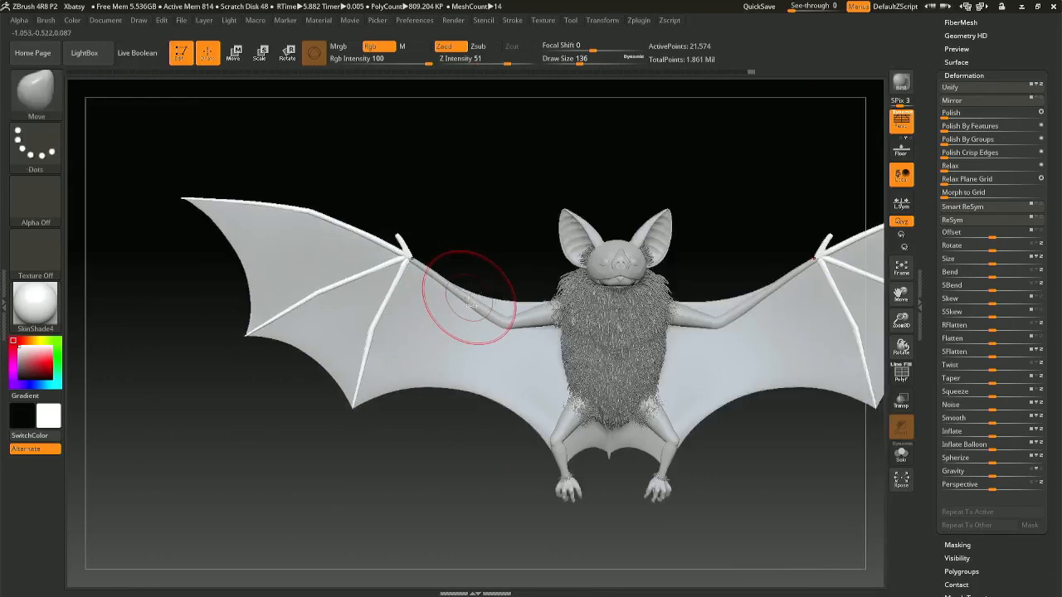
pyautogui.hotkey('ctrl', 's')
pyautogui.press('Return')
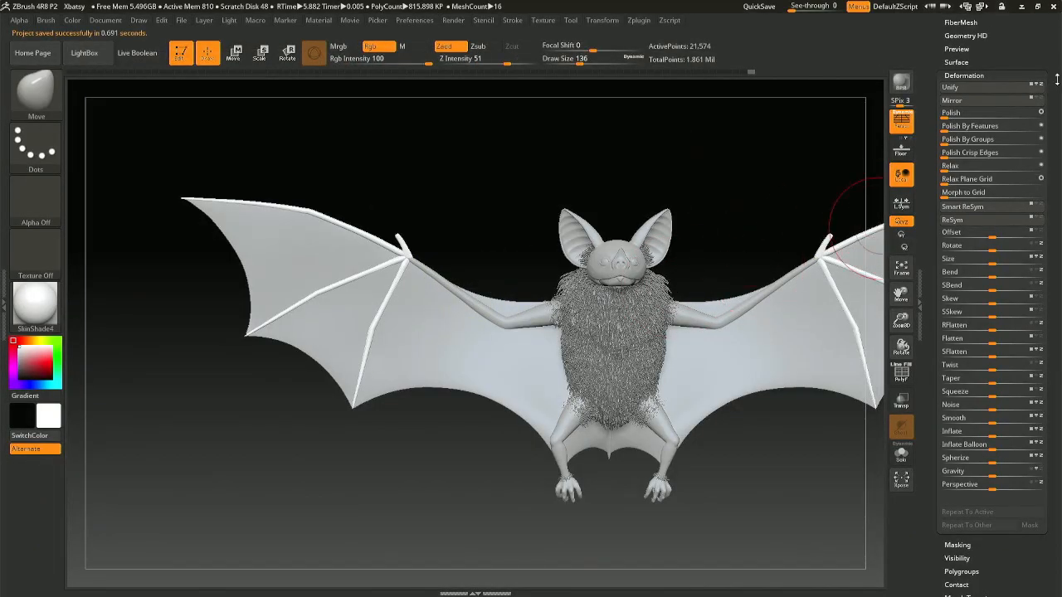
# - Reorder the subtools so PolyMesh3D13_02 sits above the upper arm, forearm and finger bone subtools, and select the upper arm
pyautogui.scroll(3, 1059, 83)
pyautogui.scroll(2, 988, 116)
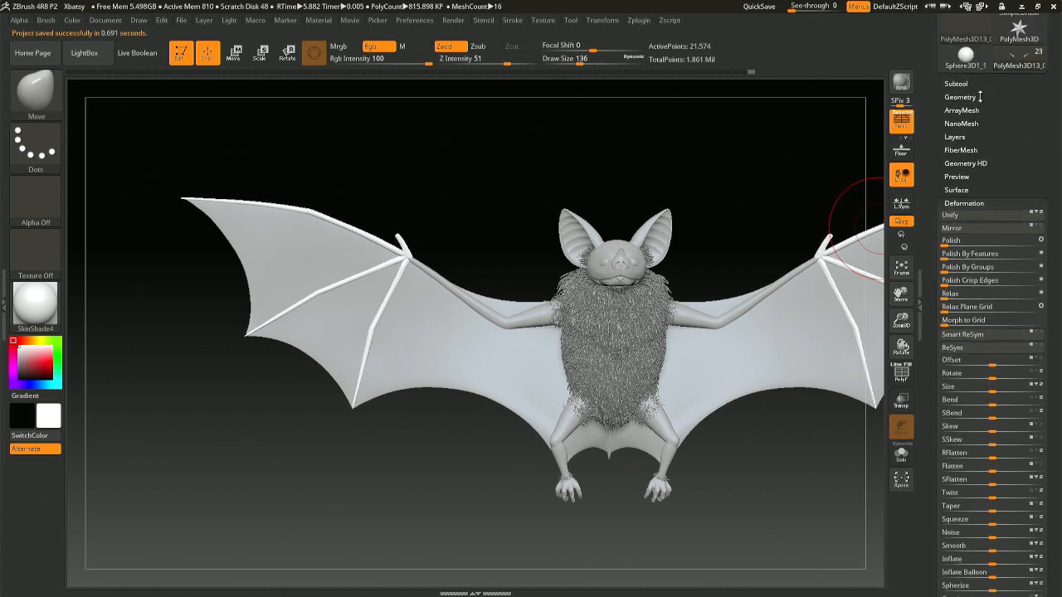
pyautogui.click(978, 97)
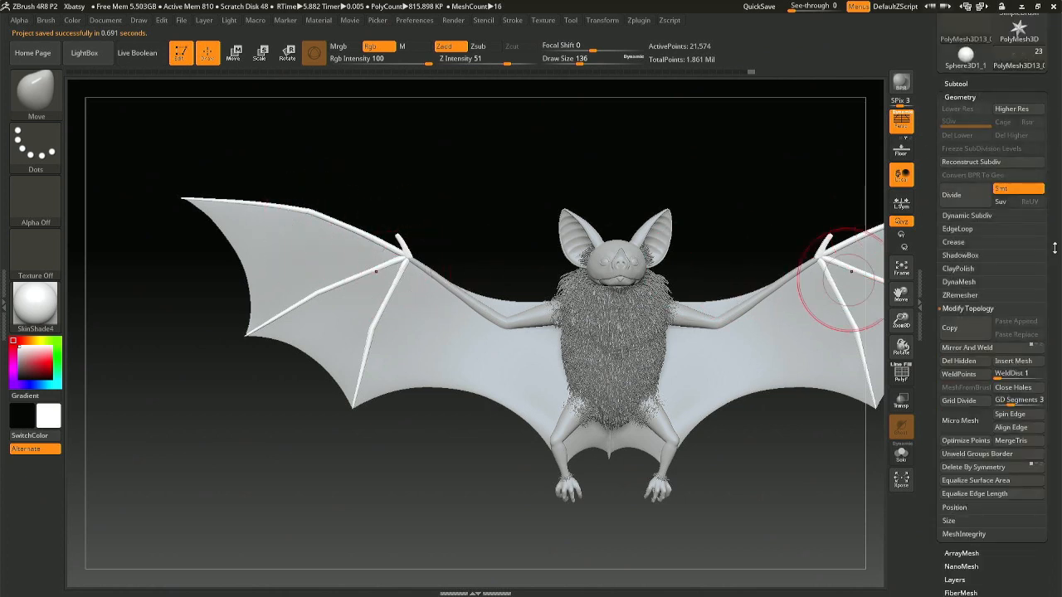
pyautogui.click(957, 84)
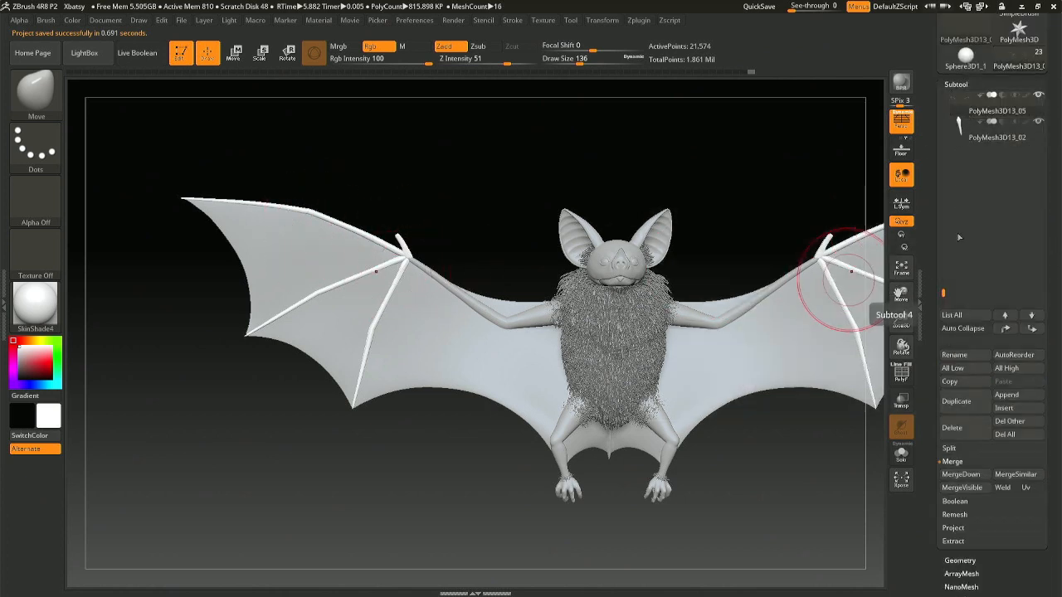
pyautogui.click(963, 138)
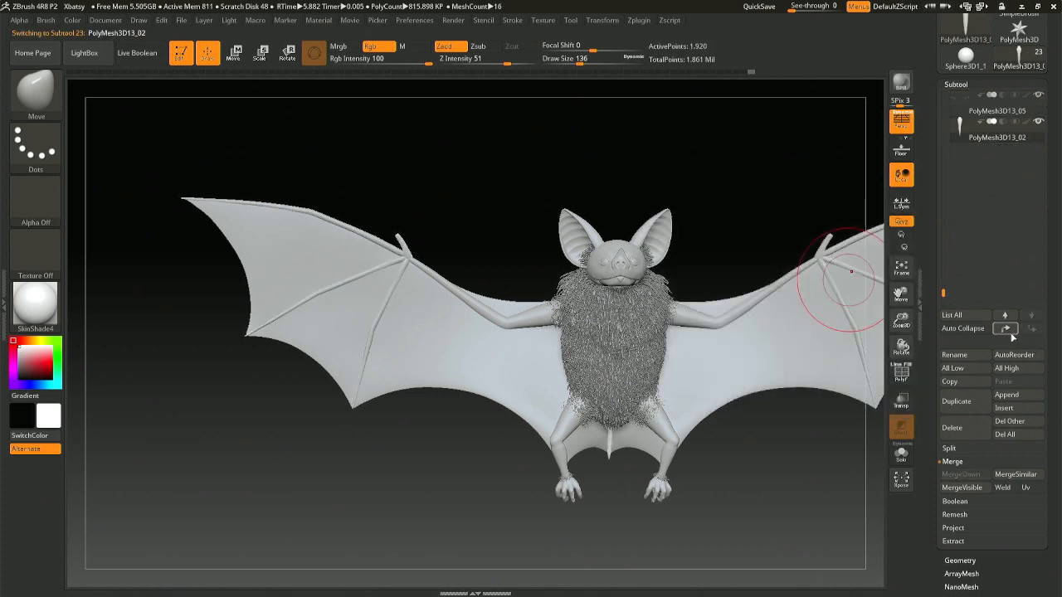
pyautogui.click(1007, 330)
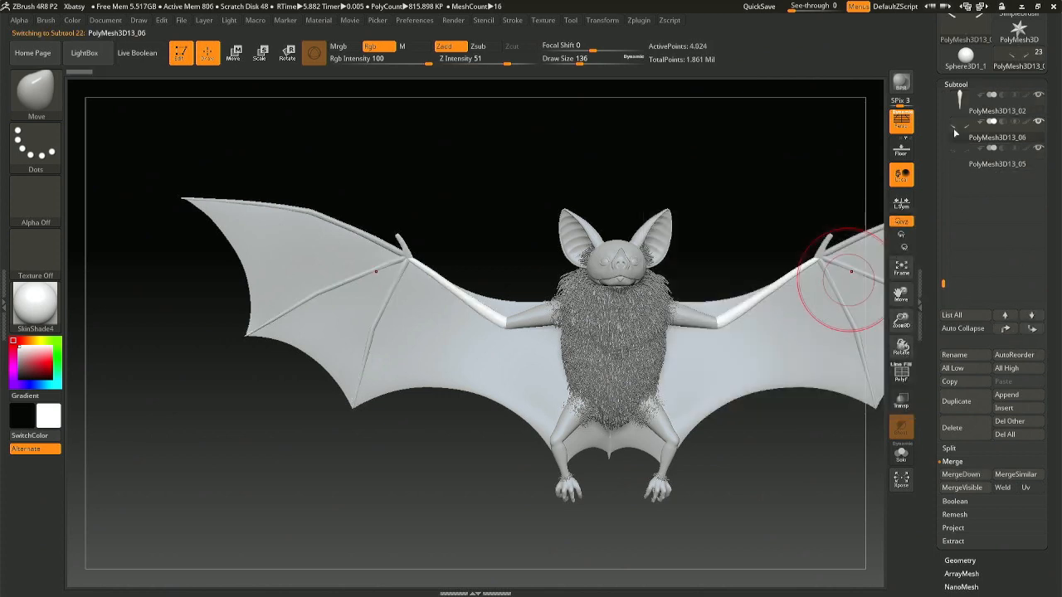
pyautogui.click(950, 157)
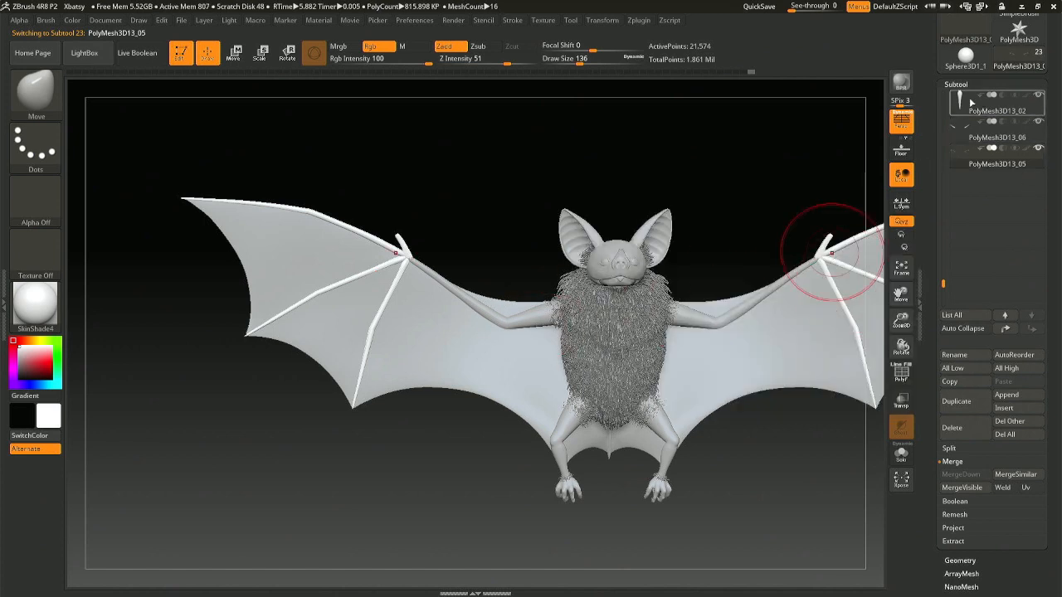
pyautogui.click(971, 103)
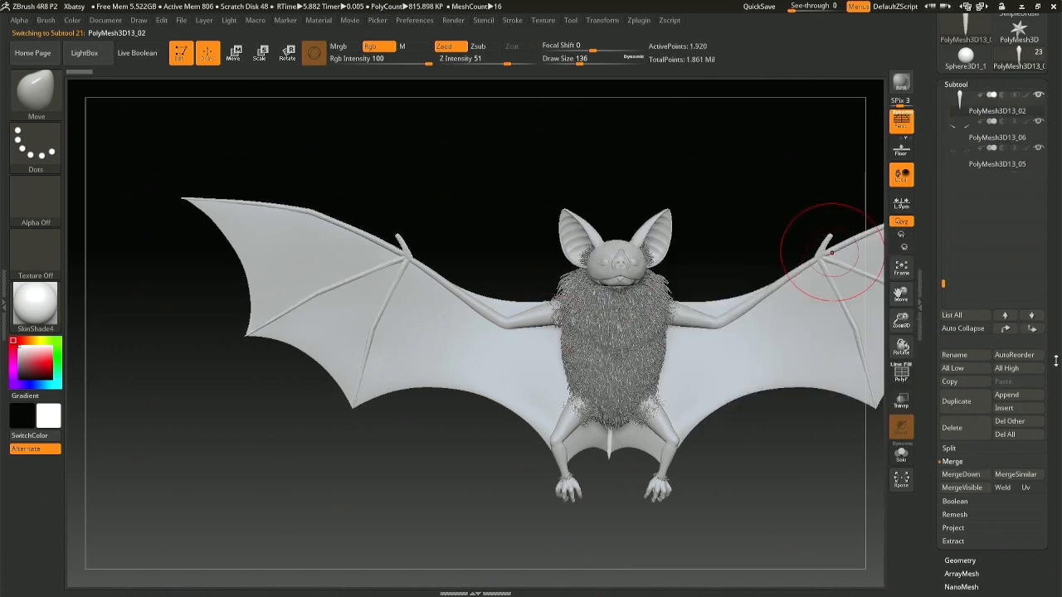
pyautogui.click(1032, 316)
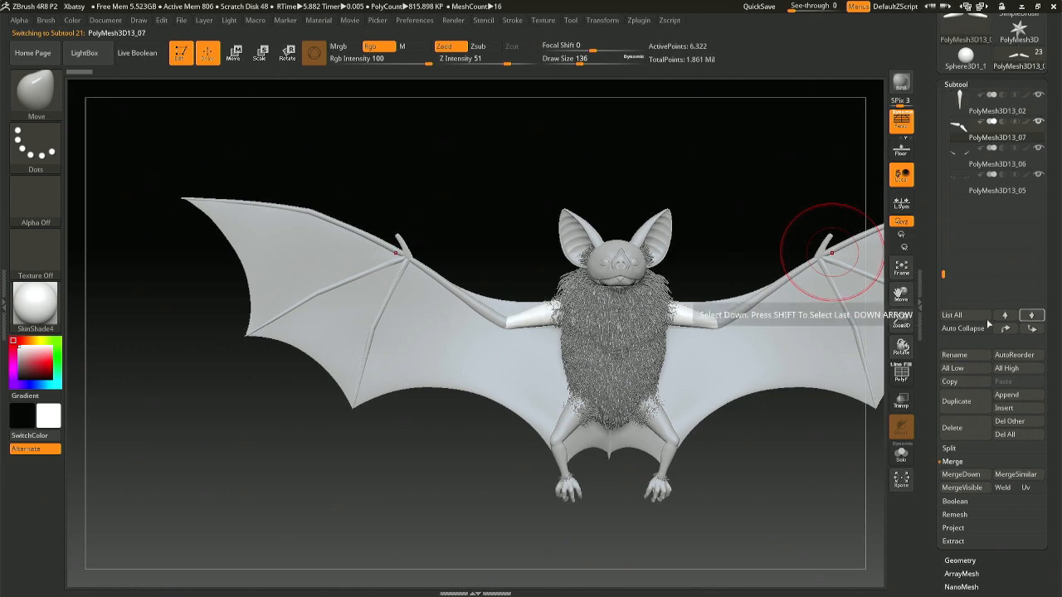
# - Save the bat project and merge the upper arm, forearm and finger bones into one subtool
pyautogui.hotkey('ctrl', 's')
pyautogui.press('Return')
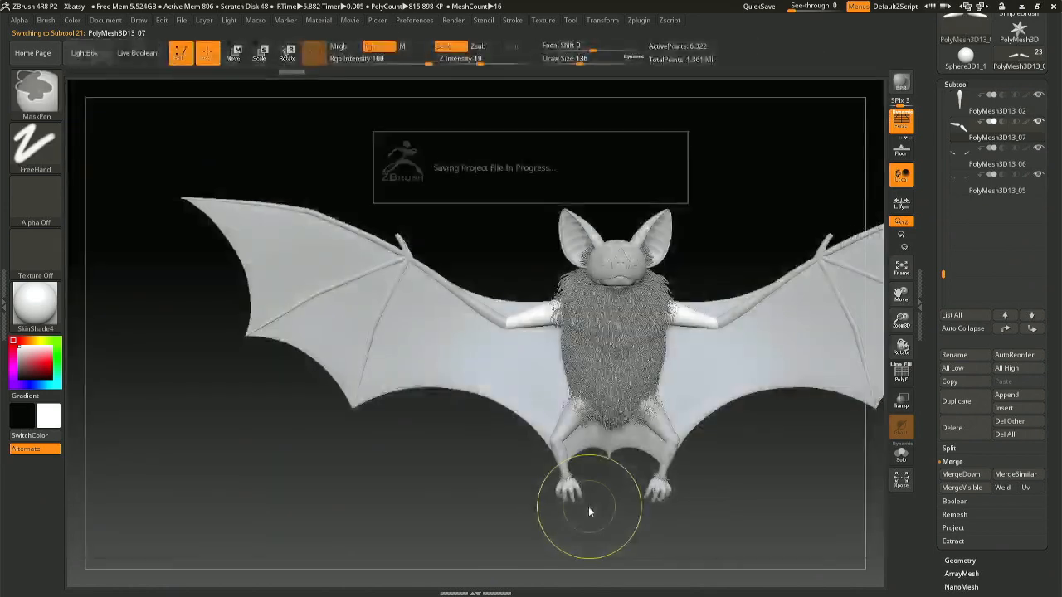
pyautogui.click(959, 473)
pyautogui.click(931, 496)
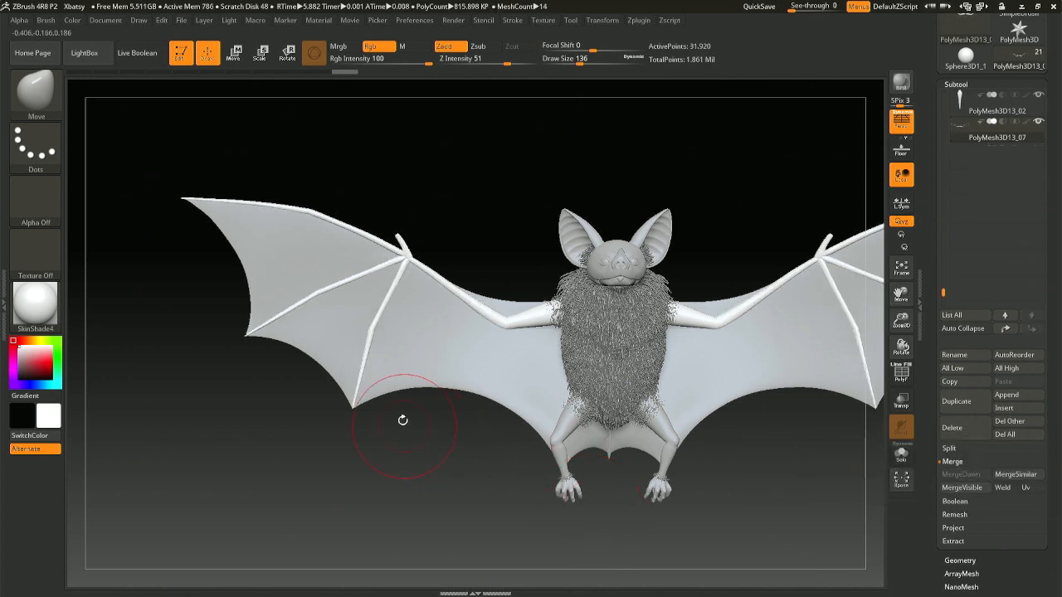
# - Adjust the bone ends meeting at the wrist with Move Topological, undoing an unwanted change and reducing Draw Size from 71 to 39
pyautogui.moveTo(387, 246)
pyautogui.keyDown('ctrl'); pyautogui.mouseDown(button='right')
pyautogui.moveTo(408, 315)
pyautogui.moveTo(412, 223)
pyautogui.moveTo(450, 241)
pyautogui.moveTo(432, 254)
pyautogui.moveTo(403, 332)
pyautogui.mouseUp(button='right'); pyautogui.keyUp('ctrl')
pyautogui.press('b')
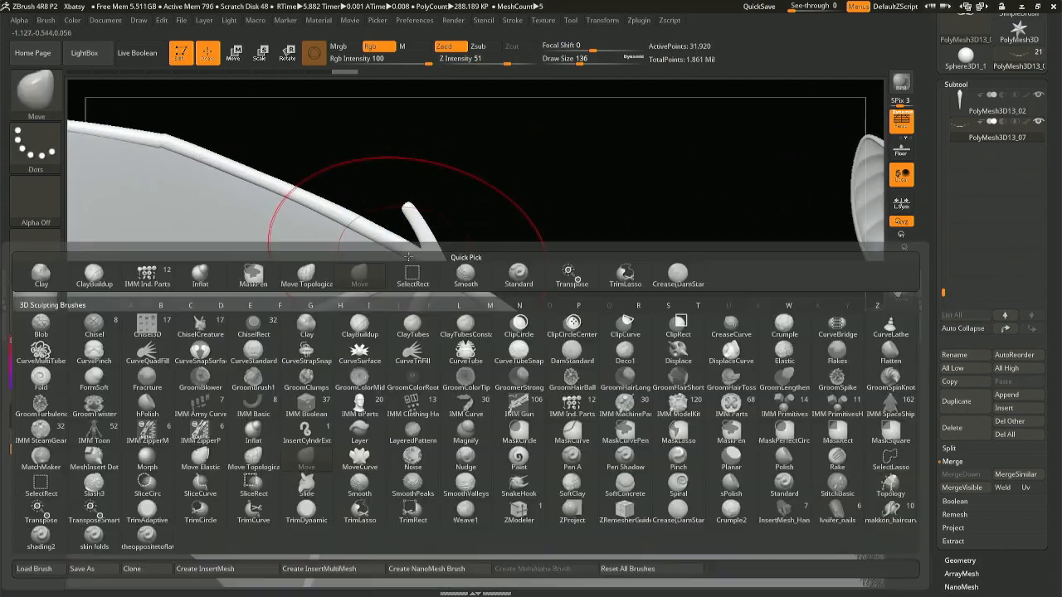
pyautogui.press('m')
pyautogui.press('t')
pyautogui.press('space')
pyautogui.moveTo(415, 256); pyautogui.dragTo(405, 256)
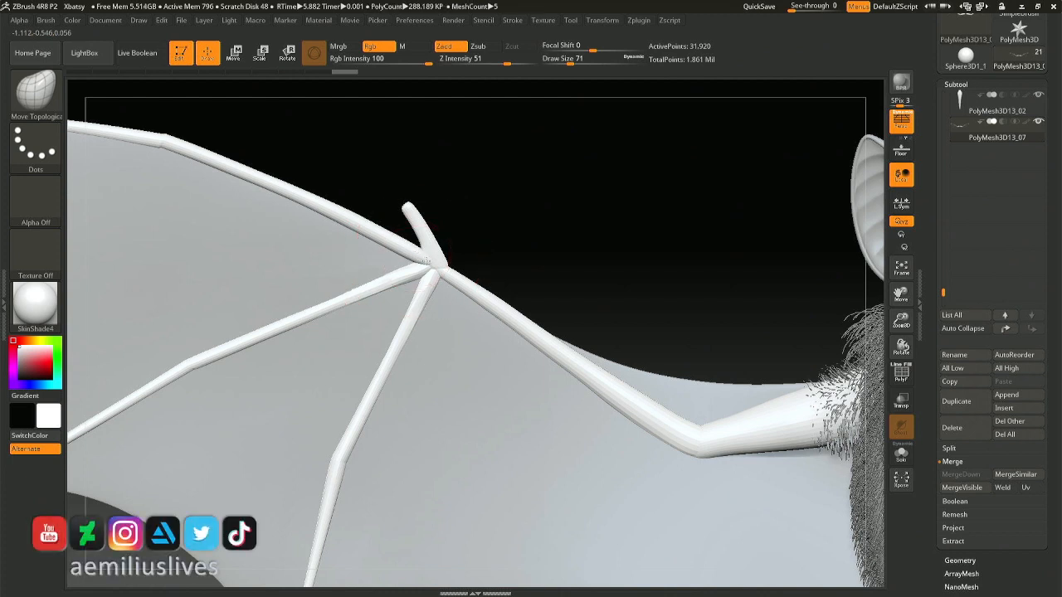
pyautogui.keyDown('ctrl'); pyautogui.click(427, 262); pyautogui.keyUp('ctrl')
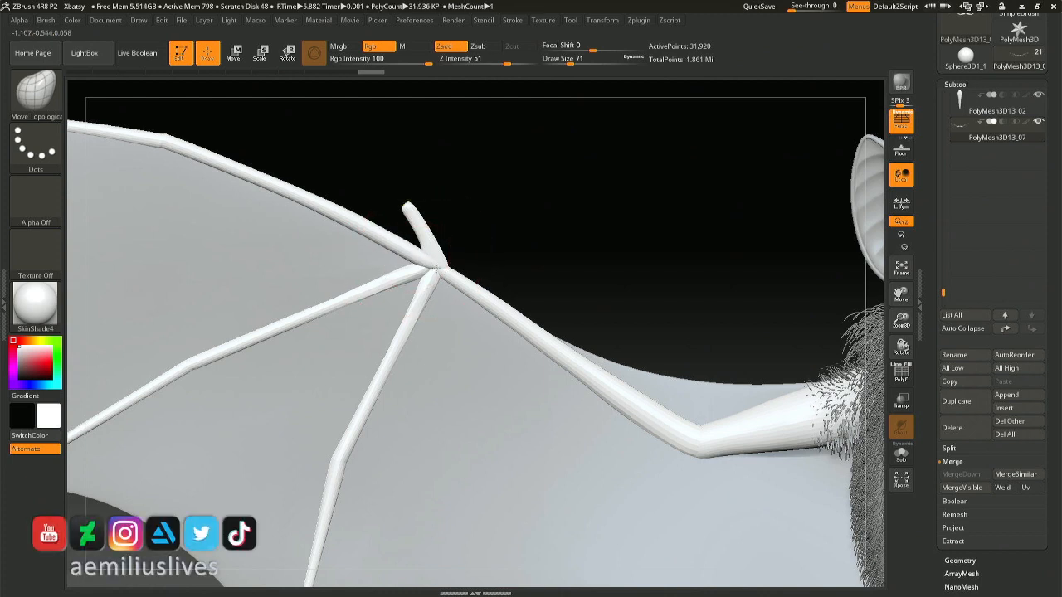
pyautogui.hotkey('ctrl', 'z')
pyautogui.moveTo(452, 232); pyautogui.dragTo(433, 404)
pyautogui.moveTo(416, 299); pyautogui.dragTo(422, 253, button='right')
pyautogui.press('space')
pyautogui.moveTo(427, 268); pyautogui.dragTo(431, 270)
pyautogui.moveTo(431, 268)
pyautogui.mouseDown(button='right')
pyautogui.moveTo(438, 62)
pyautogui.moveTo(465, 124)
pyautogui.mouseUp(button='right')
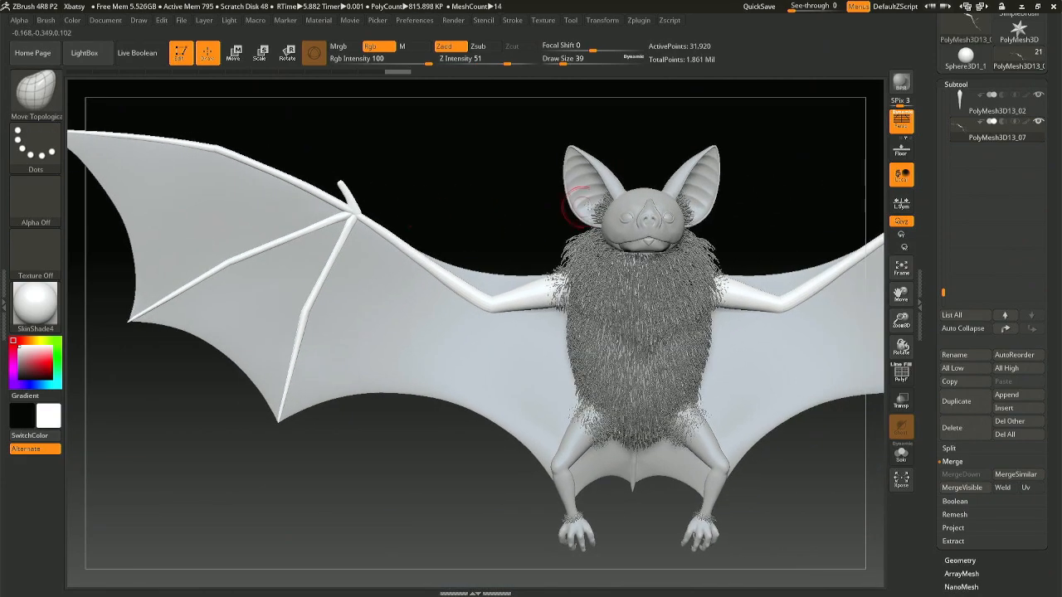
# - Save the project over the existing Xbatsy.ZPR file
pyautogui.press('ctrl')
pyautogui.hotkey('ctrl', 's')
pyautogui.press('Return')
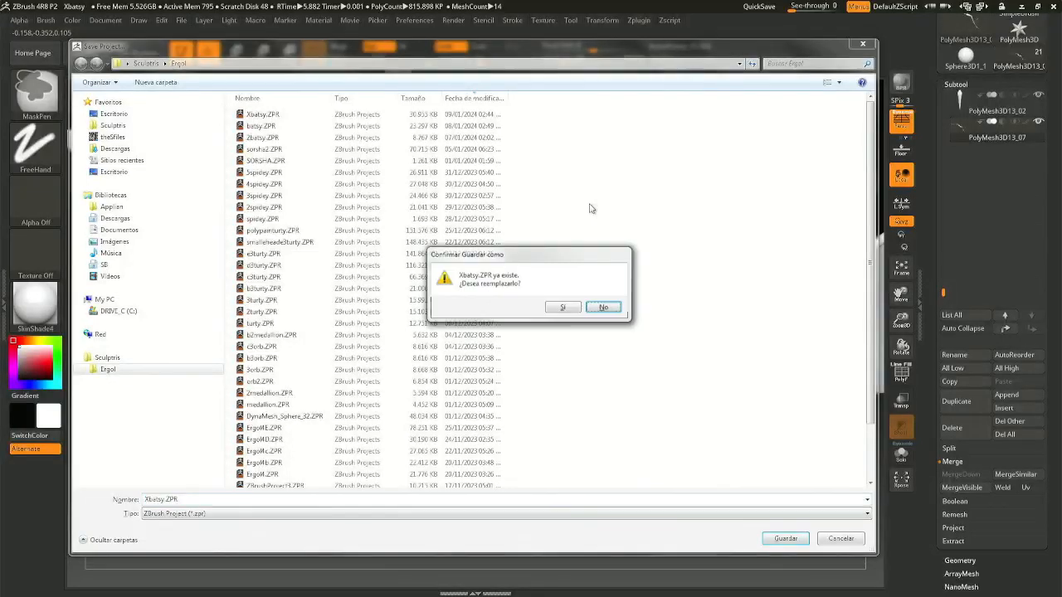
pyautogui.press('Return')
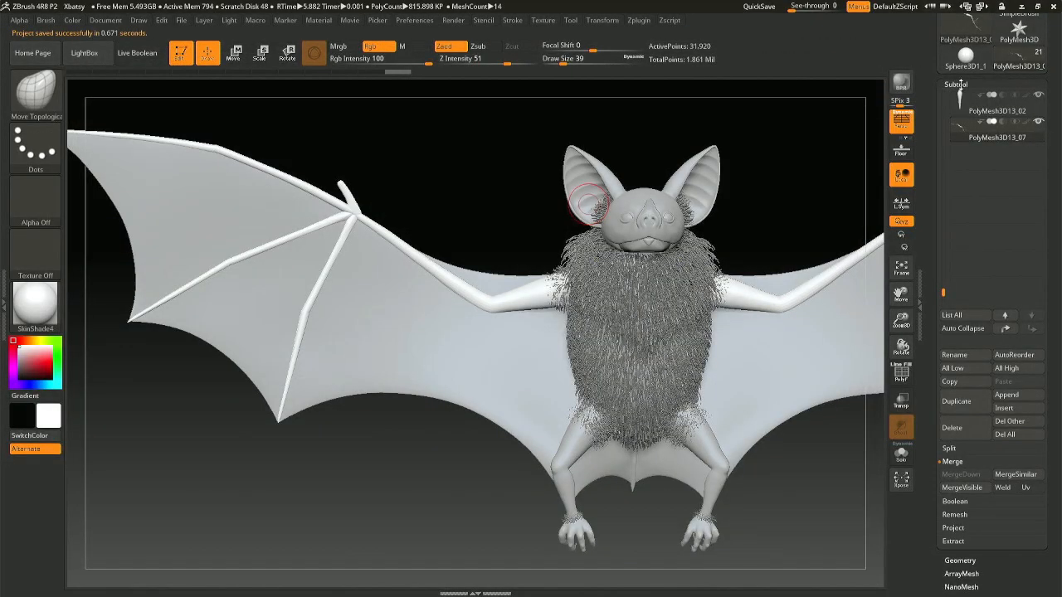
# - Fuse the merged wing bones with DynaMesh at Resolution 1064, and turn DynaMesh mode off
pyautogui.click(956, 84)
pyautogui.click(959, 97)
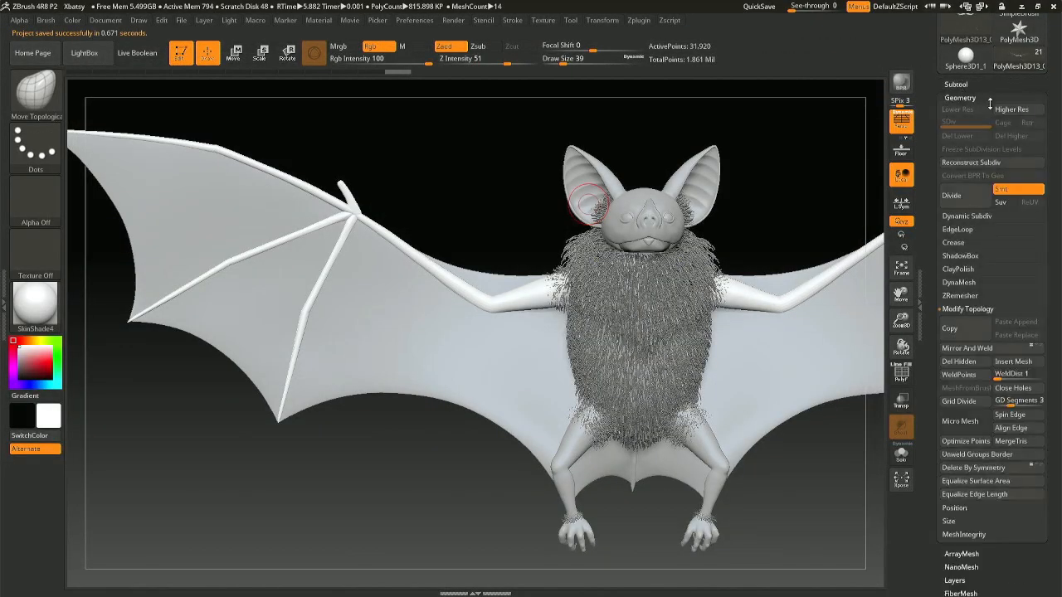
pyautogui.click(959, 283)
pyautogui.moveTo(957, 321); pyautogui.dragTo(971, 323)
pyautogui.click(959, 302)
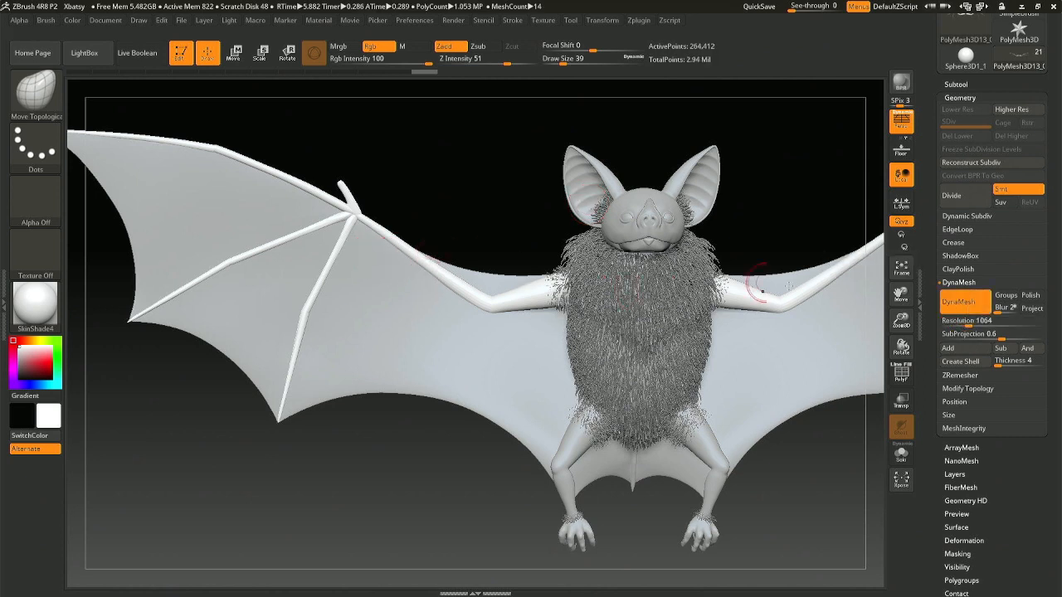
pyautogui.click(972, 304)
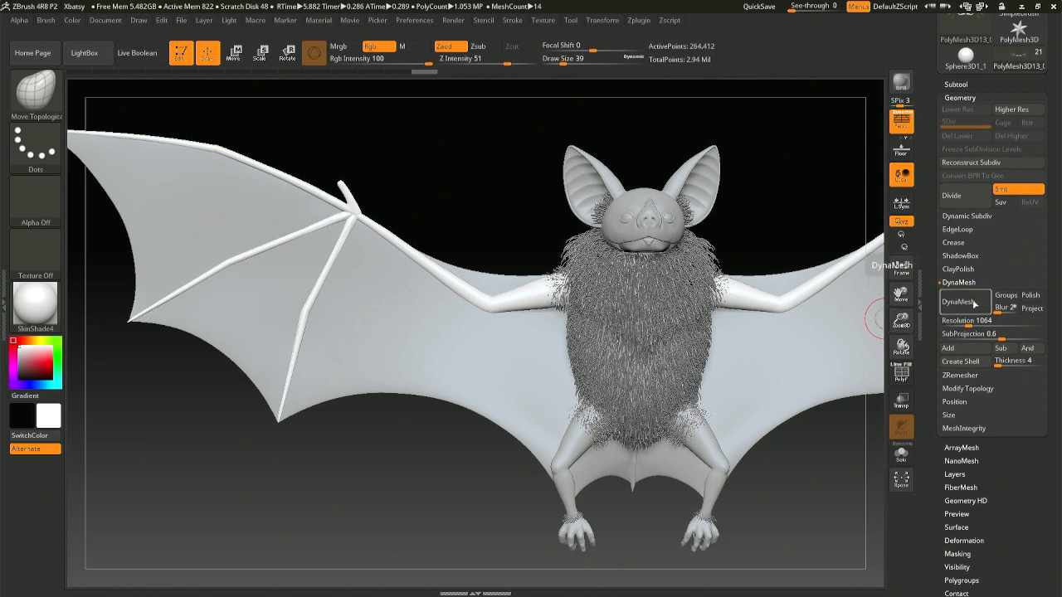
# - ZRemesh the fused wing bones with a Target Polygons Count of 8.02244
pyautogui.click(962, 376)
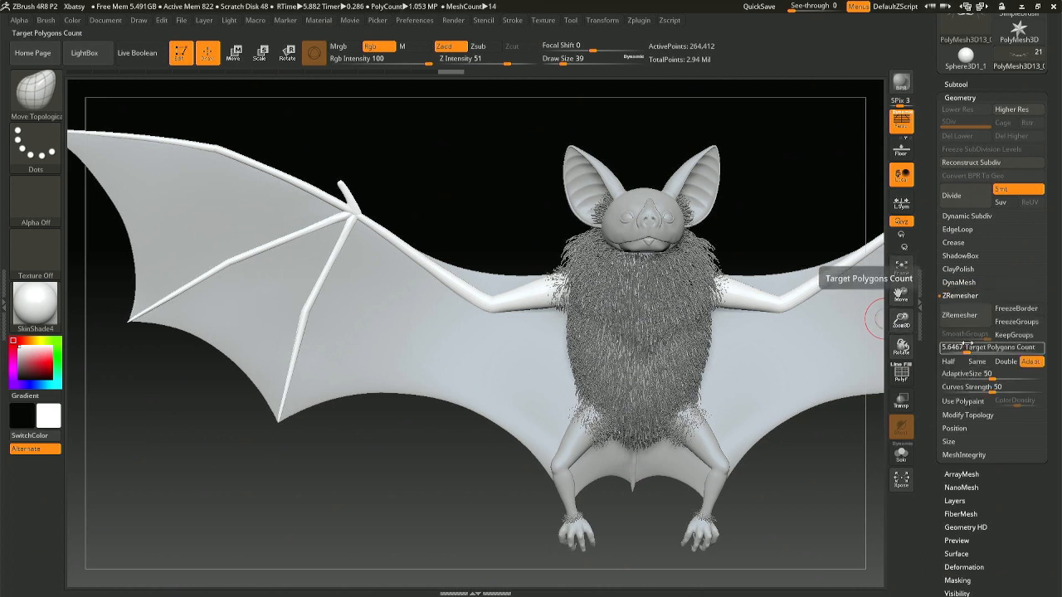
pyautogui.moveTo(967, 348); pyautogui.dragTo(969, 347)
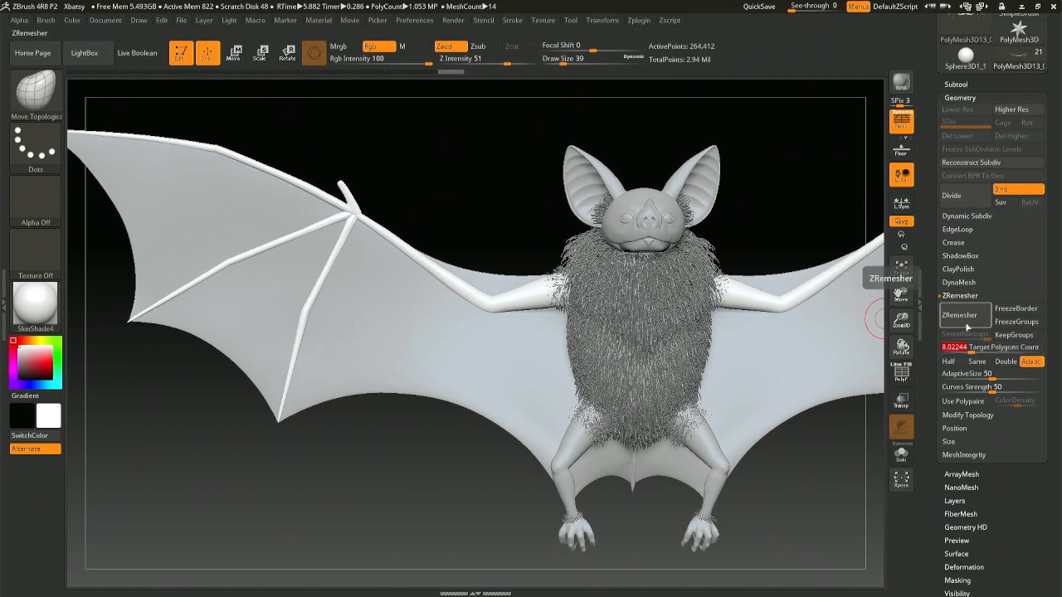
pyautogui.click(967, 327)
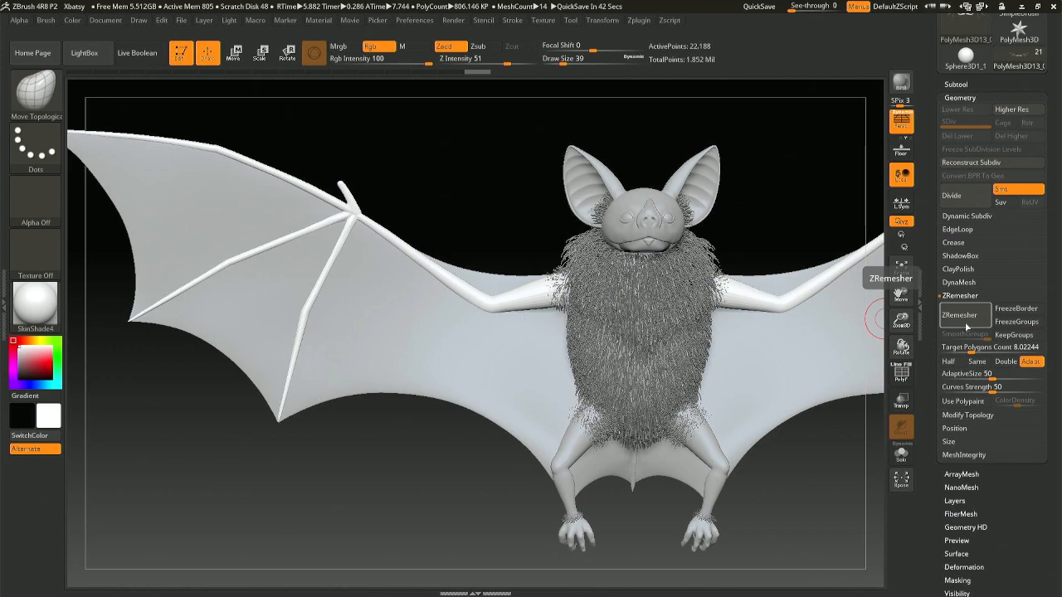
# - Try reshaping the lower finger bone with the Move brush at Draw Size 104, and inspect the opposite wing
pyautogui.moveTo(520, 296)
pyautogui.mouseDown(button='right')
pyautogui.moveTo(498, 362)
pyautogui.moveTo(481, 312)
pyautogui.moveTo(486, 142)
pyautogui.moveTo(378, 240)
pyautogui.moveTo(410, 290)
pyautogui.moveTo(400, 257)
pyautogui.mouseUp(button='right')
pyautogui.press('space')
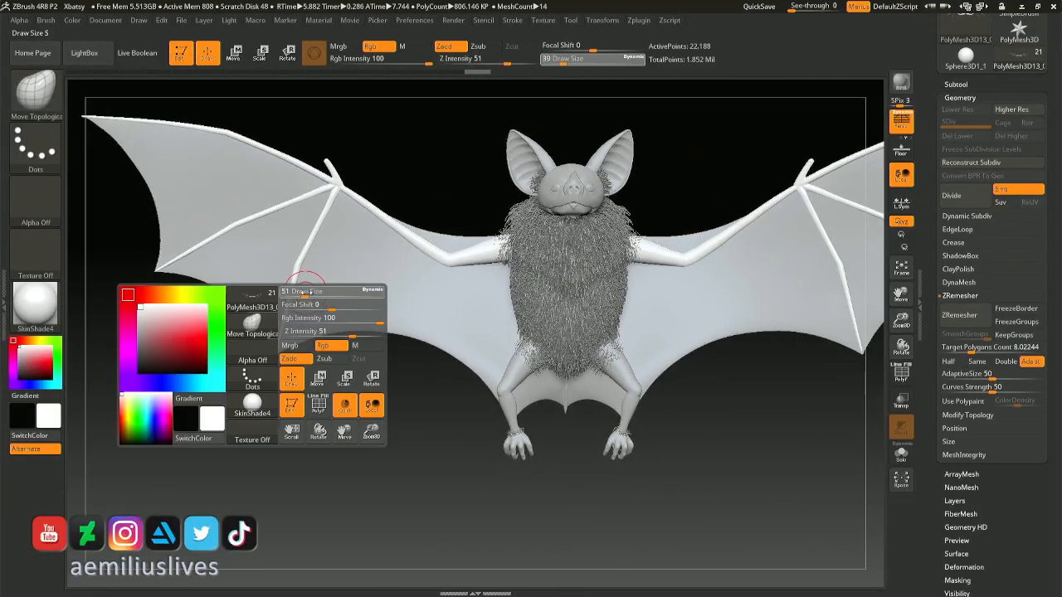
pyautogui.moveTo(305, 289); pyautogui.dragTo(308, 302)
pyautogui.press('space')
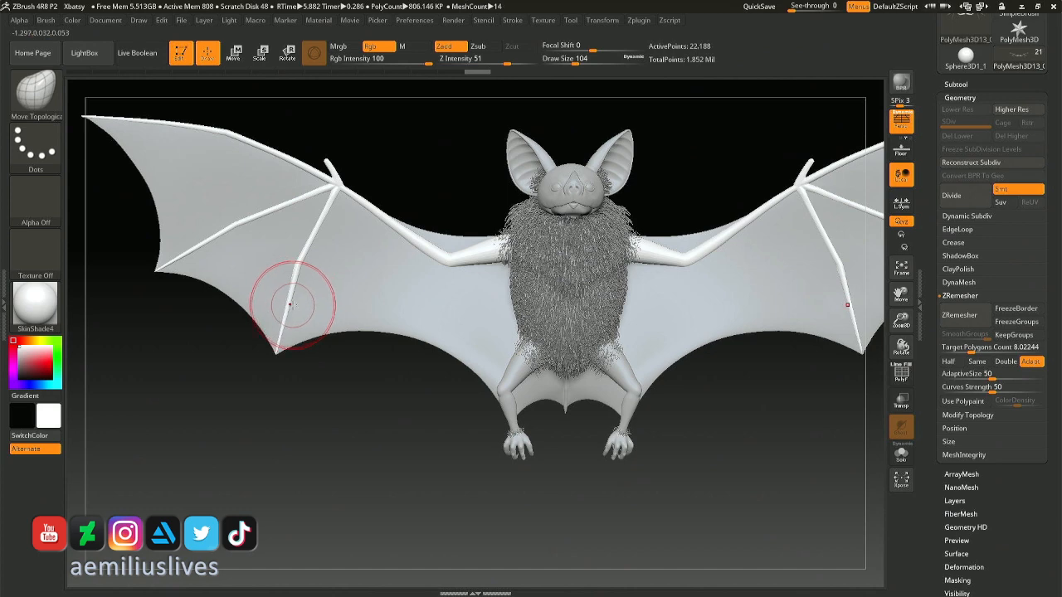
pyautogui.press('b')
pyautogui.press('m')
pyautogui.press('v')
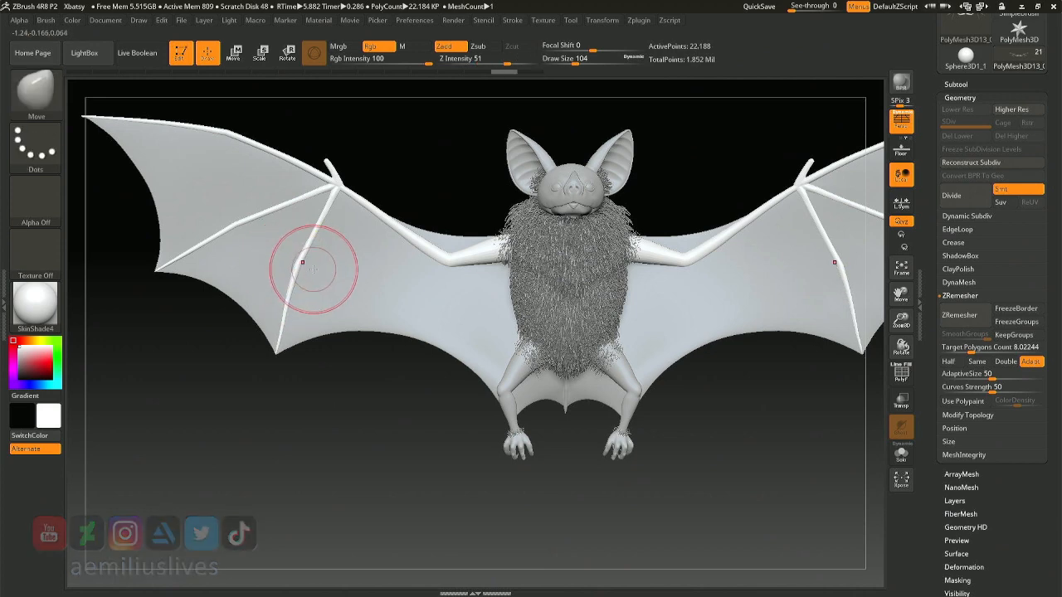
pyautogui.moveTo(312, 260); pyautogui.dragTo(564, 267, button='right')
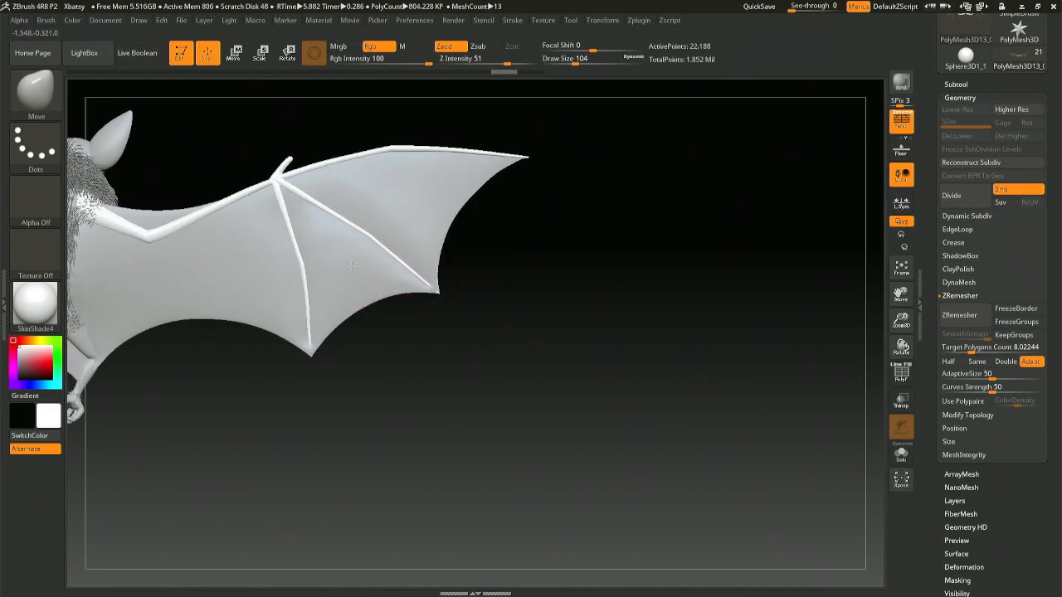
pyautogui.moveTo(352, 264); pyautogui.dragTo(275, 166, button='right')
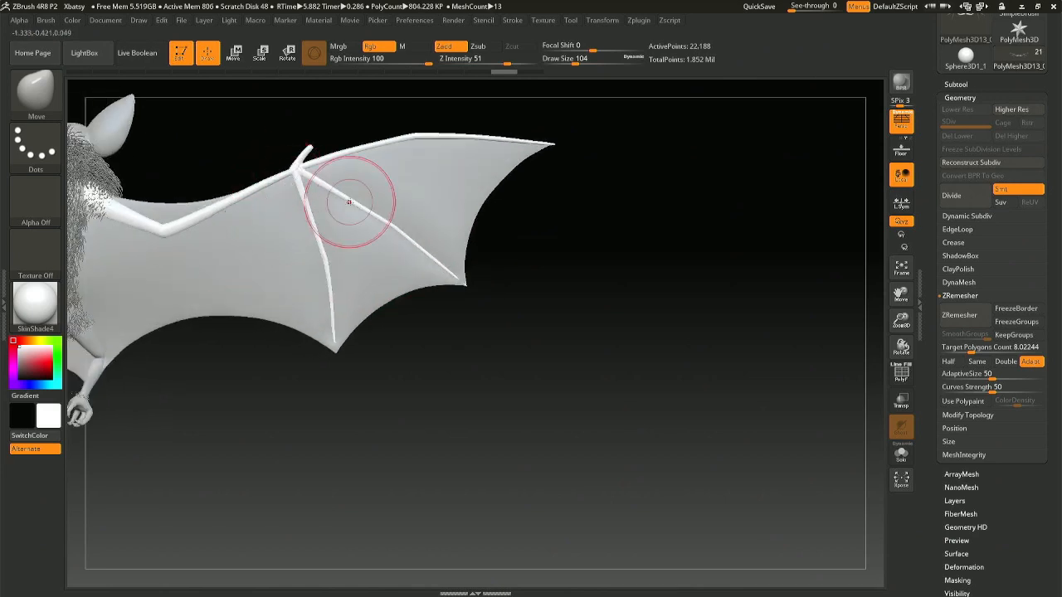
# - Try the Polish and Polish By Features deformations on the remeshed wing bones
pyautogui.click(960, 97)
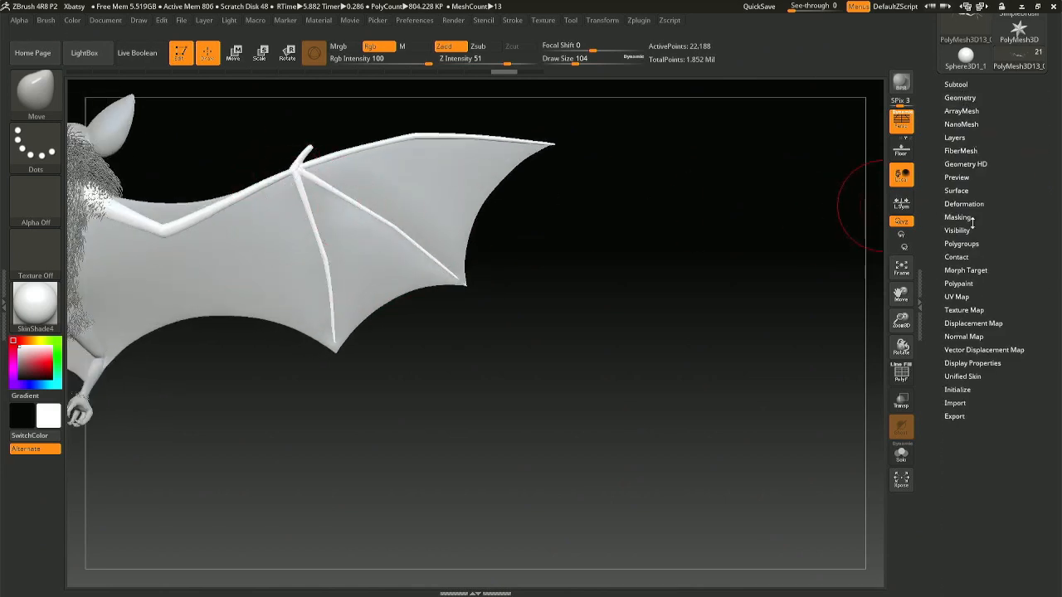
pyautogui.click(963, 204)
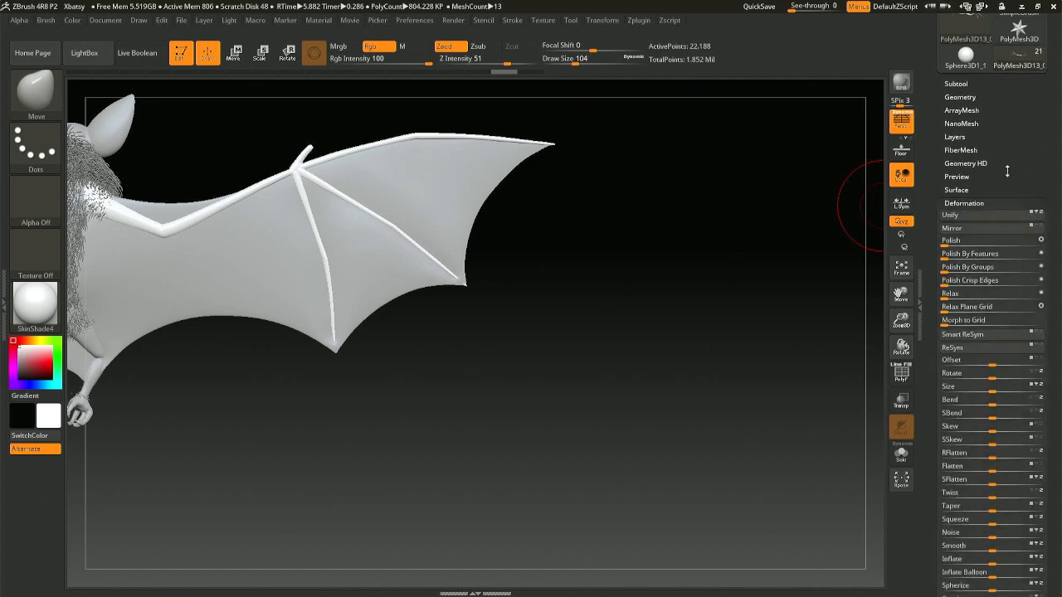
pyautogui.click(969, 241)
pyautogui.moveTo(969, 241); pyautogui.dragTo(968, 240)
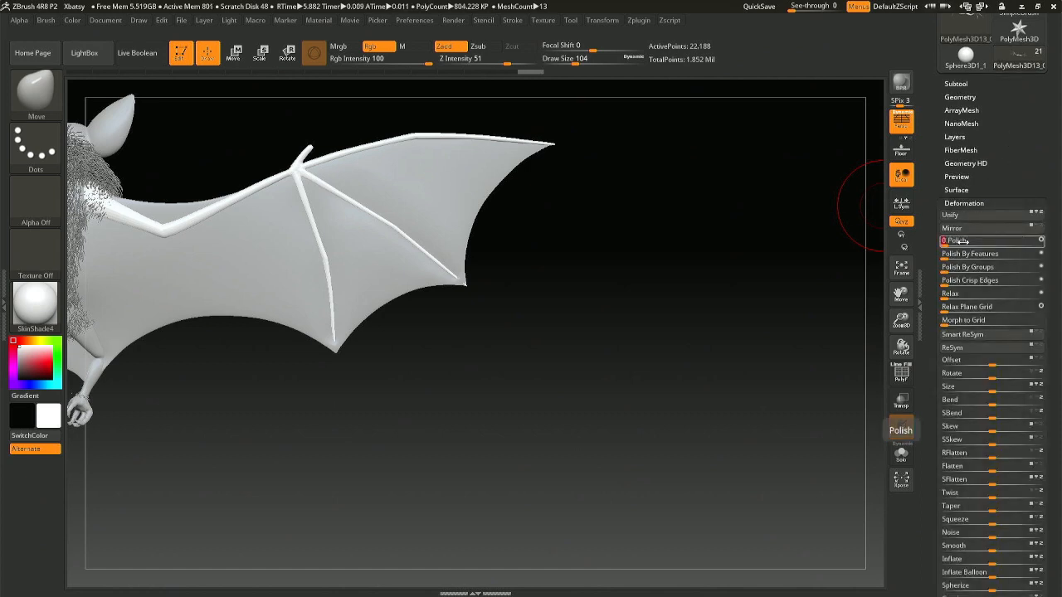
pyautogui.click(974, 255)
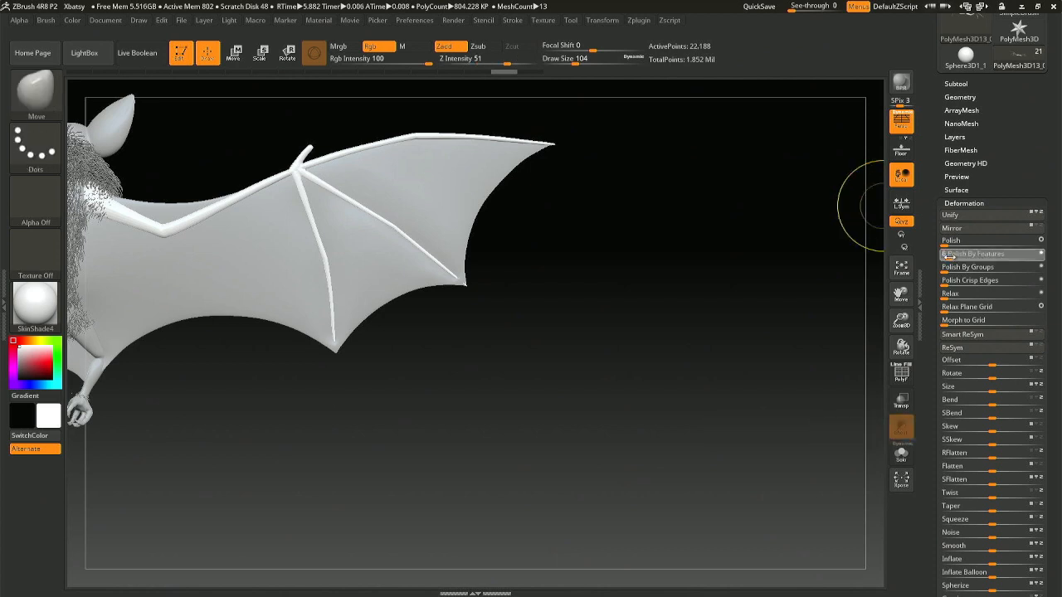
pyautogui.click(950, 257)
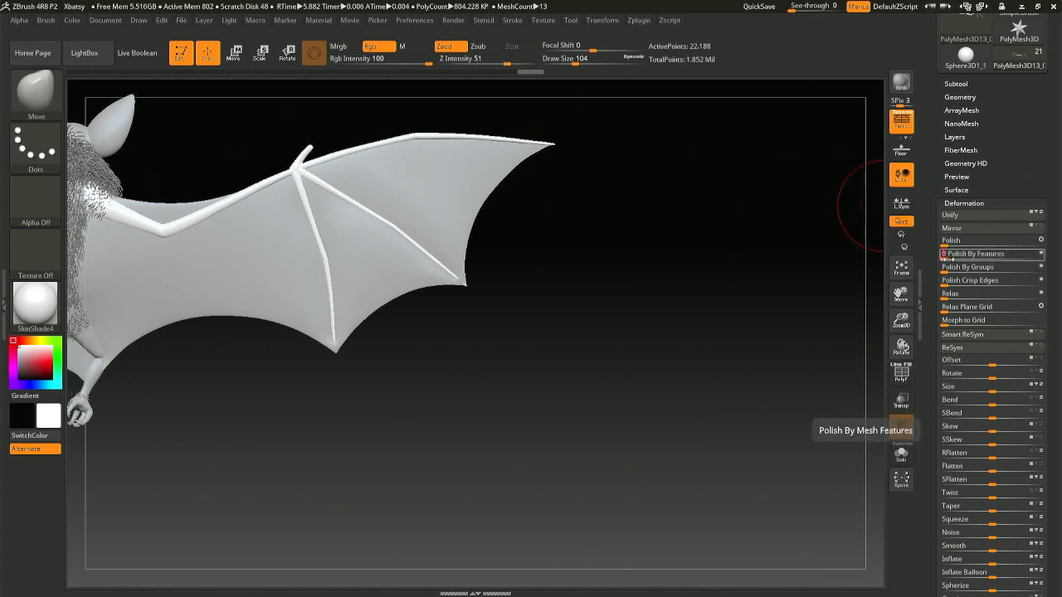
# - Undo the trial edits and apply the Polish deformation to the remeshed wing bones
pyautogui.press('ctrl')
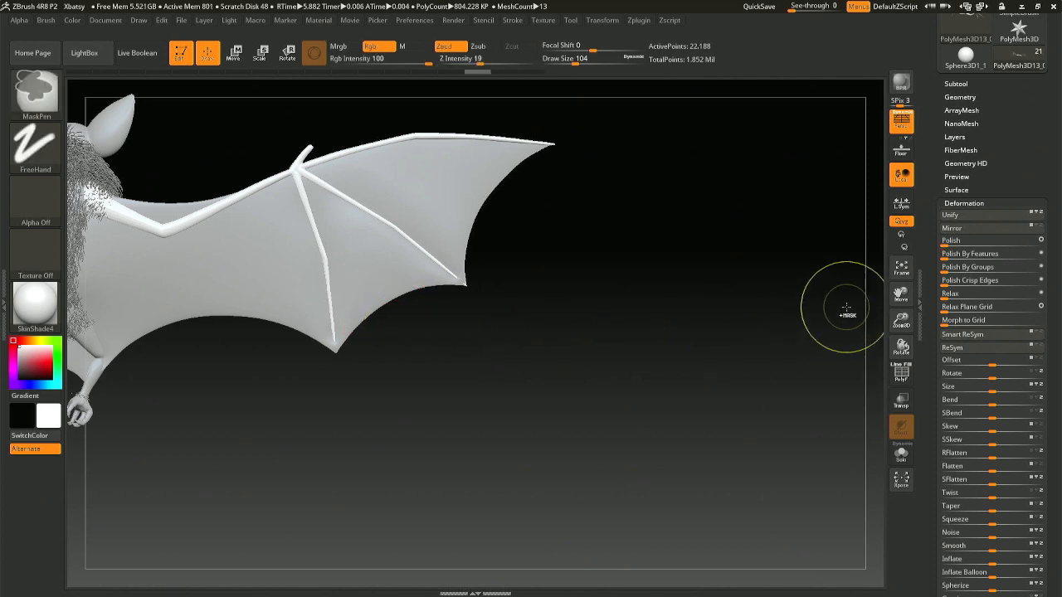
pyautogui.press('ctrl')
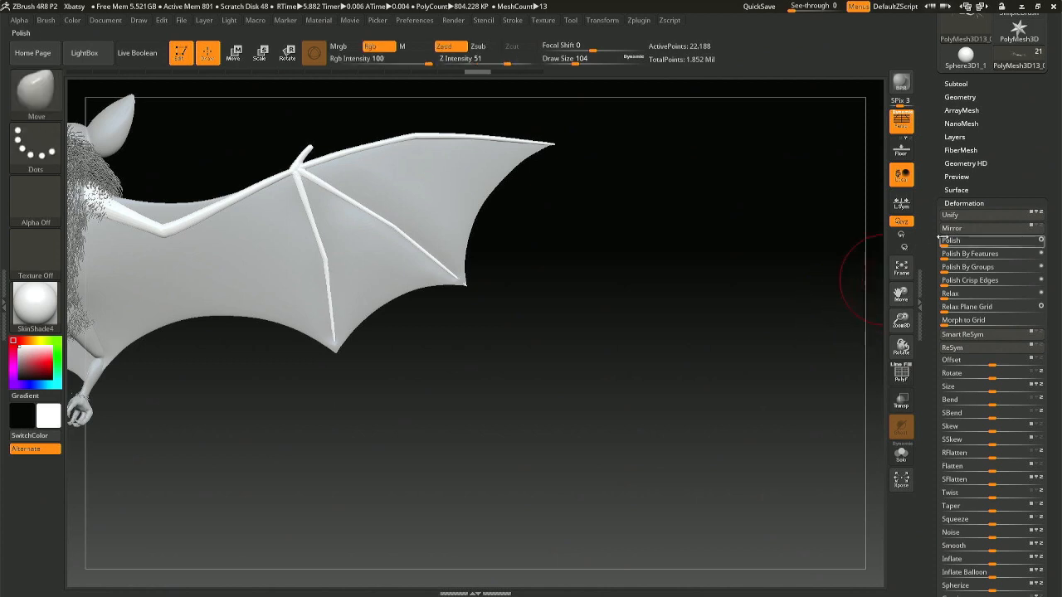
pyautogui.click(945, 240)
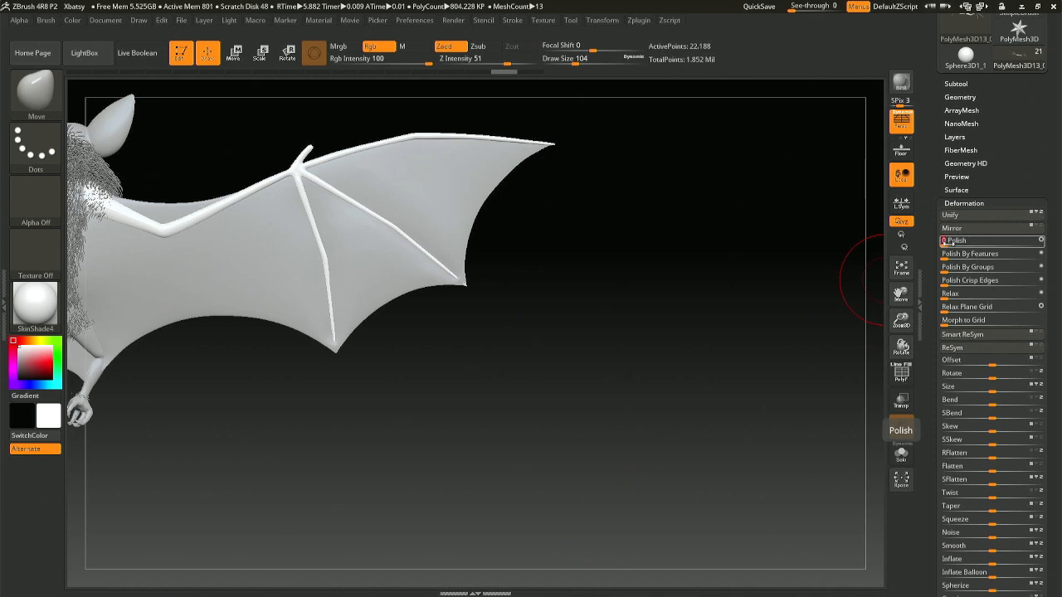
# - Apply the Polish deformation once more to the remeshed wing bones and duplicate their subtool
pyautogui.click(945, 241)
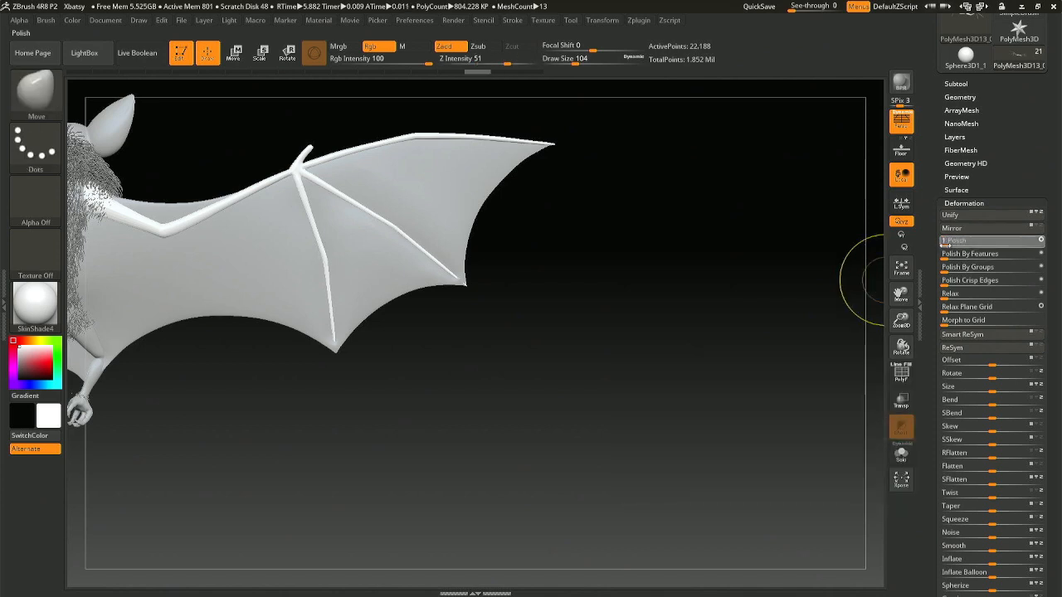
pyautogui.moveTo(814, 276); pyautogui.dragTo(365, 279)
pyautogui.moveTo(301, 305)
pyautogui.keyDown('alt'); pyautogui.mouseDown()
pyautogui.moveTo(341, 301)
pyautogui.moveTo(314, 392)
pyautogui.mouseUp(); pyautogui.keyUp('alt')
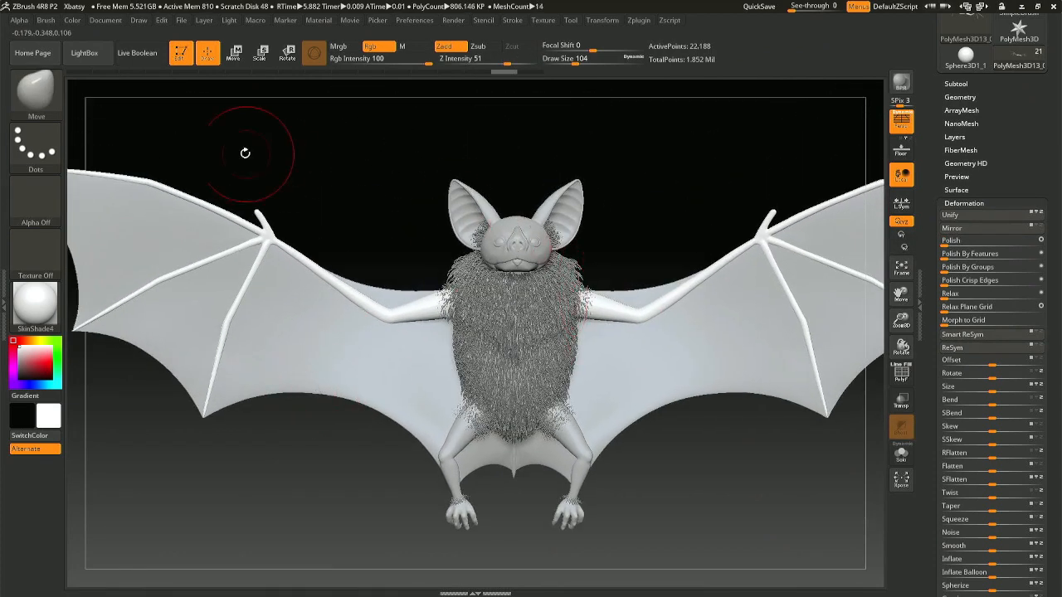
pyautogui.hotkey('ctrl', 'shift')
pyautogui.hotkey('ctrl', 'shift', 'd')
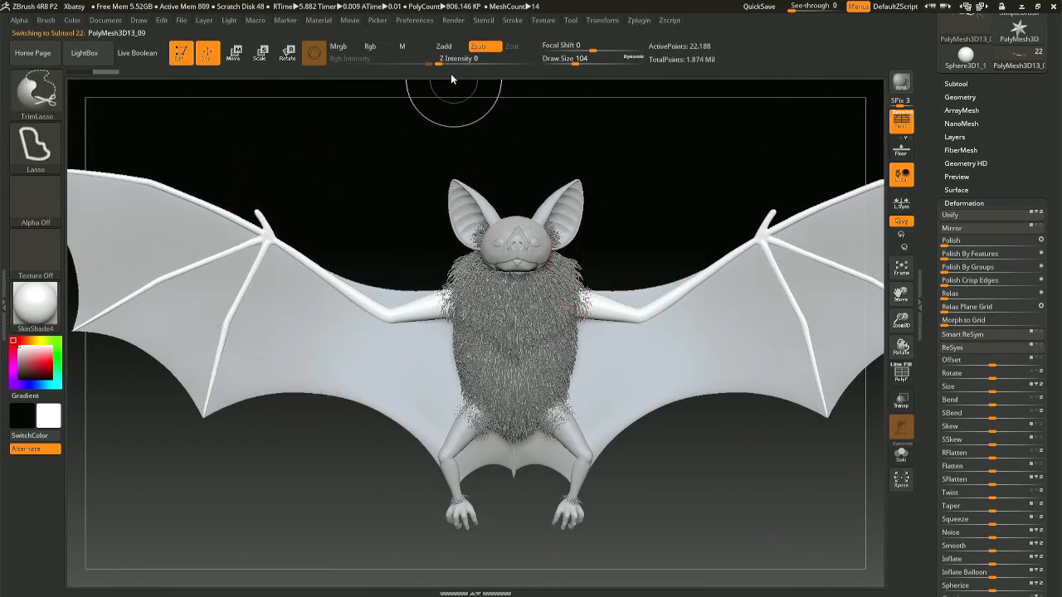
# - Isolate the PolyMesh3D13_07 subtool and roll its undo history back to the separate, unmerged wing bones
pyautogui.click(971, 84)
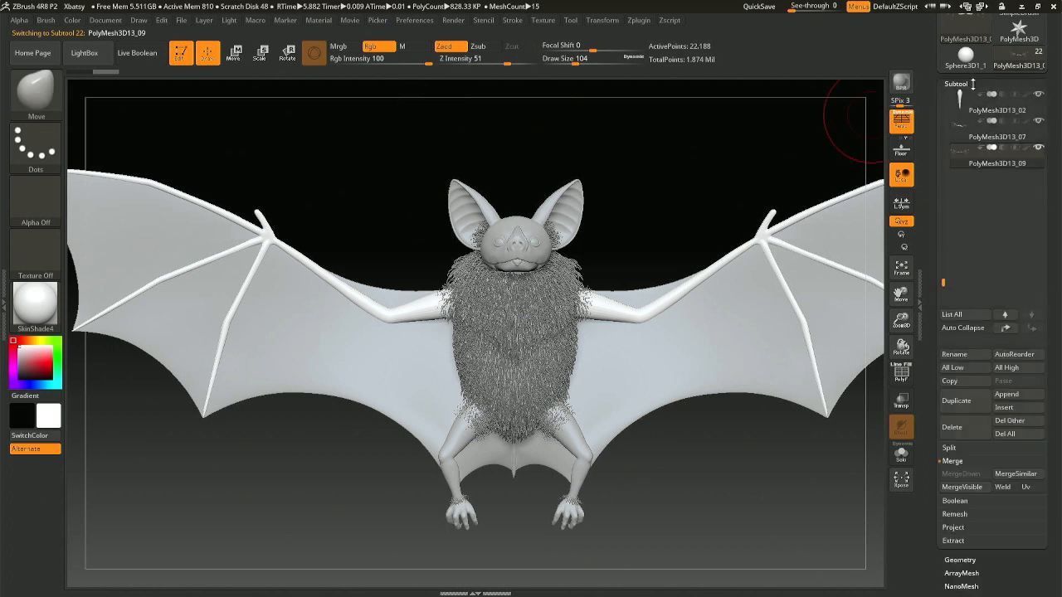
pyautogui.click(963, 137)
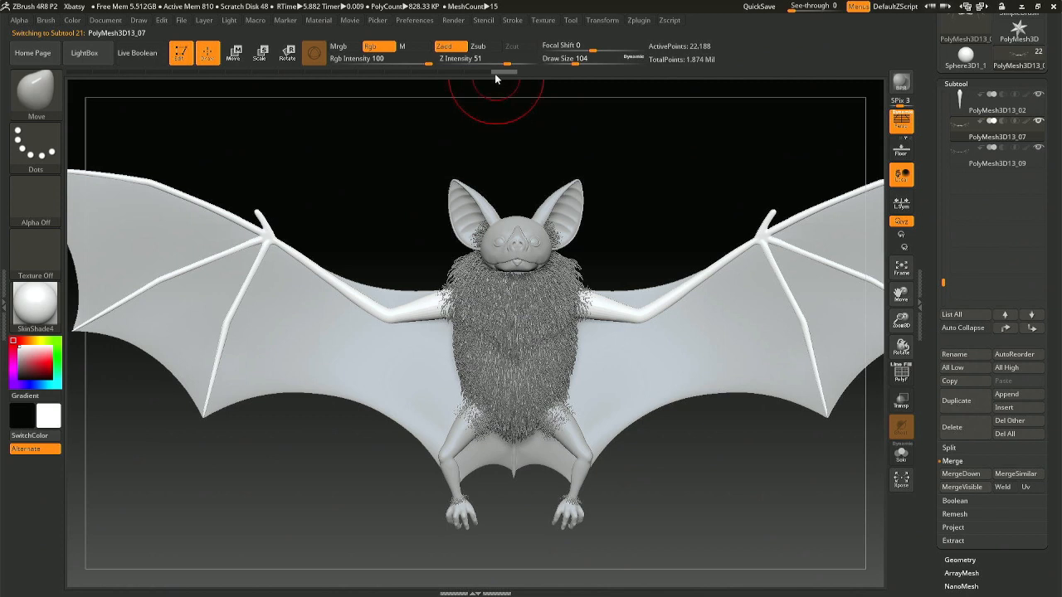
pyautogui.moveTo(494, 73); pyautogui.dragTo(423, 78)
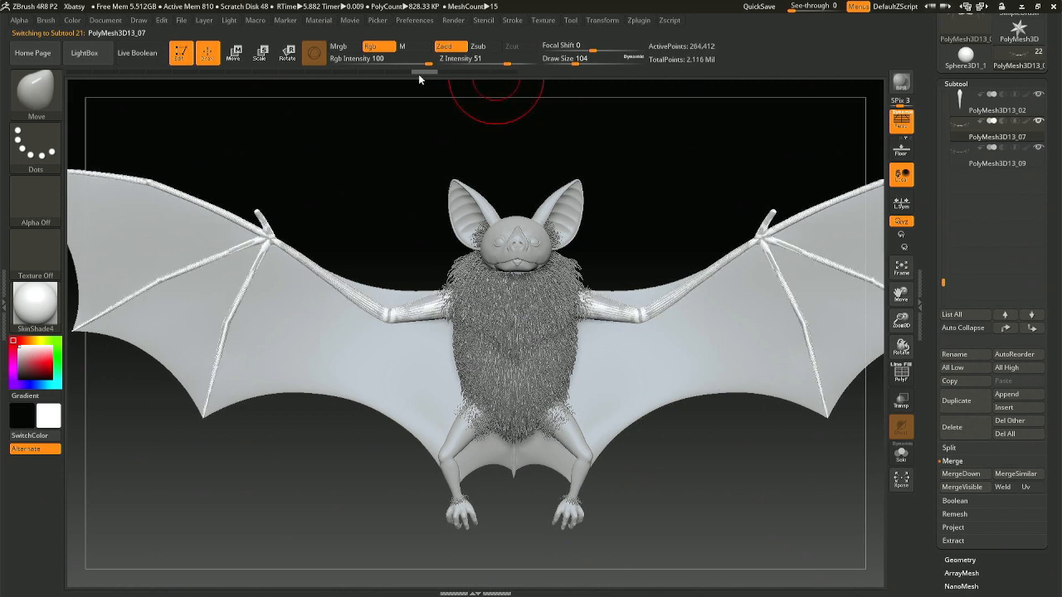
pyautogui.click(904, 452)
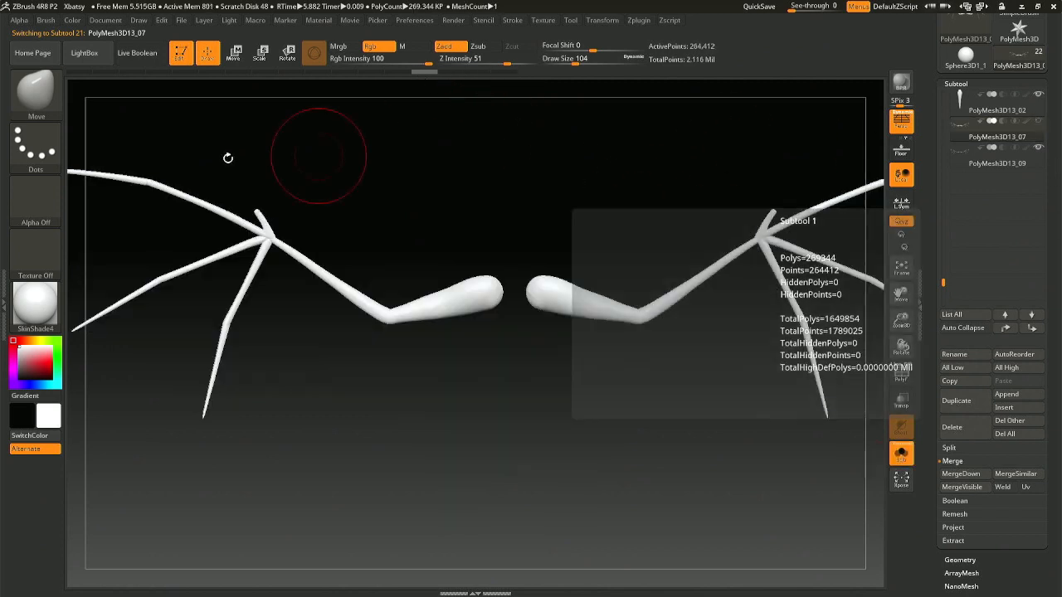
pyautogui.moveTo(422, 73); pyautogui.dragTo(409, 73)
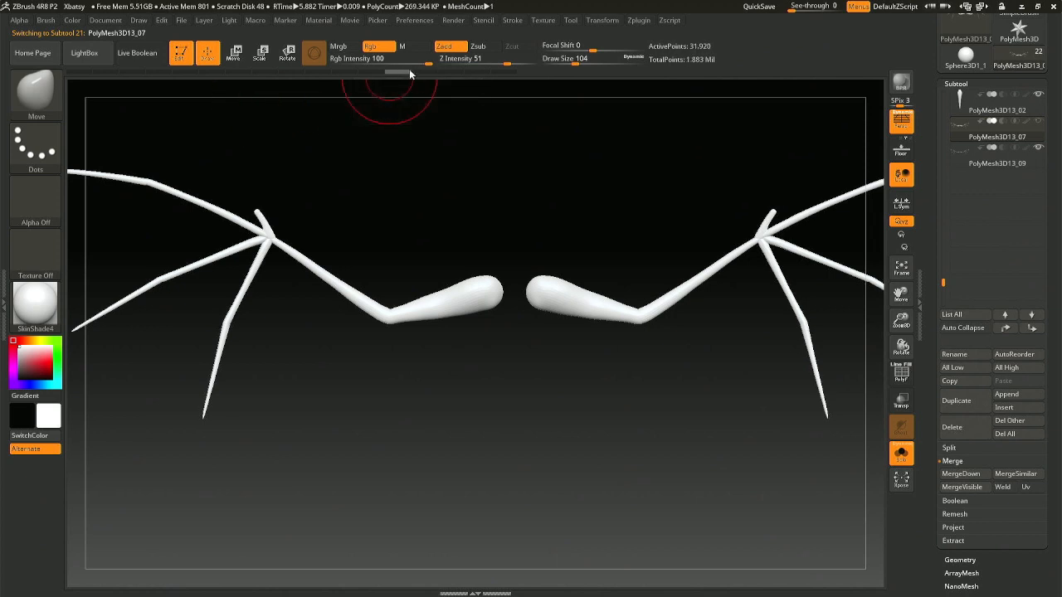
pyautogui.moveTo(327, 73); pyautogui.dragTo(391, 76)
pyautogui.keyDown('ctrl'); pyautogui.moveTo(329, 128); pyautogui.dragTo(751, 445, button='right'); pyautogui.keyUp('ctrl')
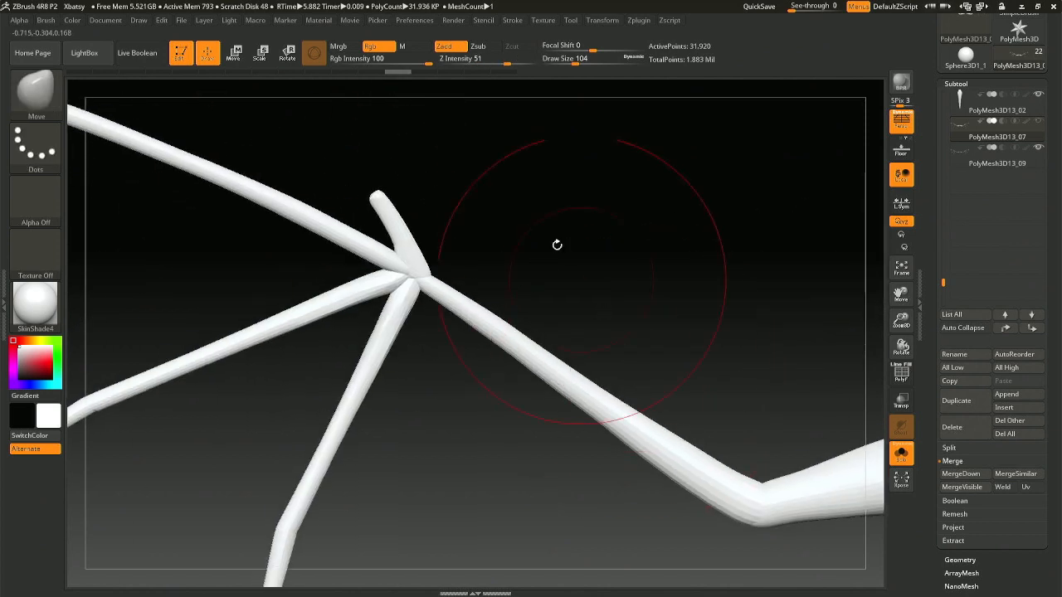
pyautogui.moveTo(410, 74); pyautogui.dragTo(431, 75)
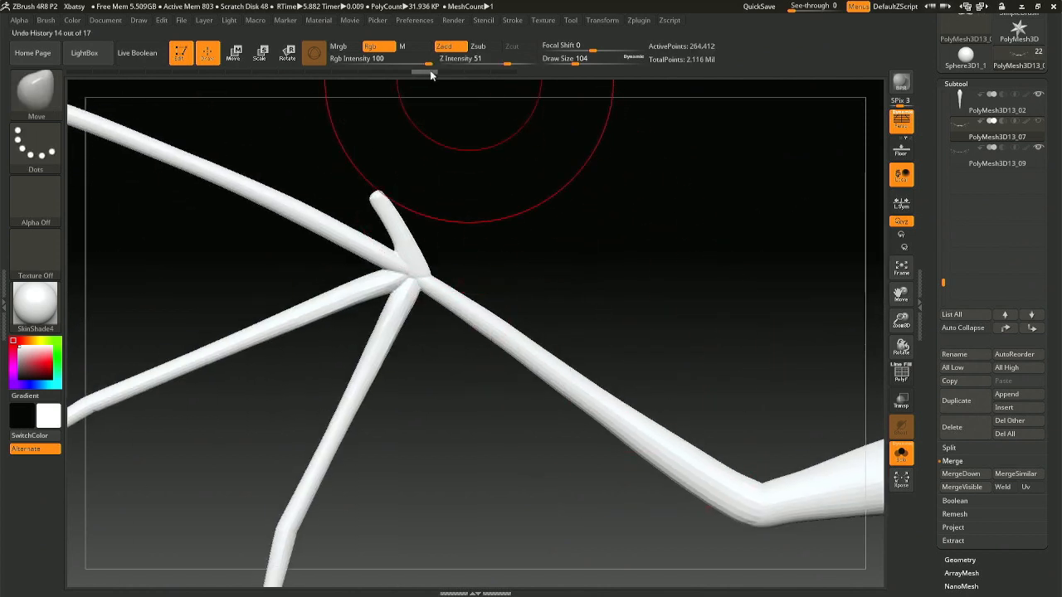
# - Temporarily hide individual bone parts around the wrist to check how the unmerged bones are grouped, restoring their visibility each time
pyautogui.keyDown('ctrl'); pyautogui.keyDown('shift'); pyautogui.click(448, 299); pyautogui.keyUp('shift'); pyautogui.keyUp('ctrl')
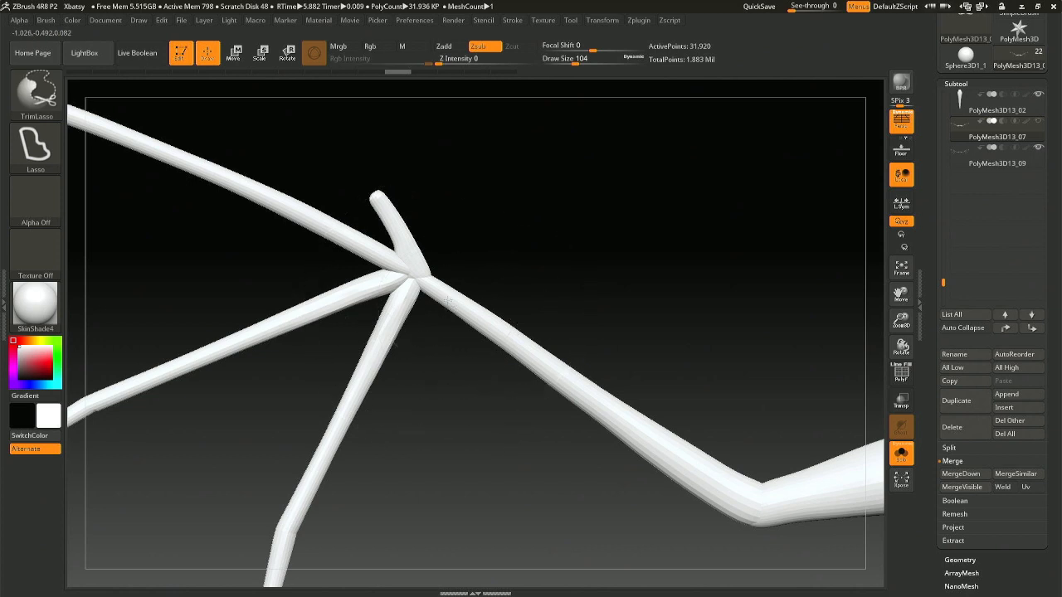
pyautogui.hotkey('ctrl', 'shift', 'z')
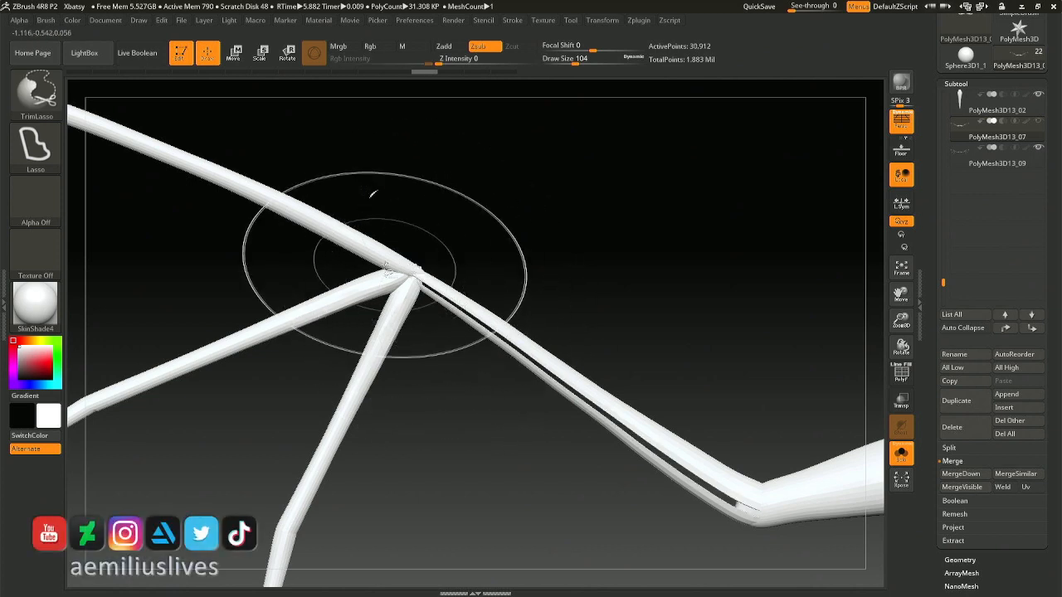
pyautogui.hotkey('ctrl', 'shift', 'z')
pyautogui.hotkey('ctrl', 'shift', 'z')
pyautogui.hotkey('ctrl', 'shift', 'z')
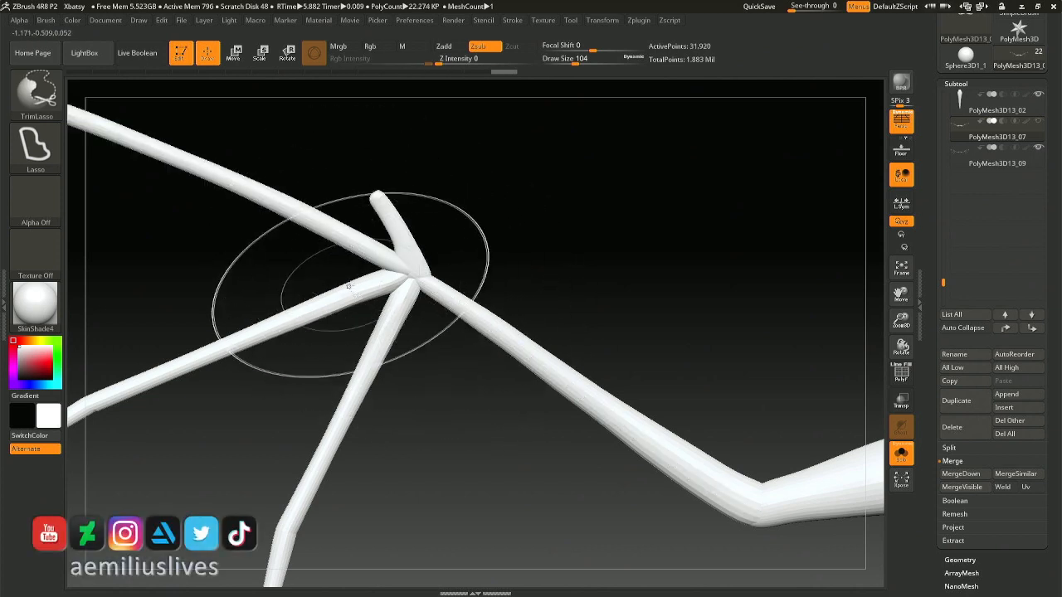
pyautogui.keyDown('ctrl'); pyautogui.keyDown('shift'); pyautogui.click(348, 285); pyautogui.keyUp('shift'); pyautogui.keyUp('ctrl')
pyautogui.keyDown('ctrl'); pyautogui.keyDown('shift'); pyautogui.click(421, 366); pyautogui.keyUp('shift'); pyautogui.keyUp('ctrl')
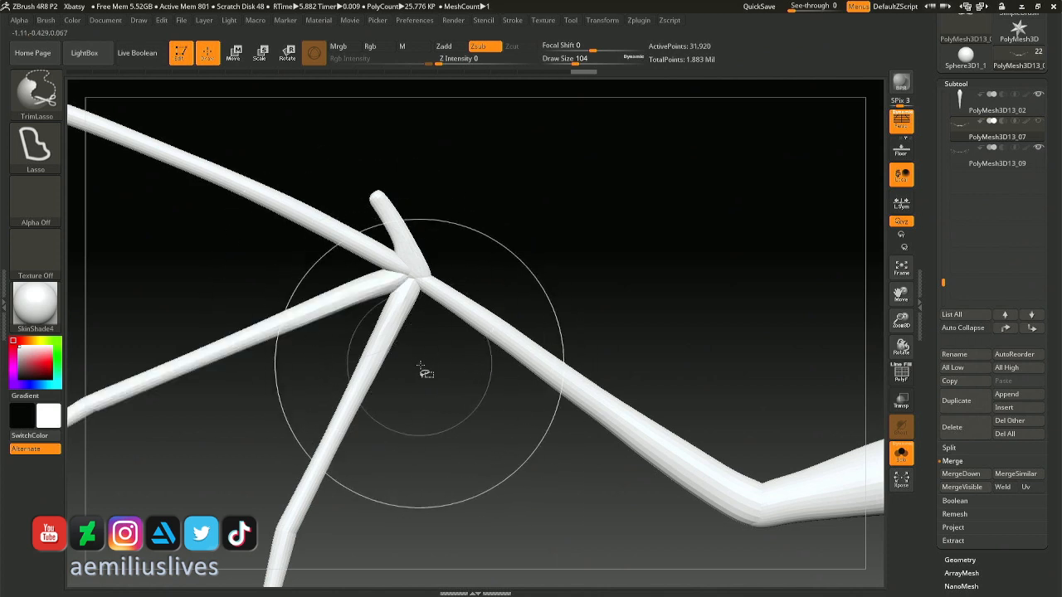
# - Move the PolyMesh3D13_07 subtool below PolyMesh3D13_09, select PolyMesh3D13_09 and show the whole bat again
pyautogui.keyDown('ctrl'); pyautogui.moveTo(501, 448); pyautogui.dragTo(685, 176, button='right'); pyautogui.keyUp('ctrl')
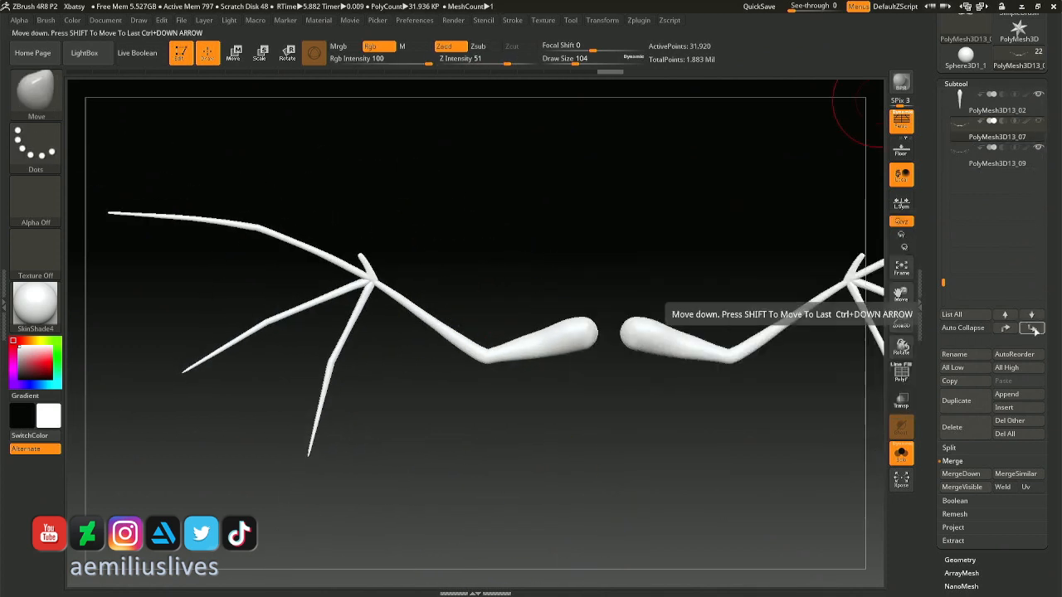
pyautogui.click(1032, 329)
pyautogui.click(962, 135)
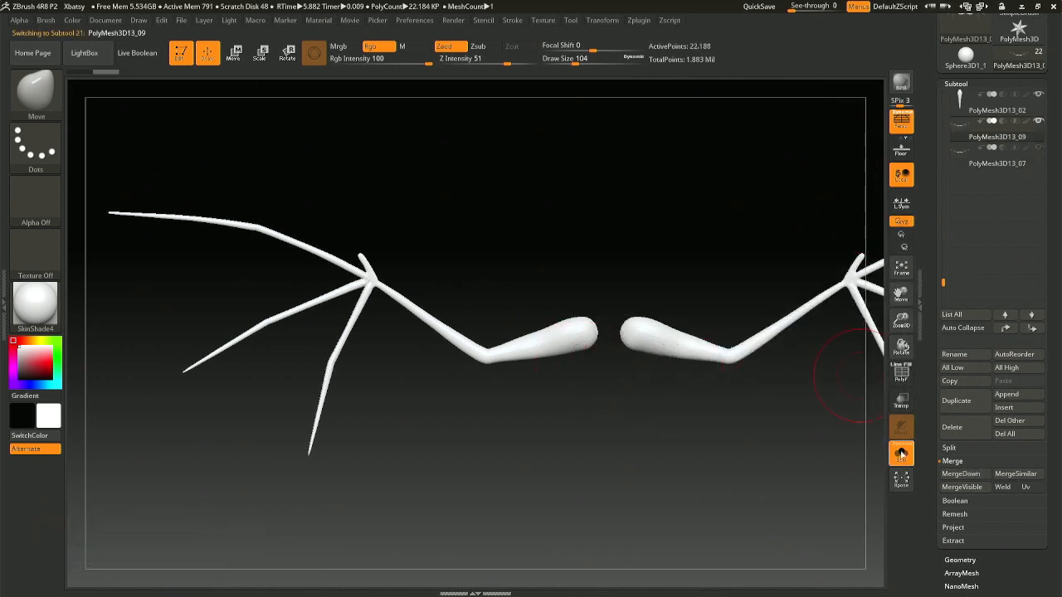
pyautogui.click(901, 453)
# - Save the project, overwriting the existing file
pyautogui.press('ctrl')
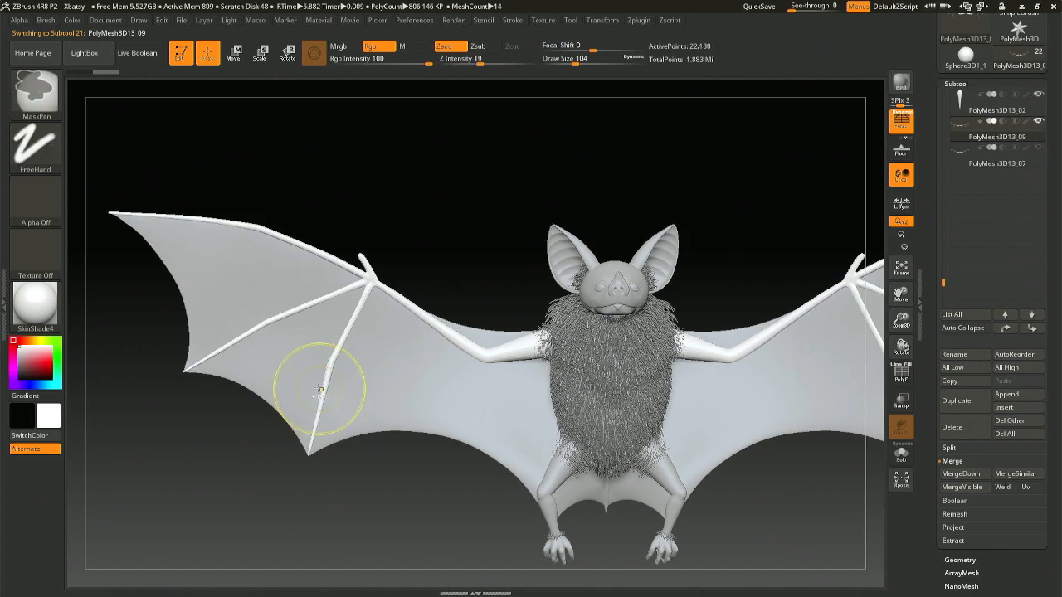
pyautogui.hotkey('ctrl', 's')
pyautogui.press('Return')
pyautogui.press('Return')
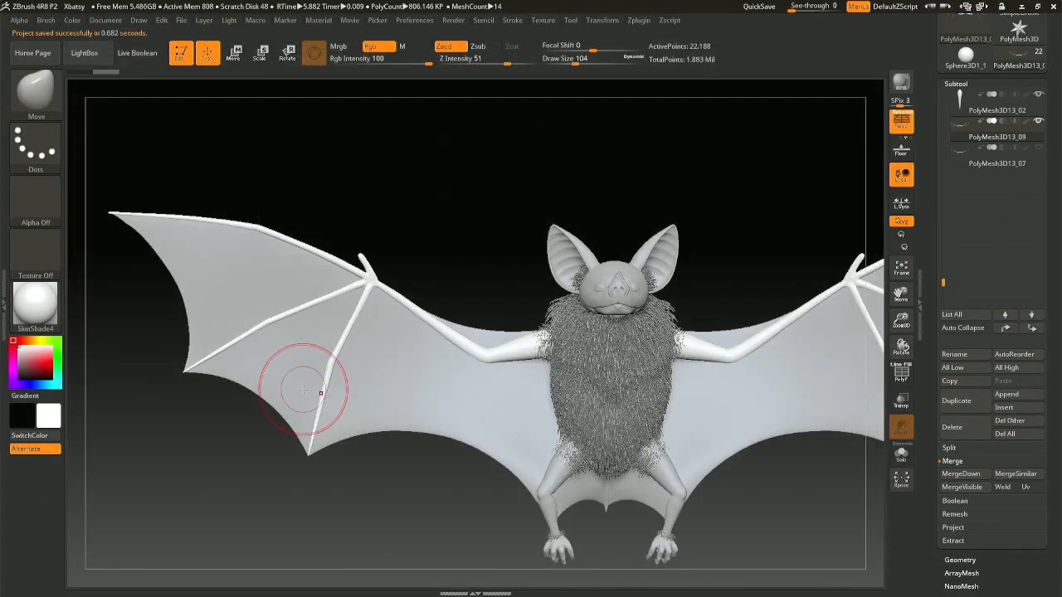
# - Inspect the merged bones on the wing and subdivide the PolyMesh3D13_09 subtool once
pyautogui.moveTo(384, 368); pyautogui.dragTo(374, 370, button='right')
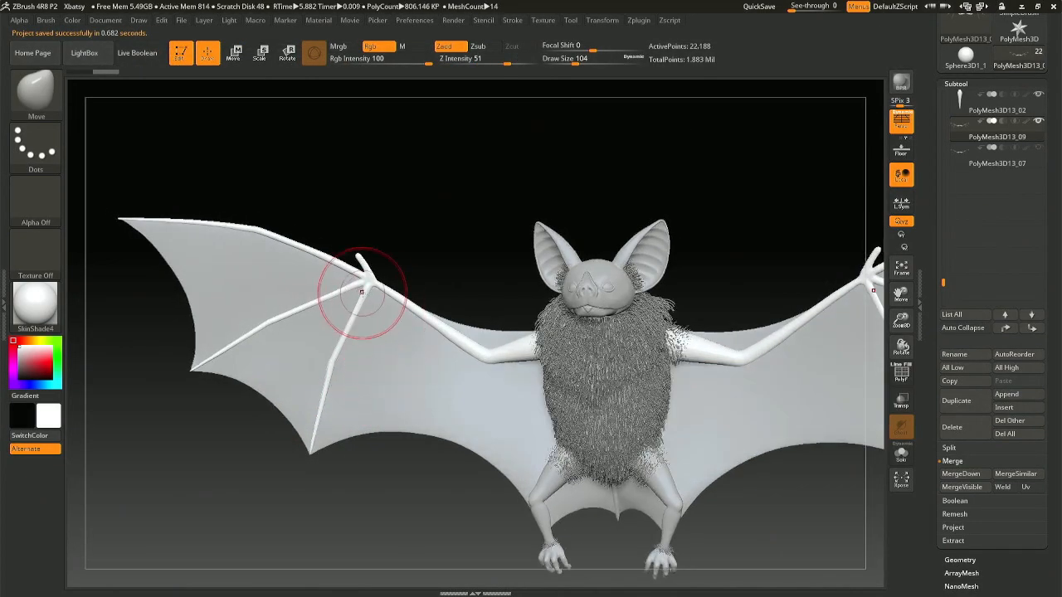
pyautogui.moveTo(362, 291); pyautogui.dragTo(382, 274, button='right')
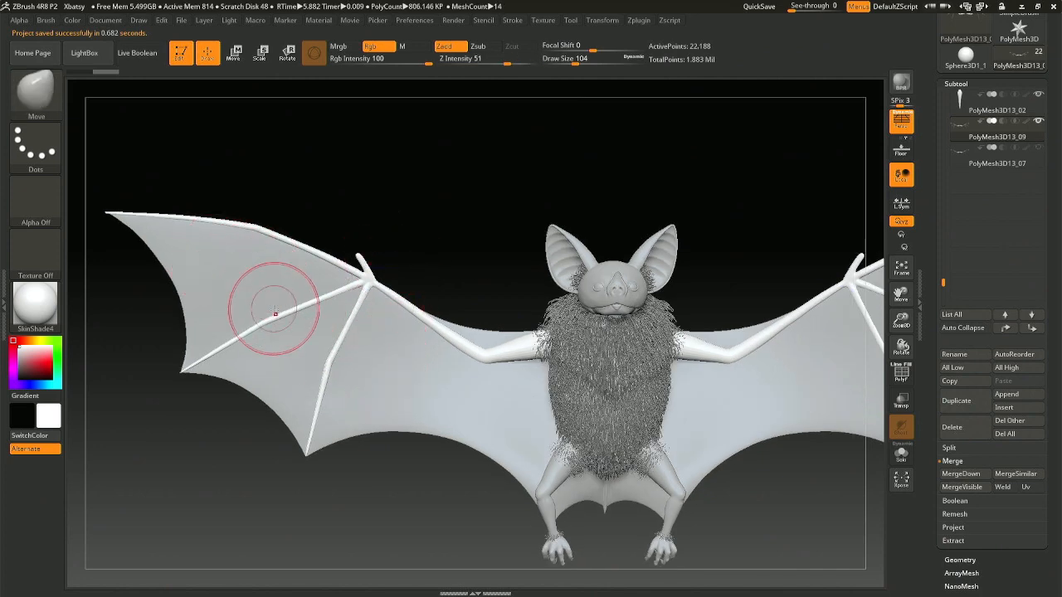
pyautogui.keyDown('ctrl'); pyautogui.moveTo(273, 261); pyautogui.dragTo(424, 292, button='right'); pyautogui.keyUp('ctrl')
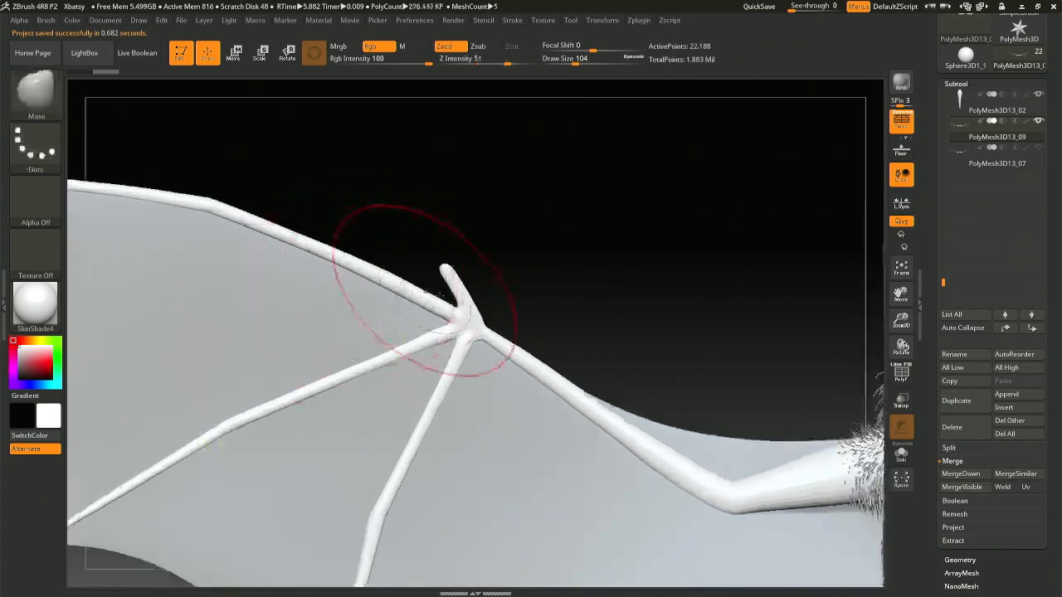
pyautogui.keyDown('alt'); pyautogui.moveTo(467, 336); pyautogui.dragTo(447, 294, button='right'); pyautogui.keyUp('alt')
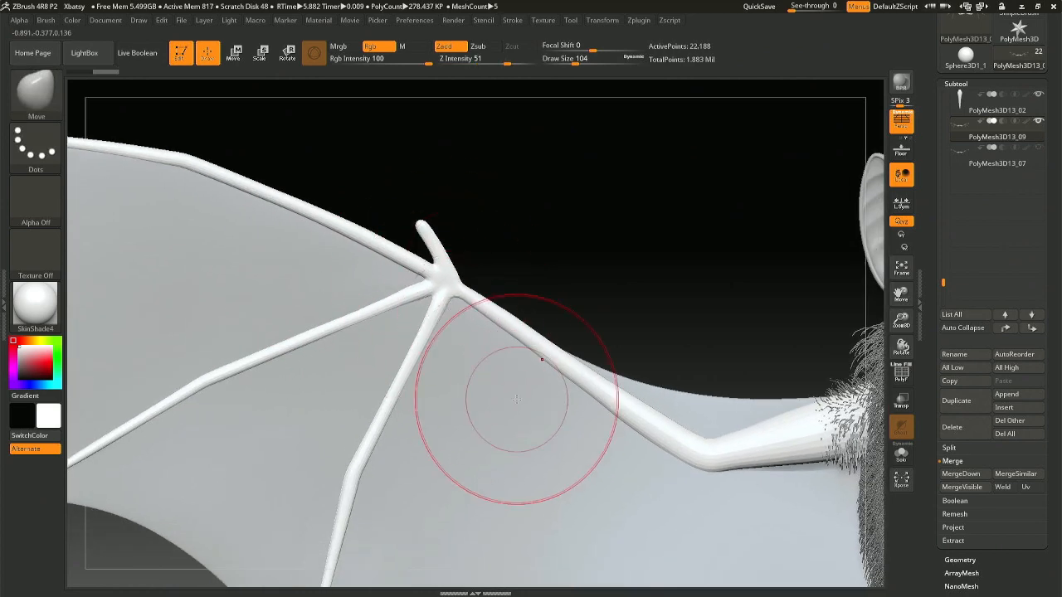
pyautogui.hotkey('ctrl', 'd')
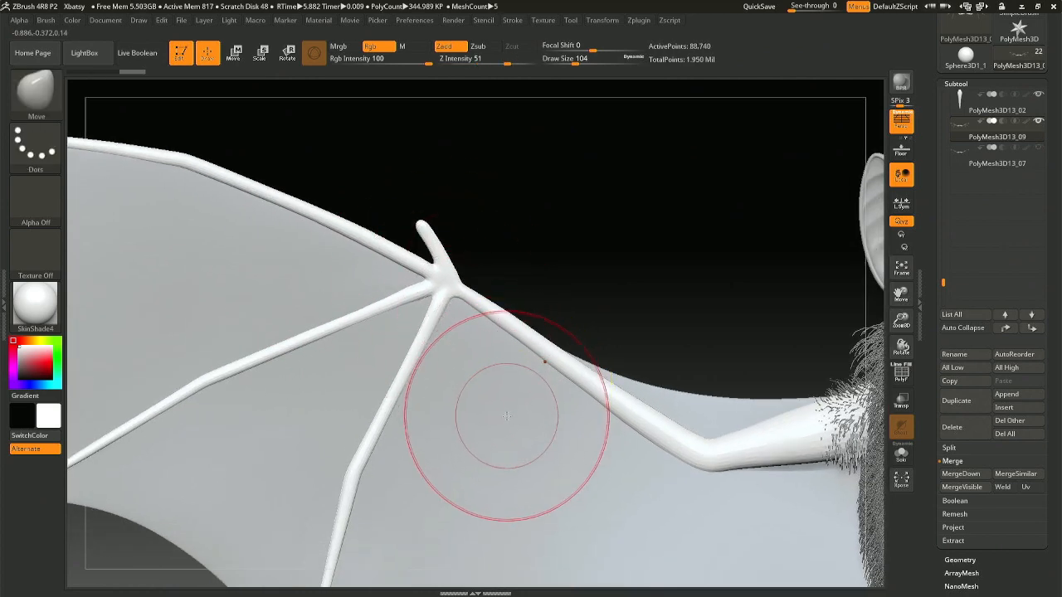
# - Isolate the wing bones and carve a crease across the elbow with the Crease DamStandard brush at Draw Size 13 and Z Intensity 16
pyautogui.keyDown('alt'); pyautogui.moveTo(498, 403); pyautogui.dragTo(438, 273, button='right'); pyautogui.keyUp('alt')
pyautogui.press('b')
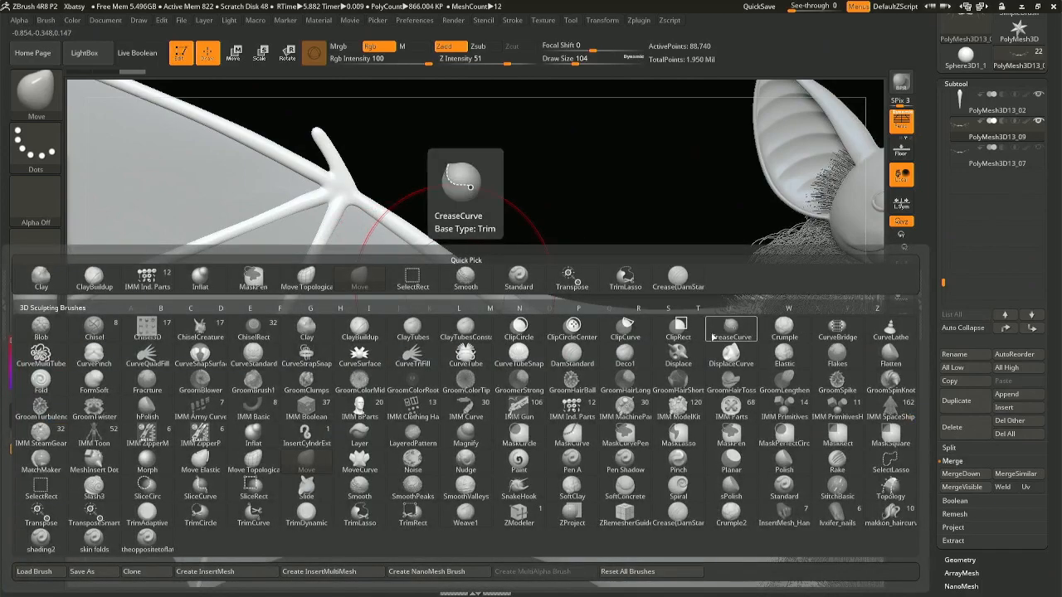
pyautogui.click(678, 277)
pyautogui.press('space')
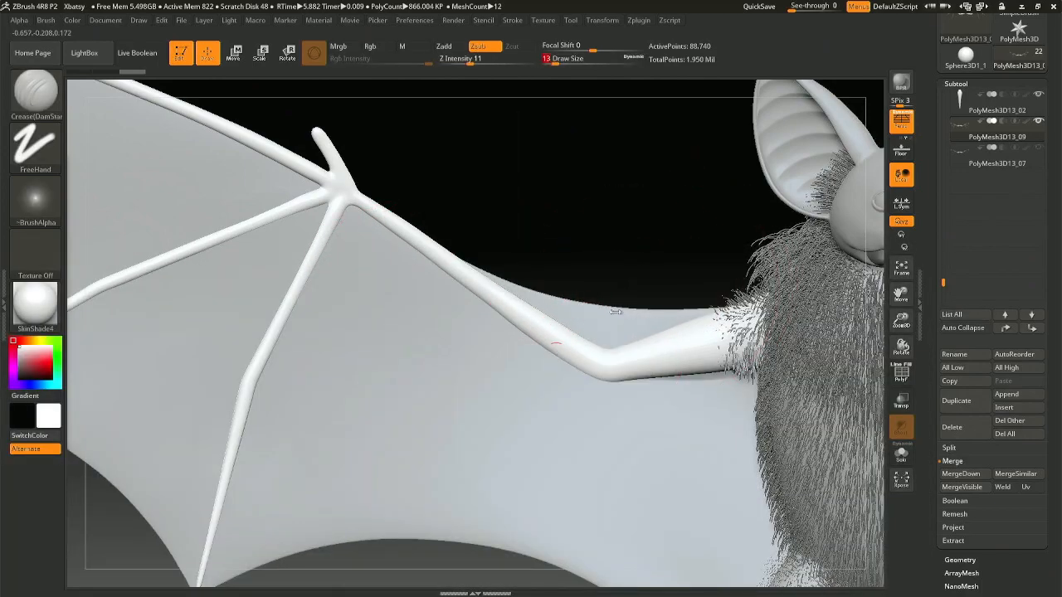
pyautogui.moveTo(615, 311); pyautogui.dragTo(635, 379, button='right')
pyautogui.click(901, 452)
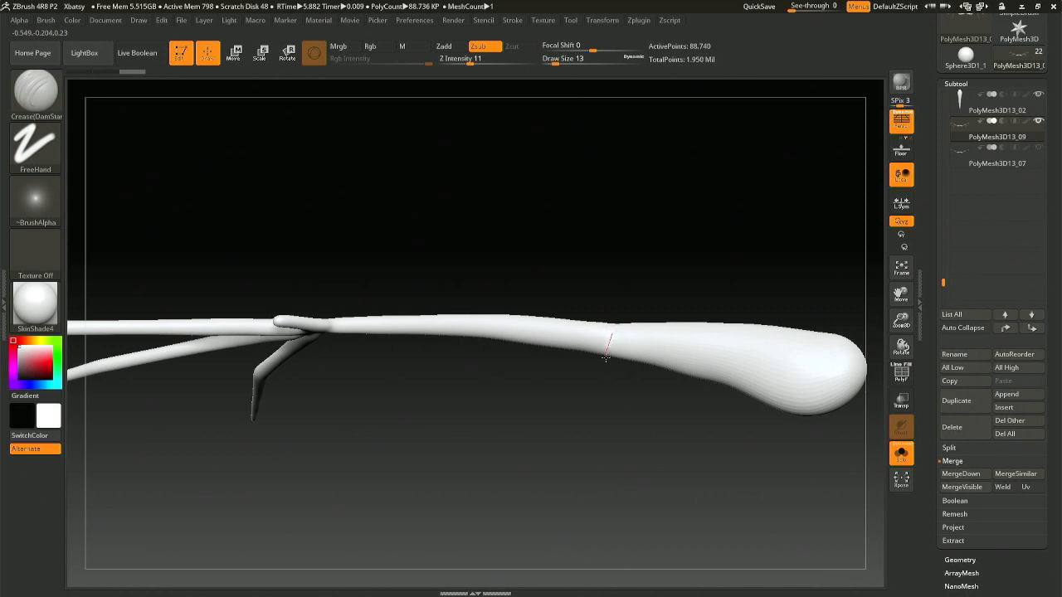
pyautogui.moveTo(624, 378); pyautogui.dragTo(612, 199, button='right')
pyautogui.moveTo(470, 60); pyautogui.dragTo(474, 61)
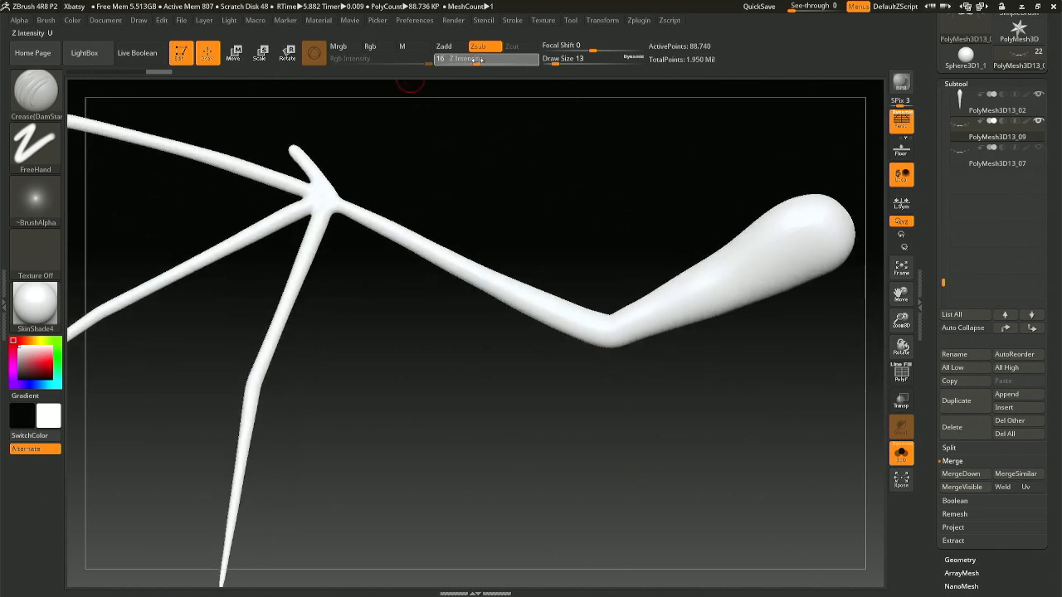
pyautogui.moveTo(512, 136)
pyautogui.mouseDown(button='right')
pyautogui.moveTo(612, 334)
pyautogui.moveTo(607, 357)
pyautogui.moveTo(623, 324)
pyautogui.mouseUp(button='right')
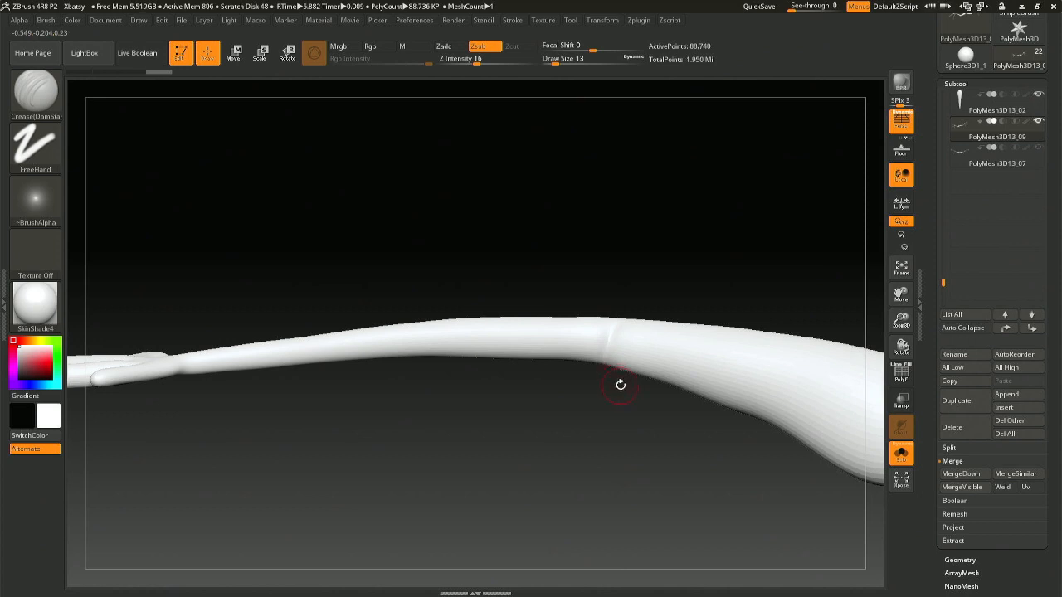
pyautogui.moveTo(620, 385); pyautogui.dragTo(622, 185, button='right')
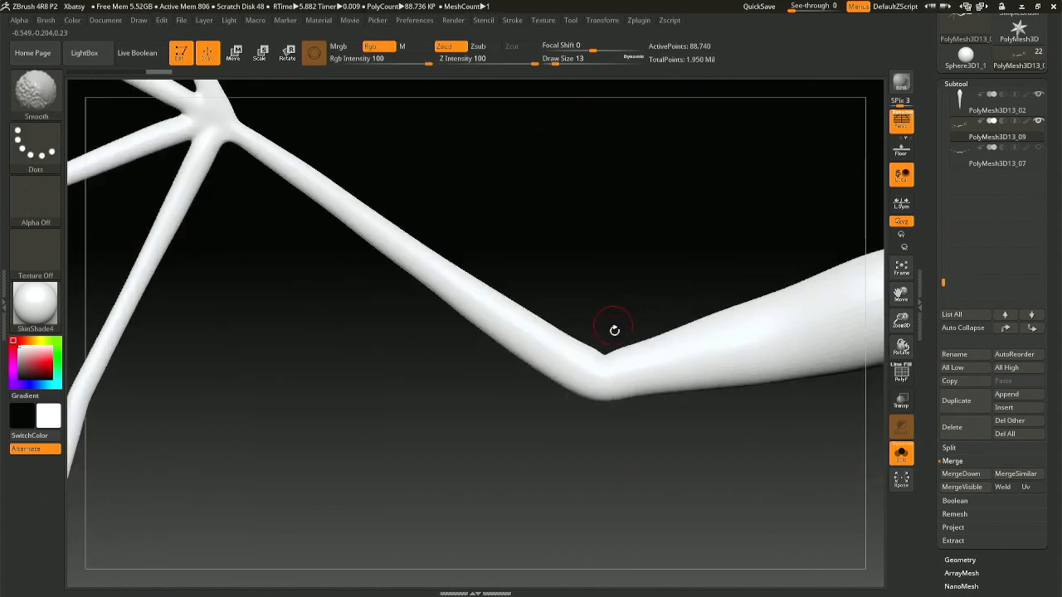
# - Carve and smooth small creases where the finger bones meet at the wrist, and display the rest of the bat again
pyautogui.keyDown('ctrl'); pyautogui.moveTo(614, 331); pyautogui.dragTo(564, 270, button='right'); pyautogui.keyUp('ctrl')
pyautogui.moveTo(420, 261)
pyautogui.keyDown('alt'); pyautogui.mouseDown(button='right')
pyautogui.moveTo(498, 290)
pyautogui.moveTo(472, 323)
pyautogui.moveTo(531, 324)
pyautogui.mouseUp(button='right'); pyautogui.keyUp('alt')
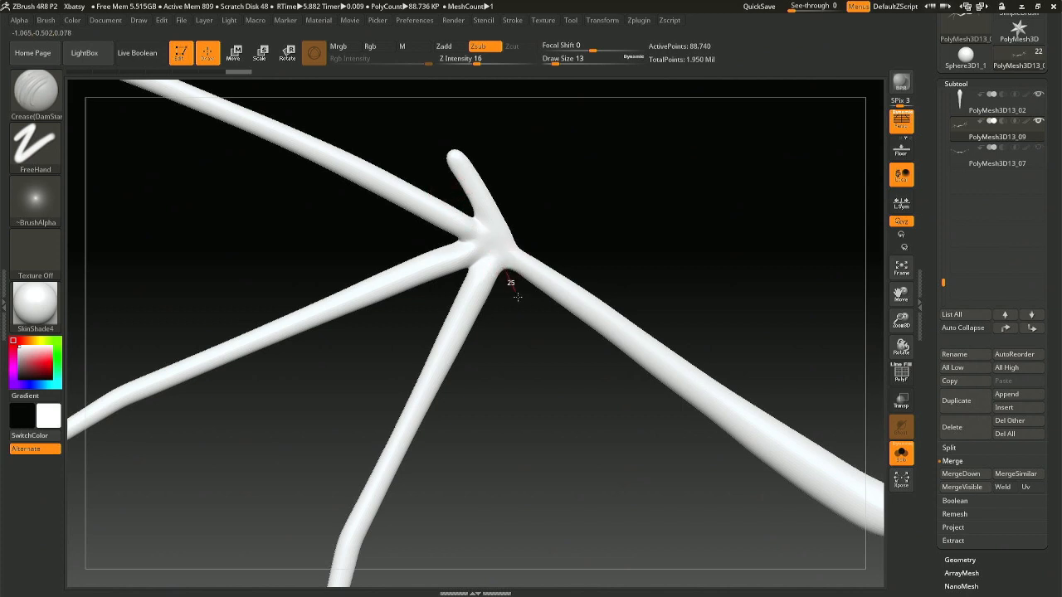
pyautogui.moveTo(516, 296); pyautogui.dragTo(504, 268)
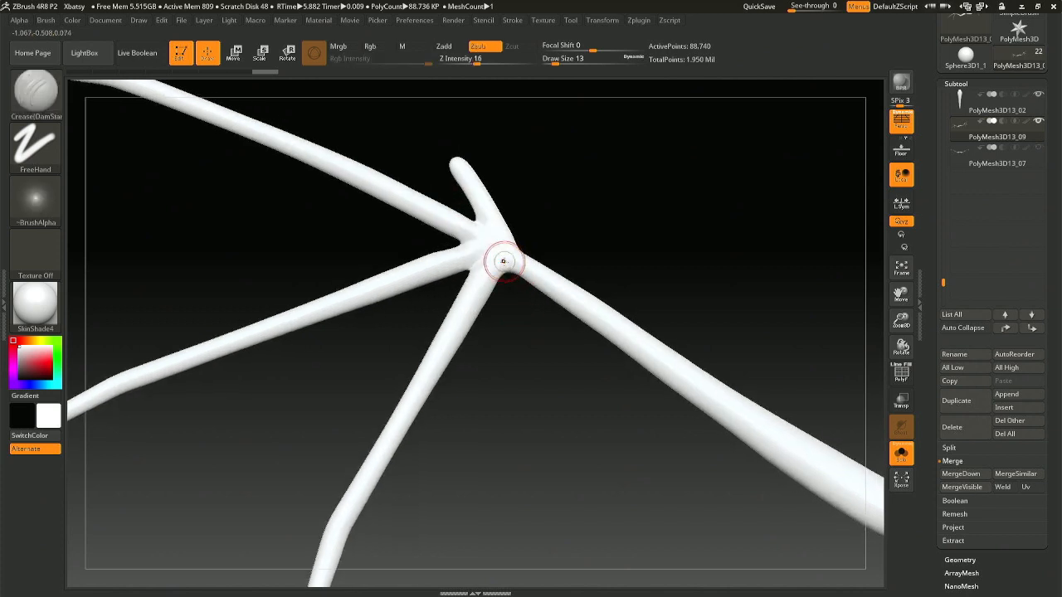
pyautogui.moveTo(515, 308); pyautogui.dragTo(495, 296)
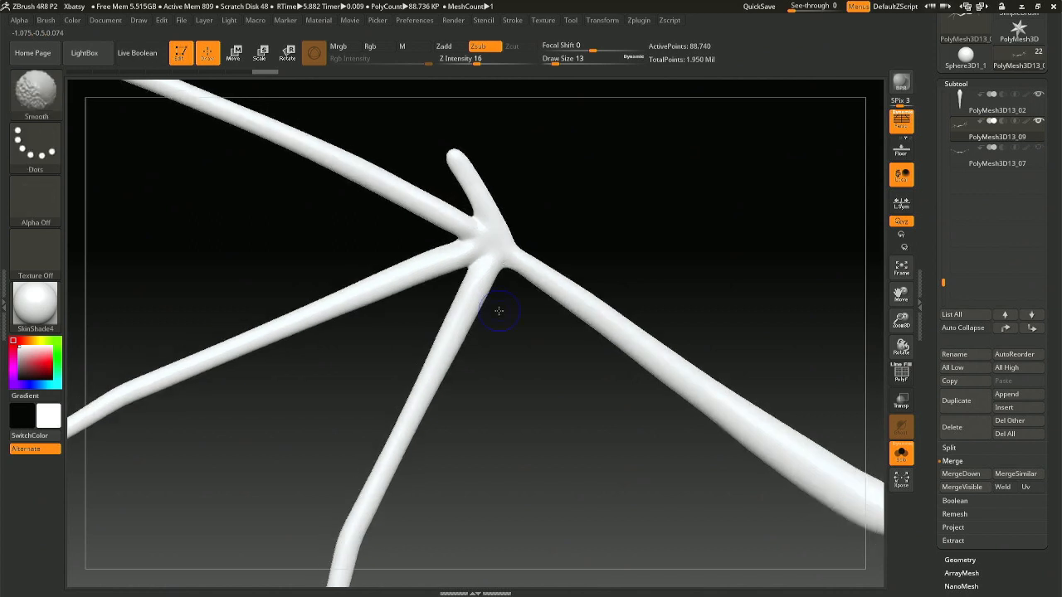
pyautogui.moveTo(470, 244); pyautogui.dragTo(553, 235)
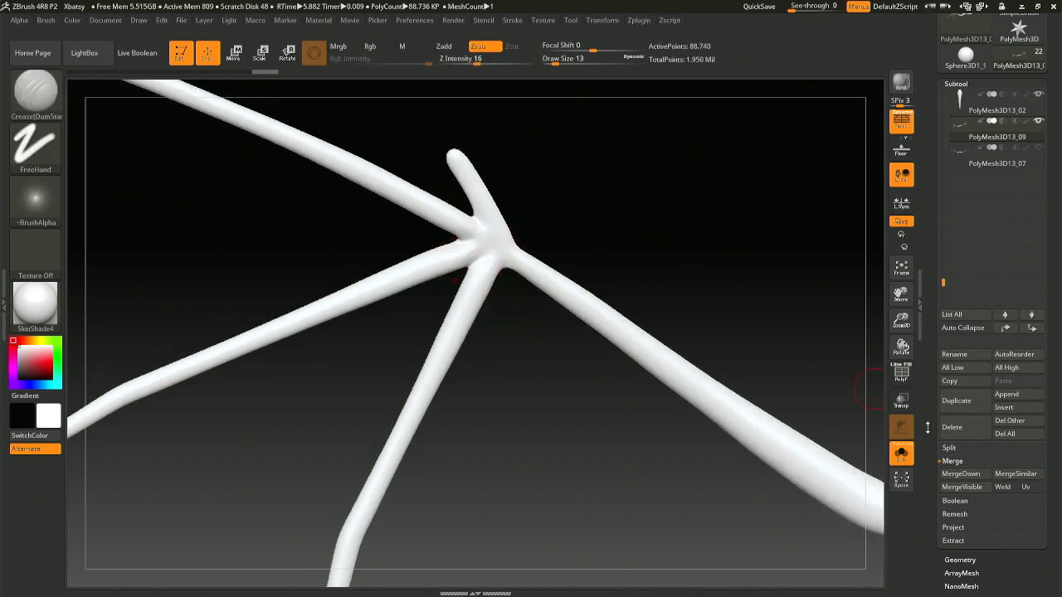
pyautogui.click(901, 452)
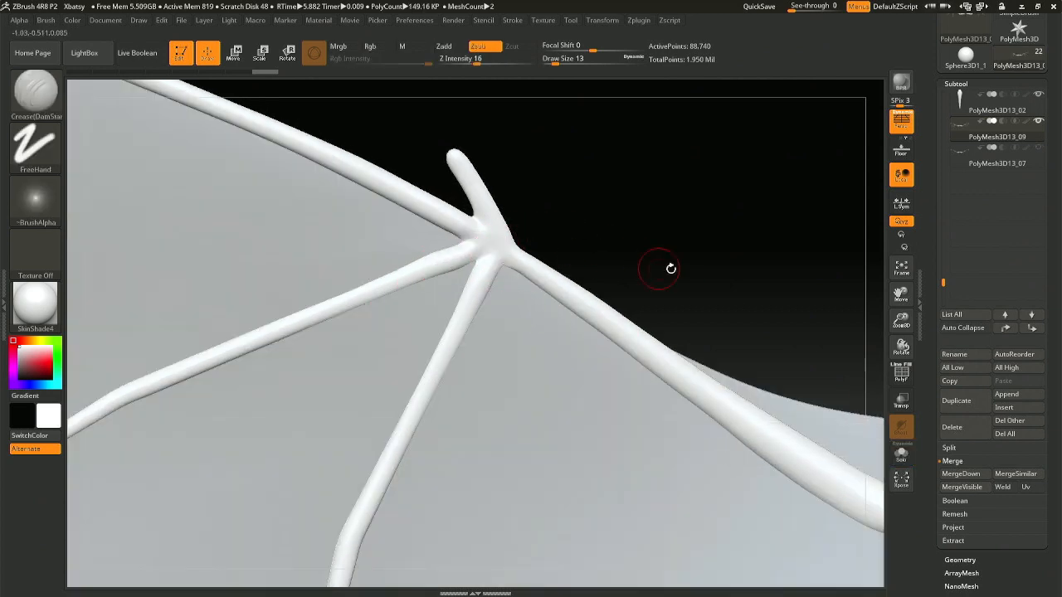
pyautogui.press('ctrl')
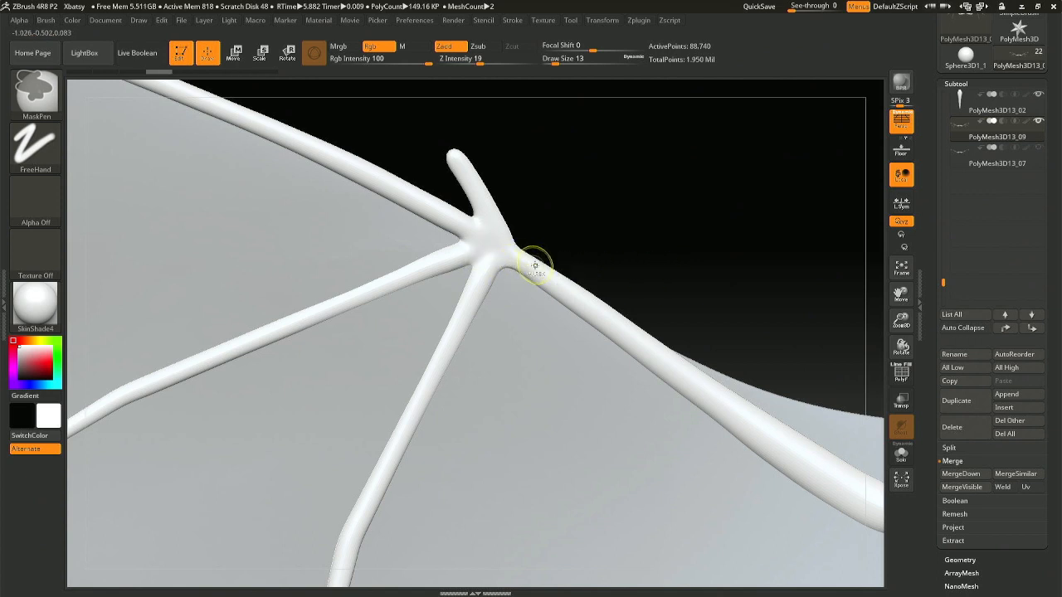
# - Undo the last stroke and carve lighter creases between the finger bones at the wrist with Z Intensity 8, smoothing the joint
pyautogui.hotkey('ctrl', 'shift')
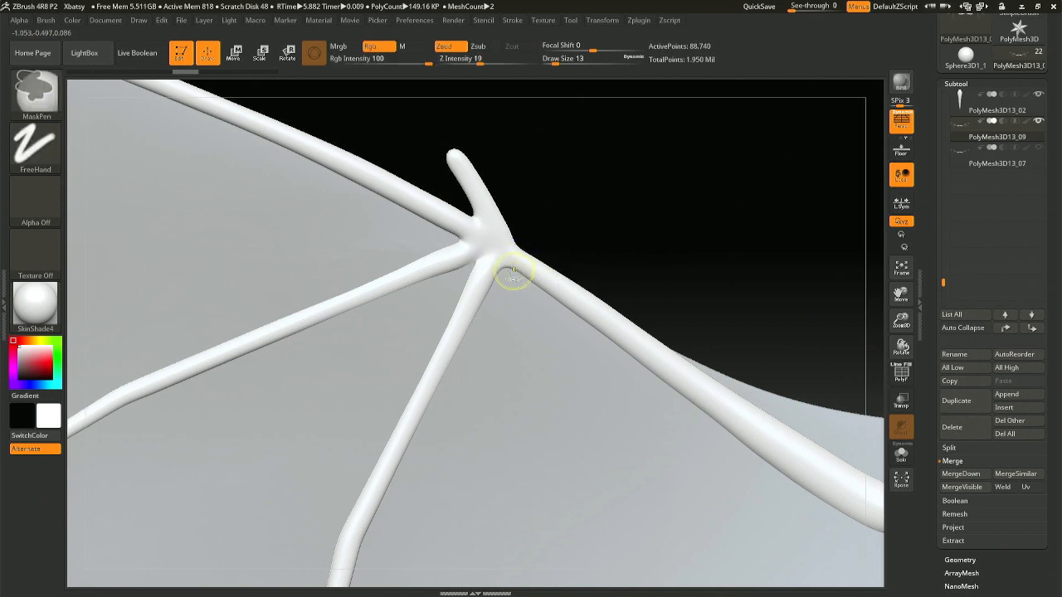
pyautogui.hotkey('ctrl', 'z')
pyautogui.click(474, 59)
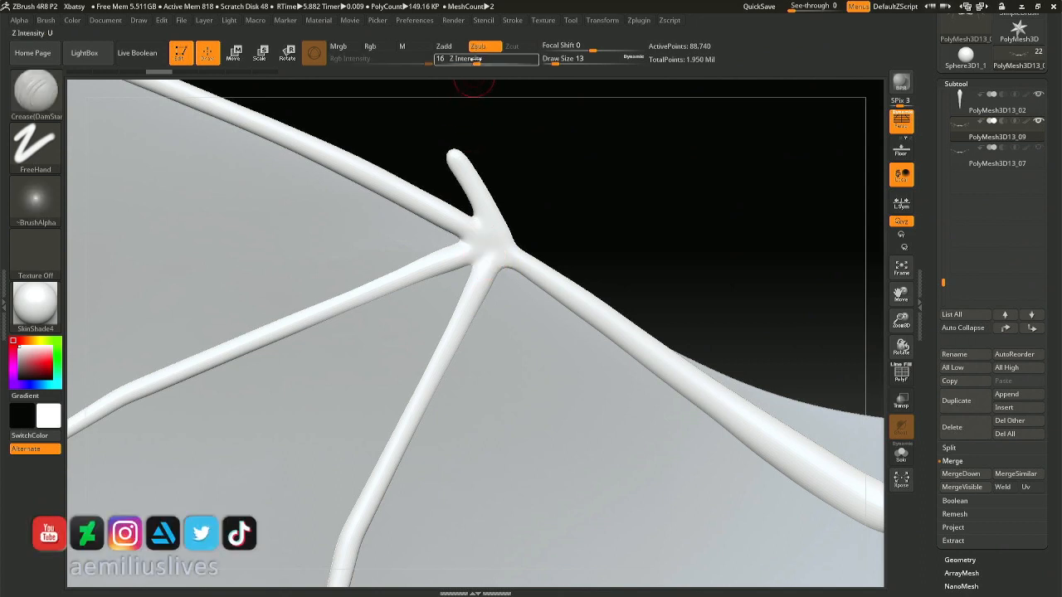
pyautogui.write('8')
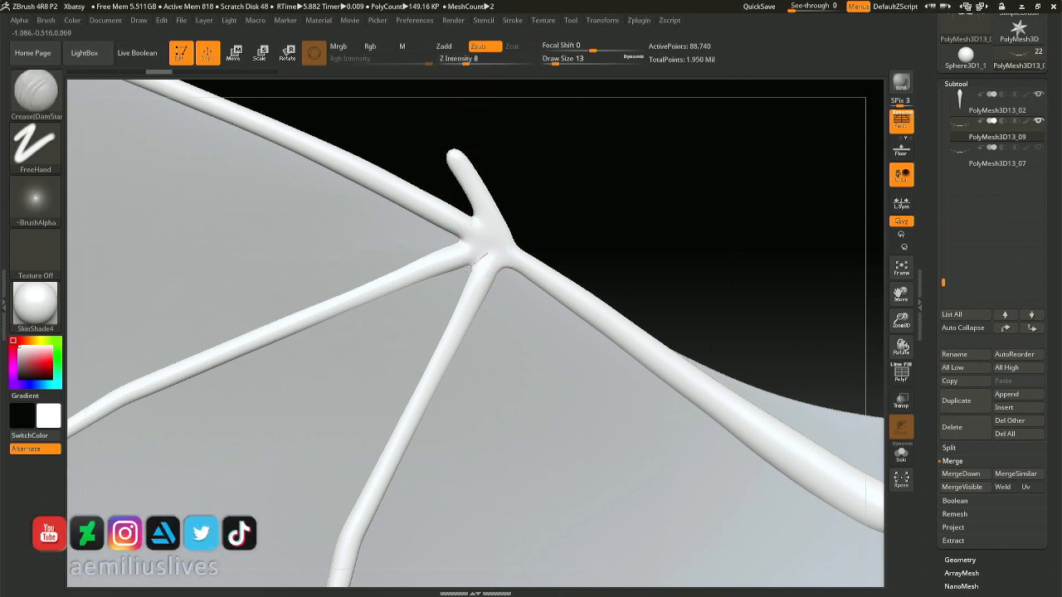
pyautogui.moveTo(451, 282); pyautogui.dragTo(461, 274)
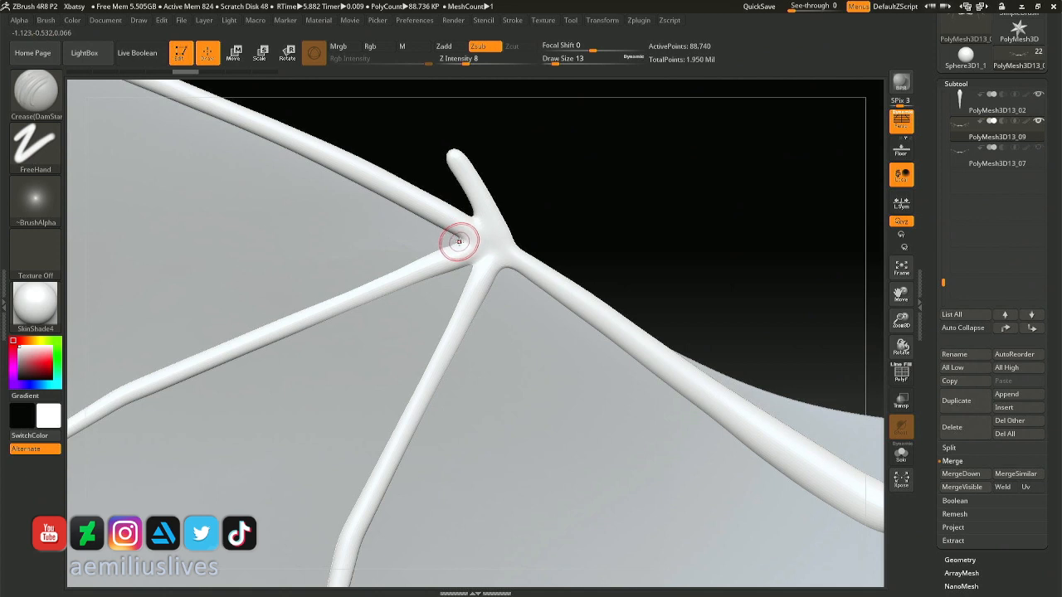
pyautogui.moveTo(496, 246); pyautogui.dragTo(487, 244)
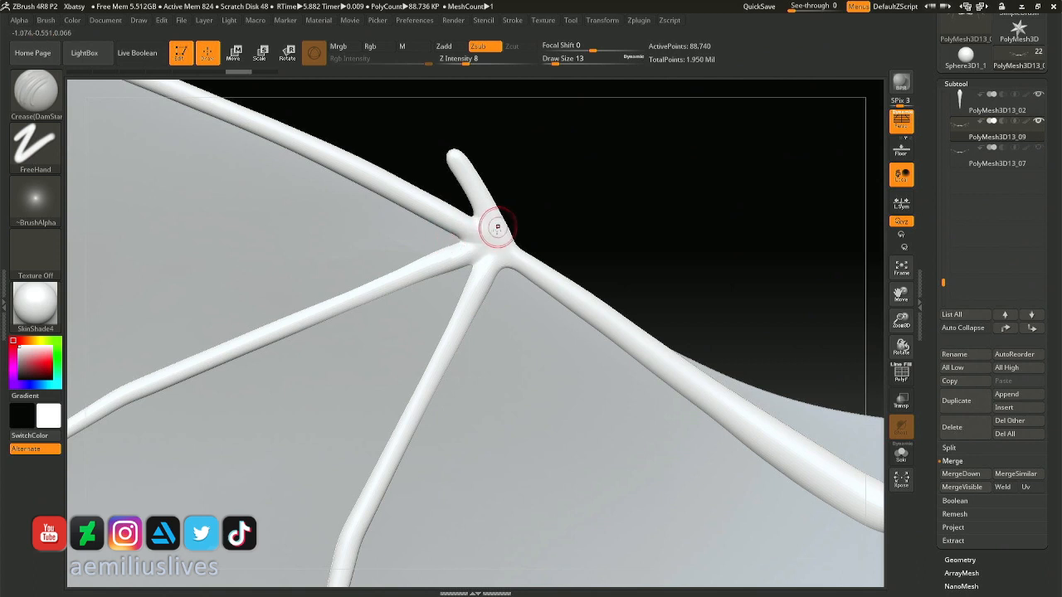
pyautogui.press('shift')
pyautogui.keyDown('shift'); pyautogui.moveTo(432, 245); pyautogui.dragTo(487, 228); pyautogui.keyUp('shift')
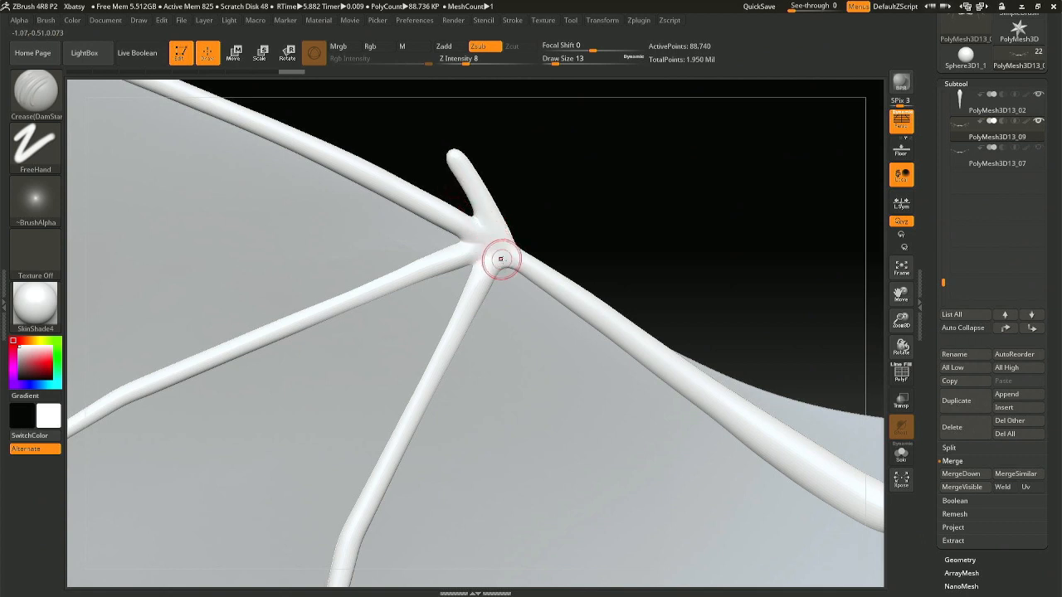
# - Crease and smooth the forearm side of the wrist at Z Intensity 11, checking the isolated bones and undoing unwanted strokes
pyautogui.moveTo(514, 296); pyautogui.dragTo(507, 282)
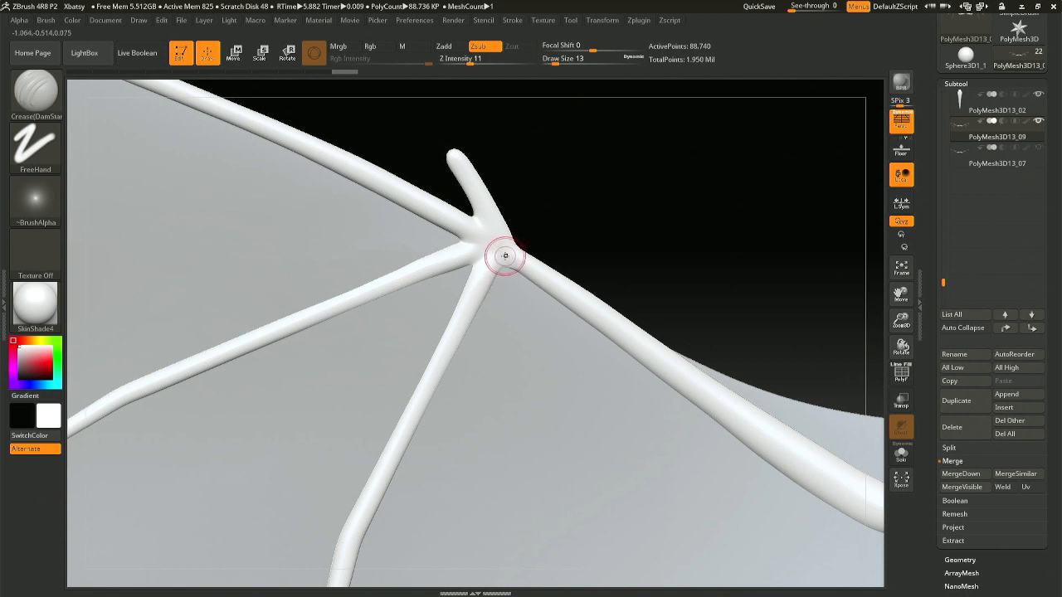
pyautogui.moveTo(509, 308); pyautogui.dragTo(510, 313)
pyautogui.moveTo(509, 312)
pyautogui.mouseDown(button='right')
pyautogui.moveTo(498, 313)
pyautogui.moveTo(512, 299)
pyautogui.moveTo(503, 276)
pyautogui.mouseUp(button='right')
pyautogui.click(902, 457)
pyautogui.hotkey('ctrl', 'z')
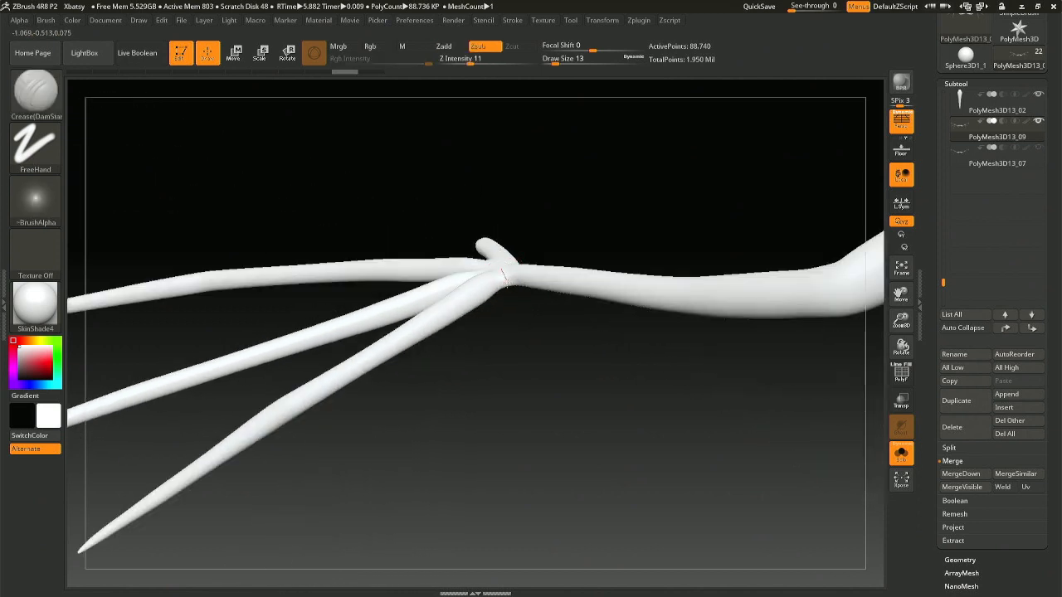
pyautogui.moveTo(519, 317); pyautogui.dragTo(531, 431, button='right')
pyautogui.click(900, 456)
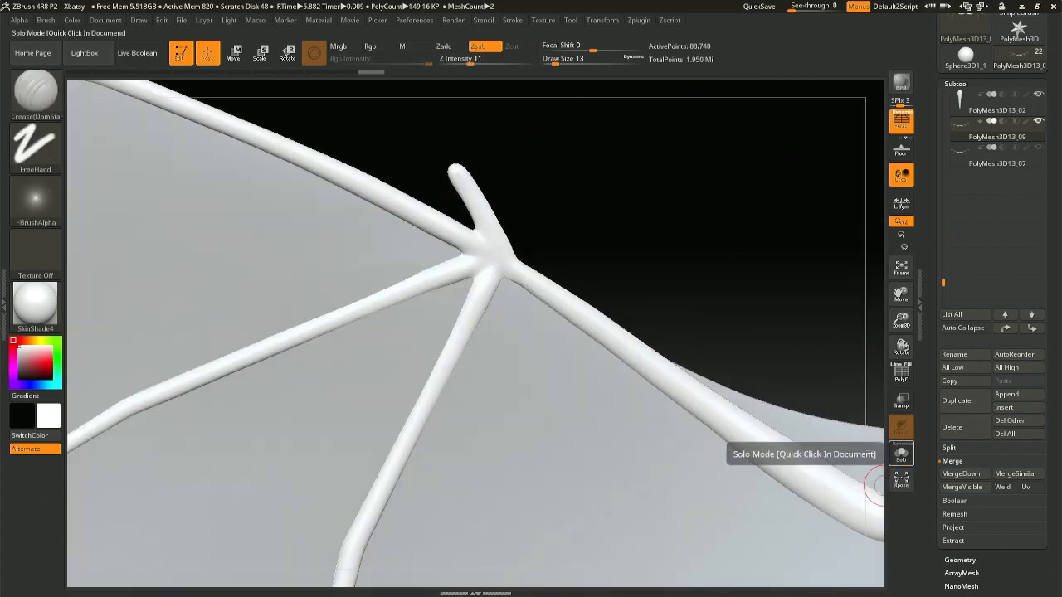
pyautogui.keyDown('shift'); pyautogui.moveTo(518, 290); pyautogui.dragTo(523, 292); pyautogui.keyUp('shift')
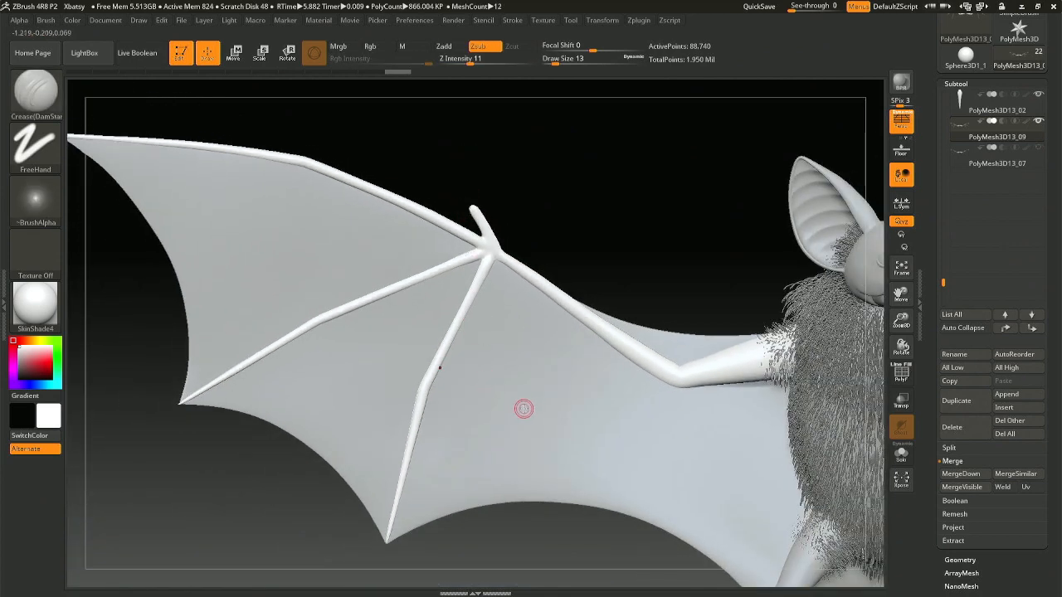
# - Carve a crease across the middle joint of each of the three long finger bones at Z Intensity 18
pyautogui.keyDown('alt'); pyautogui.moveTo(465, 459); pyautogui.dragTo(537, 389, button='right'); pyautogui.keyUp('alt')
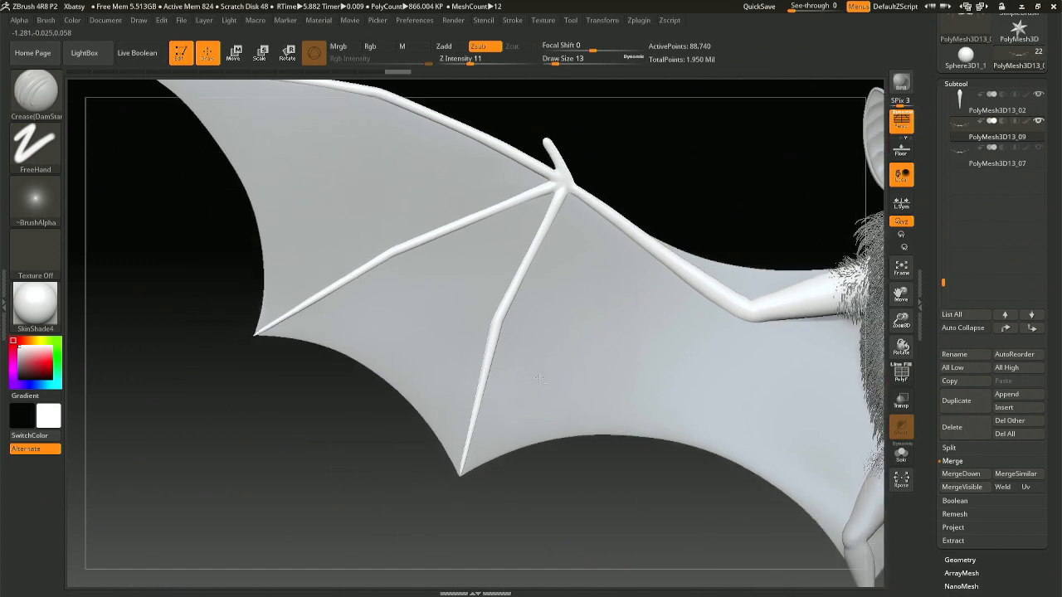
pyautogui.keyDown('ctrl'); pyautogui.moveTo(522, 313); pyautogui.dragTo(519, 401, button='right'); pyautogui.keyUp('ctrl')
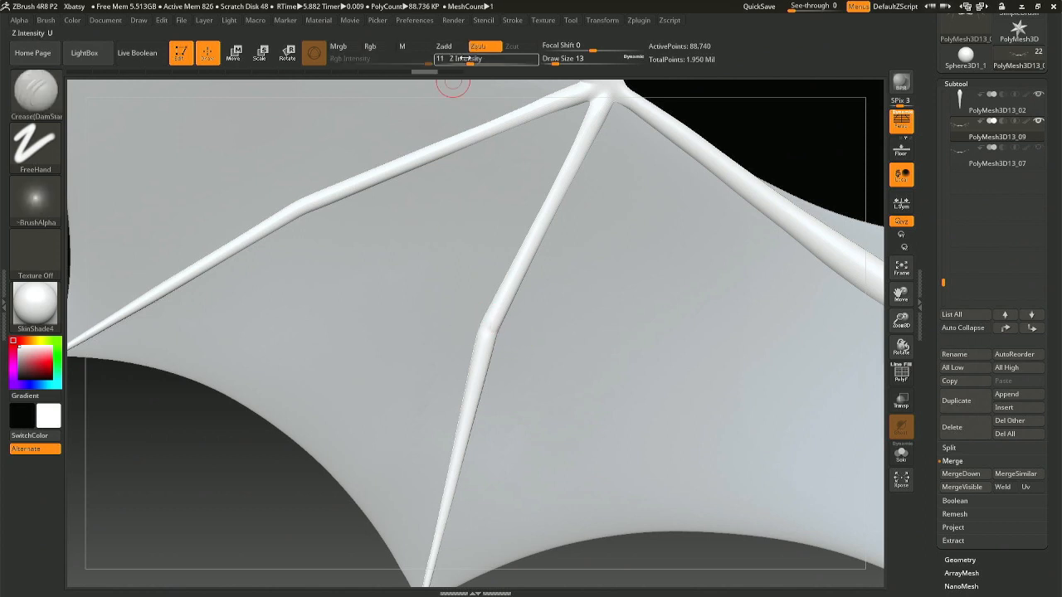
pyautogui.moveTo(468, 59); pyautogui.dragTo(479, 59)
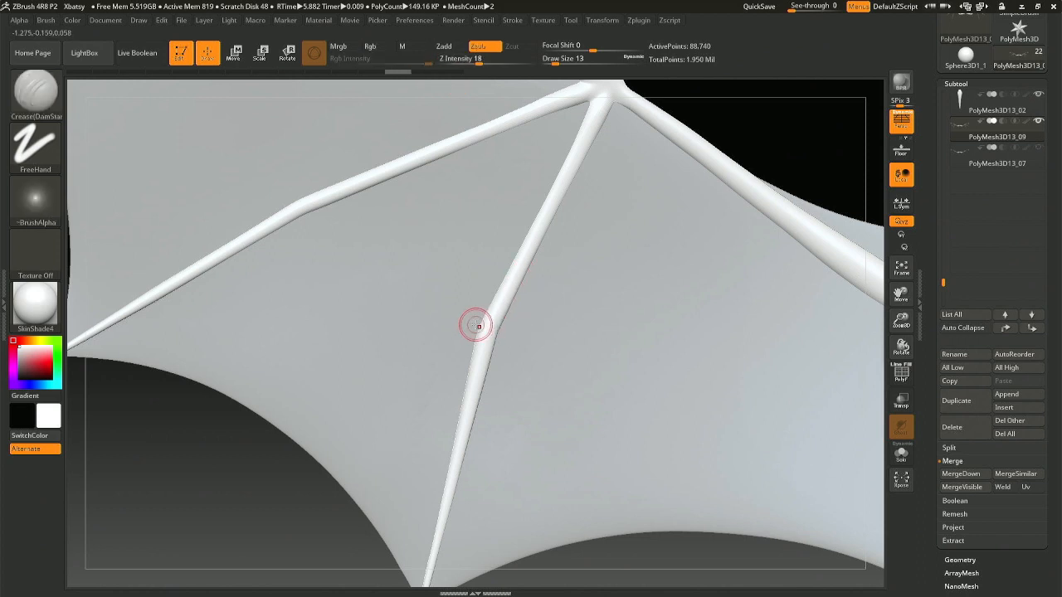
pyautogui.moveTo(543, 349); pyautogui.dragTo(517, 337)
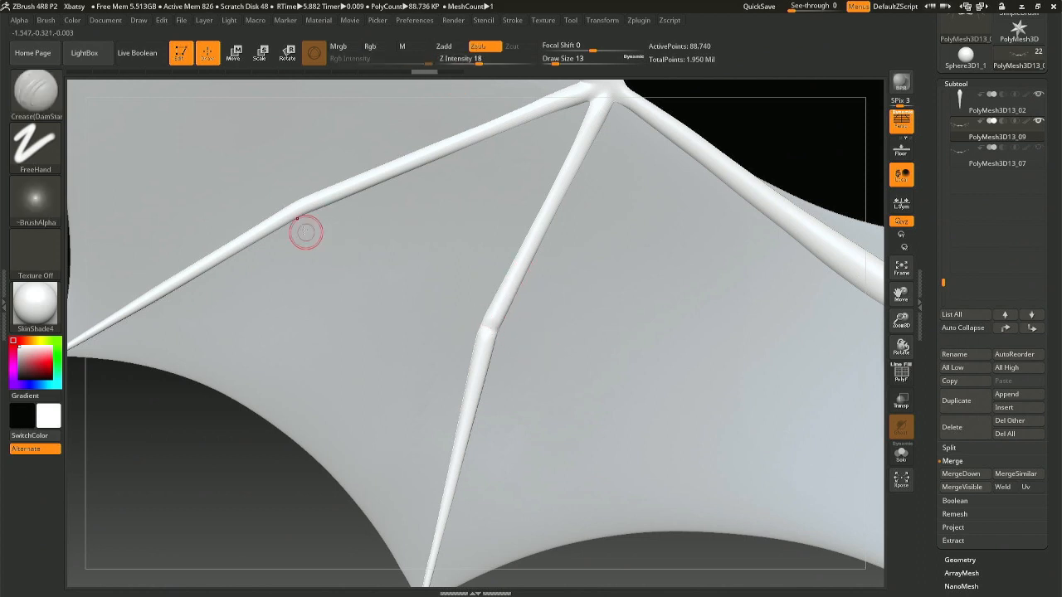
pyautogui.keyDown('alt'); pyautogui.moveTo(304, 216); pyautogui.dragTo(372, 250, button='right'); pyautogui.keyUp('alt')
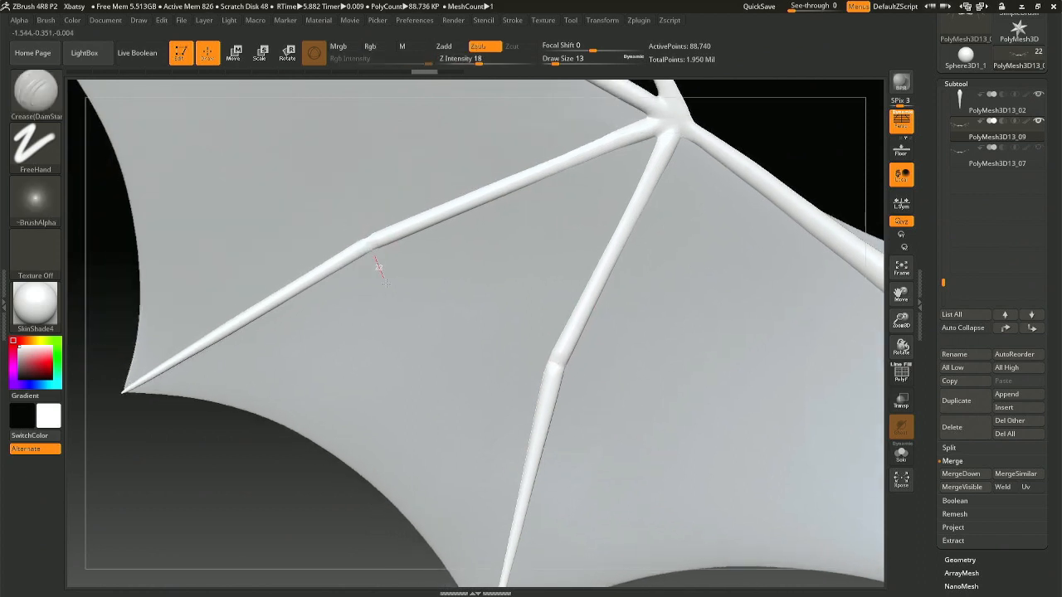
pyautogui.keyDown('alt'); pyautogui.moveTo(317, 182); pyautogui.dragTo(398, 425, button='right'); pyautogui.keyUp('alt')
pyautogui.keyDown('alt'); pyautogui.moveTo(411, 212); pyautogui.dragTo(403, 268, button='right'); pyautogui.keyUp('alt')
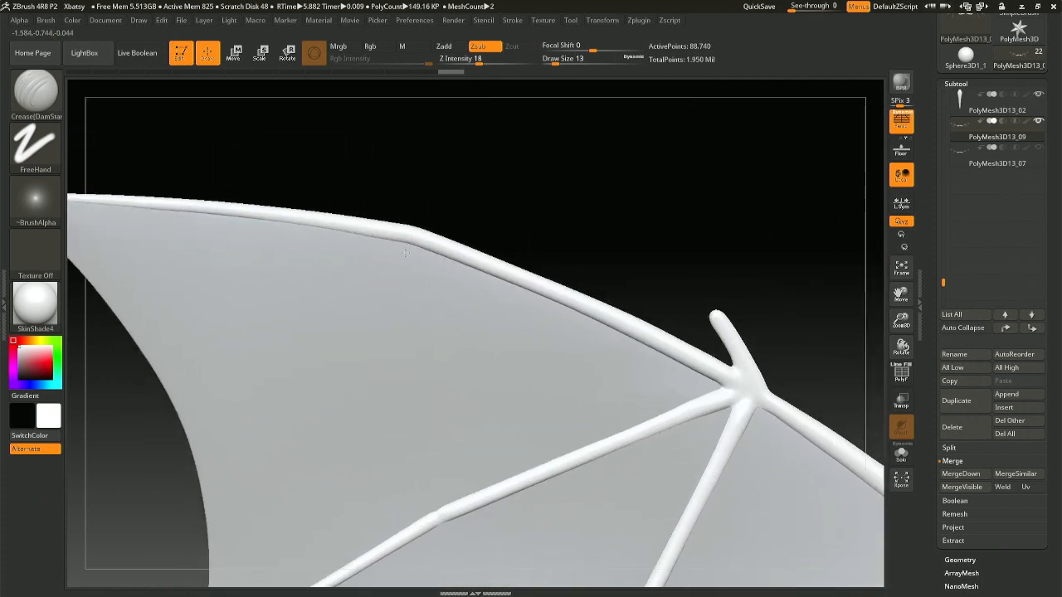
pyautogui.keyDown('ctrl'); pyautogui.moveTo(469, 402); pyautogui.dragTo(421, 252, button='right'); pyautogui.keyUp('ctrl')
pyautogui.moveTo(552, 402); pyautogui.dragTo(518, 375, button='right')
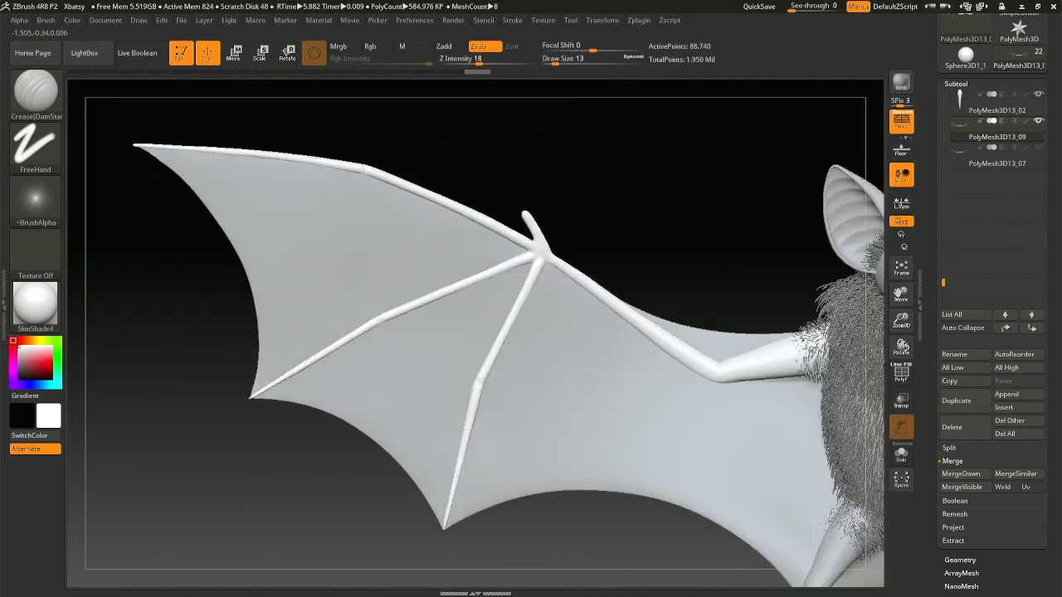
# - Build up the middle finger bone's joint around its crease with the Standard brush at Draw Size 6
pyautogui.keyDown('ctrl'); pyautogui.moveTo(379, 268); pyautogui.dragTo(391, 371, button='right'); pyautogui.keyUp('ctrl')
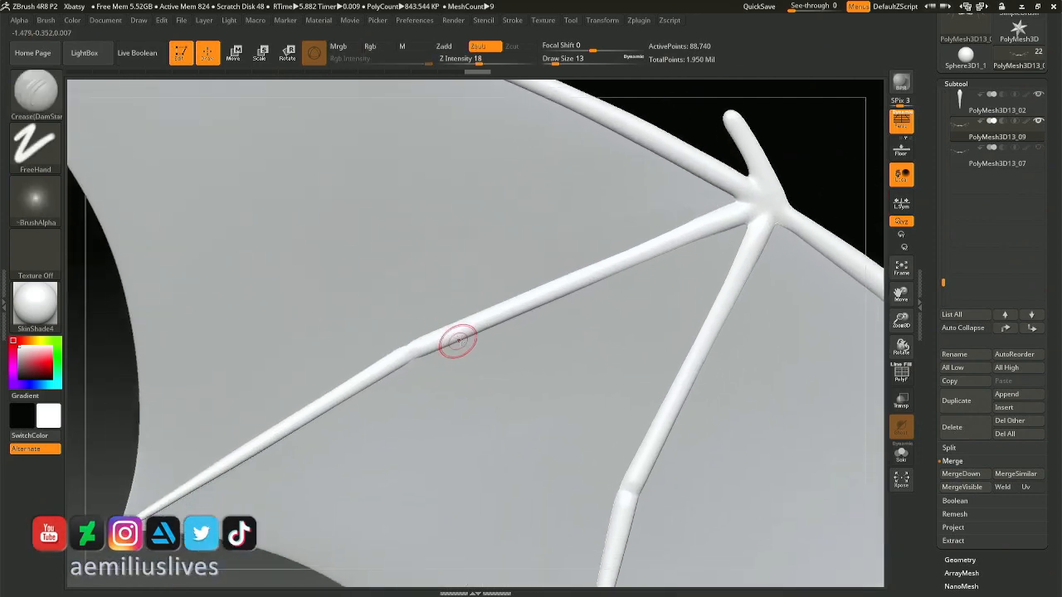
pyautogui.press('b')
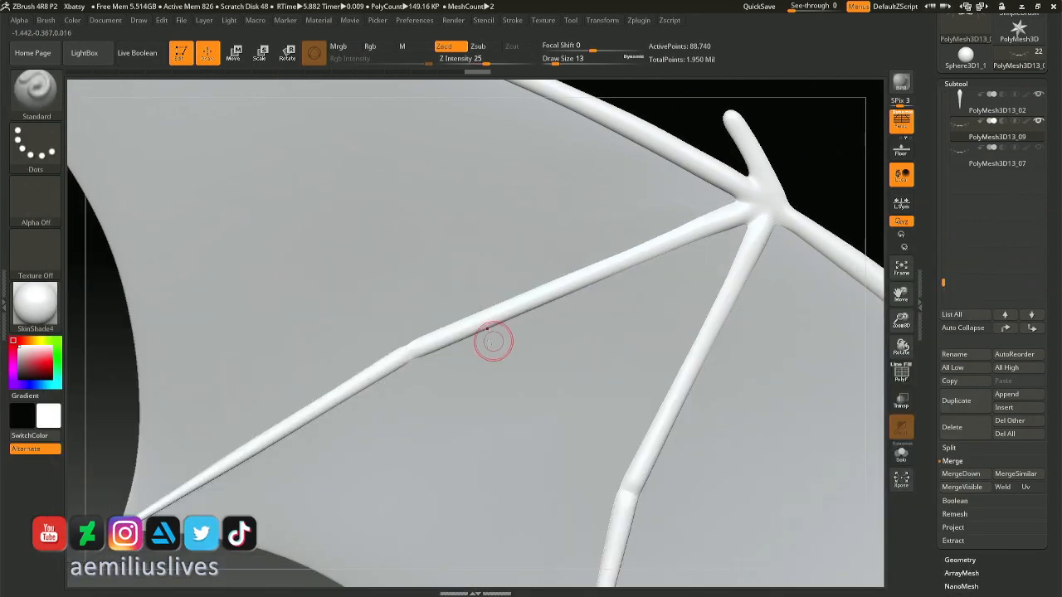
pyautogui.press('space')
pyautogui.moveTo(422, 331); pyautogui.dragTo(420, 331)
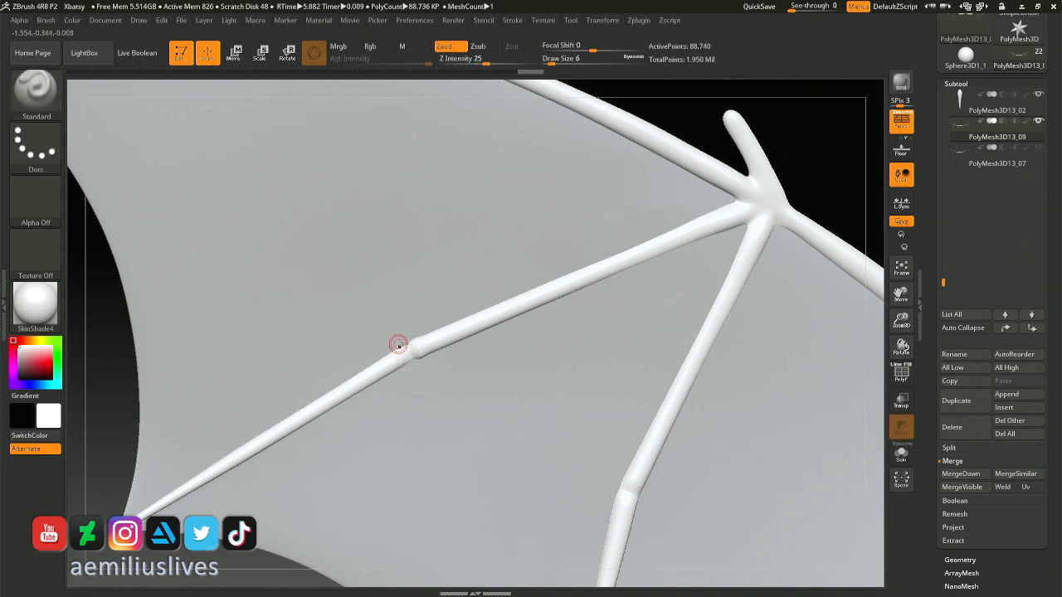
# - Sculpt a groove with raised edges at the lowest finger bone's joint and compare it using undo and redo
pyautogui.keyDown('alt'); pyautogui.moveTo(532, 434); pyautogui.dragTo(456, 321, button='right'); pyautogui.keyUp('alt')
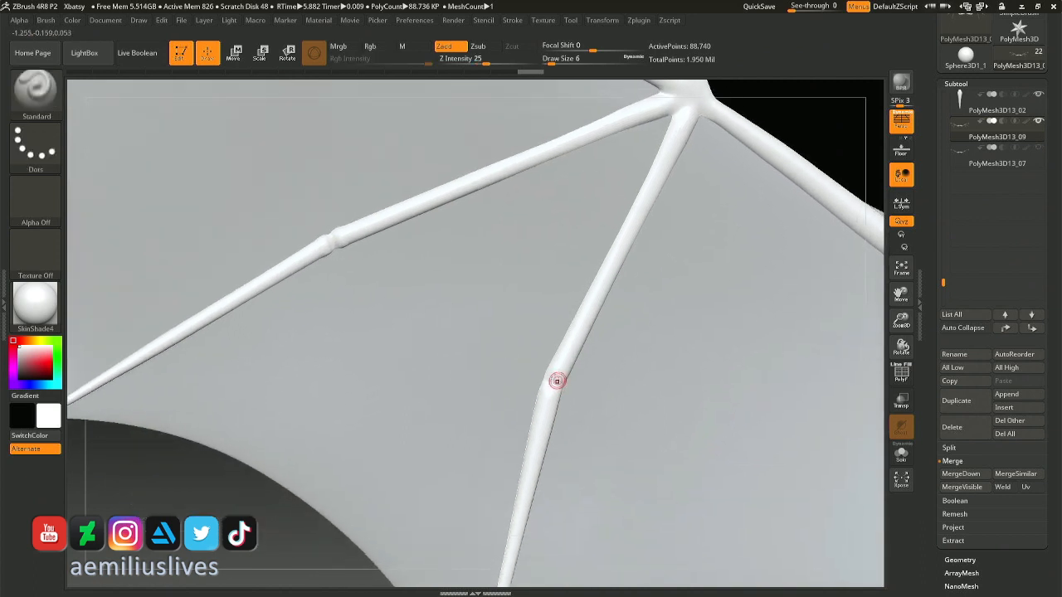
pyautogui.keyDown('alt'); pyautogui.moveTo(543, 370); pyautogui.dragTo(570, 383); pyautogui.keyUp('alt')
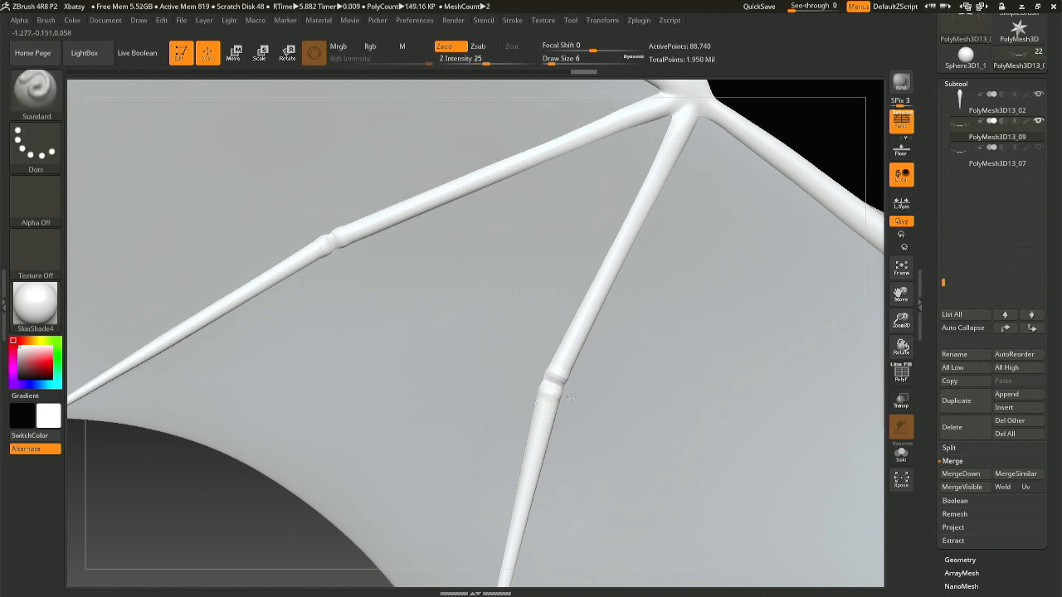
pyautogui.keyDown('ctrl'); pyautogui.moveTo(578, 426); pyautogui.dragTo(547, 341, button='right'); pyautogui.keyUp('ctrl')
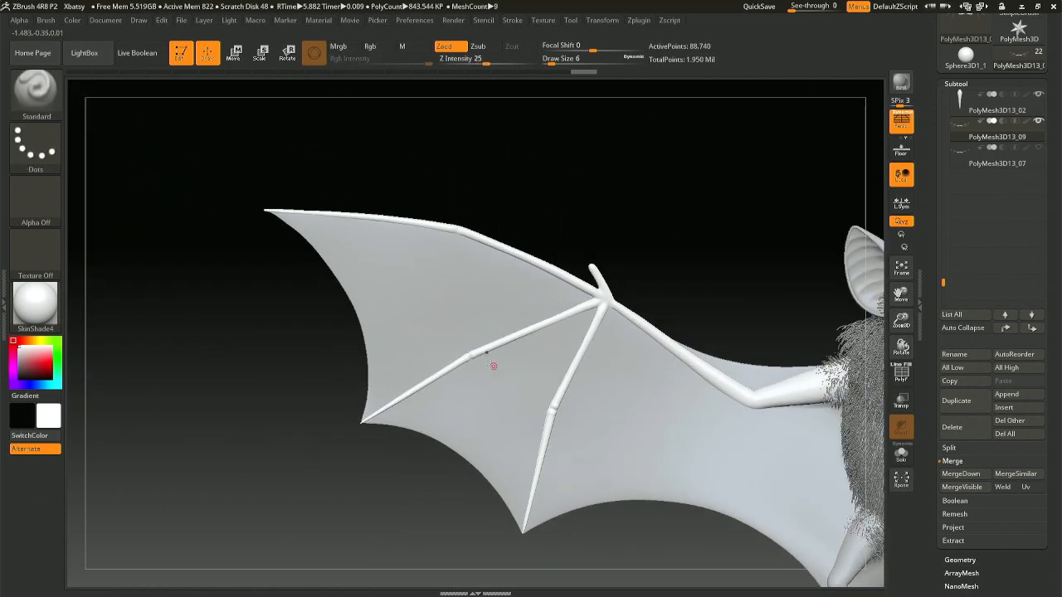
pyautogui.moveTo(494, 366)
pyautogui.keyDown('ctrl'); pyautogui.mouseDown(button='right')
pyautogui.moveTo(550, 486)
pyautogui.moveTo(535, 435)
pyautogui.mouseUp(button='right'); pyautogui.keyUp('ctrl')
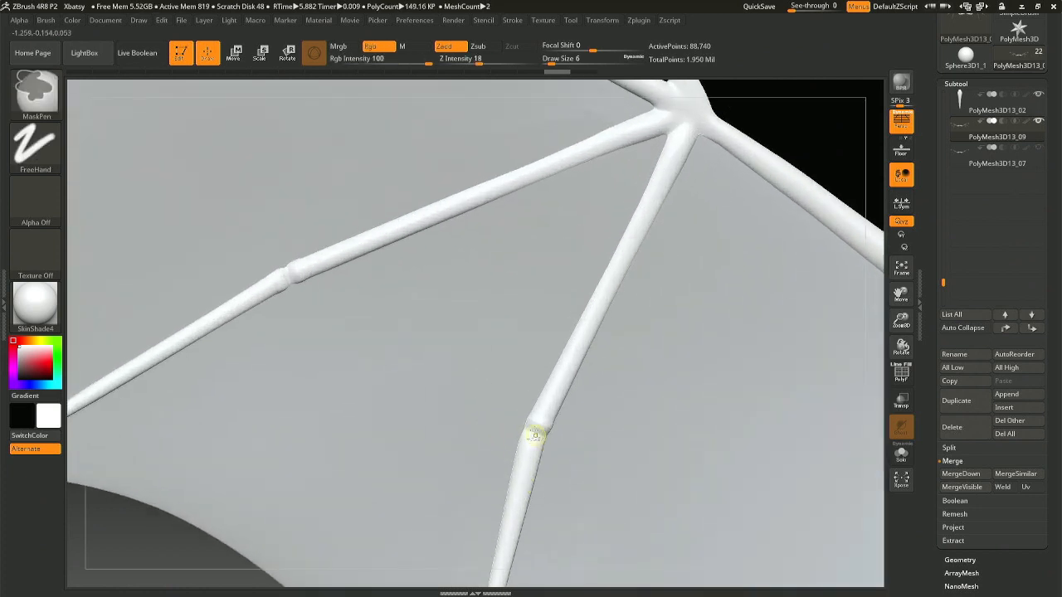
pyautogui.hotkey('ctrl', 'shift', 'z')
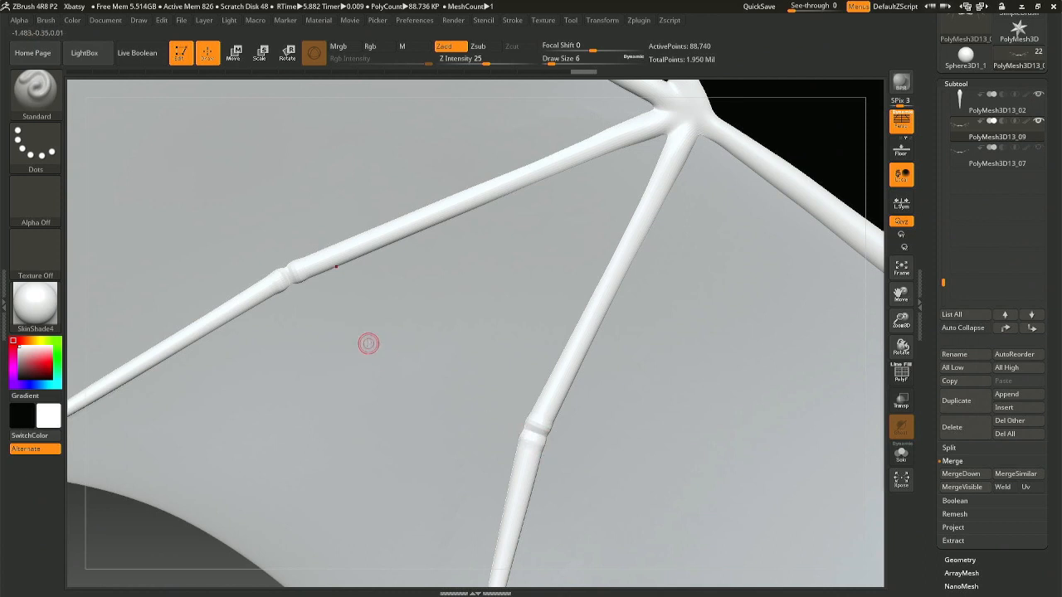
# - Sculpt a ridged groove around the uppermost finger bone's joint, smoothing it and undoing unwanted strokes on its front edge
pyautogui.keyDown('alt'); pyautogui.moveTo(332, 319); pyautogui.dragTo(533, 579, button='right'); pyautogui.keyUp('alt')
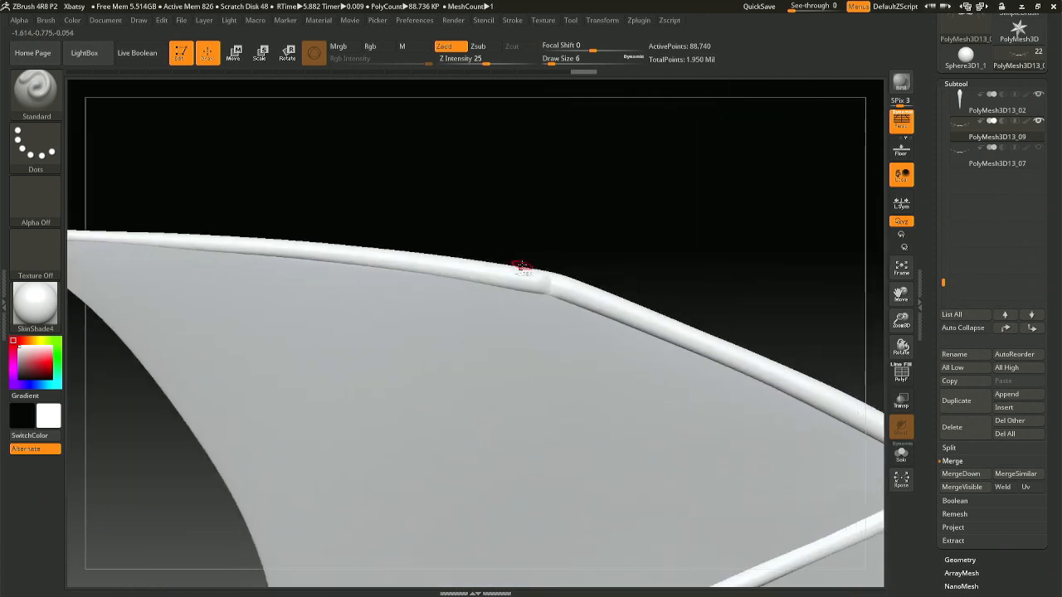
pyautogui.keyDown('ctrl'); pyautogui.moveTo(520, 268); pyautogui.dragTo(531, 315, button='right'); pyautogui.keyUp('ctrl')
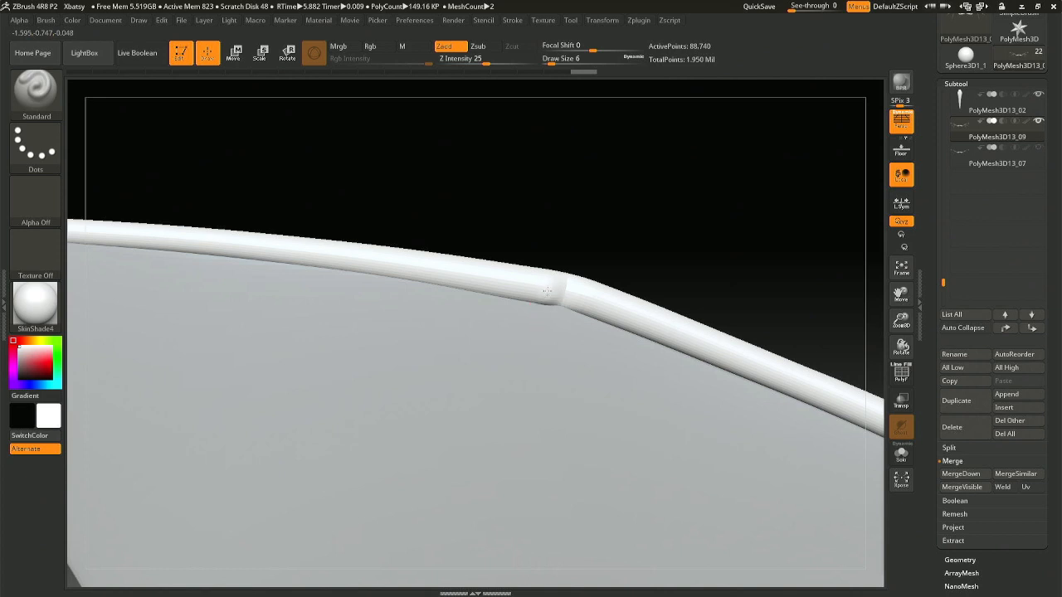
pyautogui.keyDown('shift'); pyautogui.moveTo(552, 252); pyautogui.dragTo(550, 292); pyautogui.keyUp('shift')
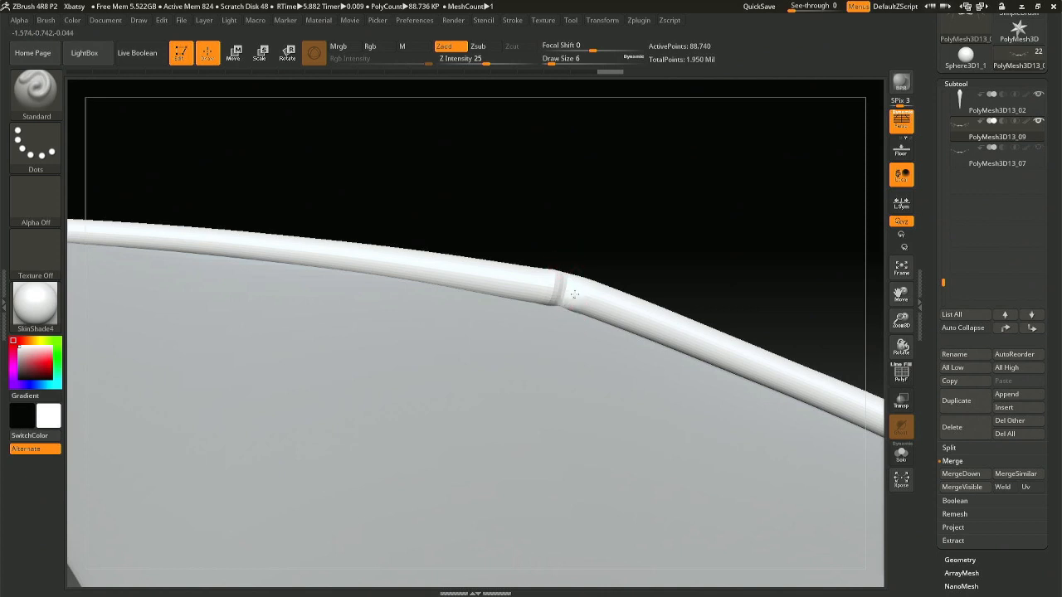
pyautogui.keyDown('shift'); pyautogui.moveTo(578, 270); pyautogui.dragTo(558, 264); pyautogui.keyUp('shift')
pyautogui.keyDown('shift'); pyautogui.moveTo(559, 315); pyautogui.dragTo(576, 275); pyautogui.keyUp('shift')
pyautogui.keyDown('shift'); pyautogui.moveTo(567, 320); pyautogui.dragTo(572, 310); pyautogui.keyUp('shift')
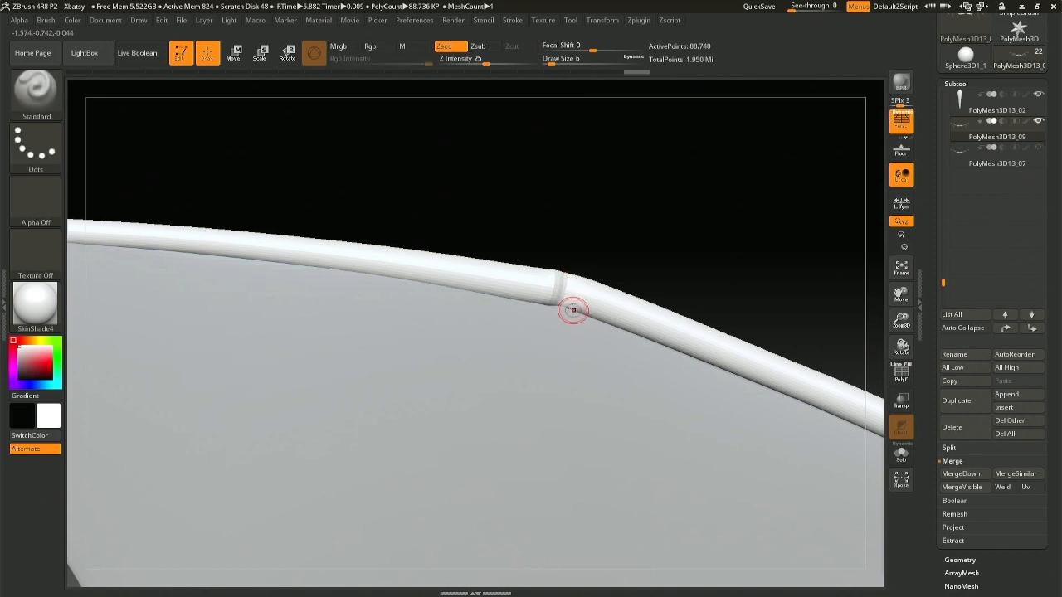
pyautogui.moveTo(580, 262)
pyautogui.mouseDown()
pyautogui.moveTo(586, 297)
pyautogui.moveTo(564, 344)
pyautogui.moveTo(555, 282)
pyautogui.mouseUp()
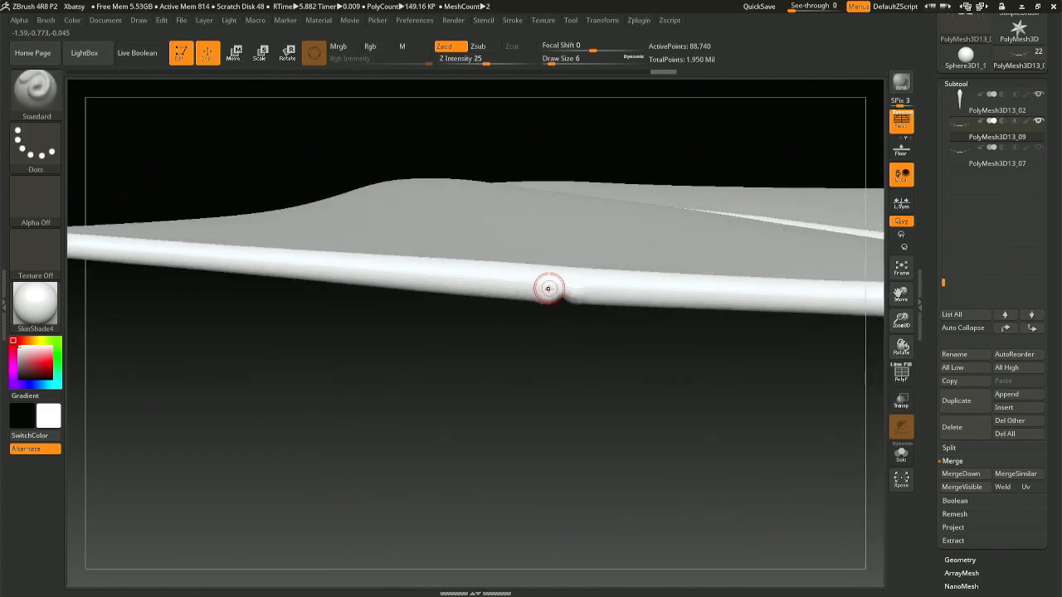
pyautogui.hotkey('ctrl', 'z')
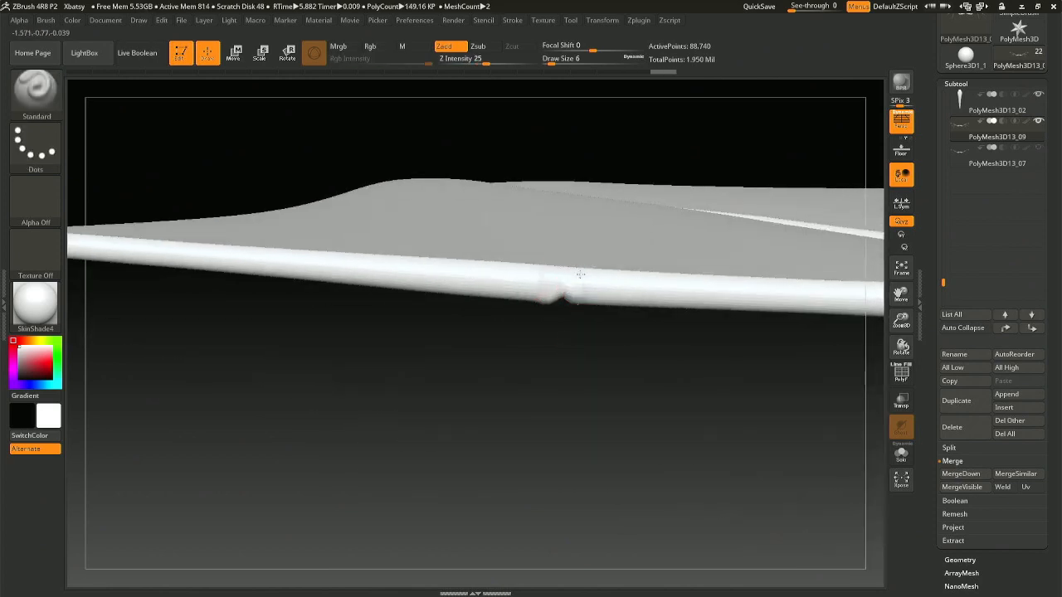
pyautogui.hotkey('ctrl', 'z')
pyautogui.moveTo(599, 371); pyautogui.dragTo(589, 225)
pyautogui.keyDown('ctrl'); pyautogui.moveTo(602, 426); pyautogui.dragTo(455, 211, button='right'); pyautogui.keyUp('ctrl')
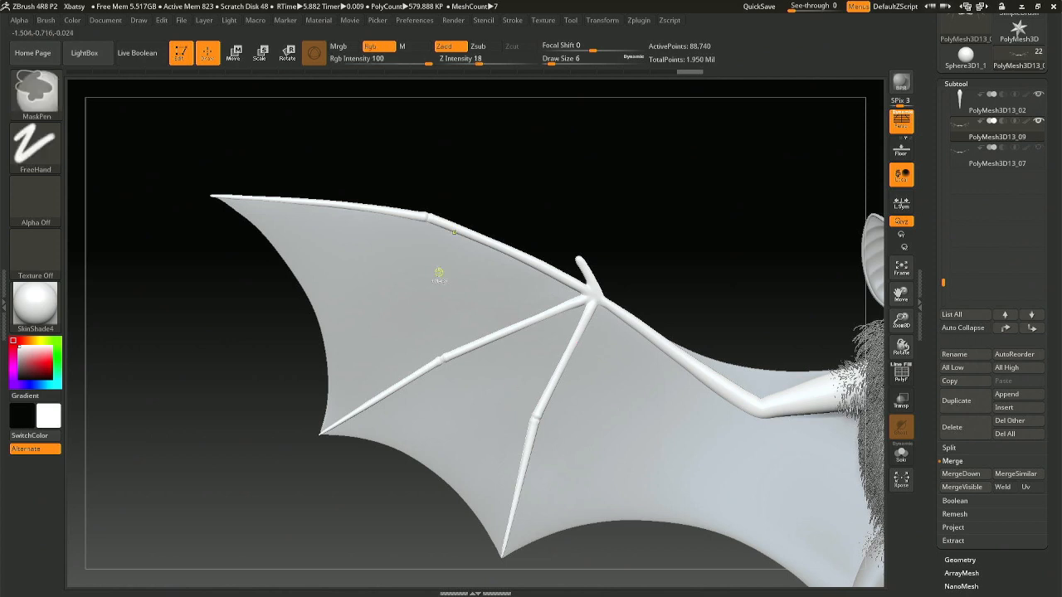
# - Subdivide the merged wing bones once more and display the geometry settings
pyautogui.keyDown('ctrl'); pyautogui.moveTo(438, 273); pyautogui.dragTo(432, 321, button='right'); pyautogui.keyUp('ctrl')
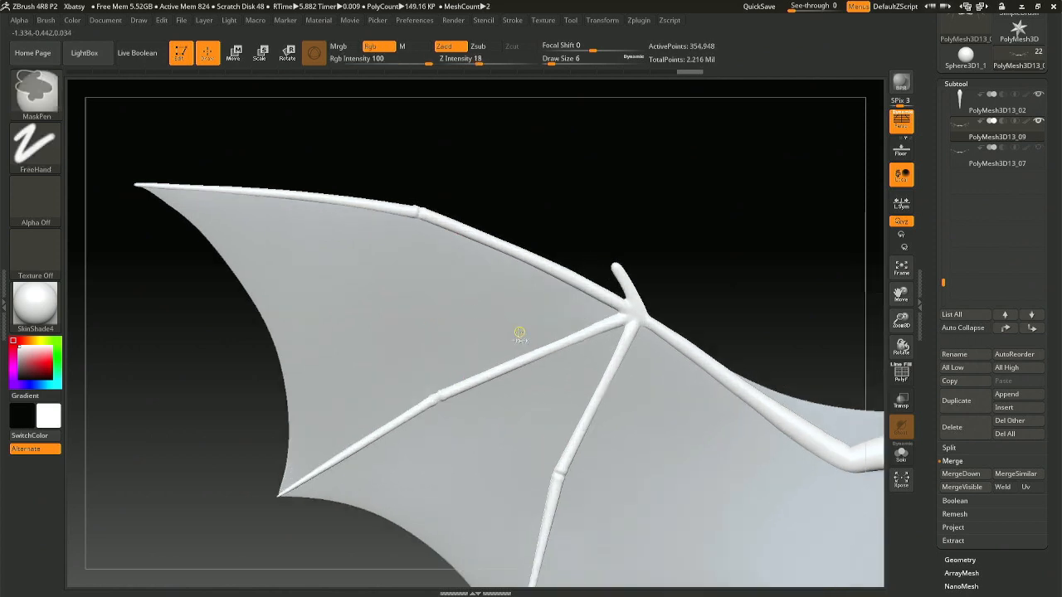
pyautogui.click(966, 85)
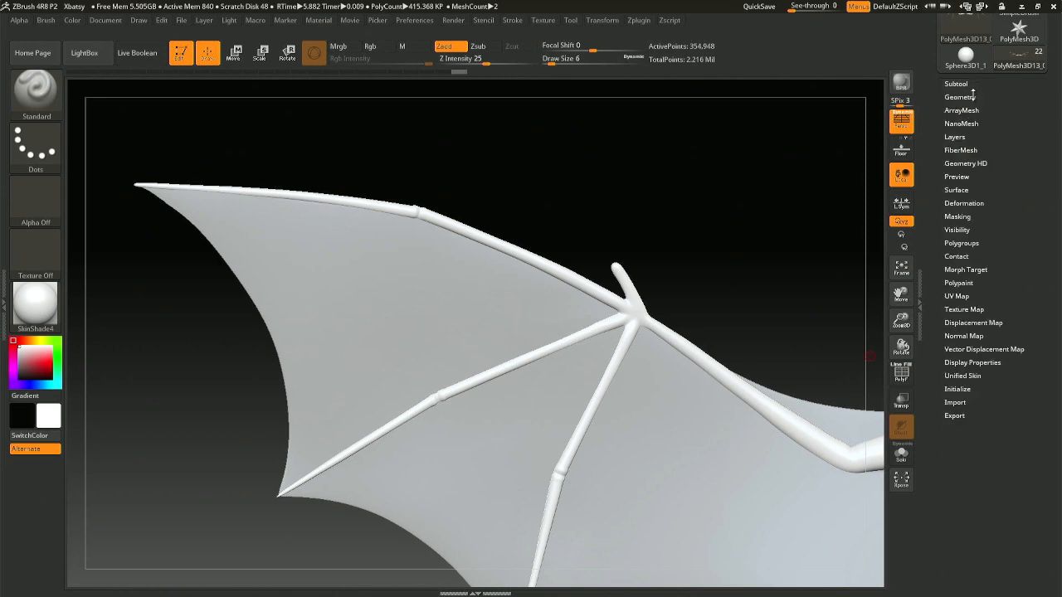
pyautogui.click(972, 96)
# - Select the wing membrane and smooth its outer edge near the uppermost wingtip with Draw Size 7
pyautogui.keyDown('ctrl'); pyautogui.moveTo(616, 294); pyautogui.dragTo(416, 302, button='right'); pyautogui.keyUp('ctrl')
pyautogui.keyDown('alt'); pyautogui.click(290, 199); pyautogui.keyUp('alt')
pyautogui.press('space')
pyautogui.moveTo(345, 252)
pyautogui.mouseDown()
pyautogui.moveTo(355, 249)
pyautogui.moveTo(318, 238)
pyautogui.mouseUp()
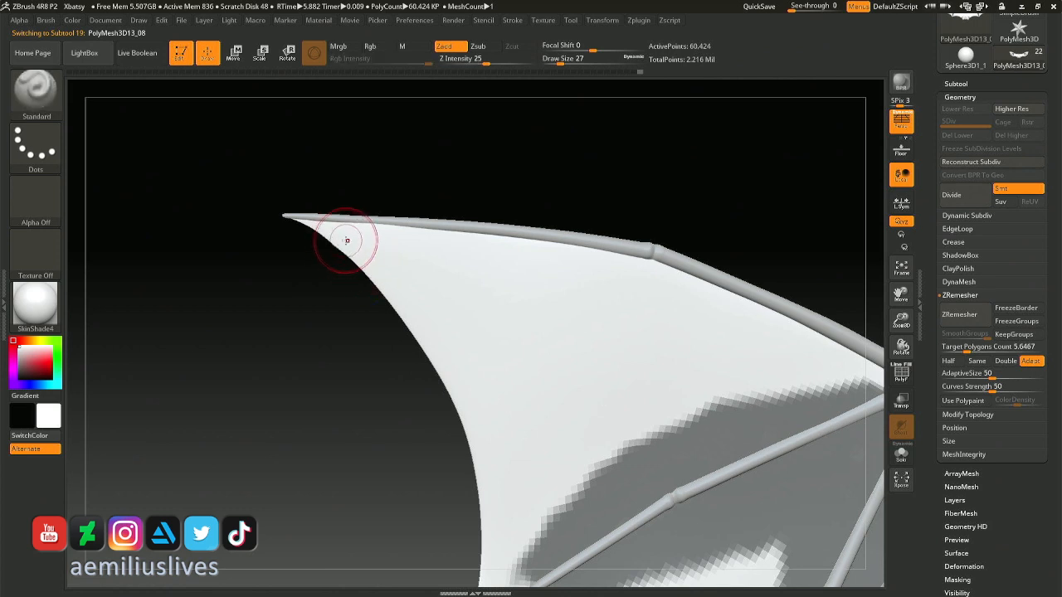
pyautogui.keyDown('ctrl'); pyautogui.moveTo(346, 239); pyautogui.dragTo(376, 322, button='right'); pyautogui.keyUp('ctrl')
pyautogui.press('space')
pyautogui.moveTo(335, 257); pyautogui.dragTo(325, 254)
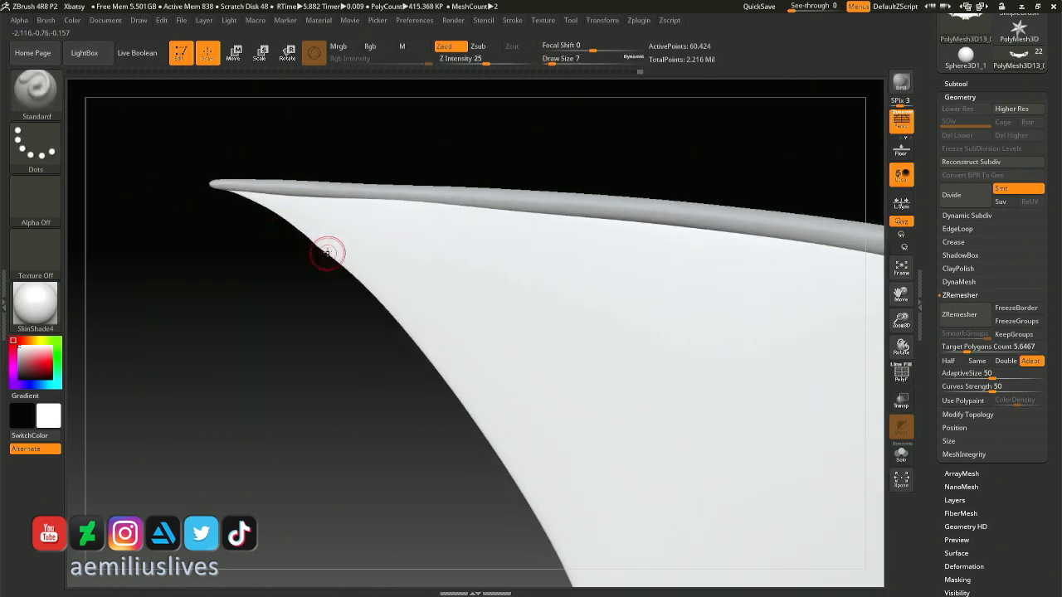
pyautogui.press('shift')
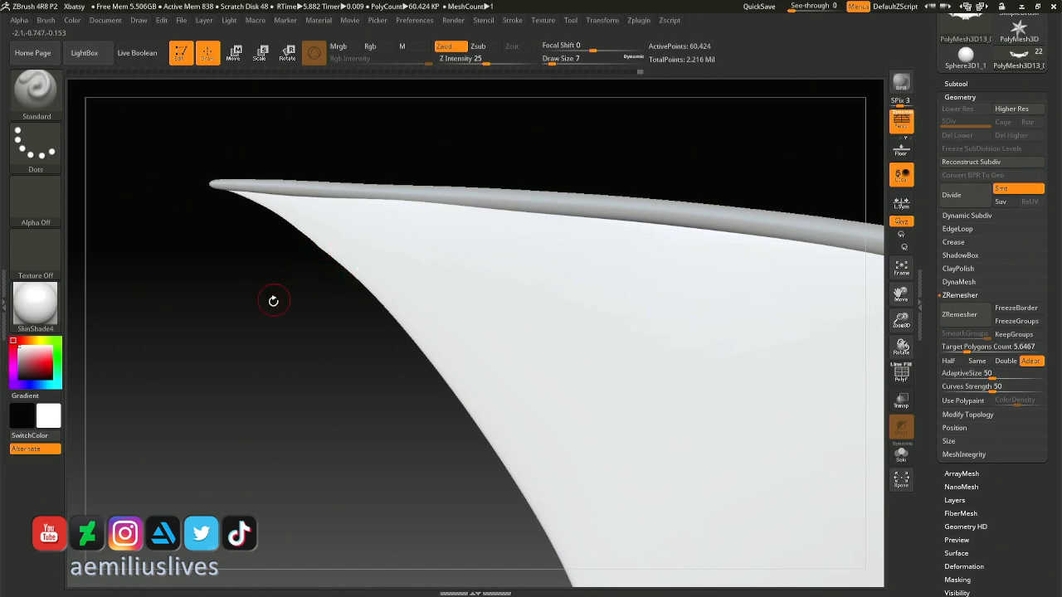
pyautogui.press('shift')
# - Reshape the membrane's outer edge near the wingtip with the Move brush at Draw Size 7 and smooth the curve
pyautogui.press('b')
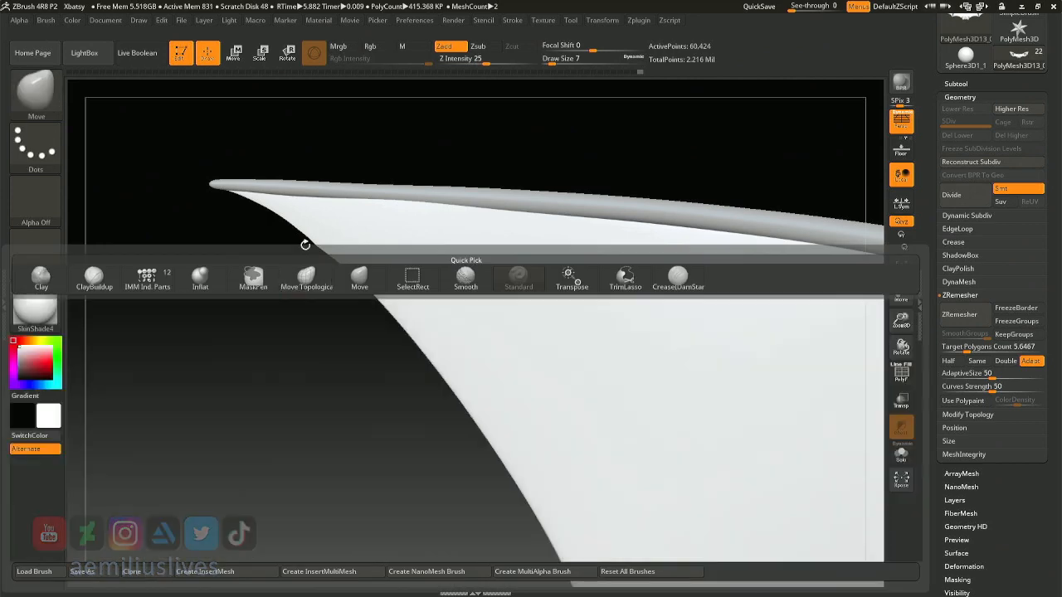
pyautogui.press('m')
pyautogui.press('v')
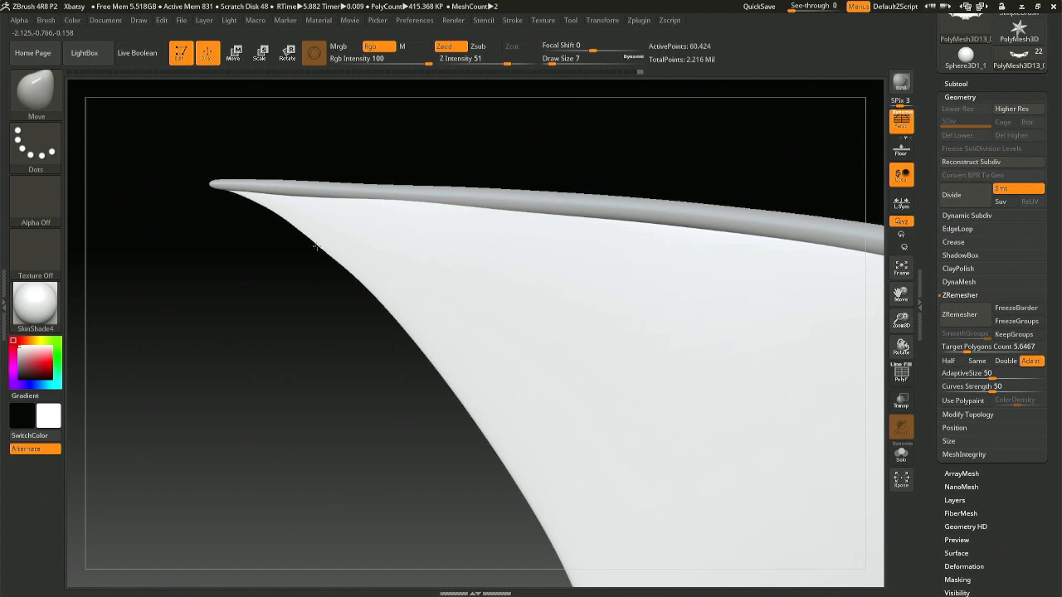
pyautogui.moveTo(311, 261); pyautogui.dragTo(343, 231)
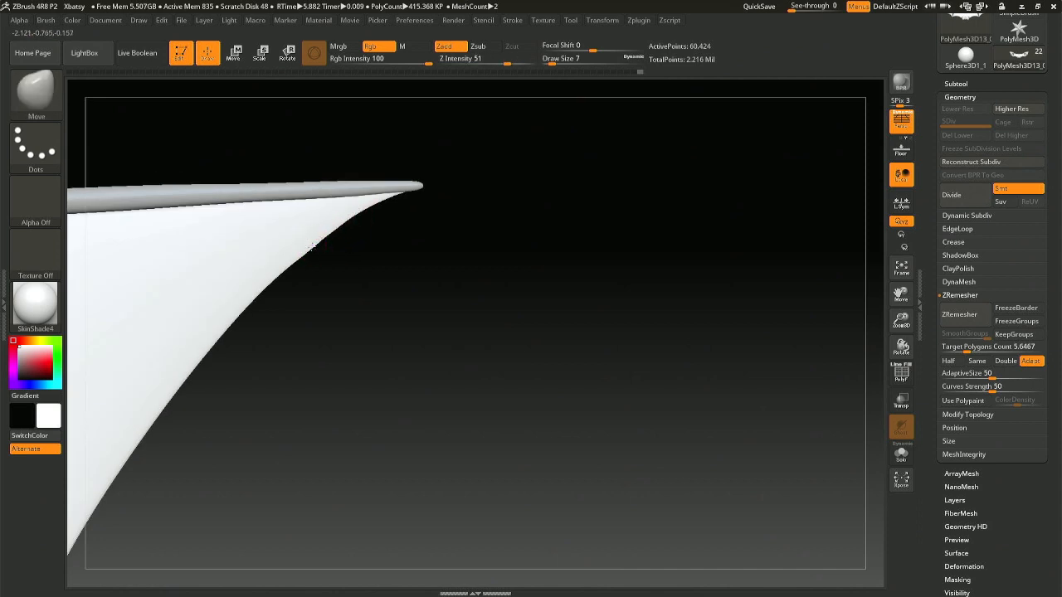
pyautogui.press('shift')
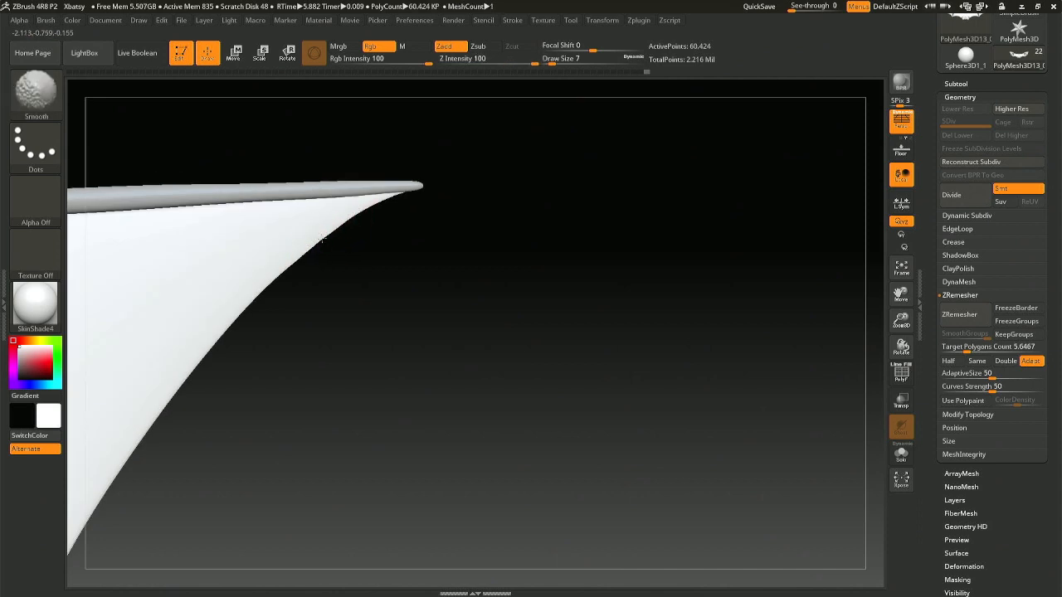
pyautogui.moveTo(427, 209)
pyautogui.mouseDown()
pyautogui.moveTo(320, 228)
pyautogui.moveTo(315, 216)
pyautogui.moveTo(291, 218)
pyautogui.moveTo(331, 229)
pyautogui.mouseUp()
pyautogui.press('shift')
pyautogui.press('shift')
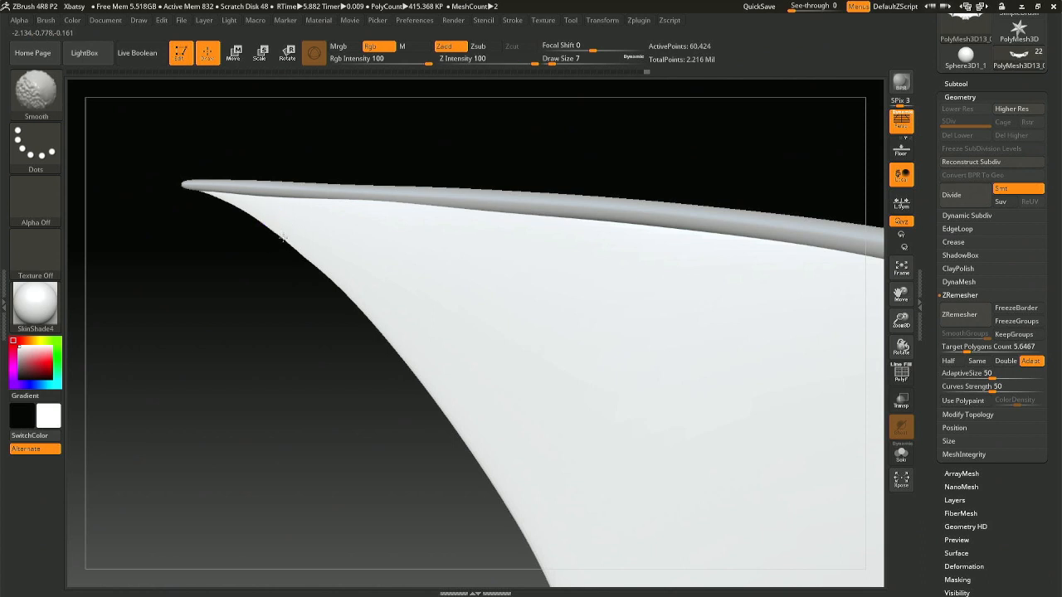
pyautogui.keyDown('shift'); pyautogui.moveTo(275, 223); pyautogui.dragTo(234, 205); pyautogui.keyUp('shift')
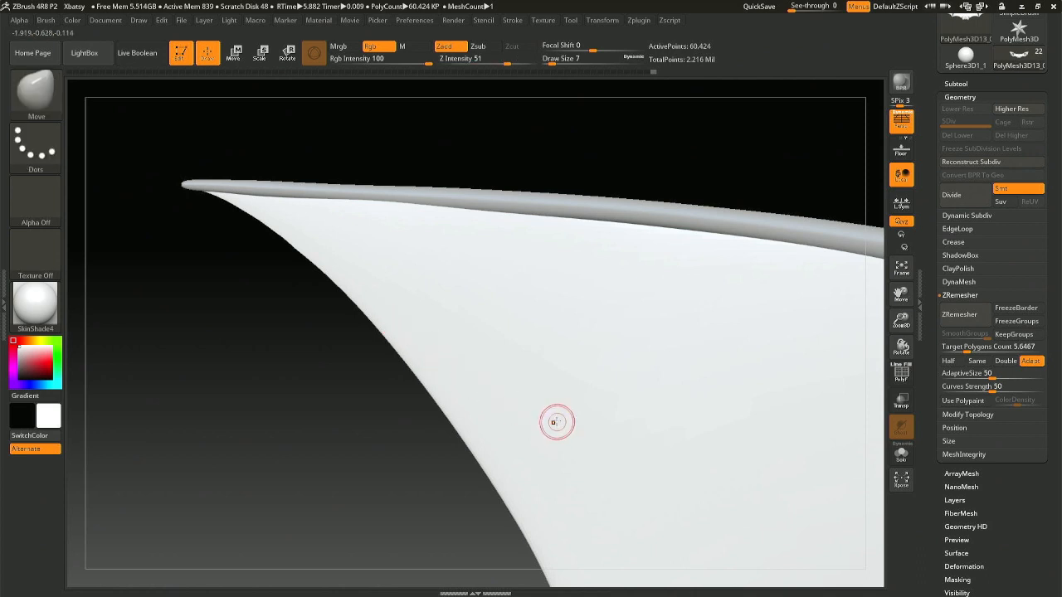
# - Smooth the membrane's edge between the upper two finger tips at Draw Size 20, undoing an unwanted stroke
pyautogui.keyDown('ctrl'); pyautogui.moveTo(537, 426); pyautogui.dragTo(531, 388, button='right'); pyautogui.keyUp('ctrl')
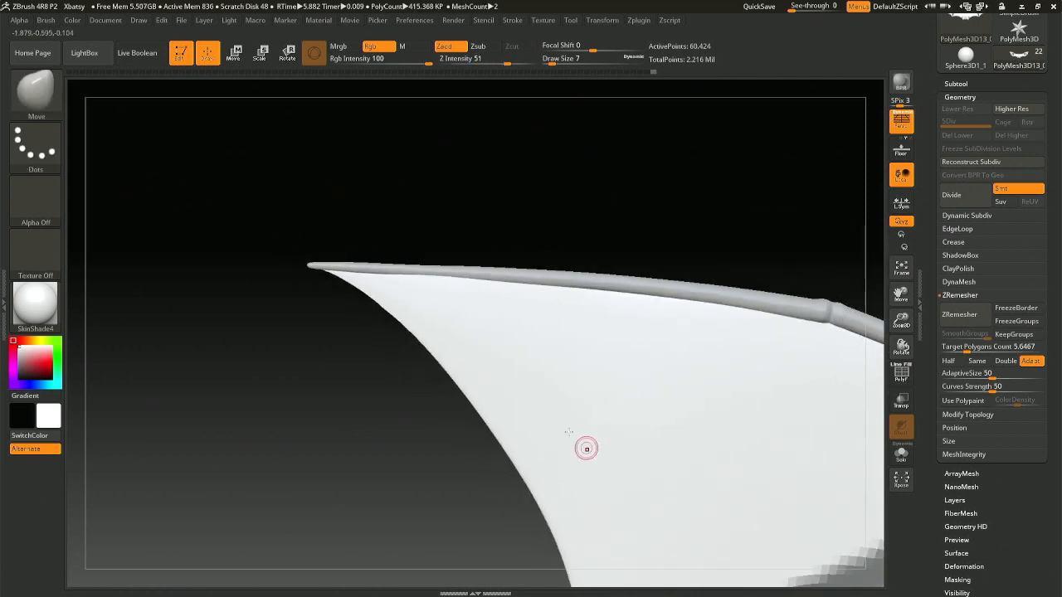
pyautogui.keyDown('alt'); pyautogui.moveTo(585, 445); pyautogui.dragTo(474, 299, button='right'); pyautogui.keyUp('alt')
pyautogui.press('space')
pyautogui.press('shift')
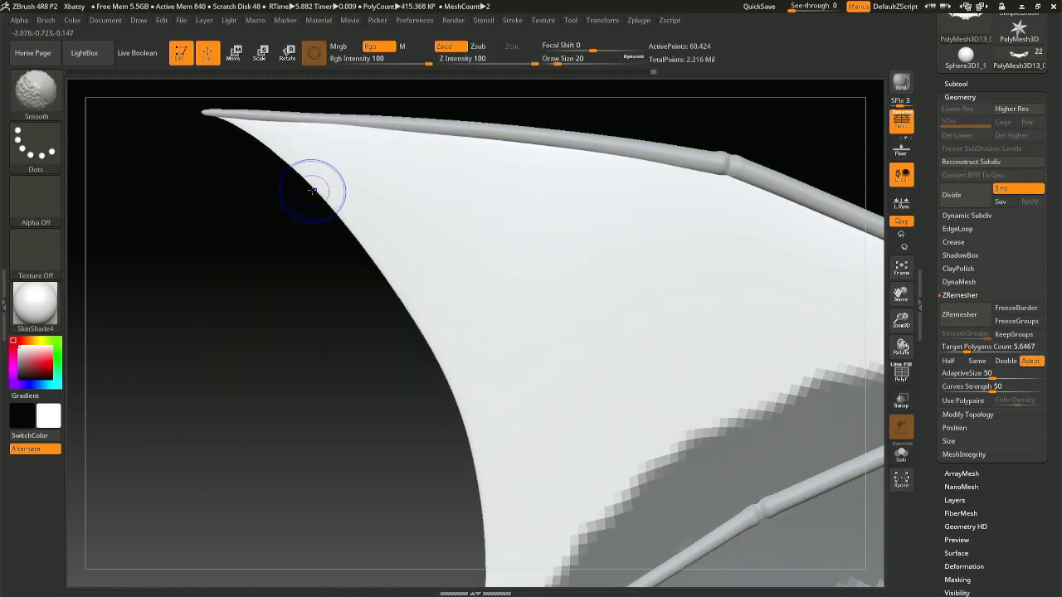
pyautogui.keyDown('shift'); pyautogui.moveTo(412, 301); pyautogui.dragTo(415, 308); pyautogui.keyUp('shift')
pyautogui.hotkey('ctrl', 'z')
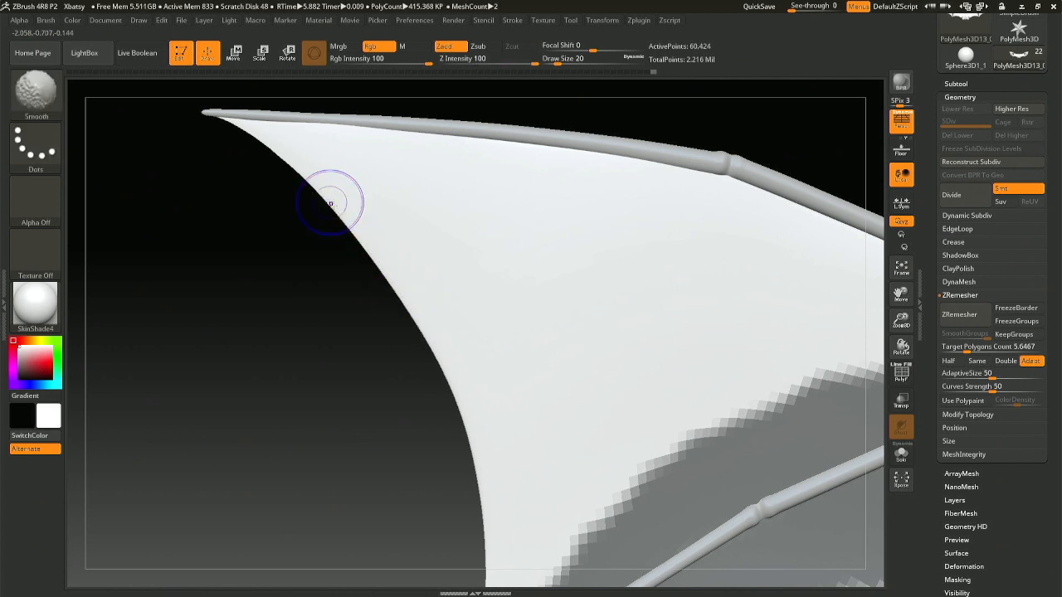
pyautogui.keyDown('shift'); pyautogui.moveTo(330, 204); pyautogui.dragTo(378, 256); pyautogui.keyUp('shift')
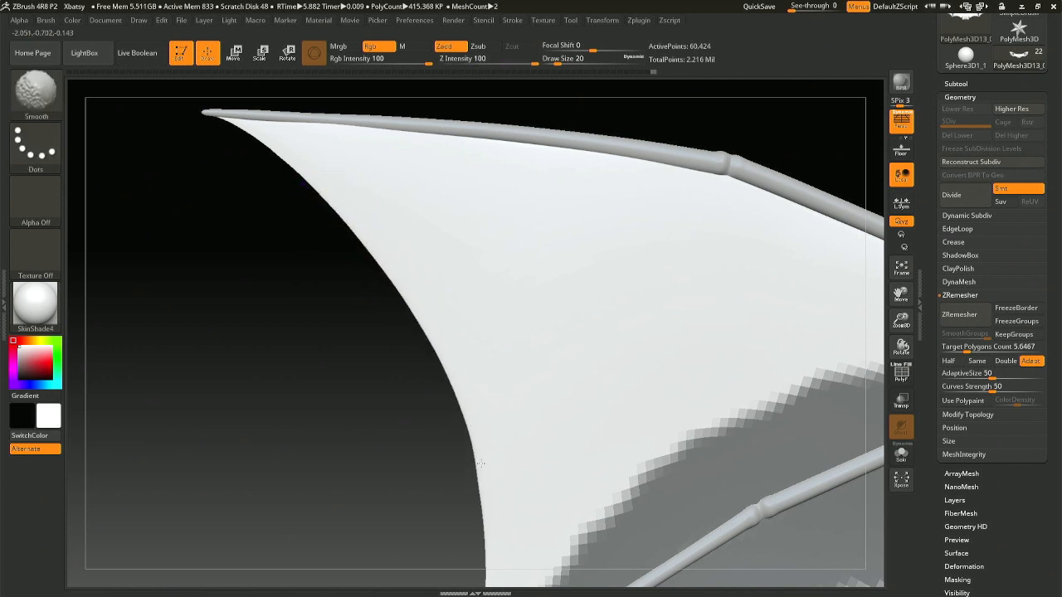
pyautogui.keyDown('shift'); pyautogui.moveTo(476, 547); pyautogui.dragTo(468, 412); pyautogui.keyUp('shift')
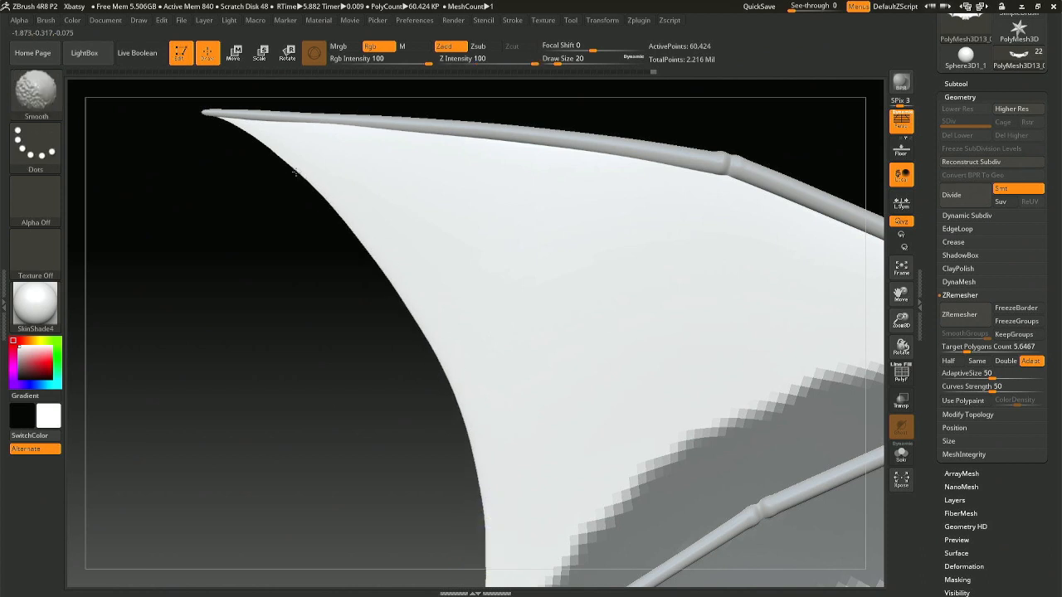
# - Adjust the curve of the membrane's outer edge with the Move brush at Draw Size 65 and smooth it
pyautogui.keyDown('ctrl'); pyautogui.moveTo(583, 469); pyautogui.dragTo(455, 287, button='right'); pyautogui.keyUp('ctrl')
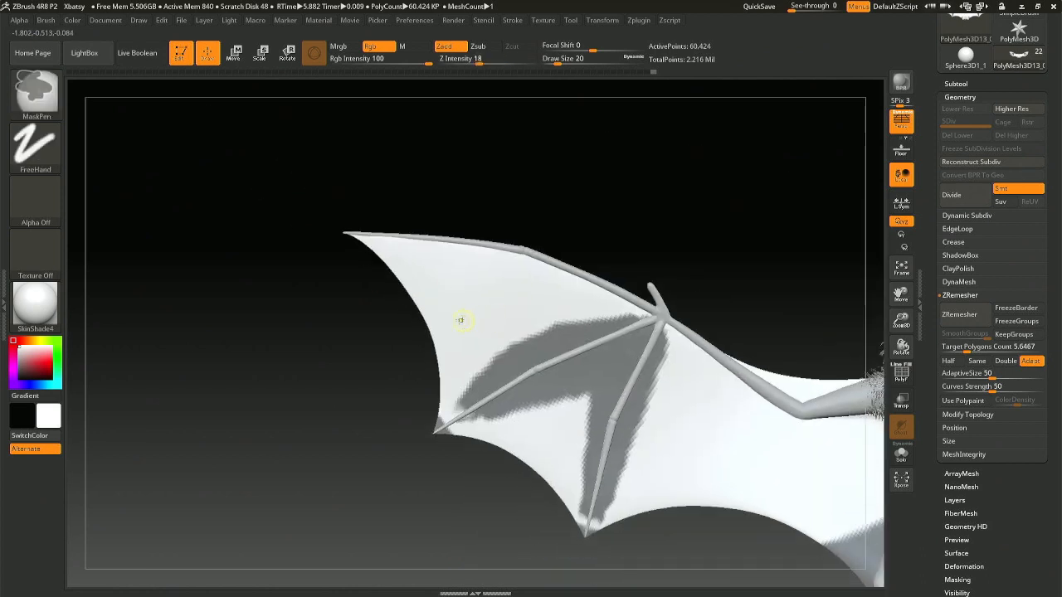
pyautogui.press('space')
pyautogui.moveTo(419, 310); pyautogui.dragTo(429, 309)
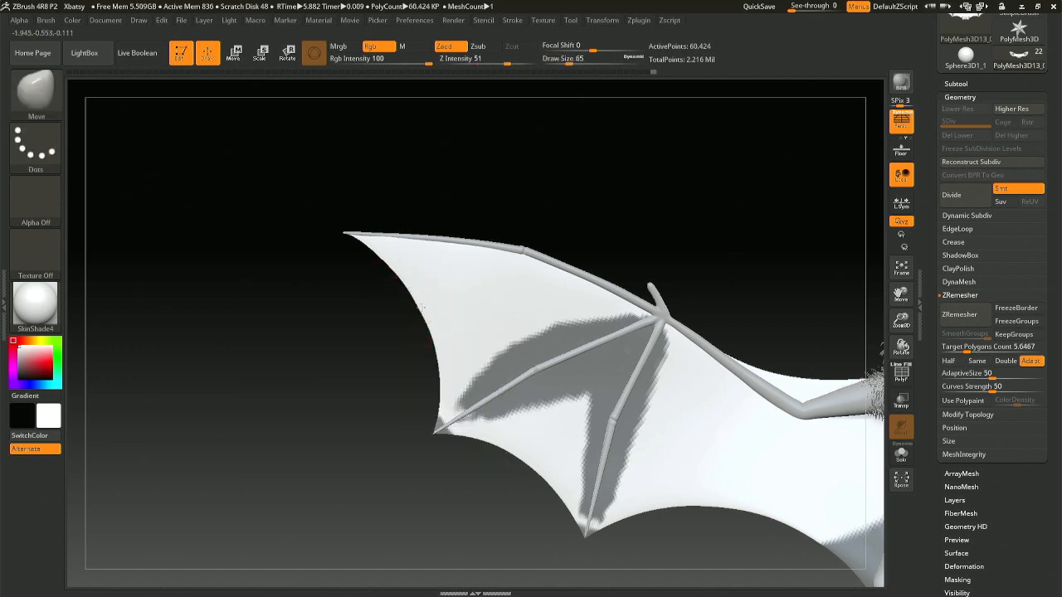
pyautogui.press('shift')
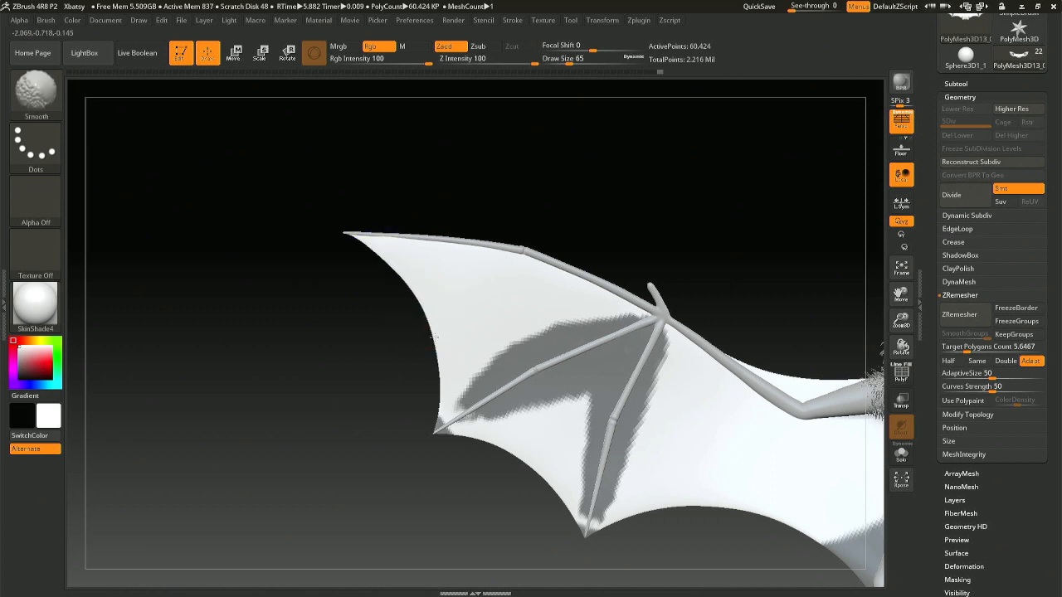
pyautogui.keyDown('shift'); pyautogui.moveTo(437, 378); pyautogui.dragTo(434, 359); pyautogui.keyUp('shift')
# - Refine the membrane's edge close to the wingtip with the Move brush, reducing Draw Size to 31 and 11
pyautogui.keyDown('ctrl'); pyautogui.moveTo(408, 268); pyautogui.dragTo(419, 365, button='right'); pyautogui.keyUp('ctrl')
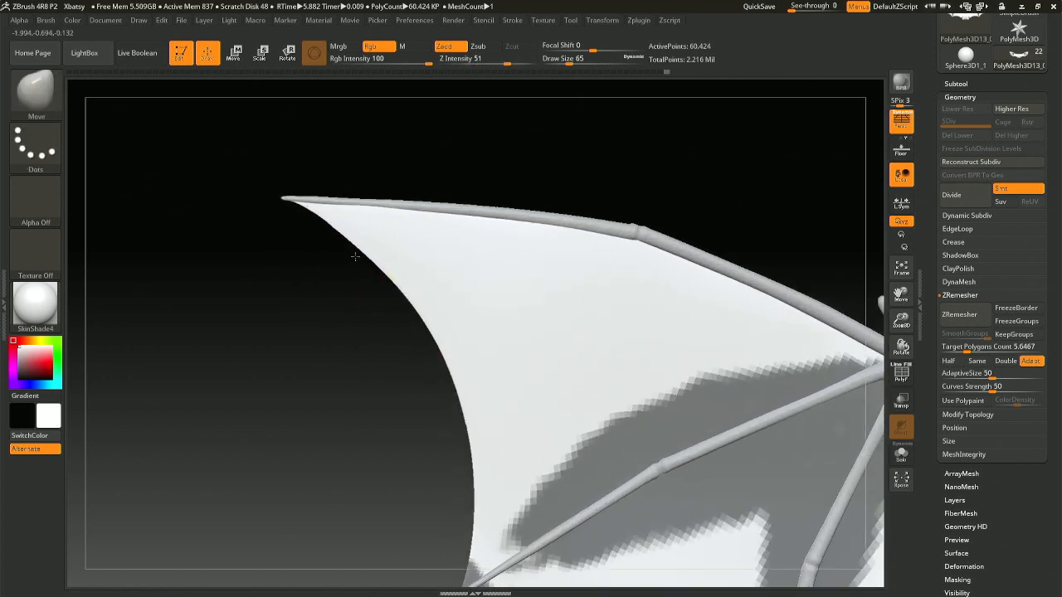
pyautogui.moveTo(355, 256); pyautogui.dragTo(354, 242, button='right')
pyautogui.press('space')
pyautogui.moveTo(353, 235); pyautogui.dragTo(340, 226)
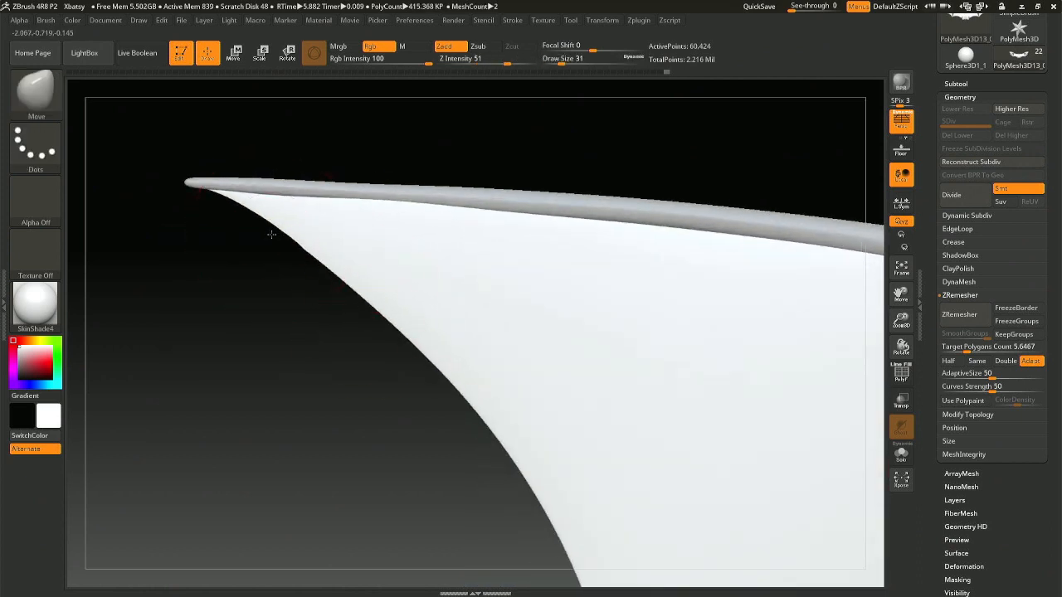
pyautogui.press('space')
pyautogui.press('space')
pyautogui.moveTo(298, 239); pyautogui.dragTo(294, 239)
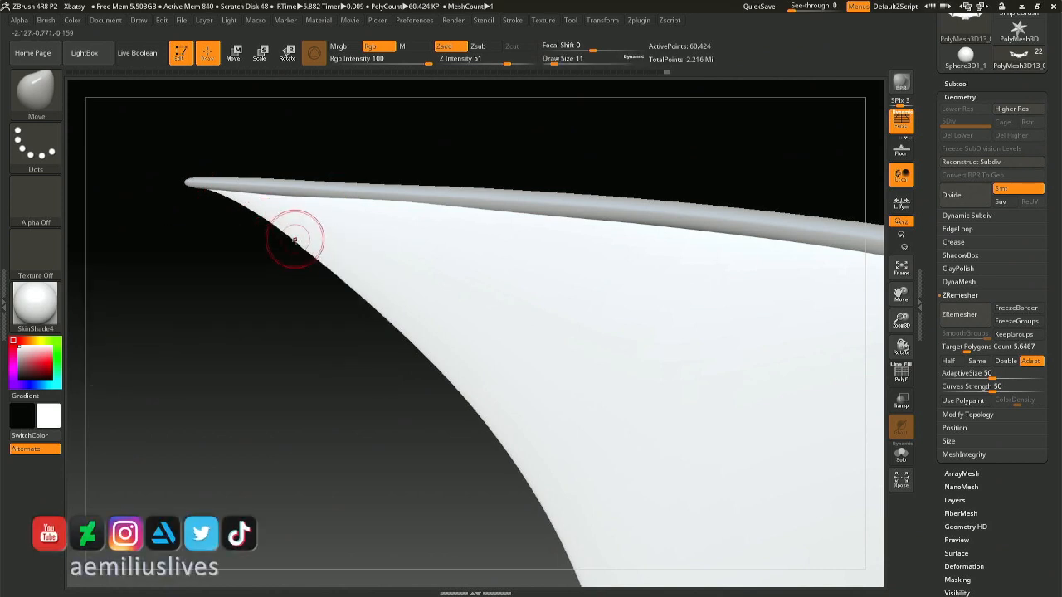
pyautogui.moveTo(320, 272); pyautogui.dragTo(330, 275)
# - Smooth the membrane's edge below the wingtip at Draw Size 29
pyautogui.keyDown('ctrl'); pyautogui.moveTo(489, 395); pyautogui.dragTo(588, 443, button='right'); pyautogui.keyUp('ctrl')
pyautogui.moveTo(531, 398)
pyautogui.keyDown('alt'); pyautogui.mouseDown(button='right')
pyautogui.moveTo(467, 315)
pyautogui.moveTo(473, 301)
pyautogui.mouseUp(button='right'); pyautogui.keyUp('alt')
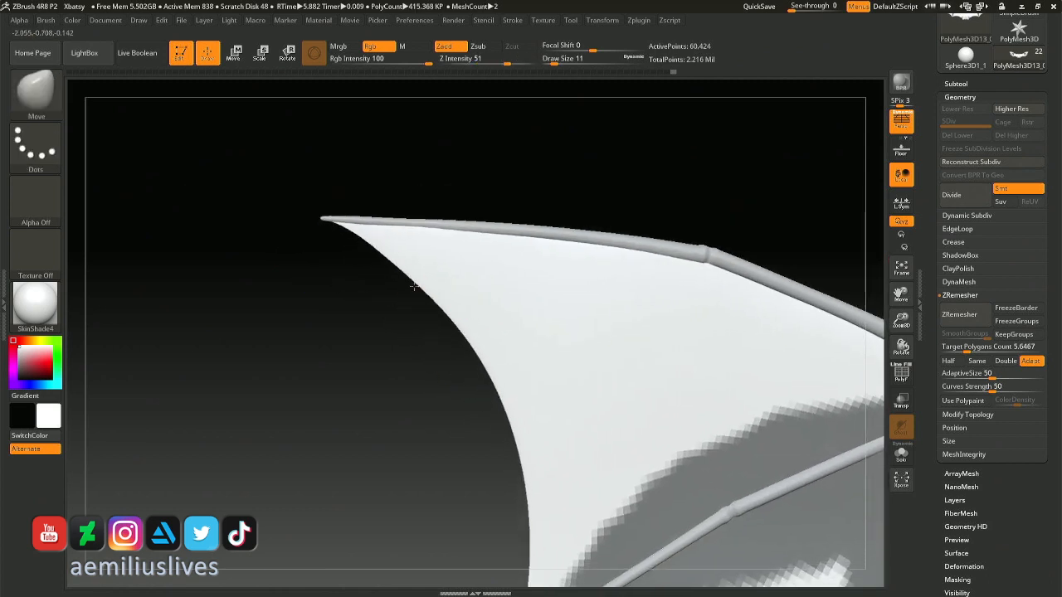
pyautogui.press('space')
pyautogui.press('shift')
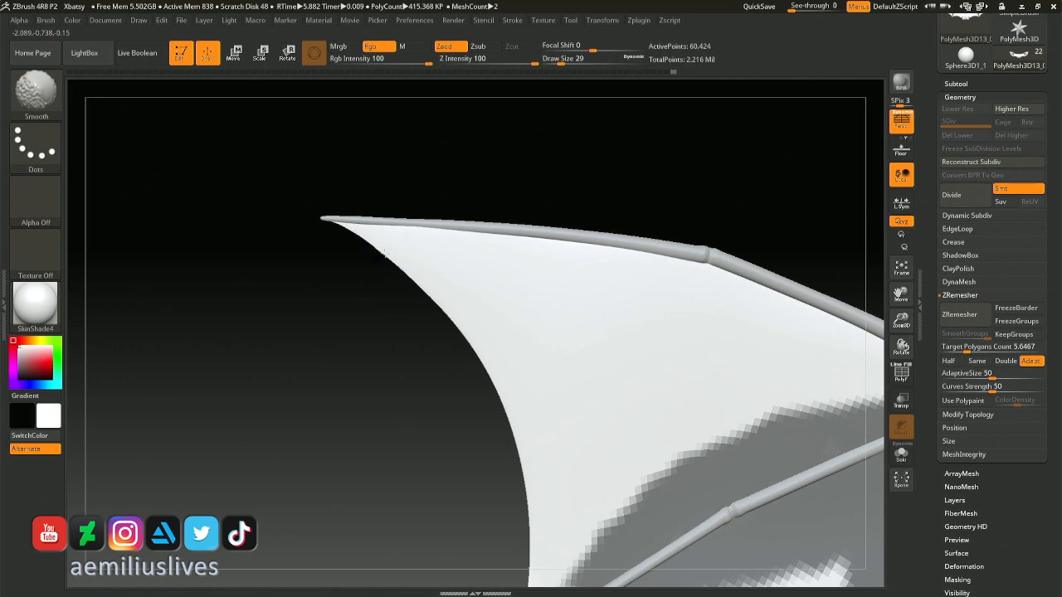
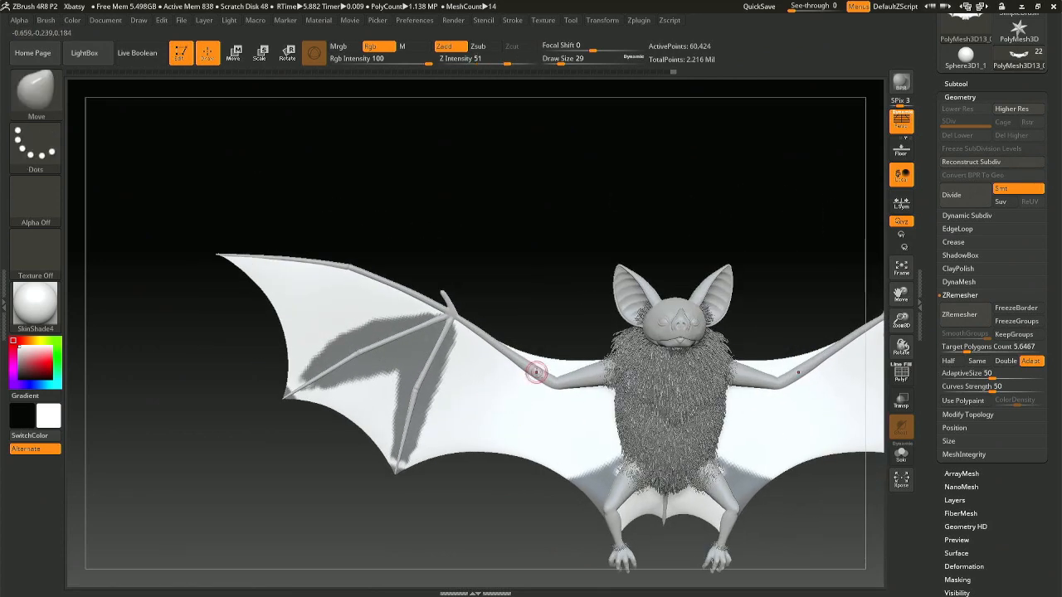
# - Select the claw subtool PolyMesh3D13 and move the claw to the tip of the wing's thumb
pyautogui.keyDown('alt'); pyautogui.click(536, 372); pyautogui.keyUp('alt')
pyautogui.keyDown('alt'); pyautogui.moveTo(470, 298); pyautogui.dragTo(413, 281); pyautogui.keyUp('alt')
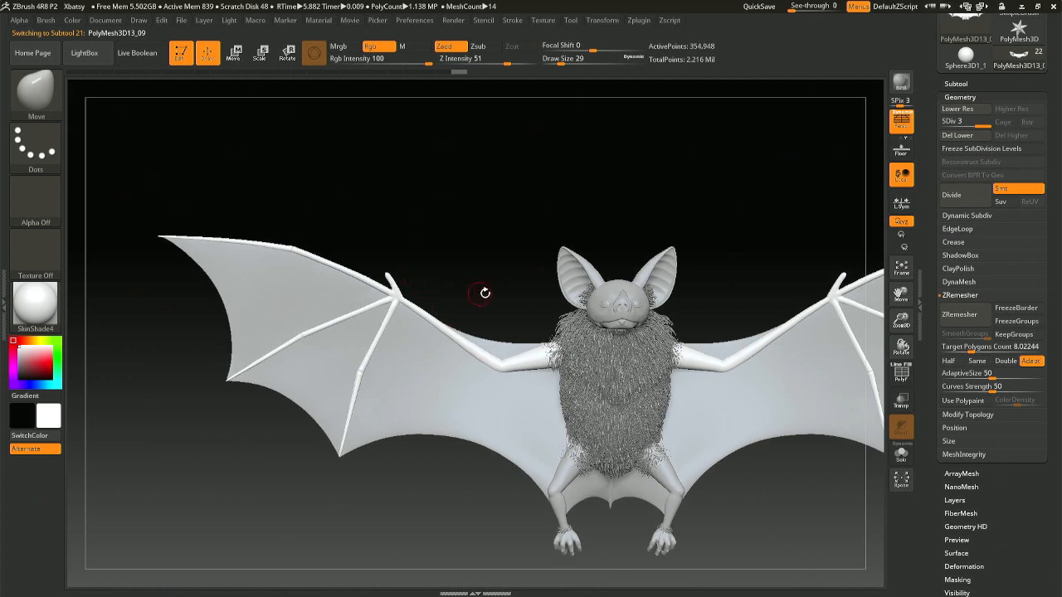
pyautogui.press('n')
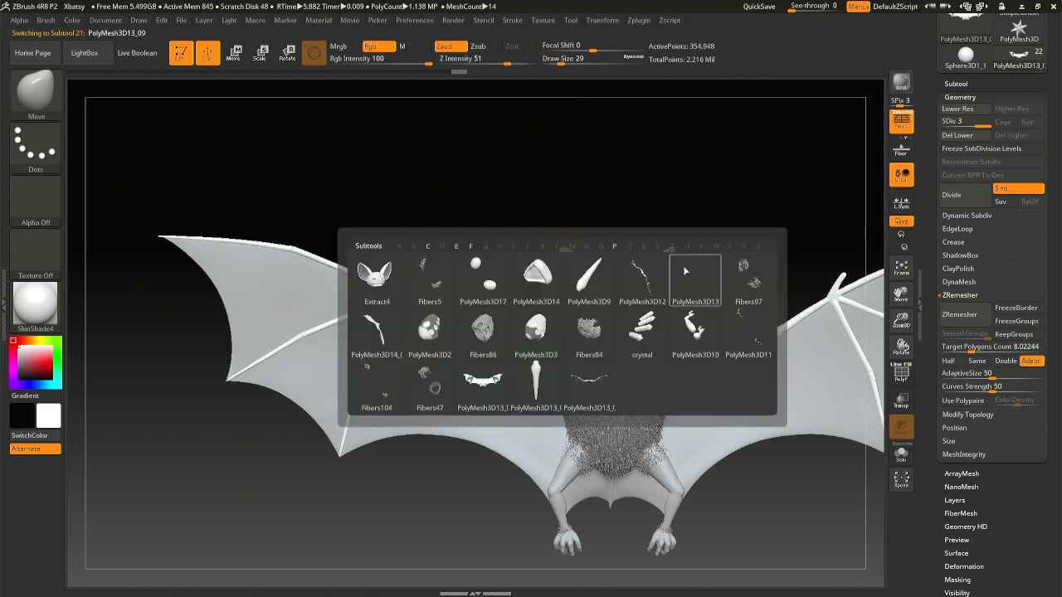
pyautogui.click(684, 270)
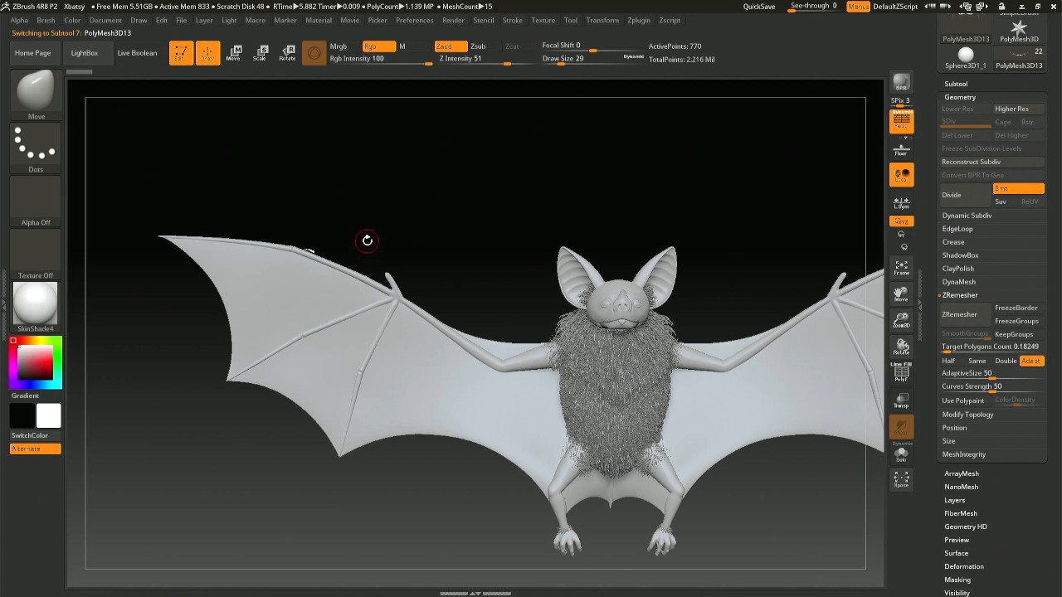
pyautogui.press('r')
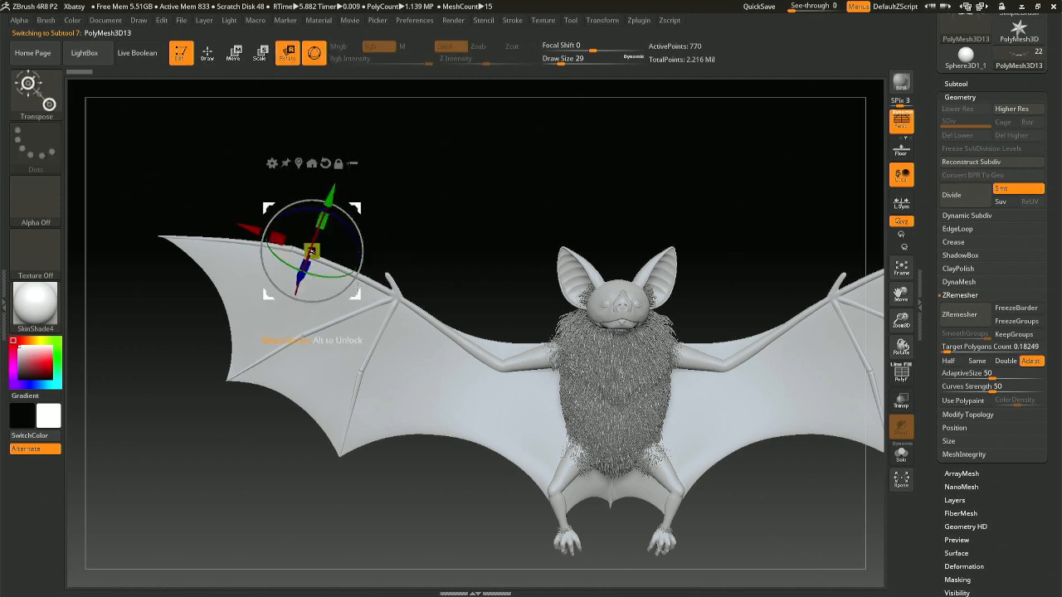
pyautogui.moveTo(356, 294); pyautogui.dragTo(433, 317)
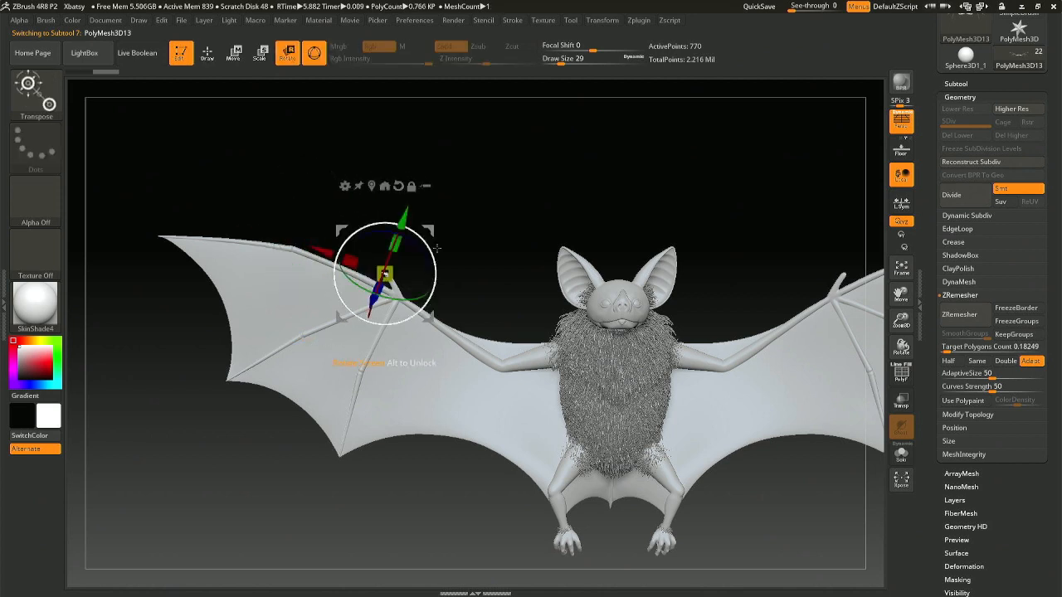
pyautogui.keyDown('ctrl'); pyautogui.moveTo(432, 317); pyautogui.dragTo(491, 345, button='right'); pyautogui.keyUp('ctrl')
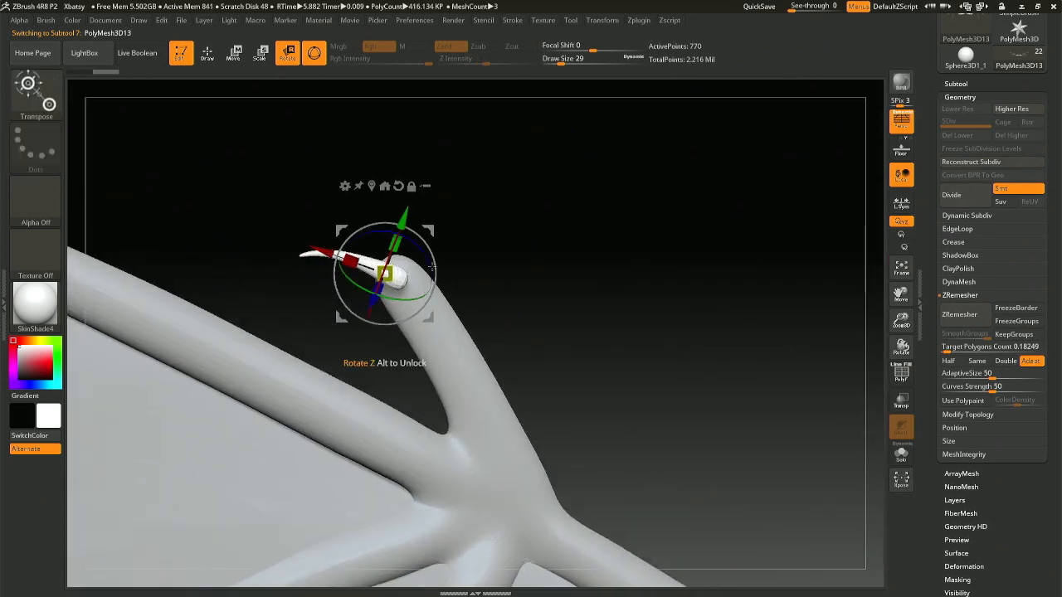
# - Try adjusting the thumb claw's shape along its Y axis with the gizmo and undo the changes
pyautogui.moveTo(398, 245); pyautogui.dragTo(408, 231)
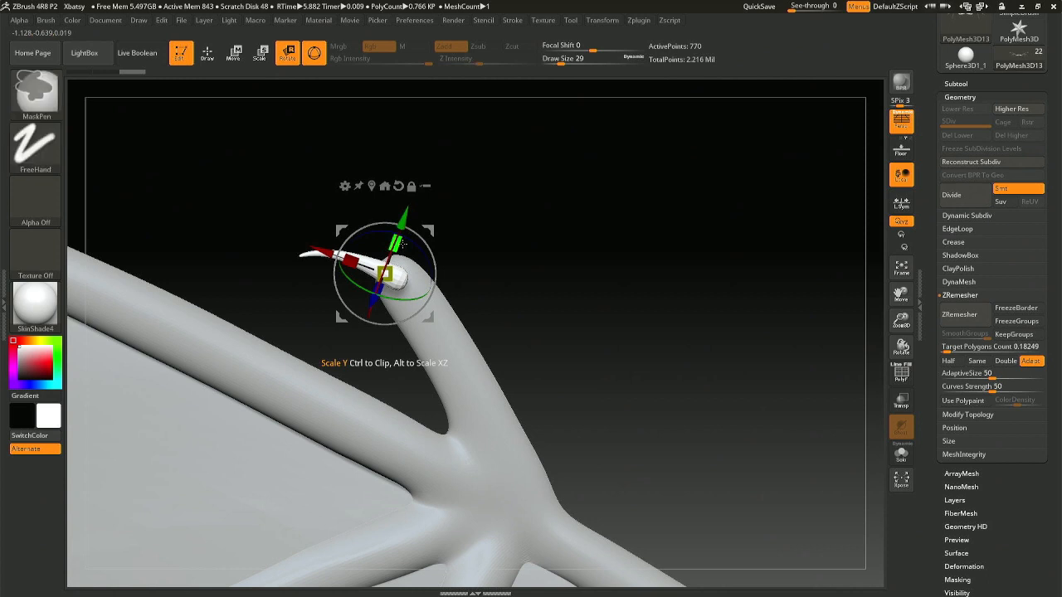
pyautogui.hotkey('ctrl', 'z')
pyautogui.moveTo(400, 248); pyautogui.dragTo(405, 220)
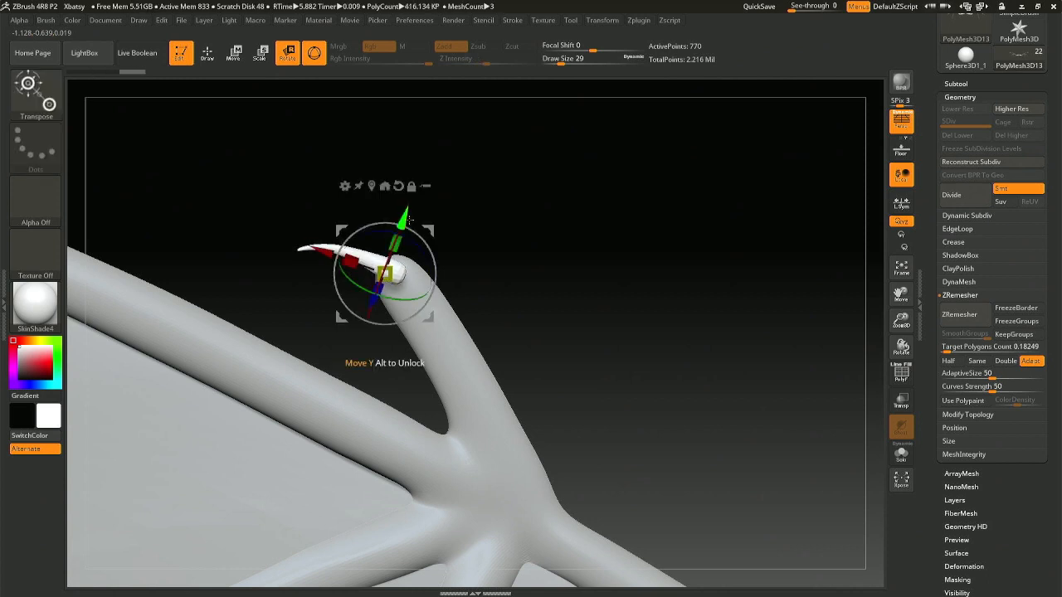
pyautogui.hotkey('ctrl', 'z')
# - Reposition the unlocked transform gizmo at the claw's base, return to Draw mode and display the Modify Topology settings
pyautogui.click(372, 186)
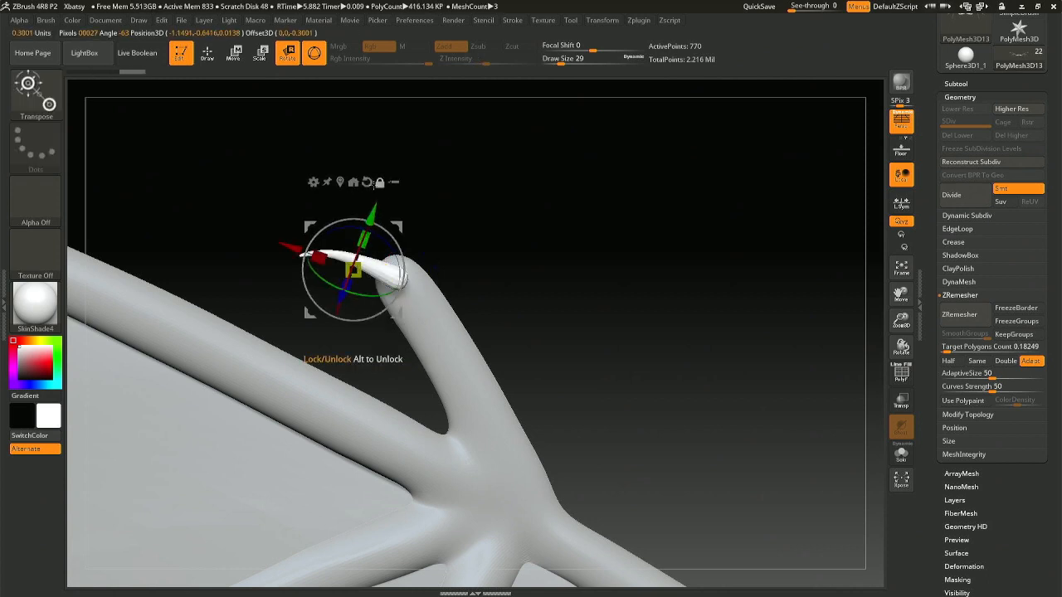
pyautogui.moveTo(354, 269); pyautogui.dragTo(397, 278)
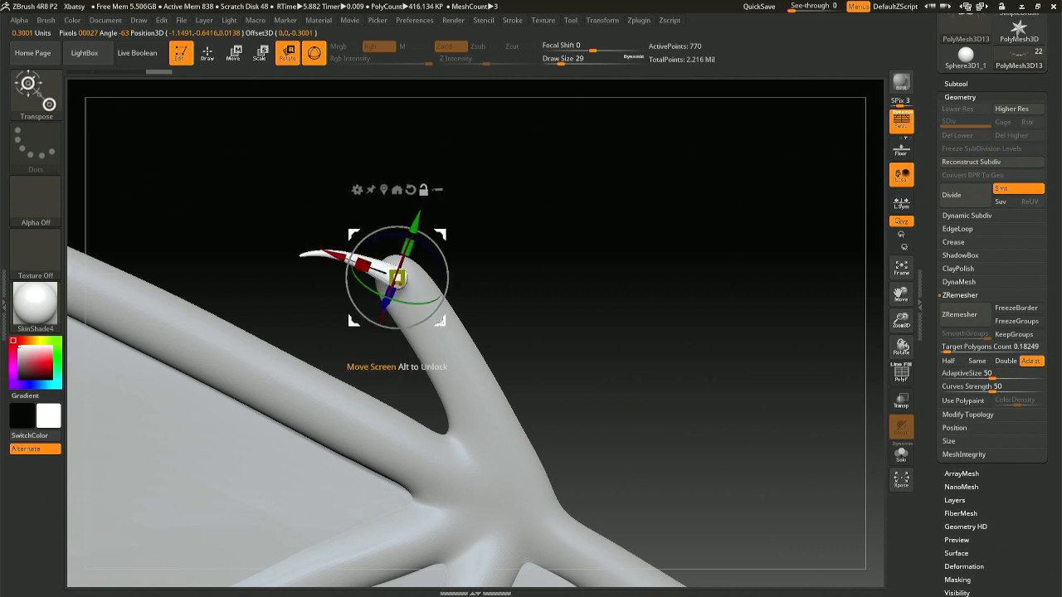
pyautogui.click(207, 53)
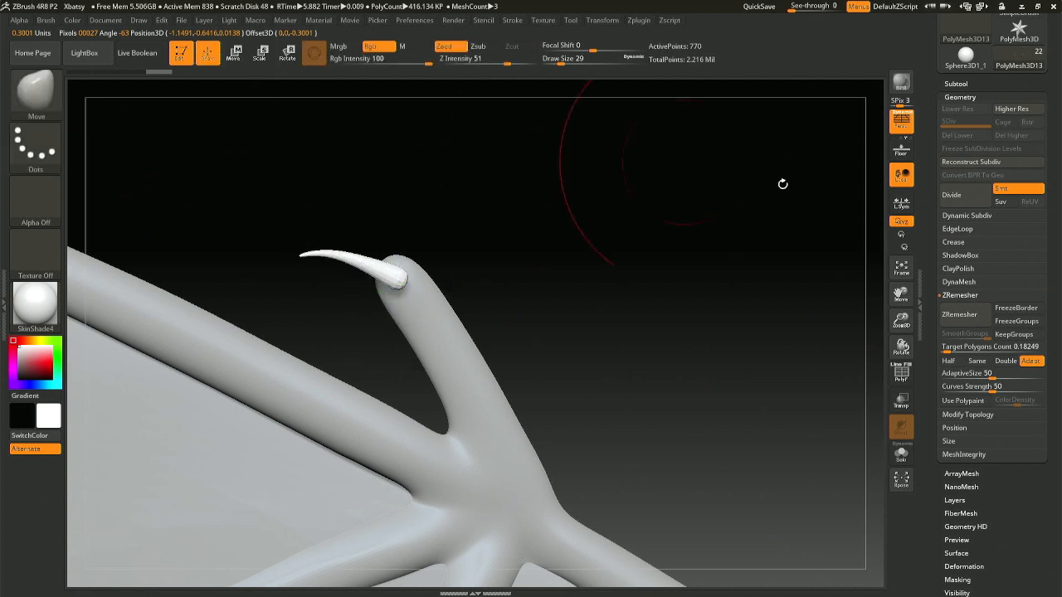
pyautogui.click(967, 415)
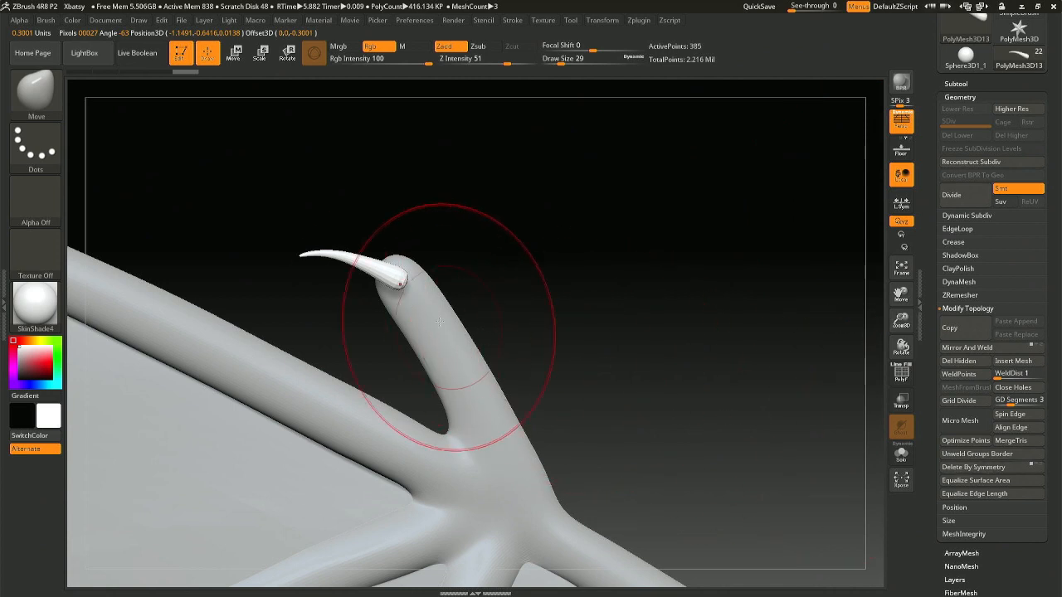
# - Rotate and move the claw with the transform gizmo so it follows the thumb's direction at its tip, and return to Draw mode
pyautogui.press('r')
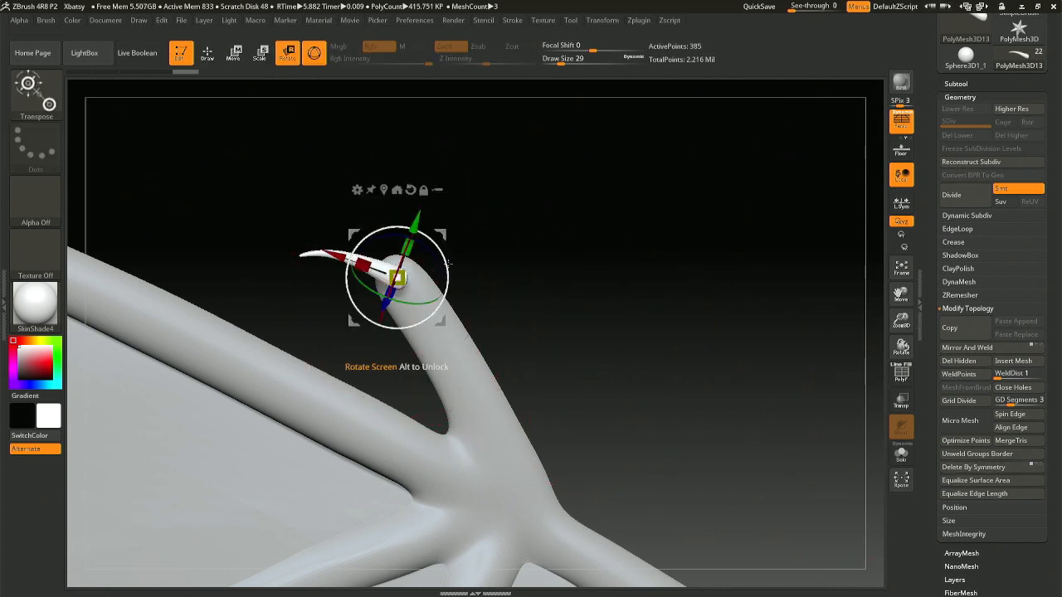
pyautogui.moveTo(448, 264); pyautogui.dragTo(447, 284)
pyautogui.moveTo(391, 352); pyautogui.dragTo(431, 247)
pyautogui.moveTo(465, 282); pyautogui.dragTo(461, 370)
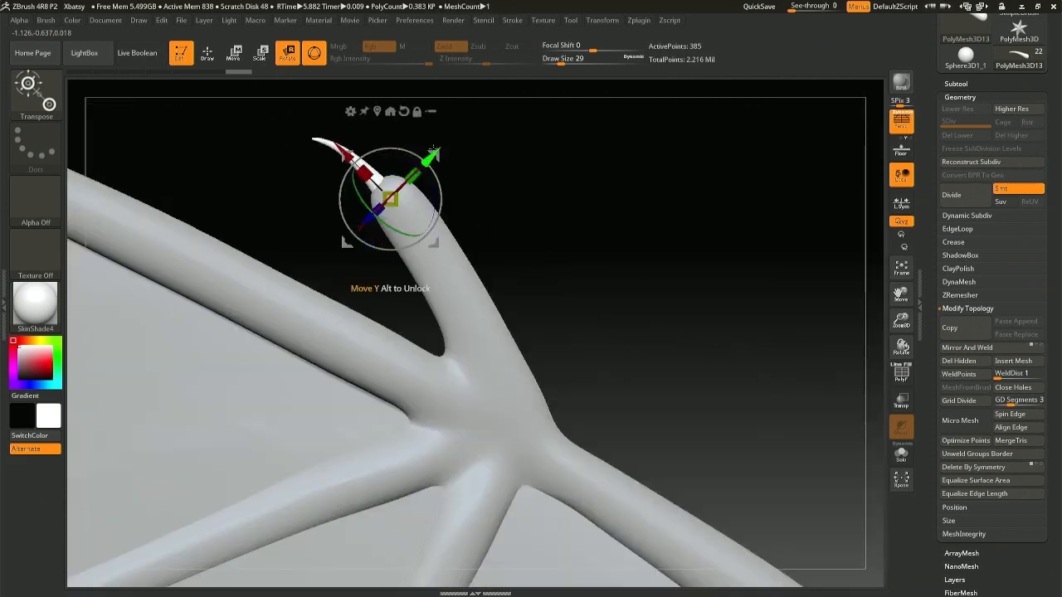
pyautogui.moveTo(433, 240)
pyautogui.mouseDown()
pyautogui.moveTo(422, 220)
pyautogui.moveTo(430, 229)
pyautogui.mouseUp()
pyautogui.press('q')
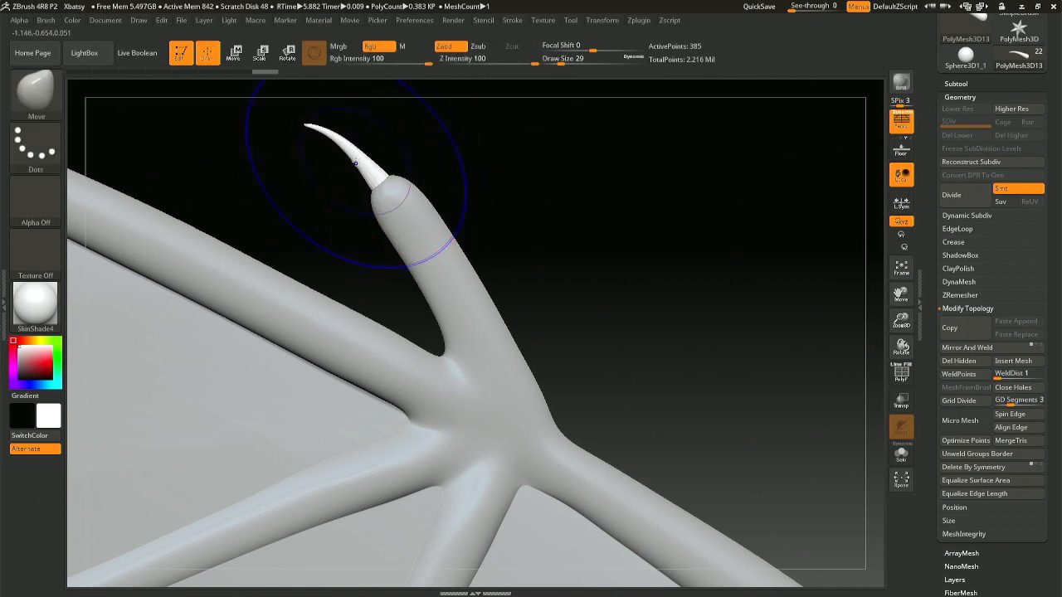
# - Smooth the thumb claw, choose the Inflat brush and try inflating the claw's base at Draw Size 29, undoing the last change
pyautogui.keyDown('shift'); pyautogui.moveTo(356, 142); pyautogui.dragTo(452, 241); pyautogui.keyUp('shift')
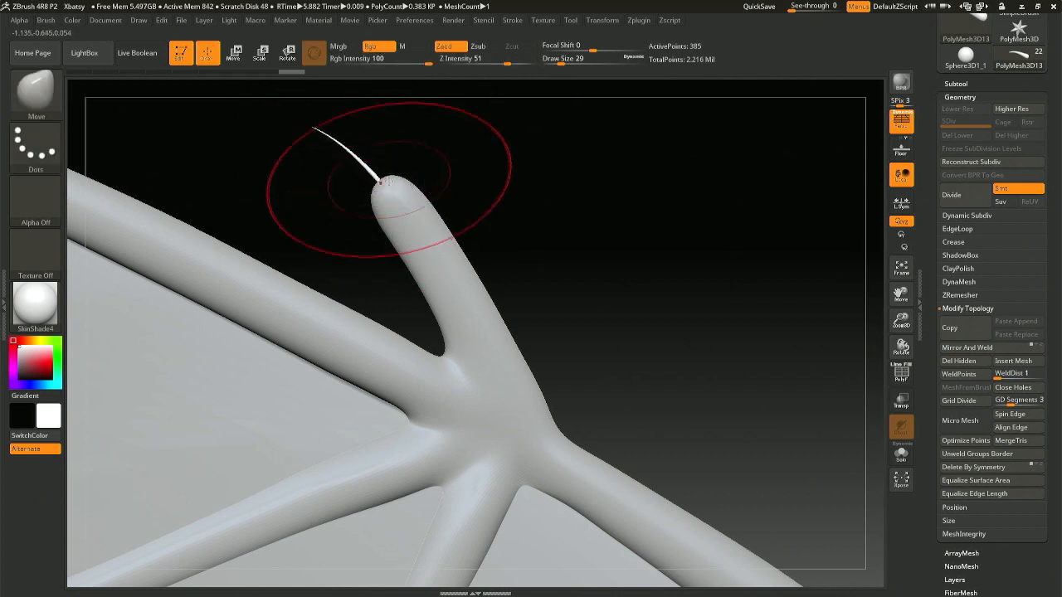
pyautogui.press('b')
pyautogui.press('i')
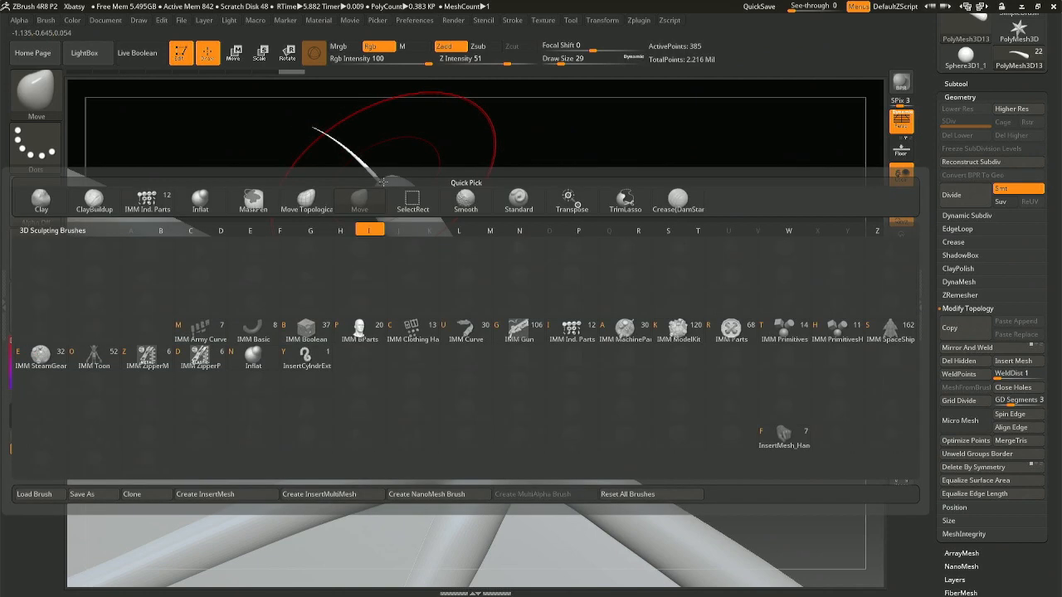
pyautogui.press('n')
pyautogui.moveTo(379, 181); pyautogui.dragTo(384, 185)
pyautogui.hotkey('ctrl', 'z')
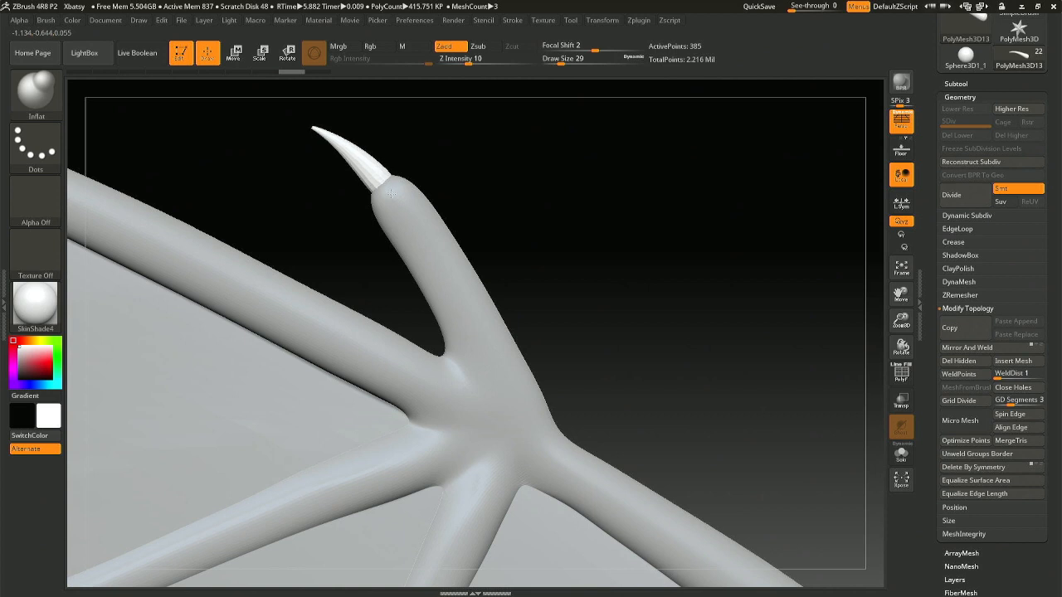
# - Isolate the claw, thicken its base with the Inflat brush and subdivide the mesh to SDiv 2
pyautogui.moveTo(730, 415); pyautogui.dragTo(792, 452)
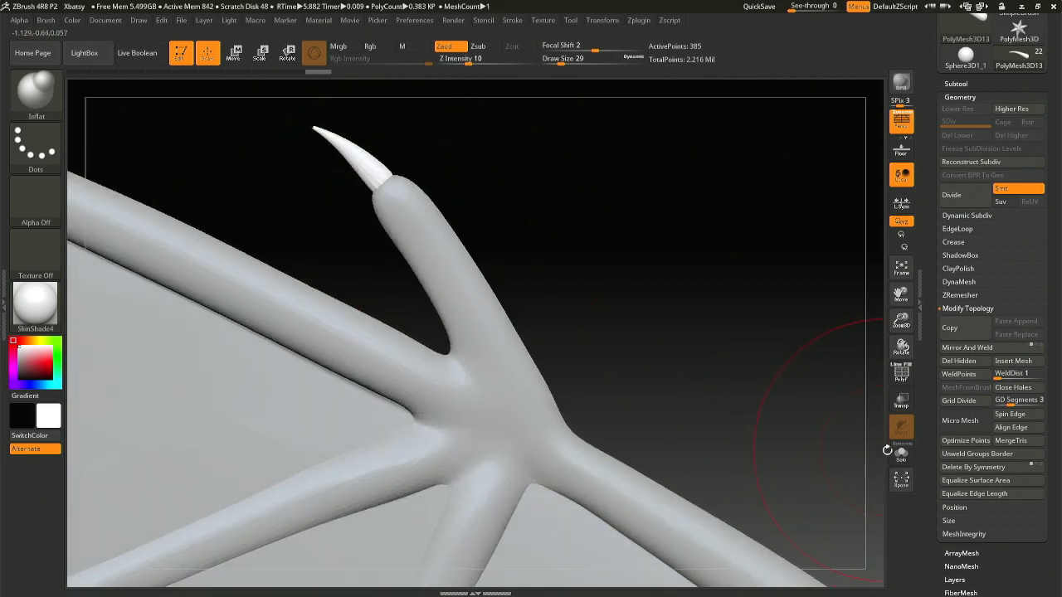
pyautogui.click(899, 452)
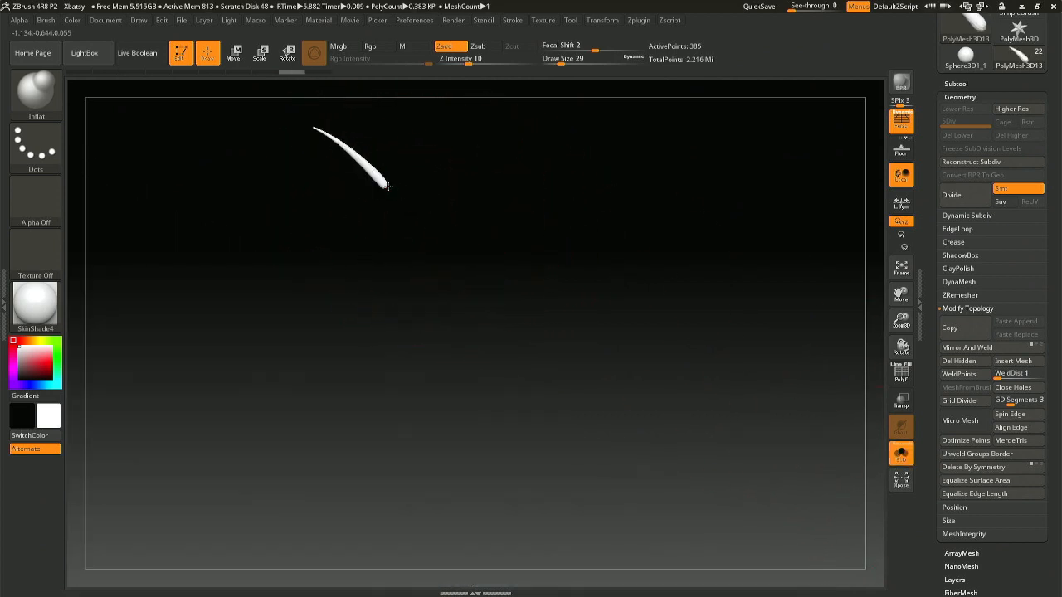
pyautogui.moveTo(388, 187); pyautogui.dragTo(398, 196)
pyautogui.hotkey('ctrl', 'd')
pyautogui.hotkey('ctrl', 'z')
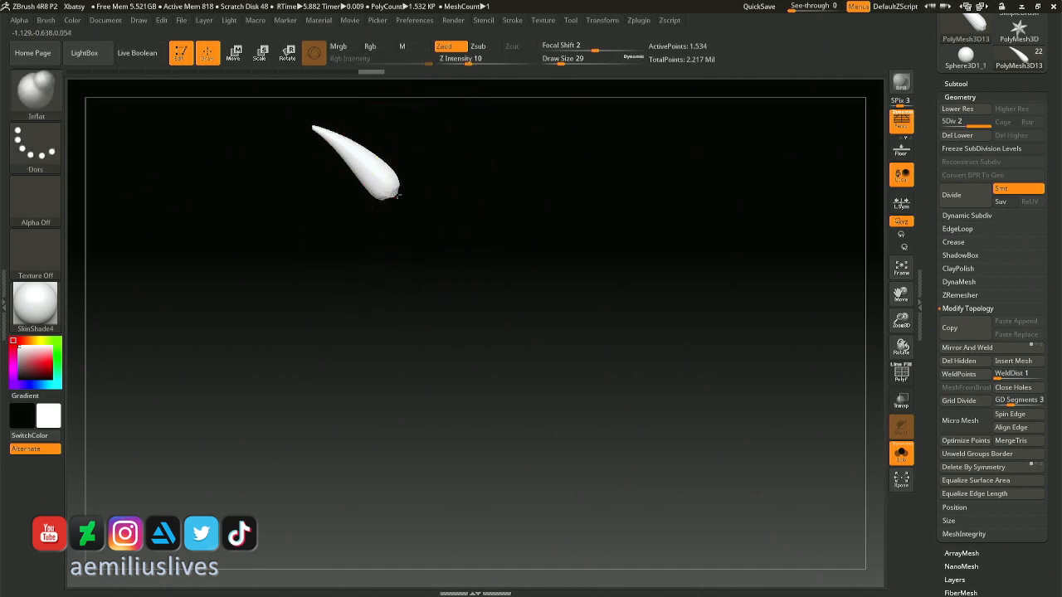
# - Turn off symmetry and ZRemesh the isolated claw with a Target Polygons Count of 1.69702
pyautogui.click(970, 296)
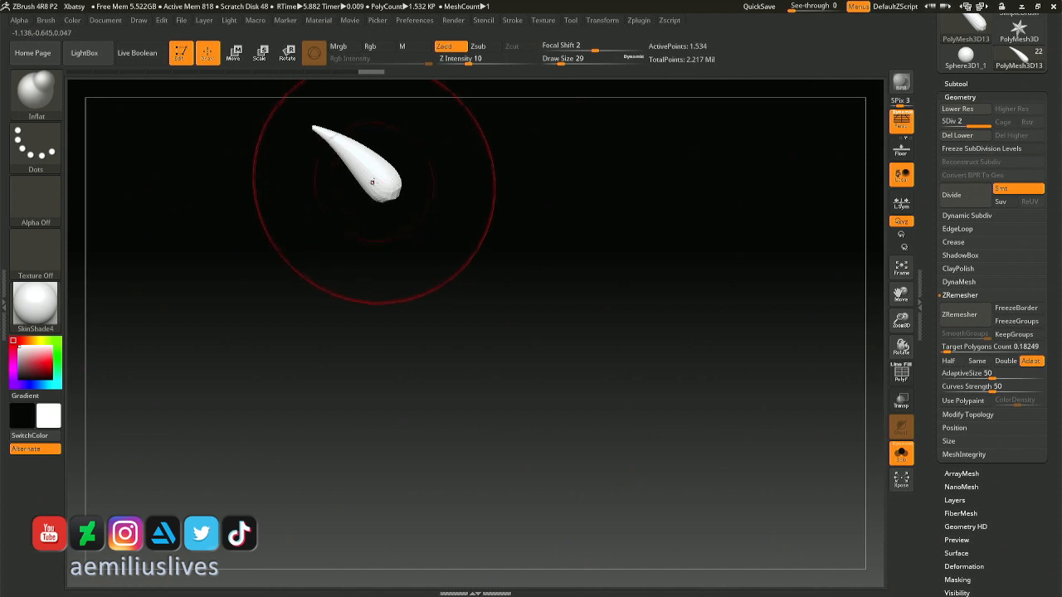
pyautogui.moveTo(374, 188); pyautogui.dragTo(395, 181, button='right')
pyautogui.click(543, 20)
pyautogui.moveTo(604, 23)
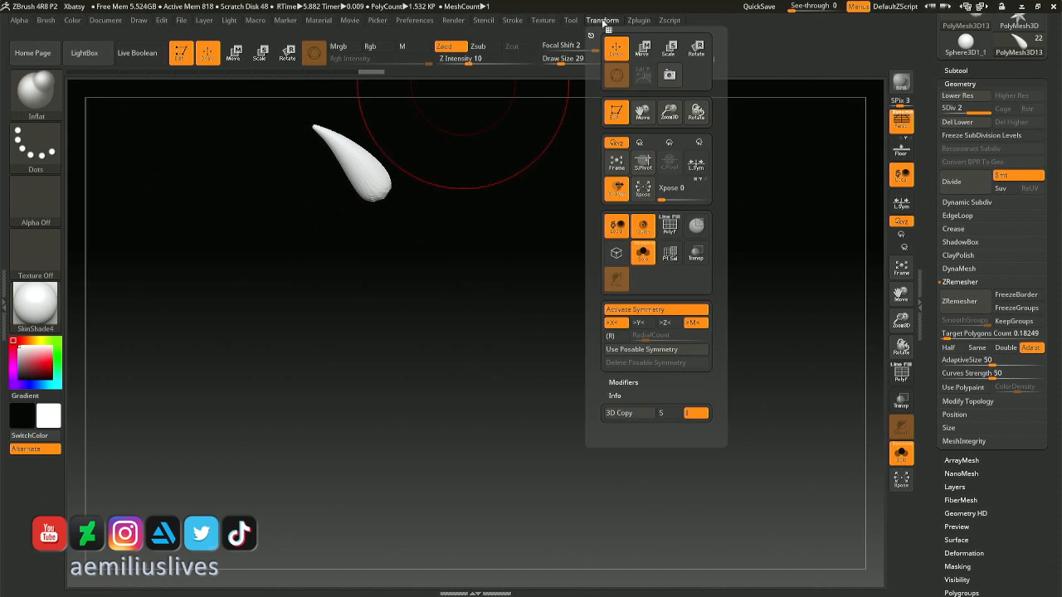
pyautogui.press('x')
pyautogui.moveTo(547, 241); pyautogui.dragTo(496, 237)
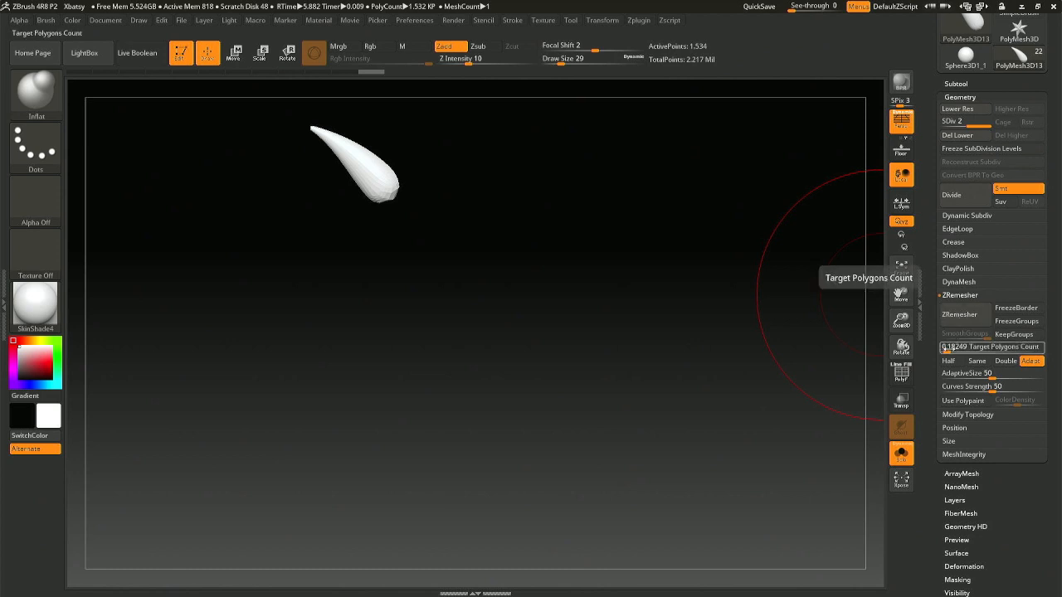
pyautogui.moveTo(947, 348); pyautogui.dragTo(953, 348)
pyautogui.click(960, 314)
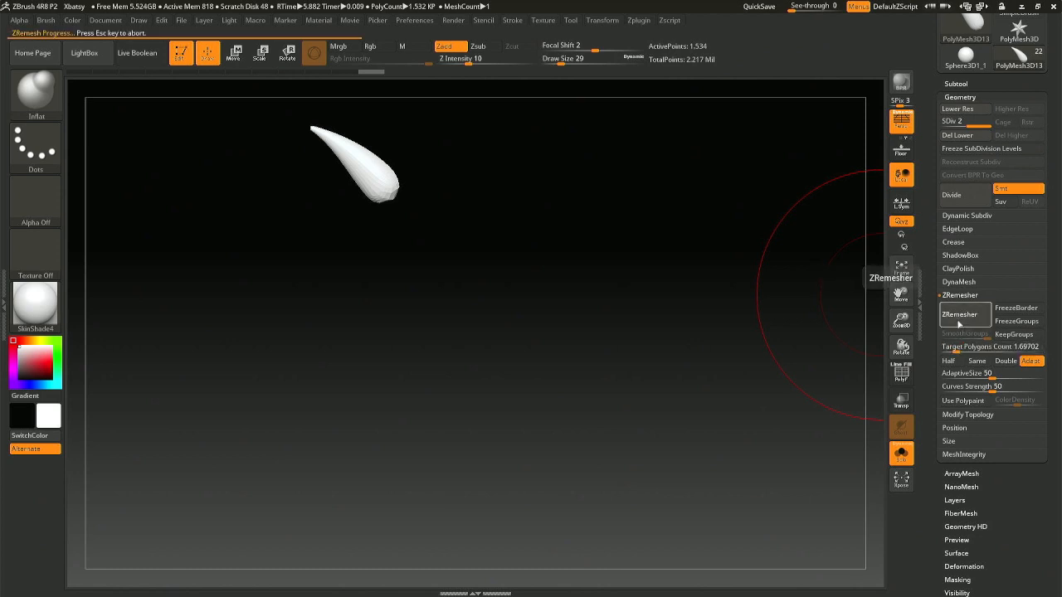
# - Show the wing again and smooth the claw into a slimmer shape, adjusting the brush to Draw Size 16
pyautogui.press('shift')
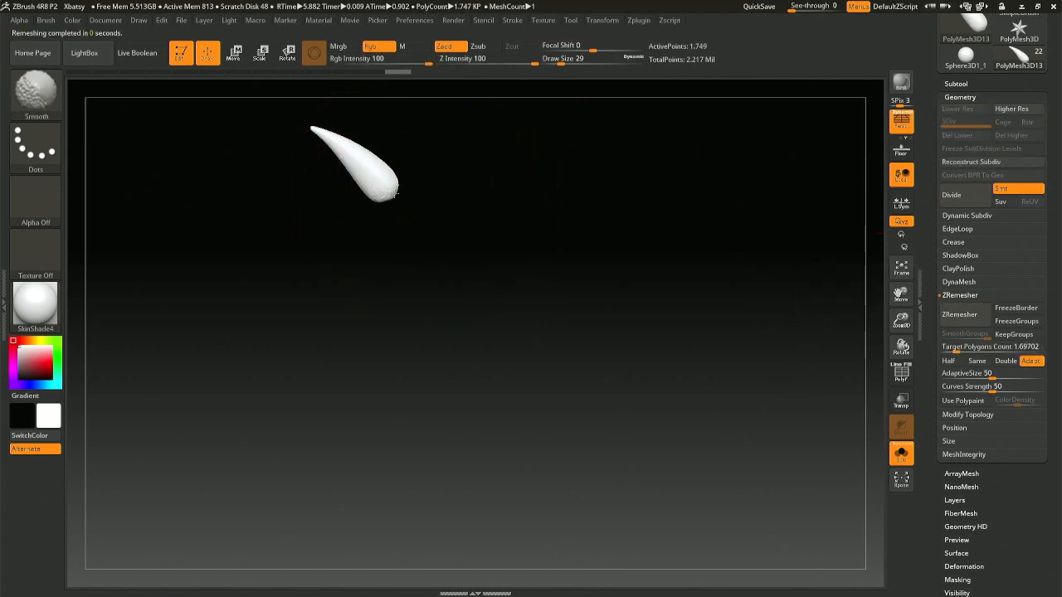
pyautogui.press('space')
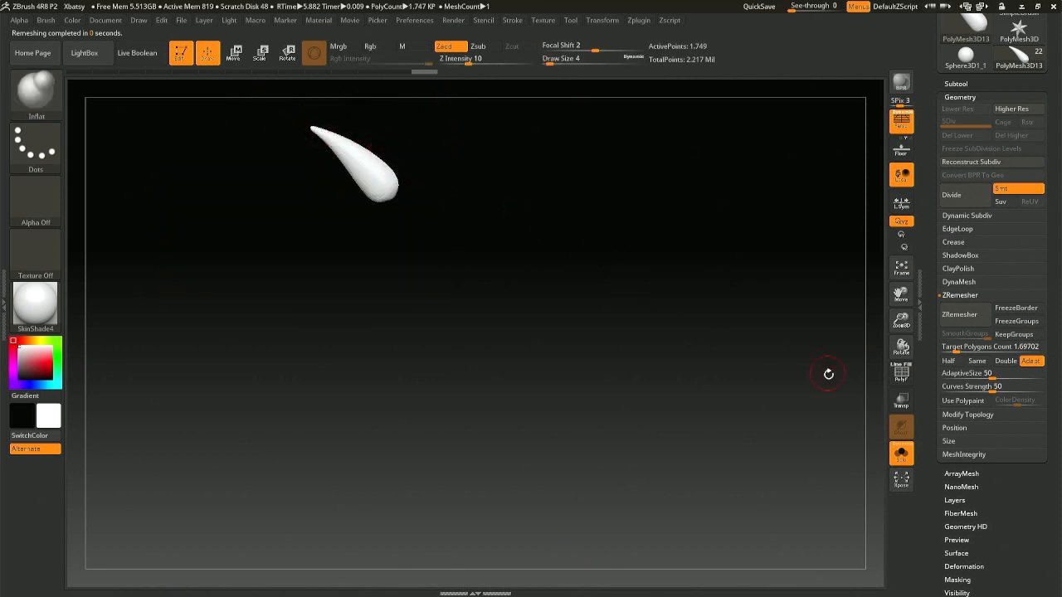
pyautogui.click(901, 453)
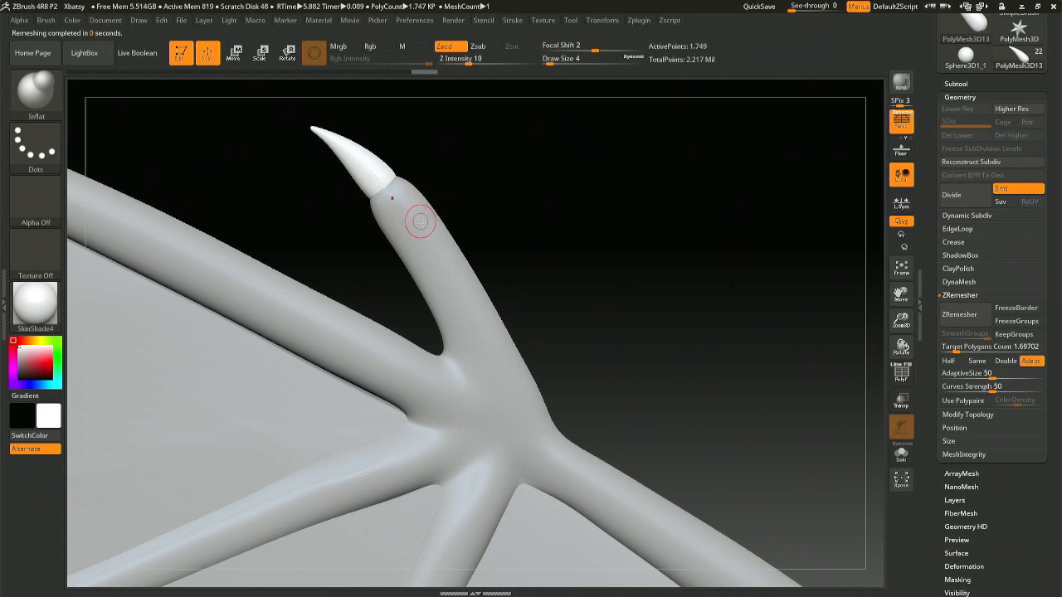
pyautogui.press('space')
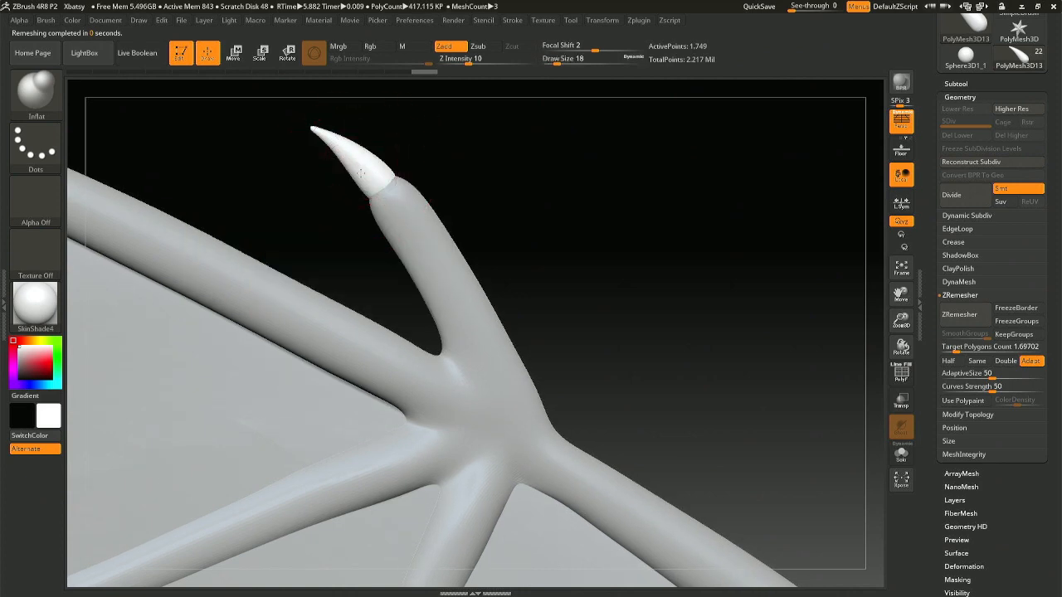
pyautogui.press('space')
pyautogui.press('shift')
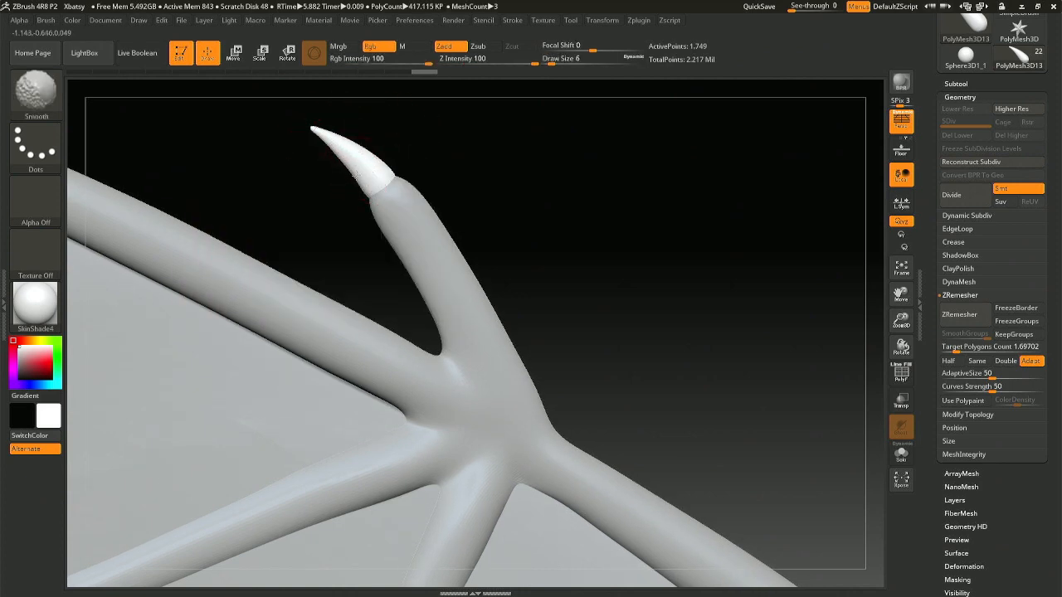
pyautogui.press('space')
pyautogui.moveTo(360, 178); pyautogui.dragTo(359, 163)
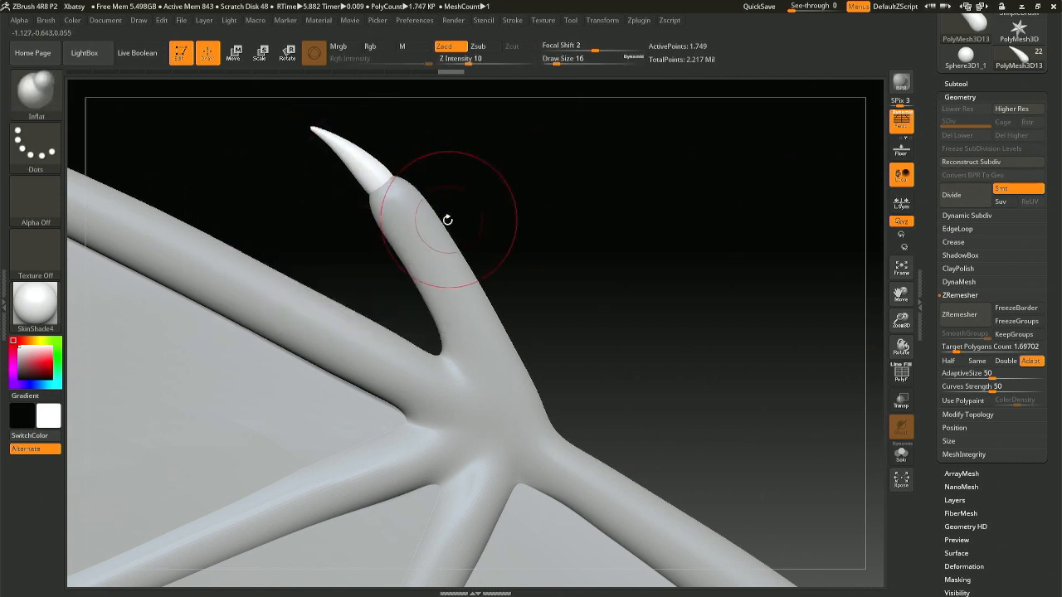
# - Switch to the wing bone subtool PolyMesh3D13_09 and reselect the claw subtool PolyMesh3D13
pyautogui.moveTo(445, 218)
pyautogui.mouseDown()
pyautogui.moveTo(393, 131)
pyautogui.moveTo(432, 199)
pyautogui.mouseUp()
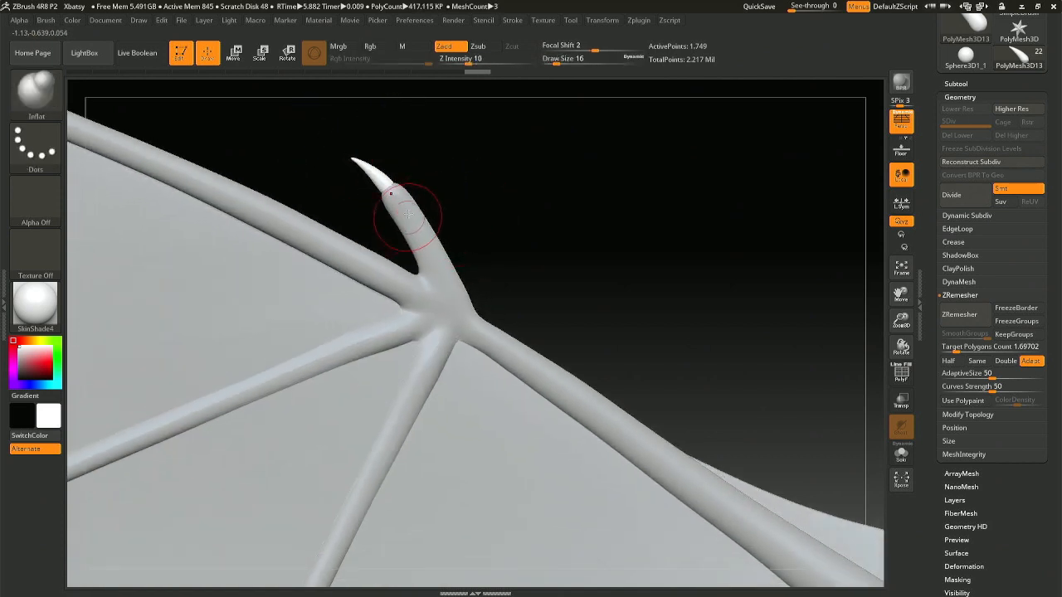
pyautogui.keyDown('ctrl'); pyautogui.moveTo(409, 214); pyautogui.dragTo(408, 257, button='right'); pyautogui.keyUp('ctrl')
pyautogui.keyDown('alt'); pyautogui.click(408, 213); pyautogui.keyUp('alt')
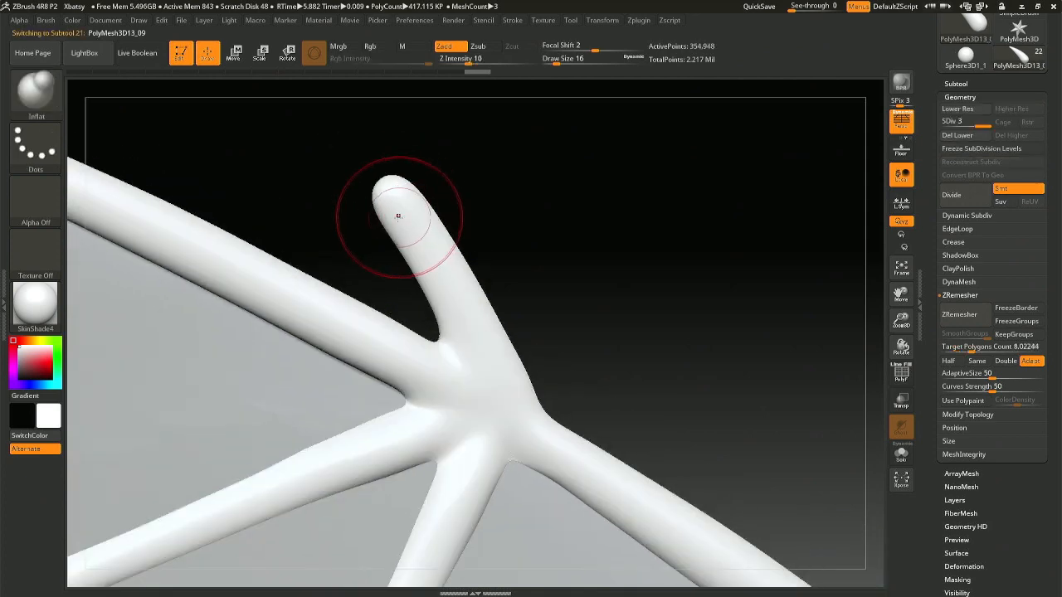
pyautogui.press('n')
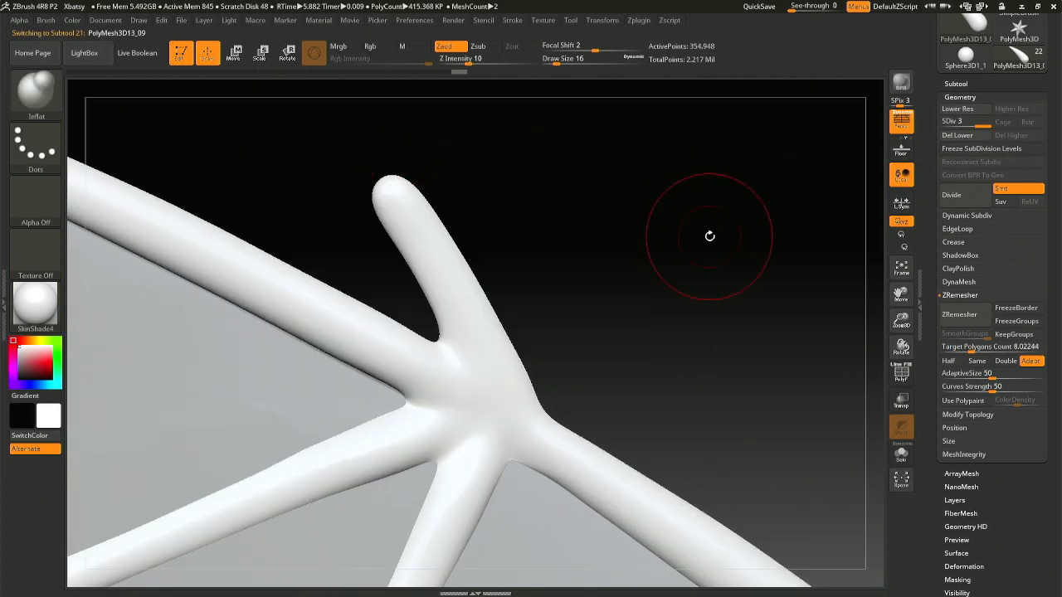
pyautogui.press('n')
pyautogui.click(693, 274)
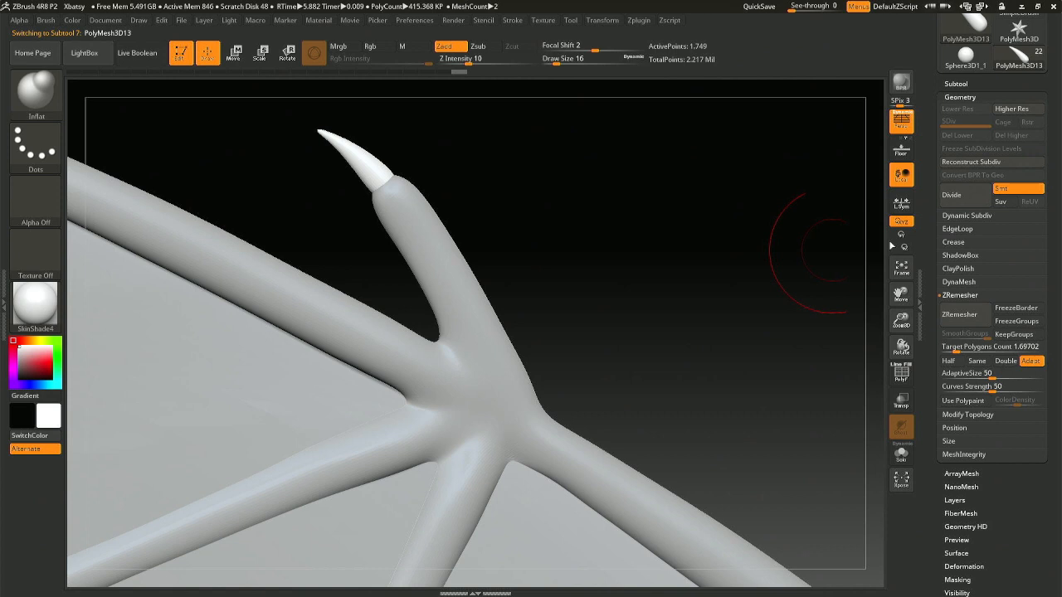
# - Reorder the claw subtool PolyMesh3D13 in the Subtool list so it sits directly above PolyMesh3D13_09
pyautogui.click(966, 83)
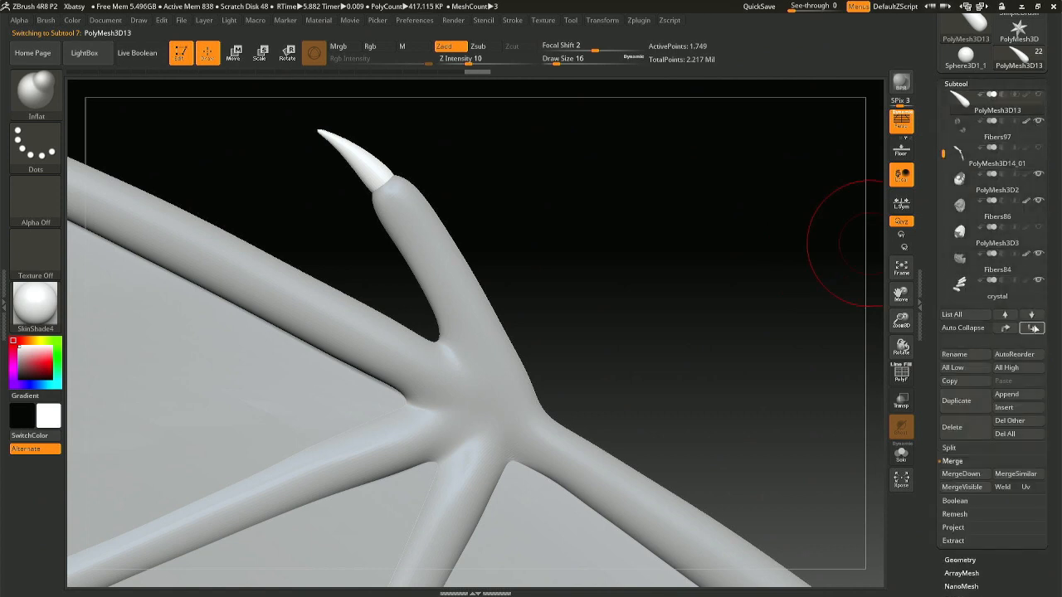
pyautogui.click(1034, 329)
pyautogui.click(1034, 329)
pyautogui.click(1035, 329)
pyautogui.click(1035, 329)
pyautogui.click(1034, 329)
pyautogui.click(1034, 329)
pyautogui.click(1034, 329)
pyautogui.click(1034, 329)
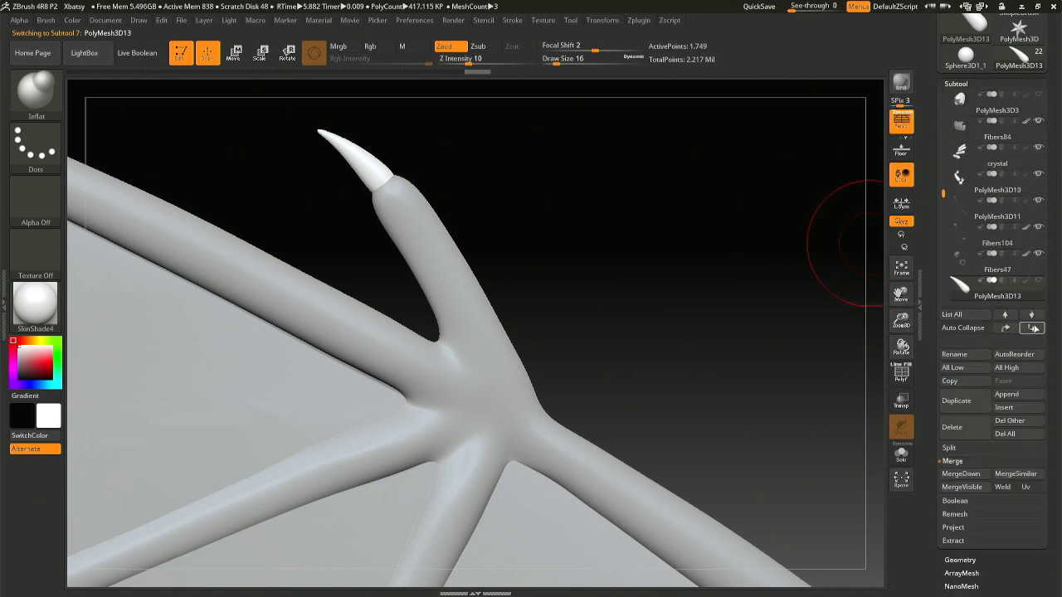
pyautogui.click(1034, 328)
pyautogui.click(1034, 328)
pyautogui.click(1034, 328)
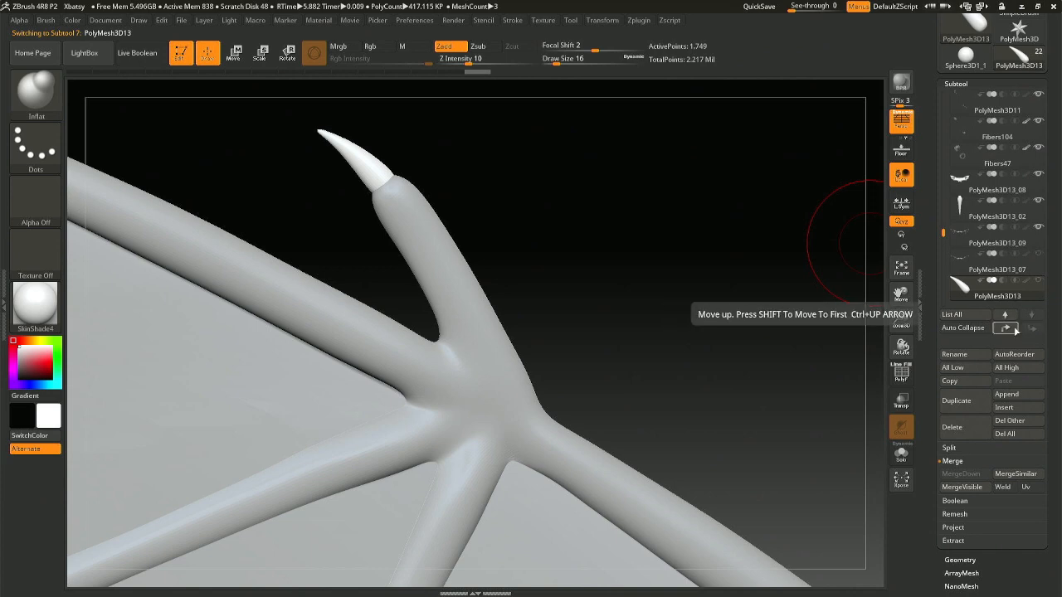
pyautogui.click(1014, 329)
pyautogui.click(1014, 330)
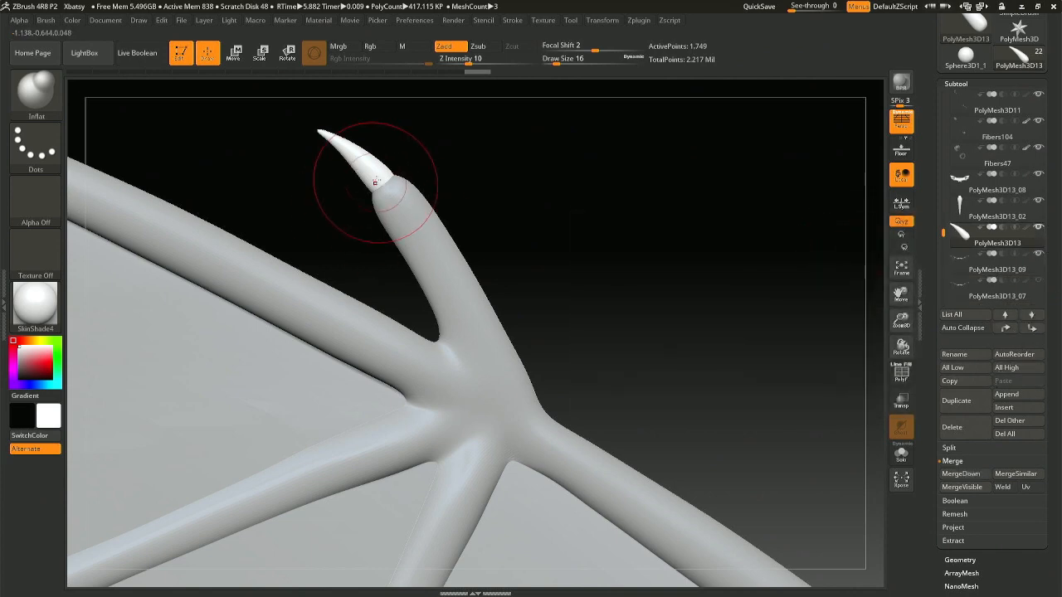
# - Set the brush's Draw Size to 6 and ZRemesh the claw again
pyautogui.press('space')
pyautogui.moveTo(375, 166); pyautogui.dragTo(367, 164)
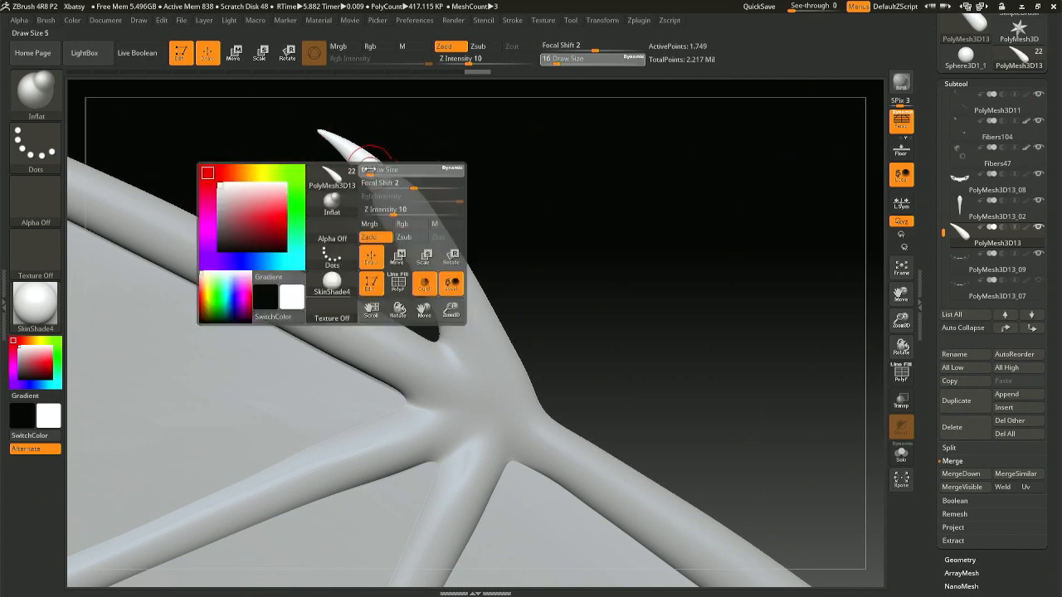
pyautogui.click(958, 84)
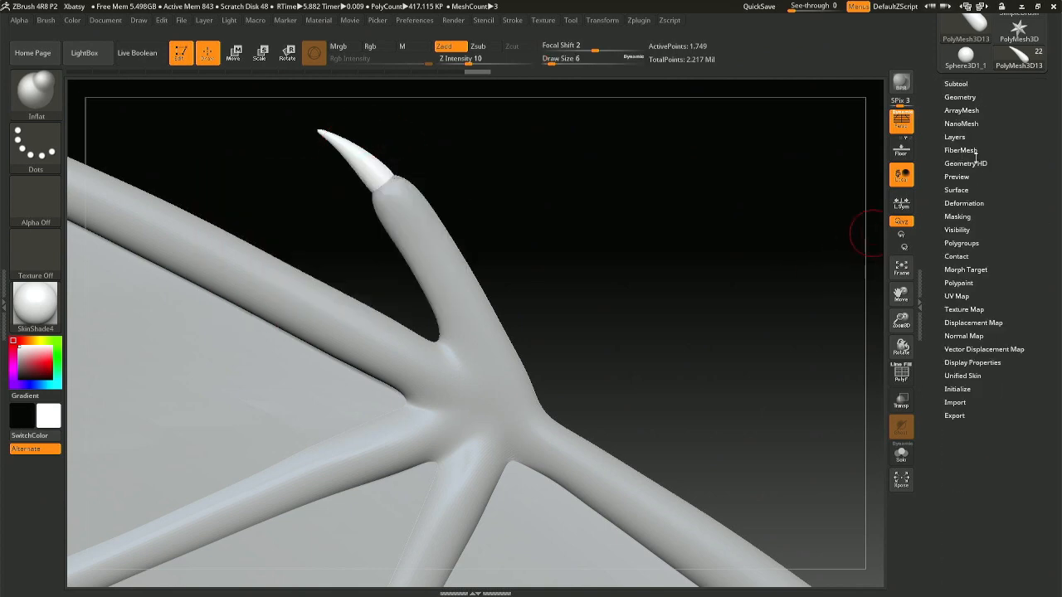
pyautogui.click(961, 97)
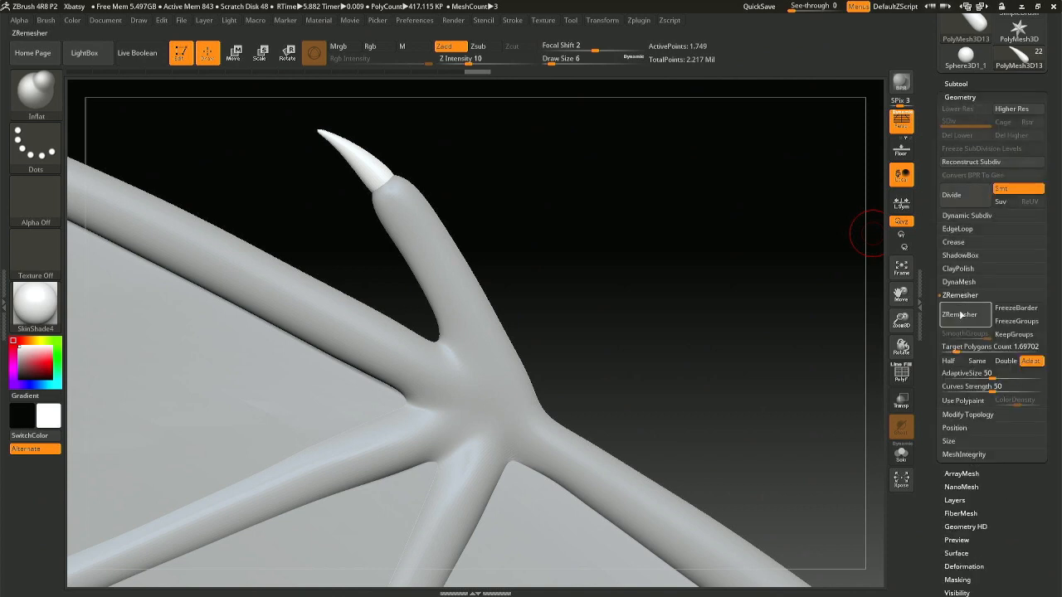
pyautogui.click(960, 314)
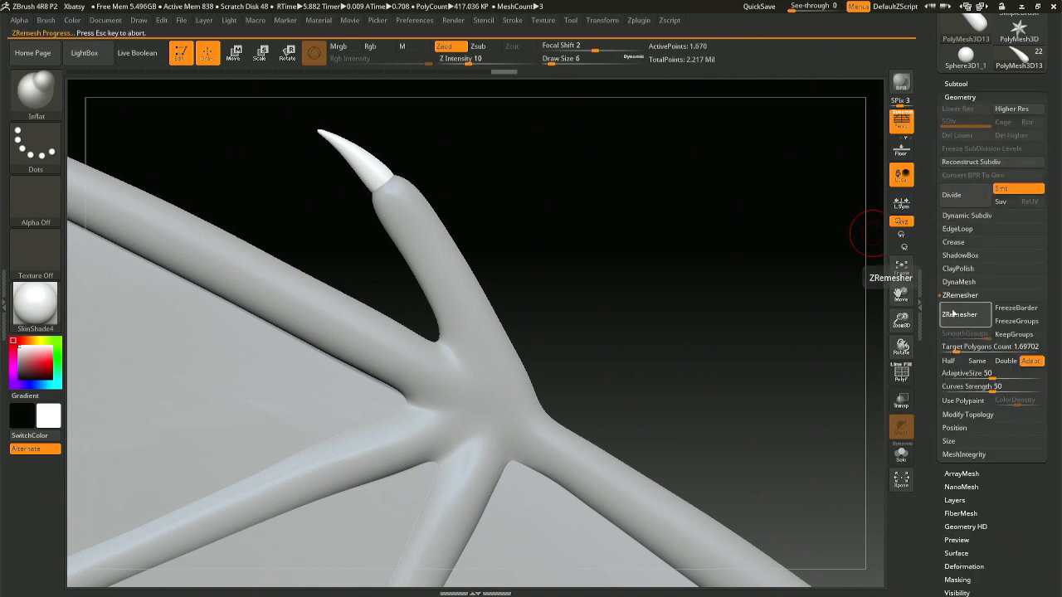
# - Smooth the remeshed claw and reduce the brush's Draw Size to 2
pyautogui.press('space')
pyautogui.moveTo(349, 140); pyautogui.dragTo(314, 133)
pyautogui.press('shift')
pyautogui.press('space')
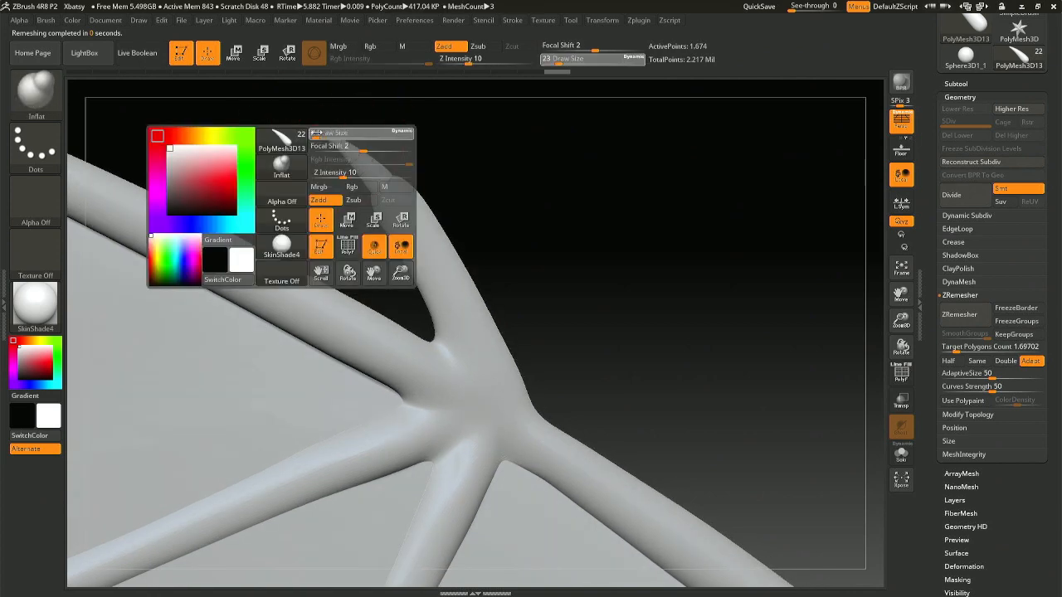
pyautogui.moveTo(393, 143)
pyautogui.mouseDown()
pyautogui.moveTo(450, 164)
pyautogui.moveTo(301, 159)
pyautogui.moveTo(477, 107)
pyautogui.mouseUp()
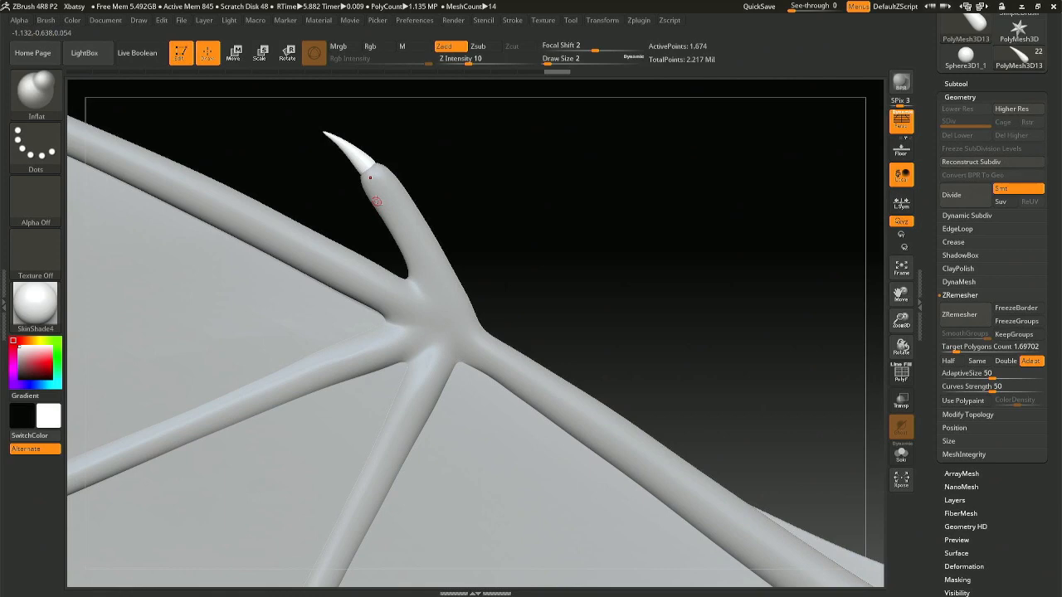
# - Select the wing bone subtool PolyMesh3D13_09 and set the Inflat brush's Draw Size to 11
pyautogui.keyDown('alt'); pyautogui.click(388, 197); pyautogui.keyUp('alt')
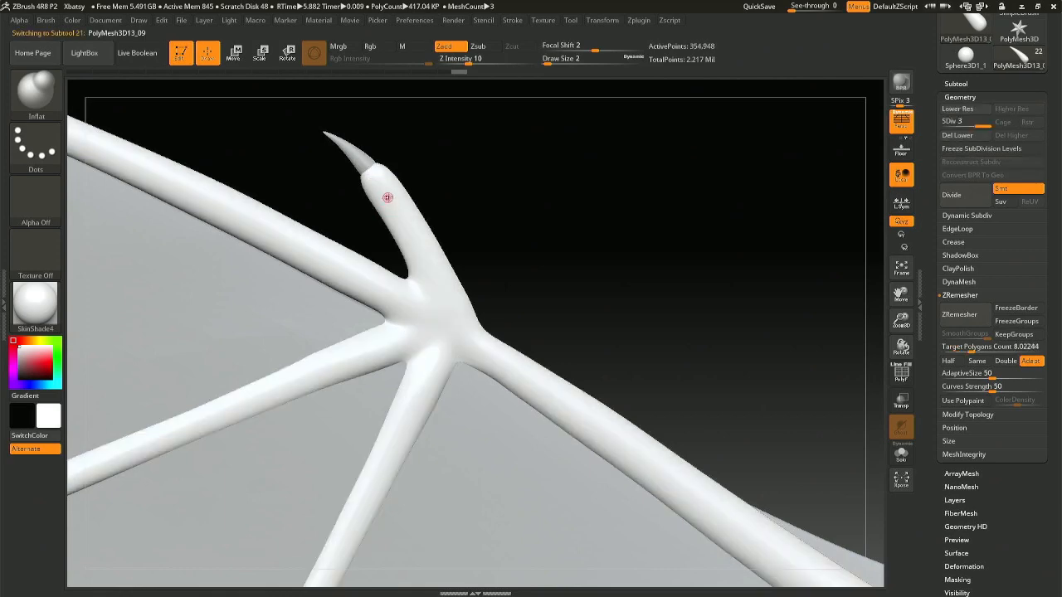
pyautogui.press('space')
pyautogui.moveTo(388, 199); pyautogui.dragTo(391, 197)
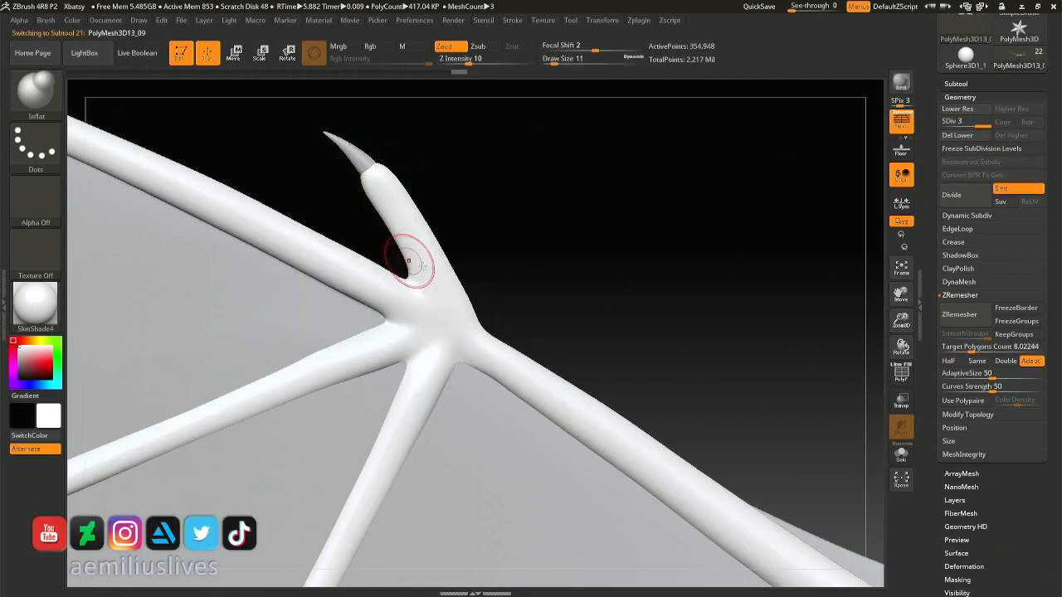
# - Mask the thumb bone below the claw and lower the wing bones to subdivision level 2
pyautogui.press('ctrl')
pyautogui.keyDown('ctrl'); pyautogui.moveTo(385, 196); pyautogui.dragTo(378, 177); pyautogui.keyUp('ctrl')
pyautogui.moveTo(549, 290)
pyautogui.keyDown('ctrl'); pyautogui.mouseDown(button='right')
pyautogui.moveTo(441, 138)
pyautogui.moveTo(552, 386)
pyautogui.mouseUp(button='right'); pyautogui.keyUp('ctrl')
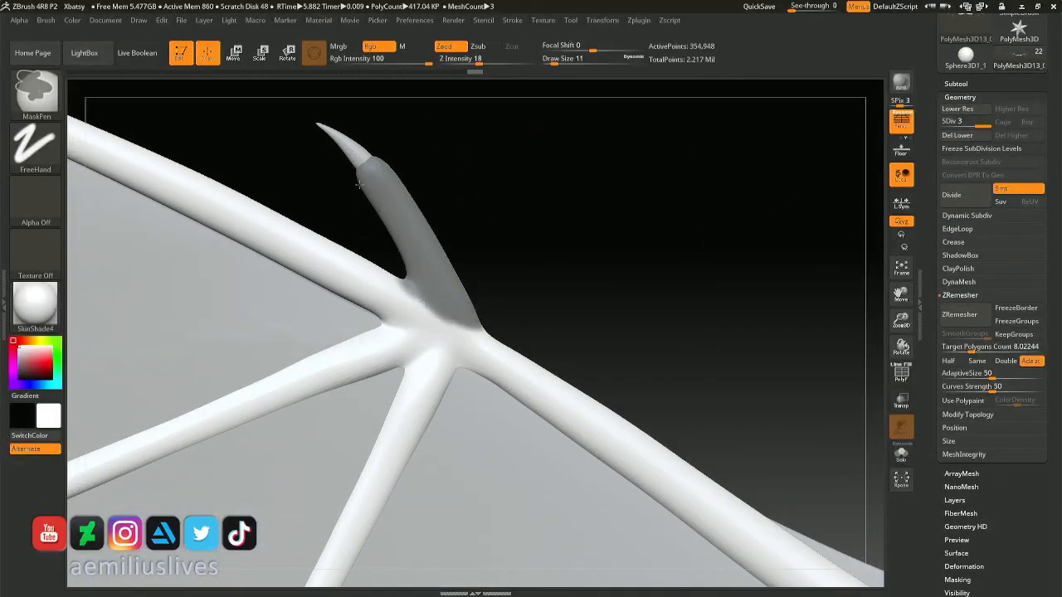
pyautogui.click(961, 112)
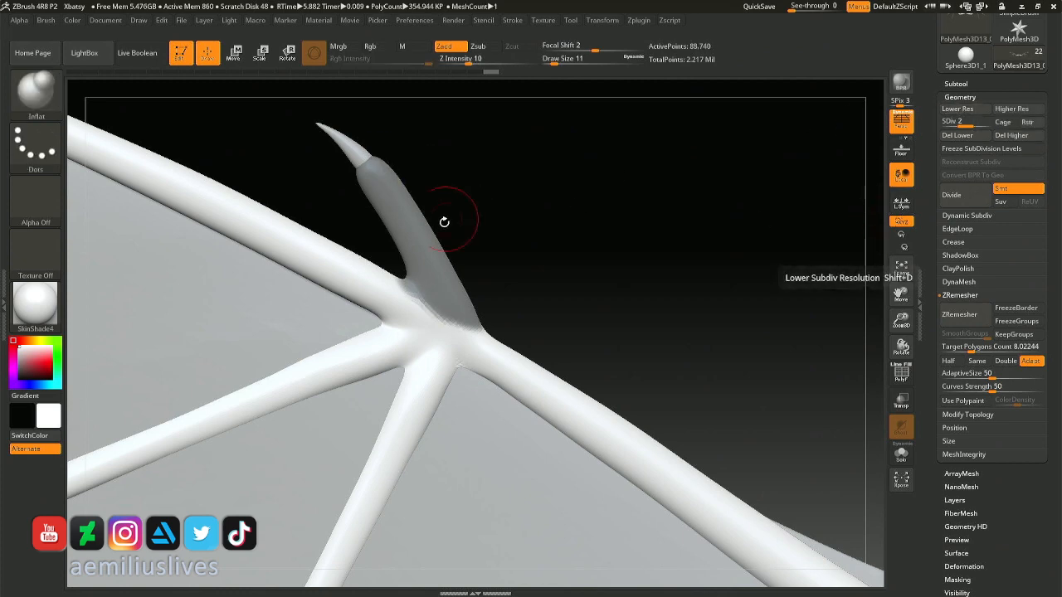
# - Complete the thumb mask on the opposite side and invert it, leaving only the thumb editable
pyautogui.moveTo(469, 269); pyautogui.dragTo(630, 256, button='right')
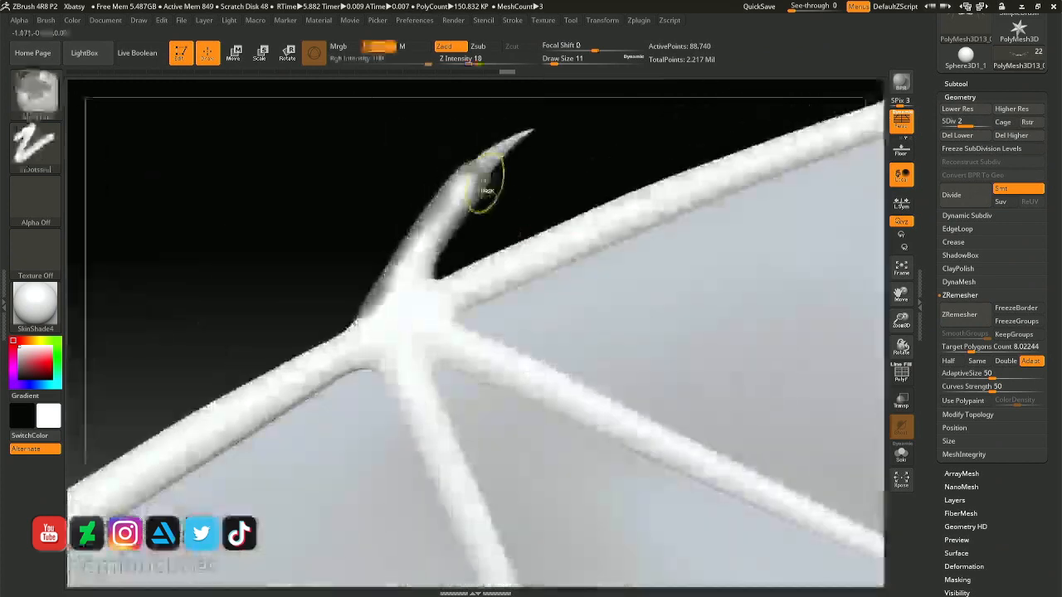
pyautogui.keyDown('ctrl'); pyautogui.moveTo(486, 187); pyautogui.dragTo(419, 239); pyautogui.keyUp('ctrl')
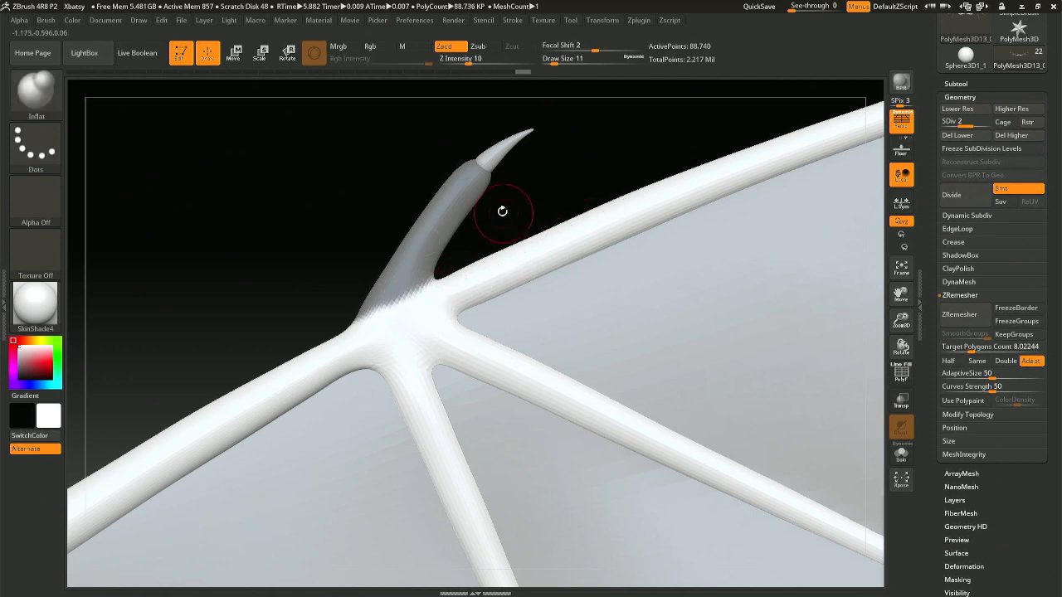
pyautogui.moveTo(502, 210); pyautogui.dragTo(507, 228, button='right')
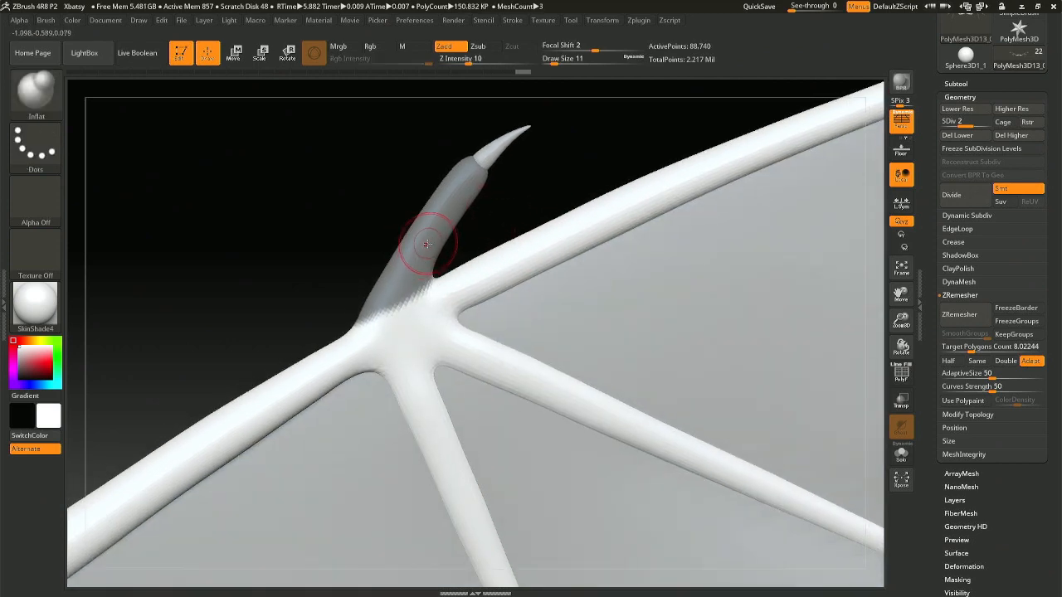
pyautogui.hotkey('ctrl', 'i')
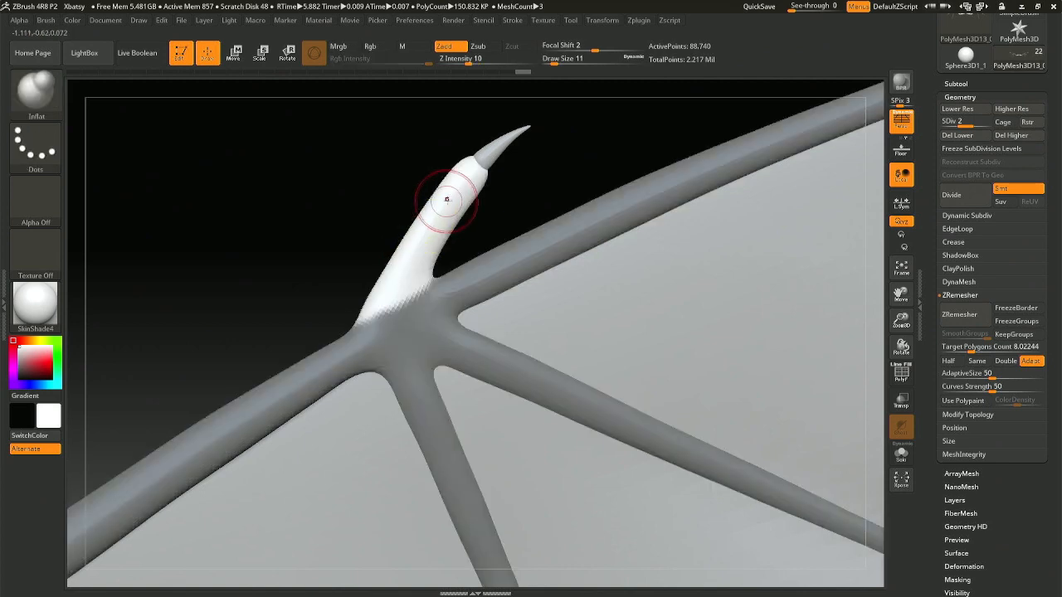
# - Set the Draw Size to 6 and select the Crease (DamStandard) brush
pyautogui.press('space')
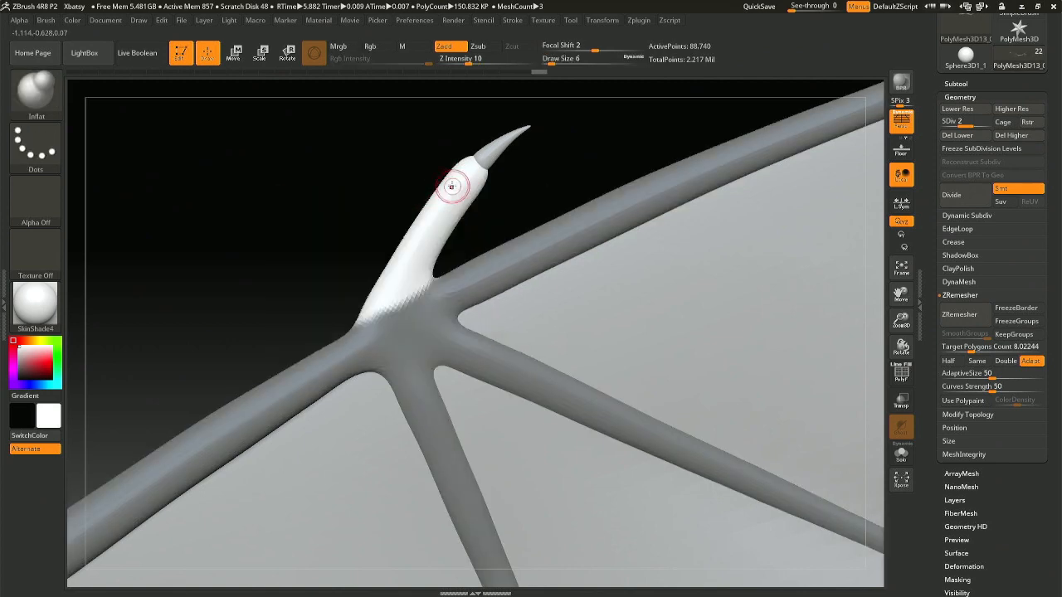
pyautogui.press('b')
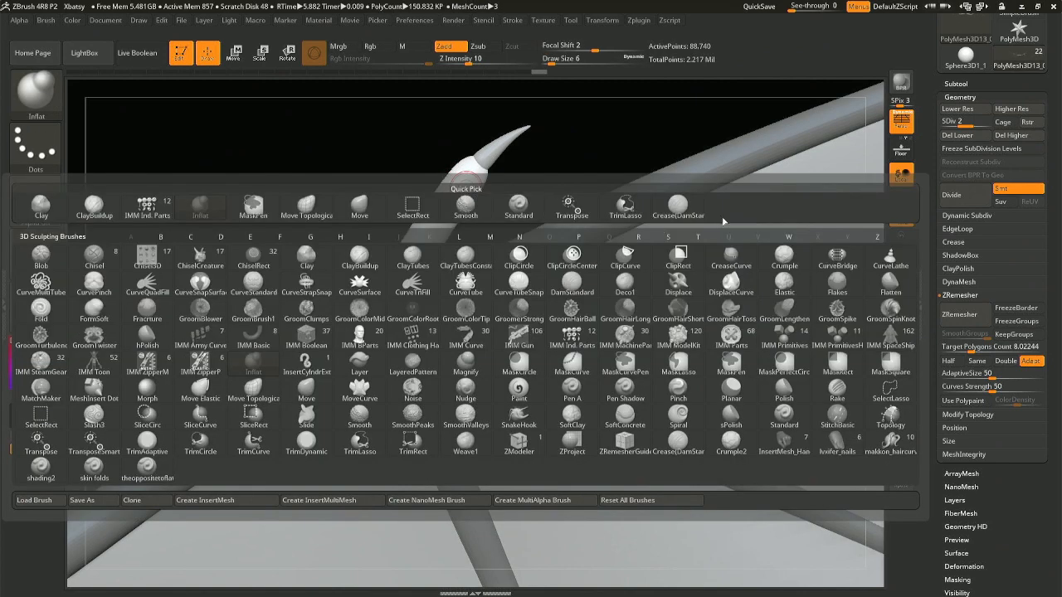
pyautogui.click(670, 204)
pyautogui.keyDown('ctrl'); pyautogui.keyDown('shift'); pyautogui.click(452, 197); pyautogui.keyUp('shift'); pyautogui.keyUp('ctrl')
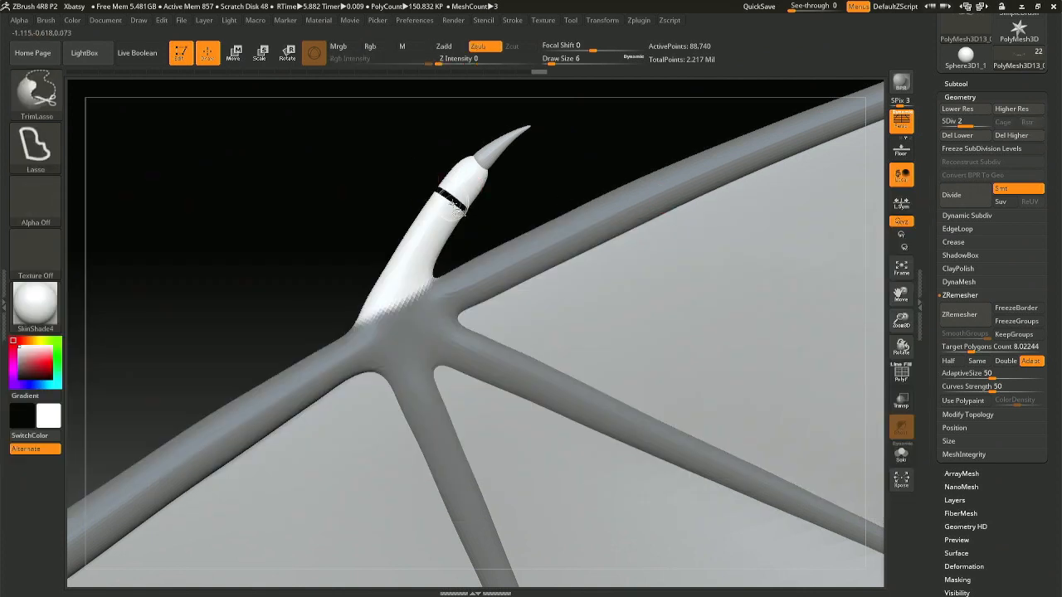
pyautogui.keyDown('ctrl'); pyautogui.keyDown('shift'); pyautogui.click(452, 204); pyautogui.keyUp('shift'); pyautogui.keyUp('ctrl')
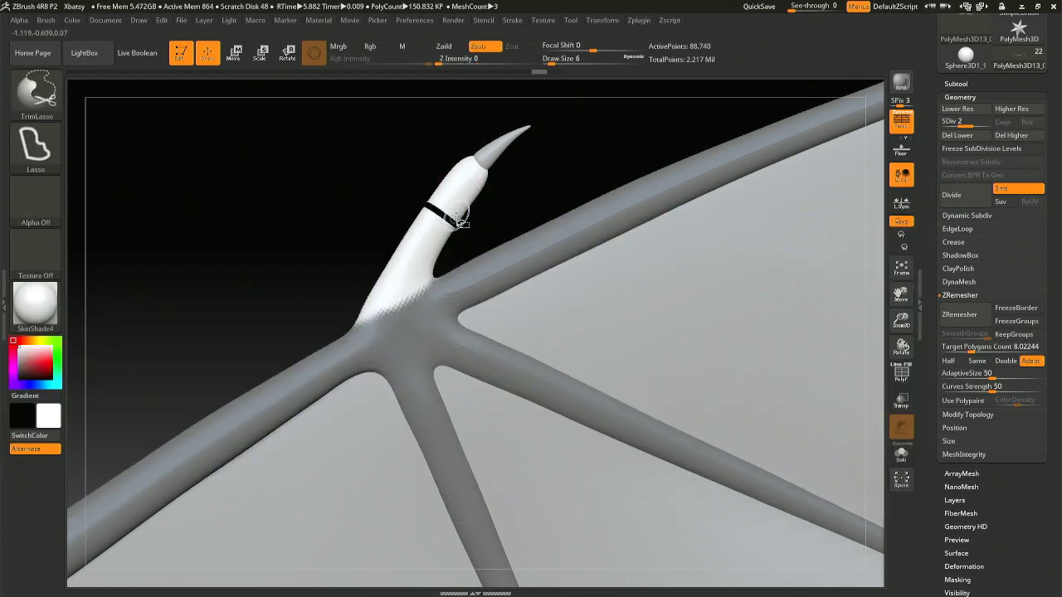
pyautogui.keyDown('ctrl'); pyautogui.keyDown('shift'); pyautogui.click(508, 258); pyautogui.keyUp('shift'); pyautogui.keyUp('ctrl')
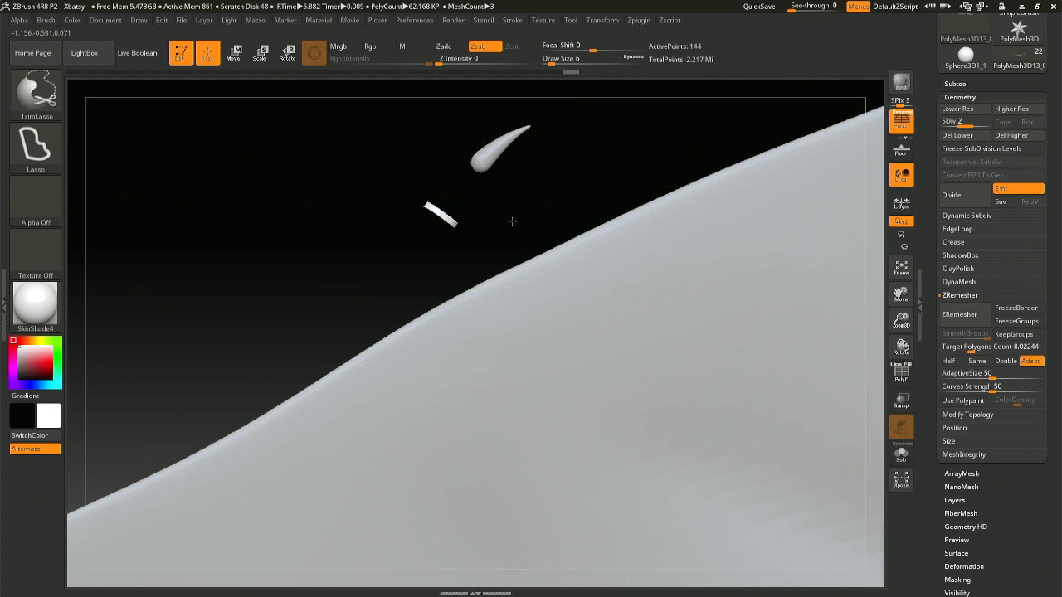
pyautogui.keyDown('ctrl'); pyautogui.keyDown('shift'); pyautogui.click(512, 221); pyautogui.keyUp('shift'); pyautogui.keyUp('ctrl')
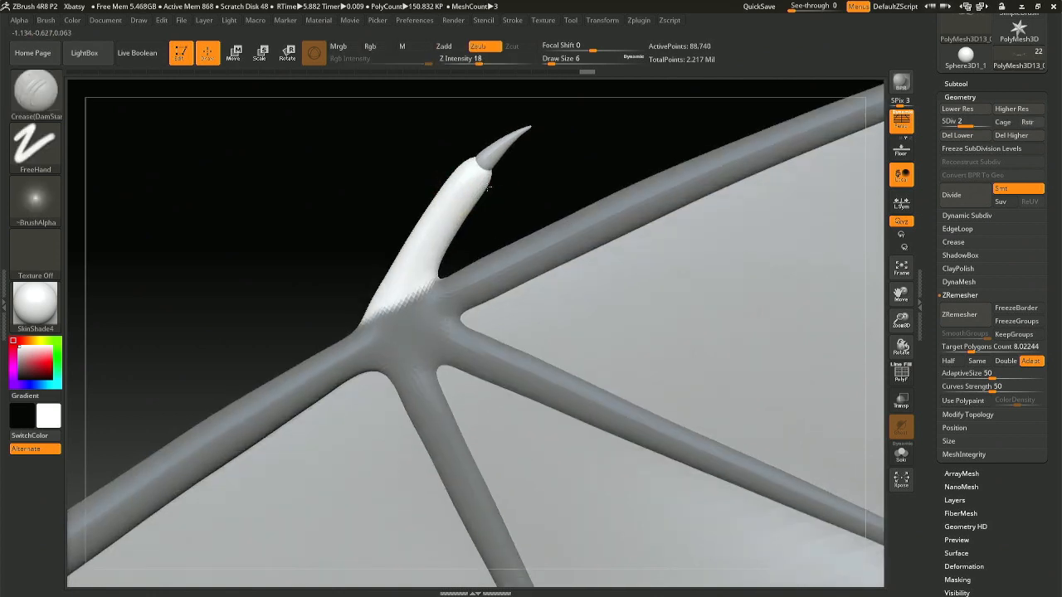
# - Isolate the wing bones and carve a joint crease around the thumb just below its tip with the brush at Draw Size 11
pyautogui.click(901, 452)
pyautogui.press('space')
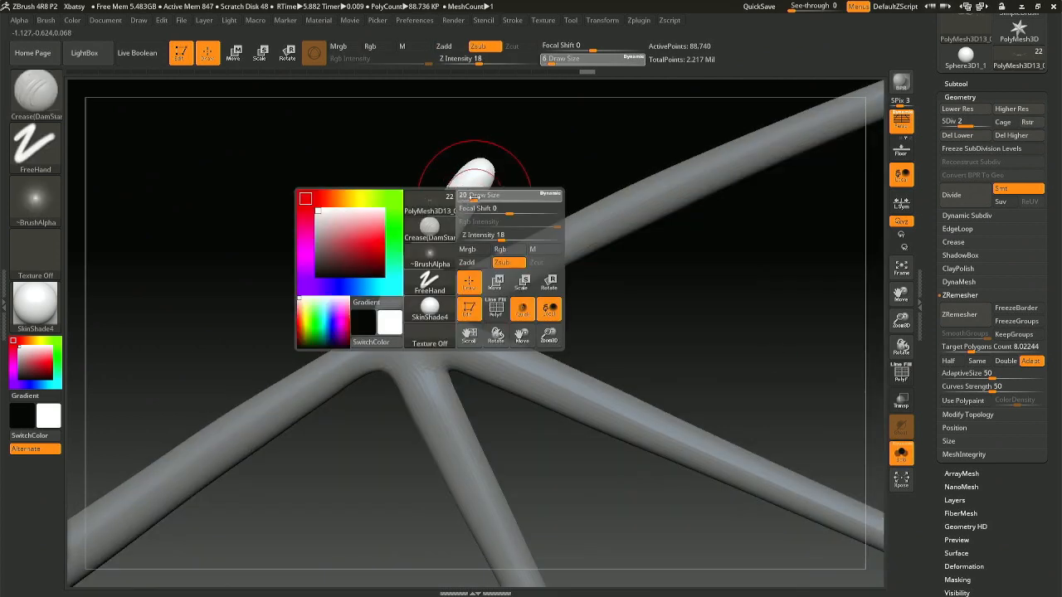
pyautogui.moveTo(474, 198)
pyautogui.mouseDown()
pyautogui.moveTo(440, 184)
pyautogui.moveTo(466, 196)
pyautogui.moveTo(443, 183)
pyautogui.moveTo(468, 188)
pyautogui.moveTo(443, 191)
pyautogui.moveTo(459, 196)
pyautogui.mouseUp()
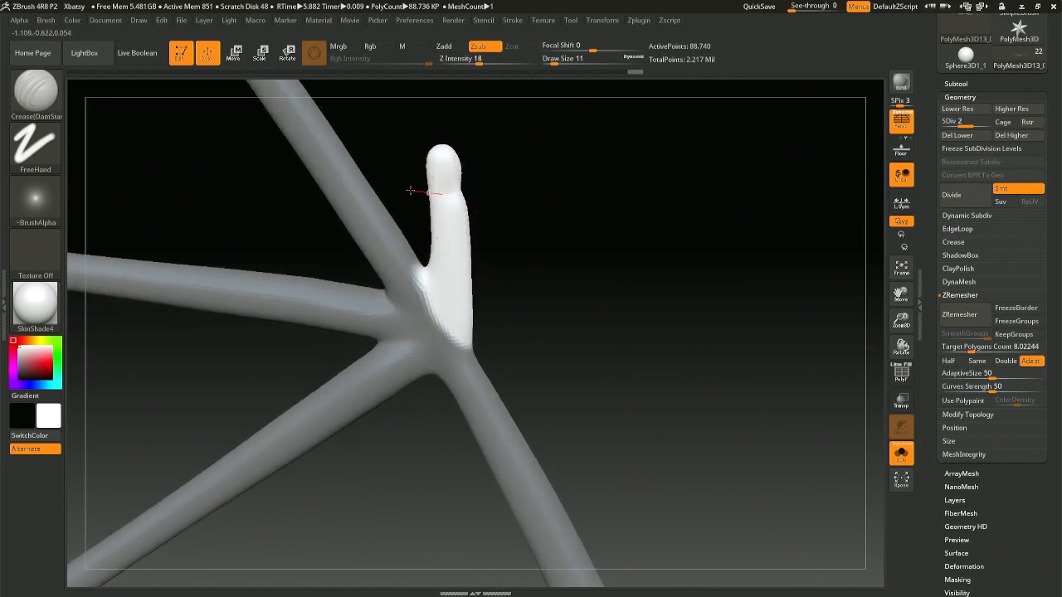
pyautogui.moveTo(402, 187); pyautogui.dragTo(464, 196)
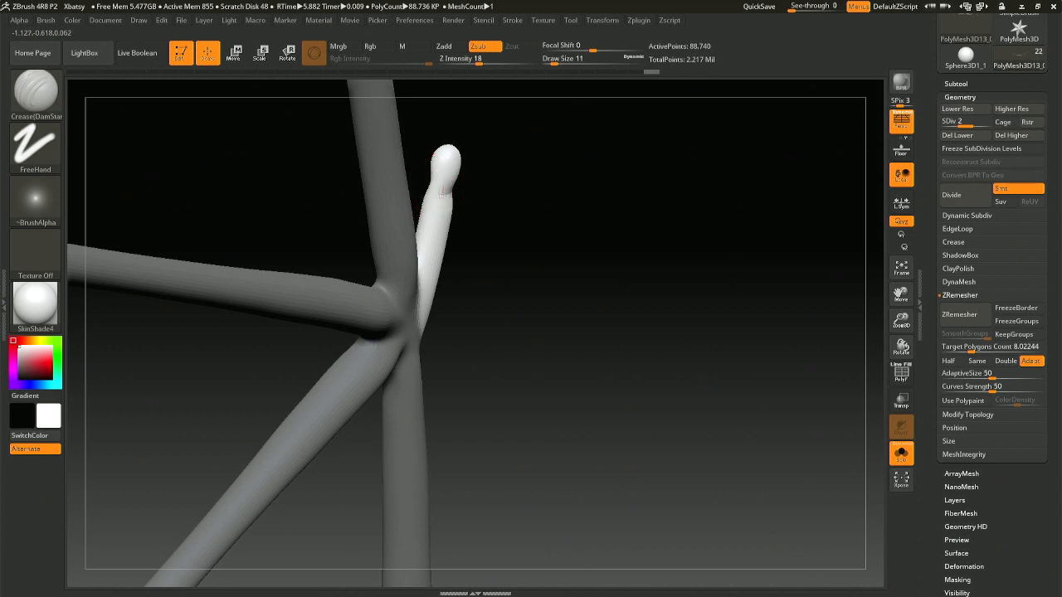
pyautogui.moveTo(400, 166); pyautogui.dragTo(402, 168)
pyautogui.moveTo(274, 199); pyautogui.dragTo(469, 204)
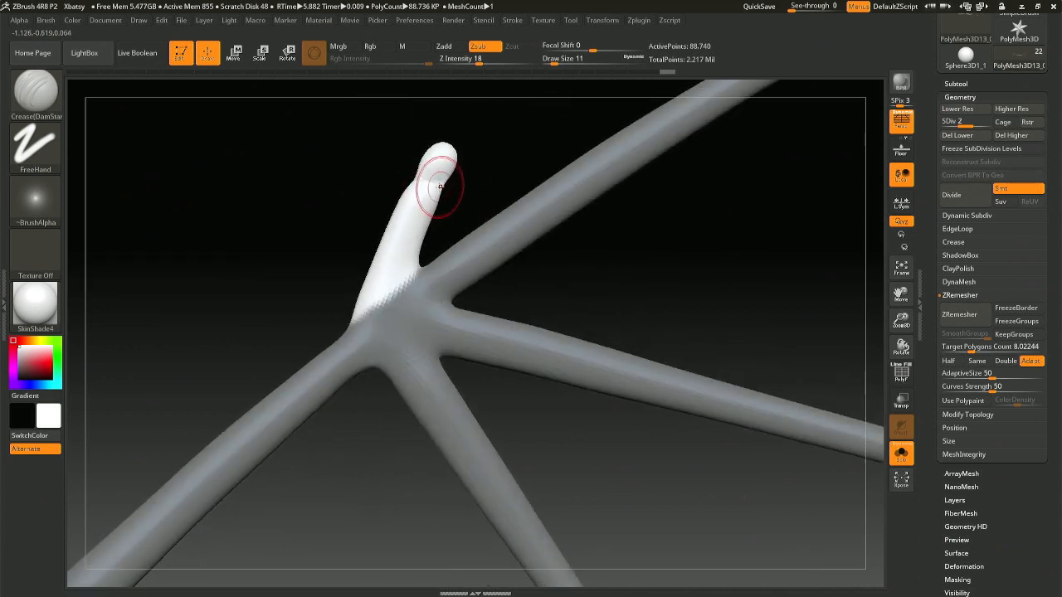
# - Select the Move brush and shape the thumb's joint into a rounded knuckle with a narrow neck at Draw Size 11
pyautogui.press('b')
pyautogui.press('m')
pyautogui.press('v')
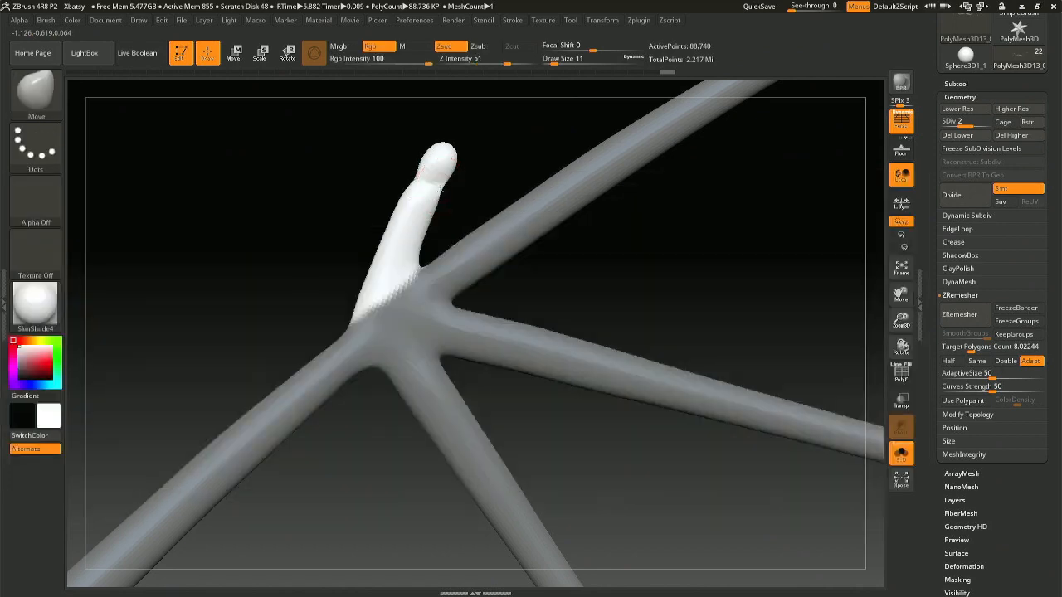
pyautogui.moveTo(425, 172)
pyautogui.mouseDown()
pyautogui.moveTo(413, 179)
pyautogui.moveTo(425, 166)
pyautogui.moveTo(426, 202)
pyautogui.mouseUp()
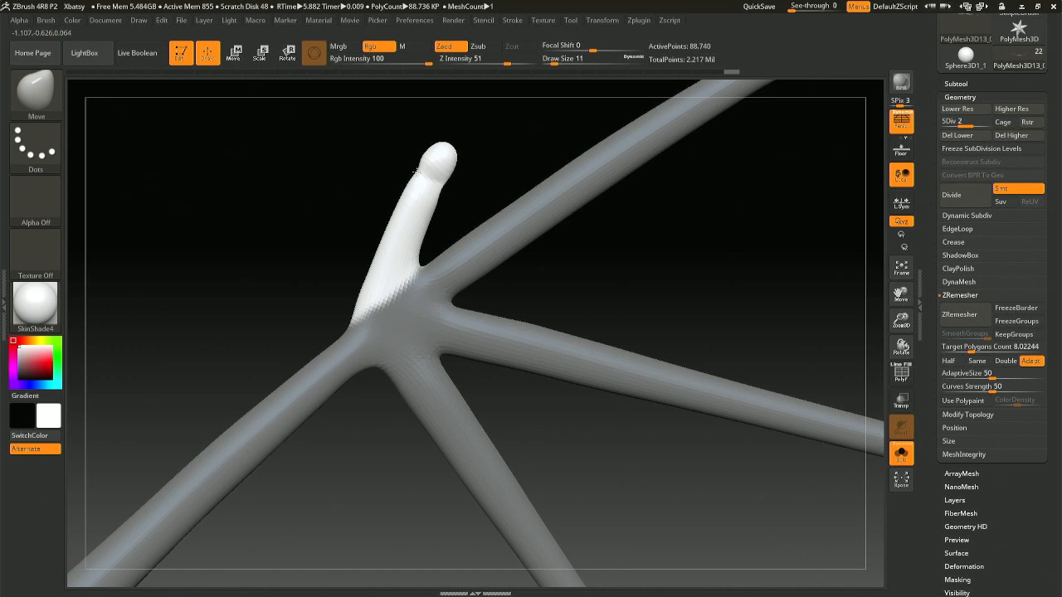
pyautogui.moveTo(417, 171); pyautogui.dragTo(500, 210)
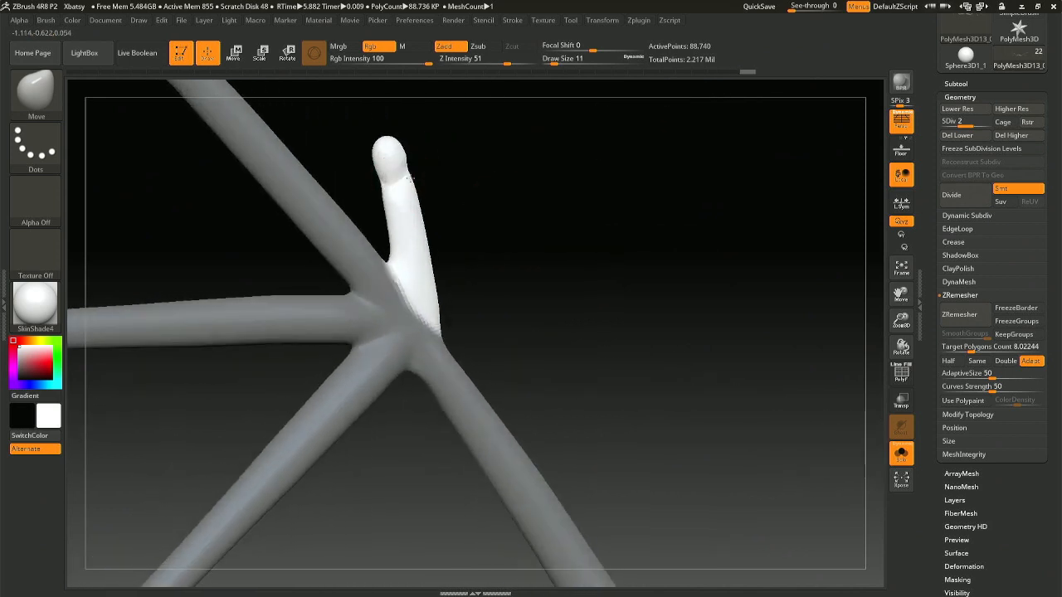
pyautogui.moveTo(410, 178); pyautogui.dragTo(427, 180, button='right')
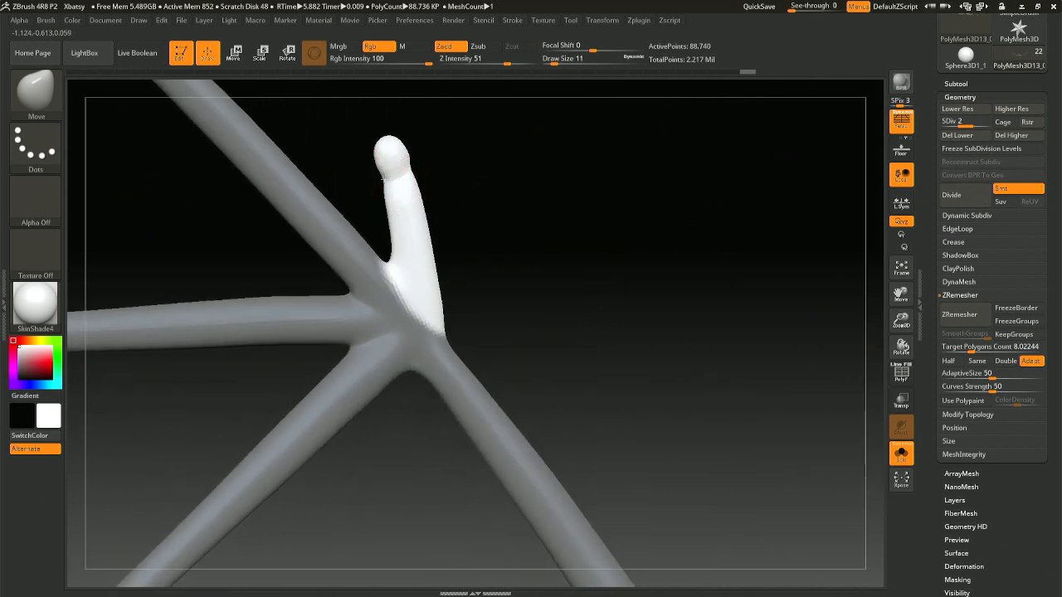
# - Set the Move brush's Draw Size to 7 and refine the narrowing beneath the thumb's rounded tip from several sides
pyautogui.press('space')
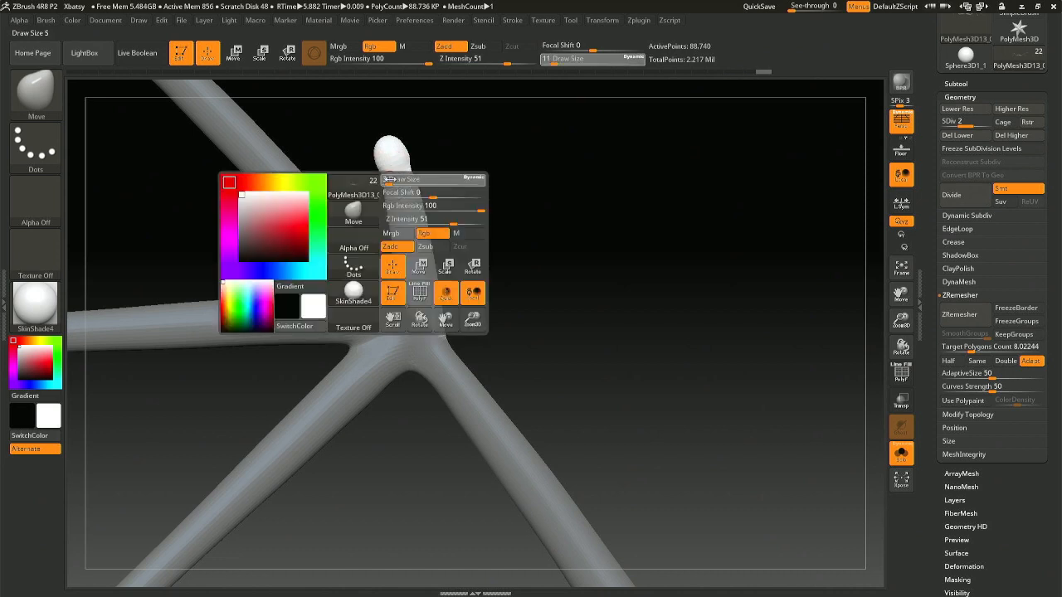
pyautogui.moveTo(391, 179); pyautogui.dragTo(394, 178)
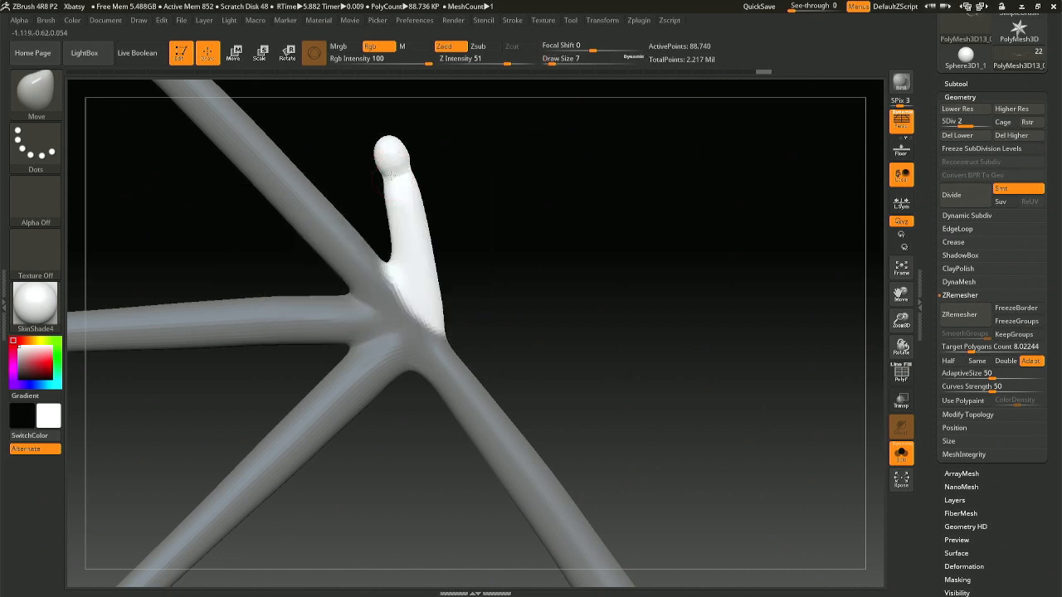
pyautogui.moveTo(431, 168); pyautogui.dragTo(423, 208, button='right')
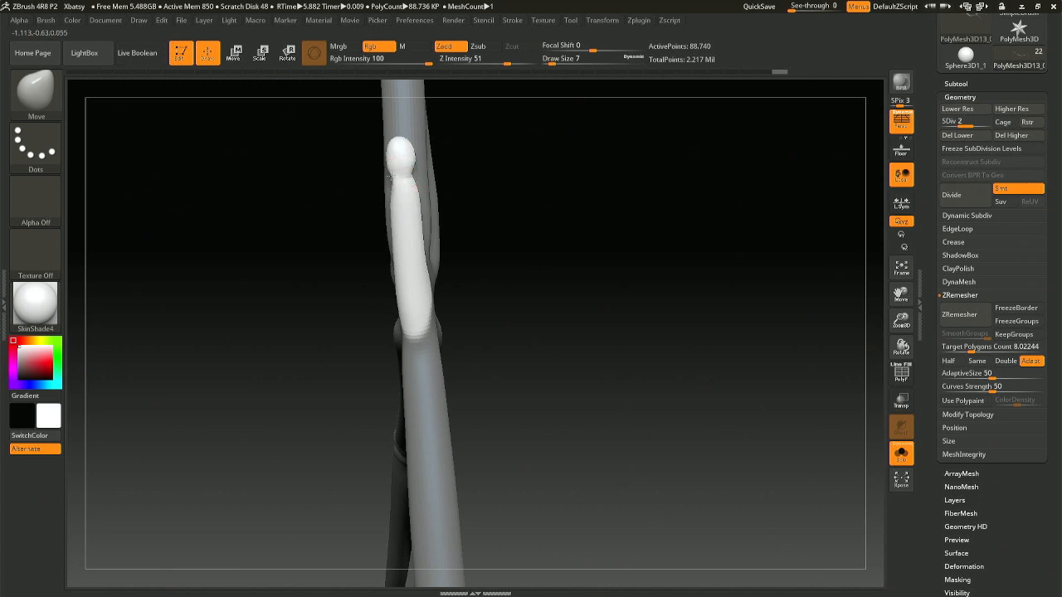
pyautogui.moveTo(388, 175)
pyautogui.mouseDown(button='right')
pyautogui.moveTo(428, 170)
pyautogui.moveTo(388, 166)
pyautogui.moveTo(398, 178)
pyautogui.moveTo(368, 166)
pyautogui.moveTo(424, 171)
pyautogui.moveTo(440, 186)
pyautogui.moveTo(493, 170)
pyautogui.moveTo(373, 177)
pyautogui.moveTo(398, 170)
pyautogui.mouseUp(button='right')
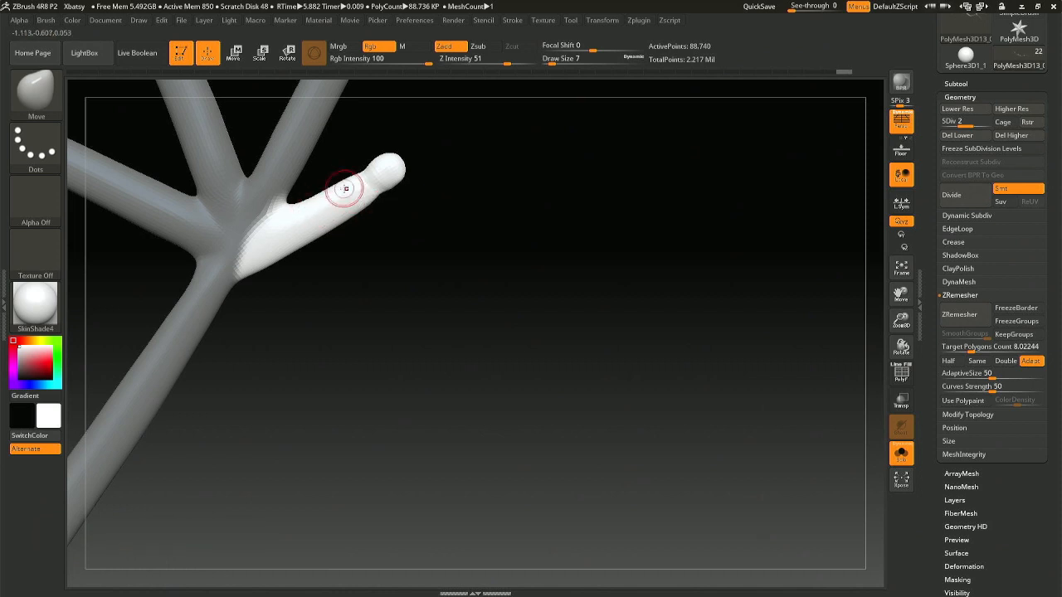
# - Adjust the thumb's overall shape with the Move brush at Draw Size 22, then reduce the size to 9
pyautogui.press('space')
pyautogui.moveTo(344, 188); pyautogui.dragTo(379, 184)
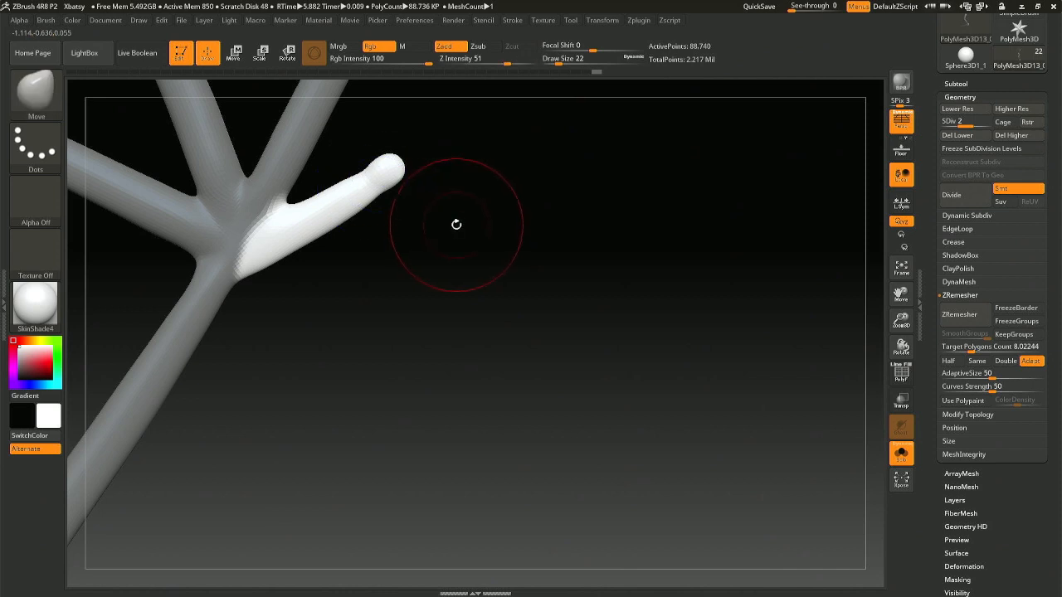
pyautogui.moveTo(456, 224); pyautogui.dragTo(394, 207)
pyautogui.moveTo(383, 166)
pyautogui.mouseDown()
pyautogui.moveTo(364, 162)
pyautogui.moveTo(401, 161)
pyautogui.mouseUp()
pyautogui.press('space')
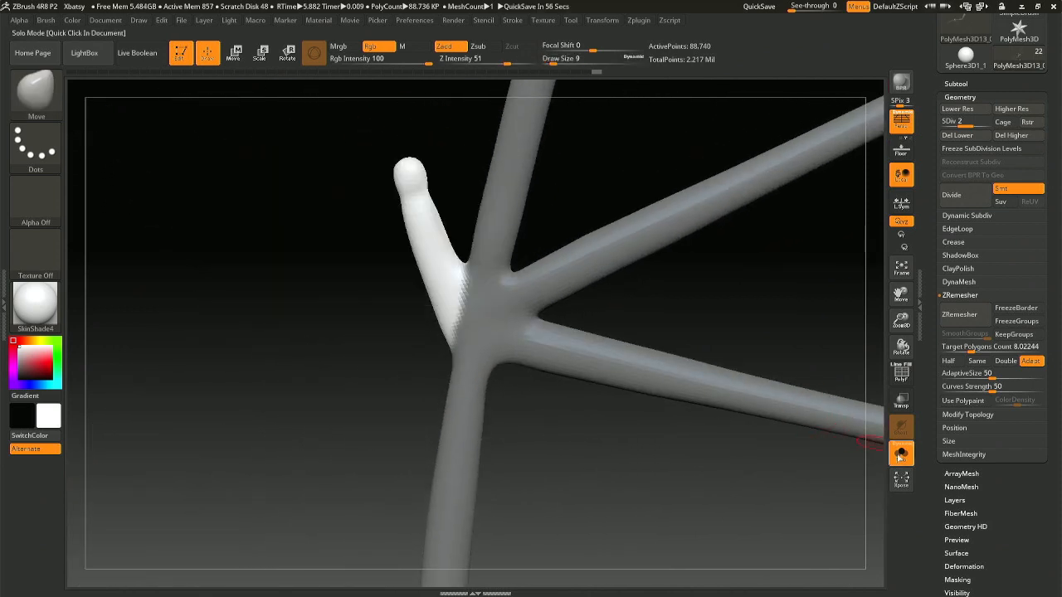
# - Show all subtools to check the claw's fit on the thumb tip and set the Draw Size to 20
pyautogui.click(900, 453)
pyautogui.moveTo(462, 304)
pyautogui.mouseDown(button='right')
pyautogui.moveTo(421, 305)
pyautogui.moveTo(493, 273)
pyautogui.moveTo(481, 266)
pyautogui.mouseUp(button='right')
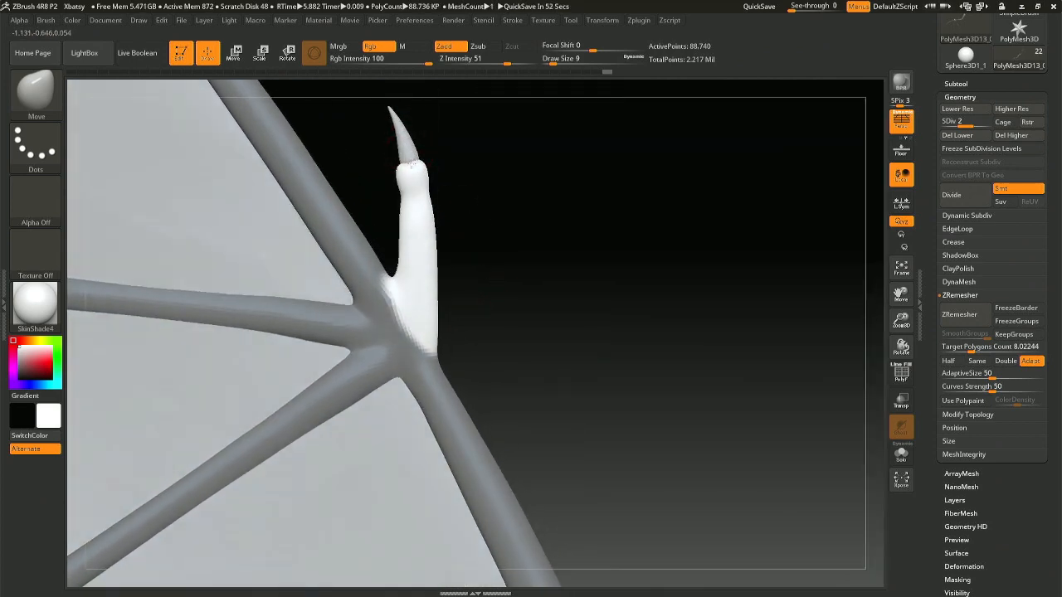
pyautogui.press('space')
pyautogui.moveTo(398, 145); pyautogui.dragTo(407, 145)
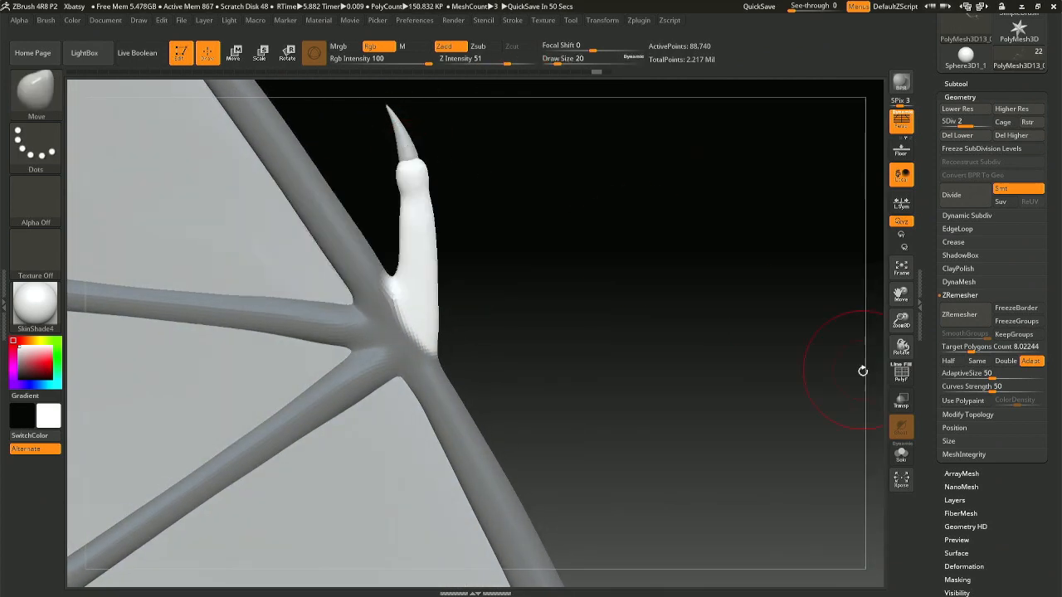
# - Isolate the wing bones again and push in the end of the thumb tip with the Move brush at Draw Size 12
pyautogui.click(900, 453)
pyautogui.press('space')
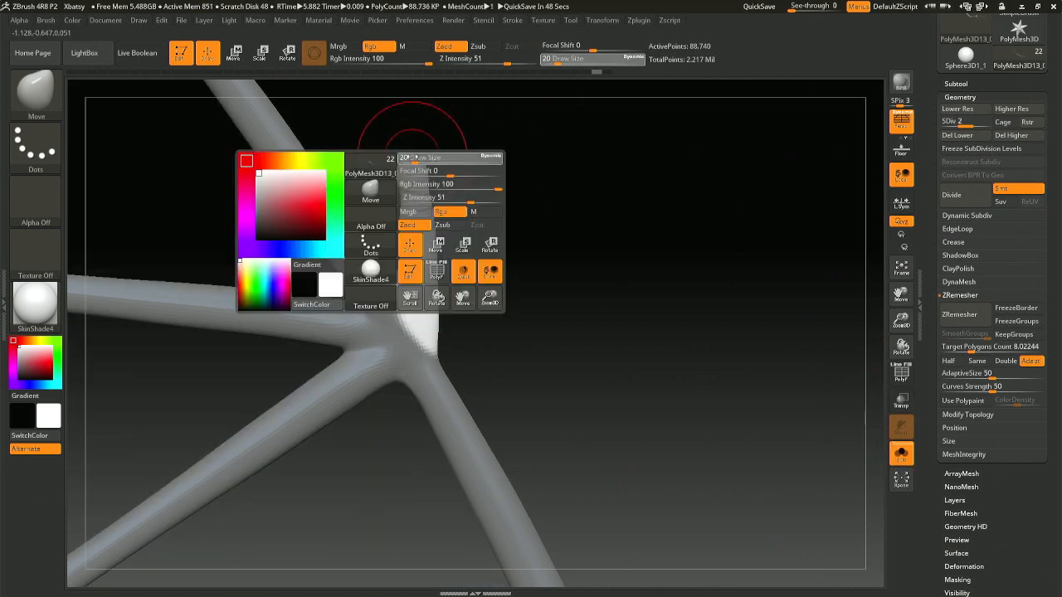
pyautogui.moveTo(407, 156); pyautogui.dragTo(409, 154)
pyautogui.press('space')
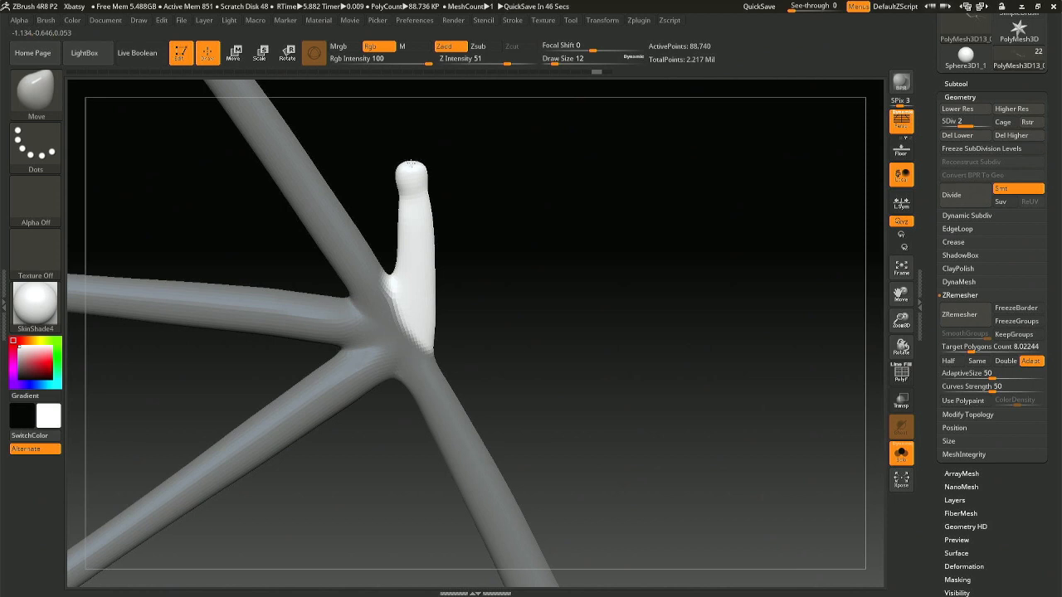
pyautogui.moveTo(474, 166); pyautogui.dragTo(416, 215)
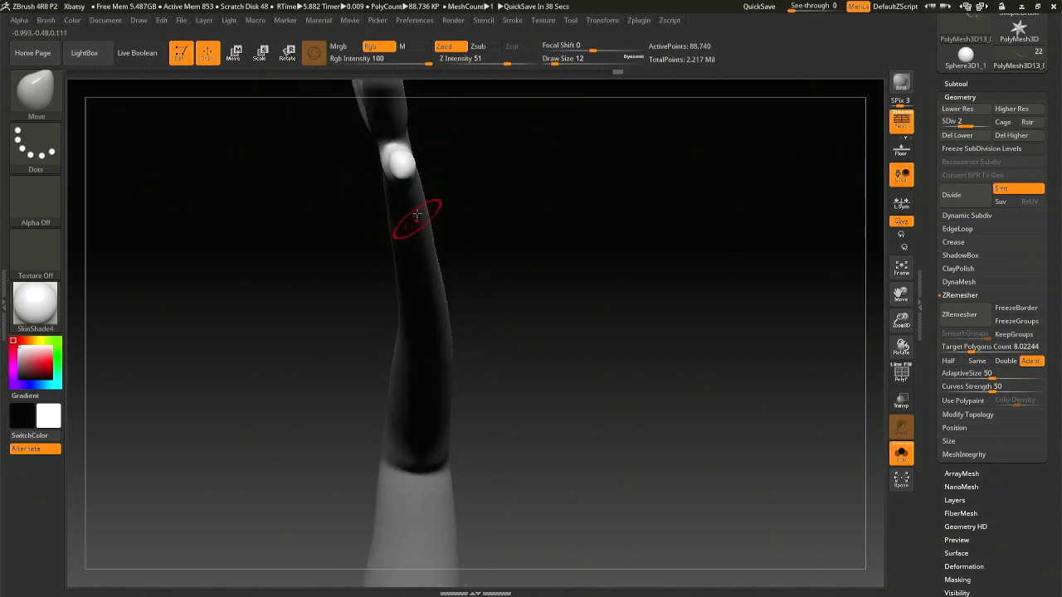
# - Set the Move brush's Draw Size to 6 and flatten the thumb's end into a blunt seat for the claw
pyautogui.moveTo(416, 214)
pyautogui.mouseDown(button='right')
pyautogui.moveTo(398, 155)
pyautogui.moveTo(403, 195)
pyautogui.moveTo(386, 154)
pyautogui.moveTo(403, 161)
pyautogui.mouseUp(button='right')
pyautogui.press('space')
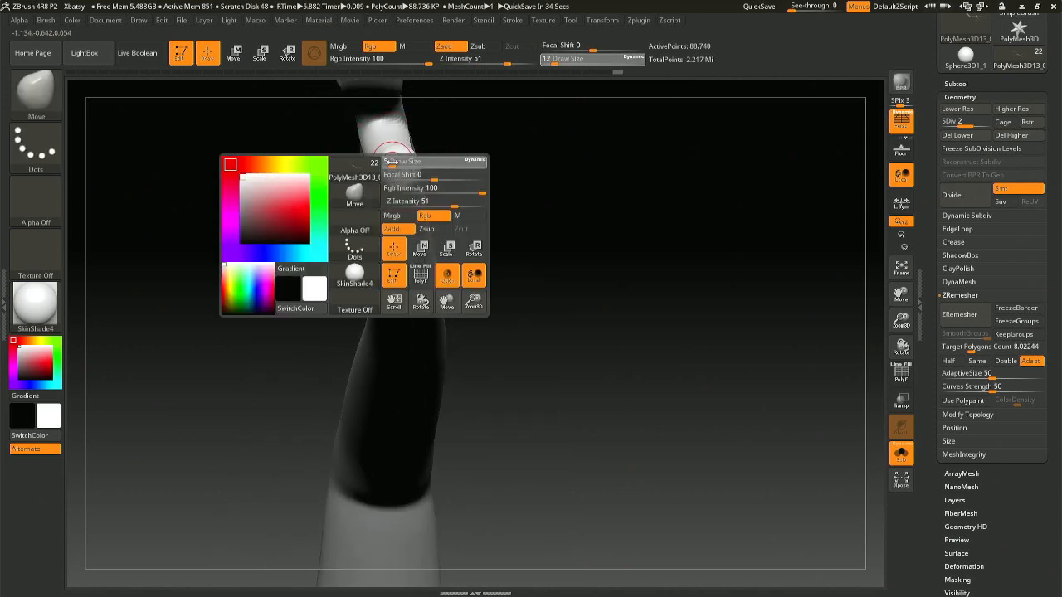
pyautogui.moveTo(403, 161); pyautogui.dragTo(399, 162)
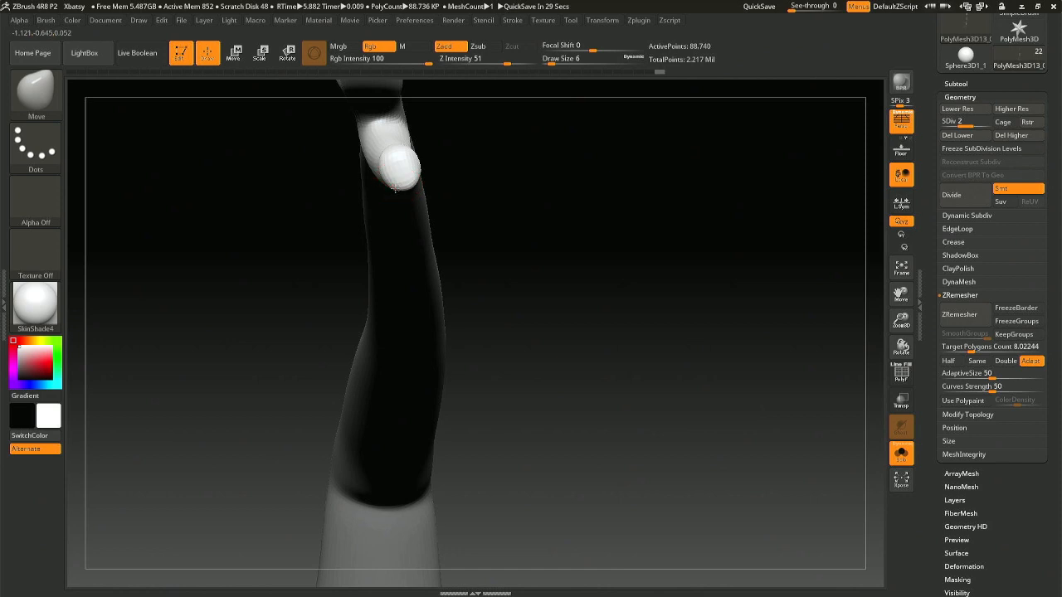
pyautogui.moveTo(393, 186); pyautogui.dragTo(404, 163, button='right')
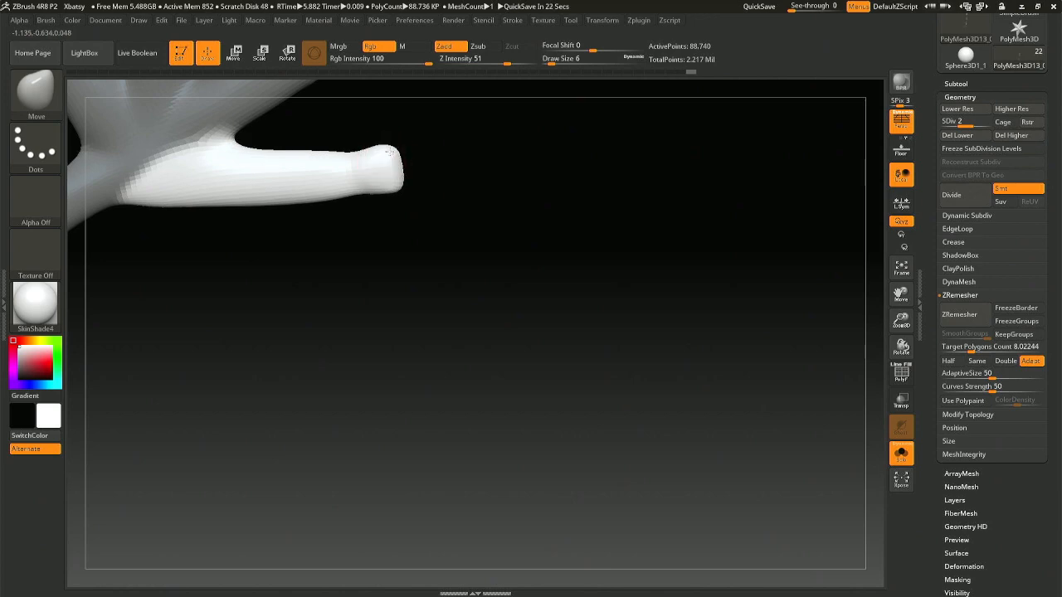
# - Build up a rounded knuckle around the thumb tip with the Standard brush at Draw Size 6, then smooth it
pyautogui.press('space')
pyautogui.press('b')
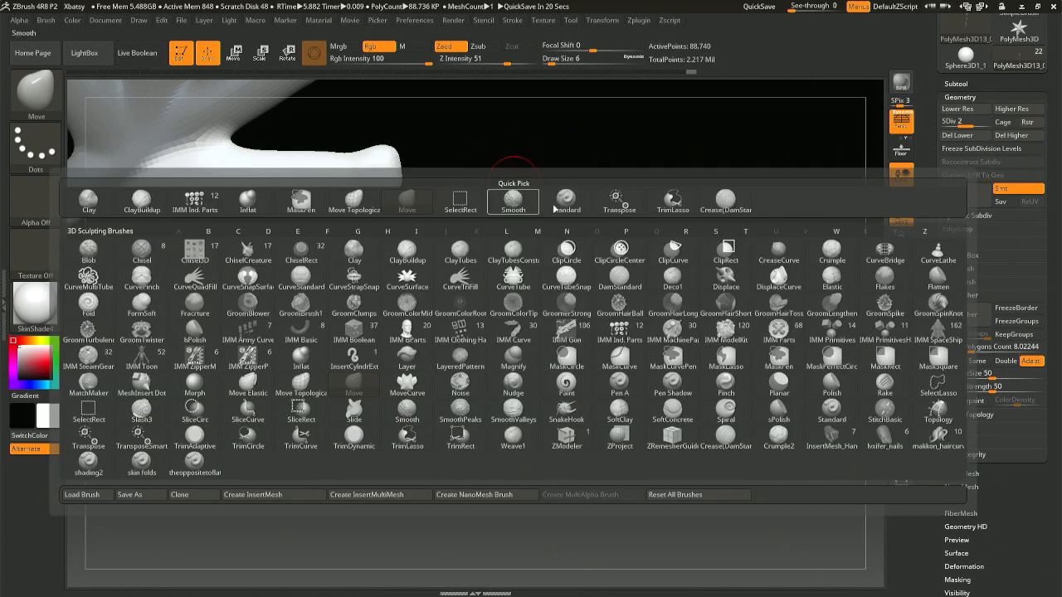
pyautogui.click(566, 200)
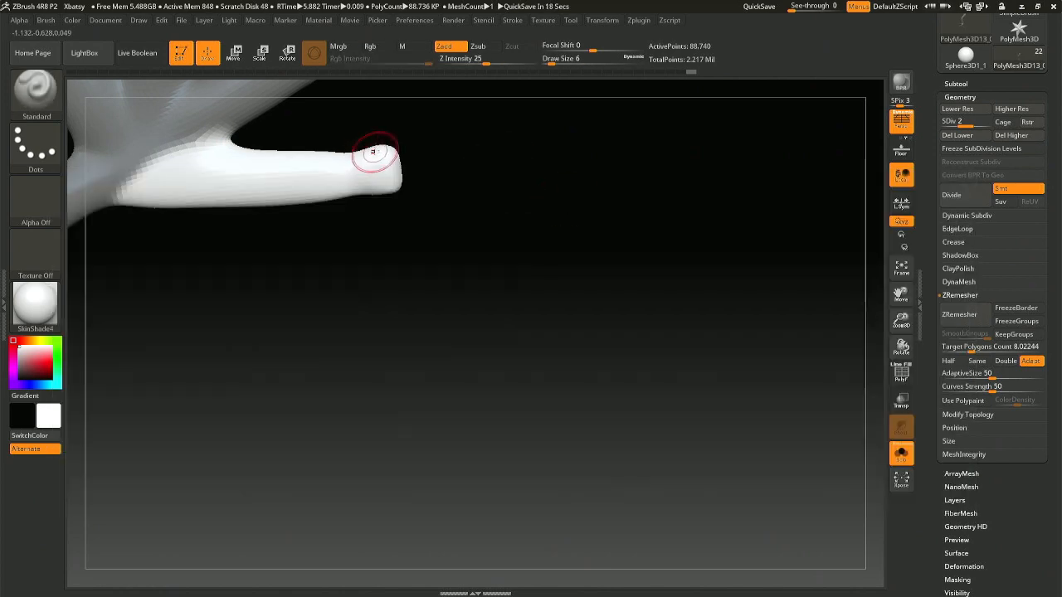
pyautogui.moveTo(388, 186); pyautogui.dragTo(373, 186)
pyautogui.press('shift')
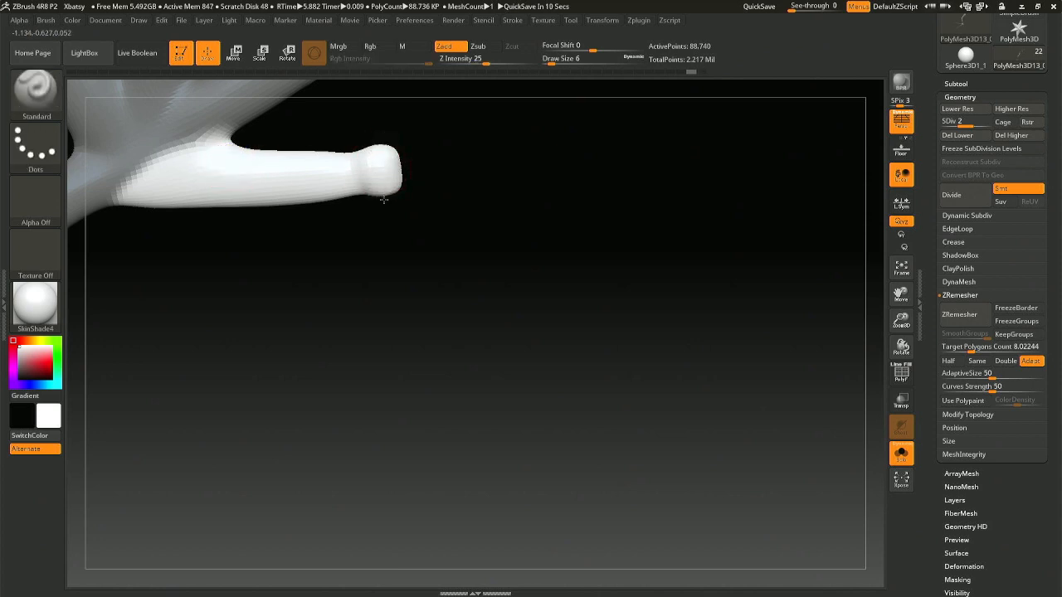
pyautogui.moveTo(436, 210); pyautogui.dragTo(351, 169)
pyautogui.moveTo(352, 169); pyautogui.dragTo(360, 178, button='right')
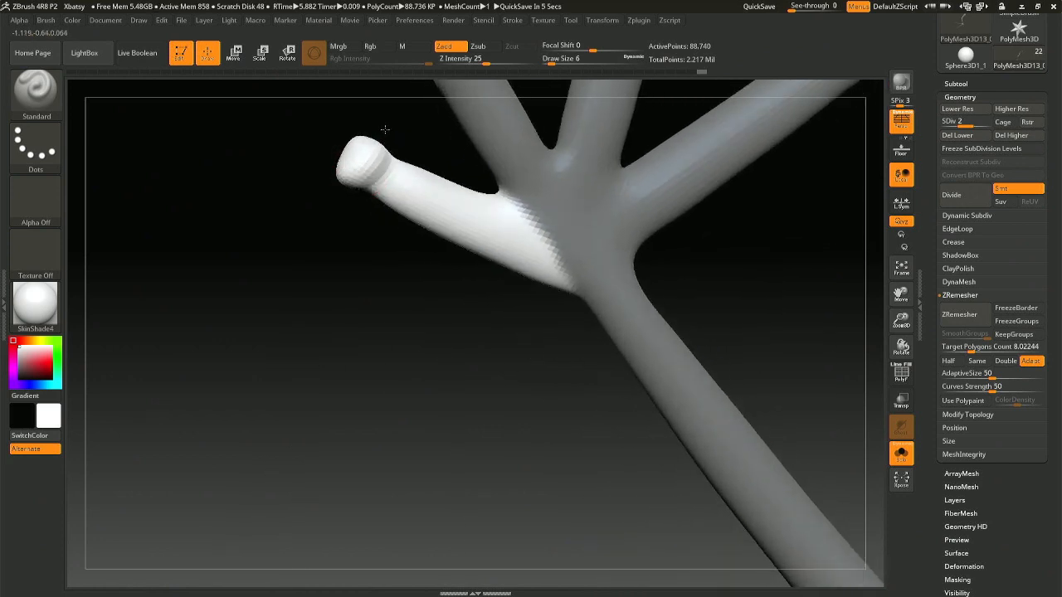
pyautogui.moveTo(385, 129); pyautogui.dragTo(372, 142)
pyautogui.keyDown('shift'); pyautogui.moveTo(361, 164); pyautogui.dragTo(370, 144); pyautogui.keyUp('shift')
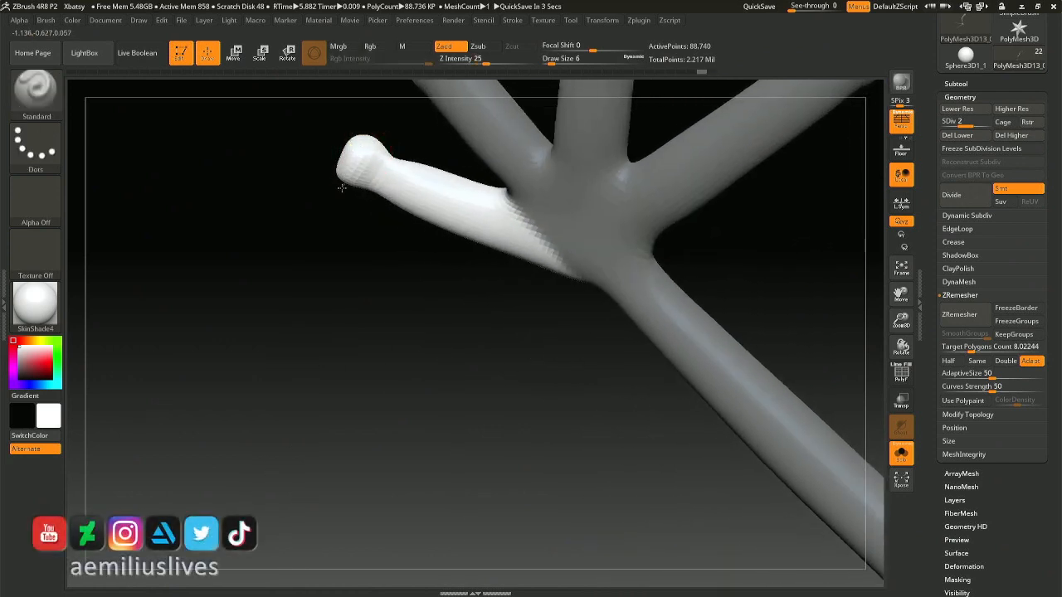
pyautogui.moveTo(342, 188)
pyautogui.mouseDown()
pyautogui.moveTo(336, 167)
pyautogui.moveTo(375, 169)
pyautogui.moveTo(329, 168)
pyautogui.mouseUp()
# - Push in the end of the thumb tip with the Move Topological brush at Draw Size 13
pyautogui.press('space')
pyautogui.moveTo(329, 169); pyautogui.dragTo(387, 163, button='right')
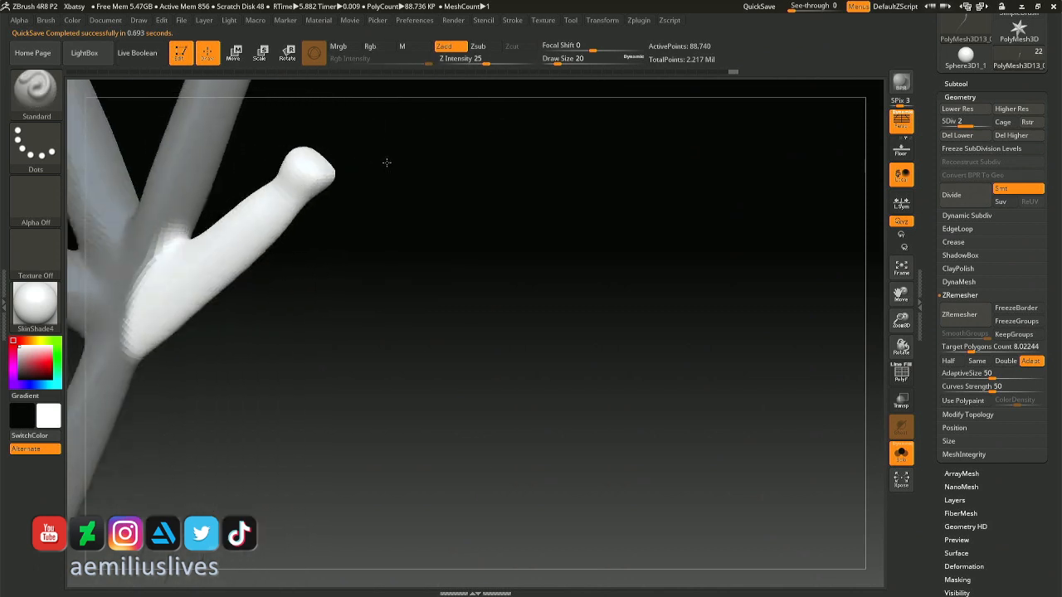
pyautogui.moveTo(387, 163)
pyautogui.mouseDown()
pyautogui.moveTo(360, 171)
pyautogui.moveTo(426, 182)
pyautogui.mouseUp()
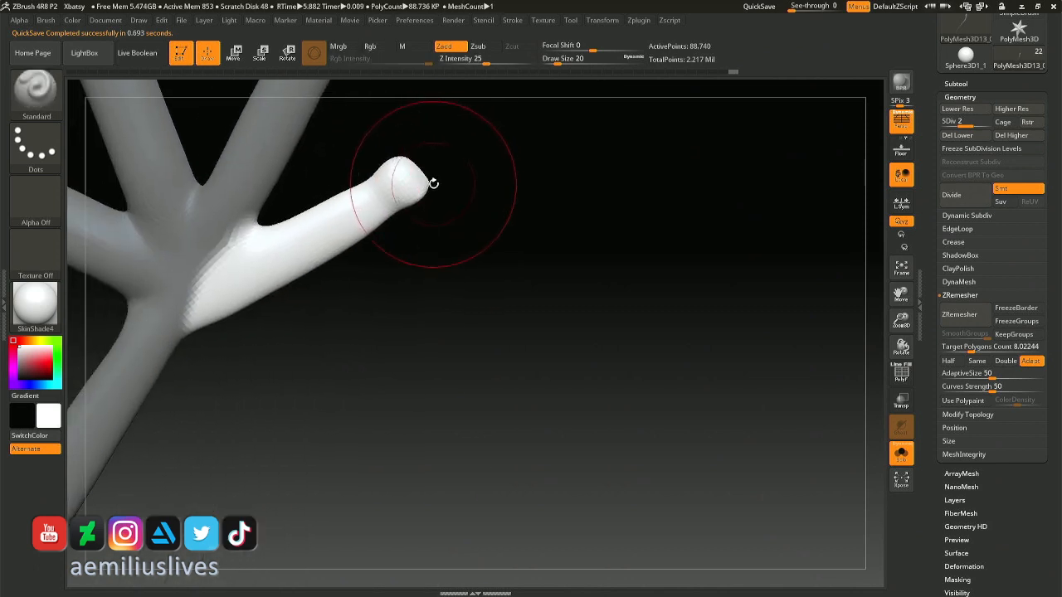
pyautogui.press('b')
pyautogui.press('m')
pyautogui.press('t')
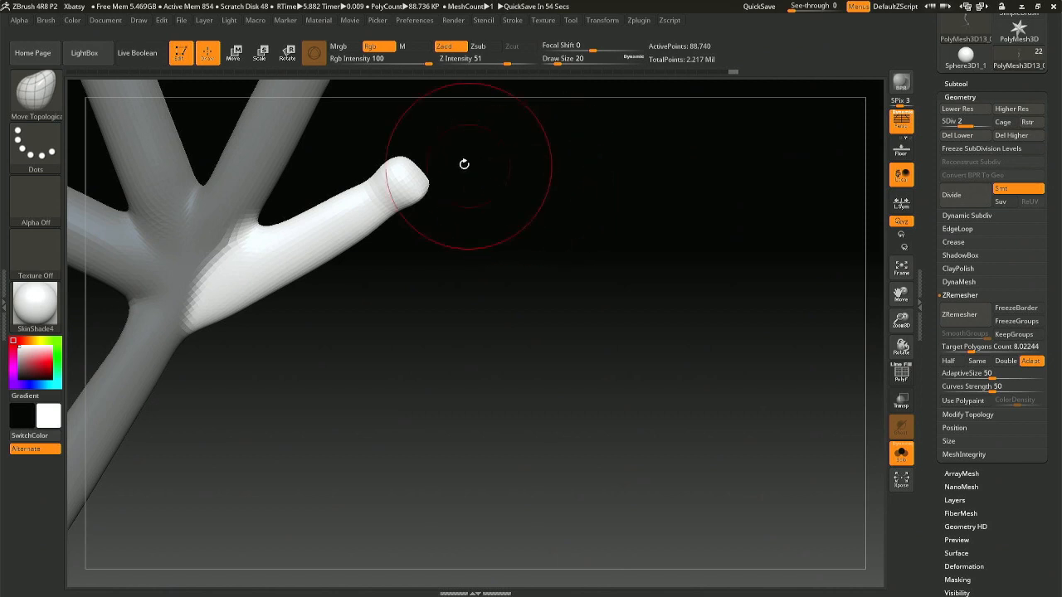
pyautogui.press('space')
pyautogui.moveTo(427, 180); pyautogui.dragTo(422, 180)
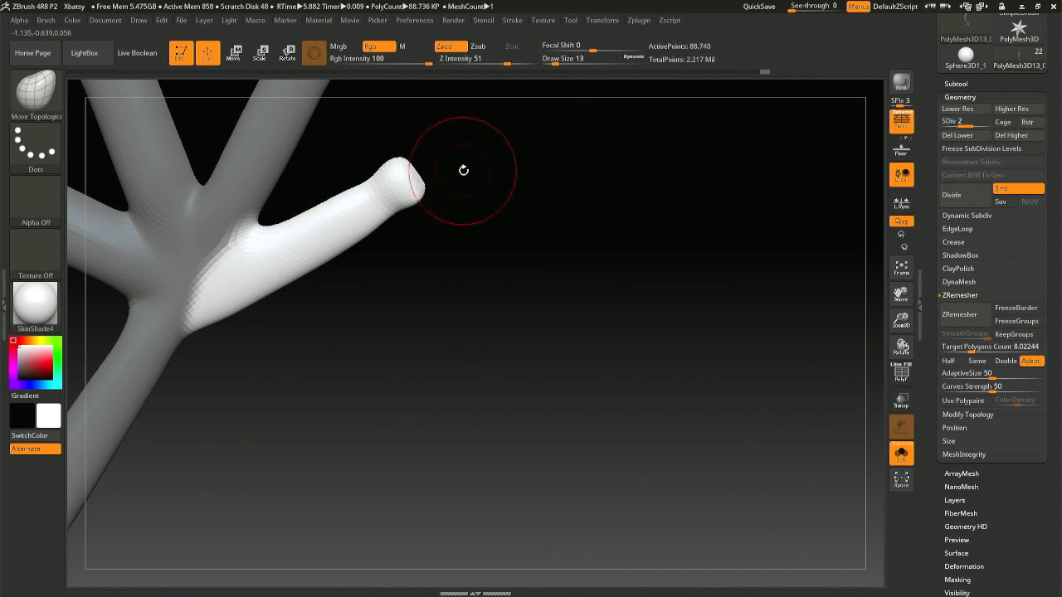
# - Adjust the thumb tip's outline from its end with the Move Topological brush at Draw Size 5 and smooth the surface
pyautogui.moveTo(462, 171)
pyautogui.mouseDown()
pyautogui.moveTo(407, 178)
pyautogui.moveTo(424, 220)
pyautogui.moveTo(409, 174)
pyautogui.moveTo(401, 174)
pyautogui.mouseUp()
pyautogui.press('space')
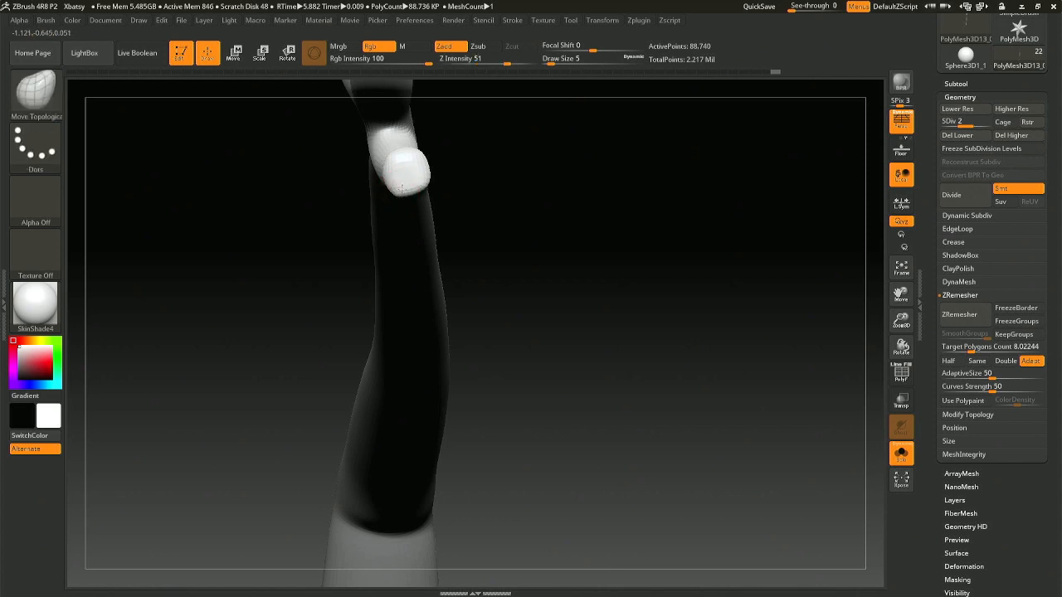
pyautogui.moveTo(423, 179)
pyautogui.mouseDown()
pyautogui.moveTo(431, 164)
pyautogui.moveTo(481, 161)
pyautogui.moveTo(472, 151)
pyautogui.moveTo(423, 161)
pyautogui.moveTo(448, 189)
pyautogui.moveTo(439, 184)
pyautogui.mouseUp()
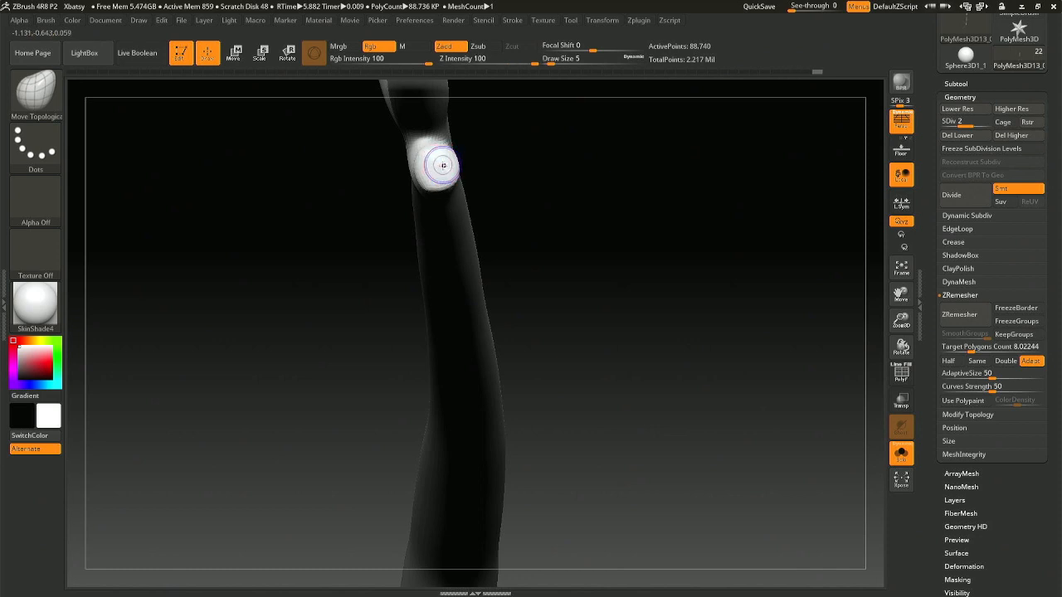
pyautogui.press('shift')
pyautogui.keyDown('shift'); pyautogui.moveTo(437, 164); pyautogui.dragTo(439, 168); pyautogui.keyUp('shift')
pyautogui.moveTo(438, 168)
pyautogui.mouseDown(button='right')
pyautogui.moveTo(419, 167)
pyautogui.moveTo(474, 168)
pyautogui.moveTo(446, 175)
pyautogui.mouseUp(button='right')
pyautogui.press('shift')
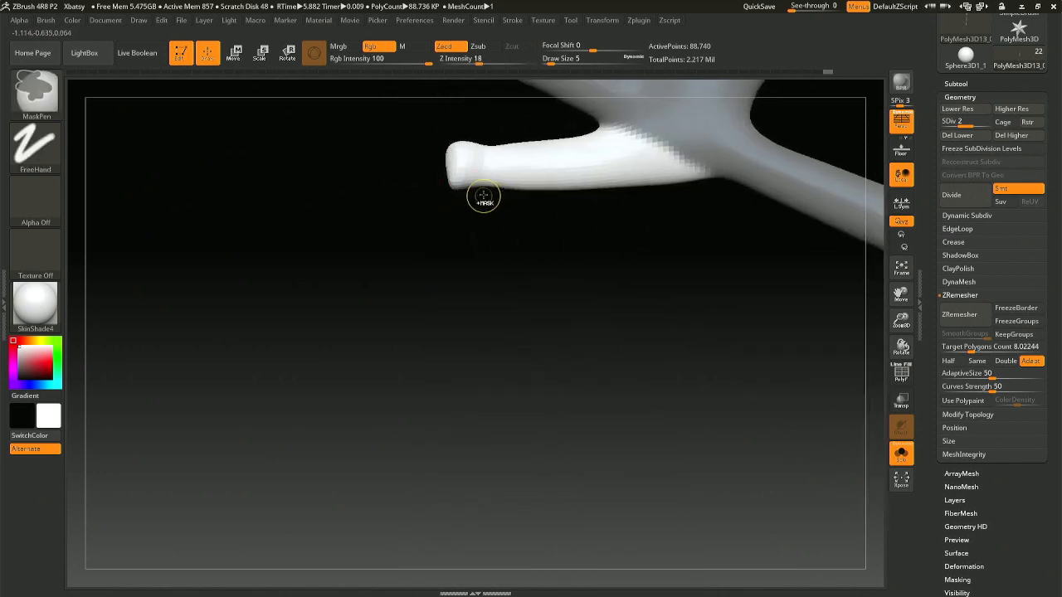
# - Undo the last thumb-tip strokes and reshape the underside and neck of the knuckle with the Move Topological brush
pyautogui.hotkey('ctrl', 'z')
pyautogui.moveTo(468, 188); pyautogui.dragTo(468, 178)
pyautogui.hotkey('ctrl', 'z')
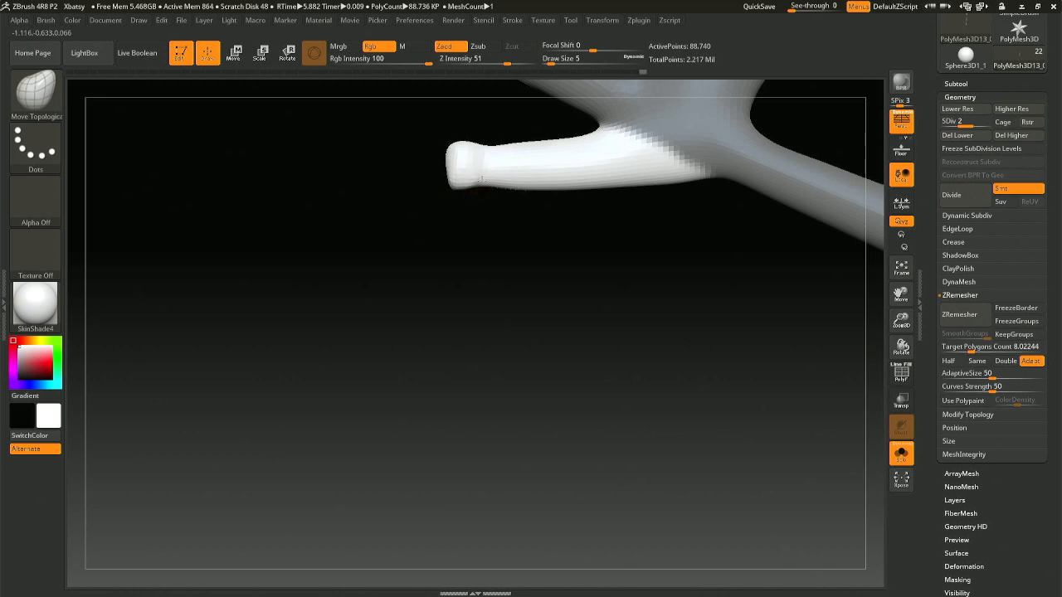
pyautogui.moveTo(484, 178)
pyautogui.mouseDown()
pyautogui.moveTo(490, 156)
pyautogui.moveTo(470, 183)
pyautogui.moveTo(490, 142)
pyautogui.moveTo(466, 194)
pyautogui.moveTo(443, 197)
pyautogui.mouseUp()
pyautogui.moveTo(443, 198); pyautogui.dragTo(439, 190, button='right')
pyautogui.moveTo(439, 190); pyautogui.dragTo(430, 198)
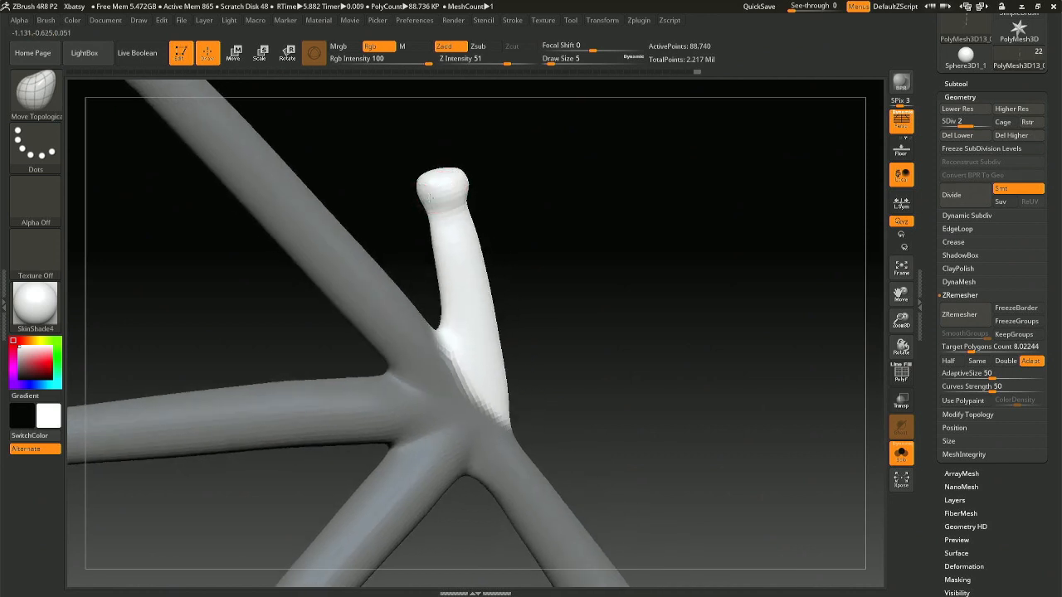
# - Refine the knuckle's outer edge and the neck below it from the end and side with Move Topological at Draw Size 5
pyautogui.moveTo(429, 196); pyautogui.dragTo(471, 184, button='right')
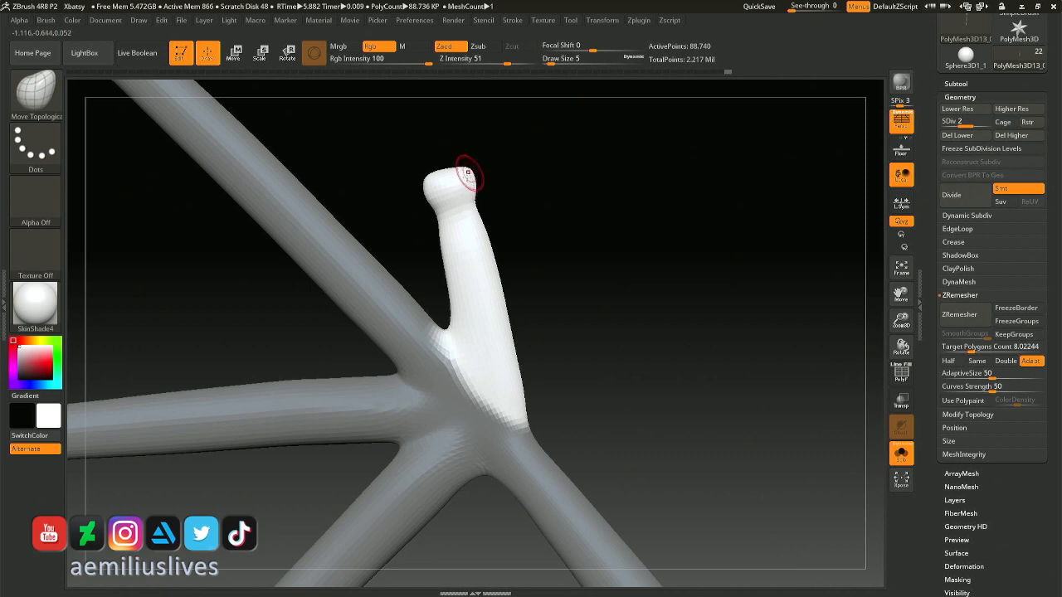
pyautogui.moveTo(468, 174)
pyautogui.mouseDown(button='right')
pyautogui.moveTo(474, 287)
pyautogui.moveTo(460, 192)
pyautogui.mouseUp(button='right')
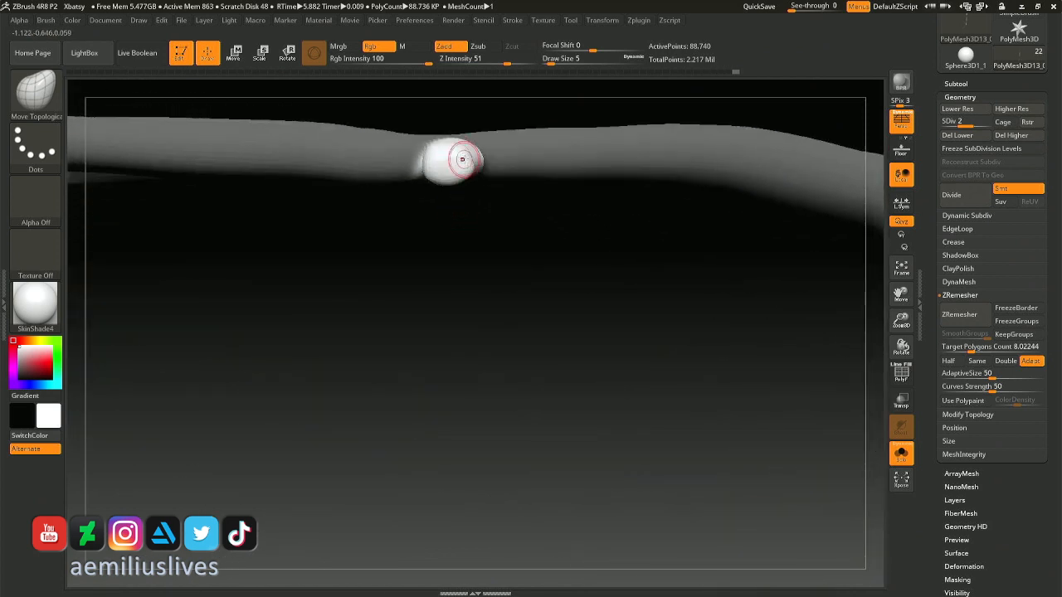
pyautogui.keyDown('ctrl'); pyautogui.moveTo(471, 152); pyautogui.dragTo(475, 172, button='right'); pyautogui.keyUp('ctrl')
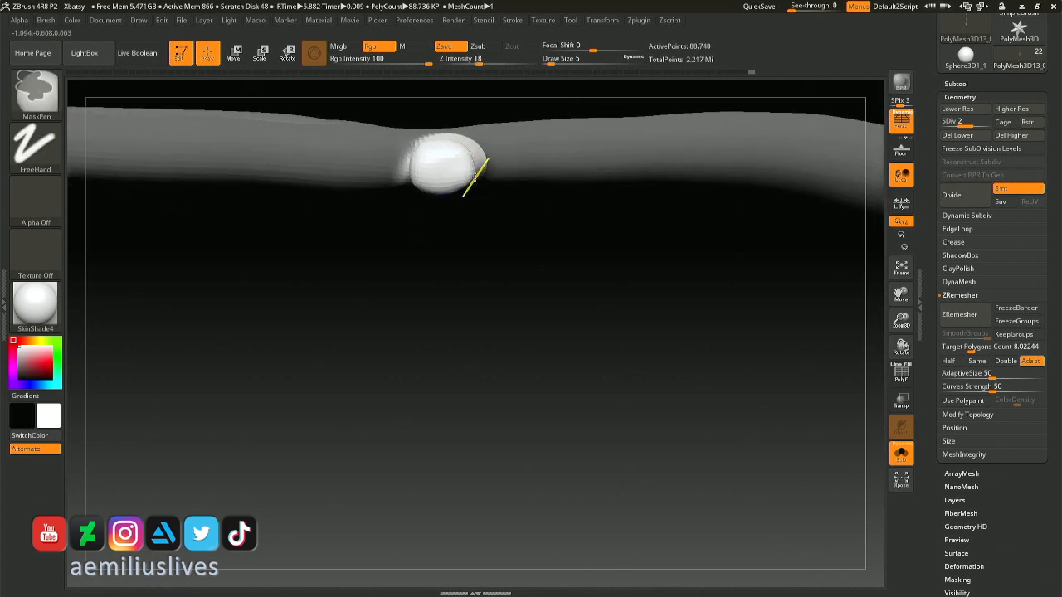
pyautogui.keyDown('ctrl'); pyautogui.click(472, 175); pyautogui.keyUp('ctrl')
pyautogui.moveTo(477, 173); pyautogui.dragTo(470, 173, button='right')
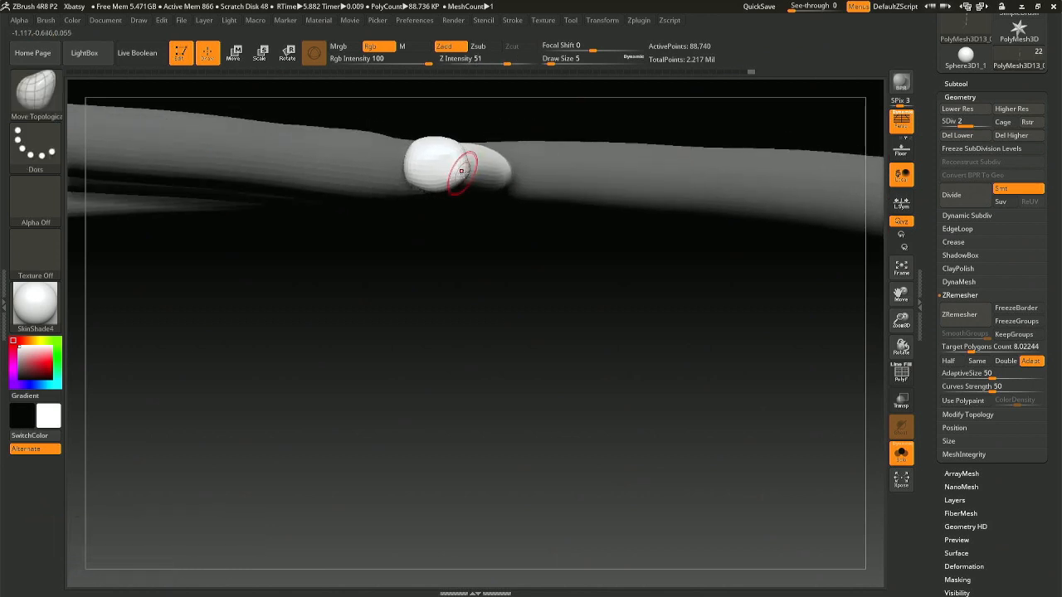
pyautogui.moveTo(461, 171); pyautogui.dragTo(469, 141, button='right')
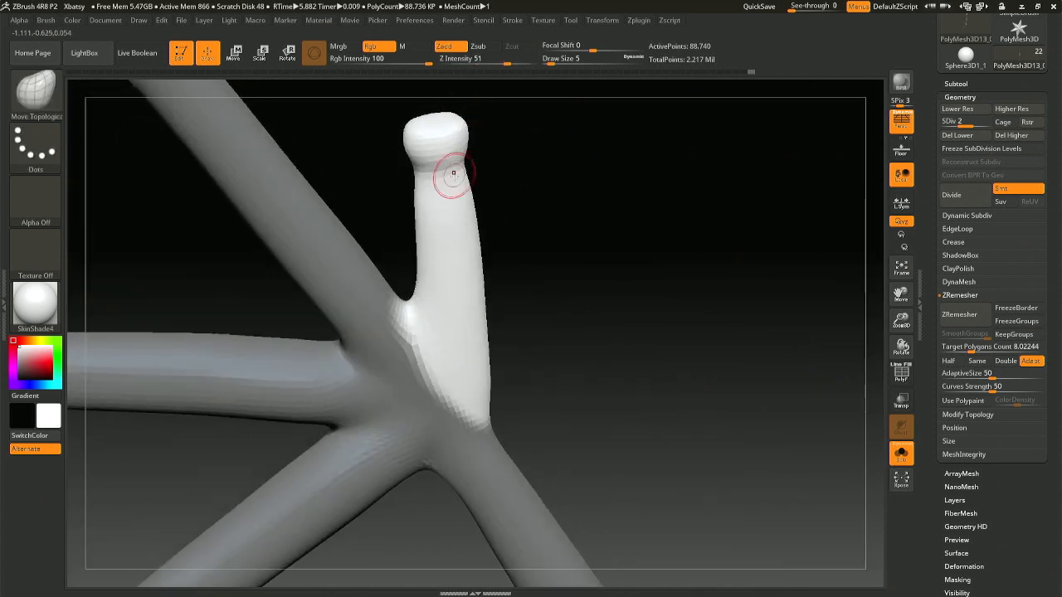
pyautogui.moveTo(486, 185); pyautogui.dragTo(493, 183)
# - Undo and redo the latest thumb edits to compare the shapes
pyautogui.keyDown('ctrl'); pyautogui.moveTo(500, 231); pyautogui.dragTo(473, 128, button='right'); pyautogui.keyUp('ctrl')
pyautogui.hotkey('ctrl', 'z')
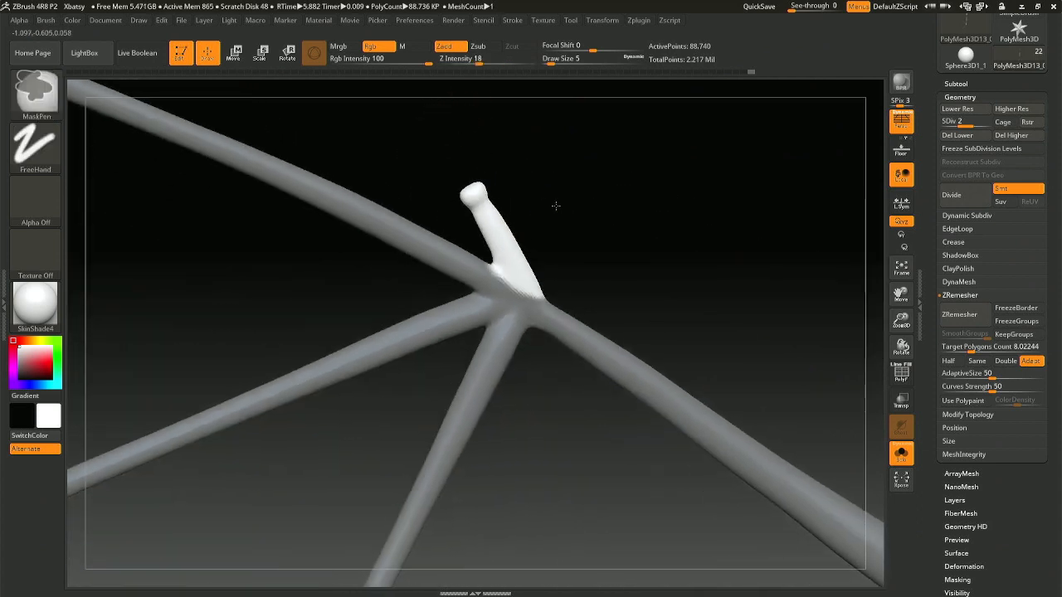
pyautogui.hotkey('ctrl', 'z')
pyautogui.hotkey('ctrl', 'shift', 'z')
pyautogui.hotkey('ctrl', 'shift', 'z')
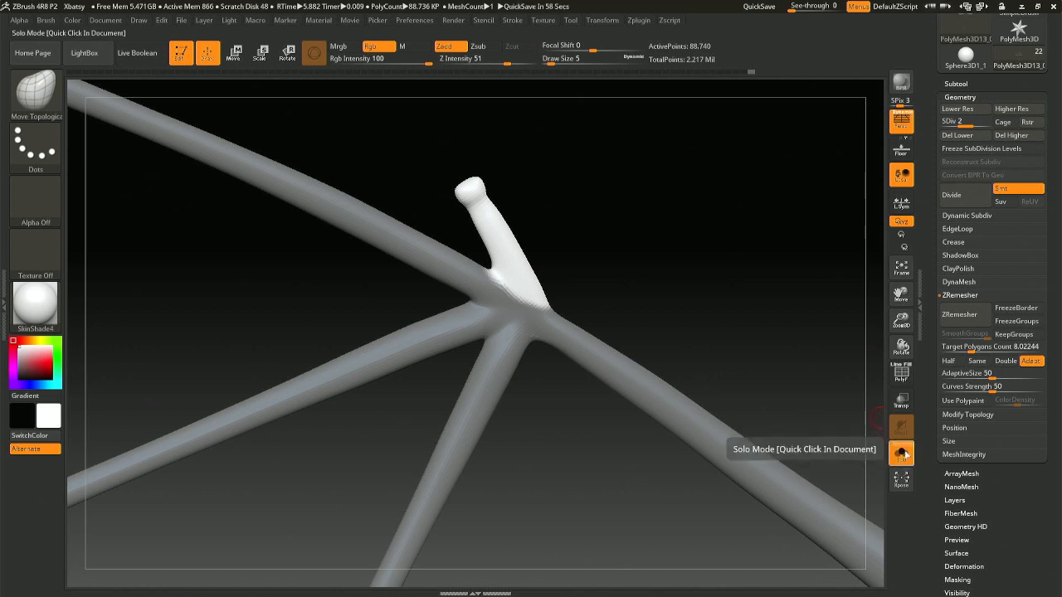
# - Show all subtools and thicken the thumb below its tip with the Inflat brush at Draw Size 41 and Z Intensity 10
pyautogui.click(900, 453)
pyautogui.press('space')
pyautogui.moveTo(484, 207); pyautogui.dragTo(504, 207)
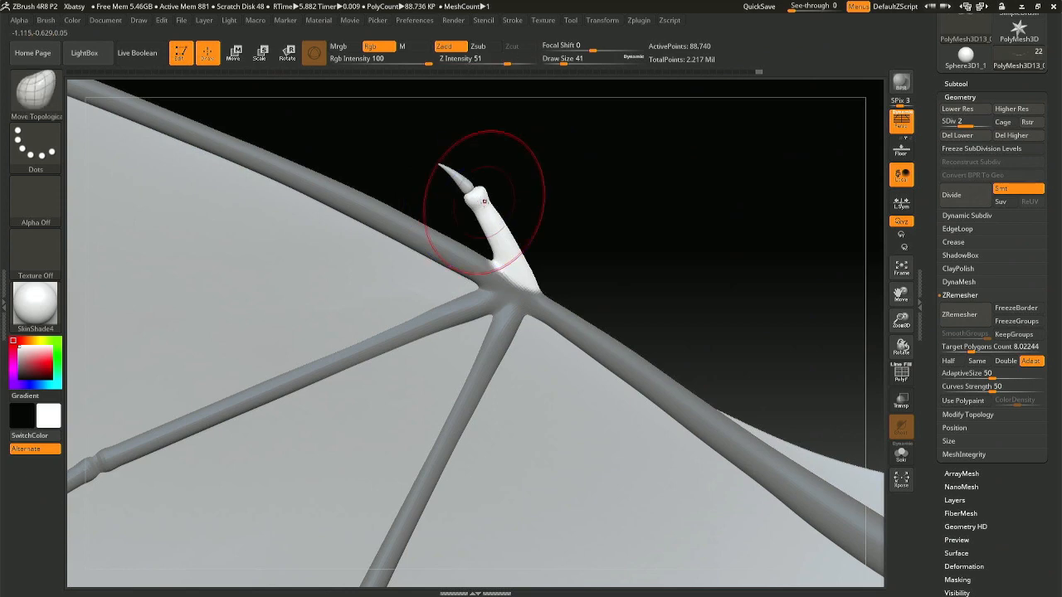
pyautogui.press('b')
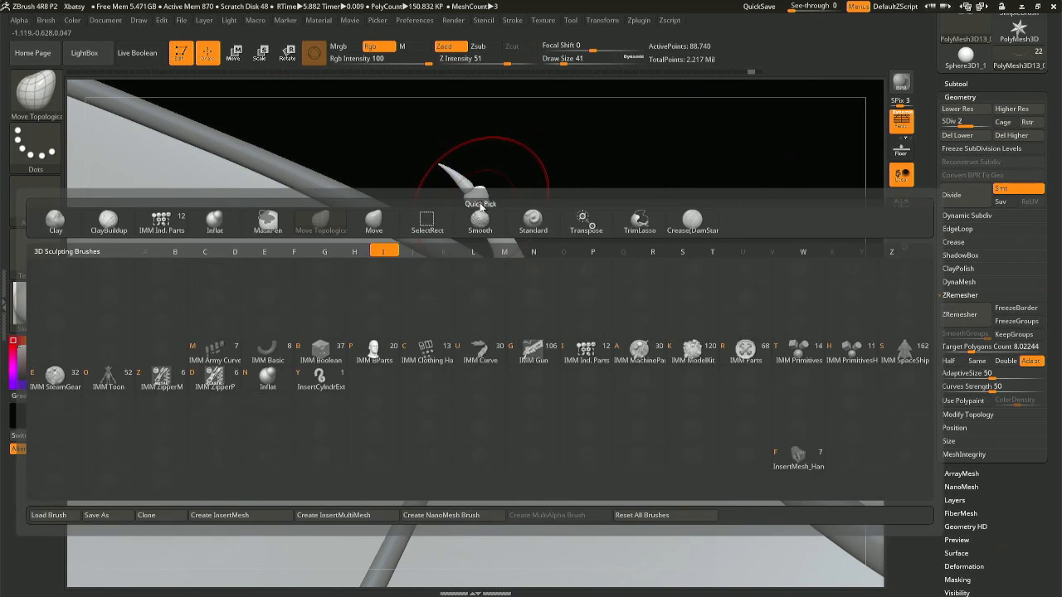
pyautogui.press('i')
pyautogui.press('n')
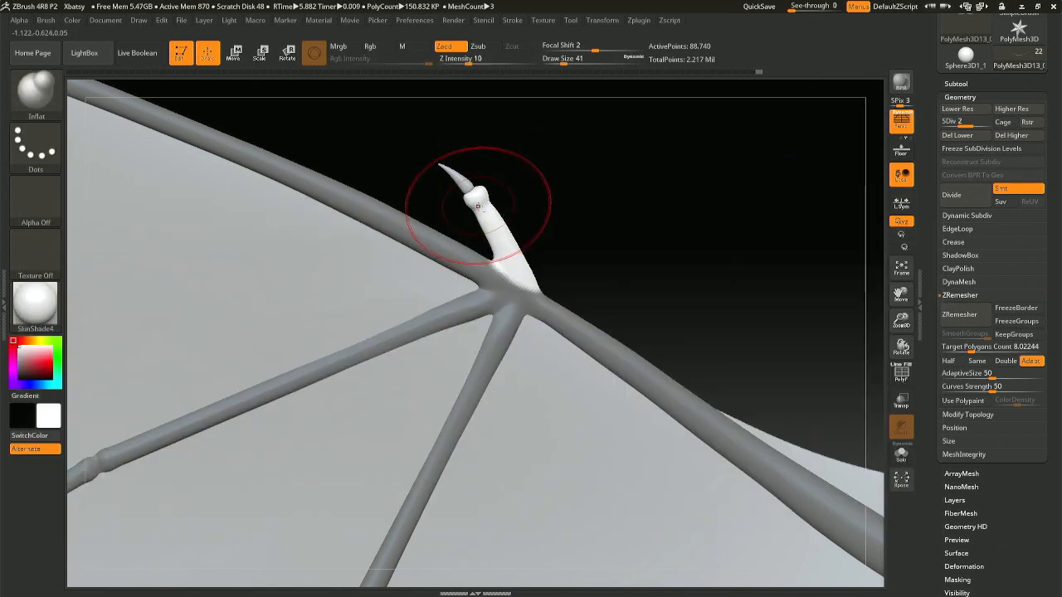
pyautogui.moveTo(476, 203); pyautogui.dragTo(490, 207)
pyautogui.moveTo(492, 208)
pyautogui.mouseDown(button='right')
pyautogui.moveTo(503, 215)
pyautogui.moveTo(456, 240)
pyautogui.moveTo(473, 238)
pyautogui.moveTo(495, 310)
pyautogui.moveTo(572, 248)
pyautogui.mouseUp(button='right')
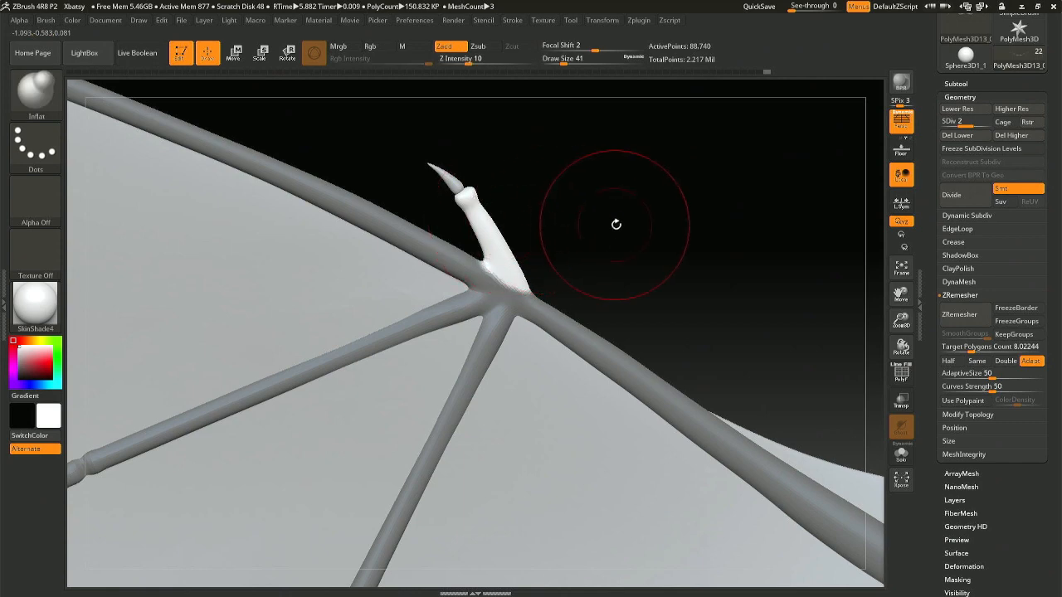
# - Select the thumb claw's subtool and move the claw closer onto the thumb tip
pyautogui.keyDown('alt'); pyautogui.click(440, 179); pyautogui.keyUp('alt')
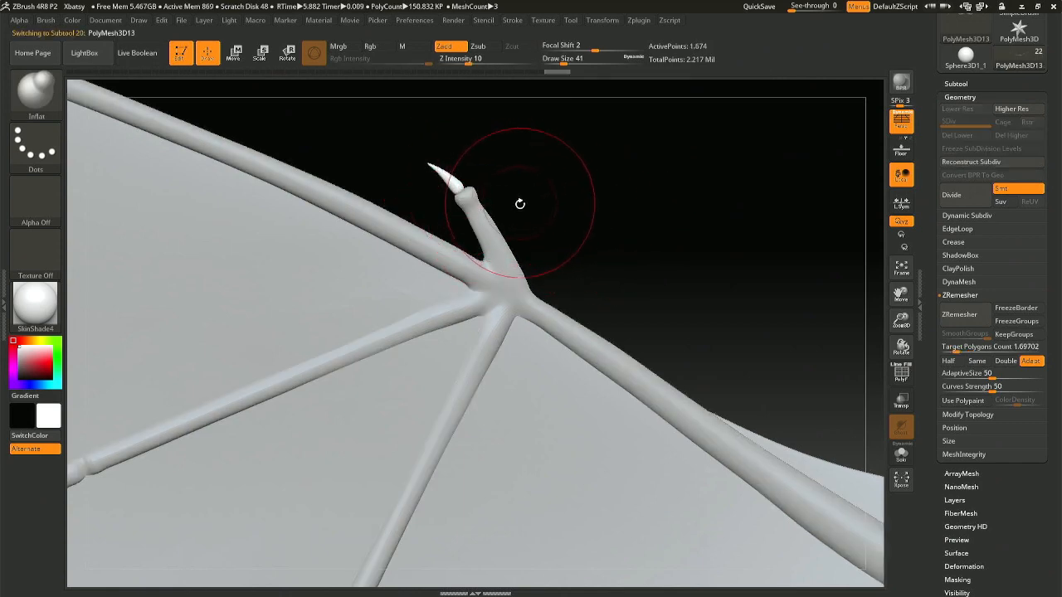
pyautogui.press('r')
pyautogui.keyDown('ctrl'); pyautogui.moveTo(519, 208); pyautogui.dragTo(528, 257, button='right'); pyautogui.keyUp('ctrl')
pyautogui.moveTo(501, 232)
pyautogui.mouseDown()
pyautogui.moveTo(511, 239)
pyautogui.moveTo(511, 223)
pyautogui.mouseUp()
pyautogui.press('q')
pyautogui.moveTo(564, 263)
pyautogui.keyDown('ctrl'); pyautogui.mouseDown(button='right')
pyautogui.moveTo(552, 225)
pyautogui.moveTo(558, 330)
pyautogui.moveTo(505, 208)
pyautogui.moveTo(523, 218)
pyautogui.moveTo(493, 102)
pyautogui.mouseUp(button='right'); pyautogui.keyUp('ctrl')
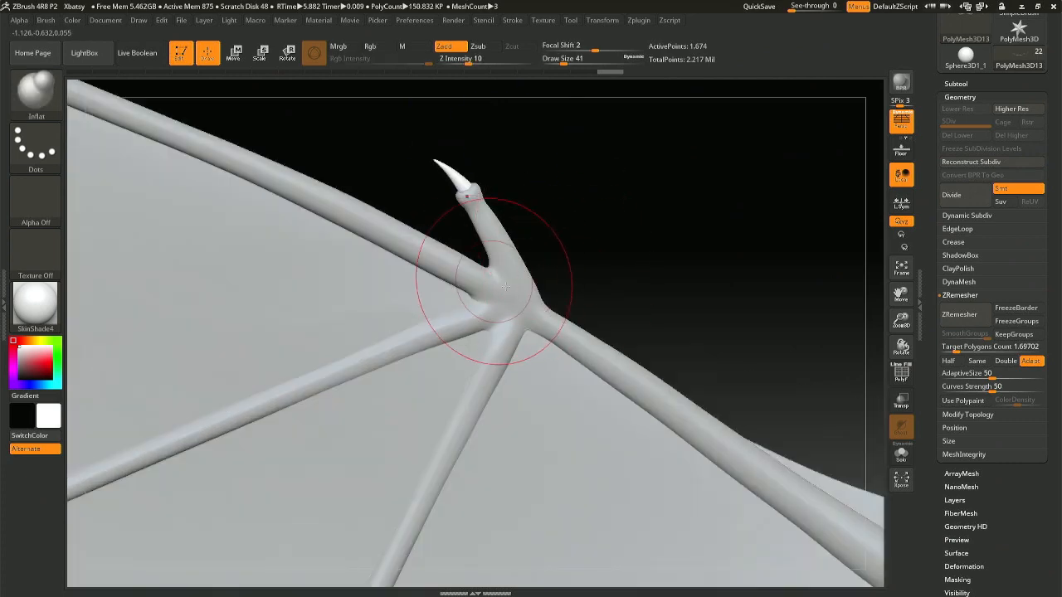
# - Scale the thumb claw up slightly and uniformly to suit the tip's width
pyautogui.moveTo(505, 286)
pyautogui.keyDown('ctrl'); pyautogui.mouseDown(button='right')
pyautogui.moveTo(465, 208)
pyautogui.moveTo(486, 201)
pyautogui.moveTo(554, 394)
pyautogui.mouseUp(button='right'); pyautogui.keyUp('ctrl')
pyautogui.press('r')
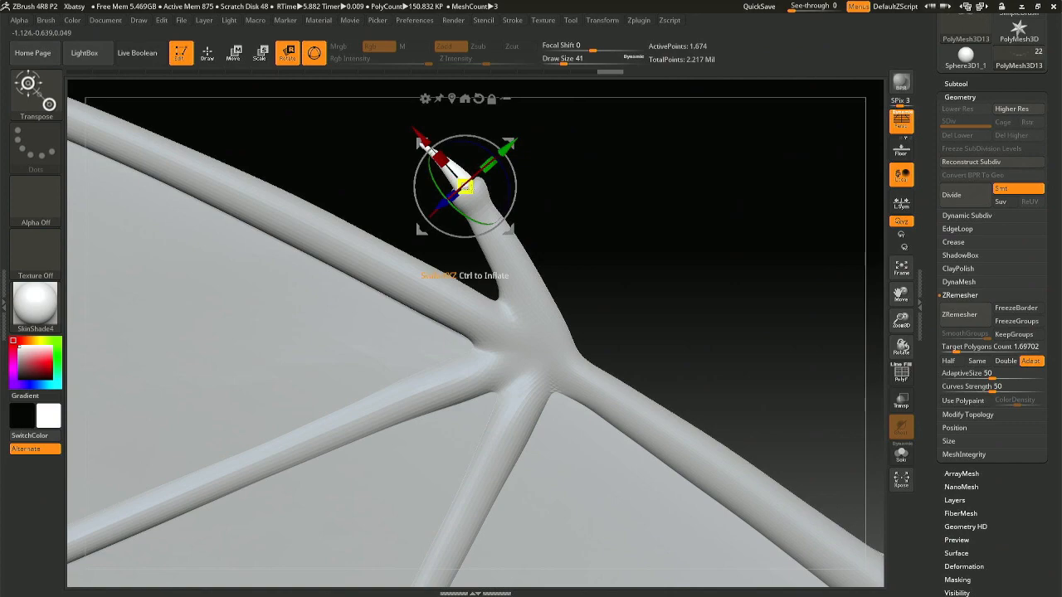
pyautogui.moveTo(466, 188); pyautogui.dragTo(468, 185)
pyautogui.press('q')
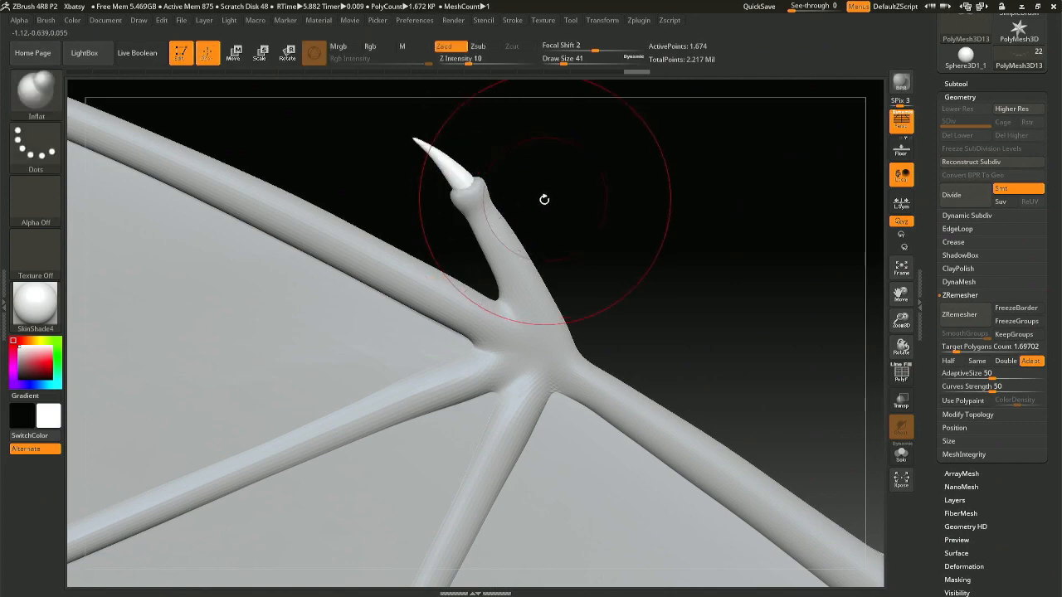
# - Fine-tune the claw's size and position while looking straight at its point so it sits centred on the thumb tip
pyautogui.moveTo(463, 176); pyautogui.dragTo(572, 191, button='right')
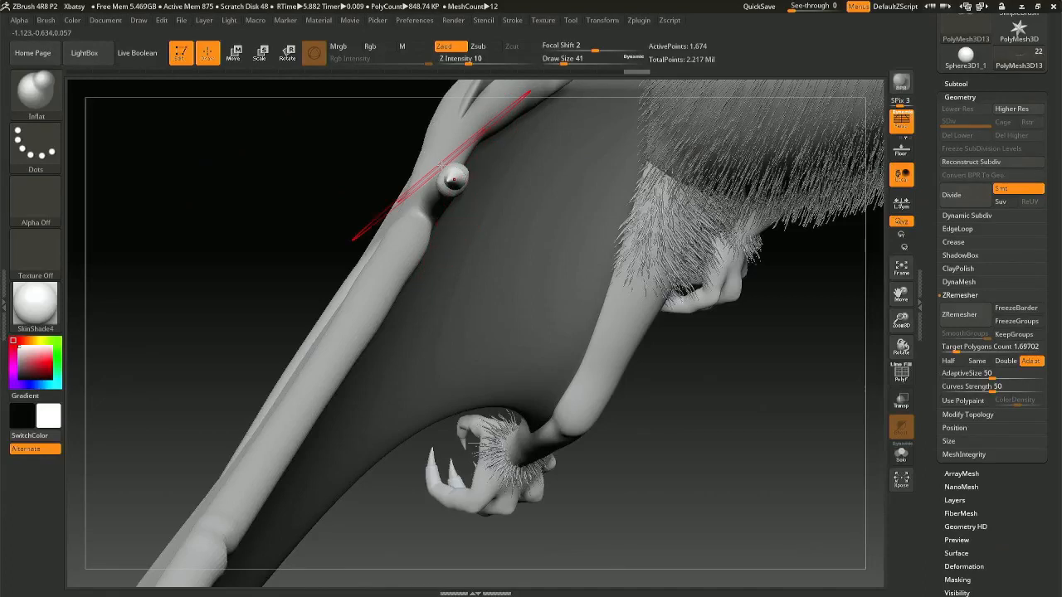
pyautogui.press('r')
pyautogui.moveTo(454, 179); pyautogui.dragTo(455, 178)
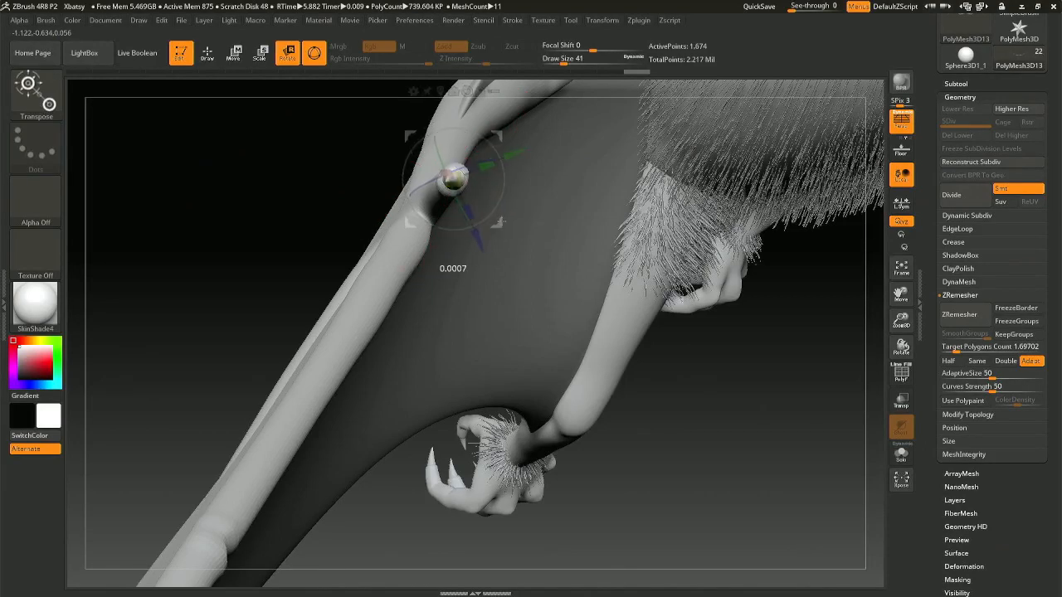
pyautogui.moveTo(499, 223); pyautogui.dragTo(501, 221)
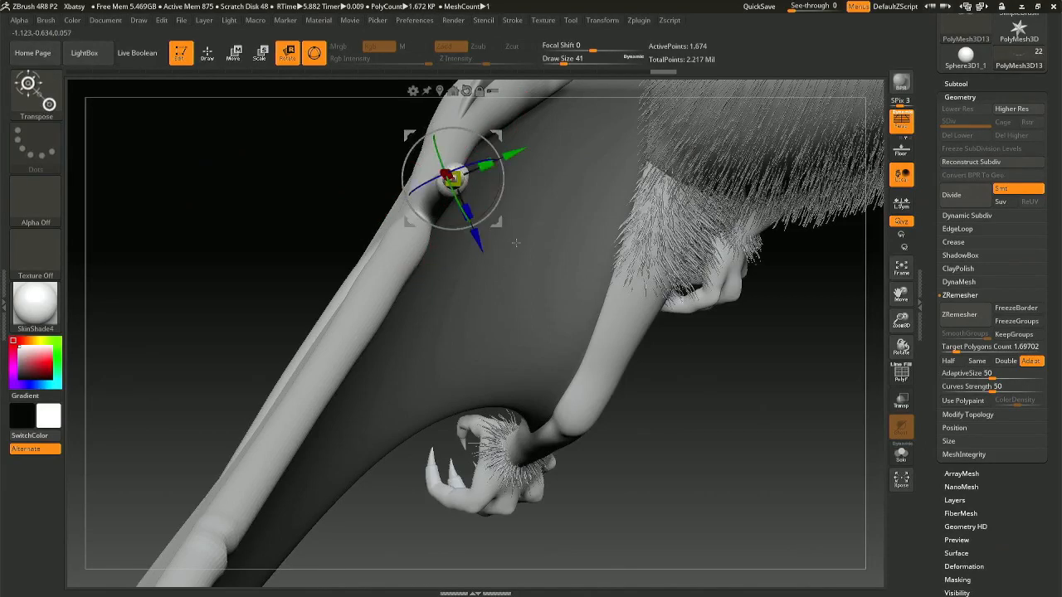
pyautogui.press('q')
# - Select the thumb bone's subtool and adjust its tip around the claw base with the Move brush at Draw Size 12
pyautogui.moveTo(507, 277); pyautogui.dragTo(435, 167, button='right')
pyautogui.press('space')
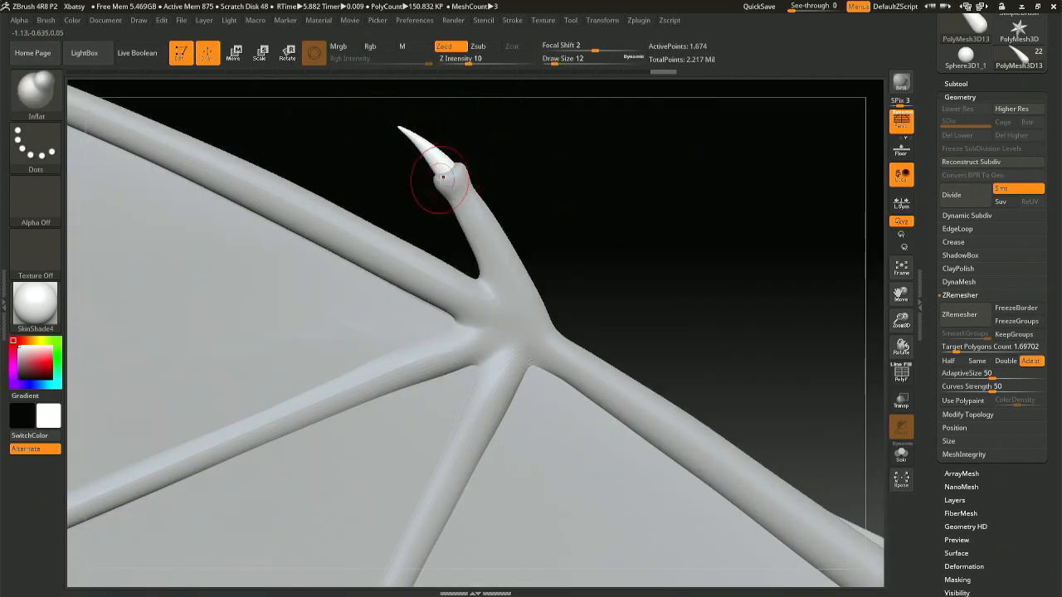
pyautogui.keyDown('alt'); pyautogui.click(440, 175); pyautogui.keyUp('alt')
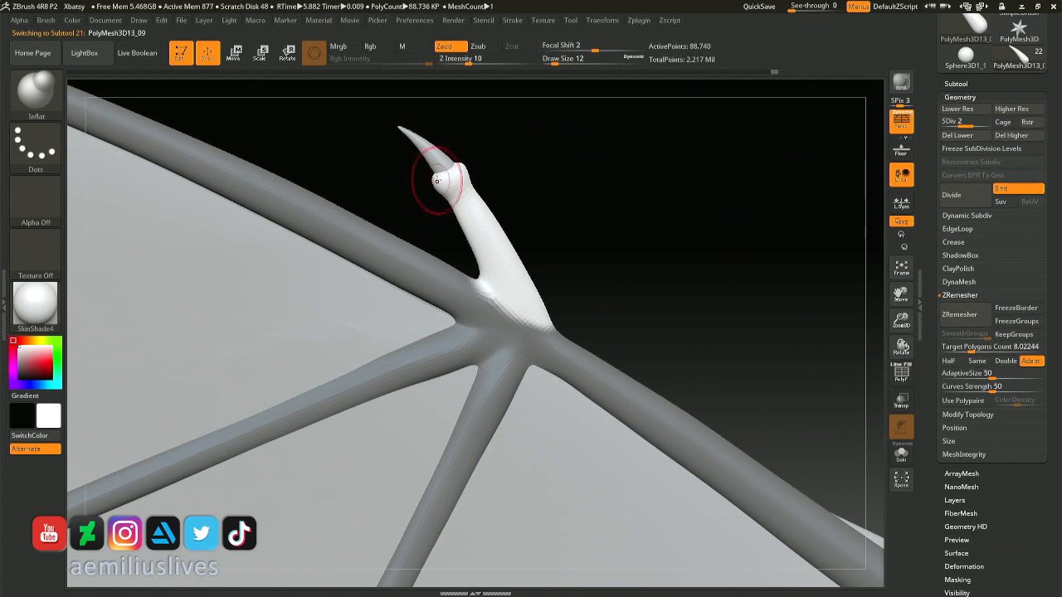
pyautogui.press('b')
pyautogui.press('m')
pyautogui.press('v')
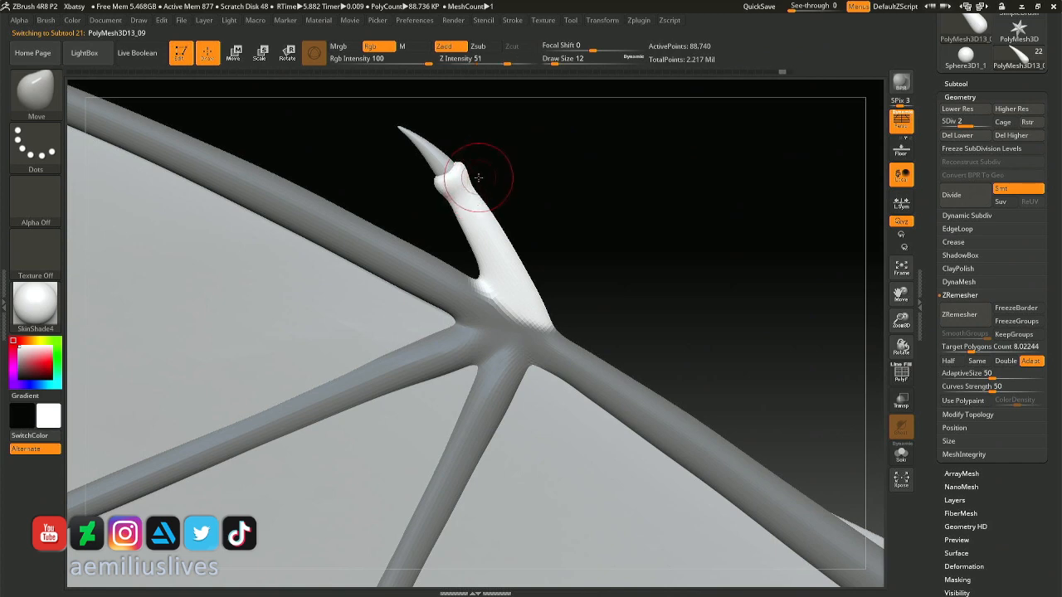
pyautogui.moveTo(484, 175)
pyautogui.mouseDown()
pyautogui.moveTo(510, 193)
pyautogui.moveTo(453, 181)
pyautogui.moveTo(465, 173)
pyautogui.moveTo(443, 168)
pyautogui.mouseUp()
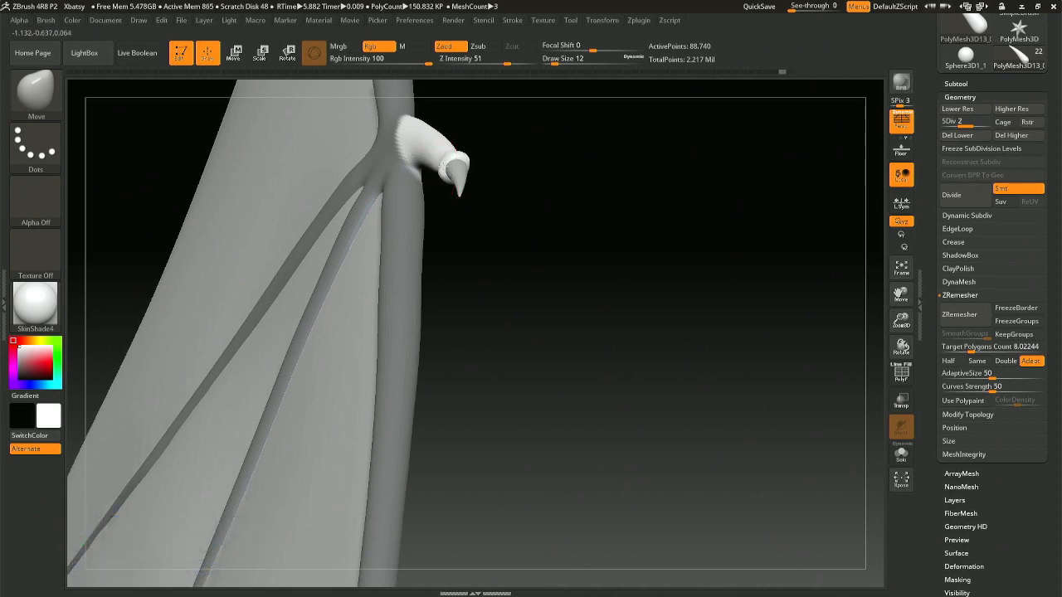
pyautogui.moveTo(437, 174); pyautogui.dragTo(522, 271, button='right')
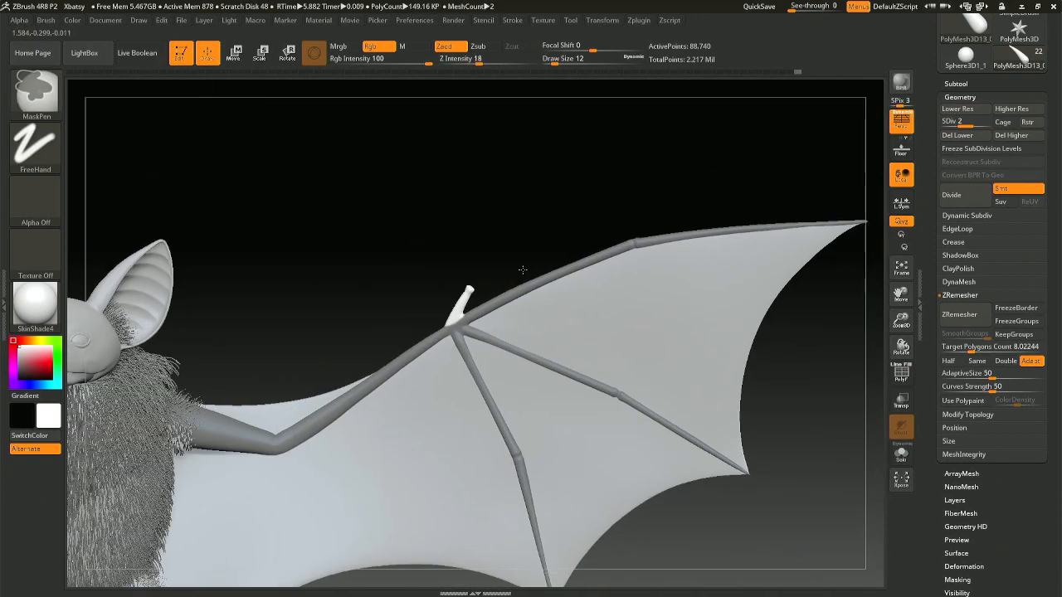
# - Select the thumb claw's subtool and apply Mirror And Weld to copy the claw onto the opposite wing's thumb
pyautogui.moveTo(613, 304)
pyautogui.keyDown('alt'); pyautogui.mouseDown(button='right')
pyautogui.moveTo(634, 276)
pyautogui.moveTo(868, 200)
pyautogui.mouseUp(button='right'); pyautogui.keyUp('alt')
pyautogui.keyDown('alt'); pyautogui.moveTo(76, 231); pyautogui.dragTo(422, 223, button='right'); pyautogui.keyUp('alt')
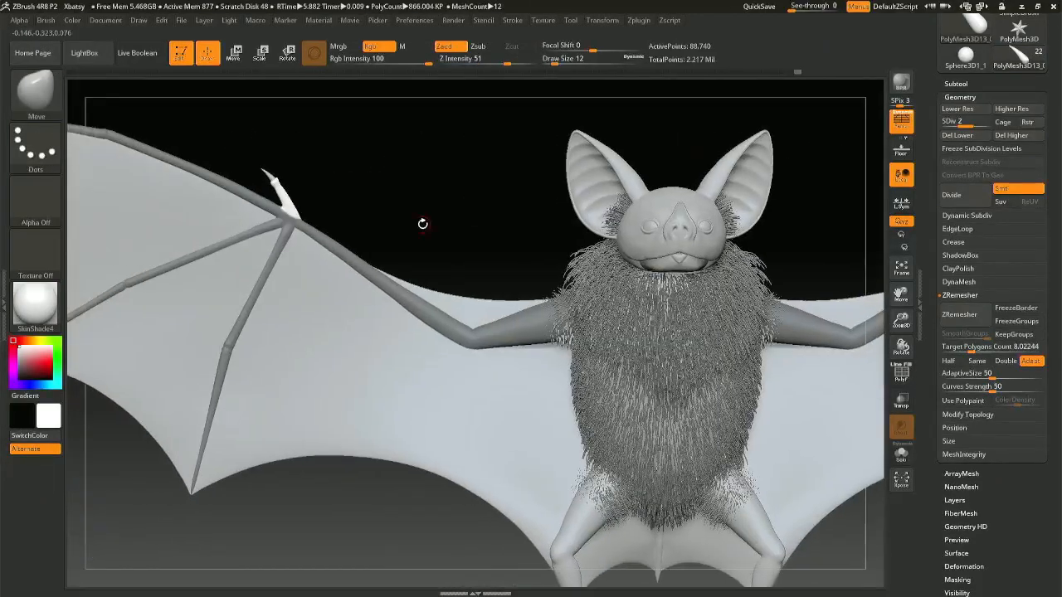
pyautogui.keyDown('alt'); pyautogui.click(269, 177); pyautogui.keyUp('alt')
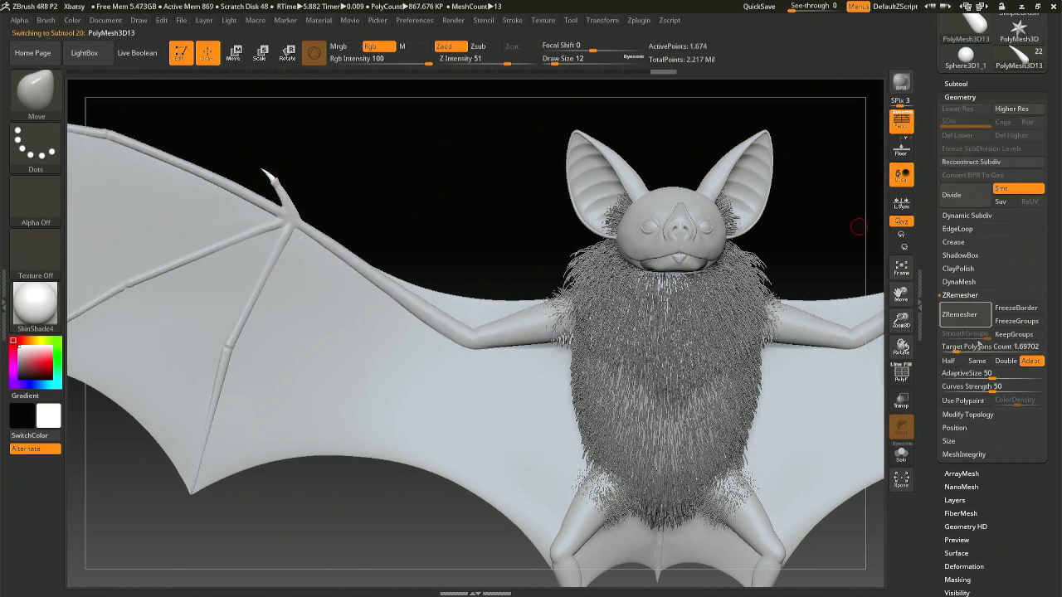
pyautogui.click(967, 414)
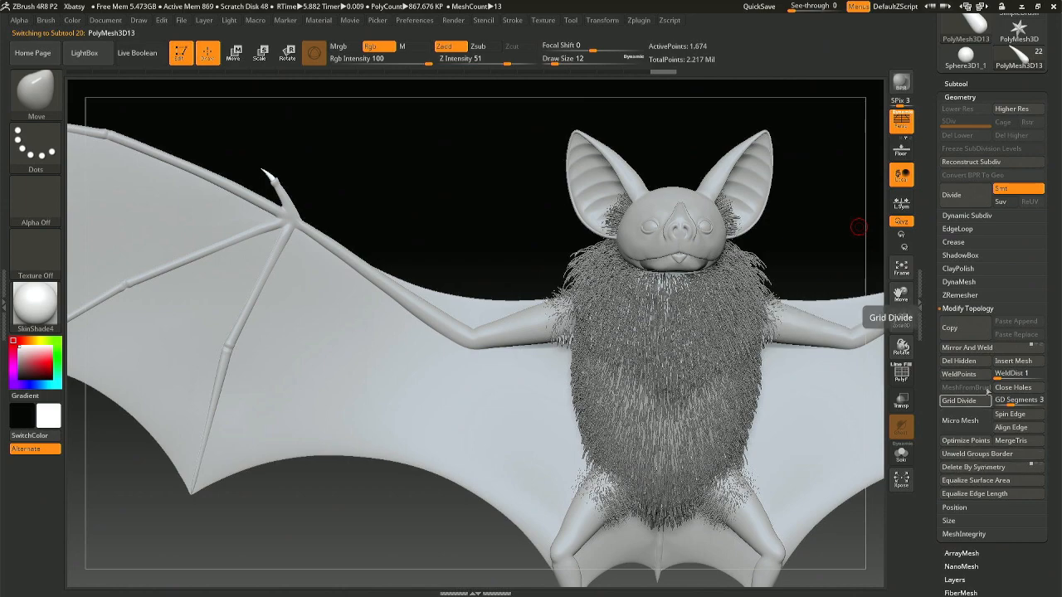
pyautogui.click(981, 352)
pyautogui.moveTo(486, 232); pyautogui.dragTo(412, 355)
pyautogui.keyDown('ctrl'); pyautogui.moveTo(275, 185); pyautogui.dragTo(245, 159, button='right'); pyautogui.keyUp('ctrl')
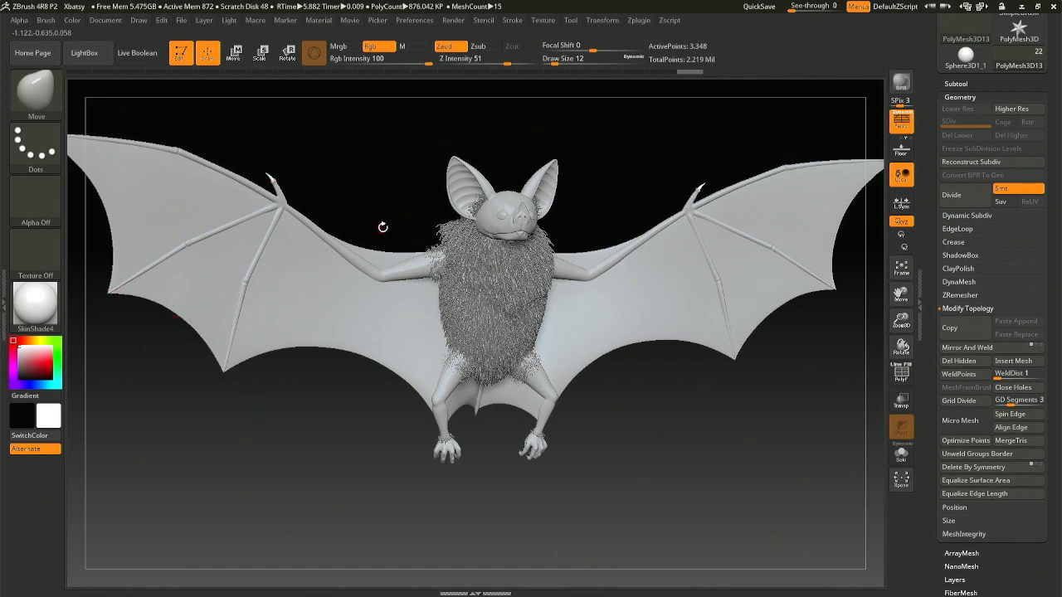
# - Select the wing-bone subtool, and switch the active subtool to the legs
pyautogui.moveTo(382, 227); pyautogui.dragTo(325, 231)
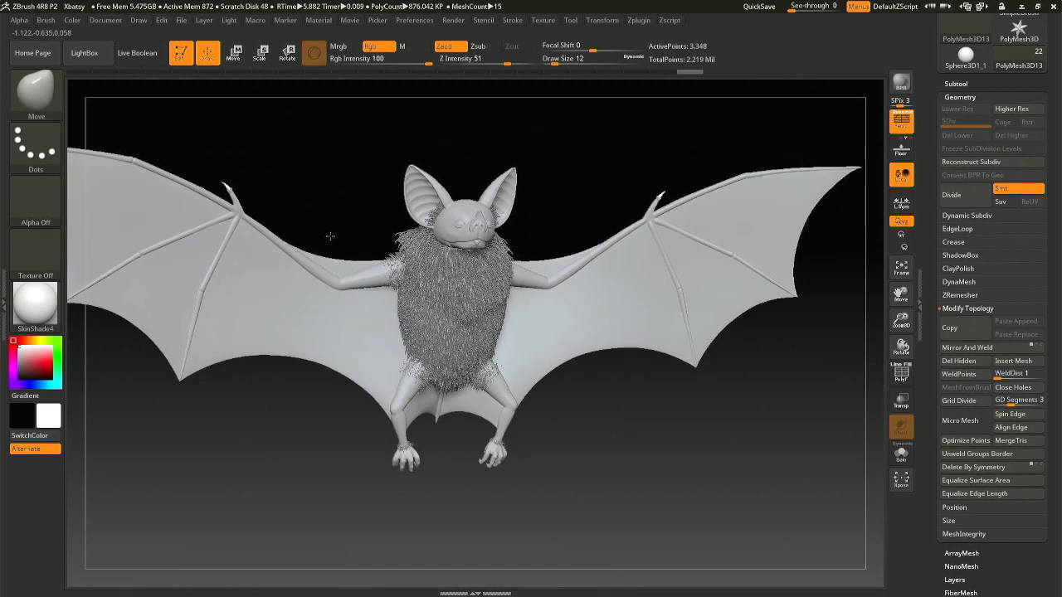
pyautogui.keyDown('alt'); pyautogui.click(563, 268); pyautogui.keyUp('alt')
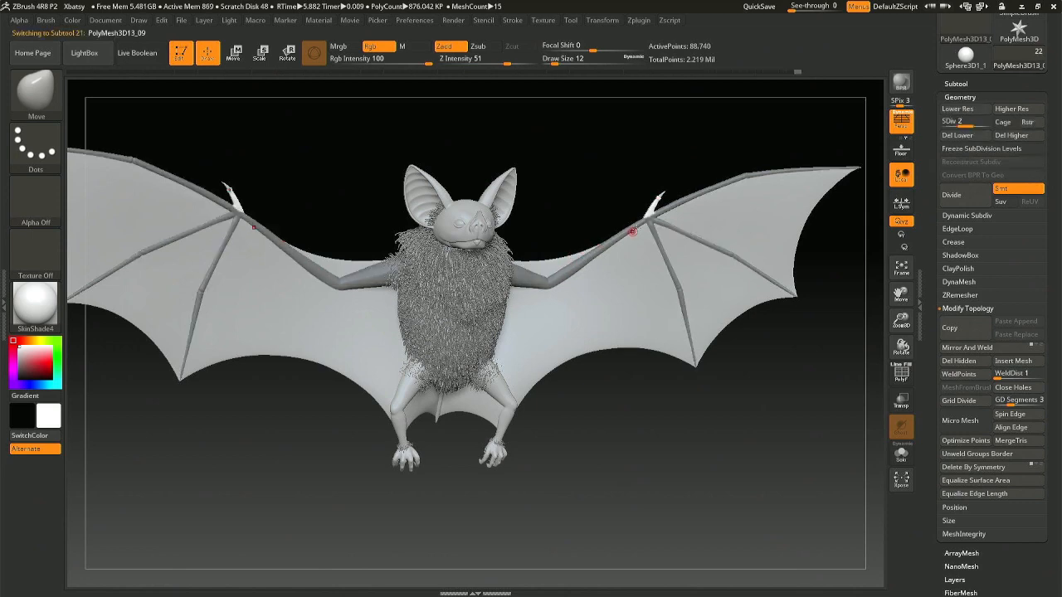
pyautogui.keyDown('alt'); pyautogui.click(506, 386); pyautogui.keyUp('alt')
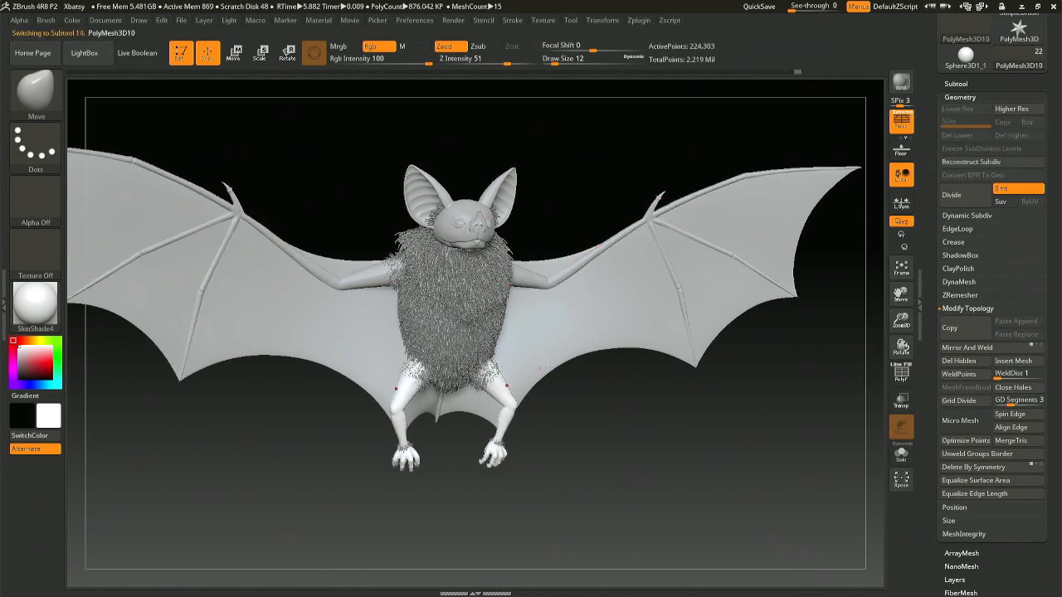
# - Collapse the tool tray, frame the whole bat in the canvas and start a Best Preview Render
pyautogui.moveTo(540, 369)
pyautogui.keyDown('alt'); pyautogui.mouseDown(button='right')
pyautogui.moveTo(591, 370)
pyautogui.moveTo(619, 384)
pyautogui.mouseUp(button='right'); pyautogui.keyUp('alt')
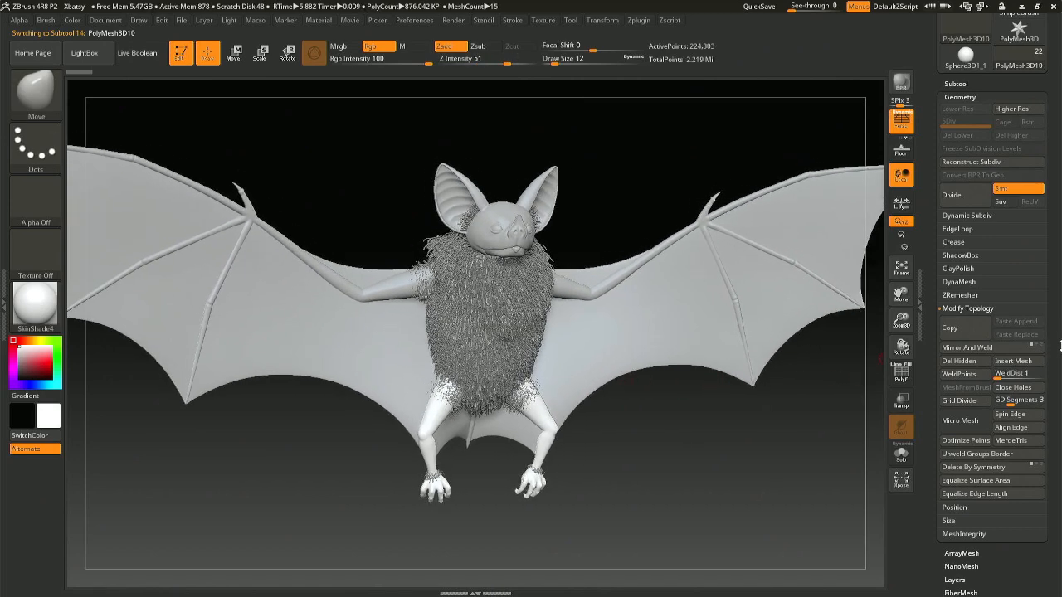
pyautogui.click(921, 307)
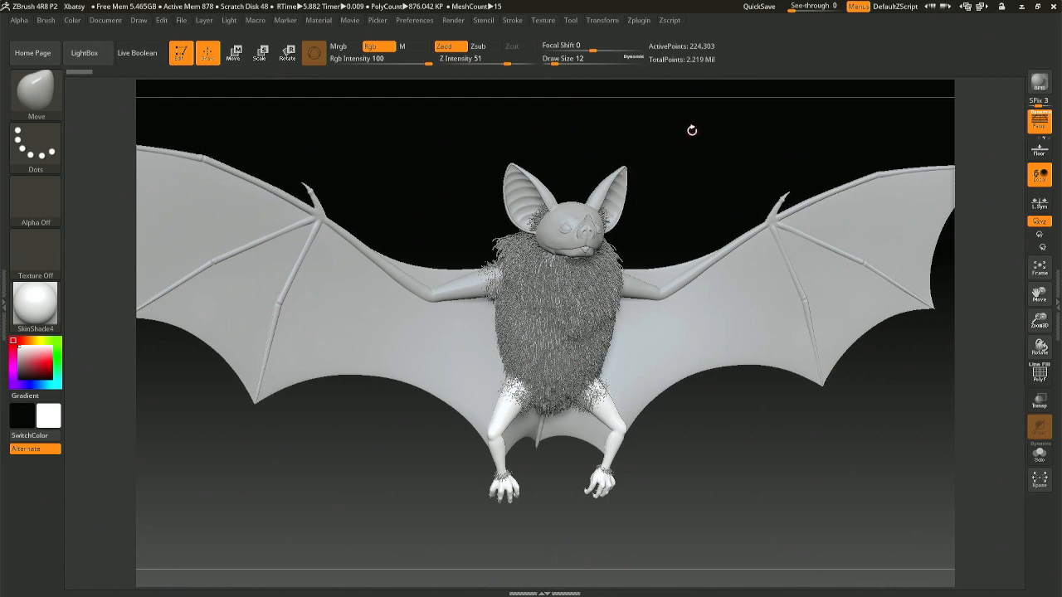
pyautogui.keyDown('ctrl'); pyautogui.moveTo(685, 137); pyautogui.dragTo(685, 149, button='right'); pyautogui.keyUp('ctrl')
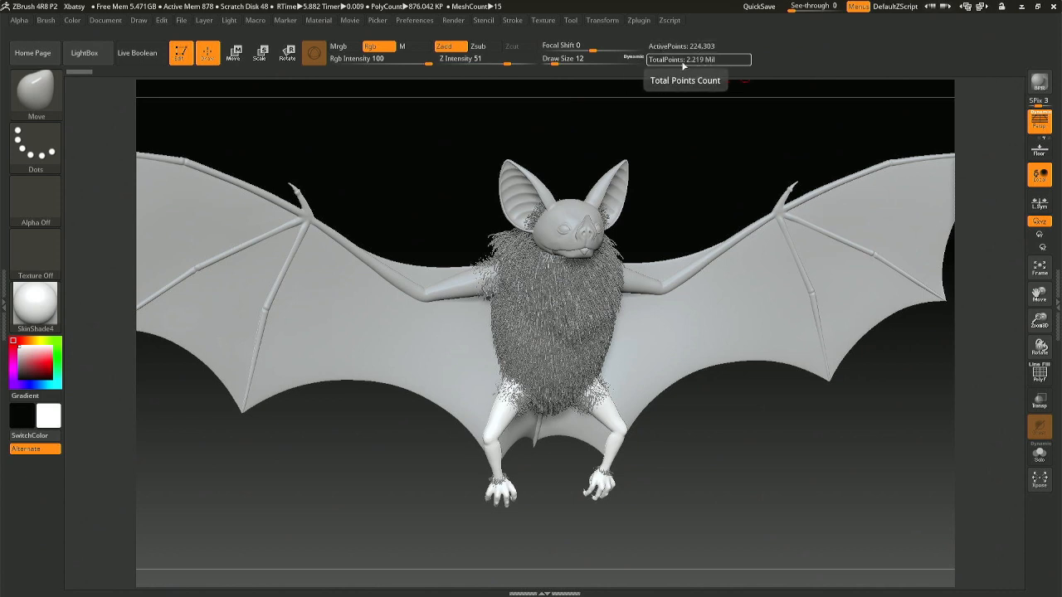
pyautogui.click(1048, 82)
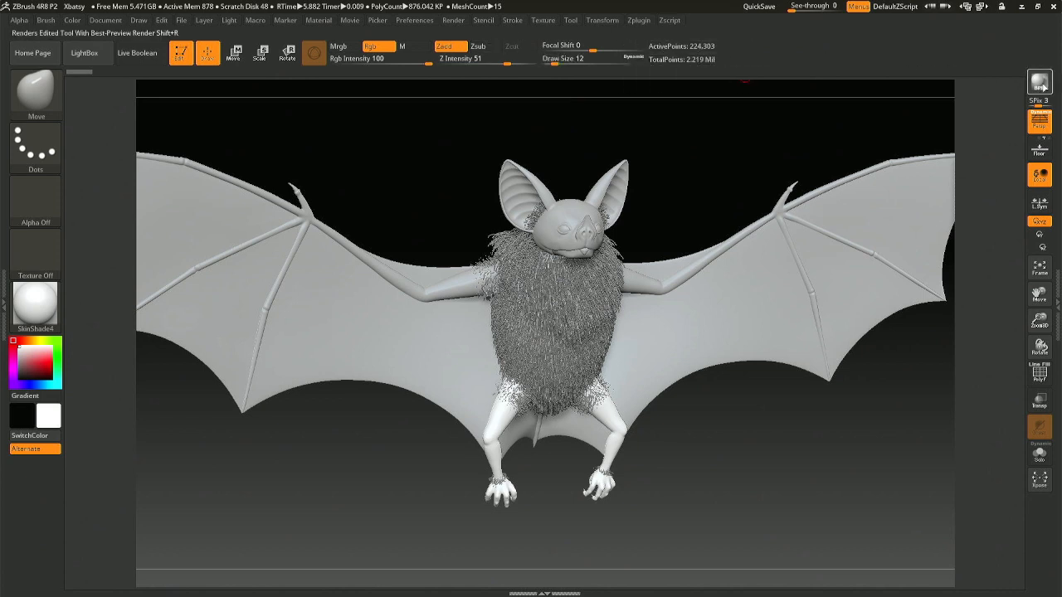